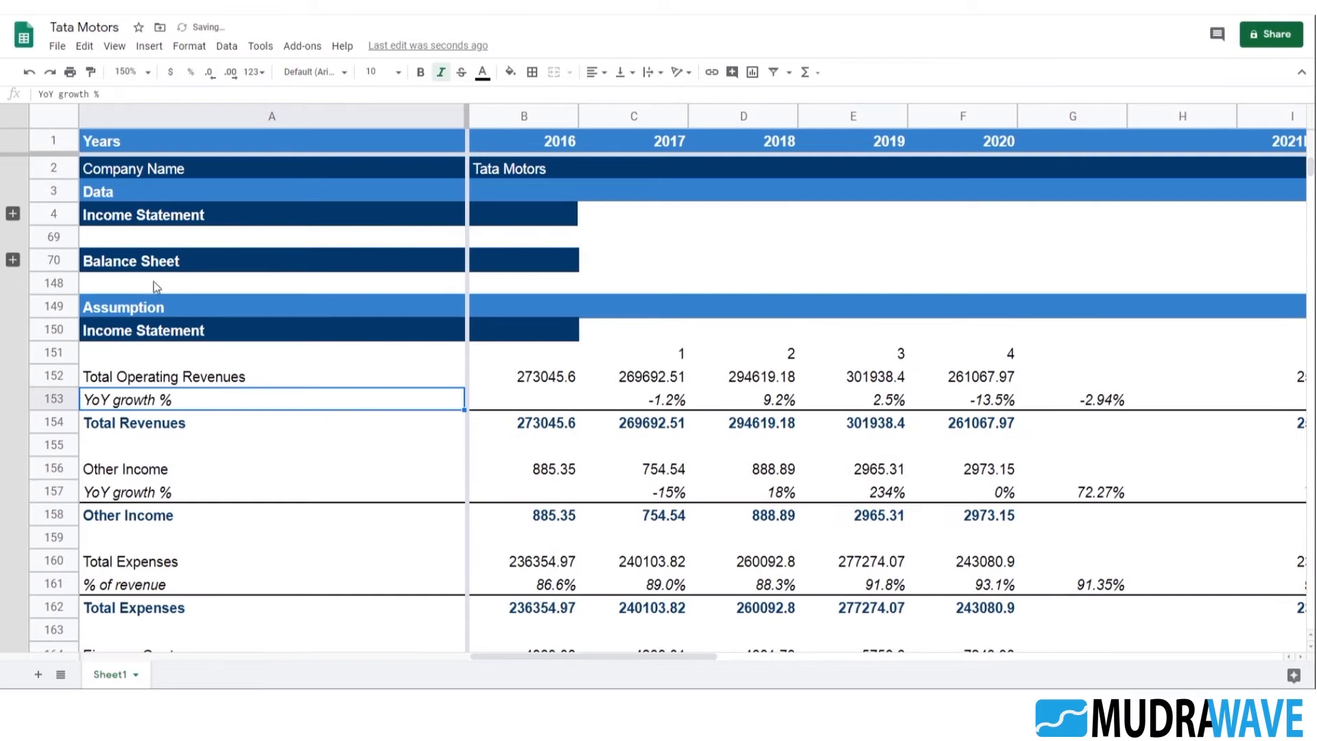
click(134, 336)
click(164, 385)
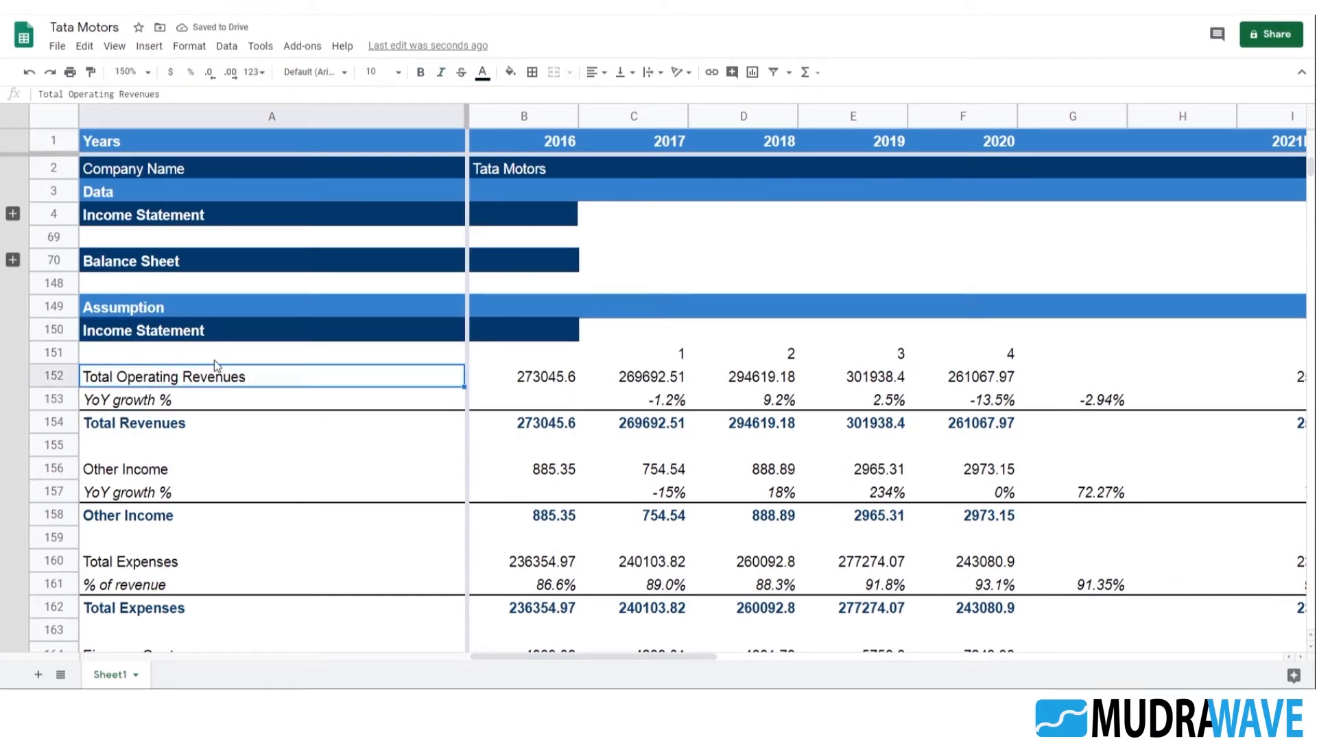
click(72, 352)
scroll(95, 370, down, 5)
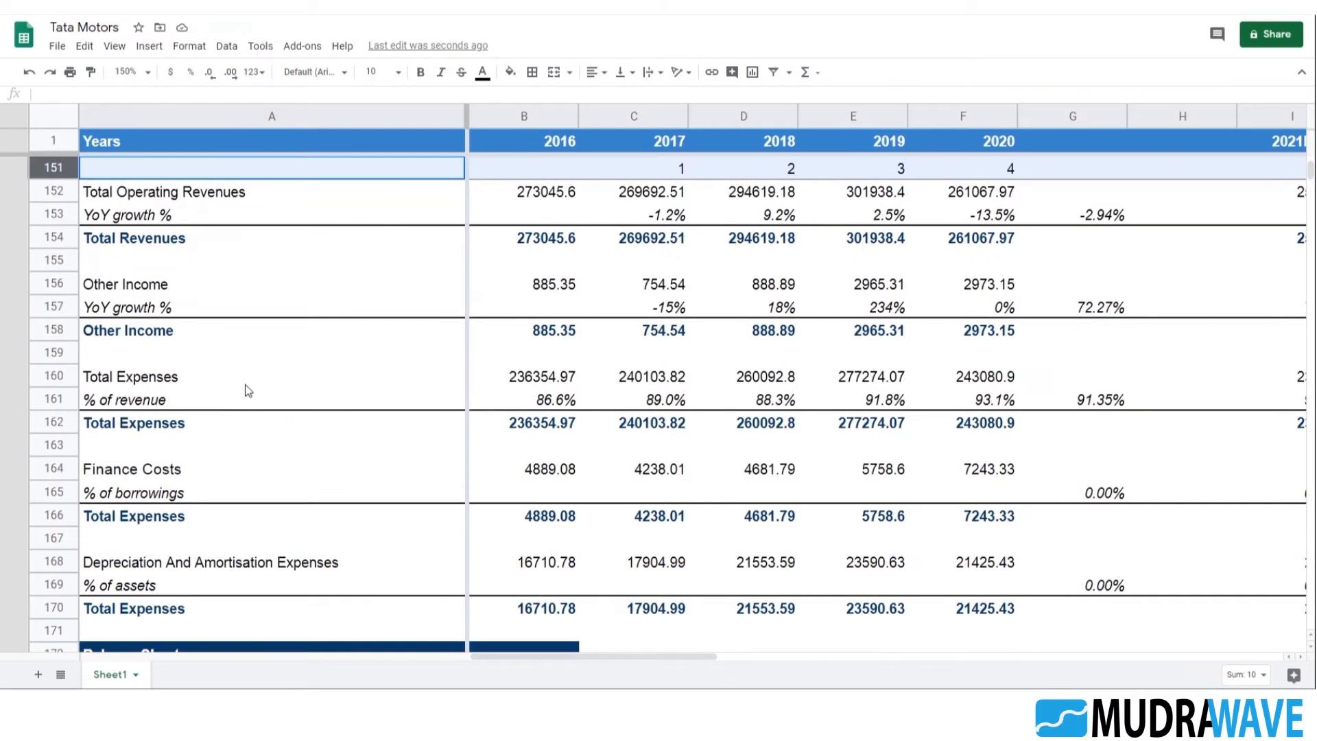
shift+click(57, 472)
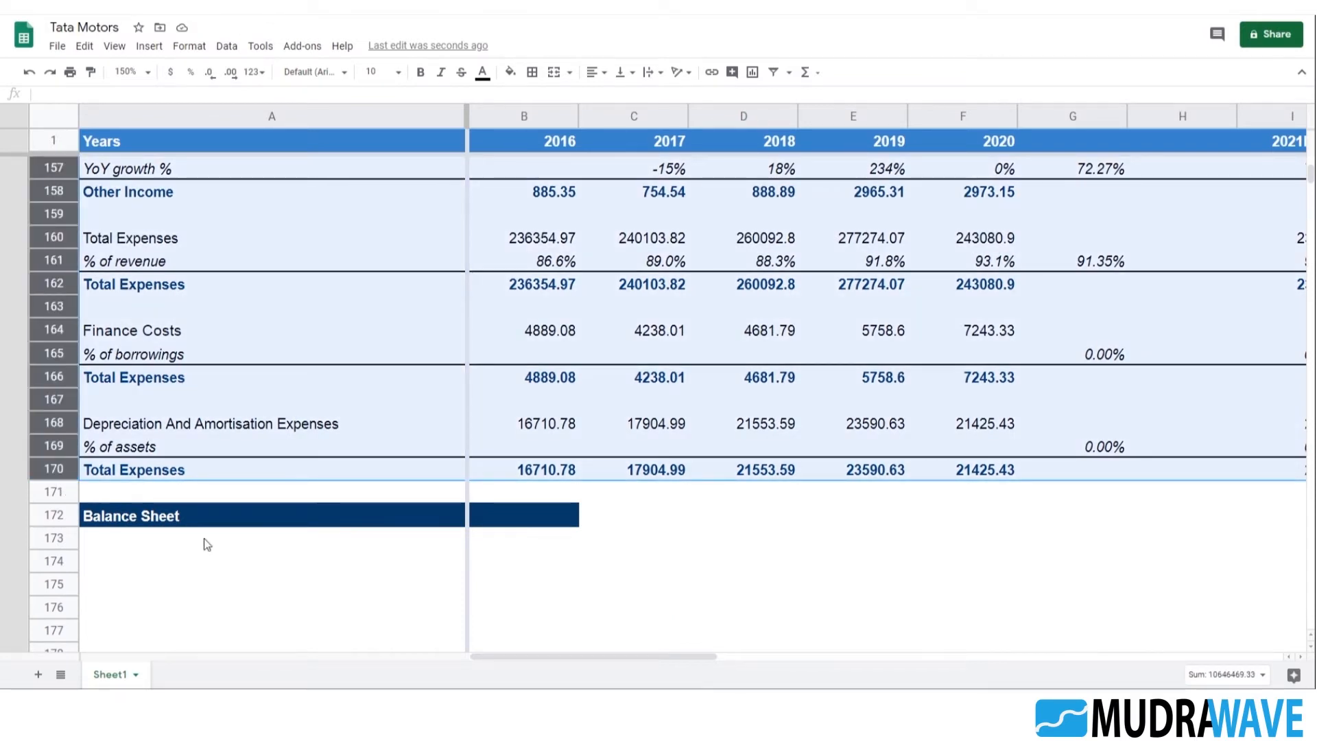
click(374, 568)
Insert a blank row directly above the Balance Sheet heading in the Assumption section
right_click(68, 517)
click(129, 187)
click(217, 598)
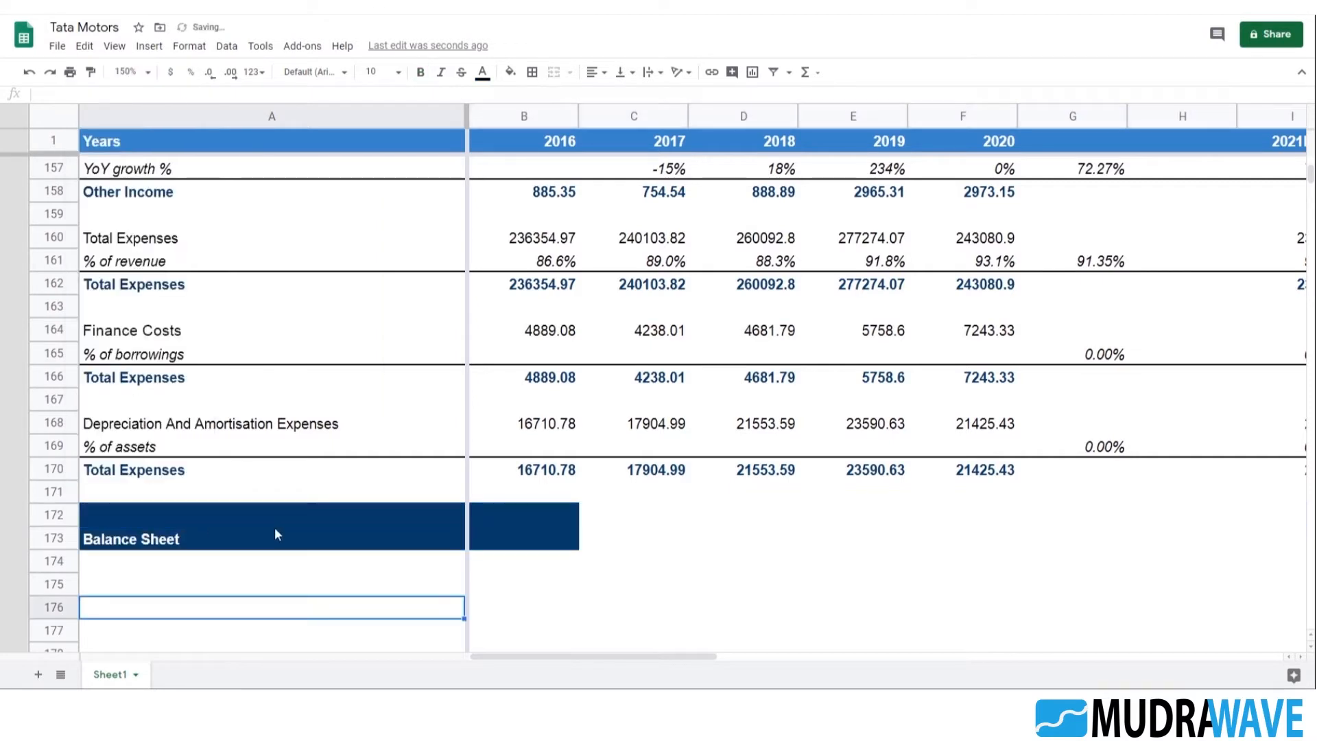
Remove the dark blue heading formatting from A172:B172 by copying a blank unformatted cell over them
click(651, 515)
key(ctrl+c)
click(166, 517)
key(ctrl+v)
drag(162, 513, 565, 513)
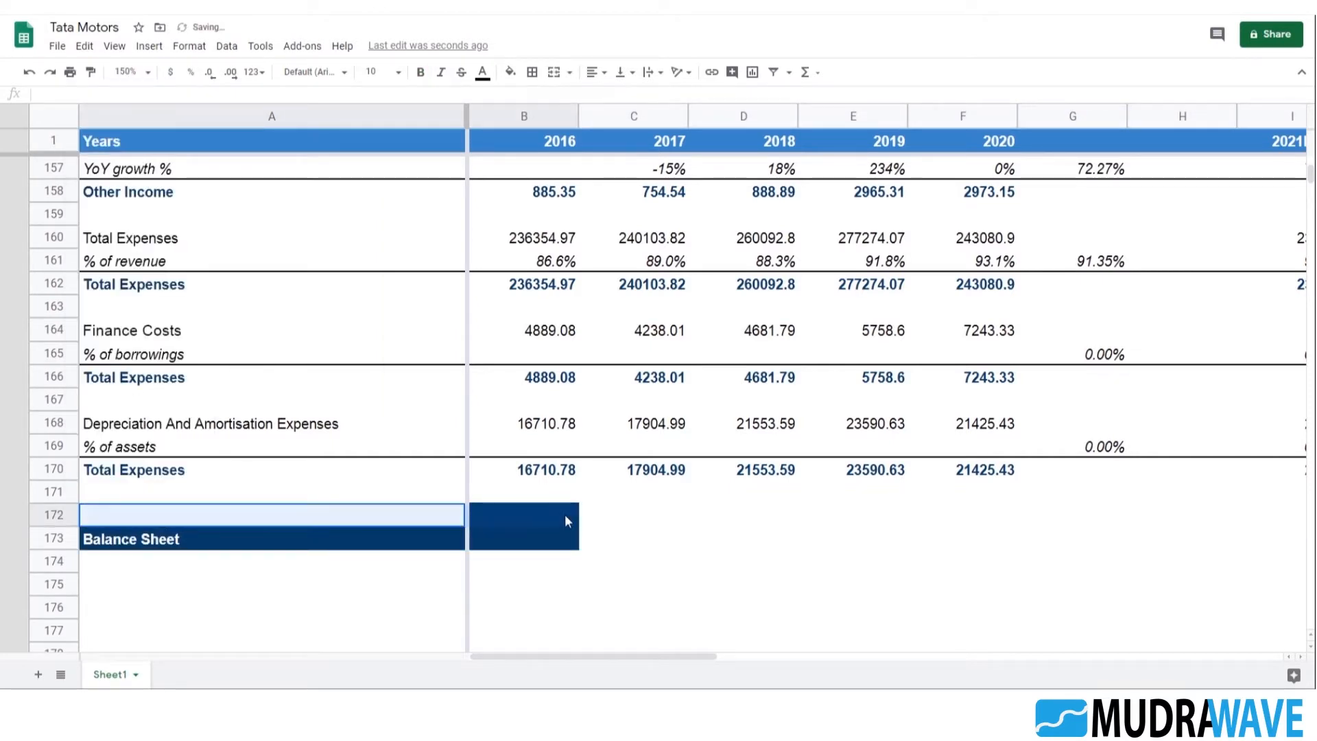
key(ctrl+v)
click(728, 537)
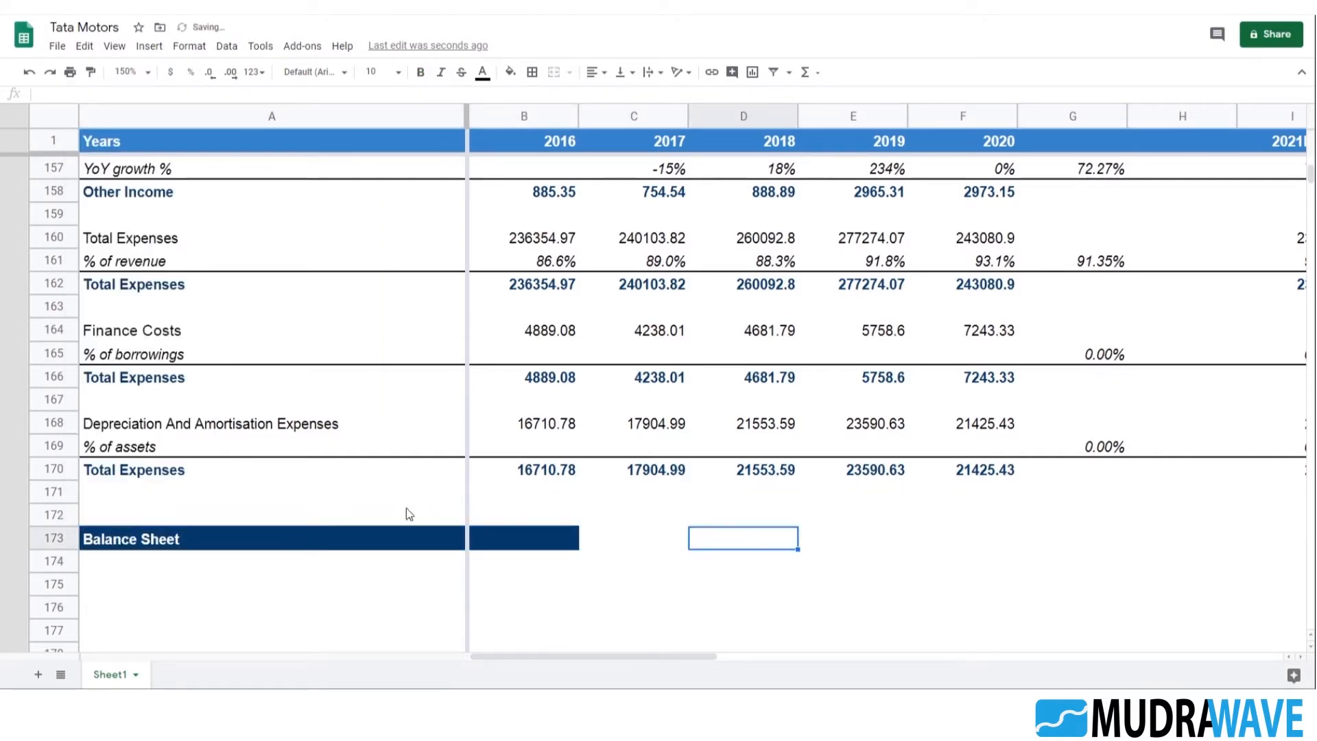
Group rows 151 to 171 beneath the Income Statement heading in the Assumption section
click(106, 494)
click(45, 497)
scroll(103, 418, up, 3)
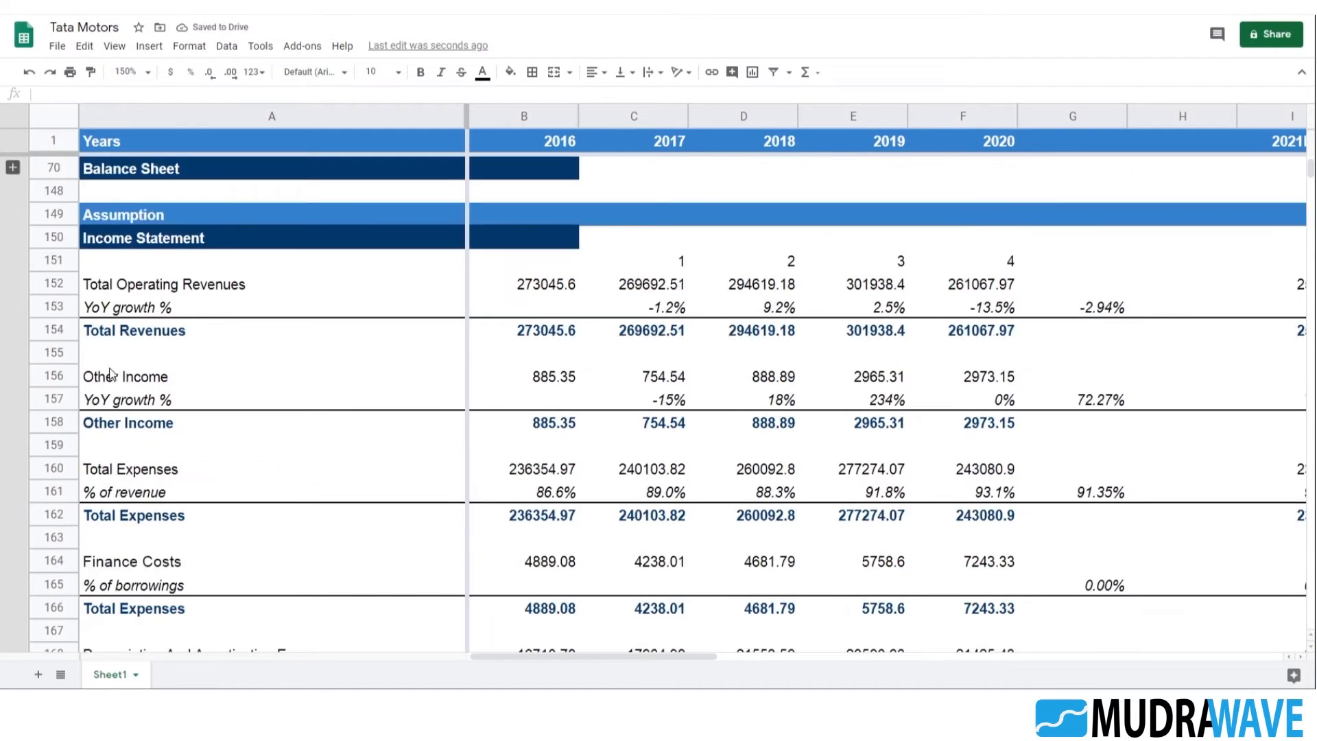
shift+click(72, 260)
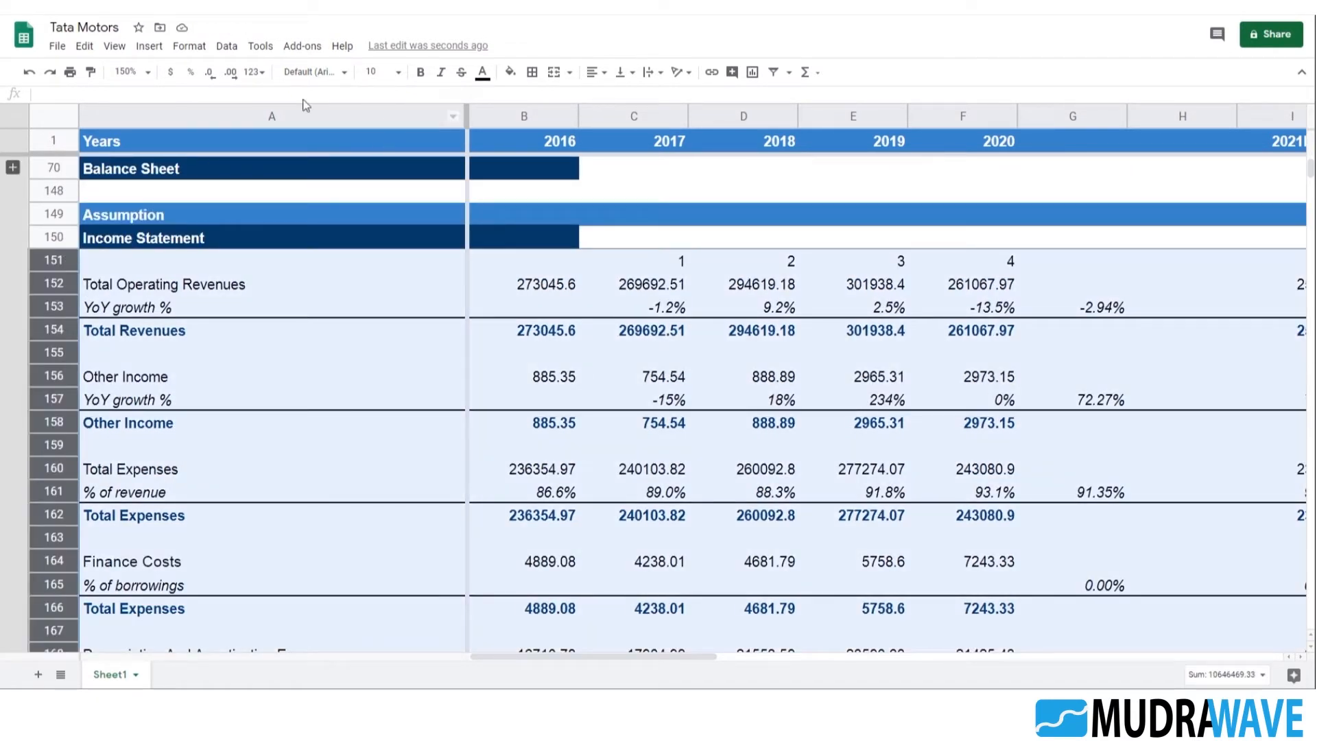
click(227, 46)
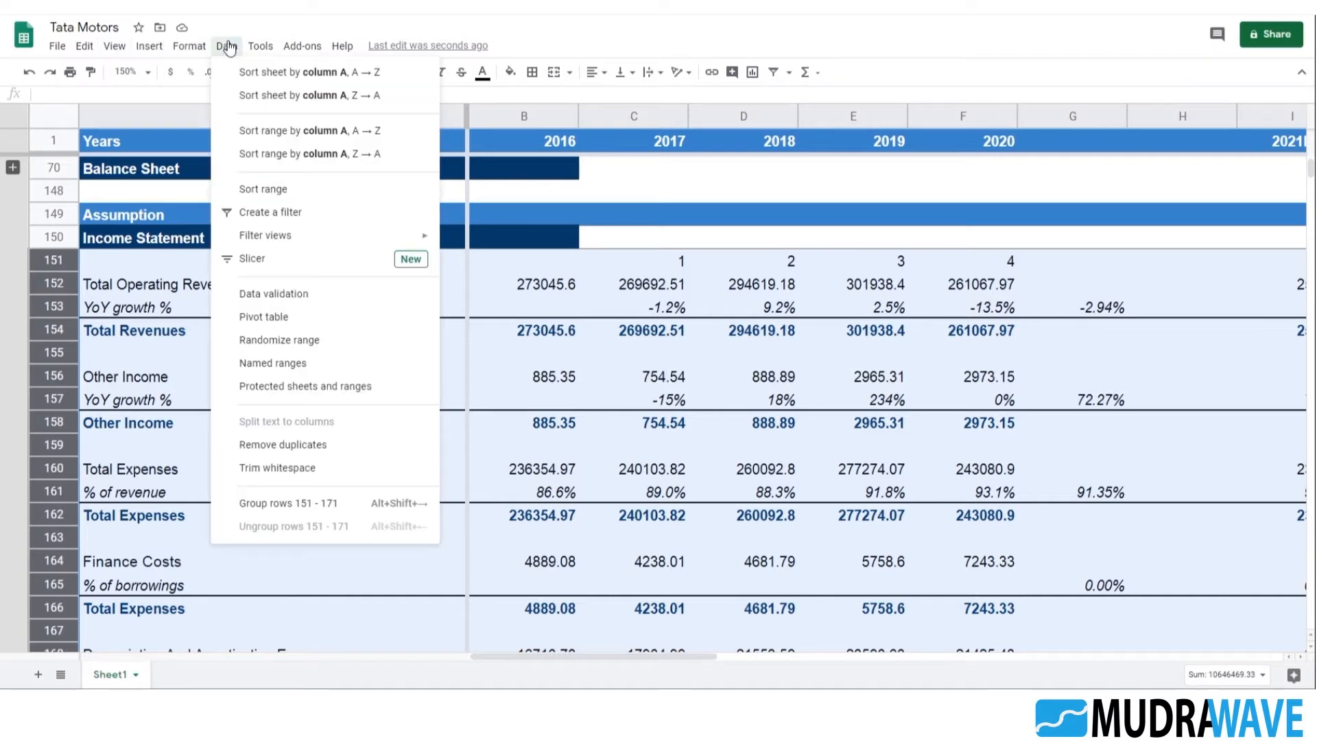
click(308, 506)
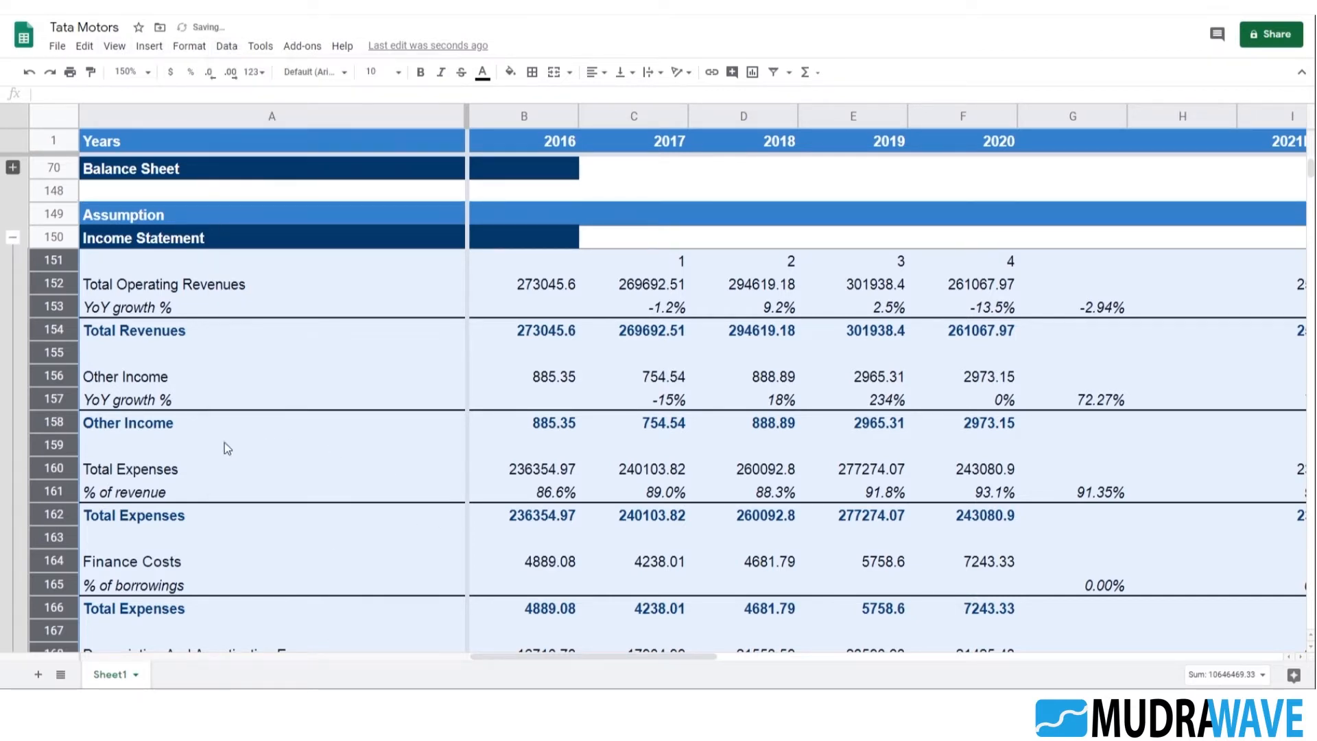
Collapse the Income Statement row group in the Assumption section
click(218, 399)
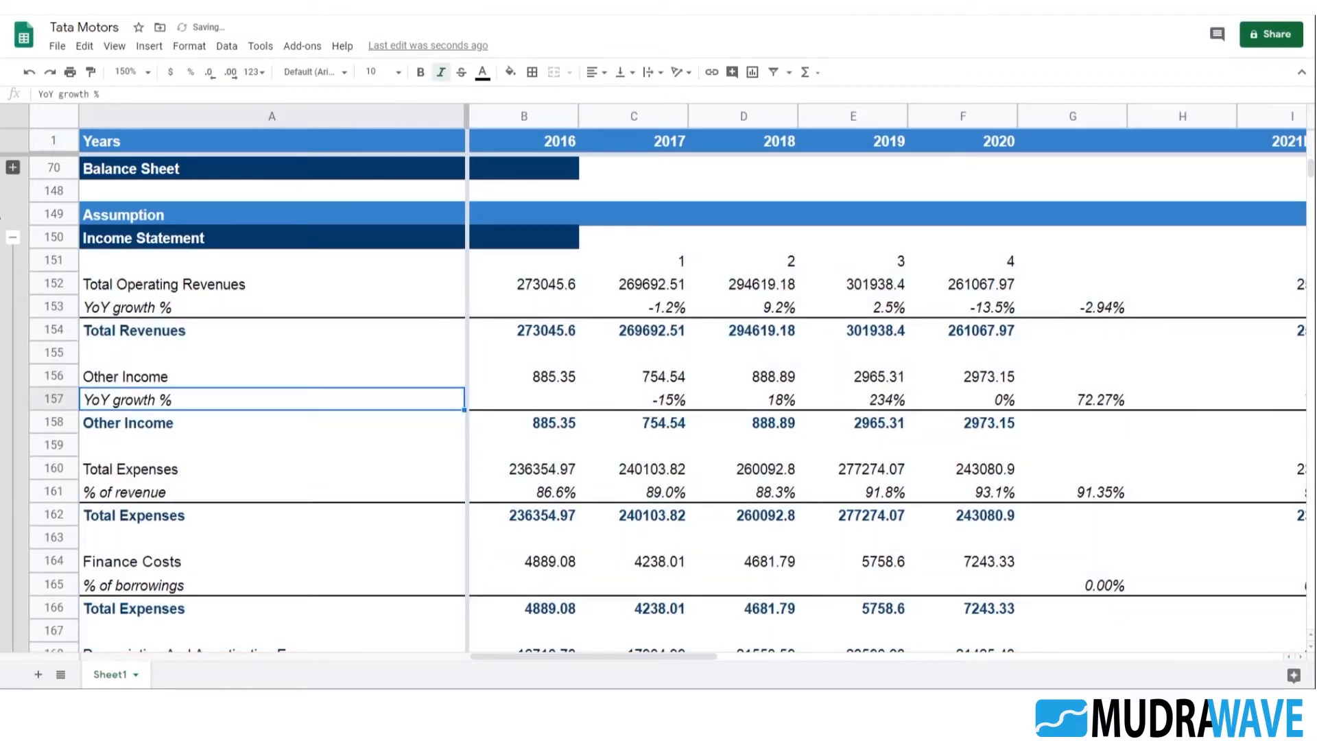
click(13, 240)
click(165, 415)
Expand the Balance Sheet row group in the Data section
scroll(171, 418, up, 2)
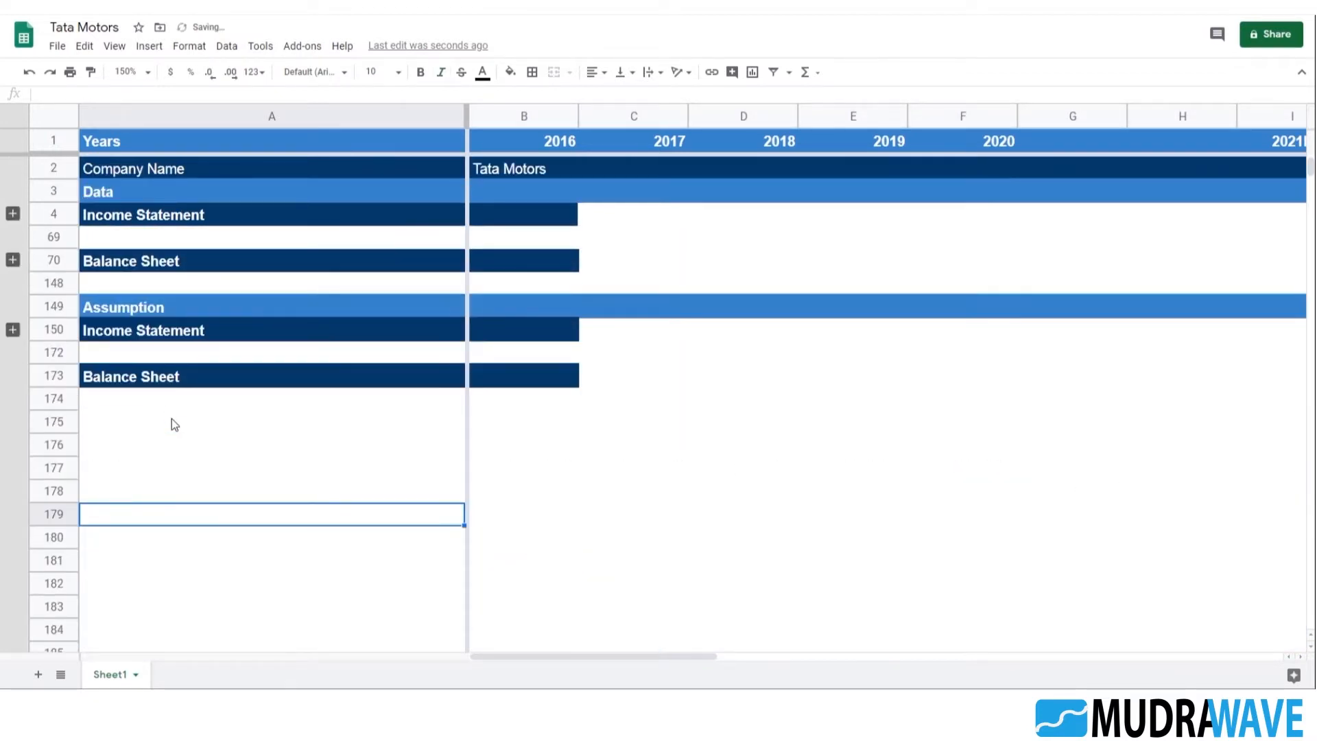
click(13, 260)
click(151, 305)
Examine the consolidated balance sheet line items, from shareholders' funds and liabilities through non-current and current assets
scroll(188, 315, down, 3)
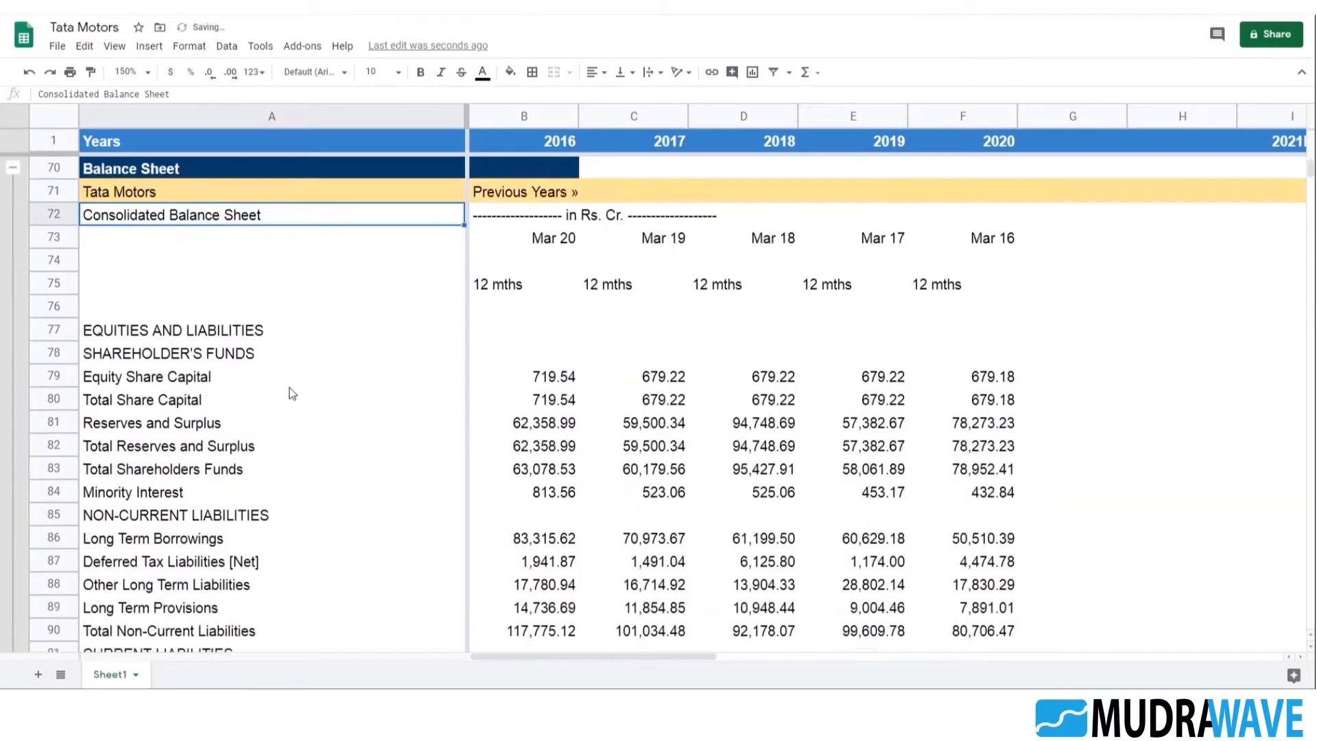
click(189, 329)
scroll(236, 377, down, 1)
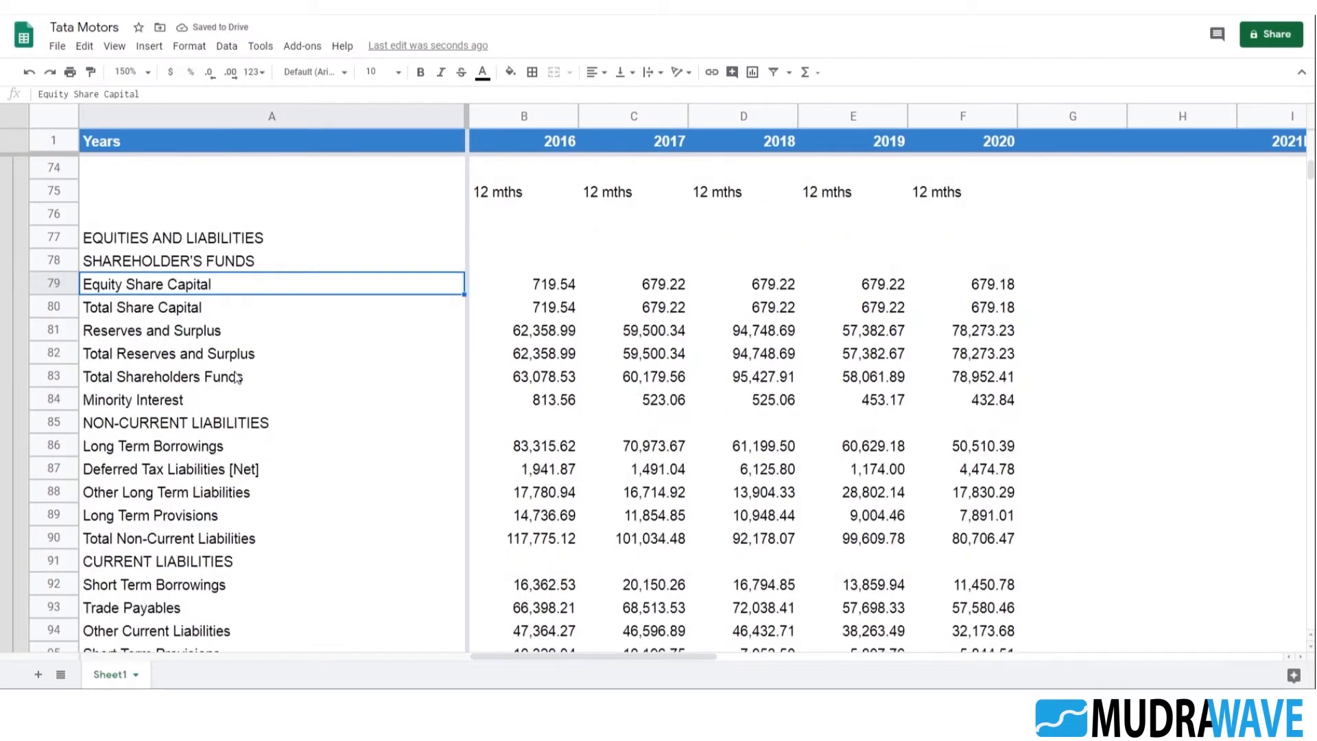
click(177, 315)
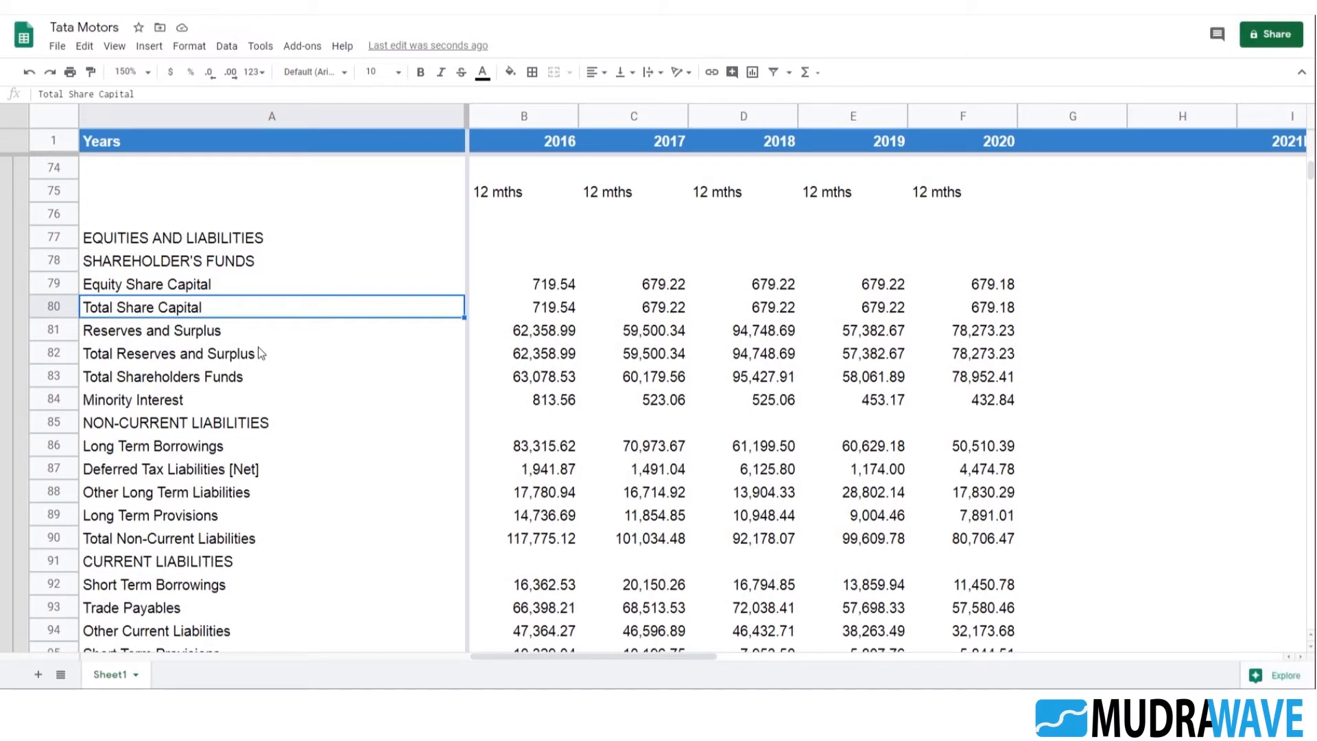
click(253, 357)
scroll(307, 441, down, 5)
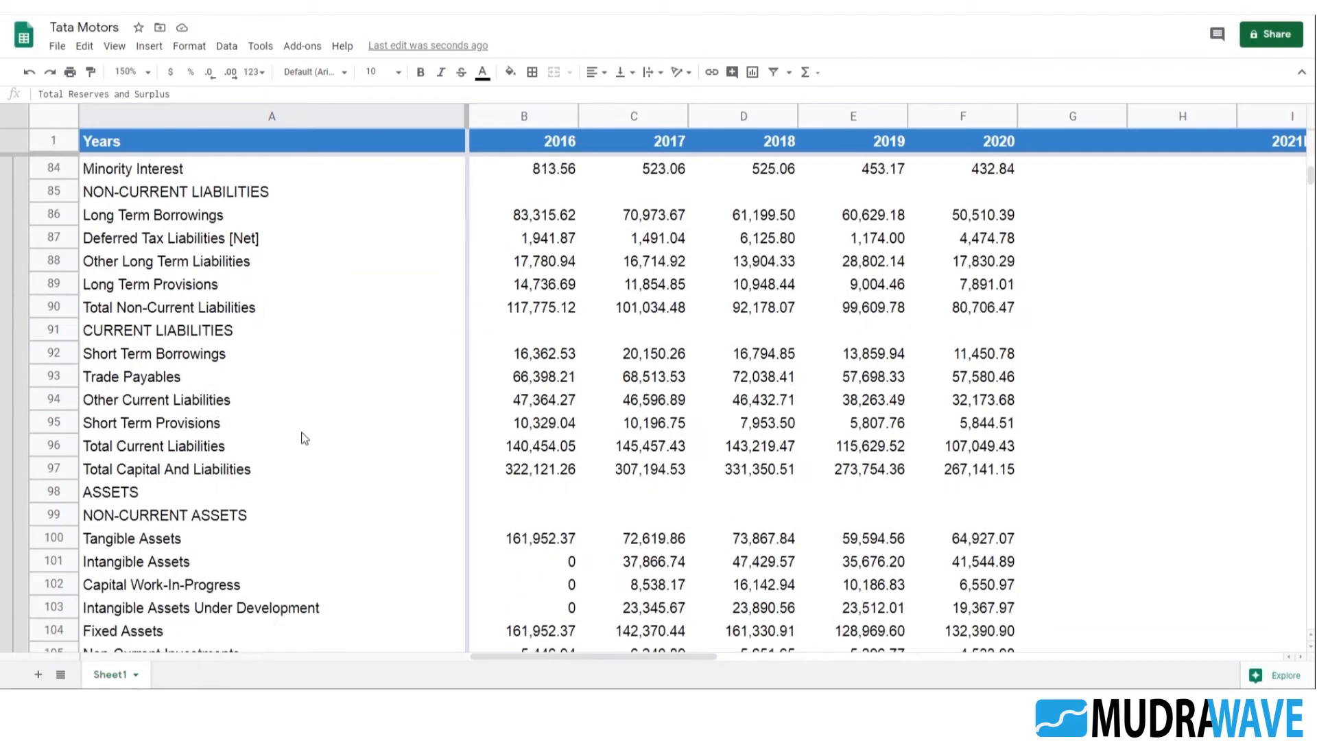
scroll(205, 418, down, 1)
click(141, 352)
scroll(268, 380, down, 3)
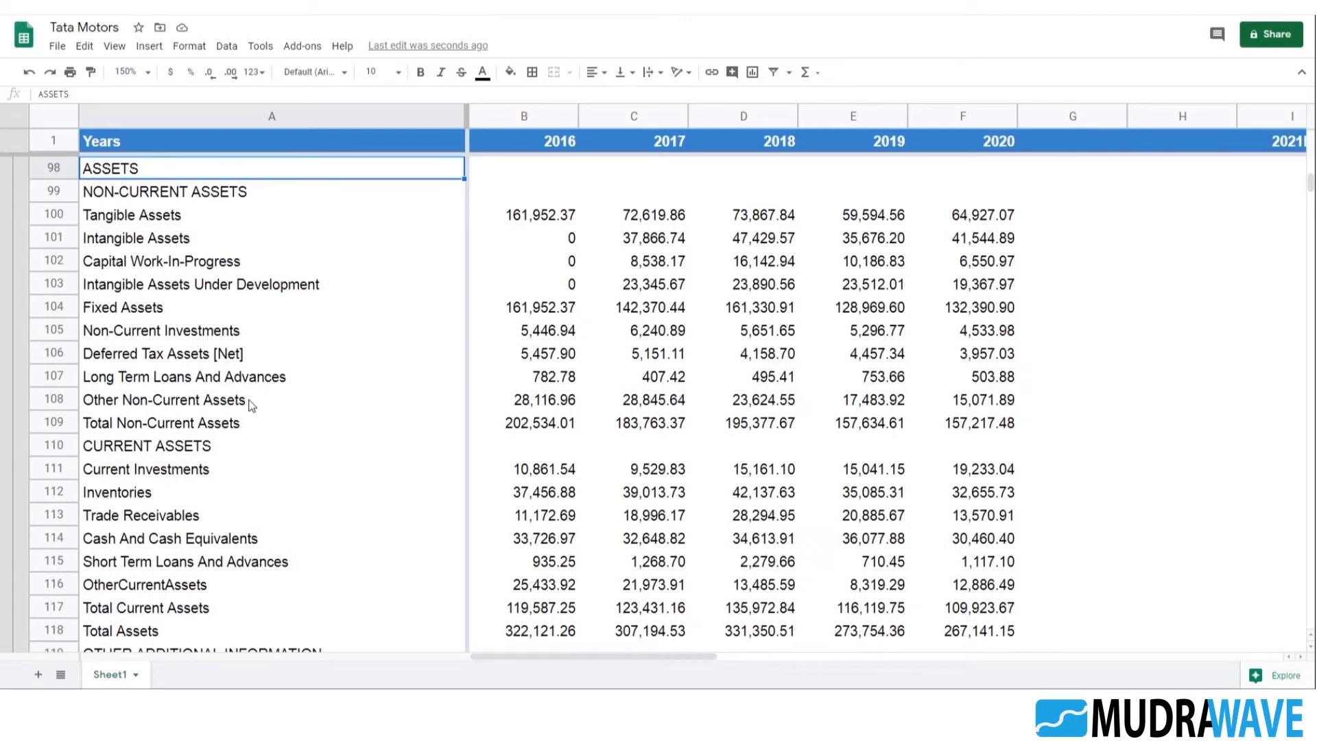
click(190, 336)
scroll(251, 381, down, 2)
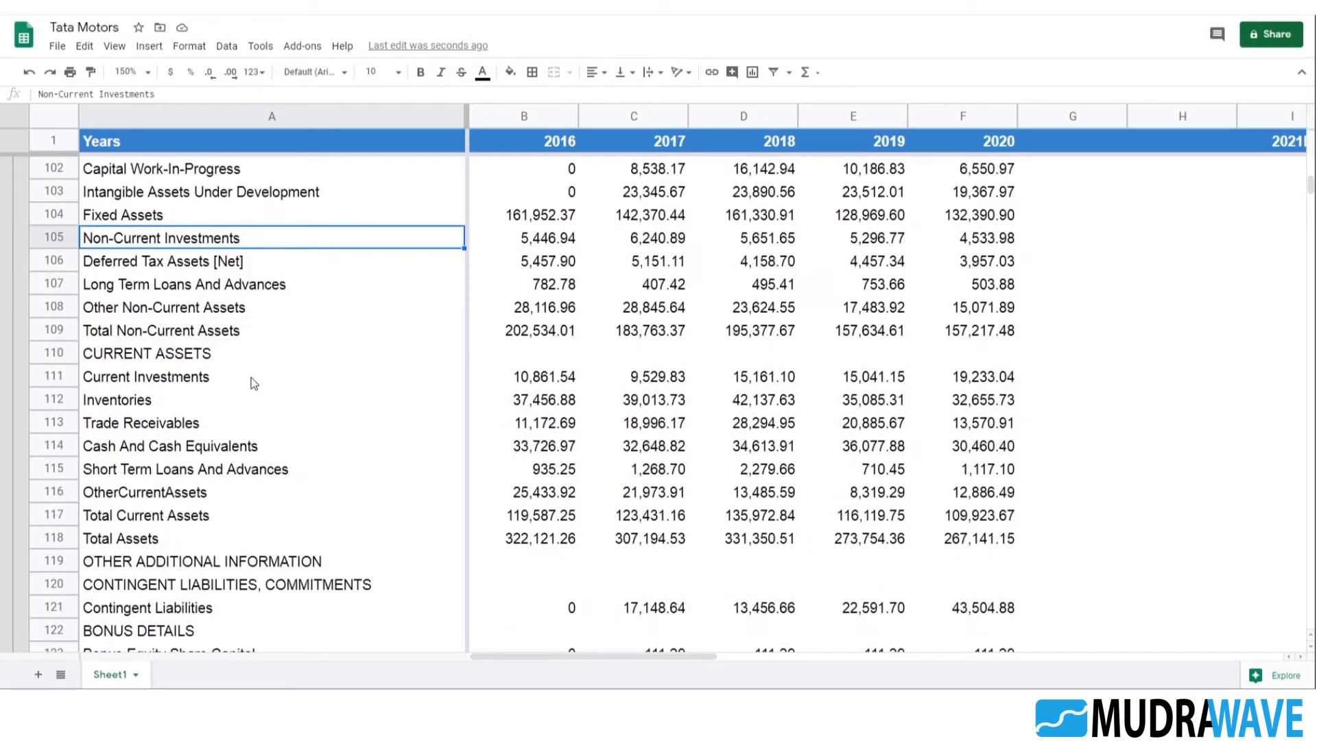
Copy the Trade Receivables label from the balance sheet data into A175 under the Assumption section's Balance Sheet heading
click(206, 426)
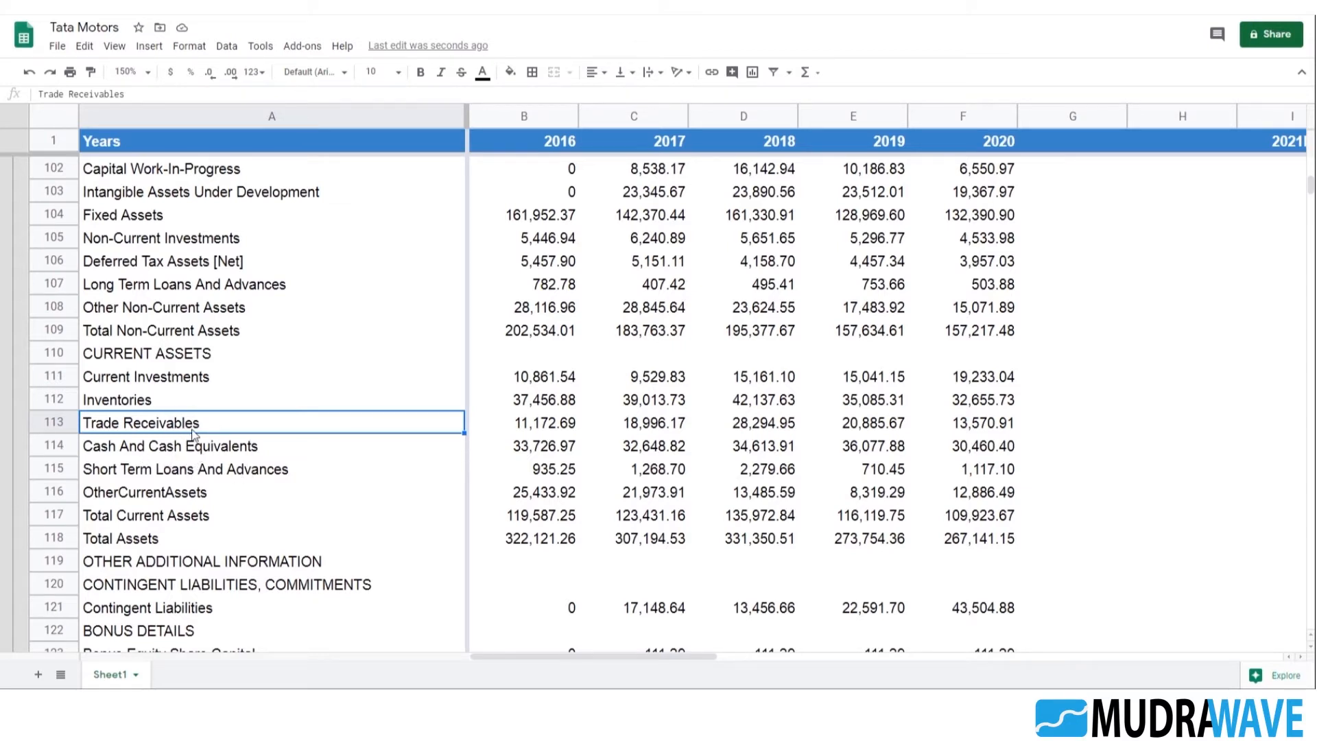
scroll(282, 472, down, 14)
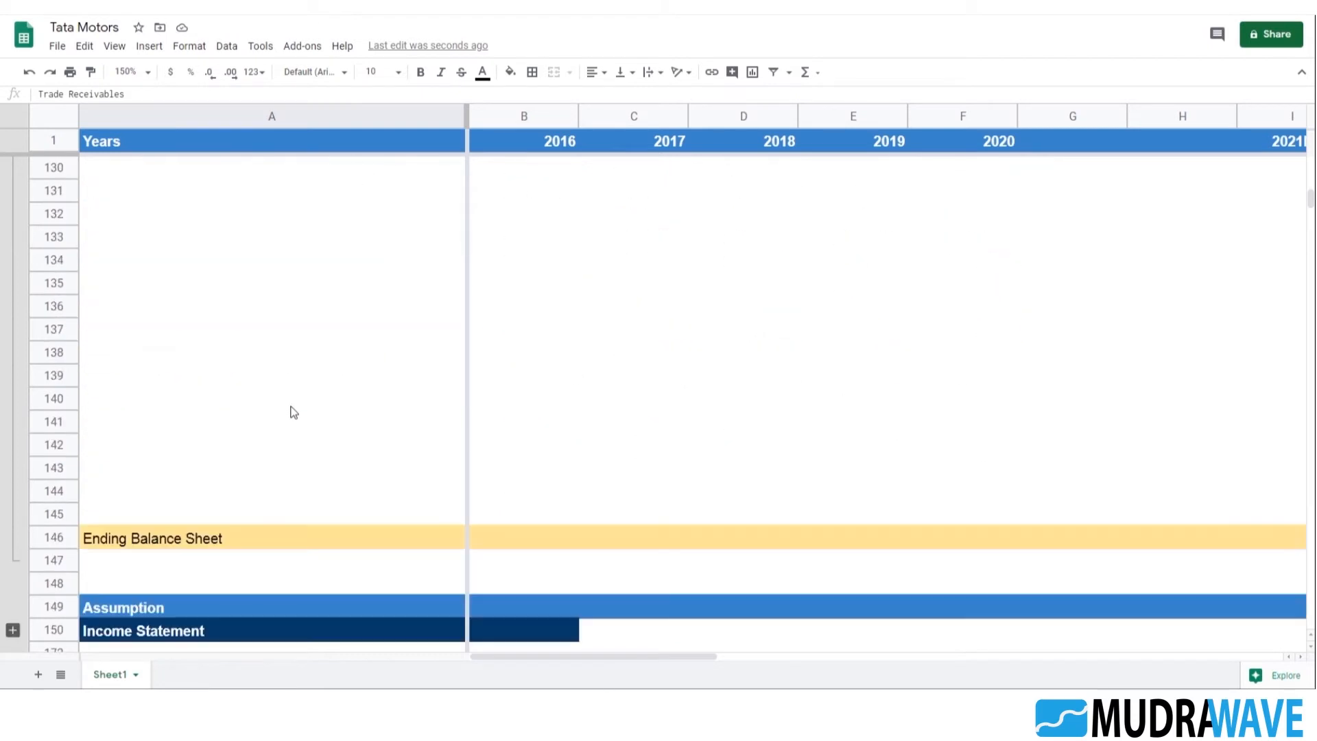
scroll(206, 370, down, 1)
click(132, 323)
click(134, 311)
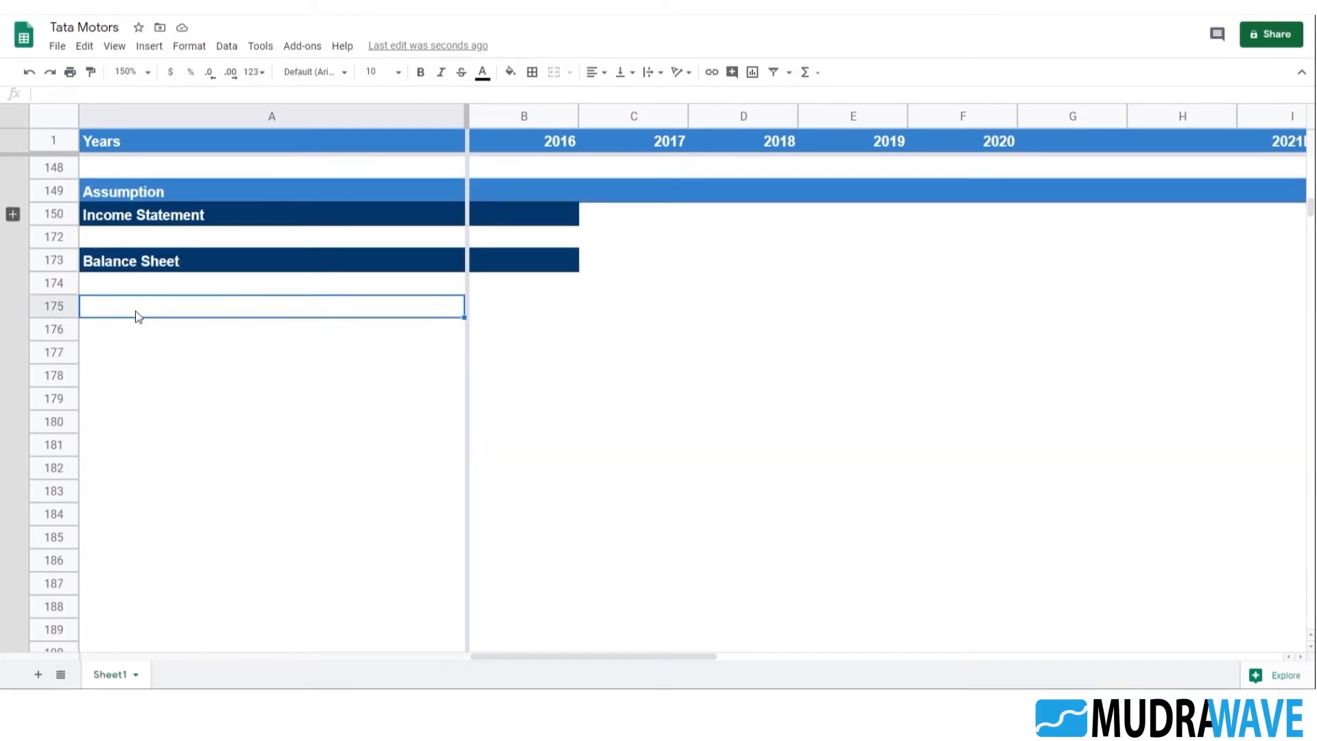
text(Trade Receivables)
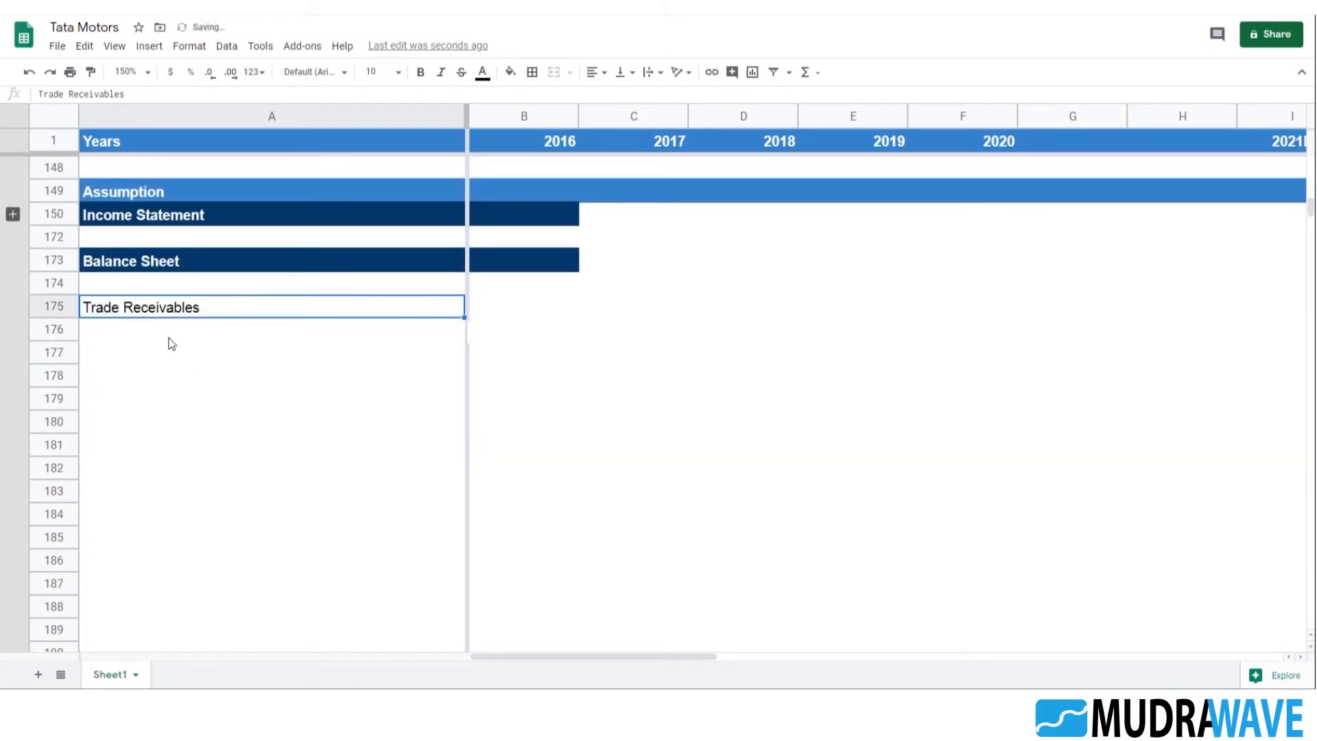
Start a SUMIF formula in B175 with the balance sheet labels A71:A146 as its range
click(528, 307)
scroll(569, 342, up, 1)
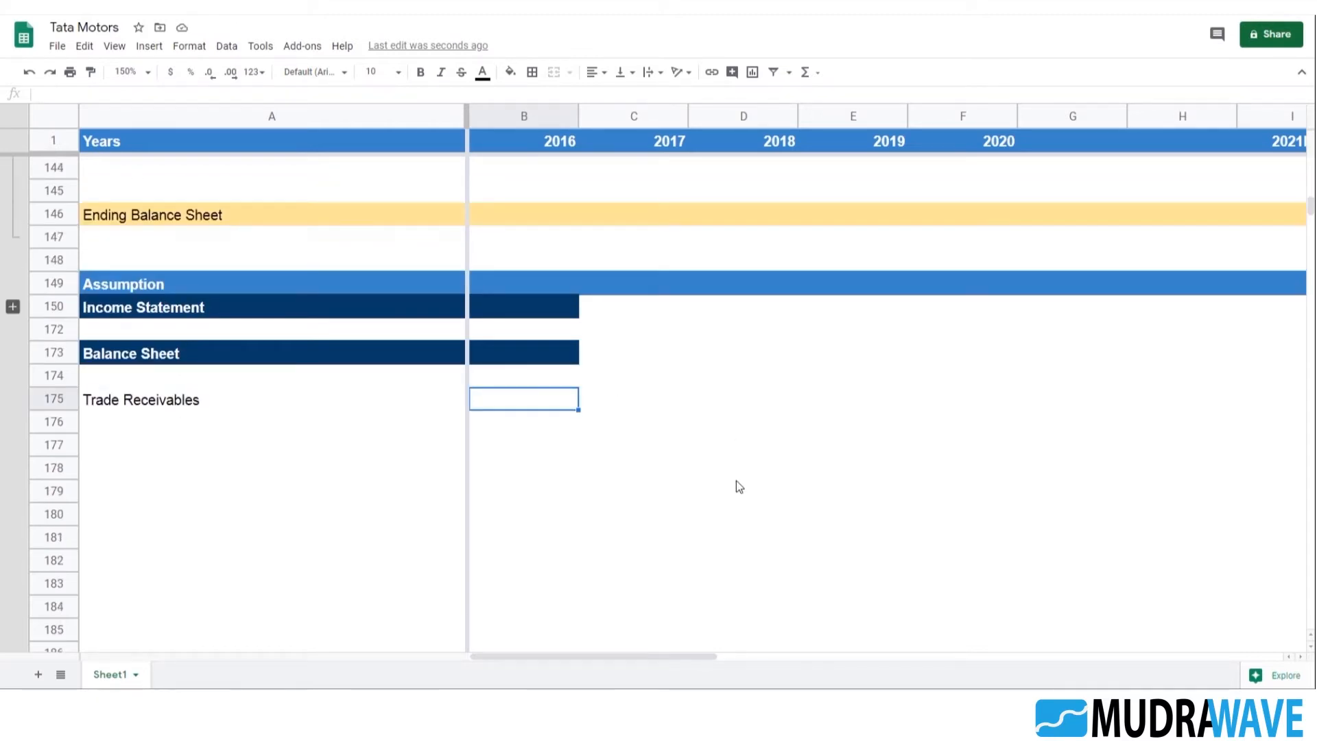
text(=sumif)
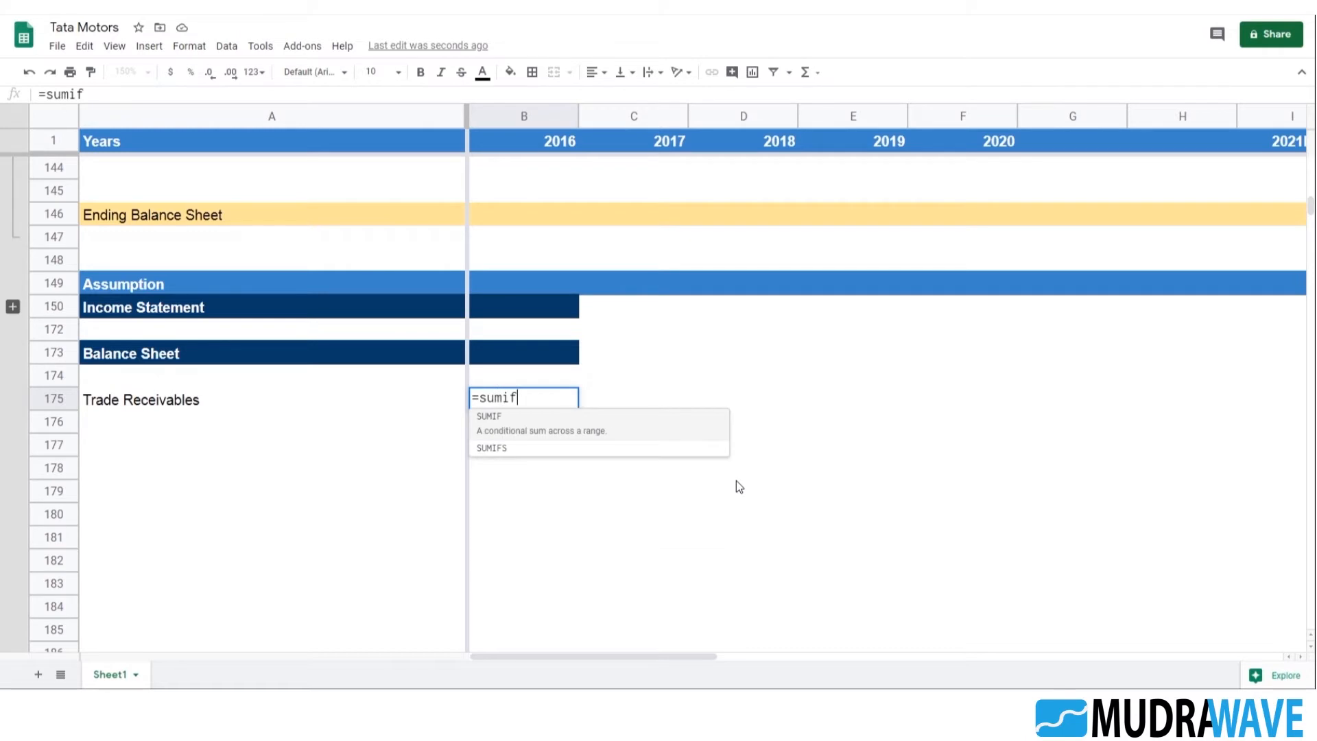
text(()
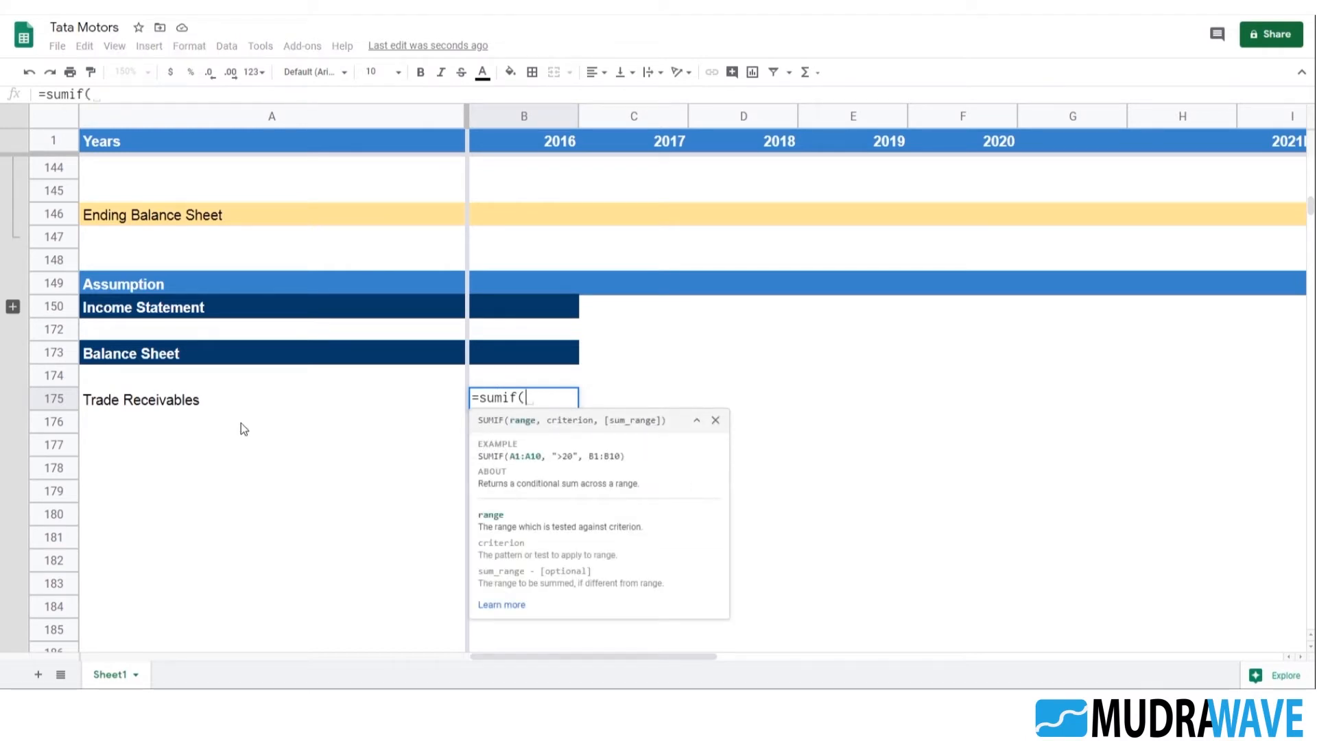
click(238, 219)
scroll(295, 311, up, 3)
scroll(295, 312, up, 20)
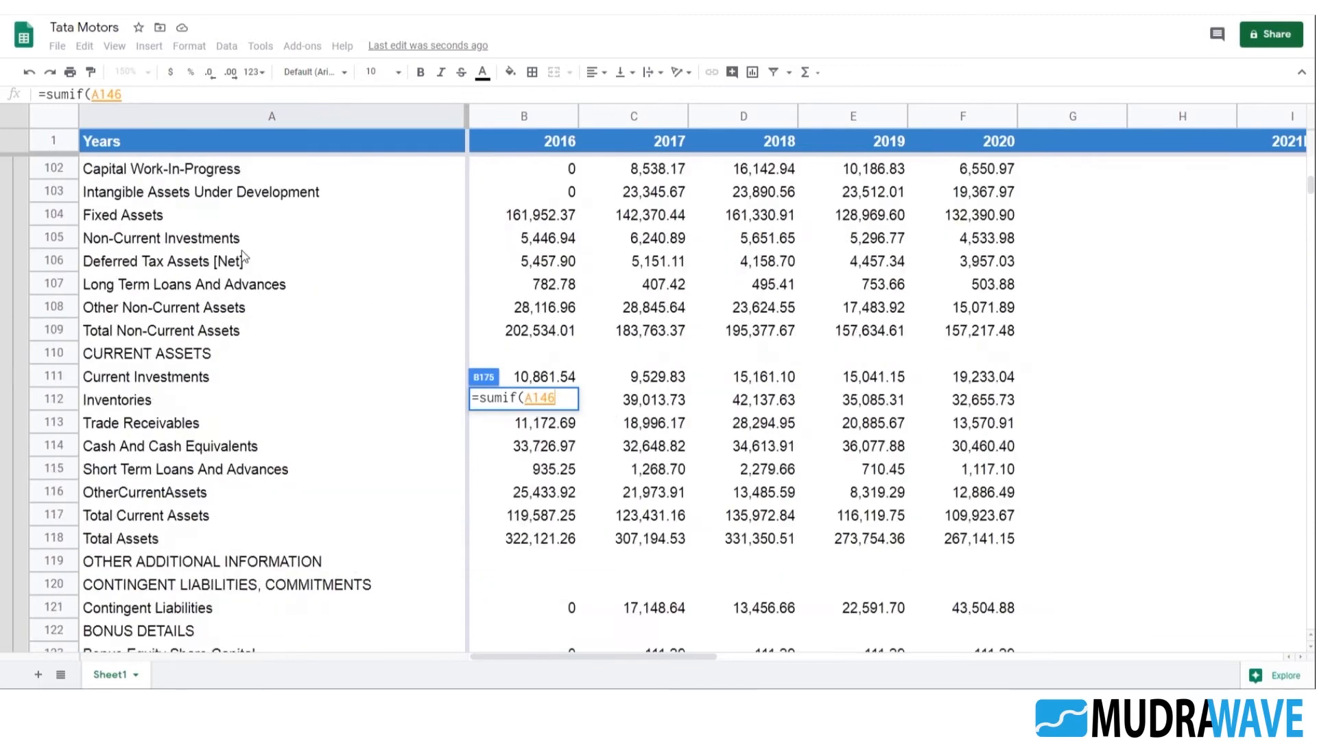
scroll(214, 260, up, 4)
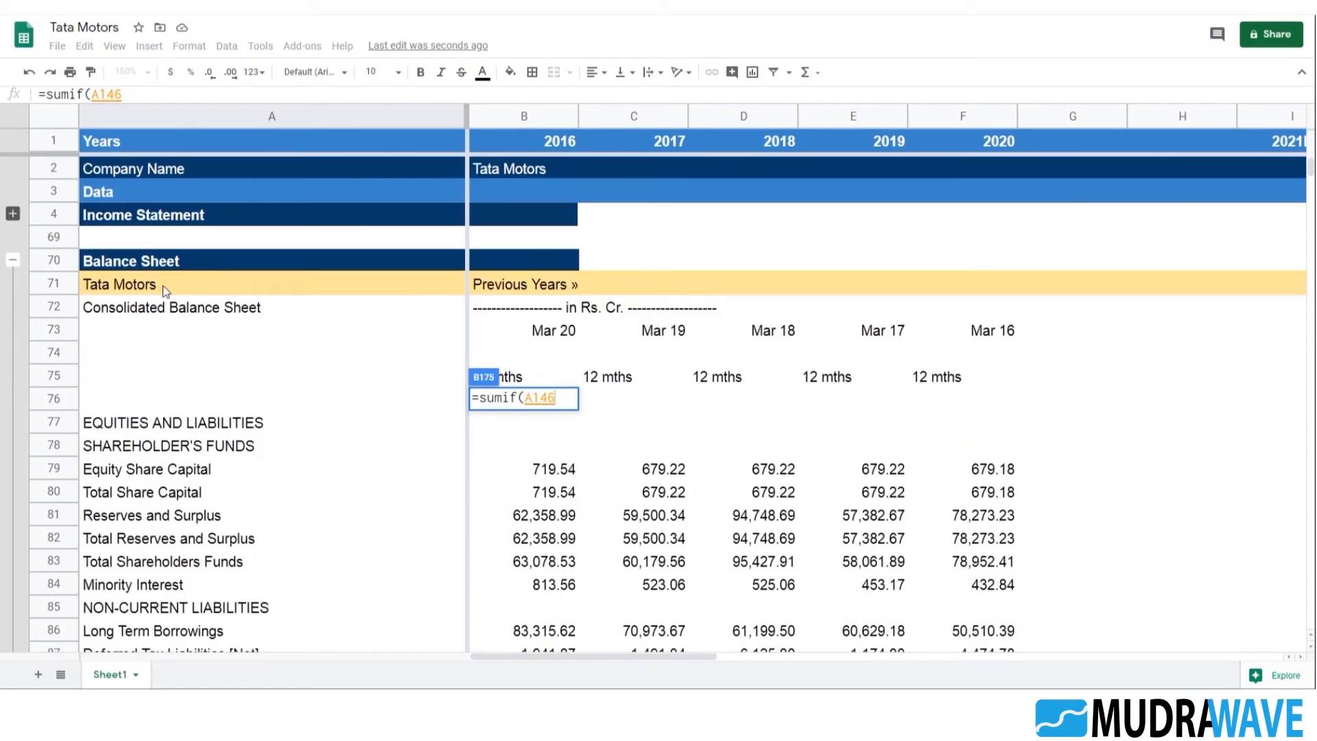
shift+click(162, 285)
text(,)
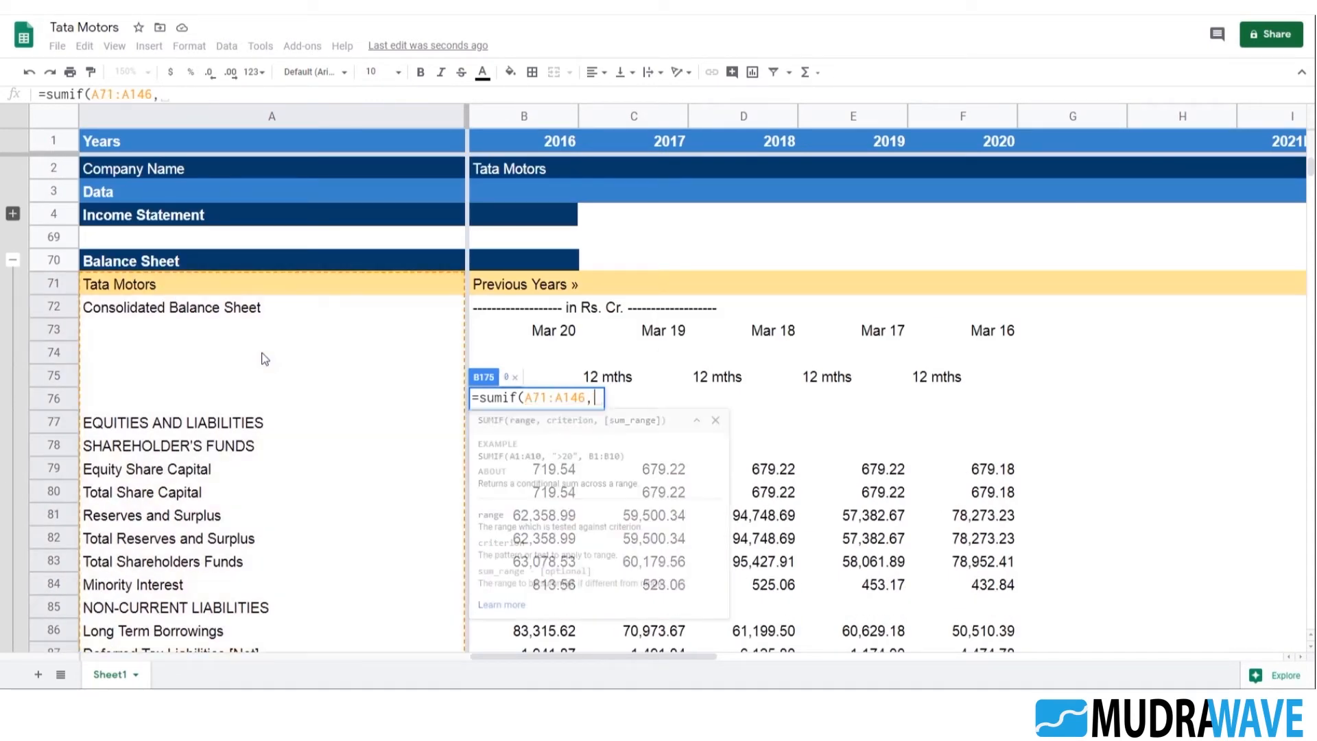
Set the criterion of the SUMIF formula in B175 to the assumption labels A174:A195
scroll(282, 381, down, 12)
scroll(323, 410, down, 10)
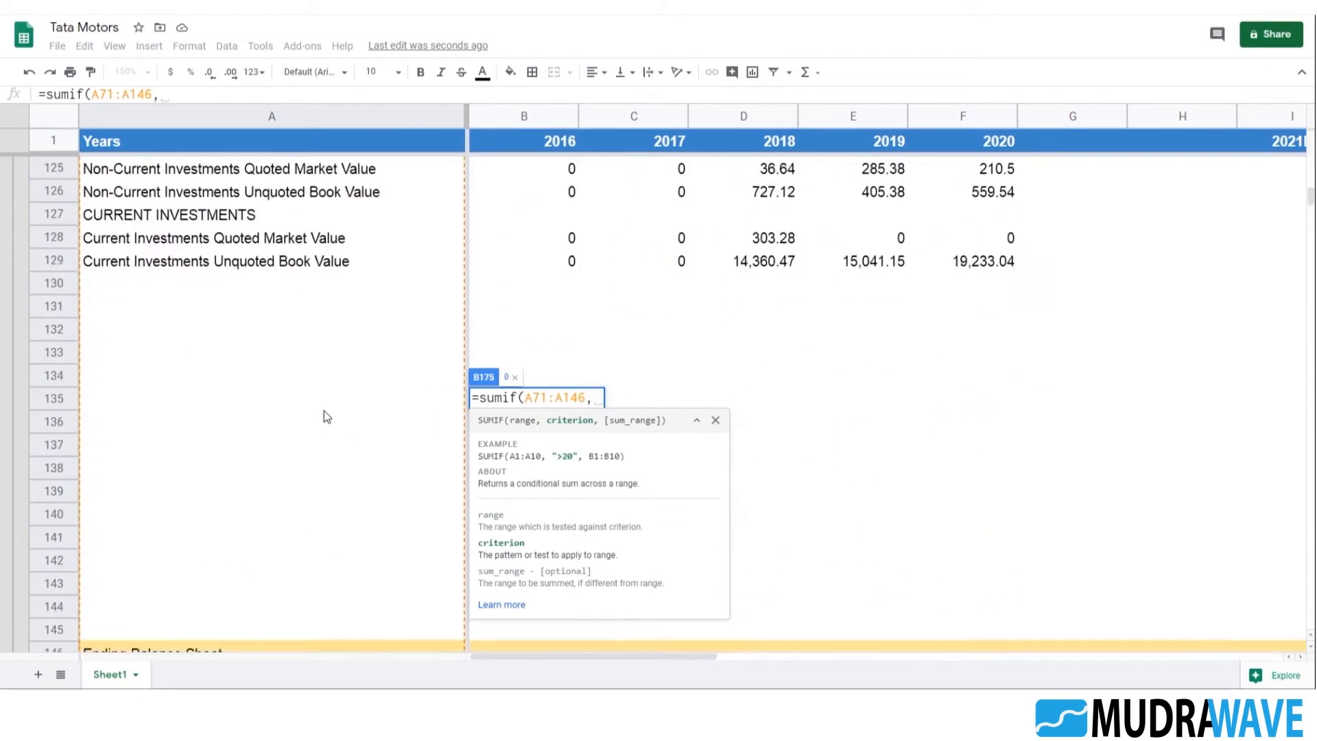
click(153, 307)
scroll(288, 403, down, 5)
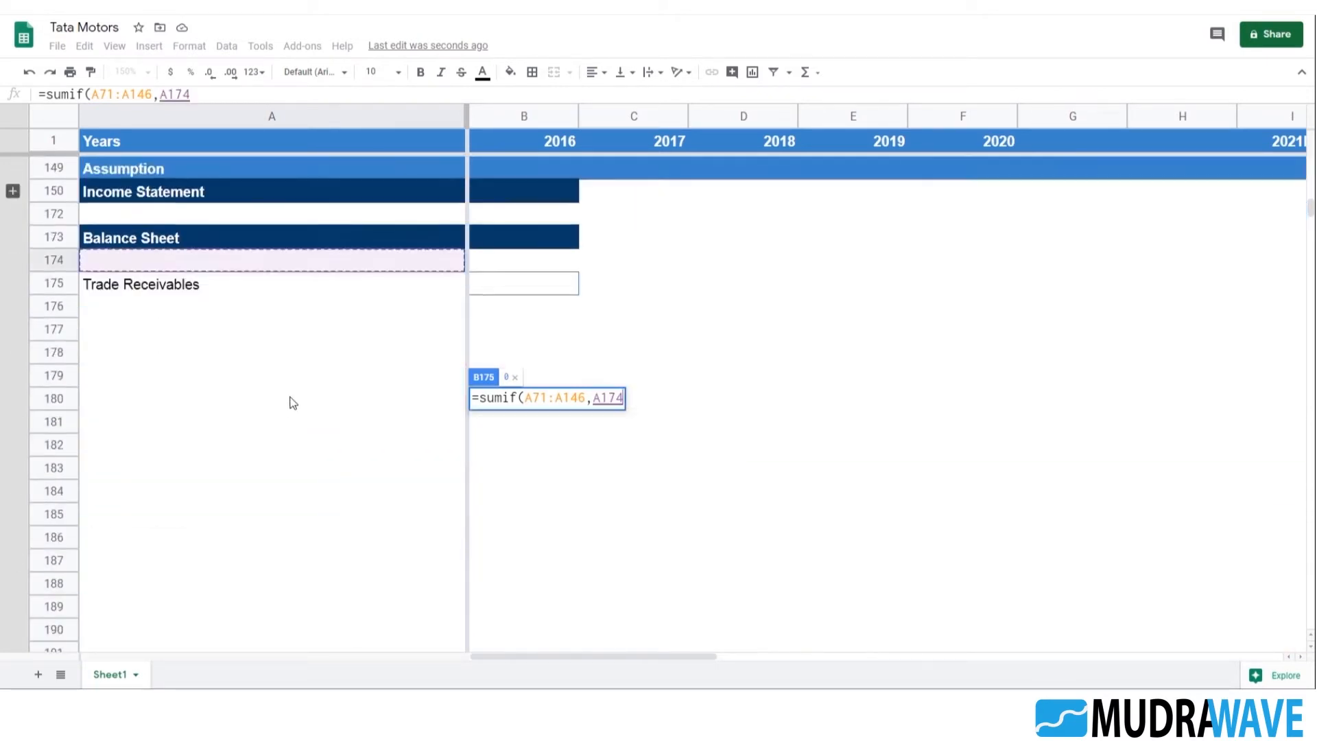
shift+click(256, 518)
scroll(354, 501, up, 2)
scroll(355, 495, up, 1)
text(,)
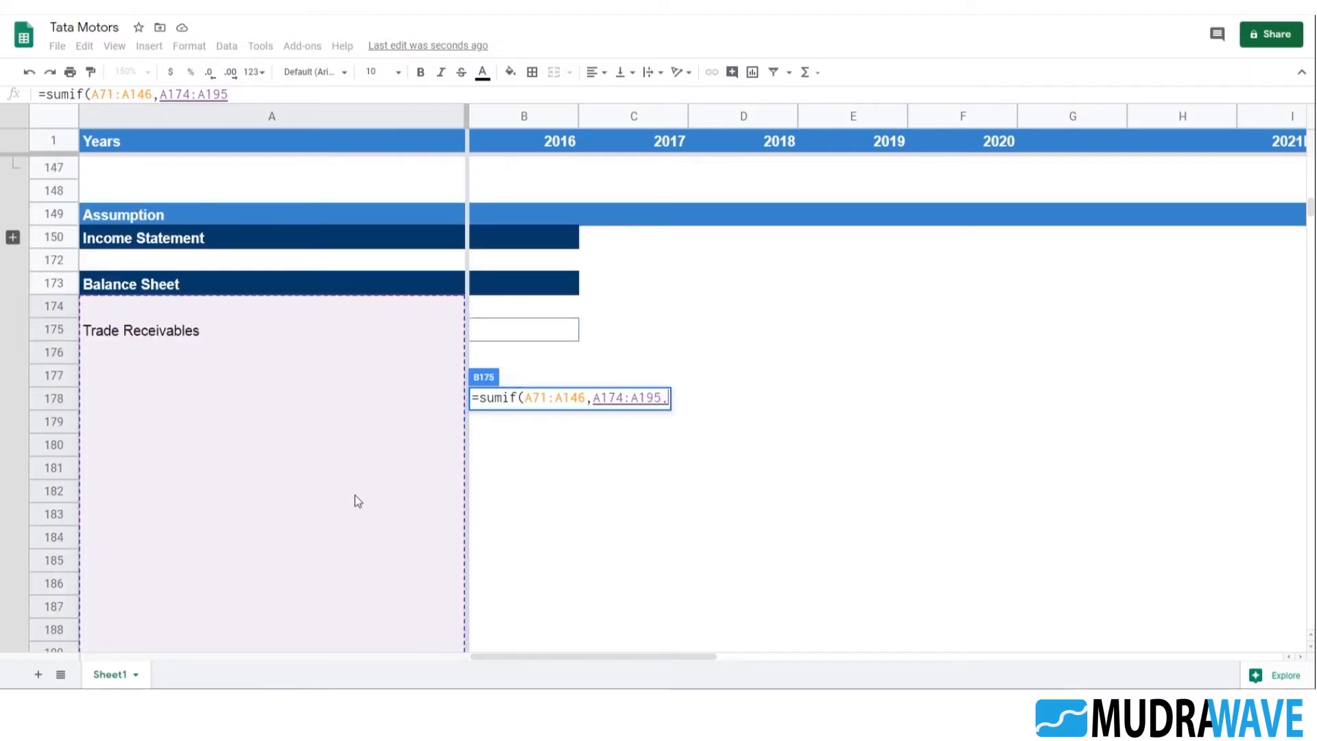
Set the sum range of the SUMIF formula in B175 to F71:F146 and close the bracket
scroll(353, 475, up, 12)
scroll(364, 430, up, 12)
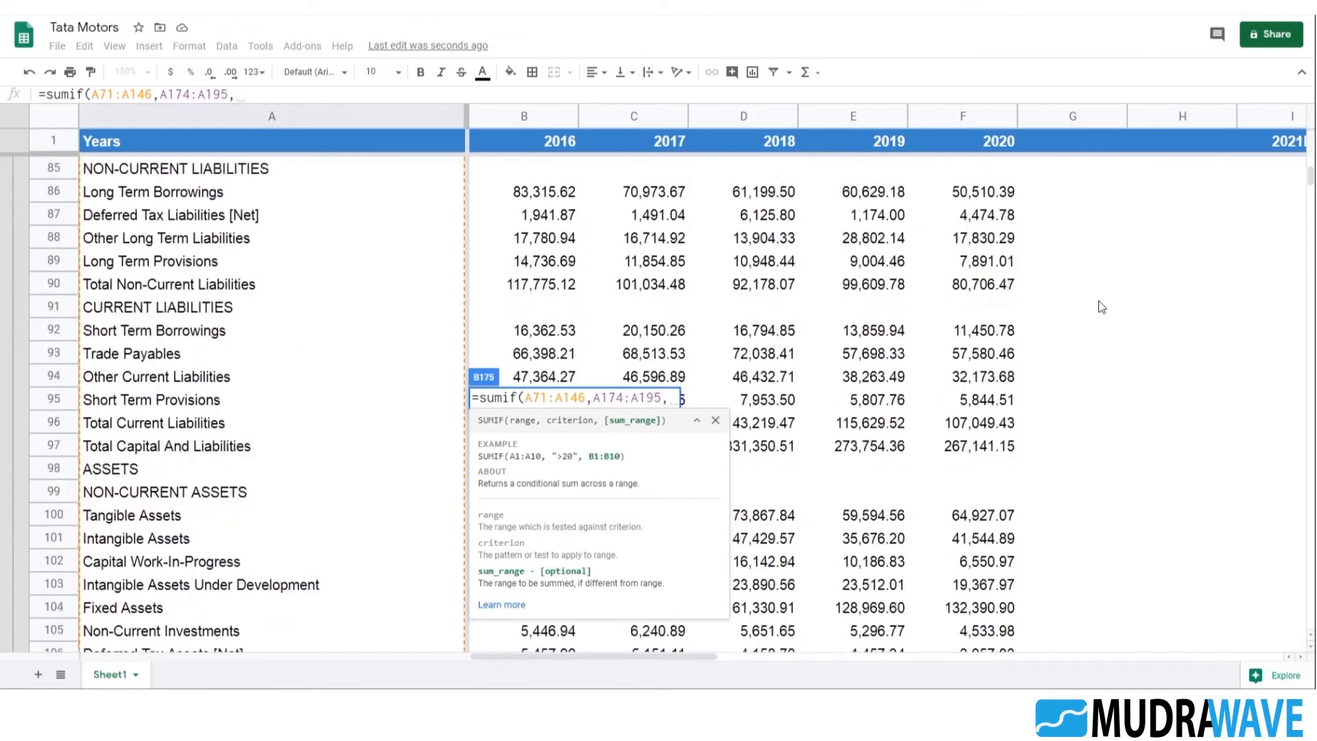
click(998, 218)
scroll(1038, 392, down, 12)
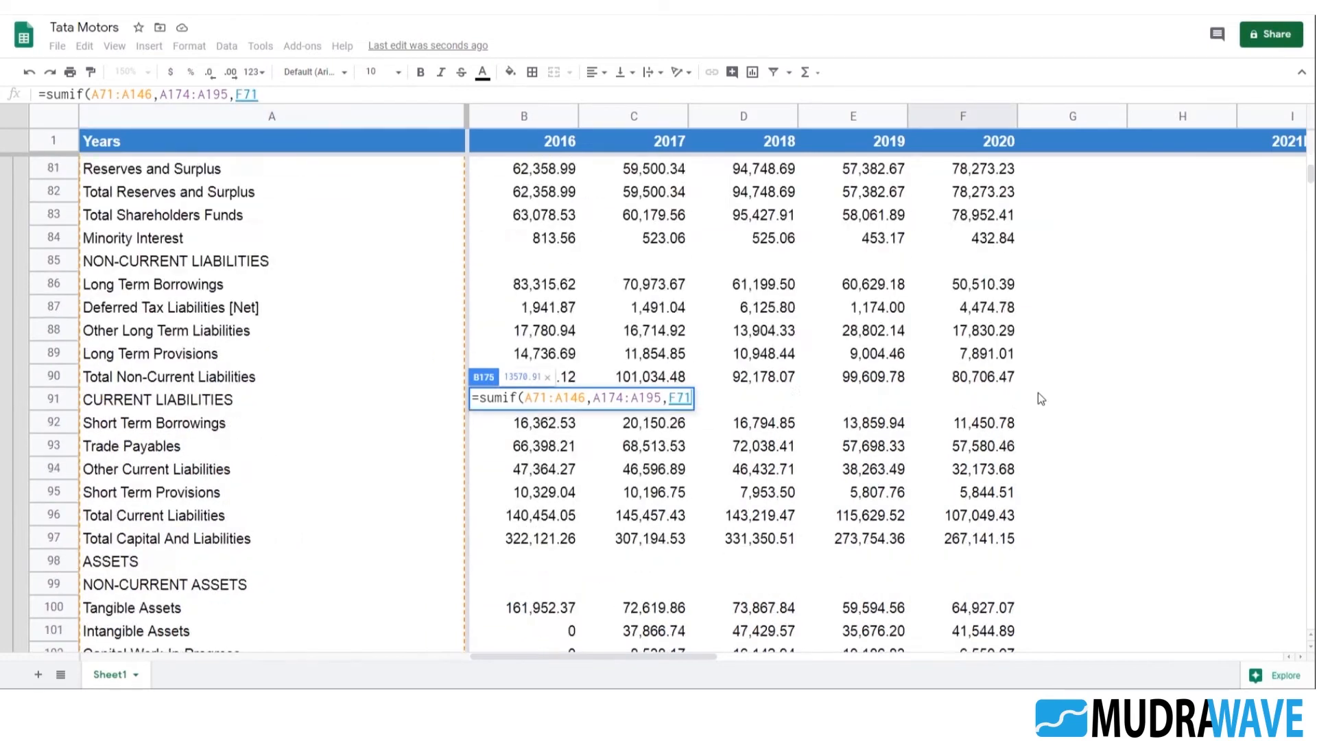
scroll(1047, 406, down, 4)
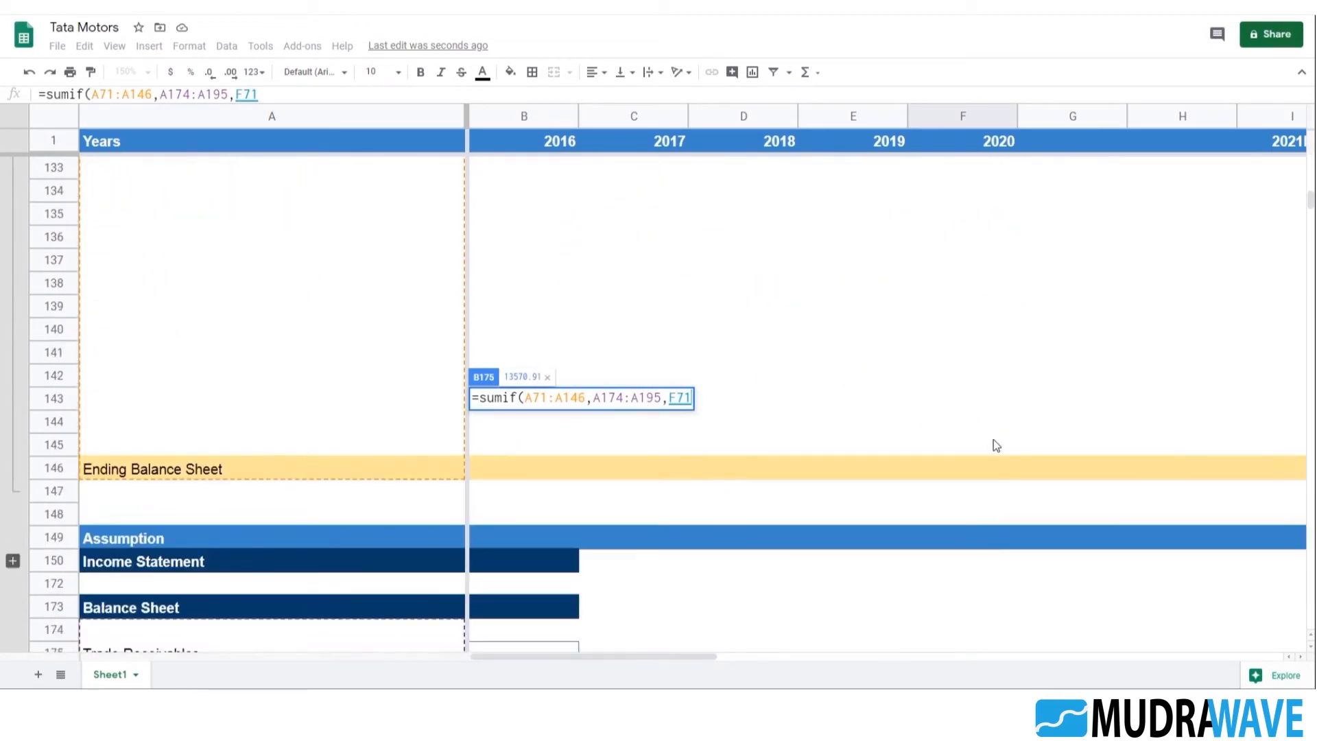
shift+click(987, 473)
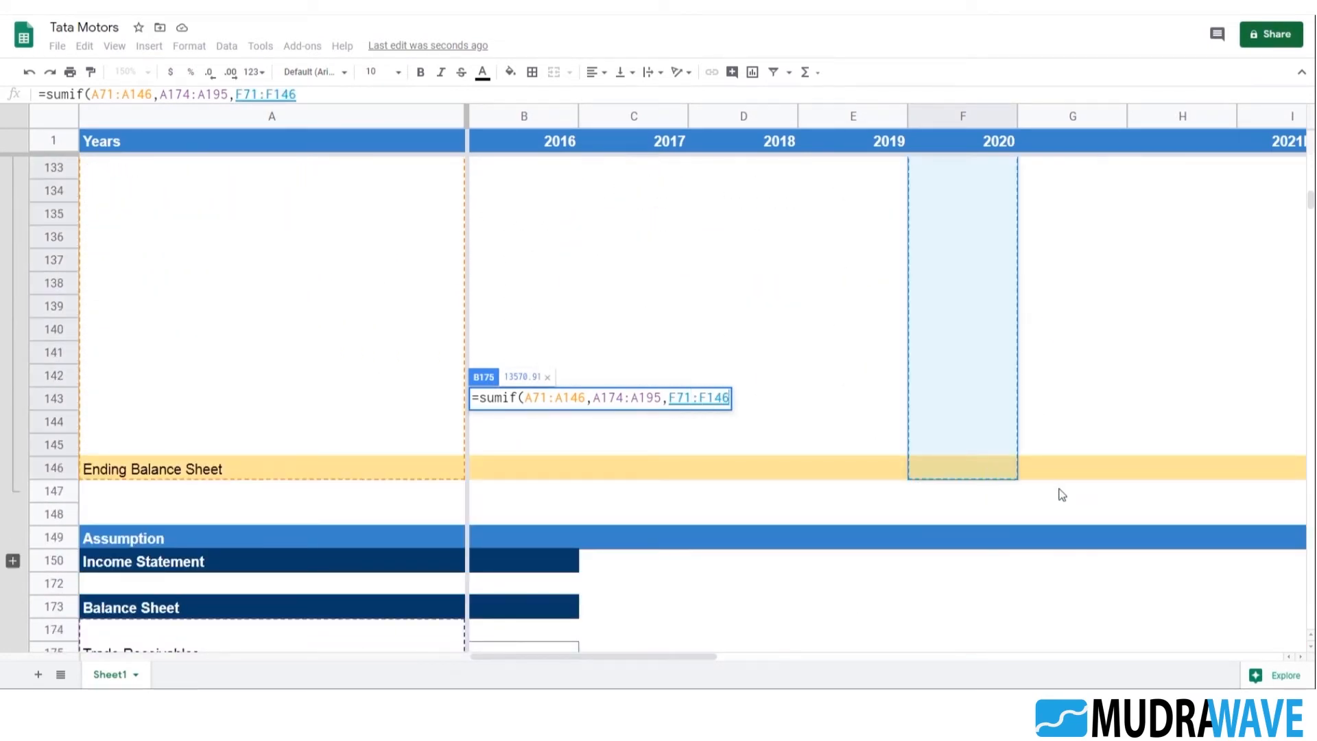
text())
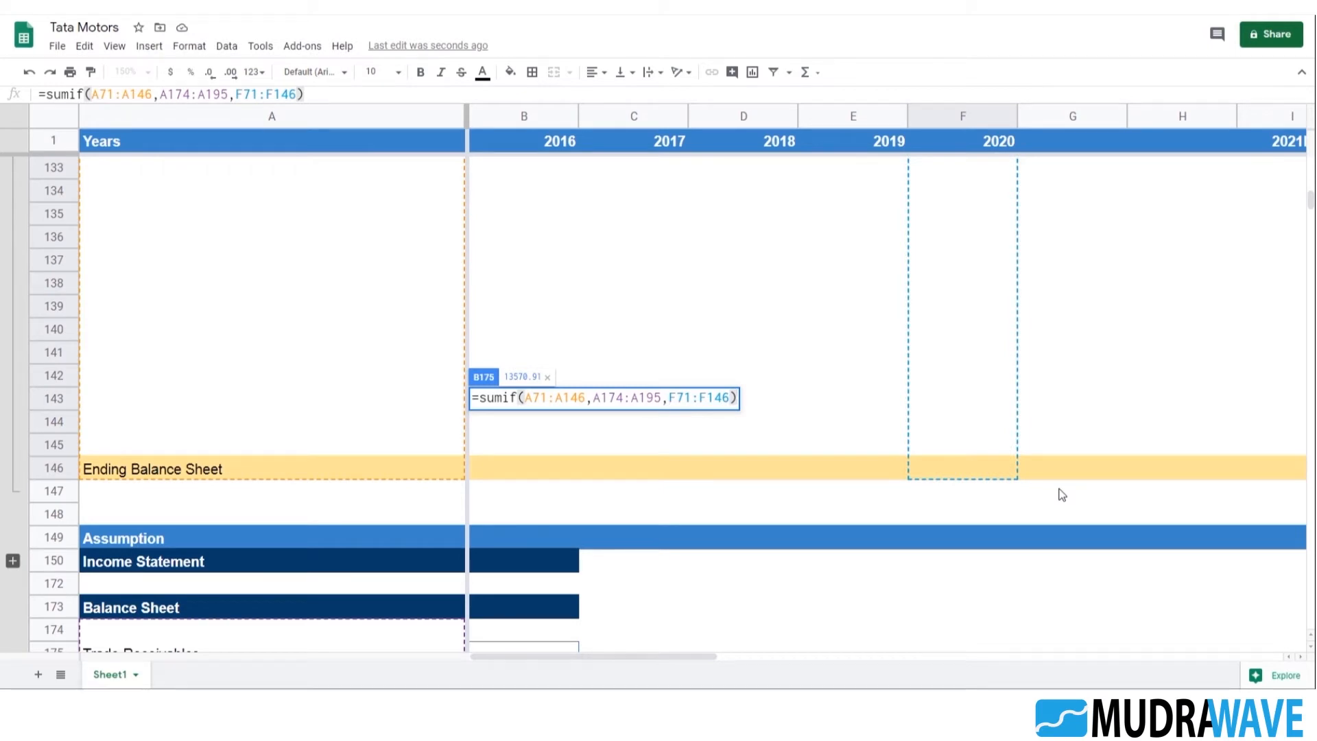
Make the range $A$71:$A$146 and the sum range $F$71:$F$146 absolute in B175's SUMIF formula and enter it
click(107, 93)
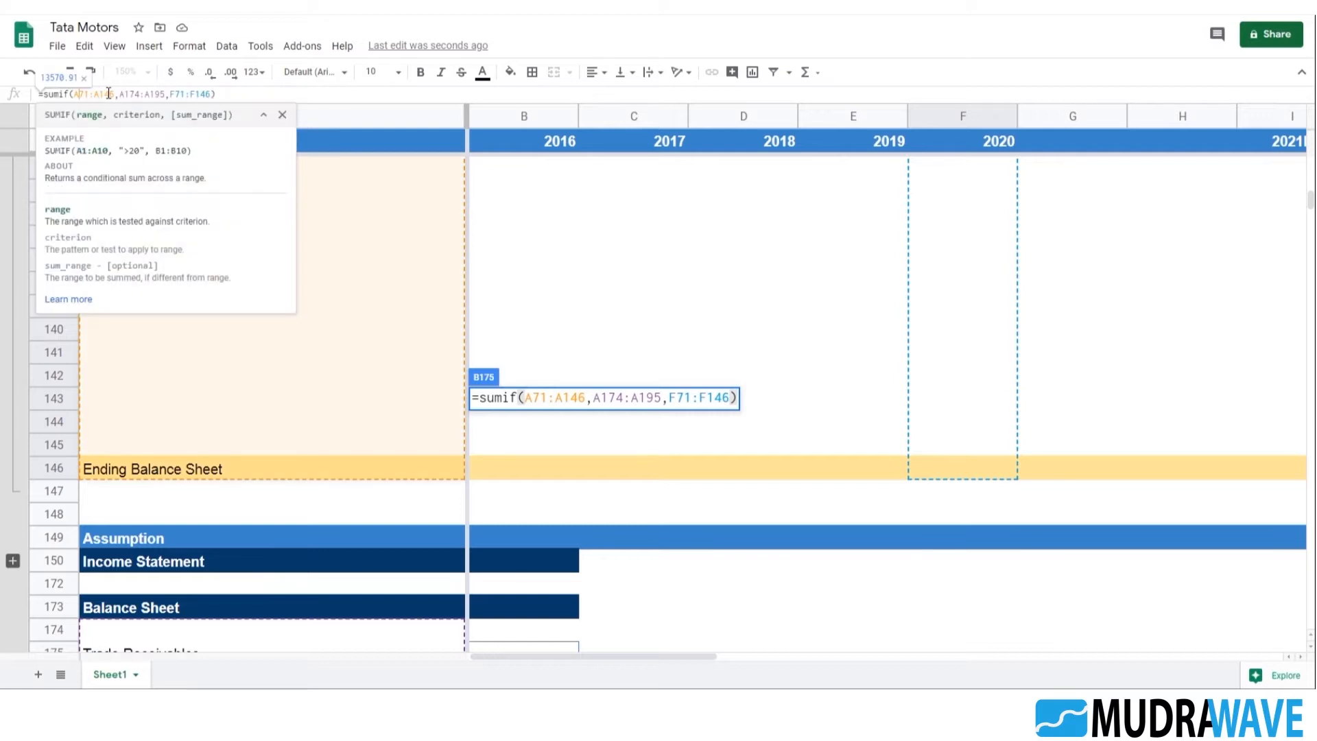
key(F4)
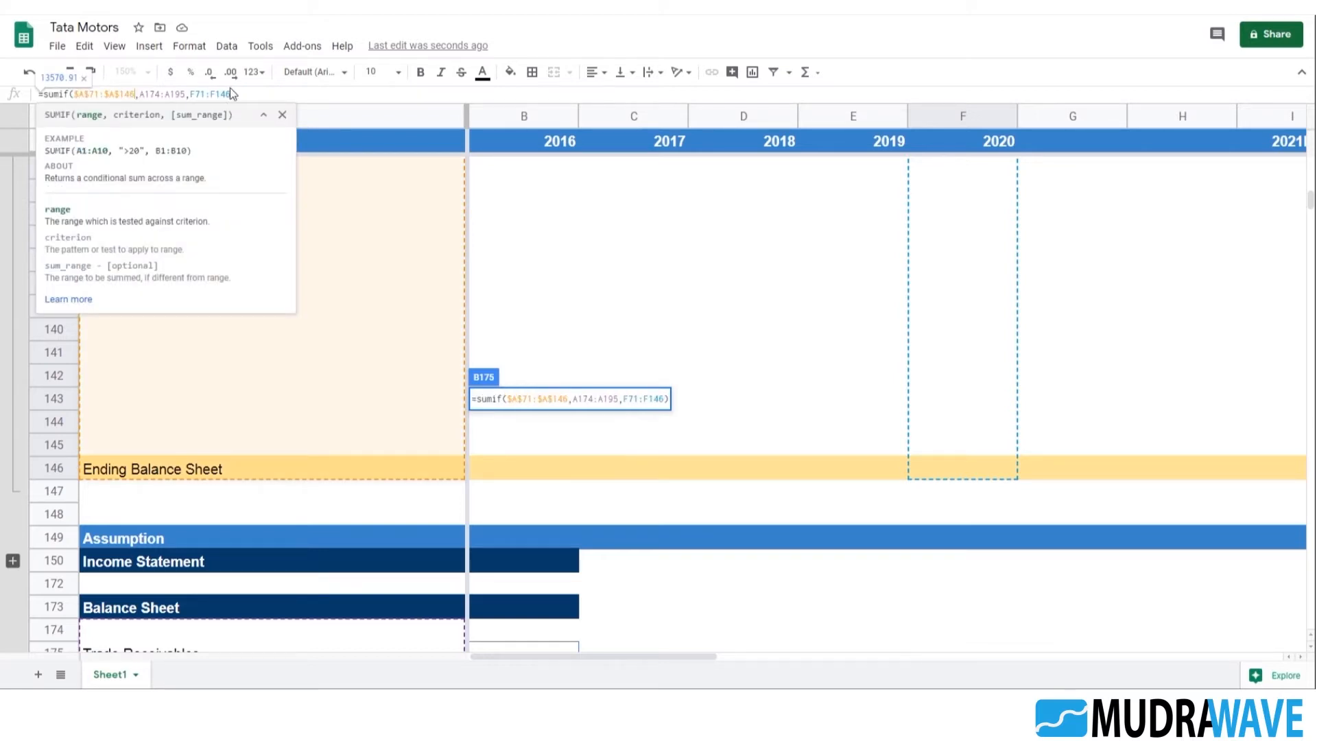
click(208, 93)
key(F4)
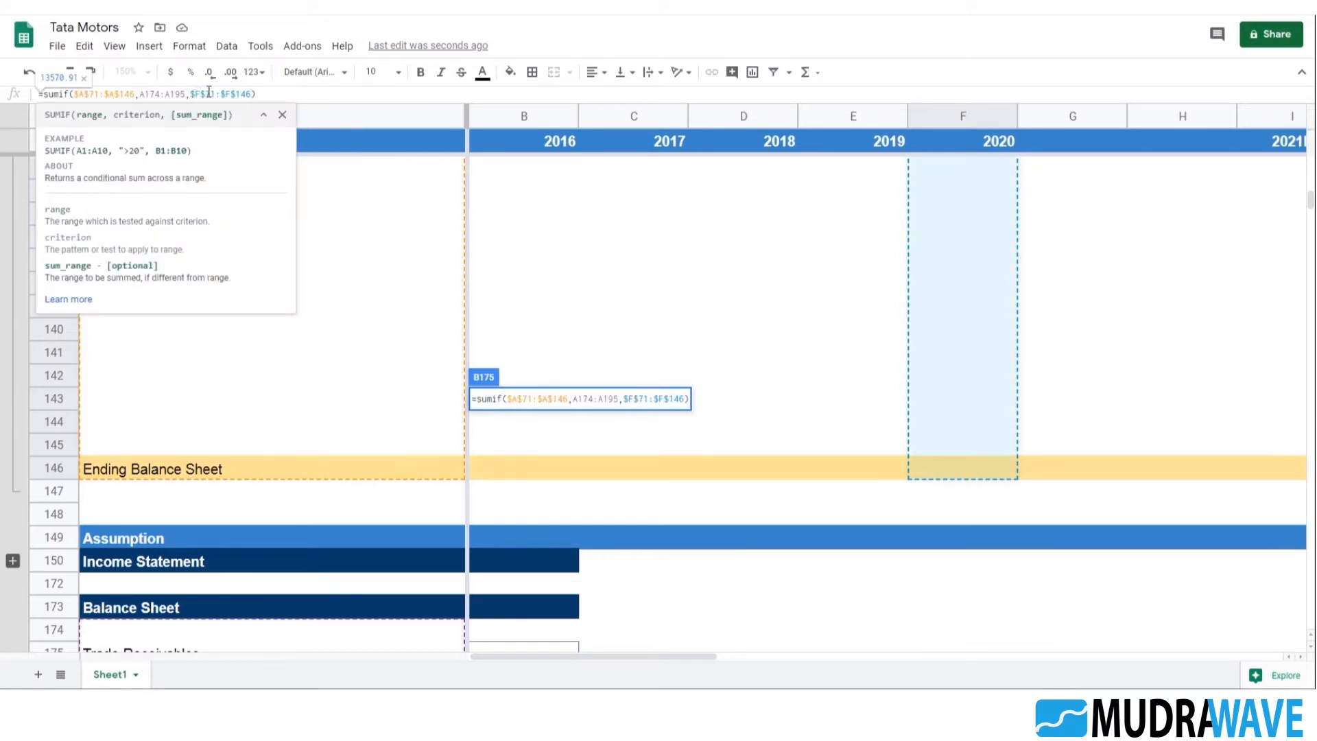
key(Return)
Fill the Trade Receivables formula from B175 across the 2017 to 2020 columns
scroll(811, 446, down, 1)
click(557, 471)
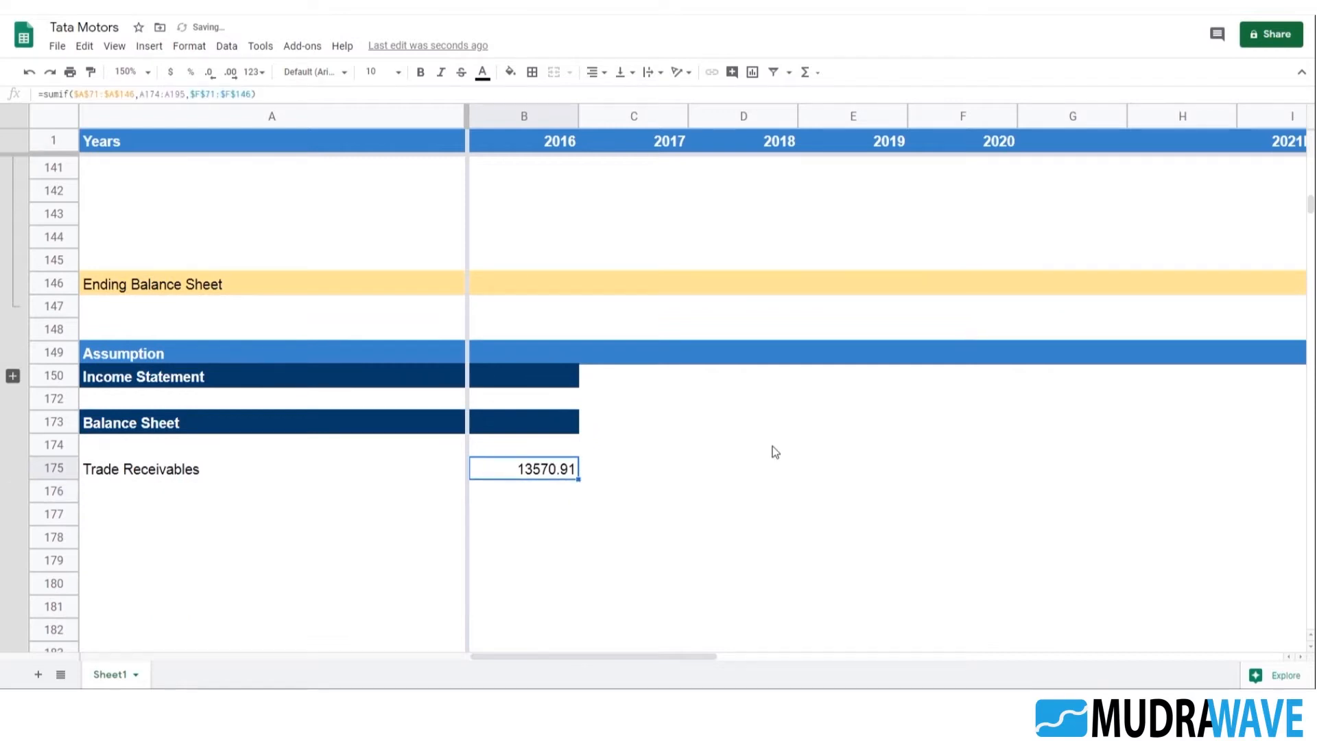
key(shift+Right)
key(shift+Right)
key(shift+Right)
key(shift+Right)
key(ctrl+r)
Change the sum range of the 2017 Trade Receivables formula in C175 to $E$71:$E$146
key(Right)
key(F2)
key(Left)
key(Left)
key(Left)
key(Left)
key(Left)
key(Left)
key(Left)
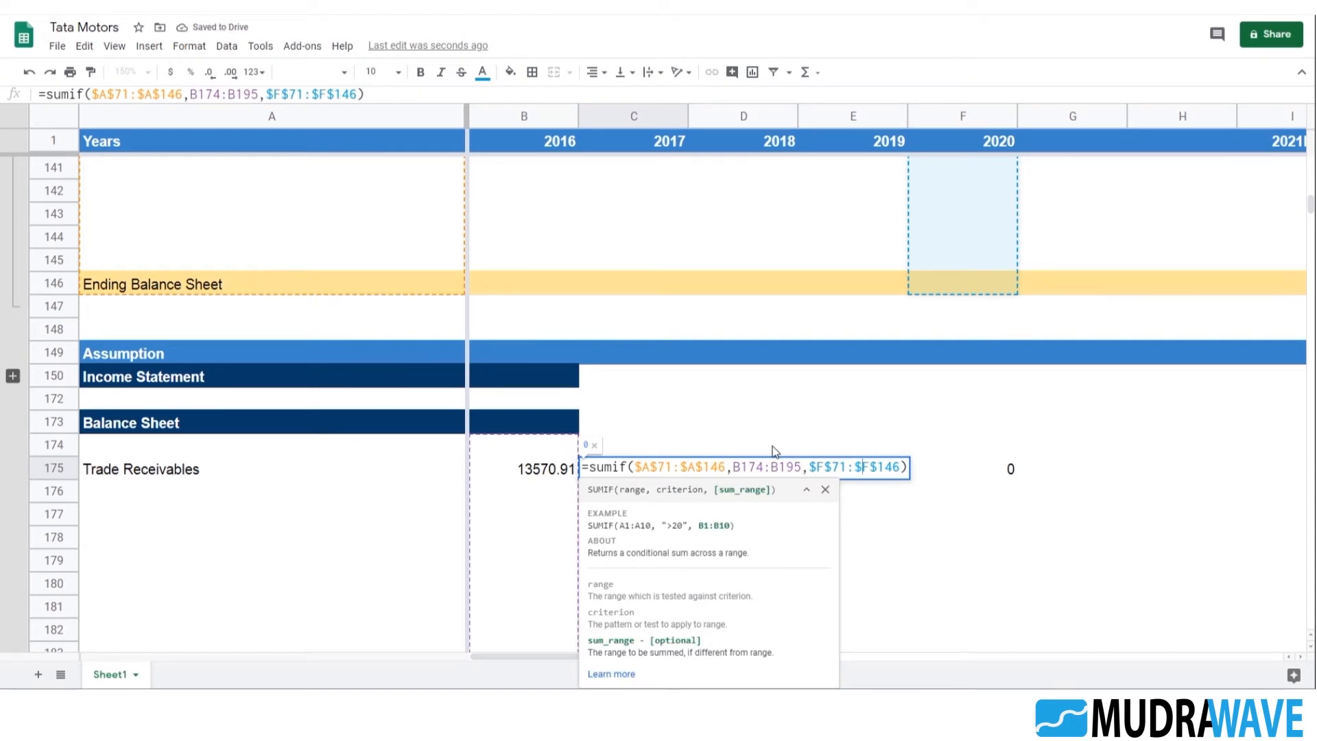
key(Delete)
text(e)
key(Left)
key(Left)
key(Left)
key(Delete)
text(e)
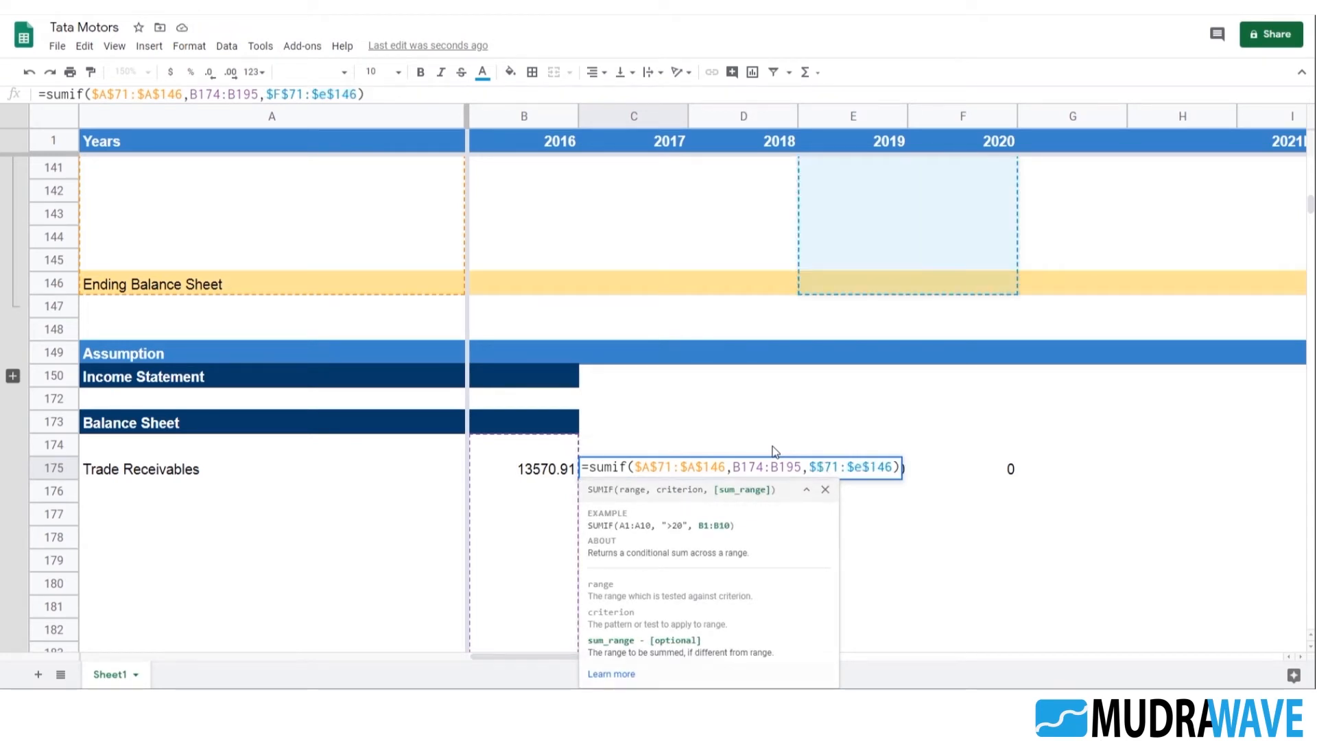
key(Return)
key(Up)
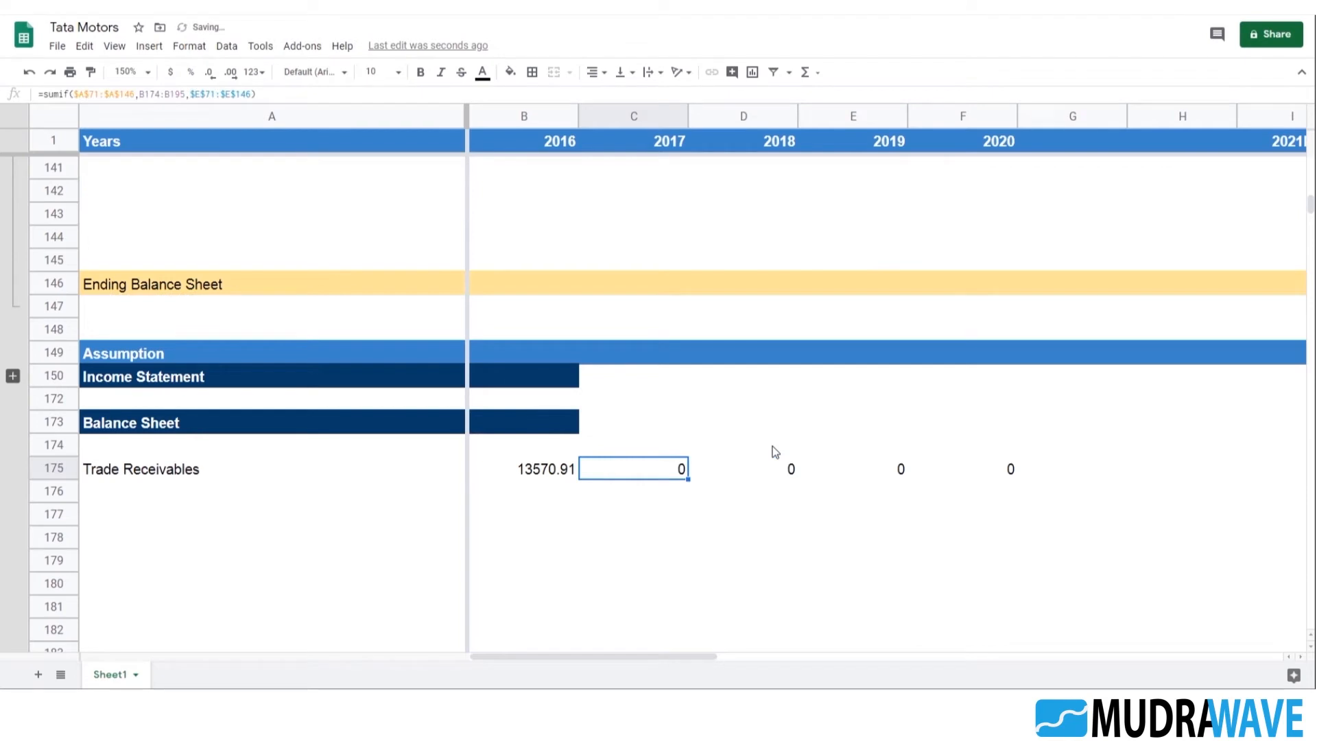
Examine the ranges of the SUMIF formula in C175 against the balance sheet year columns and the formula in B175
key(F2)
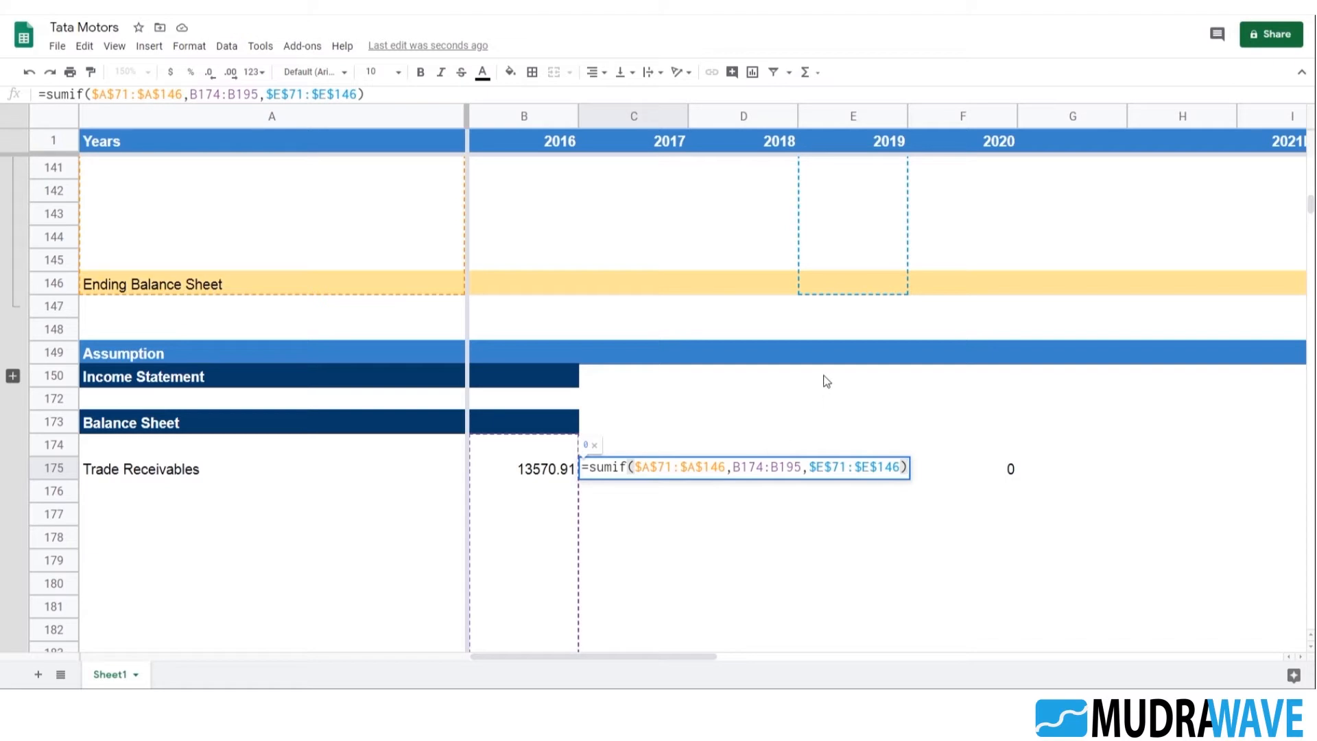
scroll(787, 421, up, 8)
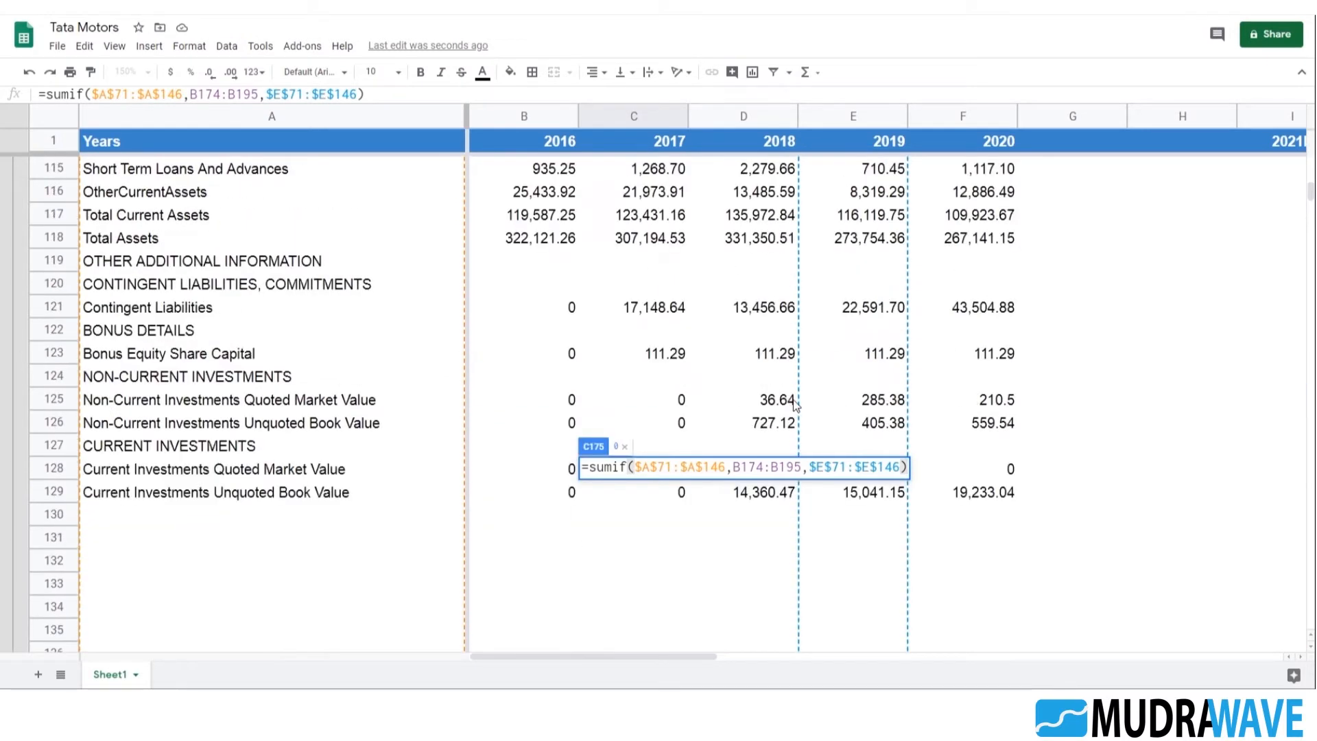
scroll(794, 404, up, 15)
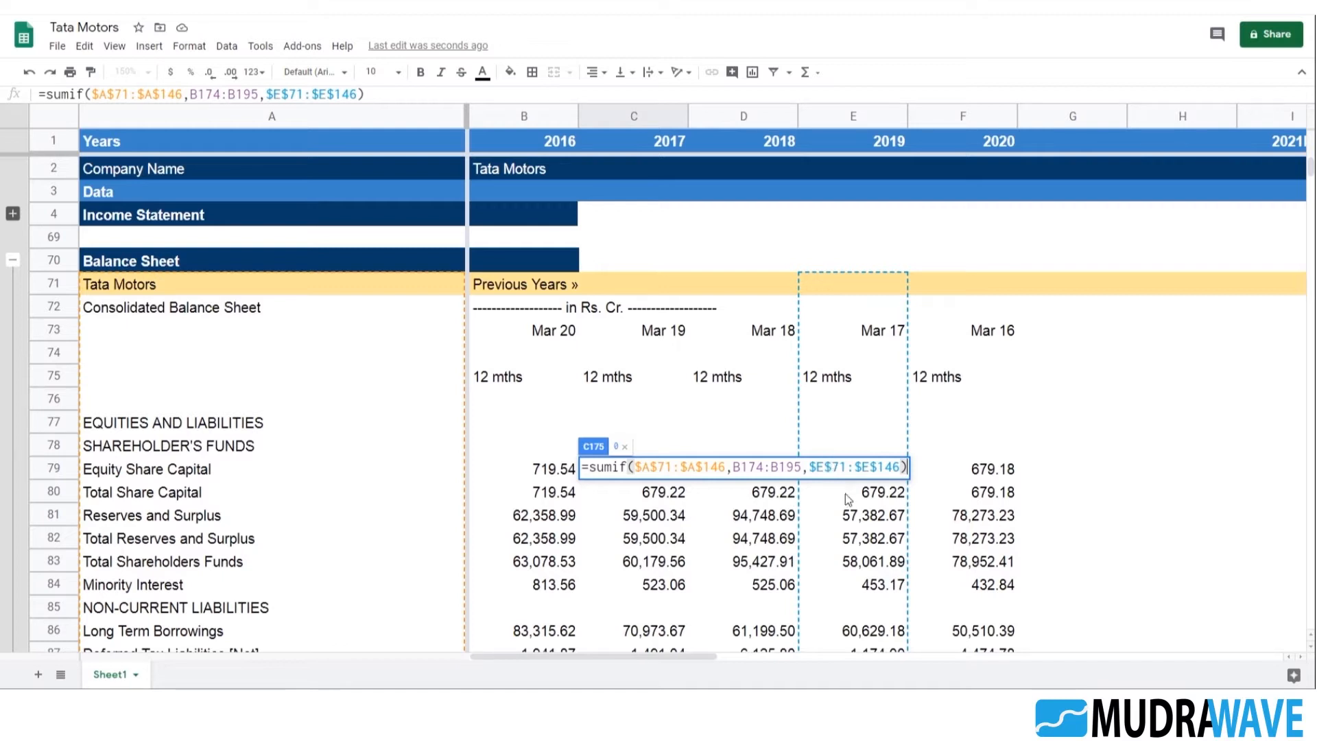
key(Return)
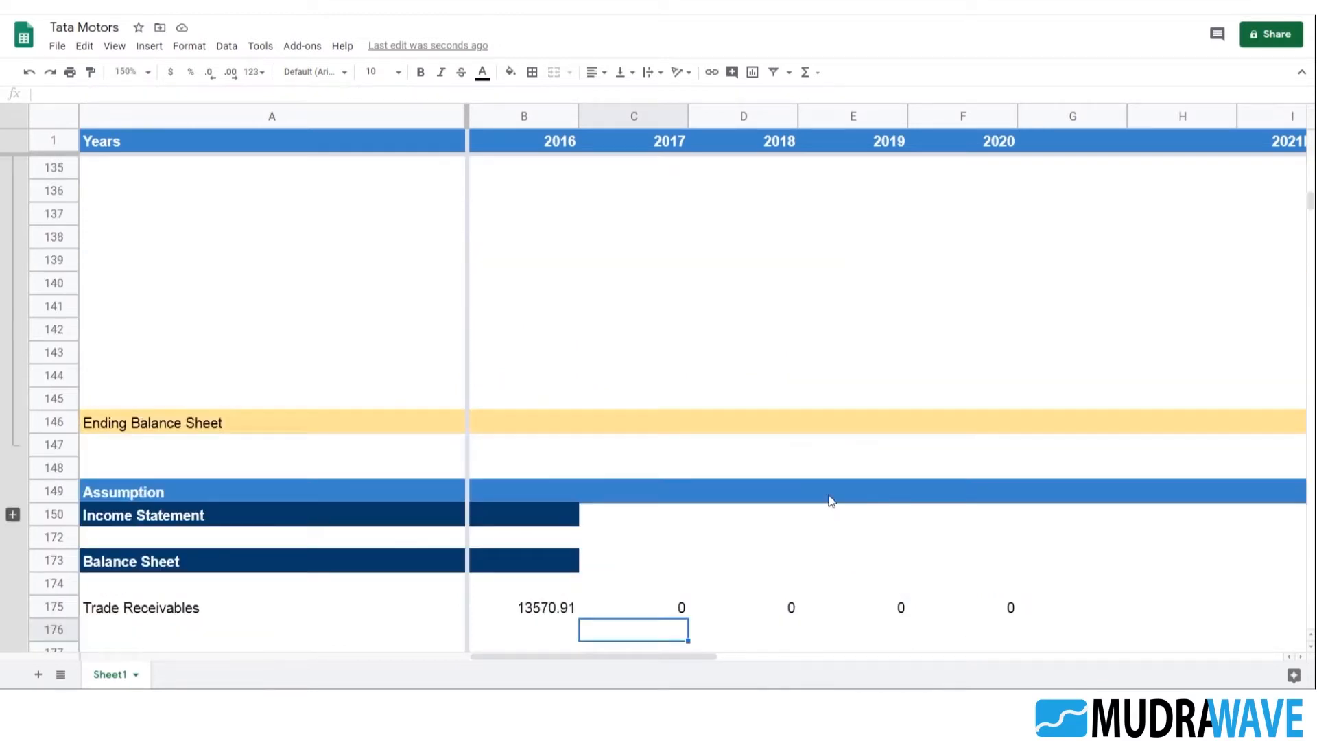
click(660, 613)
click(548, 610)
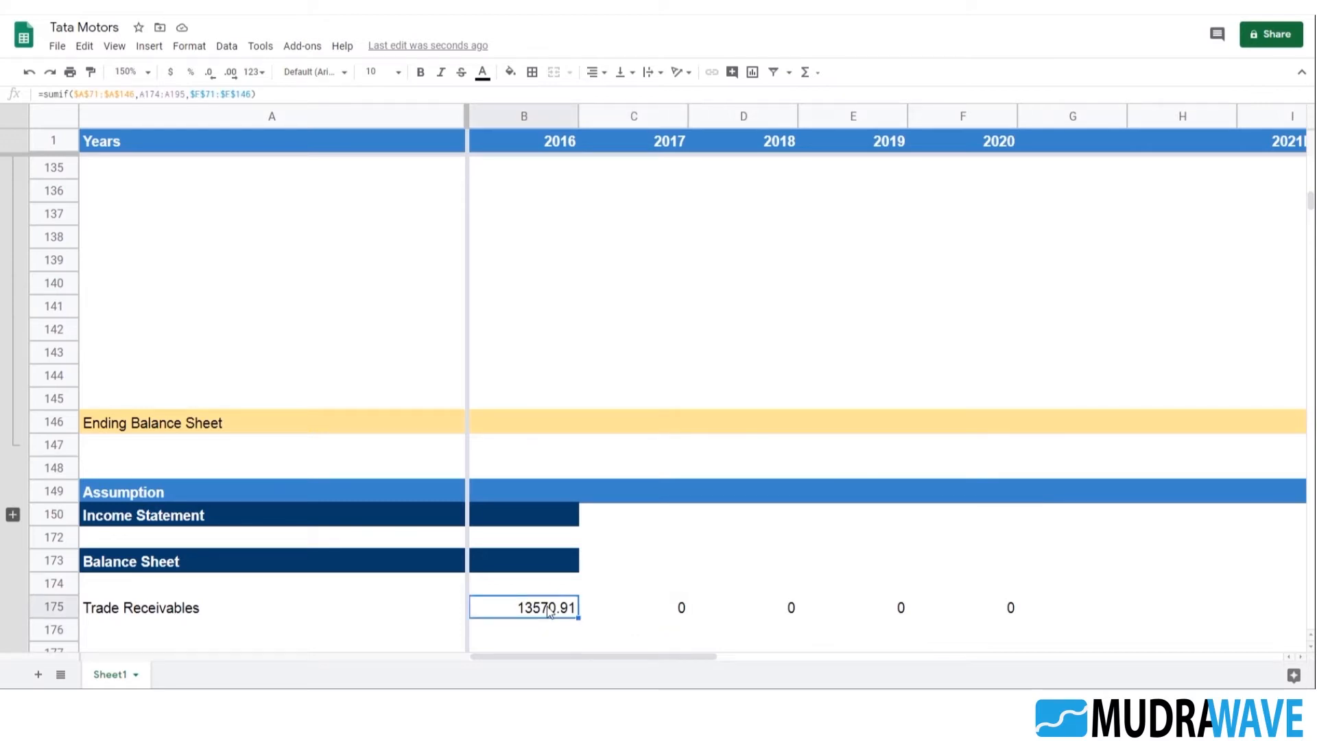
click(669, 613)
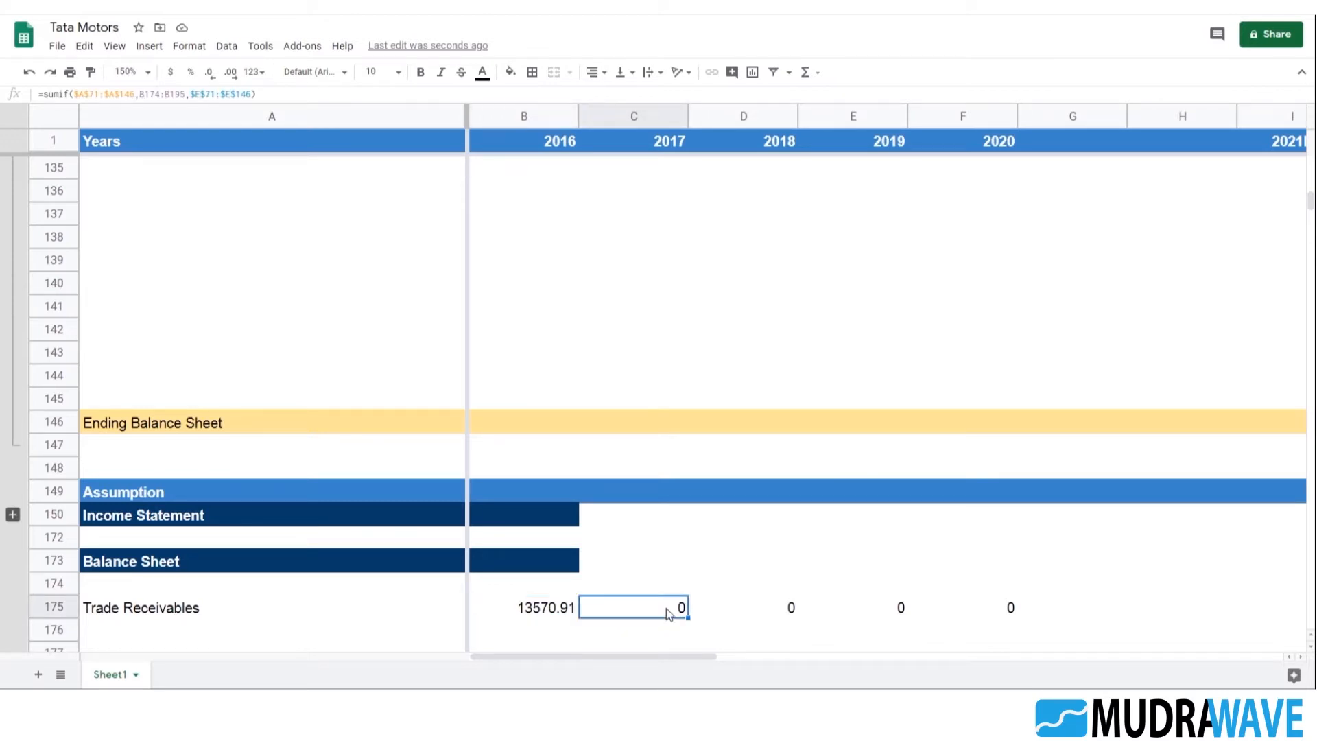
double_click(666, 608)
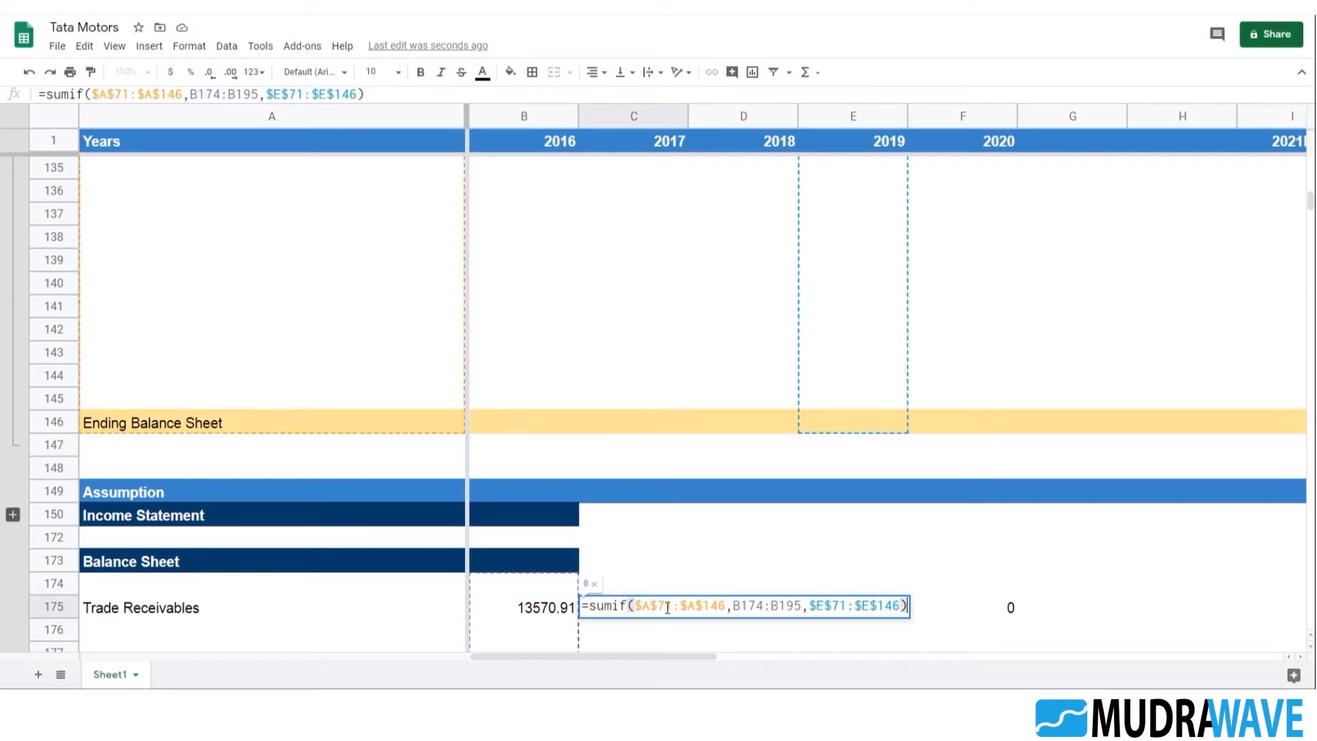
scroll(672, 484, down, 3)
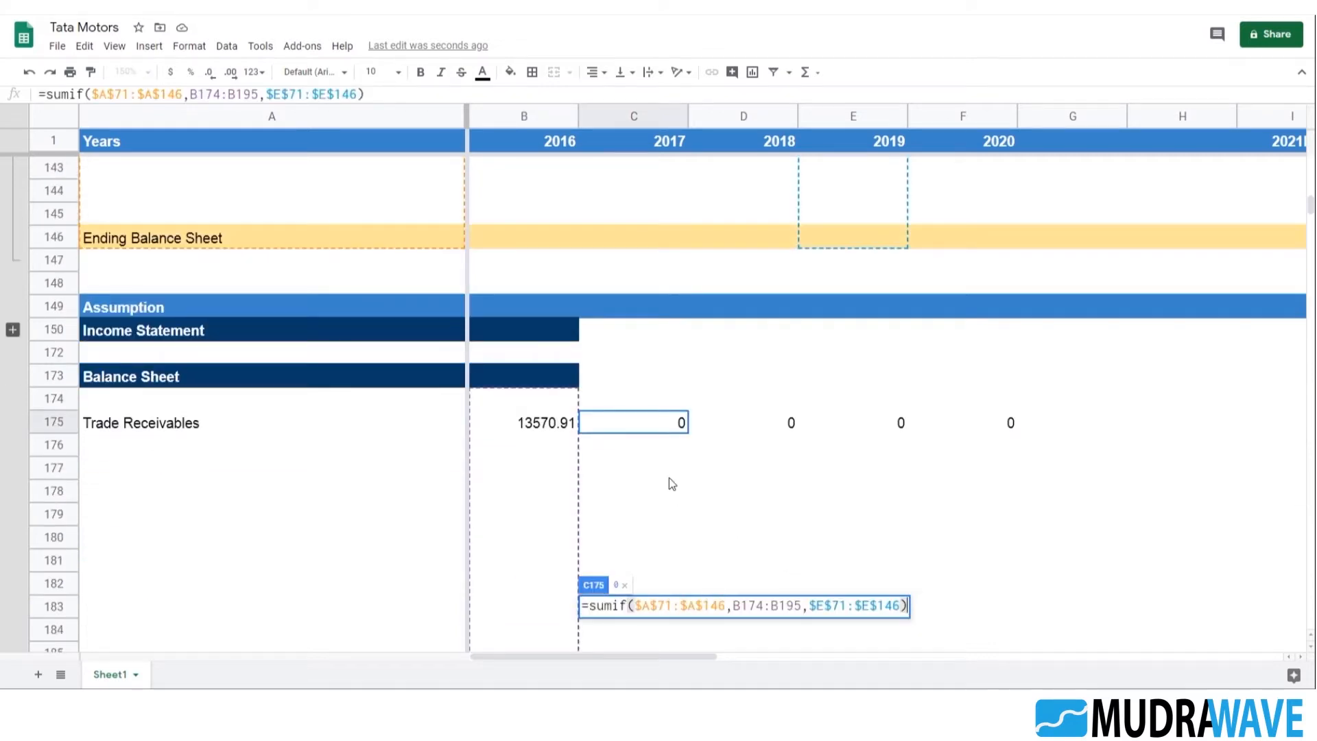
scroll(672, 483, down, 3)
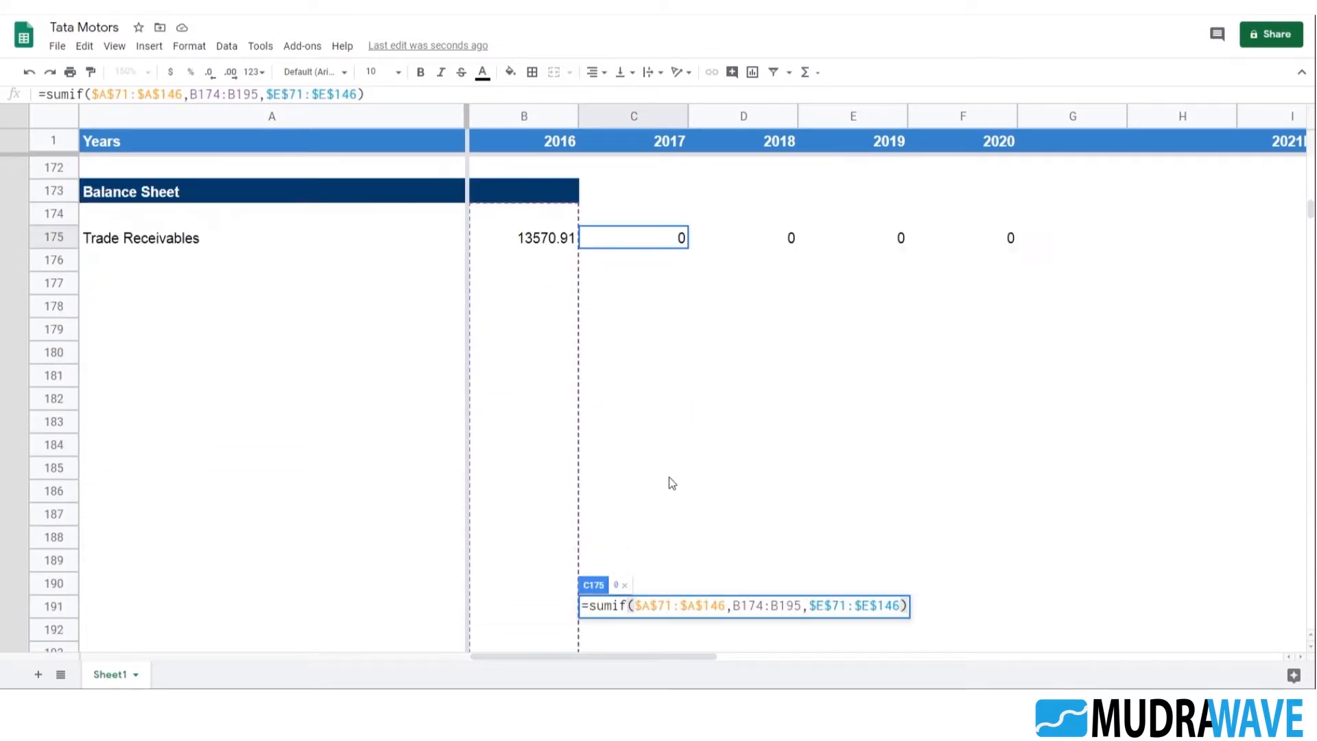
click(752, 606)
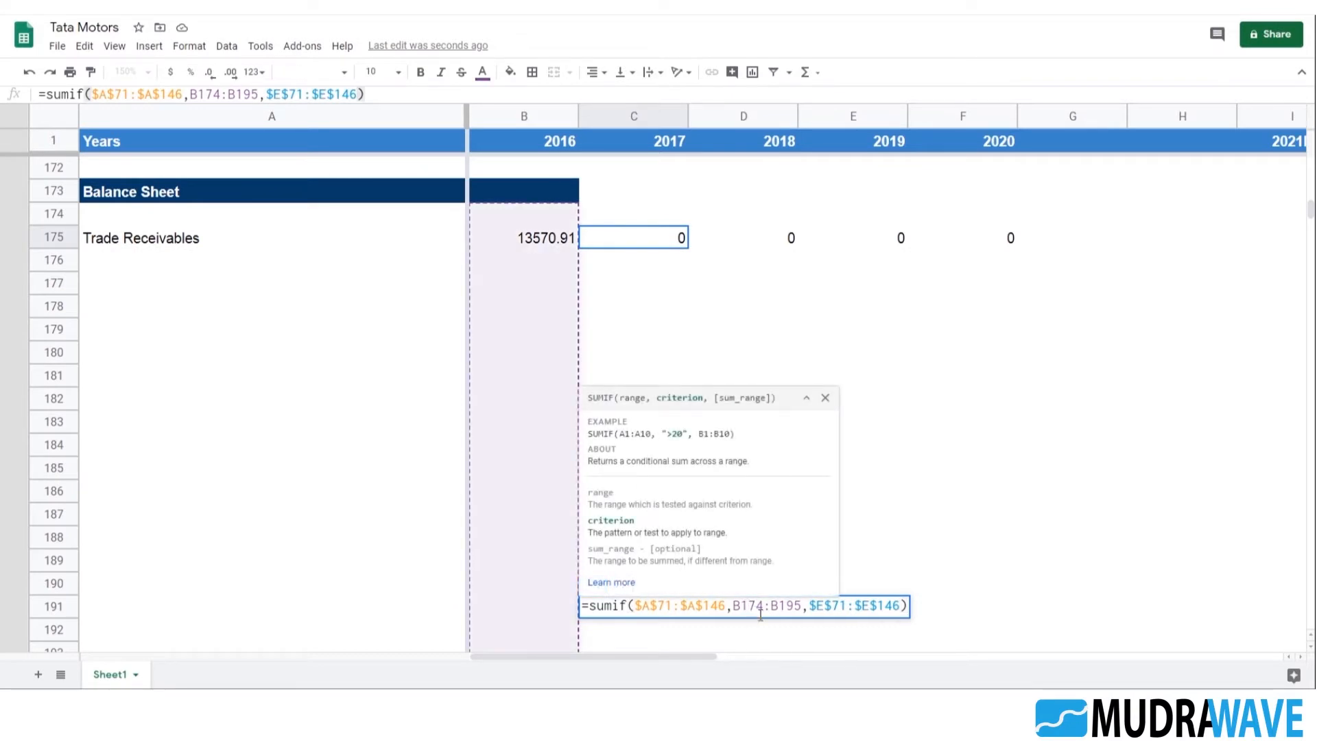
key(Escape)
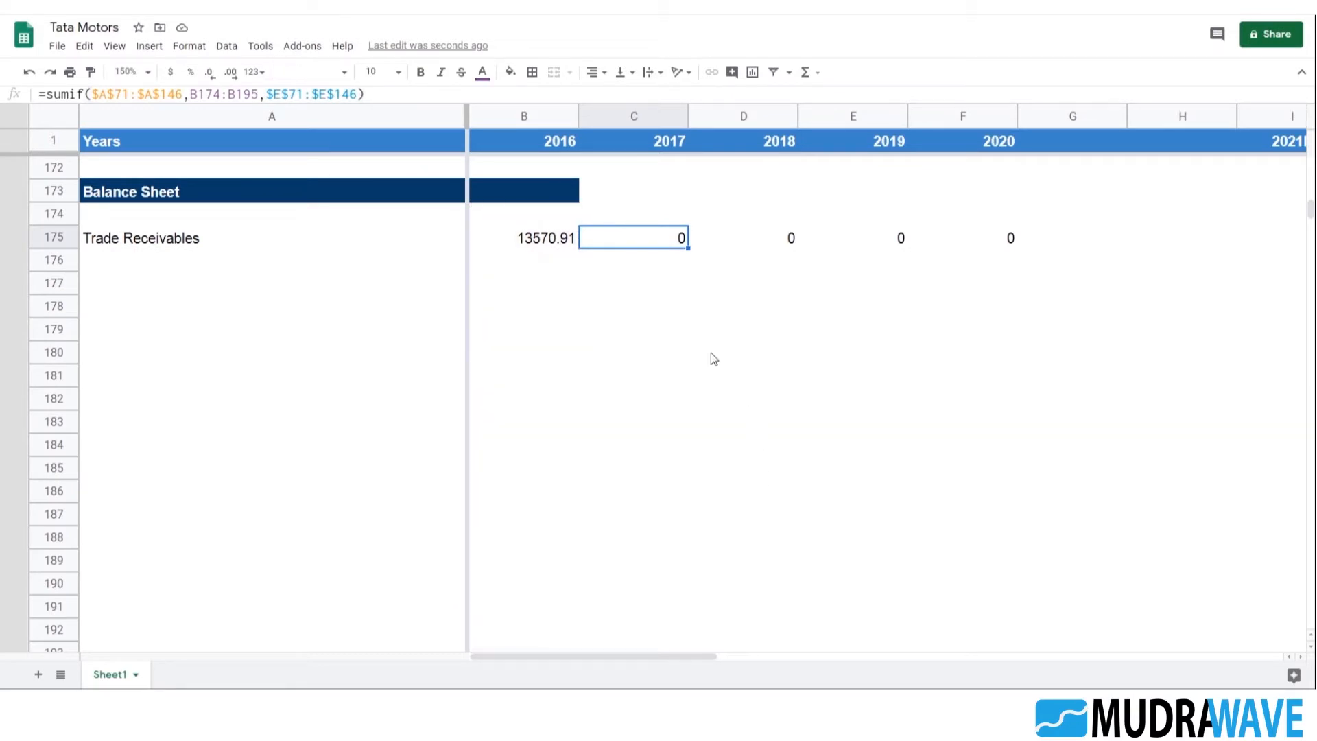
Undo the C175 sum range edit and the fill of the Trade Receivables formula across the later years
key(ctrl+z)
key(ctrl+z)
click(636, 268)
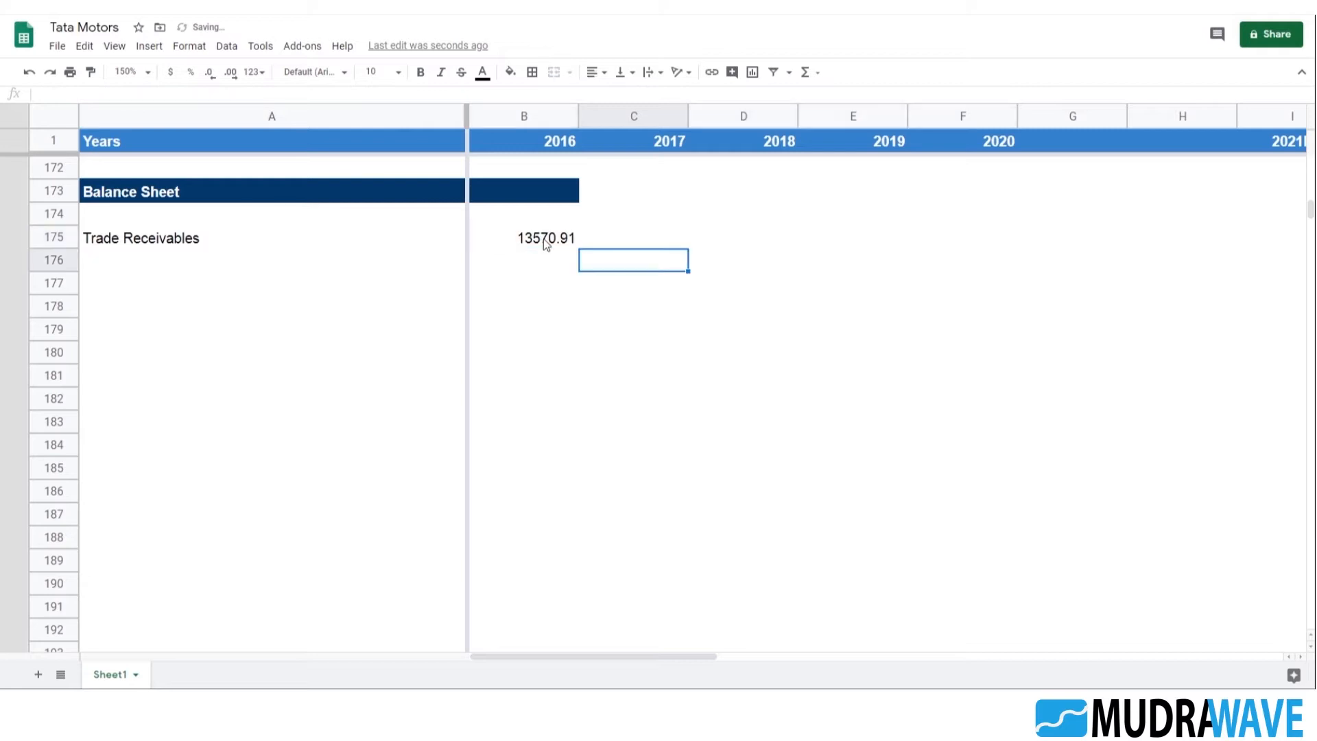
Make the criterion of the SUMIF formula in B175 absolute as $A$174:$A$195
click(543, 239)
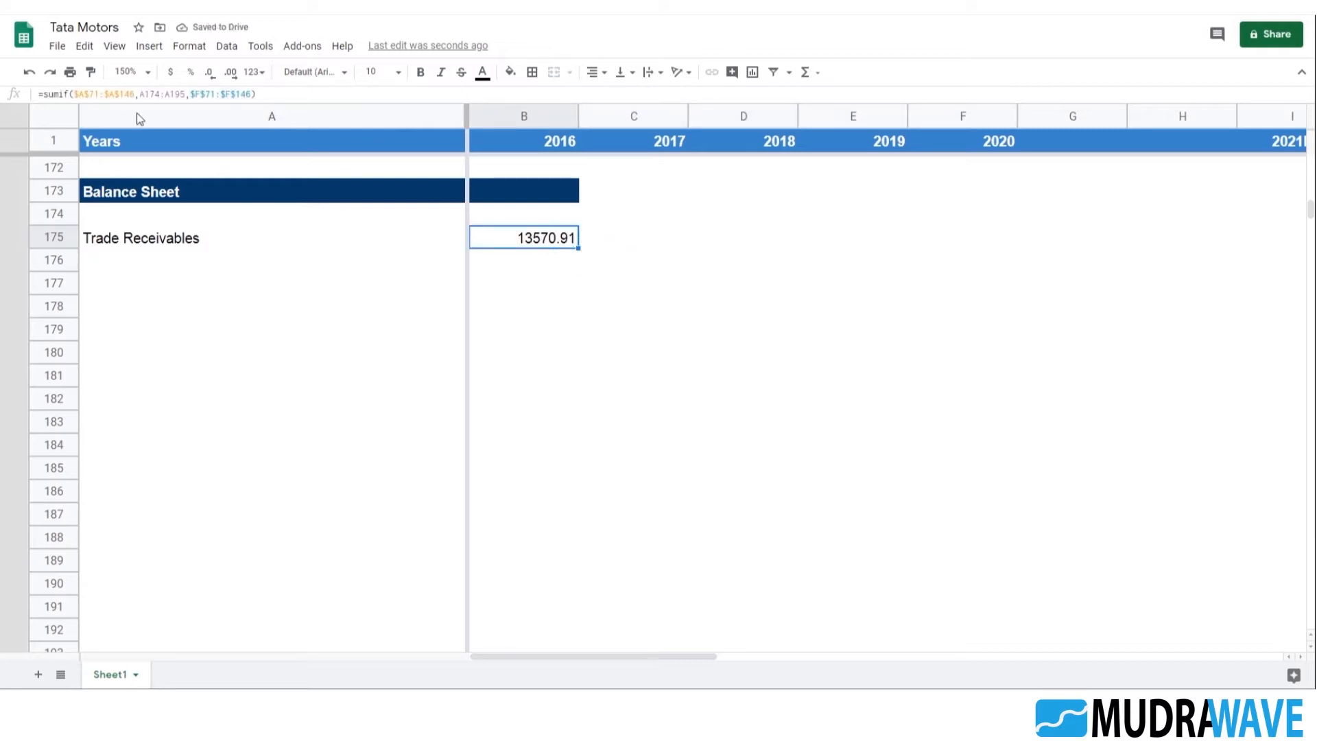
click(154, 94)
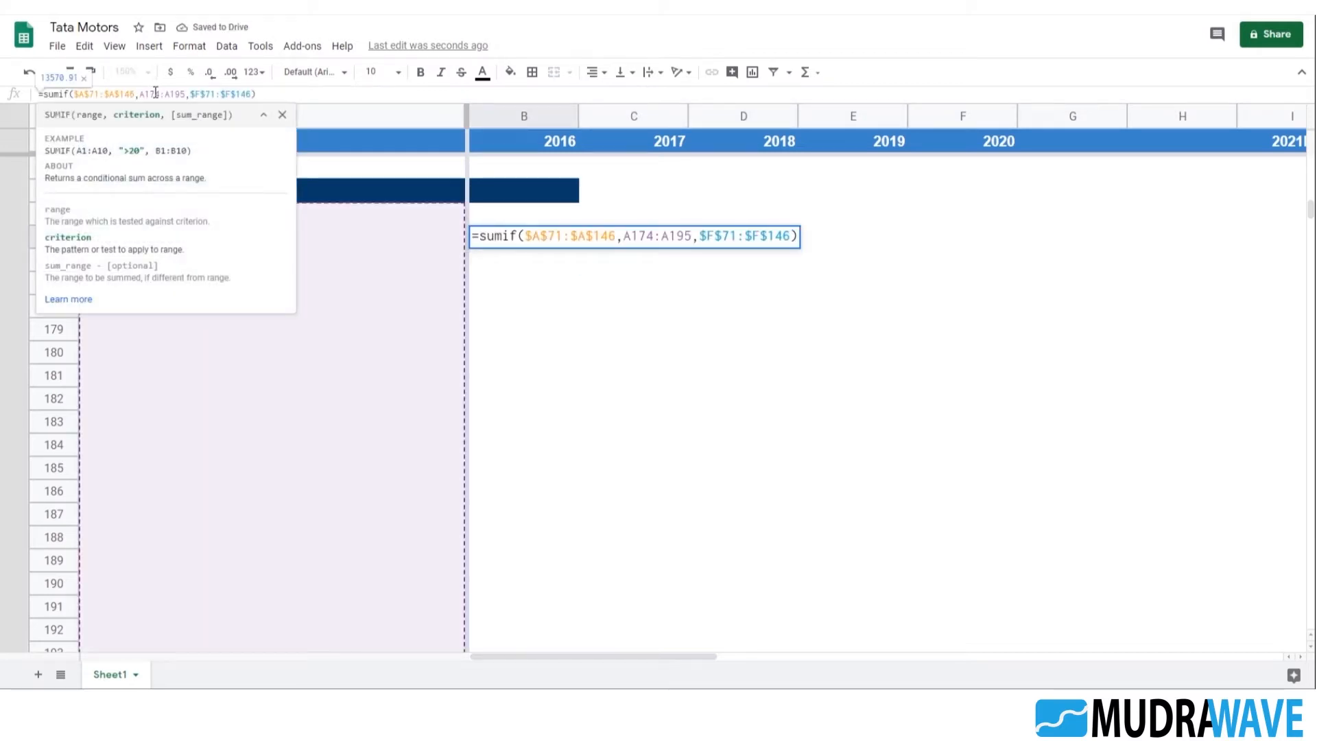
key(F4)
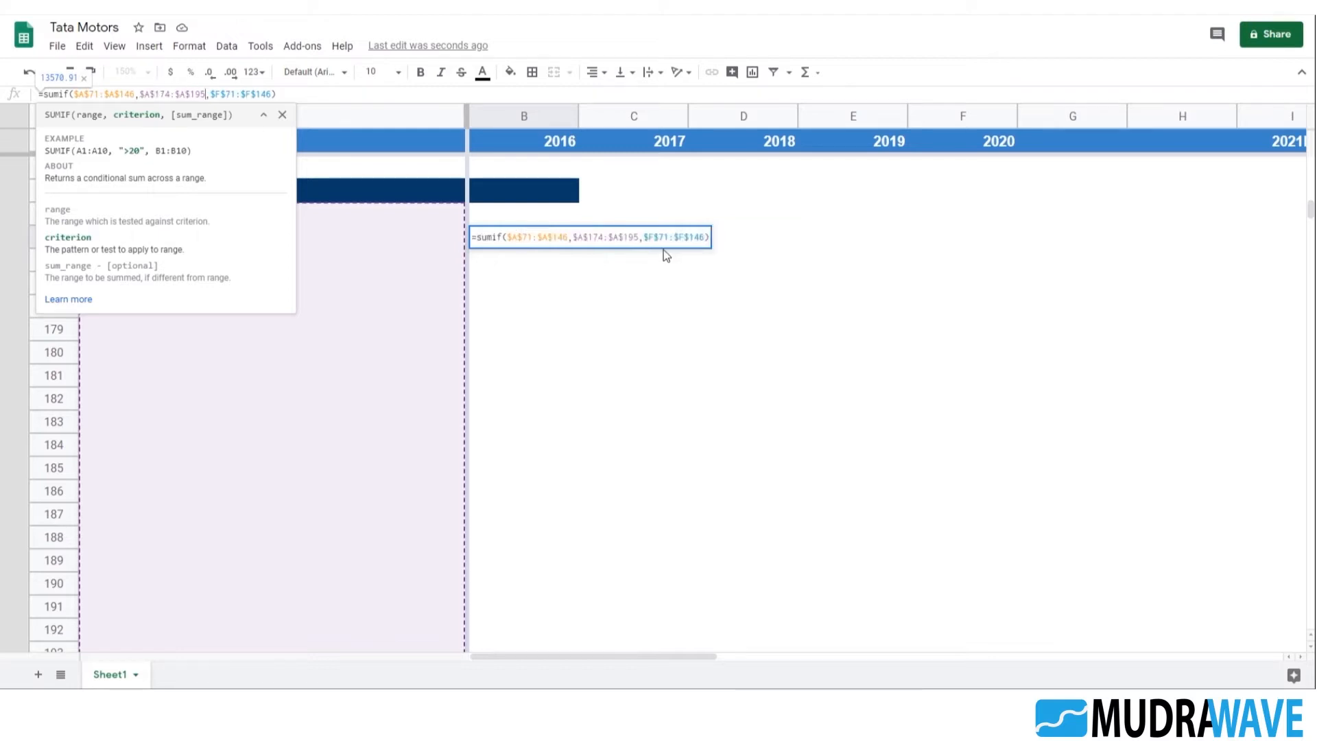
key(Return)
Copy the Trade Receivables formula from B175 into C175:F175 for the years 2017 to 2020
click(564, 239)
key(ctrl+c)
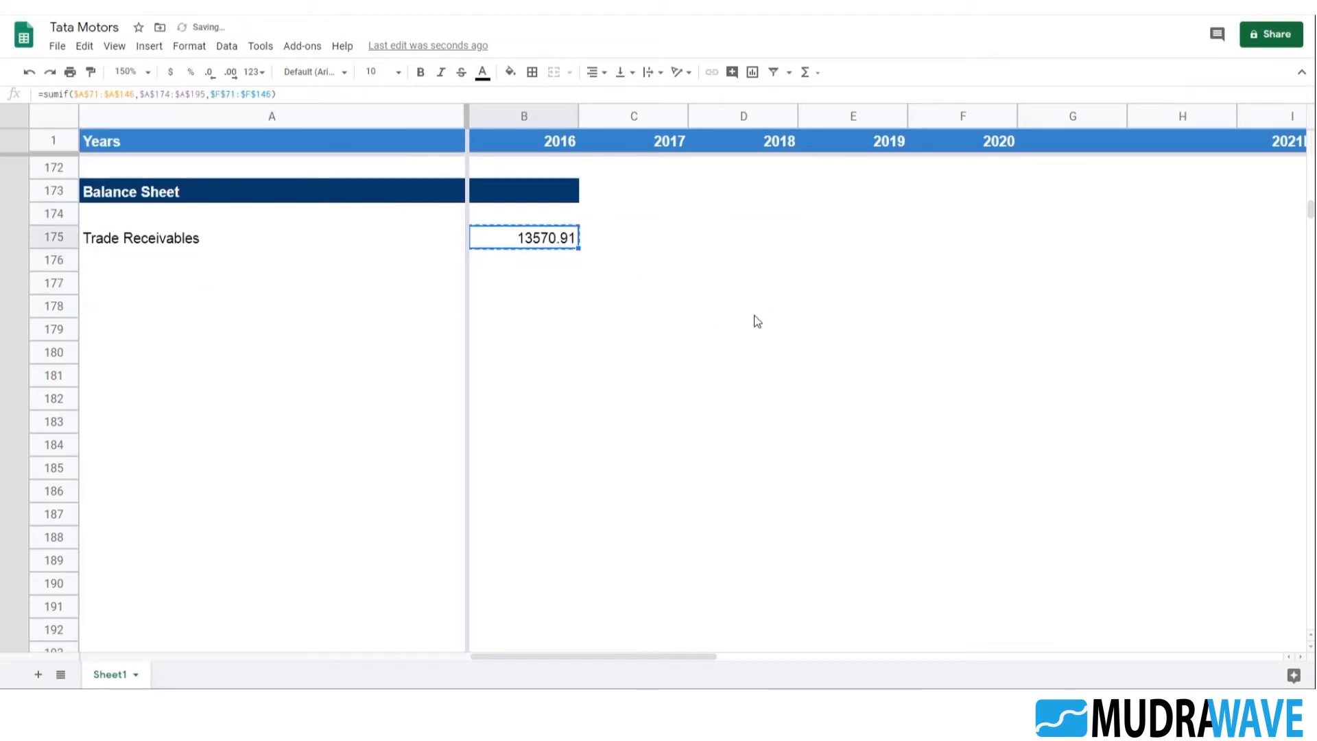
key(Right)
key(ctrl+v)
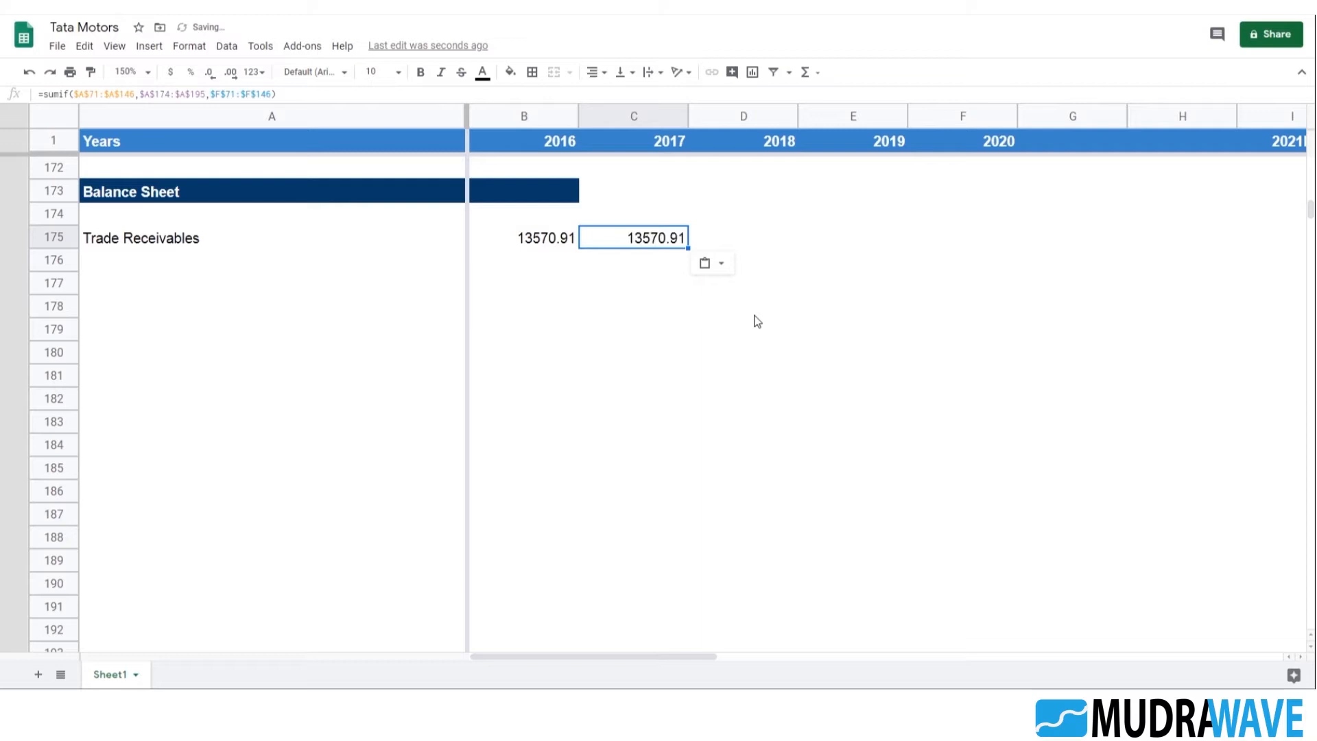
key(shift+Right)
key(shift+Right)
key(shift+Right)
key(shift+Right)
key(shift+Left)
key(ctrl+v)
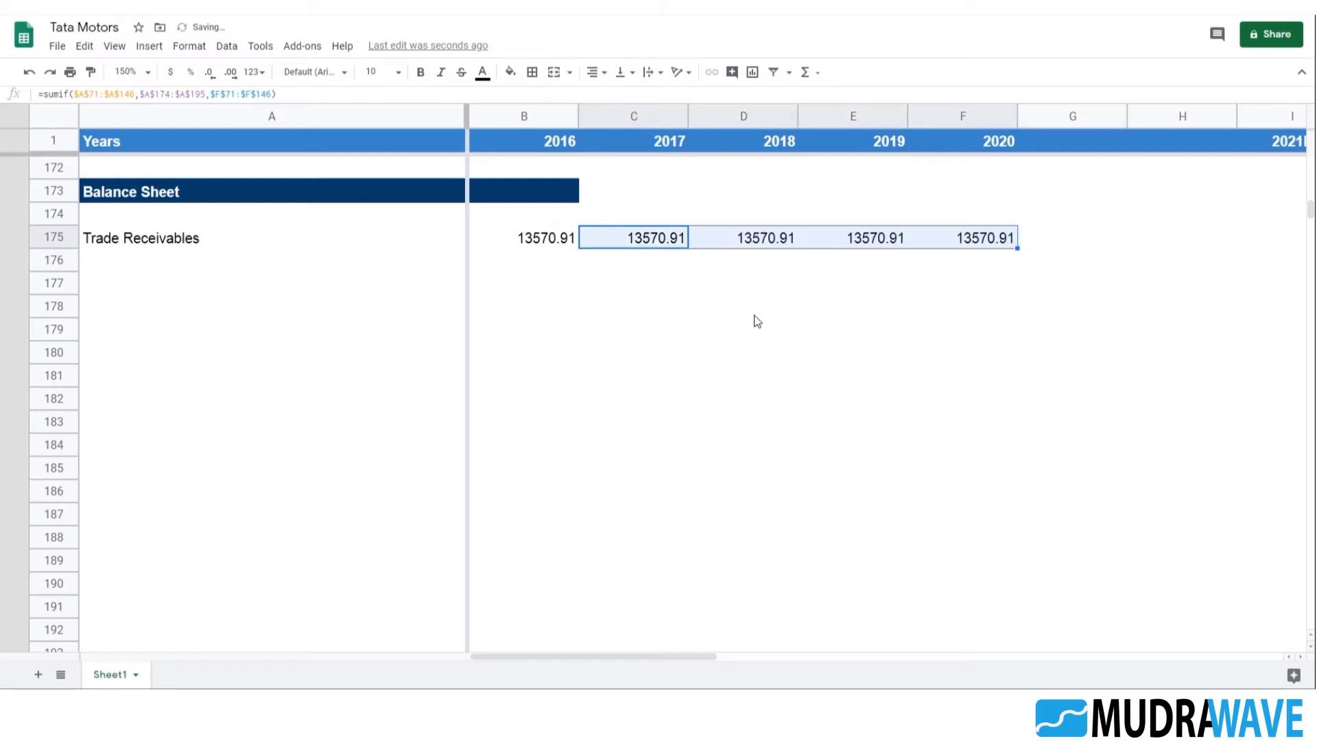
Set the sum range of the copied SUMIF formula in C175 to $E$71:$E$146 for 2017
key(shift+Left)
key(shift+Left)
key(shift+Left)
key(F2)
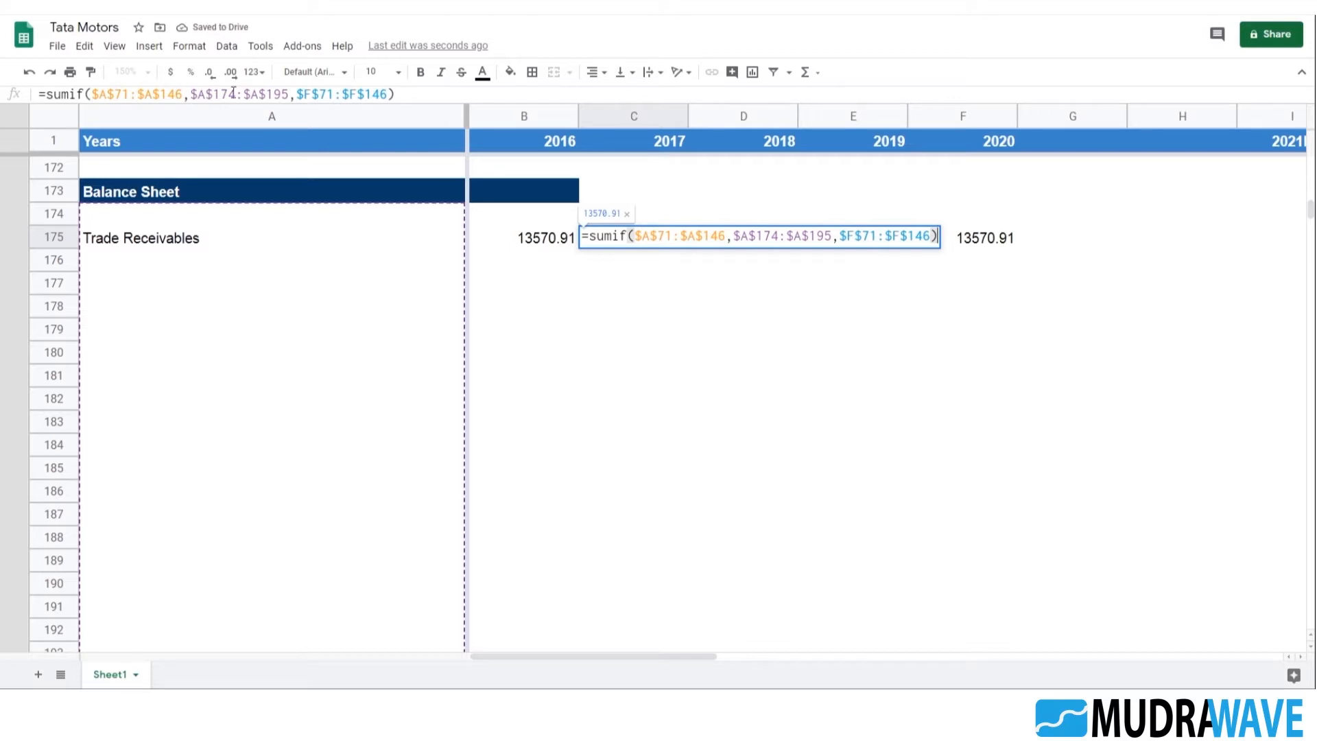
click(355, 98)
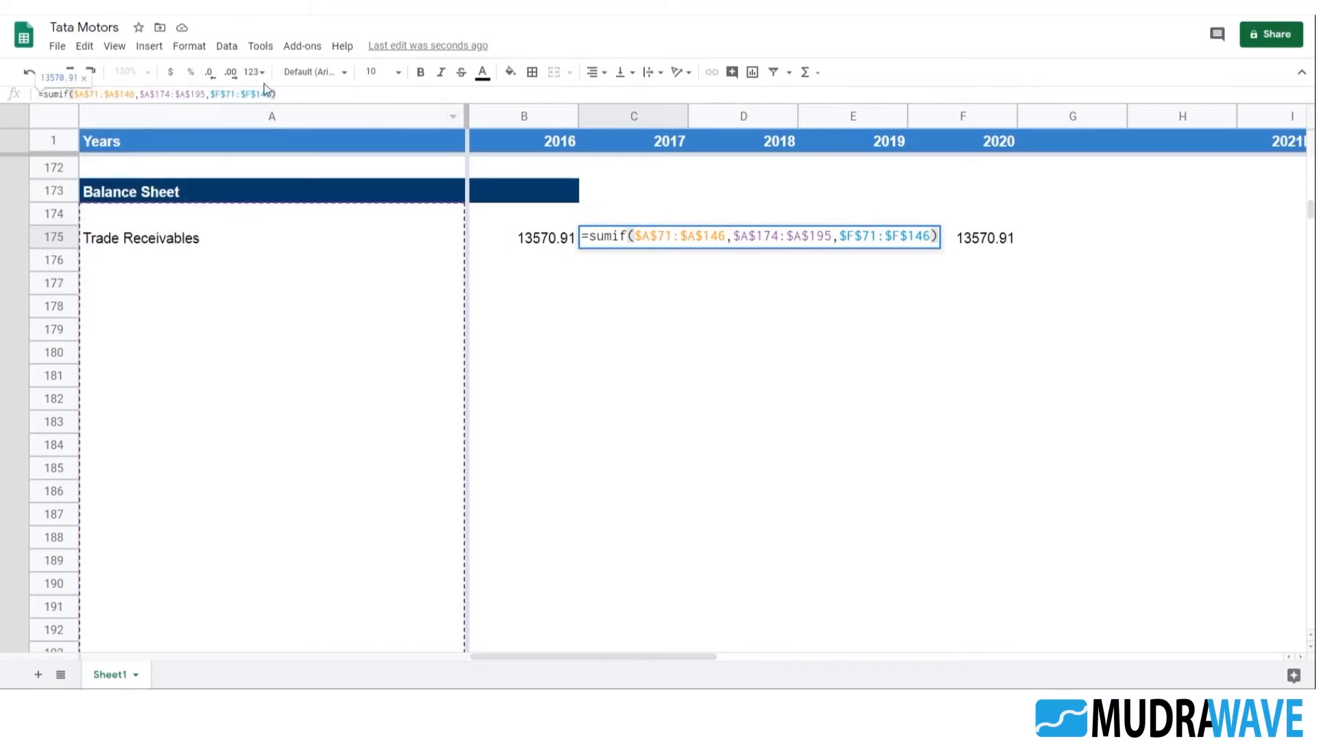
key(BackSpace)
text(e)
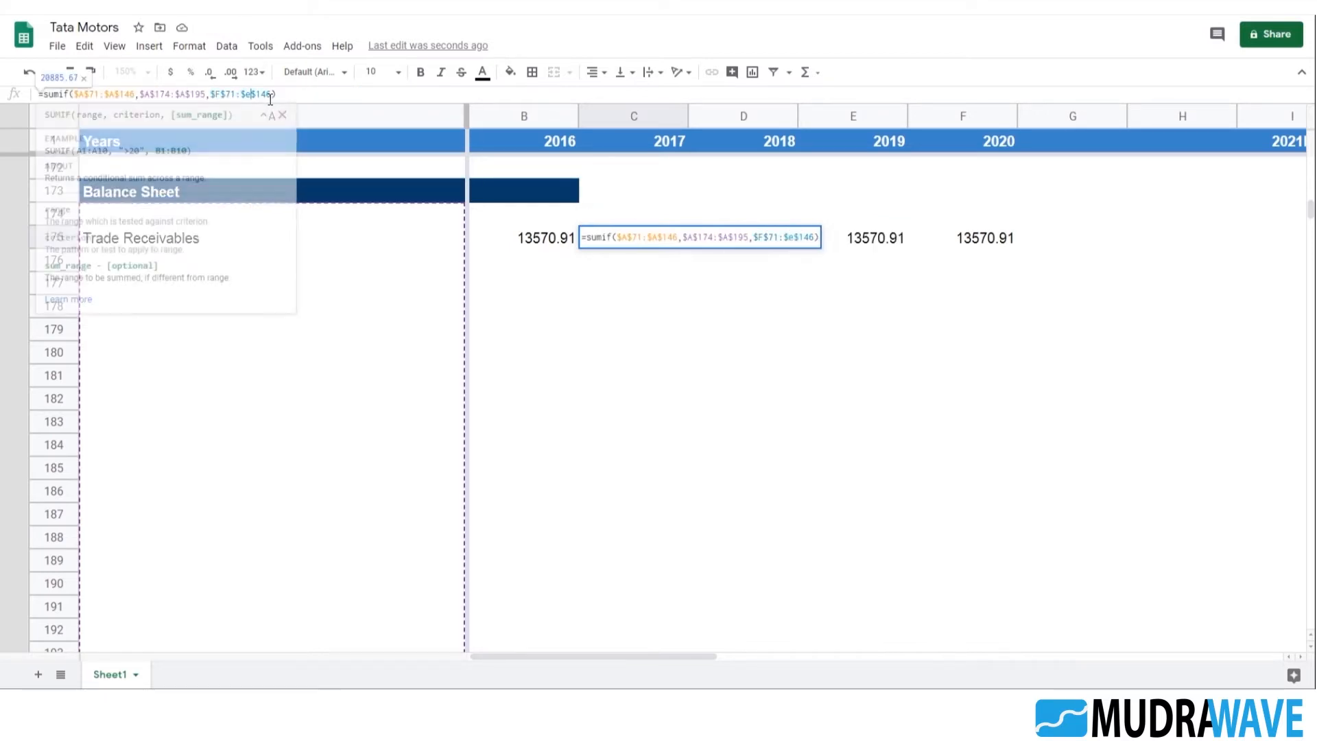
key(BackSpace)
text(e)
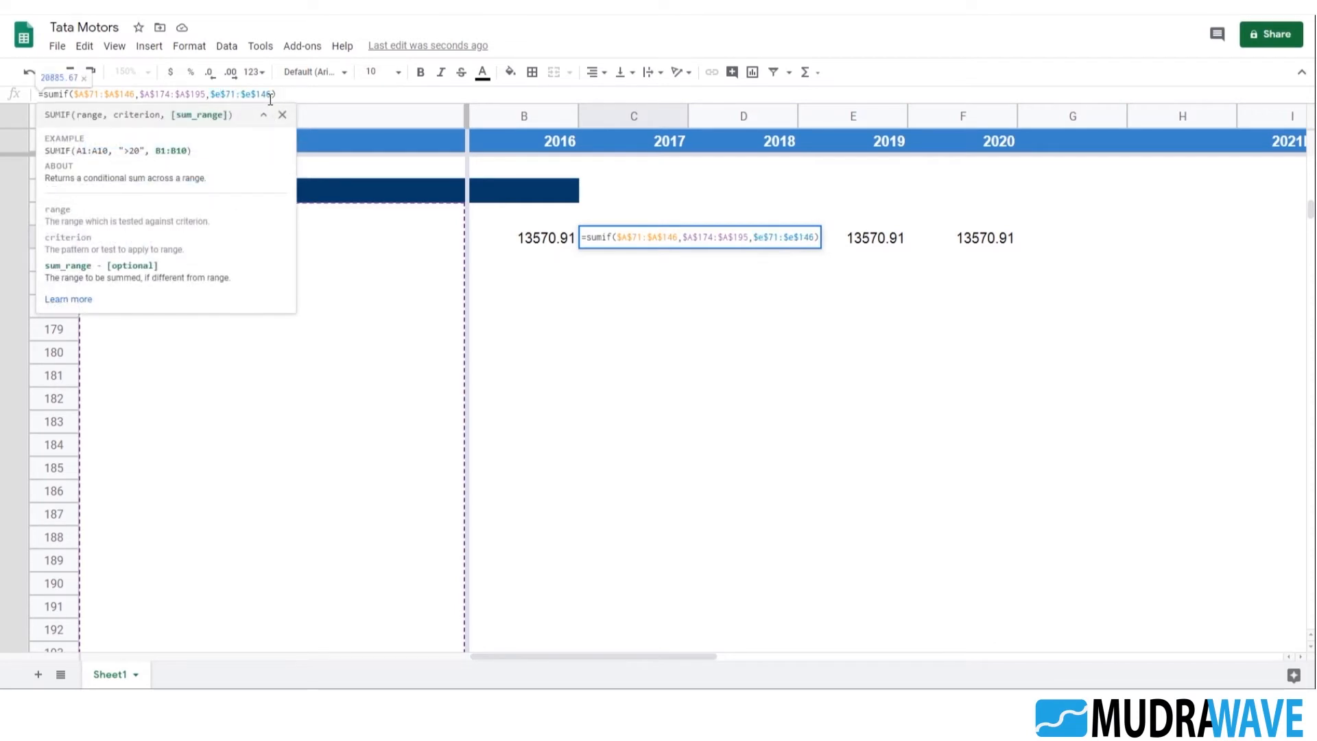
key(Return)
Change the sum range of the copied SUMIF formula in D175 to column D, rows 71 to 146, for 2018
key(Up)
key(Right)
key(Return)
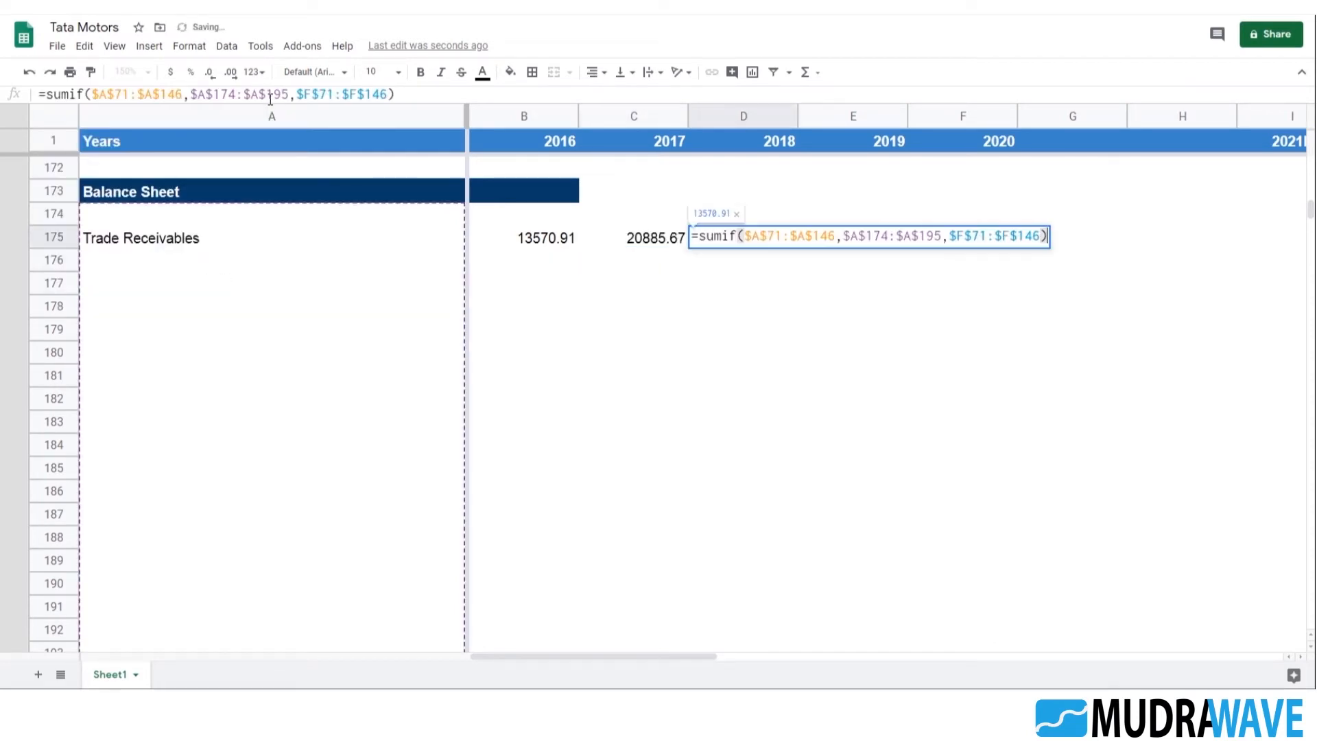
key(Left)
key(Left)
key(Left)
key(Left)
key(Delete)
text(d)
key(Left)
key(Left)
key(Left)
key(Left)
key(Delete)
key(Return)
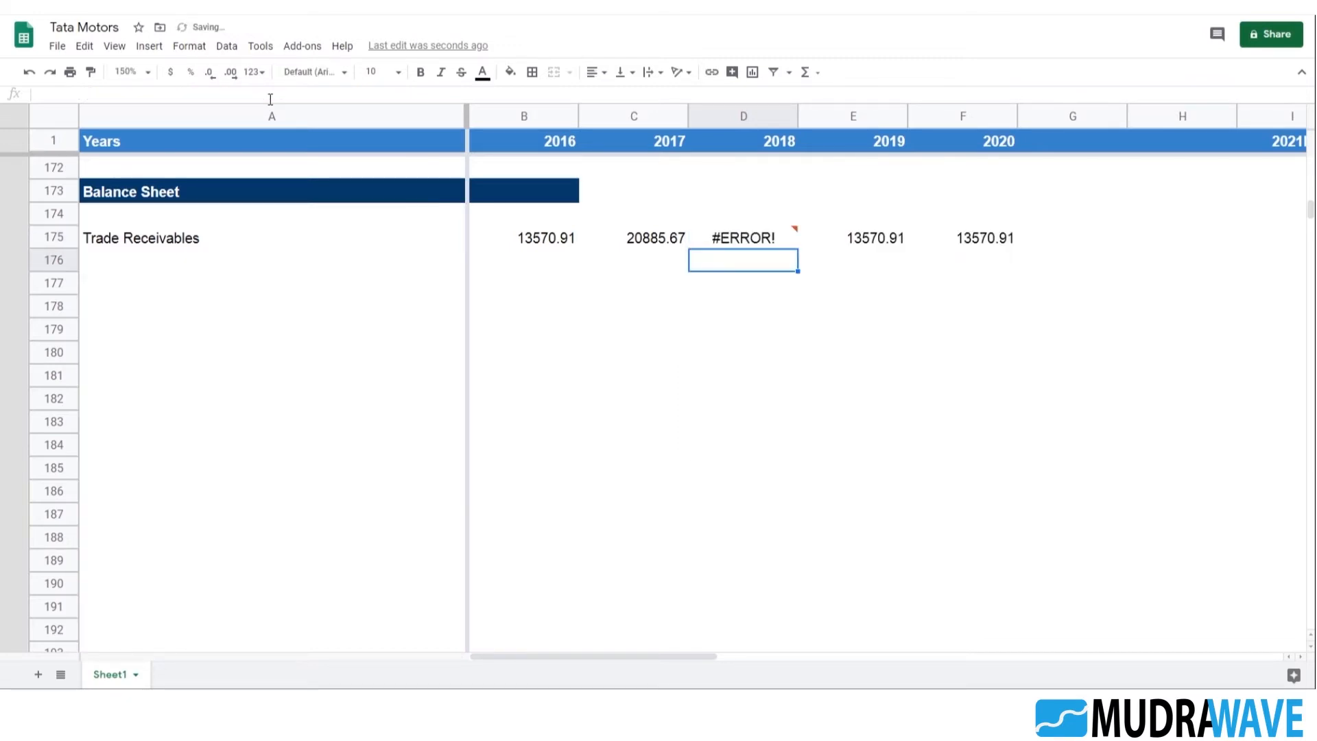
Remove the stray backslash from the D175 formula so its sum range reads $D$71:$D$146
key(Up)
key(F2)
key(Left)
key(Left)
key(Left)
key(Left)
key(Left)
key(Left)
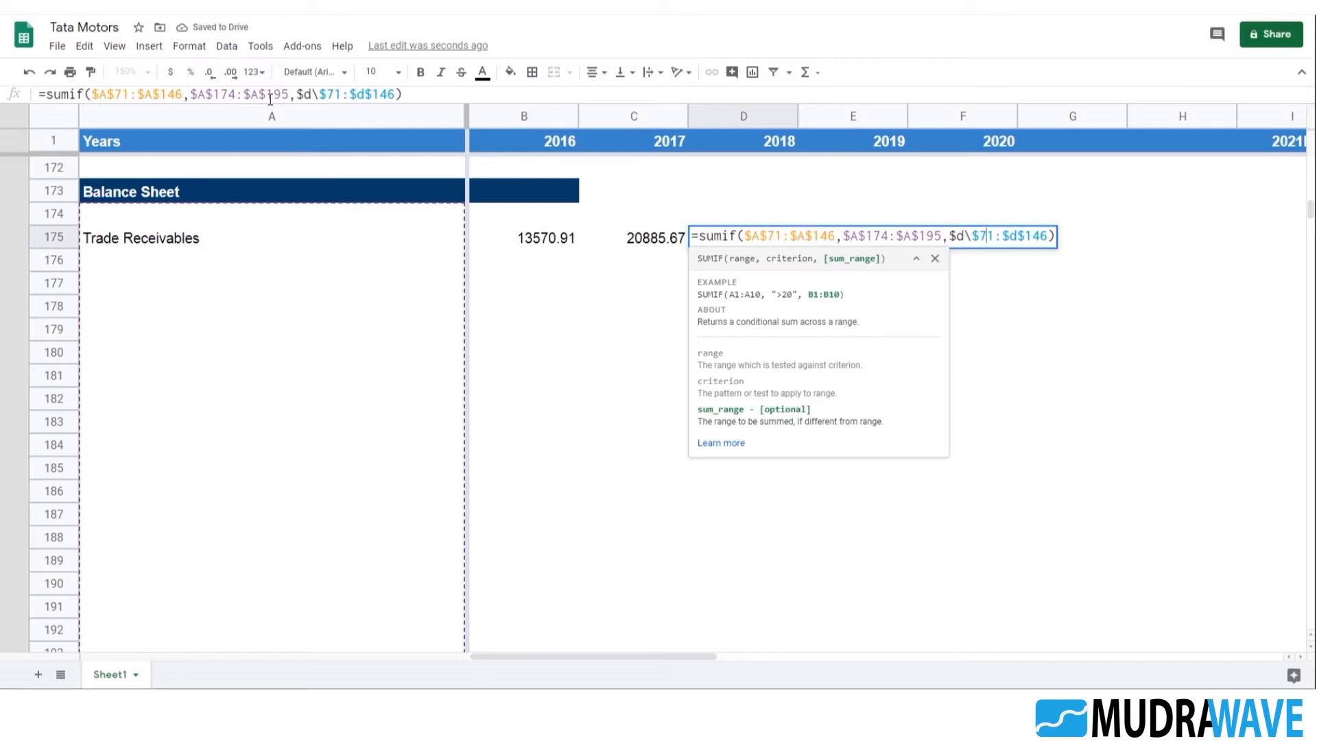
key(BackSpace)
key(Return)
key(Up)
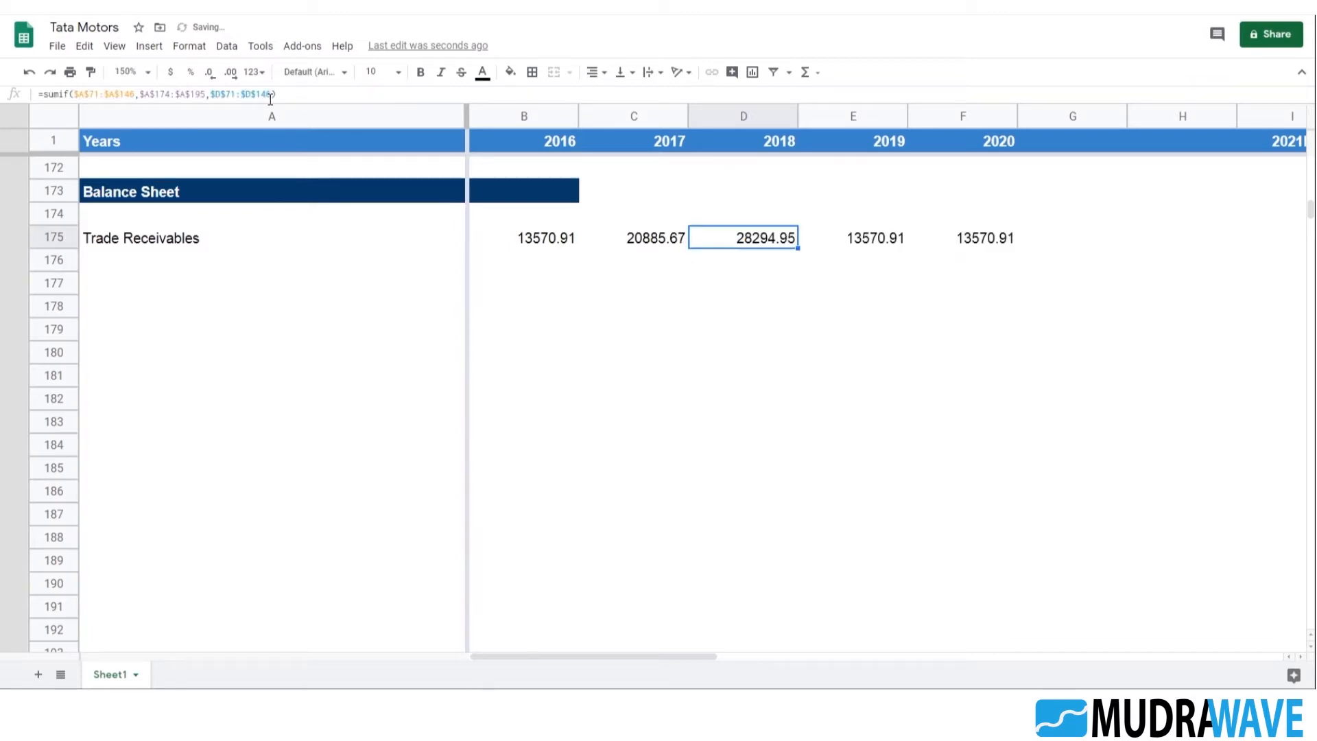
Set the sum range of the copied SUMIF formula in E175 to $C$71:$C$146 for 2019
key(Right)
key(F2)
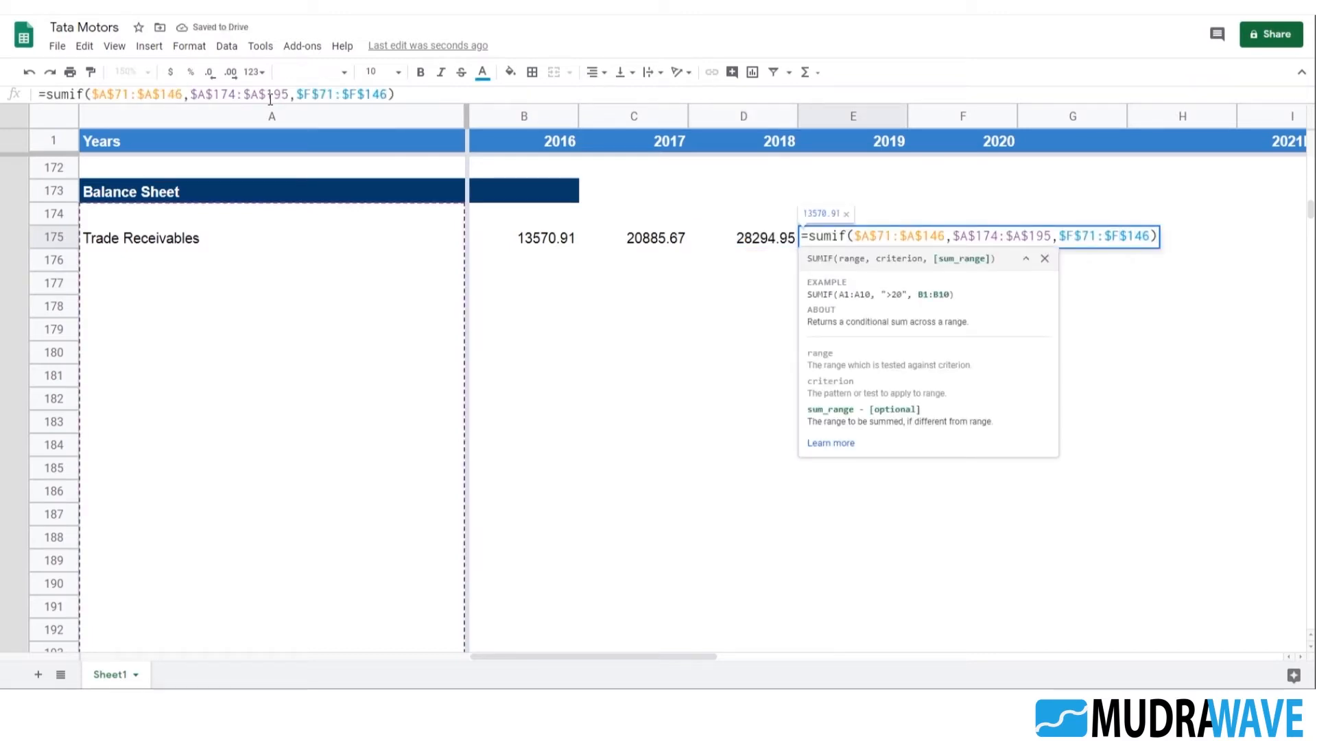
key(BackSpace)
text(c)
key(BackSpace)
text(c)
key(Return)
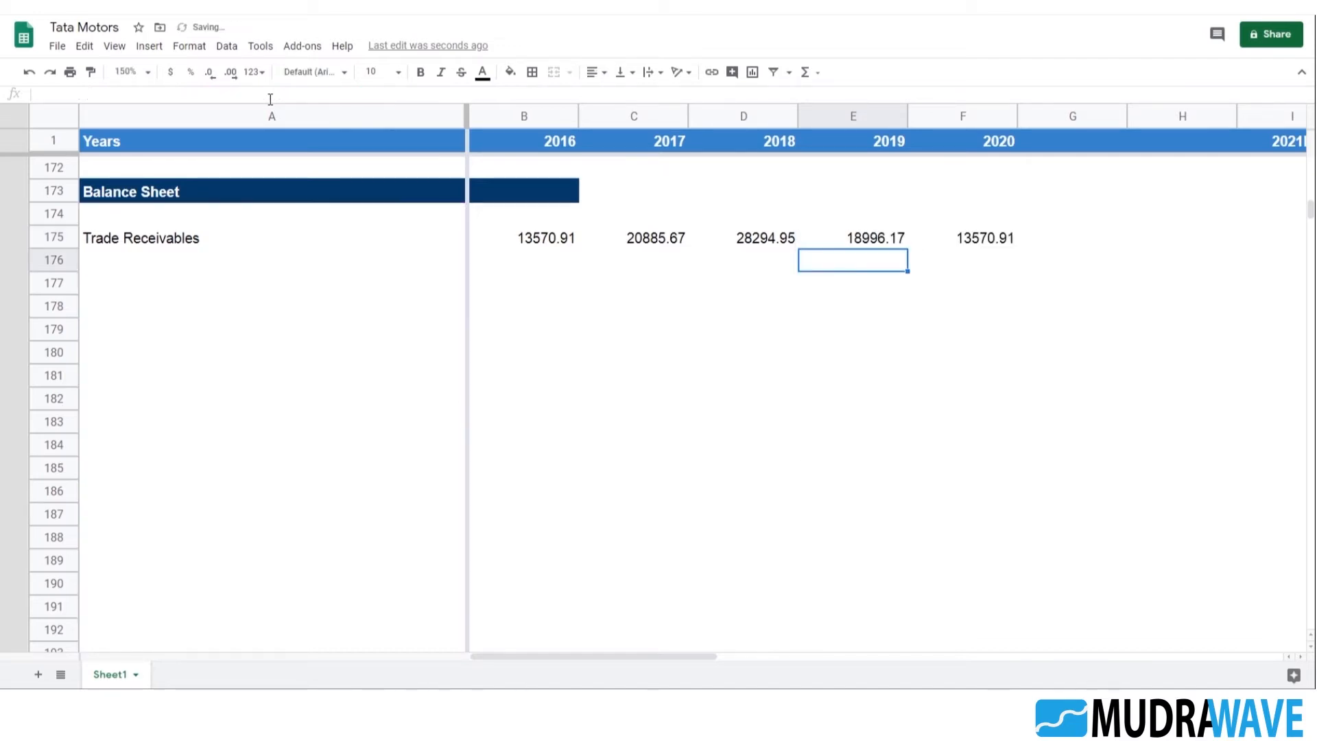
Set the sum range of the copied SUMIF formula in F175 to $B$71:$B$146 for 2020
key(Up)
key(Right)
key(F2)
key(Left)
key(Left)
key(Left)
key(Left)
key(Left)
key(BackSpace)
text(b)
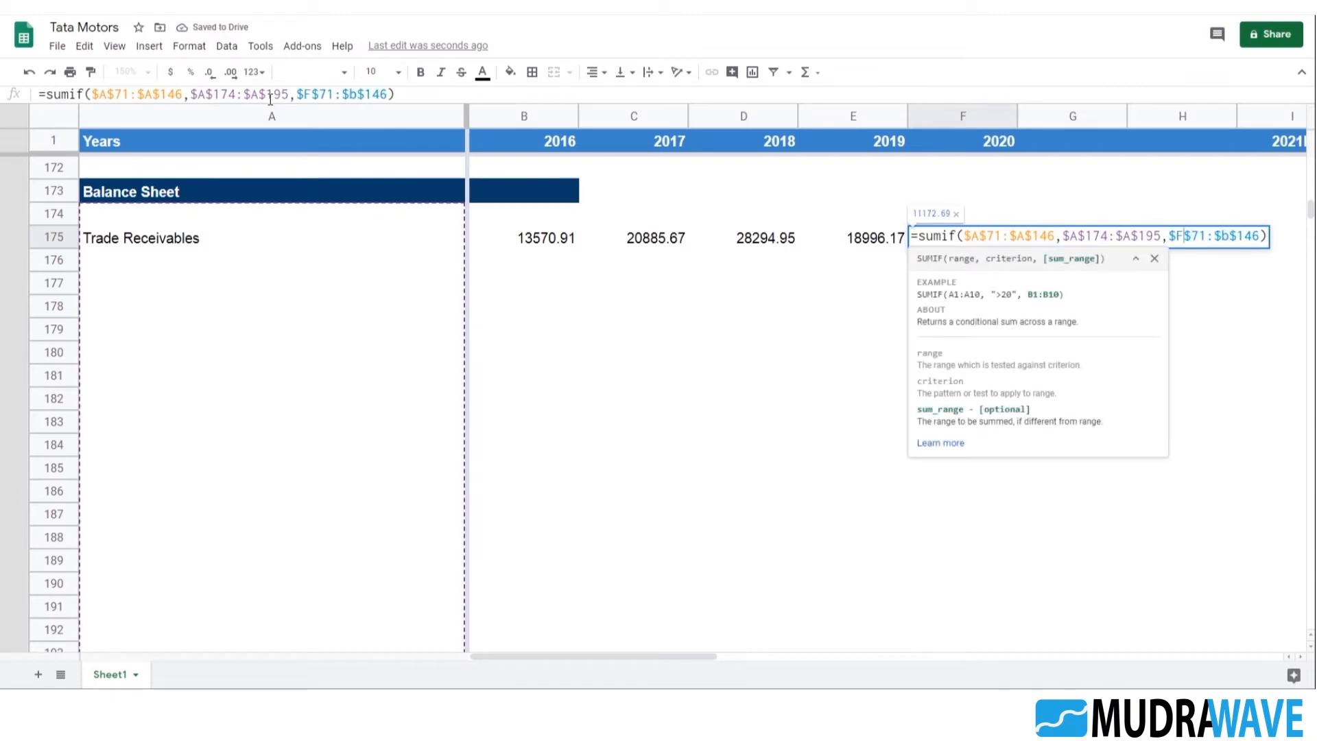
key(BackSpace)
text(b)
key(Return)
key(Up)
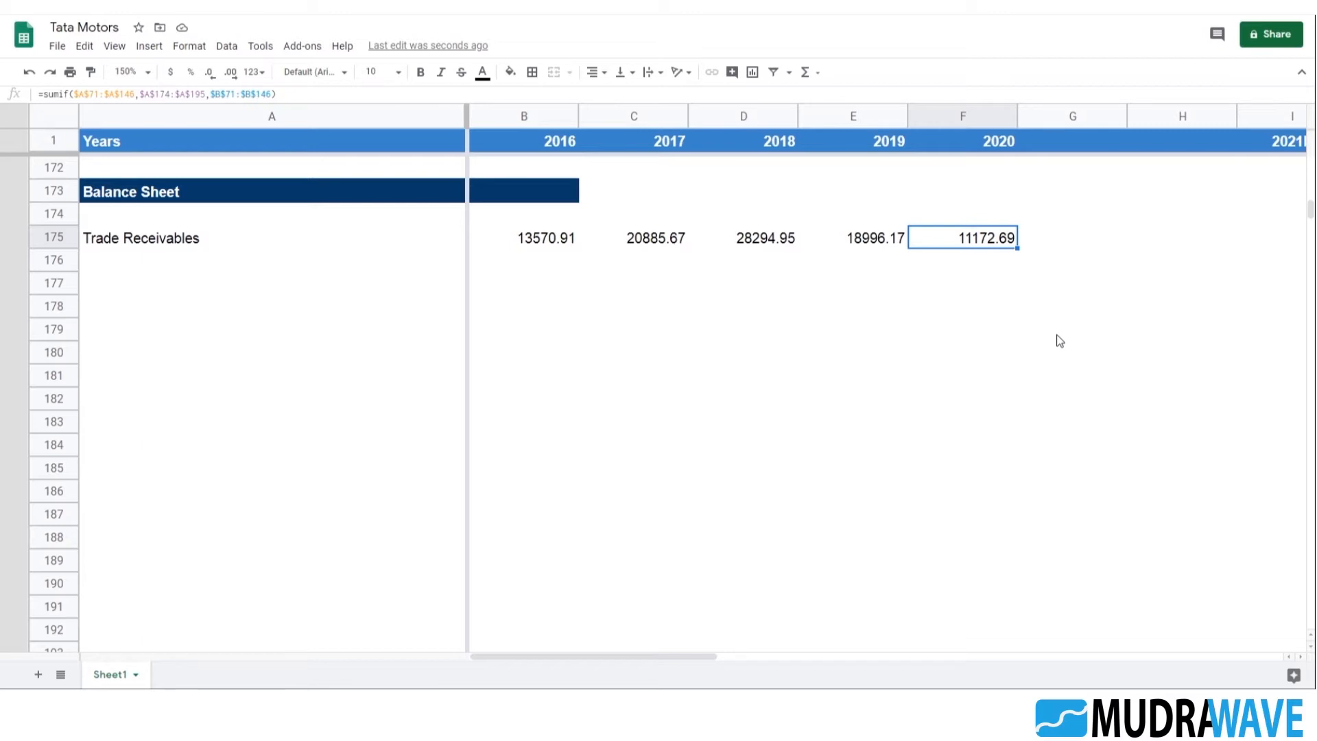
Check the ranges used by each Trade Receivables SUMIF formula, going from F175 back to B175
key(F2)
scroll(912, 371, up, 4)
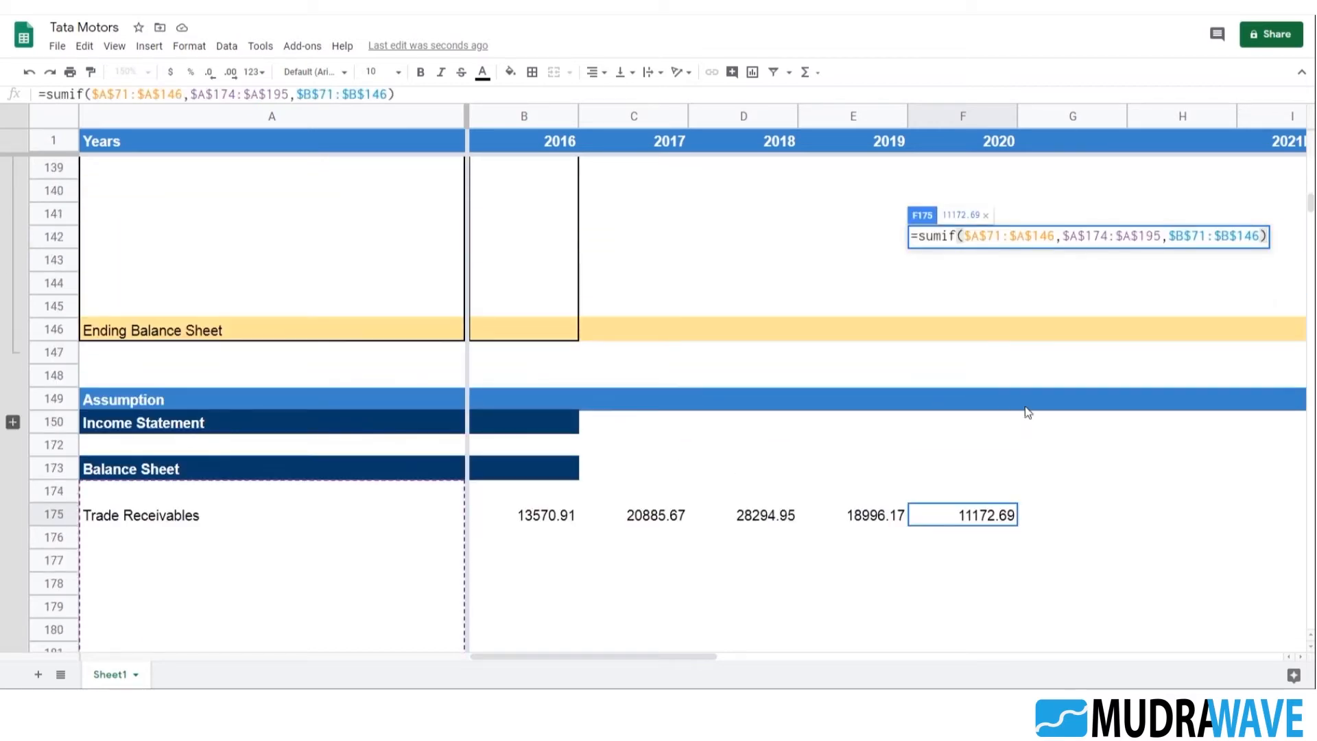
key(Escape)
click(881, 514)
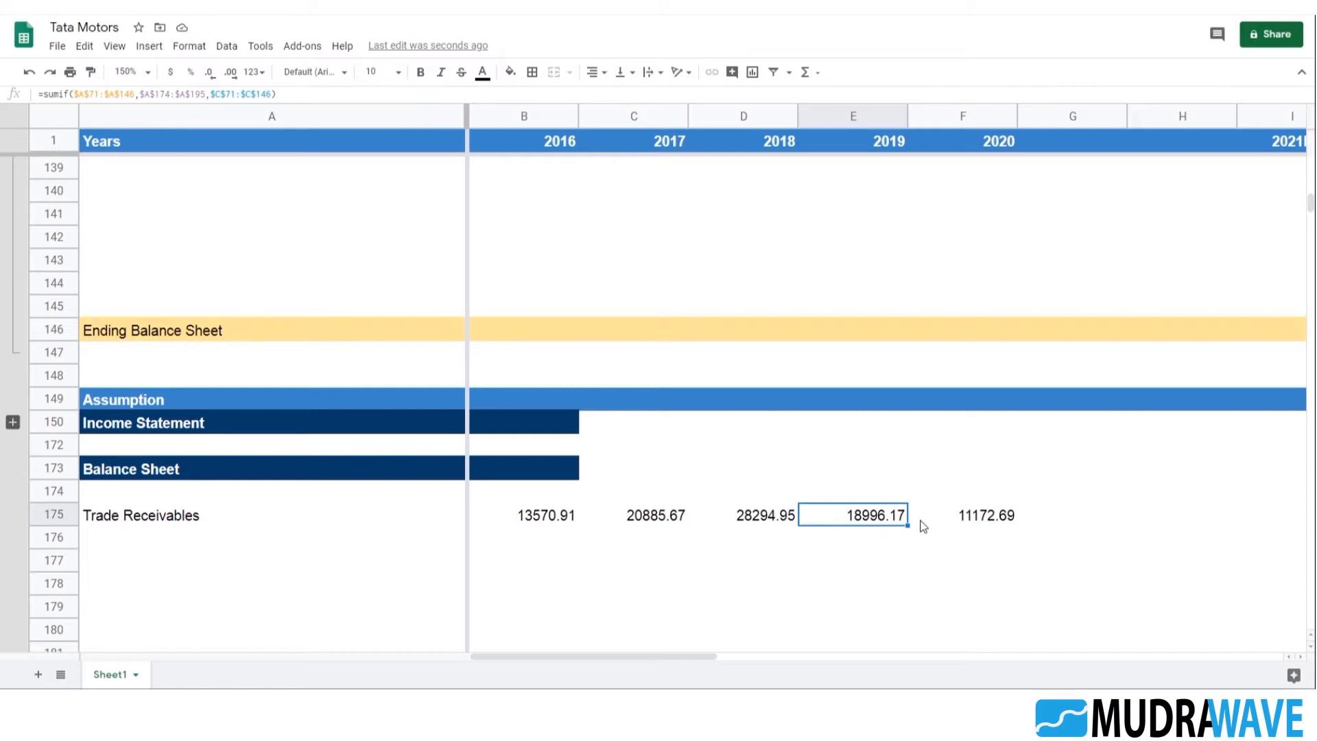
key(F2)
key(Escape)
click(780, 522)
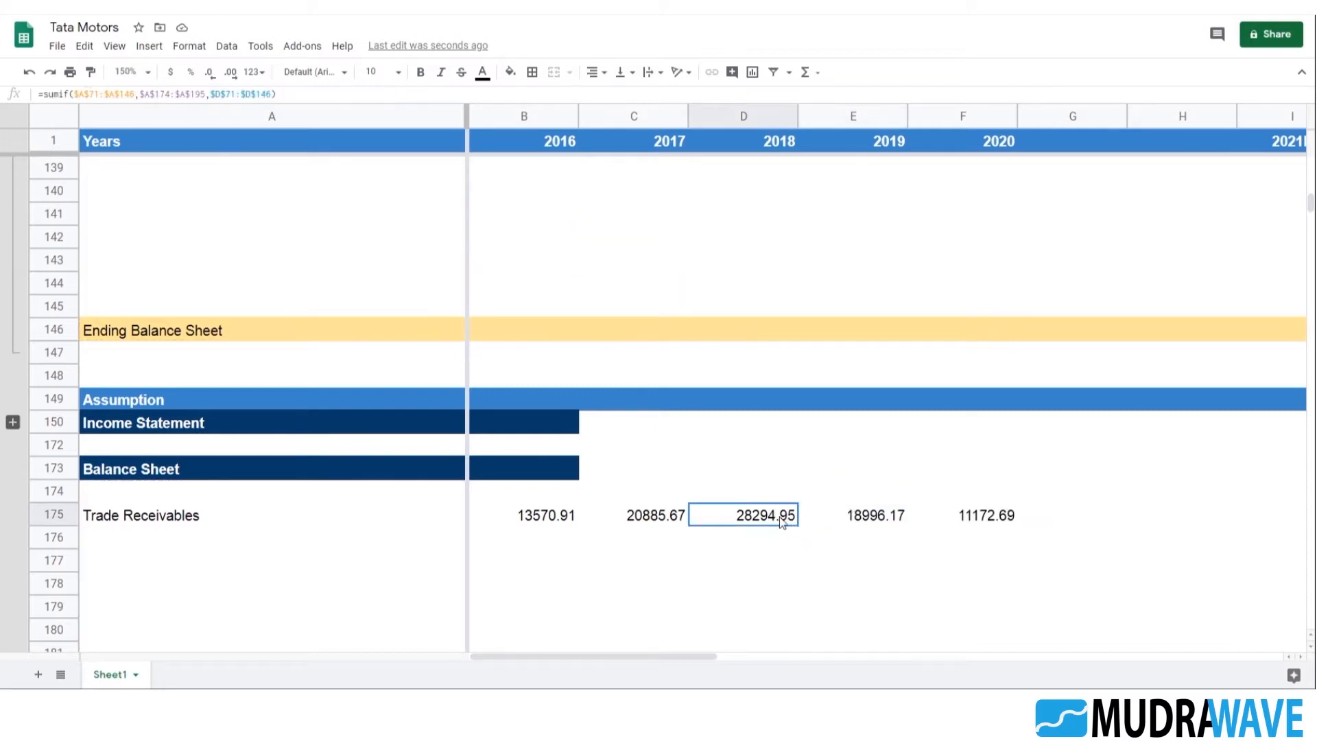
key(F2)
key(Escape)
click(665, 522)
key(F2)
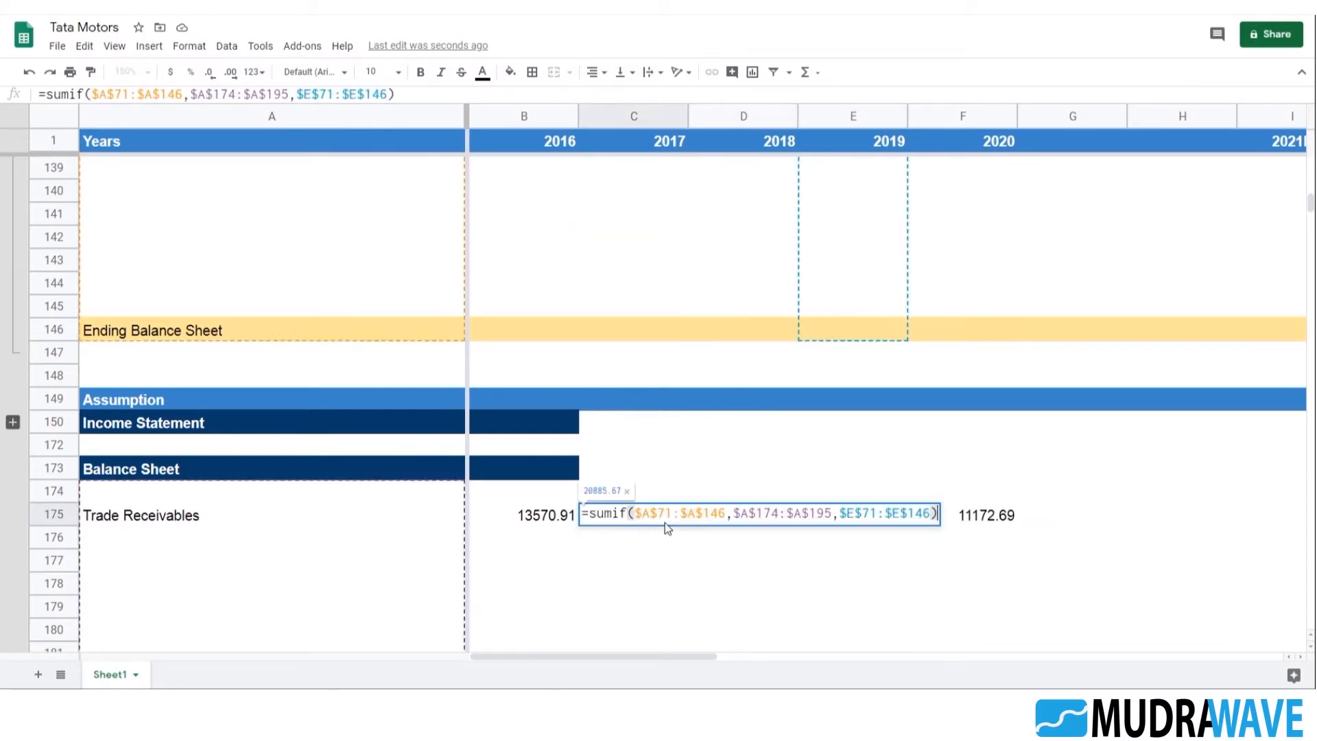
key(Escape)
key(Left)
key(F2)
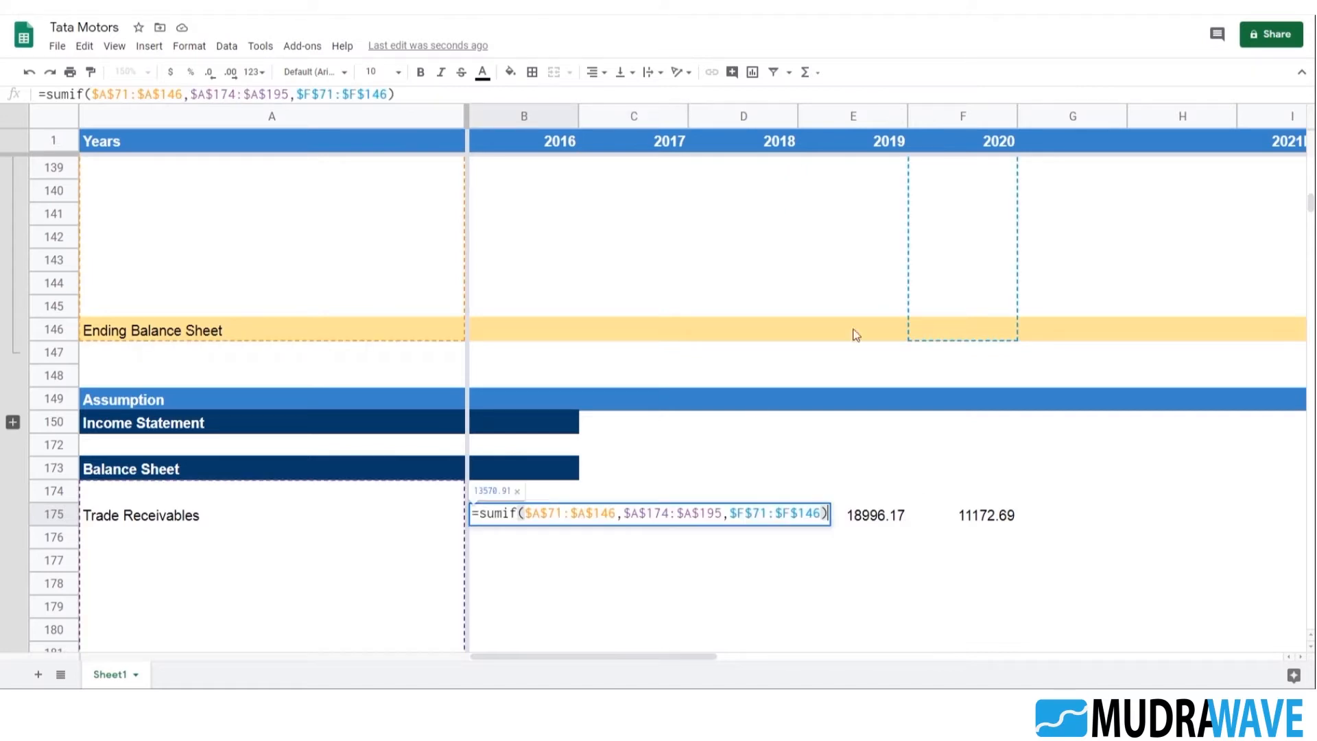
key(Escape)
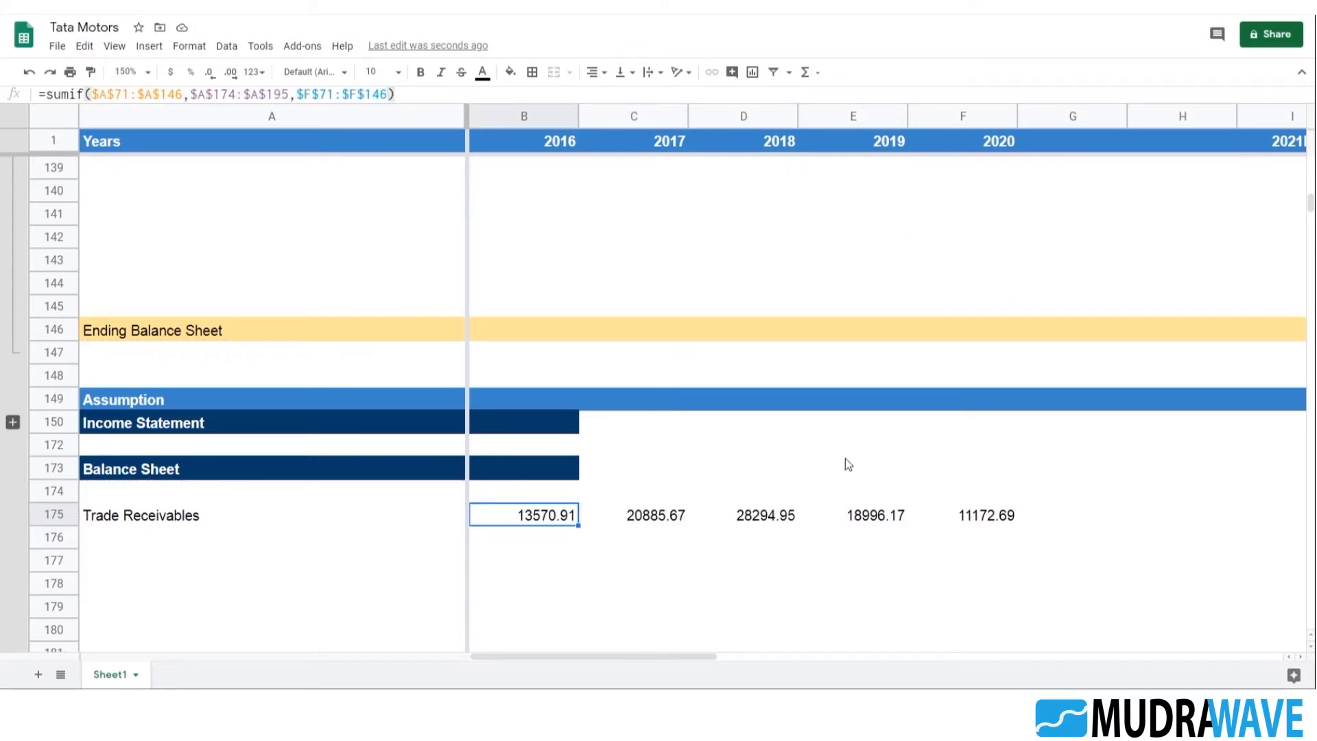
scroll(853, 473, down, 3)
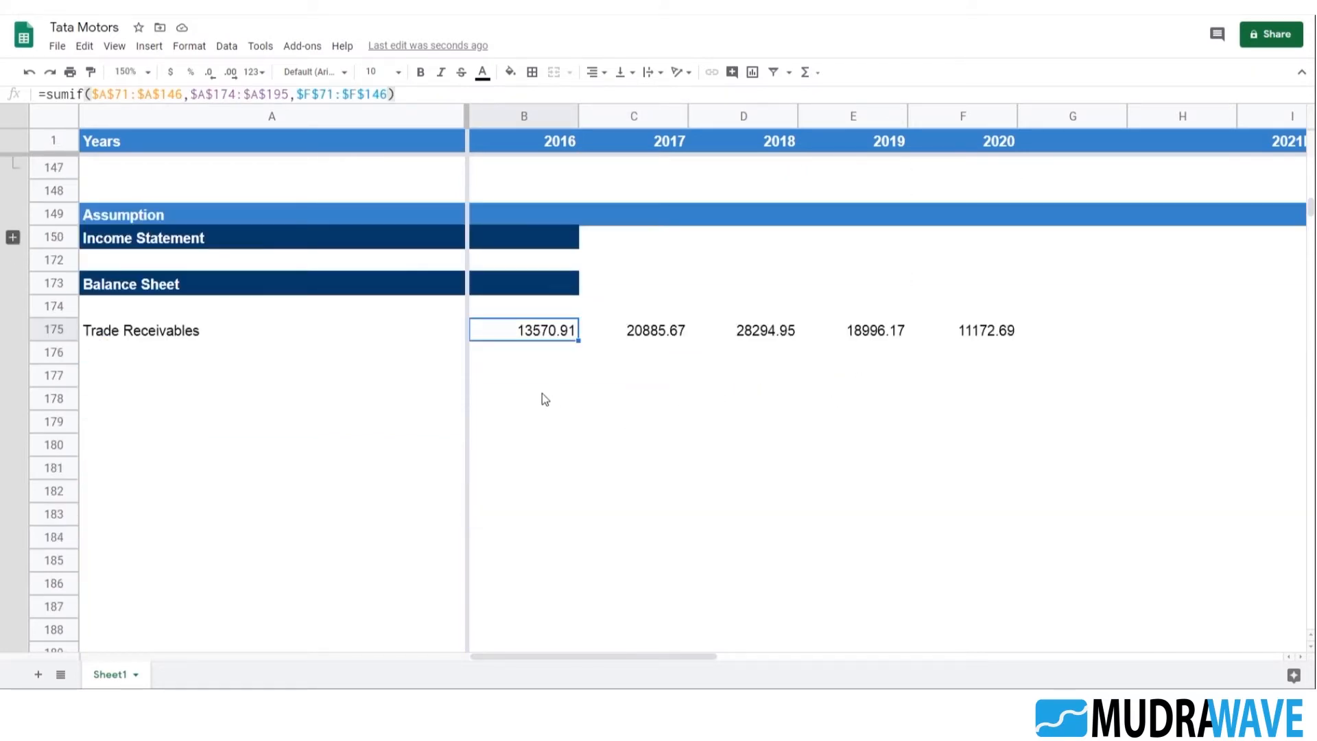
key(Down)
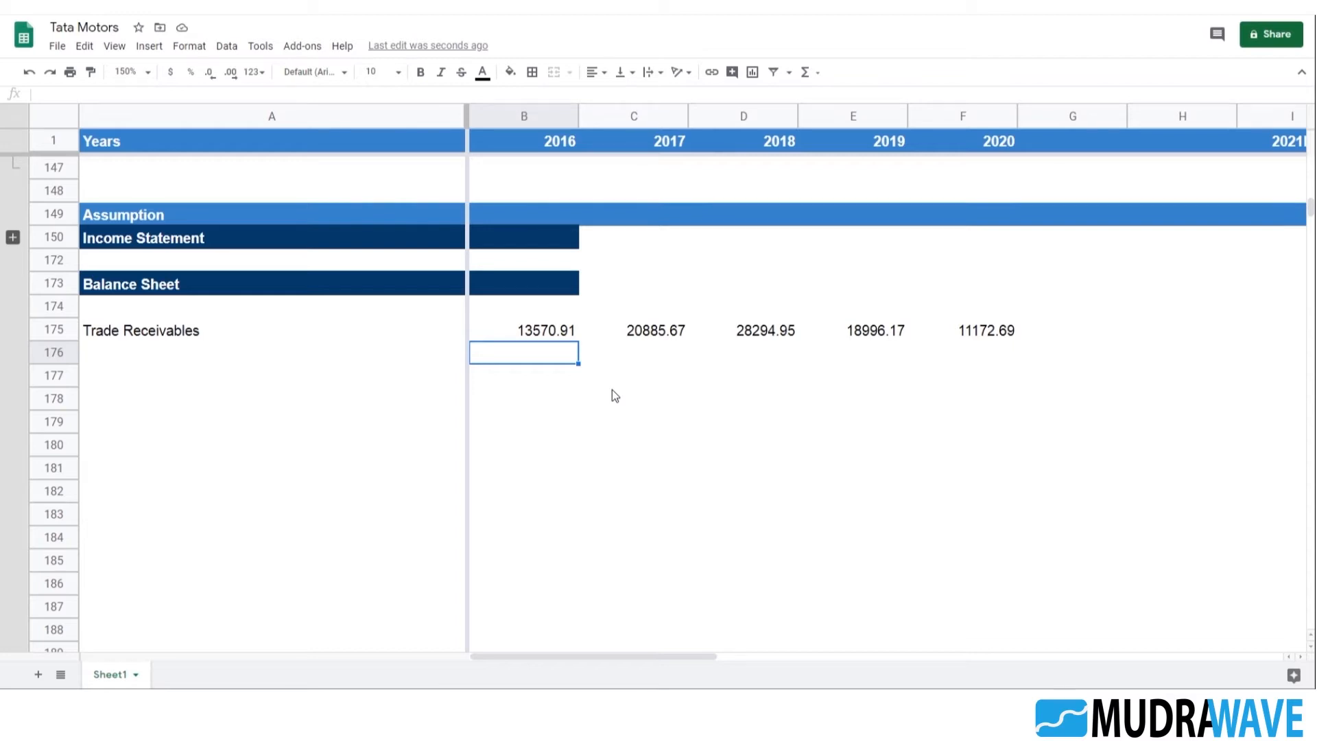
text(=)
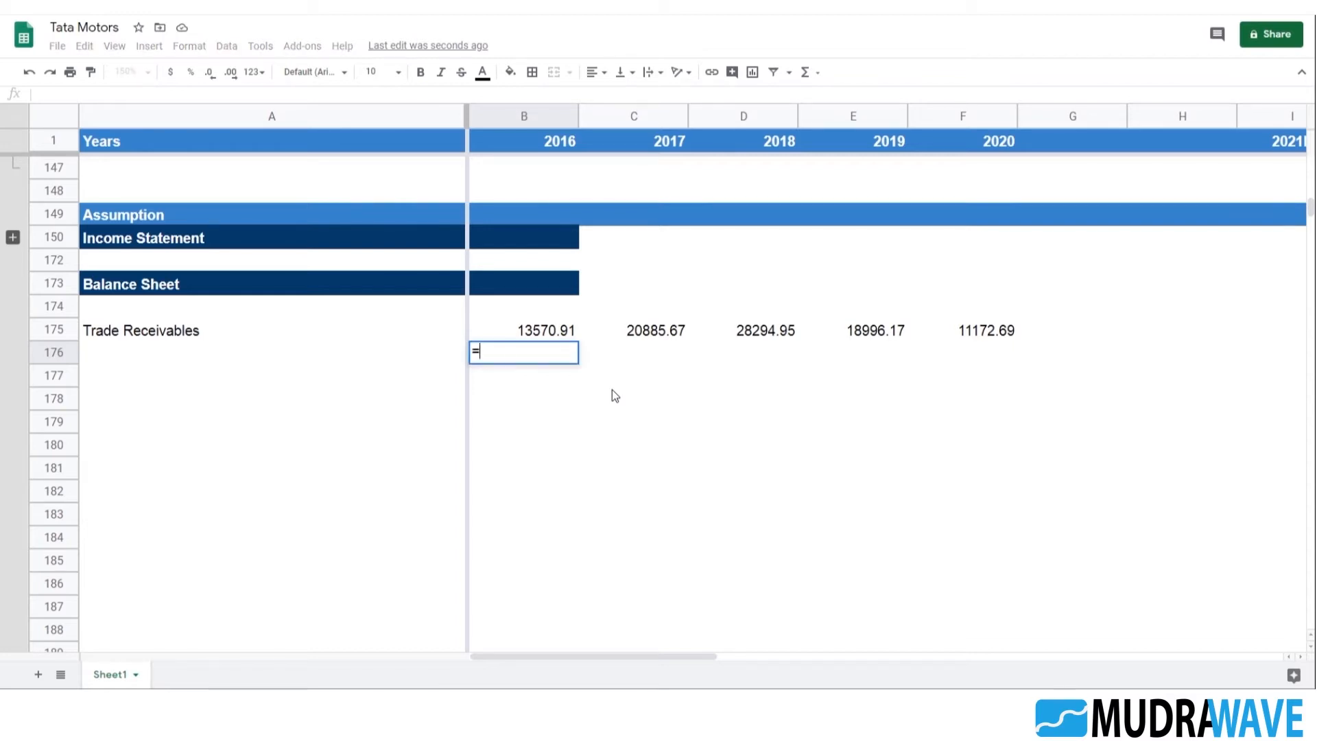
key(Up)
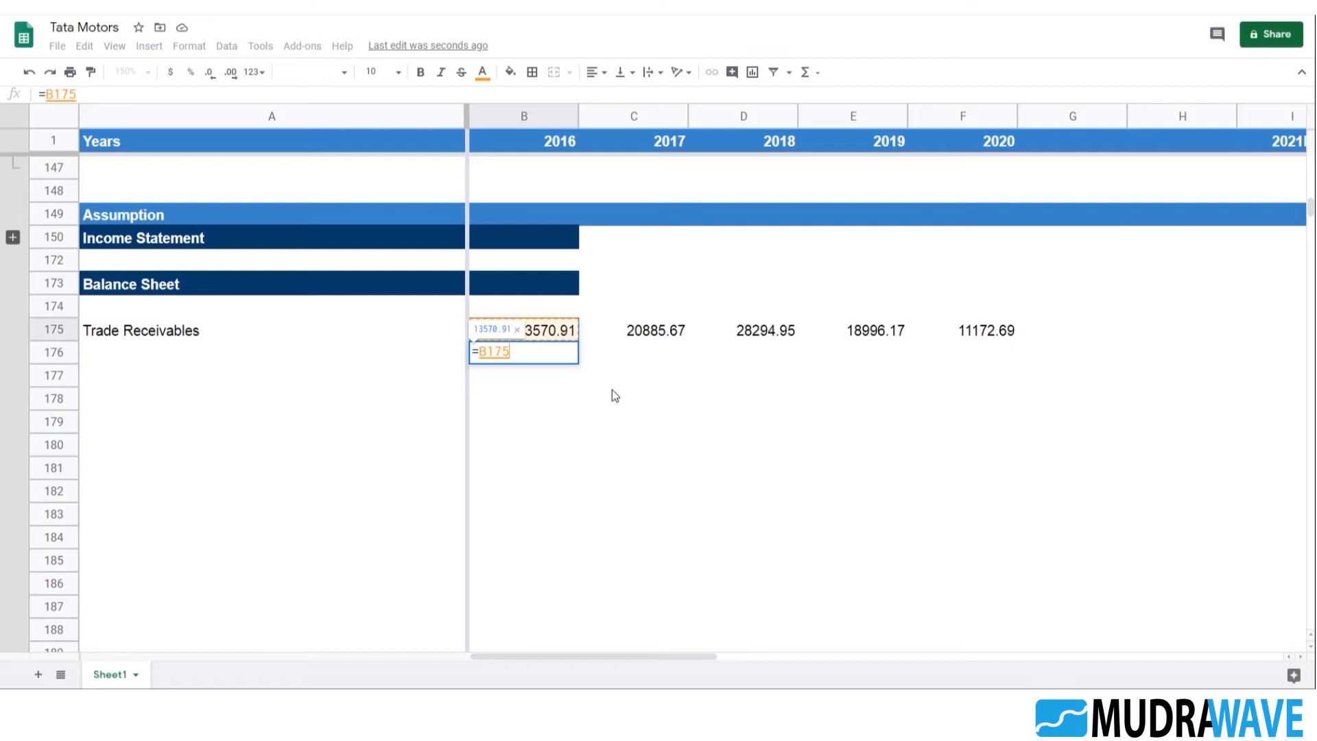
text(/)
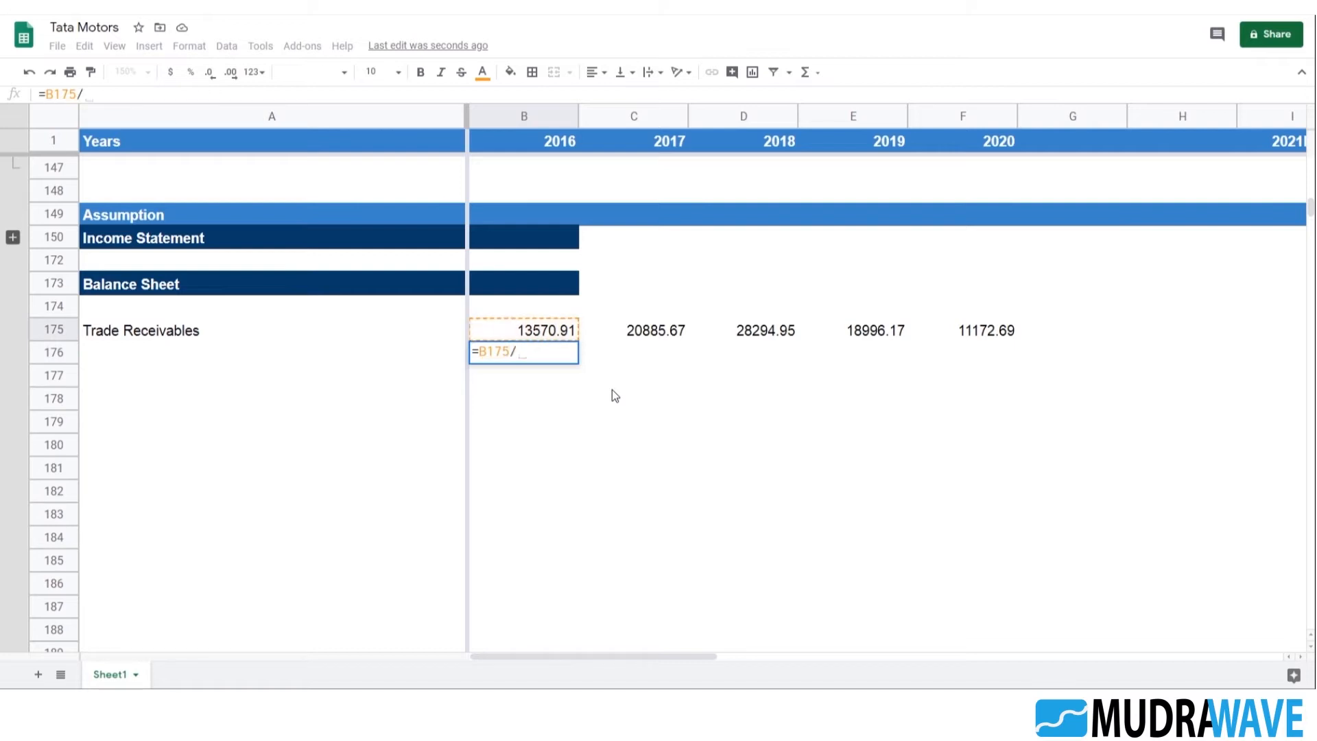
scroll(614, 332, up, 5)
scroll(614, 333, up, 10)
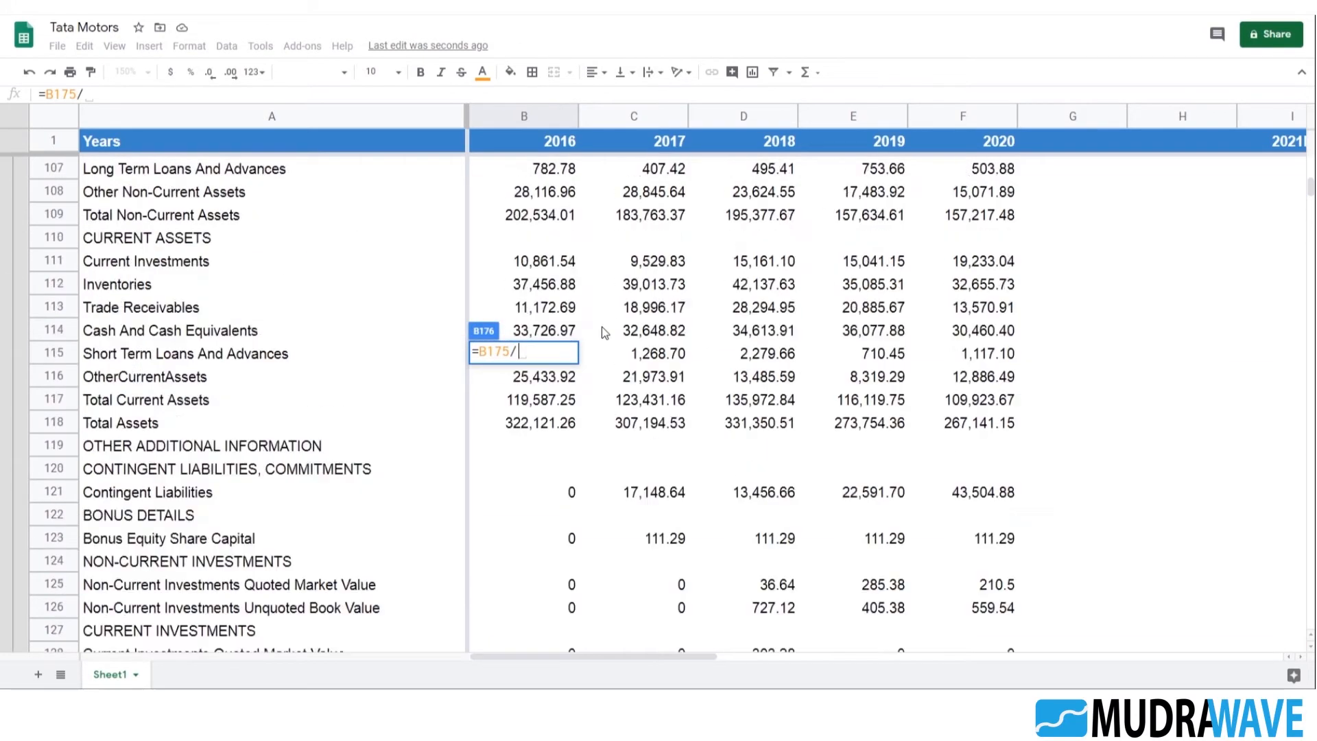
scroll(611, 321, down, 7)
scroll(612, 325, down, 6)
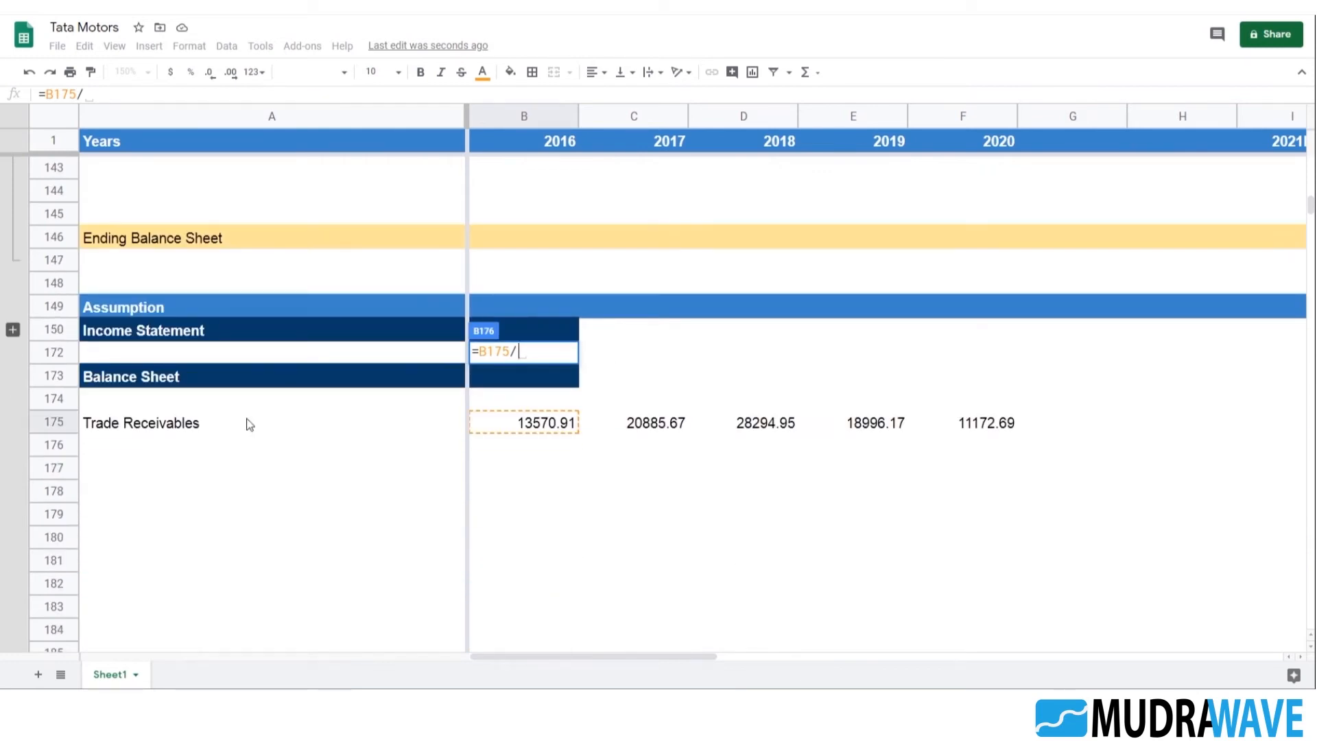
key(Escape)
Expand the grouped Income Statement rows in the Assumption section and check the Trade Receivables formula in B175
click(13, 330)
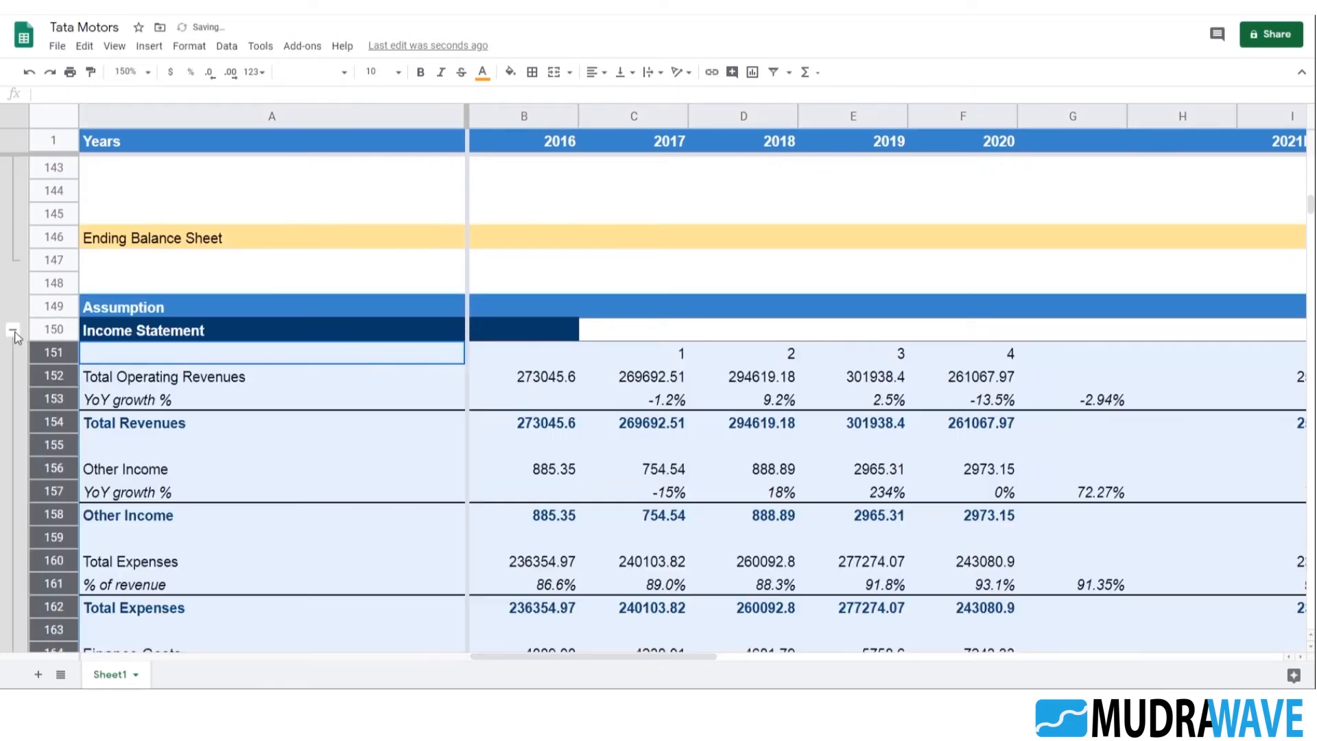
scroll(586, 370, down, 8)
scroll(588, 369, down, 1)
click(559, 389)
click(564, 335)
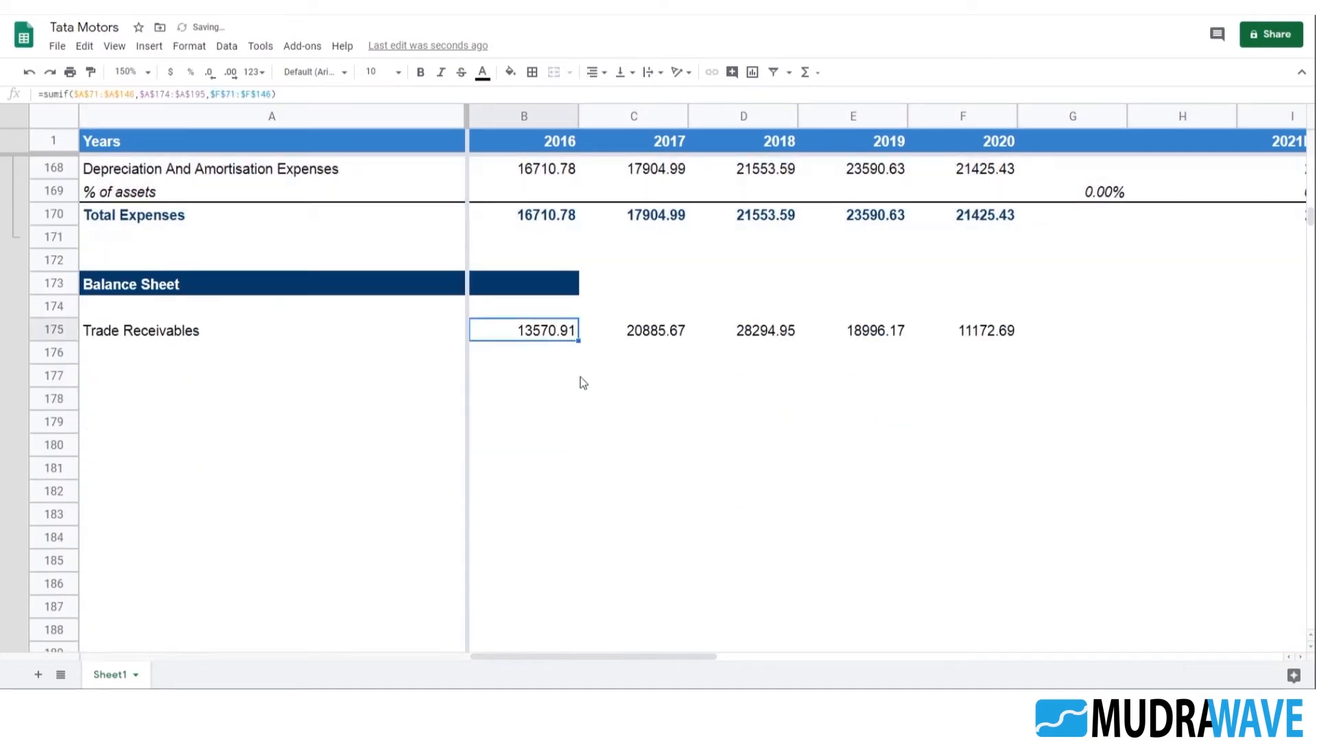
scroll(590, 384, up, 3)
key(F2)
key(Escape)
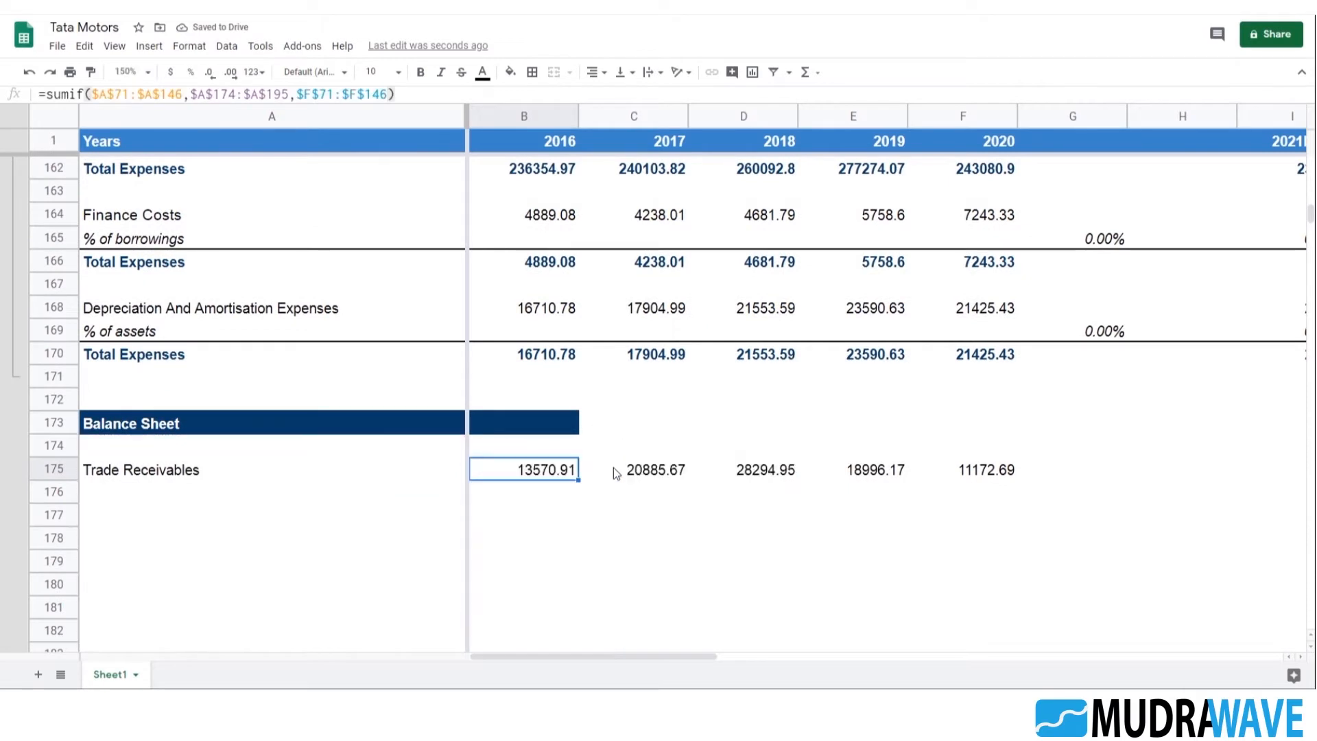
Enter =(B175/B154)*365 in B176 to express 2016 Trade Receivables as days of Total Revenues
click(530, 492)
text(=)
scroll(600, 448, up, 4)
scroll(563, 515, down, 4)
click(563, 515)
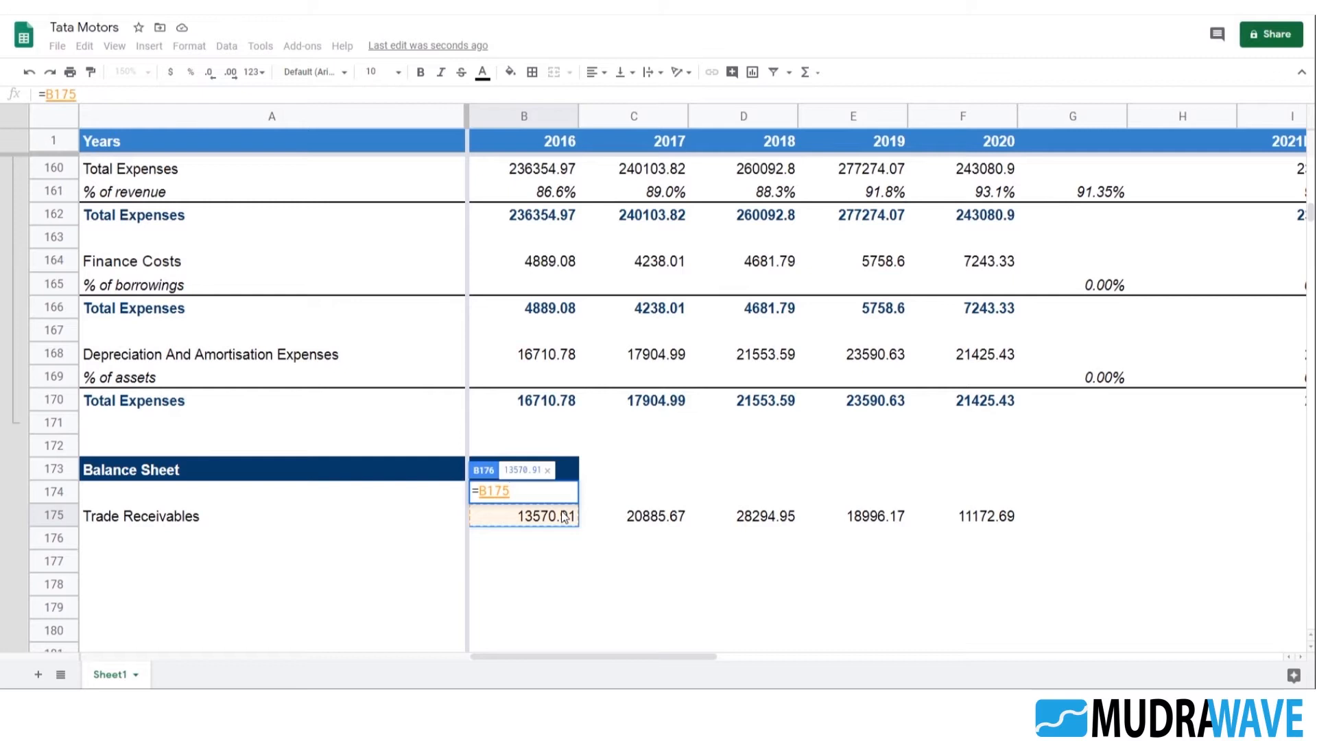
text(/)
scroll(611, 511, up, 6)
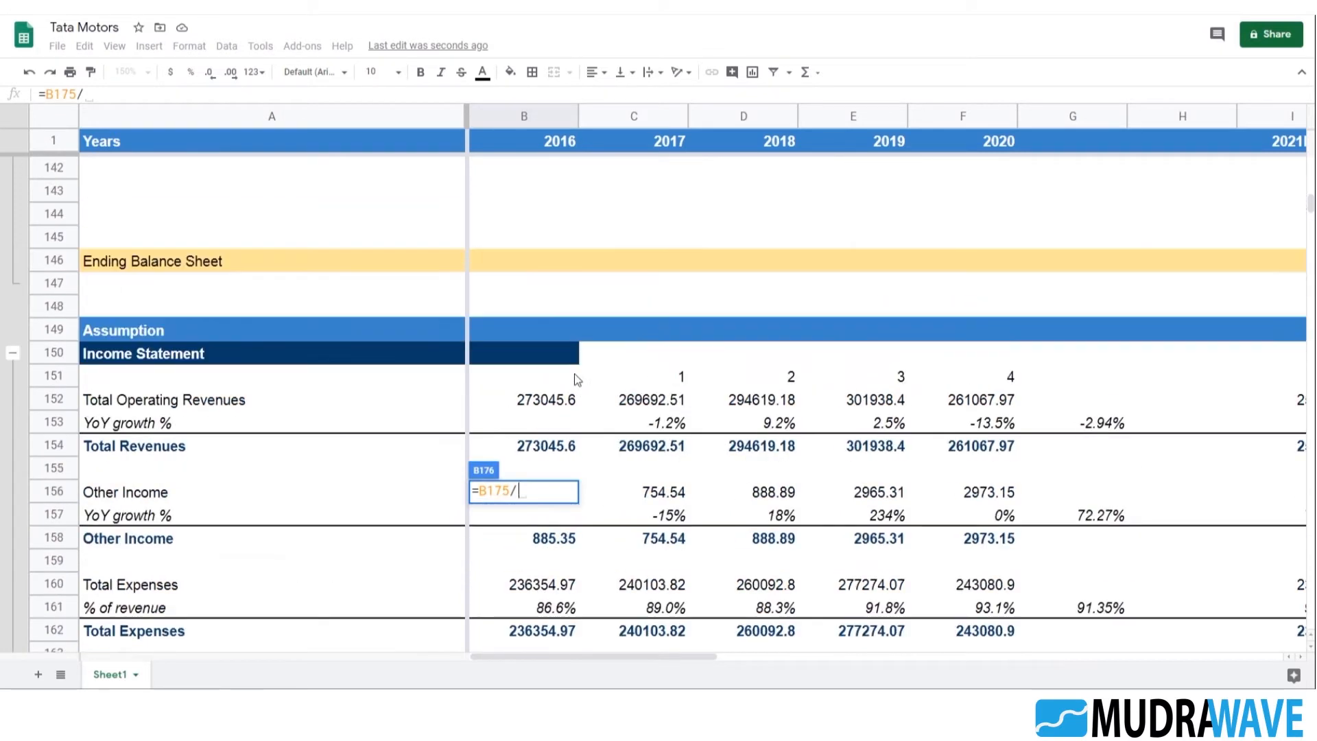
click(545, 444)
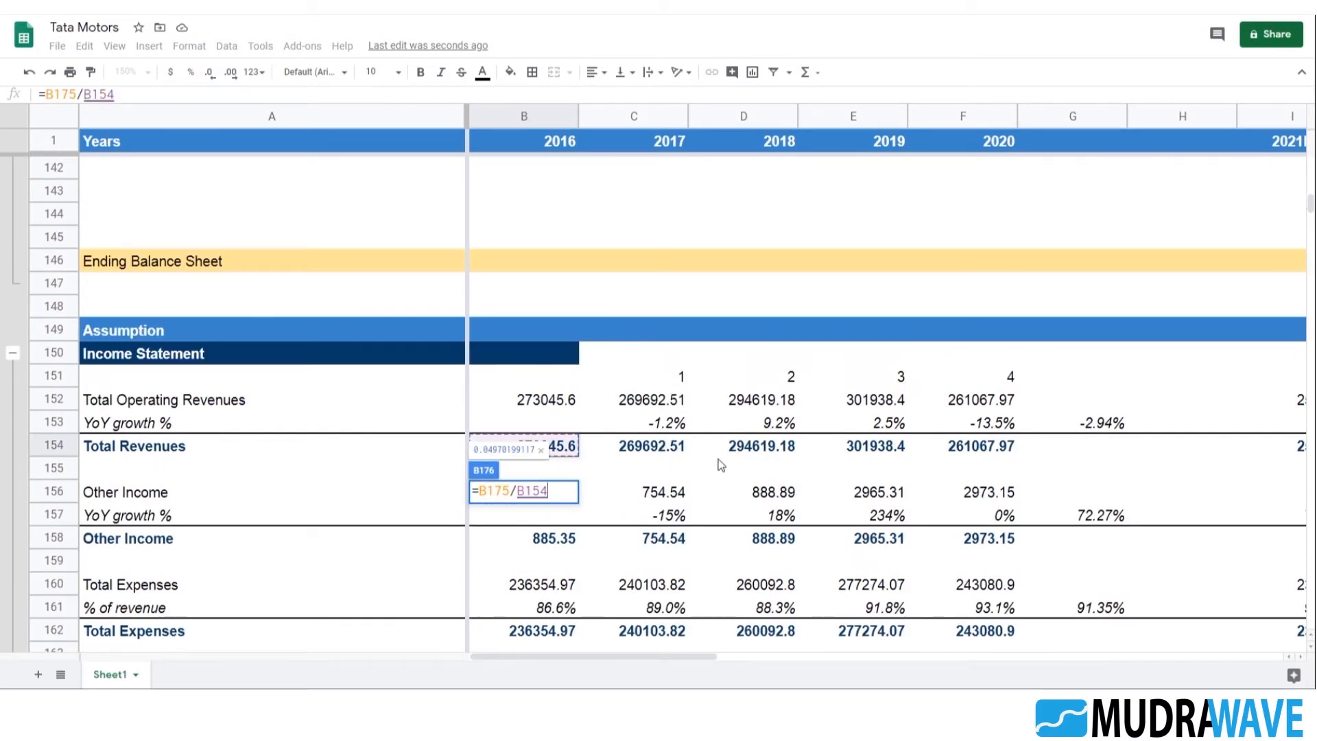
text())
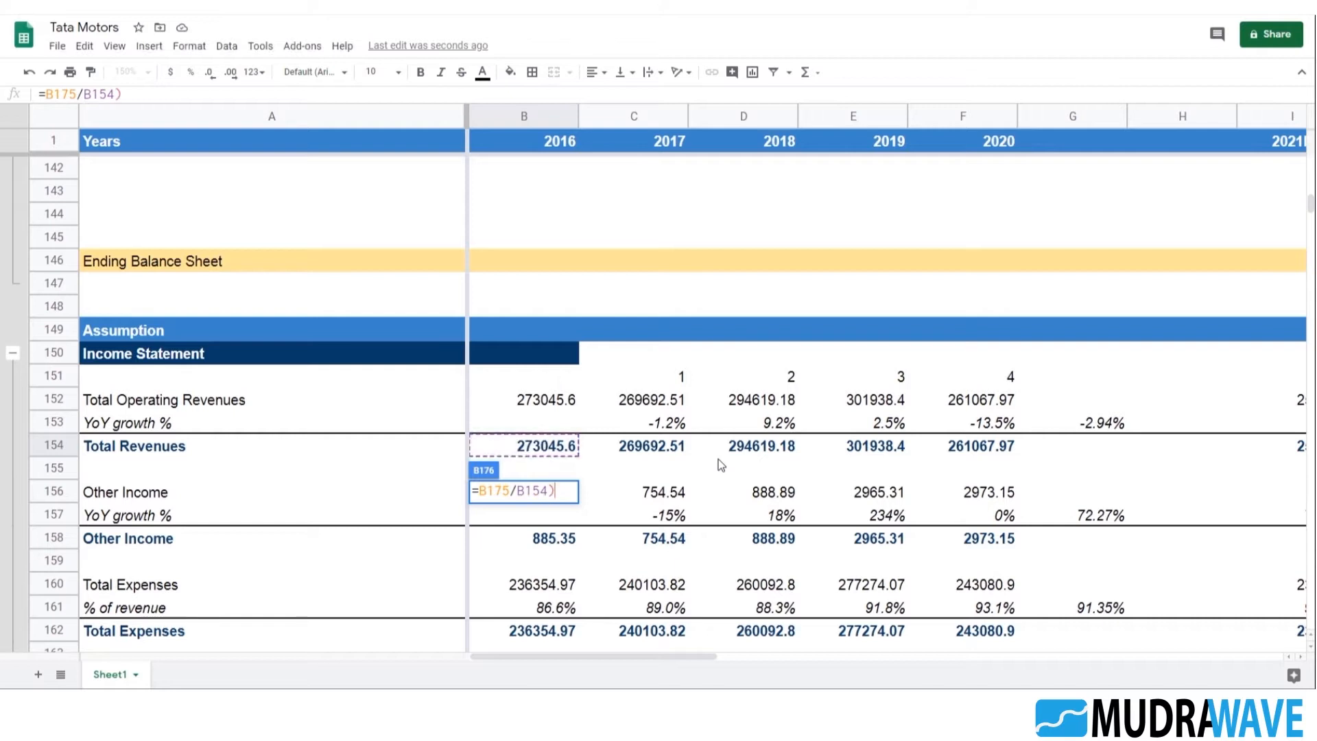
click(53, 91)
text(()
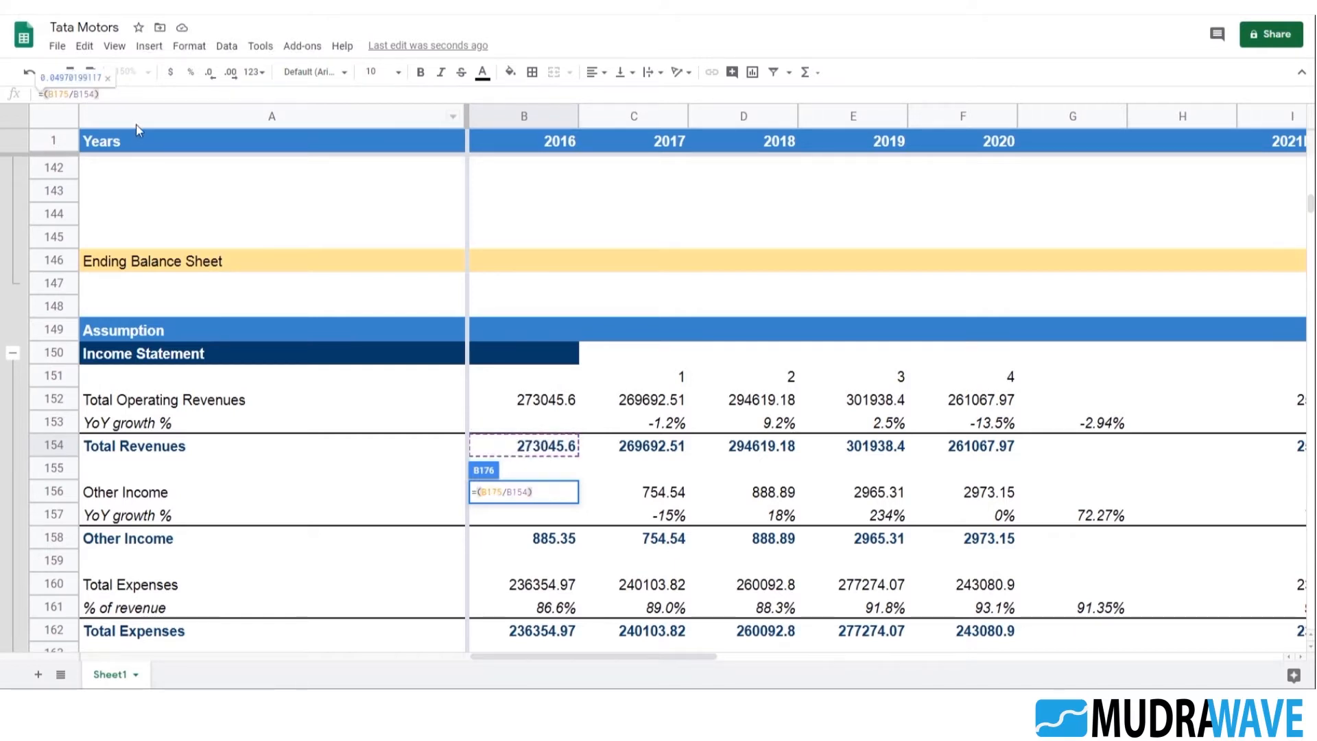
text(*)
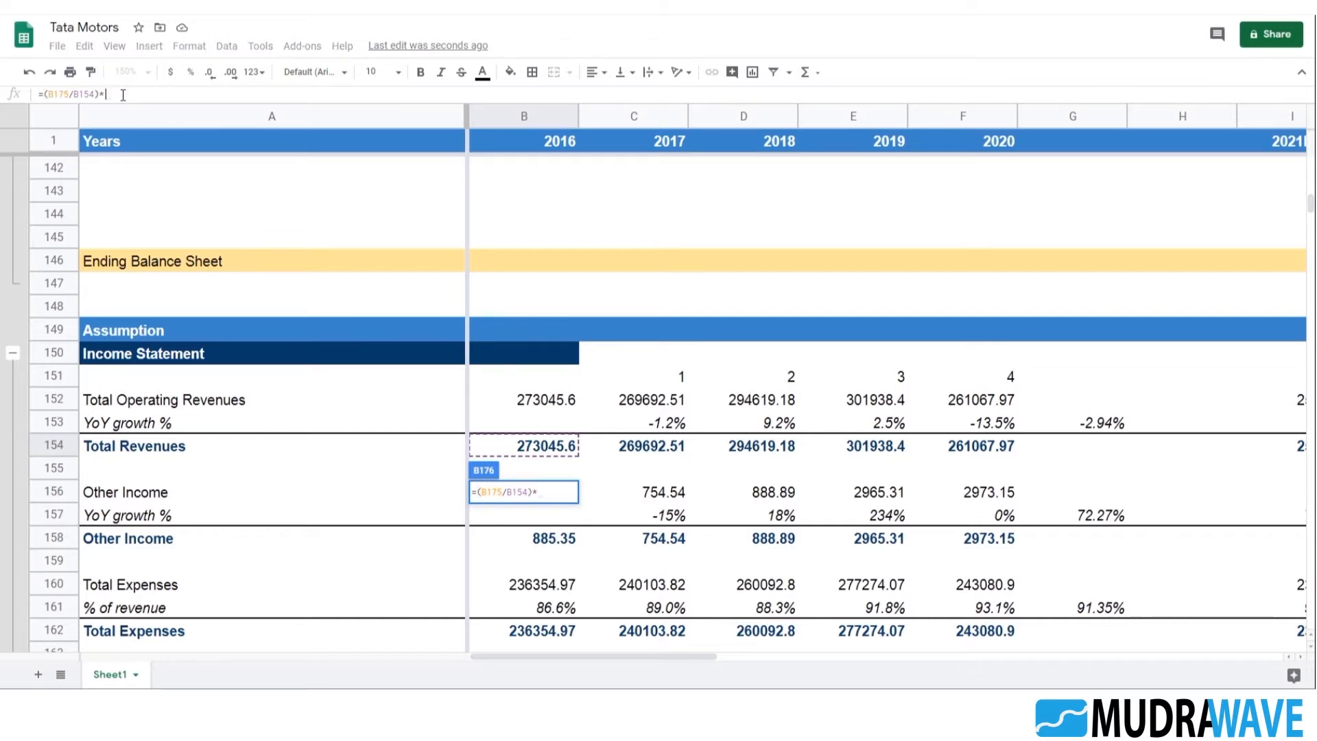
text(365)
key(Return)
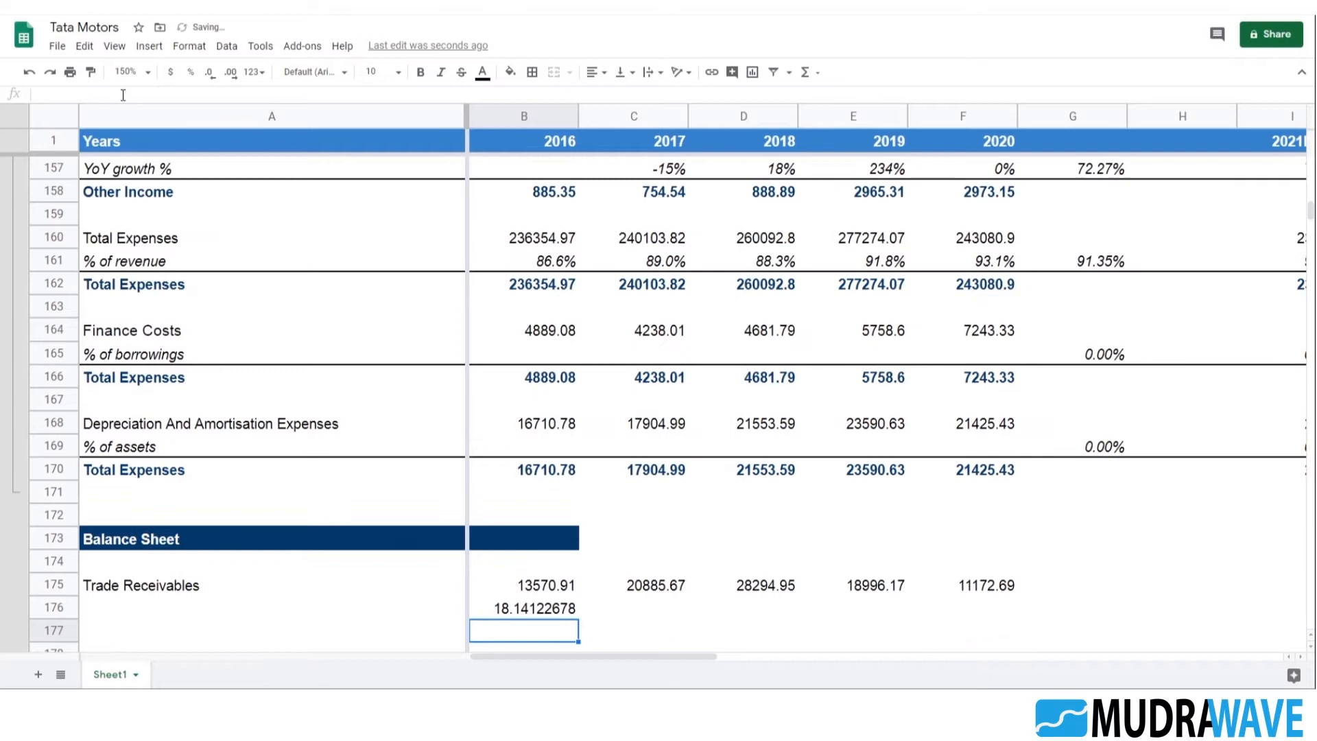
Reduce the number format of B176 to two decimal places
key(Up)
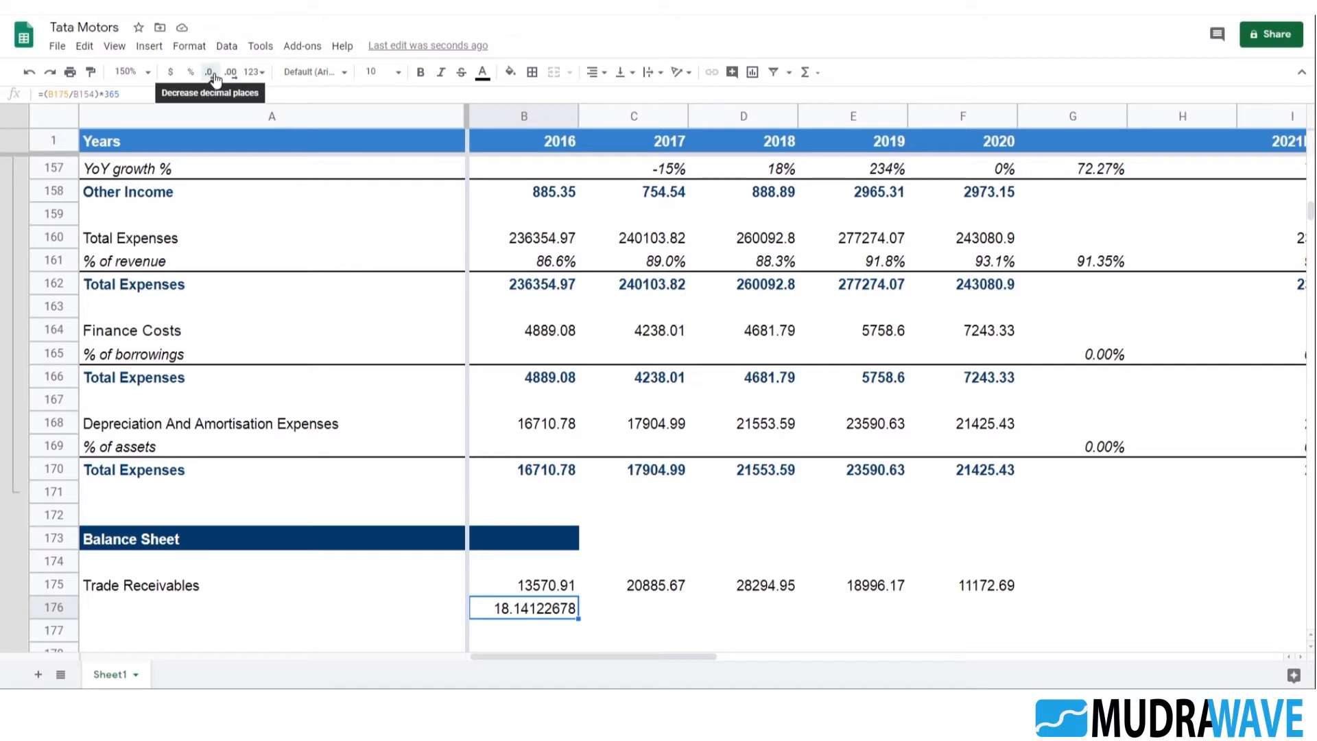
click(212, 73)
click(211, 73)
click(211, 73)
click(211, 72)
click(211, 73)
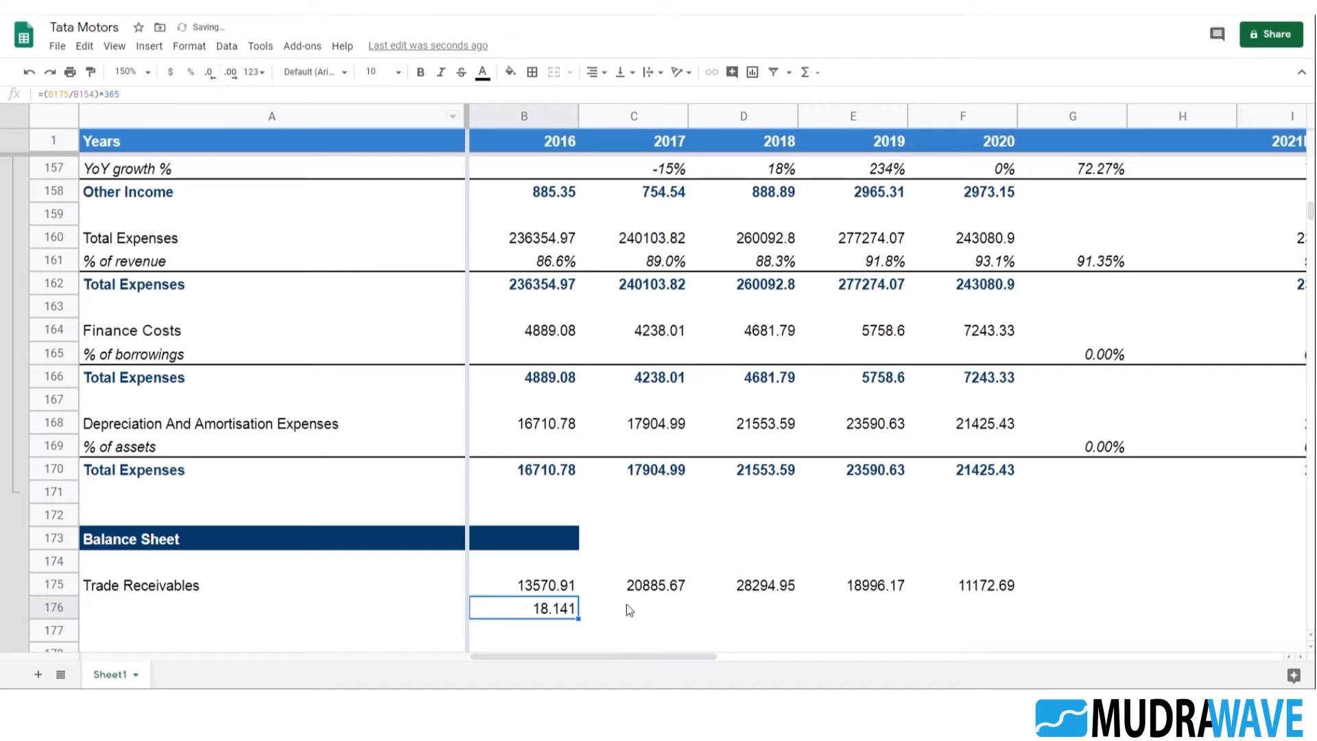
click(211, 73)
Fill the receivable days formula from B176 across to F176 for 2017 to 2020
scroll(605, 494, down, 2)
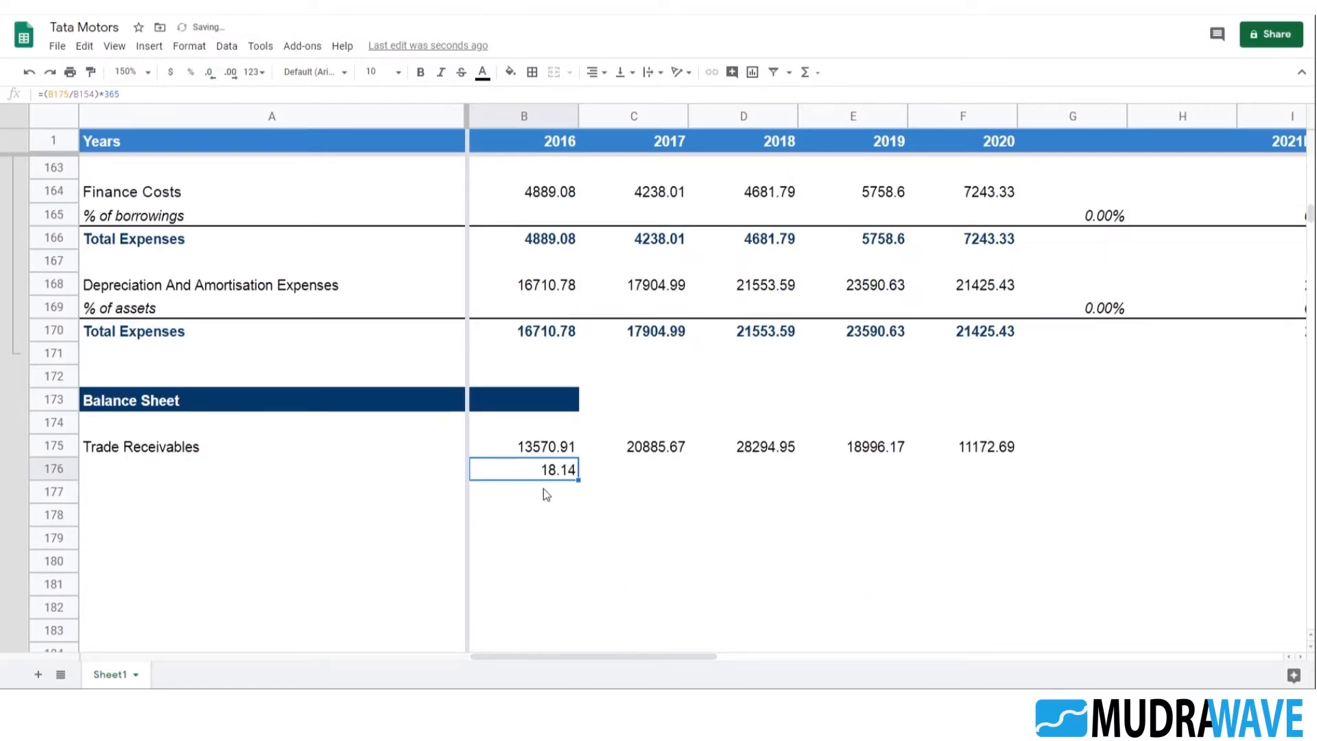
key(shift+Right)
key(shift+Right)
key(shift+Right)
key(shift+Right)
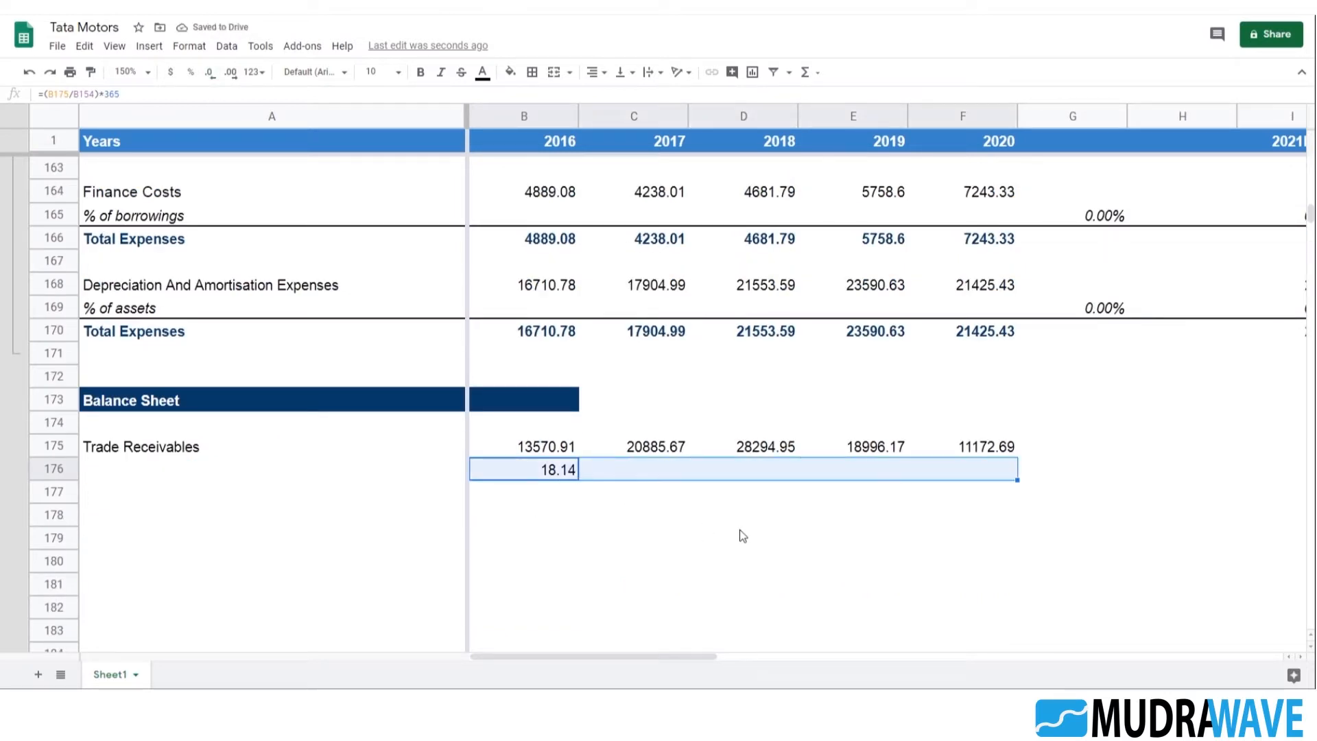
key(ctrl+r)
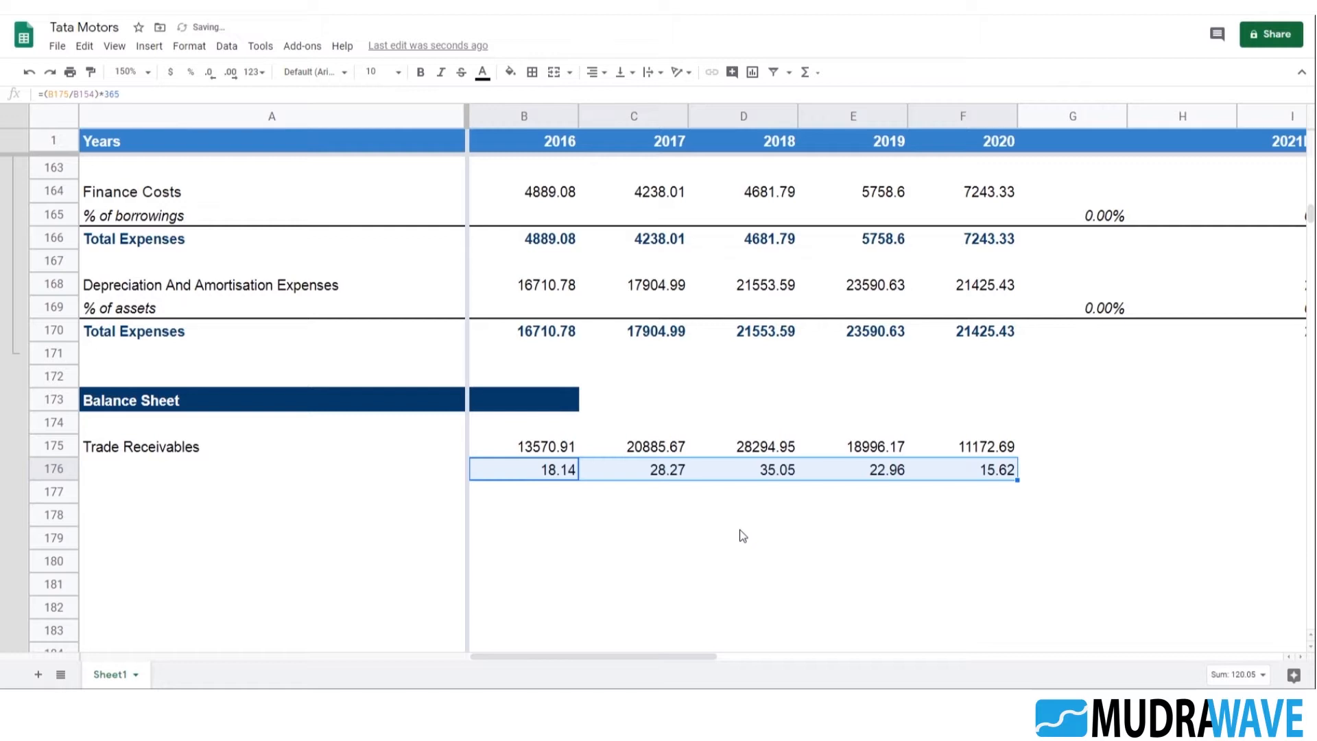
Check the receivable days formulas in row 176 from 2017 to 2020 against the Trade Receivables row
key(Right)
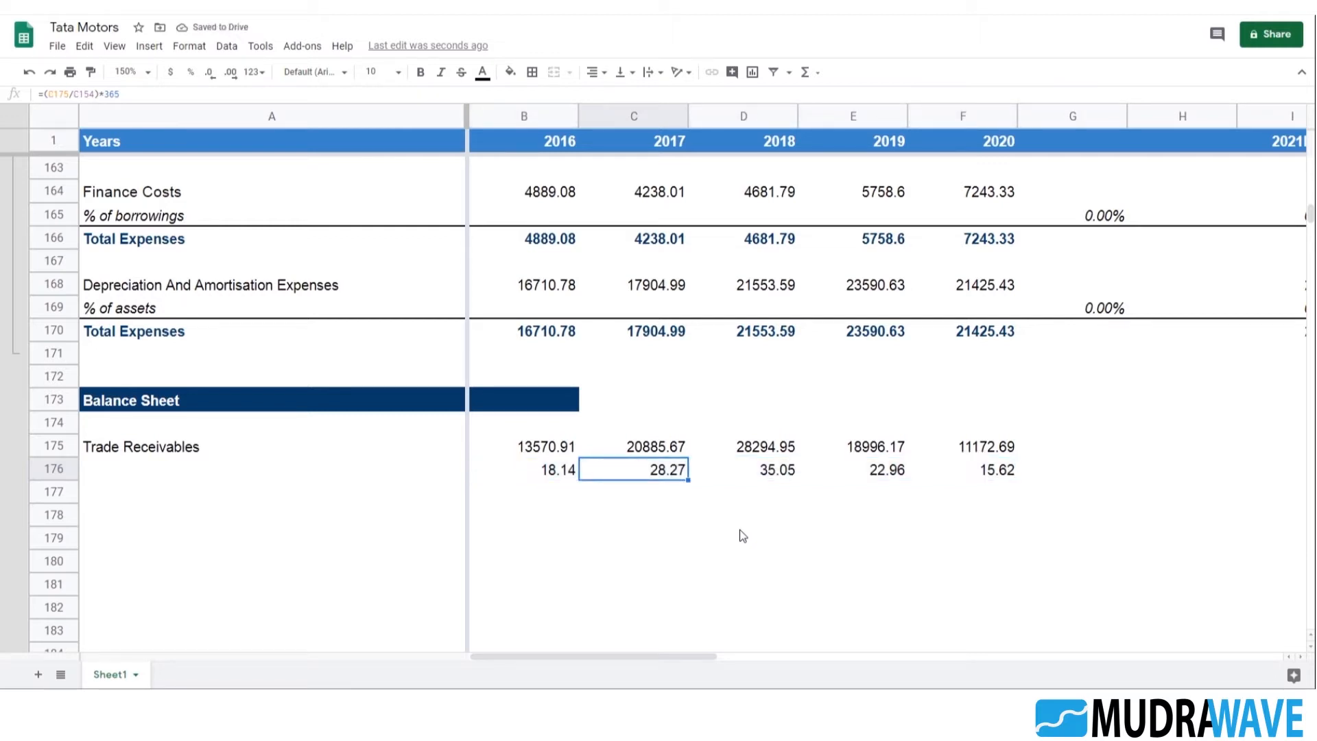
key(Right)
key(Right)
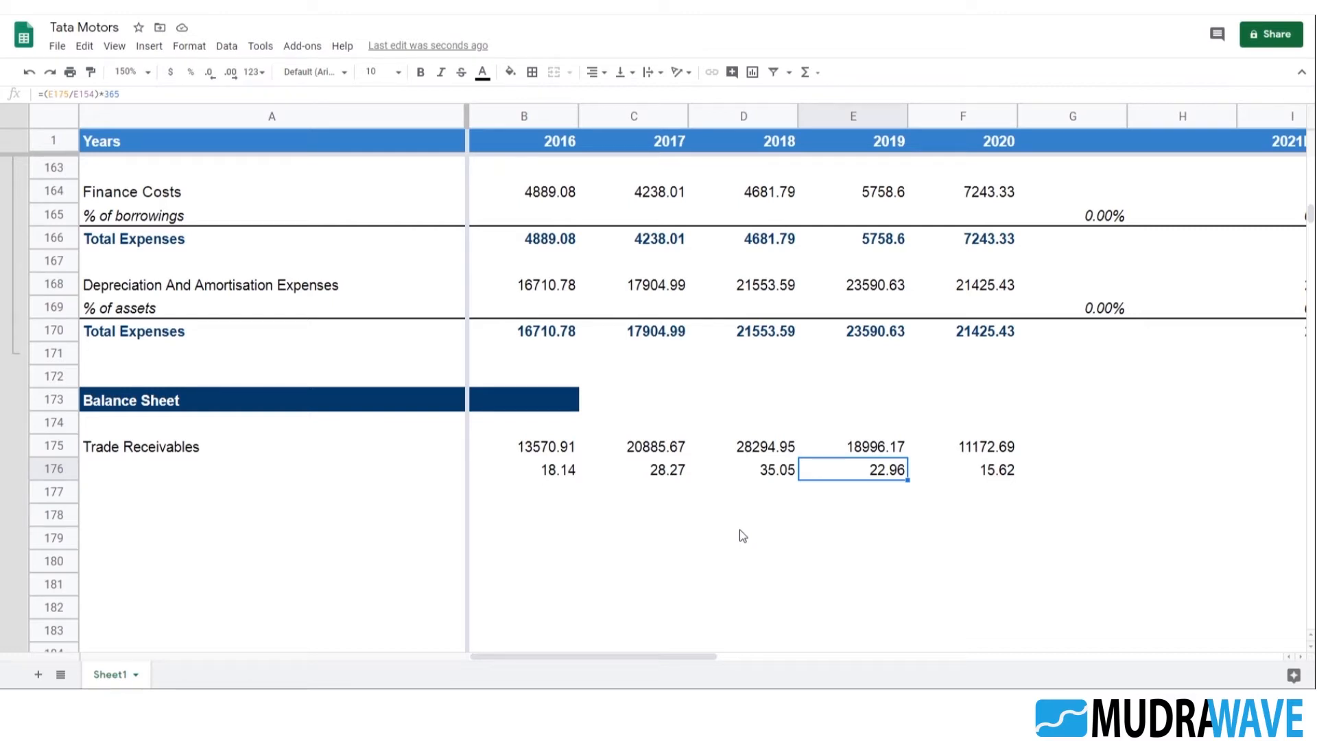
key(Right)
key(Up)
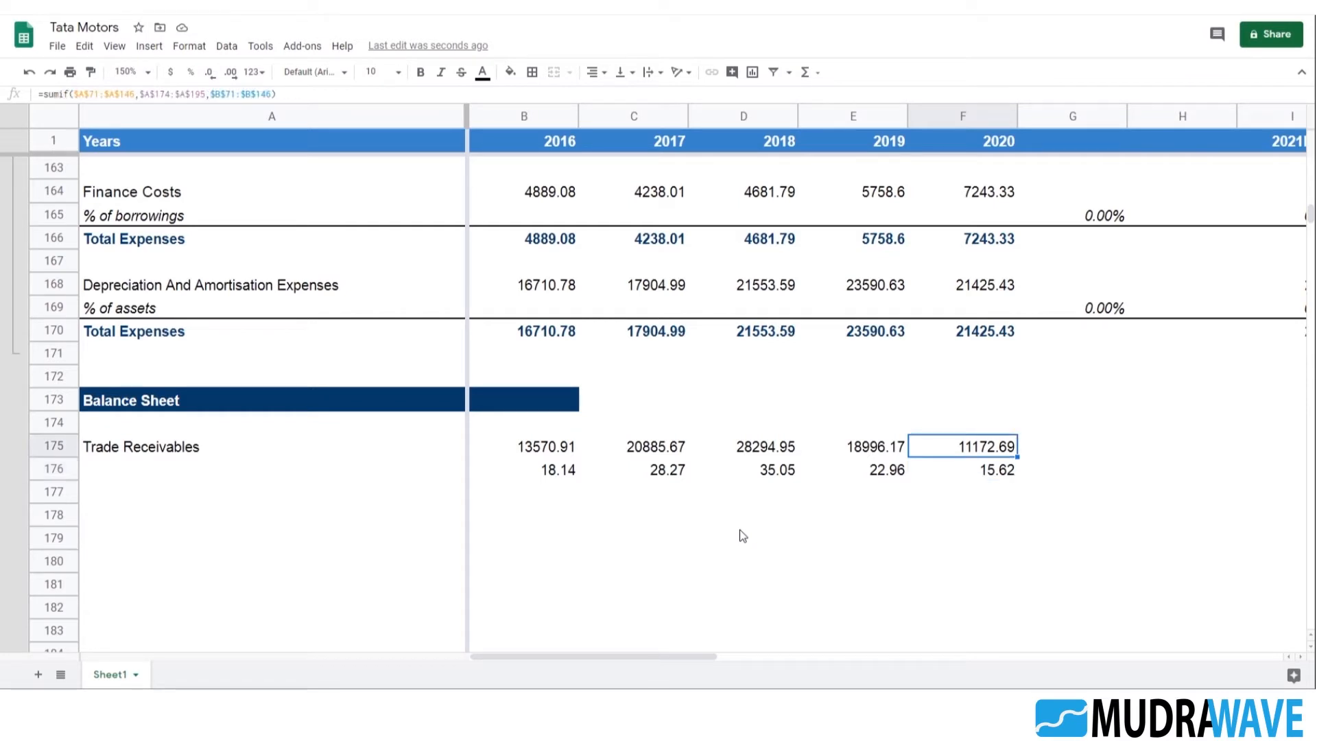
key(Down)
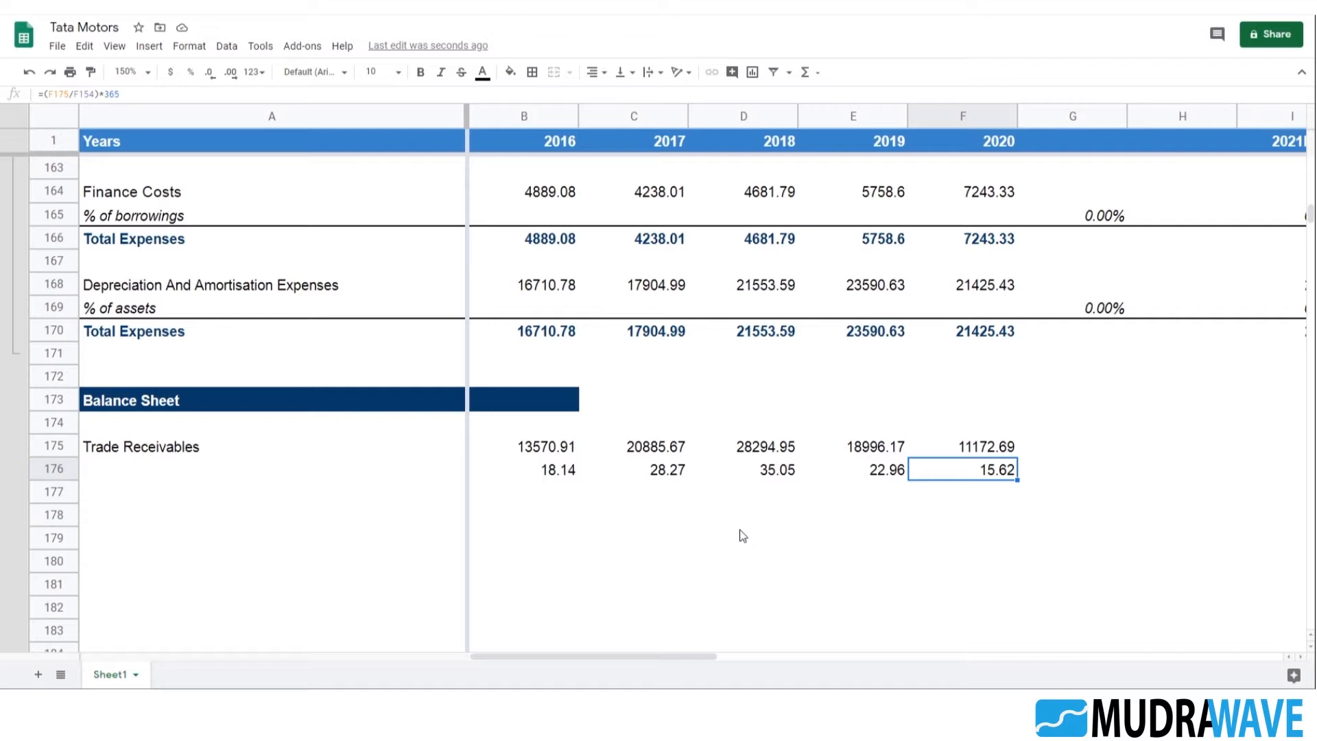
Label the receivable days row by entering Days in A176
key(Left)
key(Left)
key(Left)
key(Left)
key(Down)
key(Left)
key(Right)
key(Left)
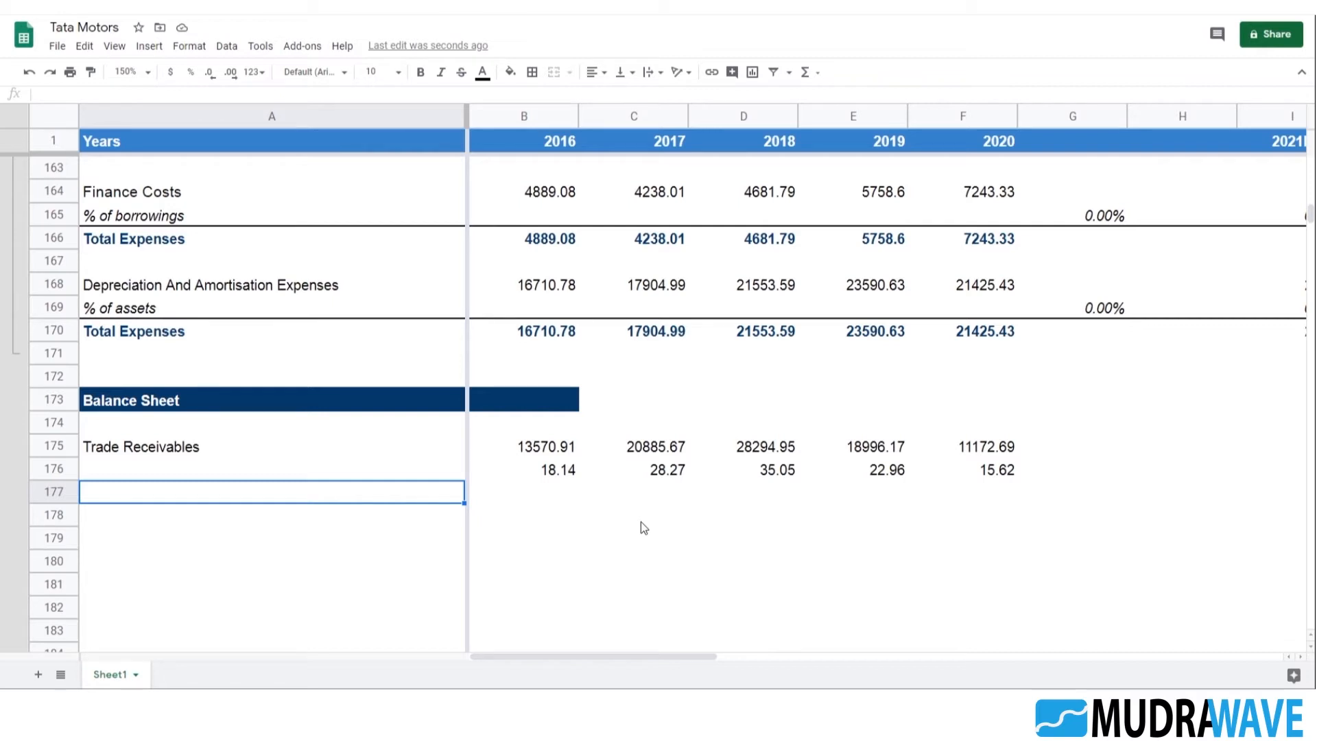
key(Up)
text(Days)
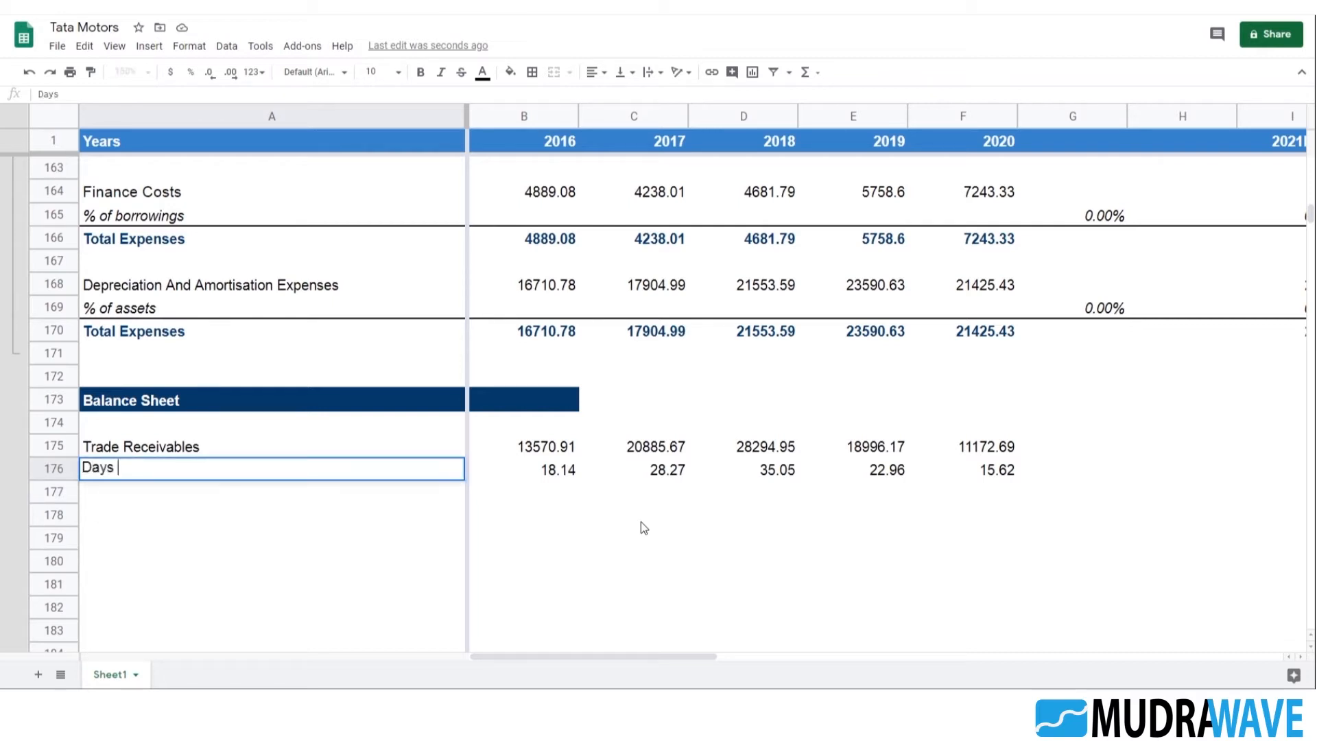
key(Return)
Italicize the entire Days row 176, including its label and yearly values
key(Up)
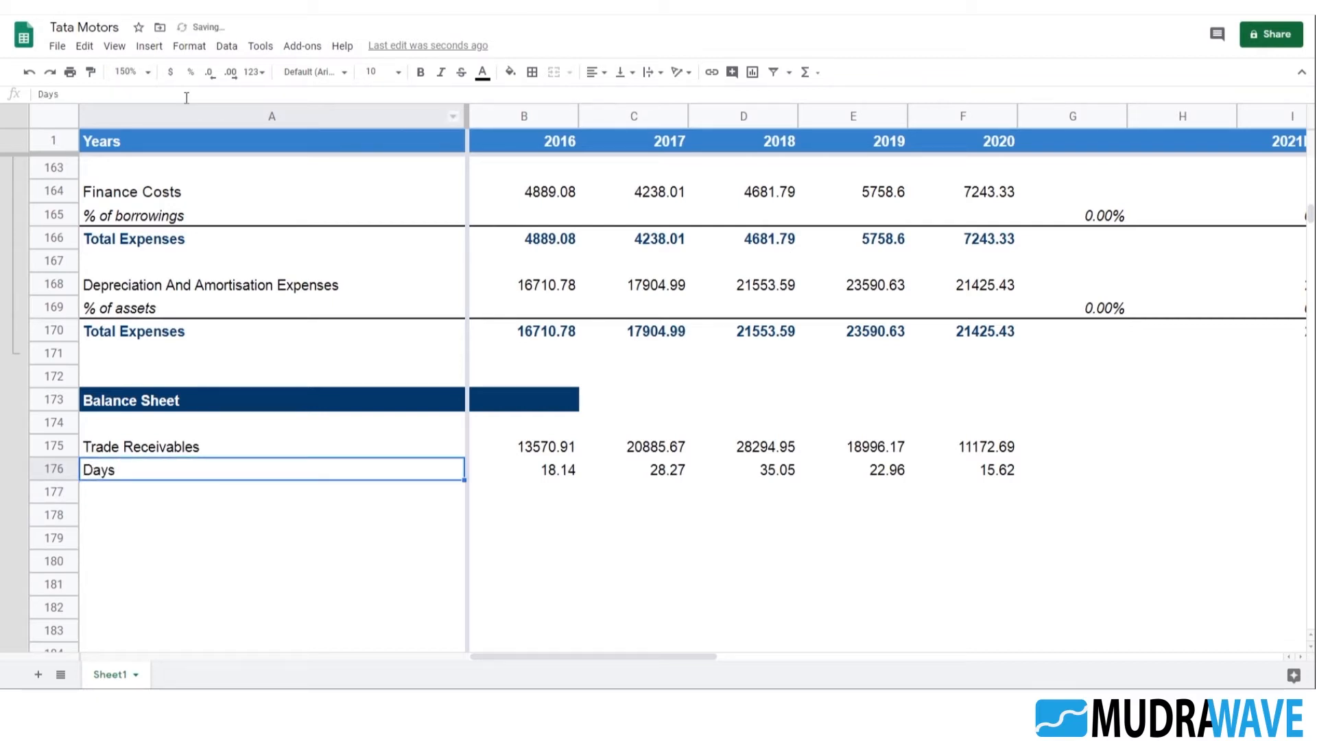
click(441, 72)
click(58, 472)
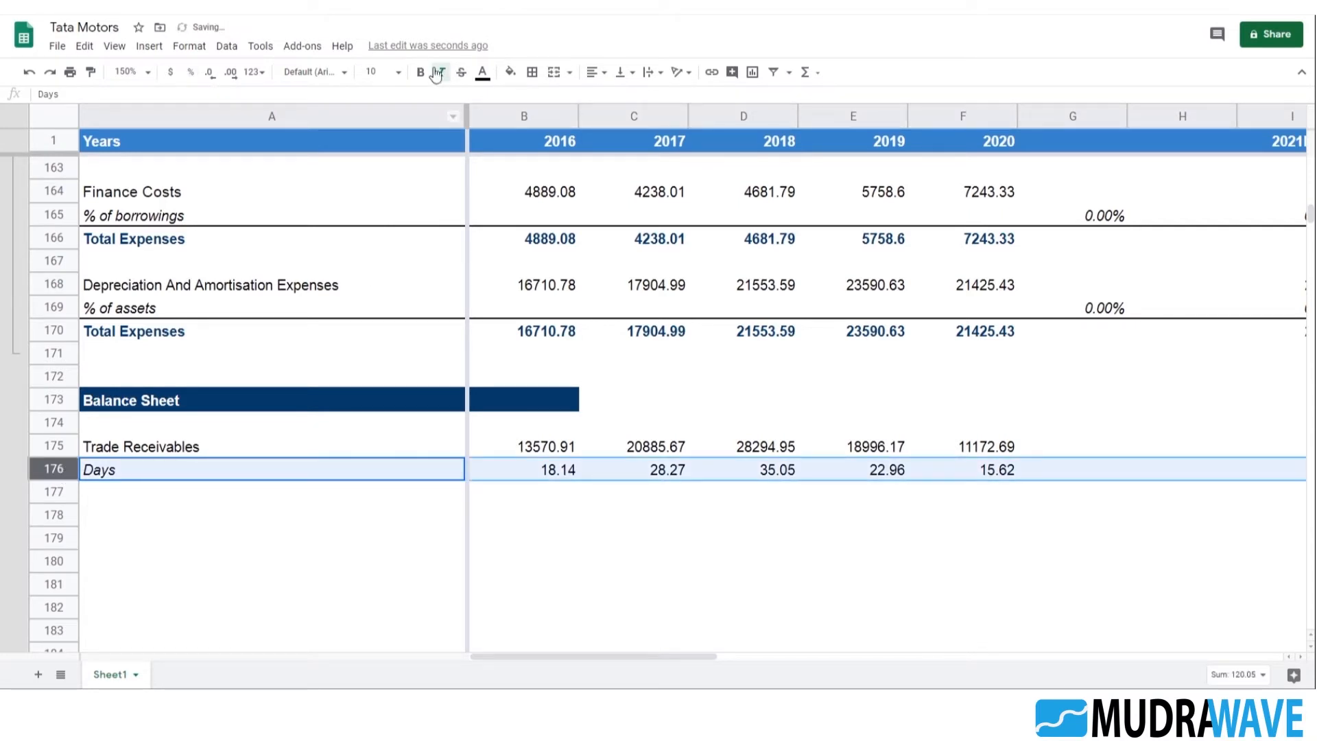
click(441, 72)
click(441, 72)
Enter the label Trade Receivables in A177, directly under the Days row
click(132, 498)
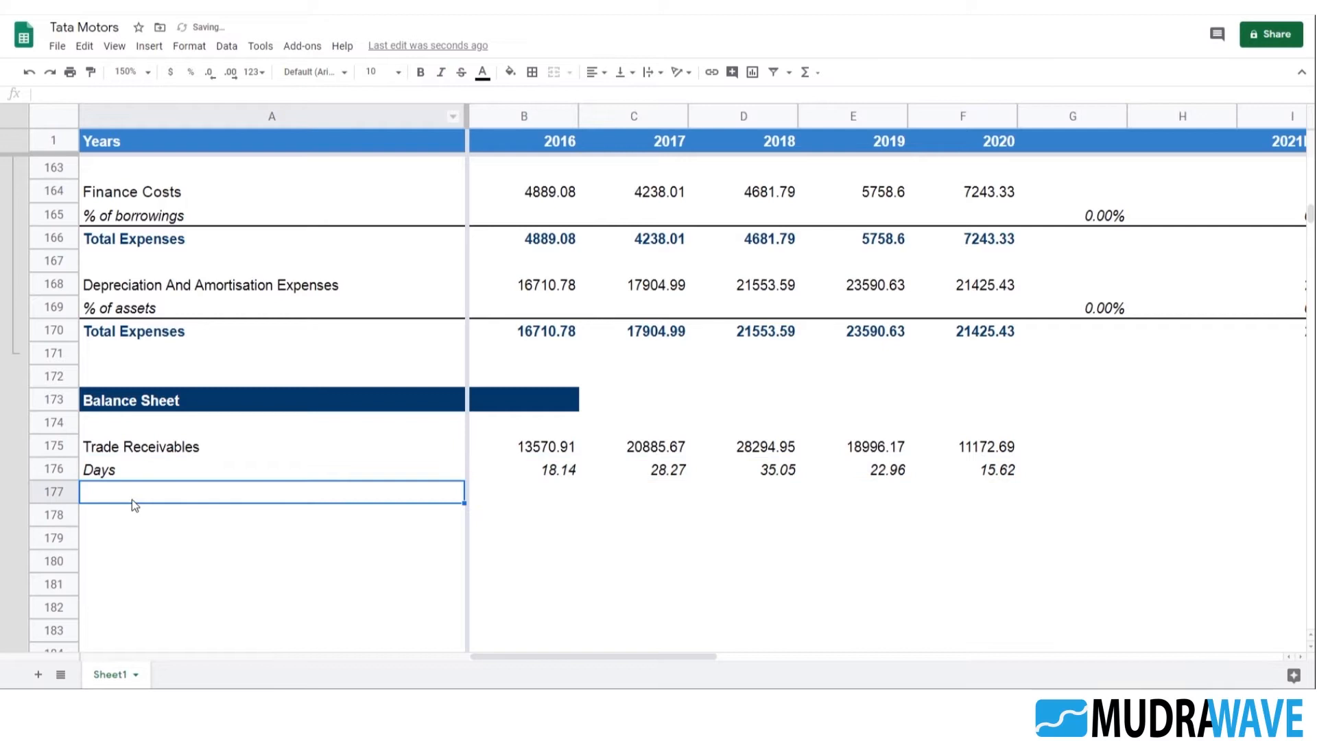
text(Trade Receivables)
key(Return)
Add a top border across row 177 from column A to column M
key(Up)
key(shift+Right)
key(shift+Right)
key(shift+Right)
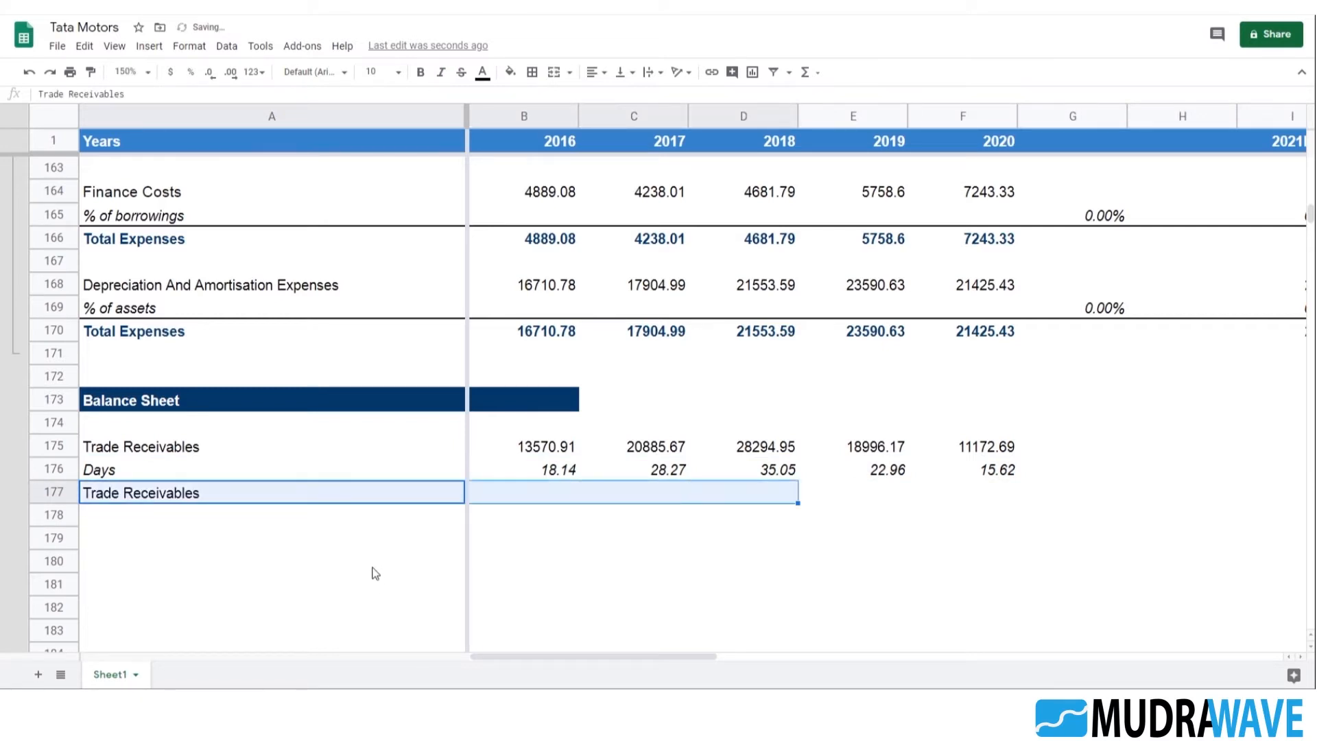
key(shift+Right)
key(shift+Right)
key(shift+Right)
key(shift+Right)
key(shift+Right)
key(shift+Right)
key(shift+Right)
key(shift+Right)
key(shift+Right)
key(shift+Right)
key(shift+Left)
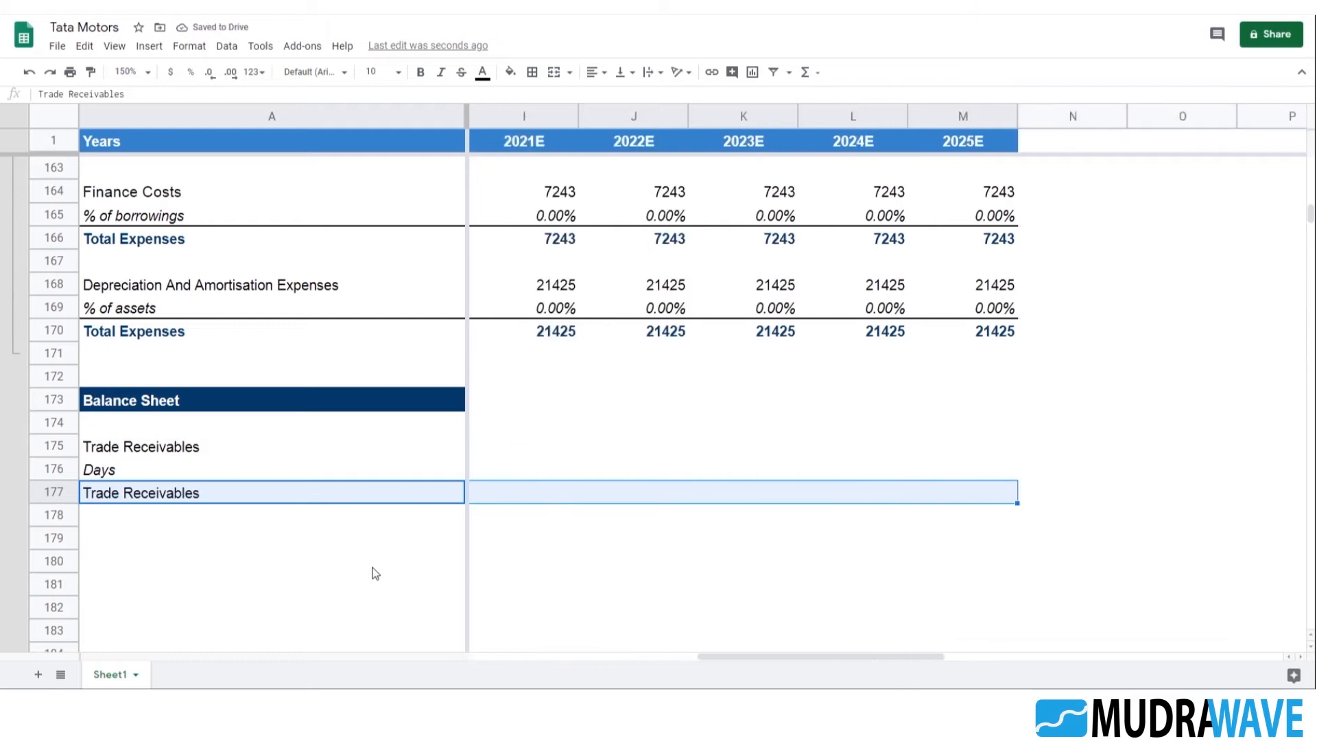
click(532, 72)
click(557, 122)
click(1006, 511)
Copy the SUMPRODUCT weighted-average formula from the Income Statement assumptions into G176 for the receivable days
click(574, 450)
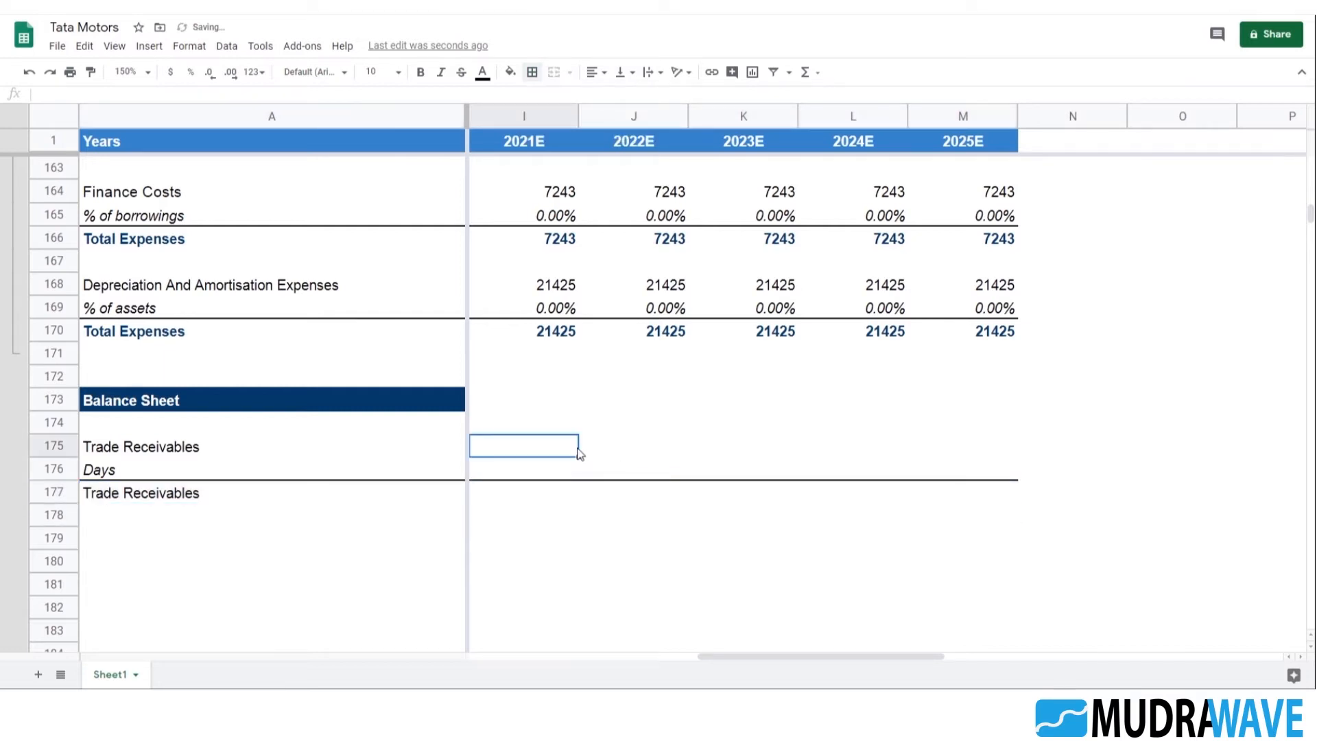
key(Left)
key(Left)
key(Left)
key(Right)
key(Down)
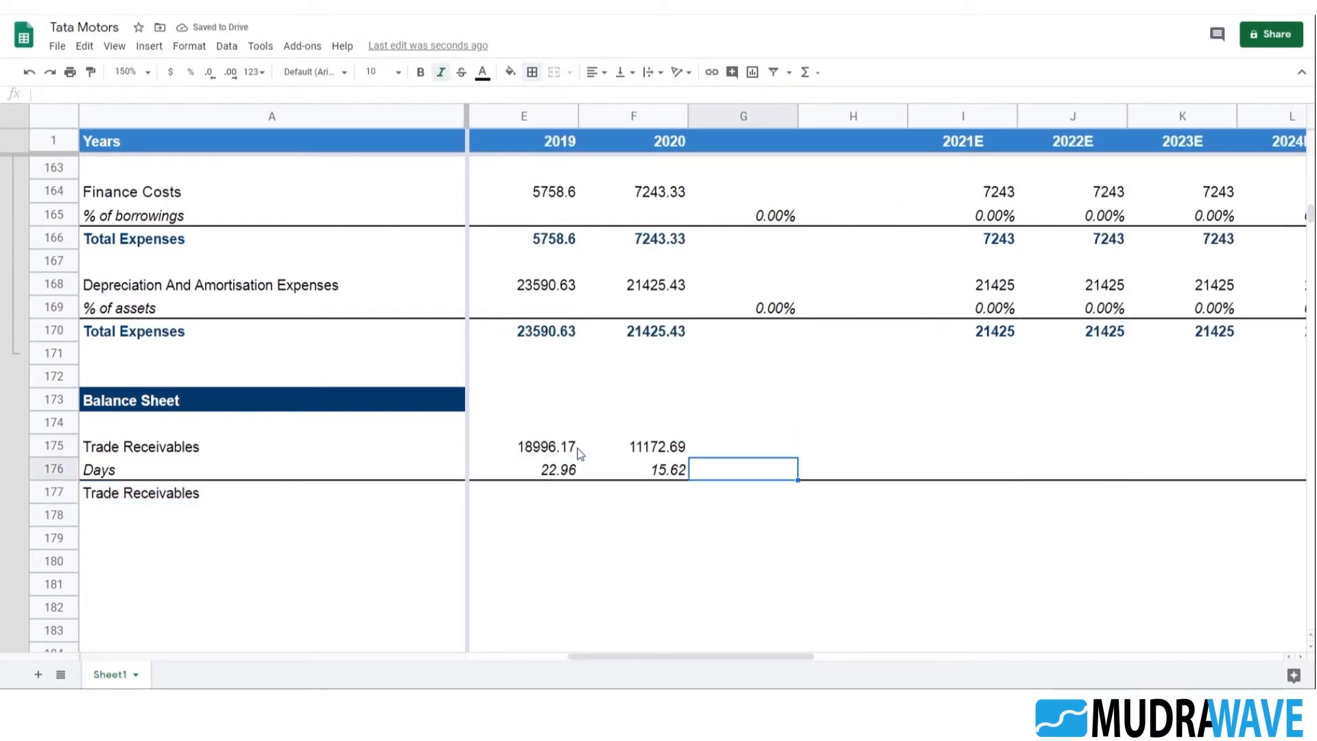
scroll(946, 353, up, 5)
click(785, 306)
key(ctrl+c)
scroll(848, 361, down, 4)
click(755, 607)
key(ctrl+v)
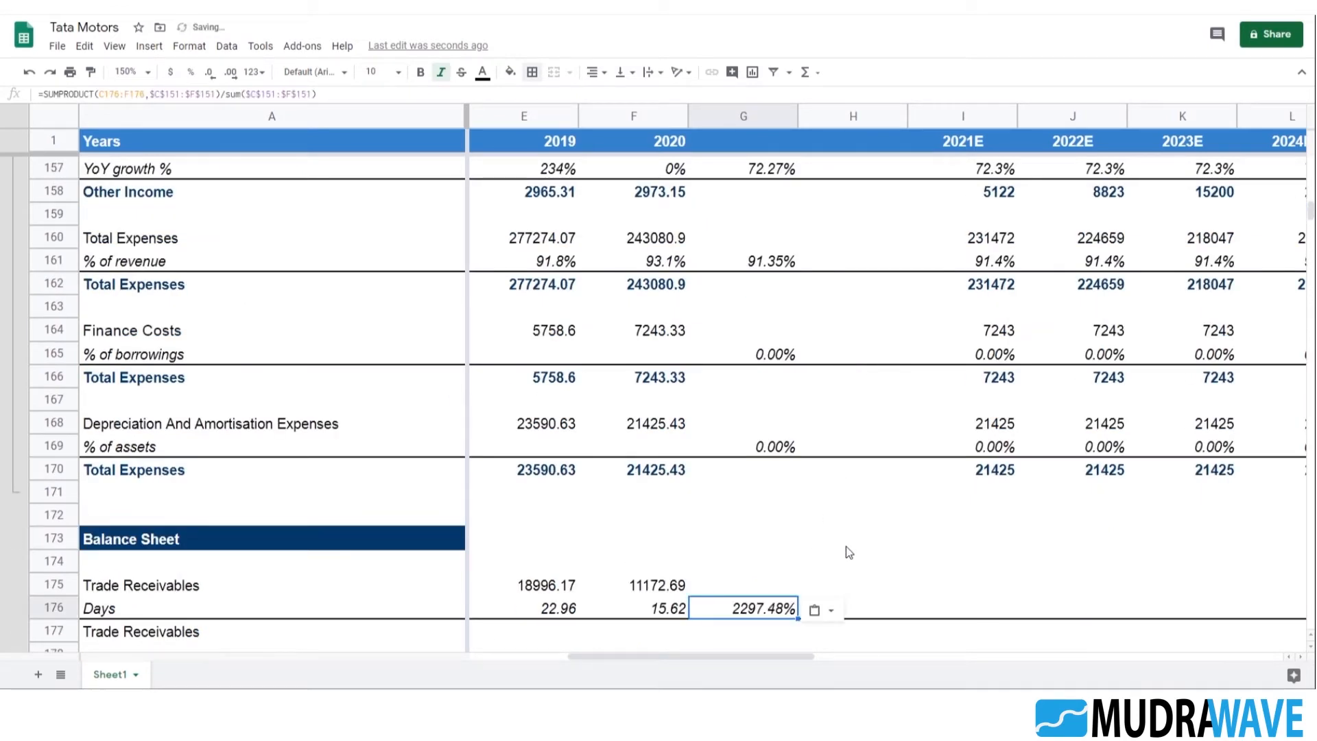
Change the format of the weighted-average days in G176 from percentage to a plain number
scroll(846, 546, down, 2)
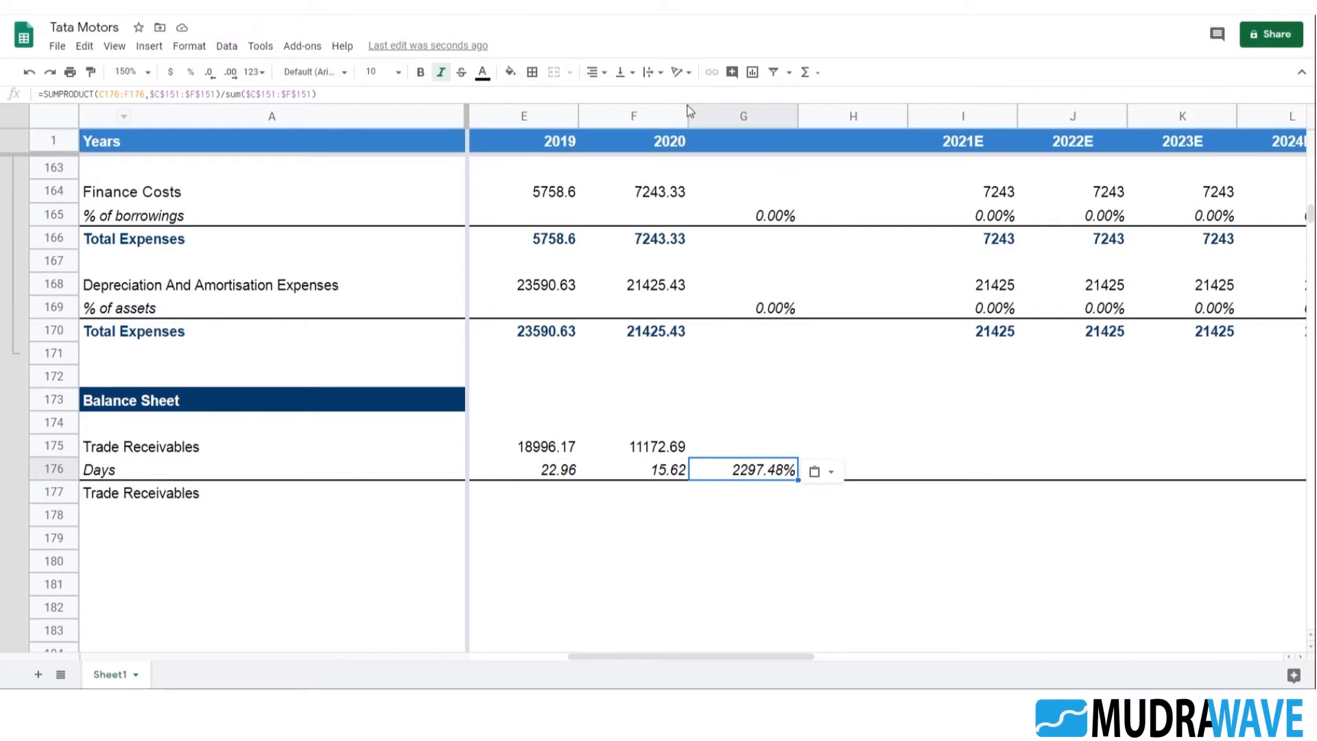
click(193, 73)
click(189, 46)
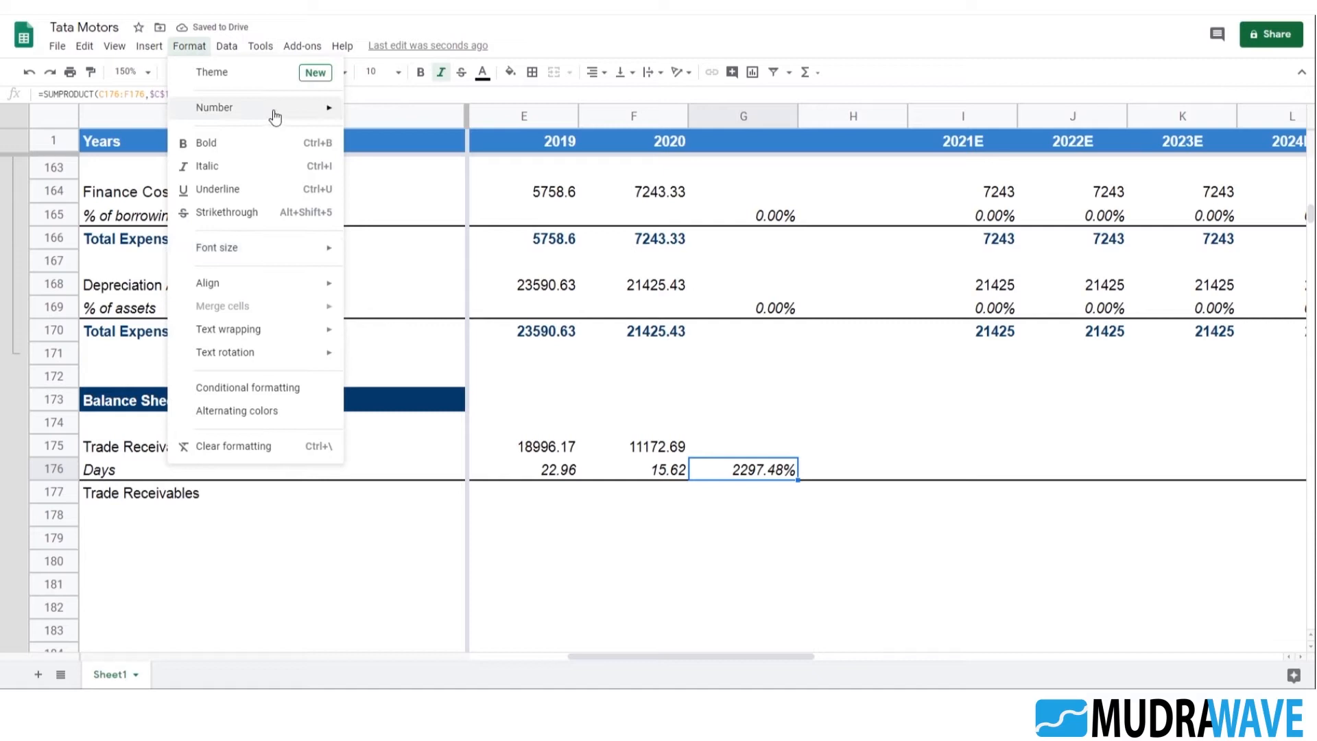
mouse_move(274, 116)
click(432, 172)
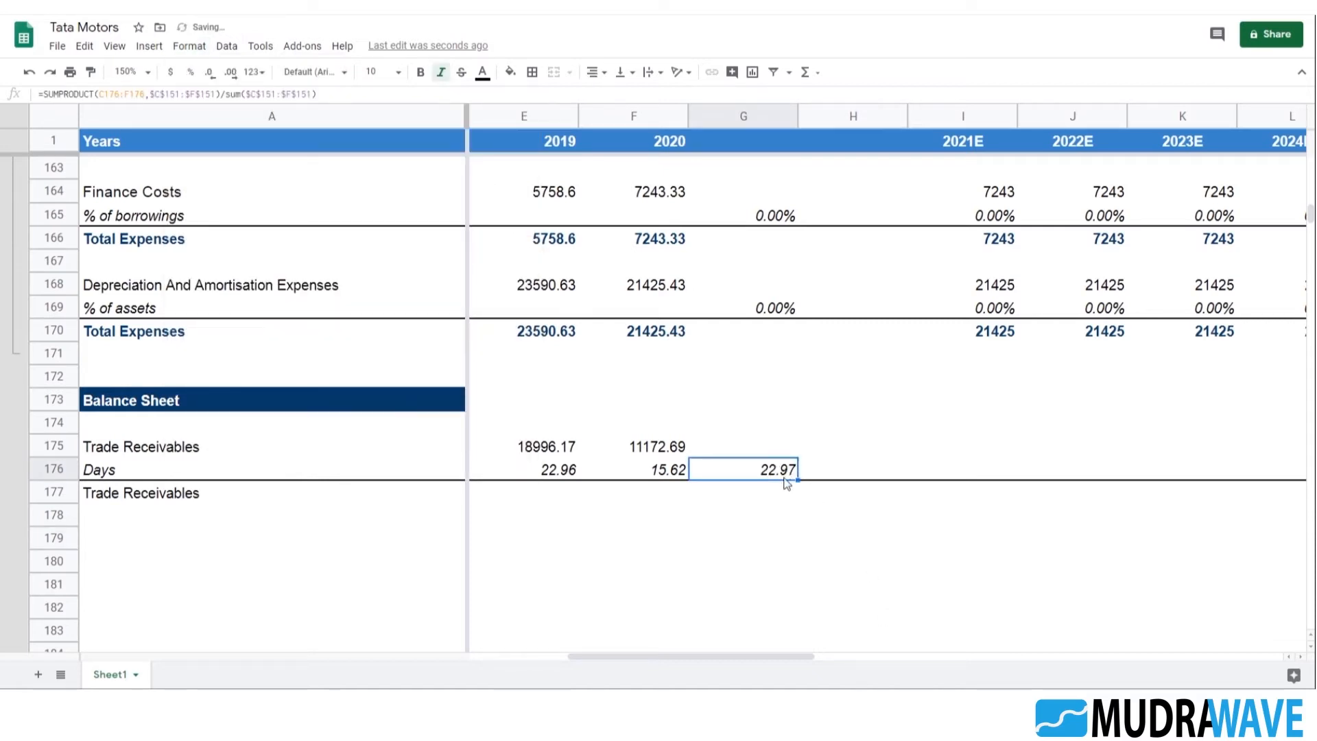
Compare the yearly receivable days for 2018 to 2020 with the weighted average in G176
key(Left)
key(Left)
key(Left)
key(Left)
key(Left)
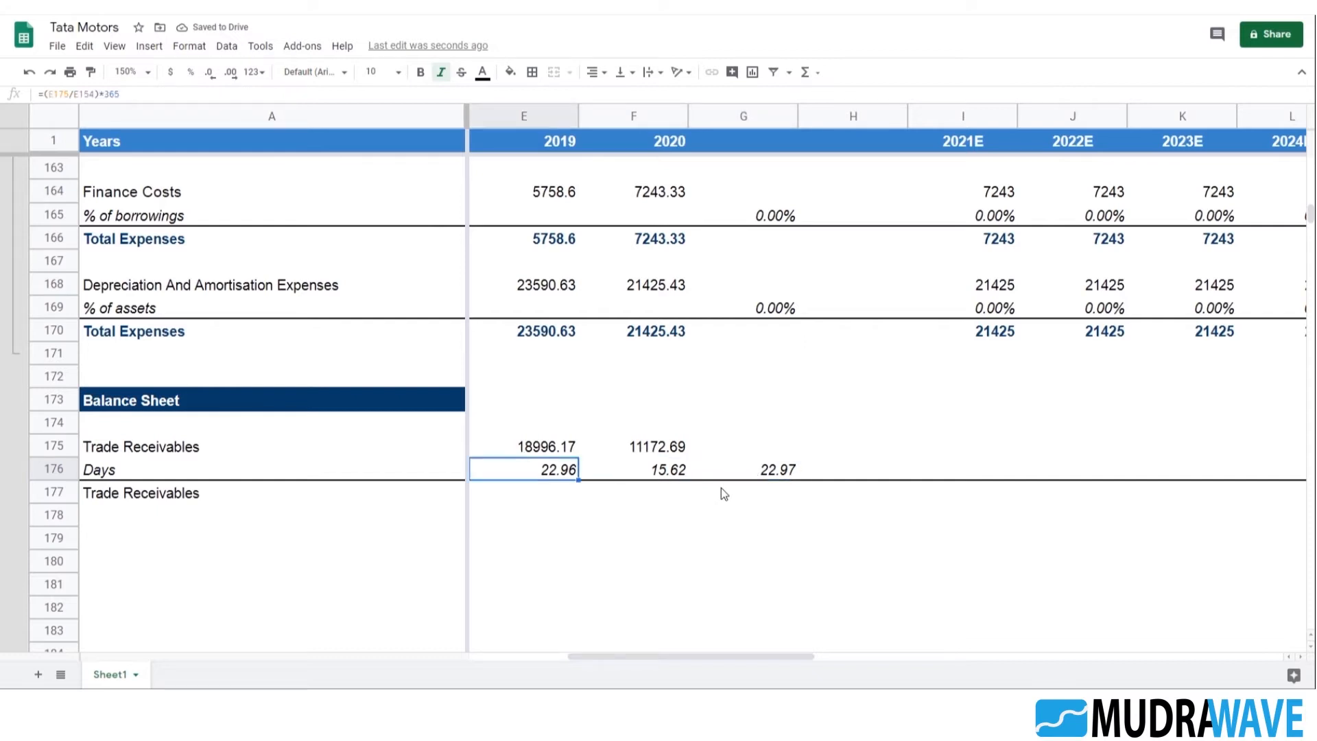
key(Right)
key(Right)
key(Right)
key(Right)
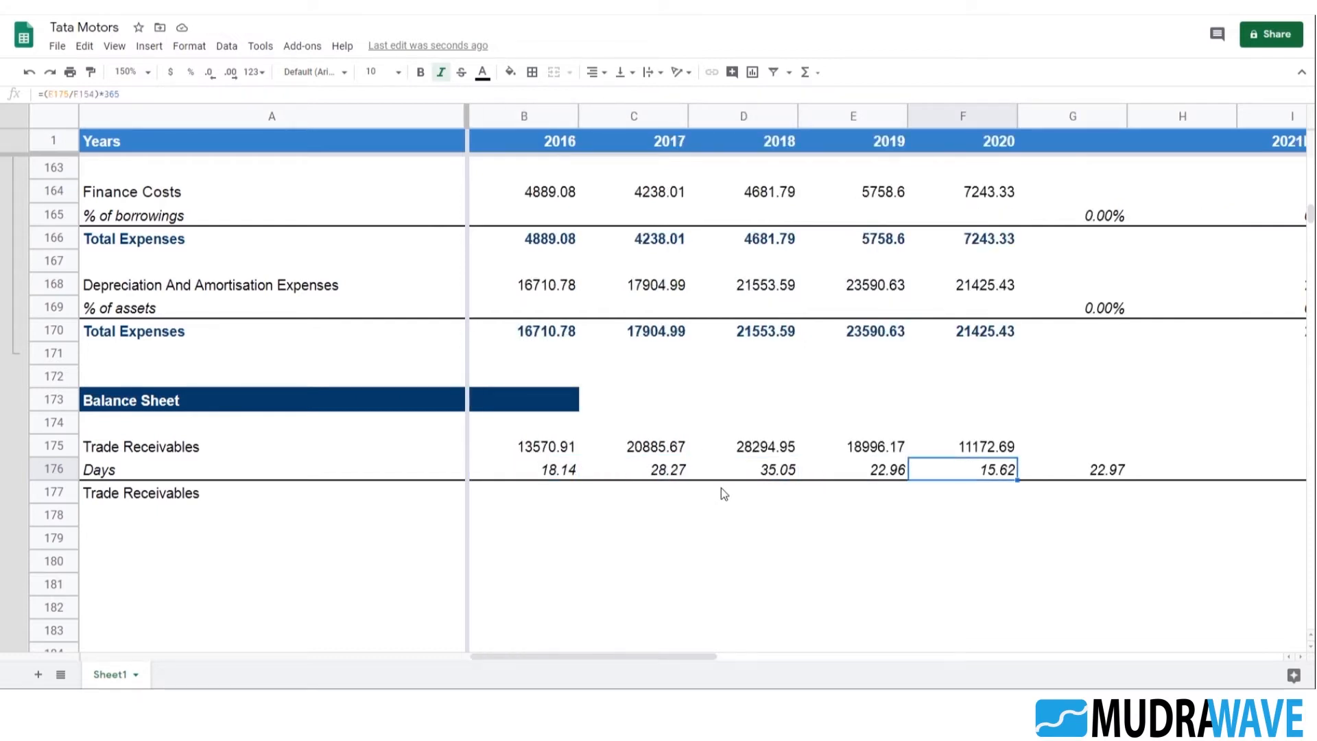
key(Left)
key(Left)
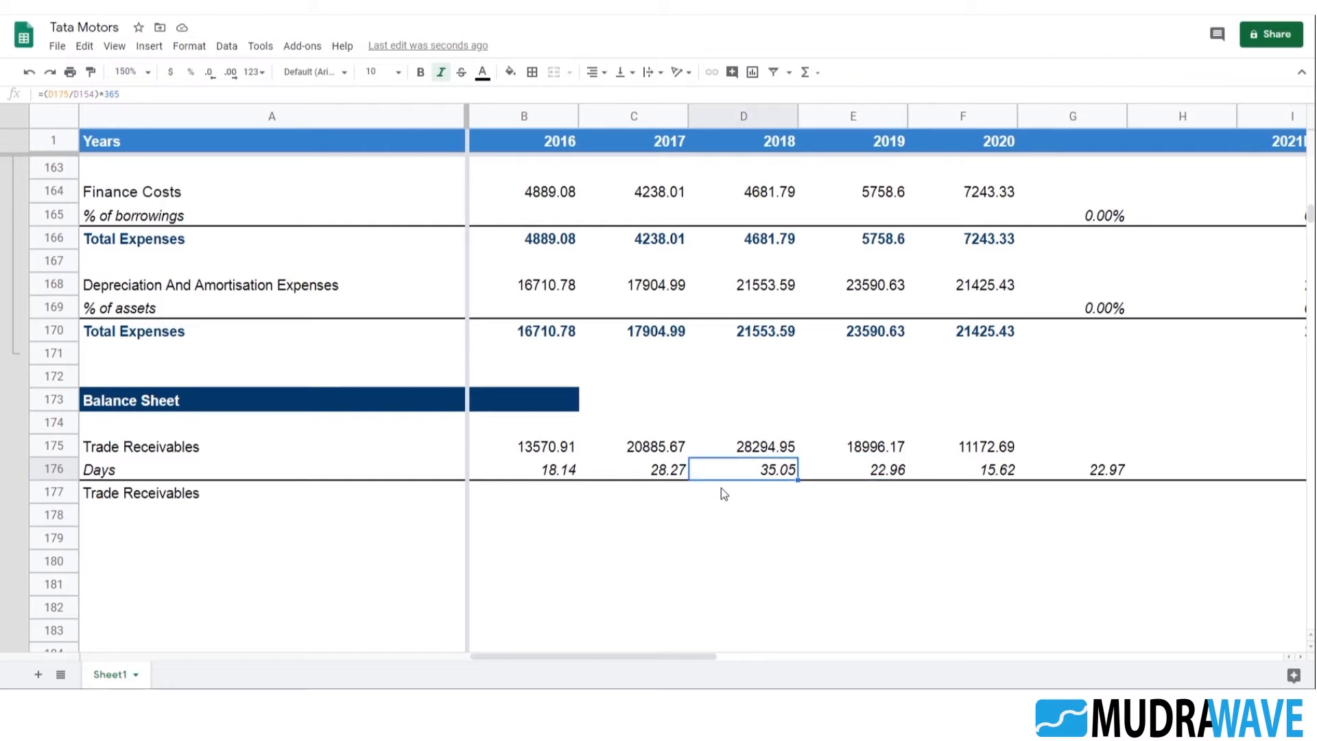
key(Right)
key(Right)
key(Right)
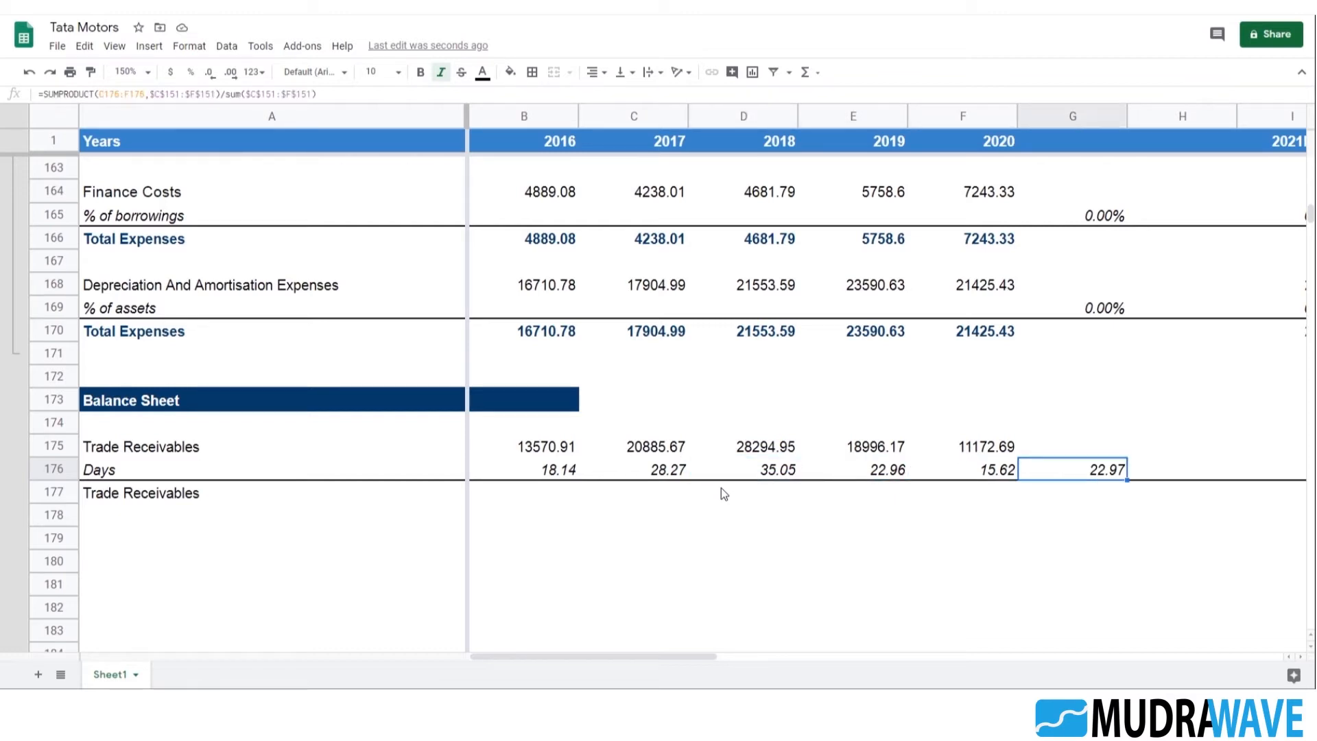
View the simple average of the days in B176:F176 and compare it with the weighted average in G176
key(Left)
key(shift+Left)
key(shift+Left)
key(shift+Left)
key(shift+Left)
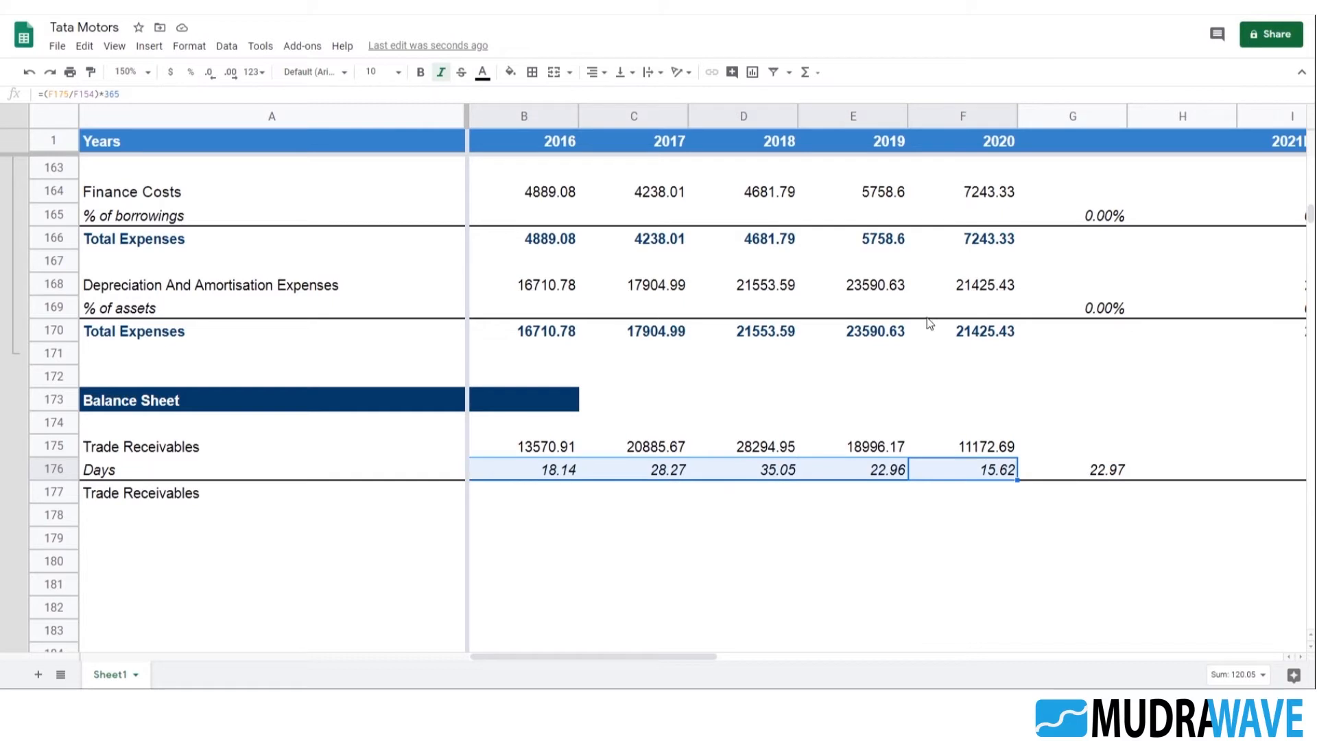
click(1243, 674)
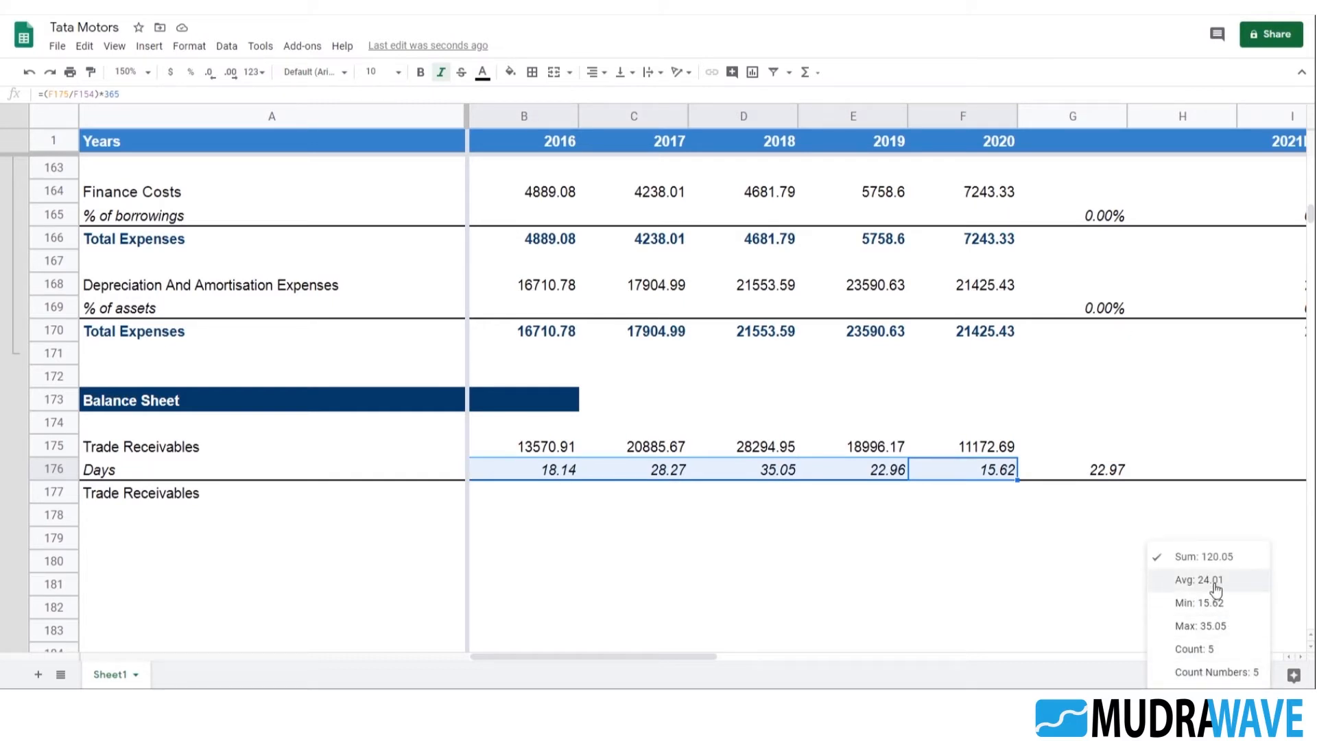
click(1078, 539)
click(1011, 477)
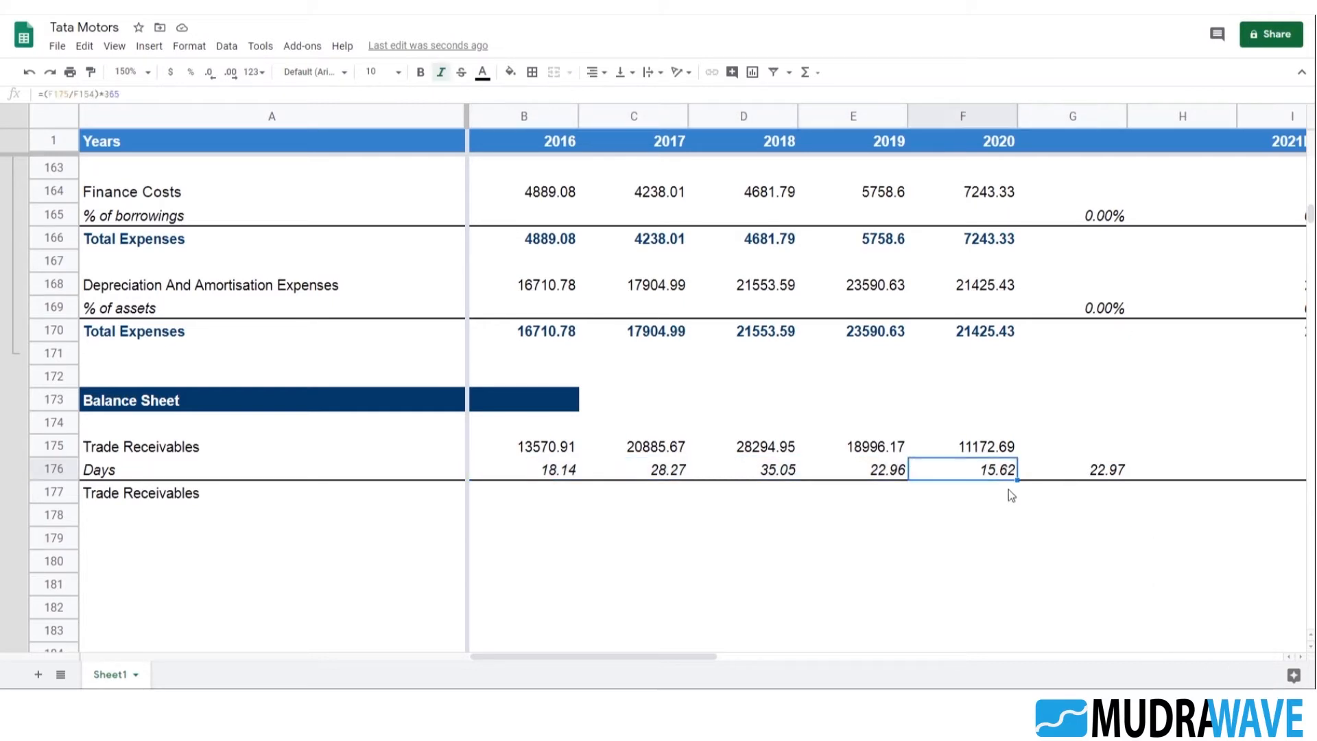
click(1080, 472)
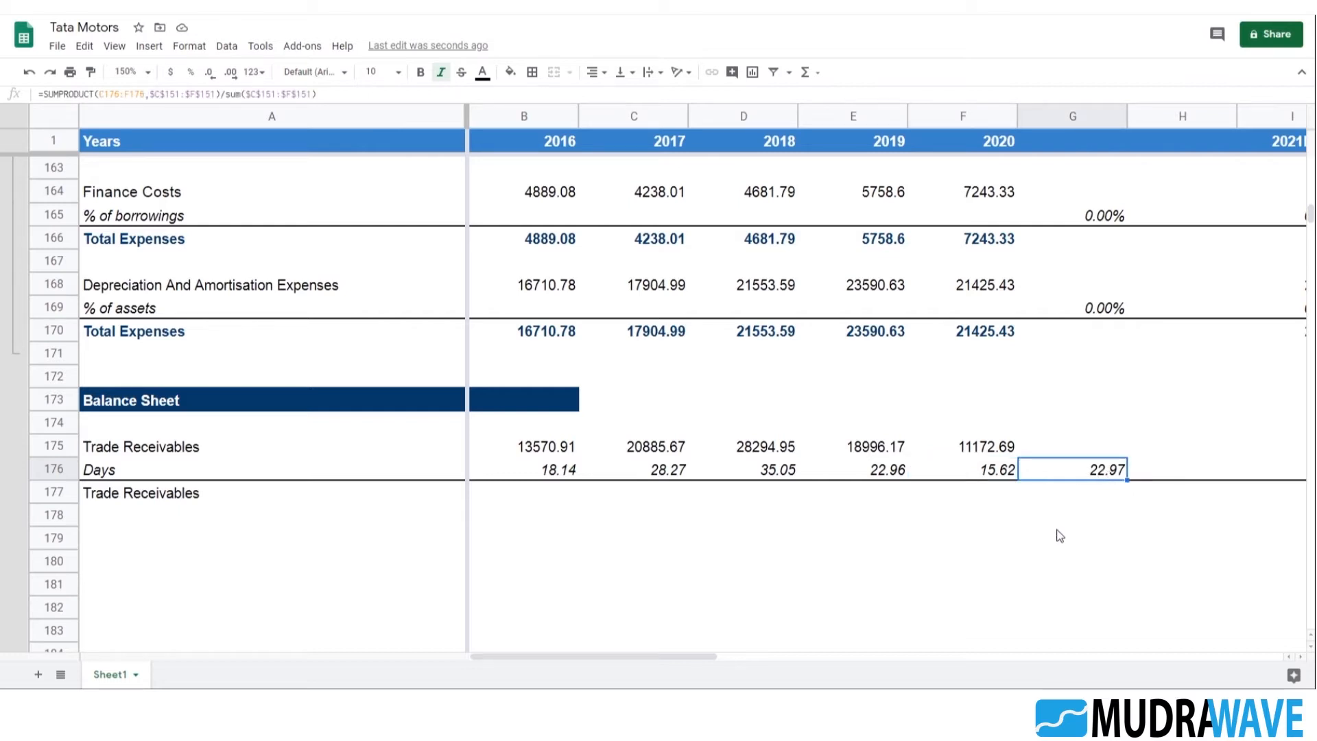
Enter =B175 in B177 and fill it across to F177 for the 2016 to 2020 Trade Receivables
click(574, 491)
text(=B175)
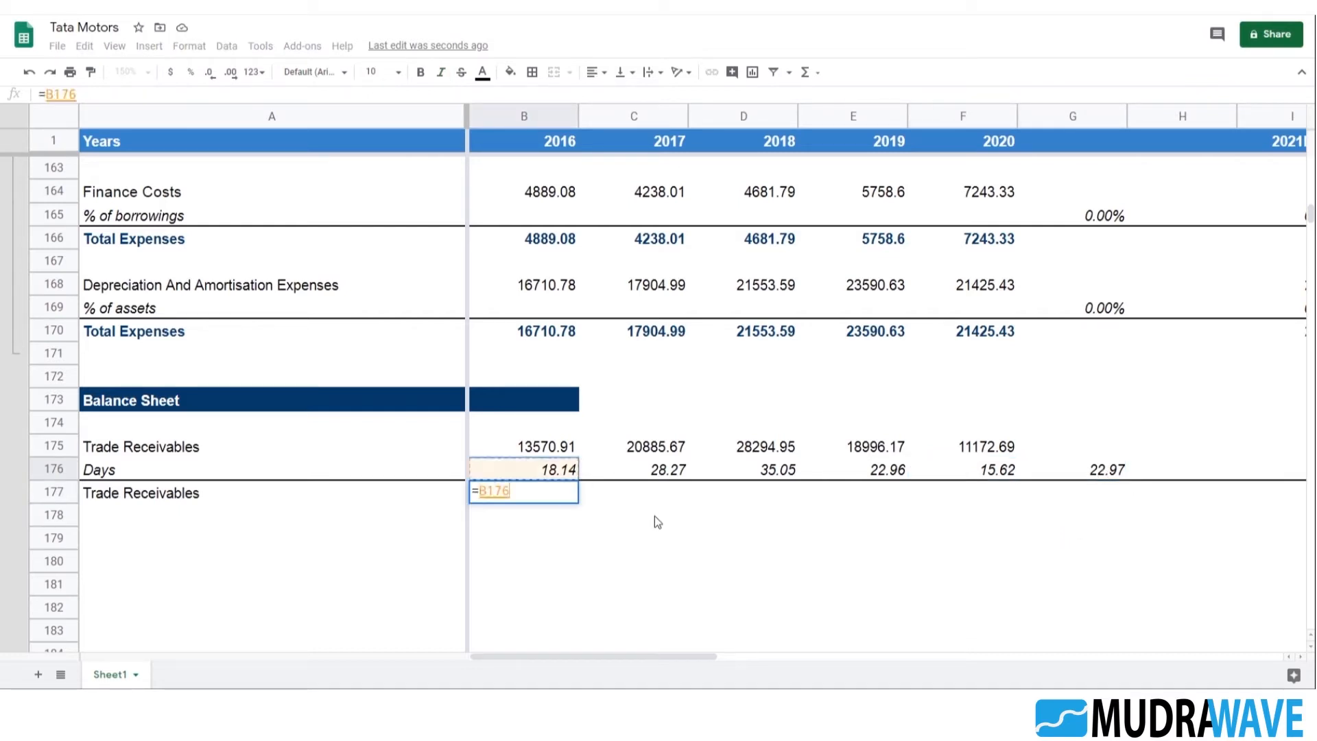
key(Return)
key(Up)
key(shift+Right)
key(shift+Right)
key(shift+Right)
key(shift+Right)
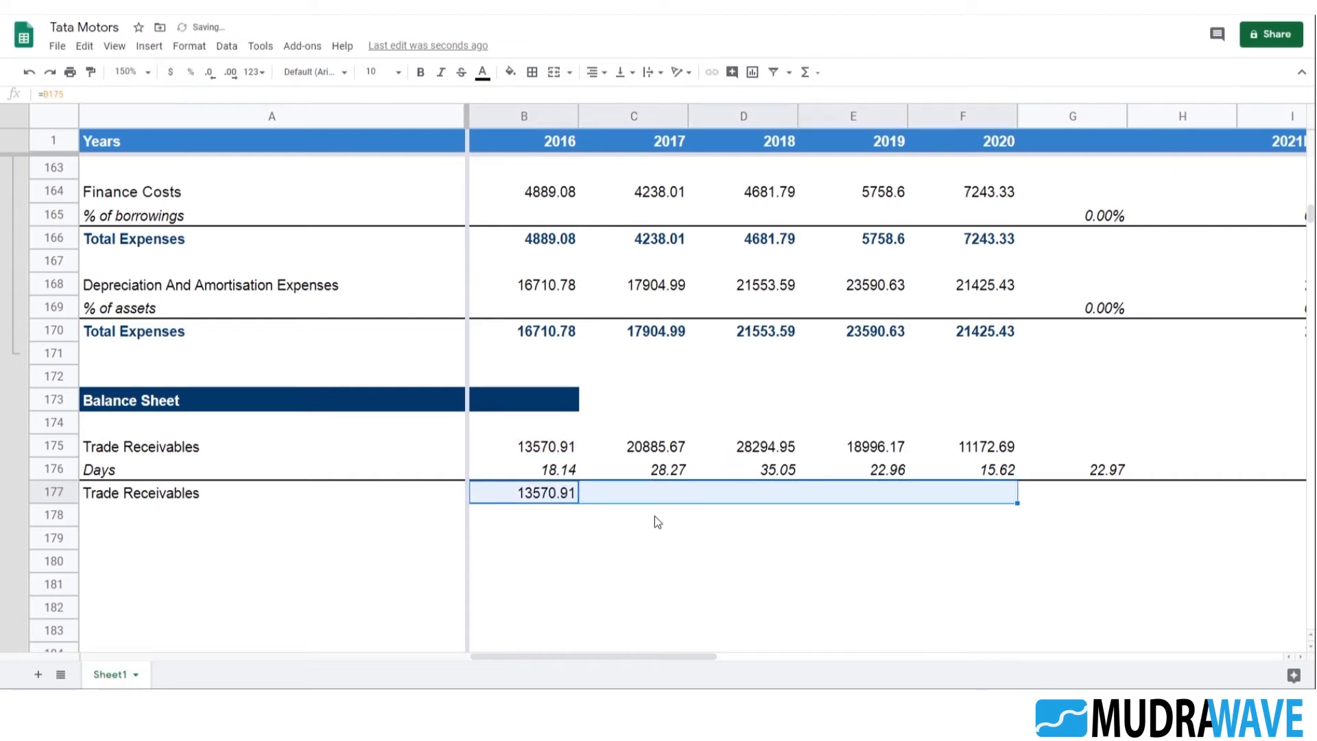
key(ctrl+r)
Begin the 2021E Trade Receivables formula in I175 with an absolute reference to that year's Total Revenues, =$I$154
key(Right)
key(Right)
key(Right)
key(Right)
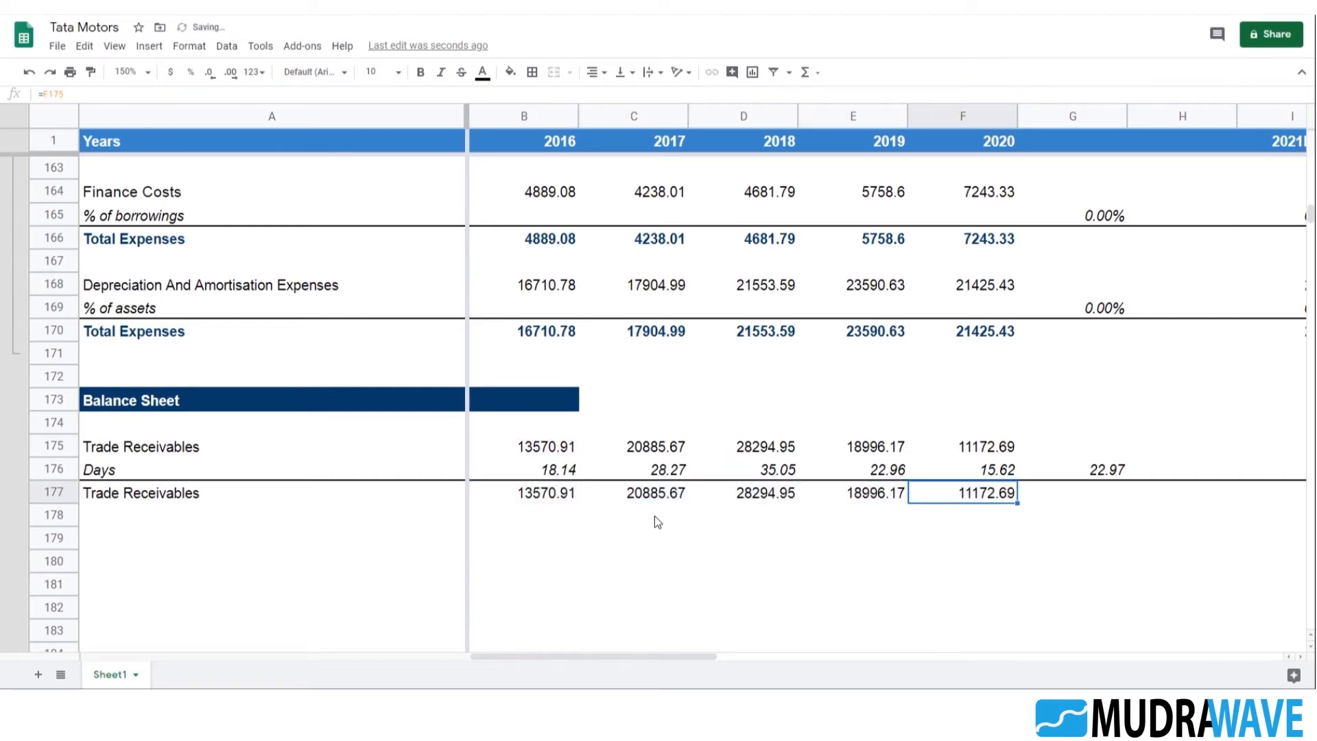
key(Right)
key(Right)
key(Right)
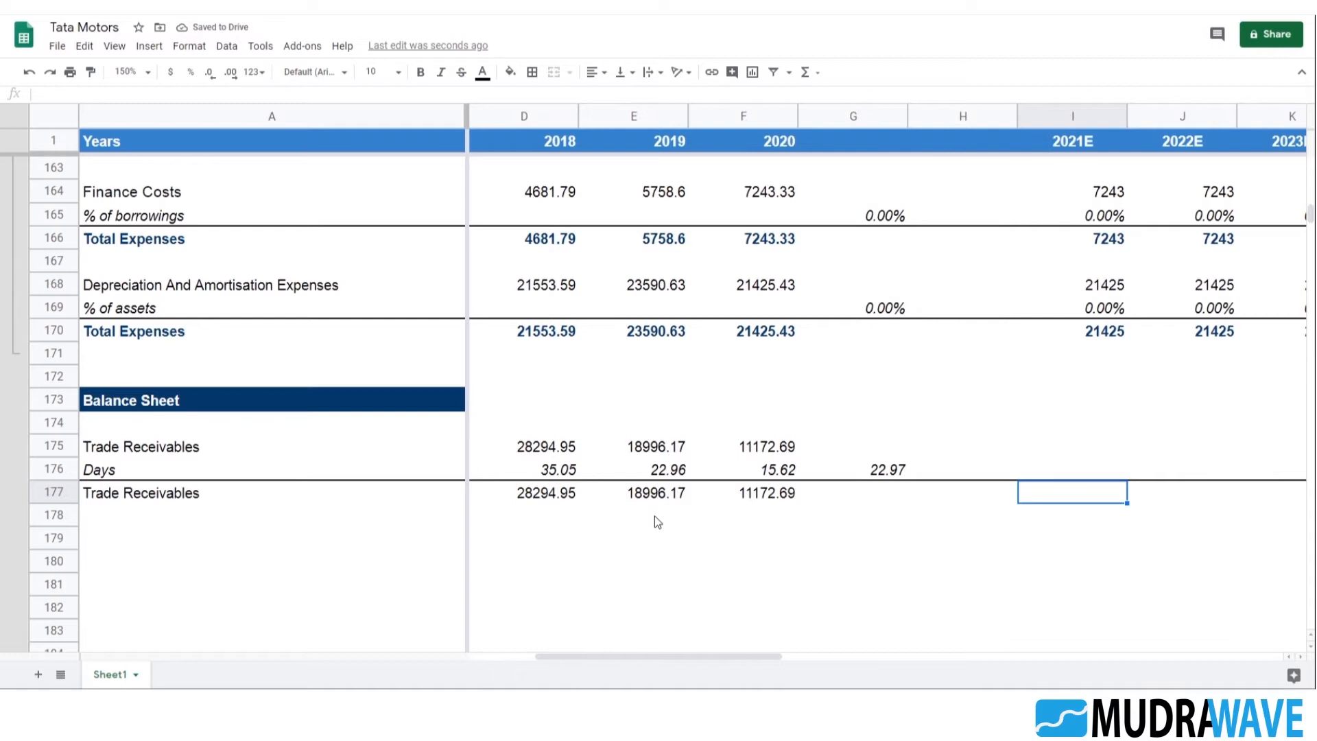
key(Up)
key(Up)
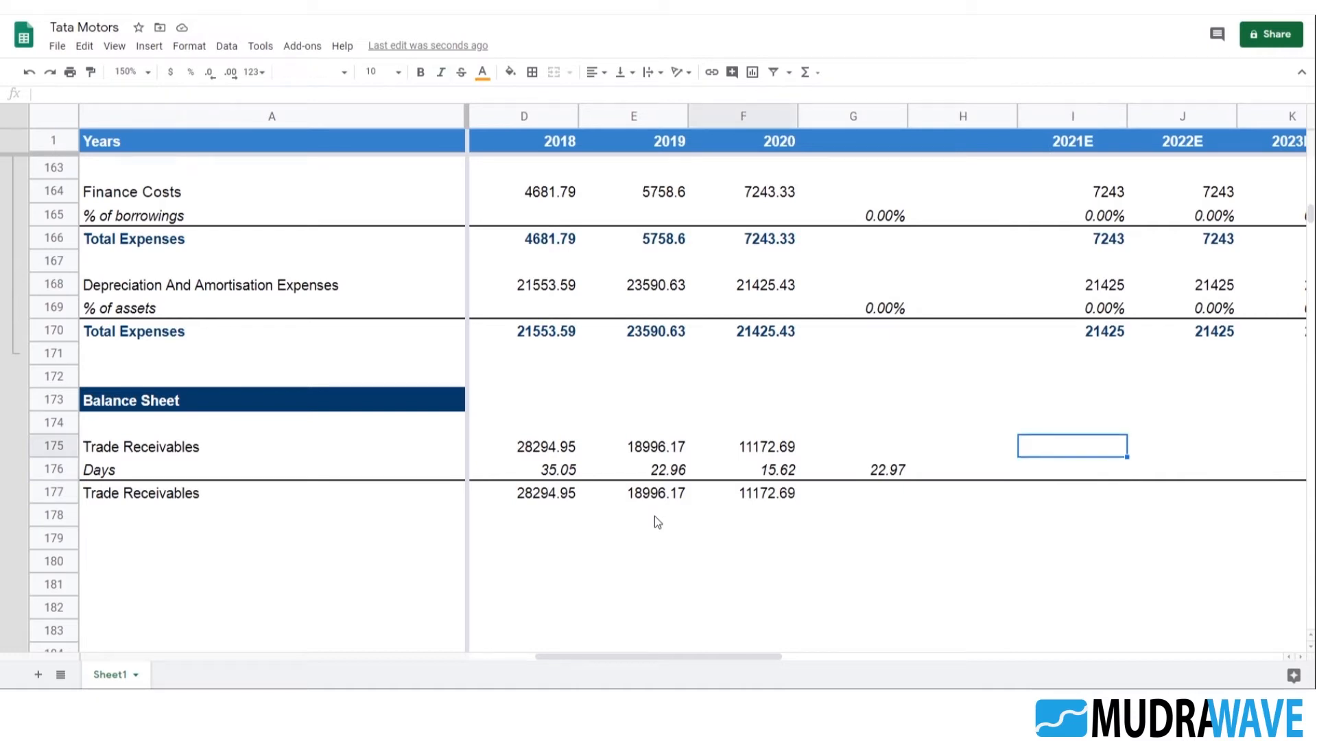
text(=)
scroll(1065, 482, up, 5)
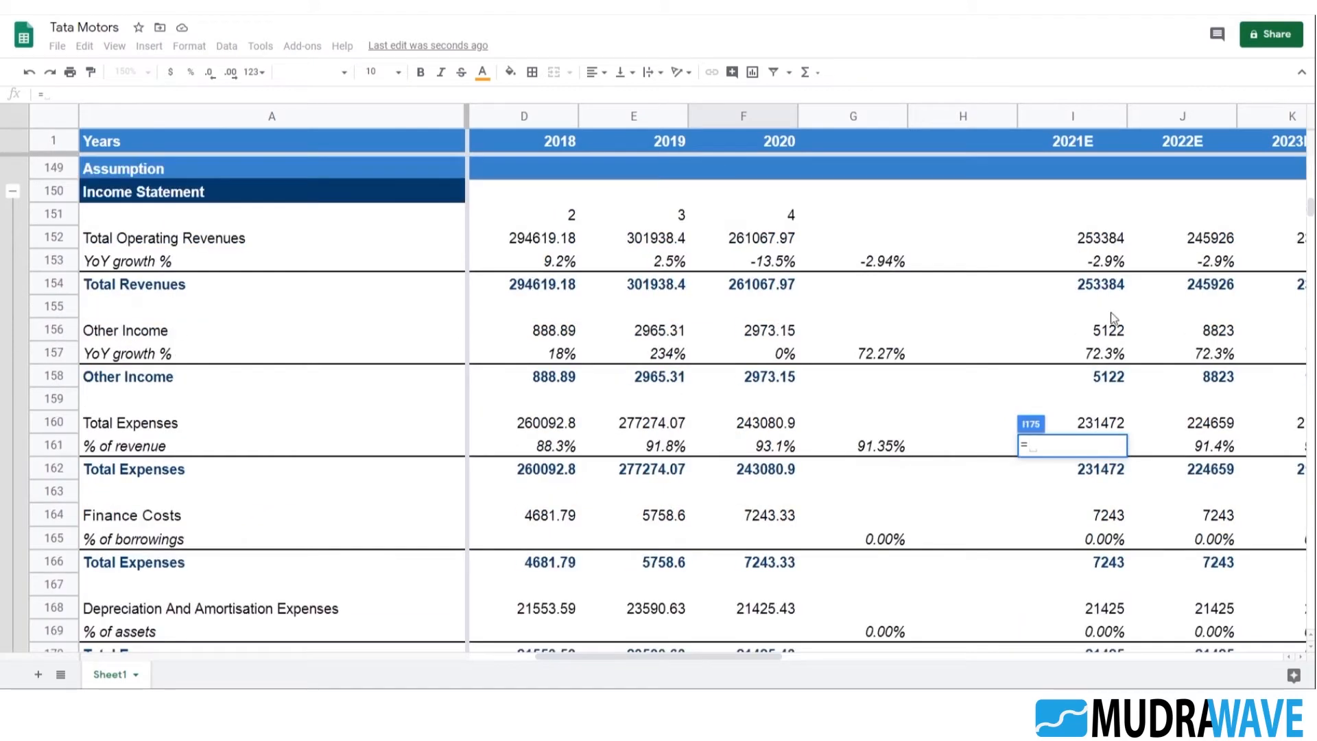
click(1105, 285)
click(52, 91)
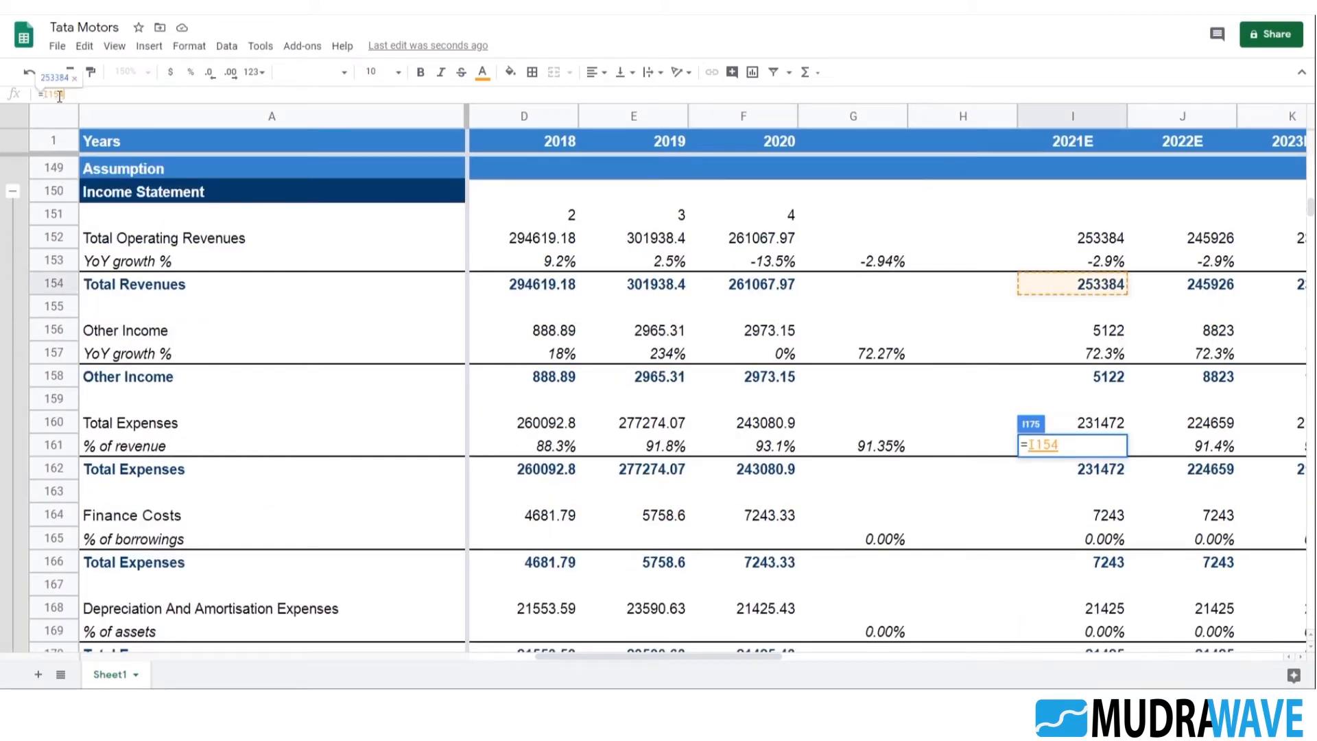
key(F4)
click(1076, 445)
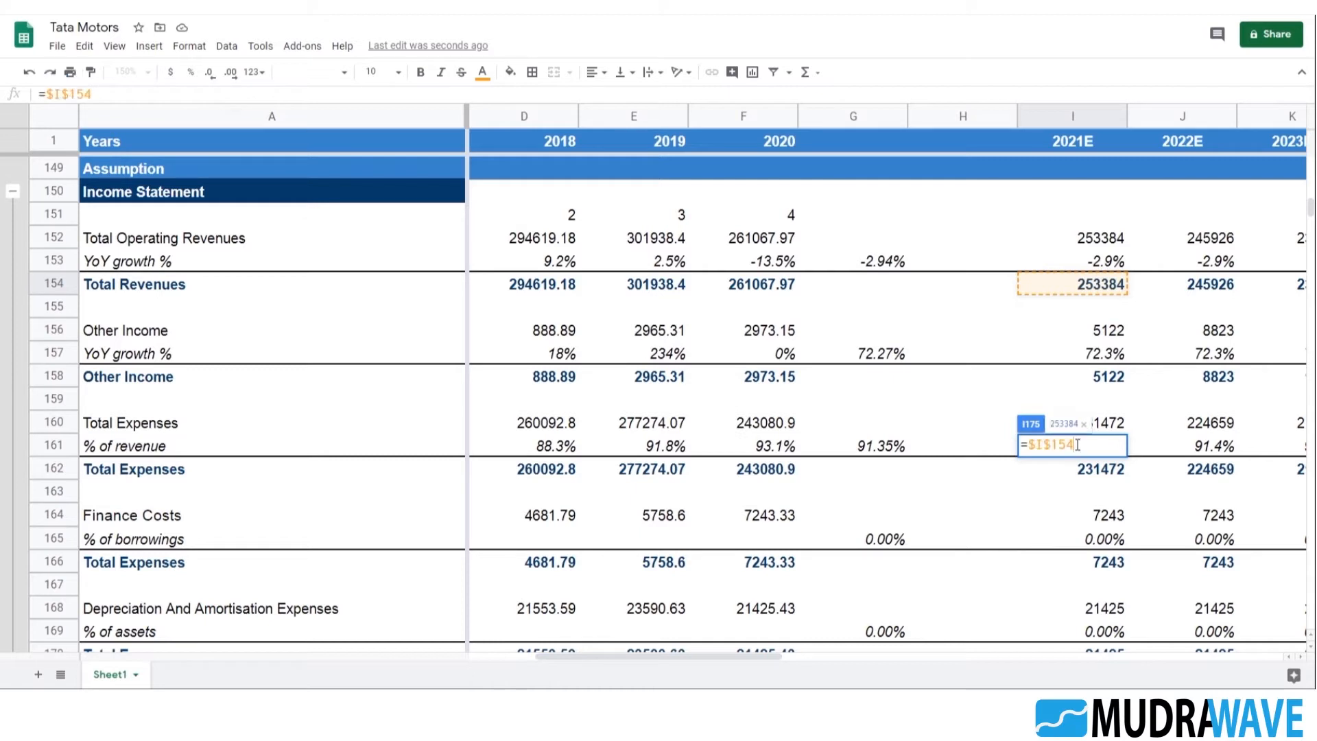
Complete the I175 formula by multiplying by the weighted-average days and dividing by 365, giving =($I$154*G176)/365
text(*)
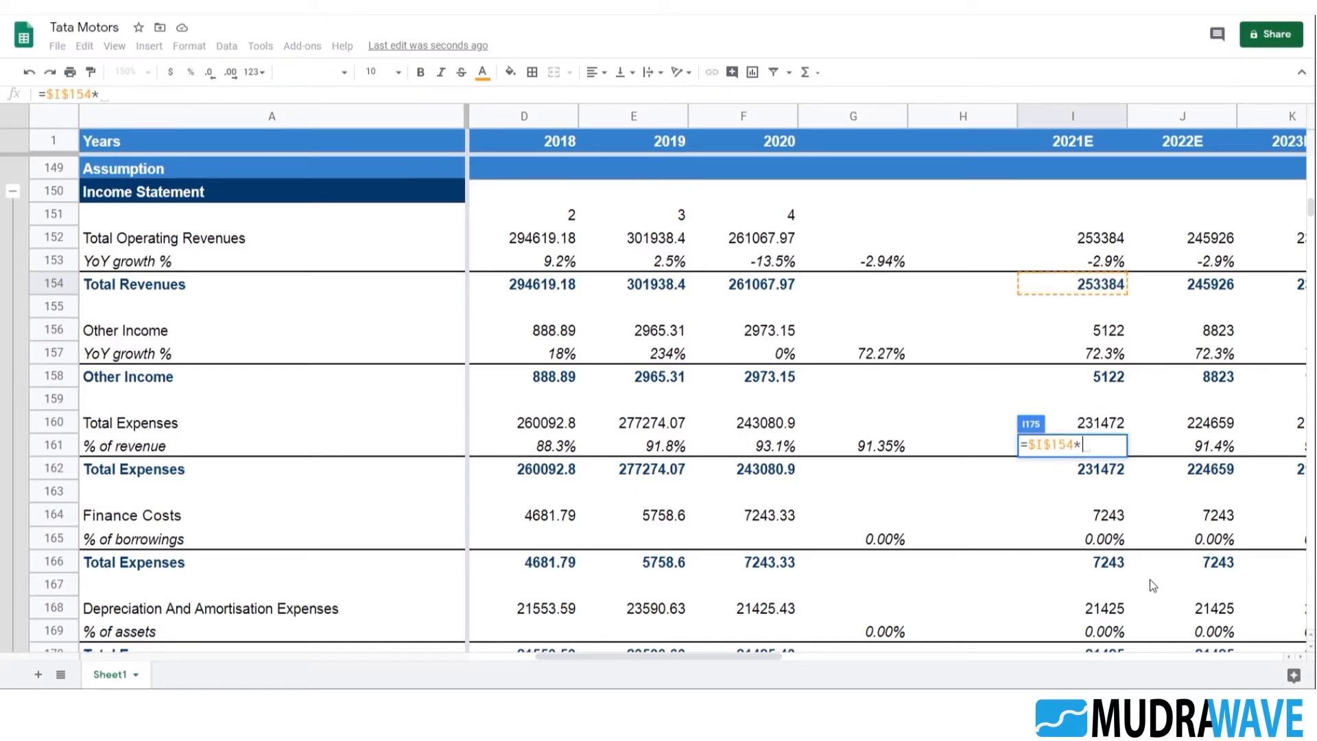
scroll(1150, 580, down, 5)
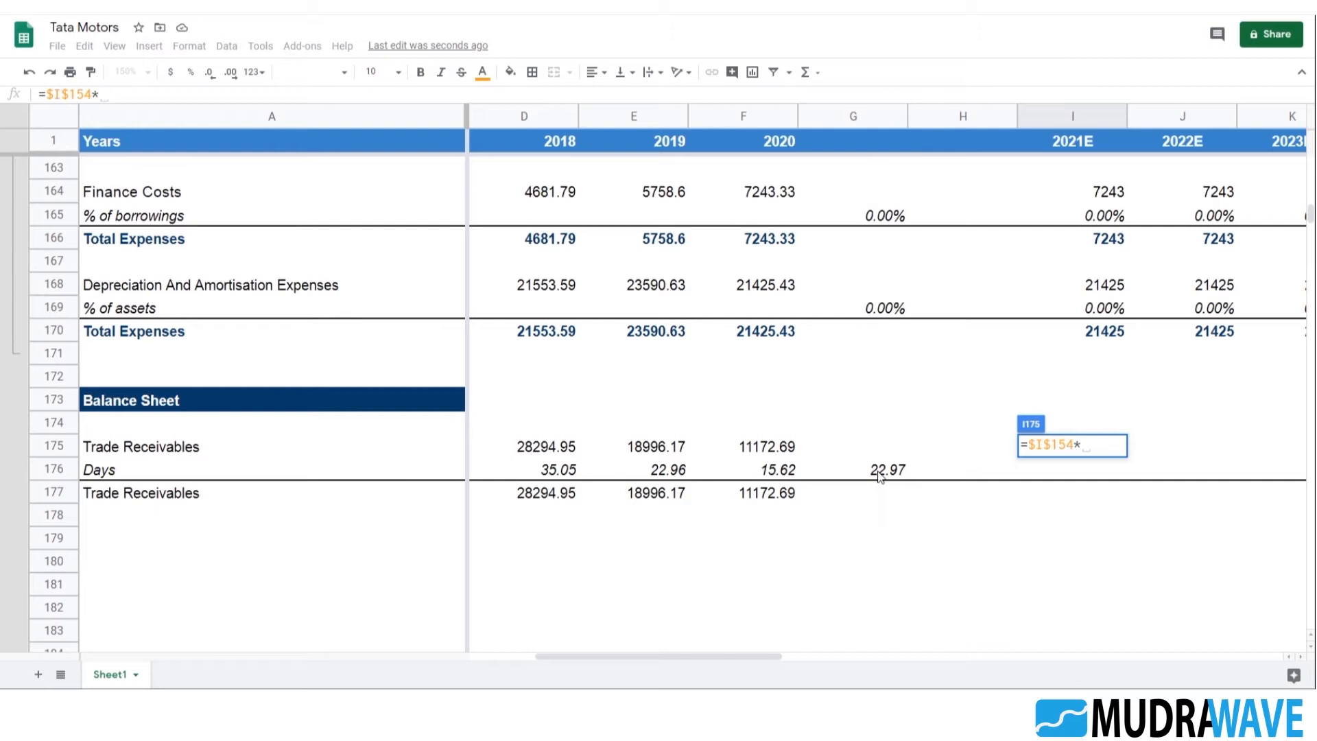
click(881, 474)
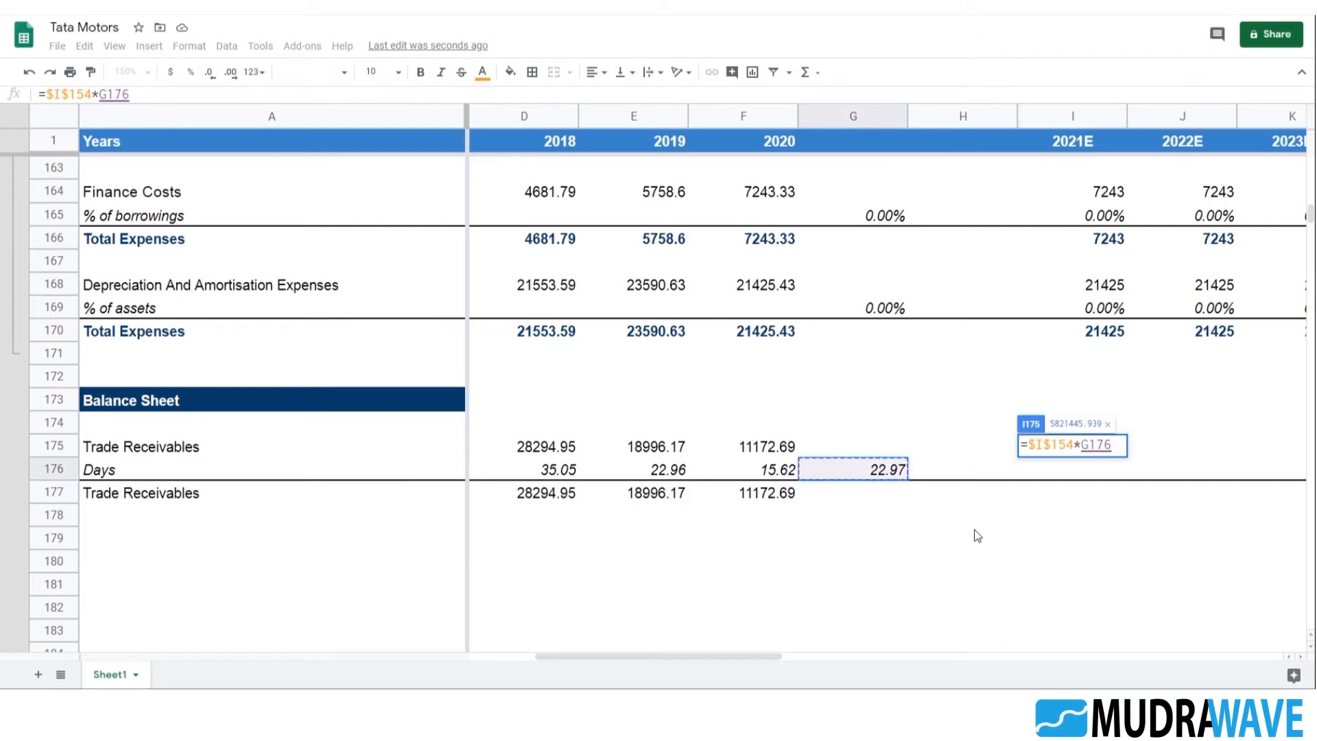
text())
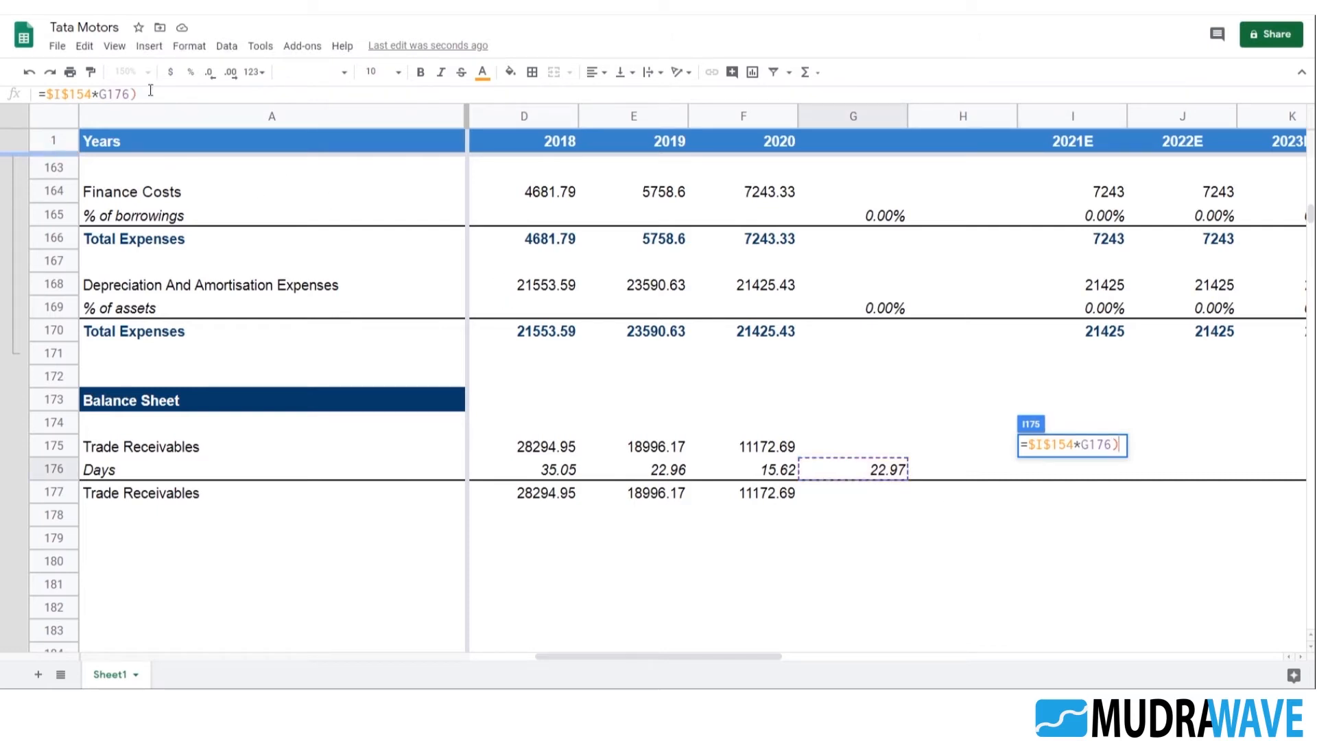
click(52, 92)
text(()
click(147, 99)
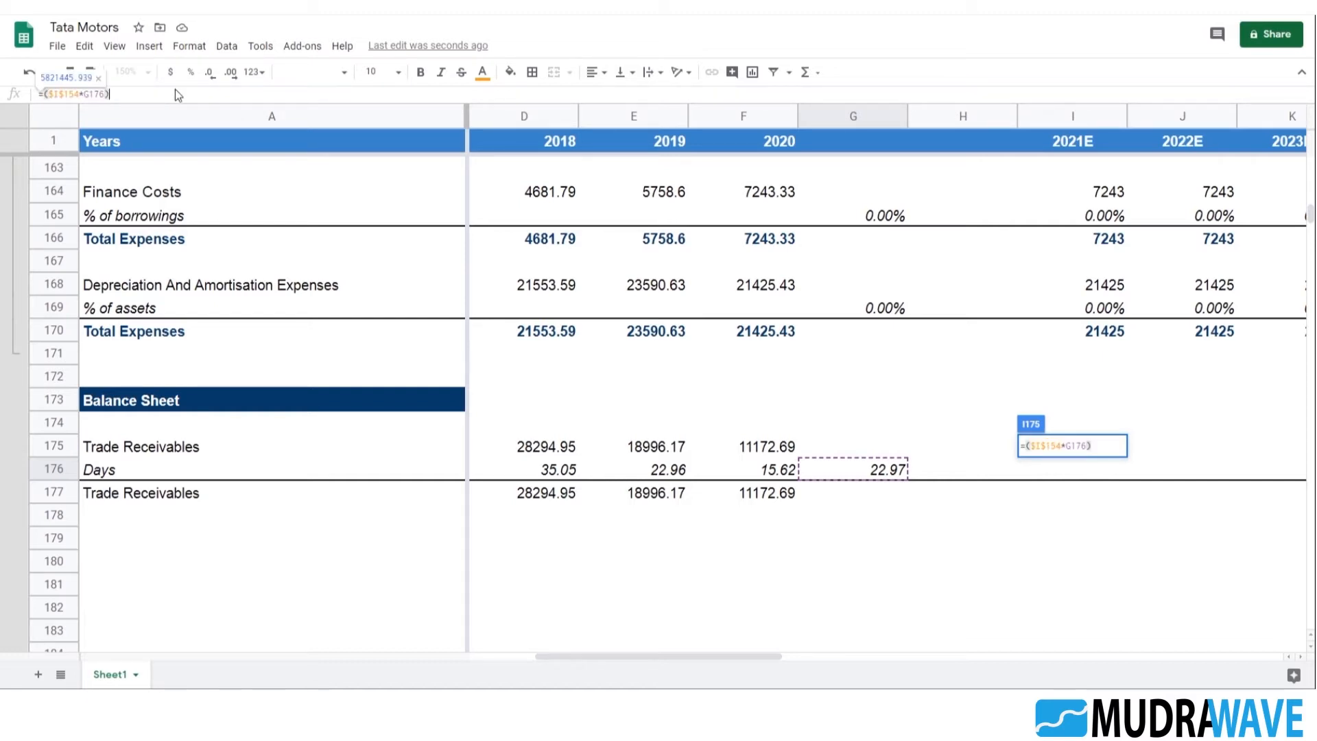
text(/365)
key(Return)
key(Up)
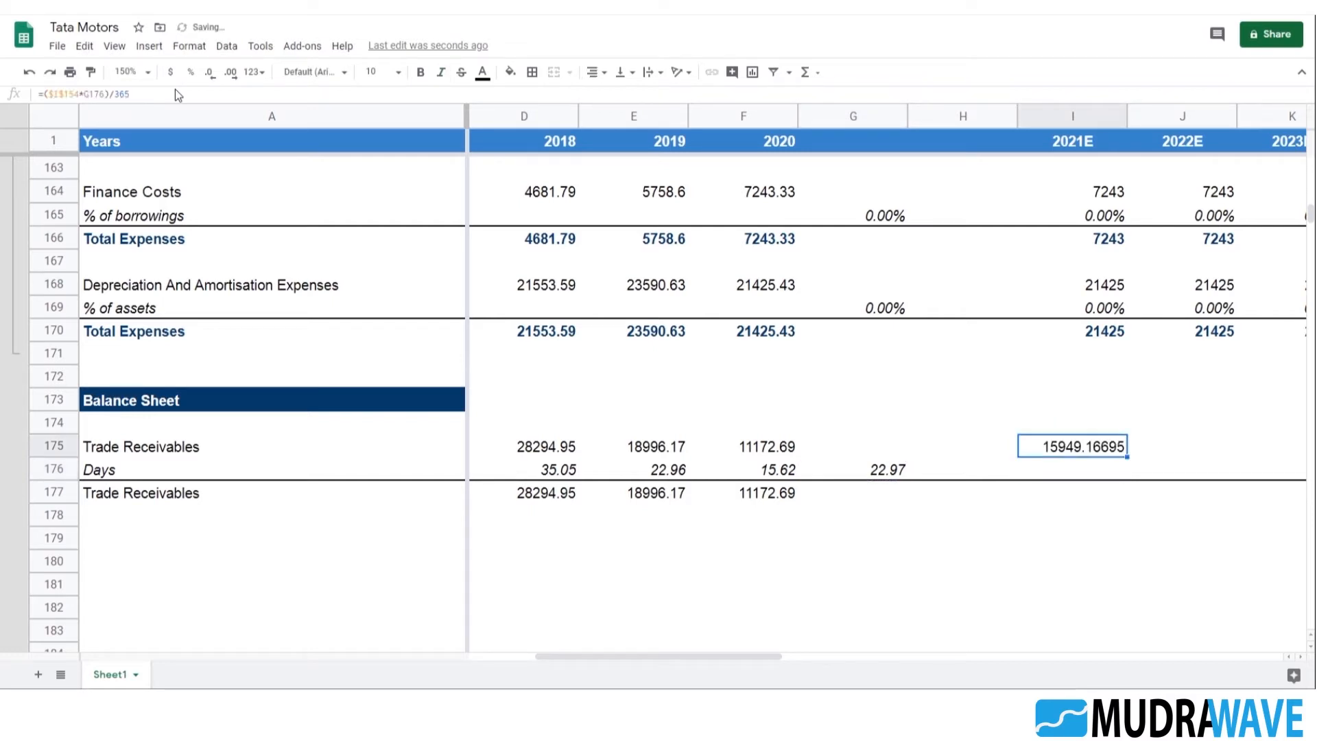
Enter =G176 in I176 to carry the weighted-average days into 2021E
key(Down)
key(Up)
key(F2)
key(Escape)
key(Down)
text(=)
key(Left)
key(Left)
key(Return)
Change the G176 reference in the I175 formula to I176, so it reads =($I$154*I176)/365
key(Up)
key(Up)
key(F2)
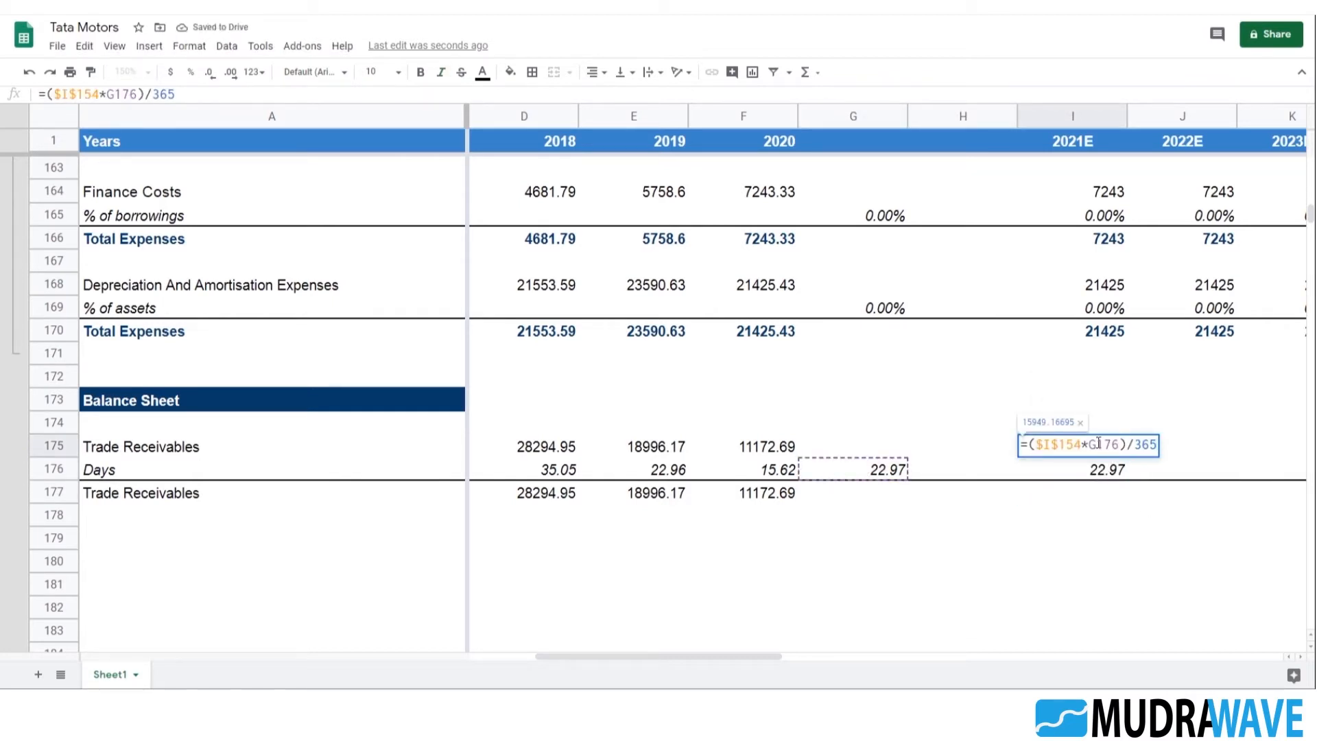
click(1100, 444)
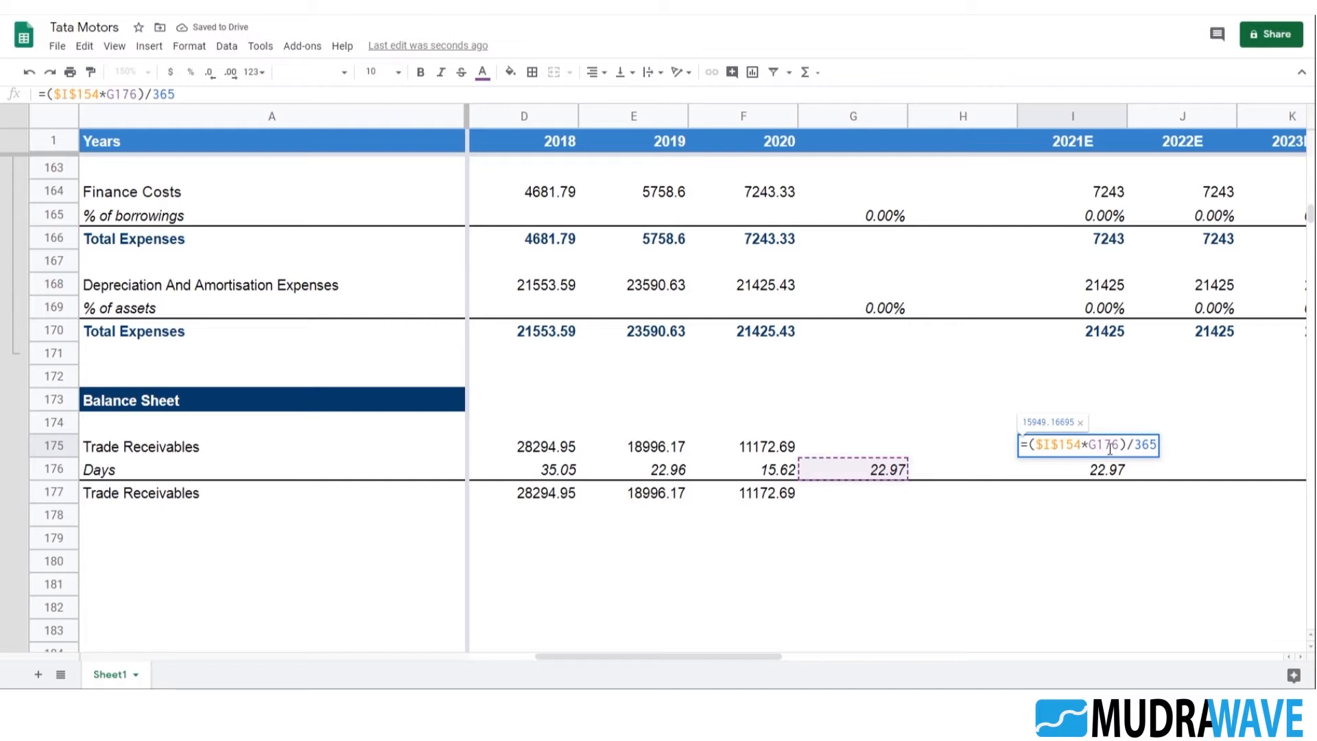
key(BackSpace)
text(i)
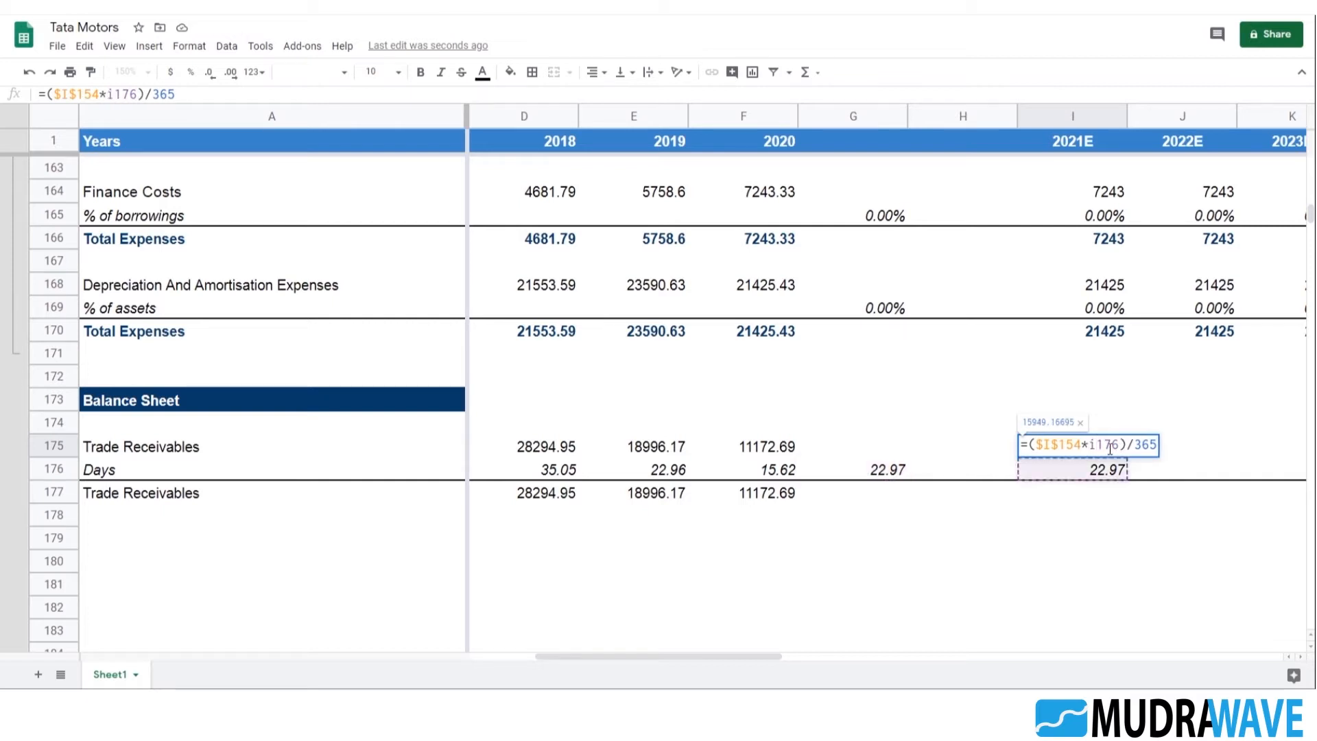
key(Return)
key(Up)
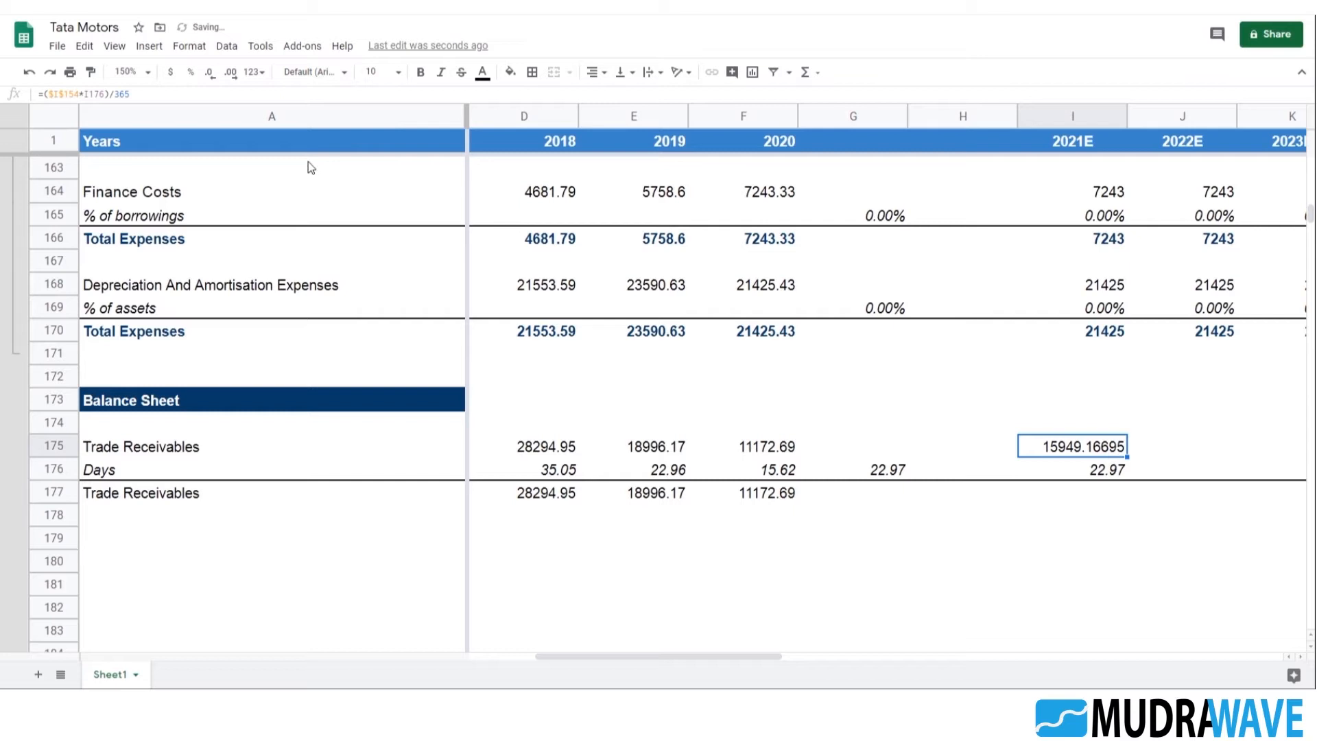
Show I175 without decimals and fill I175:I176 across to column M for the projected years through 2025E
click(209, 72)
click(209, 72)
click(210, 72)
click(209, 72)
click(209, 72)
key(shift+Down)
key(shift+Right)
key(shift+Right)
key(shift+Right)
key(shift+Right)
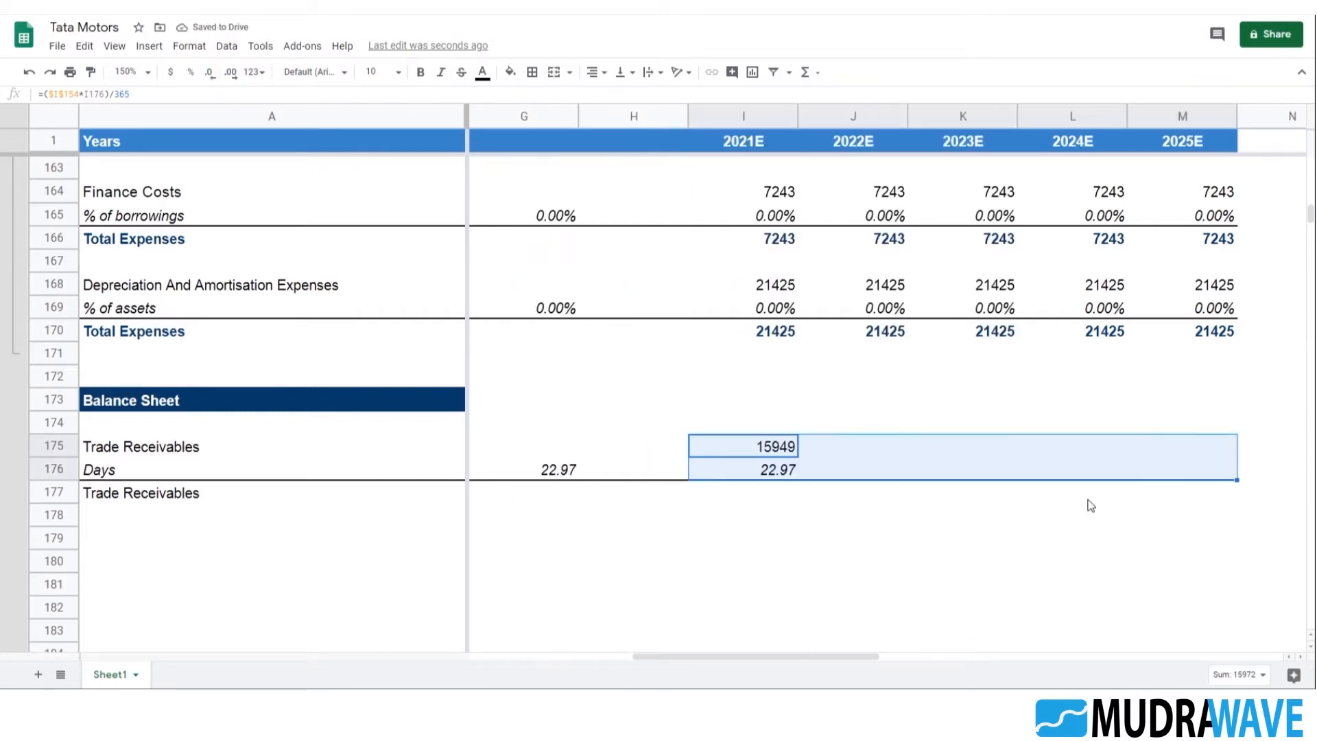
key(ctrl+r)
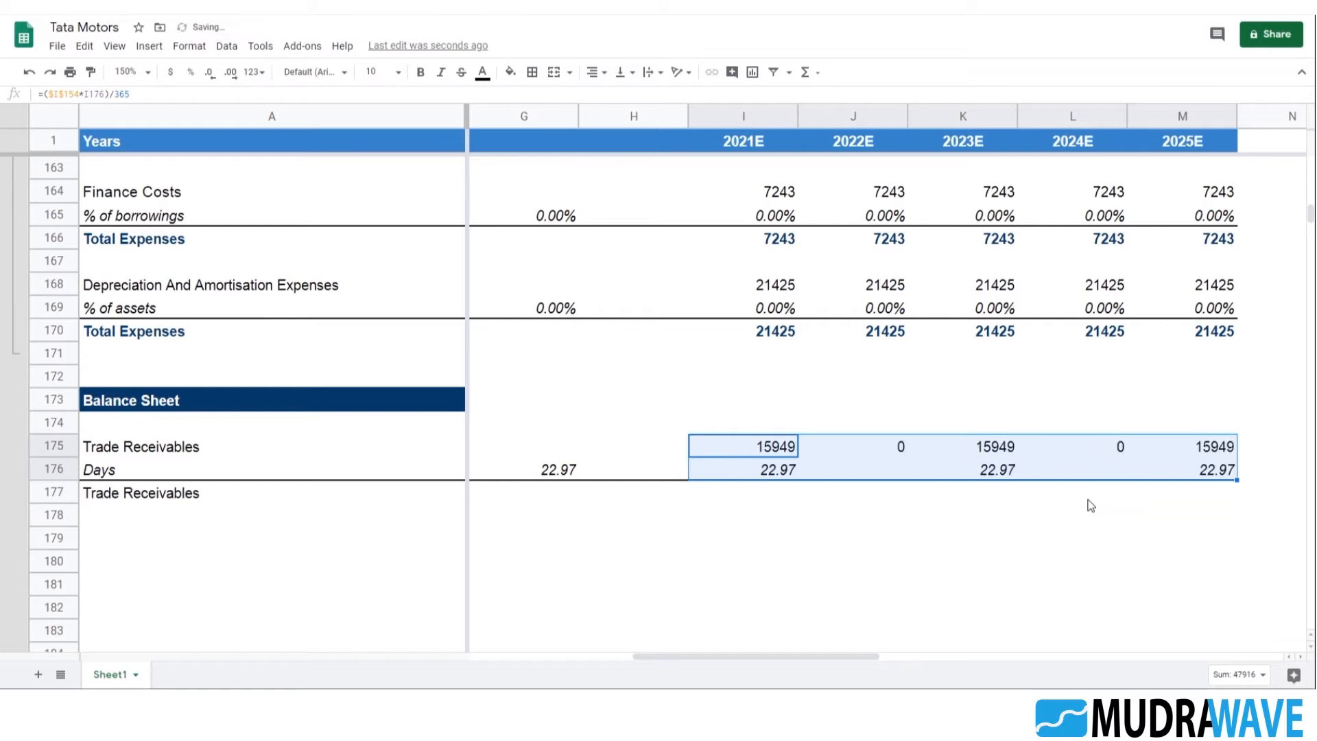
Check the J175 formula, then enter =I176 in J176 for the 2022E days and carry it across to M176
key(Right)
key(F2)
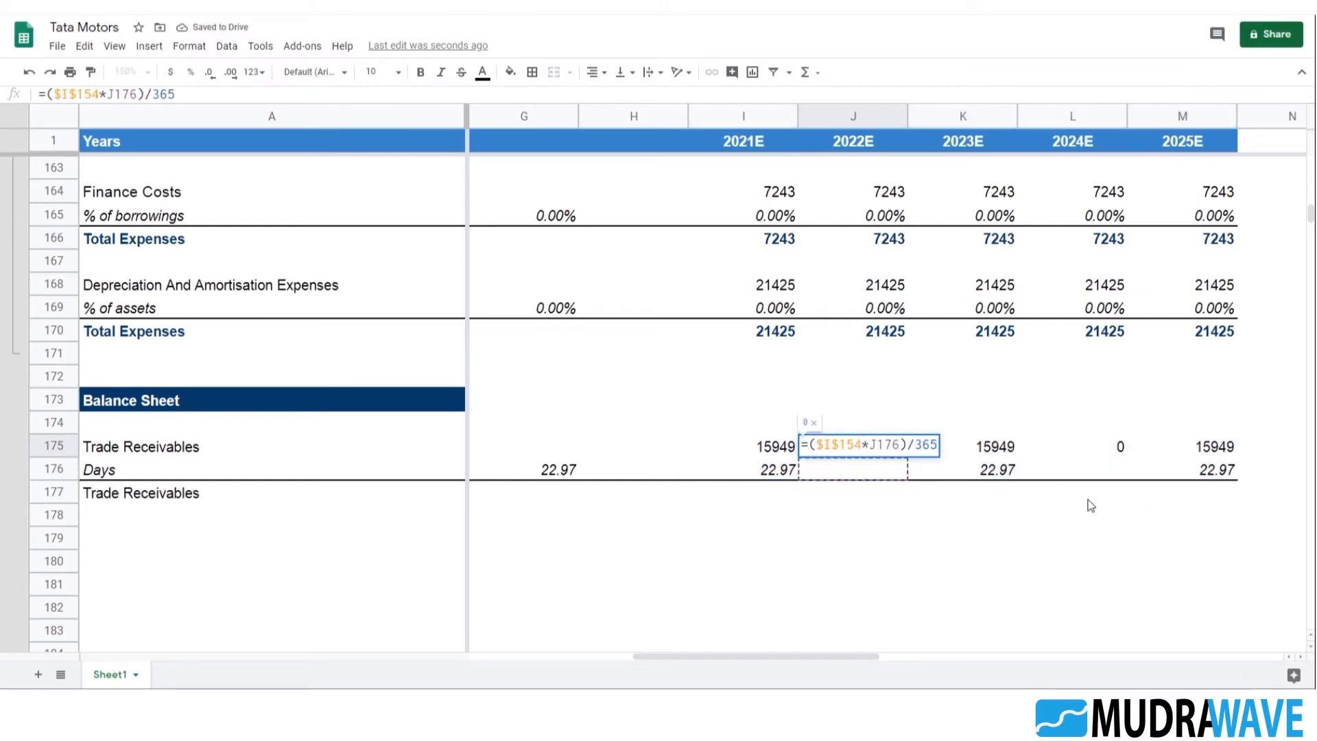
key(Escape)
key(Down)
key(Left)
key(Right)
text(=)
key(Left)
key(Return)
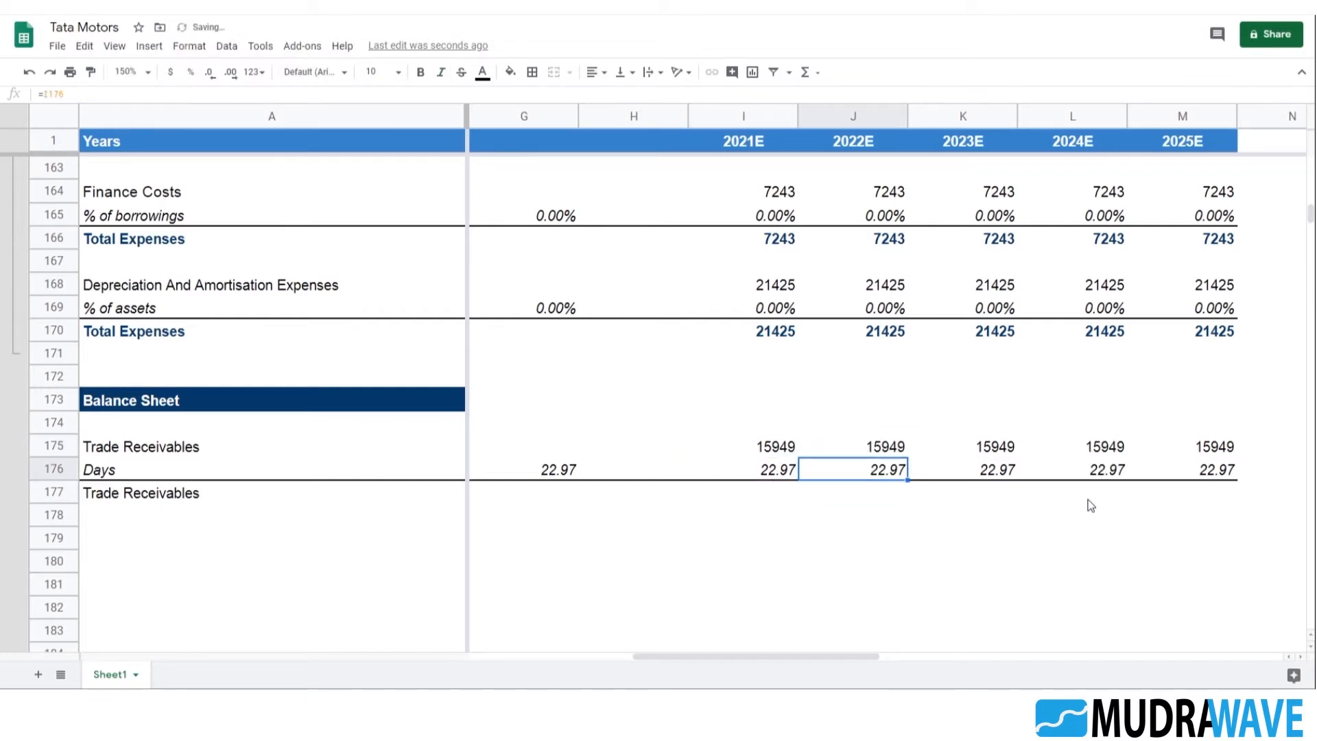
key(Up)
key(shift+Right)
key(shift+Right)
key(shift+Right)
key(shift+Right)
key(shift+Left)
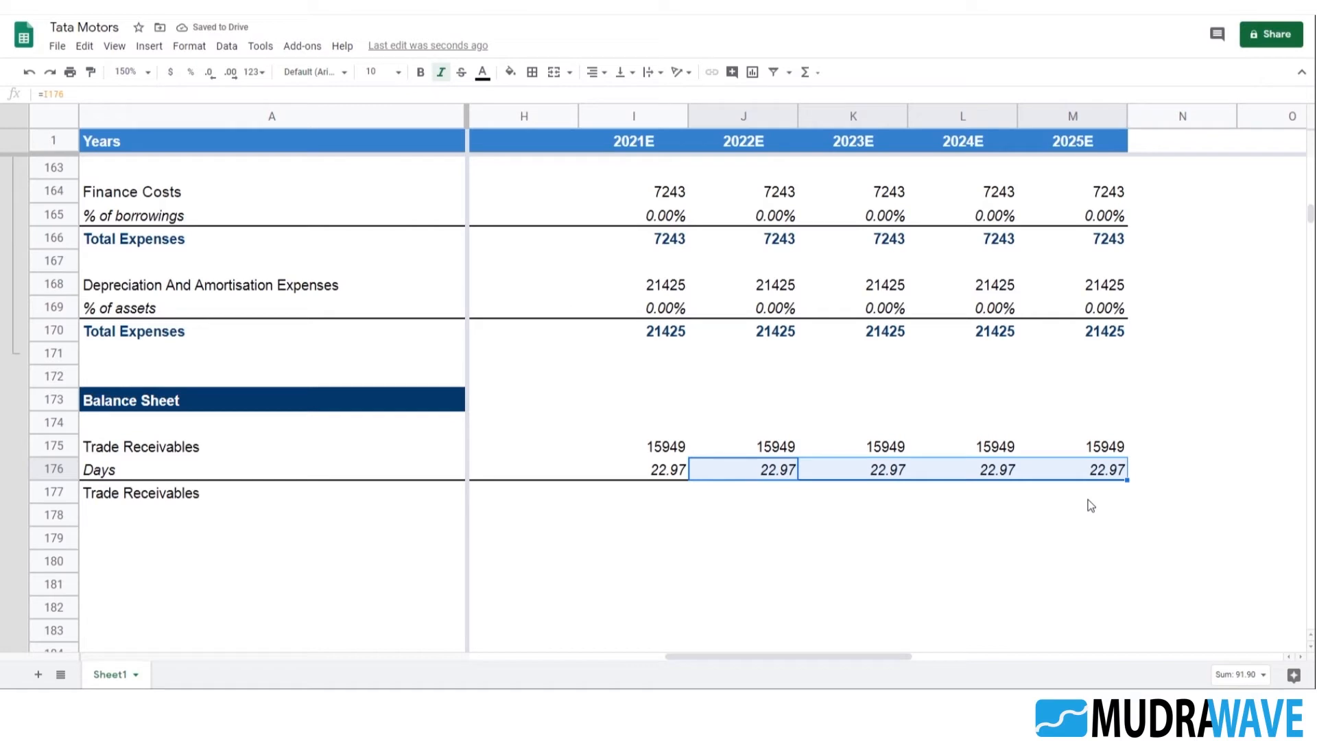
Enter =I175 in I177 and fill it across to M177 for the 2021E to 2025E Trade Receivables
key(Left)
key(Left)
key(Left)
key(Left)
key(Left)
key(Right)
key(Right)
key(Right)
key(Right)
key(Down)
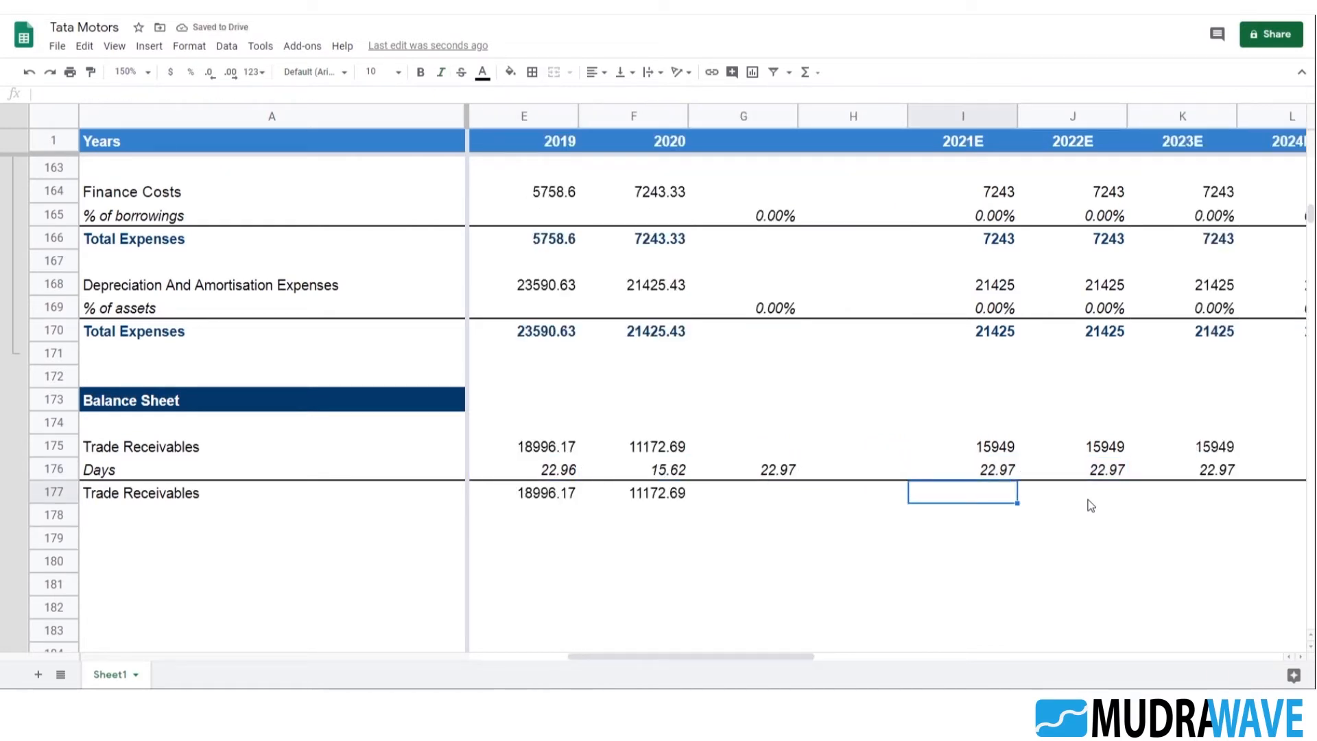
text(=)
key(Up)
key(Up)
key(Return)
key(Up)
key(shift+Right)
key(shift+Right)
key(shift+Right)
key(shift+Right)
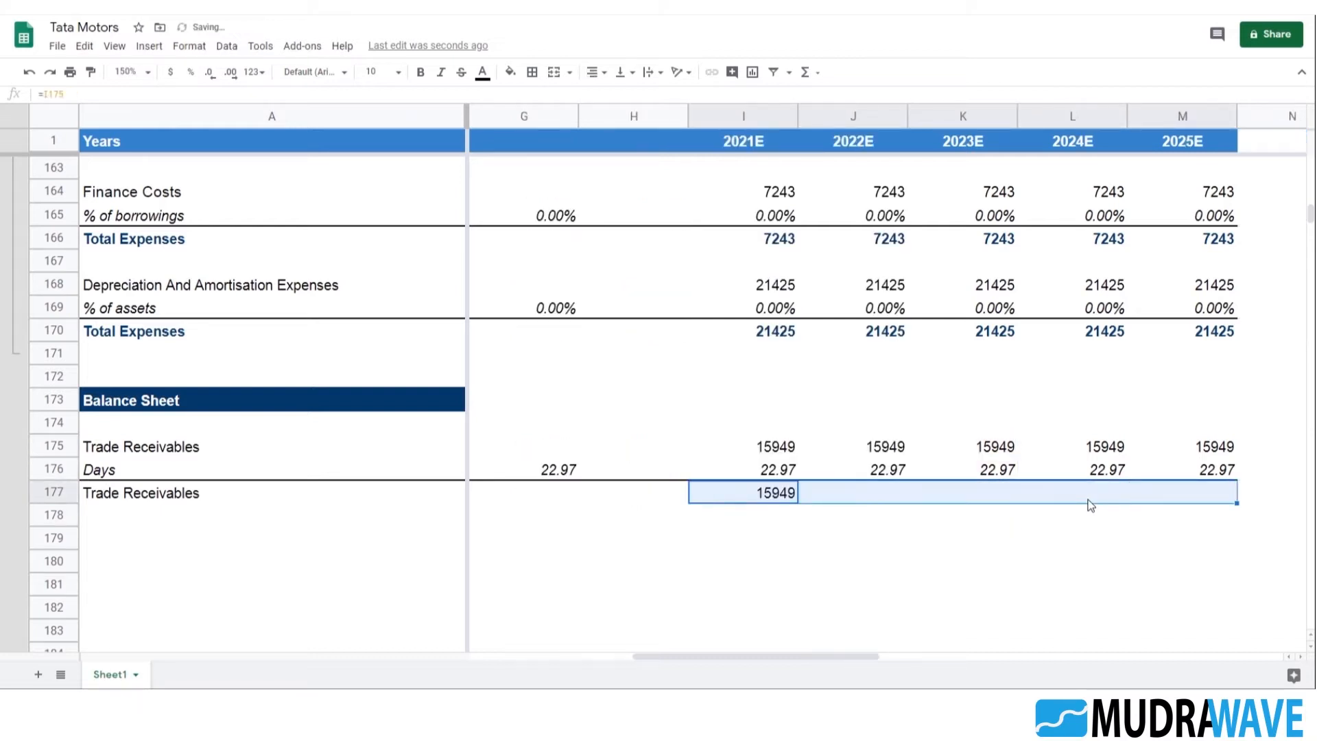
key(ctrl+r)
Review the 2016 Trade Receivables and Days formulas in B175 and B176
key(Left)
key(Left)
key(Left)
key(Right)
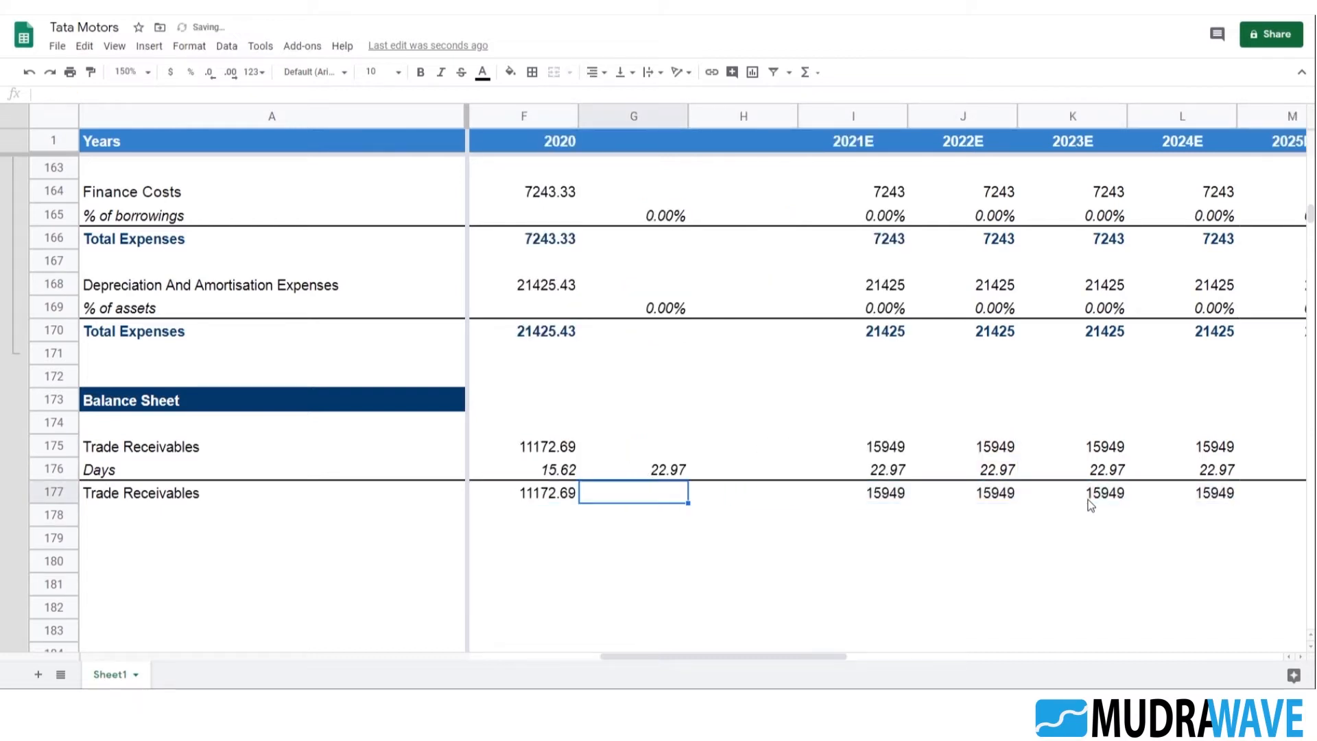
key(Up)
key(Left)
key(Left)
key(Left)
key(Left)
key(Left)
key(Left)
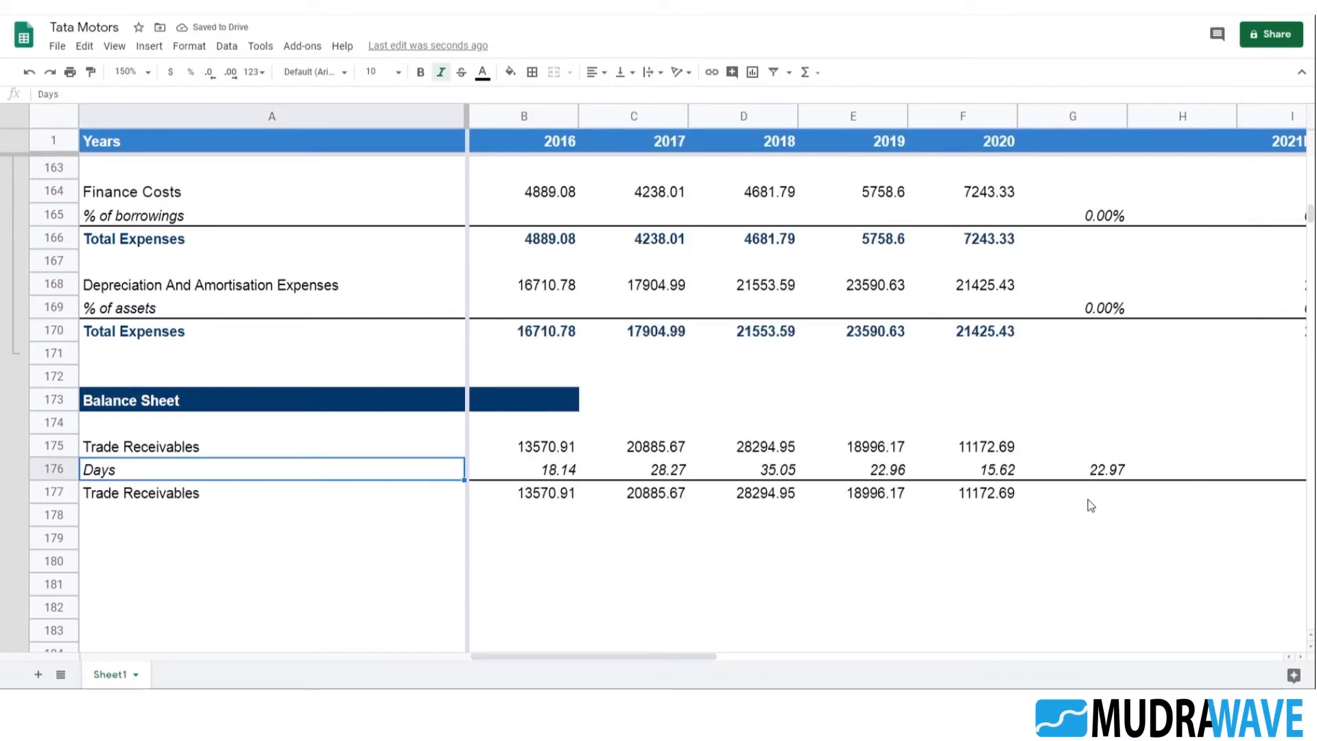
key(Up)
key(Right)
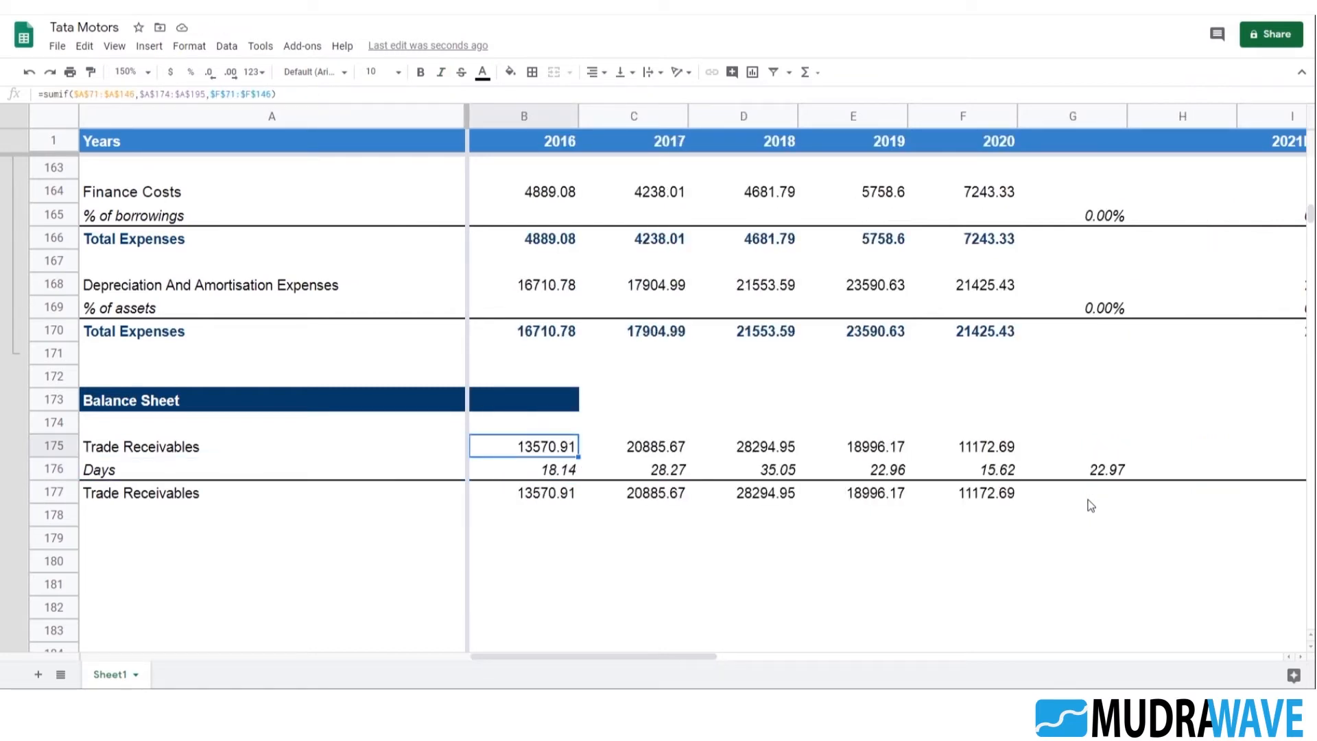
key(Down)
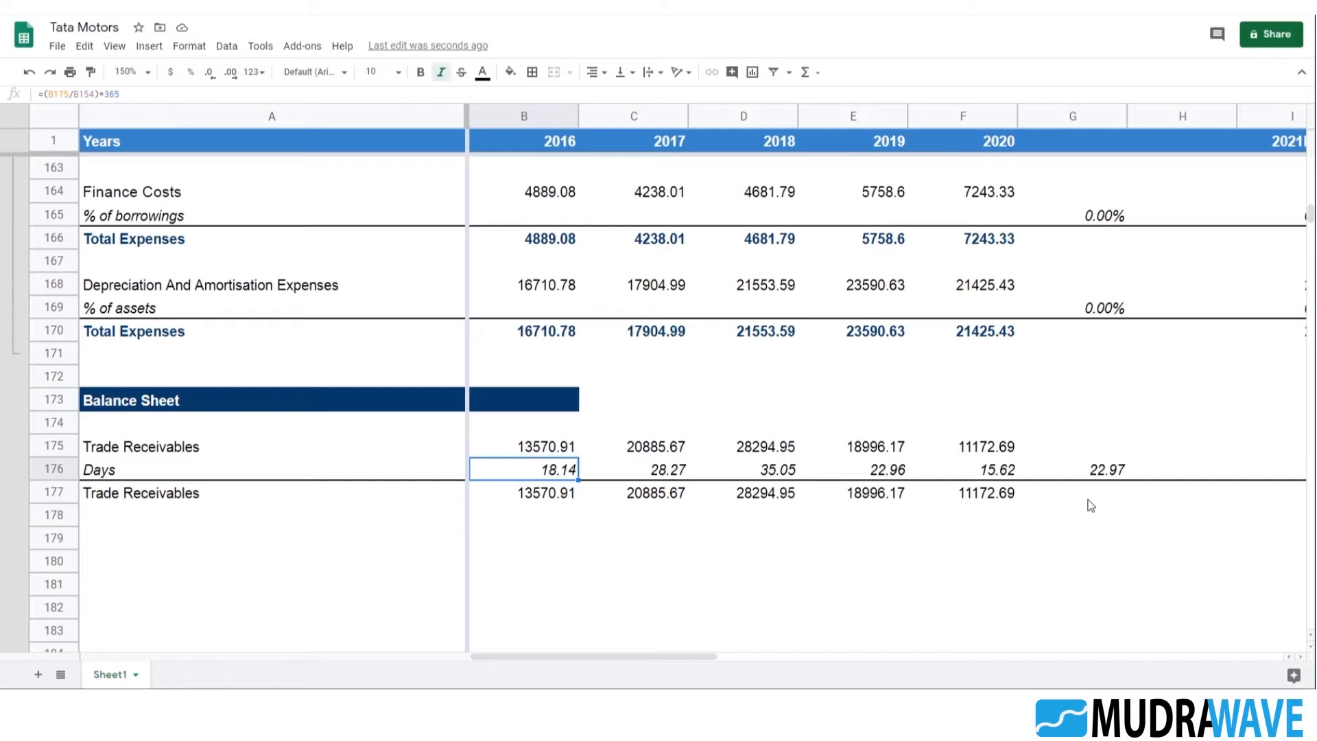
Make the Total Revenues reference in the B176 days formula absolute, so it reads =(B175/$B$154)*365
key(F2)
click(496, 467)
click(538, 468)
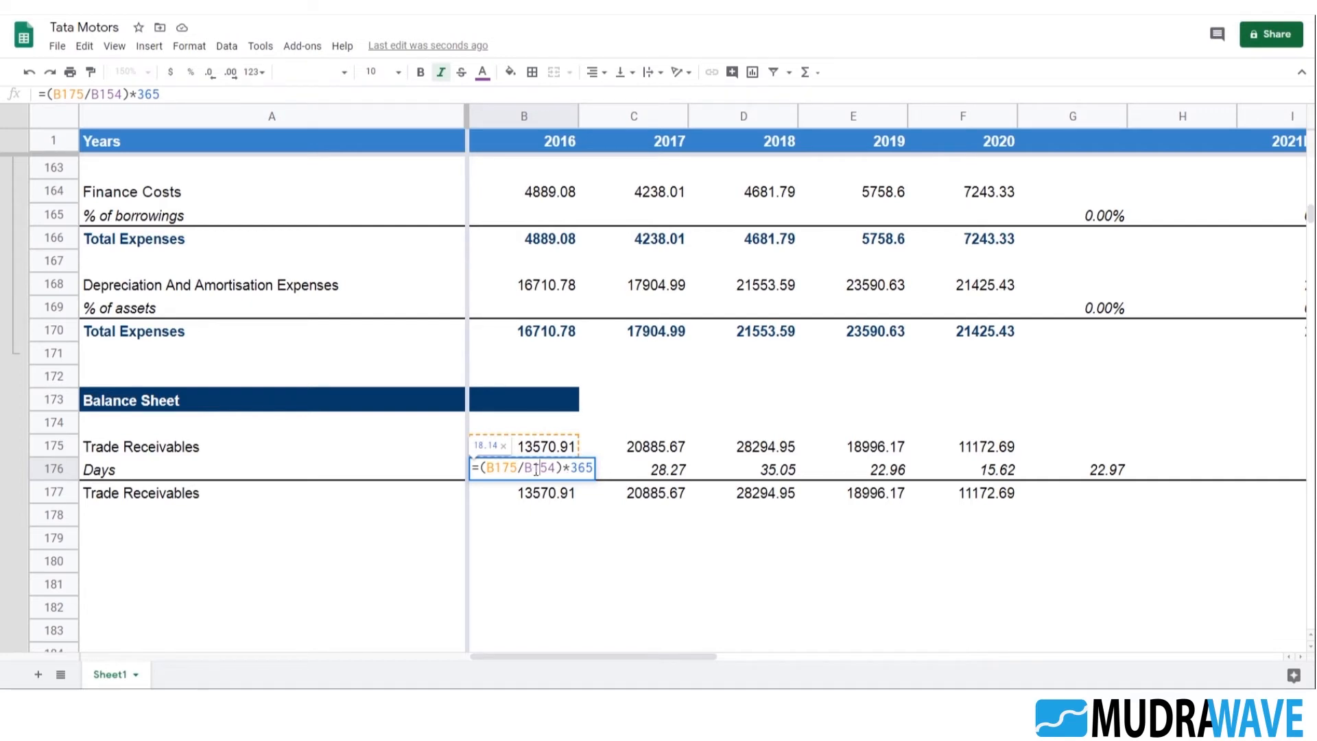
scroll(626, 444, up, 5)
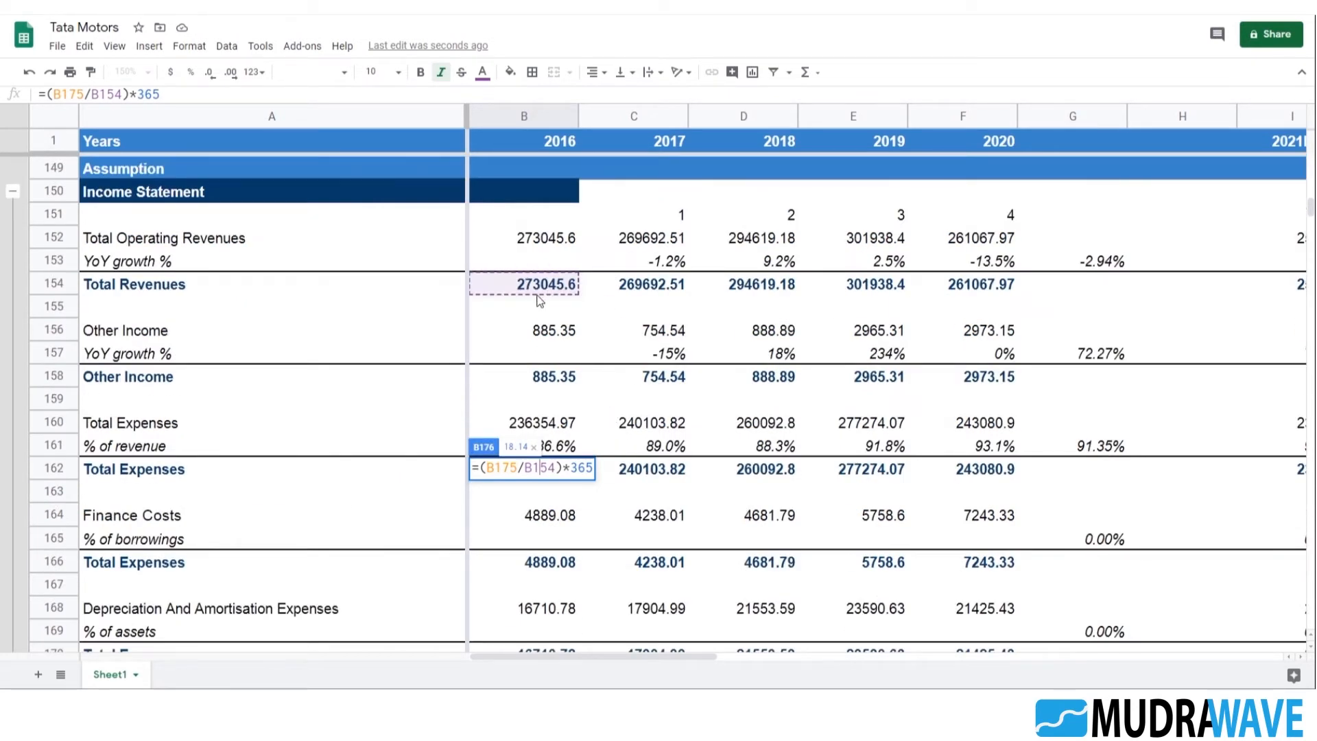
scroll(539, 301, down, 5)
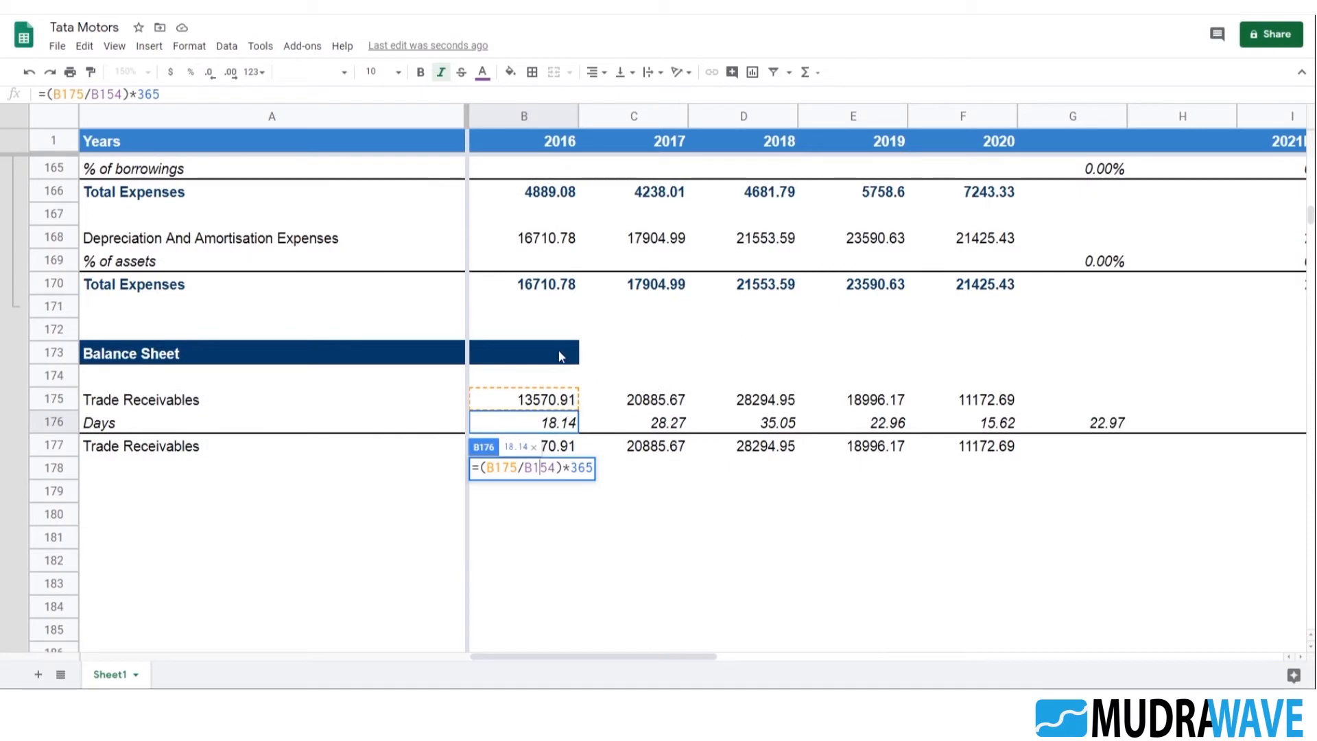
key(F4)
key(Return)
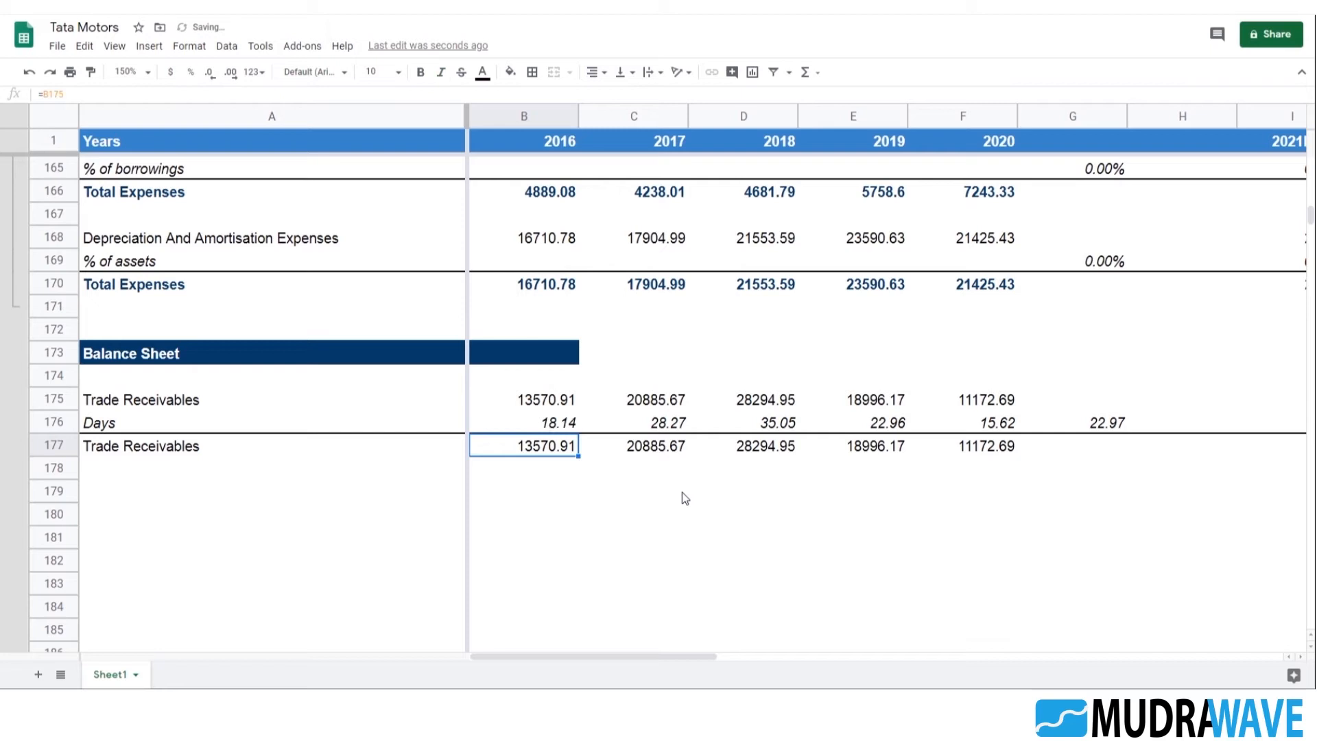
Fill the days formula with the fixed $B$154 reference from B176 across to F176
key(Up)
key(shift+Right)
key(shift+Right)
key(shift+Right)
key(shift+Right)
key(ctrl+r)
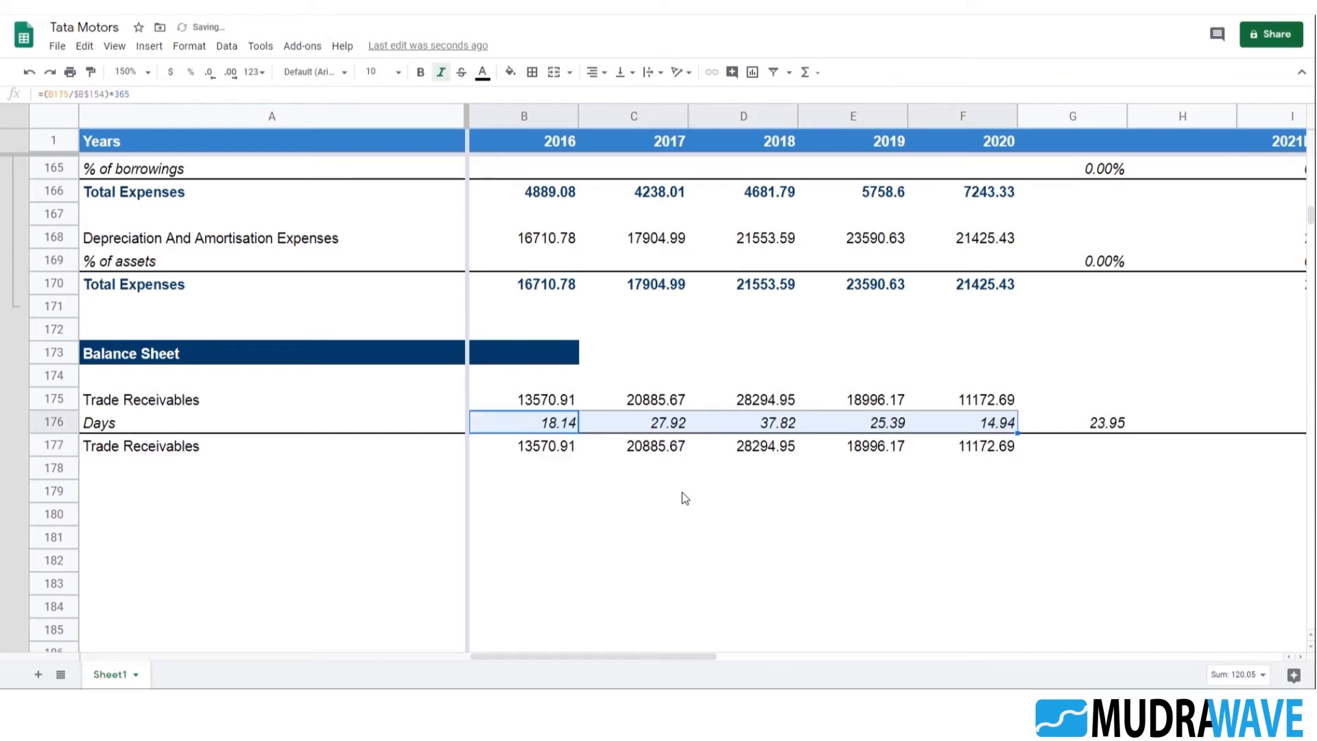
Inspect the filled days formulas in C176 to E176 and undo the fill across the row
key(Right)
key(F2)
key(Escape)
key(Right)
key(F2)
key(Escape)
key(Right)
key(F2)
key(Escape)
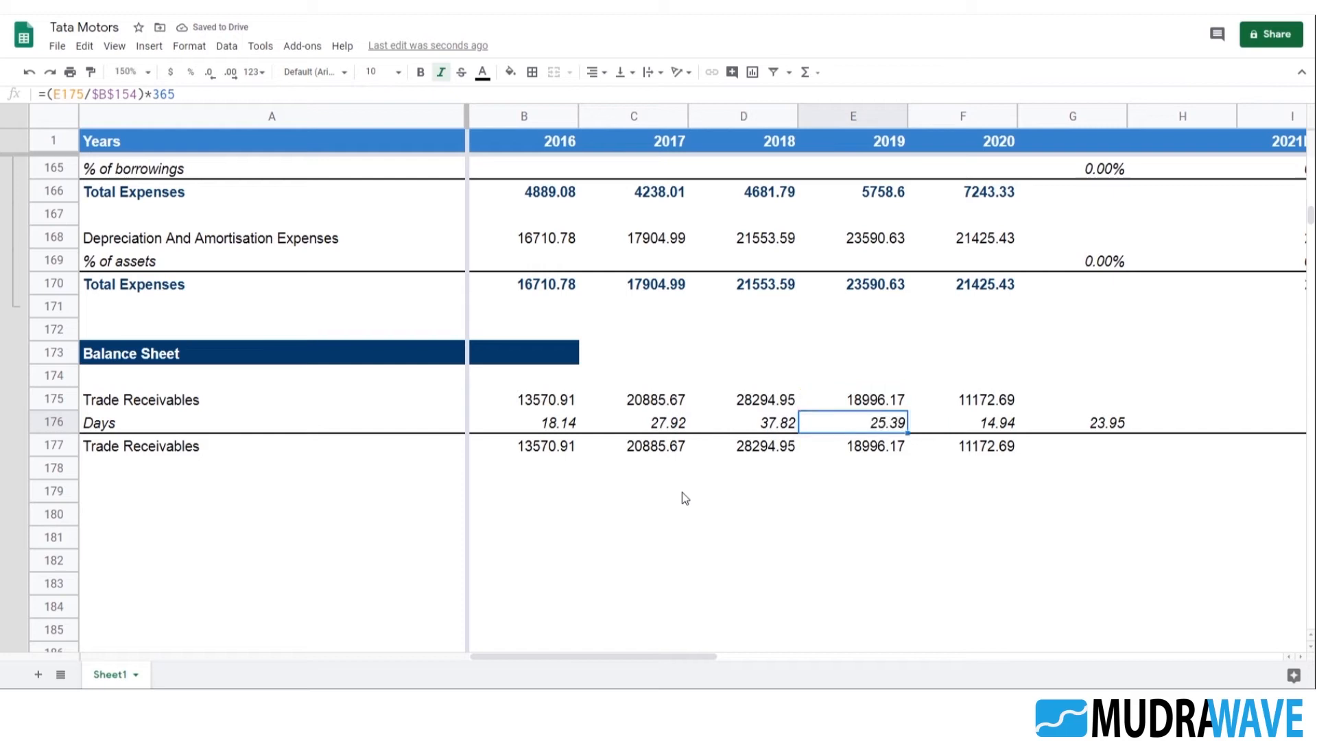
key(ctrl+z)
Inspect the days formulas in E176 and B176 and the Total Revenues cell that B176 refers to
key(Right)
key(Left)
key(F2)
key(Escape)
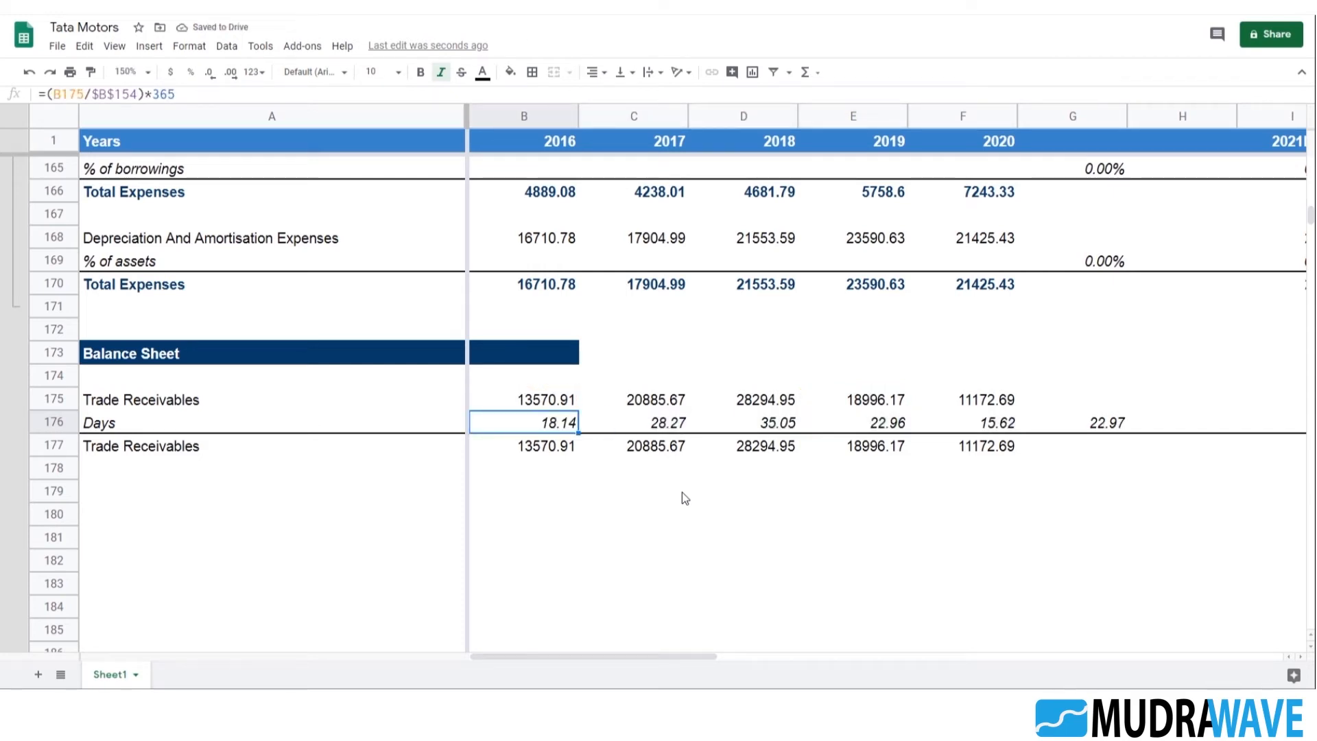
key(F2)
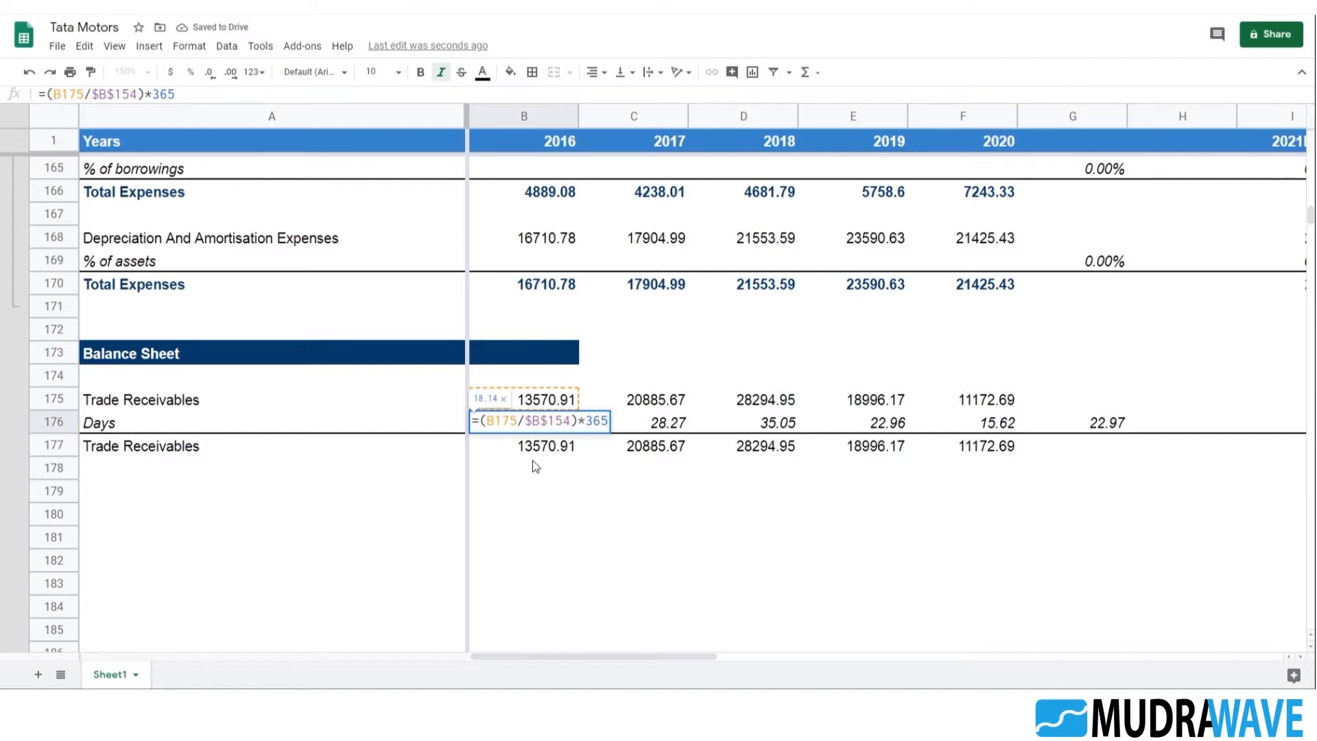
scroll(617, 501, up, 3)
scroll(634, 514, up, 4)
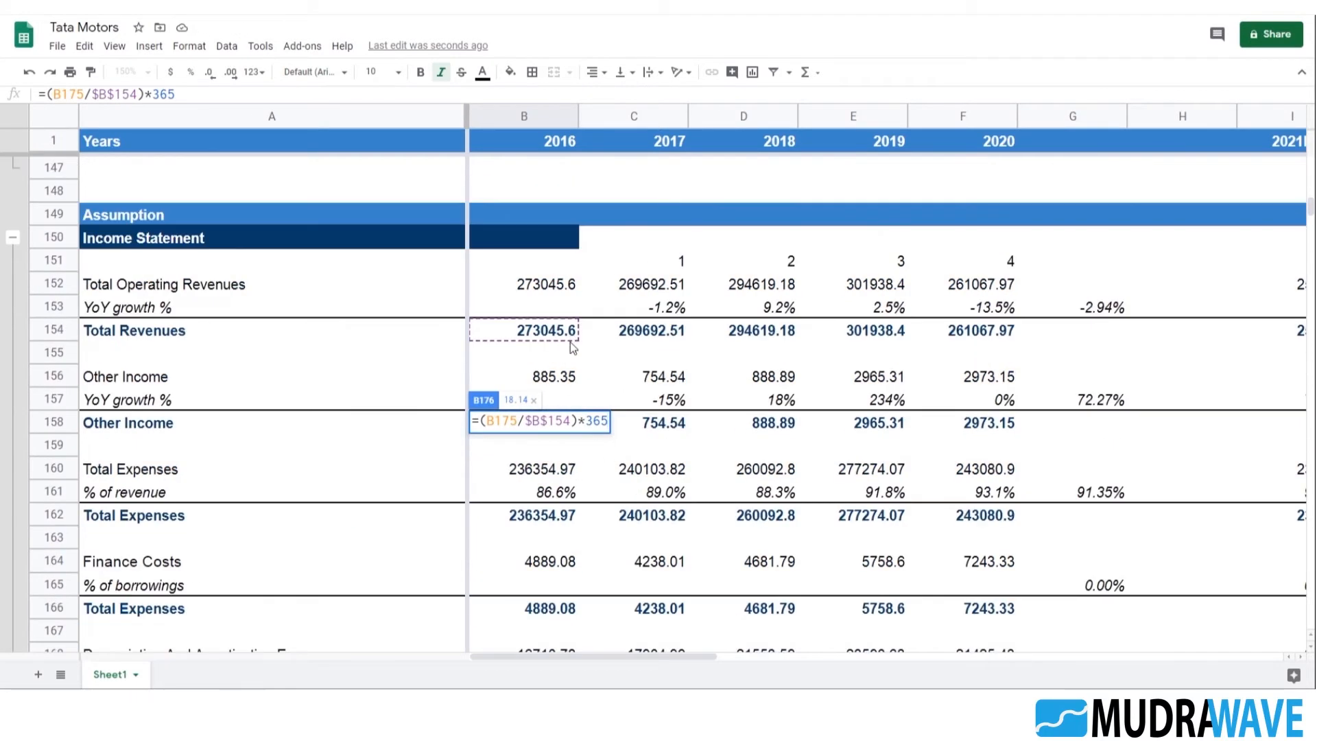
scroll(616, 505, down, 5)
click(555, 566)
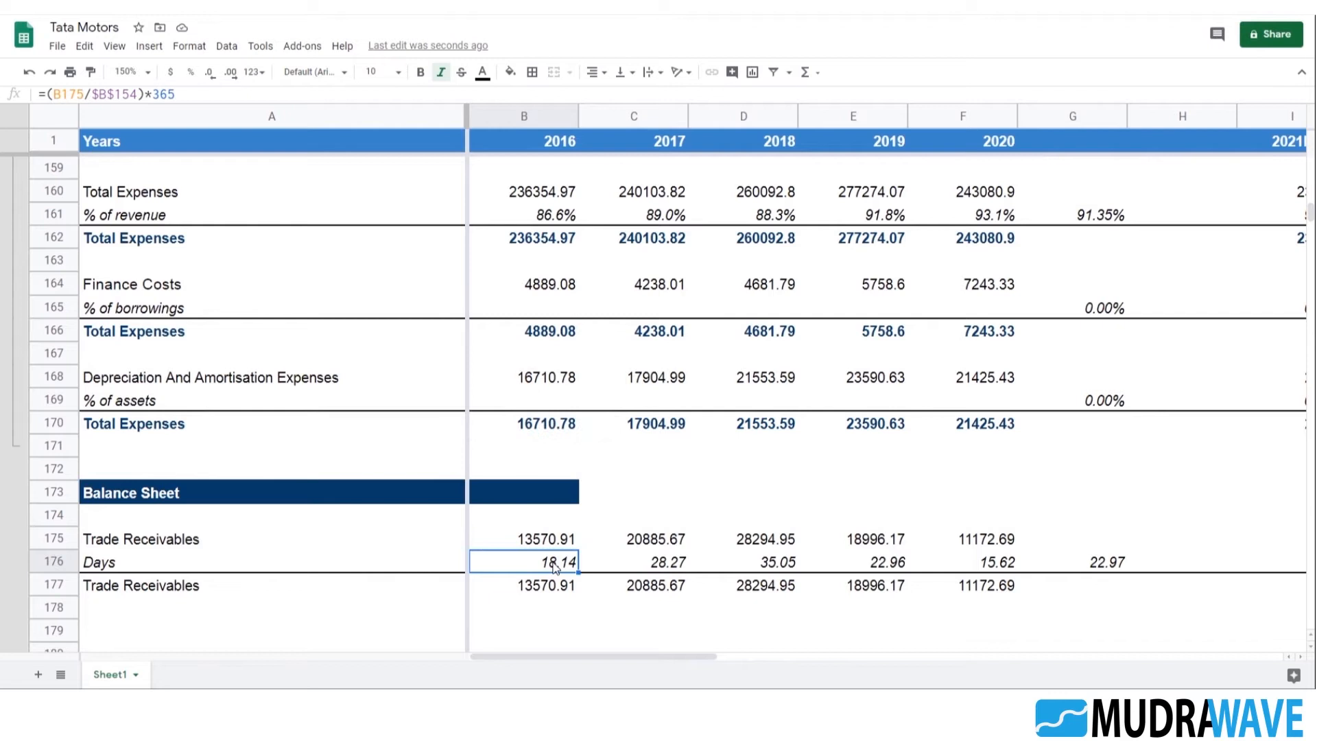
Fill the B176 days formula into C176 and change its Total Revenues reference to $C$154
drag(556, 566, 583, 564)
key(ctrl+r)
double_click(672, 566)
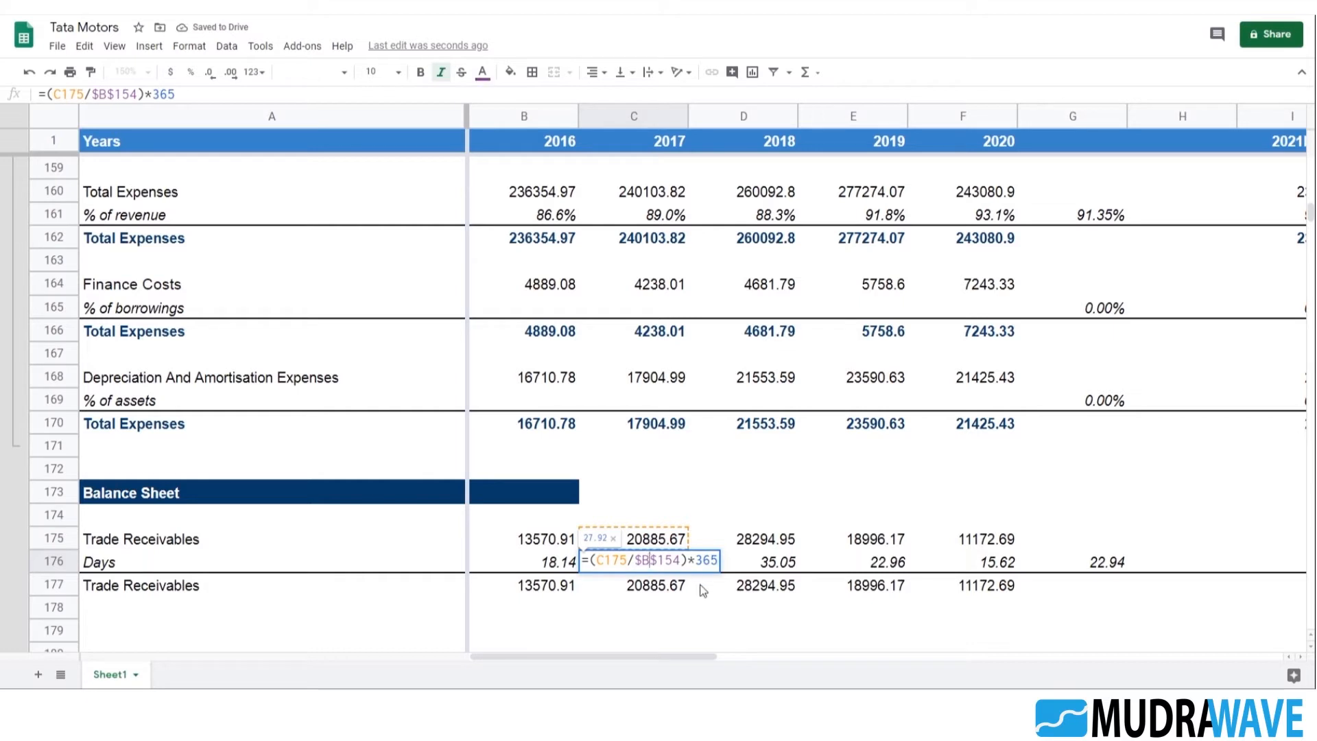
key(BackSpace)
text(c)
key(Return)
key(Up)
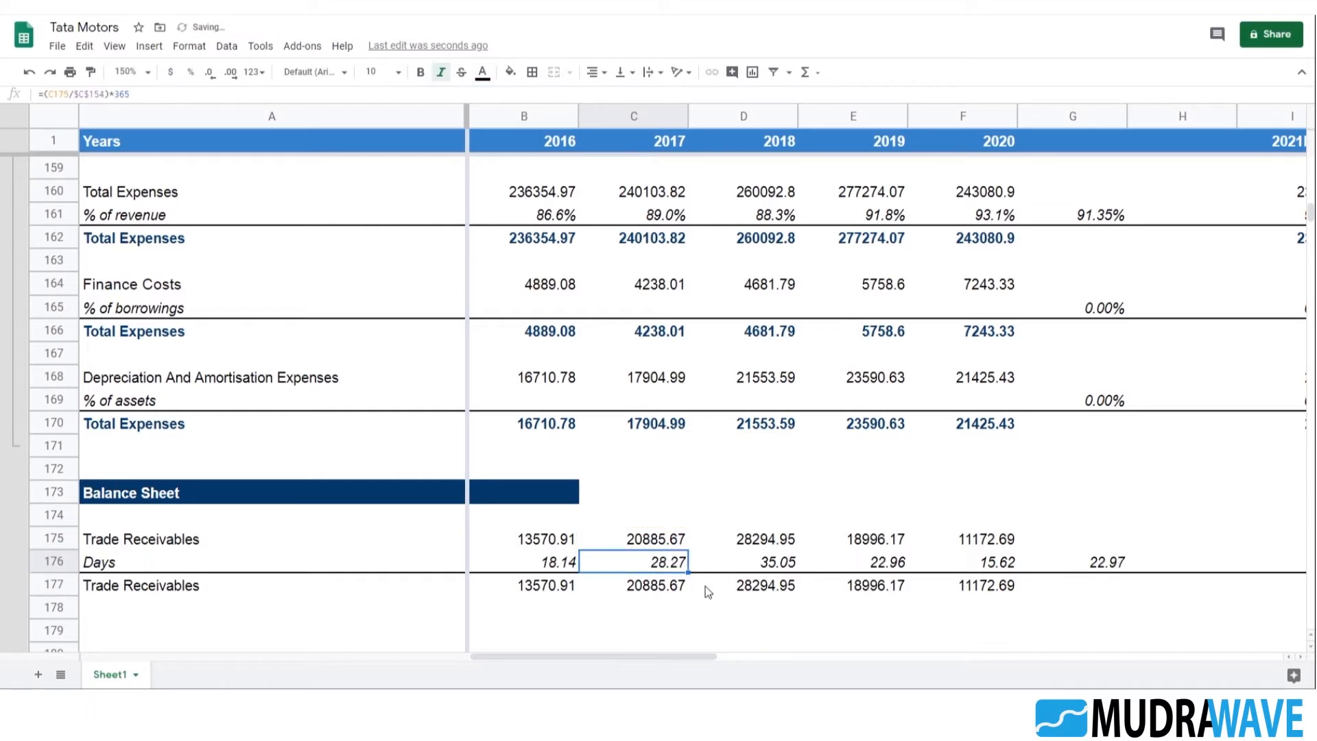
Fill the C176 days formula across to F176 and change the Total Revenues reference in D176 to $D$154
key(shift+Right)
key(shift+Right)
key(shift+Right)
key(ctrl+r)
key(Right)
key(F2)
key(Left)
key(Left)
key(Left)
key(Left)
Change the Total Revenues reference in the 2019 days formula in E176 to $E$154
key(Left)
key(Left)
key(Left)
key(Left)
key(BackSpace)
text(D)
key(Return)
key(Up)
key(Right)
key(F2)
key(Left)
key(Left)
key(Left)
key(Left)
key(Left)
key(Left)
key(Left)
key(Left)
key(Left)
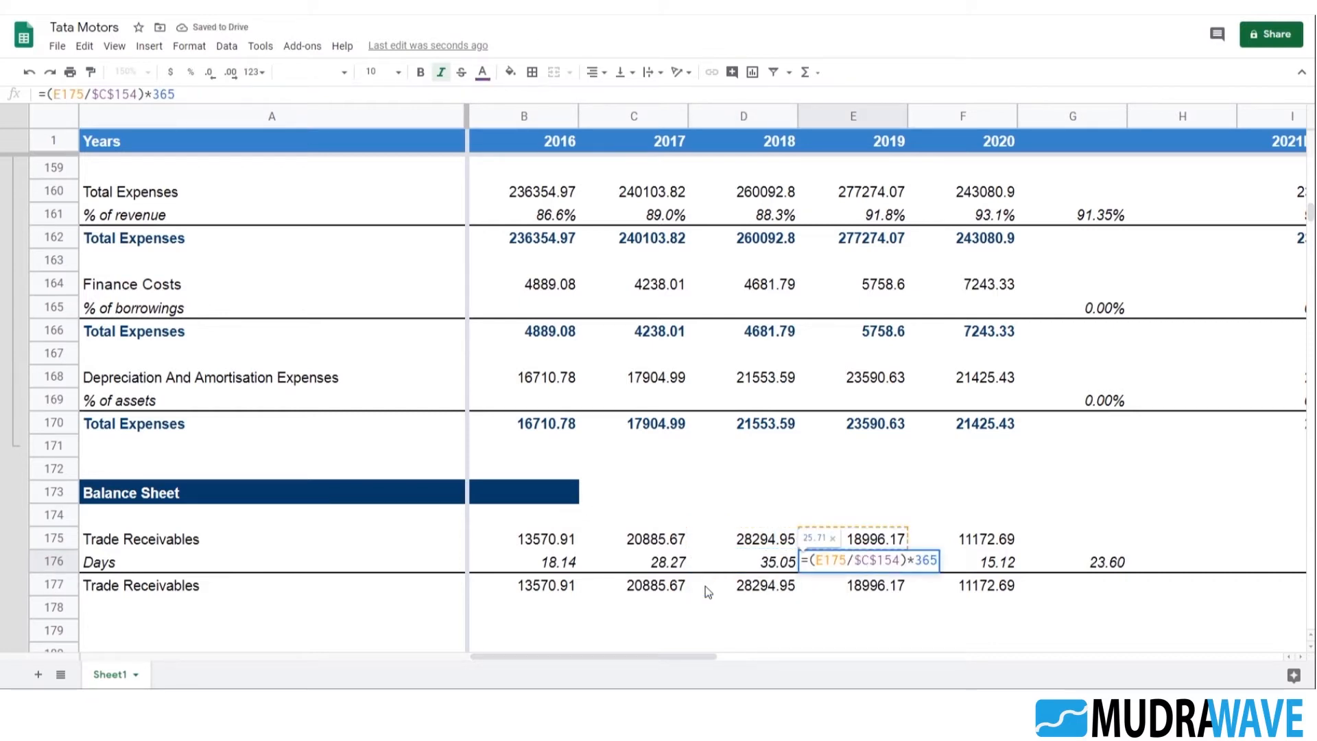
key(BackSpace)
text(E)
key(Return)
key(Up)
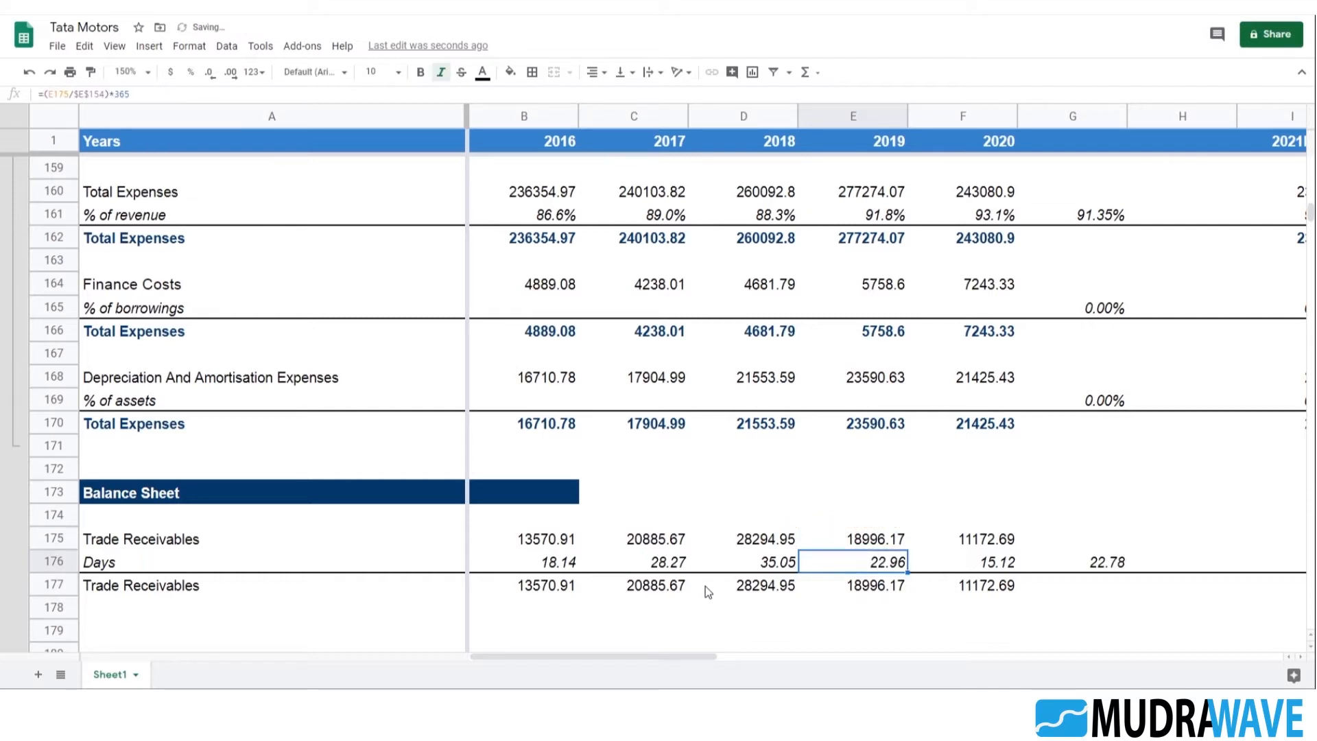
Change the Total Revenues reference in the 2020 days formula in F176 to $F$154
key(Right)
key(F2)
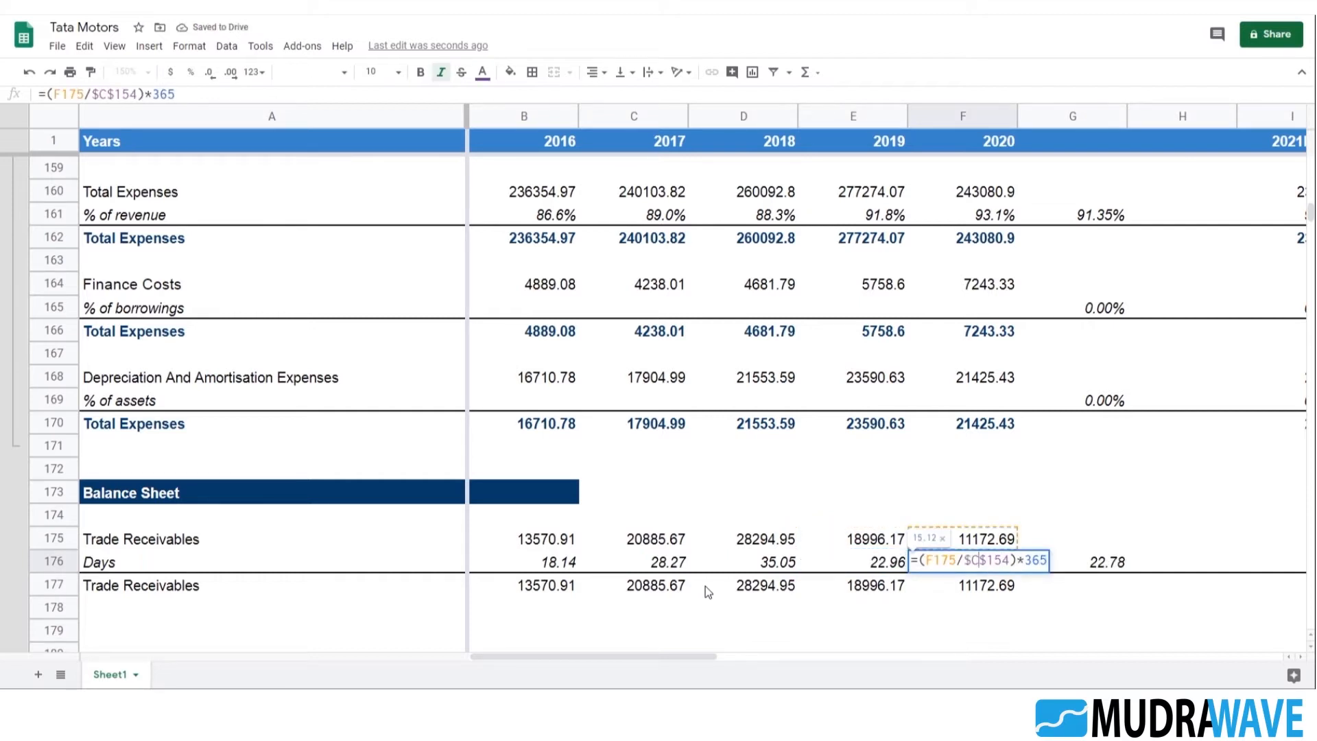
key(BackSpace)
text(F)
key(Return)
key(Left)
key(Up)
Lock only the row of the Total Revenues reference in B176, so the formula reads =(B175/B$154)*365
key(Left)
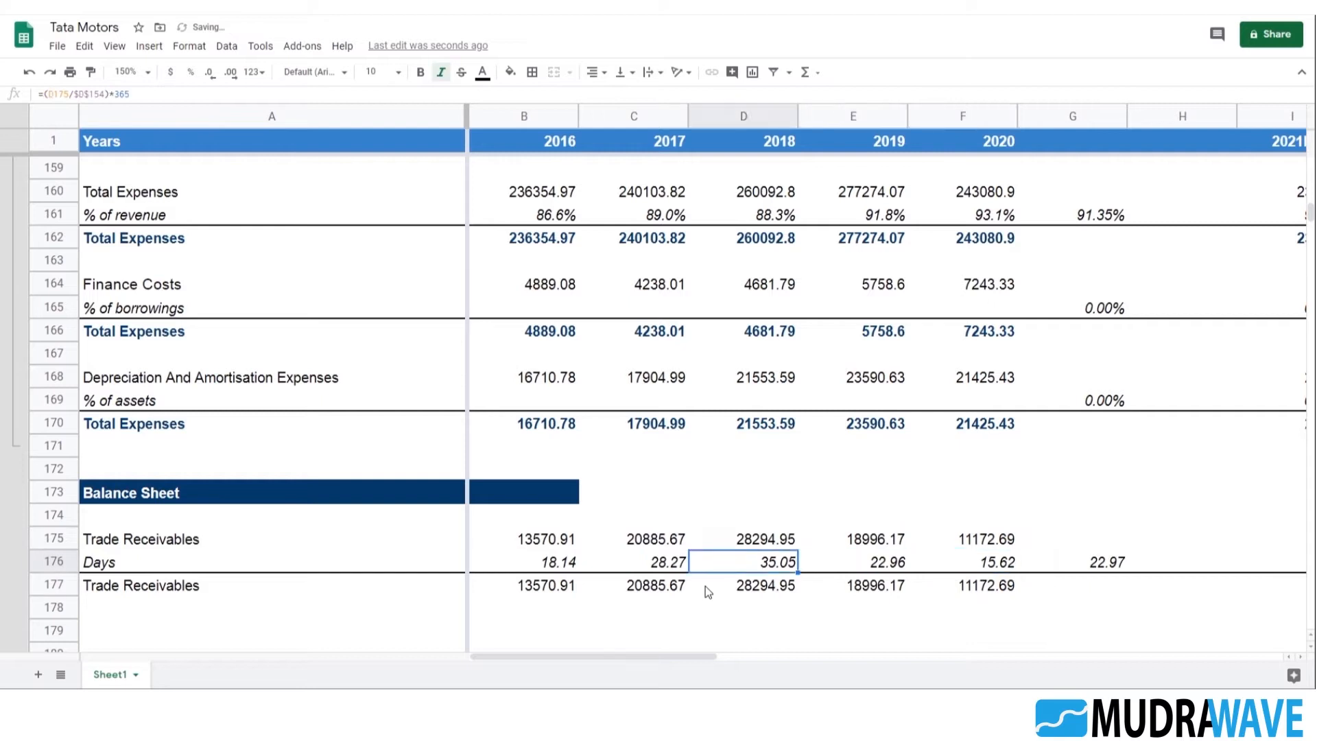
key(Left)
key(Left)
key(F2)
key(Left)
key(Left)
key(Left)
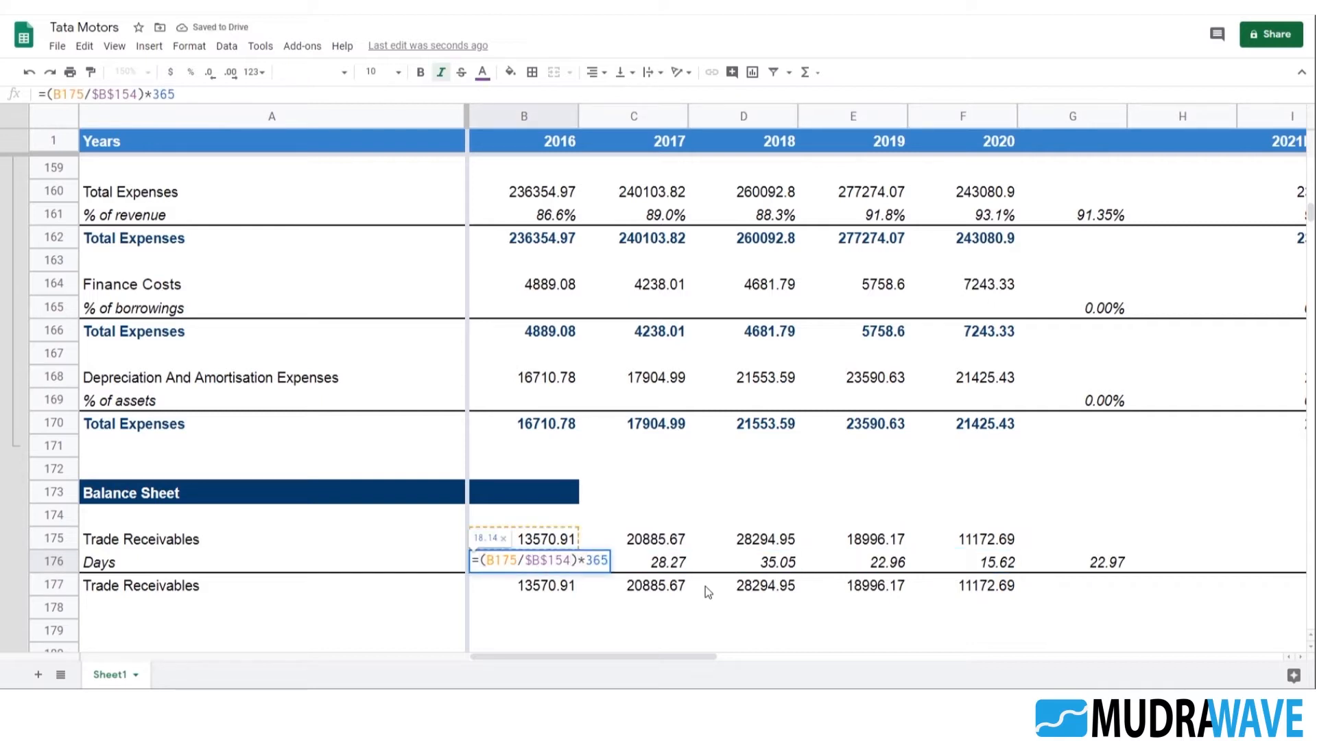
key(F4)
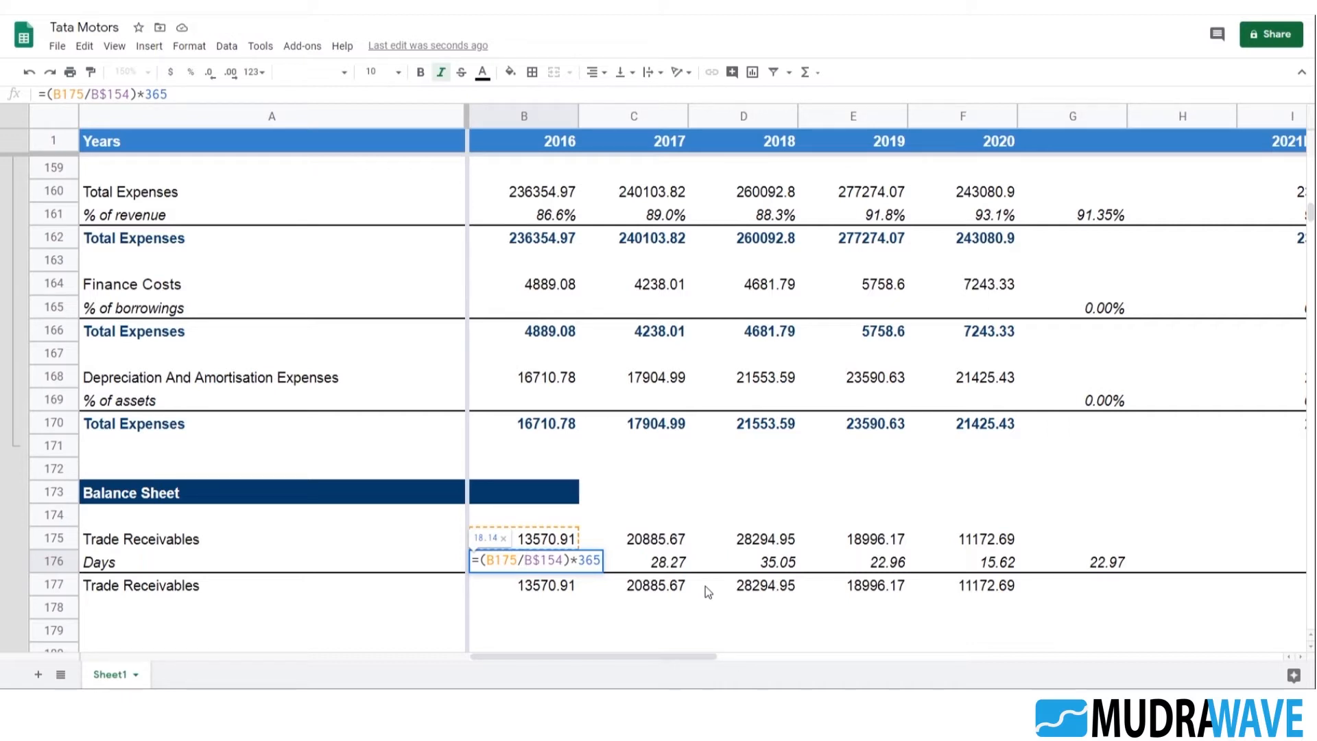
key(Return)
key(Up)
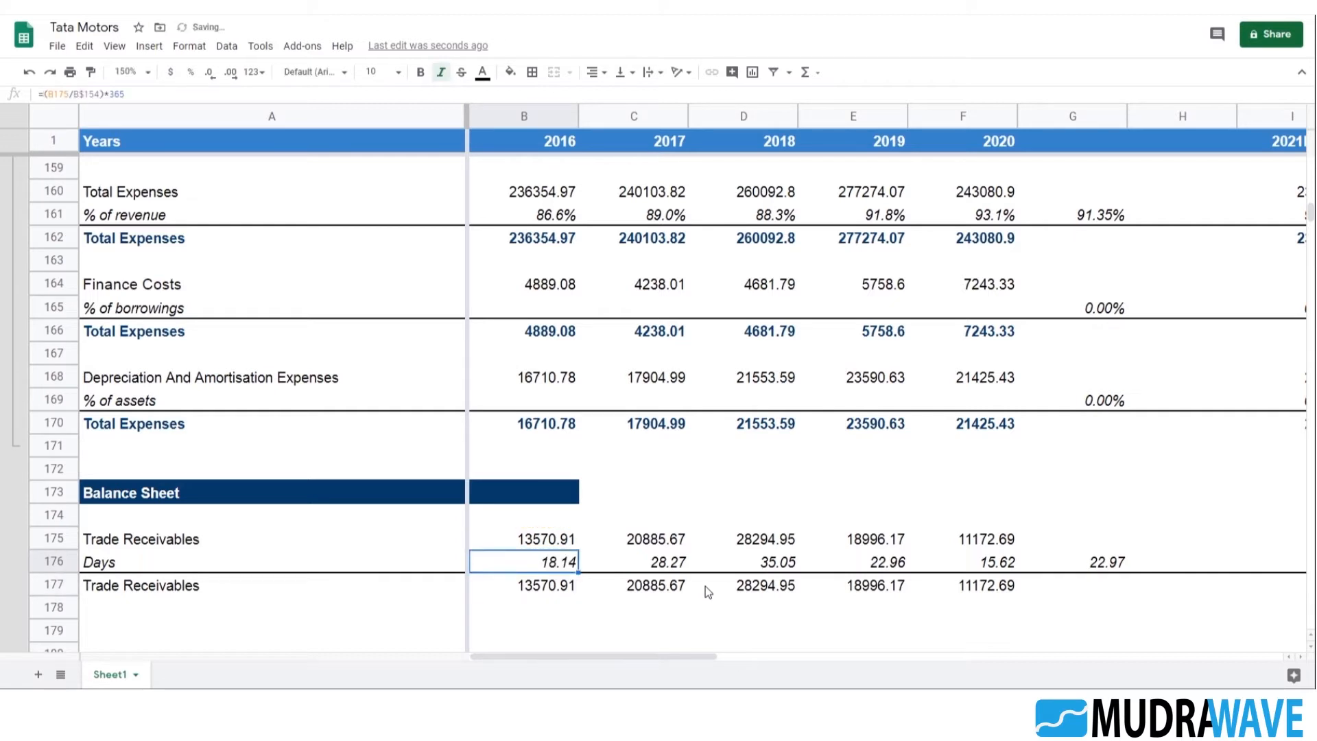
Fill the days formula with the B$154 reference from B176 across to F176 and check a filled cell
key(shift+Right)
key(shift+Right)
key(shift+Right)
key(shift+Right)
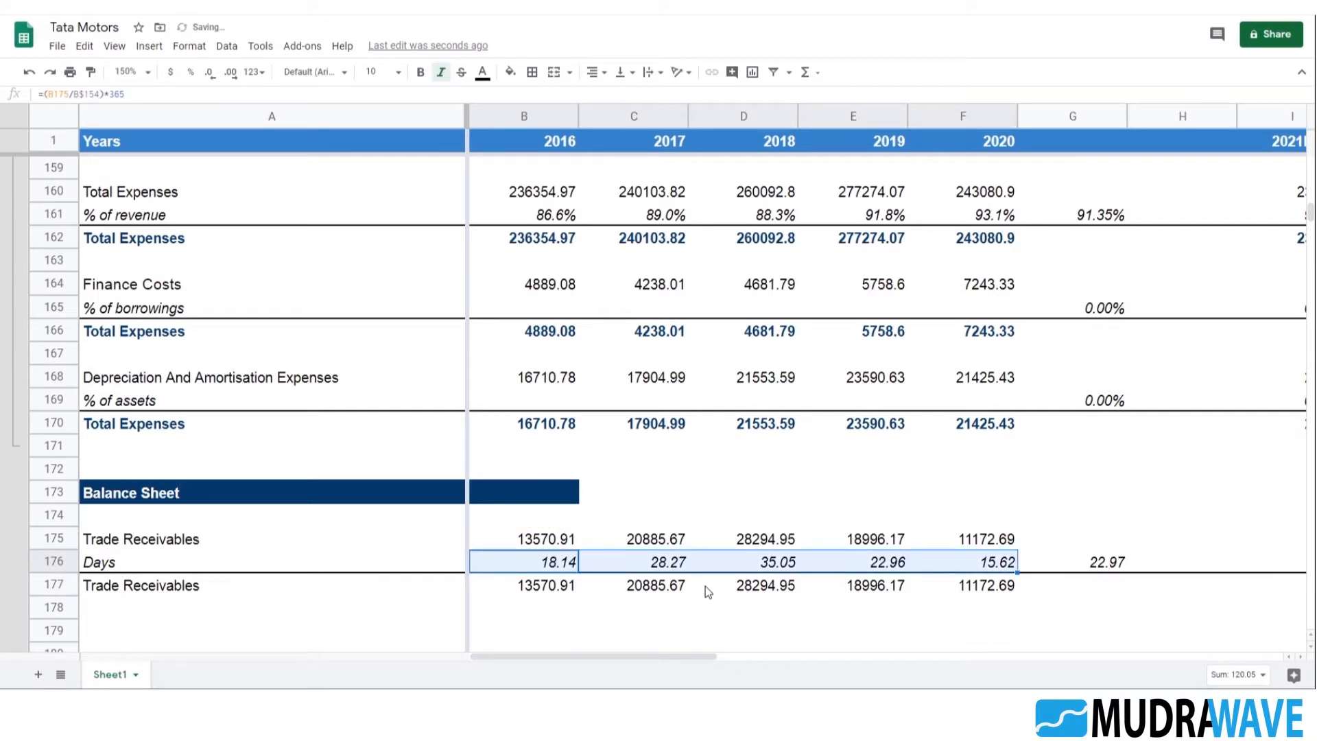
key(Right)
key(Right)
key(Right)
key(Left)
key(Left)
key(F2)
key(Tab)
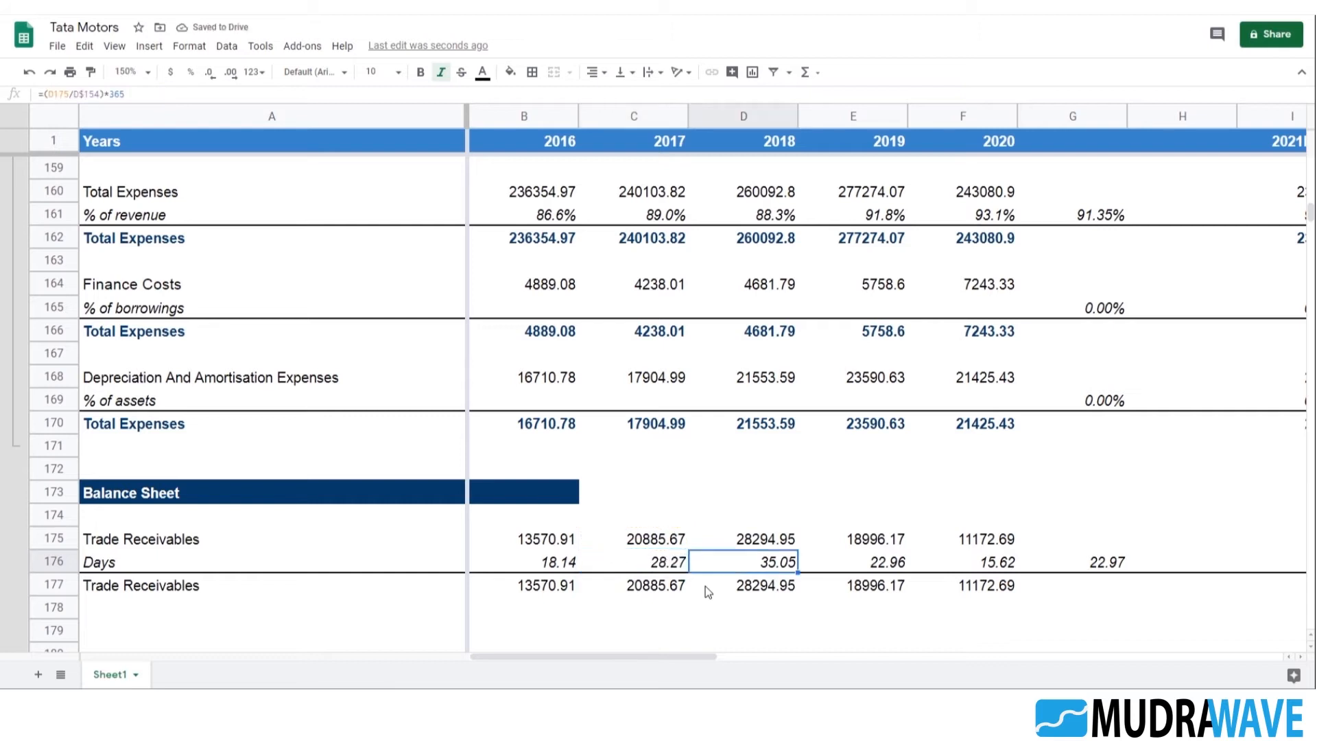
Review the YoY growth % formulas and the % of revenue formulas in B161 to E161 for their cell references
scroll(706, 451, up, 3)
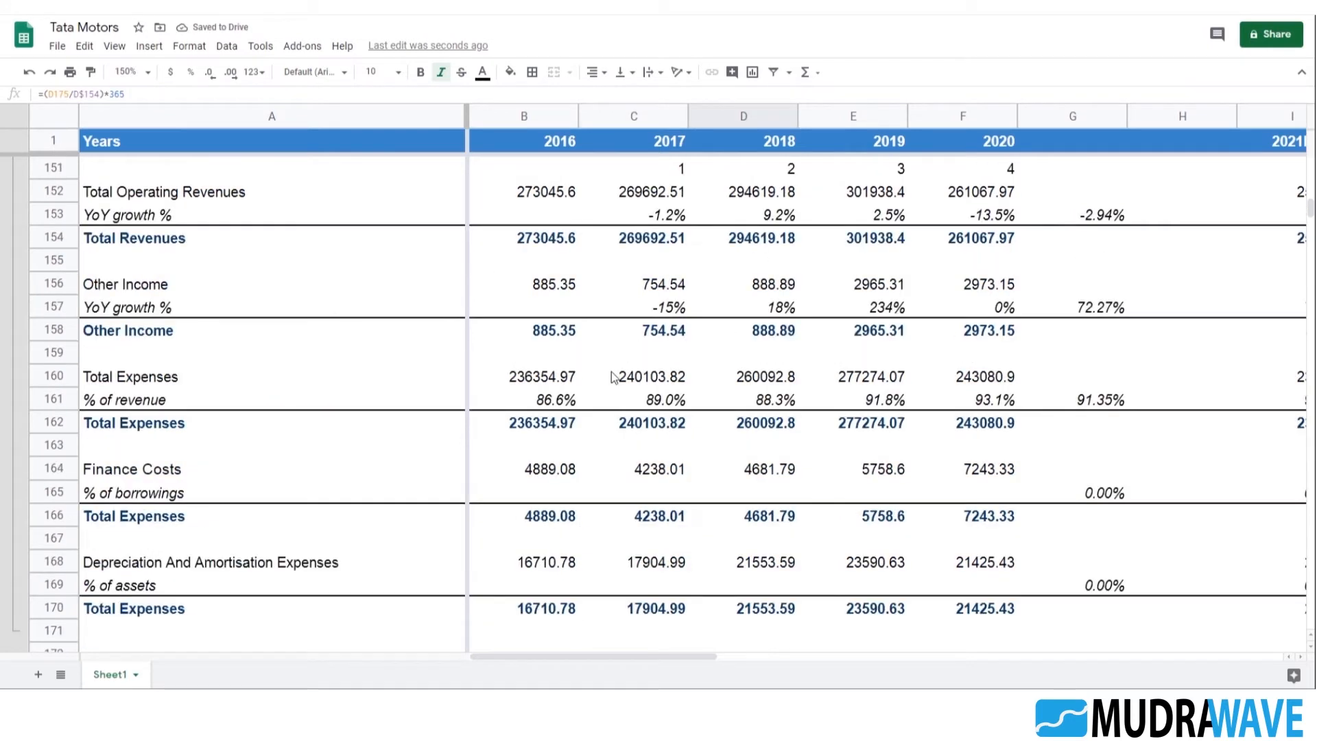
scroll(685, 384, up, 2)
click(658, 362)
scroll(657, 308, down, 1)
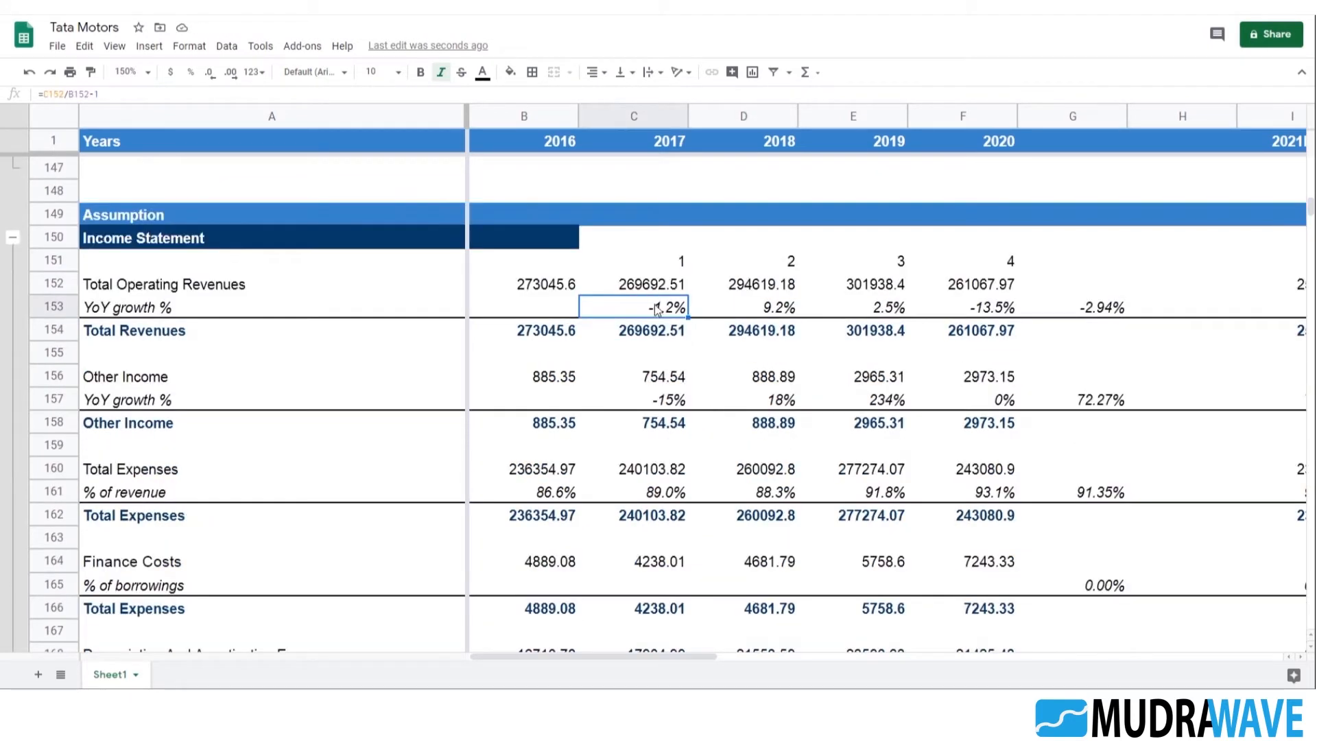
click(678, 404)
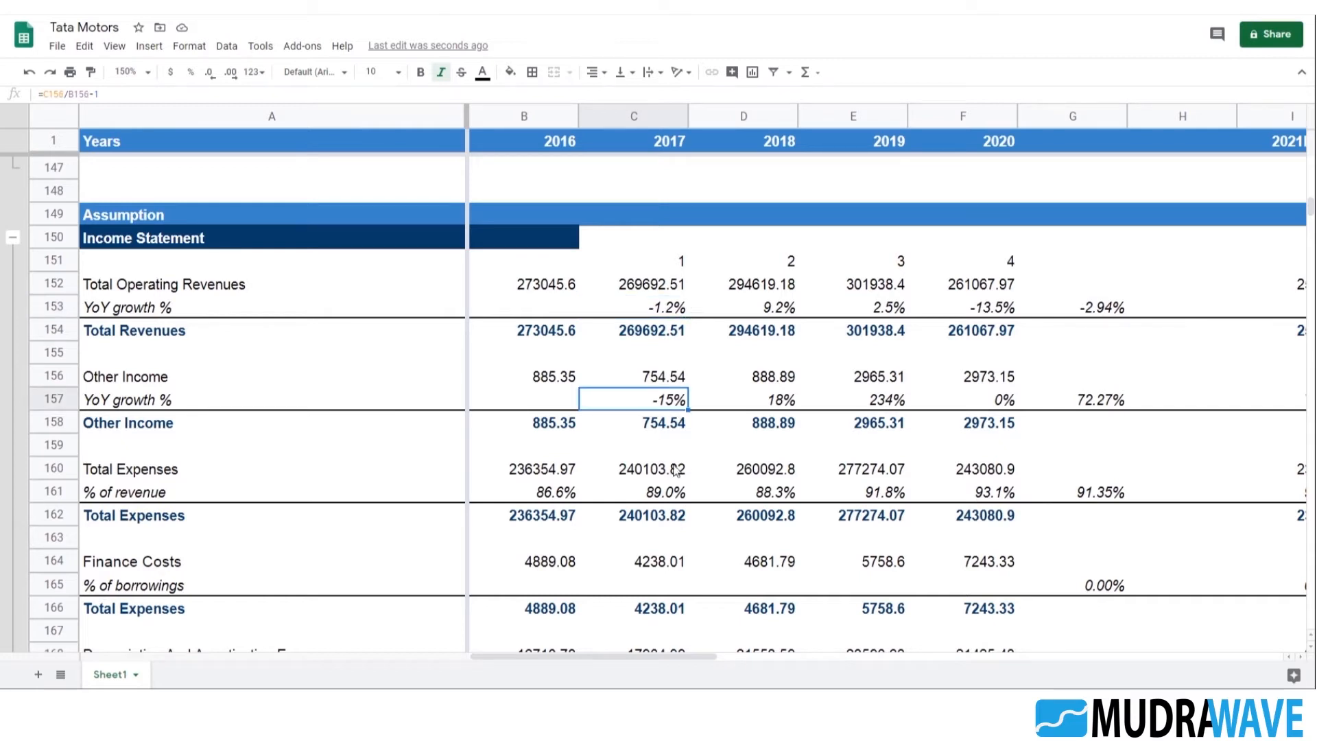
double_click(542, 492)
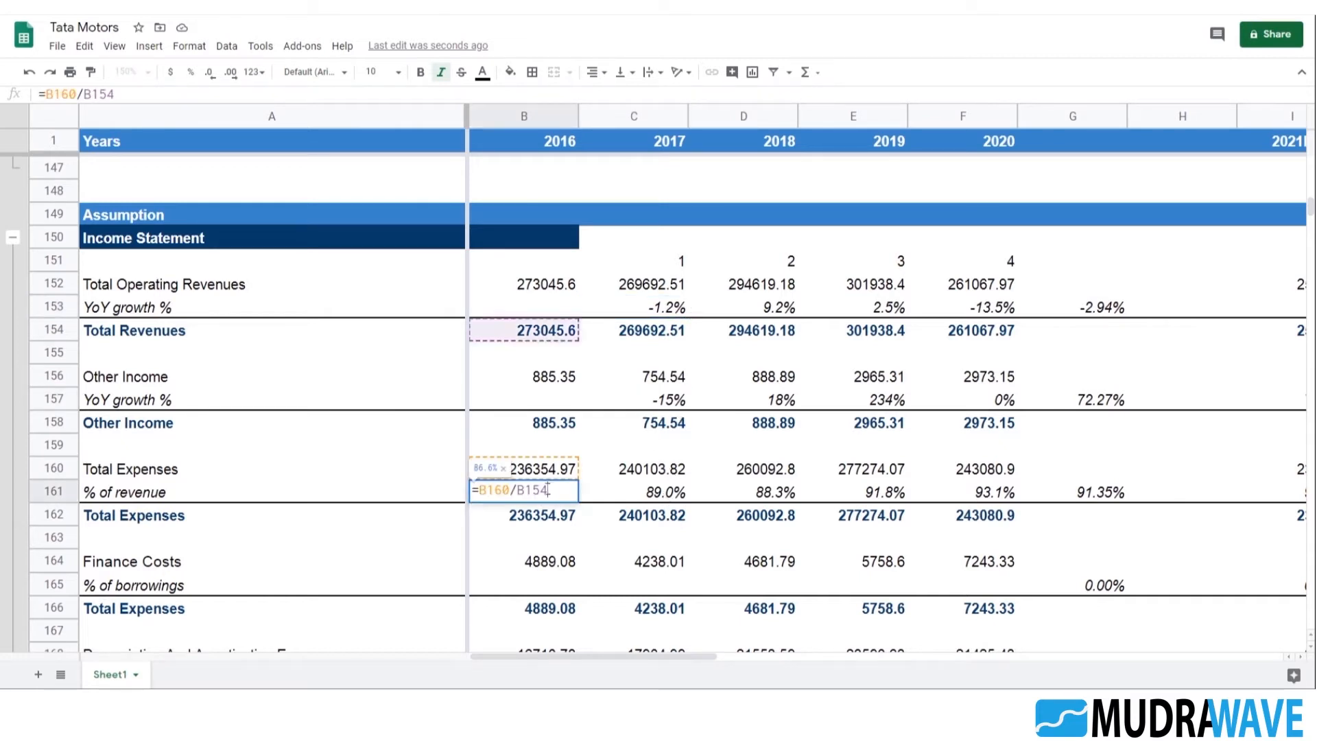
click(648, 492)
double_click(661, 488)
key(Escape)
double_click(775, 495)
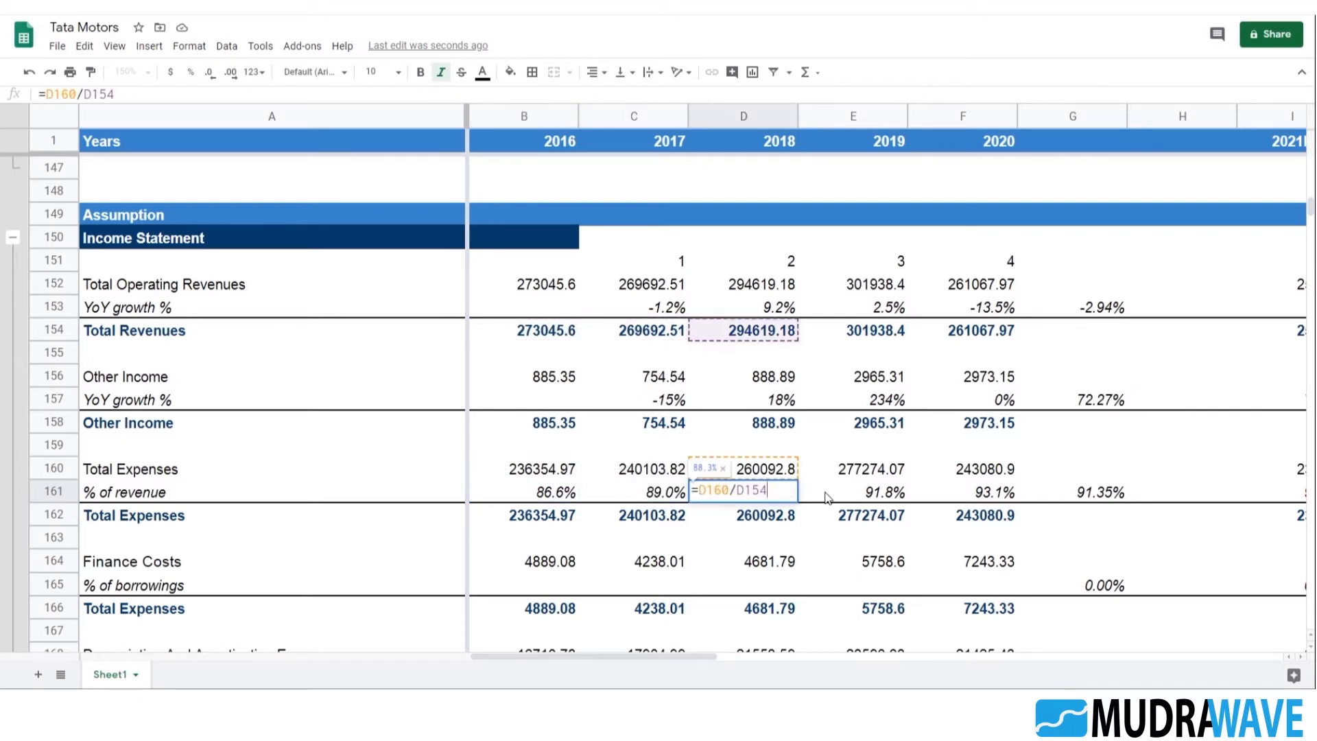
key(Escape)
double_click(873, 497)
key(Escape)
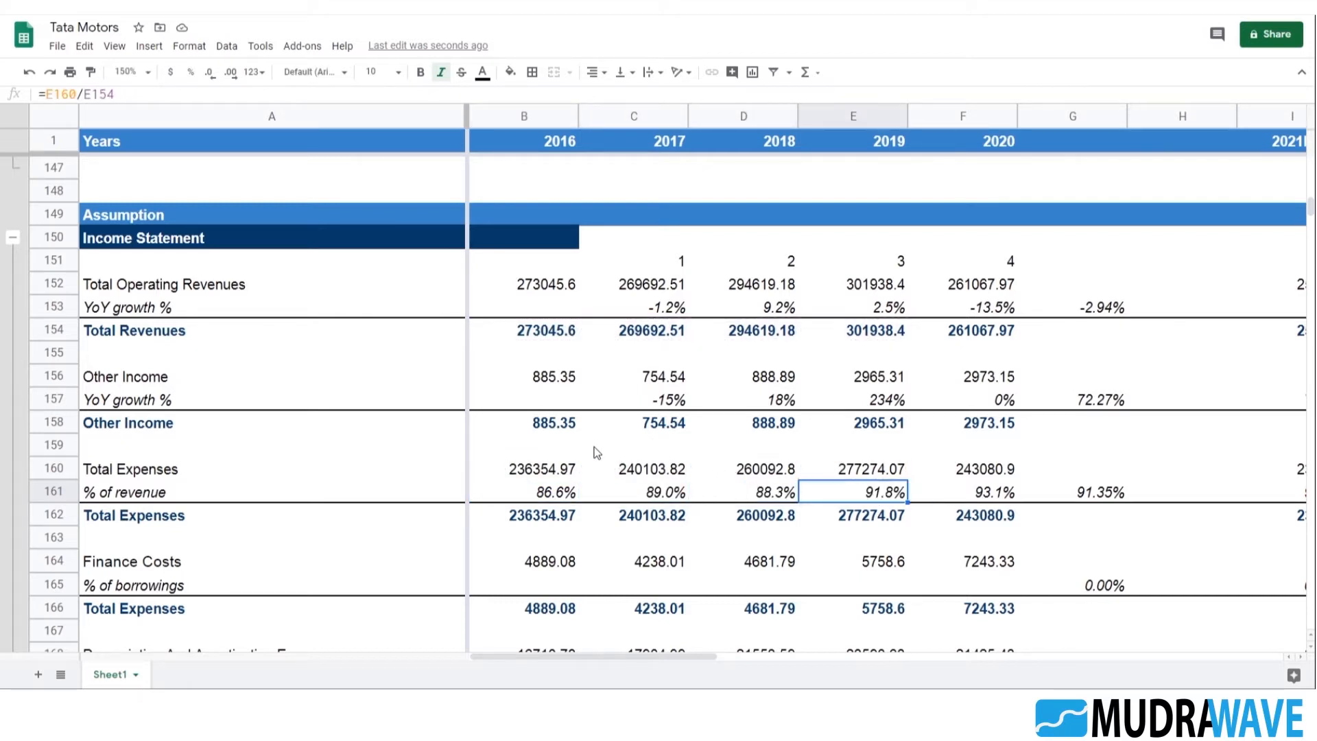
scroll(792, 436, down, 2)
click(555, 403)
scroll(719, 429, down, 3)
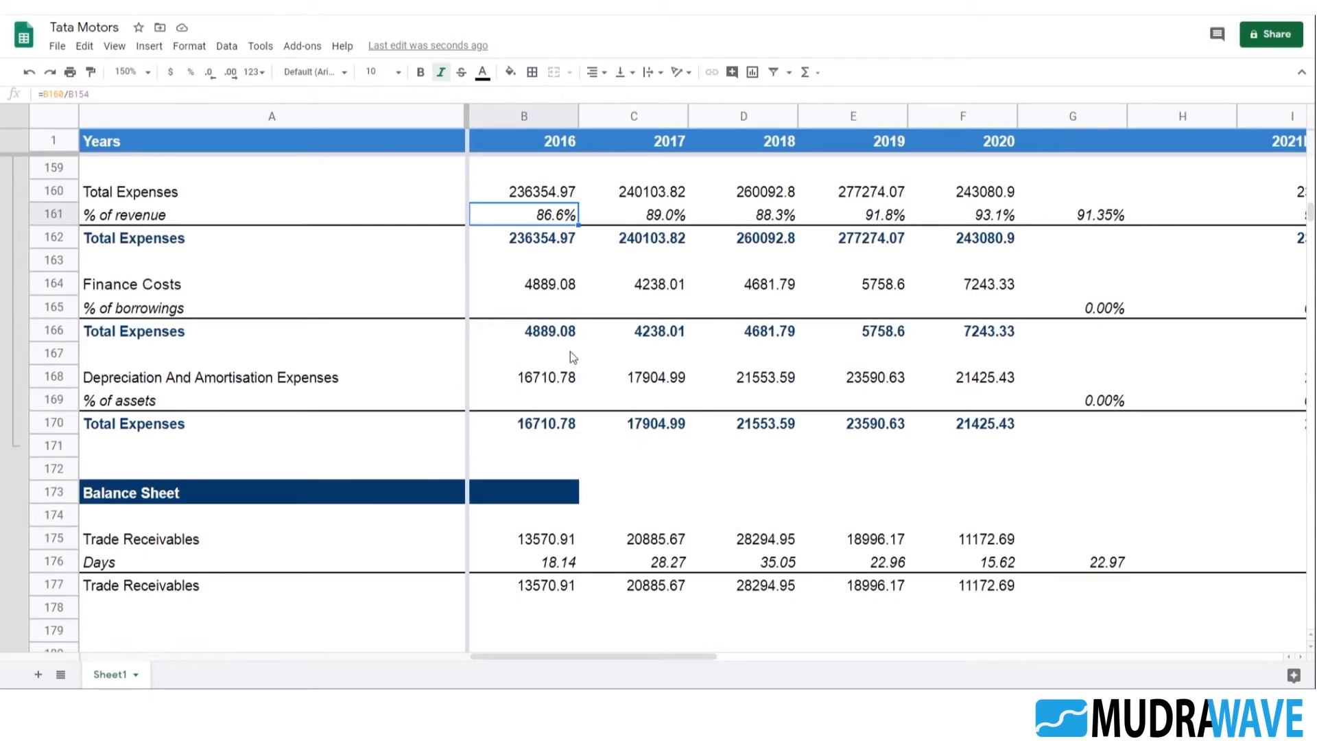
scroll(710, 351, up, 1)
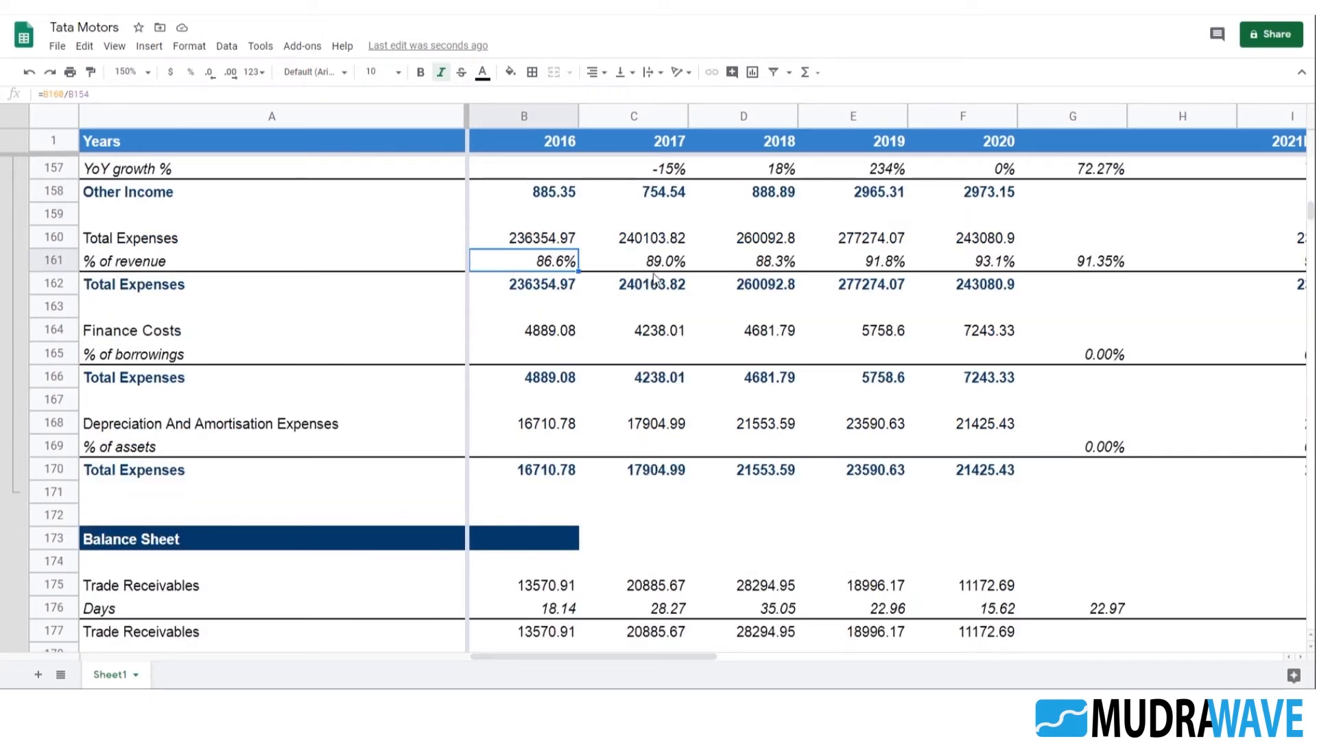
scroll(723, 470, down, 2)
scroll(722, 471, down, 1)
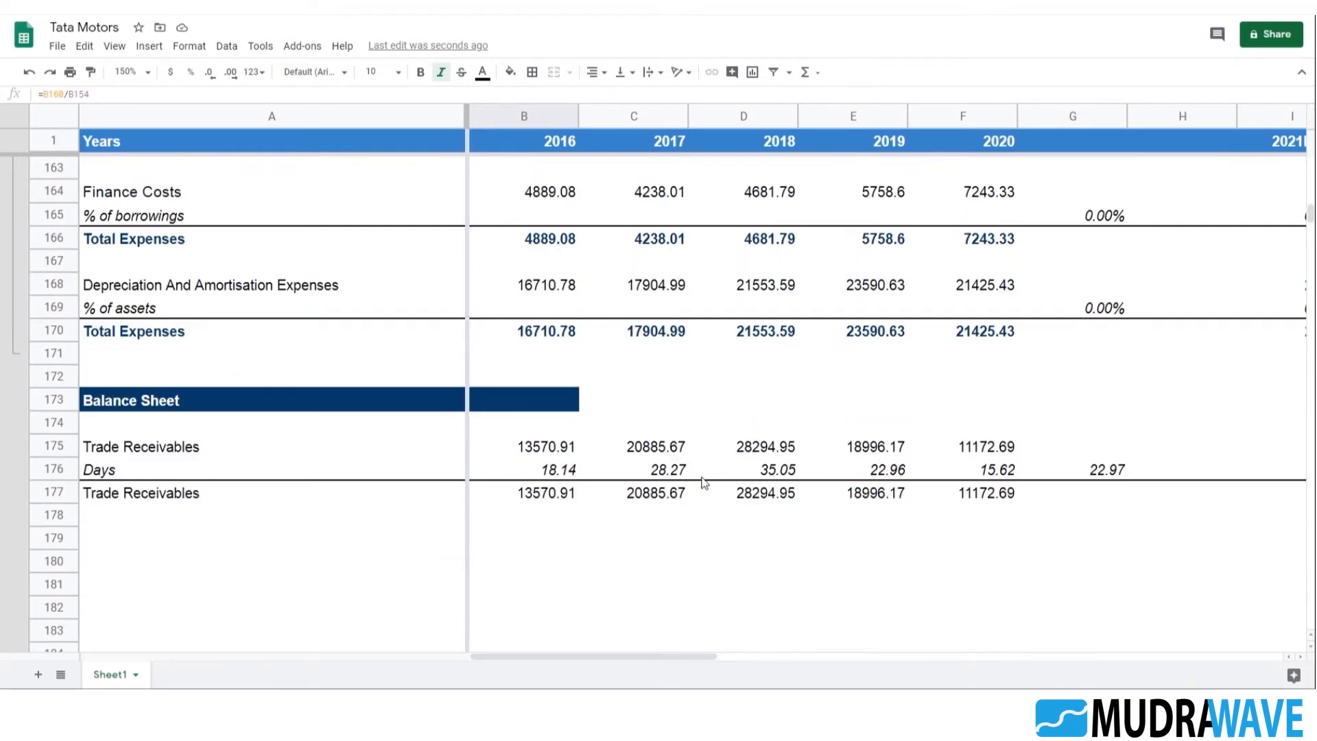
Format the Trade Receivables total row from A177 to M177 as bold with dark blue text
click(665, 473)
click(665, 493)
click(546, 493)
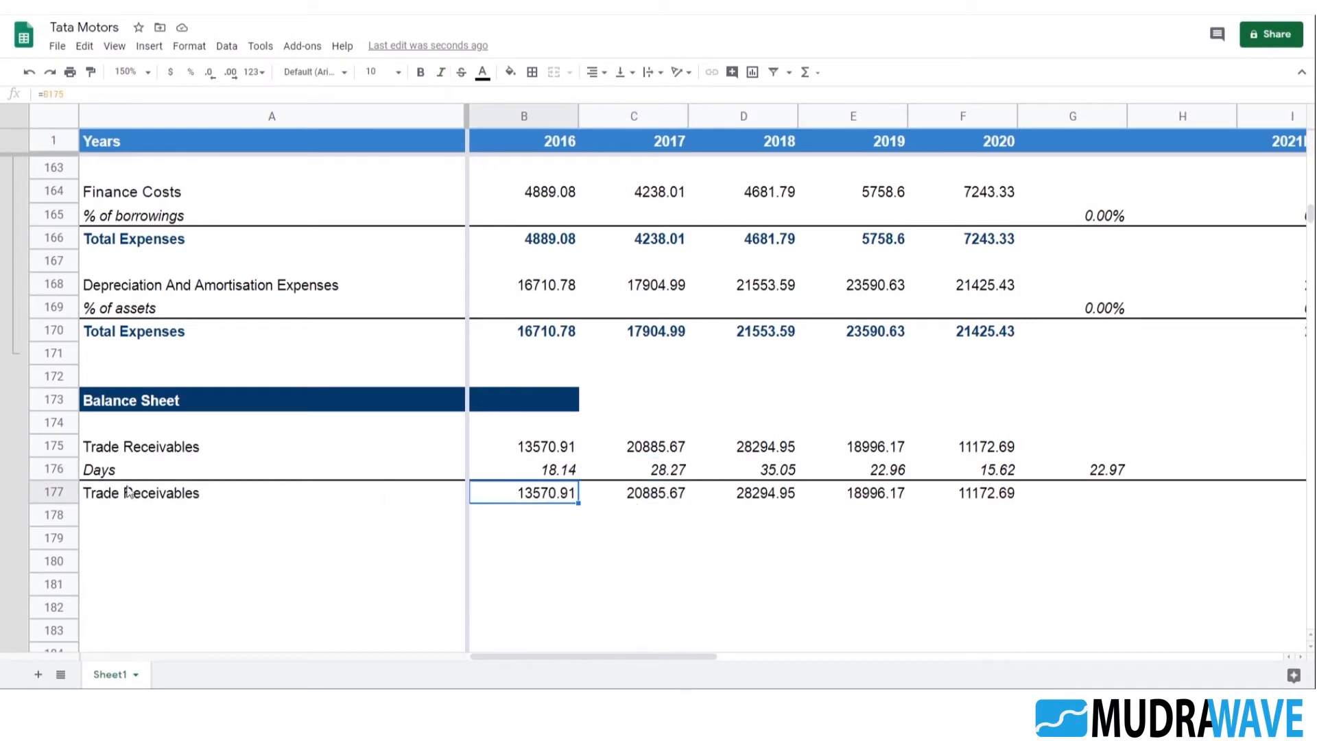
click(386, 496)
key(shift+Right)
key(shift+Right)
key(shift+Right)
key(shift+Right)
key(shift+Right)
key(shift+Right)
key(shift+Right)
key(shift+Right)
key(shift+Right)
key(shift+Right)
key(shift+Right)
key(shift+Right)
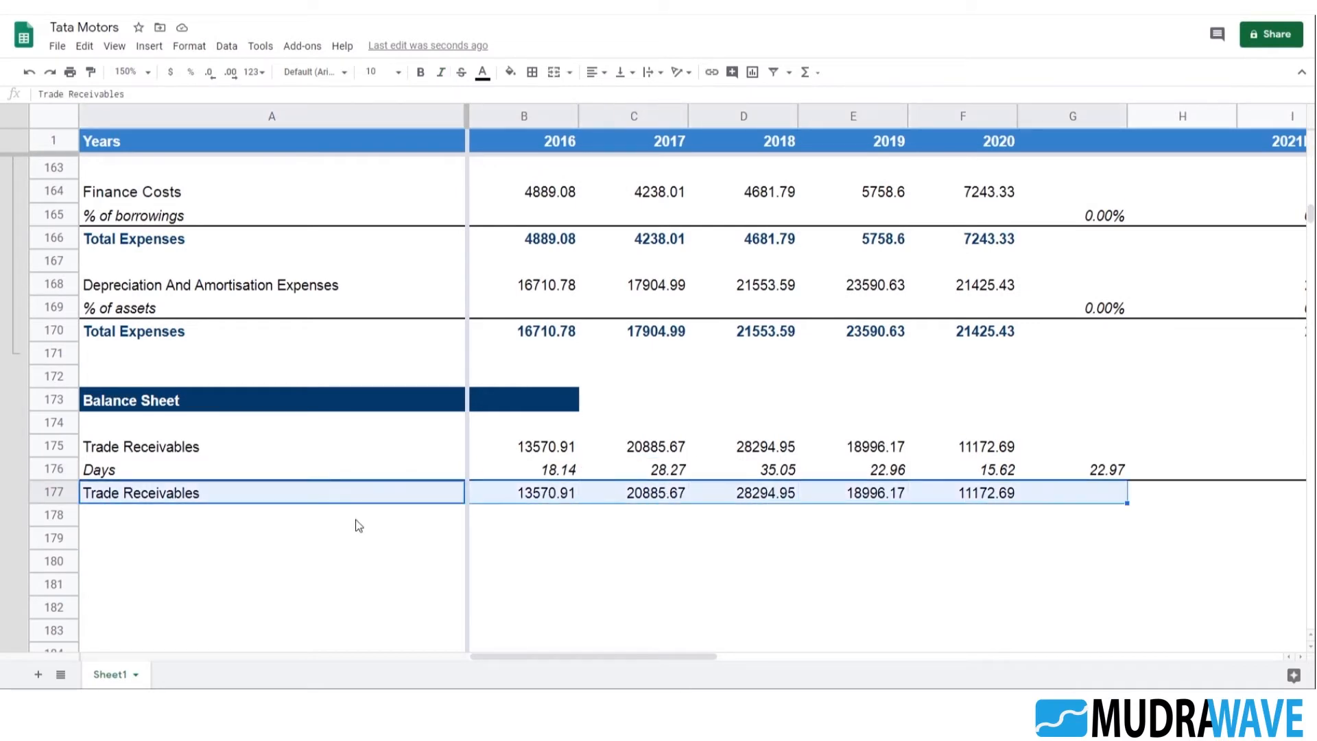
key(shift+Right)
key(shift+Left)
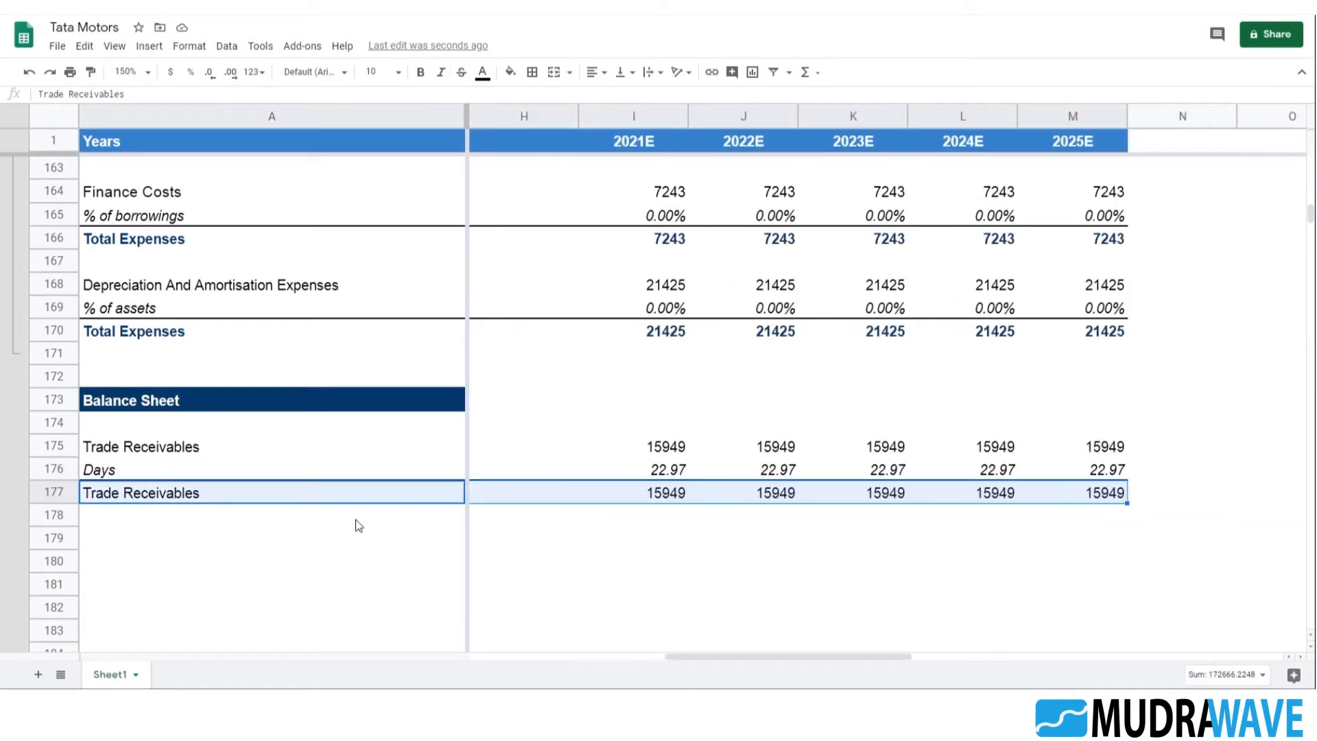
click(421, 72)
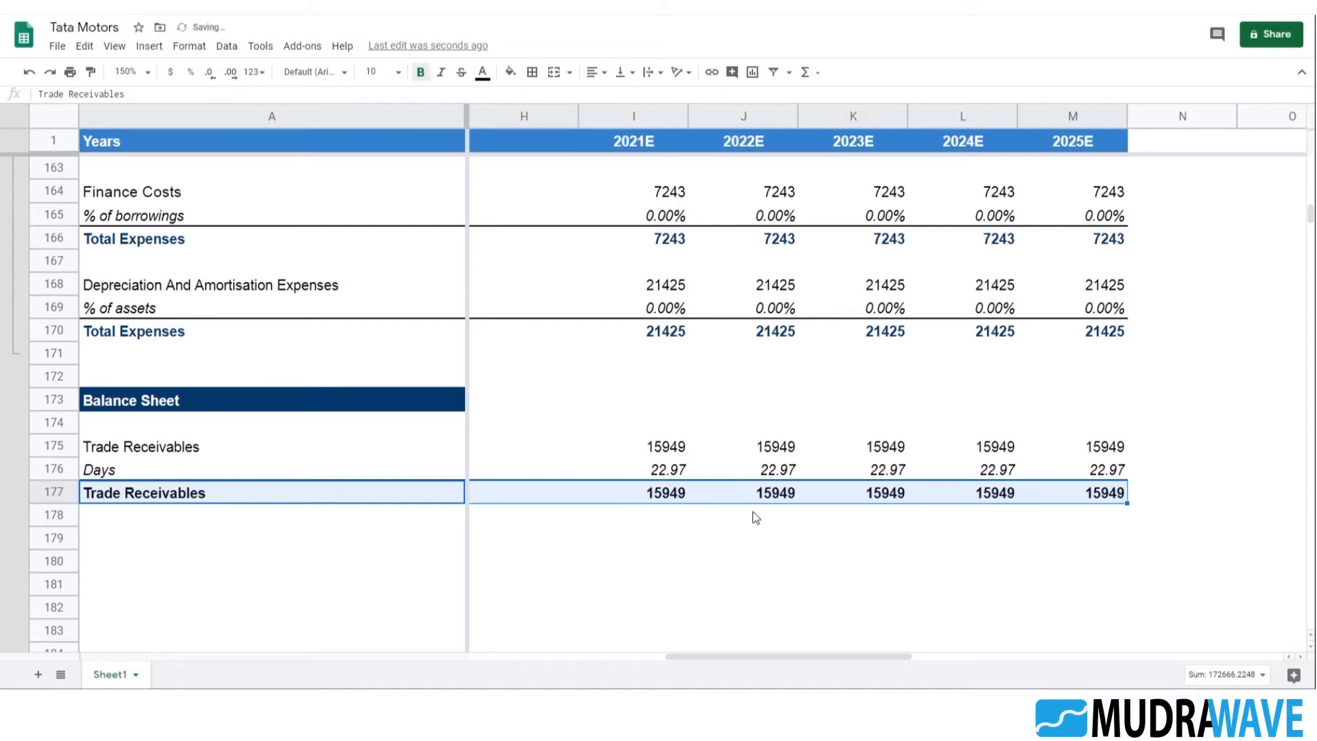
click(482, 72)
click(598, 237)
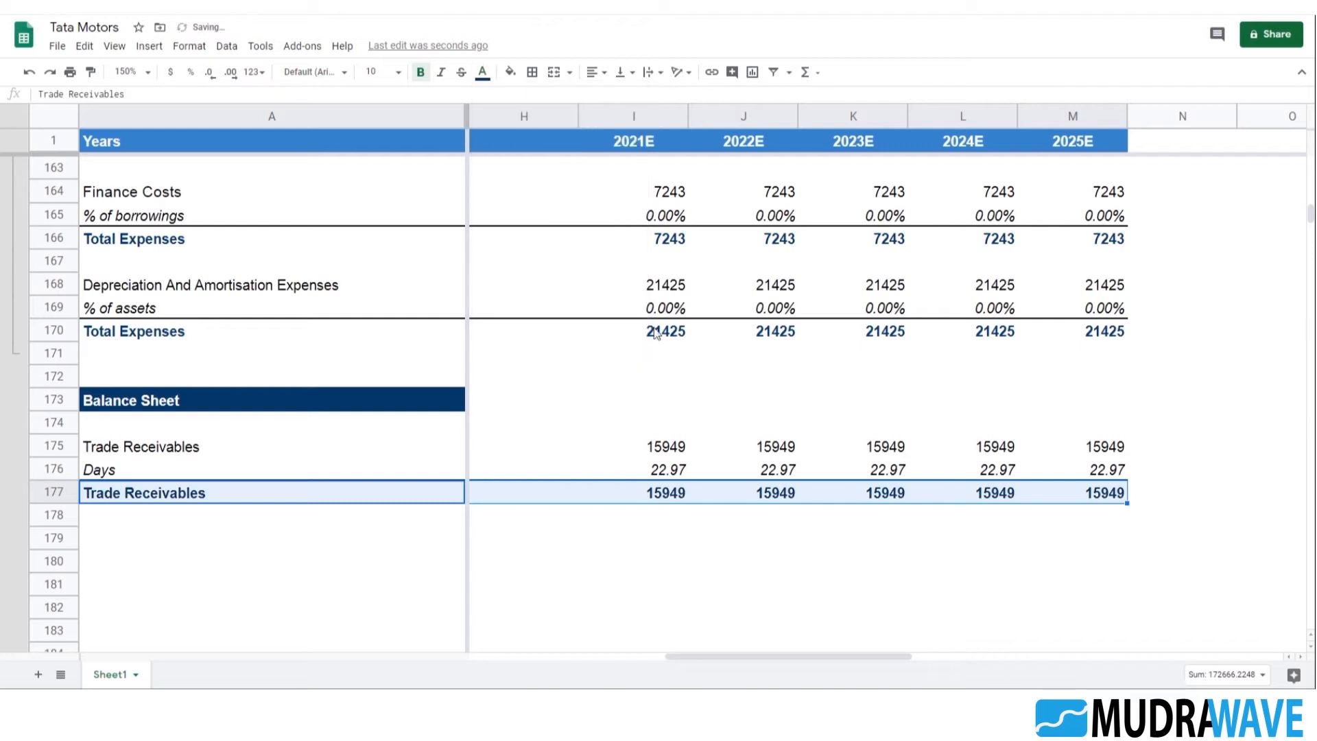
Review the projected Trade Receivables and Days cells for 2021E to 2025E in rows 175 to 177
click(673, 539)
click(663, 491)
click(675, 471)
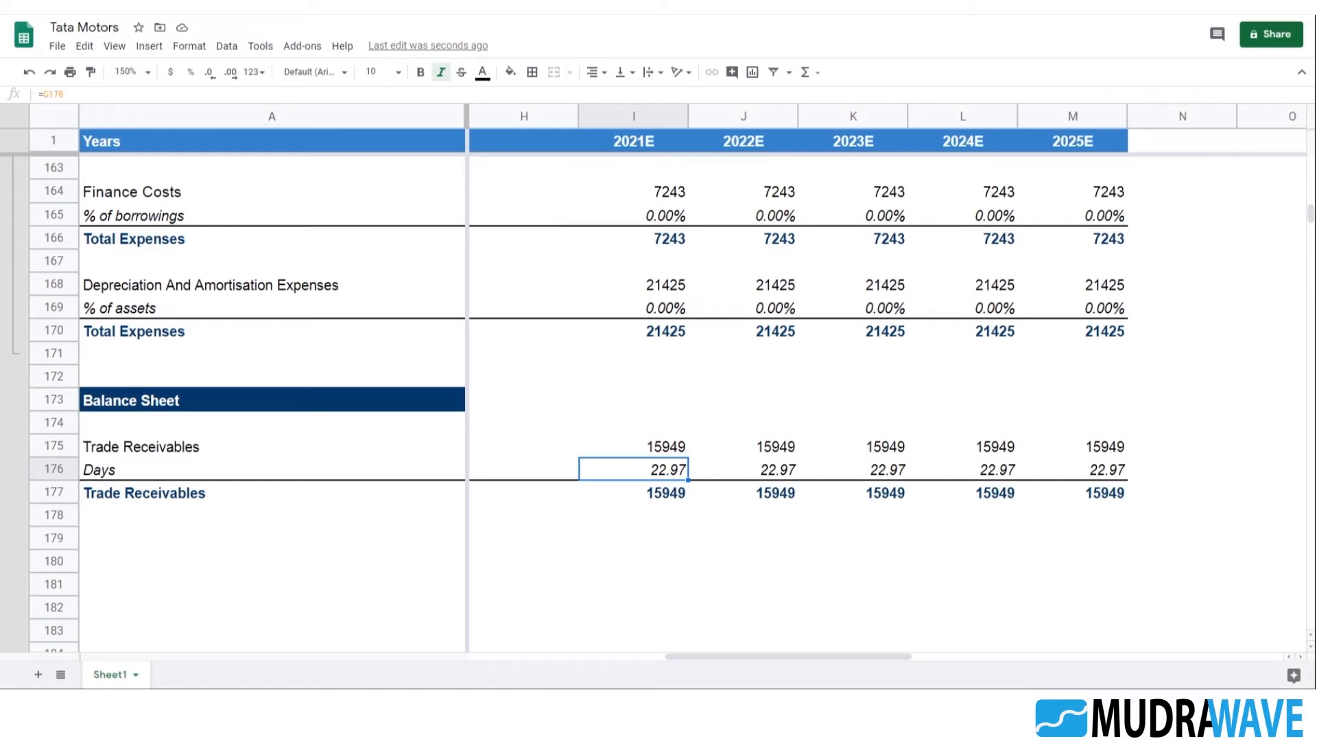
click(678, 451)
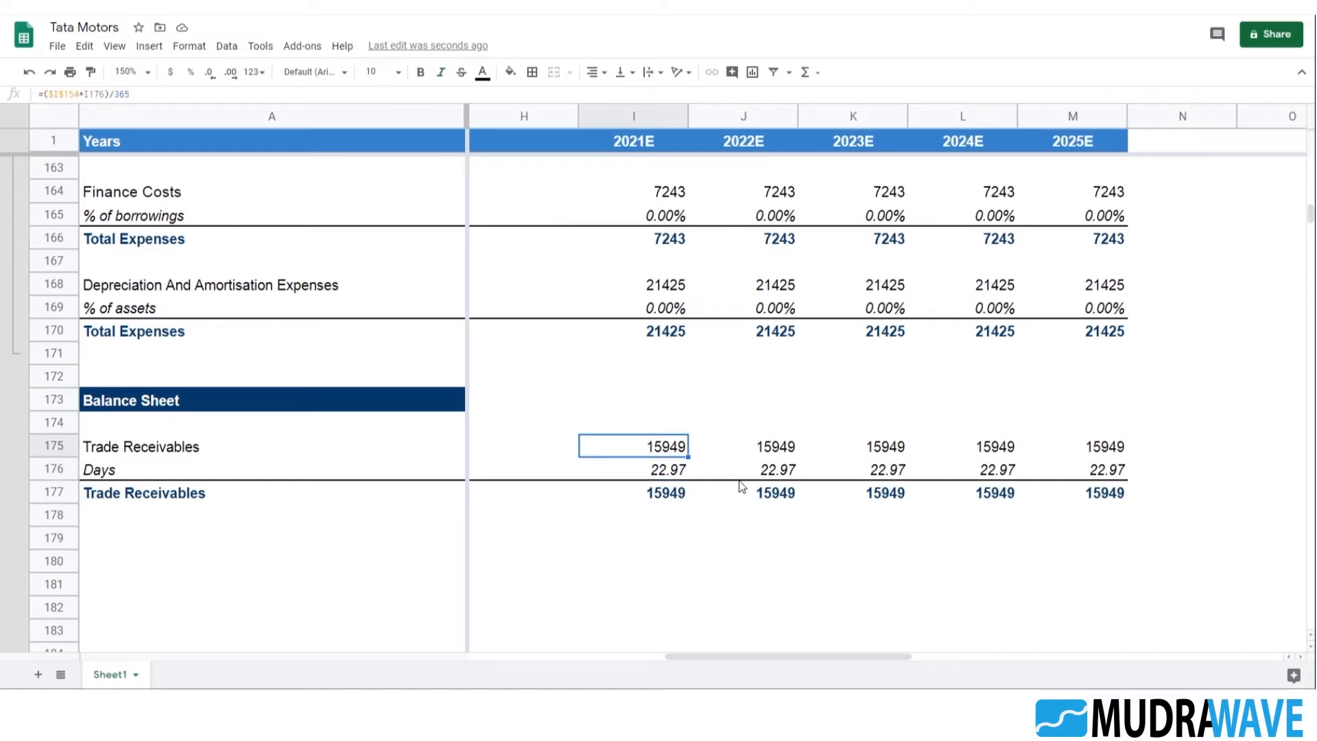
click(1092, 473)
click(634, 472)
click(1107, 451)
click(648, 449)
Make the column of the Total Revenues reference in I175 relative, so the formula reads =(I$154*I176)/365
double_click(676, 452)
click(622, 444)
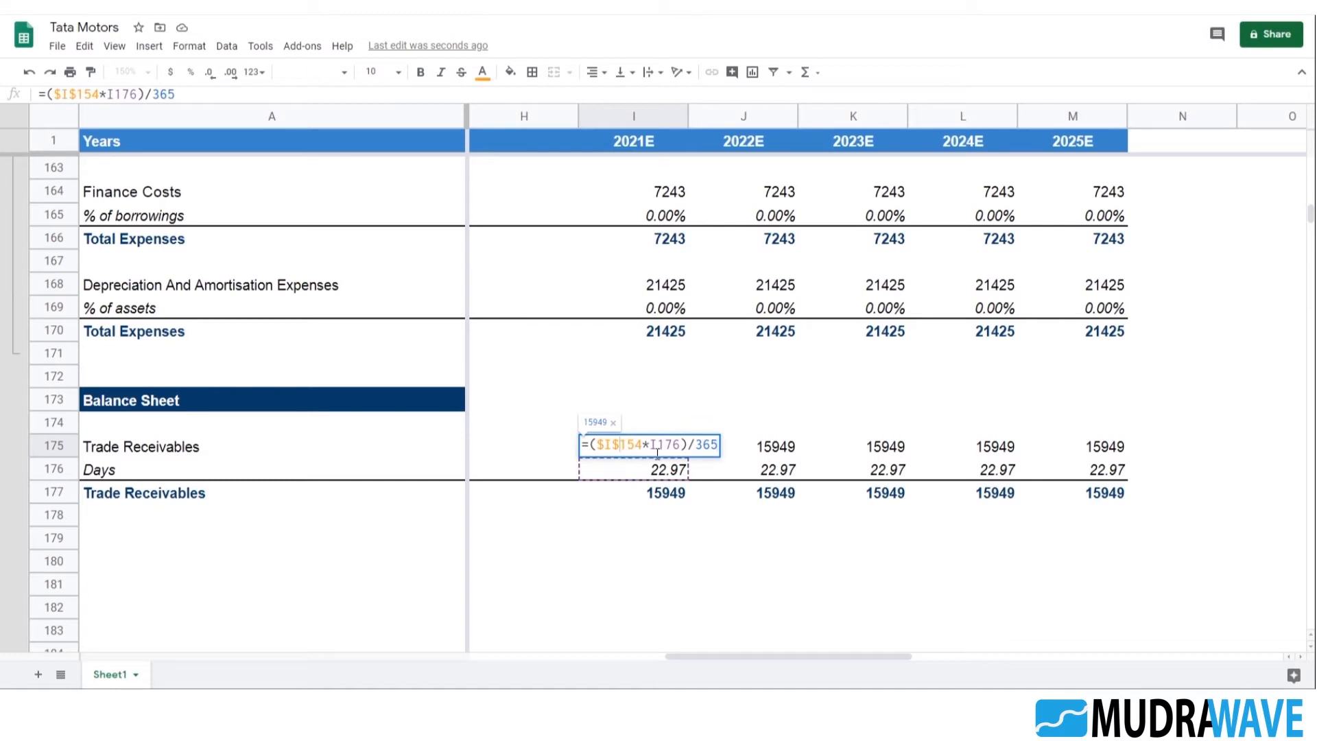
click(608, 446)
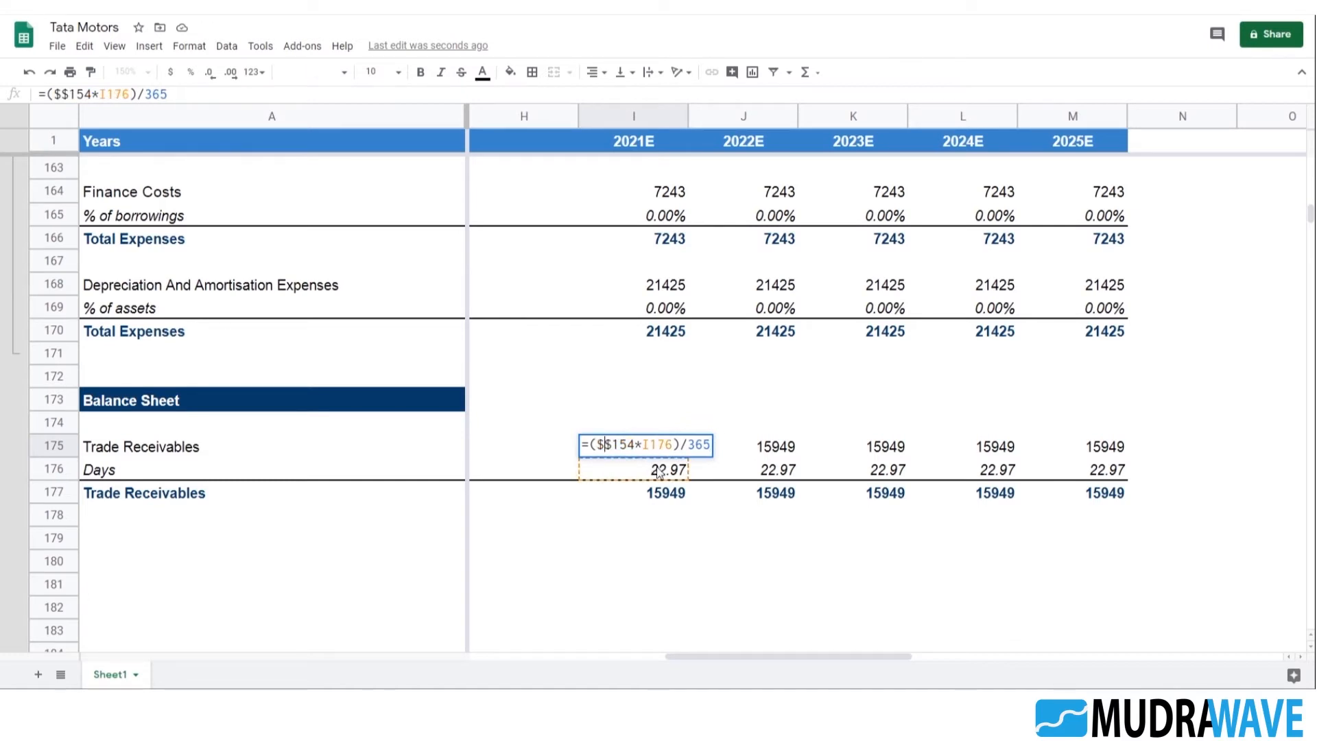
key(BackSpace)
text(i)
key(Return)
key(Up)
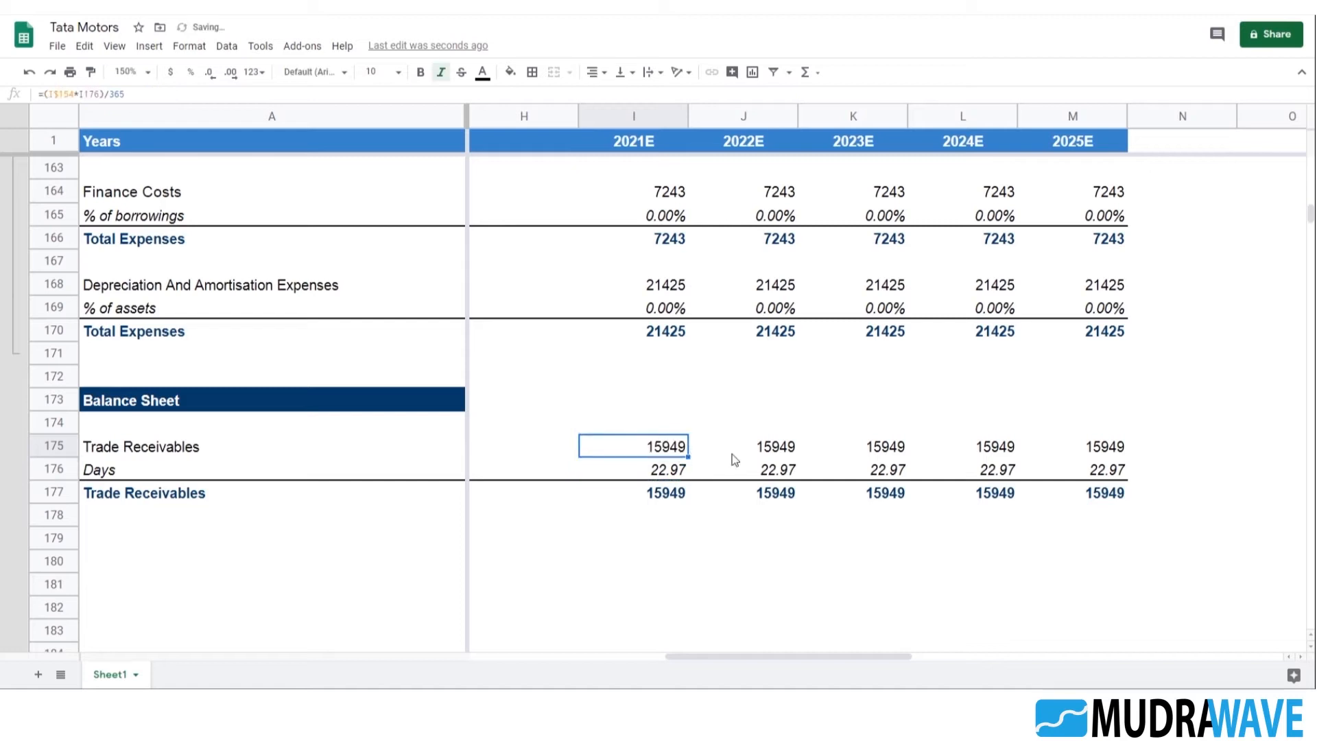
Fill the 2021E Trade Receivables formula from I175 across to M175
key(shift+Right)
key(shift+Right)
key(shift+Right)
key(shift+Right)
key(ctrl+r)
Check the cell references in the projected Trade Receivables and Days formulas of rows 175 and 176
key(Right)
key(Right)
key(Return)
key(Tab)
key(Return)
key(Tab)
key(Return)
key(Escape)
key(Left)
key(Return)
key(Escape)
key(Left)
key(Return)
key(Escape)
key(Left)
key(Return)
key(Escape)
key(Left)
key(Down)
key(Right)
key(Return)
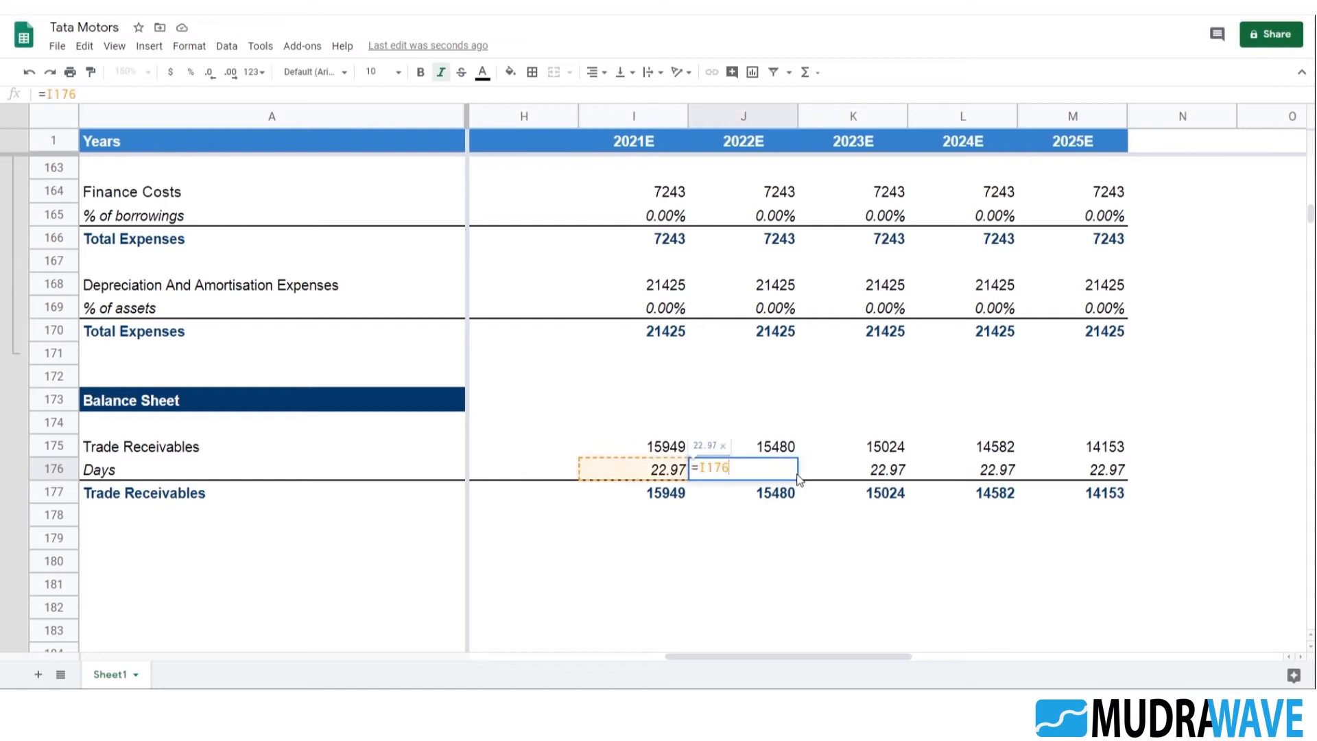
key(Tab)
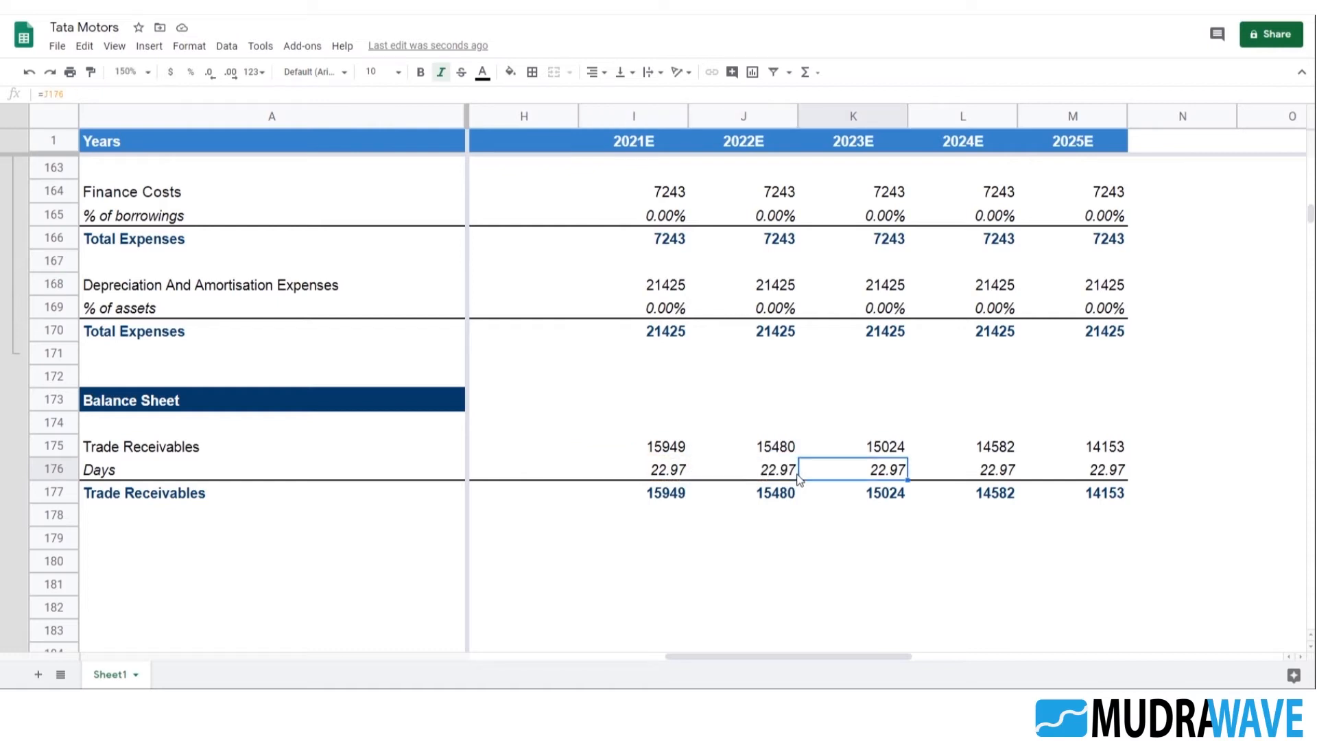
Inspect the projected Finance Costs formula in I164 and the Total Expenses formulas across row 160
click(675, 290)
scroll(755, 377, up, 2)
click(683, 331)
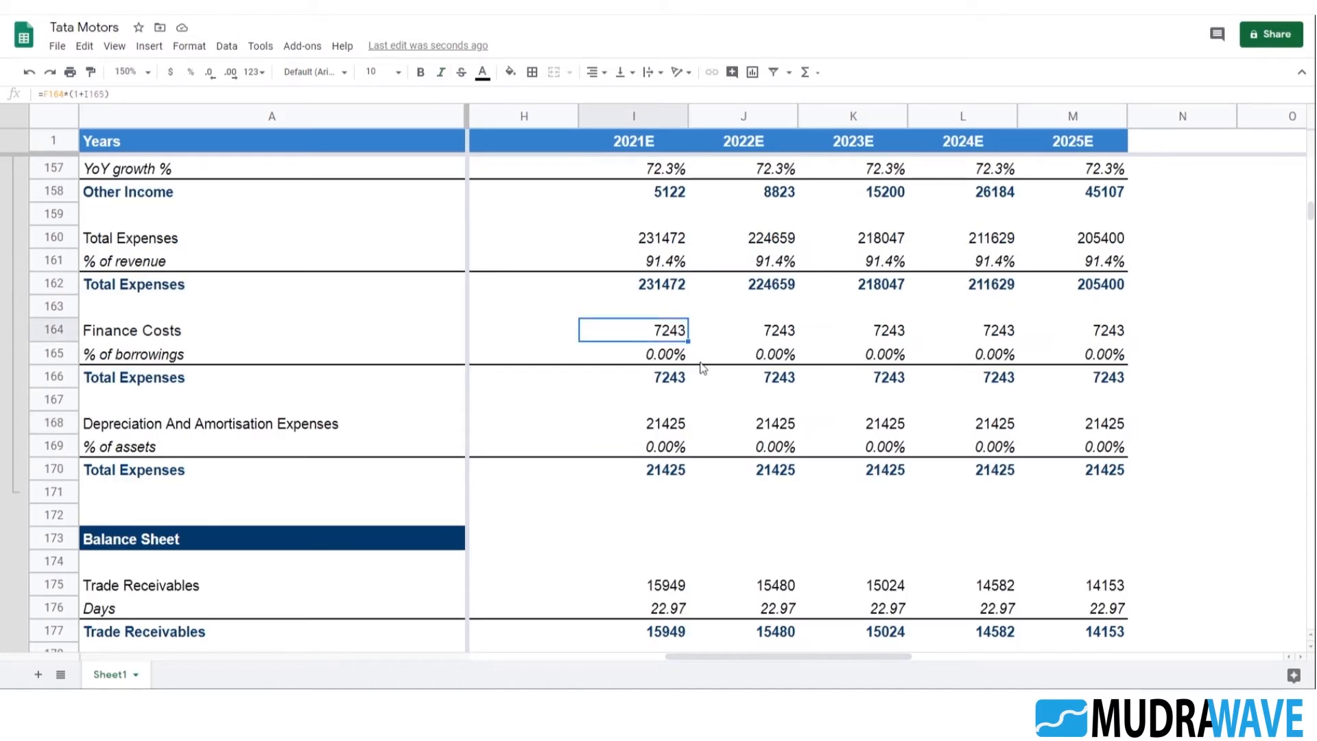
scroll(697, 372, up, 2)
click(681, 383)
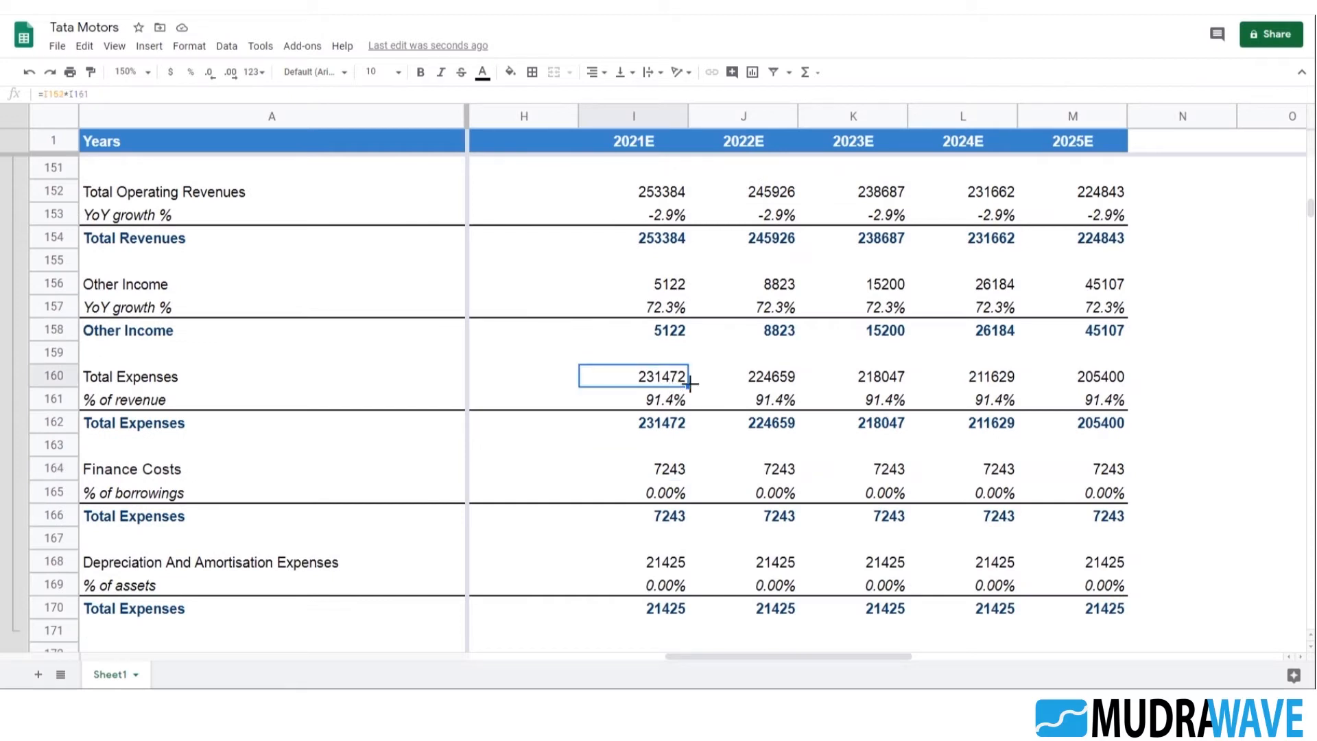
click(784, 386)
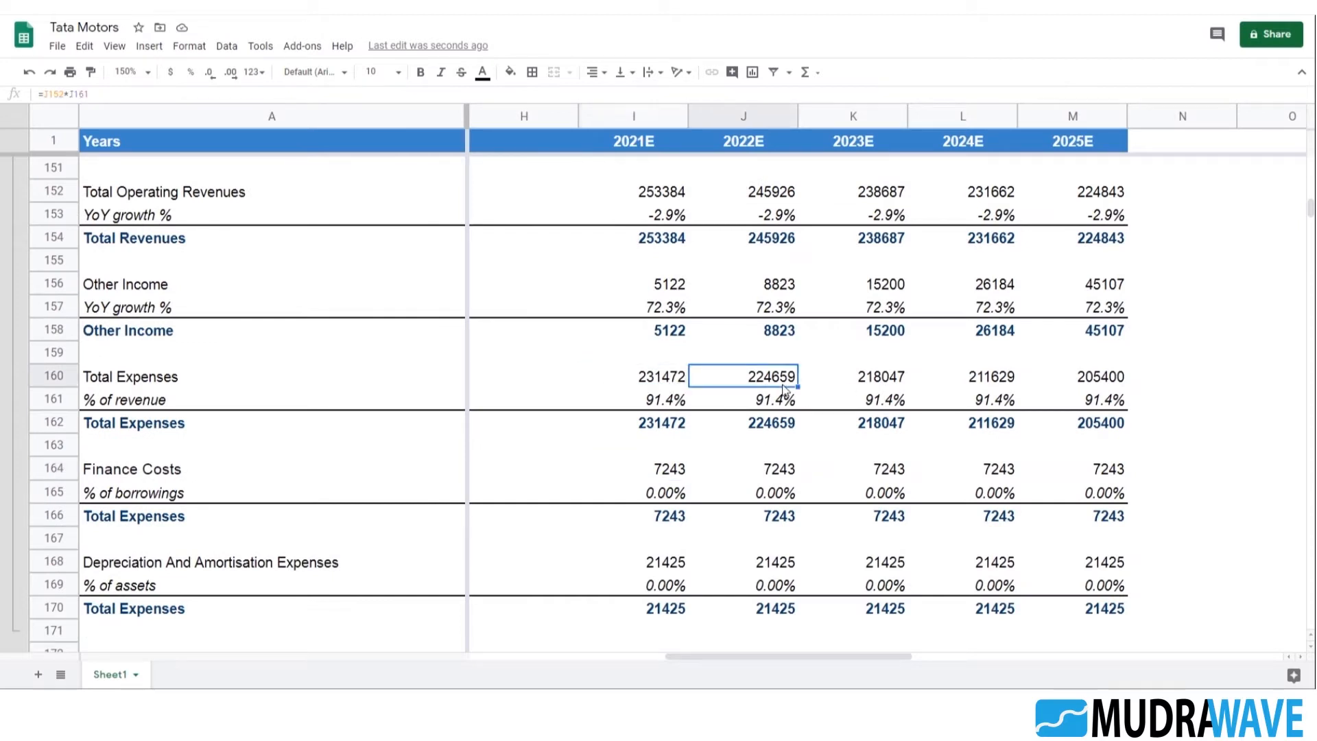
key(F2)
scroll(886, 413, up, 2)
key(Escape)
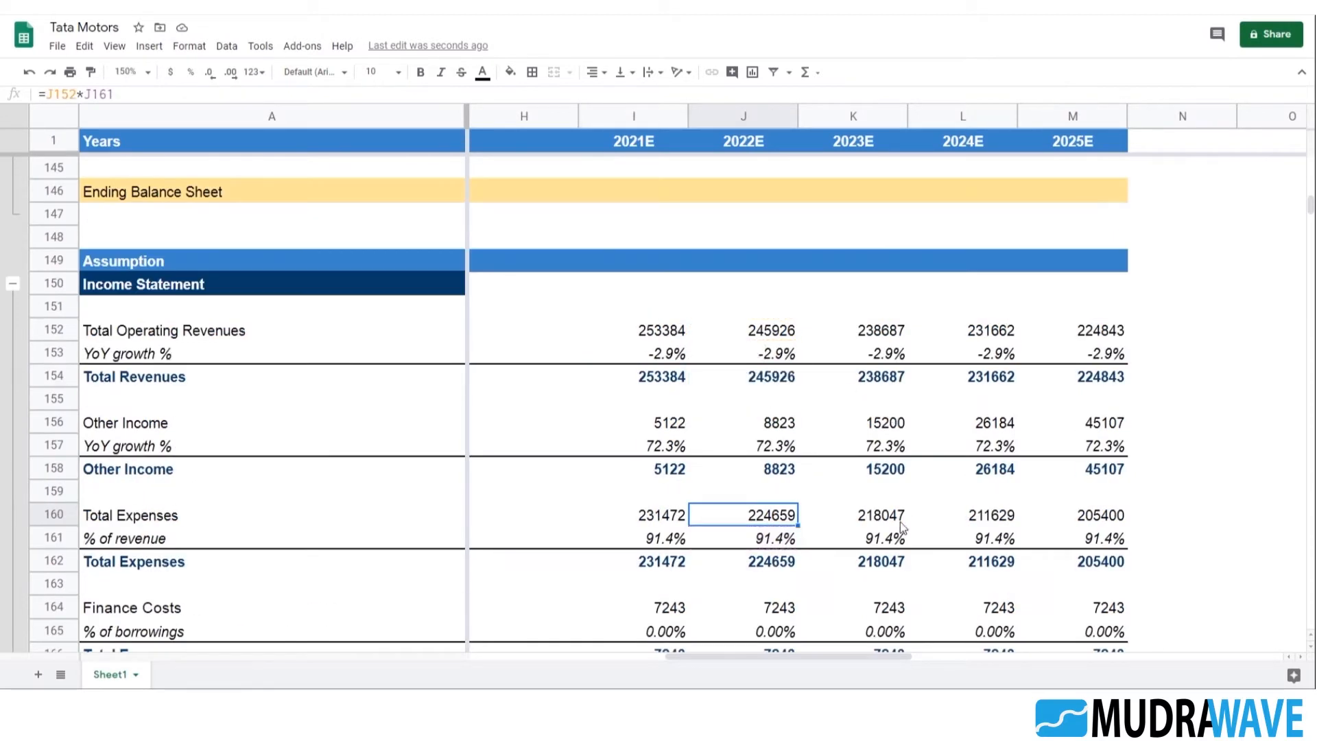
click(889, 518)
key(F2)
key(Escape)
click(1100, 521)
key(F2)
key(Escape)
Inspect the Other Income formulas in row 156, from the 2025E and 2024E projections back to the historical years
click(1093, 424)
key(F2)
key(Escape)
click(994, 424)
key(F2)
key(Escape)
key(Left)
key(Left)
key(Left)
key(Left)
key(Left)
key(Left)
key(Left)
key(Left)
key(Left)
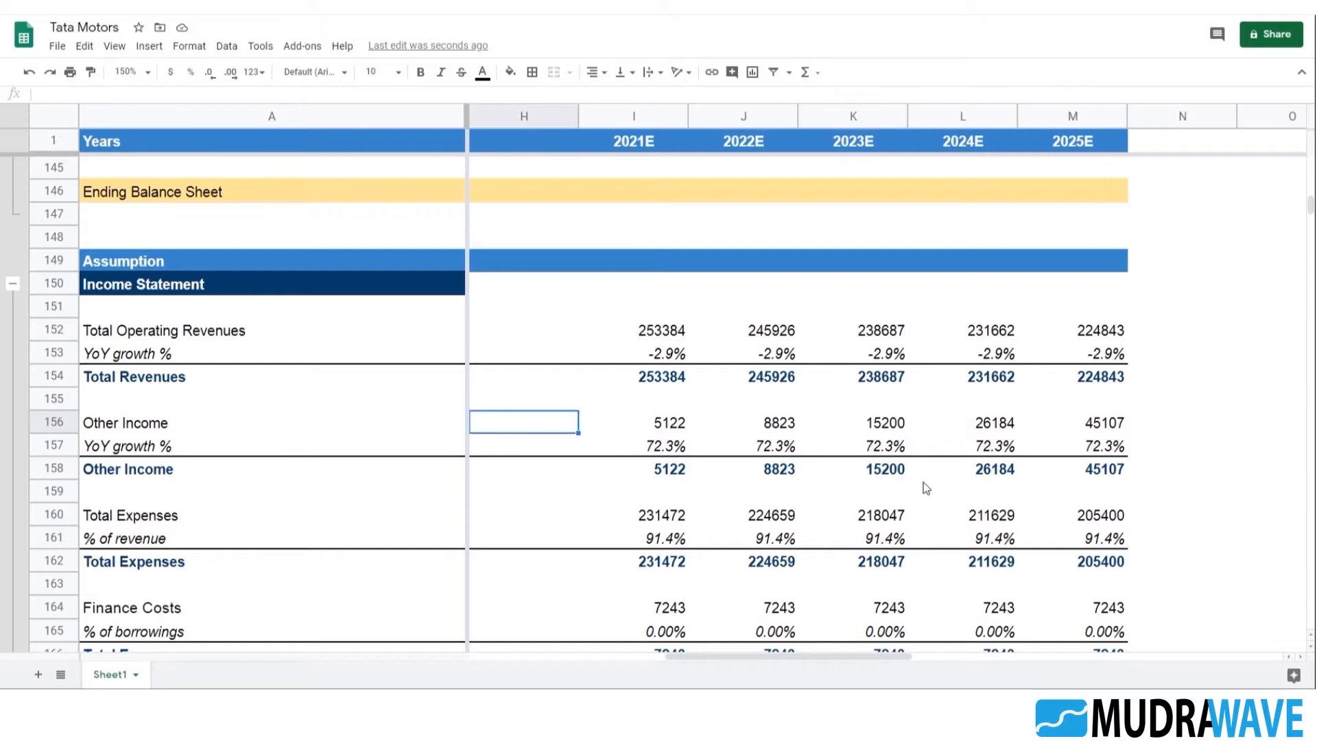
key(Right)
key(Right)
key(Right)
key(Left)
key(Left)
key(Left)
key(Left)
key(Left)
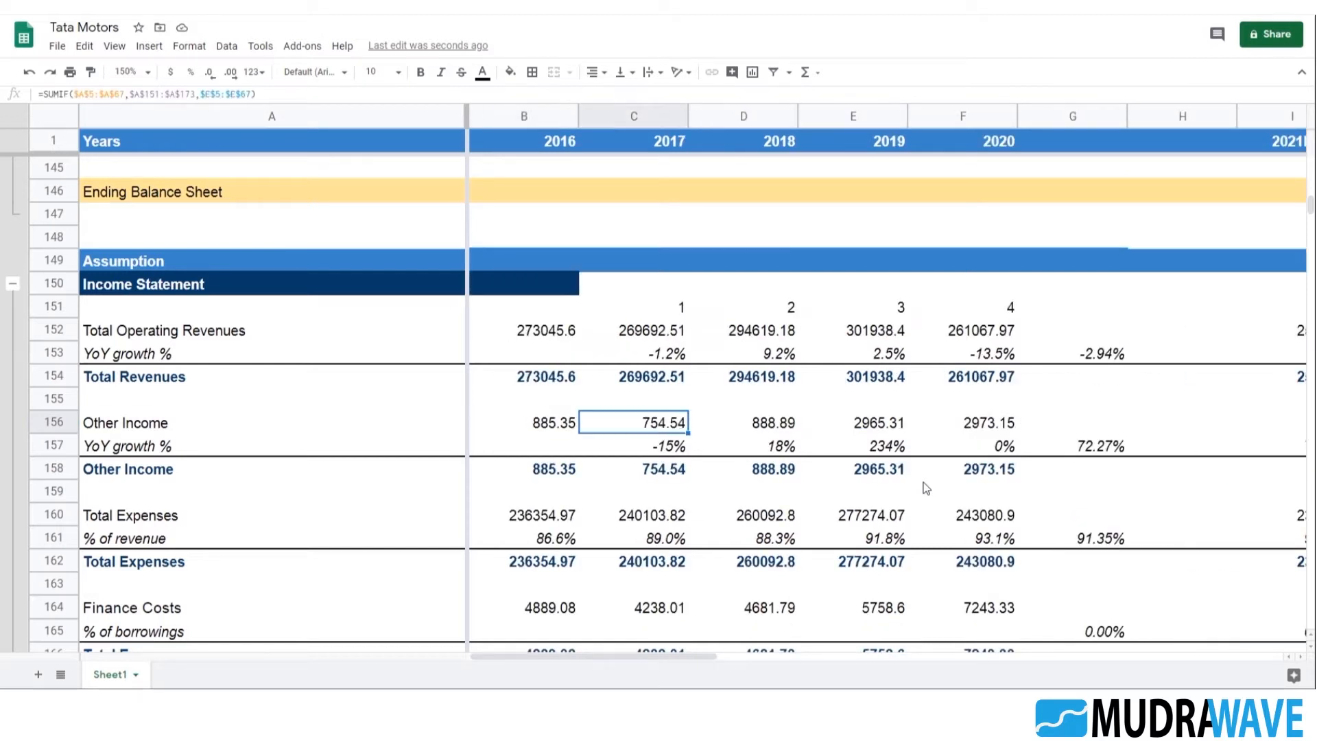
Copy the Trade Receivables block A175:M177 and paste it starting at A179
scroll(926, 488, down, 7)
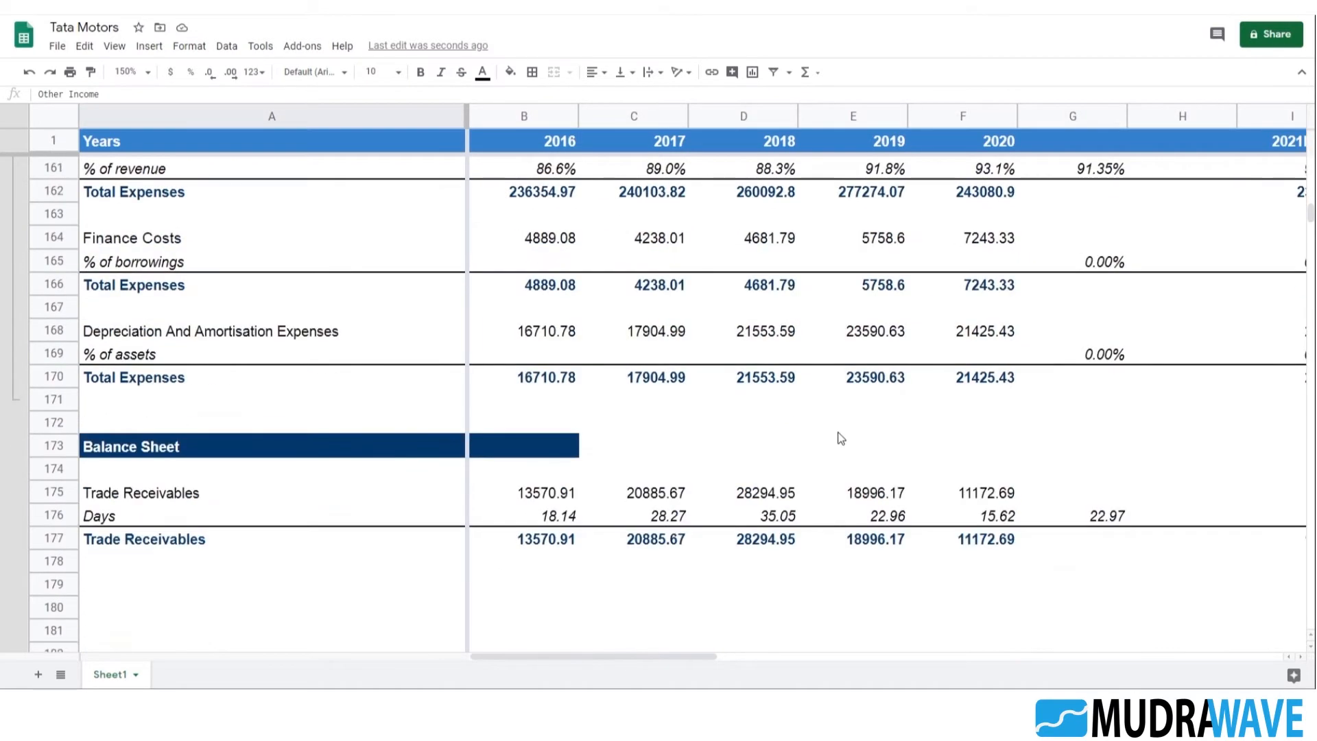
click(543, 355)
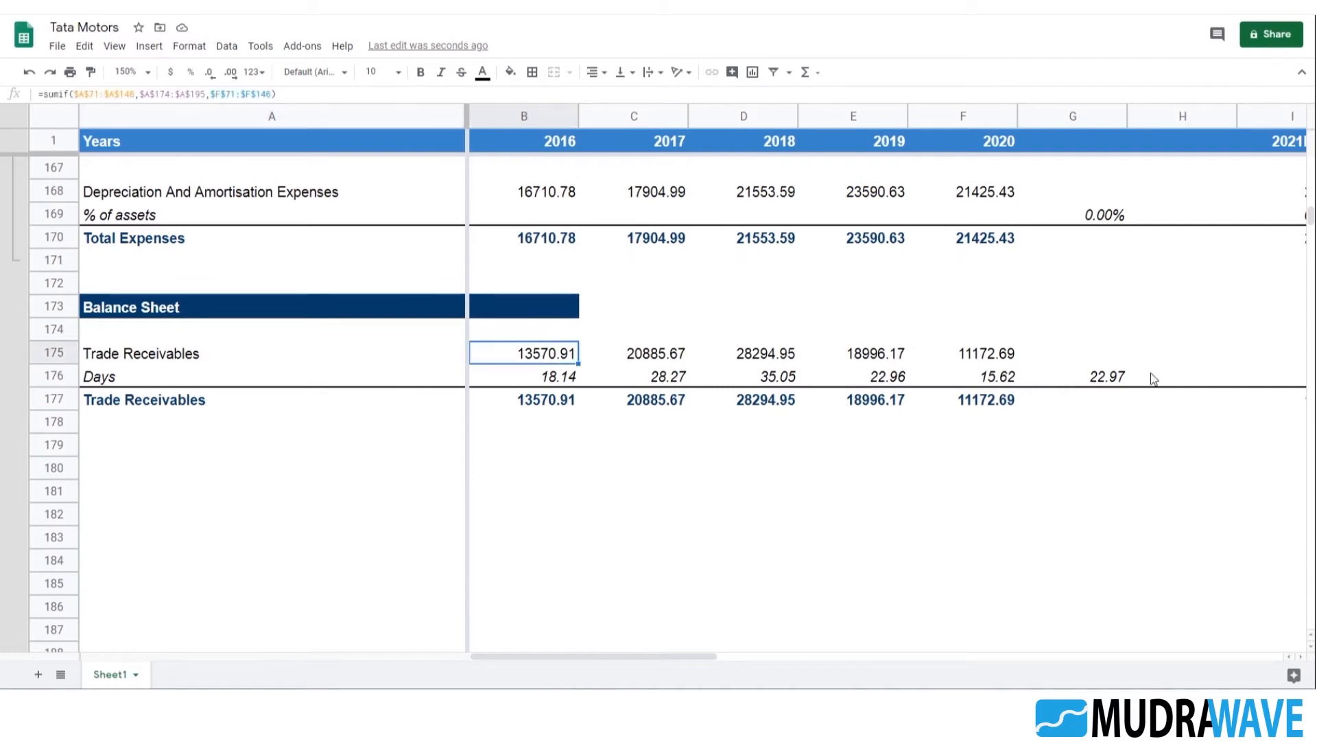
click(1100, 378)
click(1003, 405)
click(134, 356)
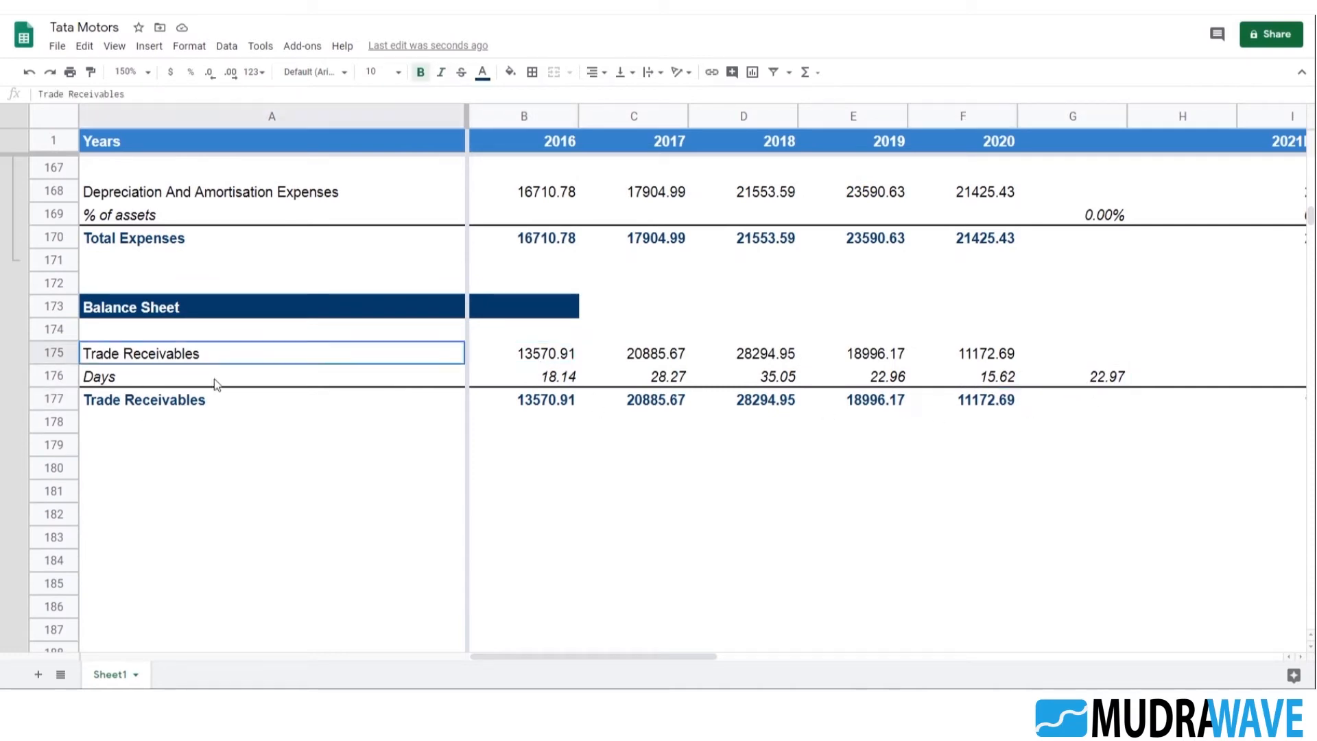
key(shift+Down)
key(shift+Down)
key(shift+Right)
key(shift+Right)
key(shift+Right)
key(shift+Right)
key(shift+Right)
key(shift+Right)
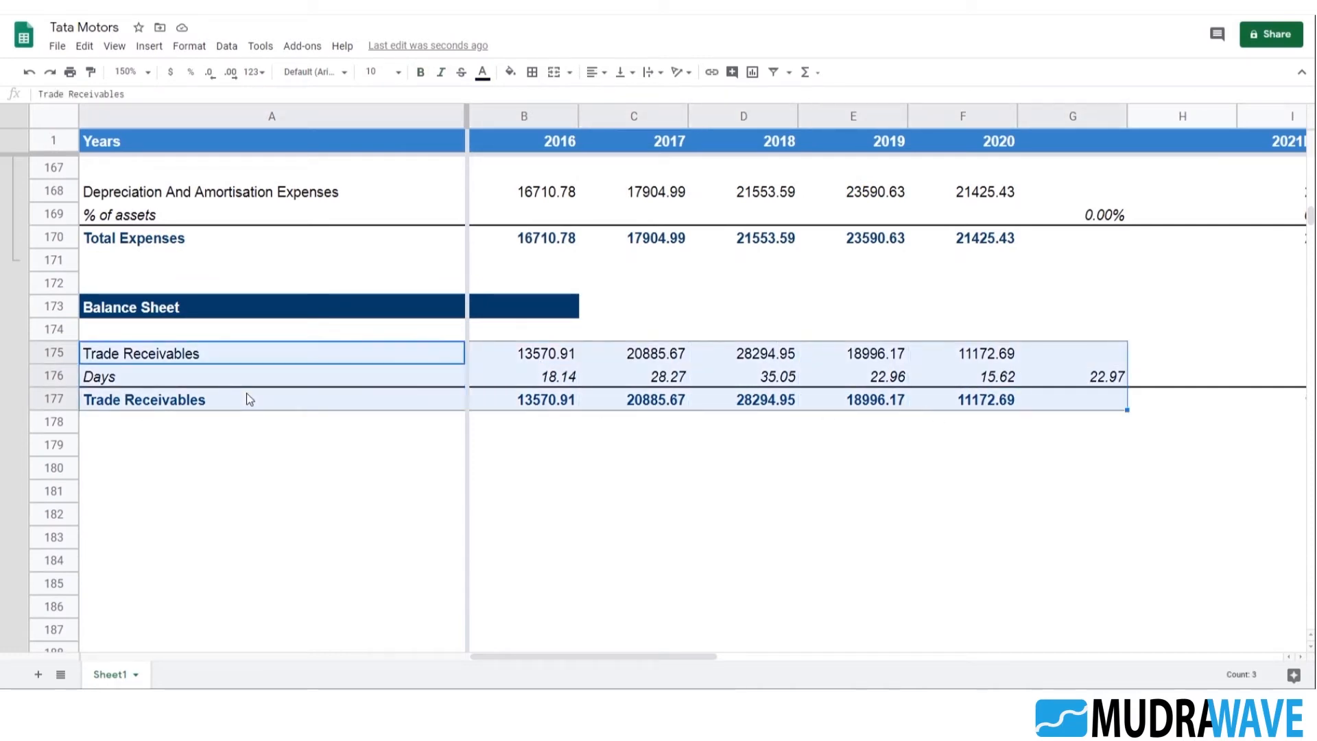
key(shift+Right)
key(shift+Right)
key(shift+Right)
key(shift+Right)
key(shift+Right)
key(shift+Right)
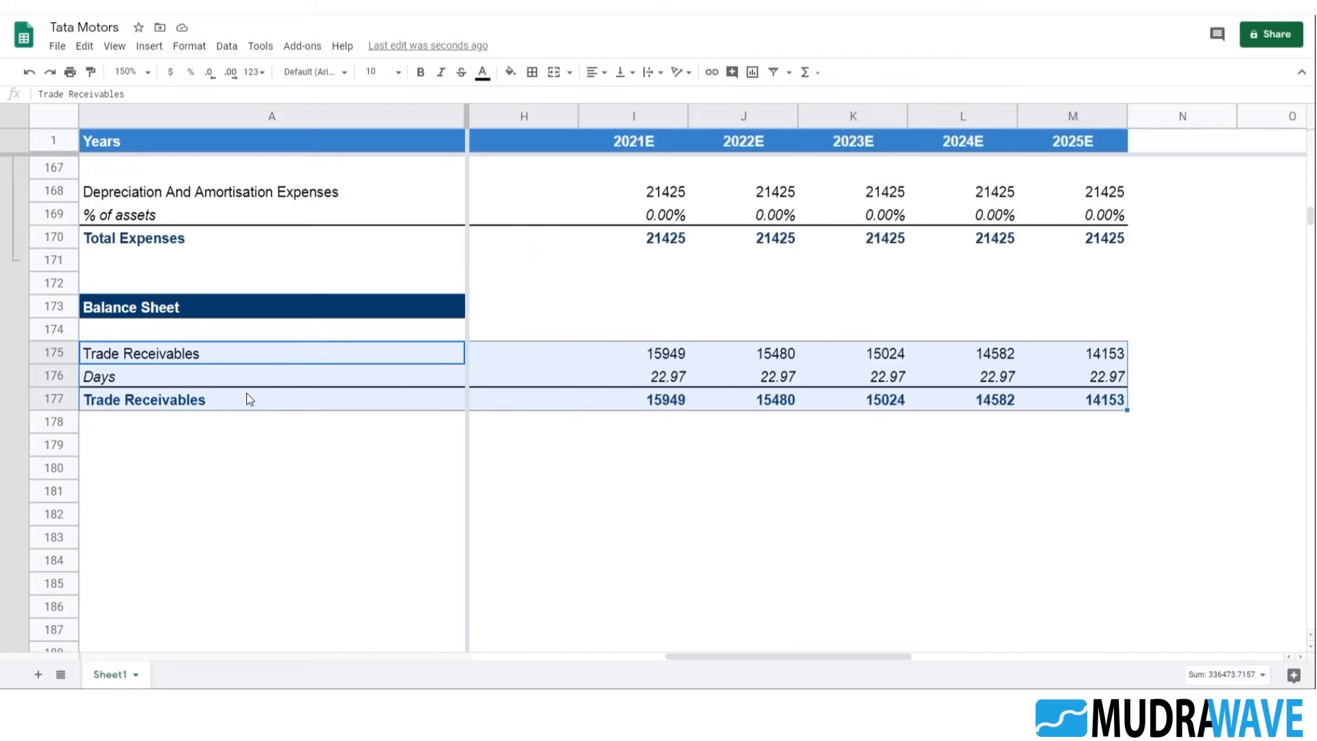
key(ctrl+c)
key(Down)
key(Down)
key(Down)
key(Down)
key(Down)
key(Up)
key(ctrl+v)
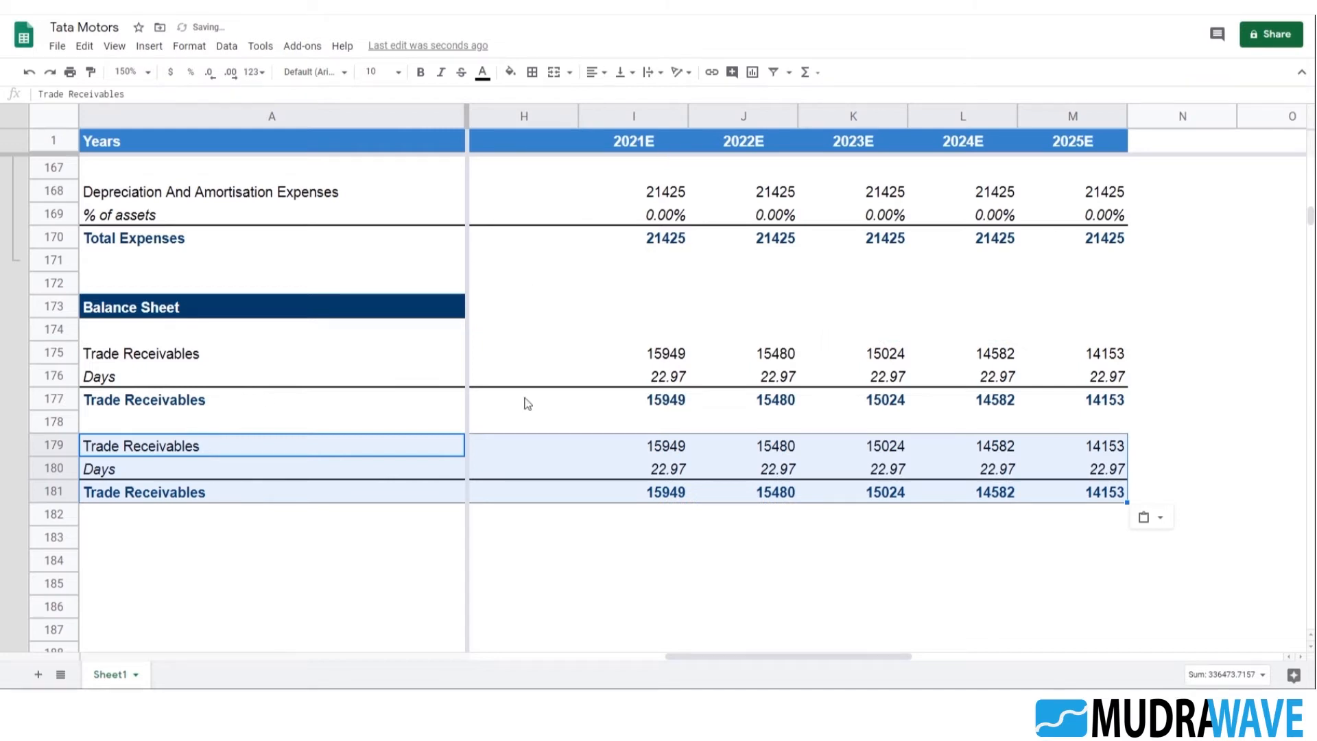
Check the references in the copied 2021E formula in I179 and the copied SUMIF formula in B179
scroll(526, 403, down, 2)
click(673, 401)
double_click(662, 306)
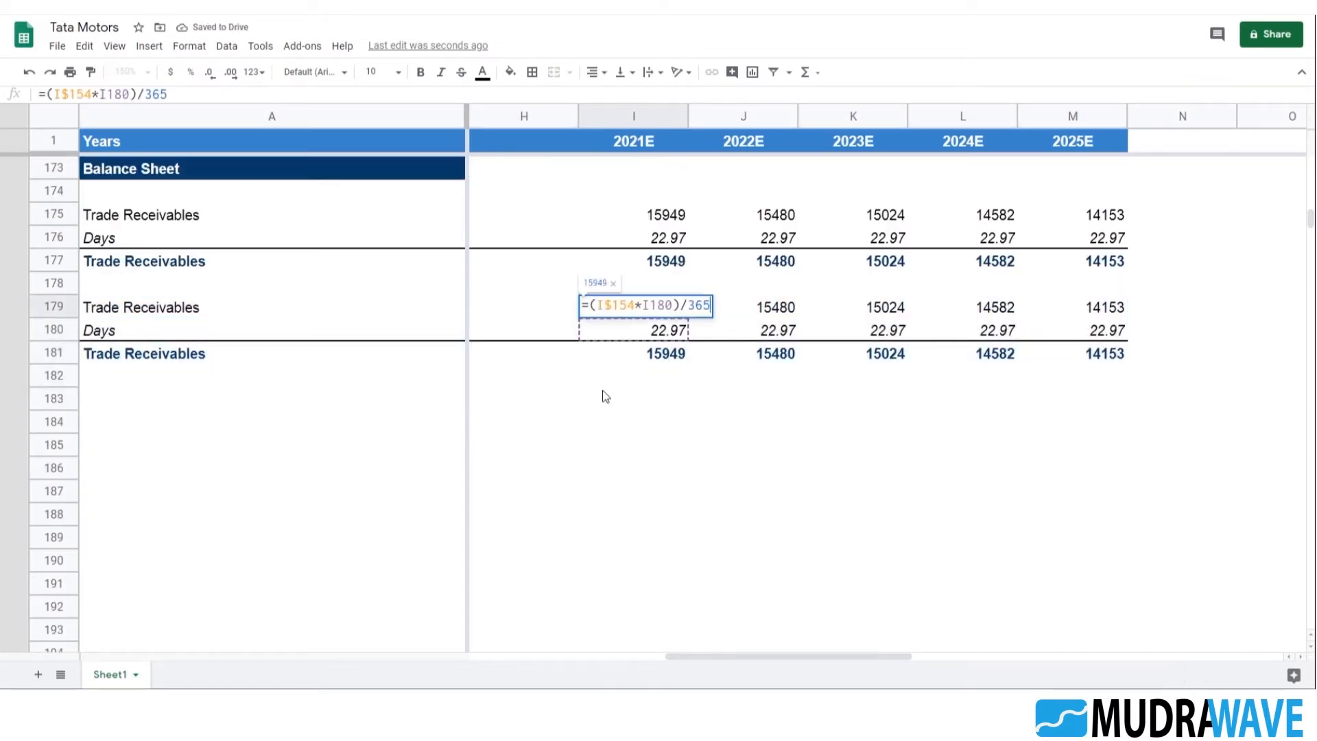
key(Escape)
drag(806, 656, 611, 656)
click(555, 308)
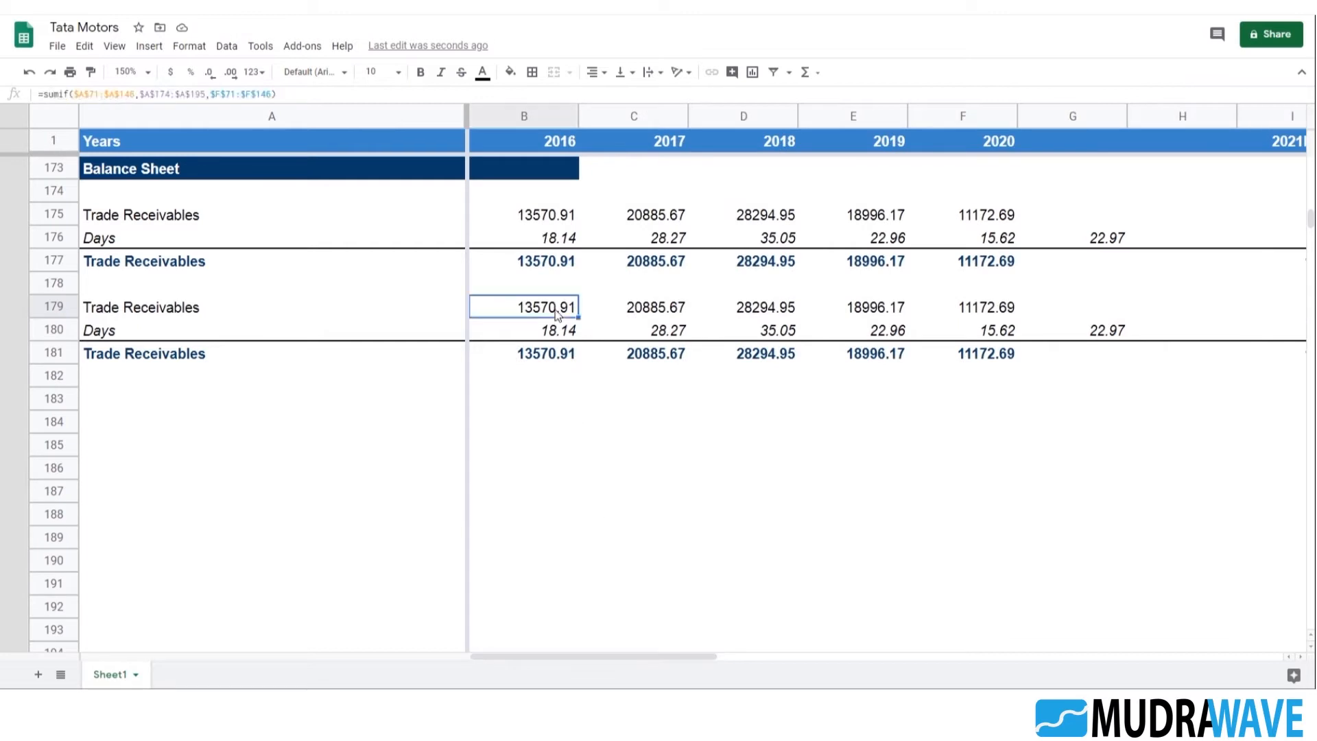
double_click(557, 309)
scroll(559, 438, down, 3)
scroll(557, 425, up, 1)
scroll(557, 420, up, 1)
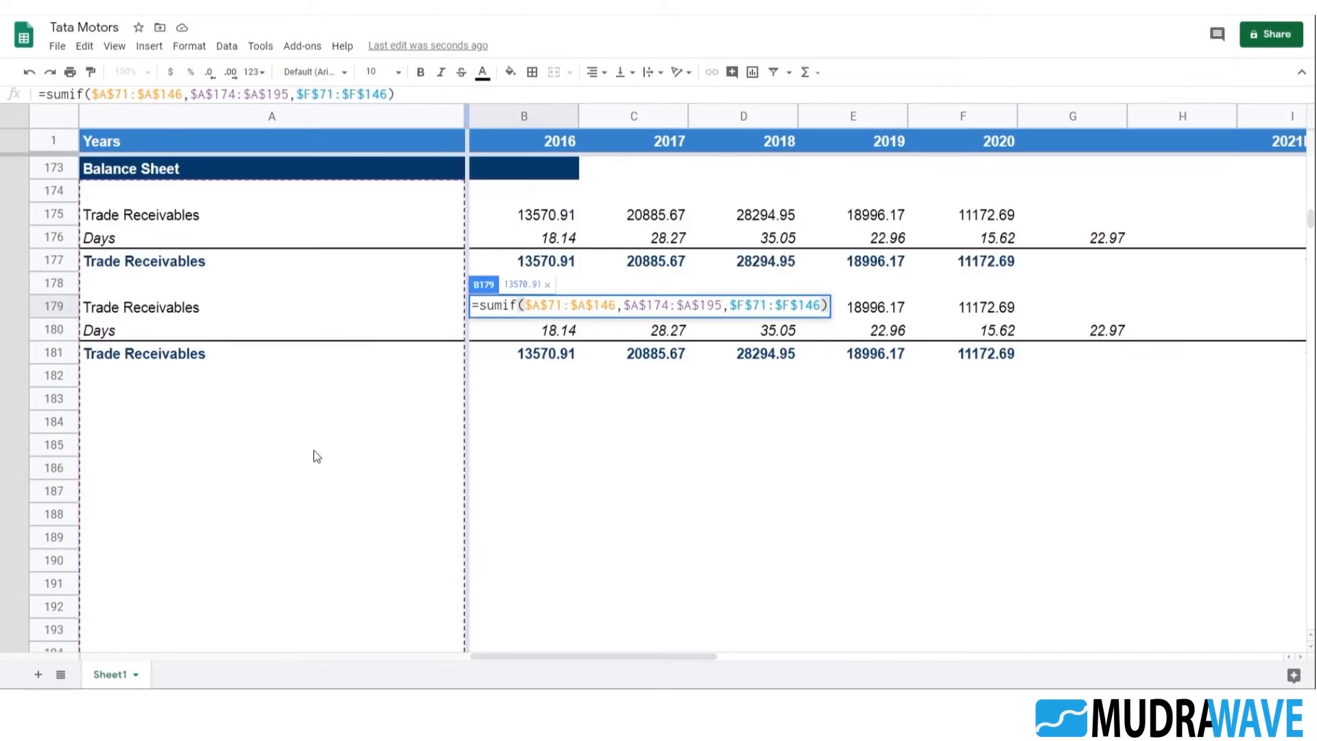
key(Escape)
Replace the label in A179 with the Trade Payables label copied from A93 in the balance sheet
click(295, 425)
click(165, 313)
scroll(237, 389, up, 5)
scroll(306, 399, up, 4)
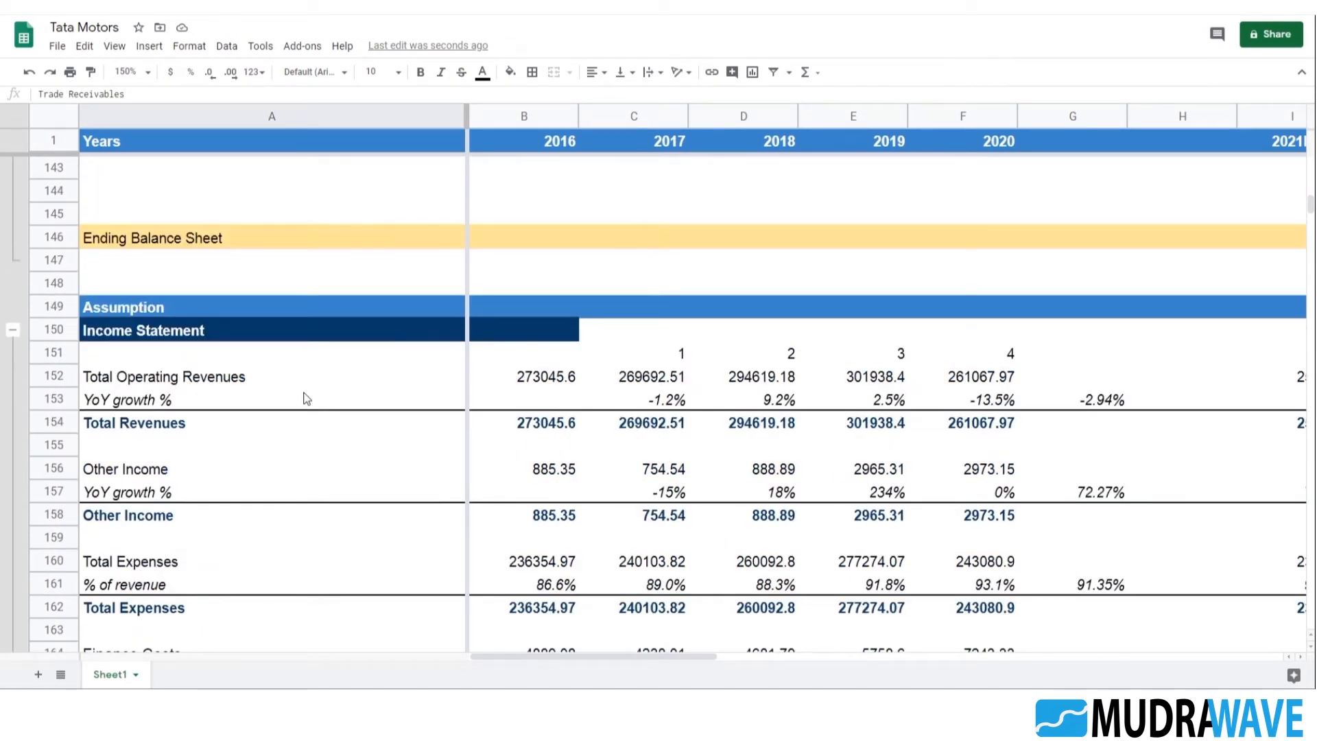
scroll(337, 384, up, 13)
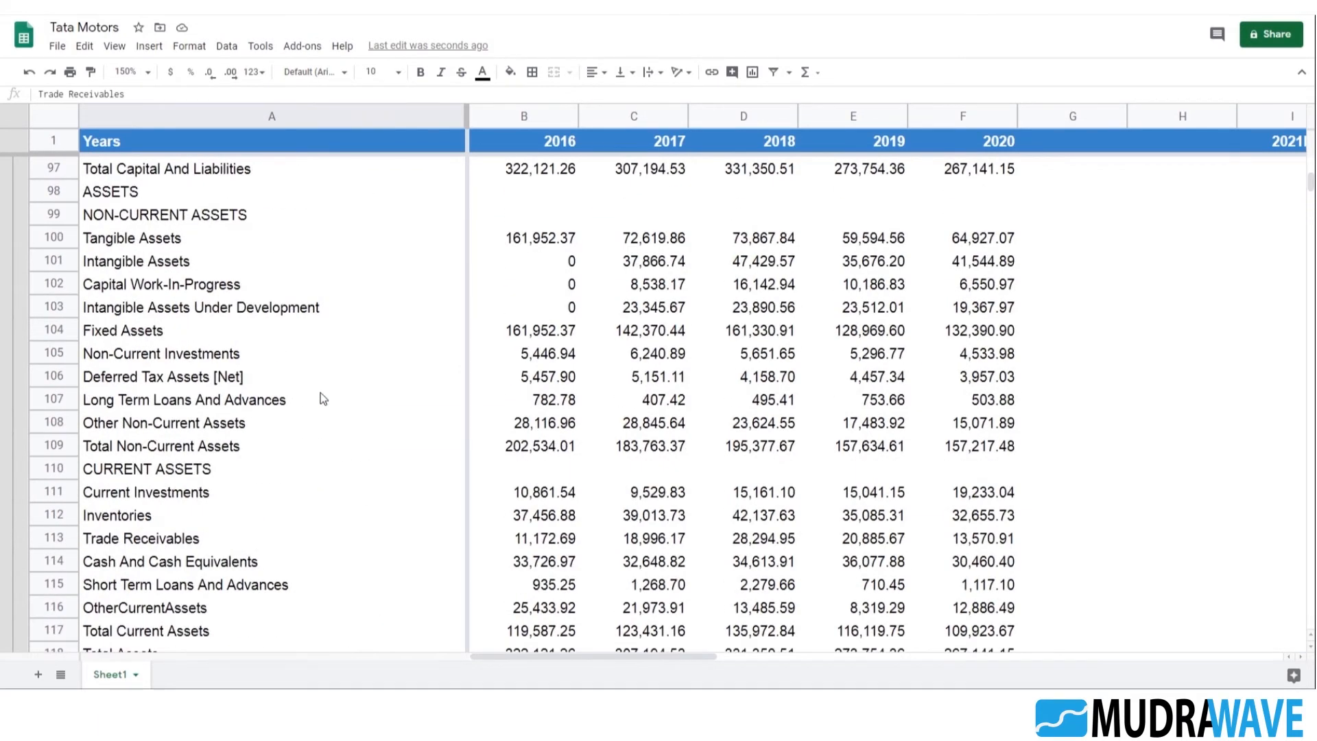
scroll(322, 397, up, 4)
click(189, 408)
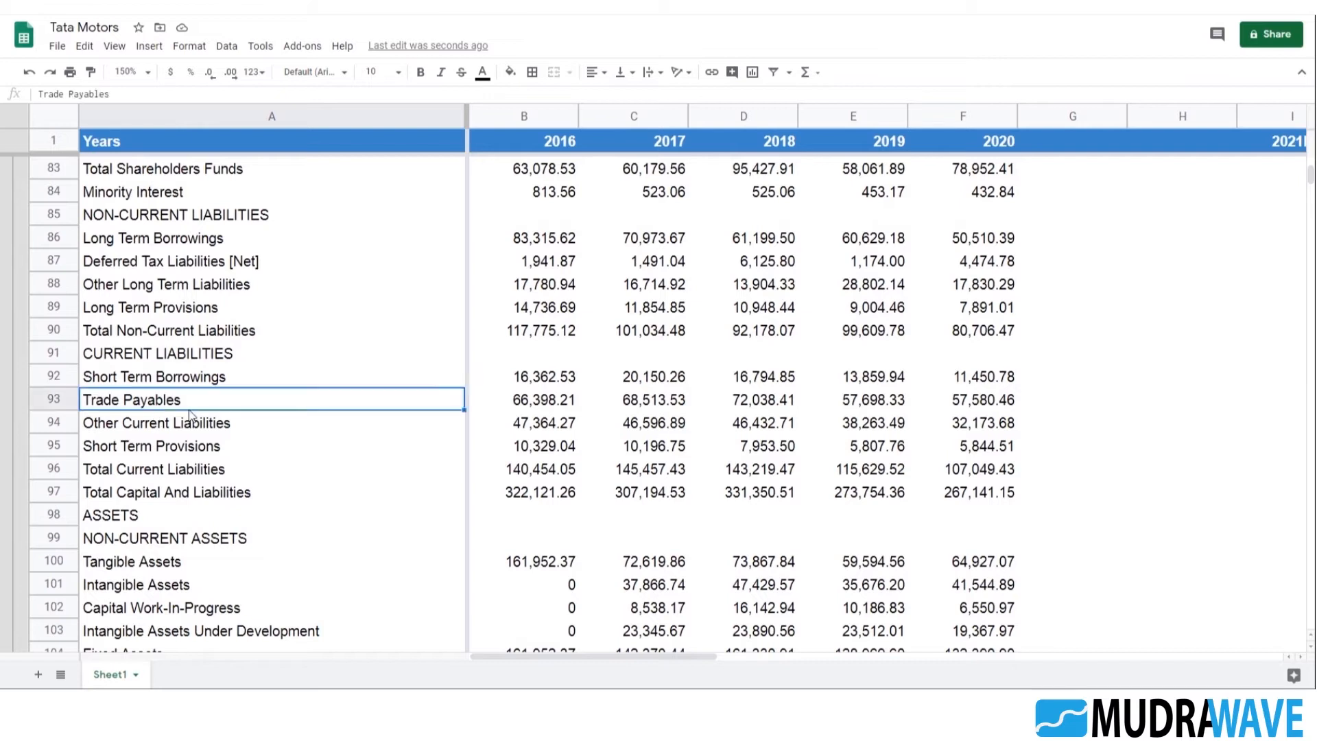
scroll(247, 411, down, 14)
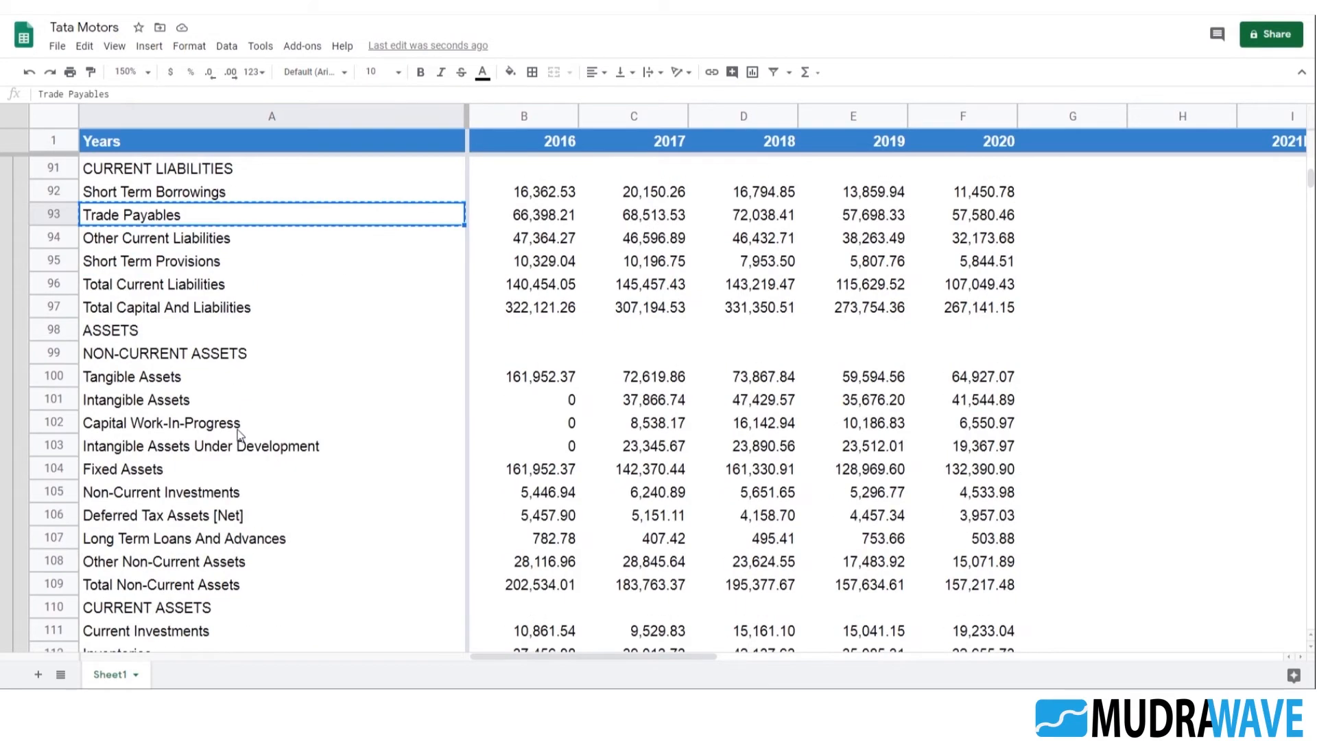
scroll(253, 395, down, 12)
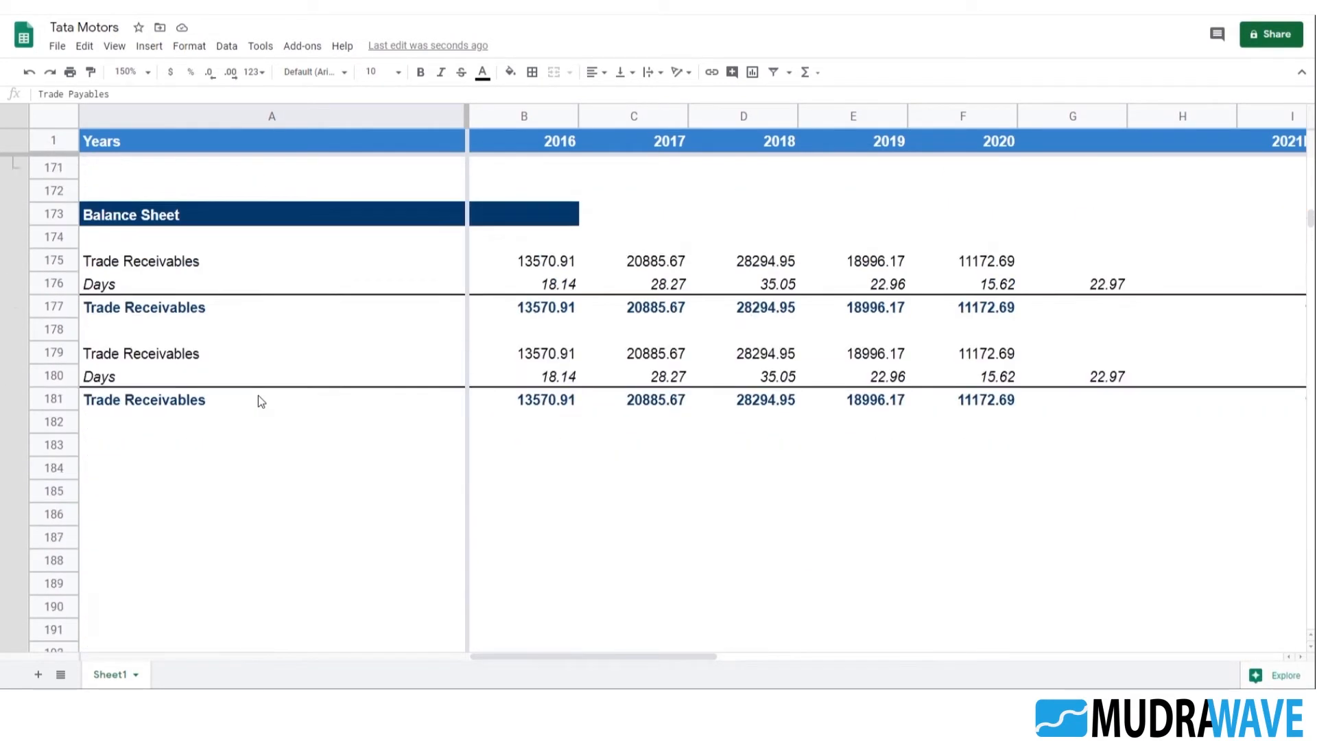
click(149, 316)
drag(128, 94, 38, 94)
key(ctrl+v)
key(Return)
Rename the total row label in A181 as Trade Payables
key(Down)
key(Down)
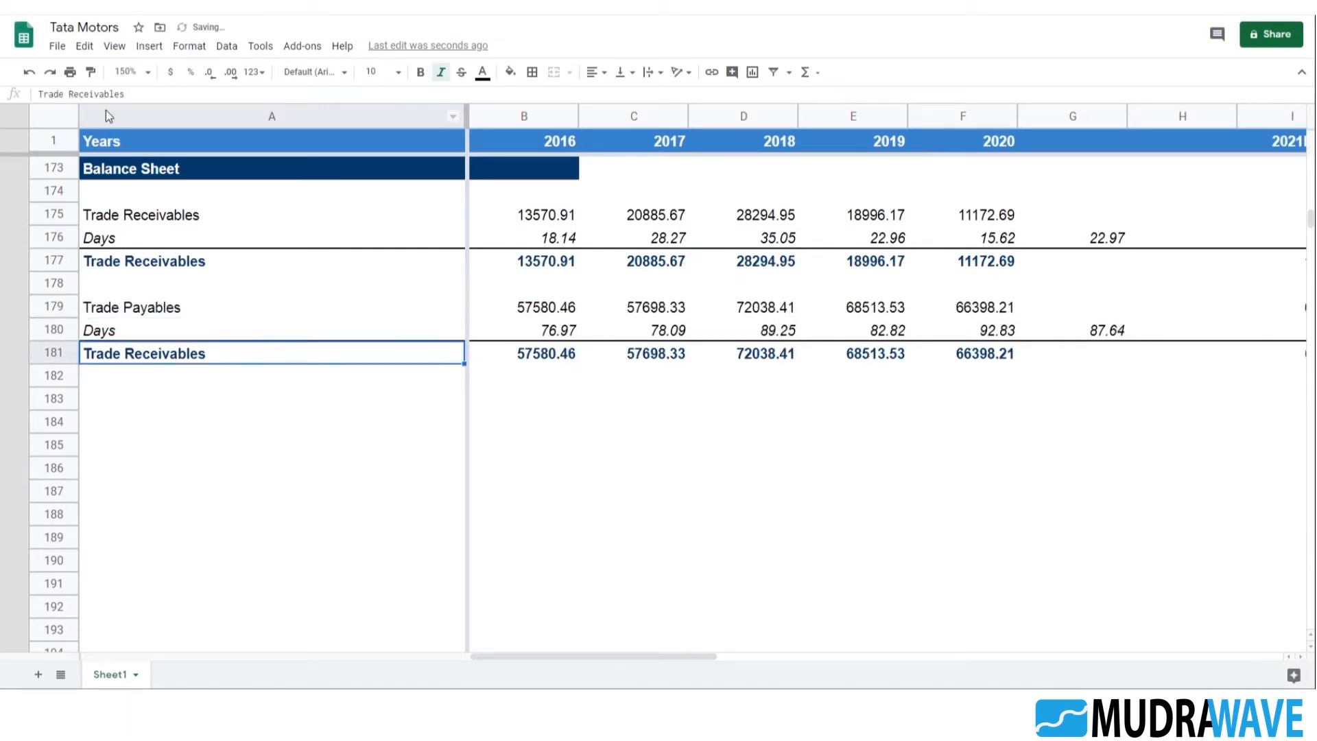
key(Up)
text(Trade)
key(Return)
key(Up)
Review the historical Trade Payables totals in row 181 and the SUMIF formulas across row 179
key(Right)
key(Right)
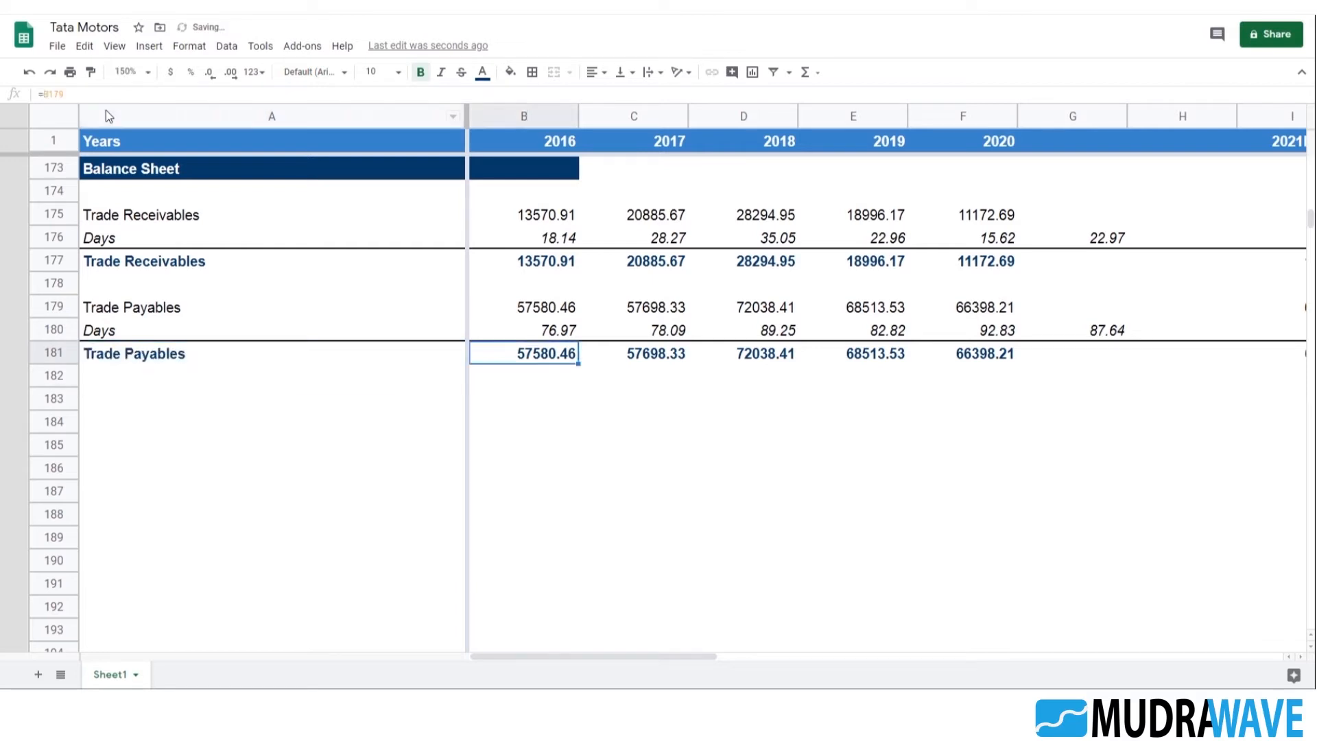
key(Left)
key(Left)
key(Right)
key(Right)
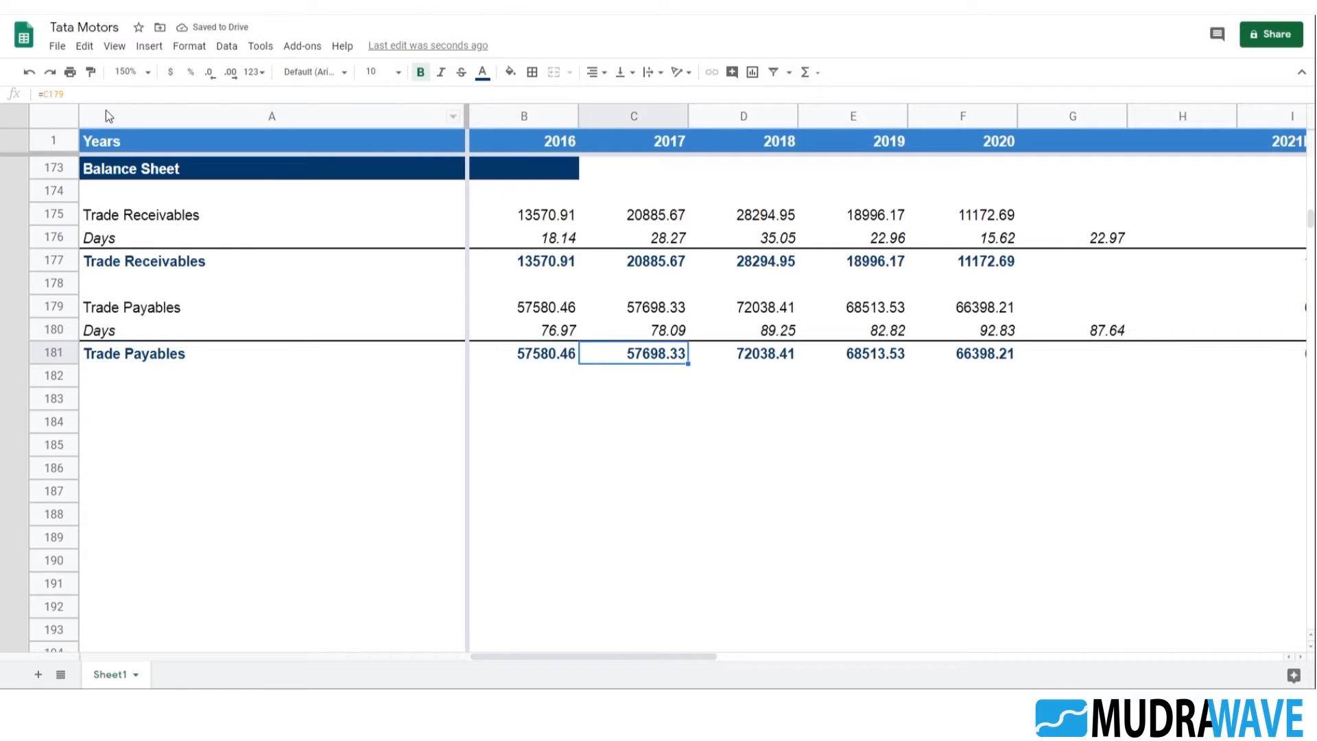
key(Left)
key(Up)
key(Up)
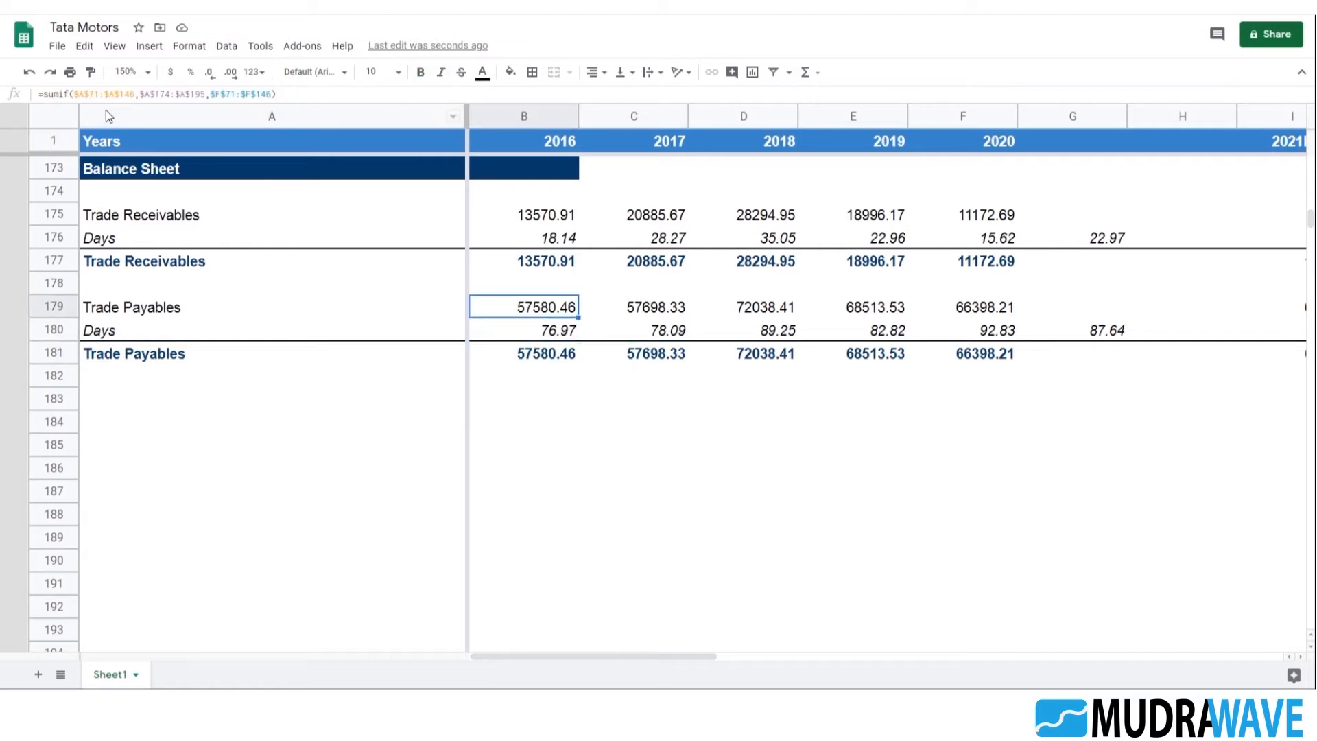
key(Right)
key(Right)
key(Right)
key(Right)
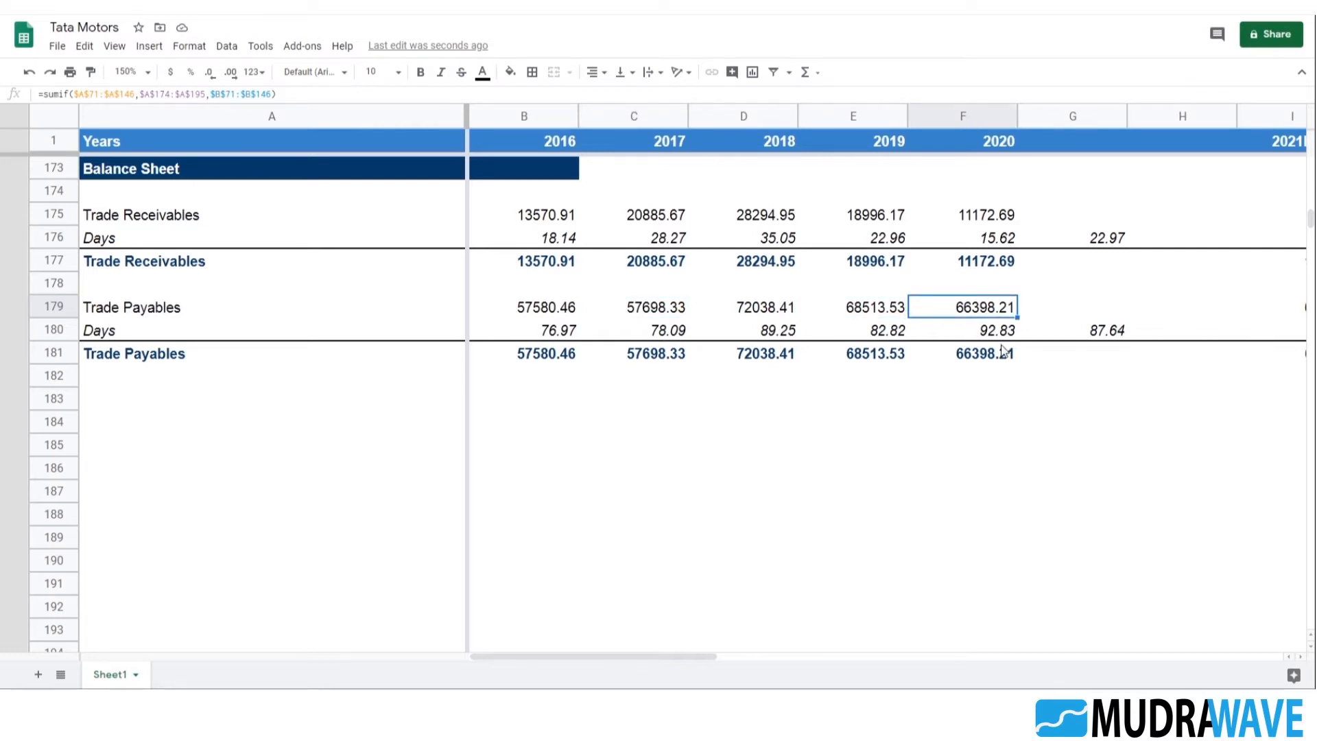
key(Right)
key(Right)
key(Right)
key(Right)
key(Right)
key(Right)
key(Right)
key(Right)
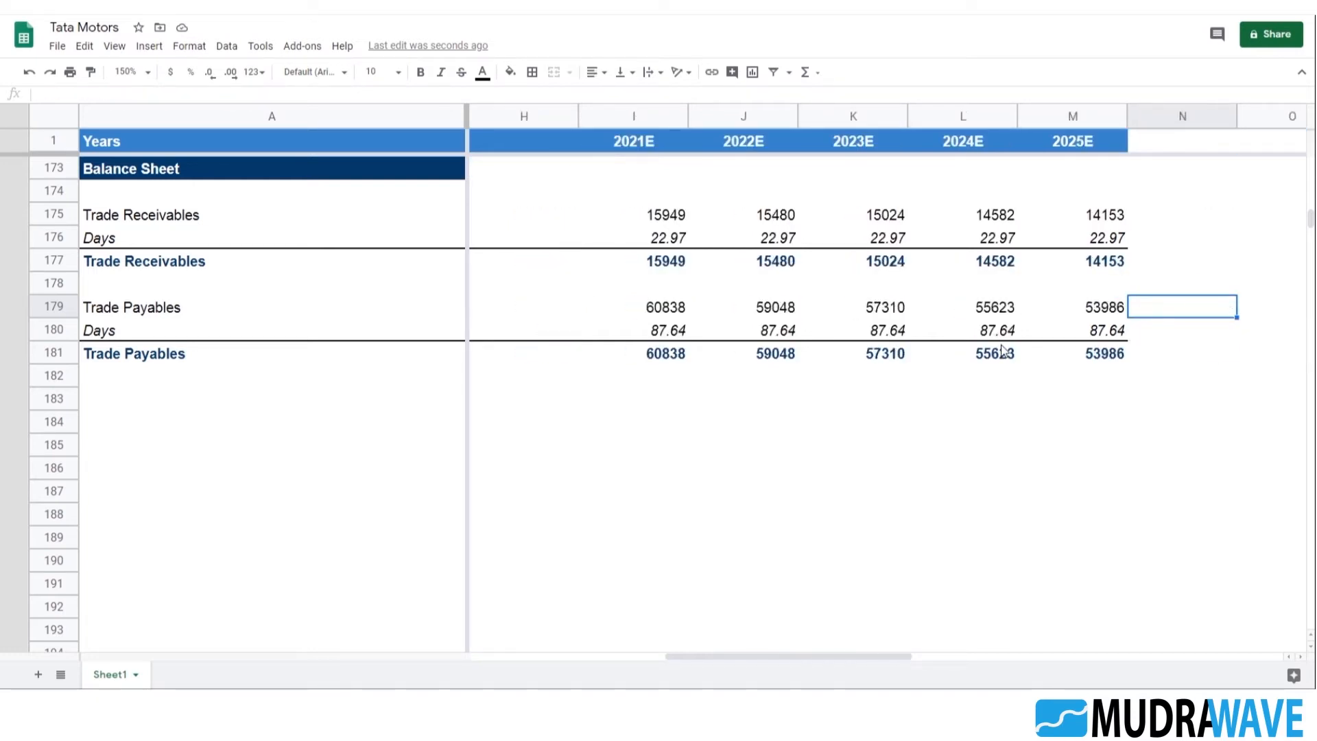
Check the projected Days references for Trade Payables in row 180, including the 2021E link in I180
key(Left)
key(Left)
key(Left)
key(Left)
key(Down)
key(Left)
key(Left)
key(Right)
key(Right)
key(F2)
key(Escape)
key(Left)
key(F2)
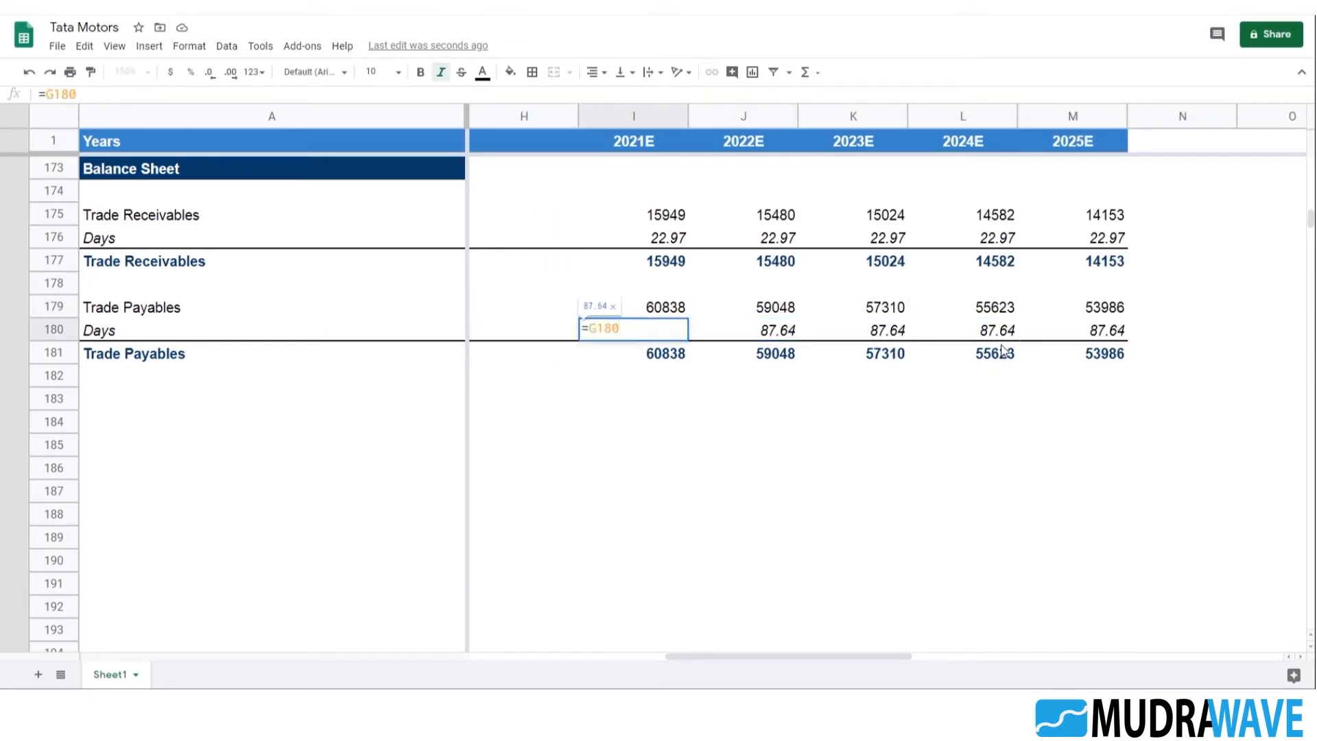
key(Escape)
Check the Trade Payables projection formulas for 2021E and 2022E in I179 and J179
key(Up)
key(F2)
key(Escape)
key(Right)
key(F2)
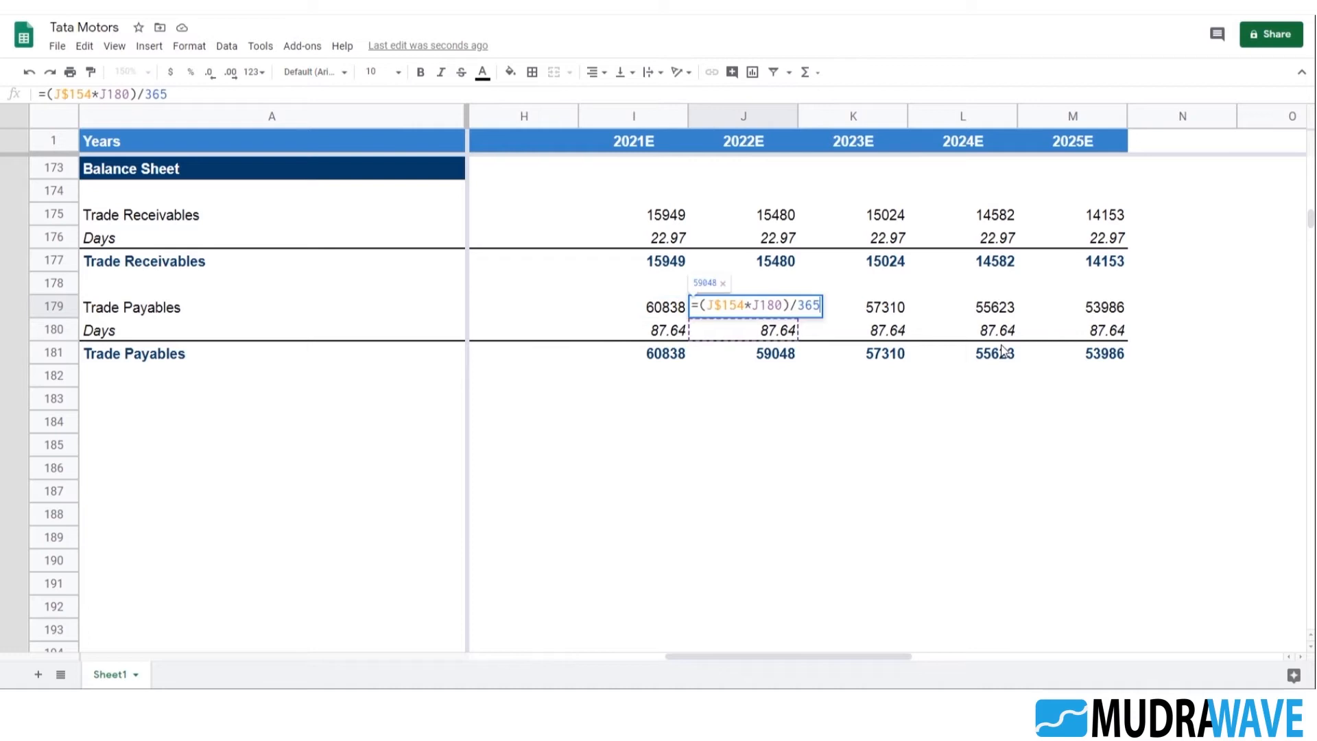
key(Escape)
key(Left)
Copy the Trade Payables block A179:M181 and paste it starting at A183
drag(789, 656, 561, 657)
click(146, 313)
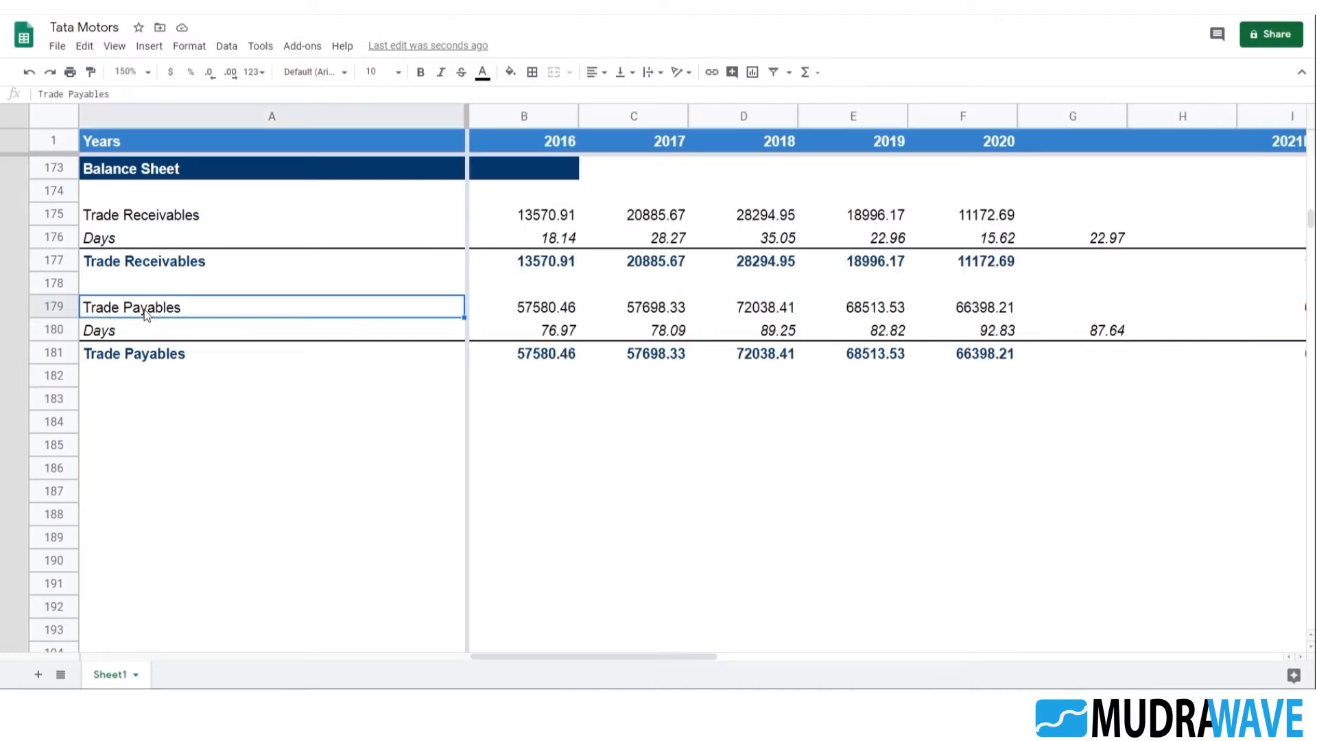
key(shift+Down)
key(shift+Down)
key(shift+Right)
key(shift+Right)
key(shift+Right)
key(shift+Right)
key(shift+Right)
key(shift+Right)
key(shift+Right)
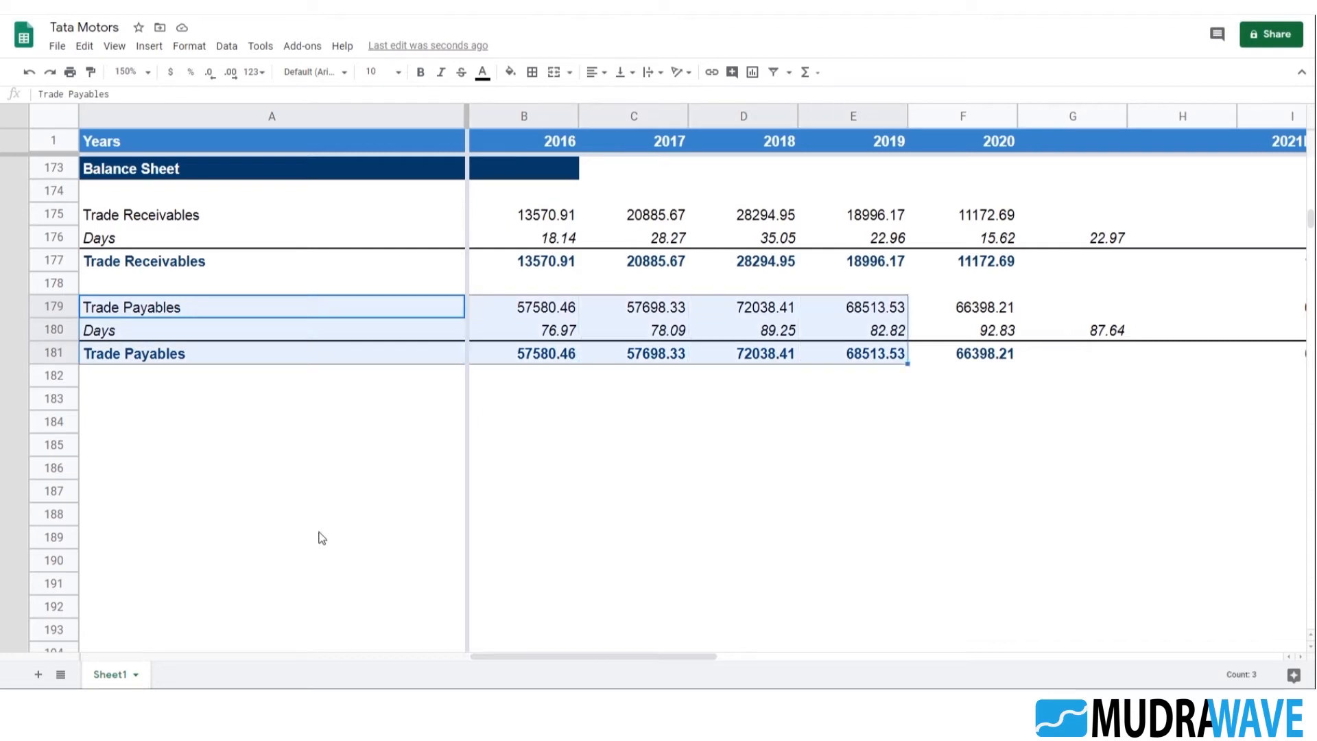
key(shift+Right)
key(shift+Right)
key(shift+Right)
key(shift+Right)
key(shift+Right)
key(shift+Right)
key(shift+Right)
key(shift+Left)
key(shift+Left)
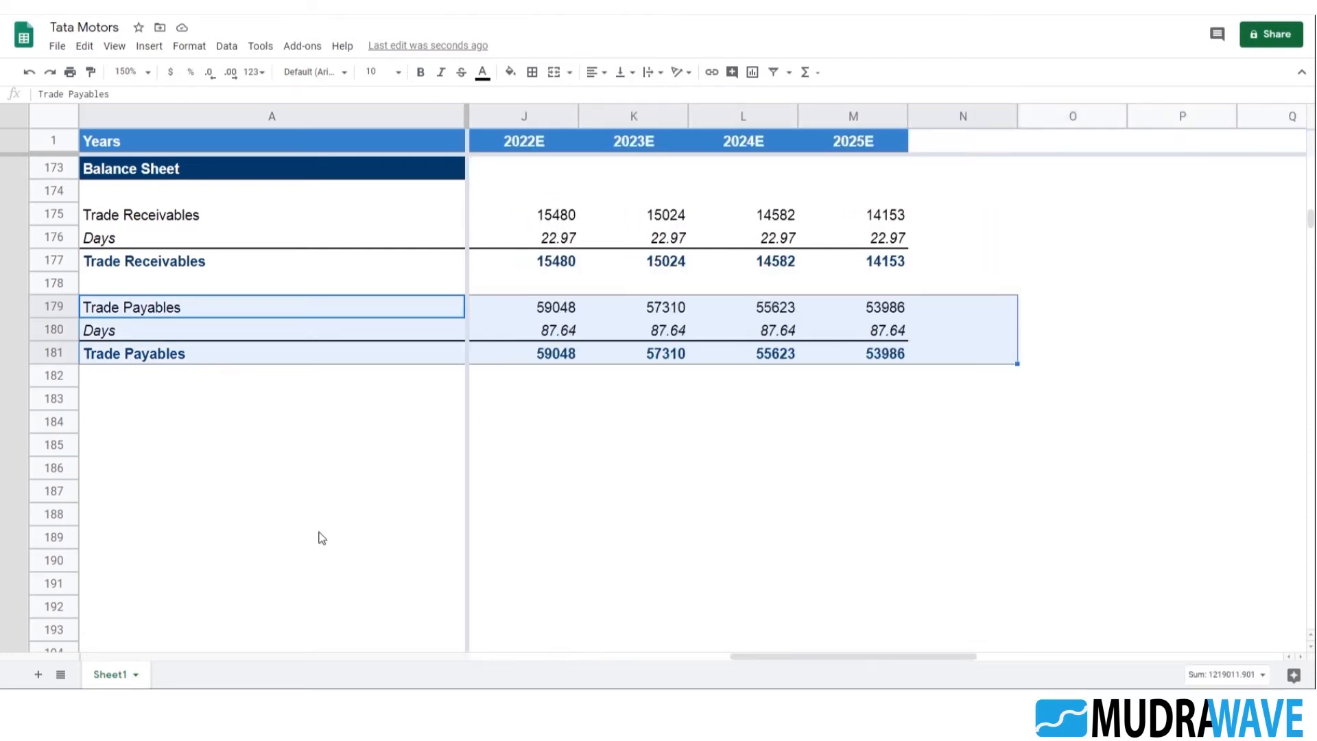
key(ctrl+c)
key(Down)
key(Down)
key(Down)
key(Down)
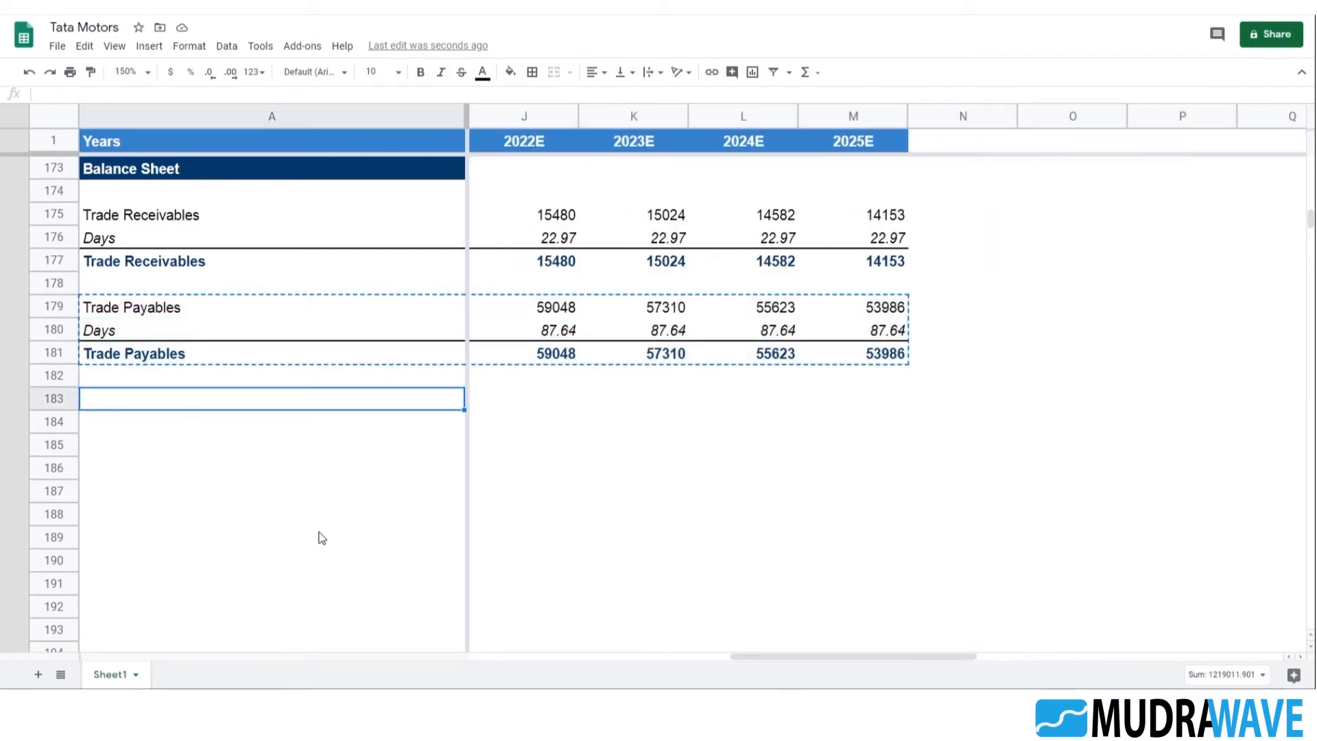
key(ctrl+v)
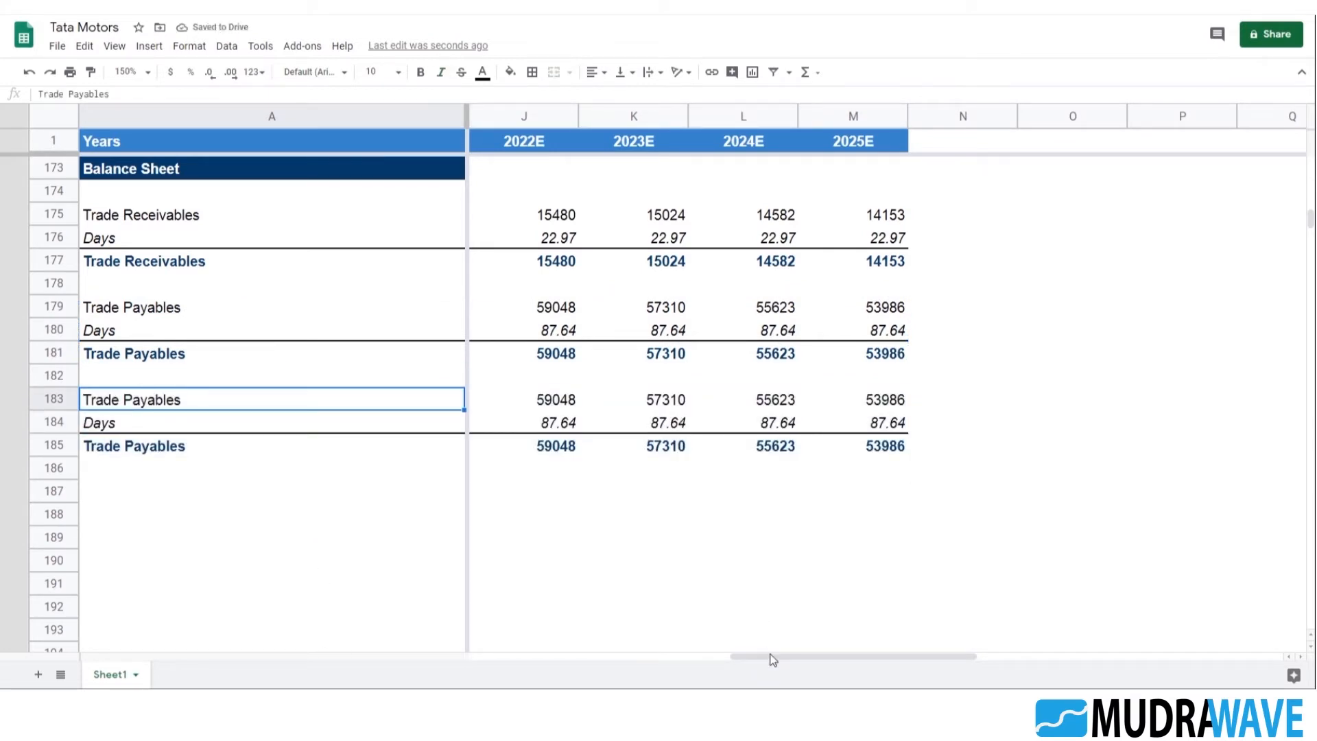
Replace the copied block's label in A183 with Inventories, taken from cell A112 of the balance sheet data
drag(773, 660, 217, 655)
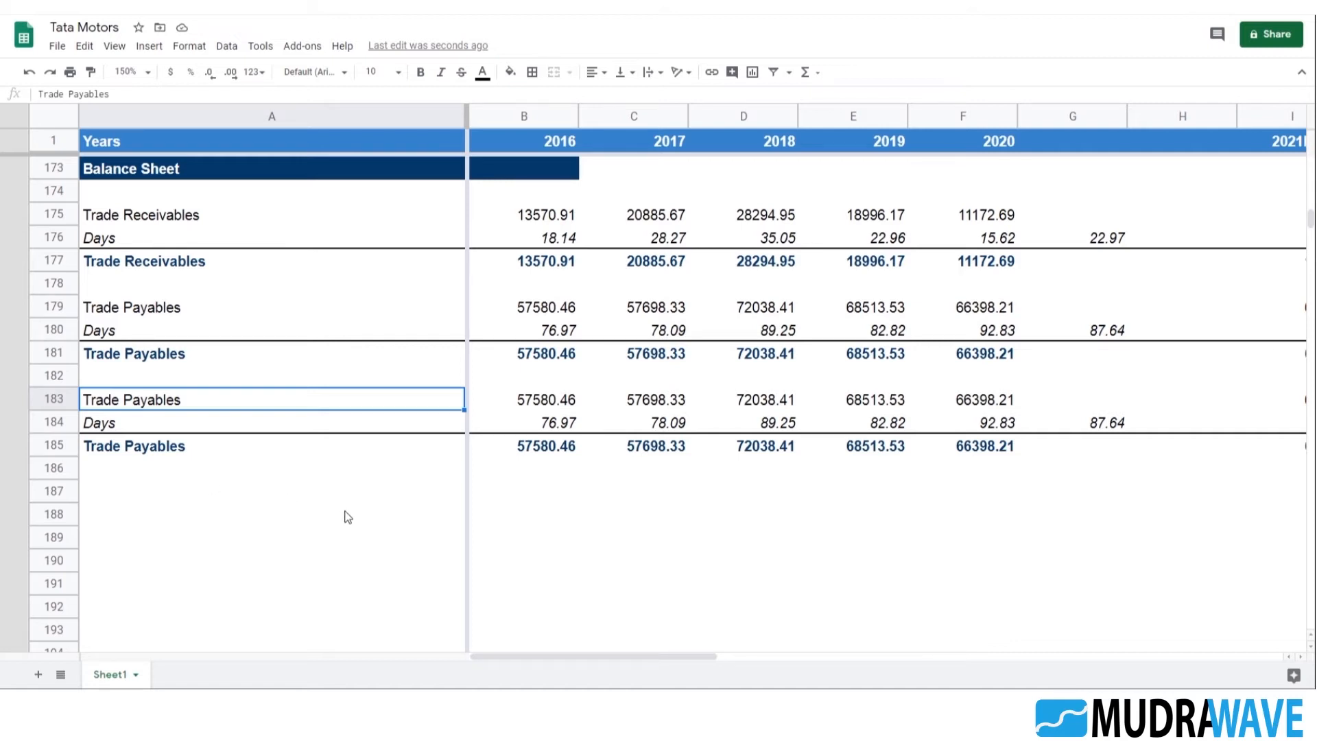
scroll(346, 517, up, 15)
scroll(234, 470, up, 5)
click(140, 299)
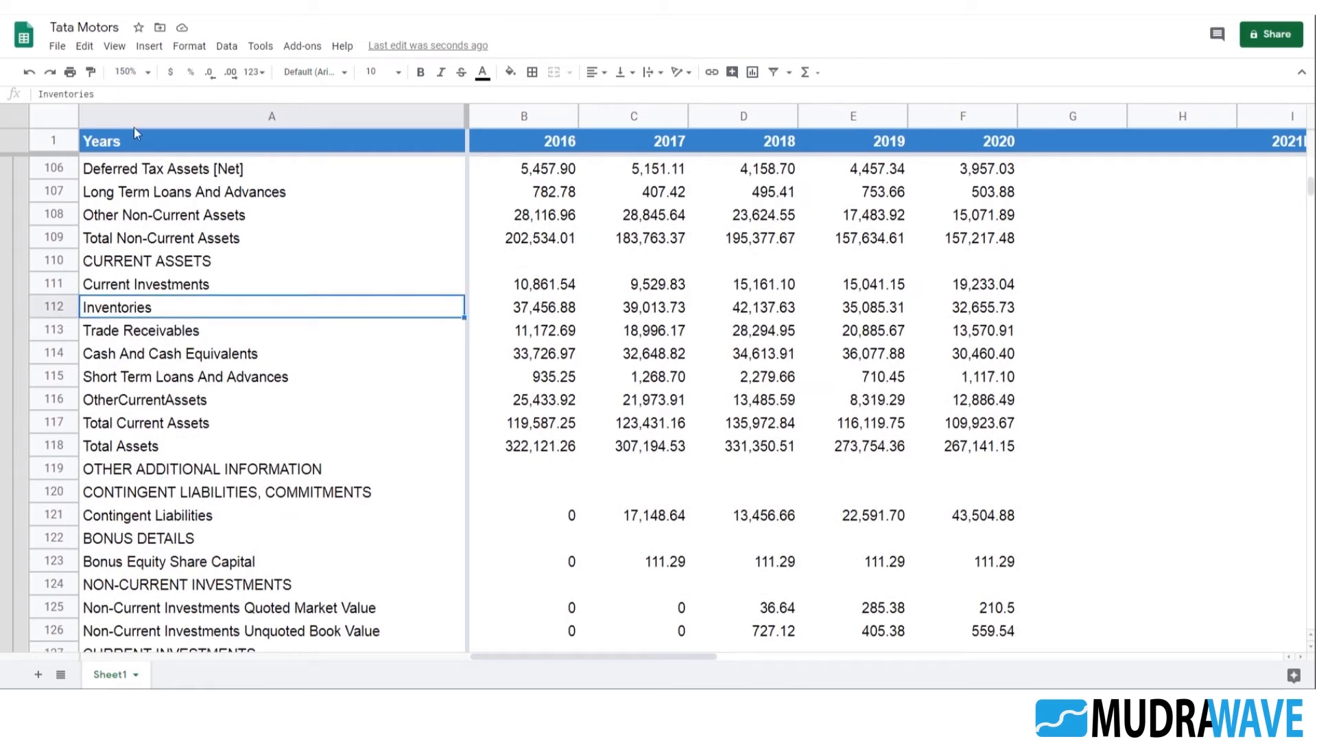
drag(121, 97, 39, 94)
scroll(297, 484, down, 16)
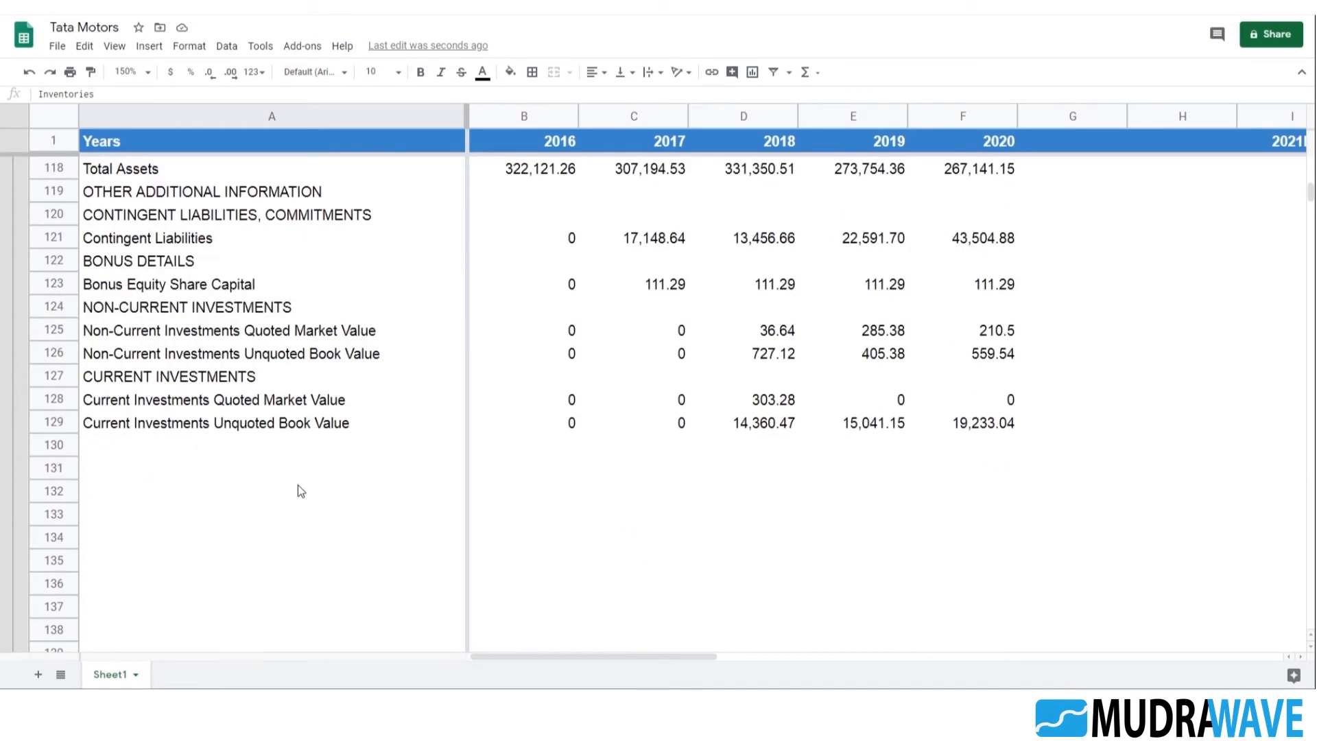
scroll(227, 475, down, 3)
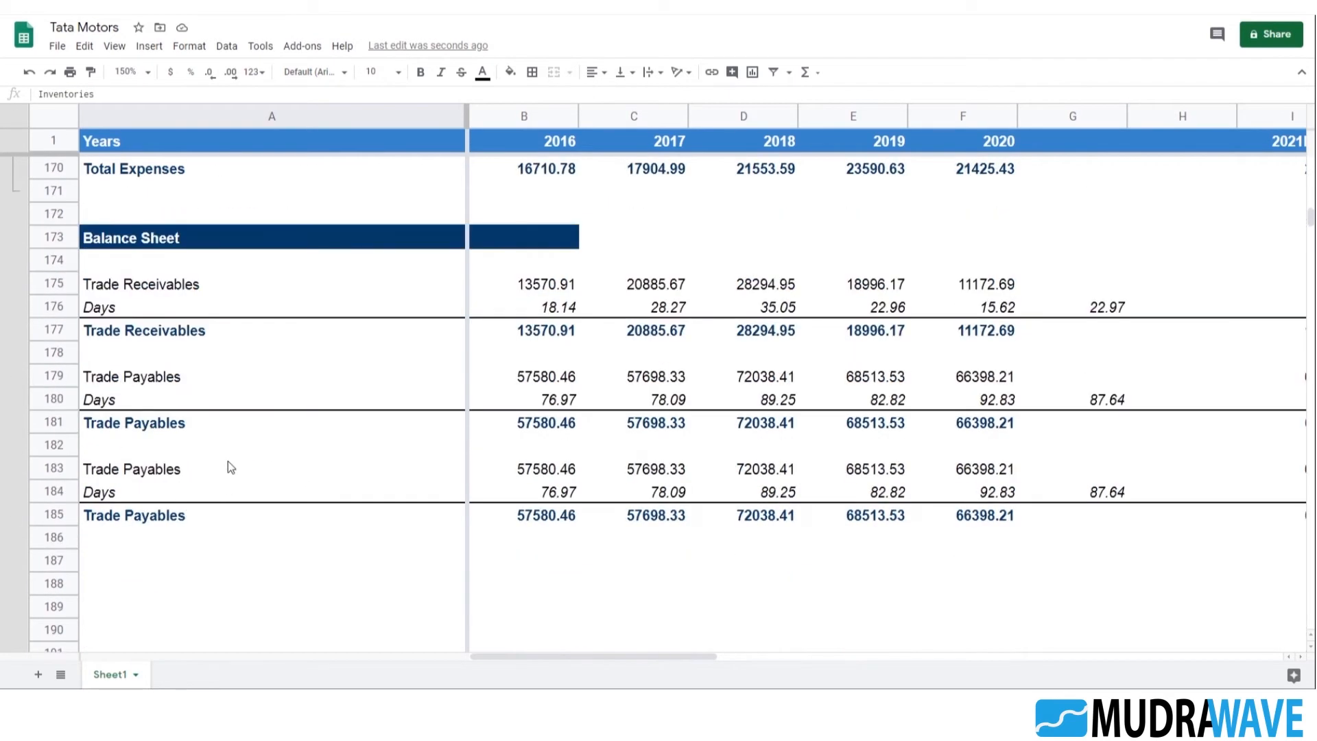
click(211, 463)
drag(109, 96, 39, 95)
key(ctrl+v)
key(Return)
Check the Inventories Days formulas across row 184 for the historical years, the average and the projected years
key(Right)
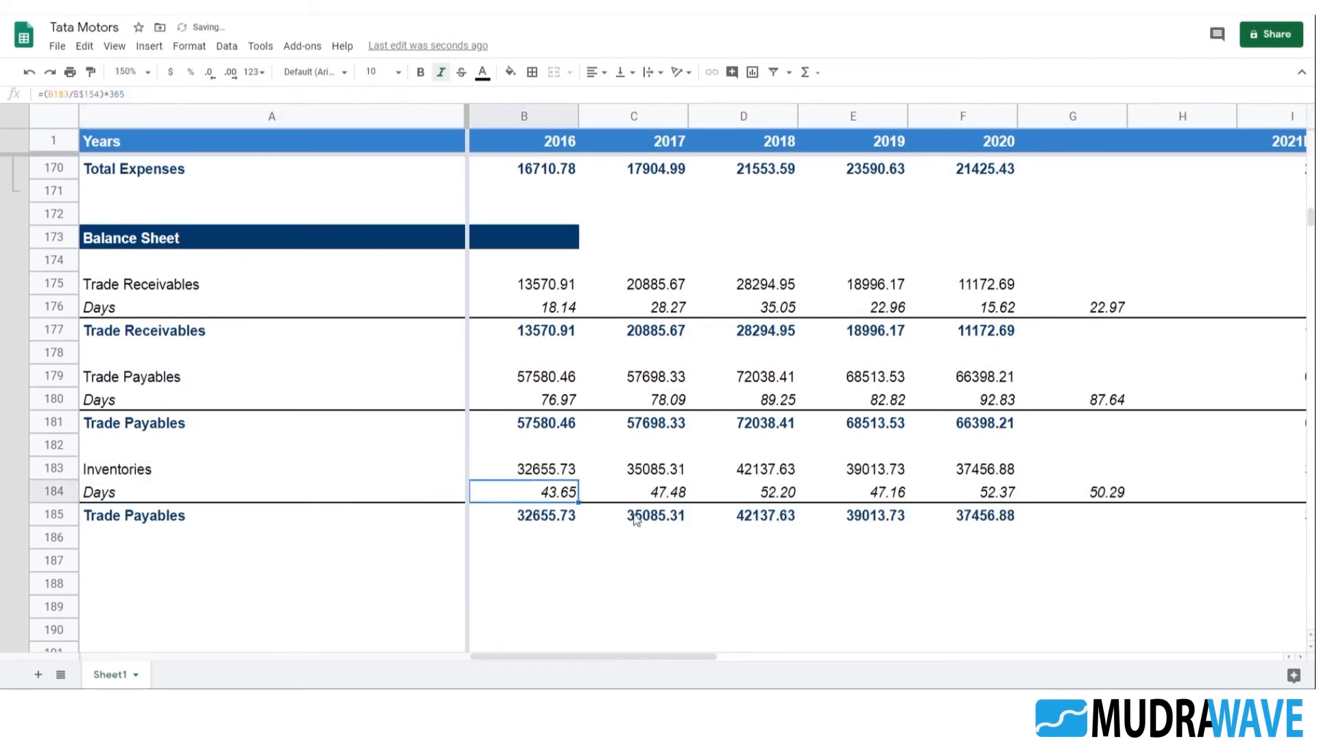
key(Right)
key(Right)
key(Right)
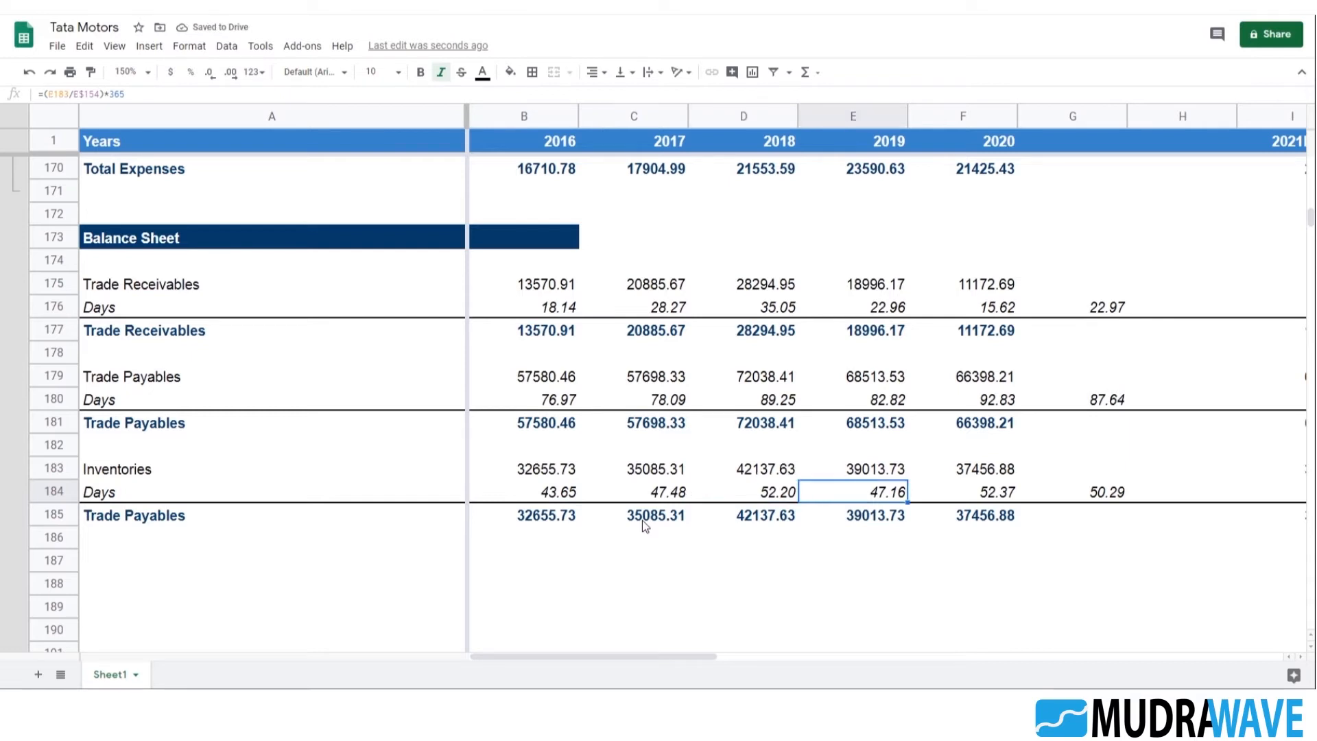
key(Right)
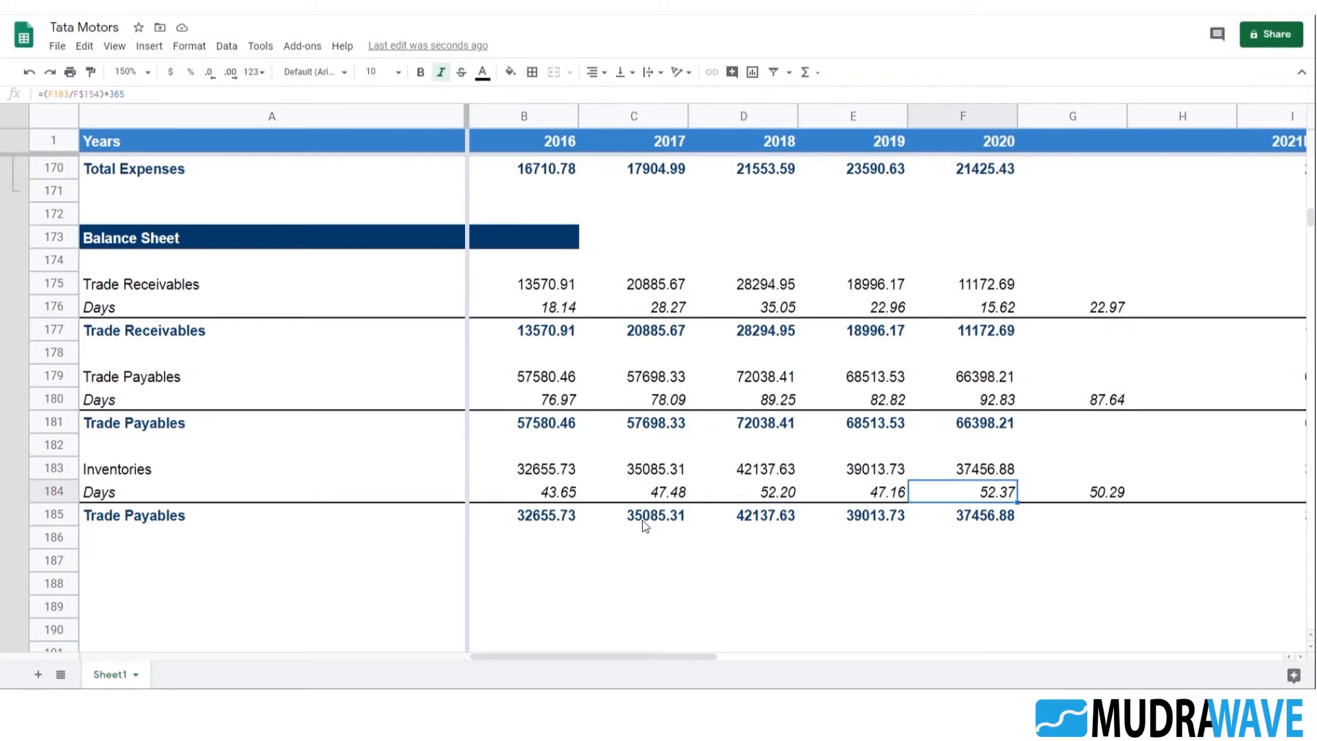
key(Right)
key(Right)
key(Right)
key(Right)
key(Right)
key(Right)
key(Right)
key(Right)
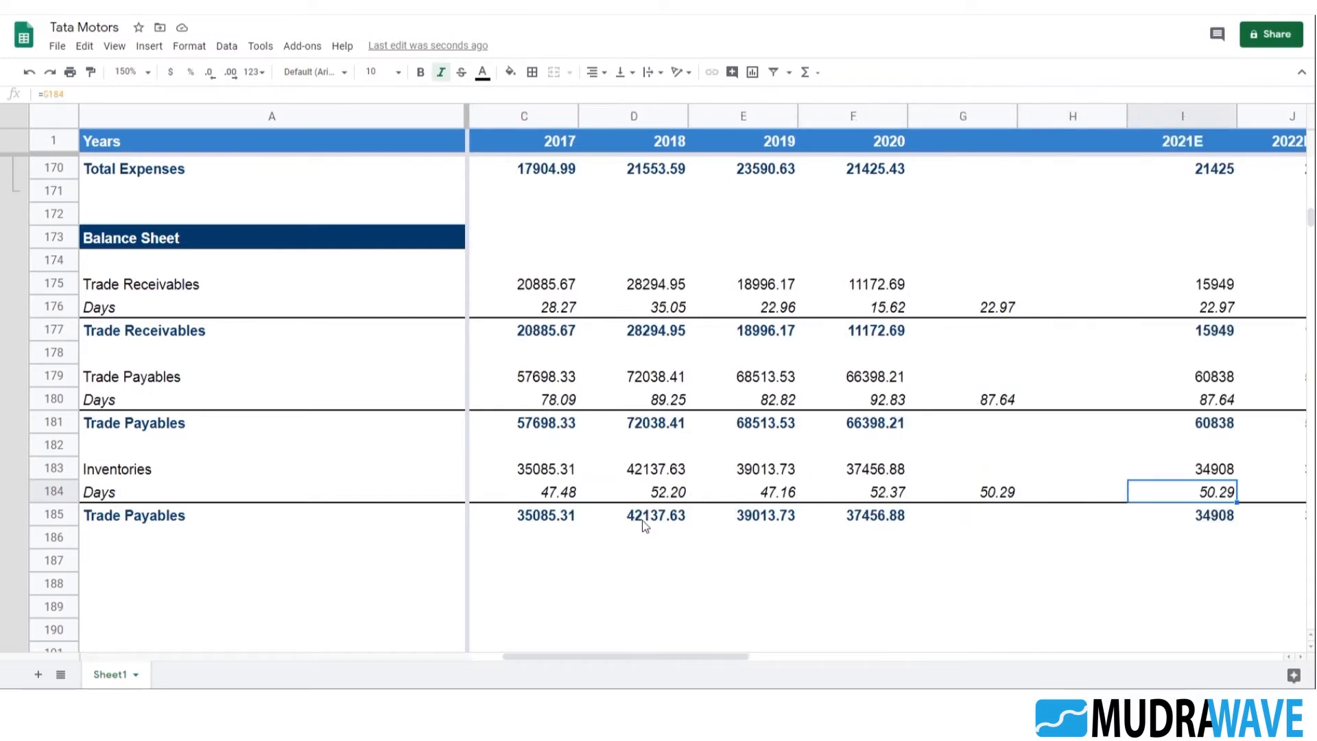
key(Left)
key(Left)
key(Left)
key(Left)
key(Left)
key(Left)
key(Left)
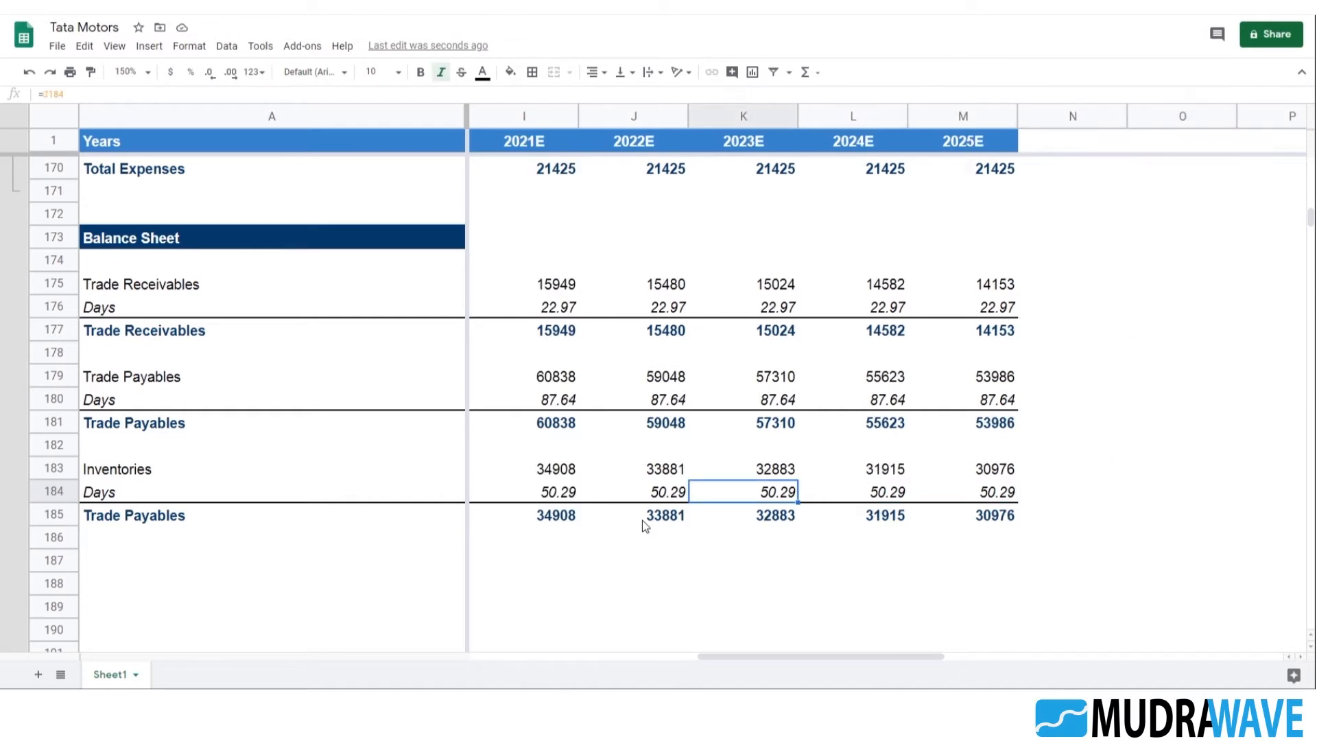
key(Right)
key(Right)
key(Left)
key(Left)
key(Left)
key(Left)
key(Left)
key(Left)
key(Left)
key(Left)
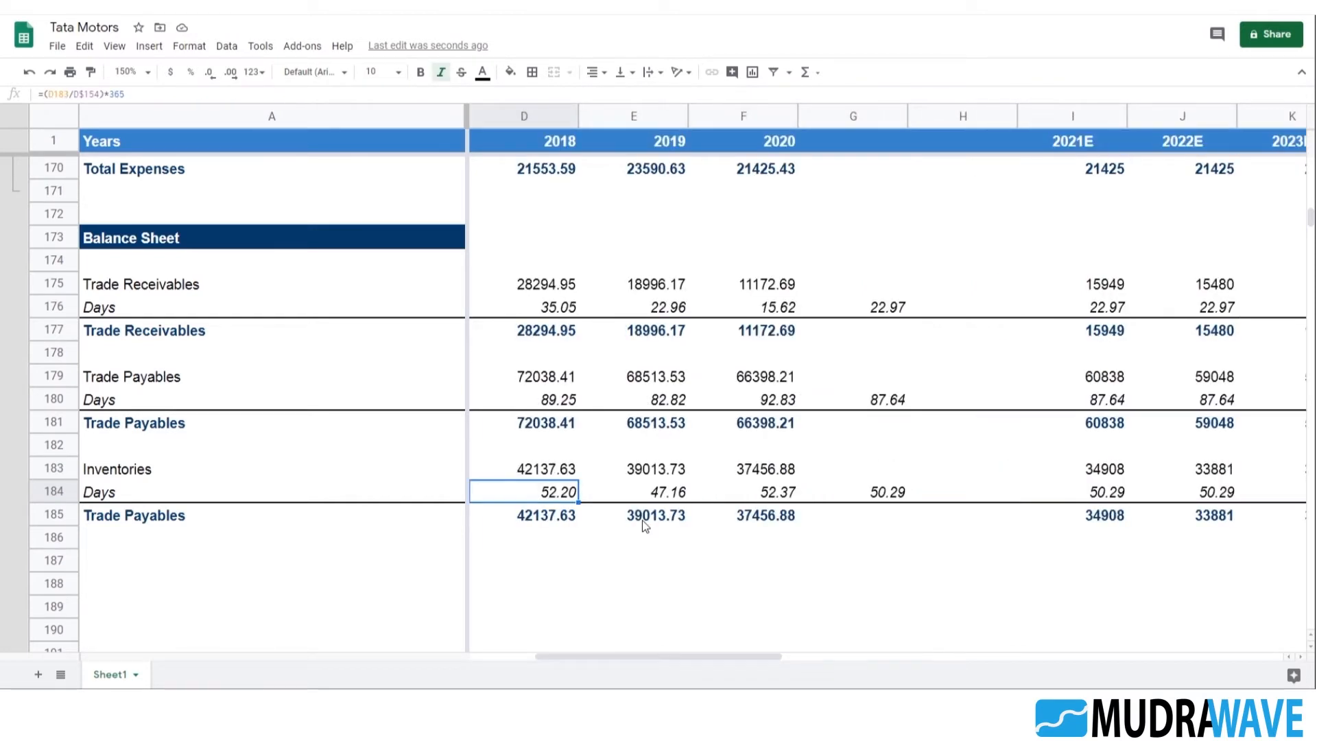
Review the item labels of the Trade Receivables, Trade Payables and Inventories blocks in column A
key(Down)
key(Down)
key(Down)
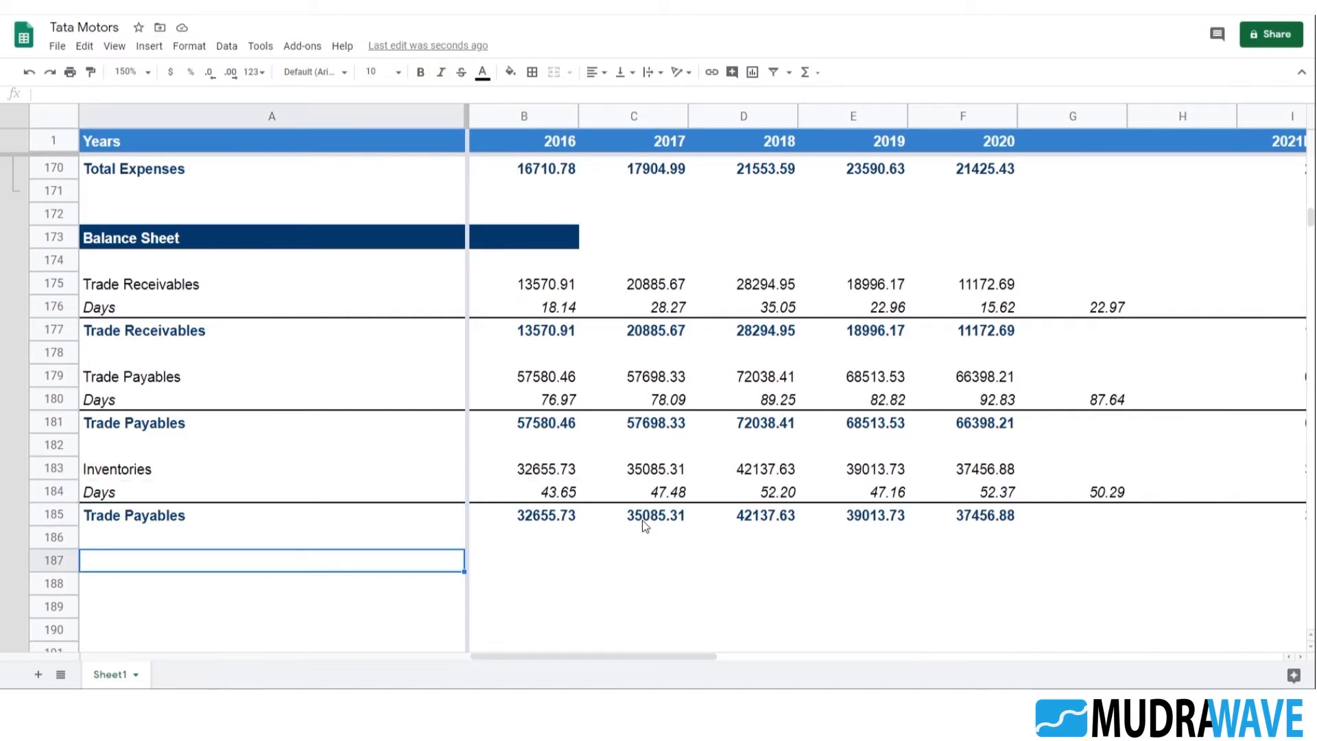
click(146, 294)
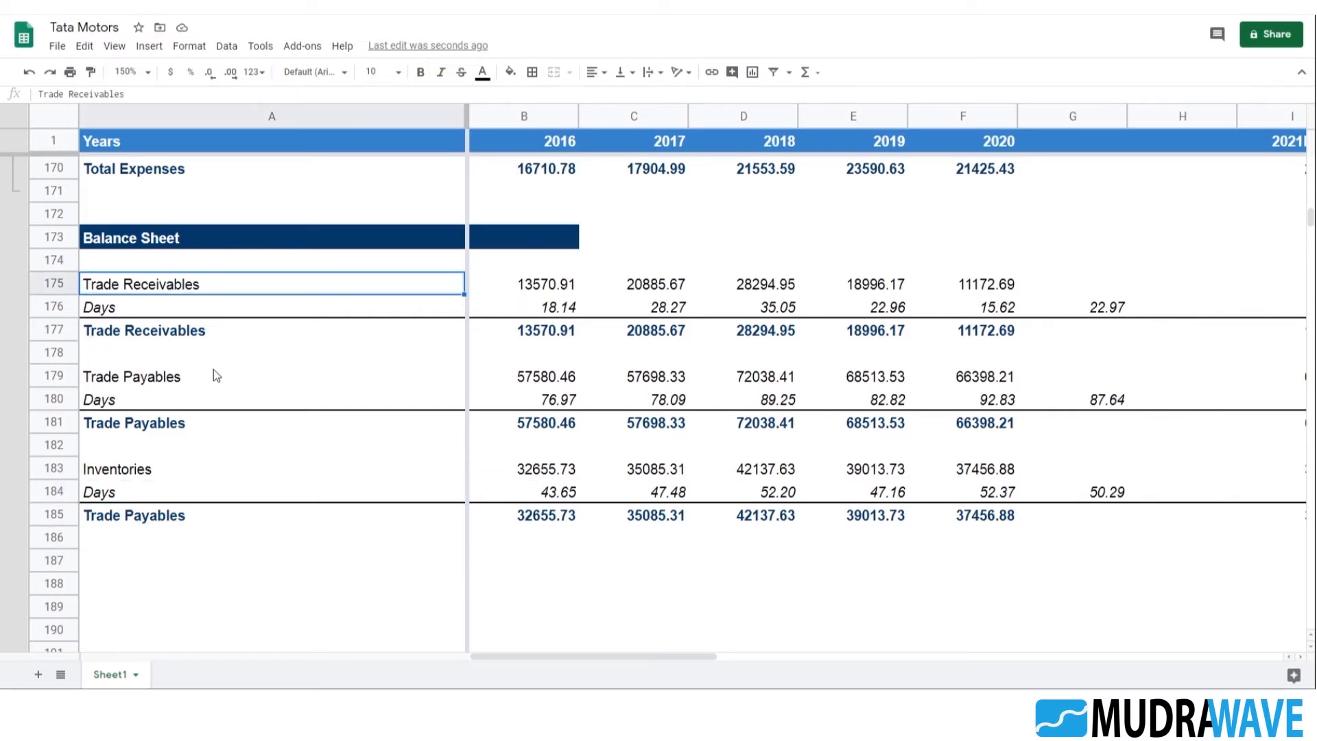
click(186, 375)
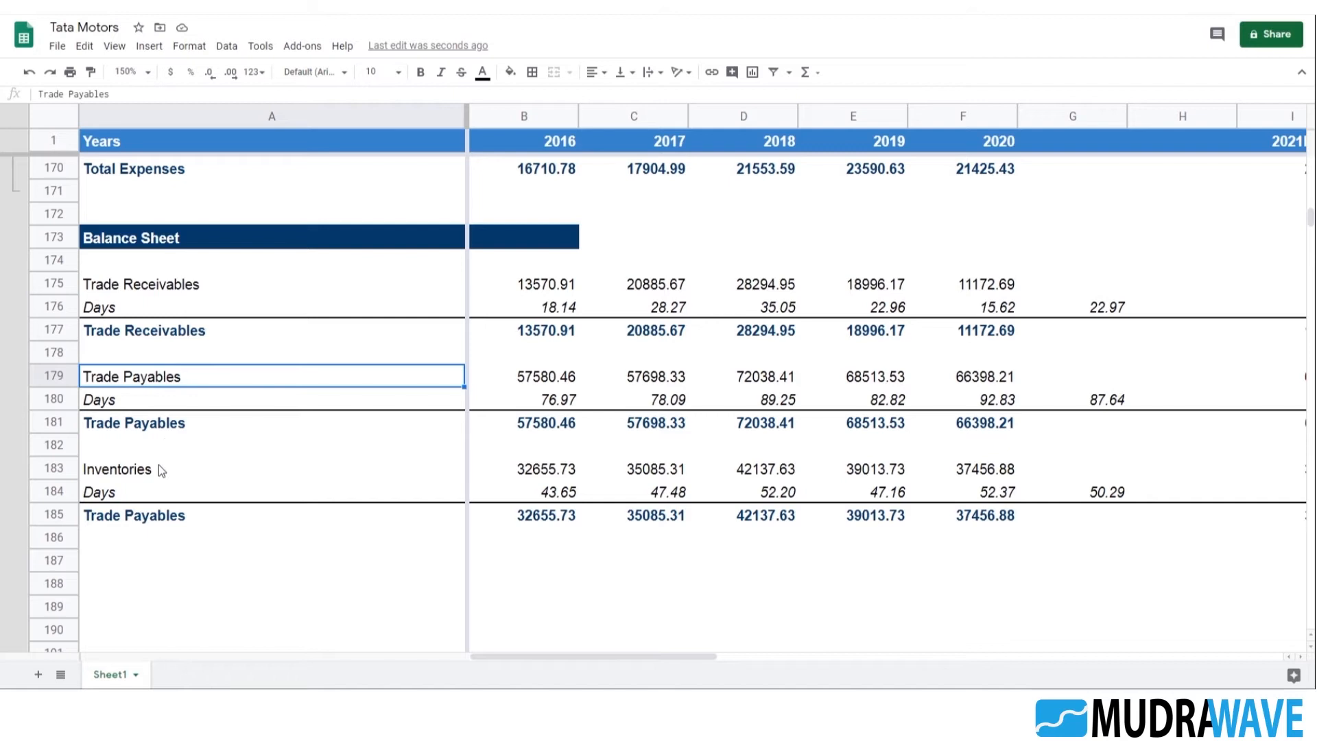
click(160, 469)
scroll(235, 450, down, 2)
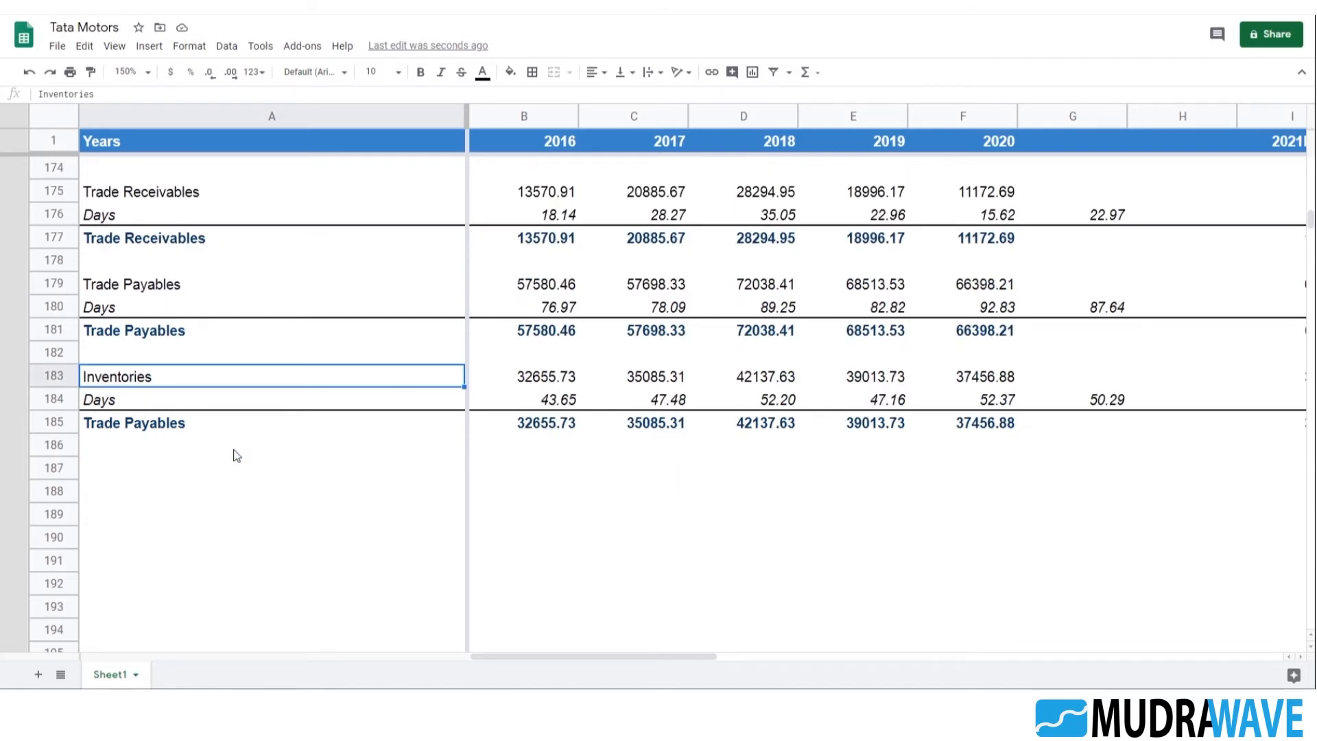
click(231, 475)
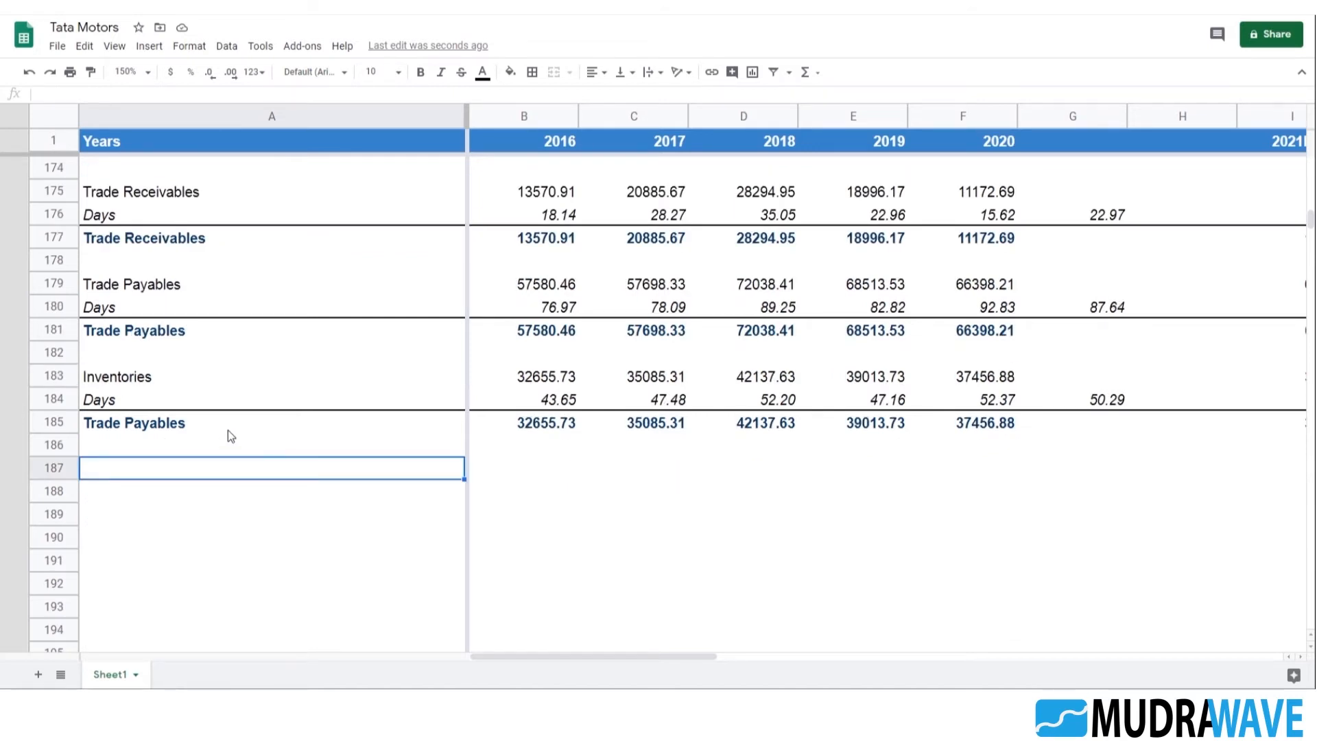
Copy the historical Inventories row A183:F183 and paste it starting at A187
scroll(228, 429, down, 2)
click(139, 292)
click(129, 359)
click(128, 292)
key(shift+Right)
key(shift+Right)
key(shift+Right)
key(shift+Right)
key(shift+Right)
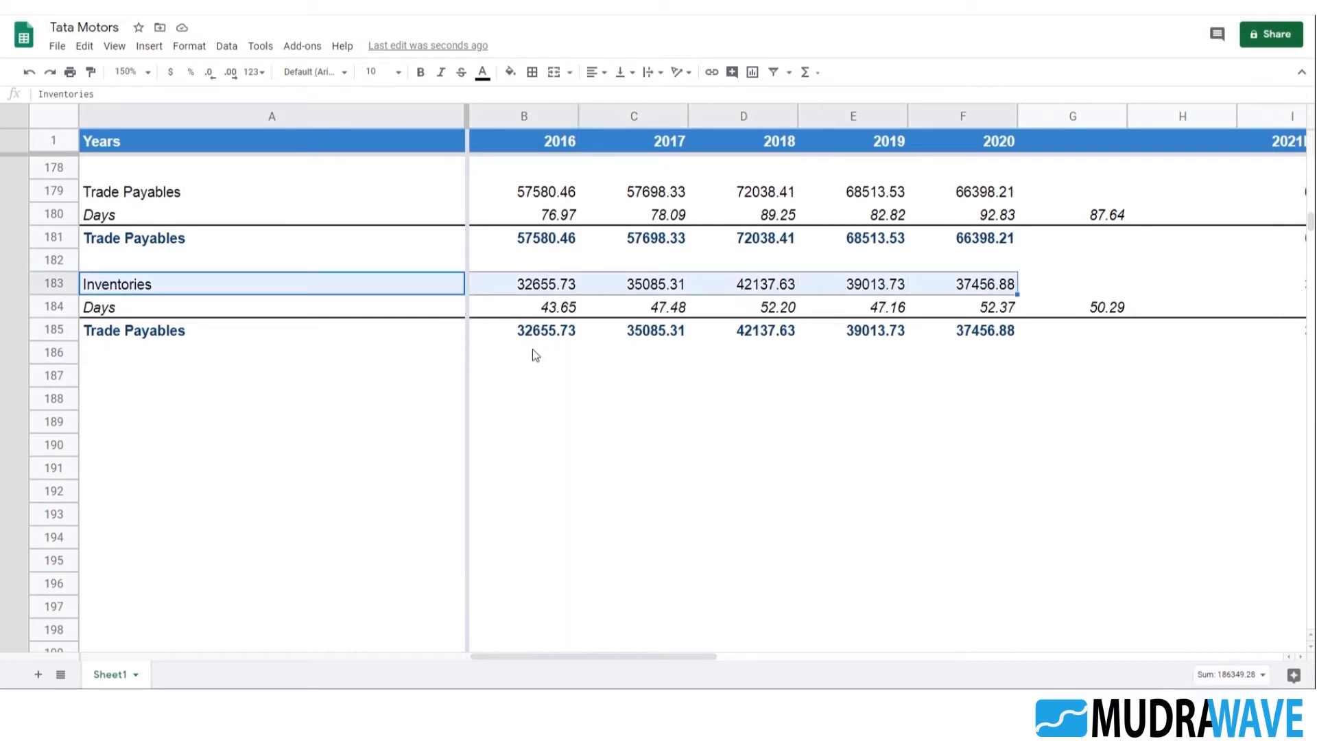
key(ctrl+c)
key(Down)
key(Down)
key(Down)
key(Down)
key(ctrl+v)
key(Right)
key(Left)
Replace the label in A187 with Cash And Cash Equivalents, copied from cell A114 of the balance sheet data
scroll(278, 353, up, 20)
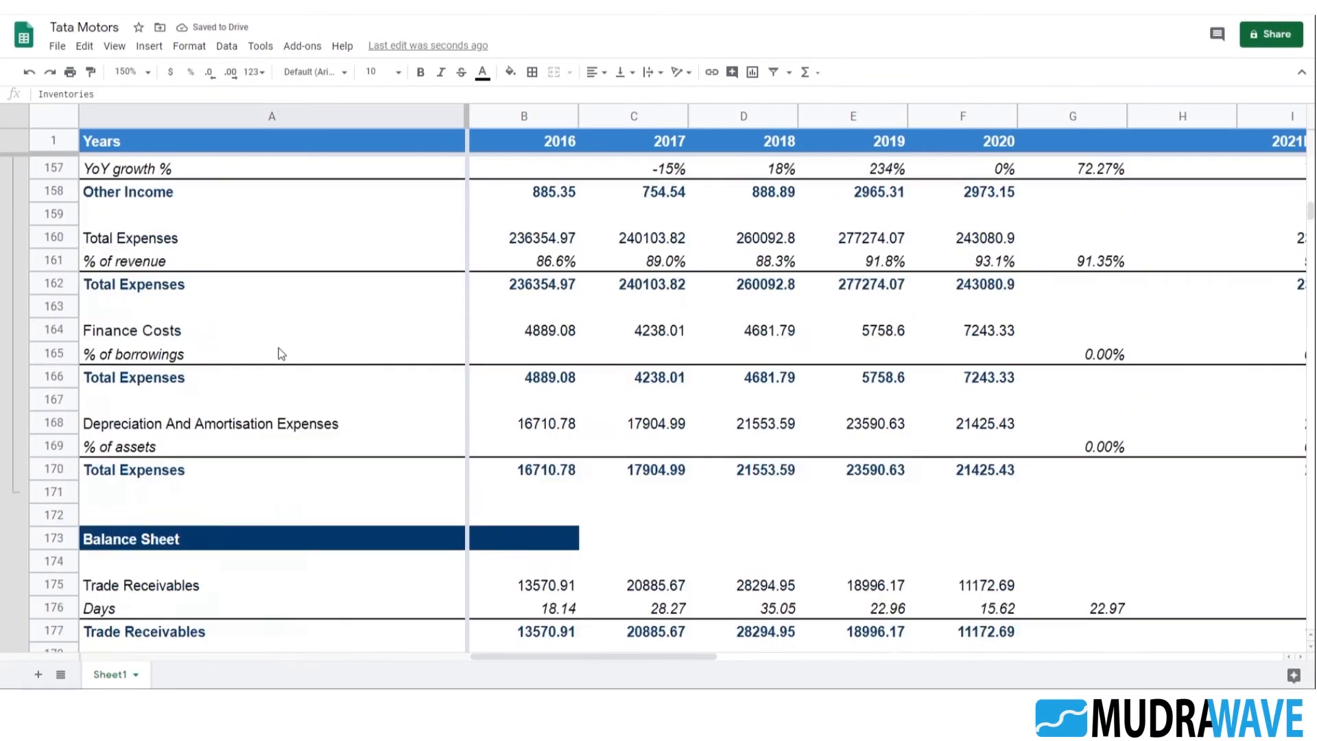
scroll(285, 340, up, 2)
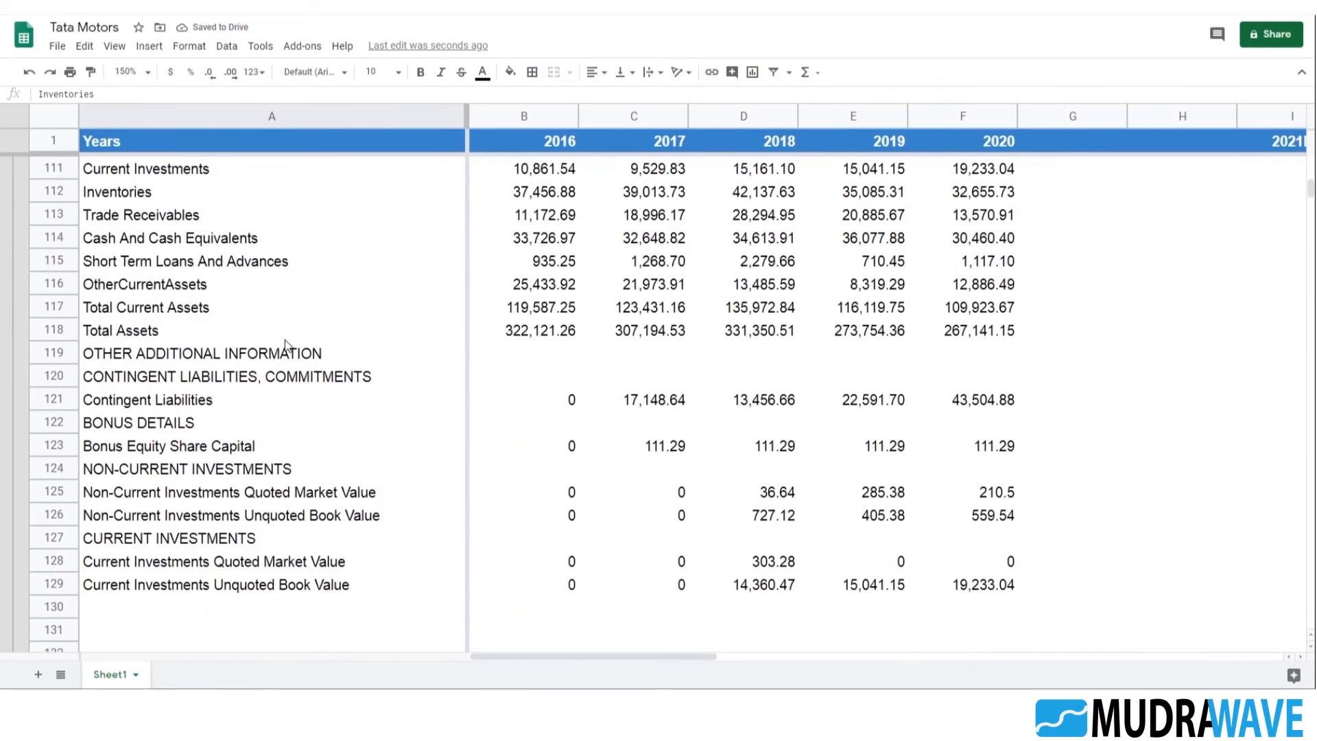
click(184, 240)
triple_click(200, 93)
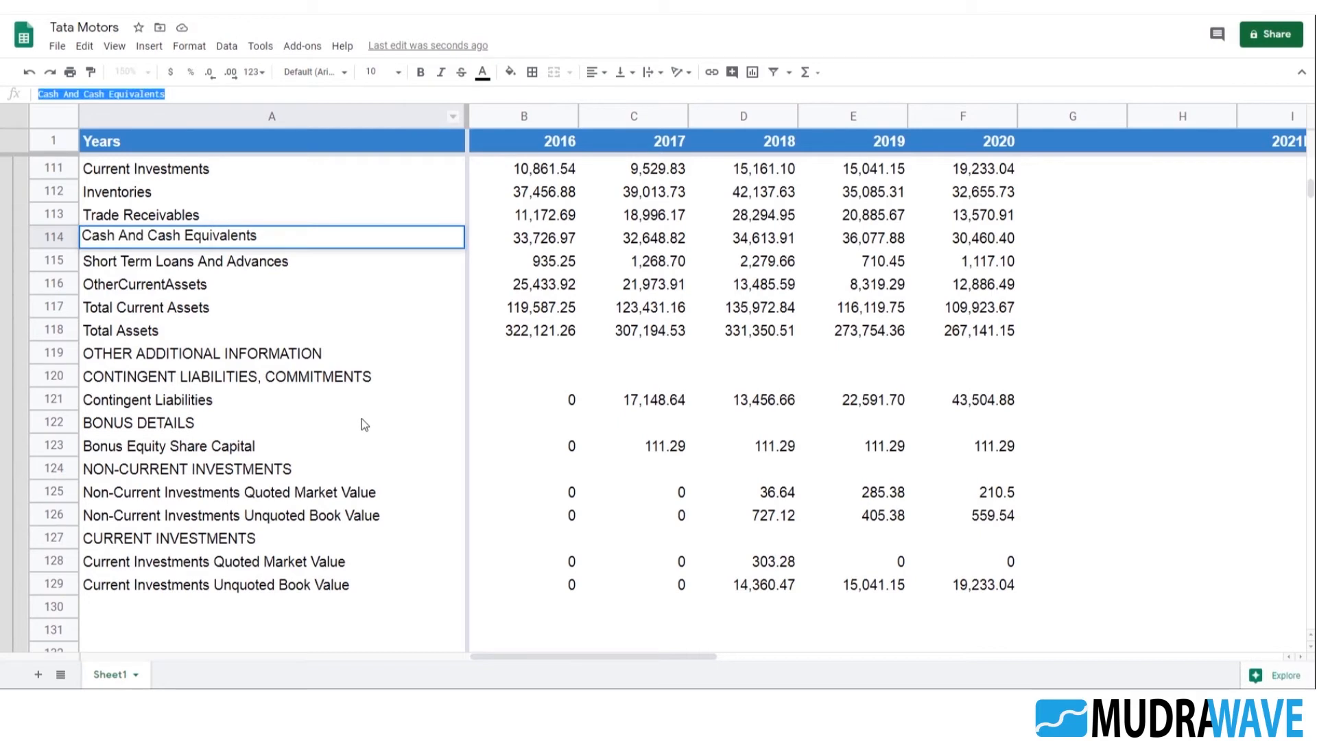
key(Escape)
scroll(370, 397, down, 20)
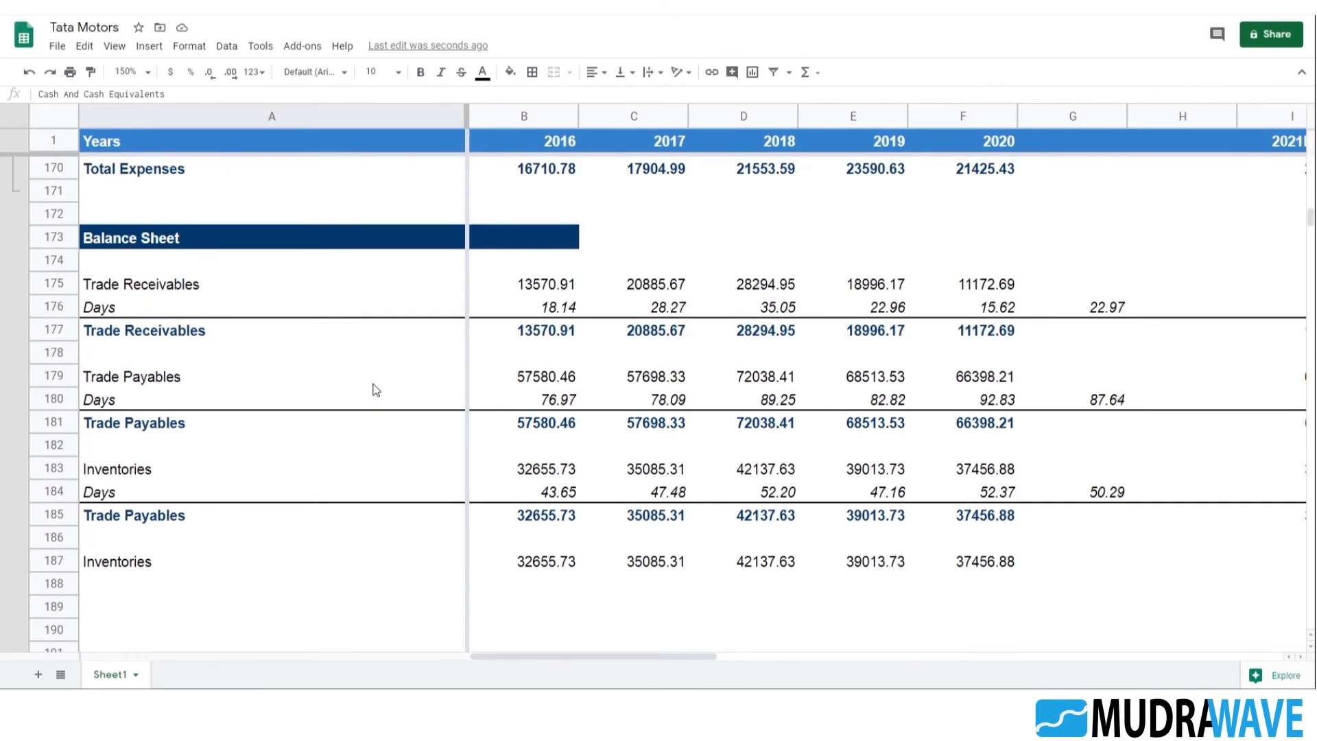
scroll(357, 394, down, 3)
click(195, 377)
triple_click(69, 94)
key(ctrl+v)
key(Return)
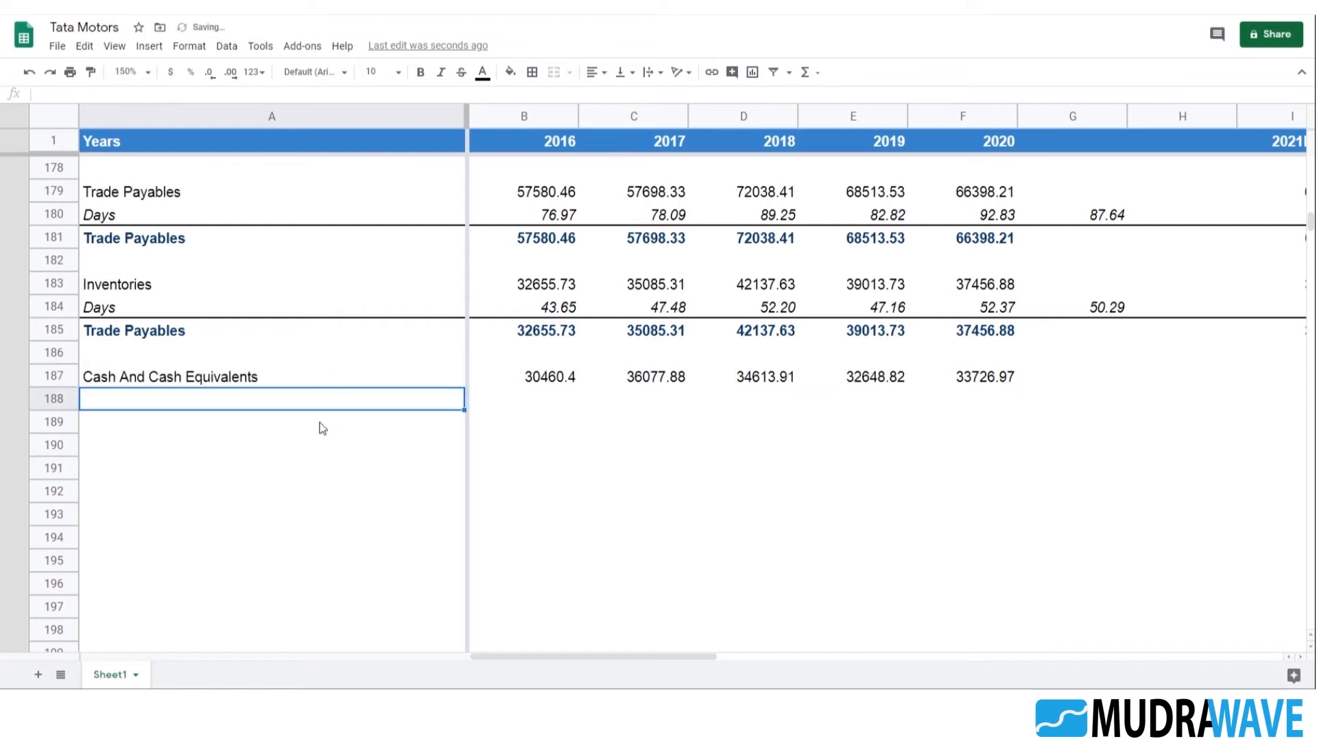
Review the SUMIF formulas for Cash And Cash Equivalents across row 187 and the cells below that row
click(144, 414)
scroll(162, 420, down, 2)
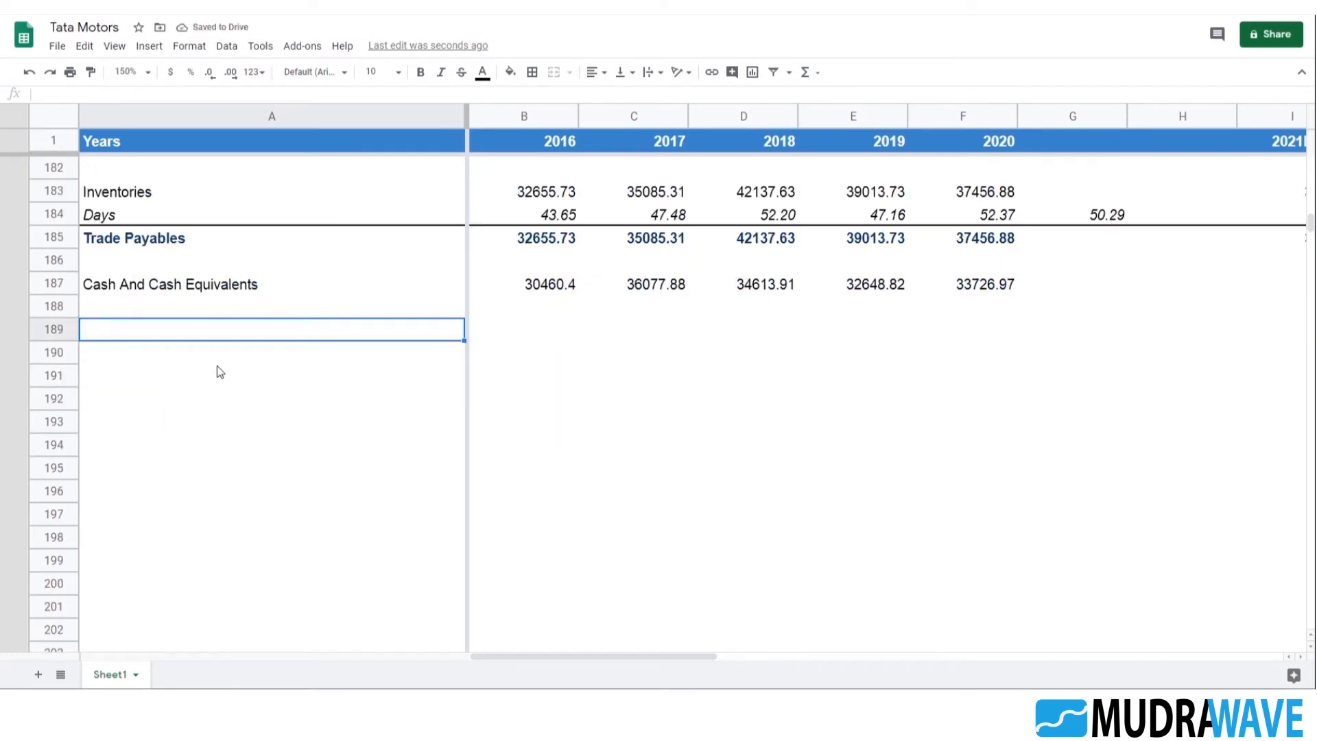
key(Up)
key(Up)
key(Right)
key(Right)
key(Right)
key(Right)
key(Right)
key(Right)
key(Right)
key(Right)
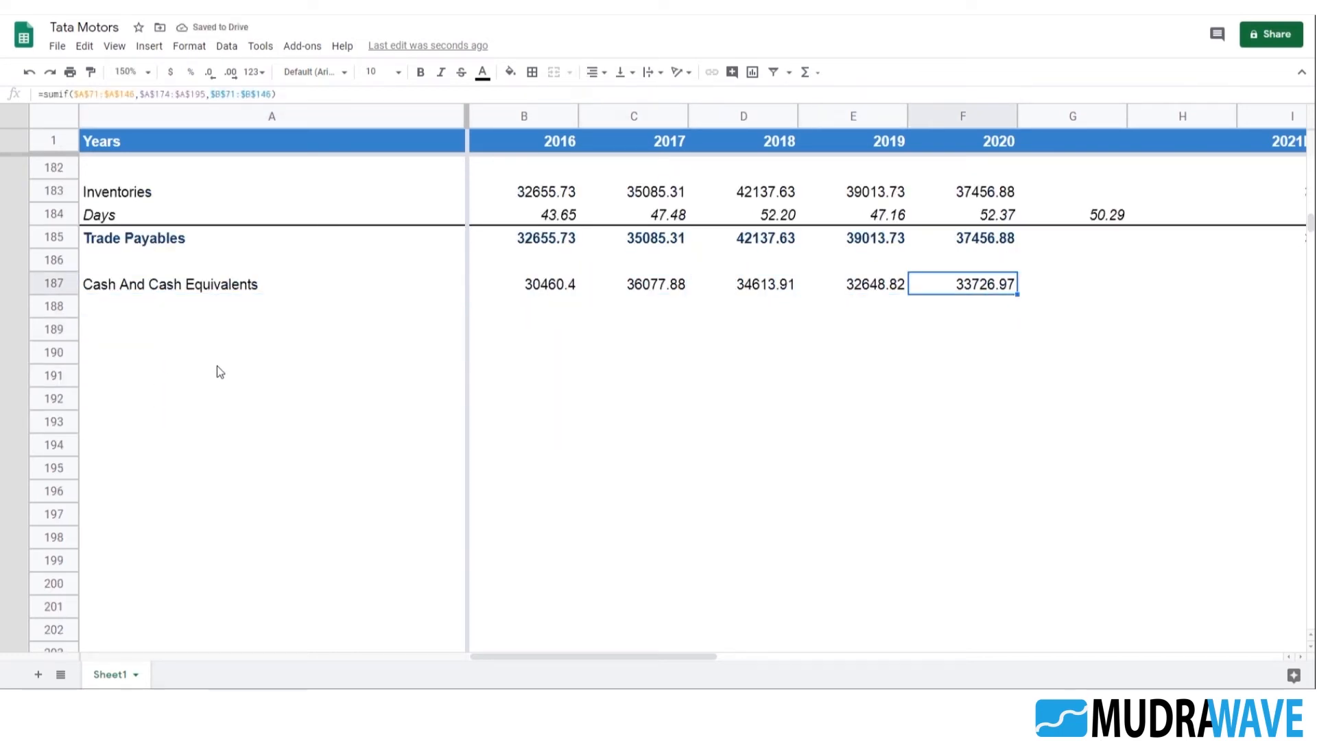
key(Right)
key(Left)
key(Left)
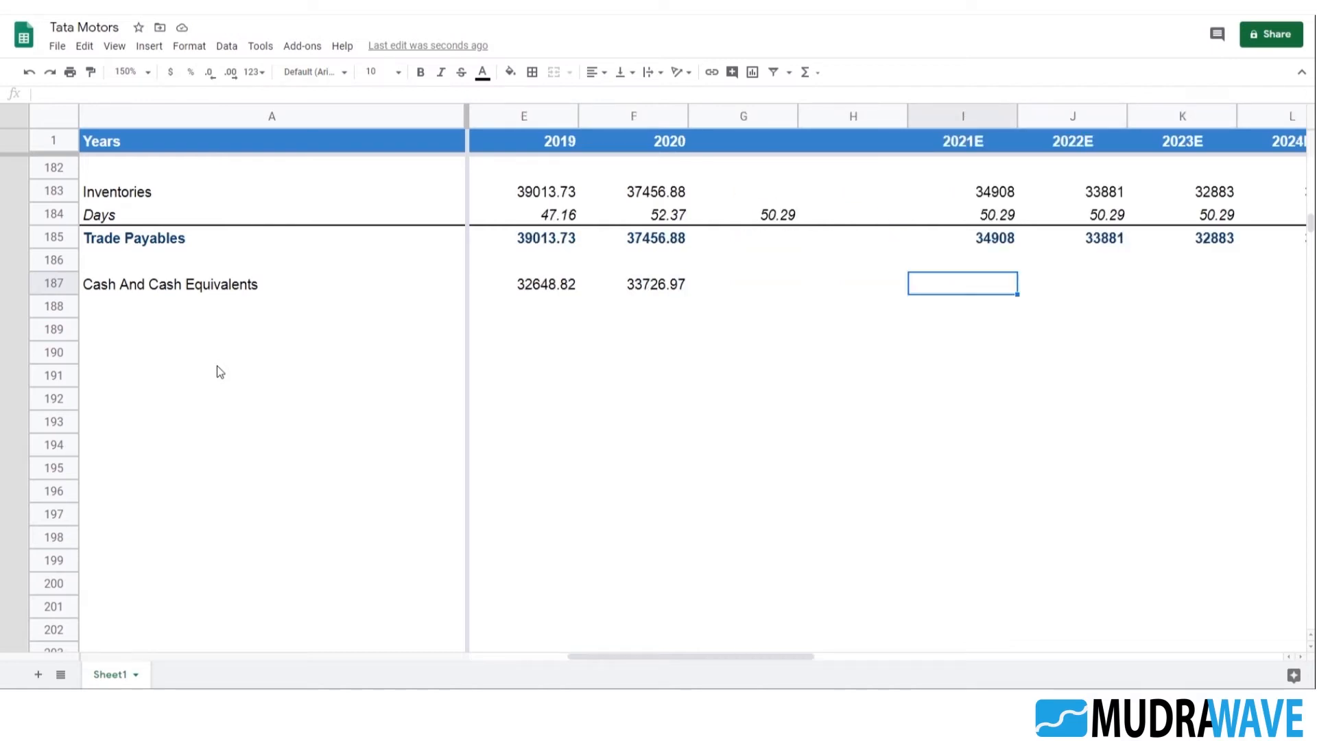
key(Left)
key(Left)
key(Left)
key(Left)
key(Left)
key(Left)
key(Left)
key(Right)
key(Right)
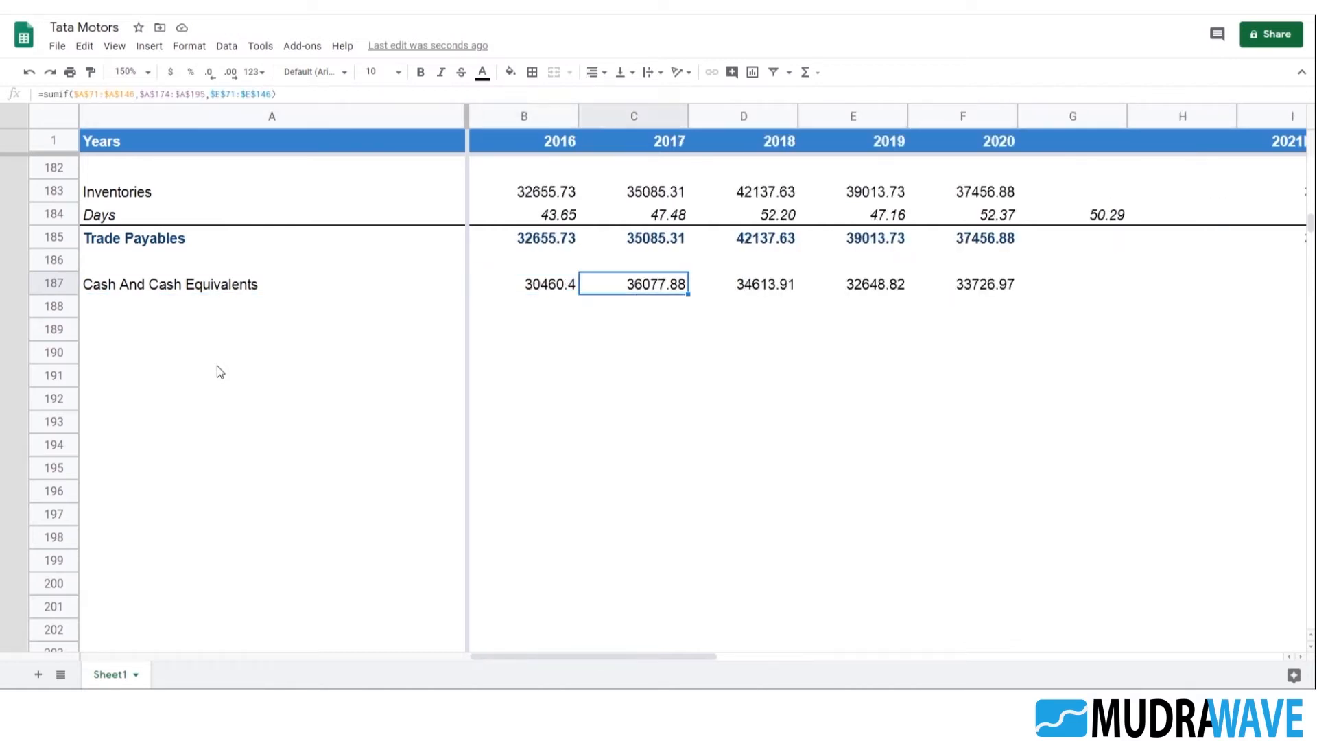
key(Left)
key(Left)
key(Down)
key(Down)
key(Down)
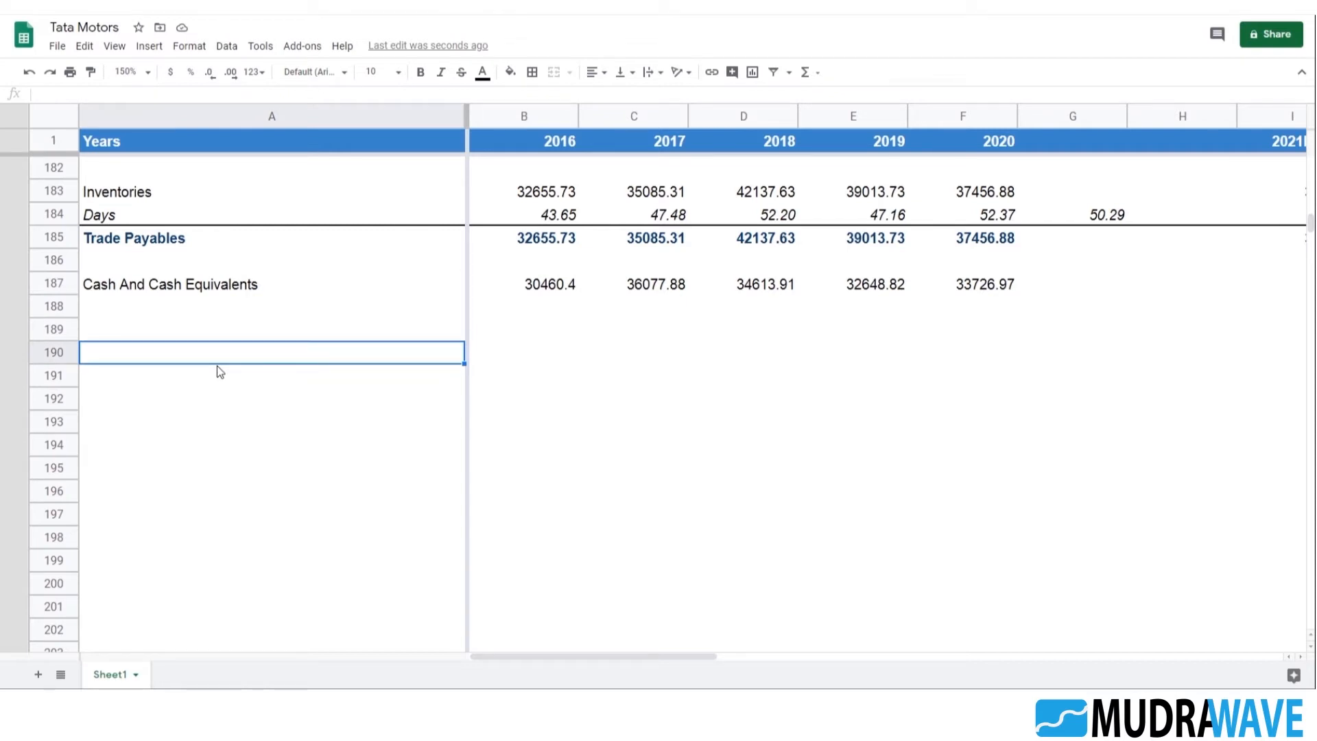
Copy the Inventories block A183:M185 and paste it starting at A191
scroll(275, 444, up, 2)
scroll(270, 432, up, 2)
scroll(187, 418, down, 2)
click(136, 336)
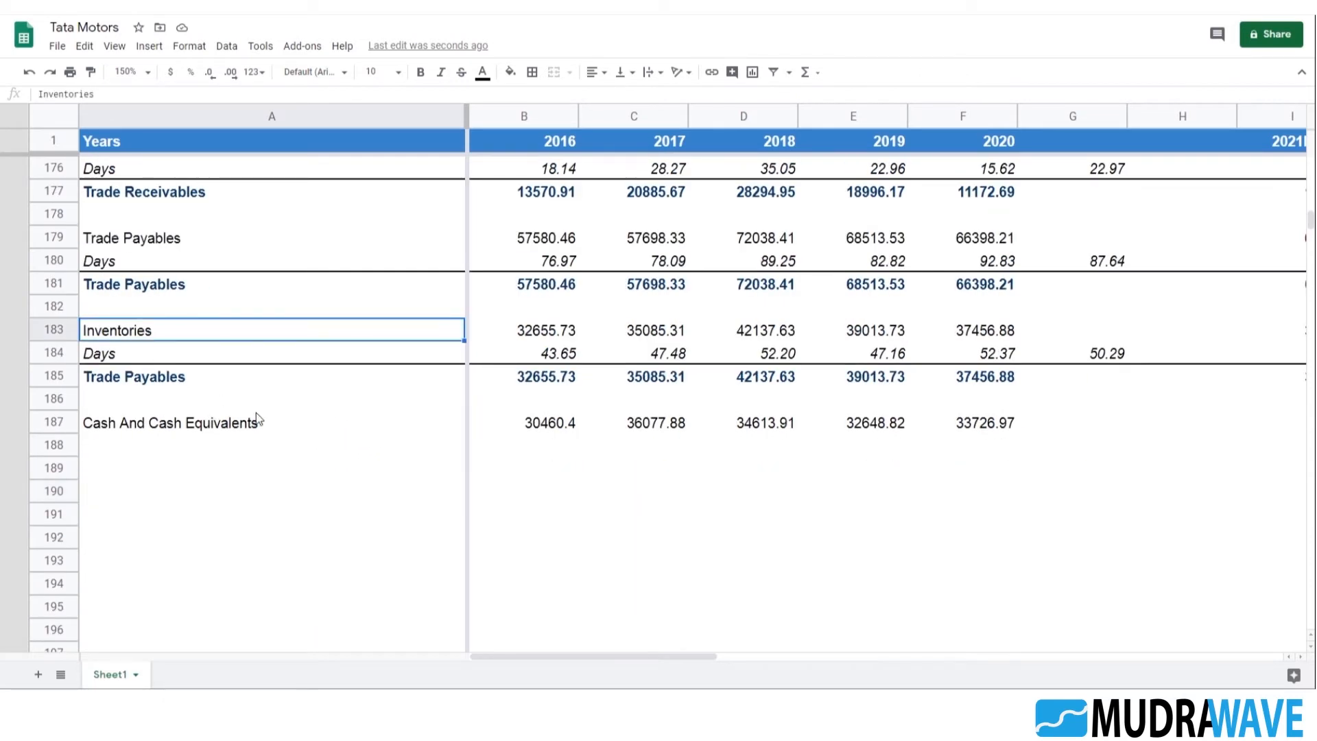
key(shift+Down)
key(shift+Down)
key(shift+Right)
key(shift+Right)
key(shift+Right)
key(shift+Right)
key(shift+Right)
key(shift+Right)
key(shift+Right)
key(shift+Right)
key(shift+Right)
key(shift+Right)
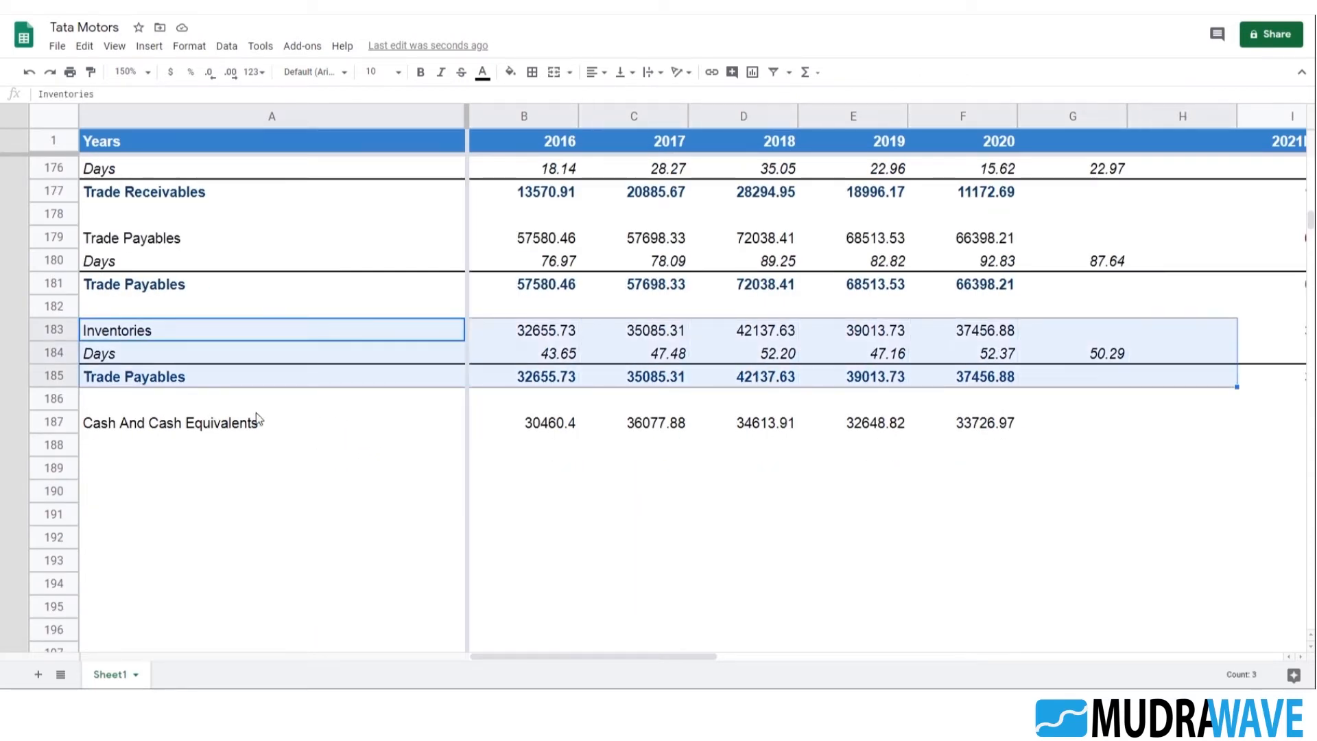
key(shift+Right)
key(shift+Right)
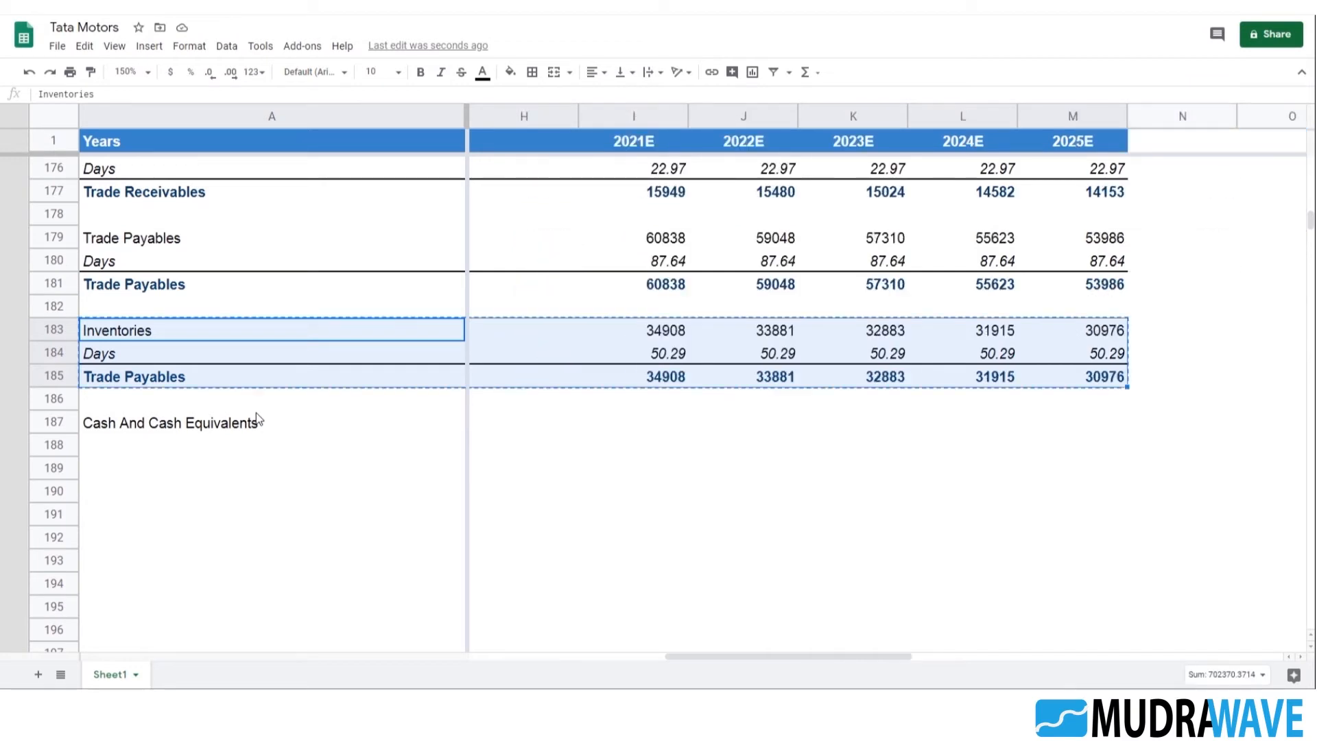
key(ctrl+c)
click(255, 410)
key(Down)
key(Down)
key(Down)
key(Down)
key(Down)
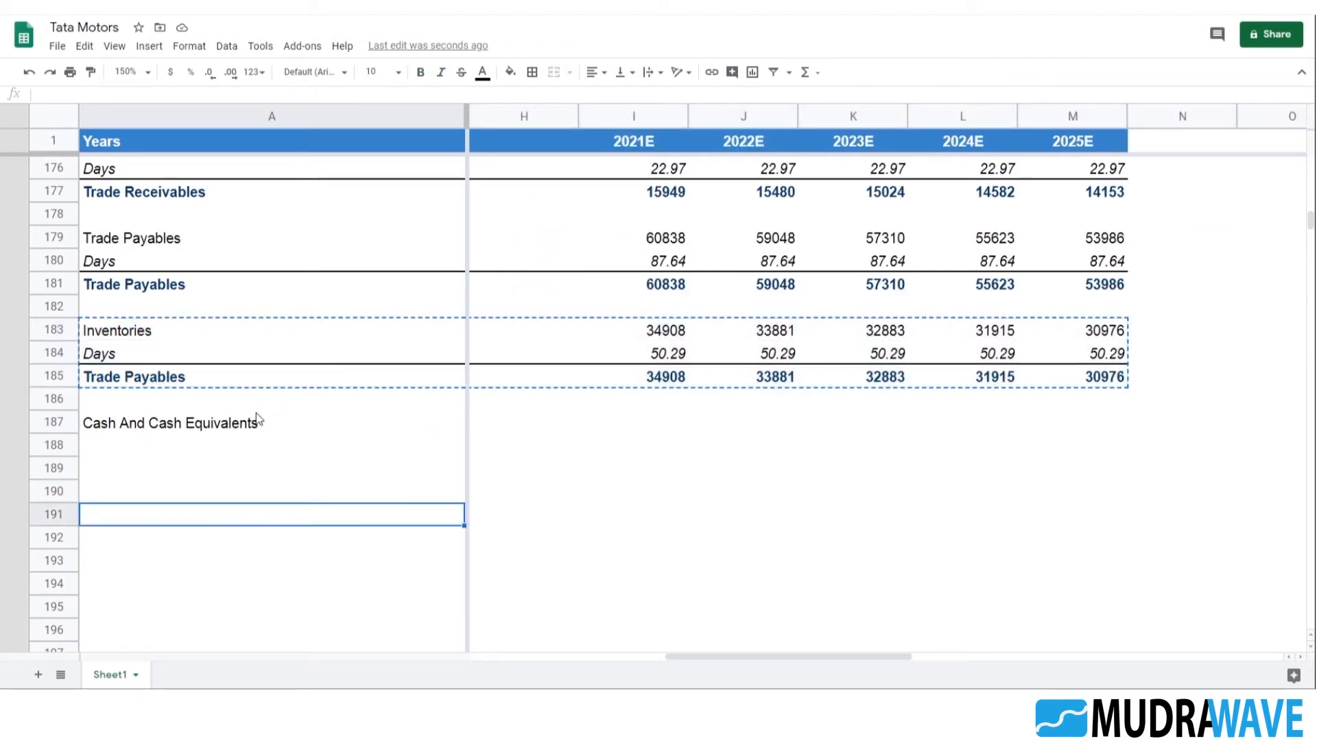
key(ctrl+v)
scroll(168, 428, down, 2)
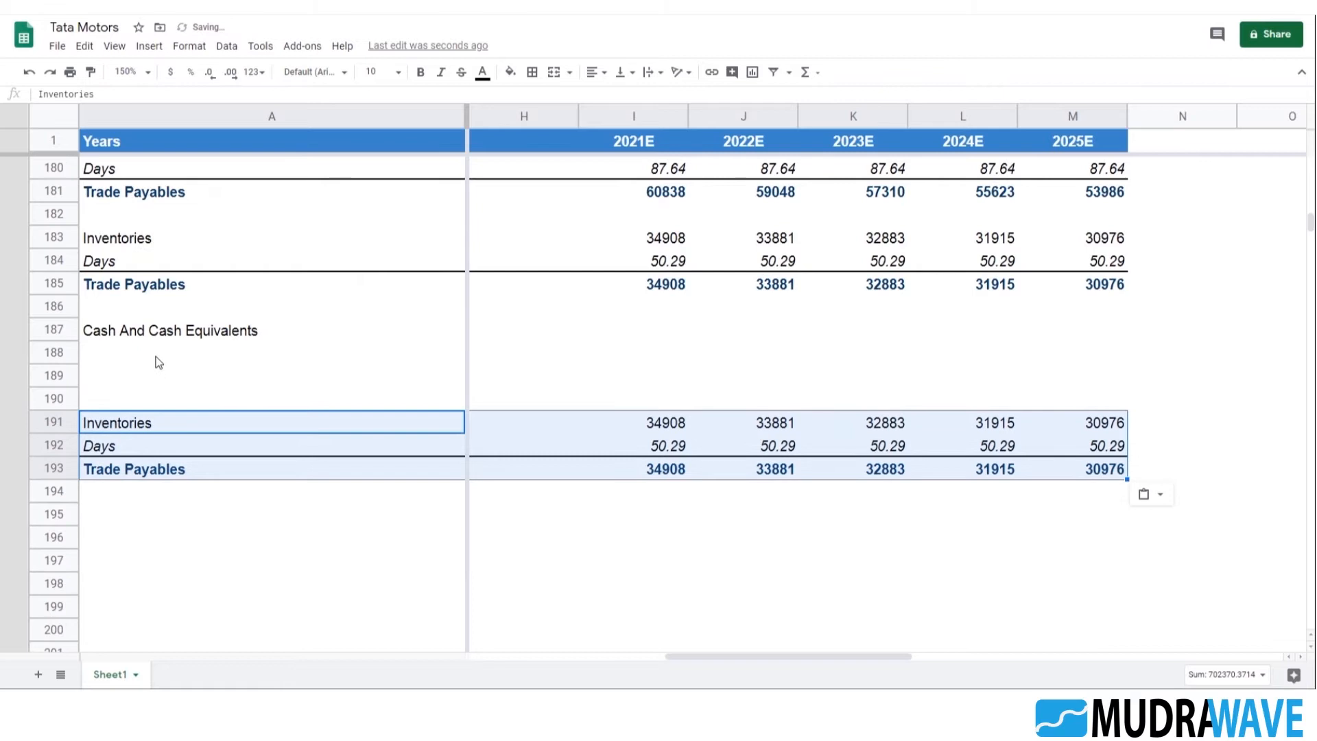
Copy the label text Total Current Assets from cell A117 of the balance sheet data
click(158, 361)
click(164, 424)
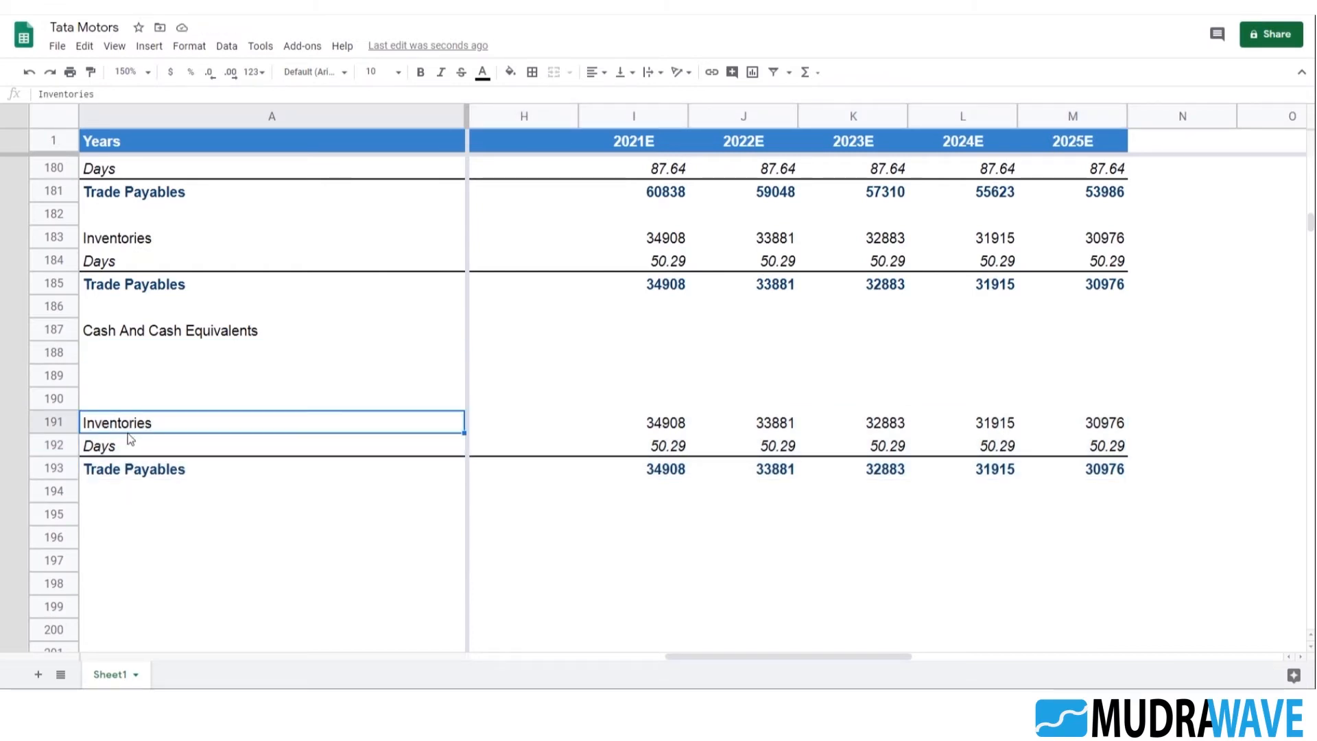
scroll(238, 411, up, 20)
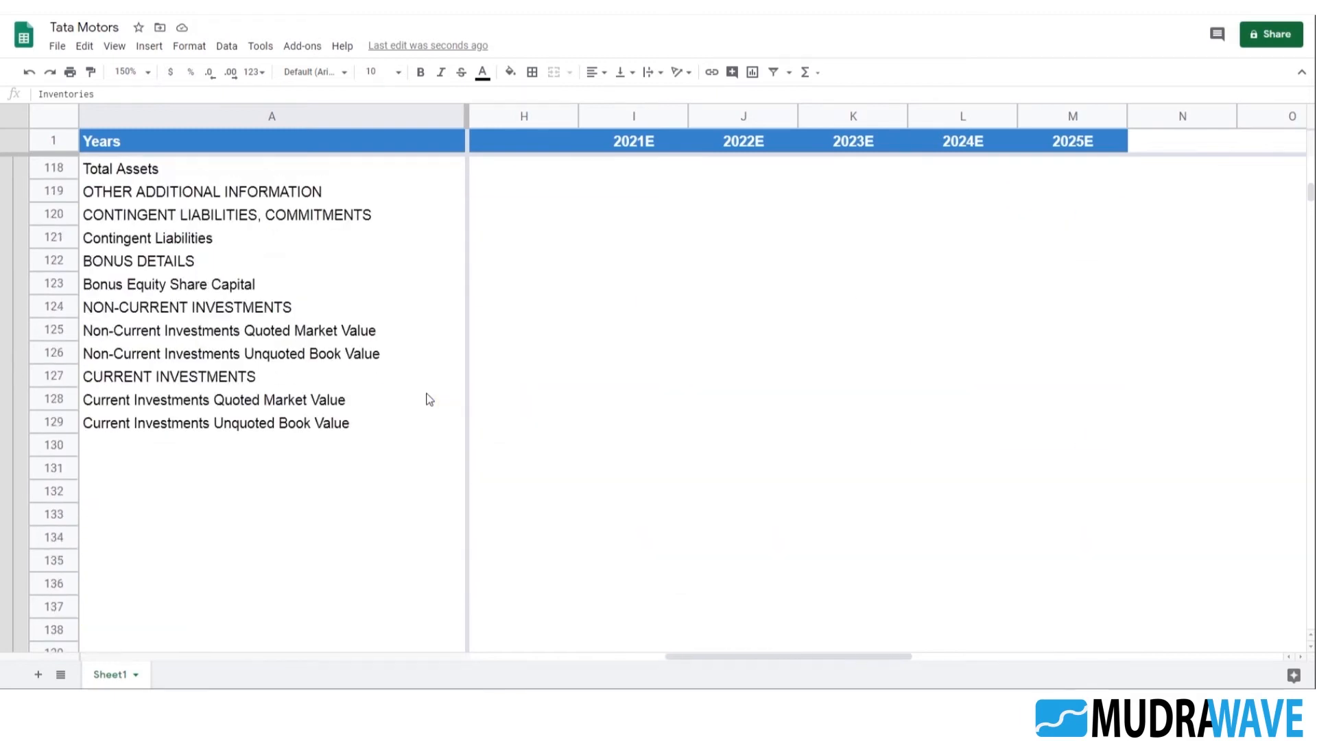
scroll(420, 389, up, 1)
scroll(420, 388, down, 3)
click(175, 381)
scroll(157, 396, up, 1)
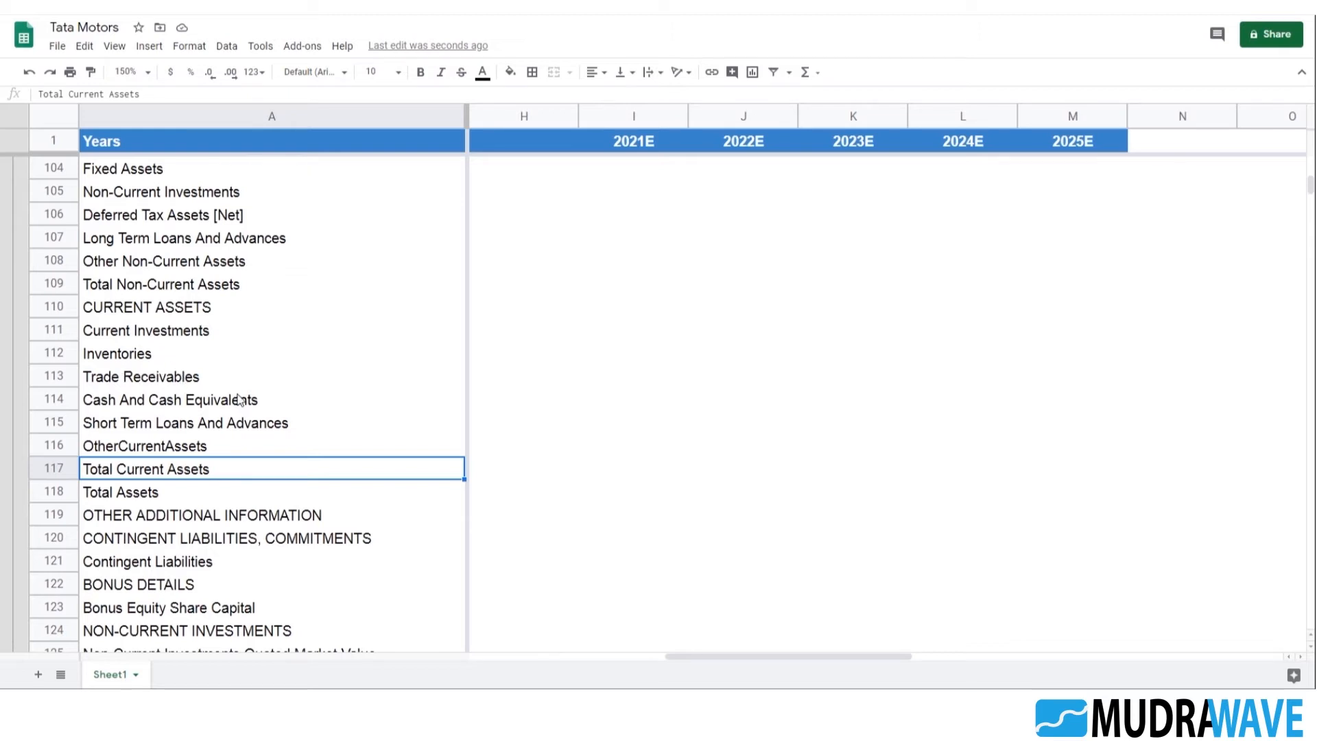
triple_click(134, 94)
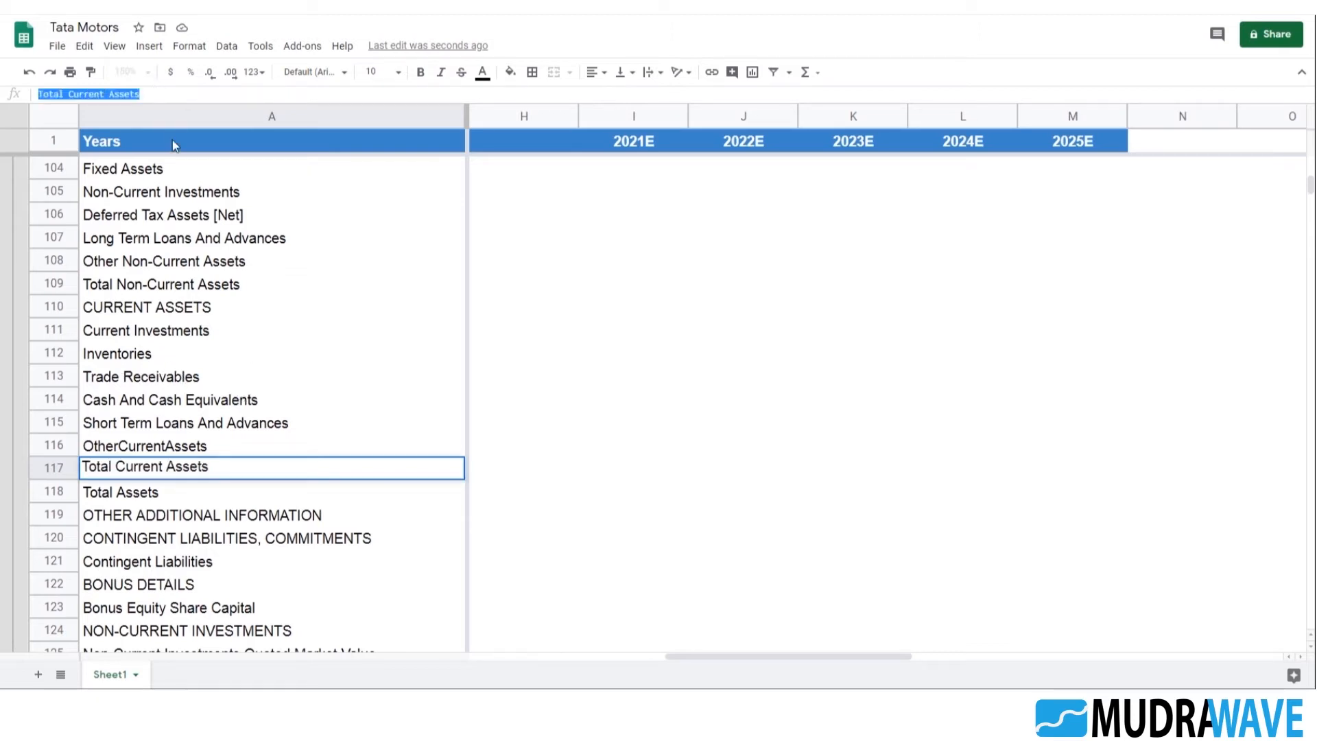
key(Escape)
Replace the Inventories label in A191 with the copied text Total Current Assets
scroll(357, 403, down, 5)
scroll(357, 403, down, 15)
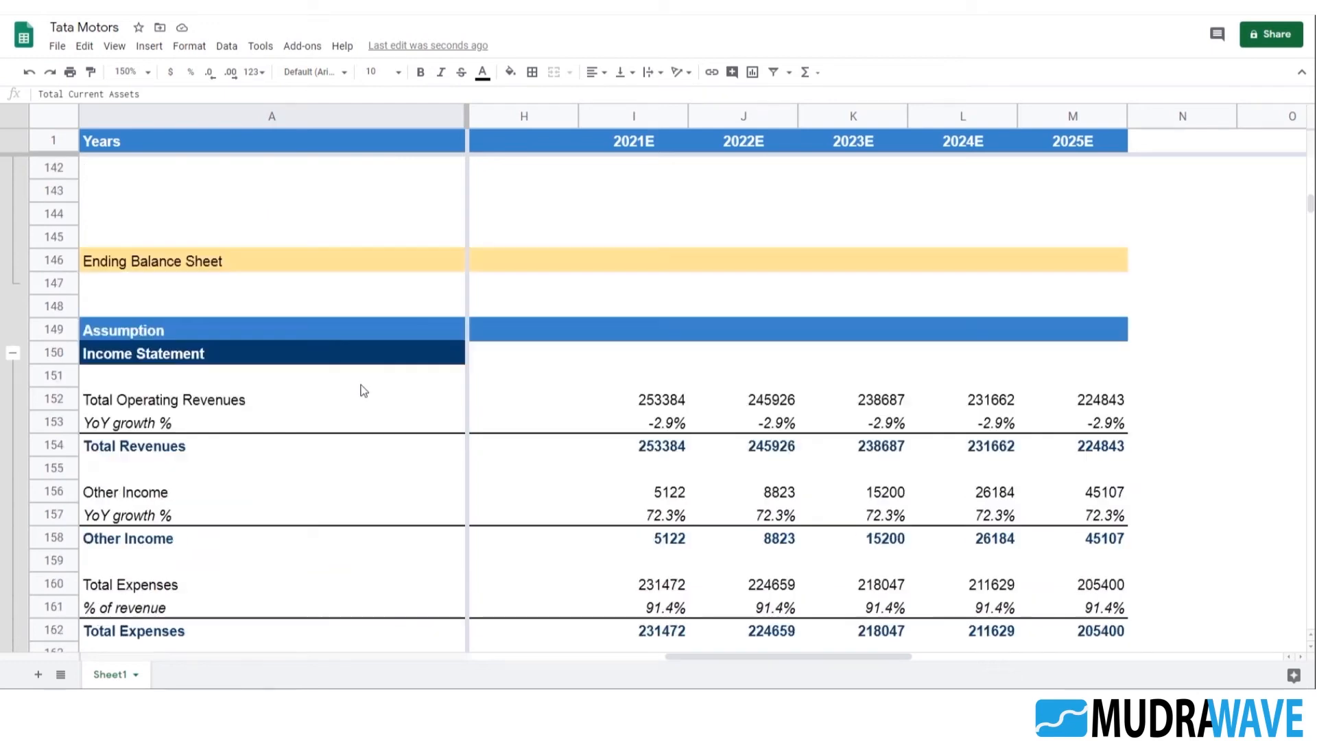
click(155, 524)
click(144, 471)
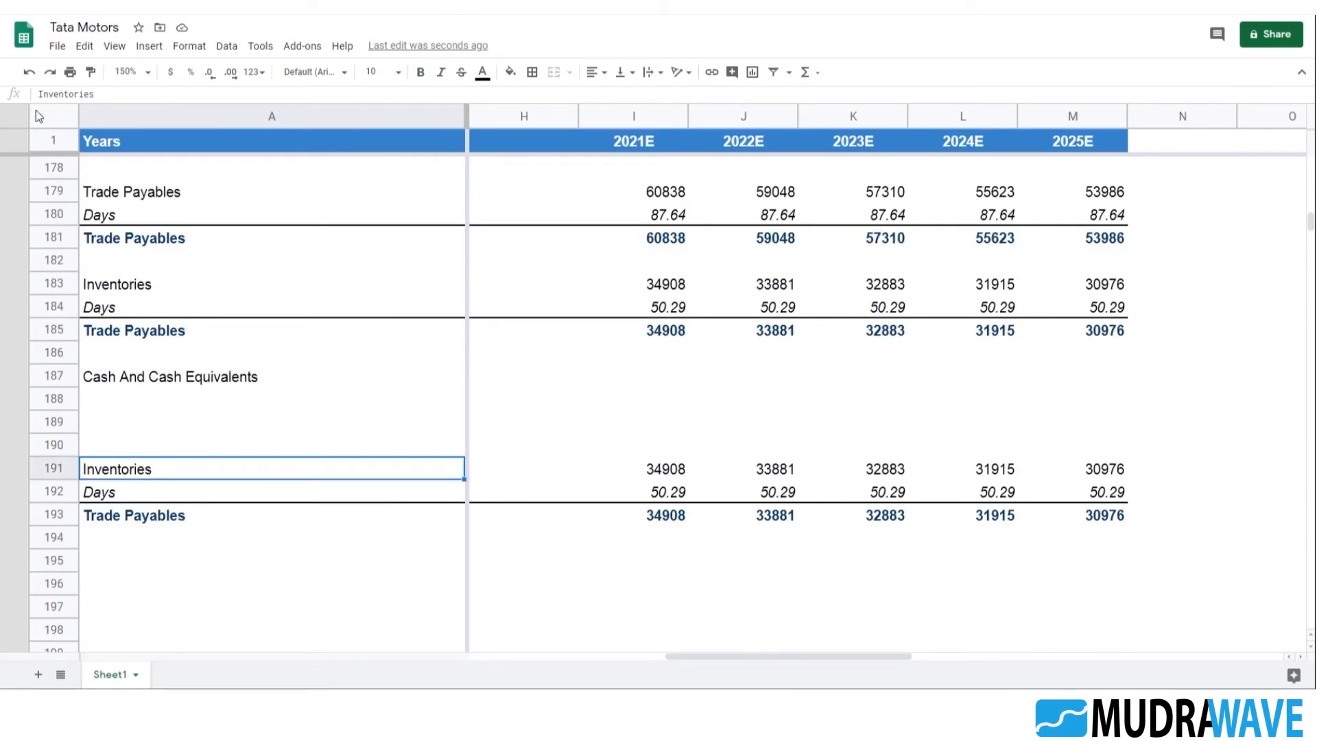
triple_click(112, 94)
key(ctrl+v)
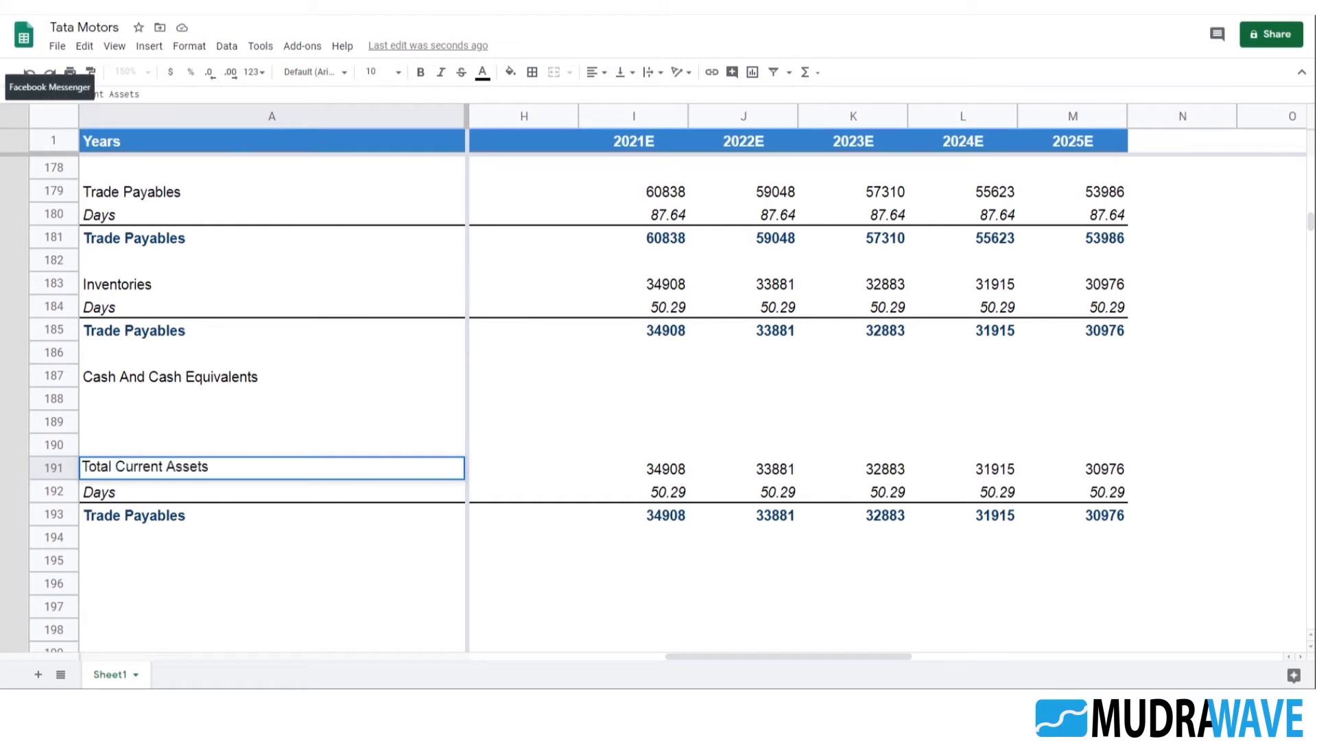
key(Return)
Replace the Trade Payables label in A193 with Total Current Assets
click(164, 523)
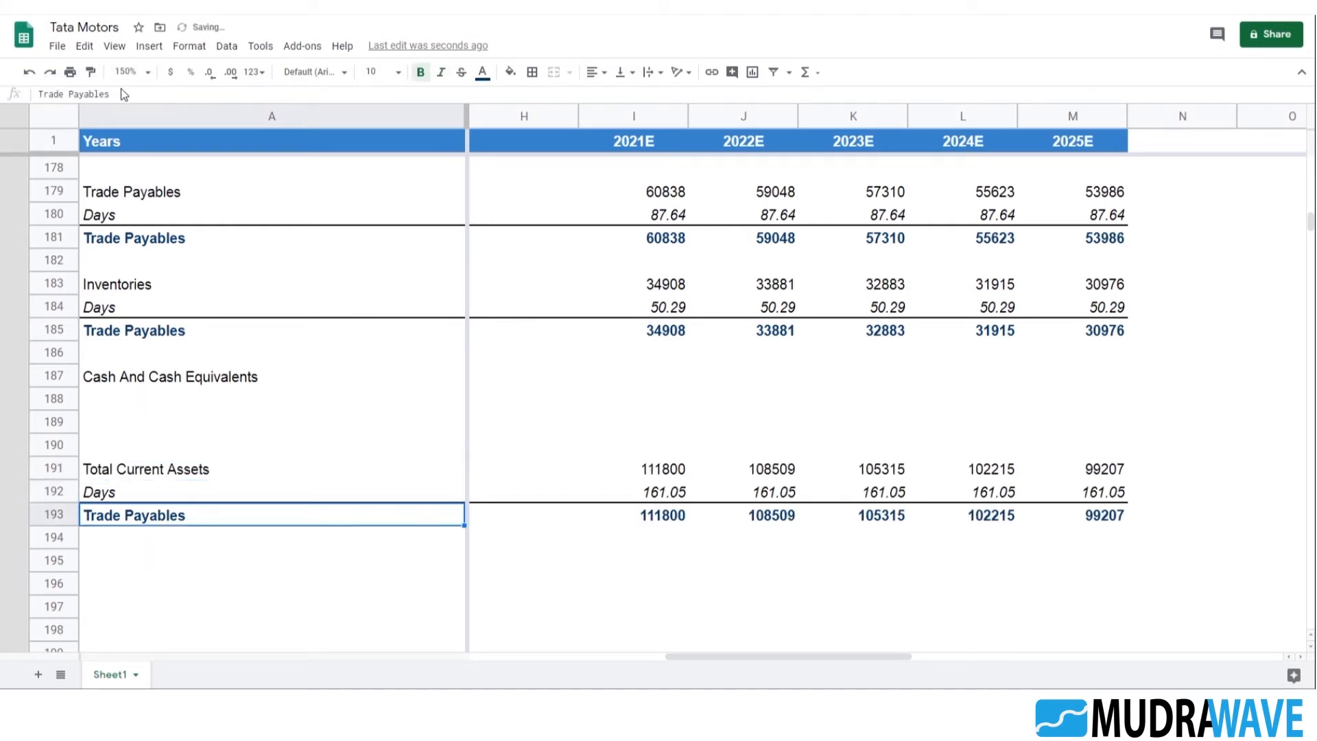
triple_click(113, 94)
key(ctrl+v)
key(Return)
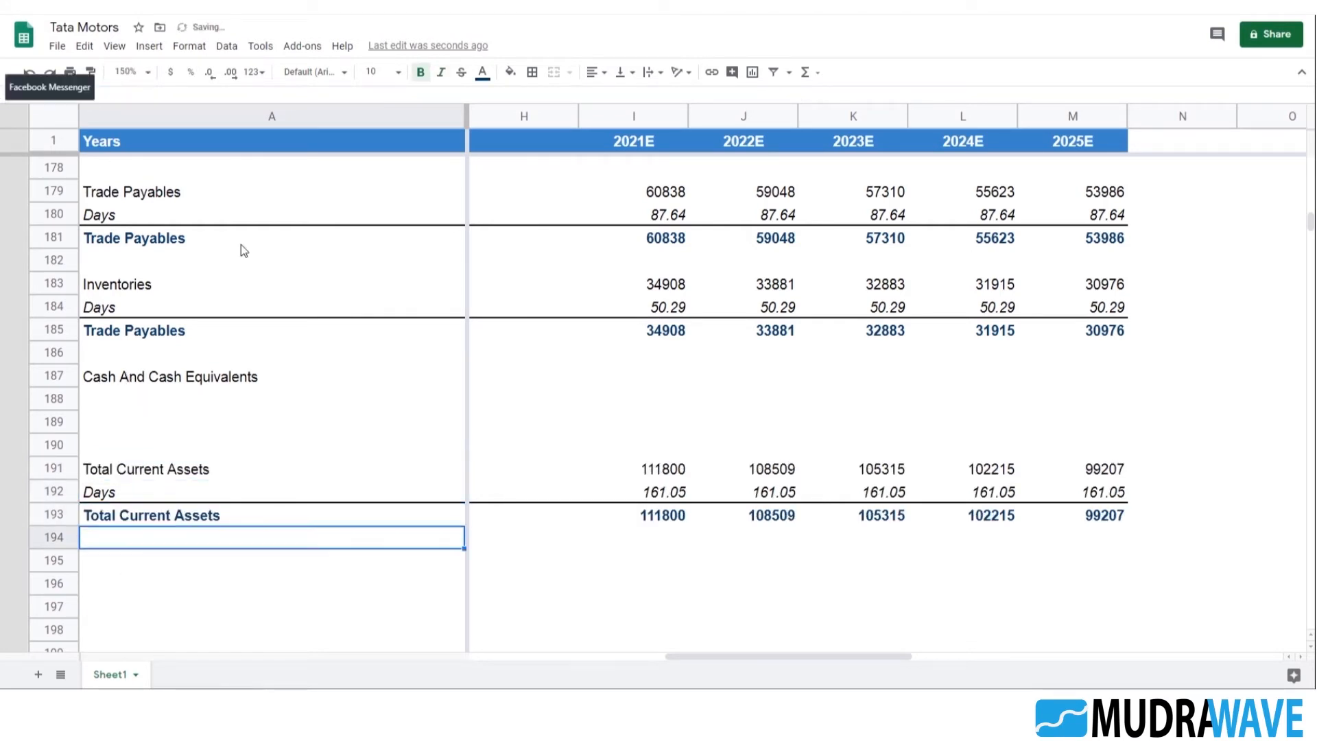
Clear the Days label in A192 between the two Total Current Assets rows
click(281, 498)
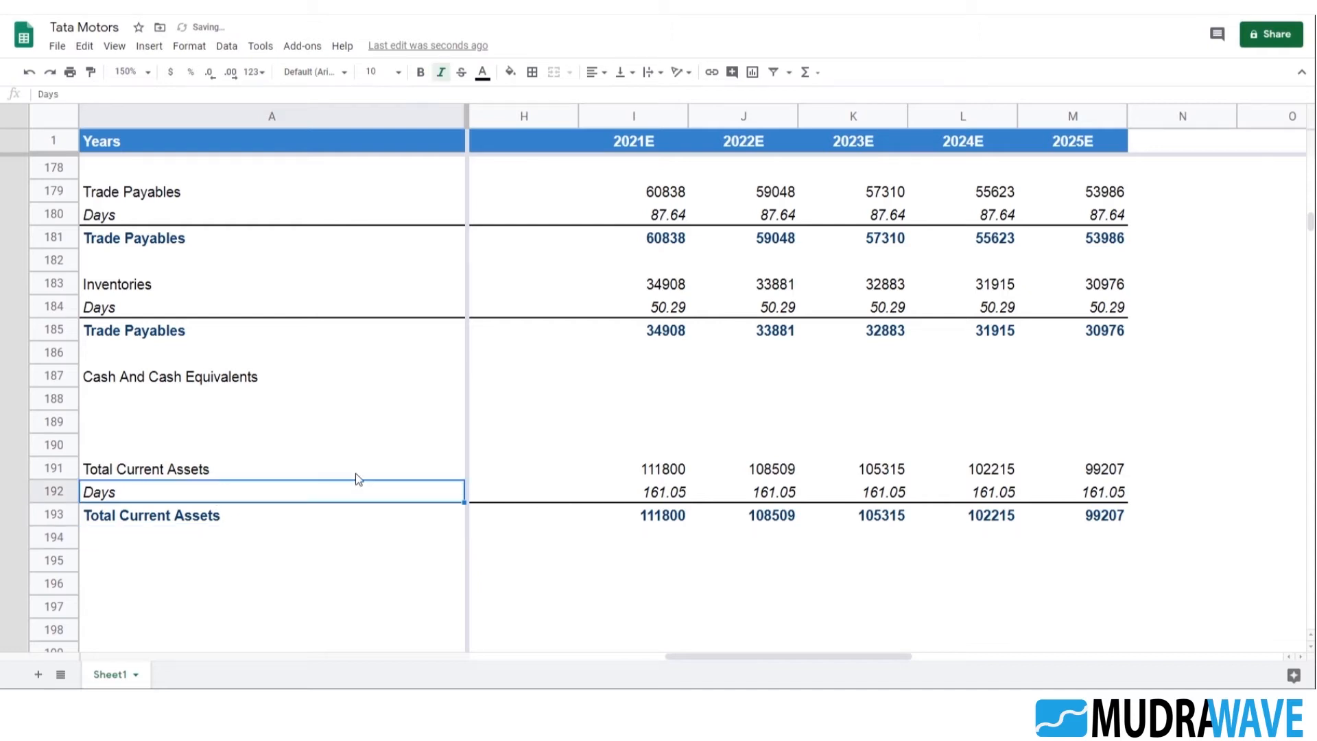
key(Delete)
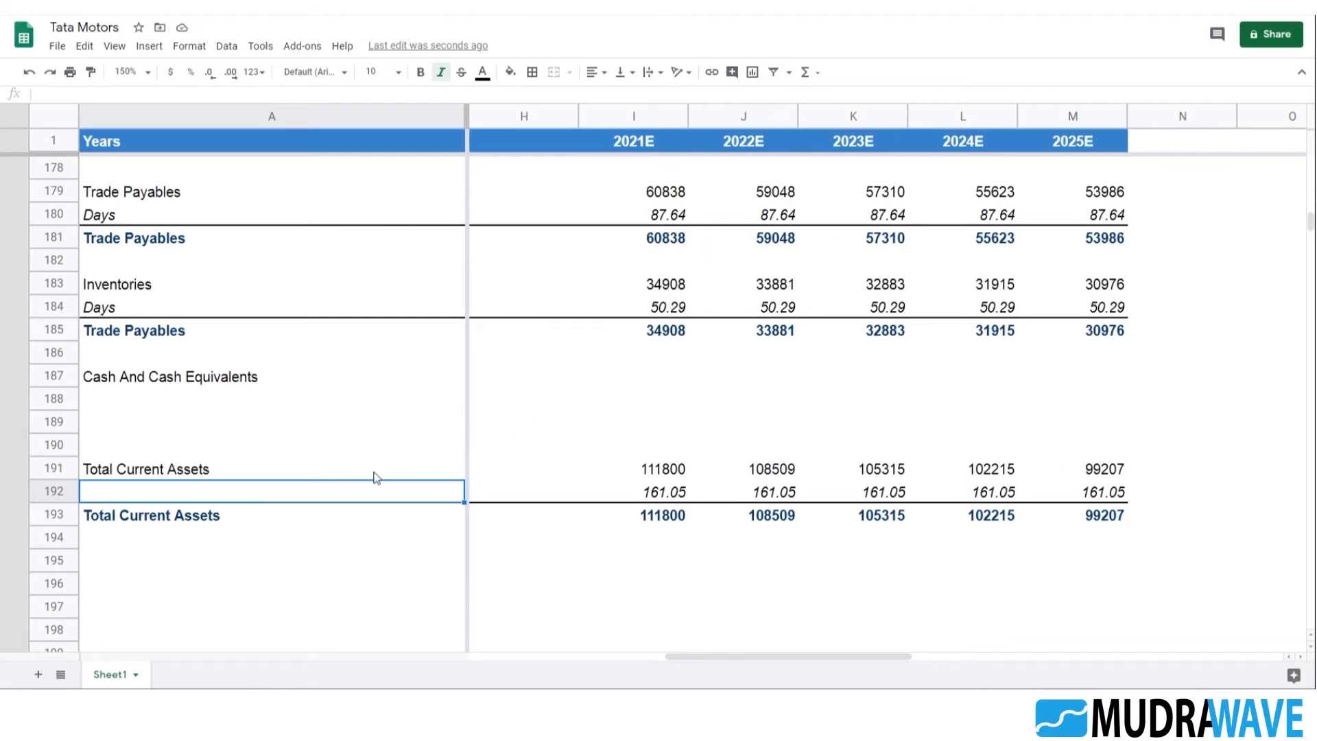
Clear the historical values for 2016 to 2020 in row 192, between the two Total Current Assets rows
key(Right)
key(Right)
key(Left)
key(Left)
key(Left)
key(Left)
key(Left)
key(Left)
key(Left)
key(Left)
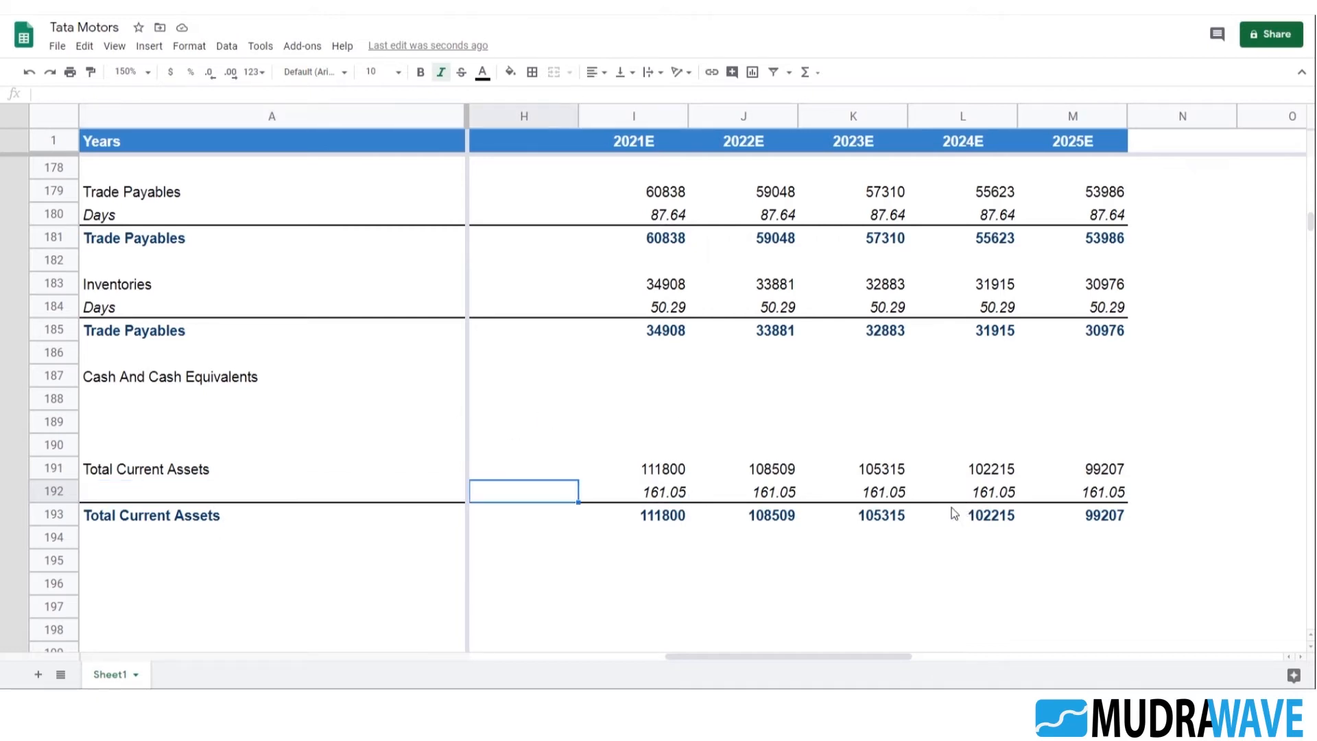
key(Right)
key(shift+Right)
key(shift+Right)
key(shift+Right)
key(shift+Right)
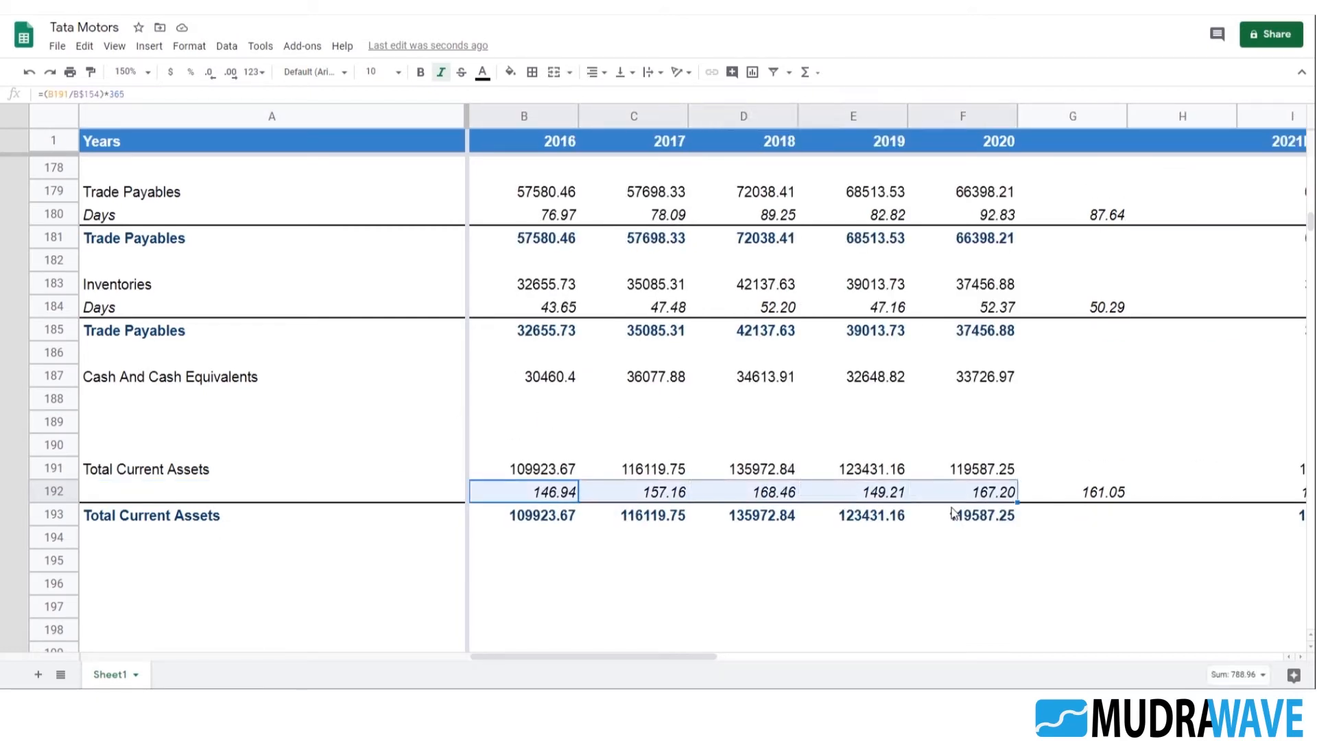
key(Delete)
Clear the projected values for 2021E to 2025E in row 192 under Total Current Assets
key(Right)
key(Right)
key(Right)
key(Right)
key(Right)
key(Right)
key(Right)
key(Right)
key(Right)
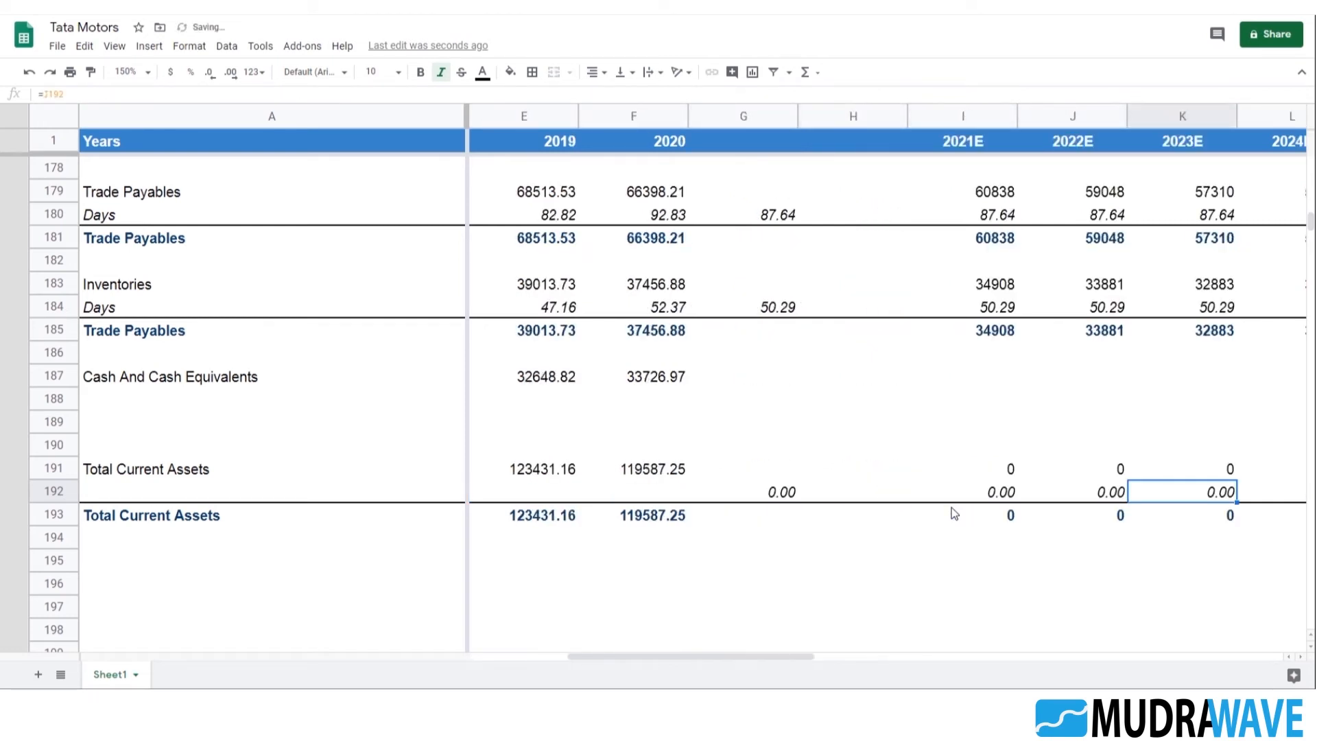
key(Left)
key(Left)
key(shift+Right)
key(shift+Right)
key(shift+Right)
key(shift+Right)
key(Delete)
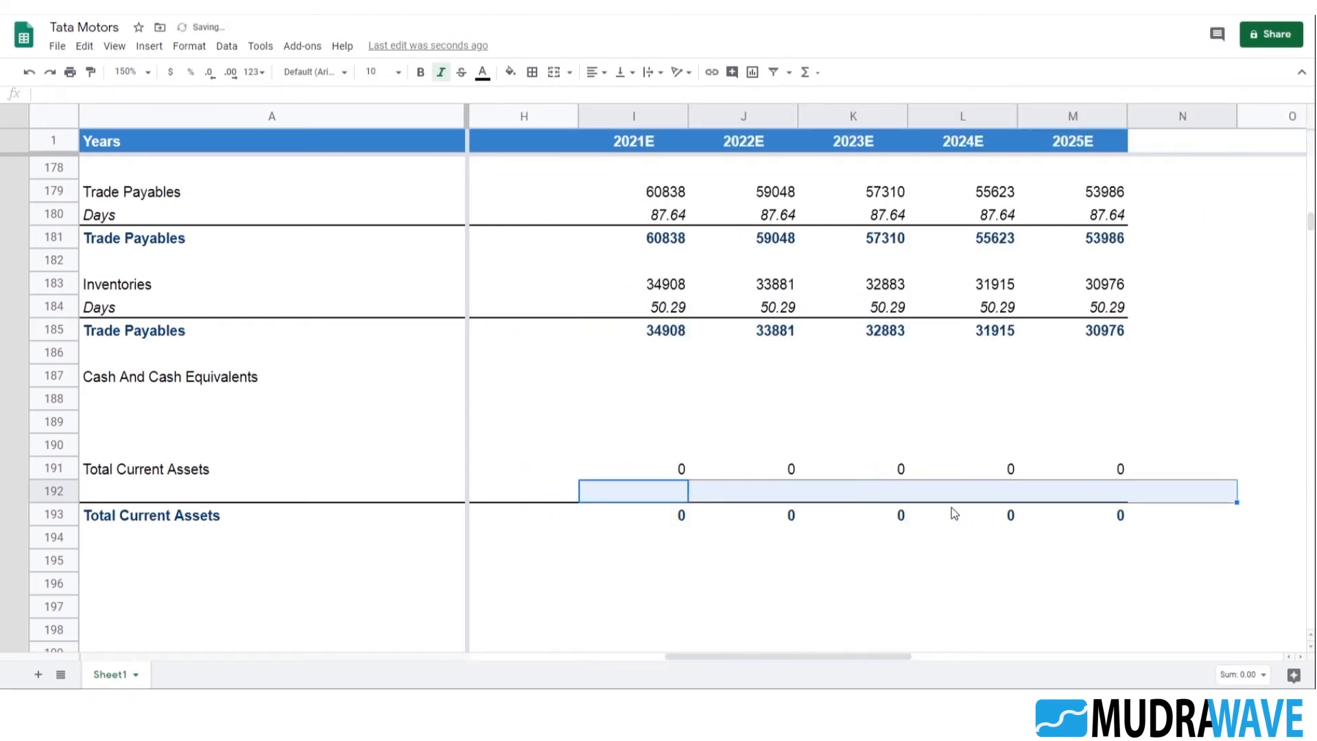
key(Left)
key(Home)
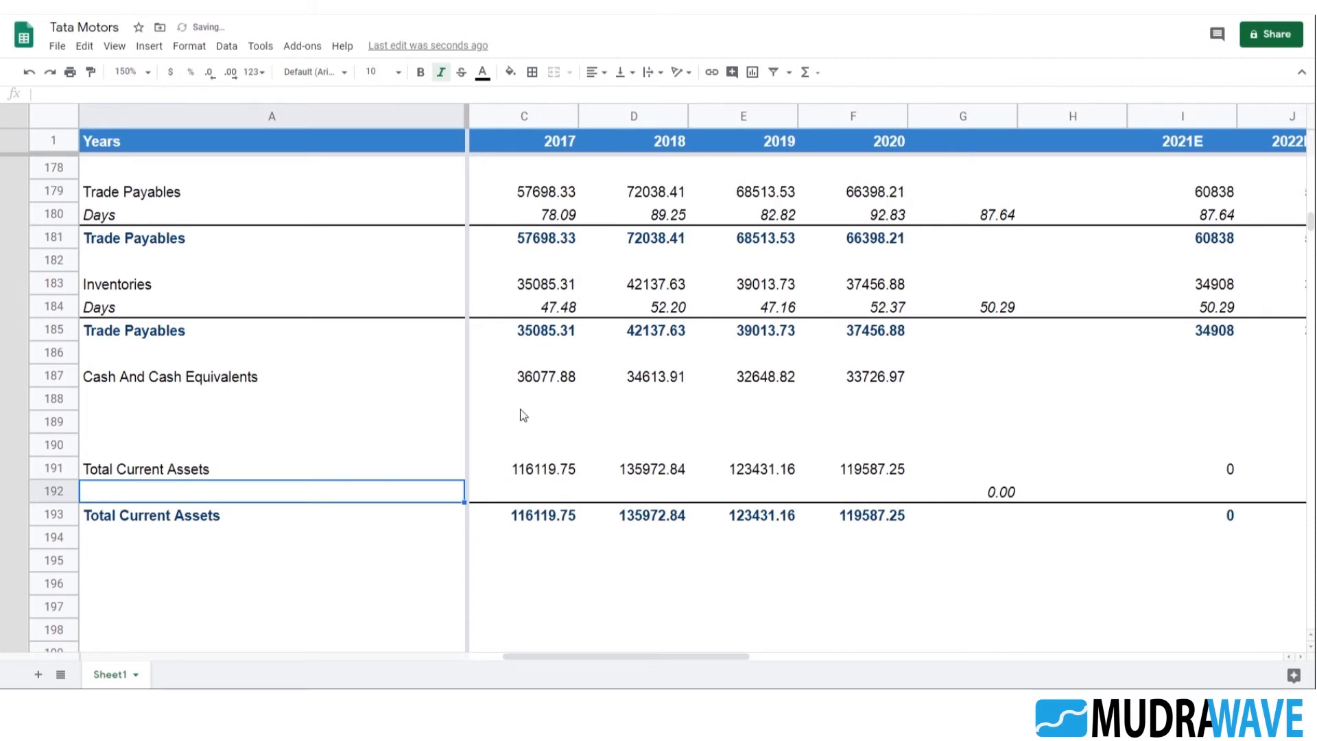
Copy the YoY growth % row under Total Operating Revenues, from A153 through the average in G153
scroll(514, 413, up, 10)
click(128, 379)
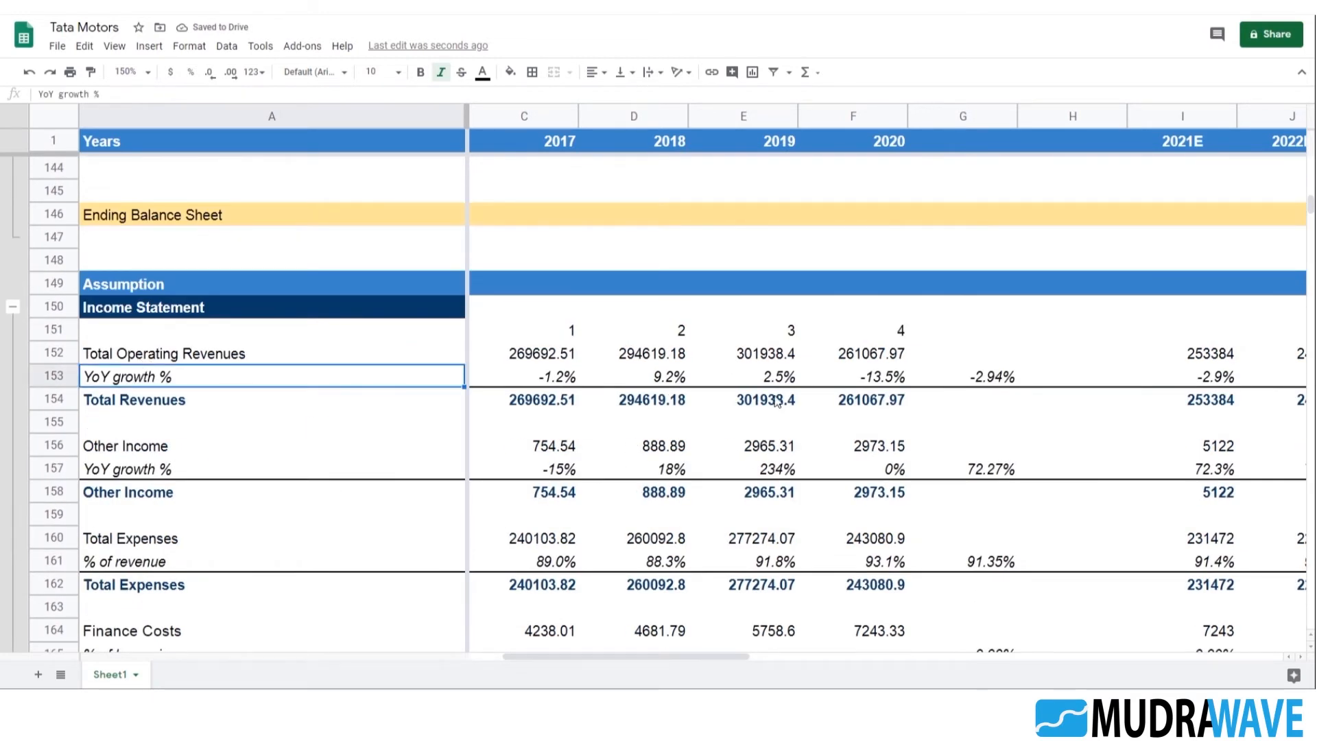
shift+click(864, 378)
shift+click(1001, 385)
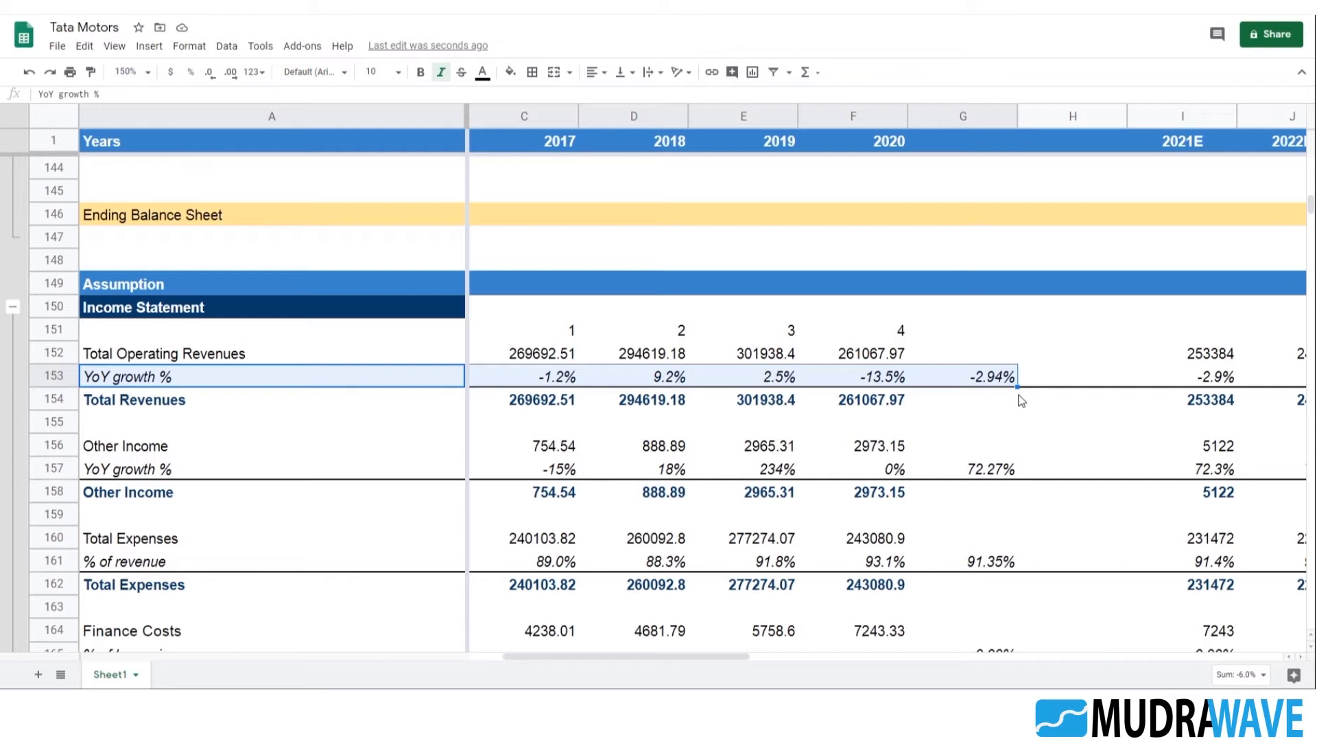
key(ctrl+c)
Paste the copied YoY growth % row into row 192 under Total Current Assets, starting at A192
key(Down)
key(Down)
key(Down)
key(Down)
key(Down)
key(Down)
key(Down)
key(Down)
key(Down)
key(Down)
key(Down)
key(Down)
key(Down)
key(Down)
key(Down)
key(Down)
key(Down)
key(Down)
key(Down)
key(Down)
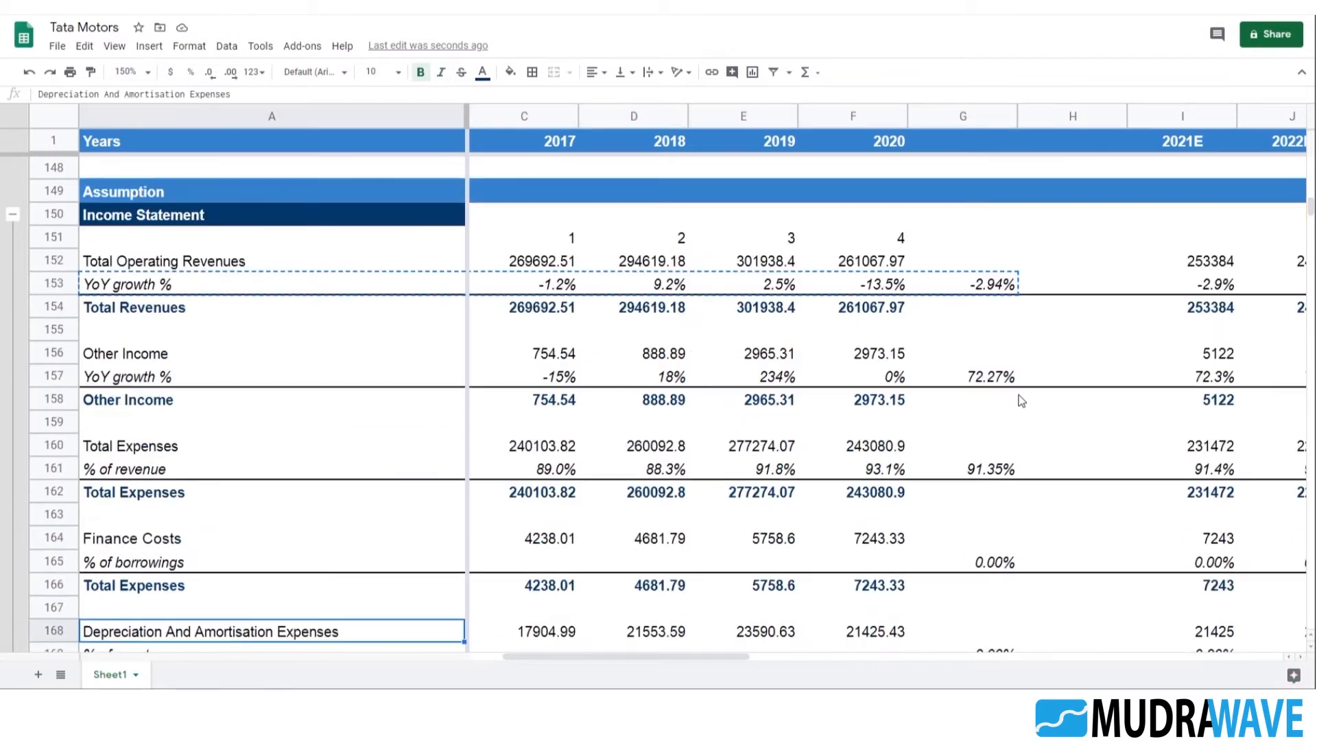
key(Down)
key(Down)
key(Down)
key(Down)
key(Down)
key(Down)
key(Down)
key(Down)
key(Down)
key(Down)
key(Down)
key(Down)
key(Down)
key(Down)
key(Down)
key(Up)
key(Up)
key(Up)
key(Up)
key(Up)
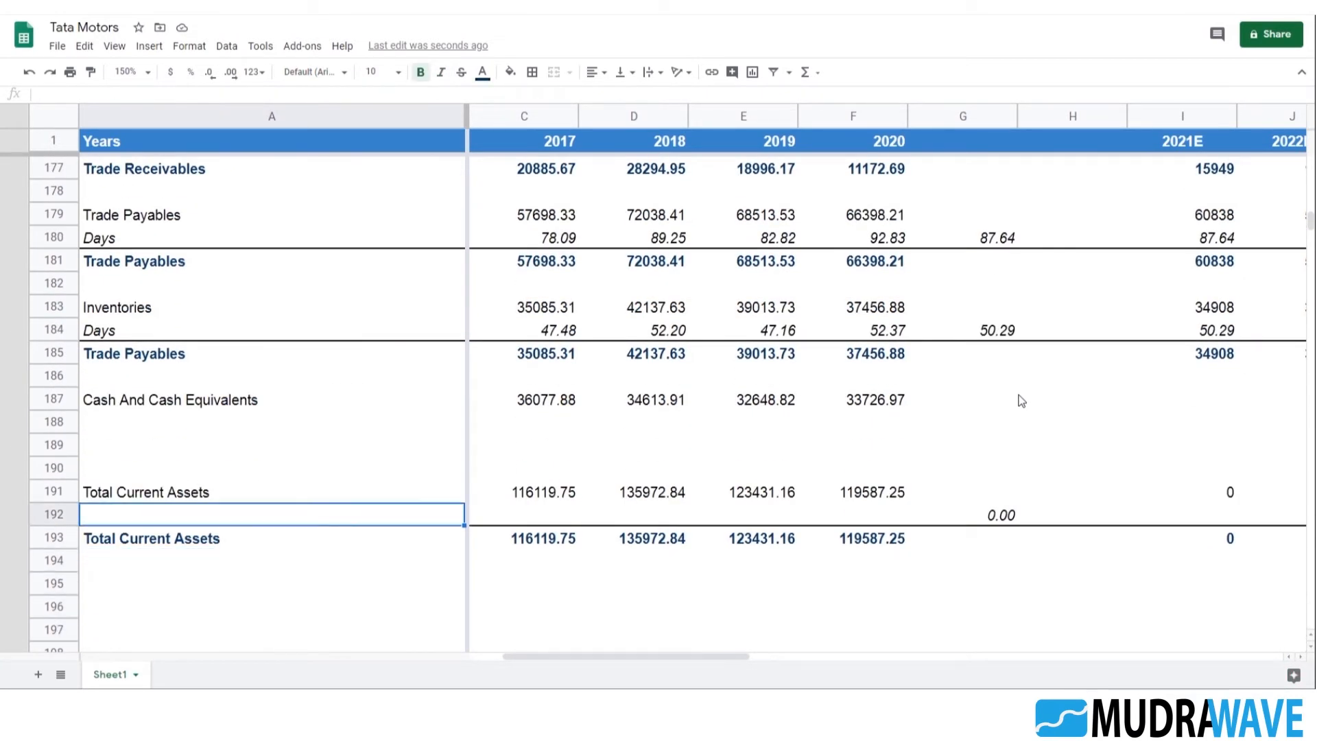
key(ctrl+v)
Check the pasted YoY growth formulas for Total Current Assets across the historical years in row 192
key(Right)
key(Right)
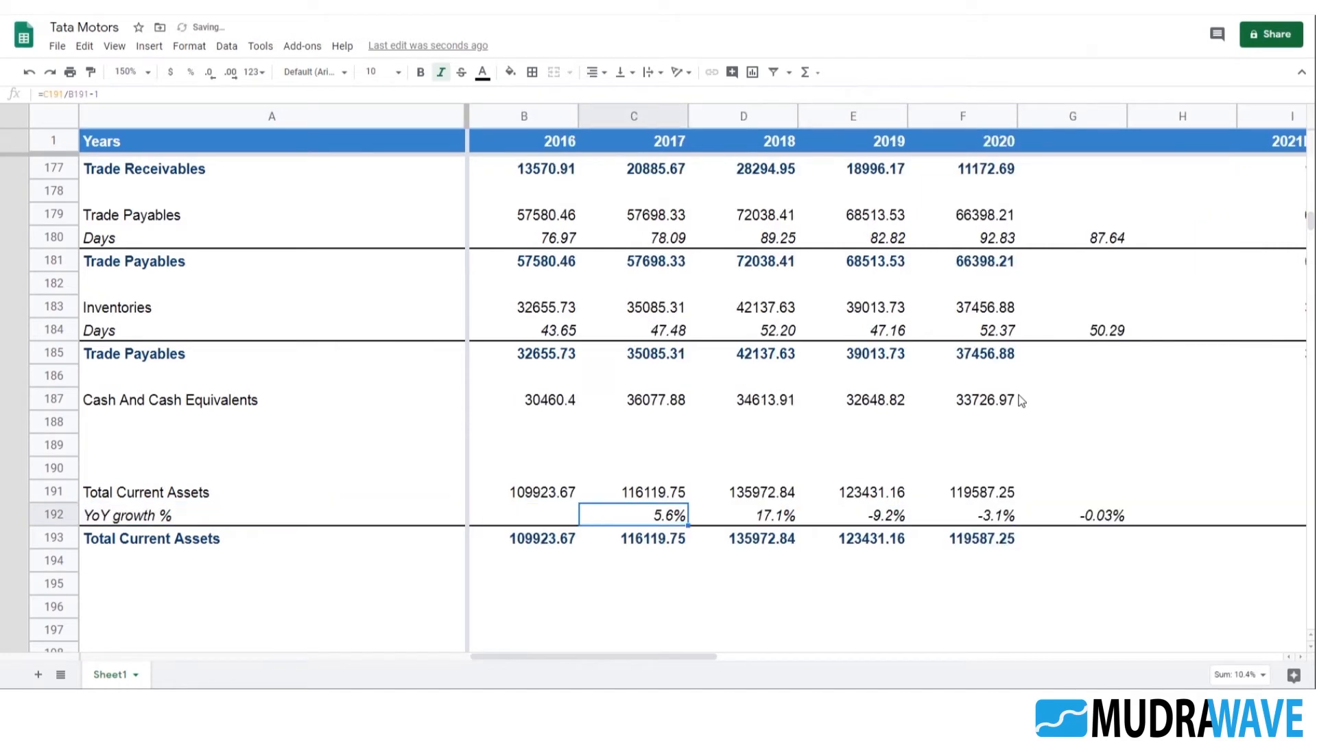
key(F2)
key(Escape)
key(Right)
key(Right)
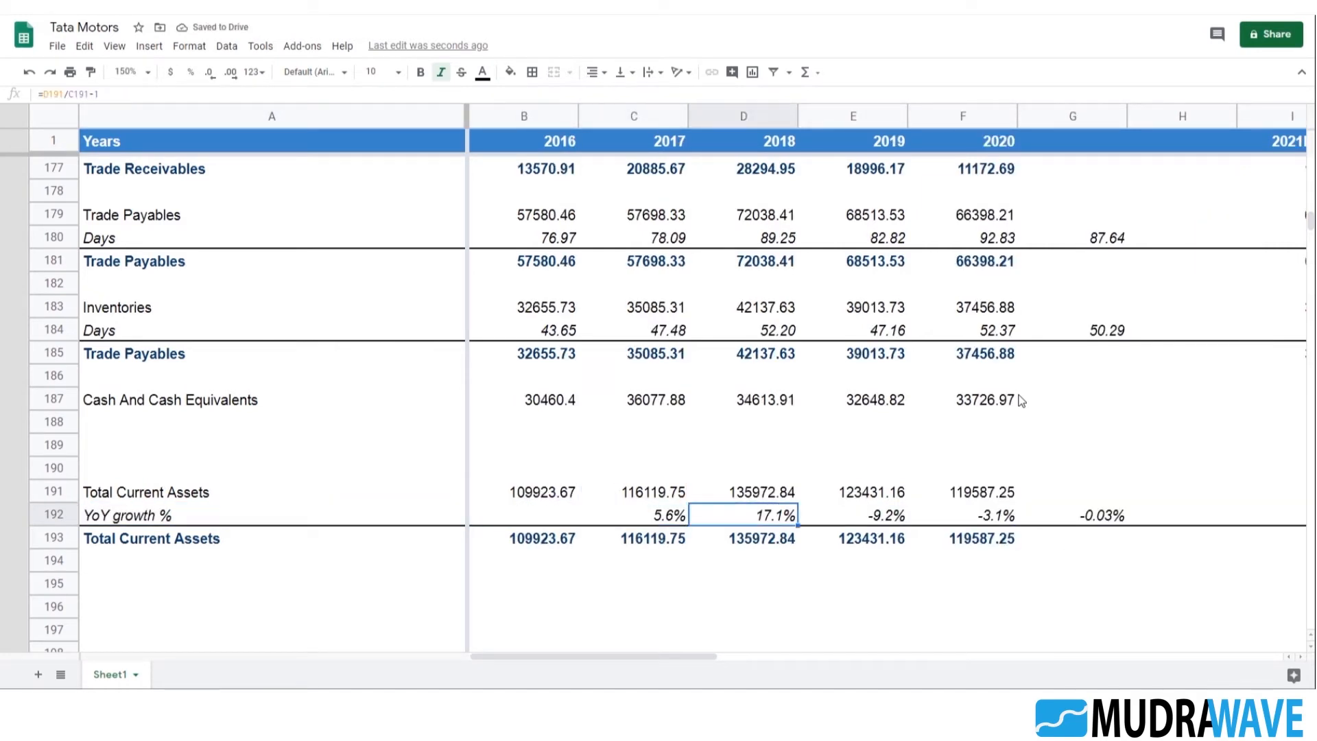
key(F2)
key(Escape)
key(Right)
key(F2)
key(Escape)
key(Left)
key(F2)
key(Escape)
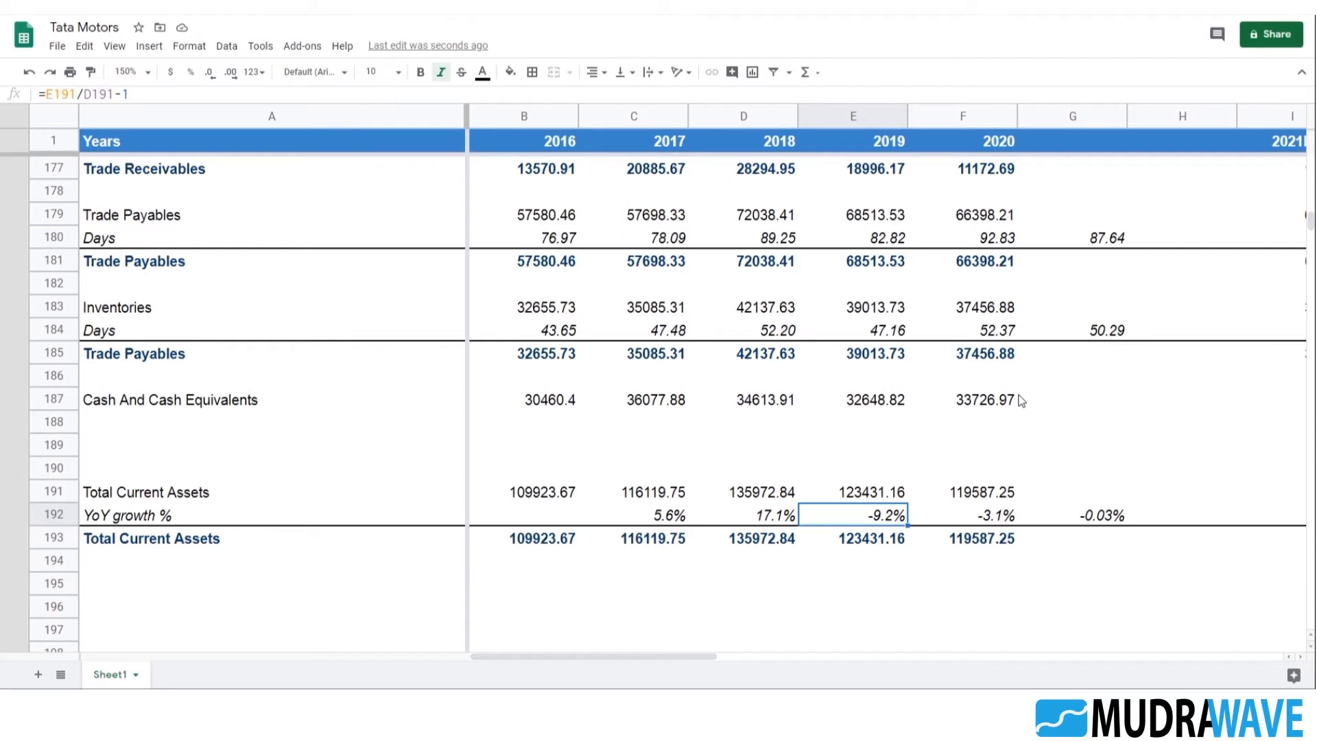
key(Right)
key(Left)
key(Left)
key(Left)
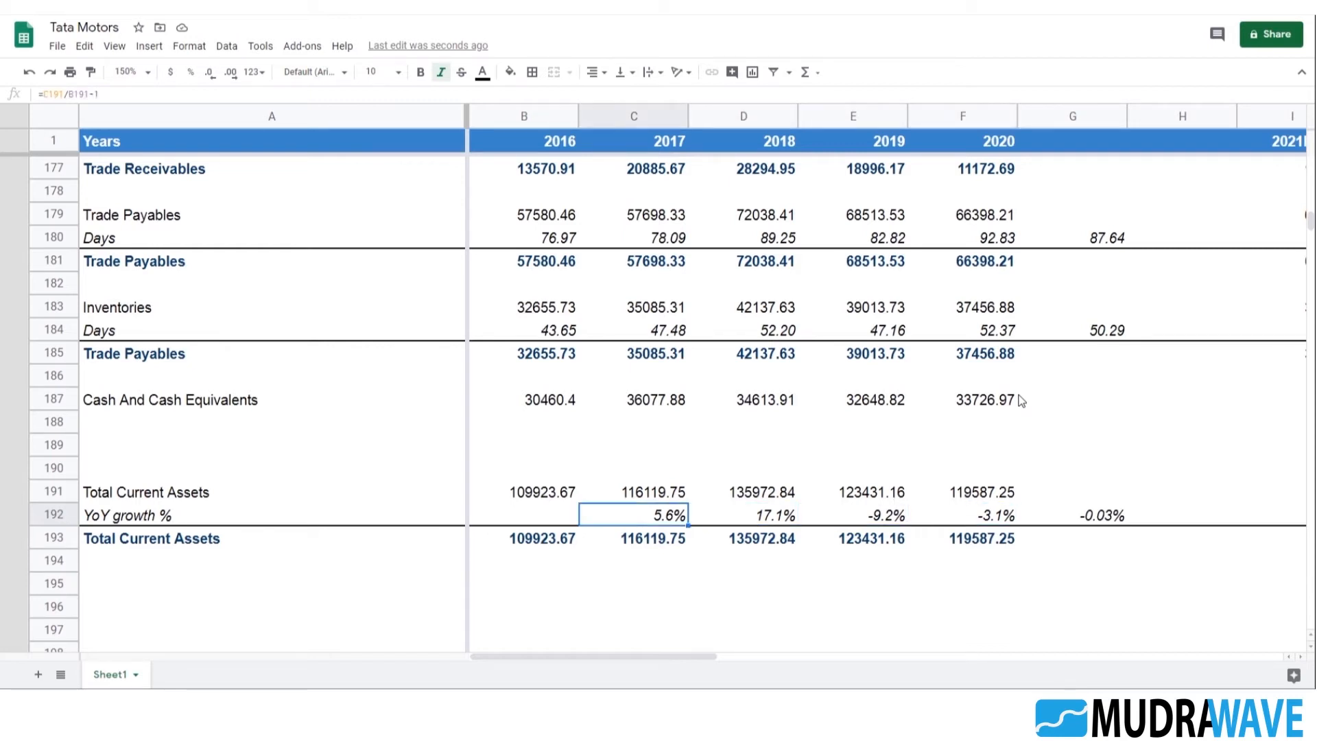
Review the 2017 Days formulas for Trade Receivables, Trade Payables and Inventories against the Total Current Assets row
key(Up)
key(Up)
key(Up)
key(Up)
key(Up)
key(Up)
key(Up)
key(Up)
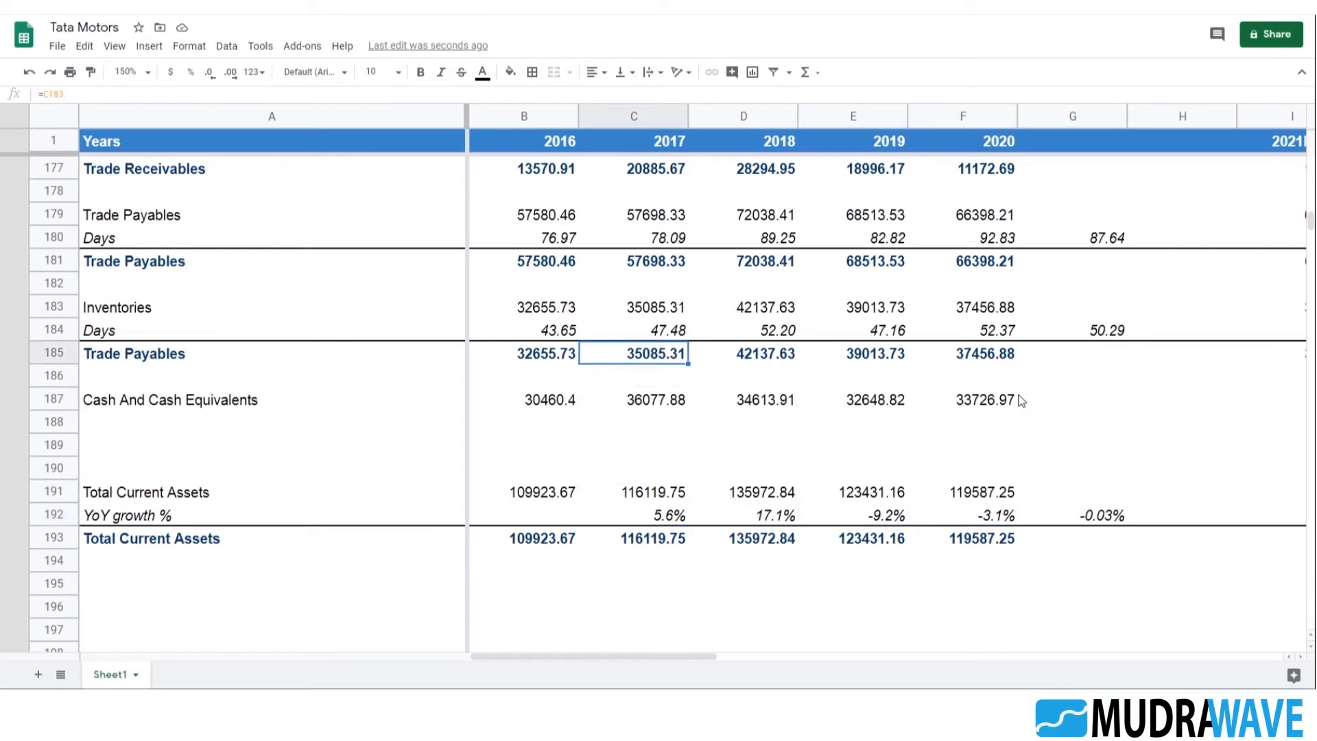
key(Up)
key(Up)
key(Up)
key(Up)
key(Up)
key(Up)
key(Up)
key(Up)
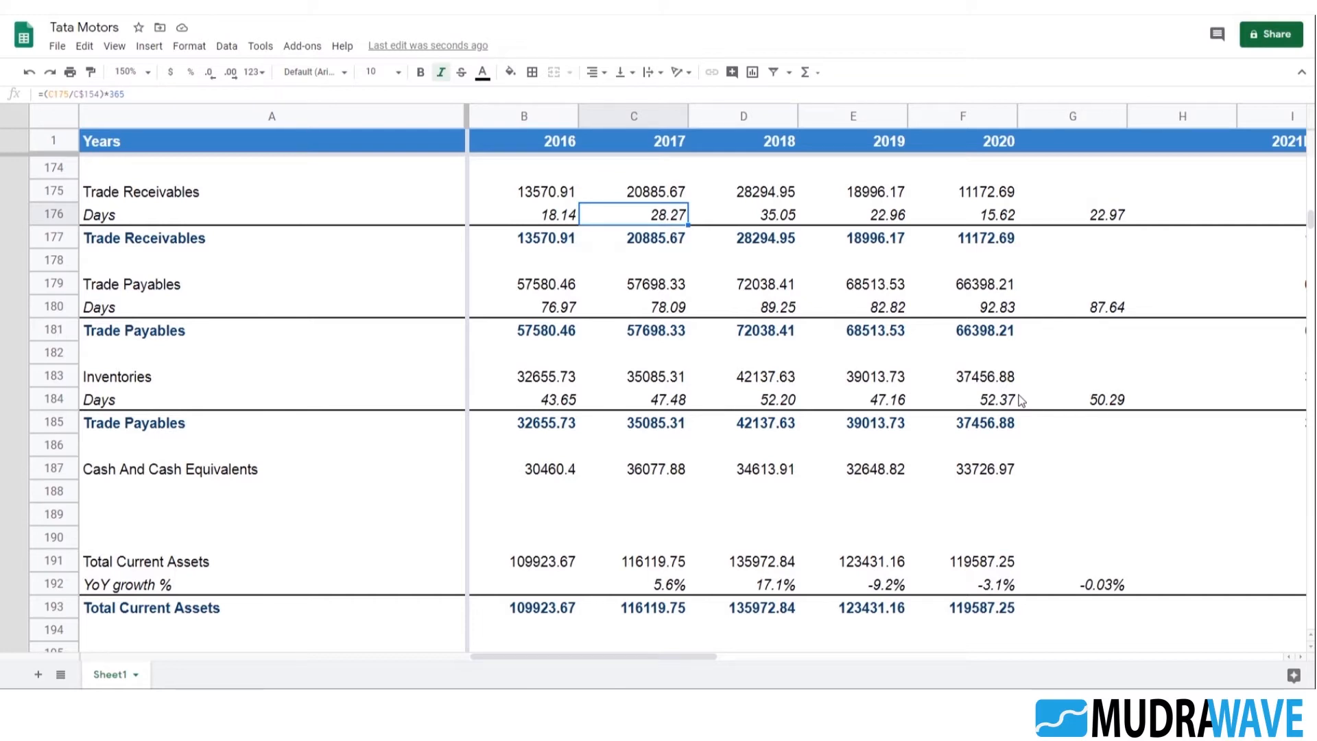
key(Down)
key(Down)
key(Down)
key(Down)
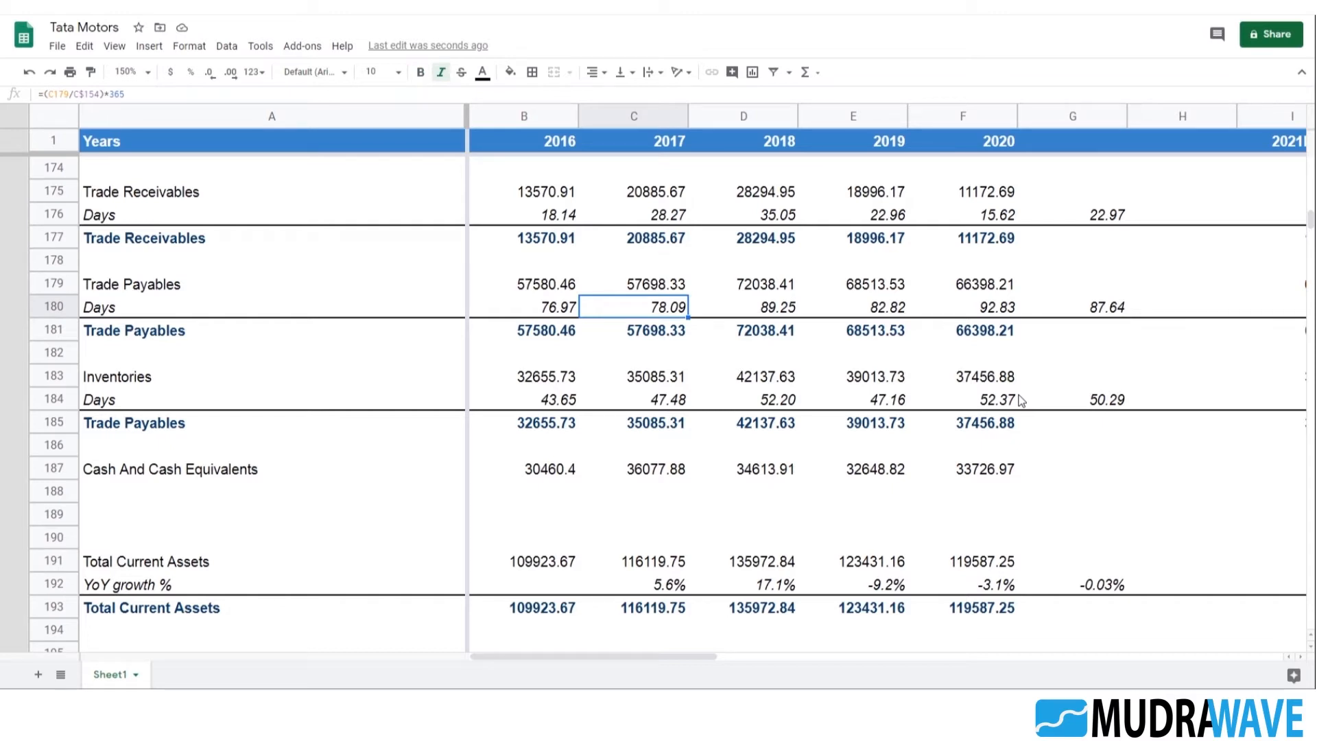
key(Down)
key(Down)
key(Down)
key(Down)
key(Down)
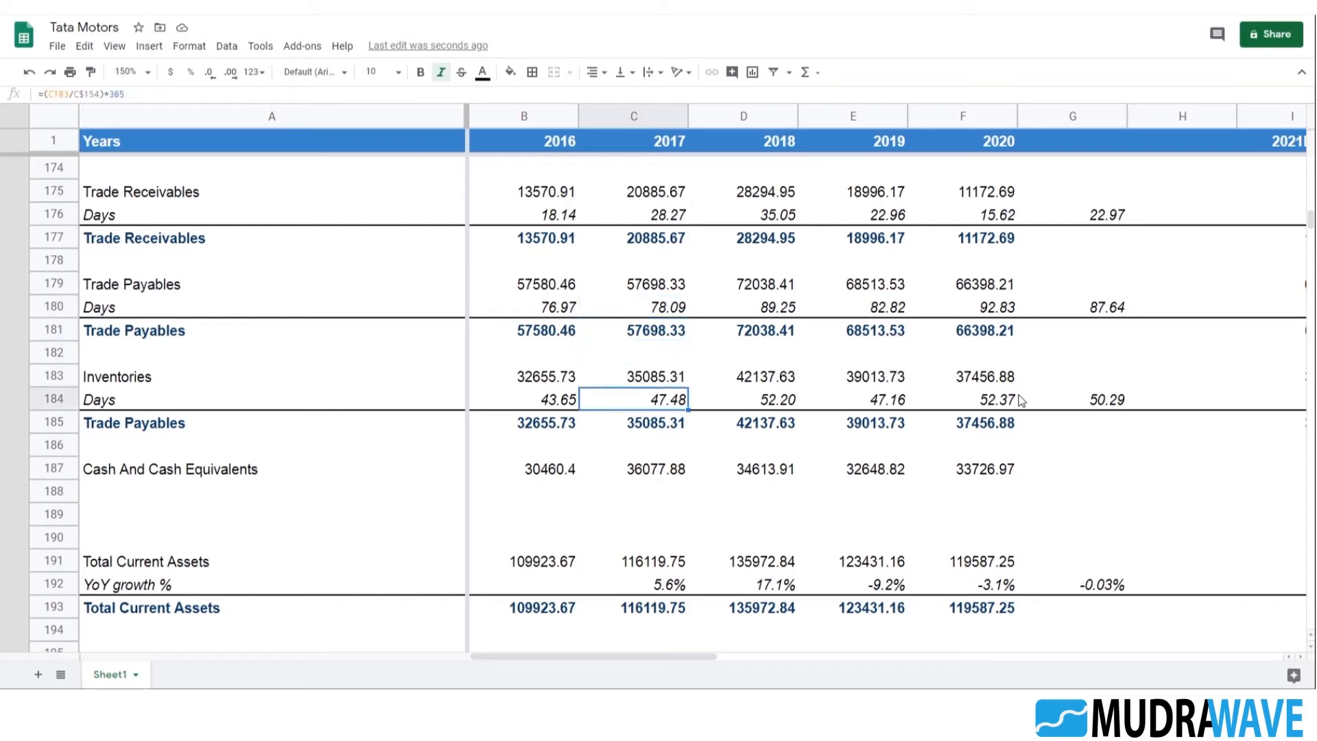
key(Up)
key(Down)
key(Down)
key(Down)
key(Down)
key(Down)
key(Down)
key(Down)
key(Down)
key(Down)
key(Down)
key(Up)
key(Up)
key(Up)
Append -(B187+B183+B179) to the 2016 Total Current Assets SUMIF formula in B191
key(Left)
key(Return)
text(-)
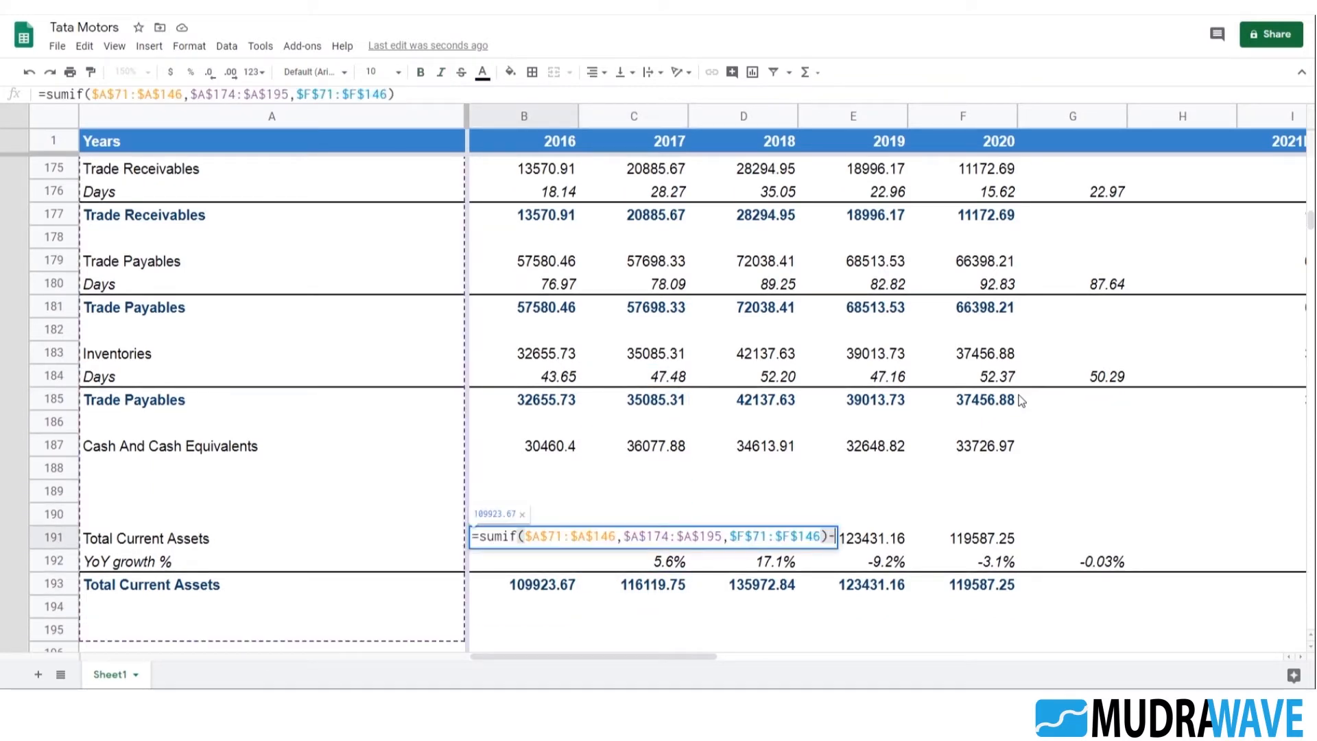
text(()
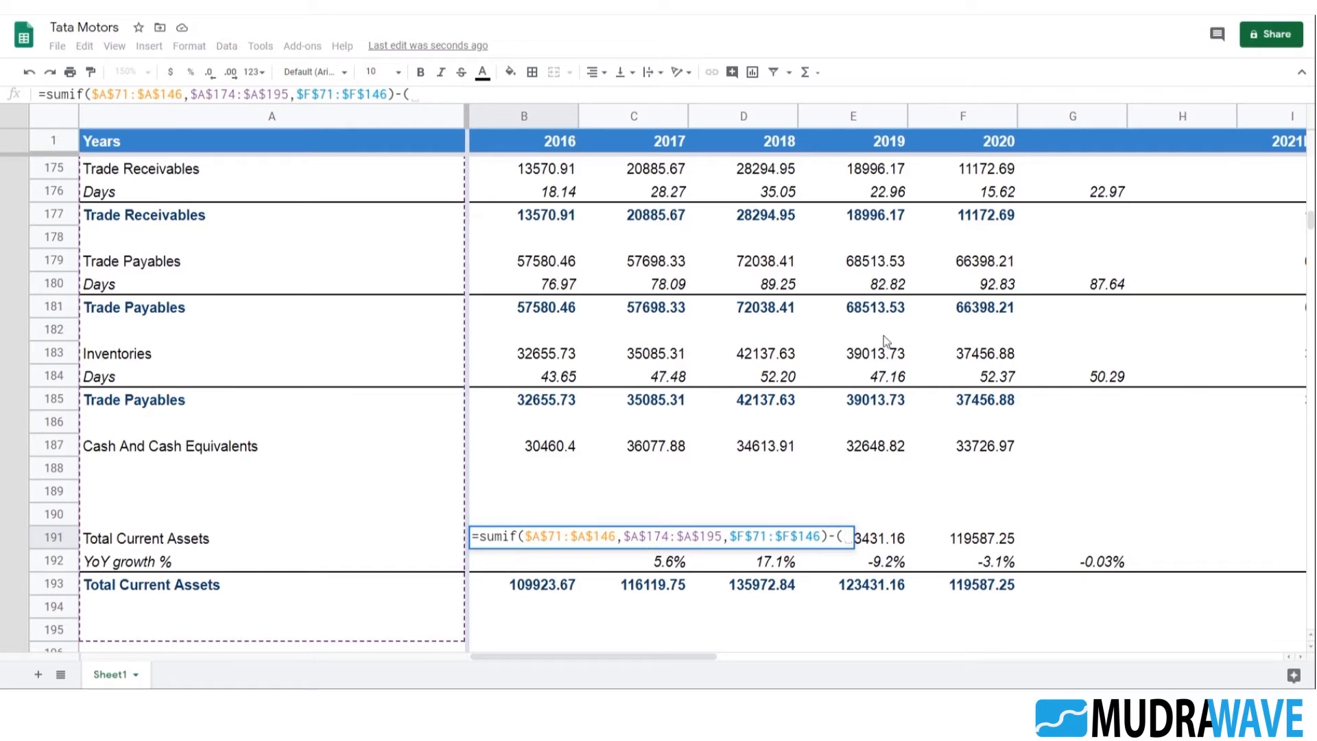
click(555, 449)
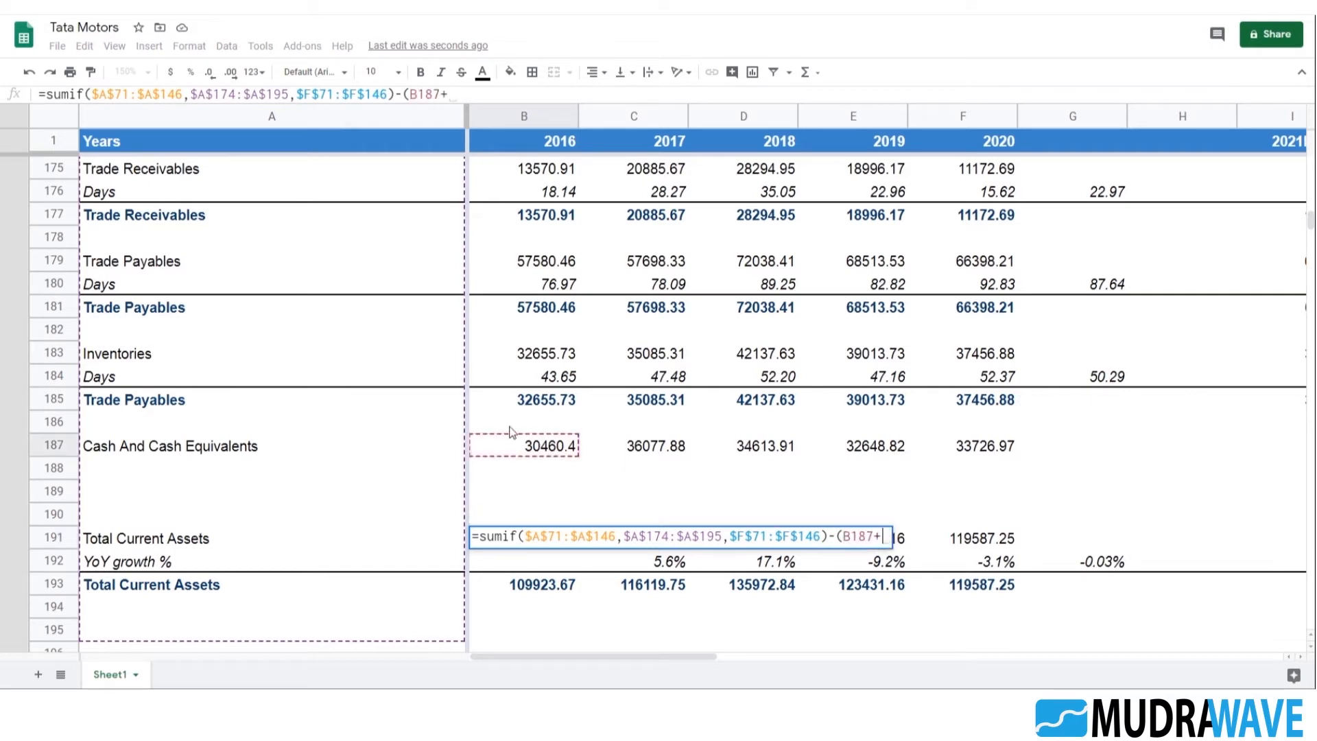
text(+)
click(542, 352)
text(+)
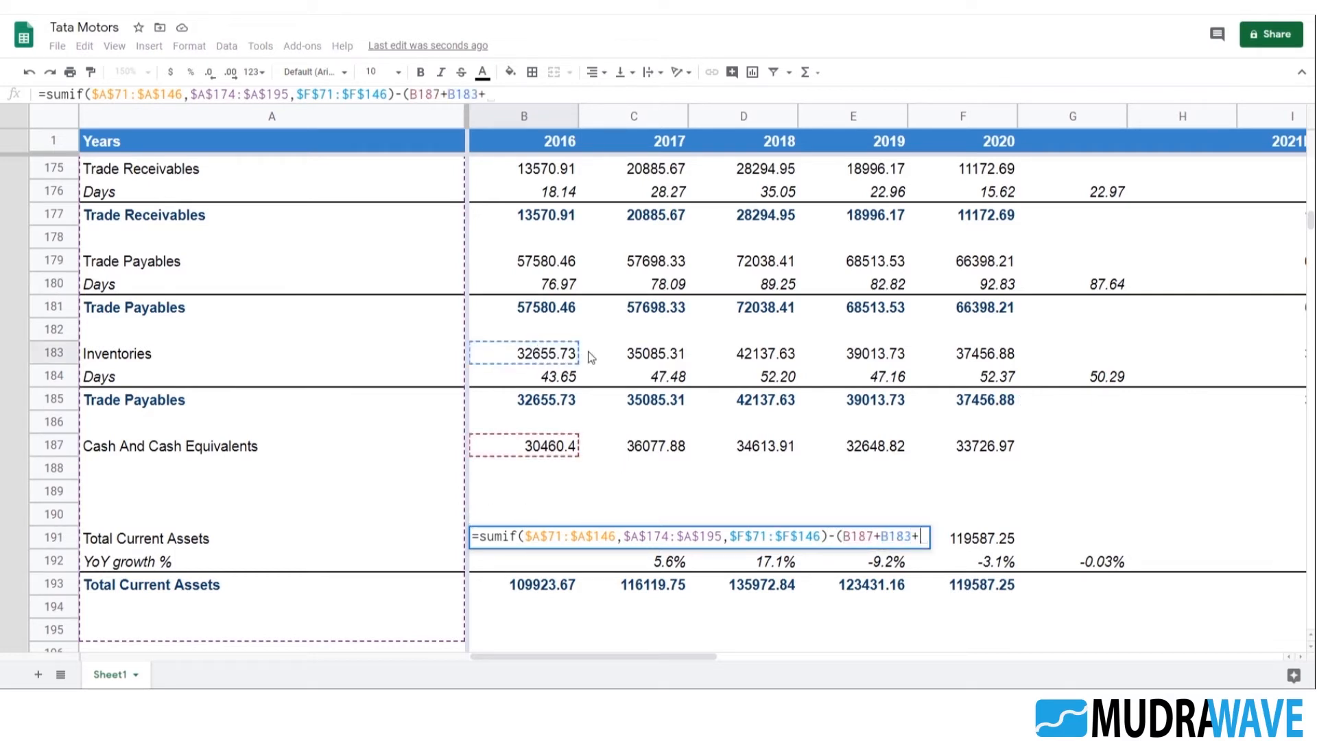
click(529, 261)
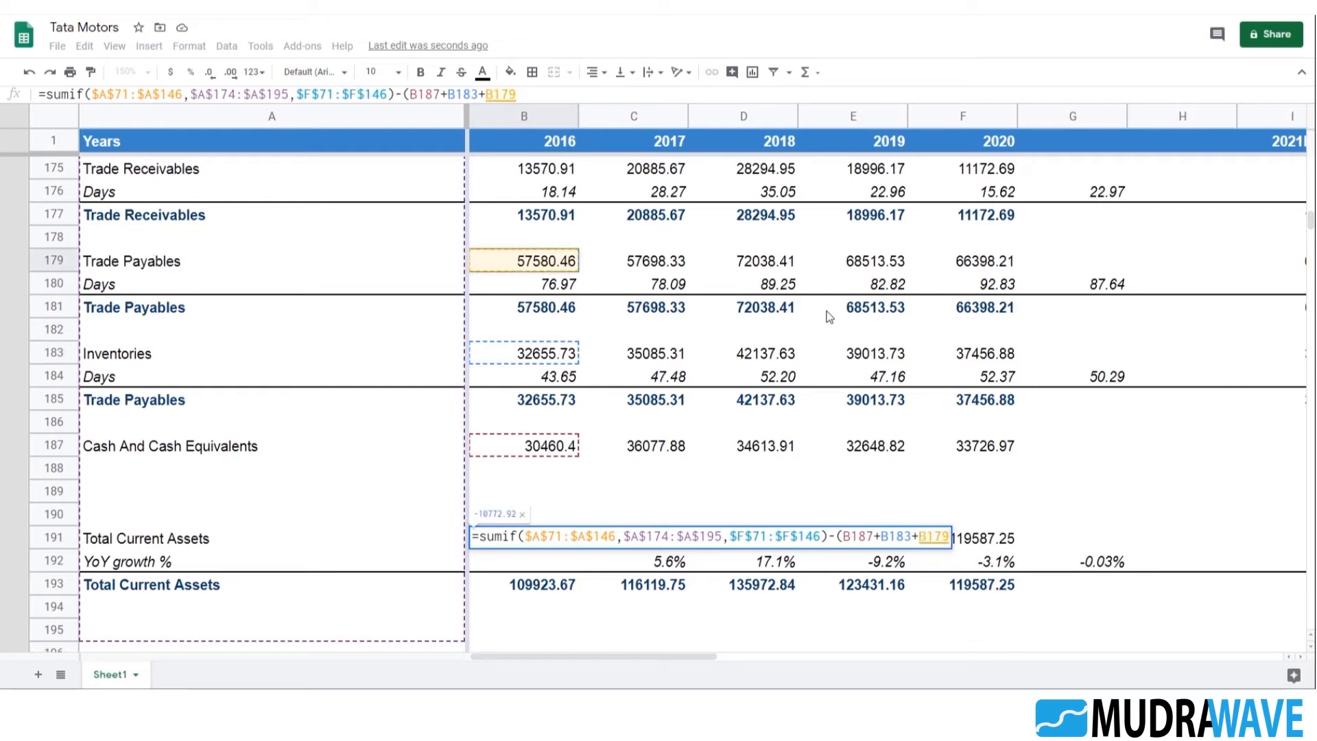
text())
key(Tab)
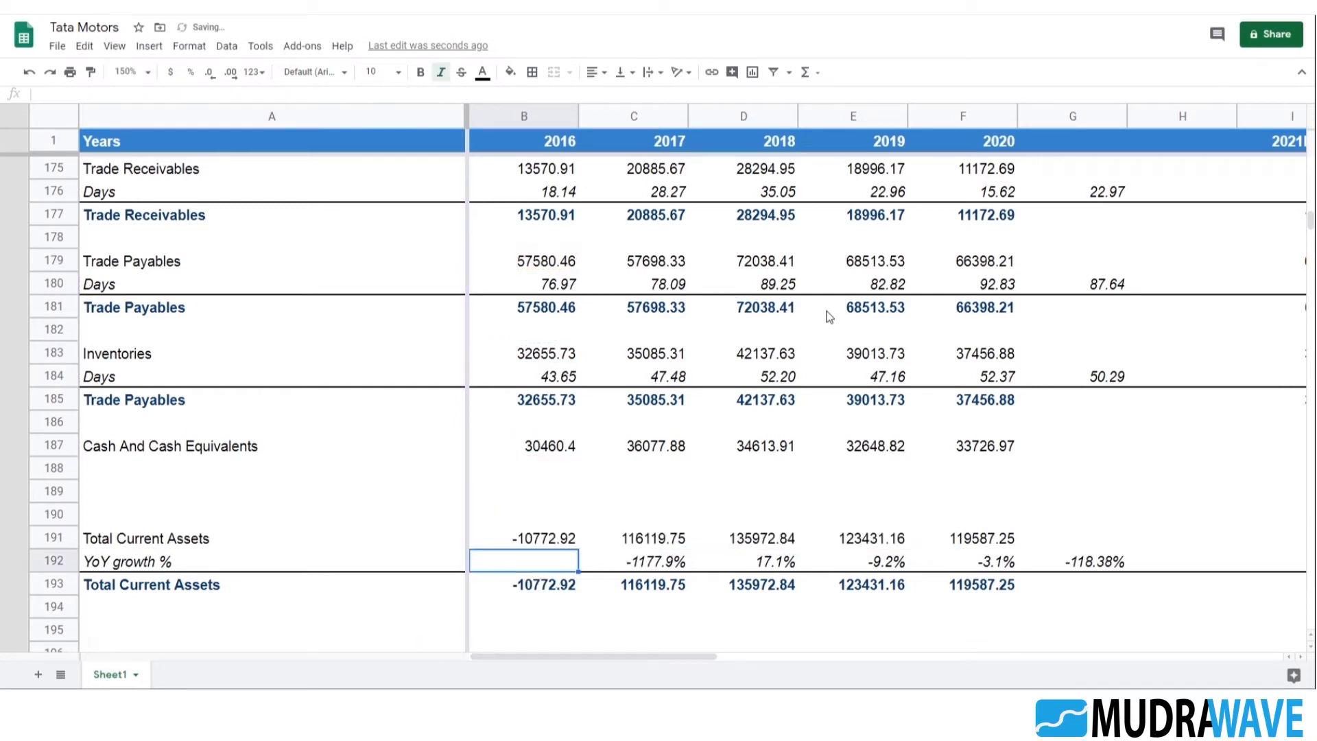
Append -(C187+C185+C177) to the 2017 Total Current Assets formula in C191, subtracting cash, inventories and trade receivables
key(F2)
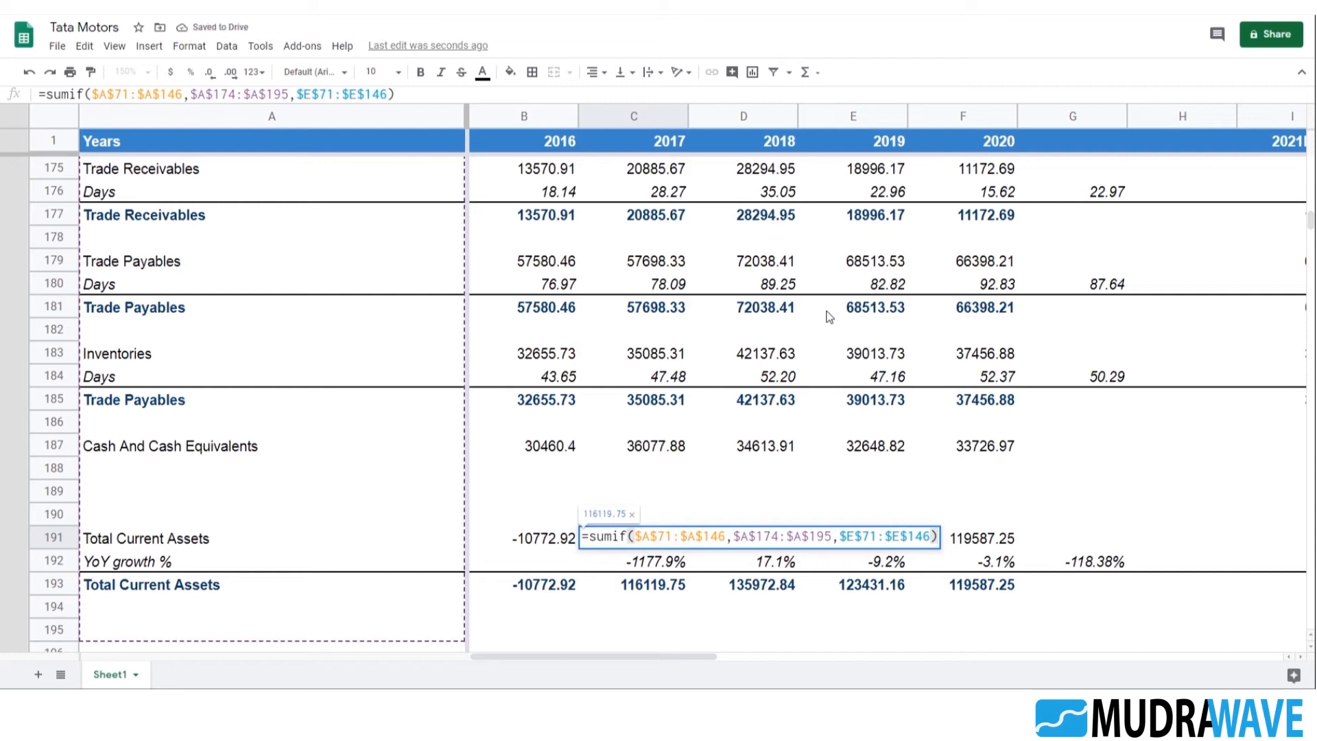
text(-()
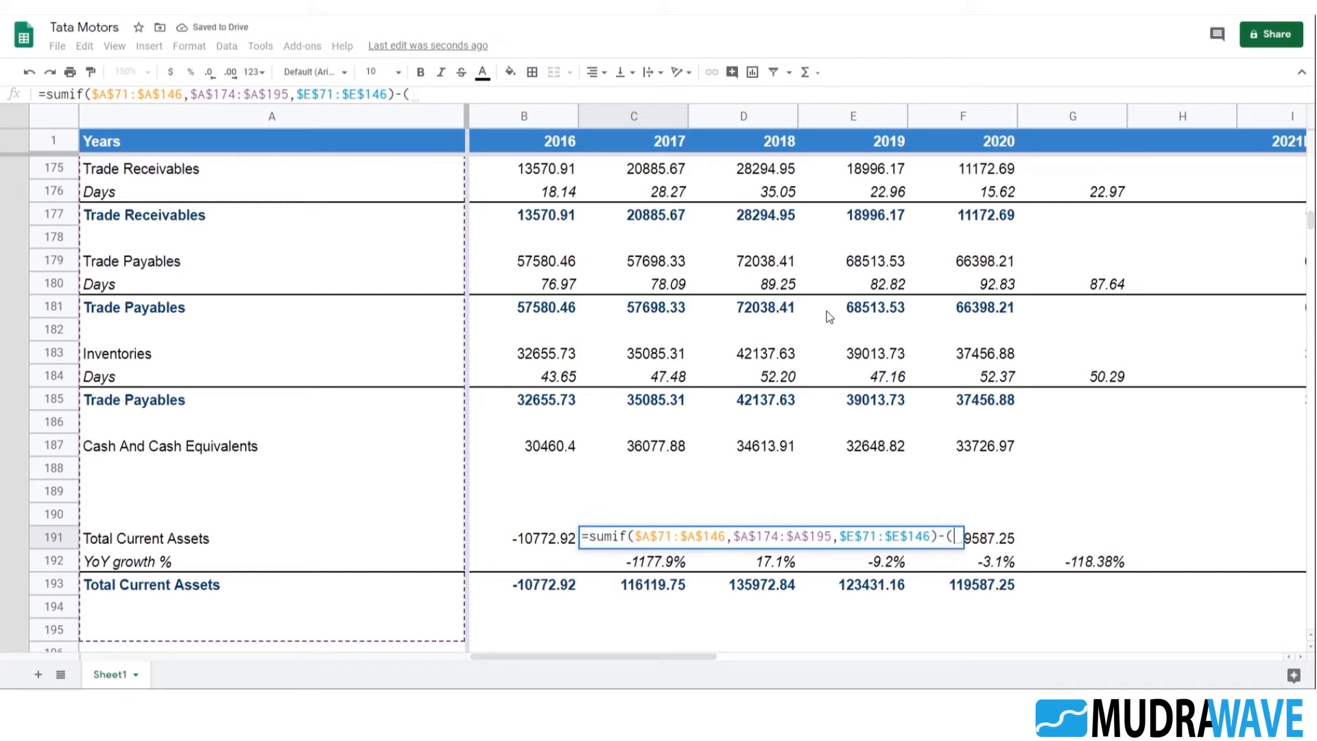
click(652, 453)
text(+)
click(667, 357)
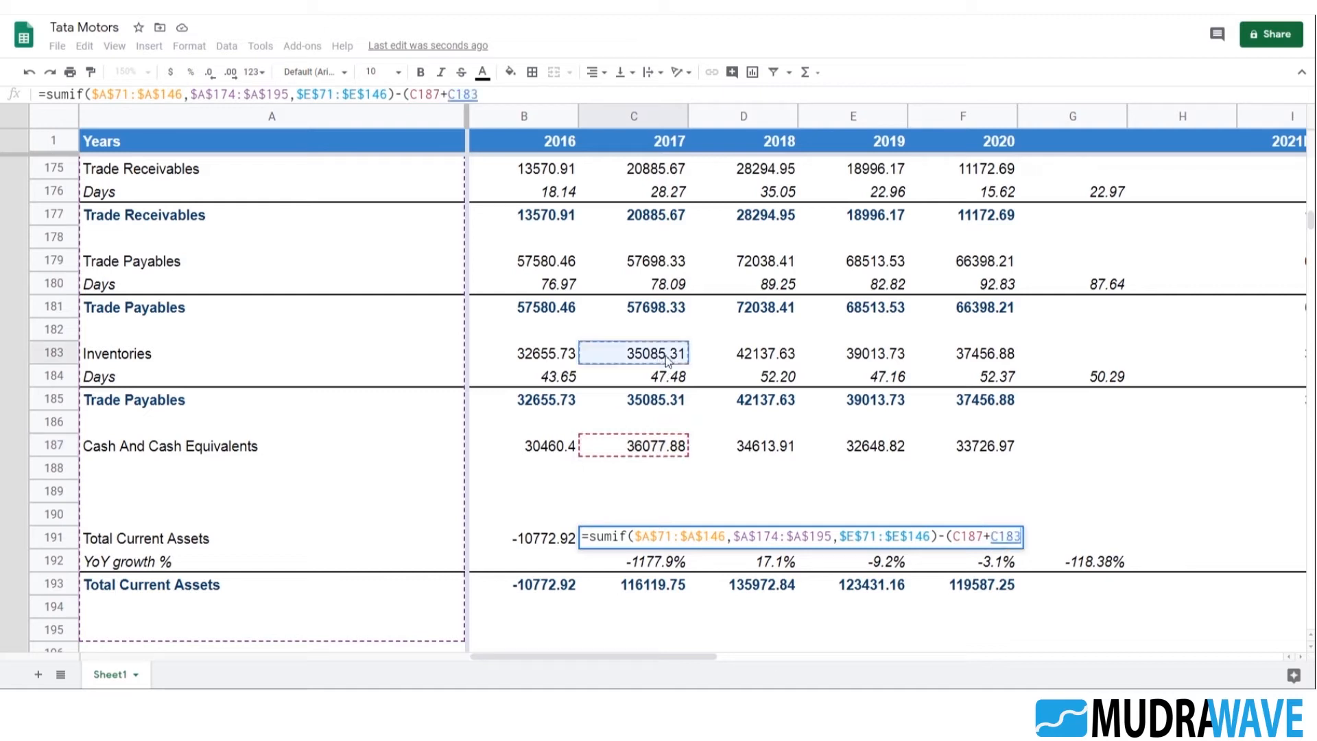
click(663, 407)
text(+)
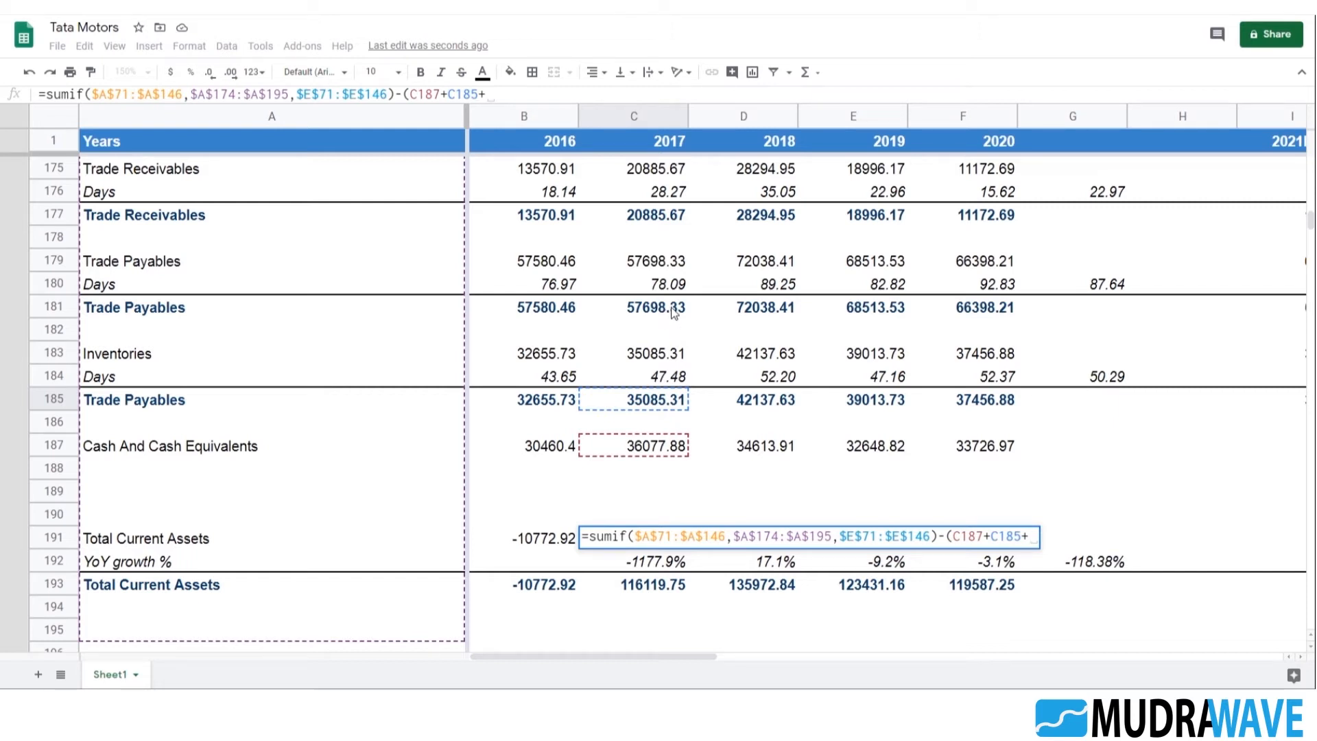
click(664, 218)
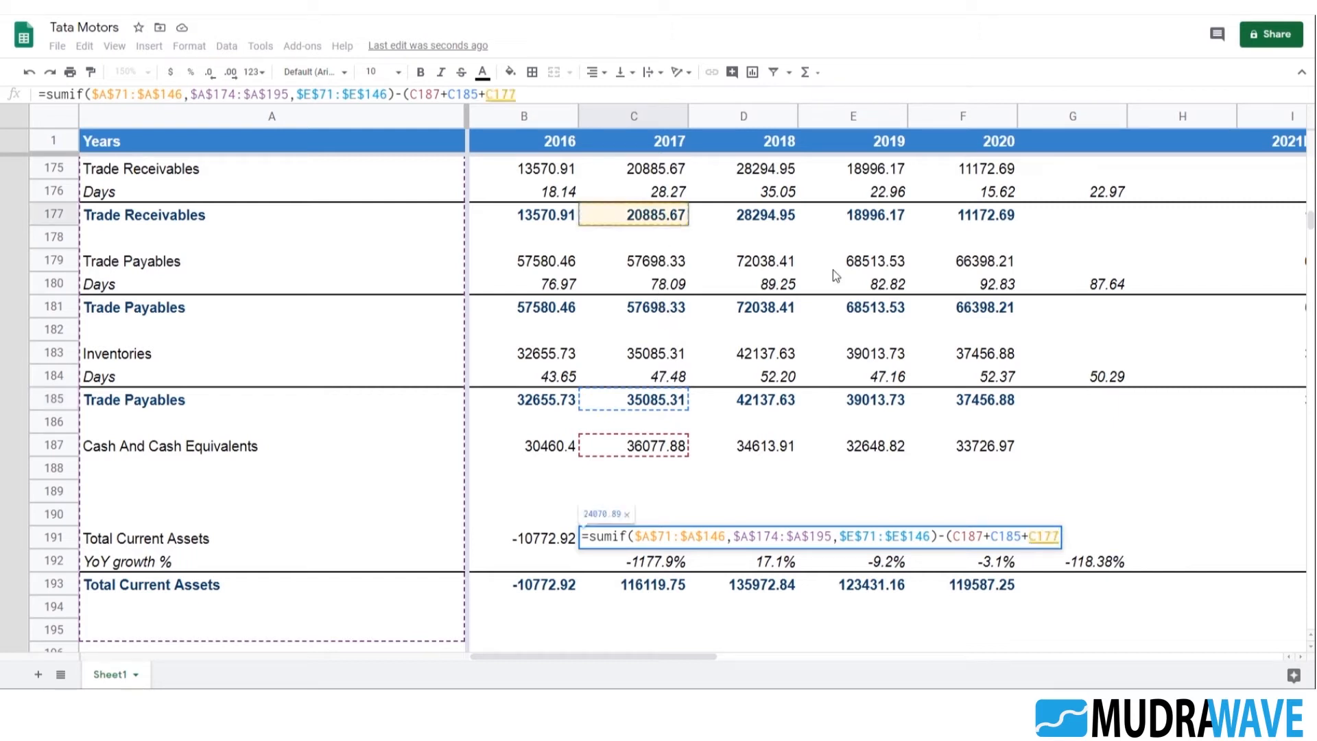
key(Return)
Replace the B179 reference in the B191 formula with the Trade Receivables total in B177
key(Up)
key(Up)
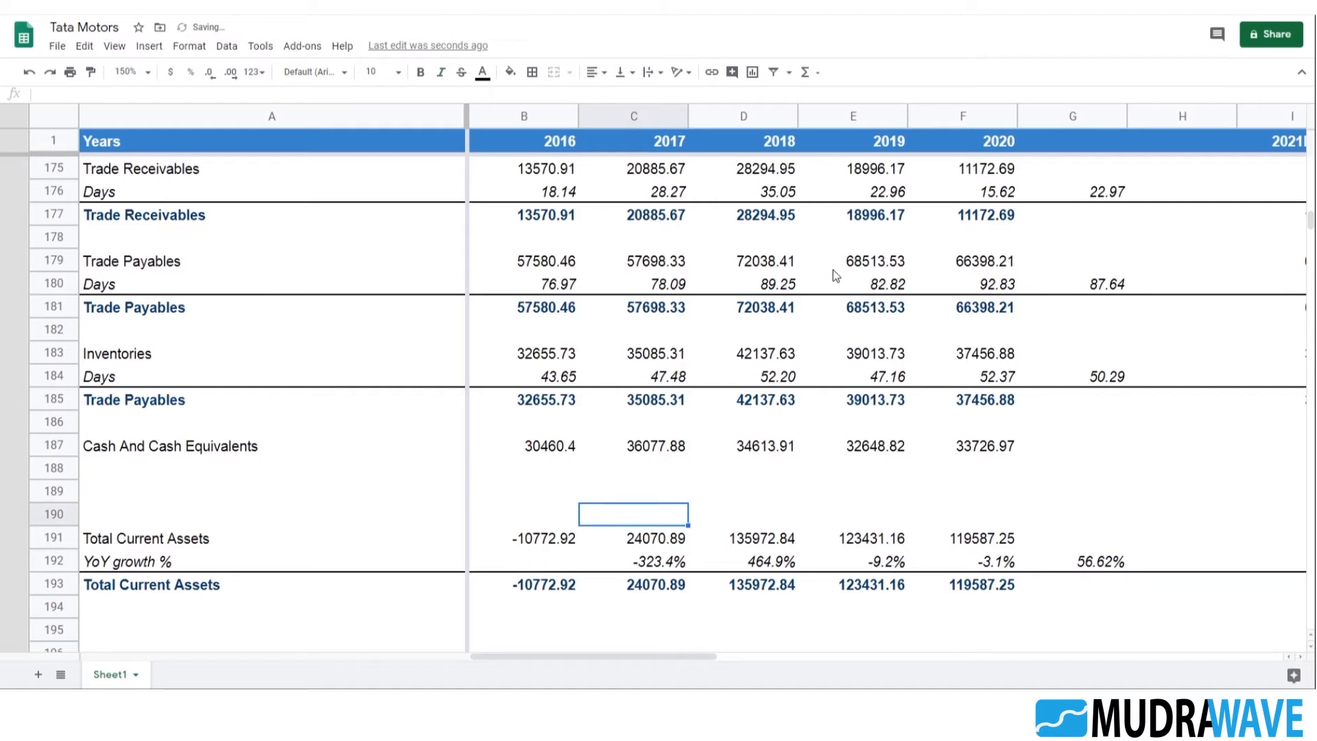
key(Left)
key(Down)
key(Return)
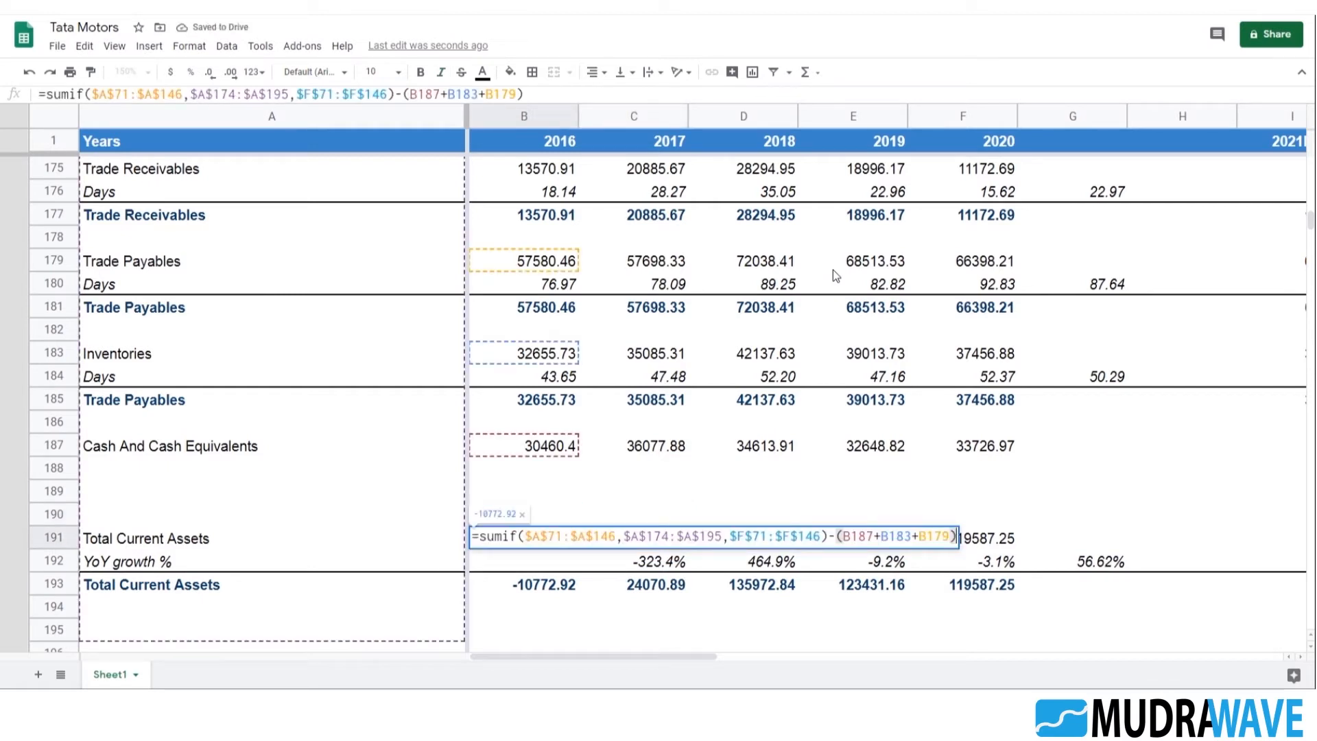
click(954, 537)
key(BackSpace)
key(BackSpace)
key(BackSpace)
key(BackSpace)
click(564, 217)
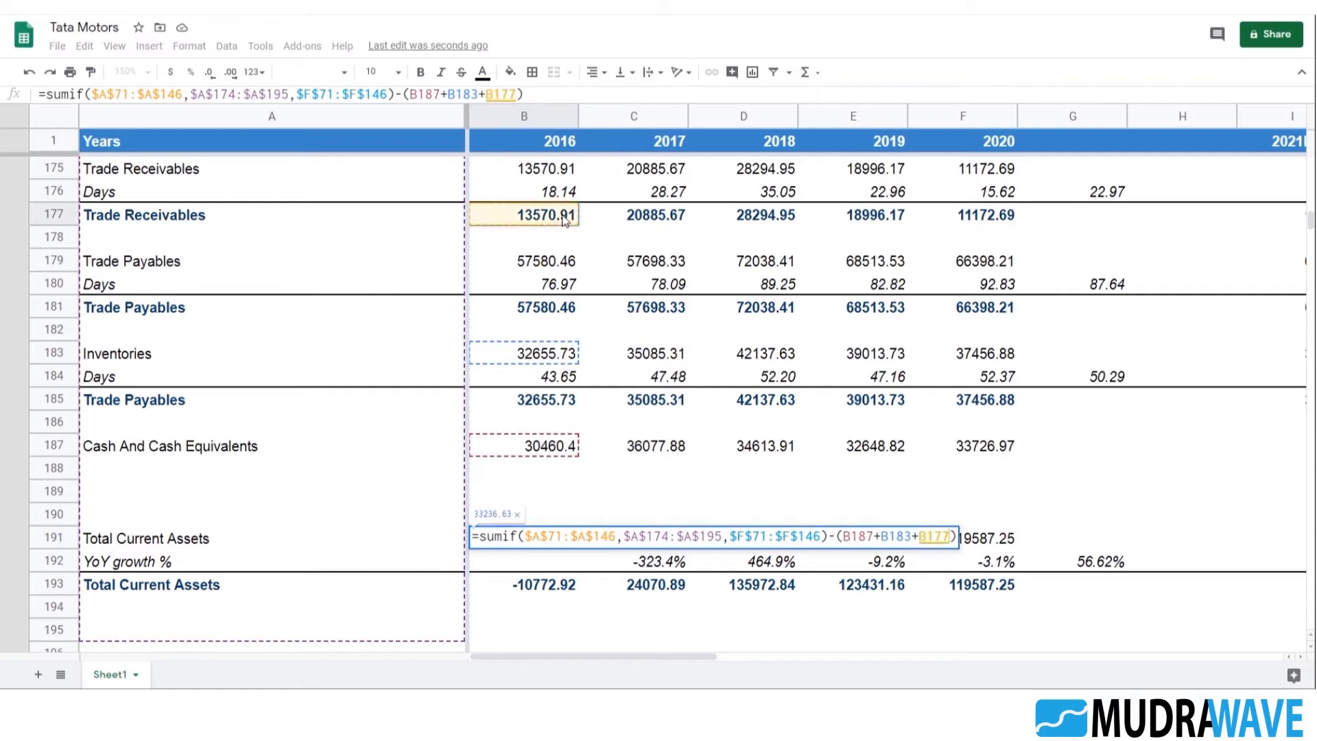
Replace the B183 reference in the B191 formula with the inventories total in B185 and commit it
click(915, 537)
key(BackSpace)
key(BackSpace)
key(BackSpace)
key(BackSpace)
click(547, 407)
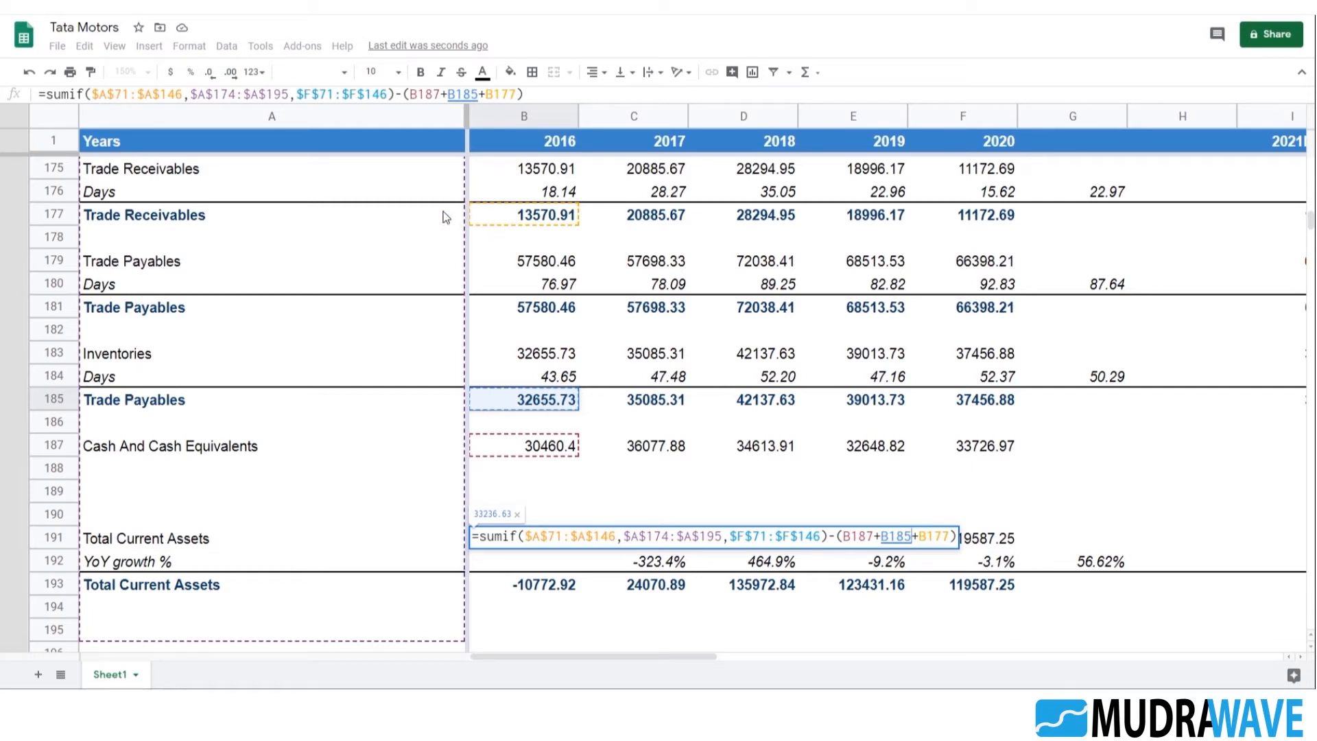
key(Return)
click(546, 540)
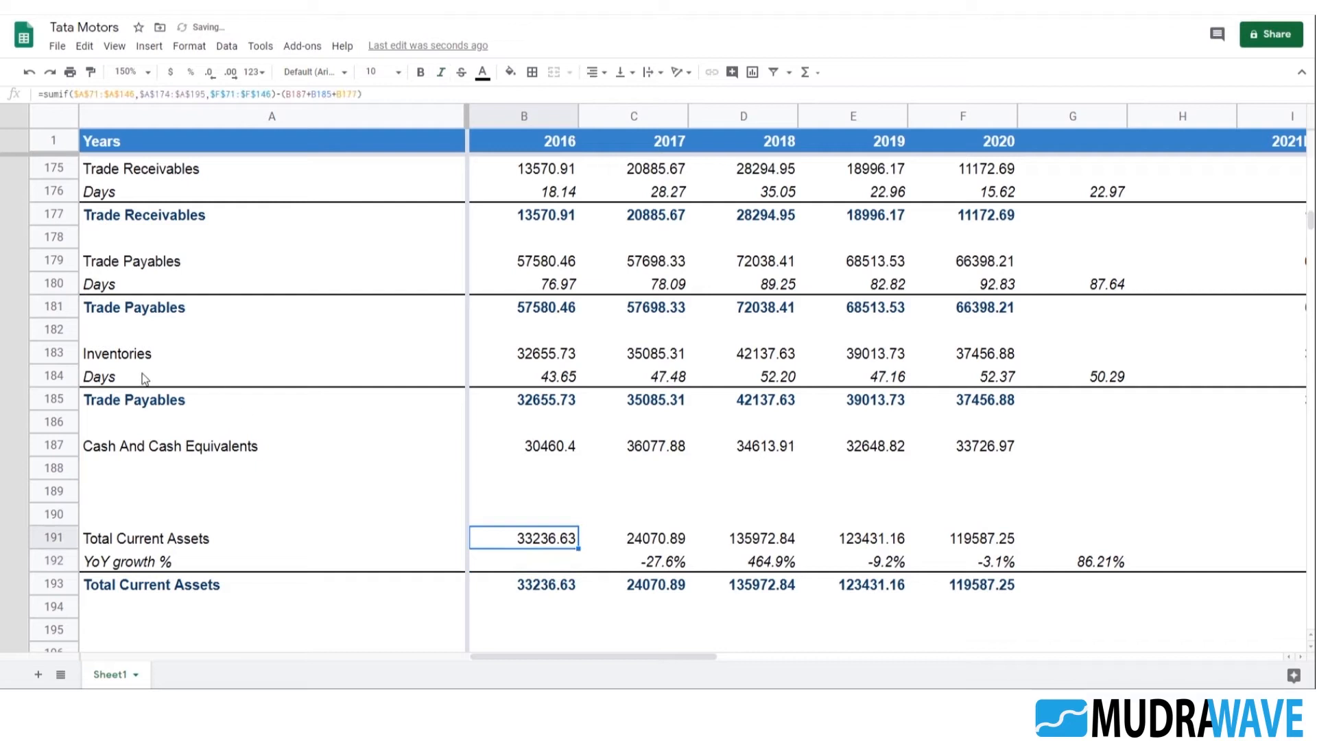
Change the Trade Payables label in A185, below the Inventories Days row, to Inventories
click(160, 402)
text(in)
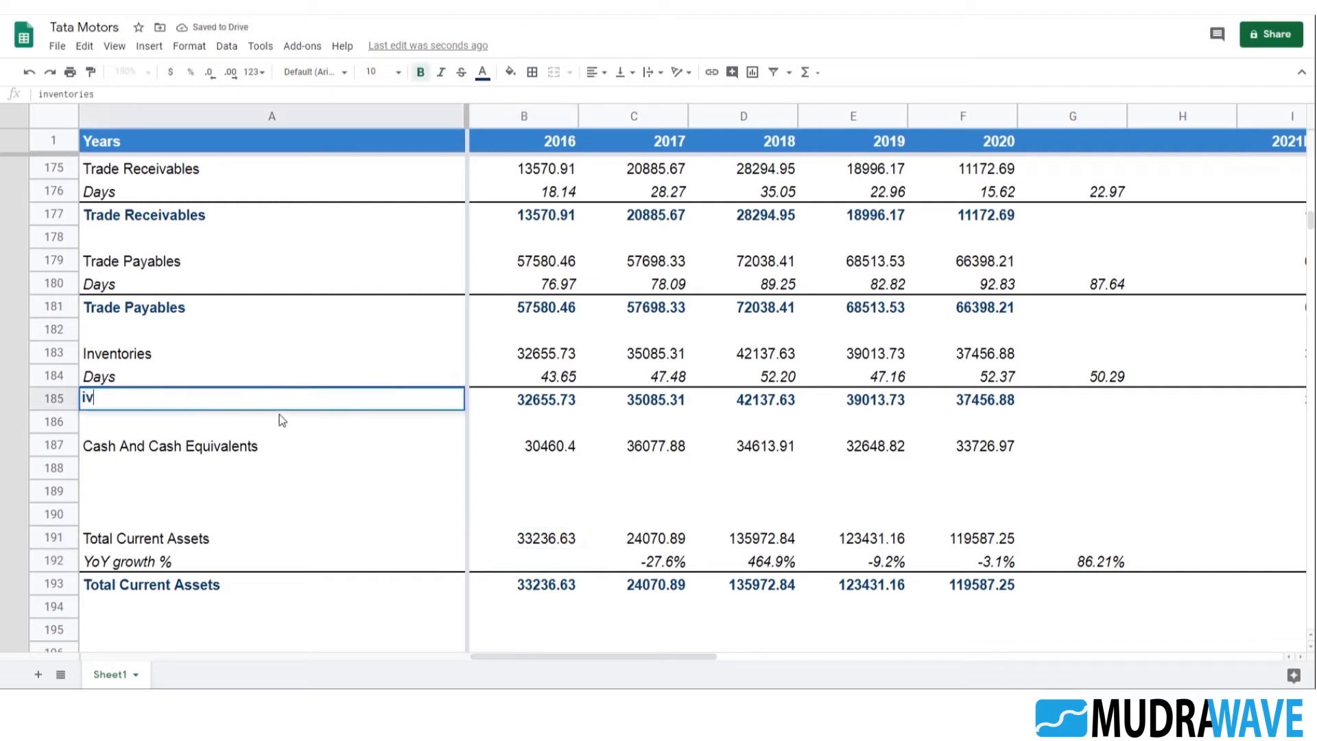
key(Return)
key(Up)
click(640, 584)
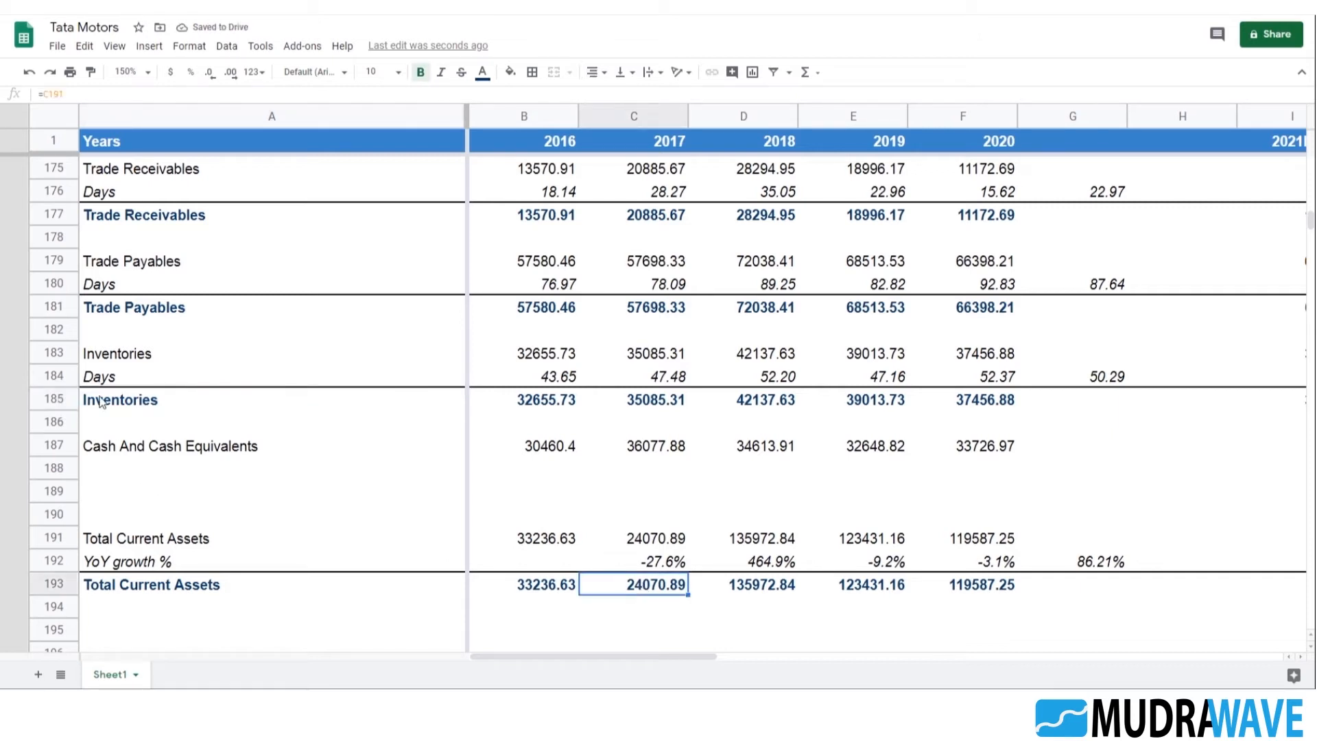
Review the Balance Sheet section labels and the cells referenced by the 2017 Total Current Assets formula in C191
click(118, 312)
scroll(118, 426, up, 1)
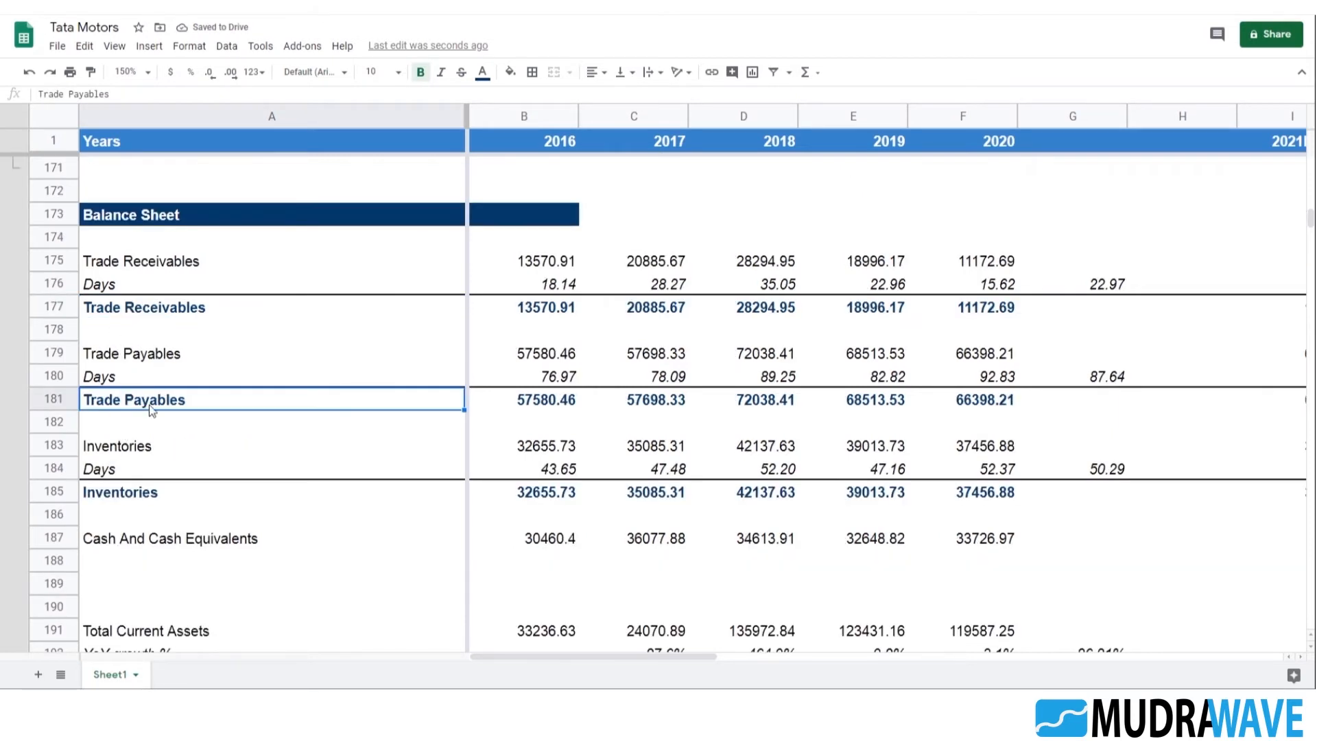
scroll(165, 432, down, 1)
click(148, 401)
click(154, 450)
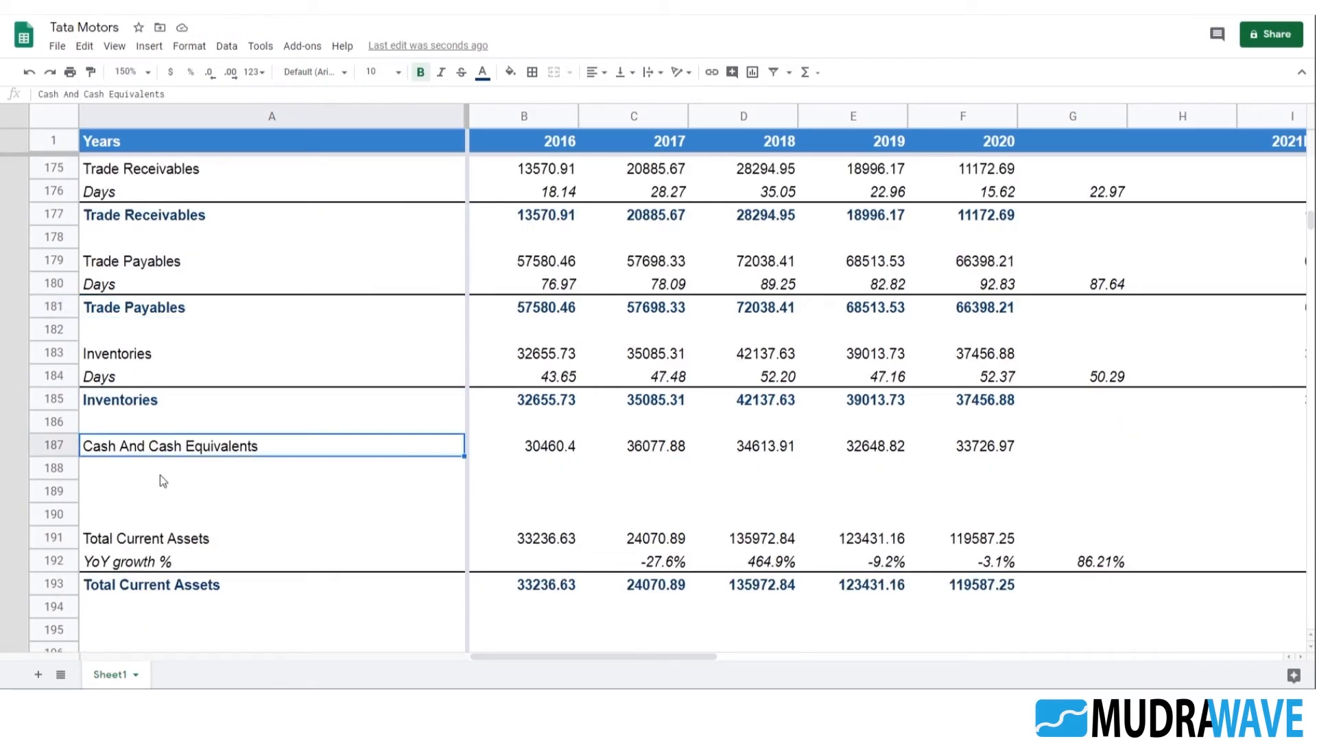
scroll(569, 570, down, 1)
click(677, 499)
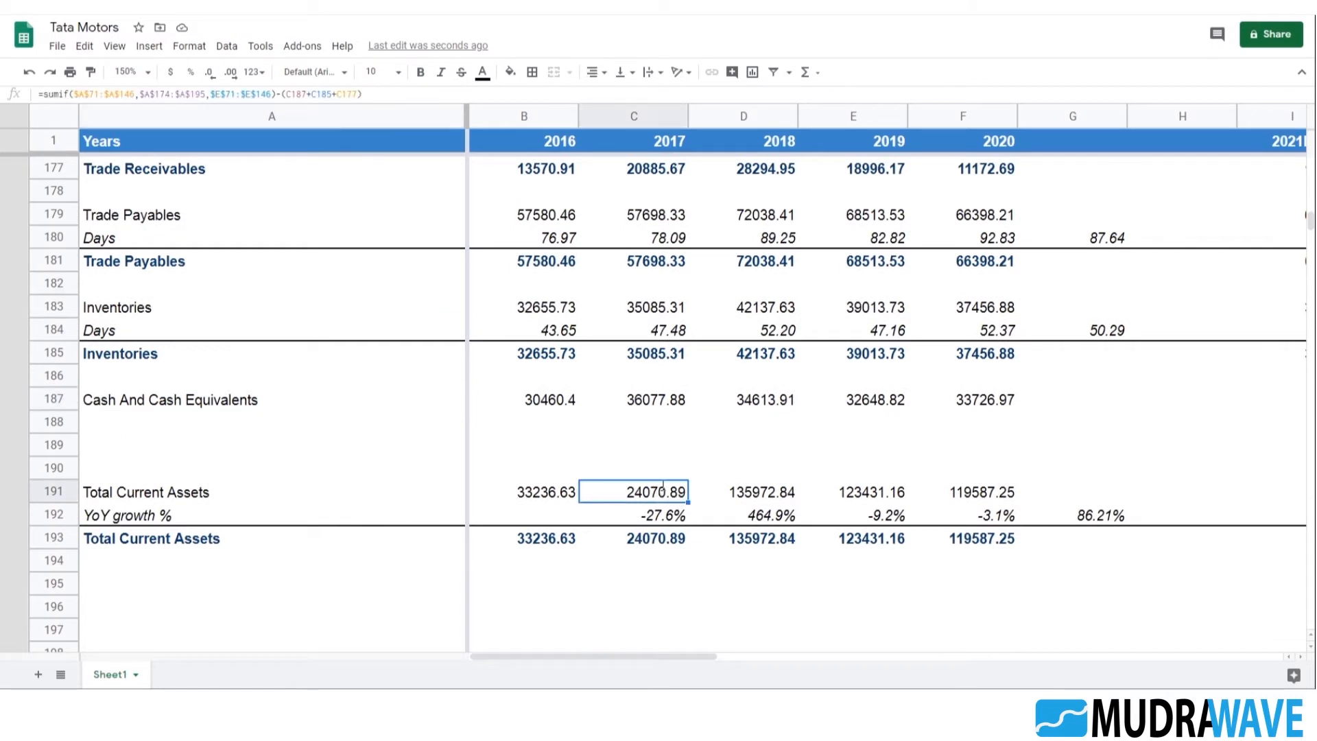
double_click(658, 493)
scroll(687, 369, up, 1)
key(Escape)
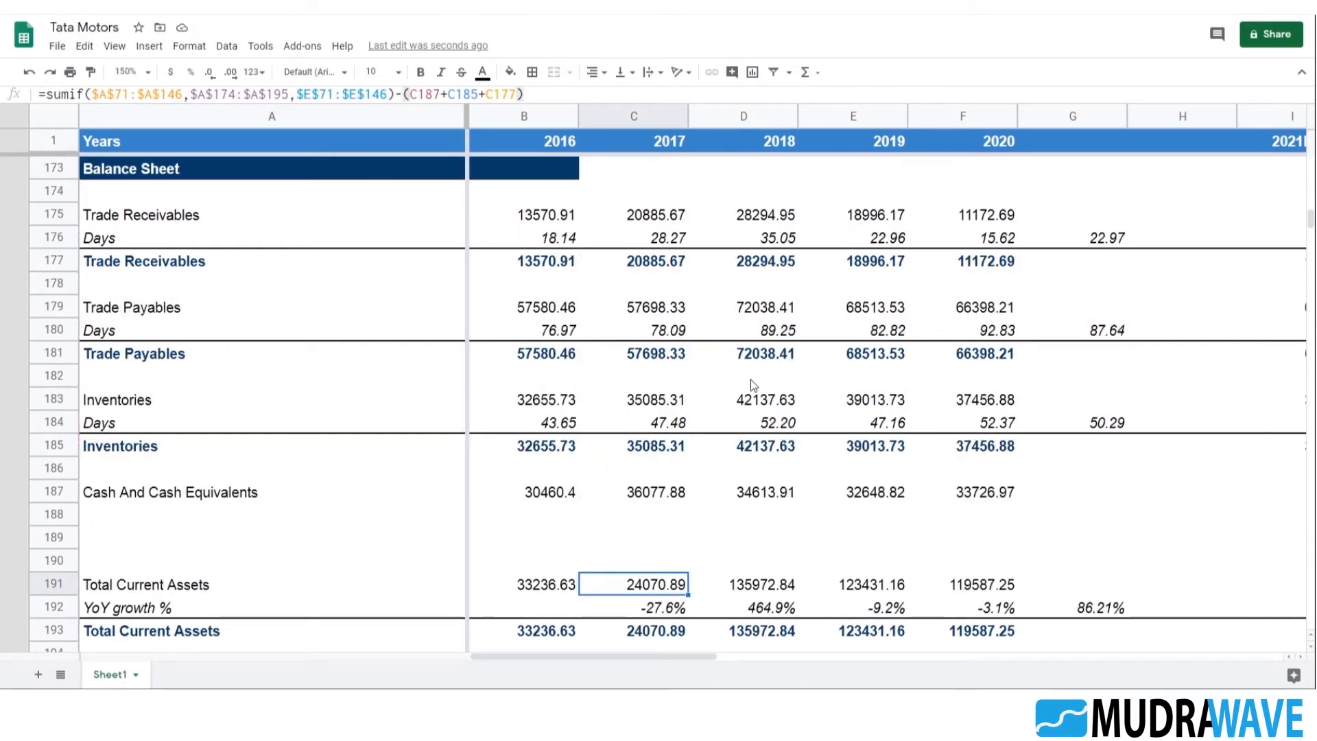
double_click(646, 585)
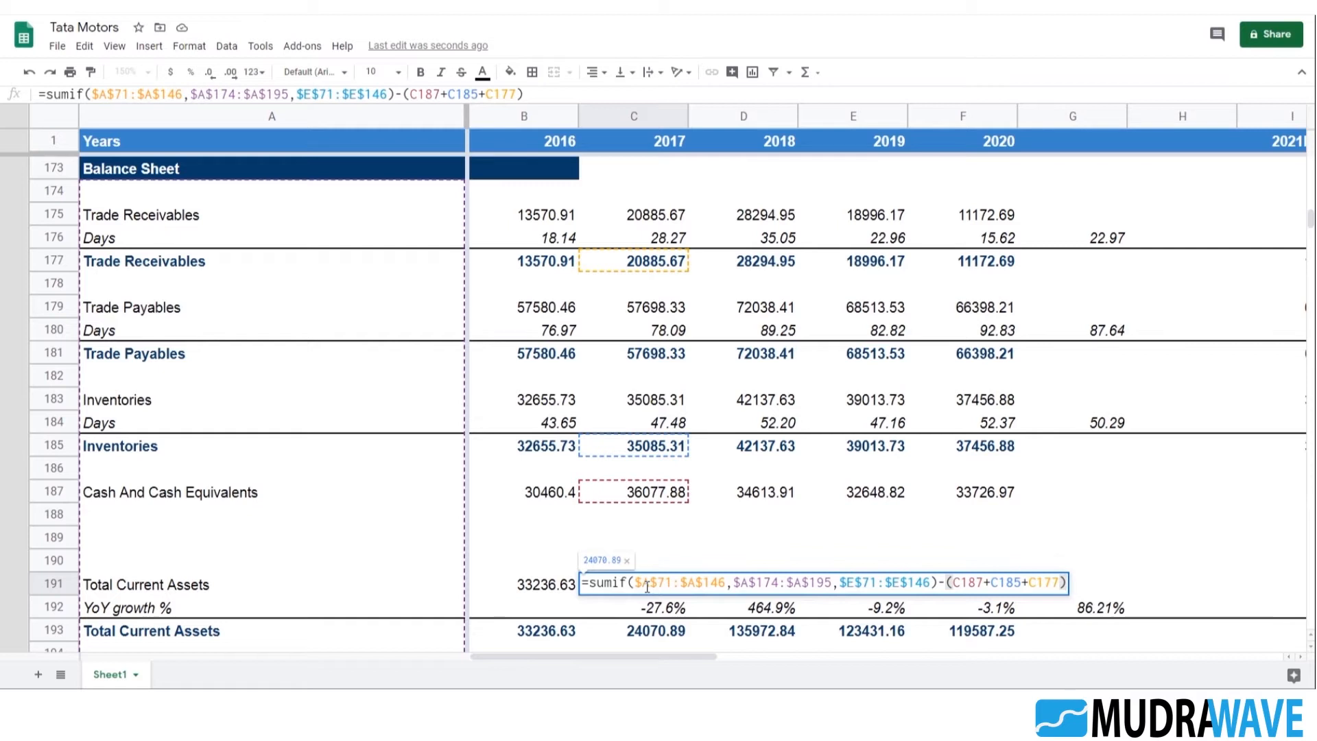
key(Escape)
Append -(D187+D185+D177) to the 2018 Total Current Assets formula in D191, subtracting cash, inventories and trade receivables
double_click(766, 590)
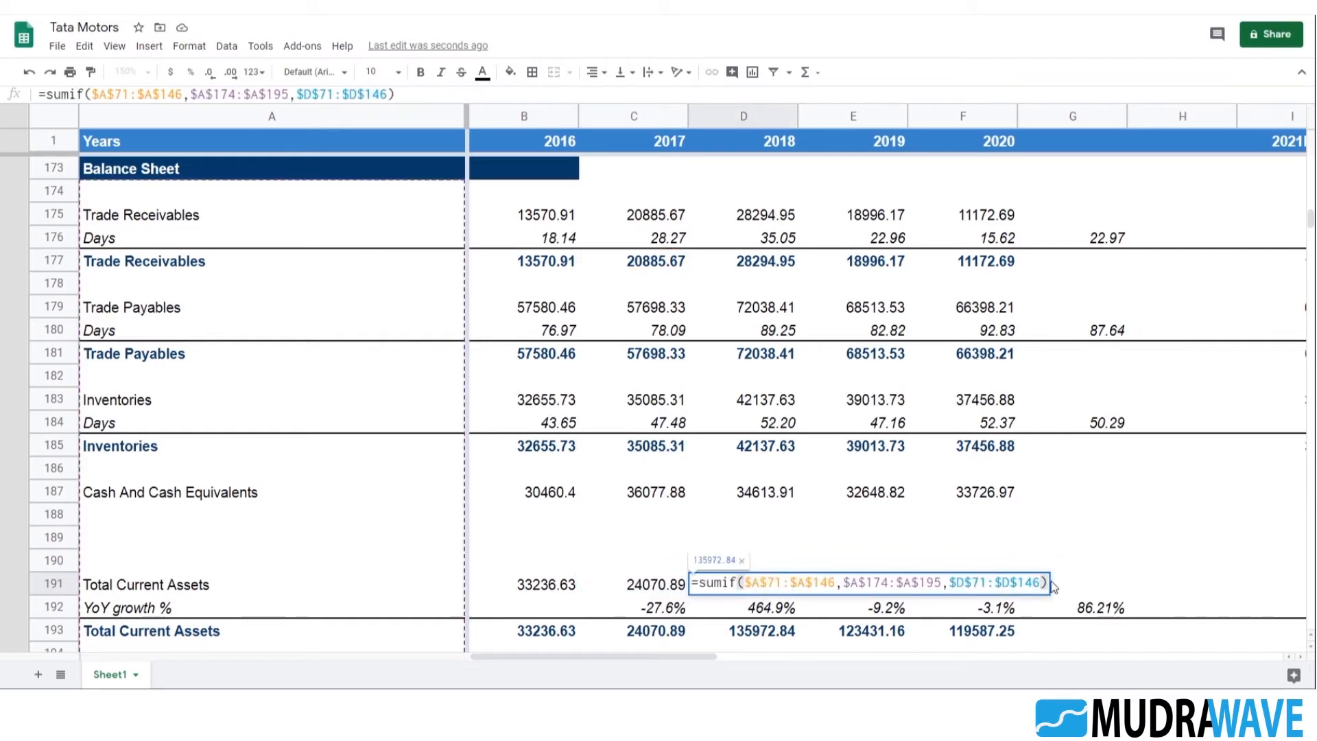
text(-()
click(737, 492)
text(+)
click(787, 448)
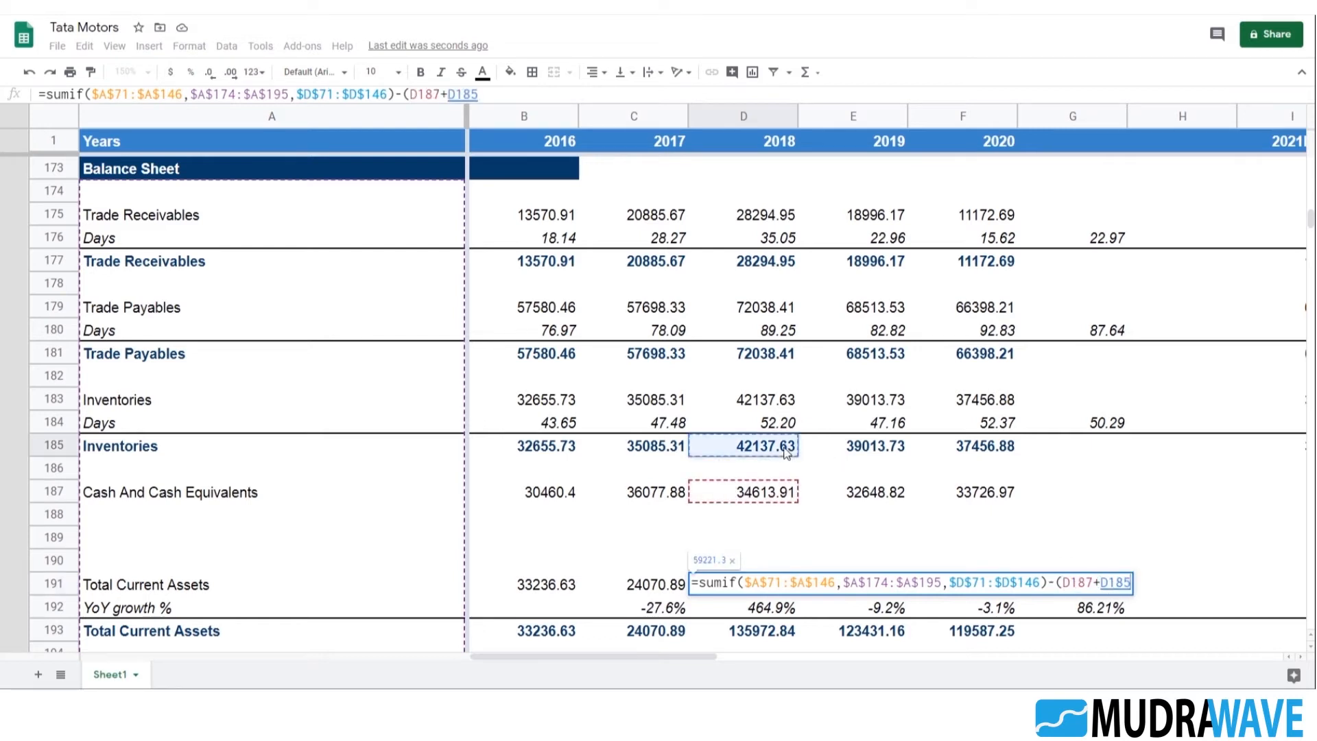
text(+)
click(738, 260)
text())
key(Return)
Append -(E187+E185+E177) to the 2019 Total Current Assets formula in E191, subtracting cash, inventories and trade receivables
key(Up)
key(Right)
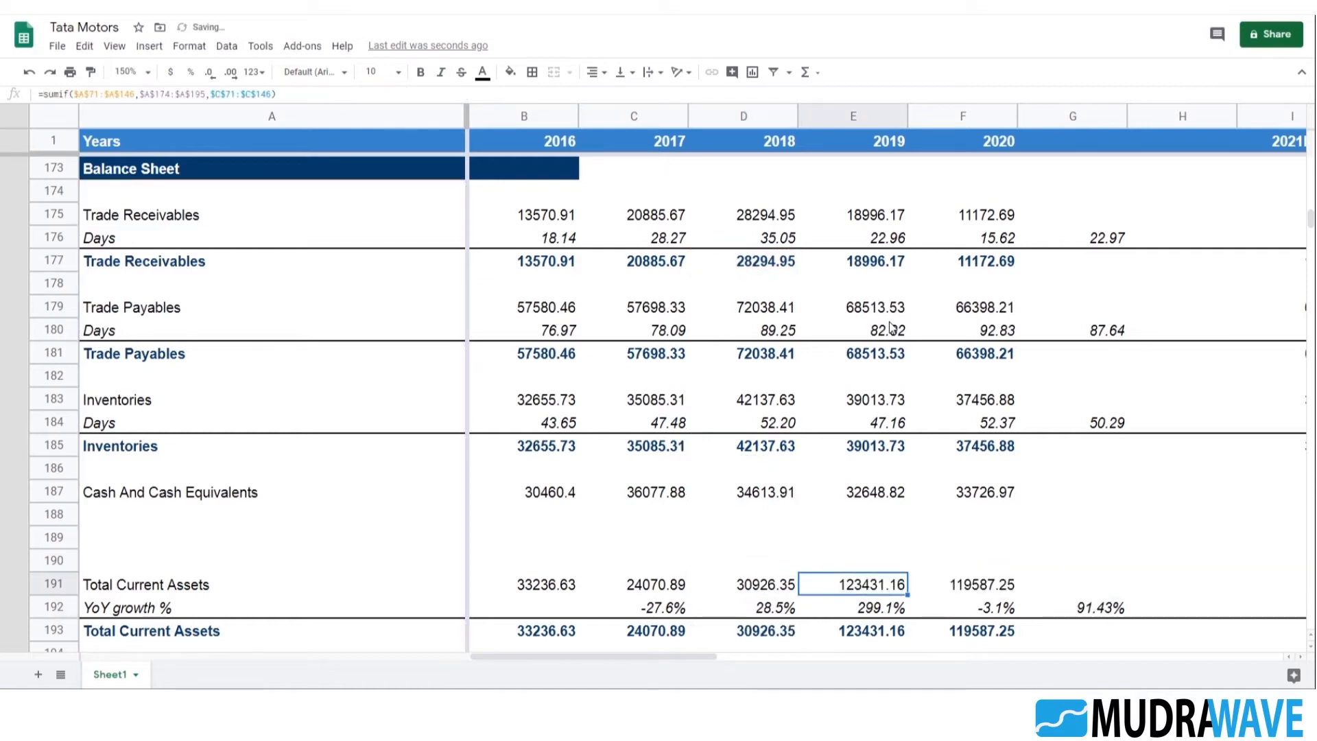
key(F2)
text(-()
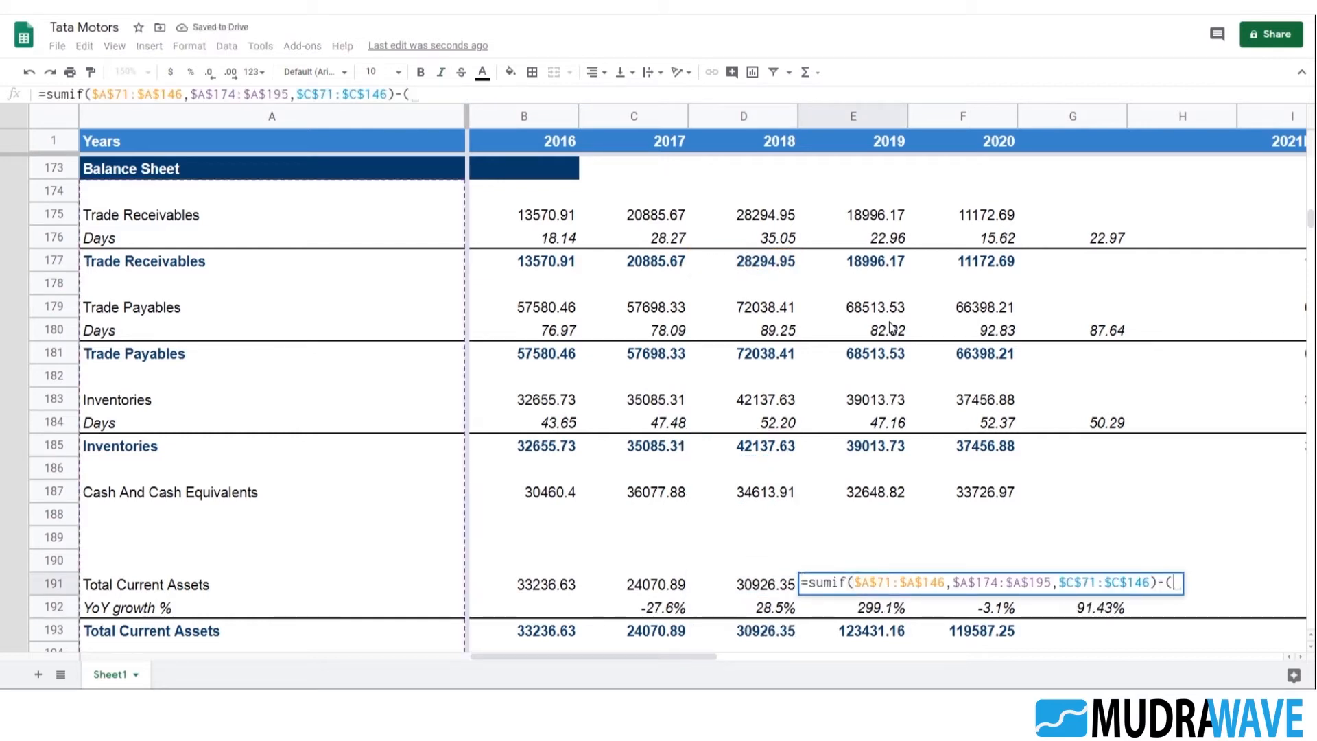
click(860, 495)
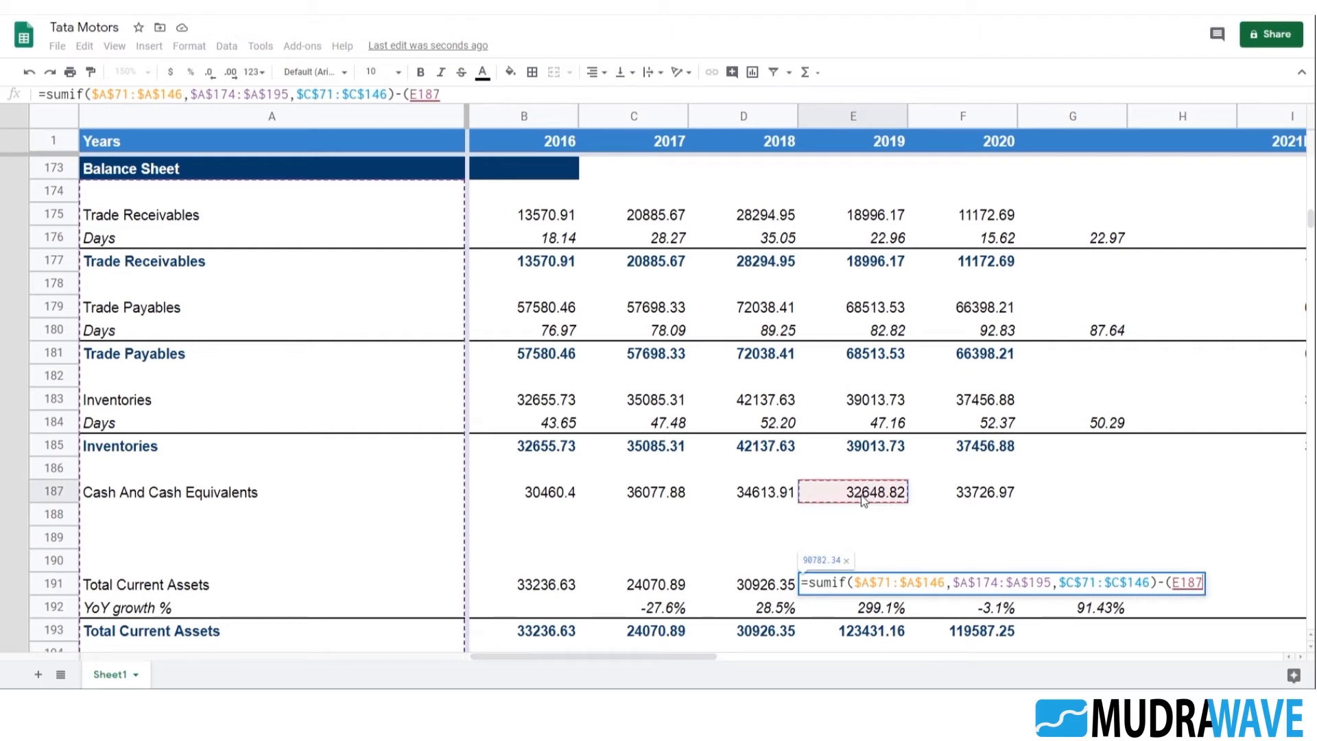
text(+)
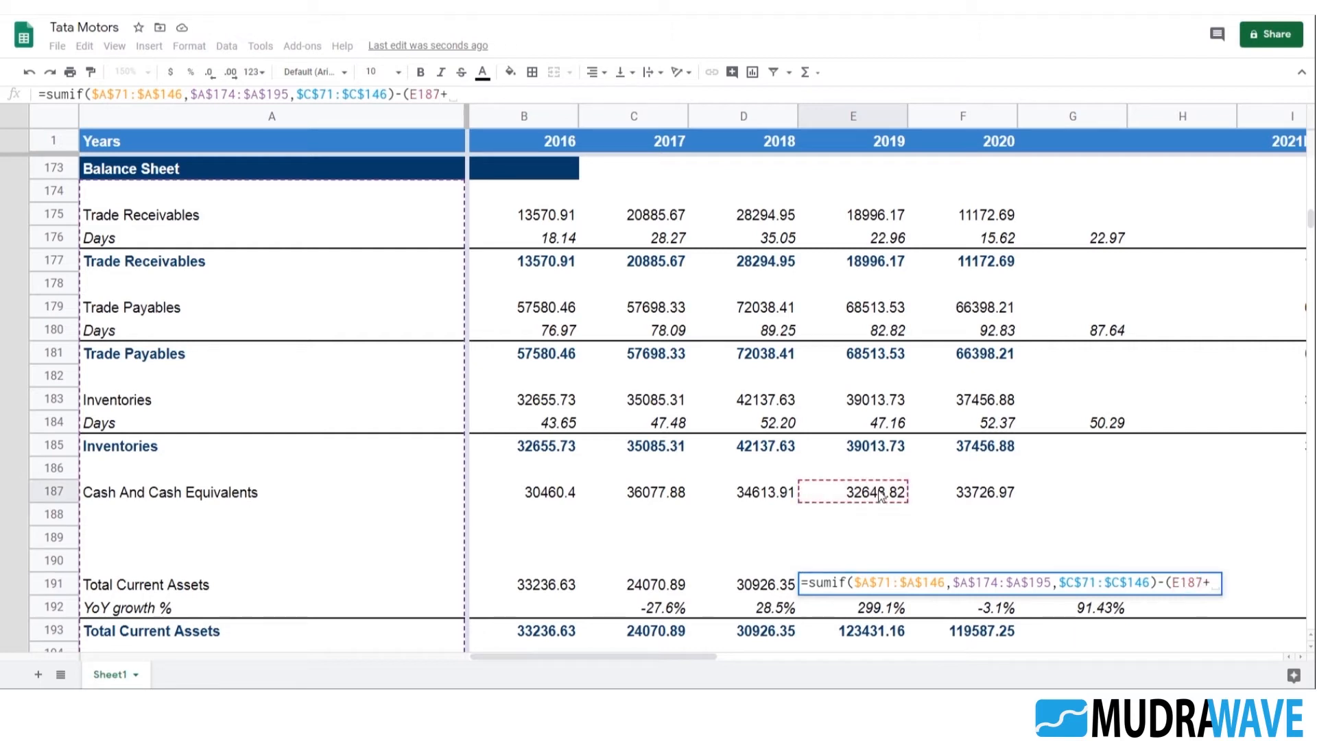
click(893, 457)
text(+)
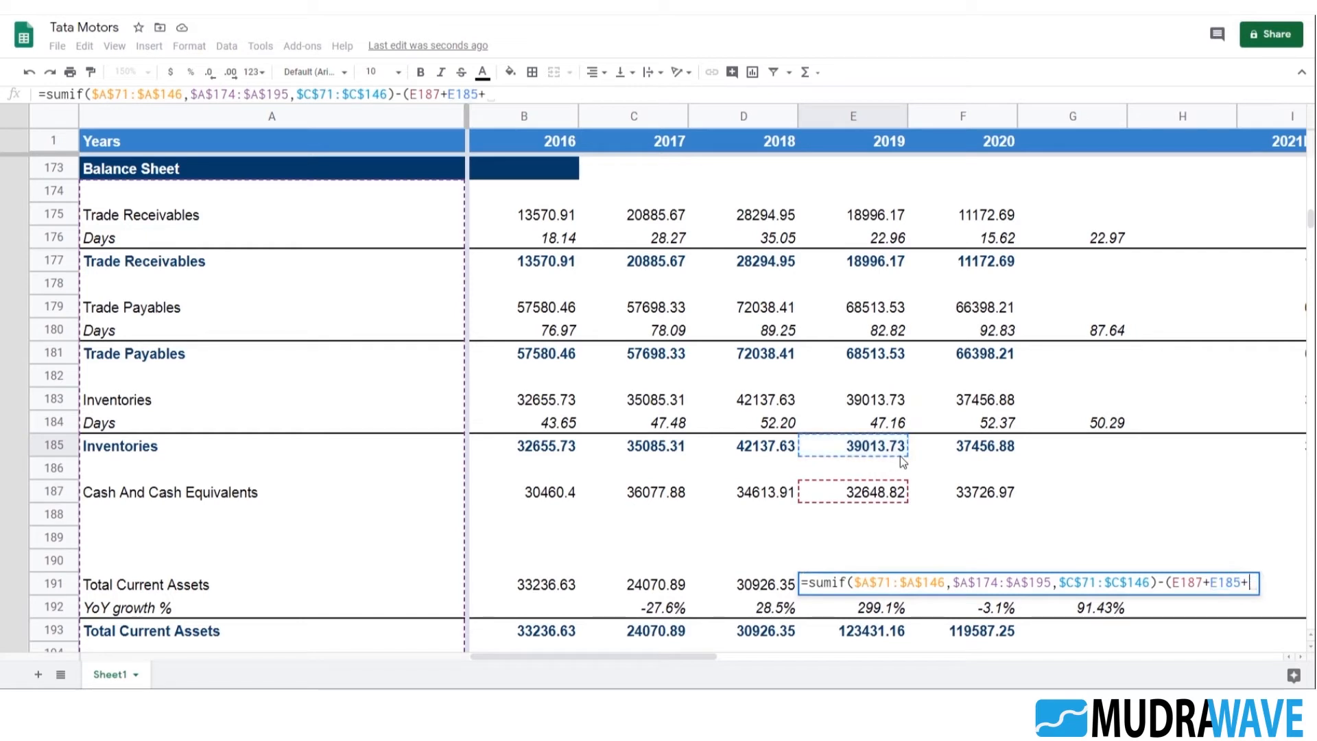
click(871, 265)
text())
key(Return)
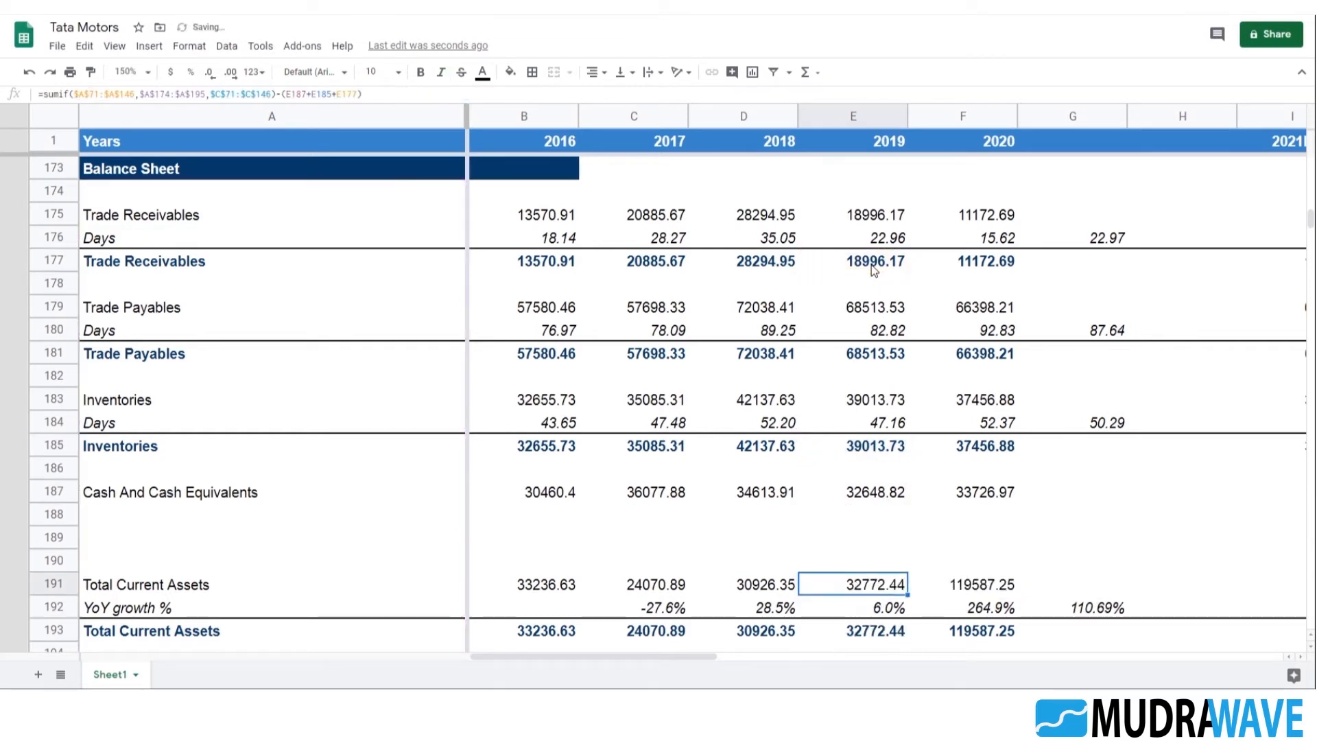
Append -(F187+F185+F177) to the 2020 Total Current Assets formula in F191, subtracting cash, inventories and trade receivables
key(Right)
key(F2)
text(-()
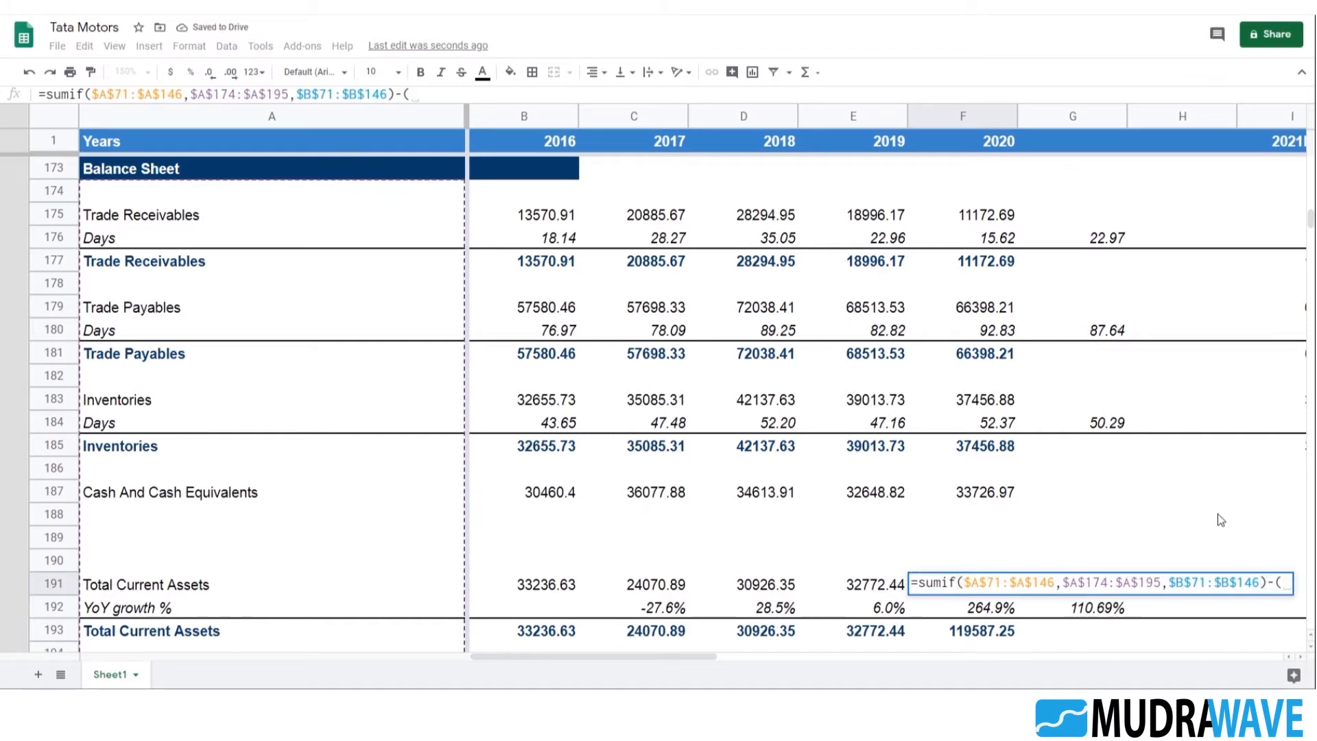
click(998, 491)
text(+)
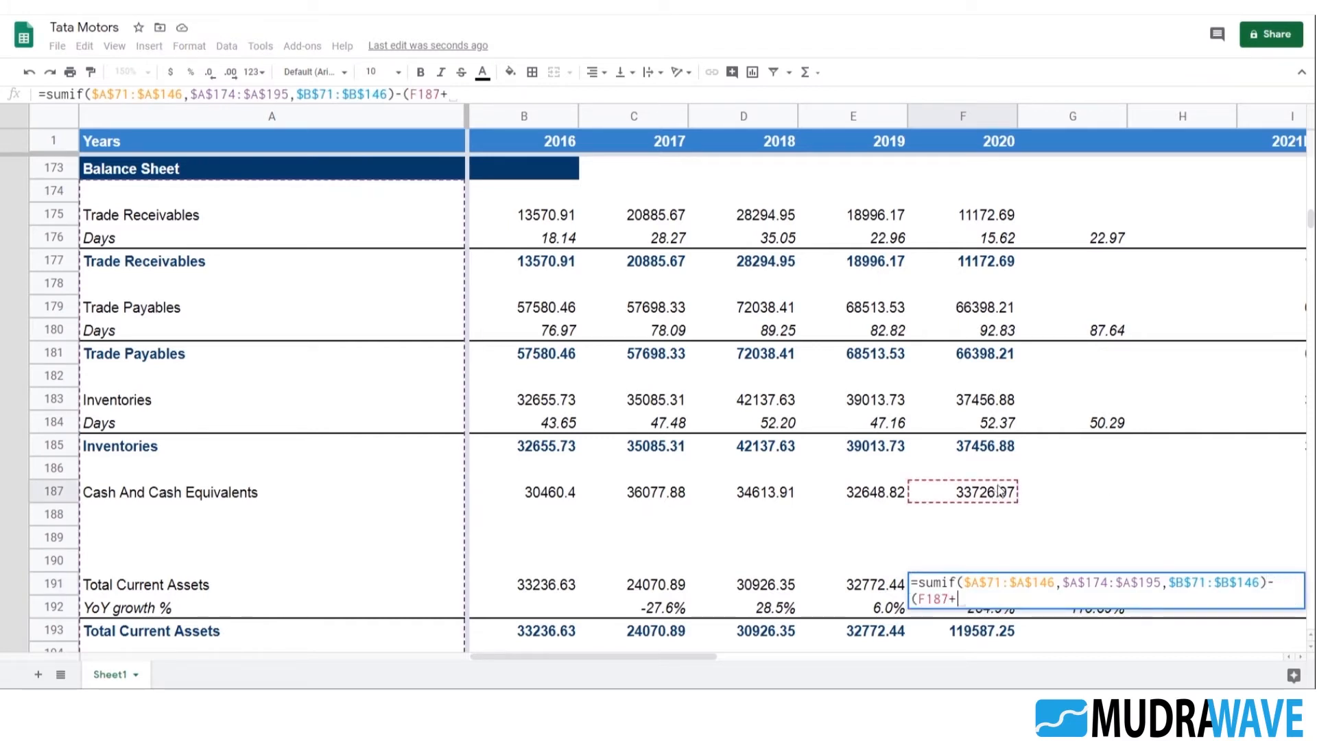
click(982, 451)
text(+)
click(985, 281)
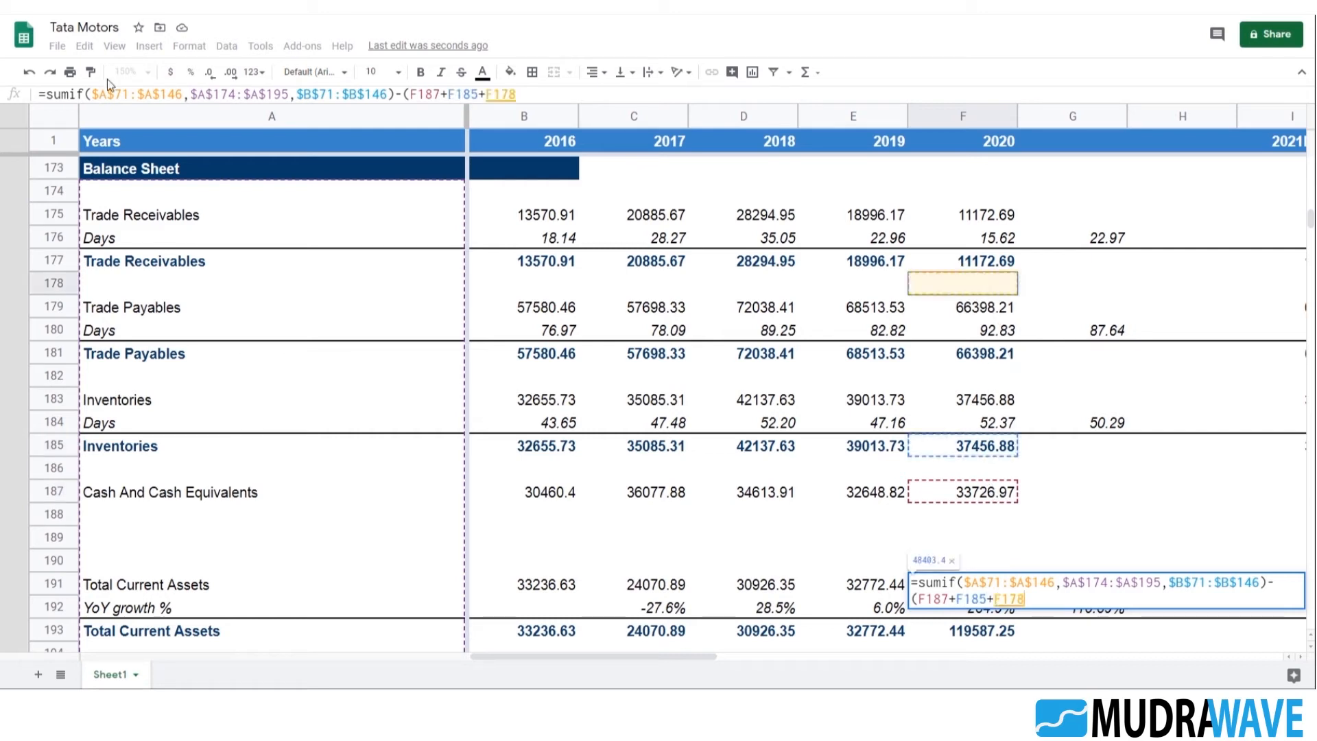
click(1017, 265)
text())
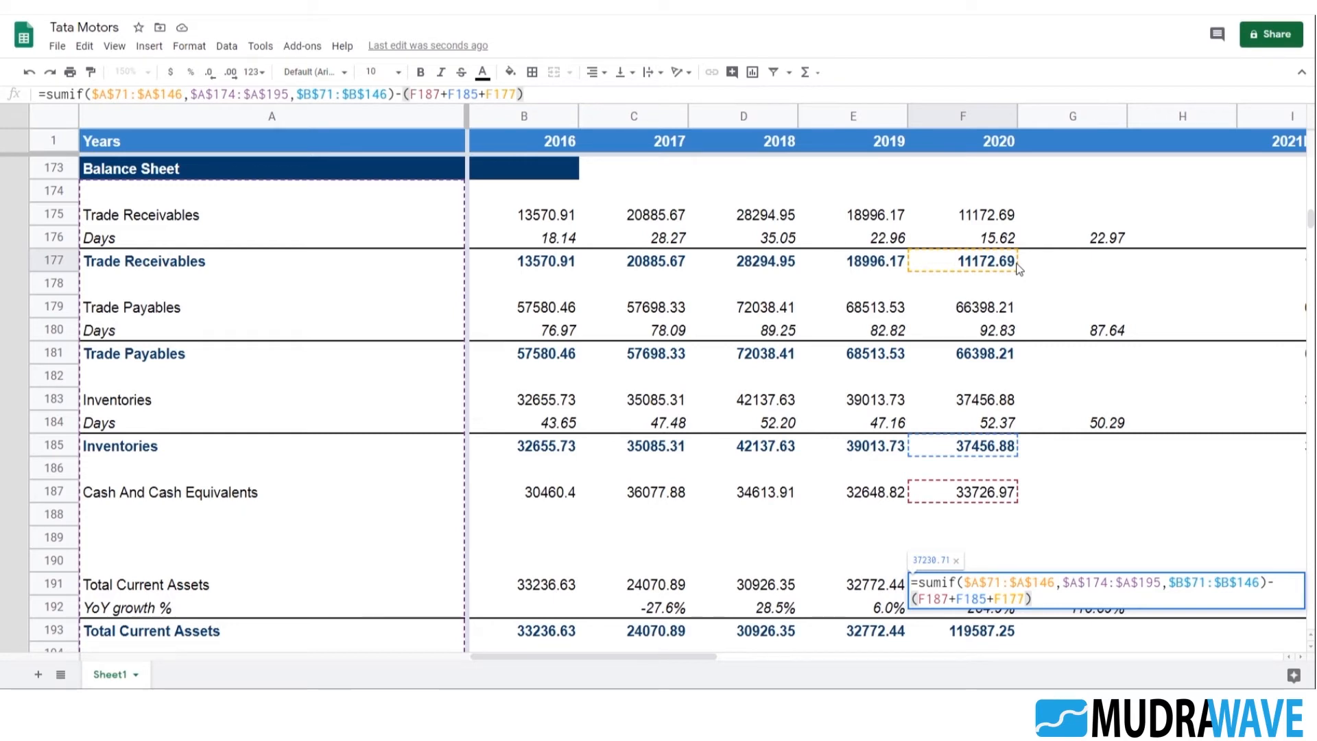
key(Return)
Check the Total Current Assets formulas and their references year by year, from F191 back to B191
key(Up)
key(F2)
key(Escape)
key(Left)
key(F2)
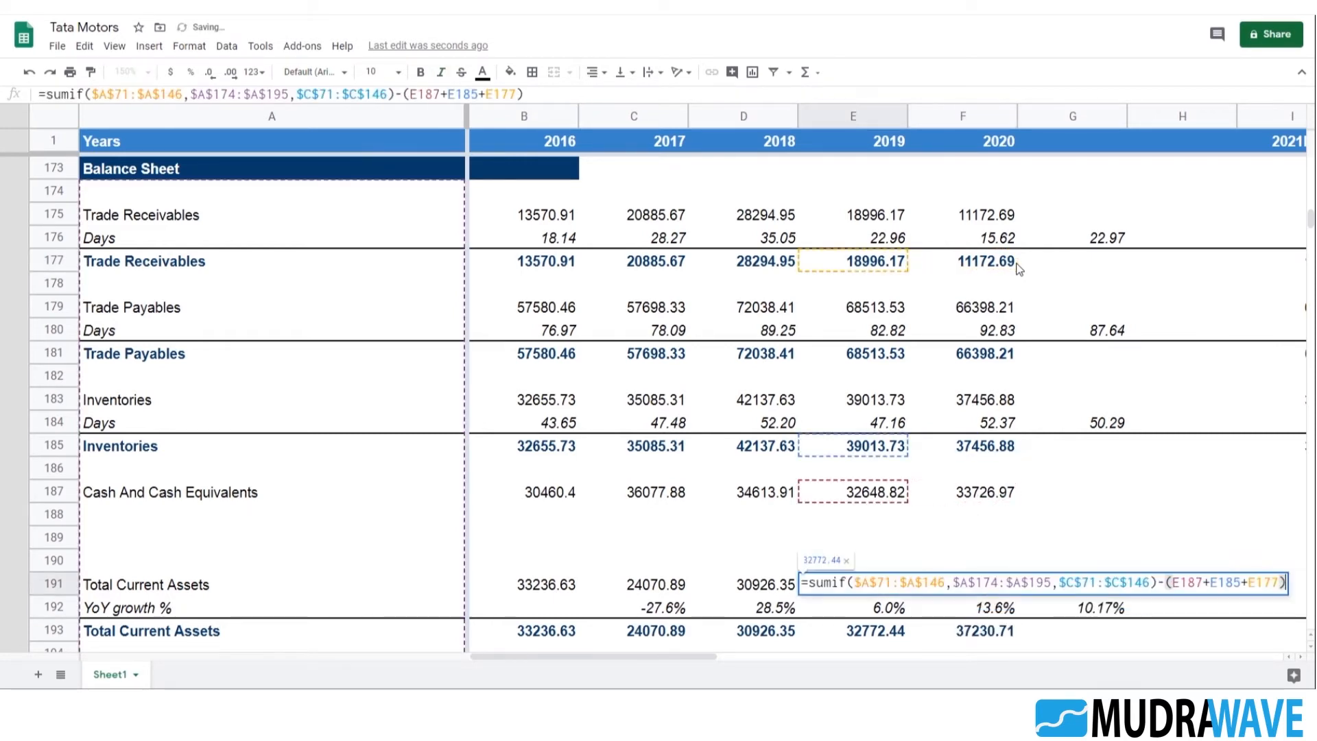
key(Escape)
key(Left)
key(F2)
key(Escape)
key(Left)
key(F2)
key(Escape)
key(Left)
key(F2)
key(Escape)
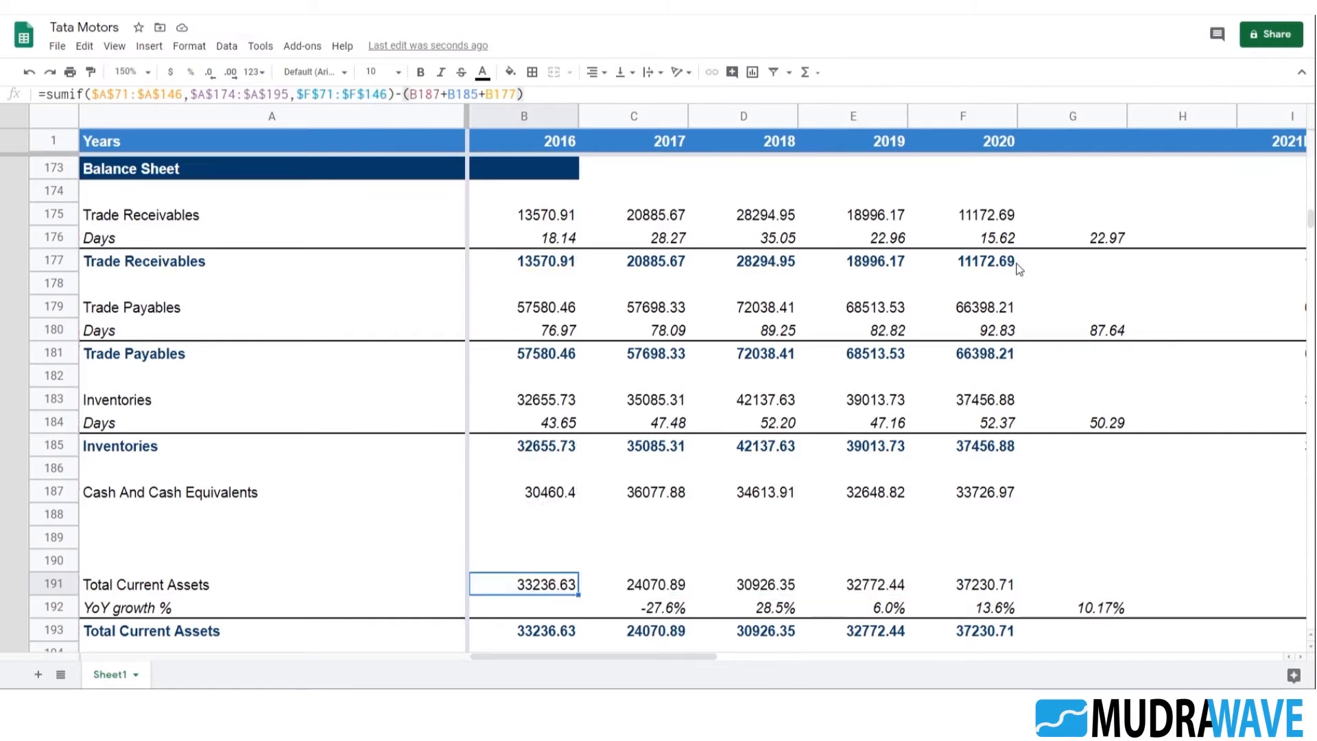
Examine the Total Current Assets YoY growth row from 2020 across to the forecast years
scroll(1052, 365, down, 2)
click(1002, 473)
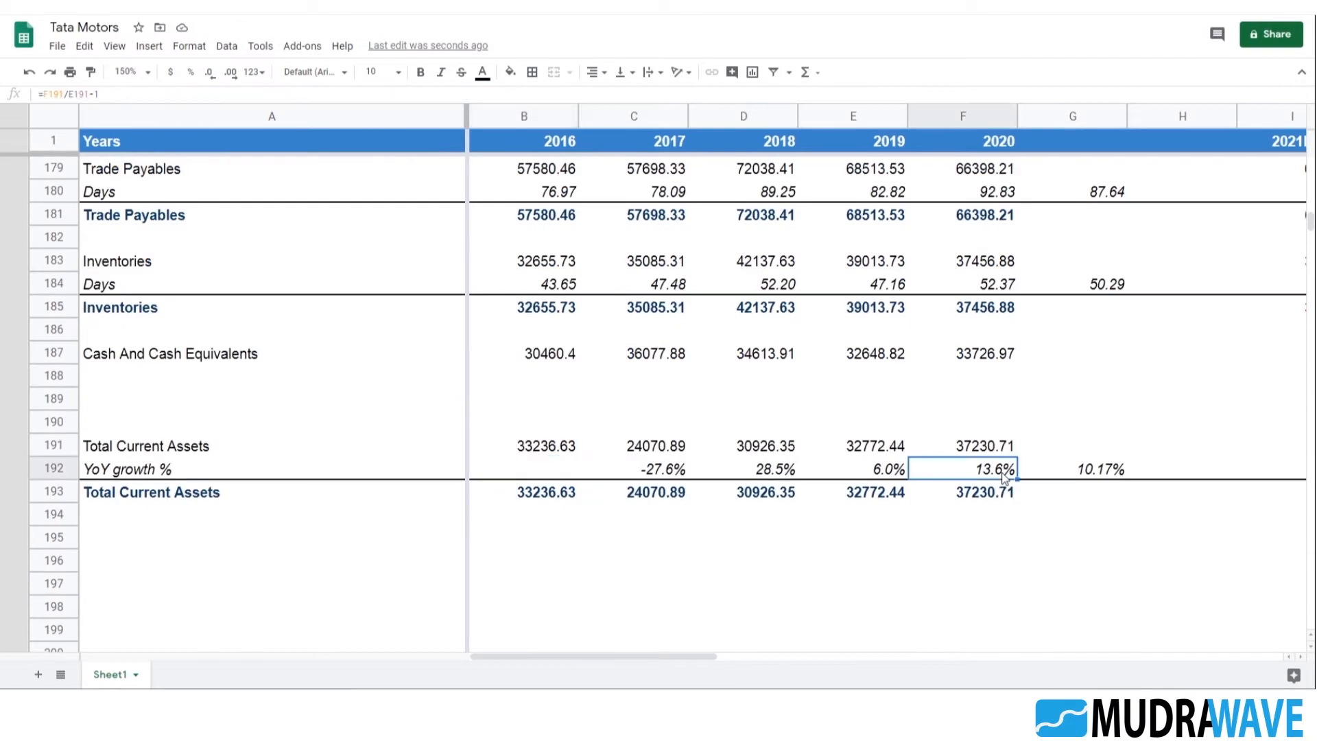
key(Right)
key(Right)
key(Right)
key(Right)
key(Right)
key(Right)
key(Left)
key(Left)
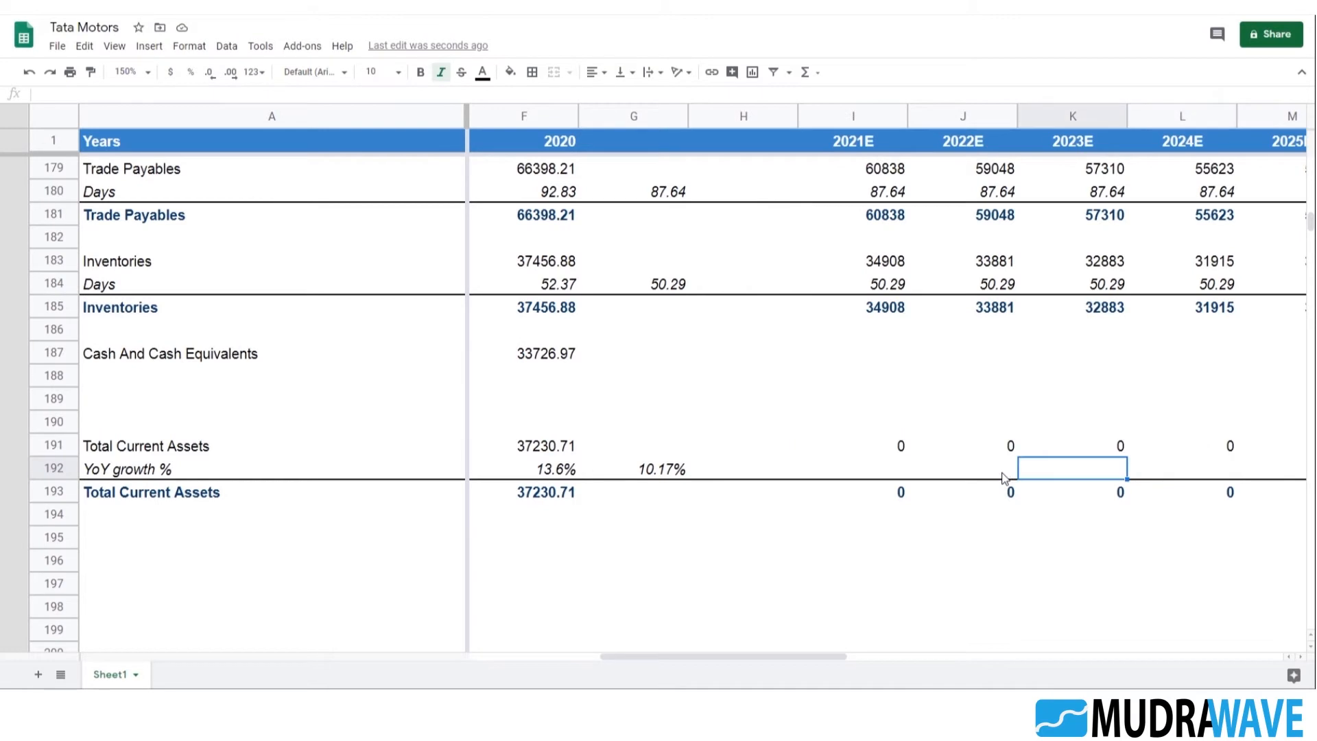
Copy the 2021E–2025E revenue and YoY growth projection formulas from I152:M153 into the Total Current Assets rows starting at I191
scroll(938, 446, up, 9)
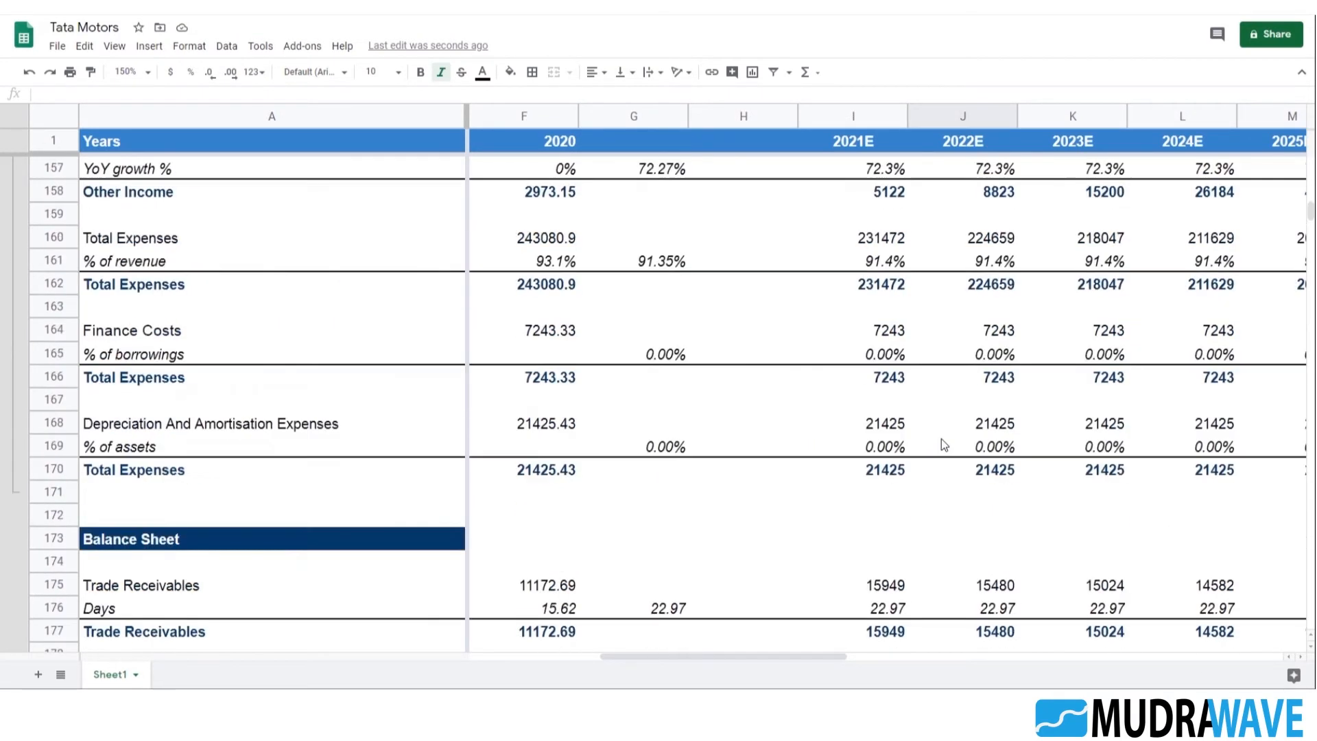
click(891, 432)
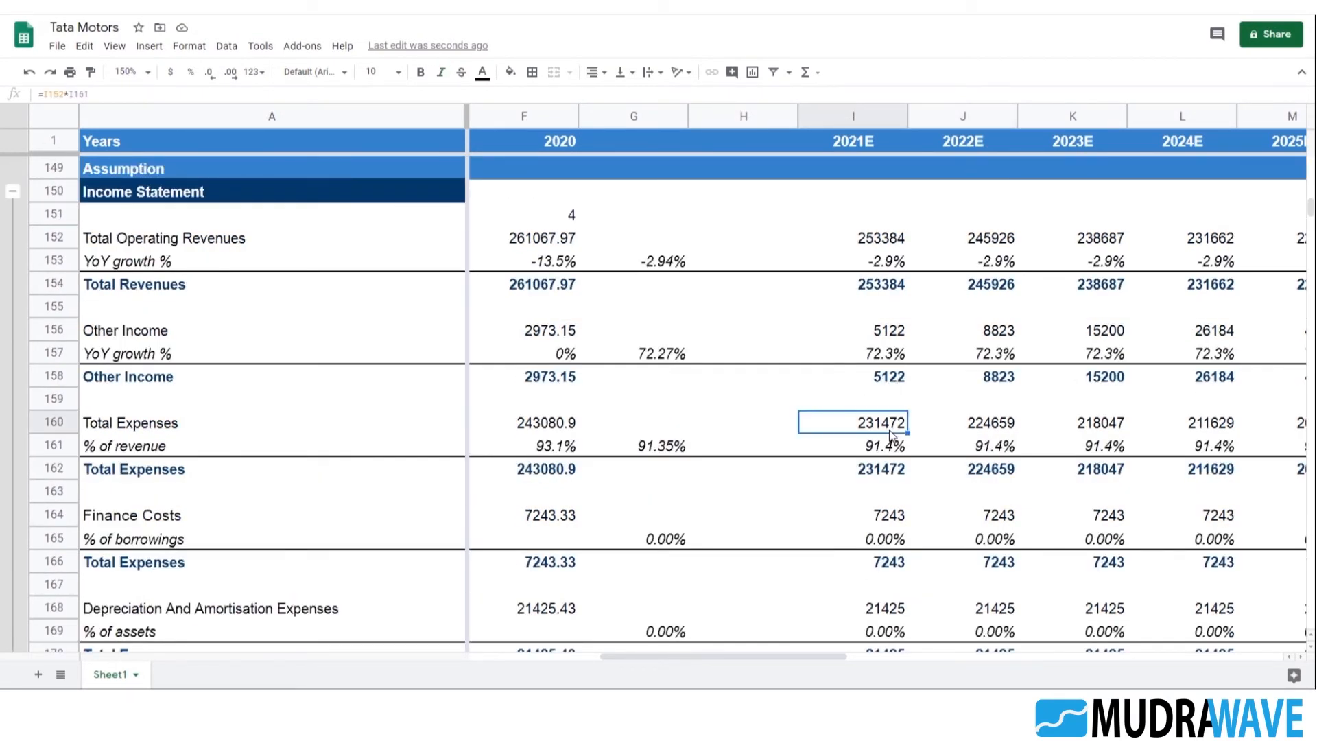
key(Up)
key(Up)
key(Up)
key(Up)
key(Up)
key(Up)
key(Up)
key(Up)
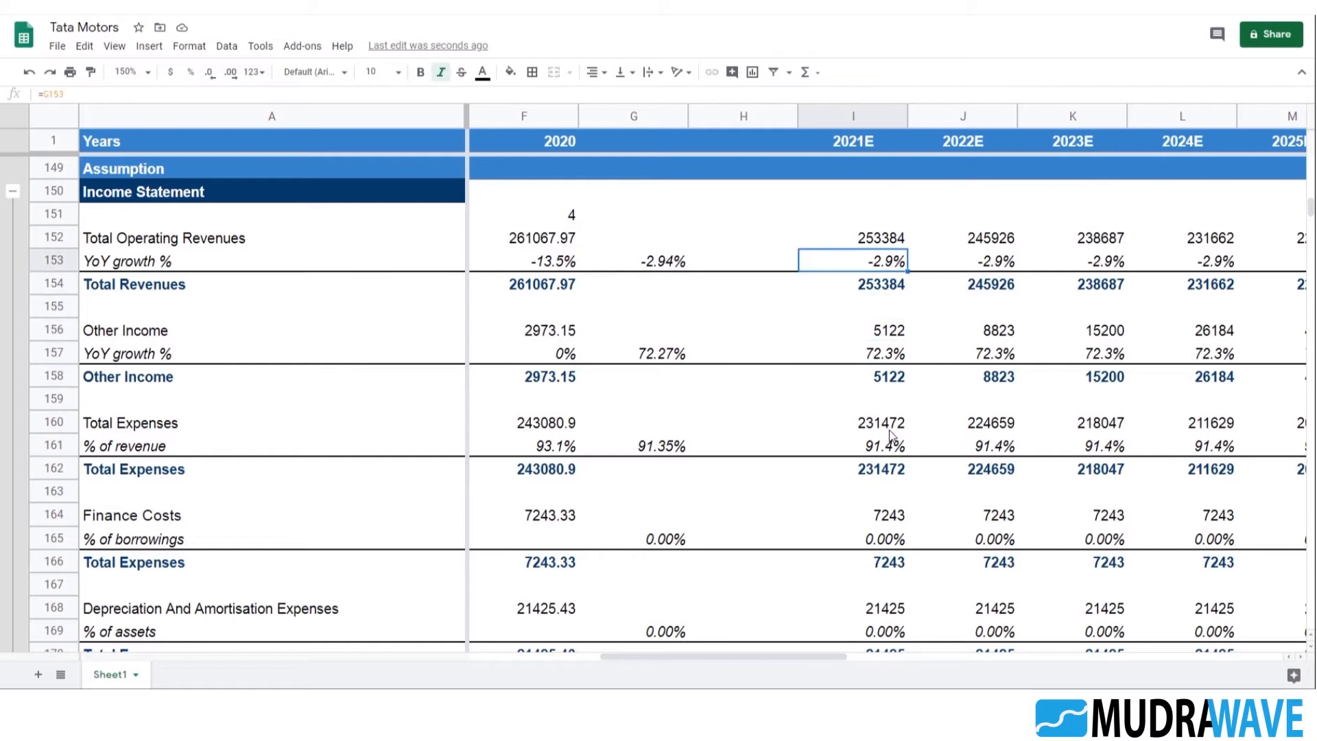
key(shift+Down)
key(shift+Right)
key(shift+Right)
key(shift+Right)
key(shift+Right)
key(ctrl+c)
scroll(889, 434, down, 9)
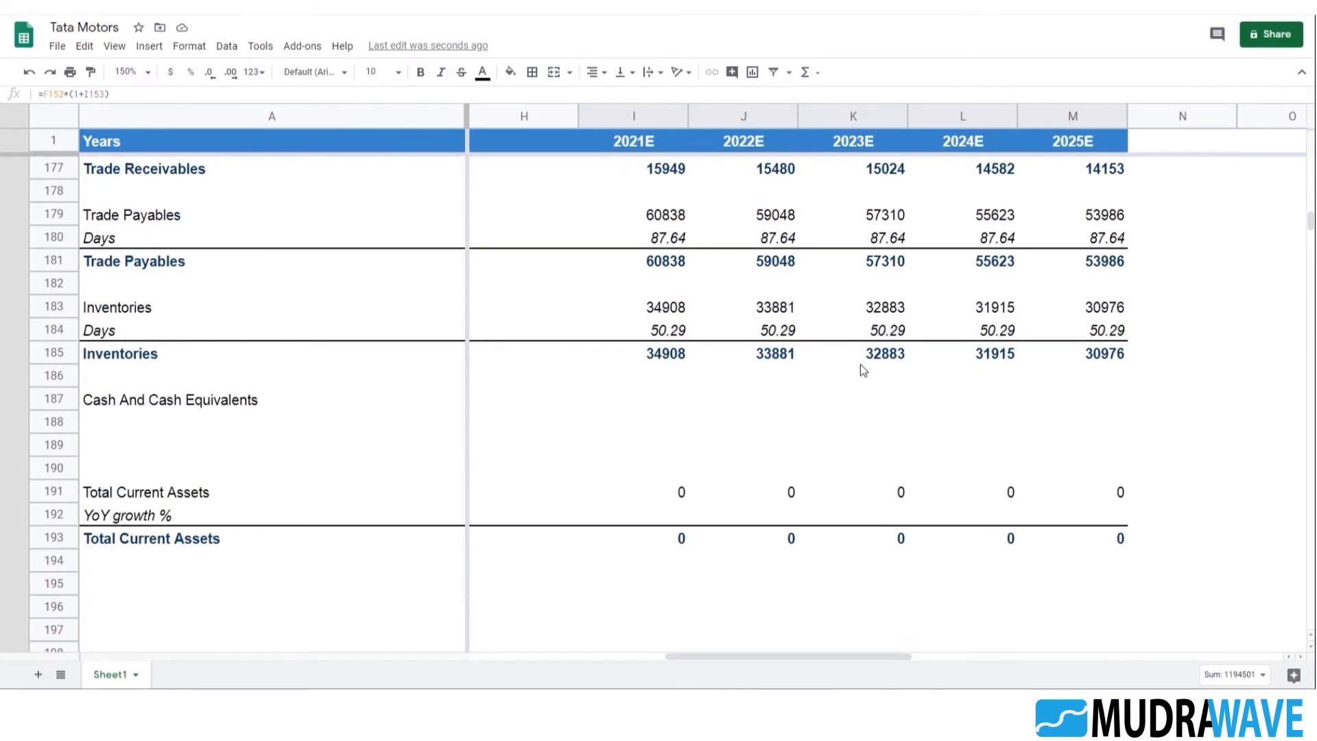
click(675, 499)
key(ctrl+v)
click(749, 585)
Check the 2021E Total Current Assets formula in I191 and trace the projected growth in row 192 back to G192
click(669, 492)
key(F2)
key(Escape)
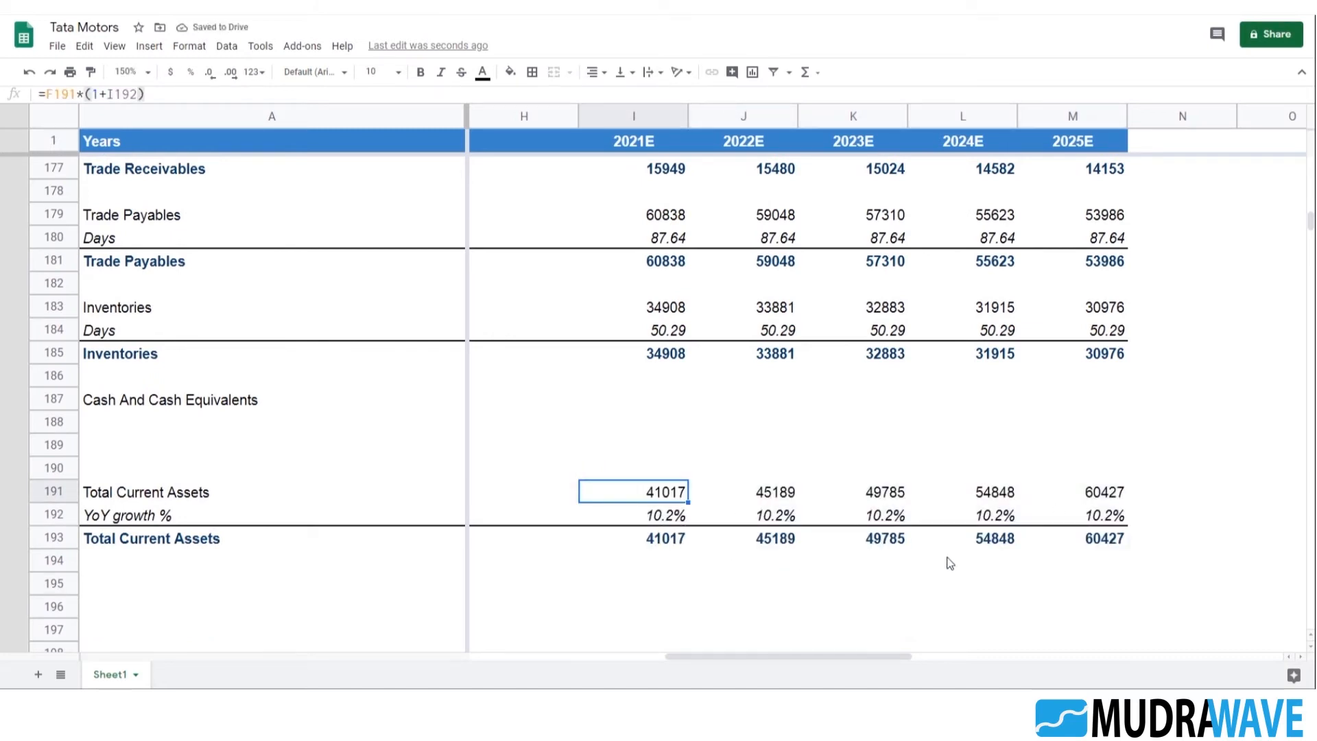
click(927, 525)
key(Left)
key(Left)
key(Left)
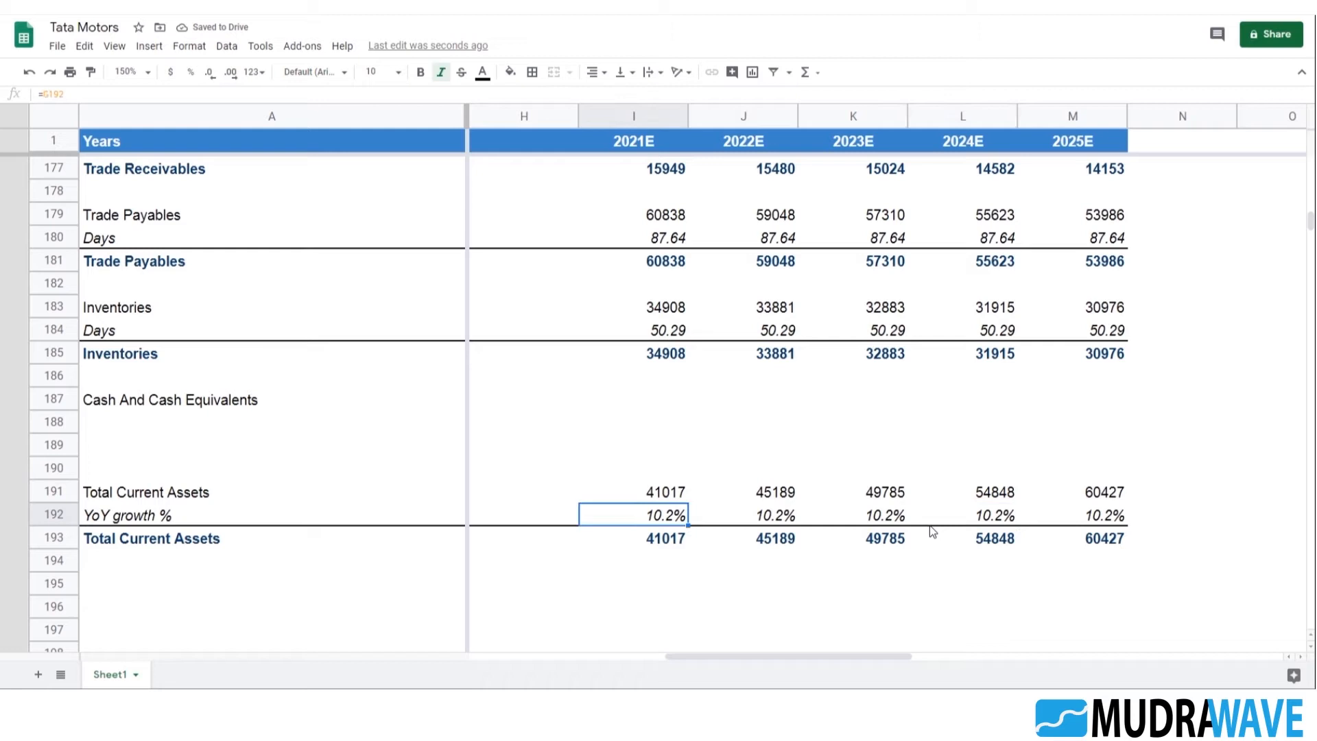
key(Left)
key(Left)
key(Left)
key(Left)
key(Right)
key(Right)
key(Right)
key(Right)
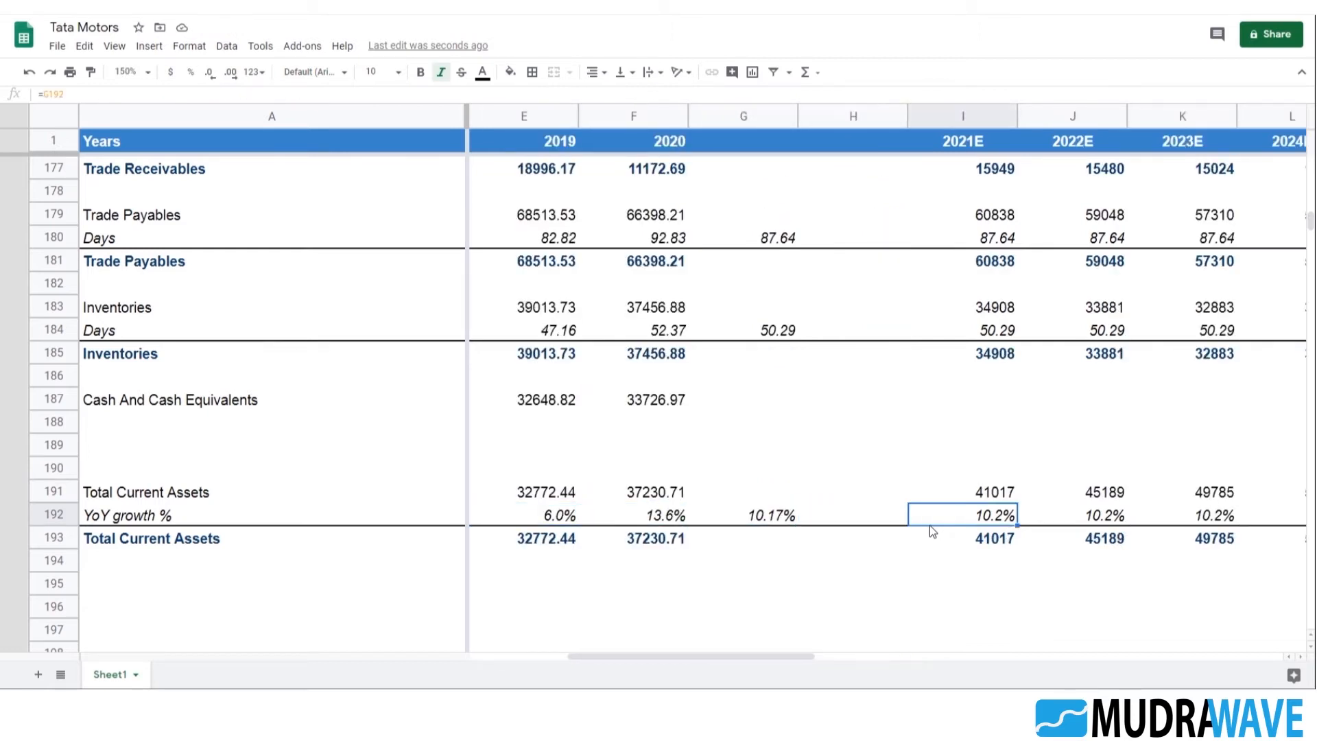
key(Right)
text(=)
Inspect the 2021E formulas for the growth rate, the bold total and the Total Current Assets projection in I191:I193
key(Left)
key(Escape)
key(Left)
key(F2)
key(Escape)
key(Right)
key(Left)
key(Down)
key(F2)
key(Escape)
key(Up)
key(Up)
key(F2)
key(Escape)
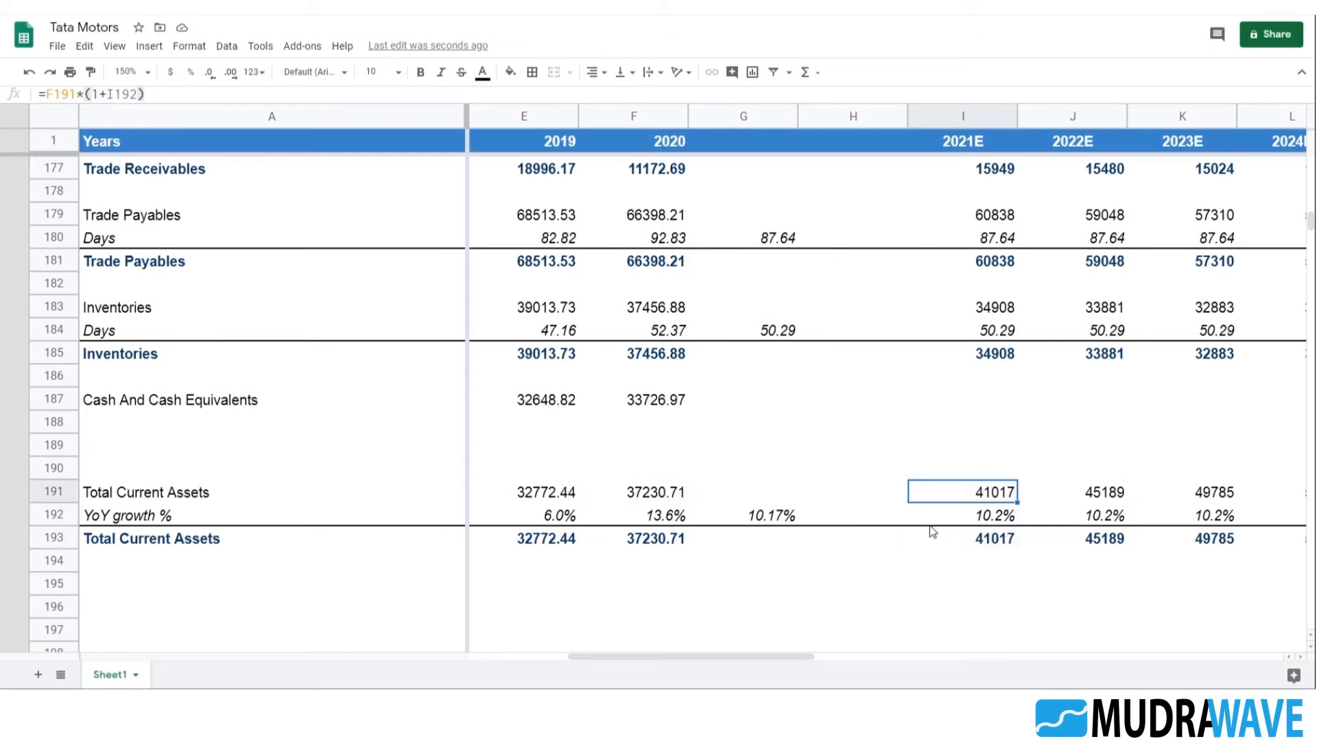
Duplicate the Total Current Assets block from A191:M193, including its YoY growth row and projections, to the rows starting at A195
key(Left)
key(Left)
key(Left)
key(Left)
key(Left)
key(Left)
key(Left)
key(Left)
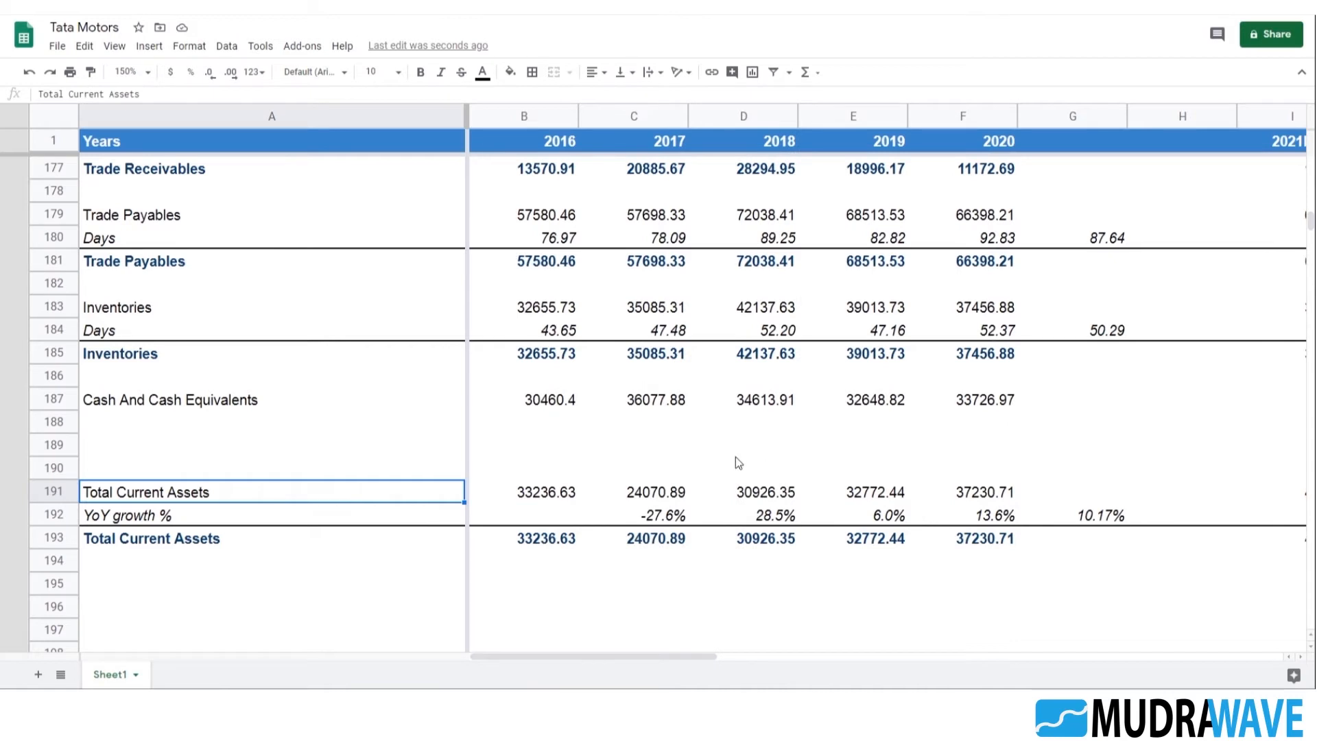
scroll(618, 459, down, 2)
click(236, 449)
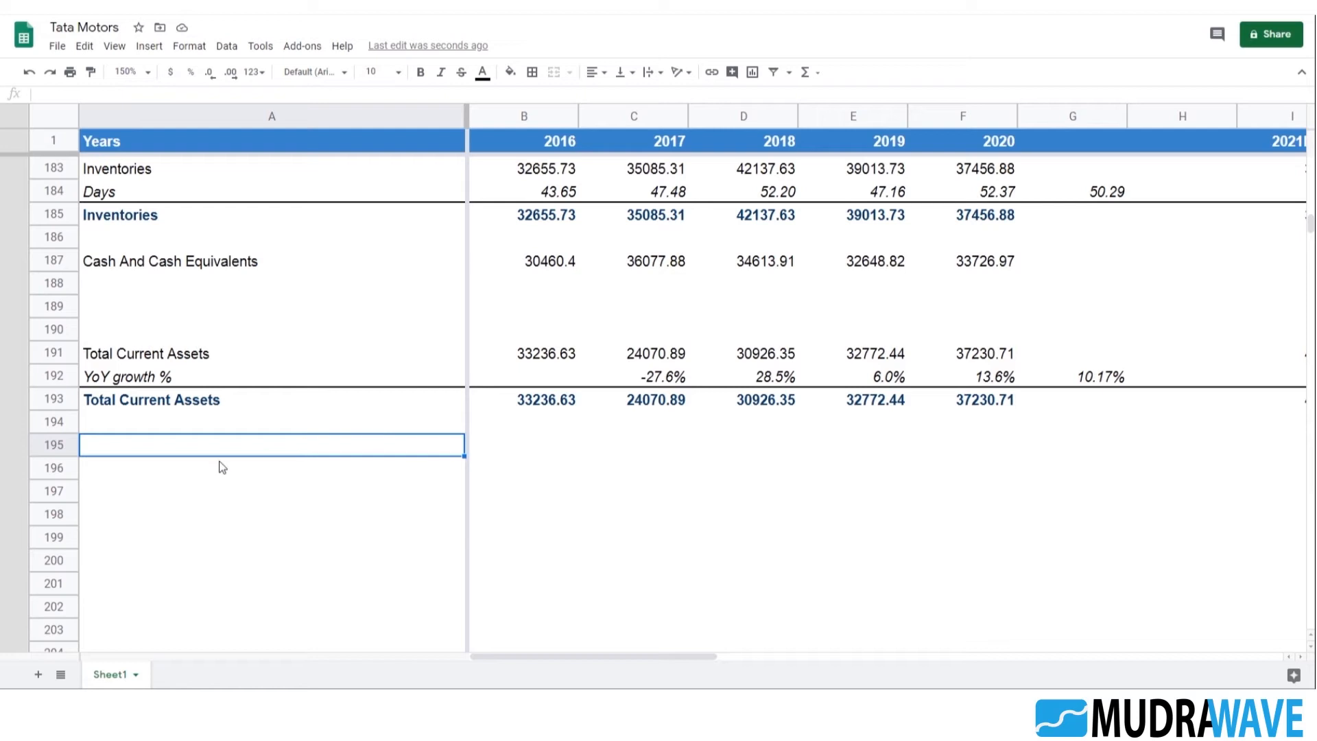
click(149, 358)
key(shift+Down)
key(shift+Down)
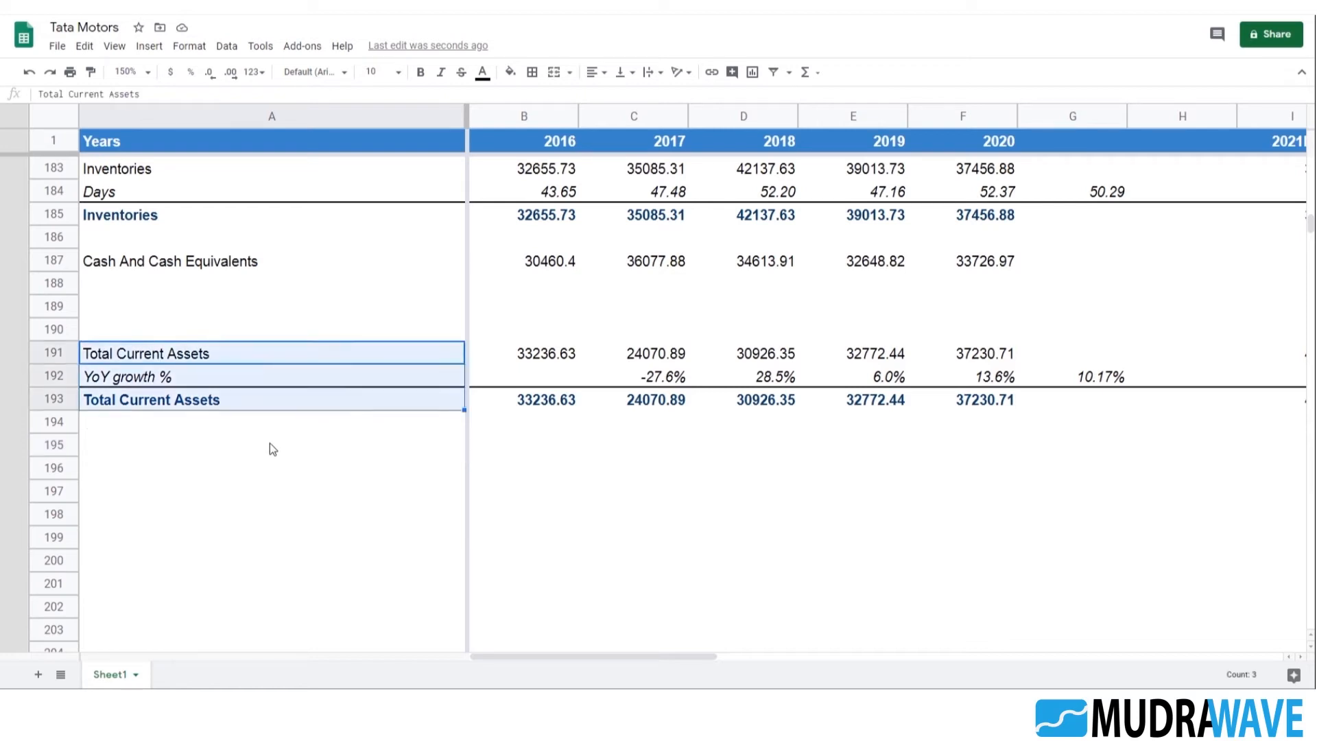
key(shift+Right)
key(shift+Right)
key(shift+Right)
key(shift+Right)
key(shift+Right)
key(shift+Right)
key(shift+Right)
key(shift+Right)
key(shift+Right)
key(shift+Right)
key(shift+Right)
key(shift+Right)
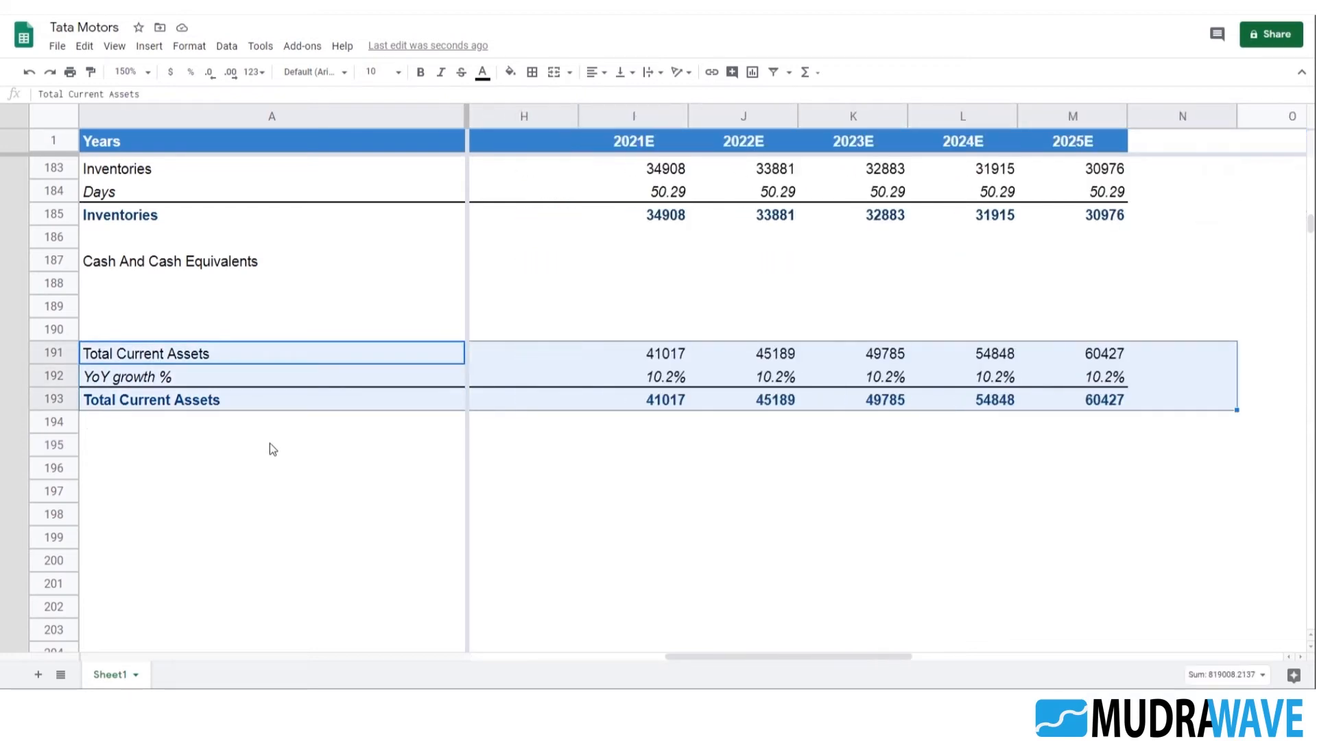
key(ctrl+c)
key(Down)
key(Down)
key(Down)
key(Down)
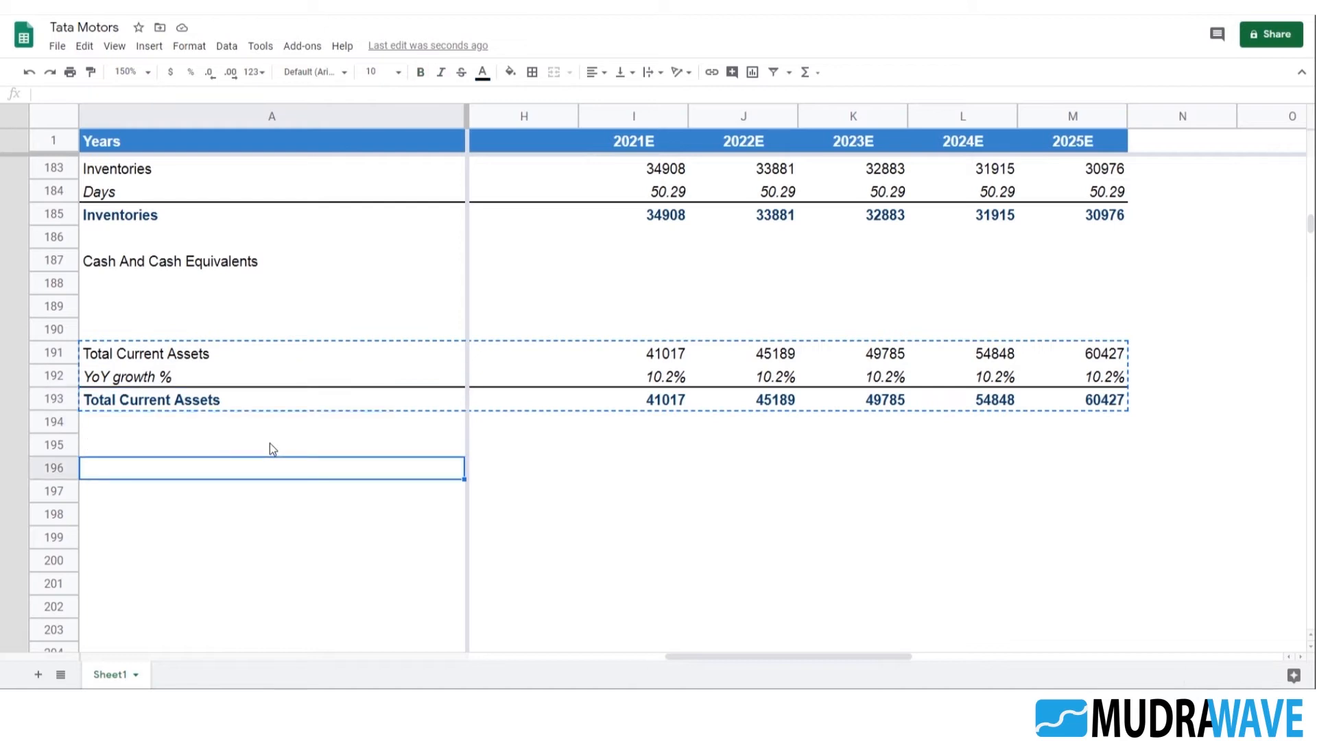
key(ctrl+v)
key(Down)
key(Up)
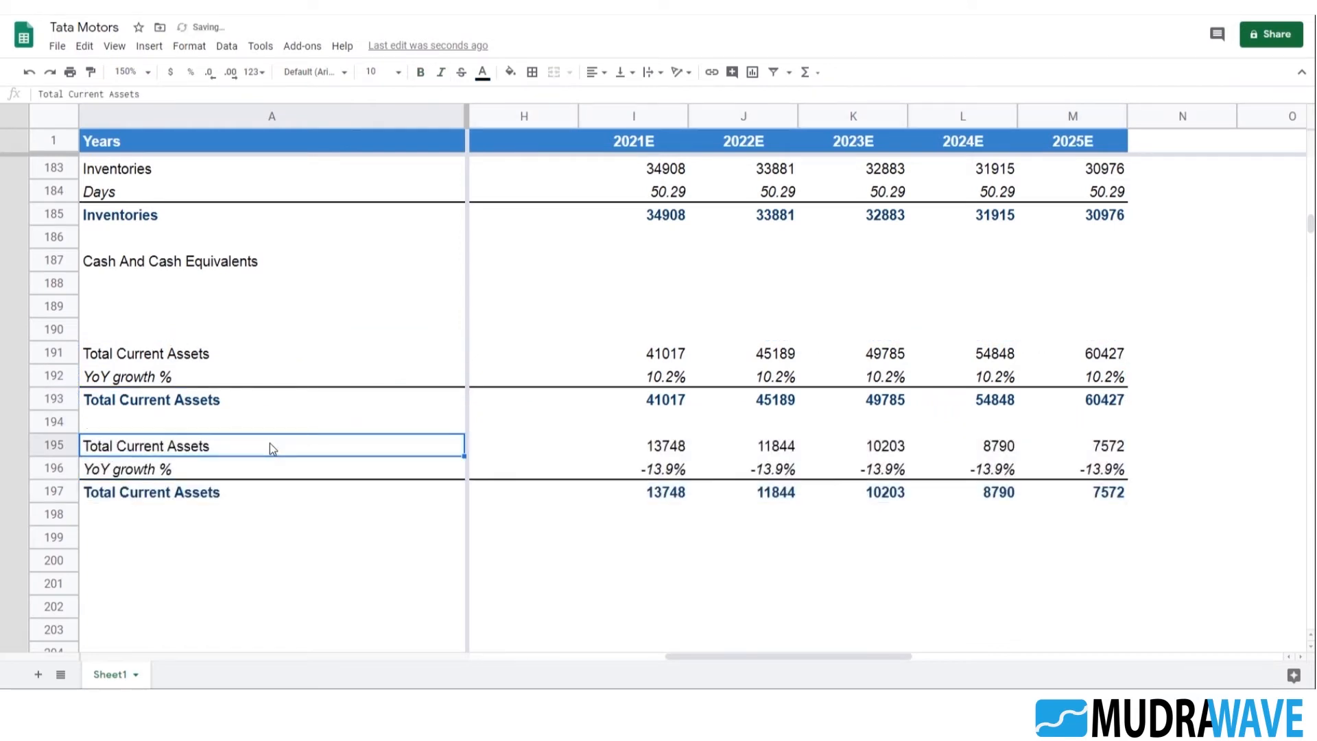
Look through the balance sheet line items in rows 77–121 for the next item to project
scroll(284, 447, up, 5)
scroll(294, 458, up, 20)
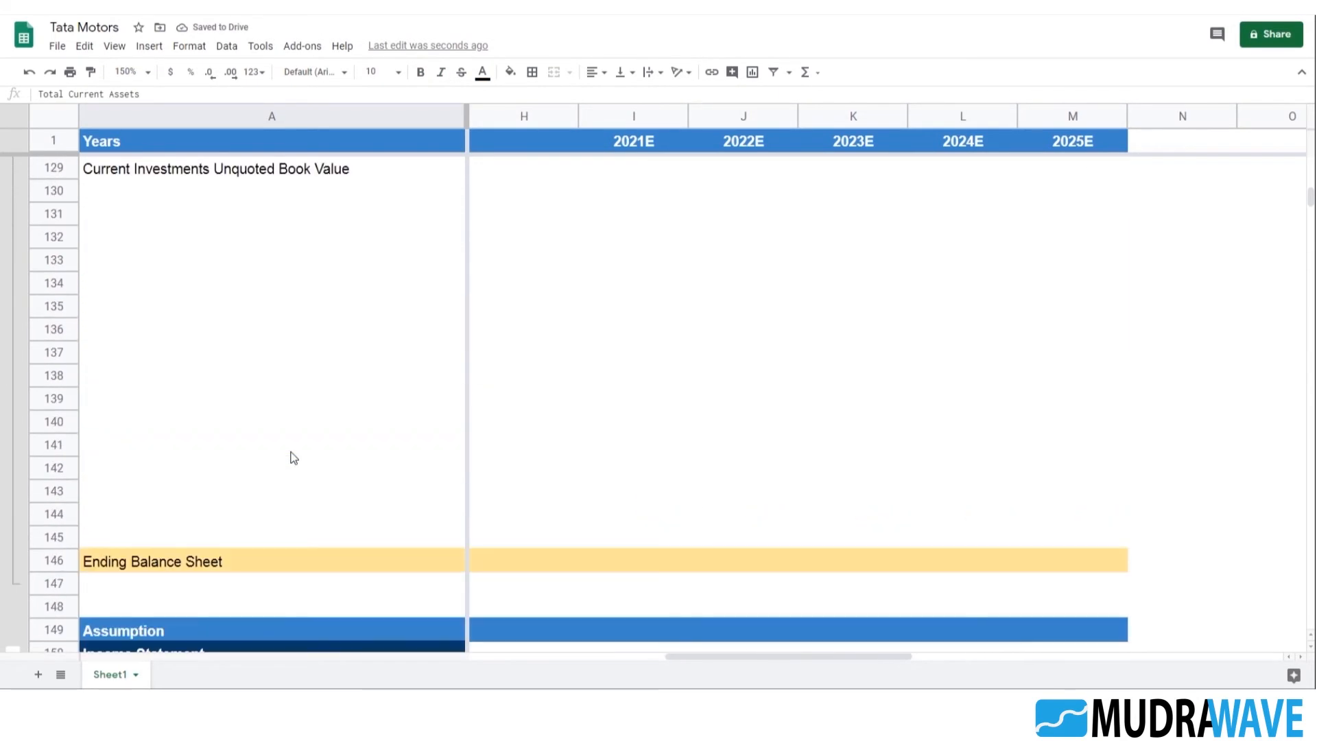
scroll(118, 415, up, 9)
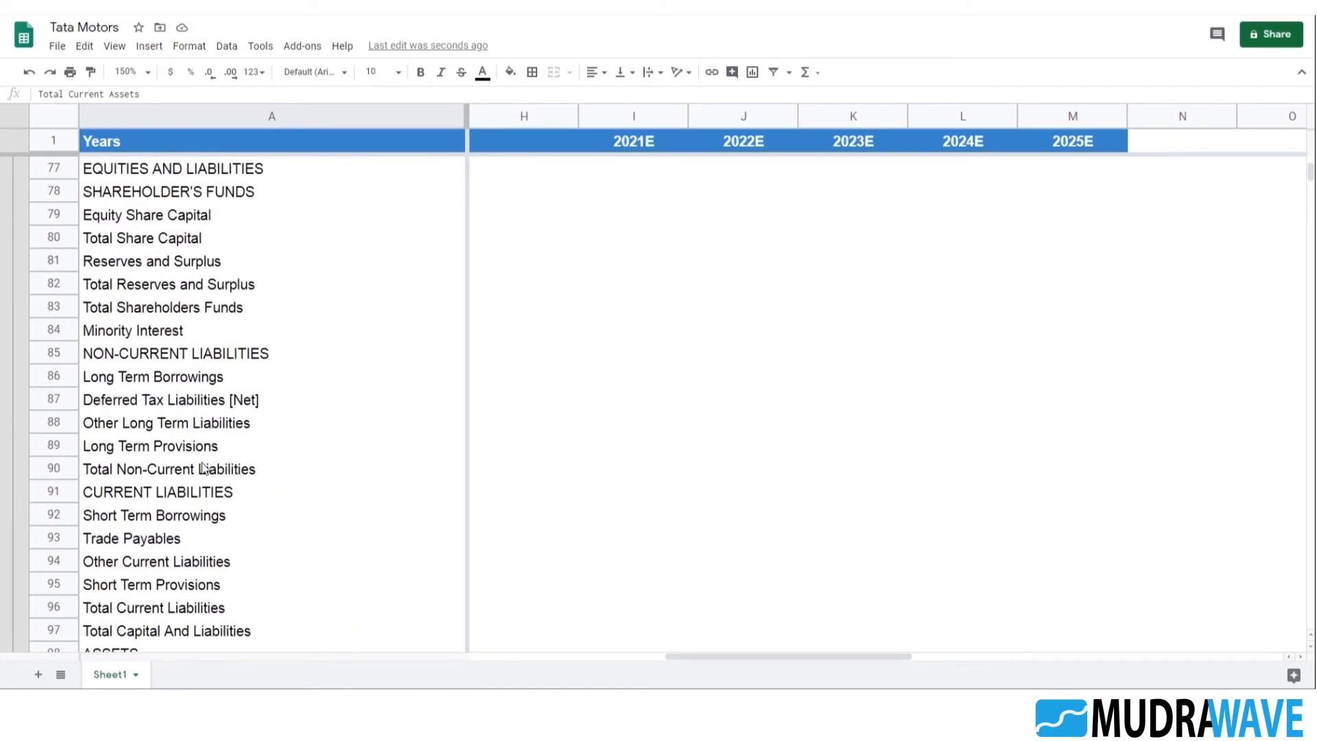
scroll(204, 480, up, 3)
scroll(120, 460, down, 5)
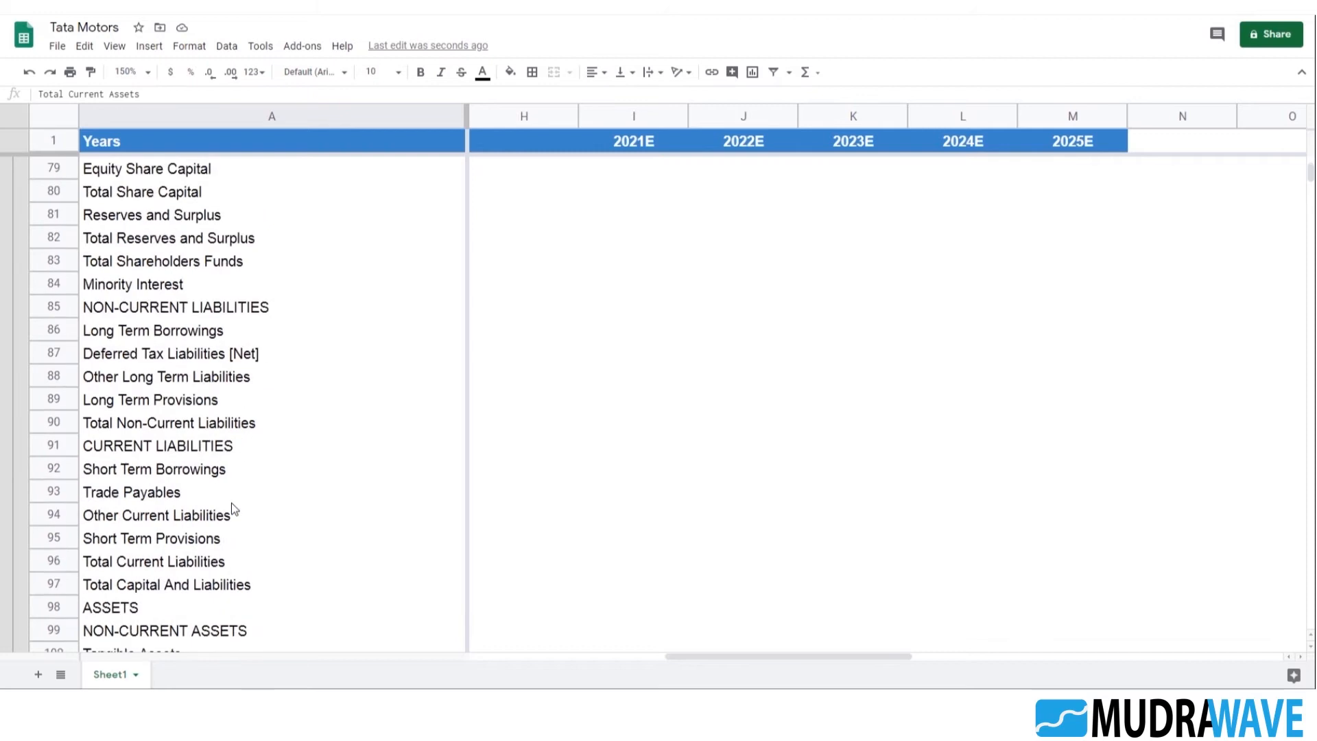
click(117, 455)
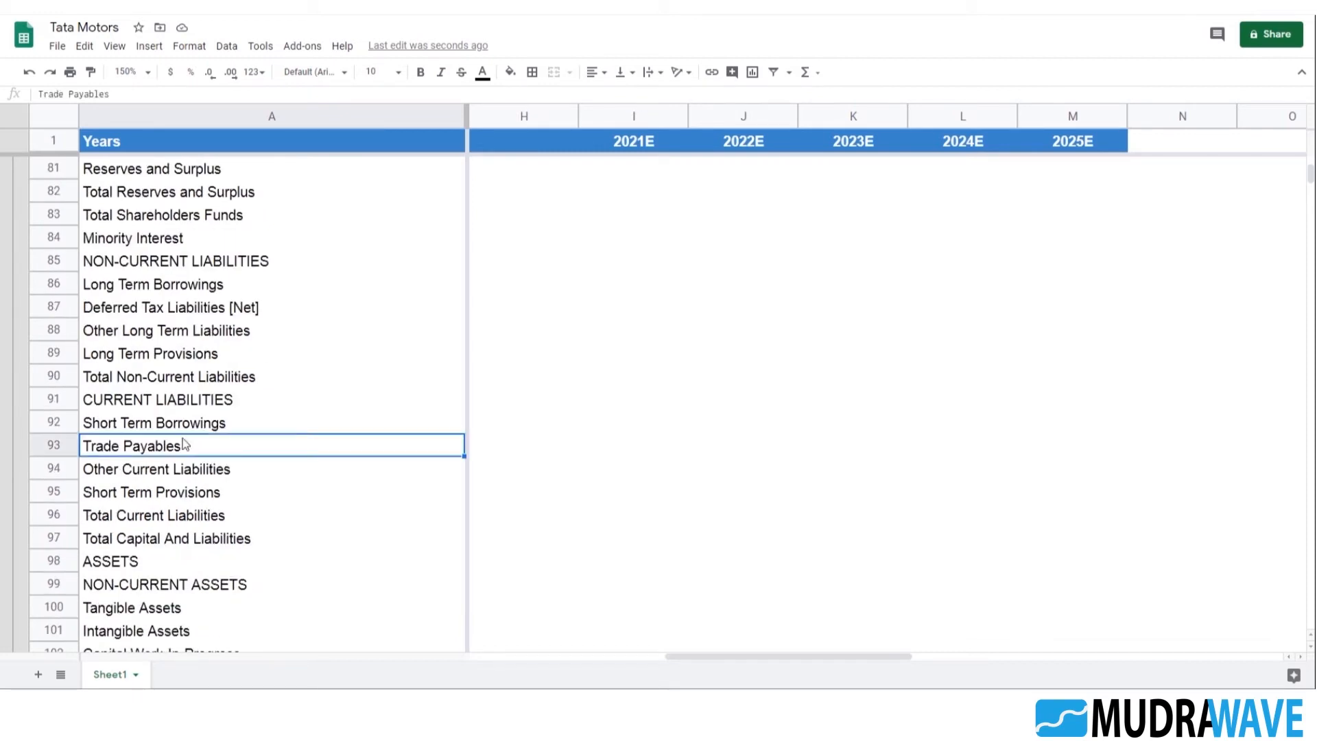
scroll(188, 450, up, 2)
scroll(199, 415, up, 2)
scroll(213, 375, down, 5)
scroll(219, 412, down, 9)
click(171, 291)
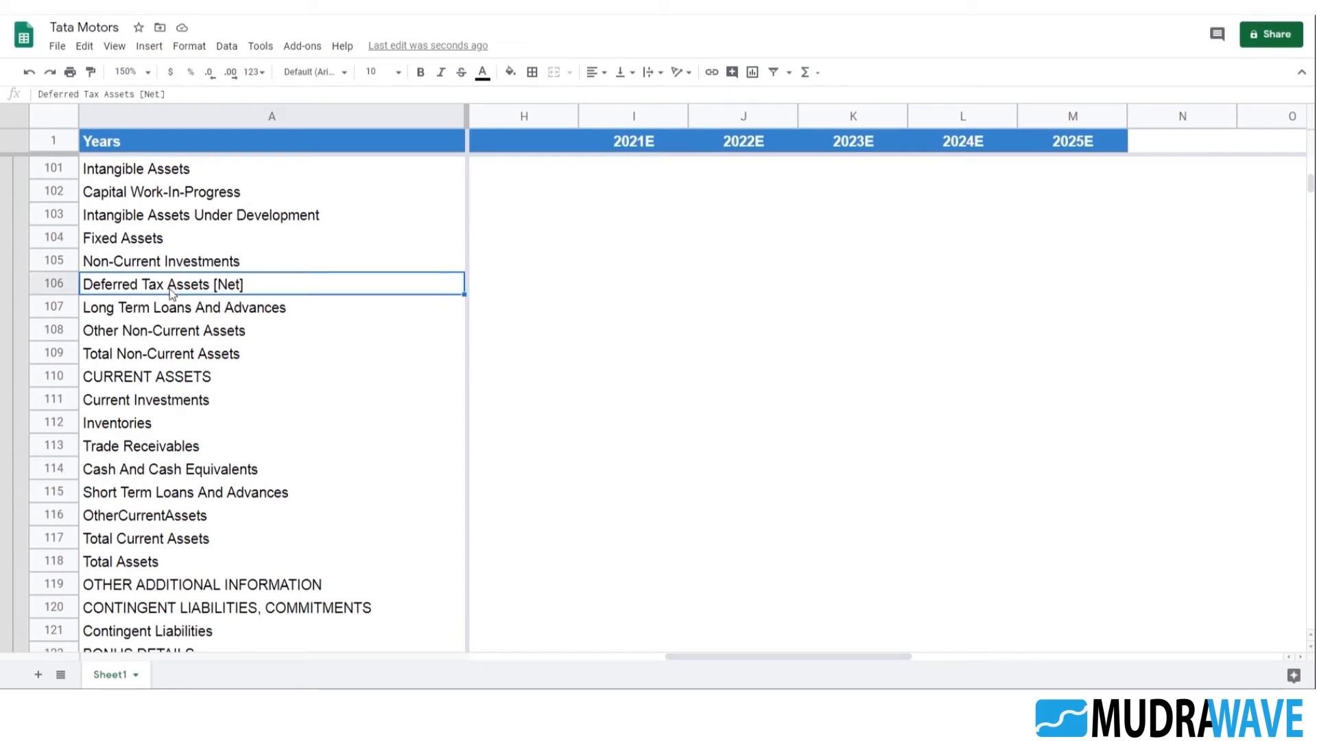
Copy the Fixed Assets label from A104 over the duplicated block's labels in A195 and A197
click(149, 239)
drag(139, 91, 46, 116)
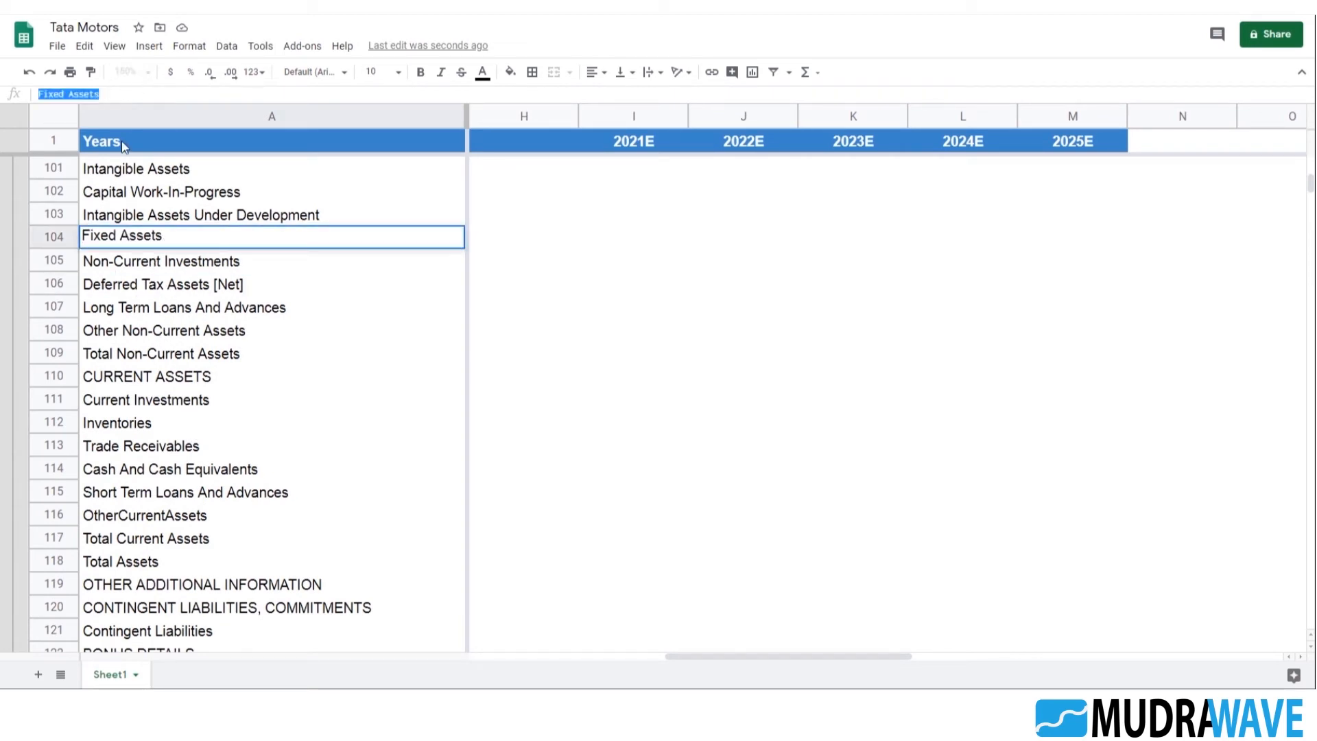
scroll(311, 396, down, 20)
scroll(312, 397, down, 14)
click(240, 307)
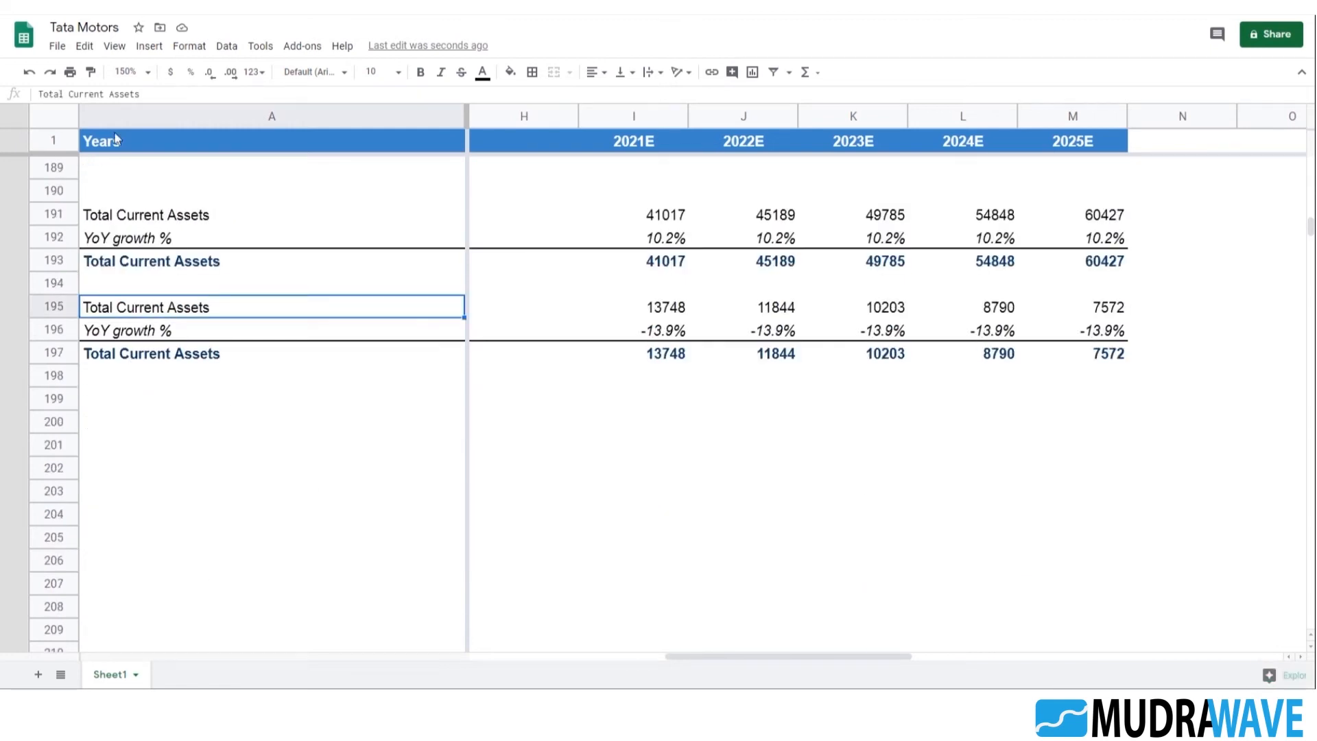
drag(147, 94, 39, 94)
key(ctrl+v)
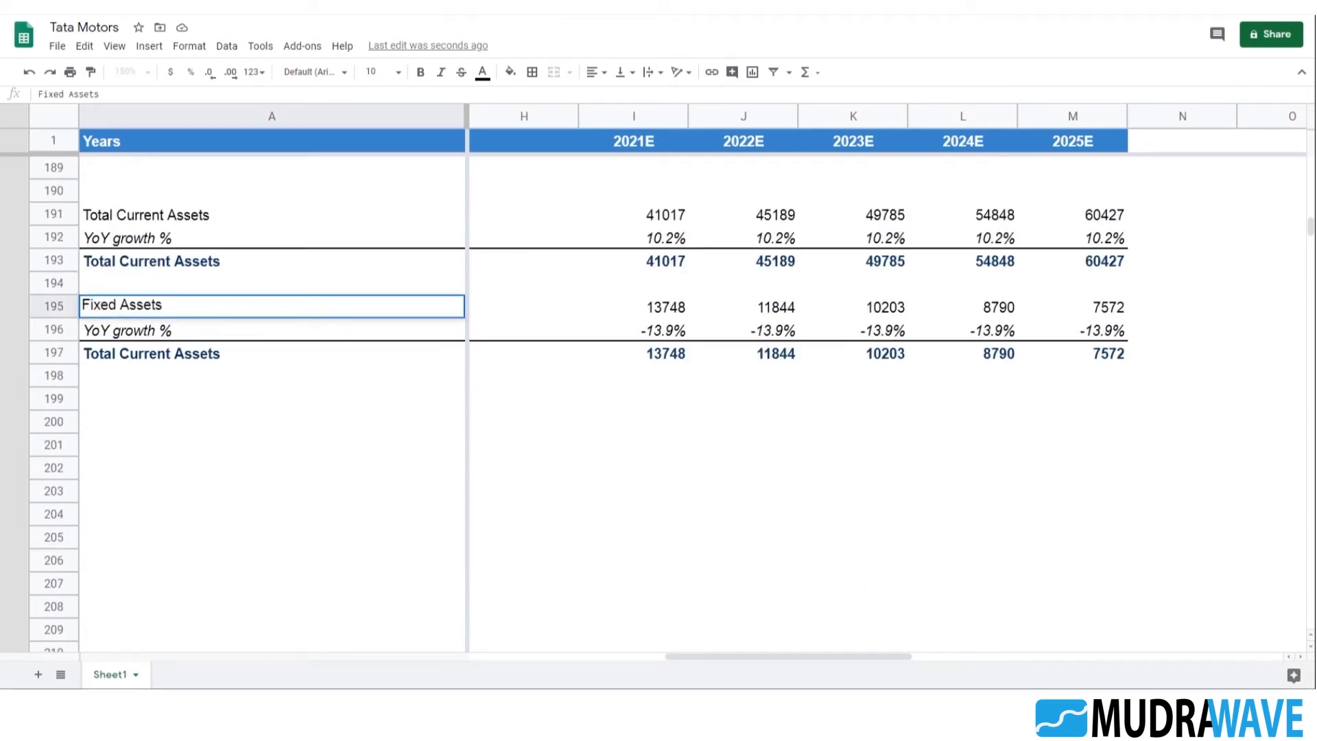
key(Return)
click(201, 359)
key(ctrl+v)
key(Return)
Review the Fixed Assets history in row 195, its YoY growth formulas in row 196 and the weighted growth rate in G196
key(Up)
key(Right)
key(Right)
key(Right)
key(Left)
key(Left)
key(Up)
key(Up)
key(Right)
key(Right)
key(Right)
key(Right)
key(Down)
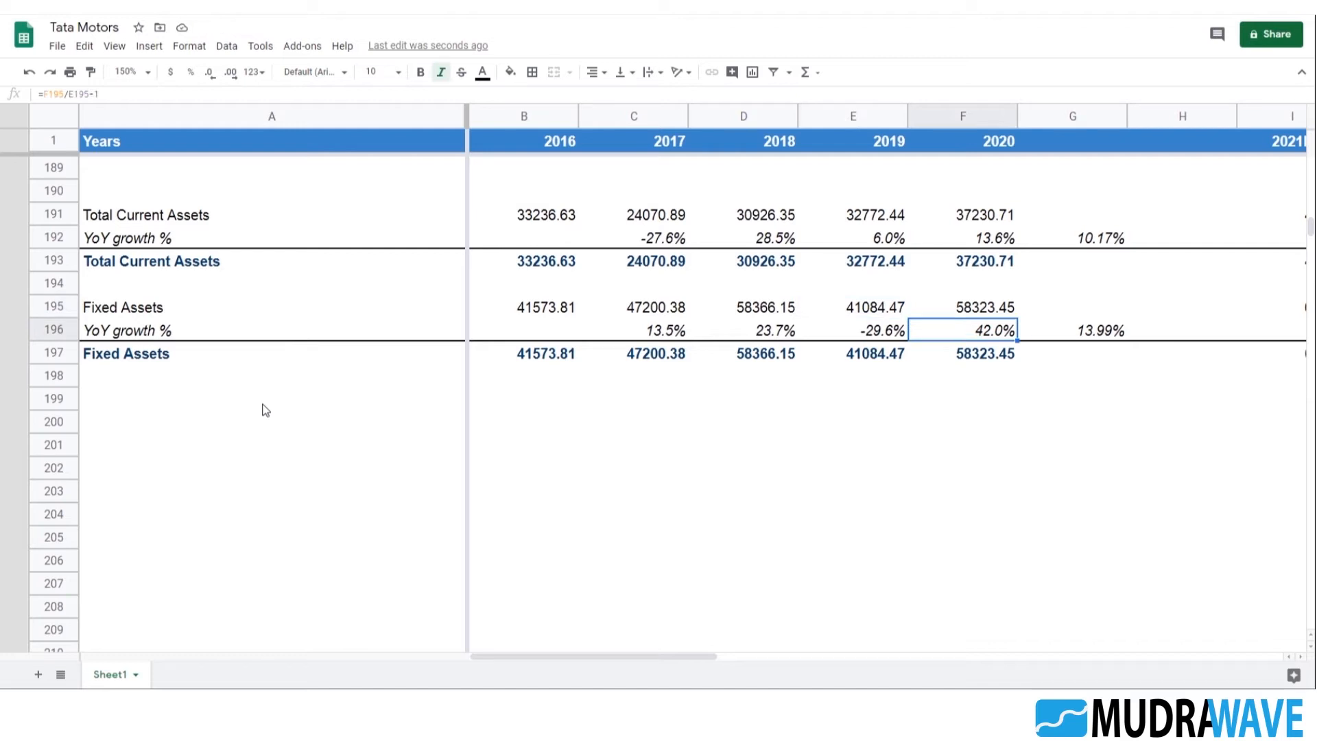
key(Left)
key(Left)
key(Left)
key(Right)
key(Right)
key(Right)
key(Right)
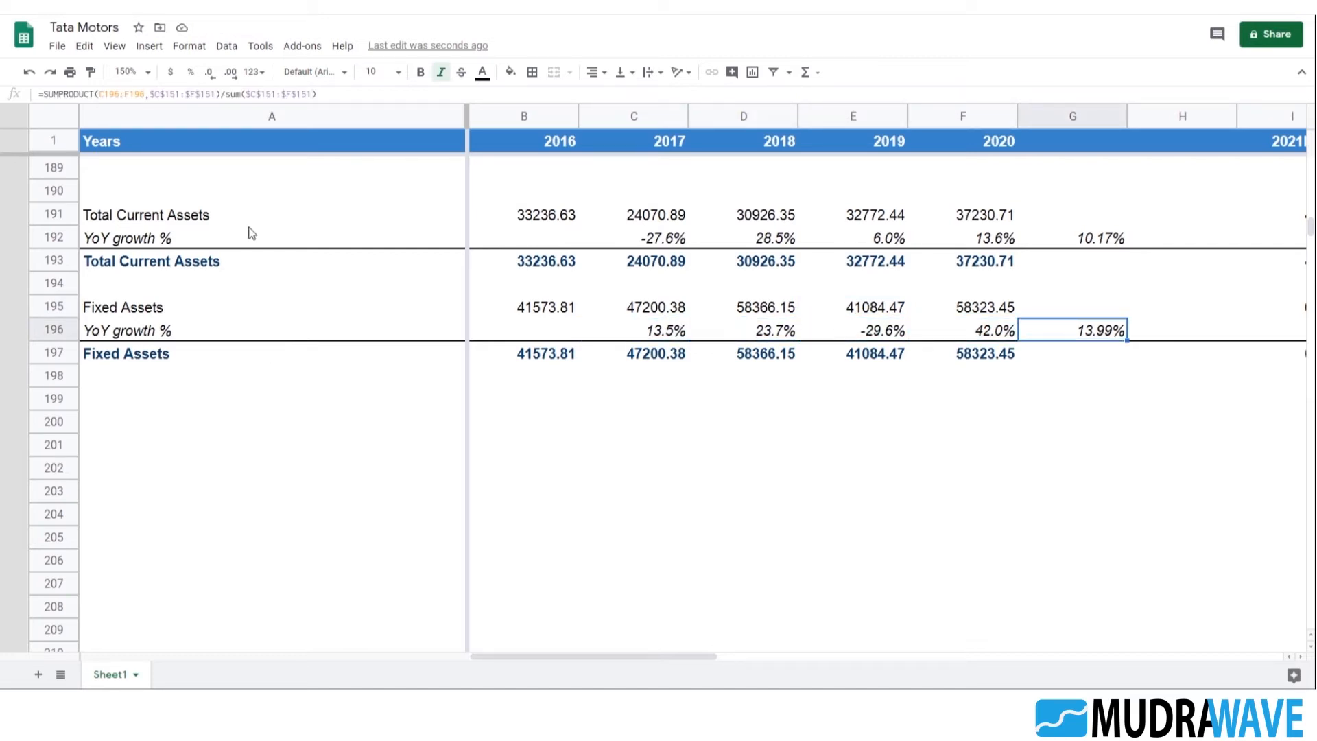
Enter the label Beginning Fixed Assets in A199 to start a fixed asset schedule below the Fixed Assets block
click(175, 405)
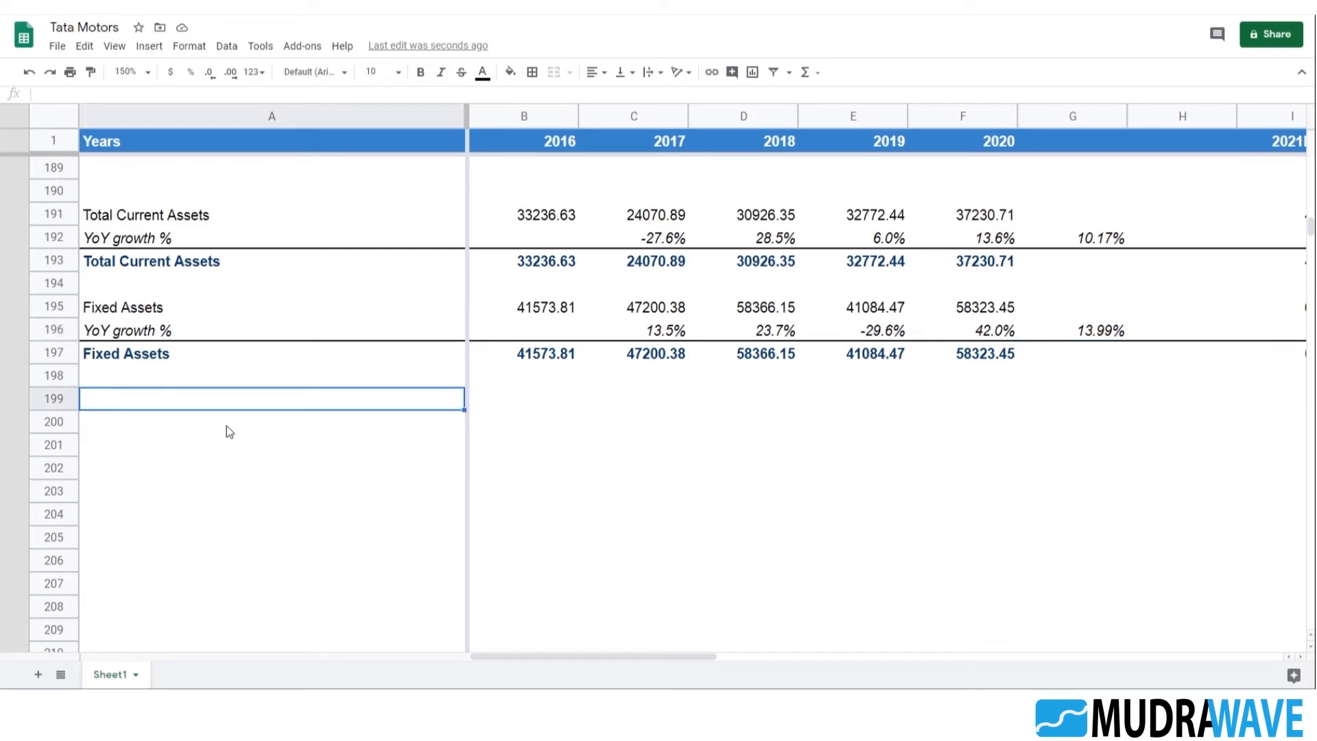
text(Be)
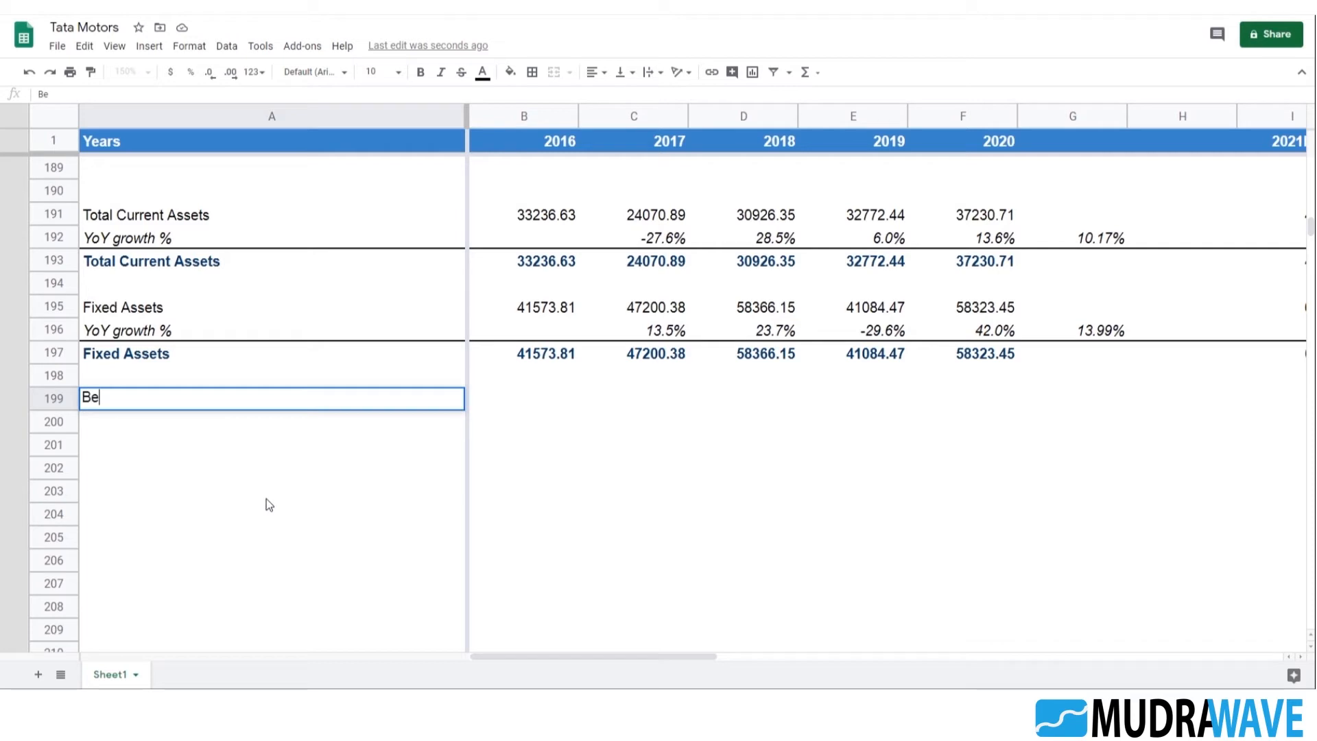
text(gining)
click(111, 399)
text(n)
click(181, 403)
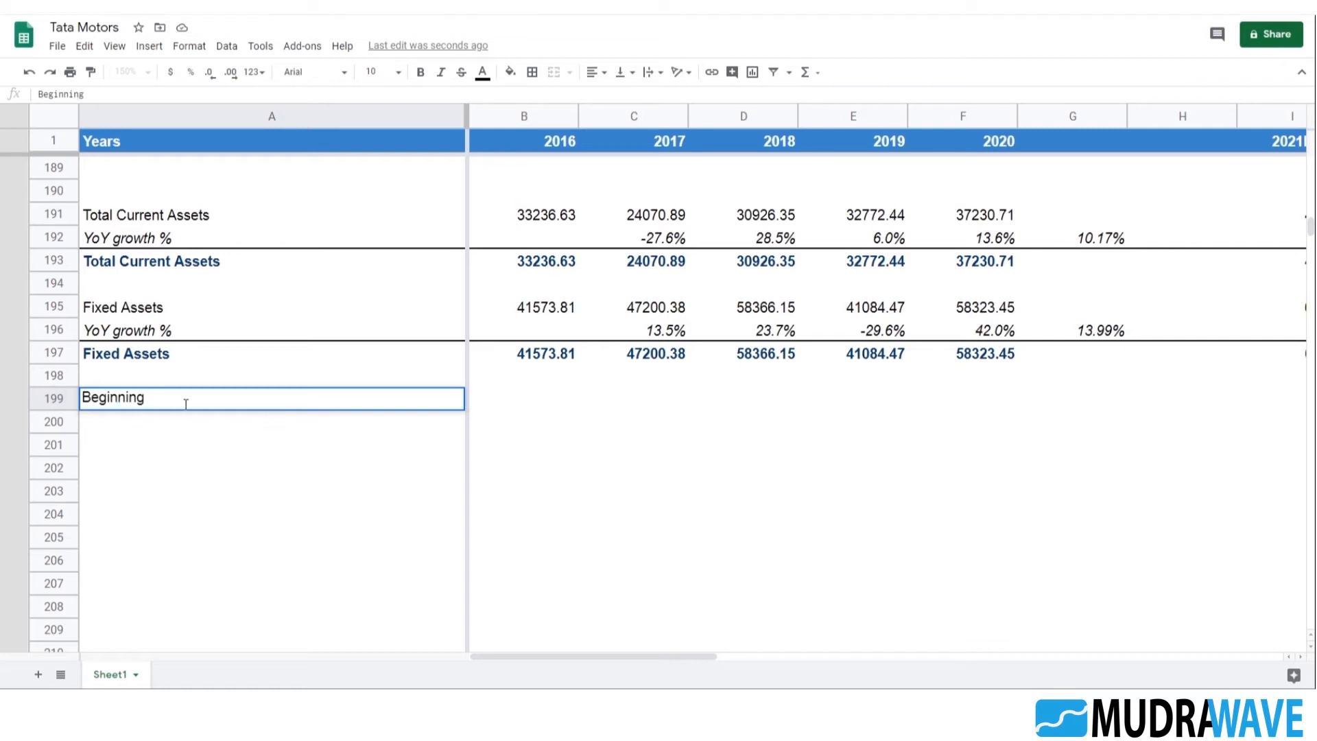
text(Fixed Assets)
key(Return)
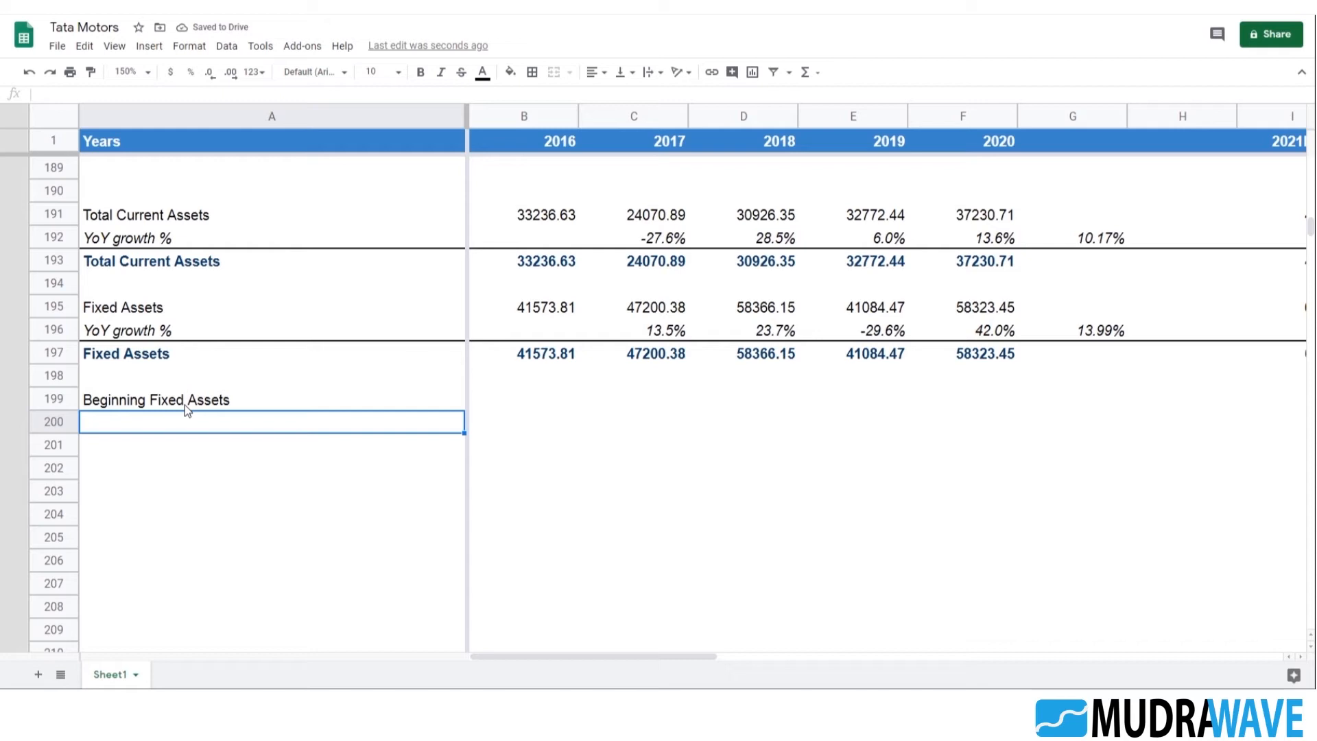
Label the remaining schedule rows Capex, D&A and Ending Fixed Assets in A200:A202
text(Capex)
key(Return)
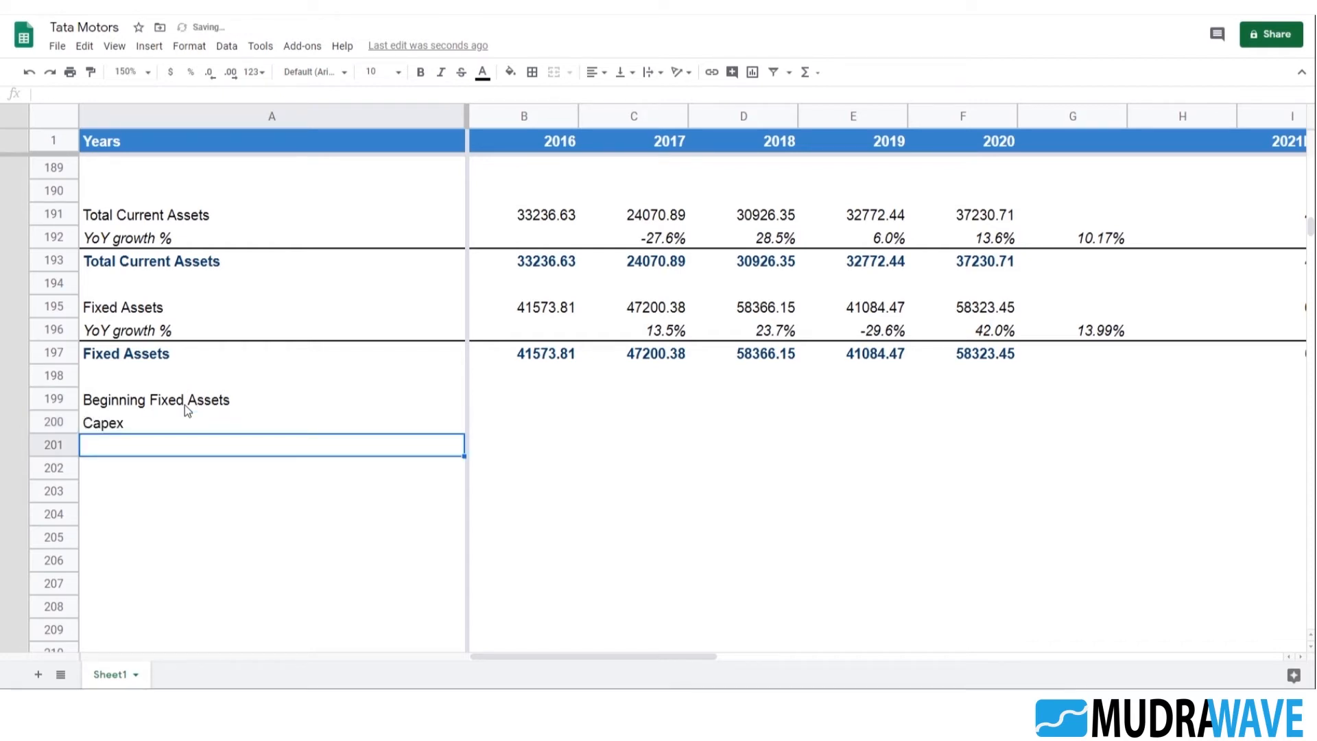
text(D&A)
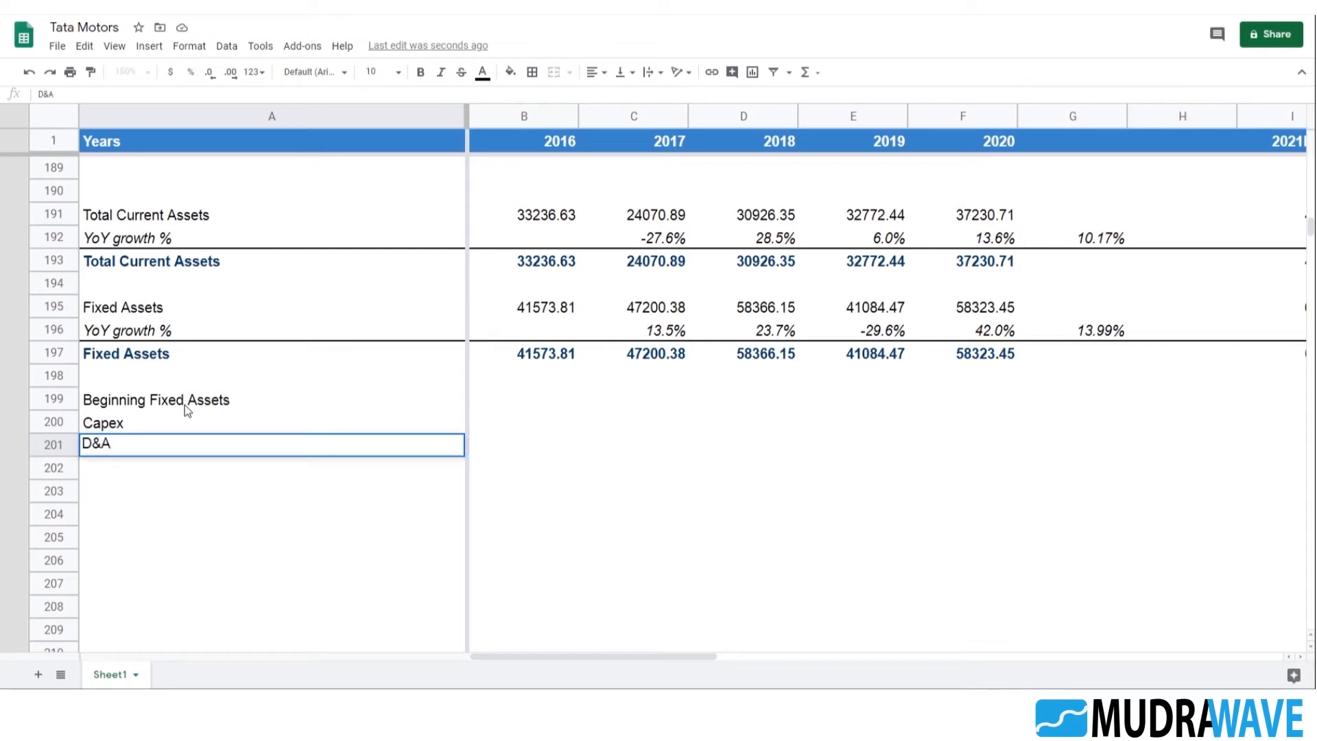
key(Return)
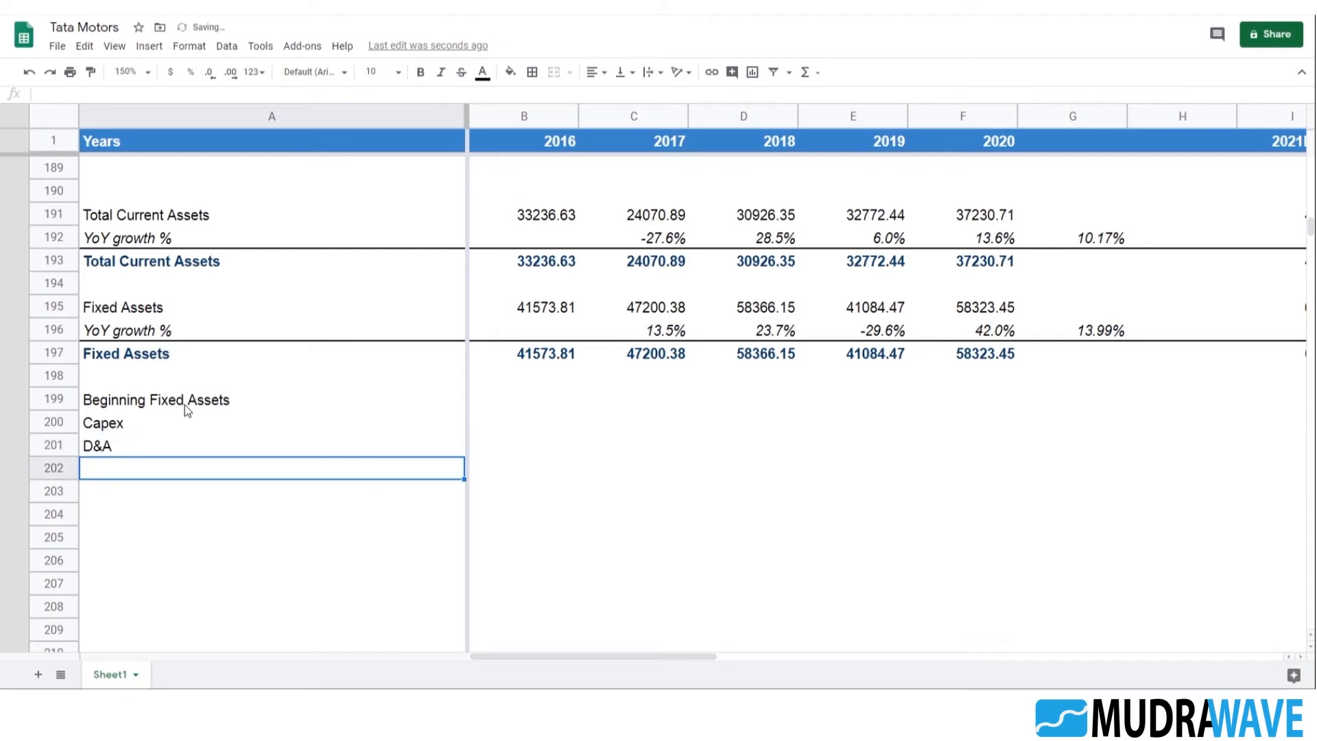
text(Ending Fixed Assets)
key(Return)
Add a top border across the Capex row from A200 to M200
key(Up)
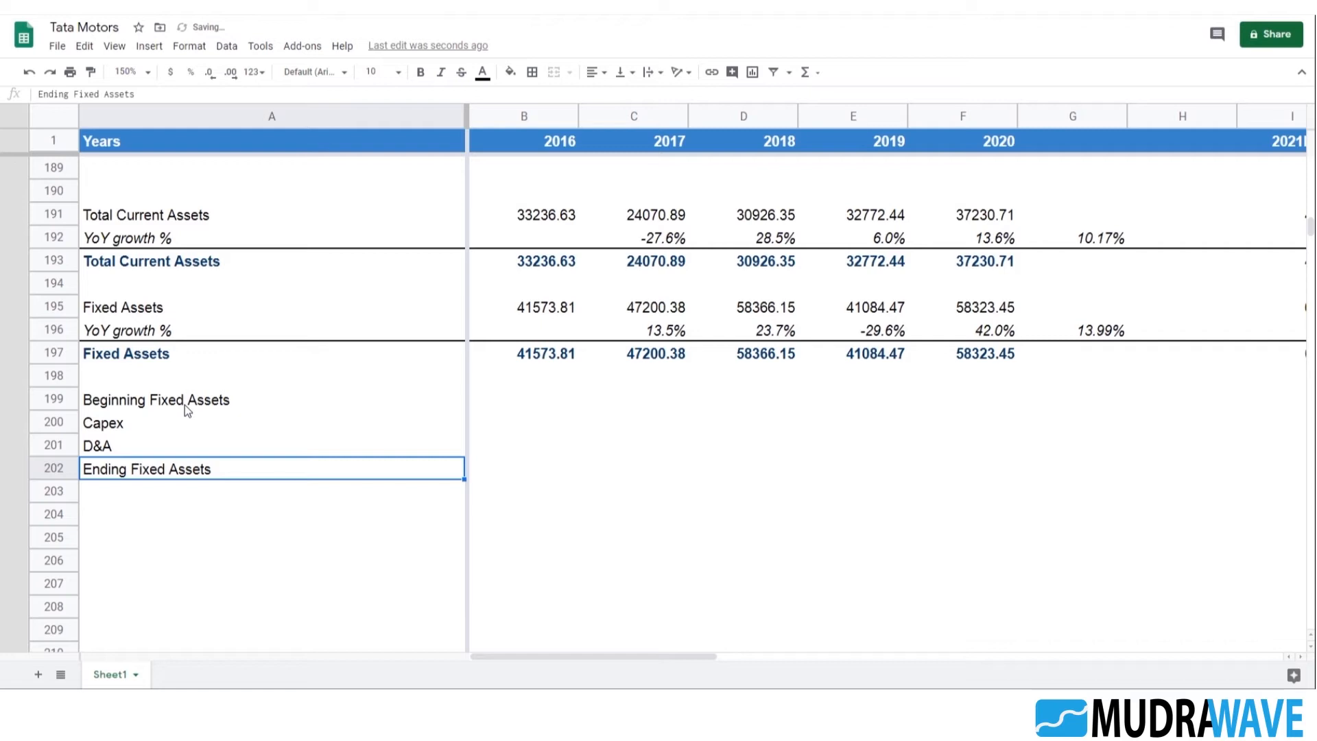
key(Up)
key(Up)
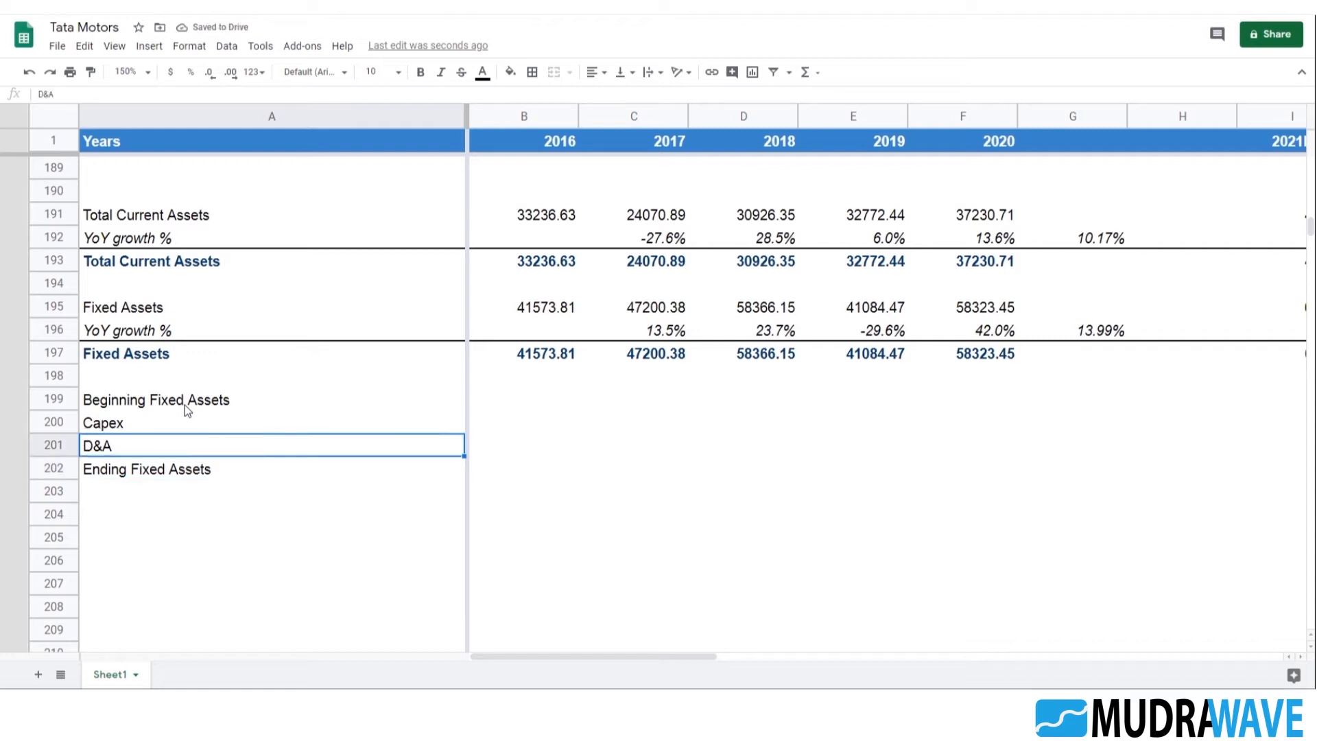
key(shift+Right)
key(shift+Right)
key(shift+Right)
key(shift+Right)
key(shift+Right)
key(shift+Right)
key(shift+Right)
key(shift+Right)
key(shift+Right)
key(shift+Right)
key(shift+Right)
key(shift+Right)
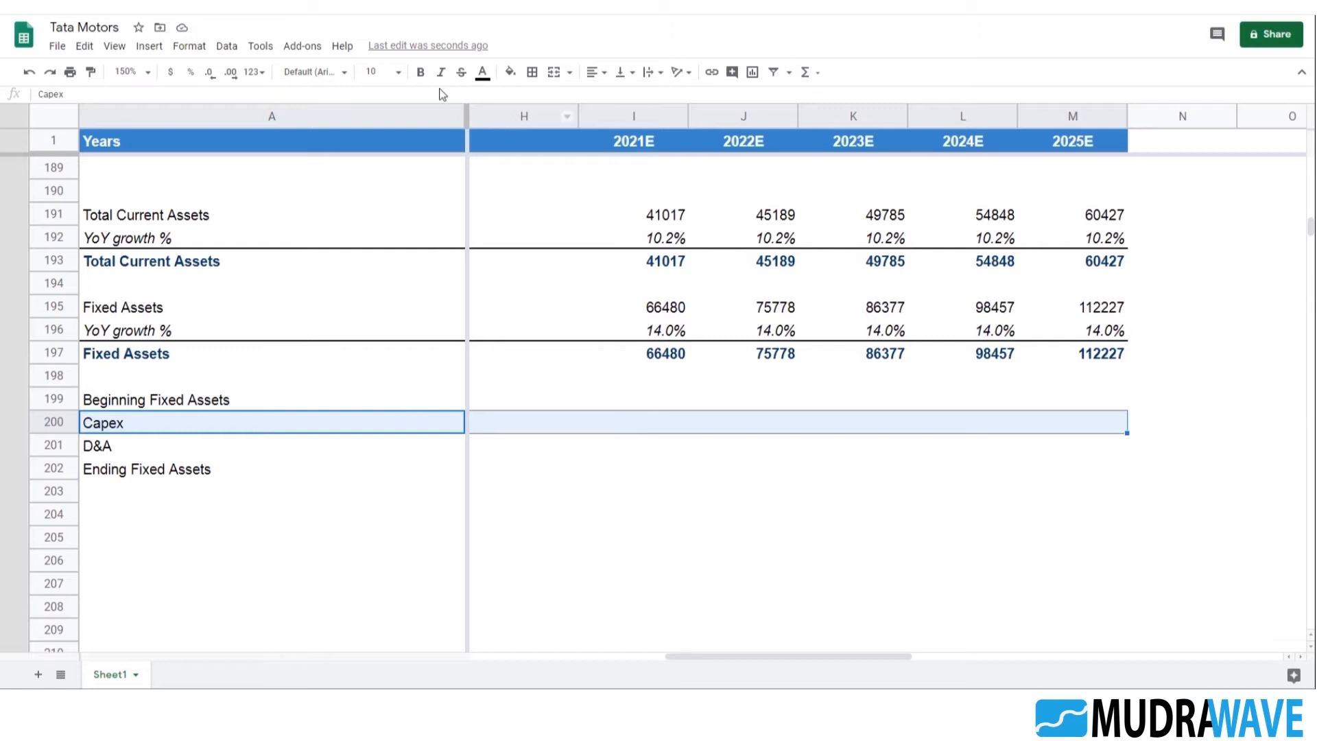
click(532, 74)
click(553, 120)
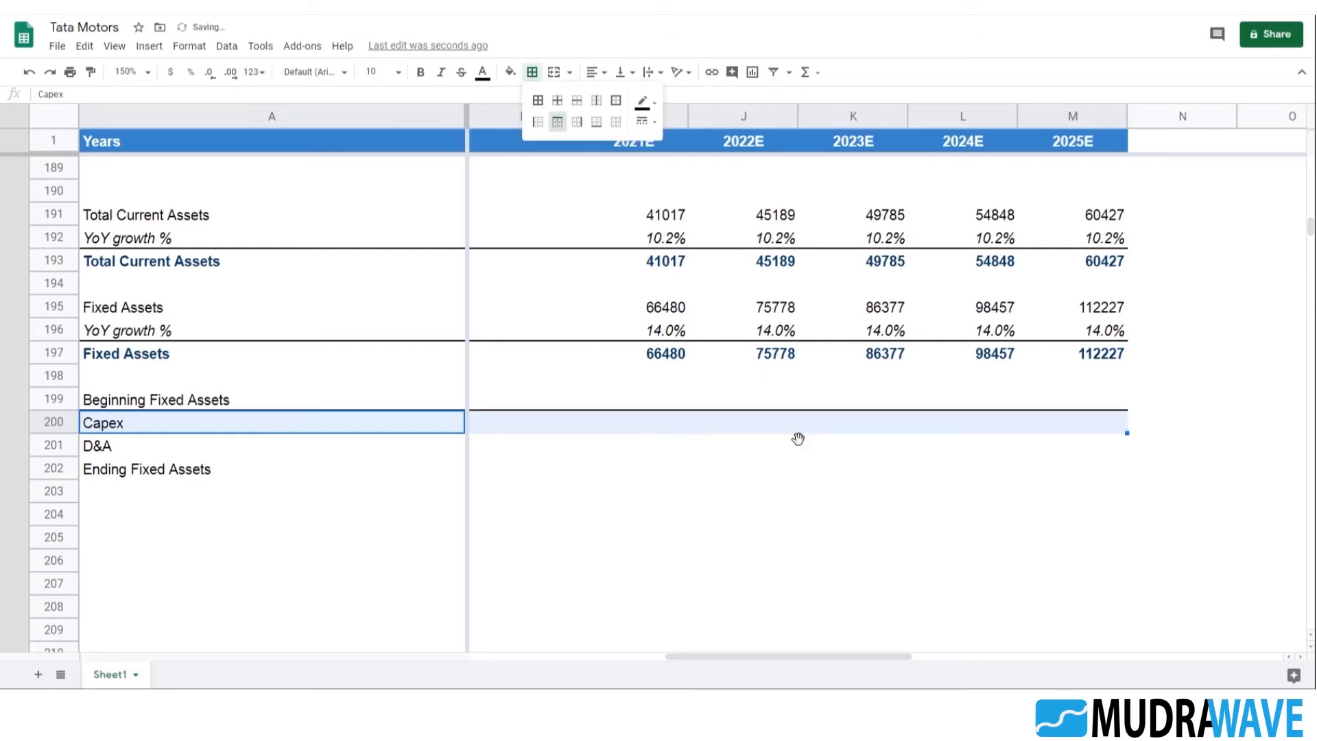
Link the 2016 Ending Fixed Assets in B202 to the bold Fixed Assets total with =B197
click(226, 427)
key(Right)
key(Left)
key(Up)
key(Right)
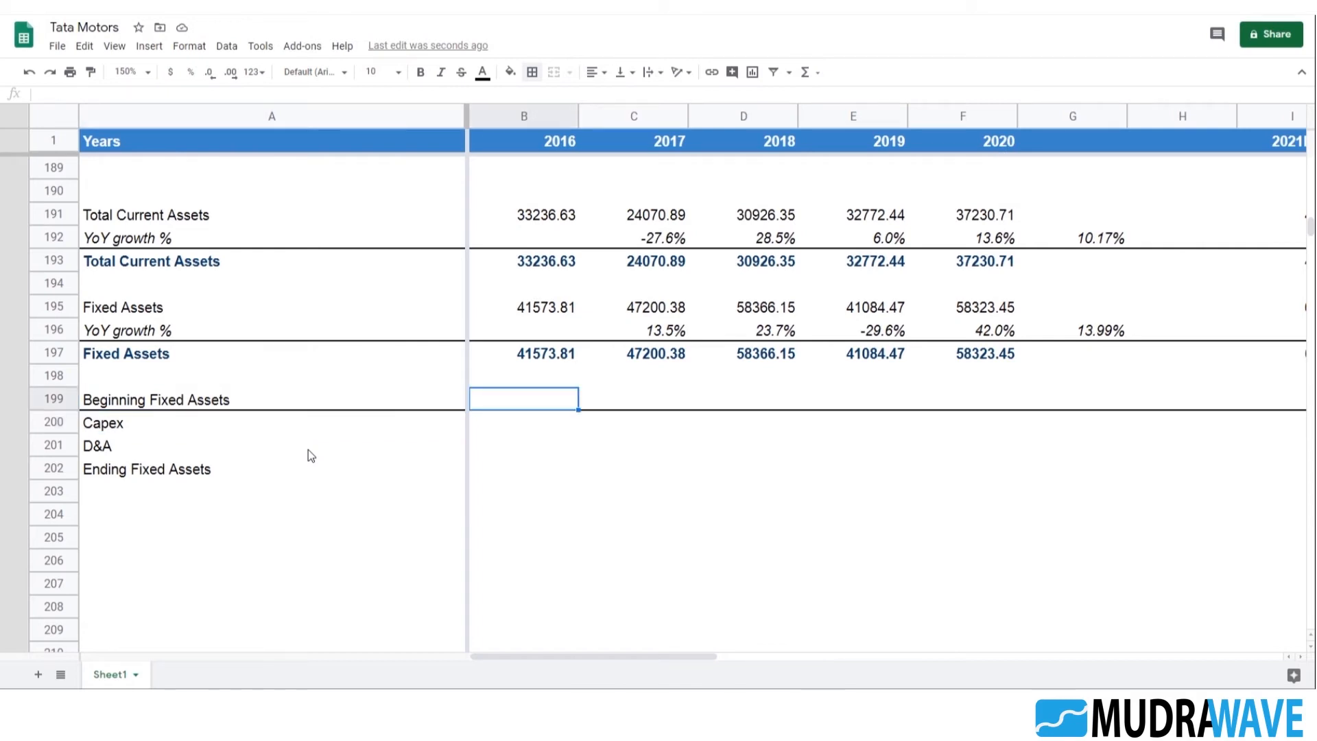
click(137, 426)
click(143, 470)
click(537, 472)
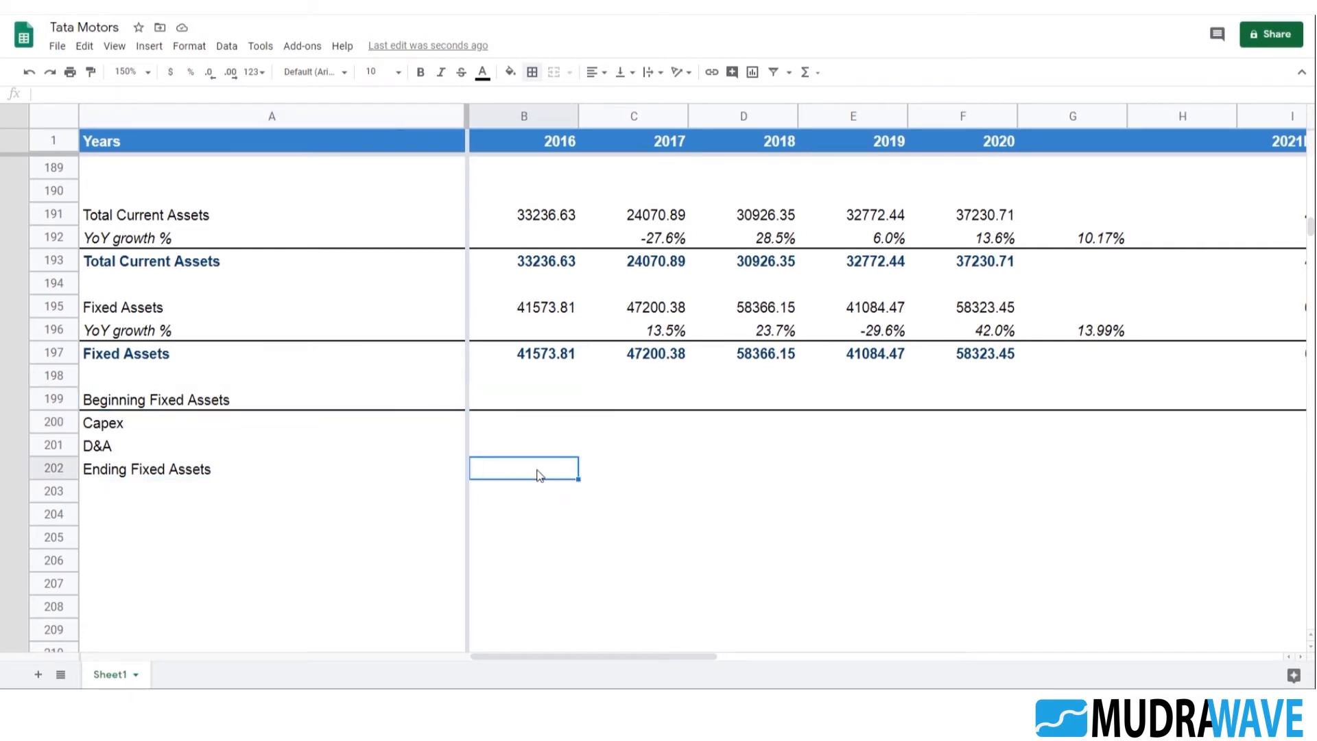
text(=)
click(555, 355)
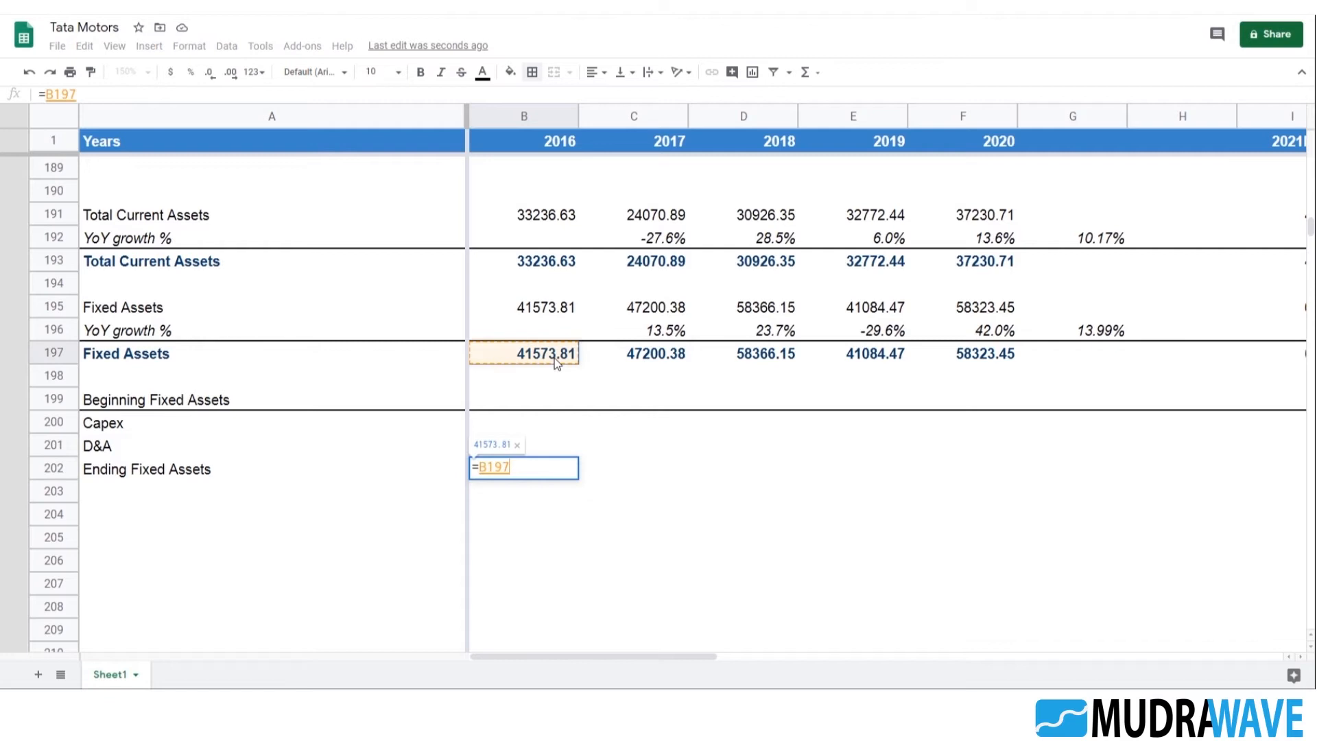
key(Return)
Set the 2017 Beginning Fixed Assets in C199 to the prior year's ending balance with =B202
key(Right)
key(Up)
key(Up)
key(Up)
key(Up)
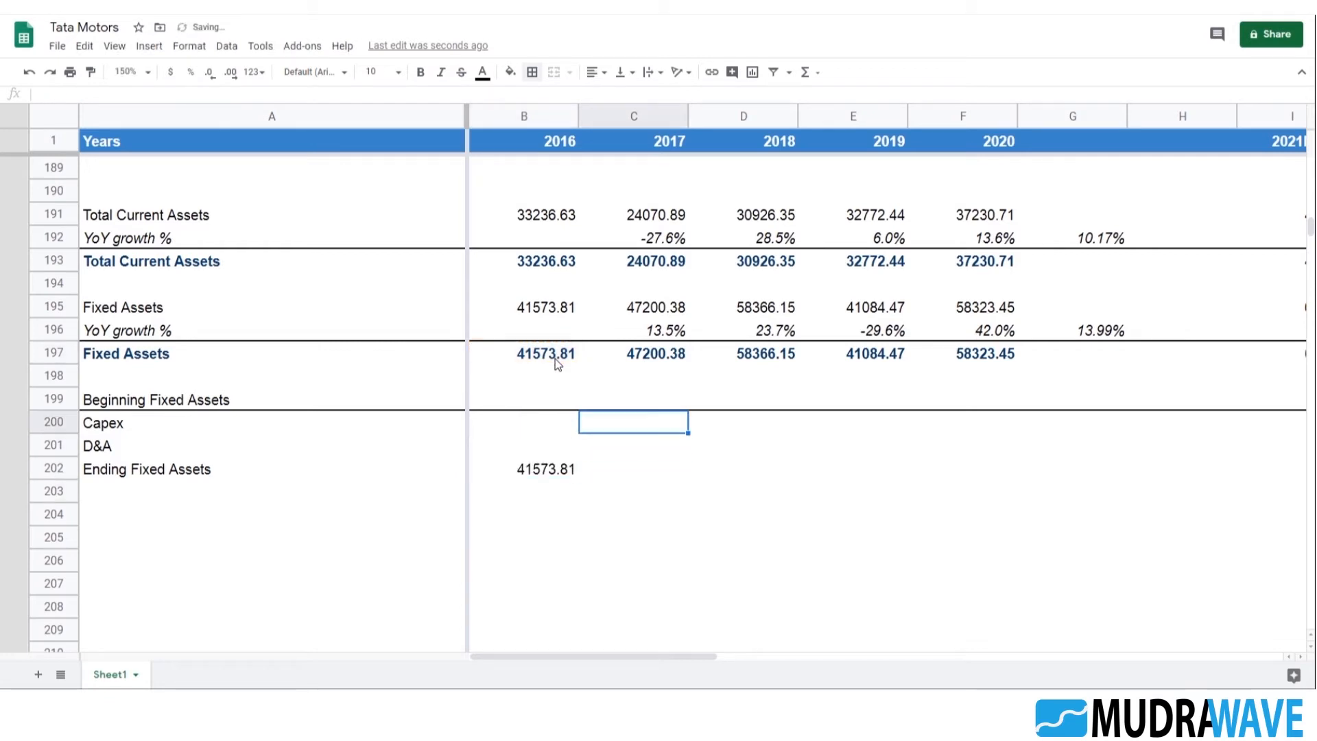
text(=)
key(Down)
key(Down)
key(Down)
key(Left)
key(Return)
Link the 2017 D&A in C201 to the bold total of the depreciation and amortisation block with =C170
key(Down)
key(Down)
key(Up)
text(=)
scroll(590, 363, up, 10)
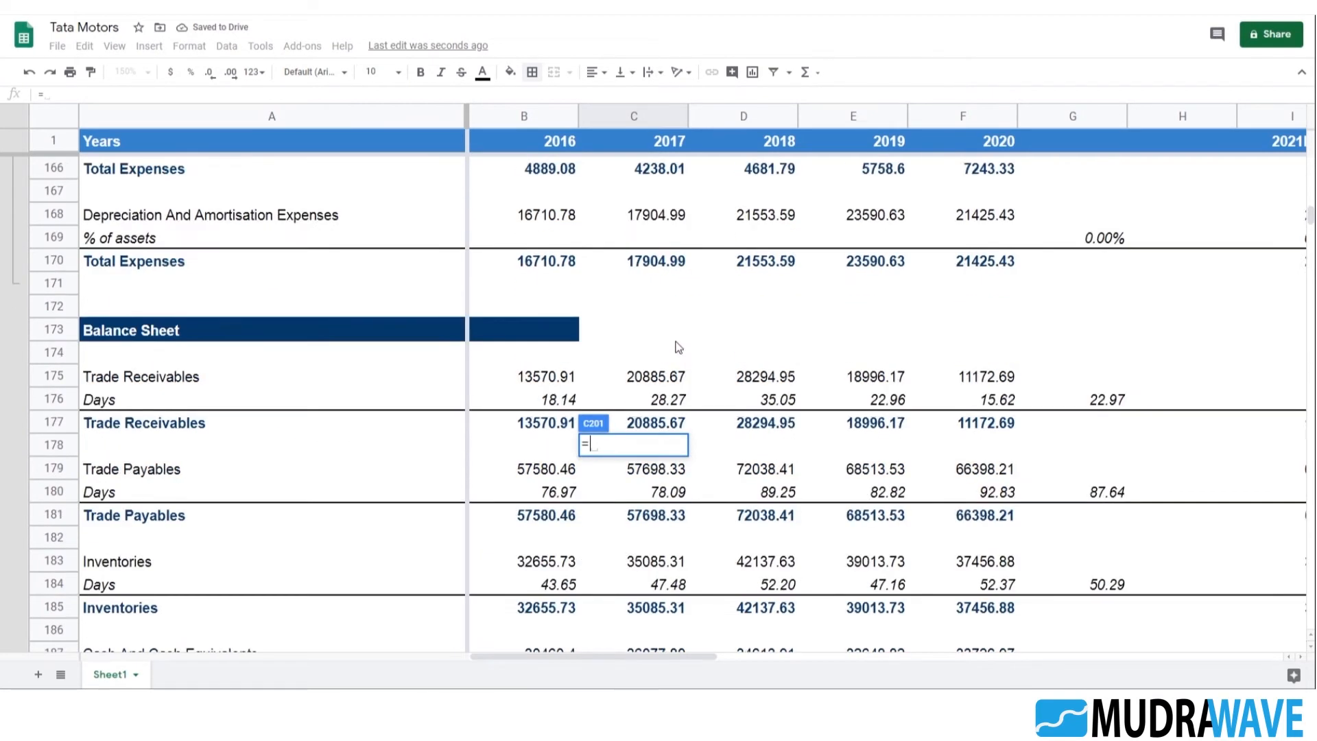
click(631, 400)
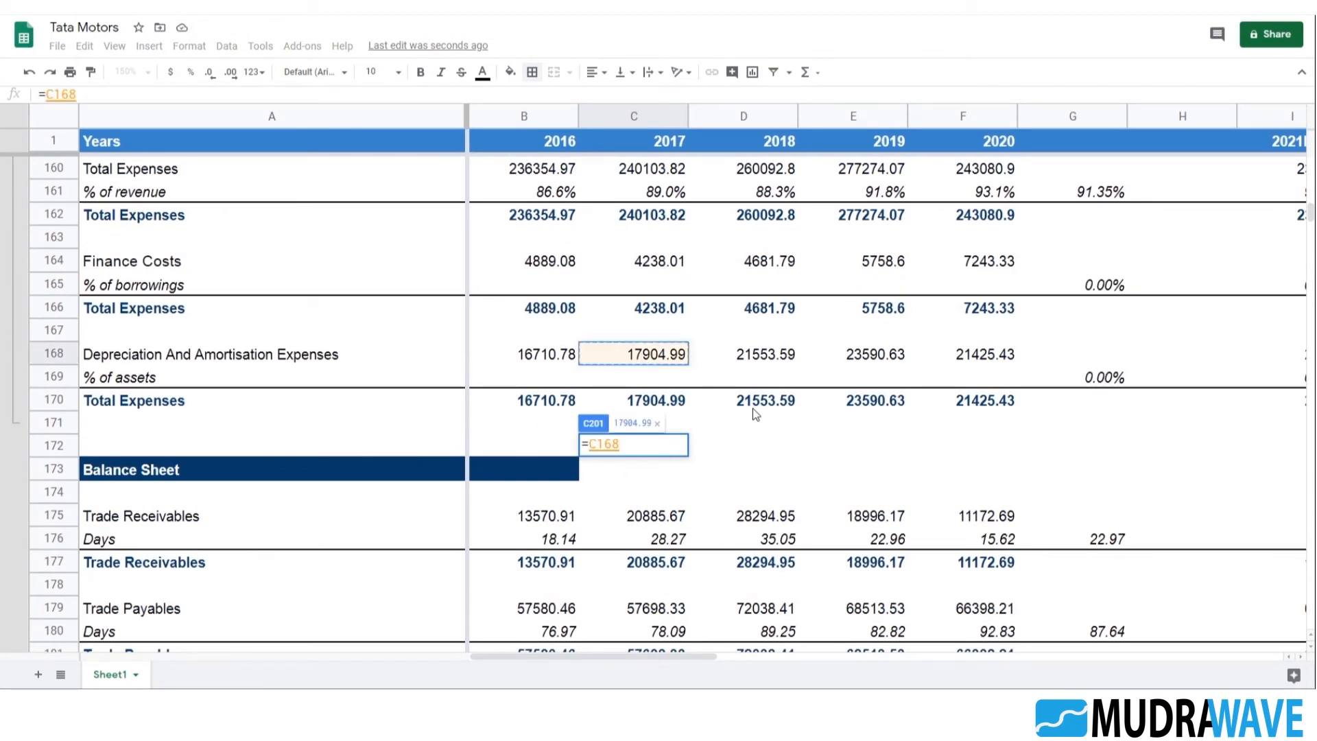
key(Return)
Extend the Ending Fixed Assets formula from B202 to 2017 in C202
scroll(834, 439, down, 3)
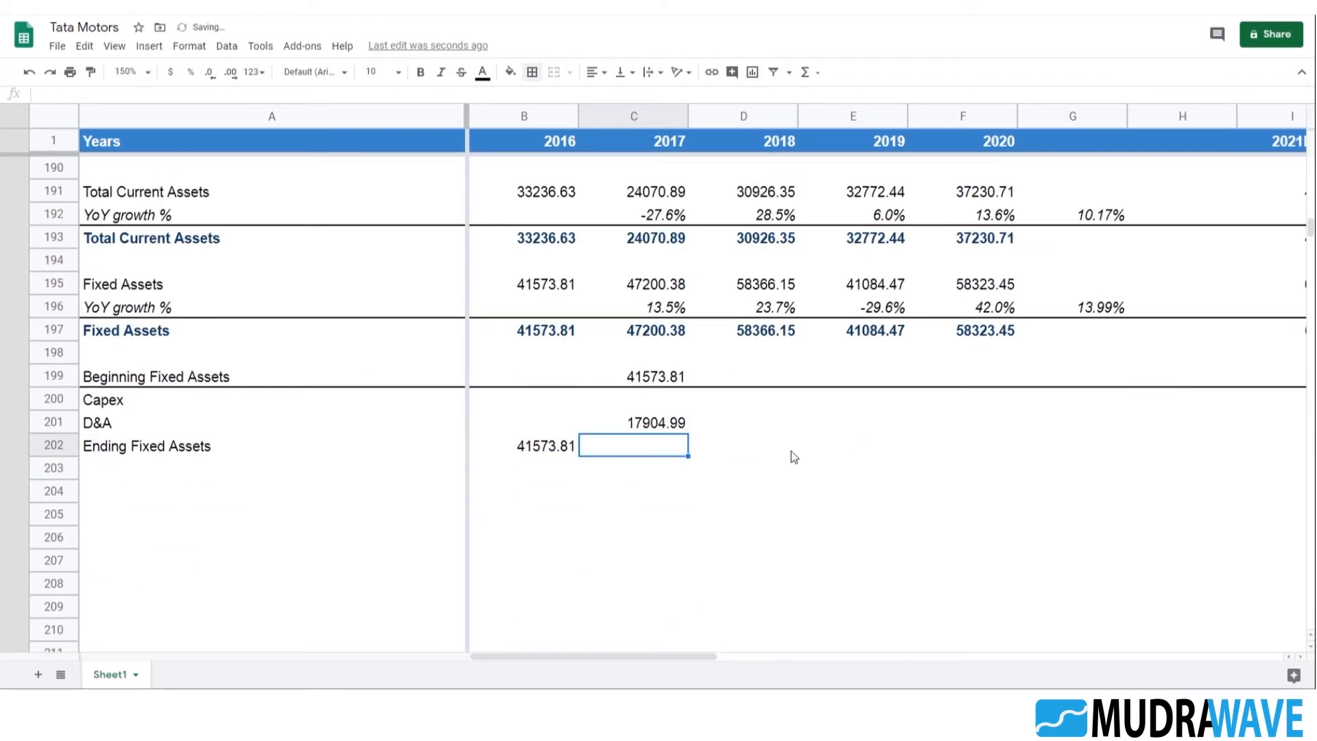
click(548, 446)
drag(578, 456, 654, 449)
click(654, 450)
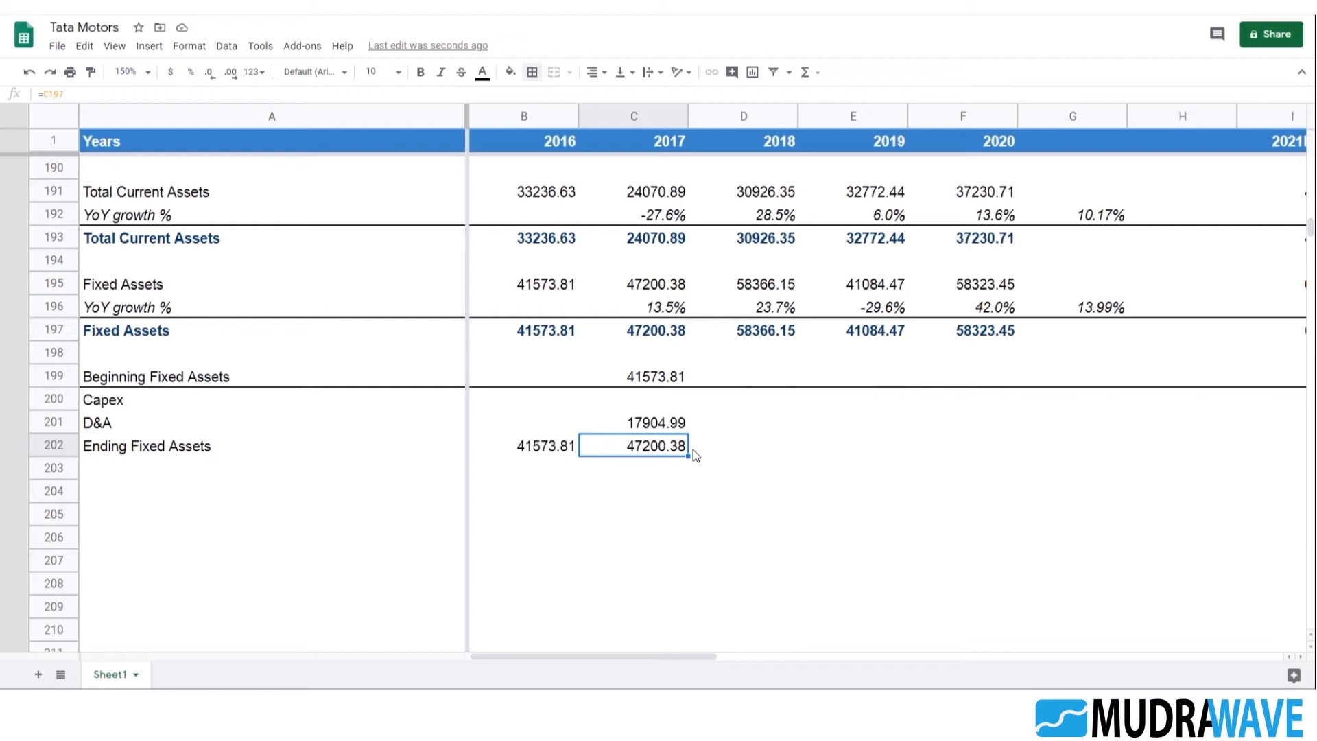
Calculate the 2017 Capex in C200 from ending assets, beginning assets and D&A with =-(C202-C199+C201)
key(Up)
key(Up)
key(Up)
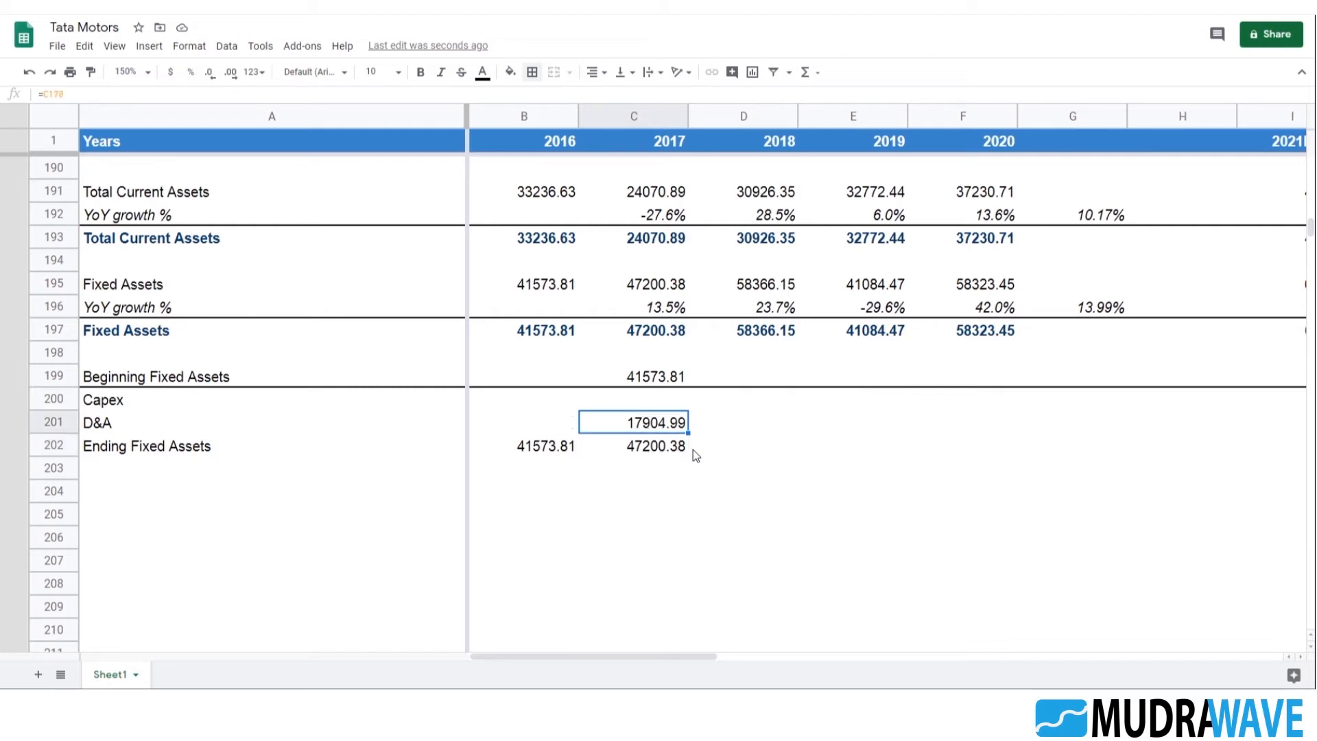
key(Down)
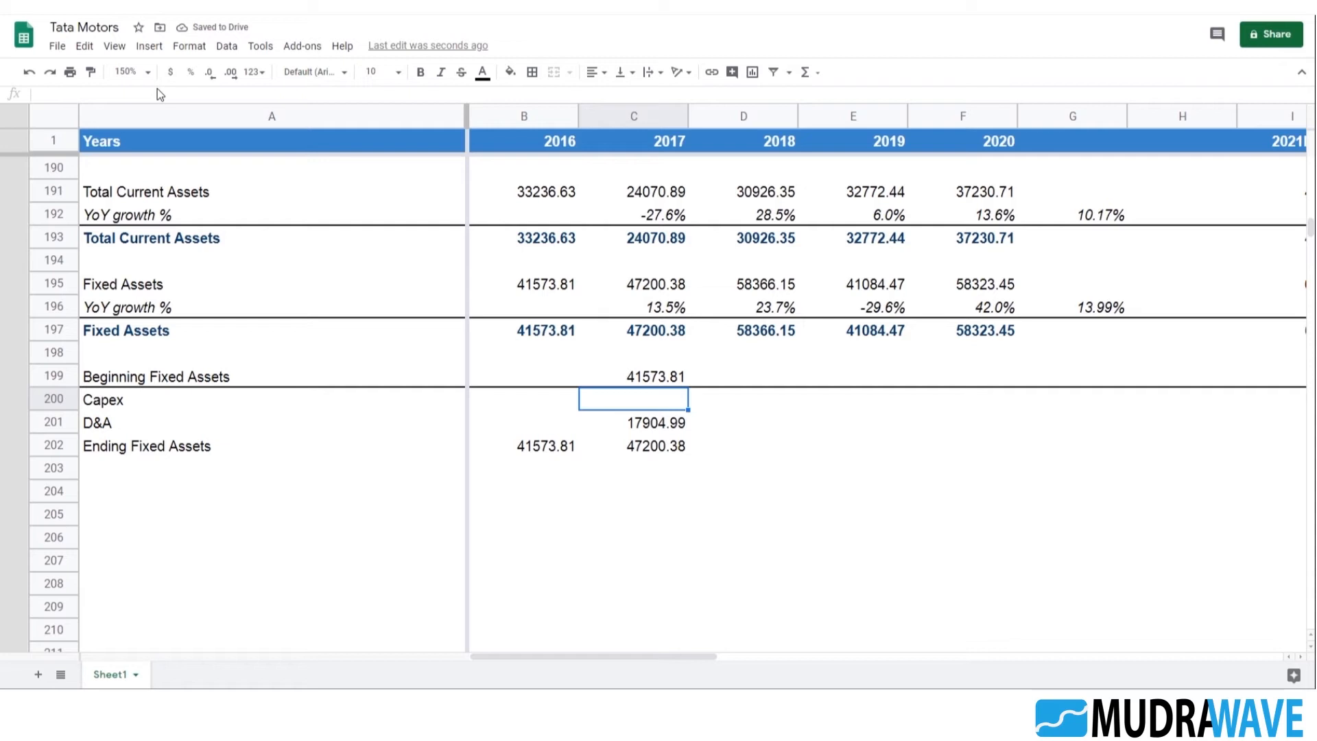
text(=-()
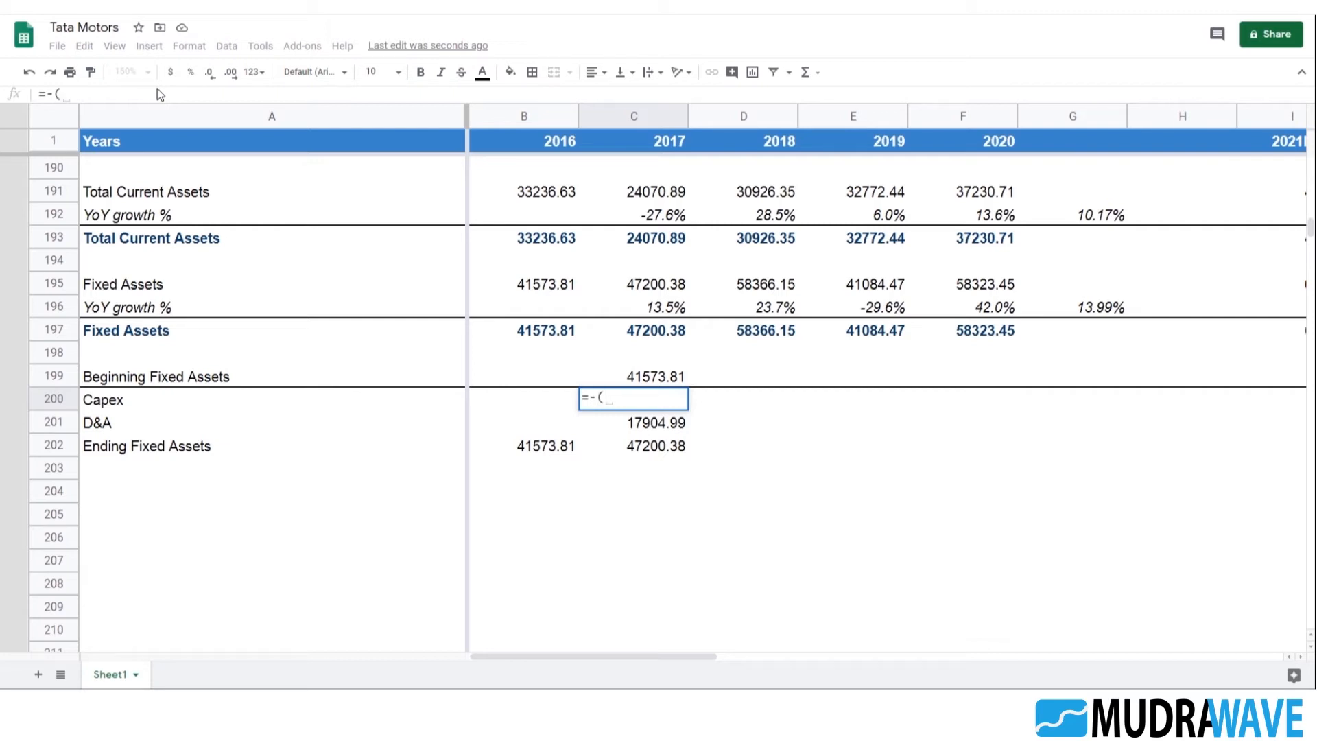
key(Down)
key(Down)
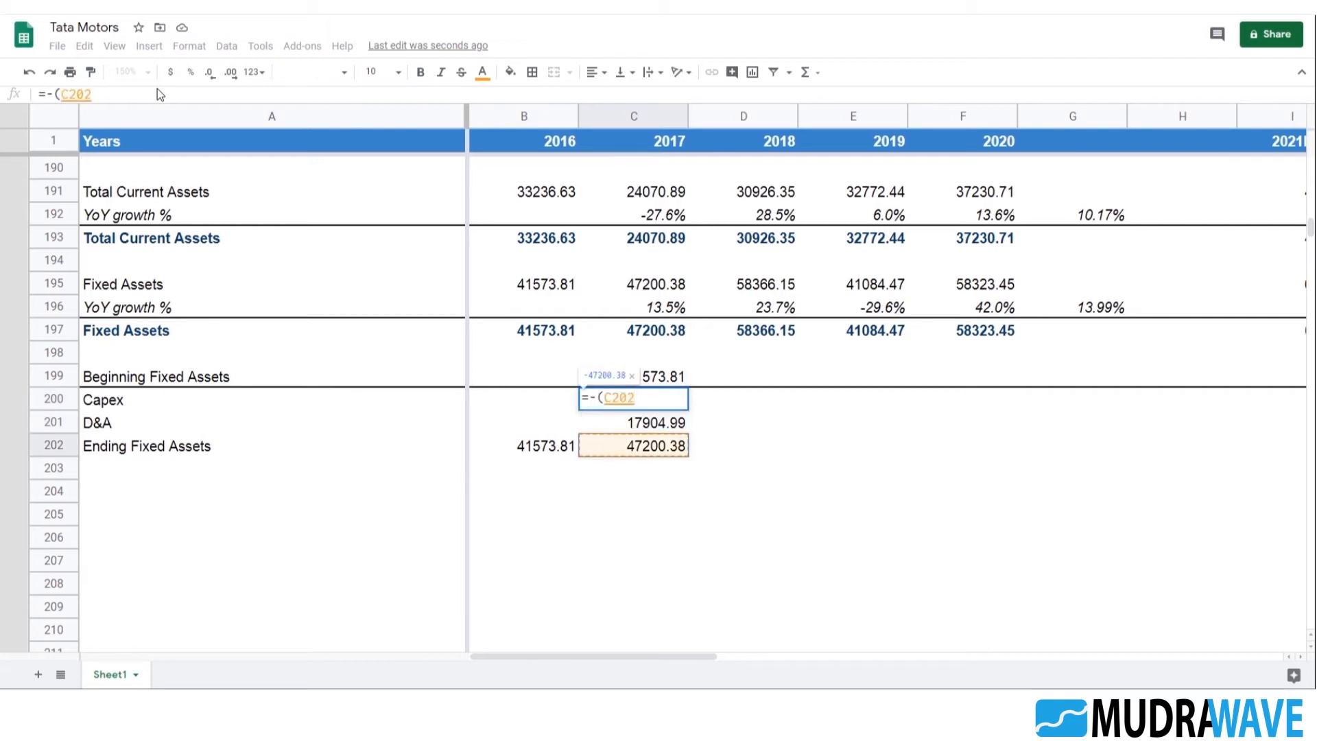
text(-)
key(Up)
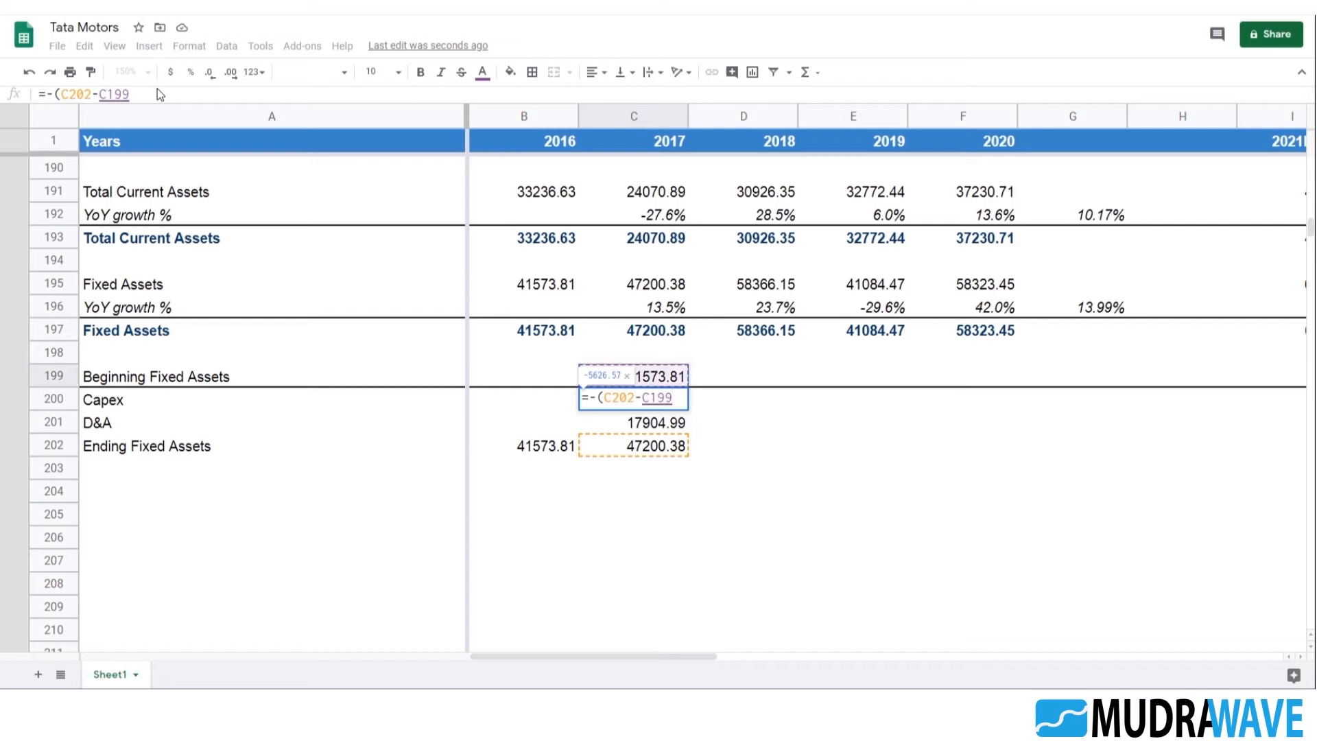
text(+)
key(Down)
text())
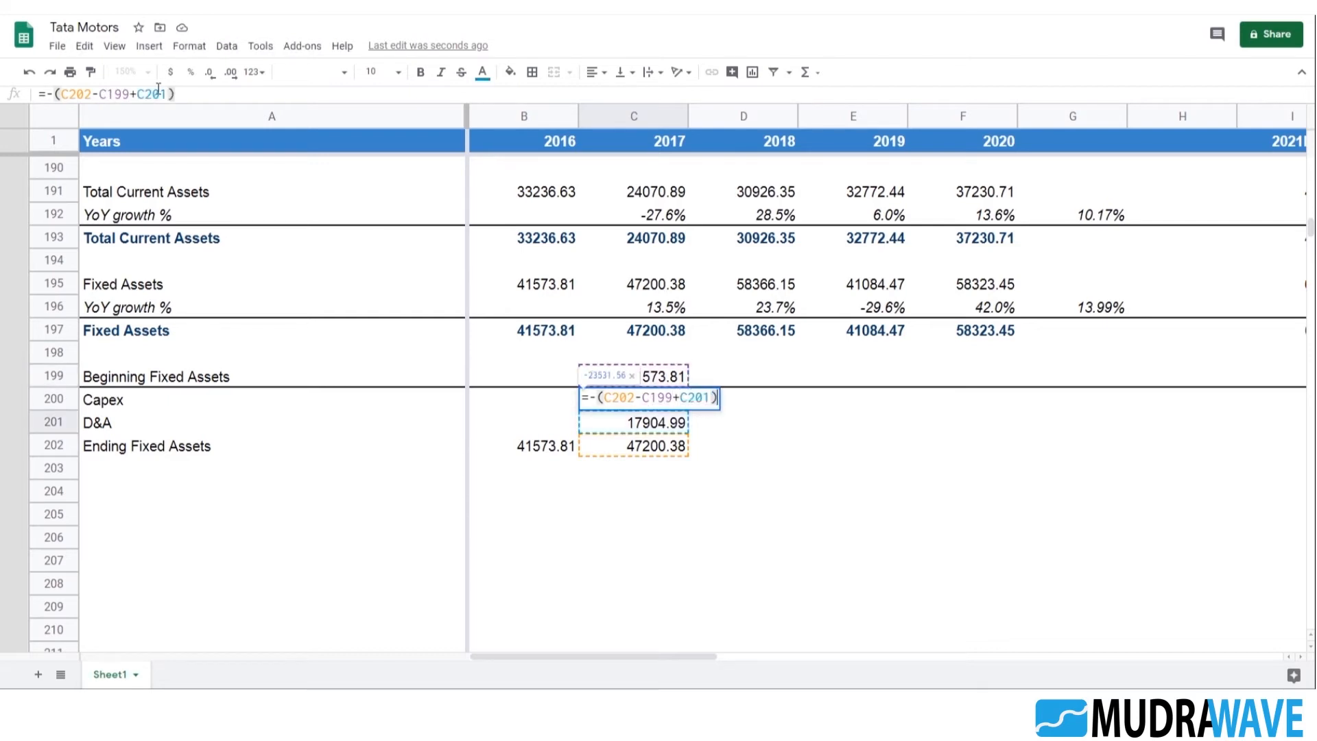
key(Return)
key(Up)
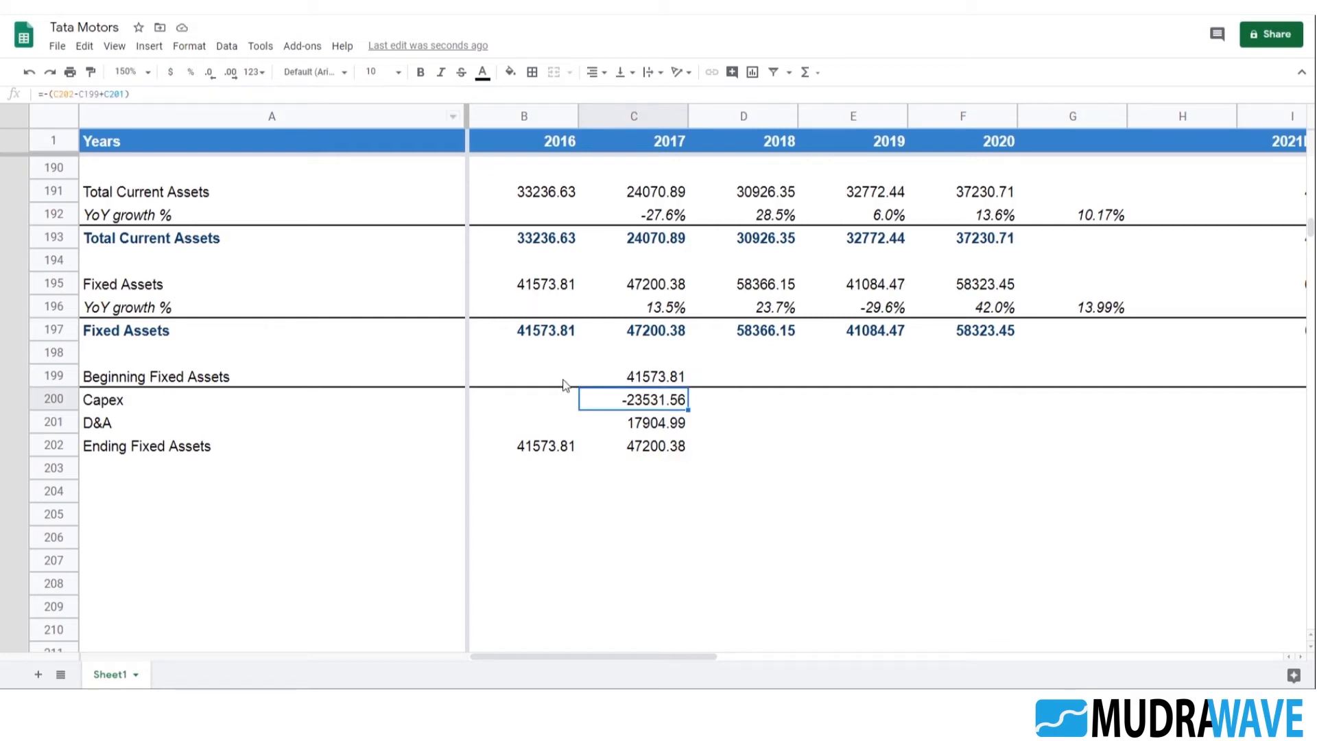
Remove the -(B191+B189+B181) deduction from the 2016 Fixed Assets formula in B195, keeping only its SUMIF
click(653, 383)
click(554, 284)
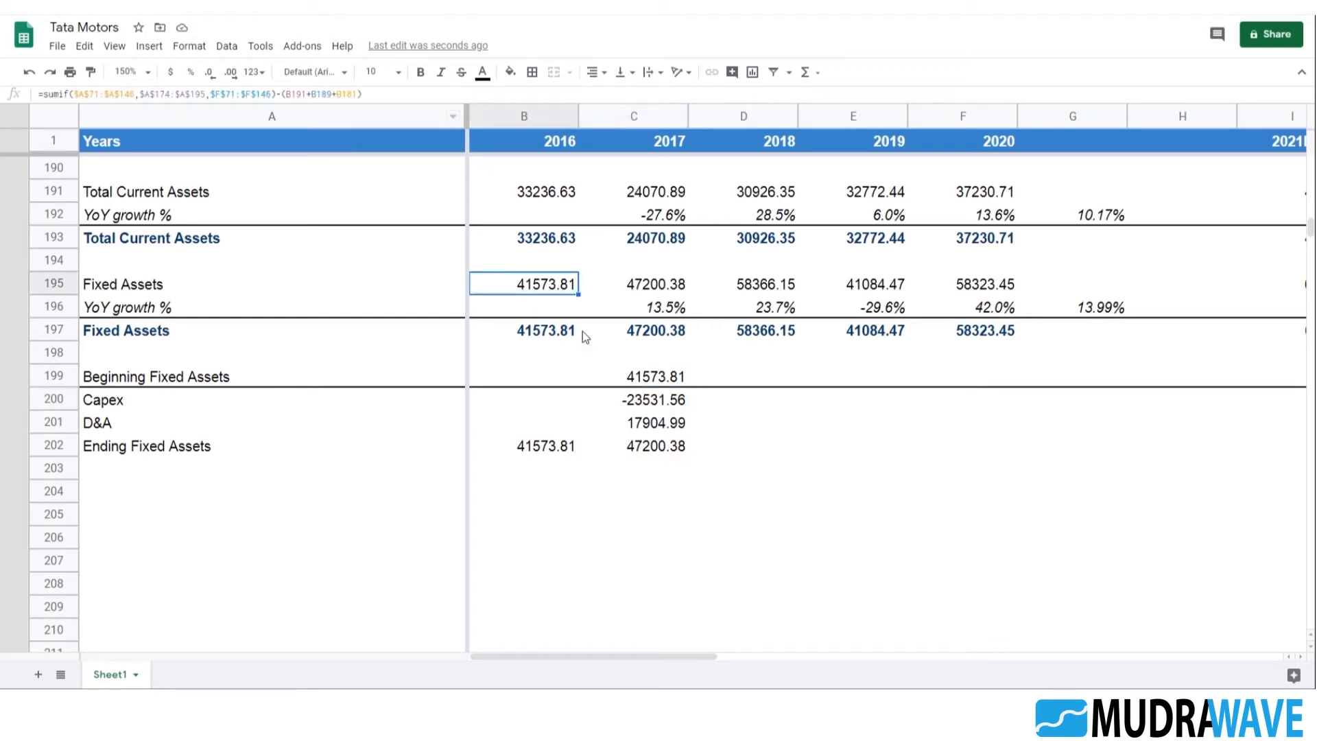
scroll(583, 372, up, 3)
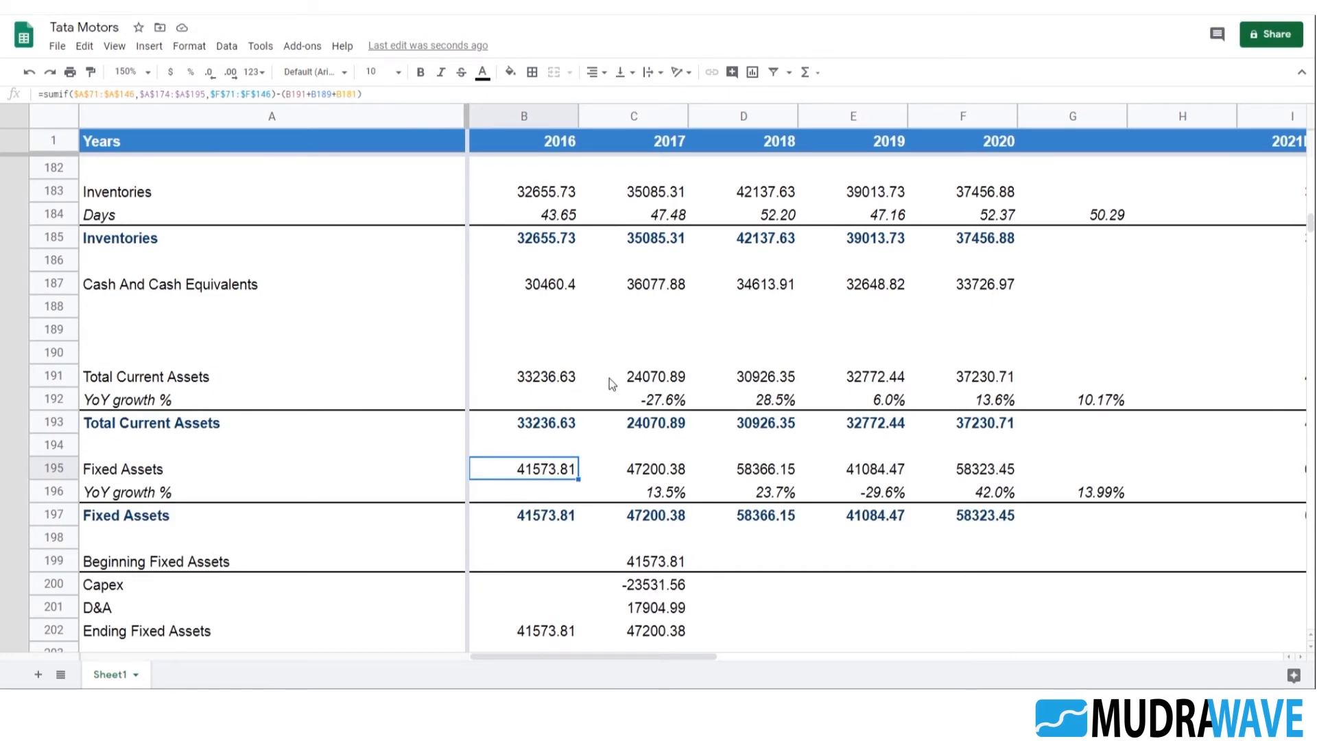
drag(277, 94, 407, 96)
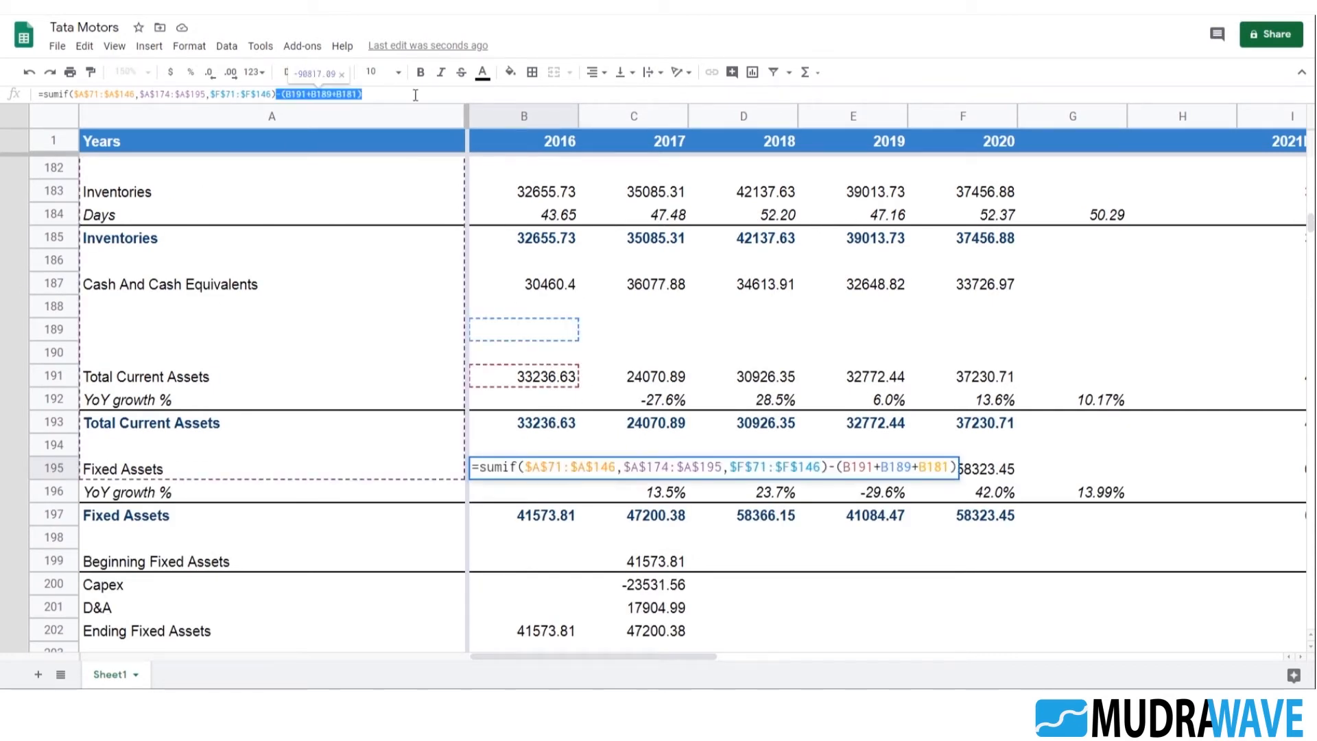
key(BackSpace)
key(Return)
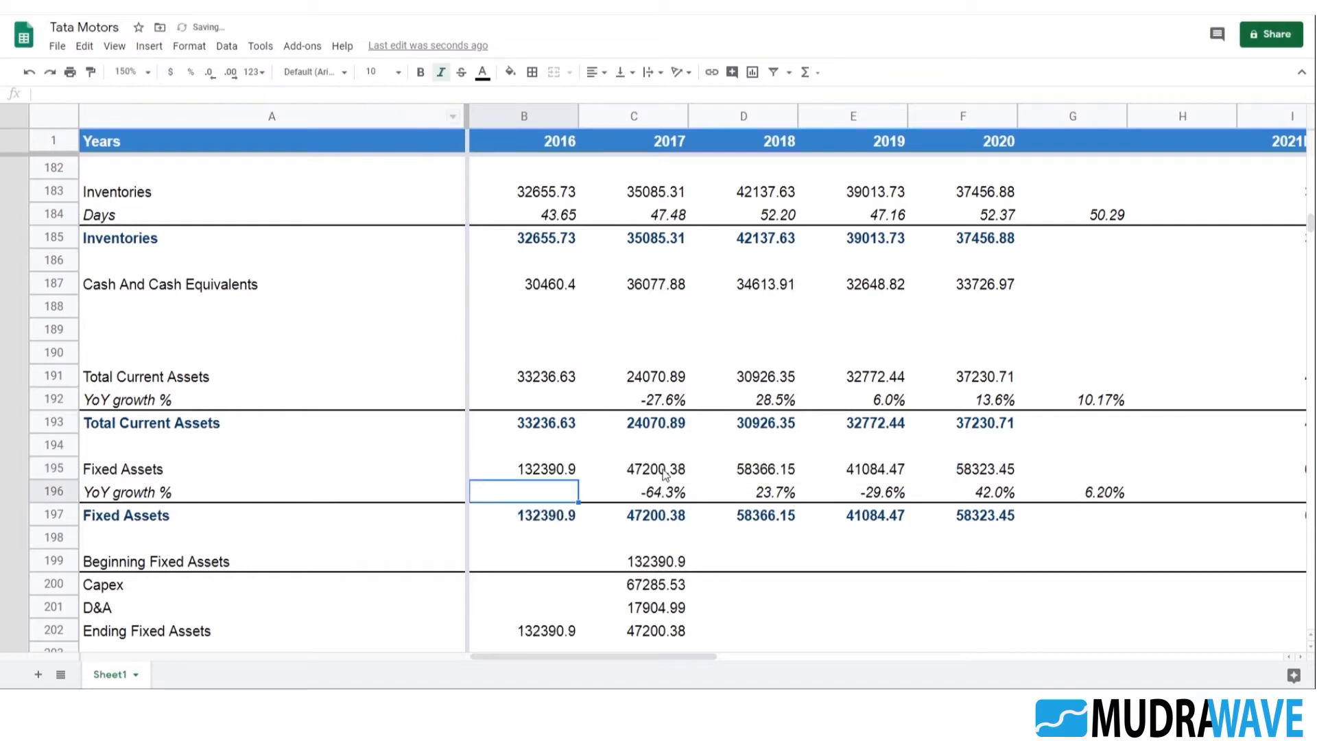
Reduce the 2017 Fixed Assets formula in C195 to its SUMIF by removing -(C191+C189+C181)
key(Up)
key(Right)
drag(388, 96, 274, 94)
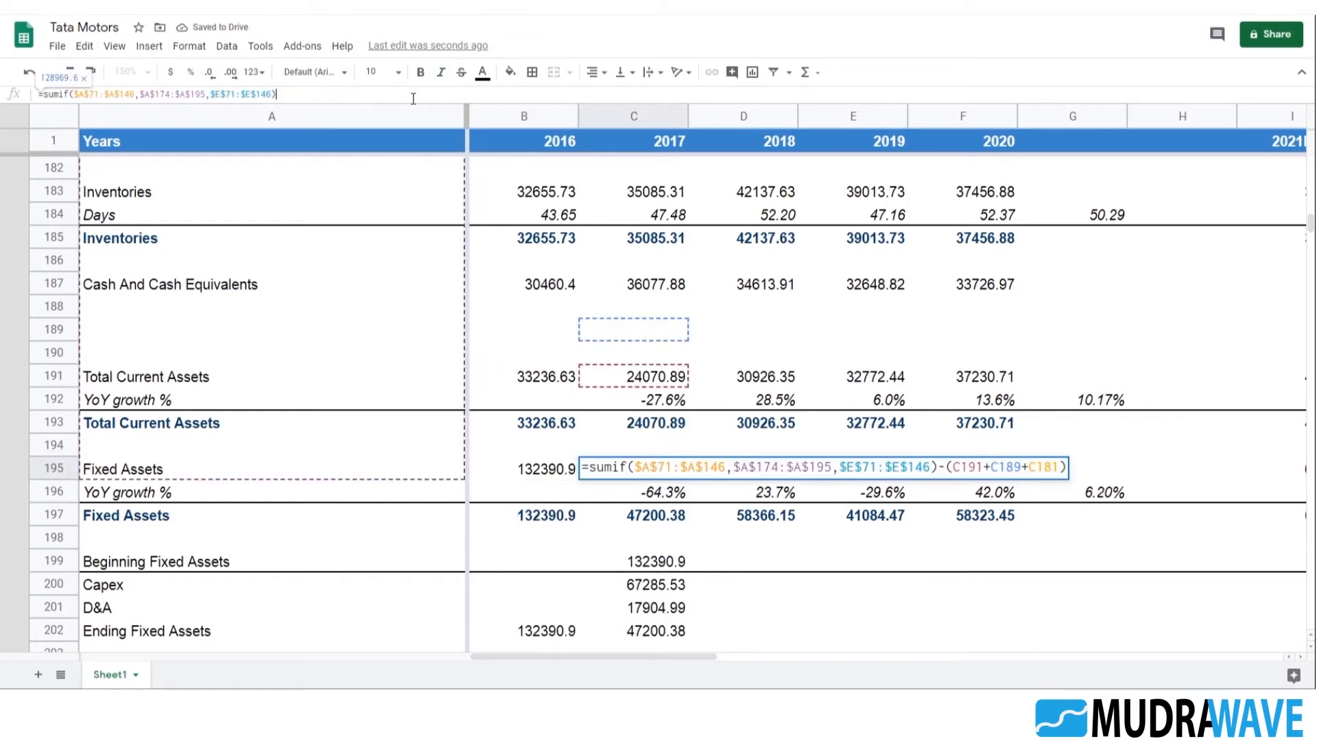
key(BackSpace)
key(Return)
Remove the -(D191+D189+D181) part from the 2018 Fixed Assets formula in D195
click(757, 472)
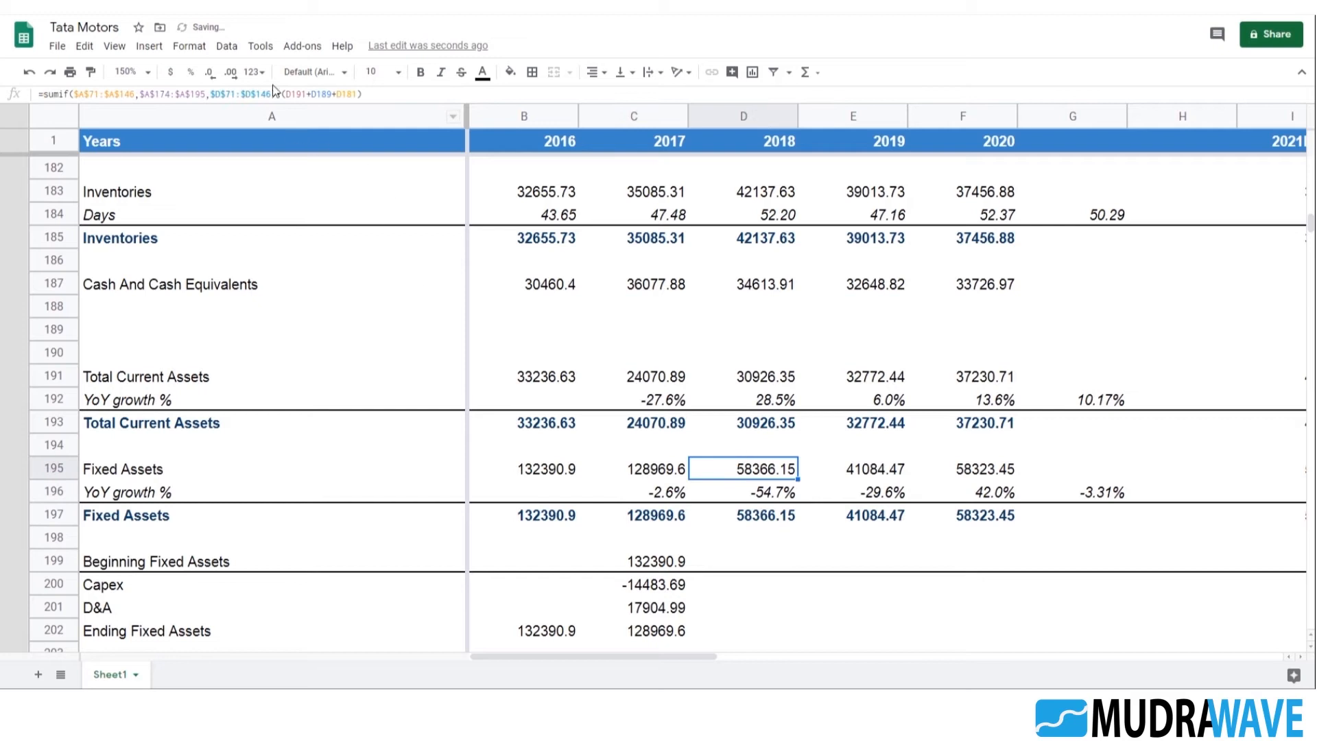
drag(276, 94, 393, 94)
key(BackSpace)
key(Return)
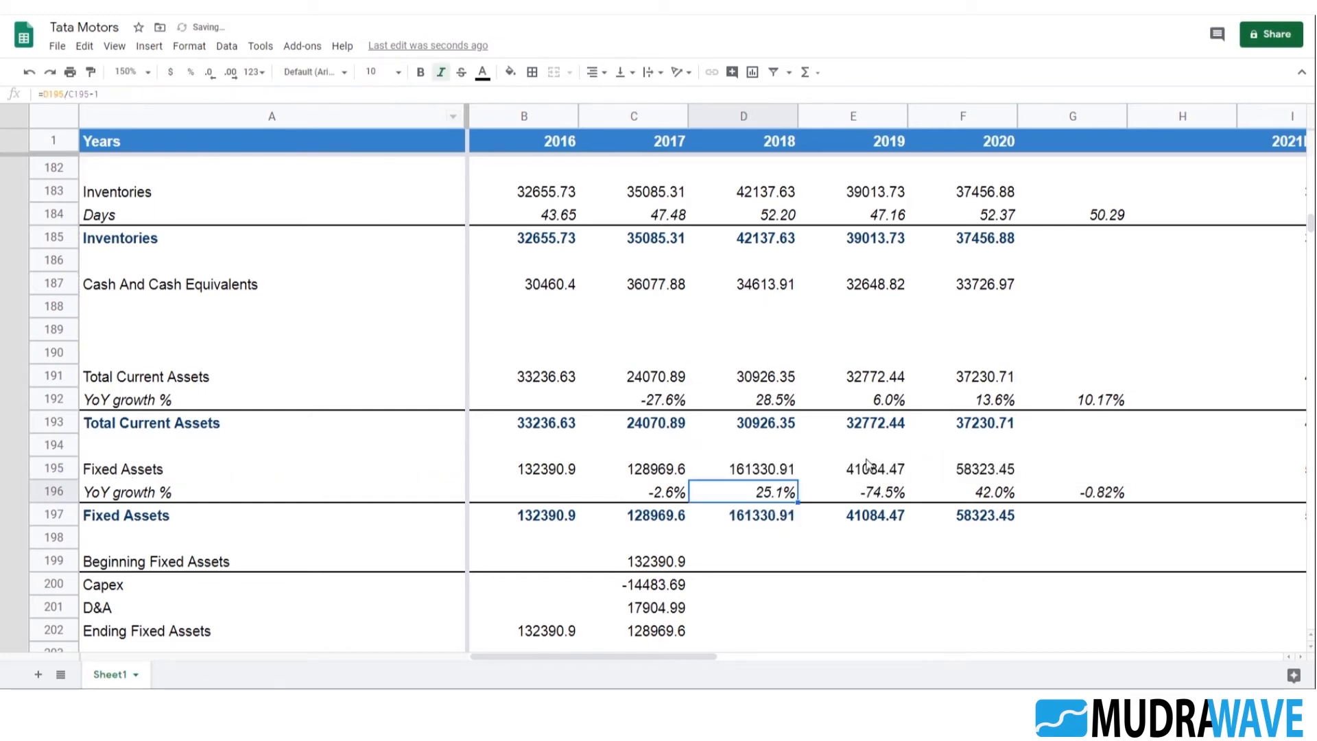
Strip the same subtracted bracket from the 2019 and 2020 Fixed Assets formulas in E195 and F195
key(Up)
key(Right)
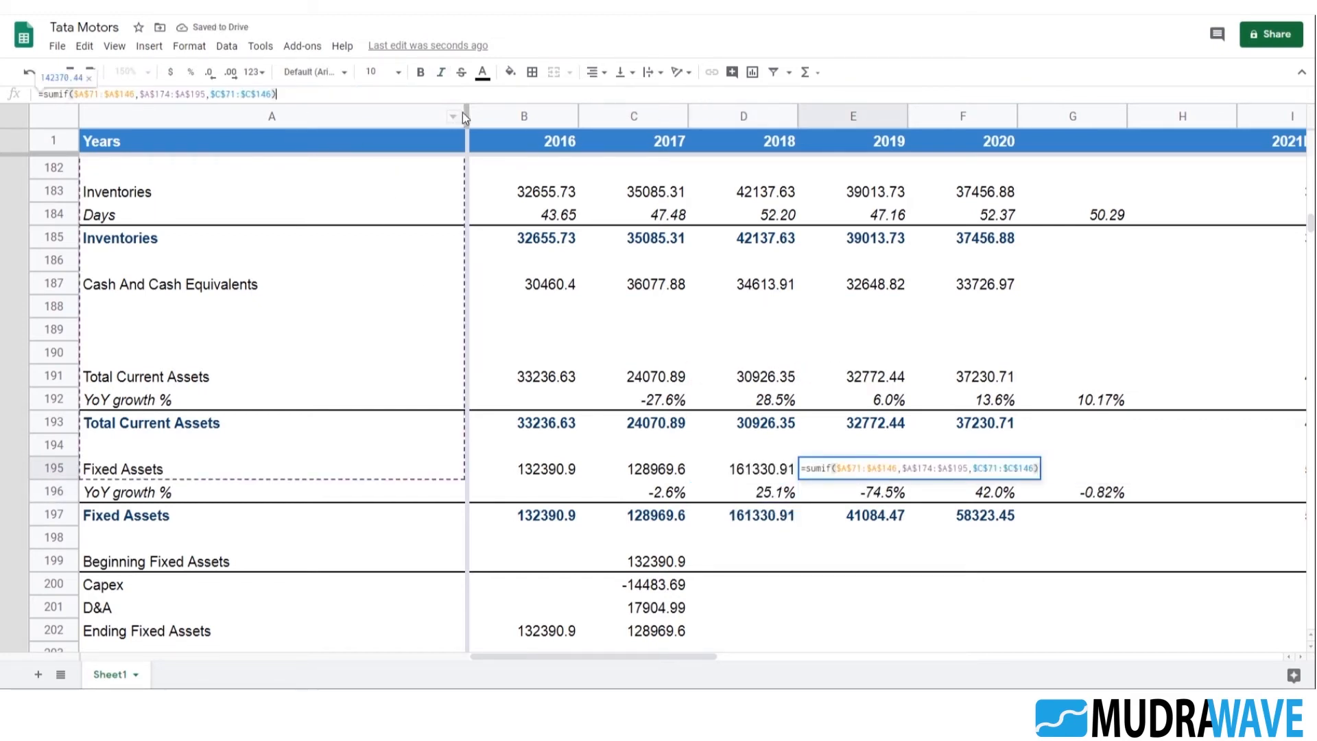
key(Tab)
drag(277, 93, 432, 92)
key(BackSpace)
key(Return)
scroll(1104, 475, down, 2)
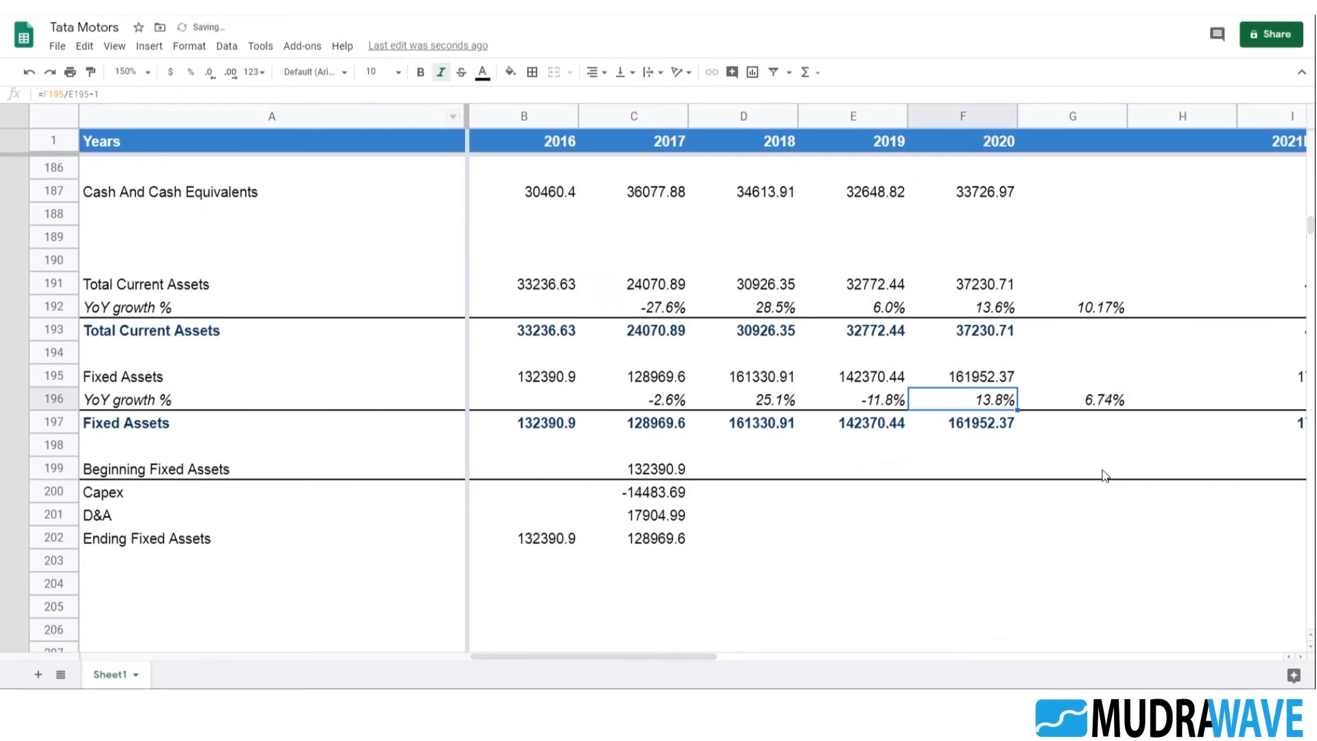
click(1104, 403)
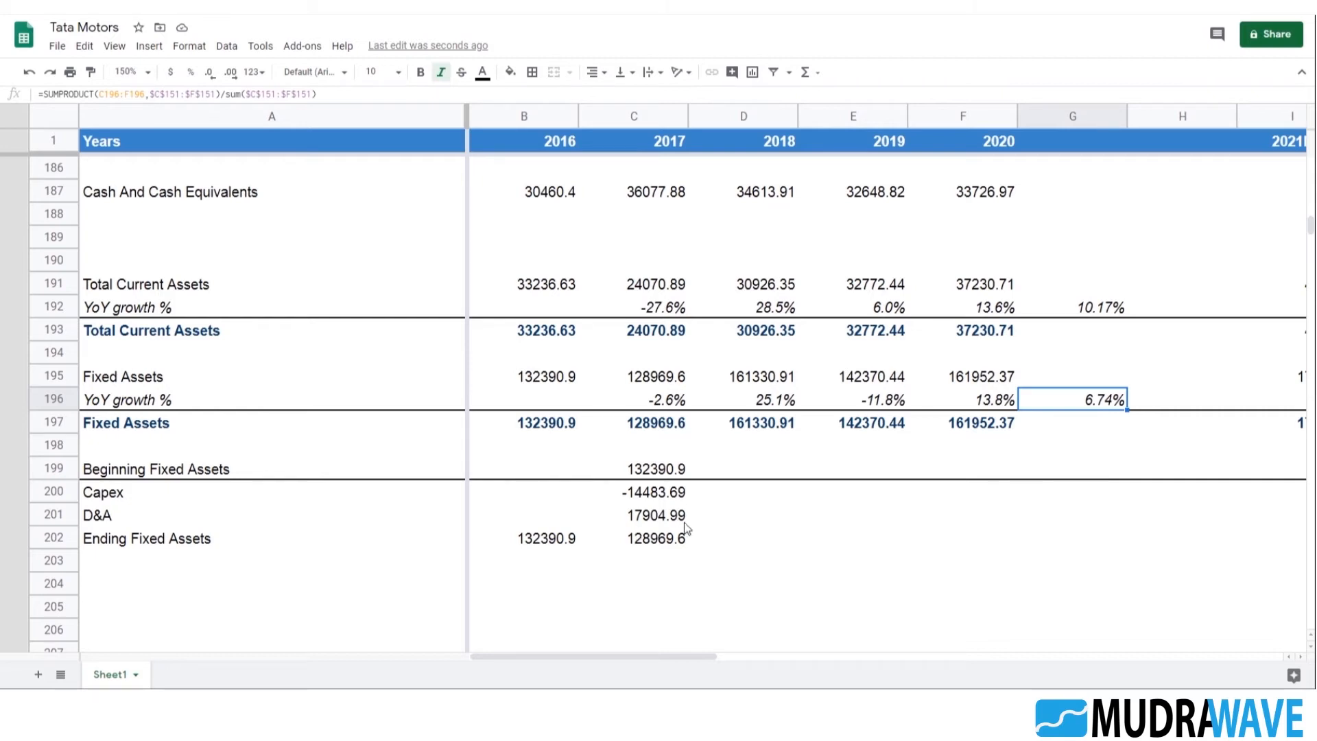
Extend the 2017 fixed assets schedule formulas from C199:C202 across to 2020 in F199:F202
click(664, 495)
key(Up)
key(Up)
key(Down)
key(shift+Down)
key(shift+Down)
key(shift+Down)
key(shift+Right)
key(shift+Right)
key(shift+Right)
key(shift+Right)
key(shift+Left)
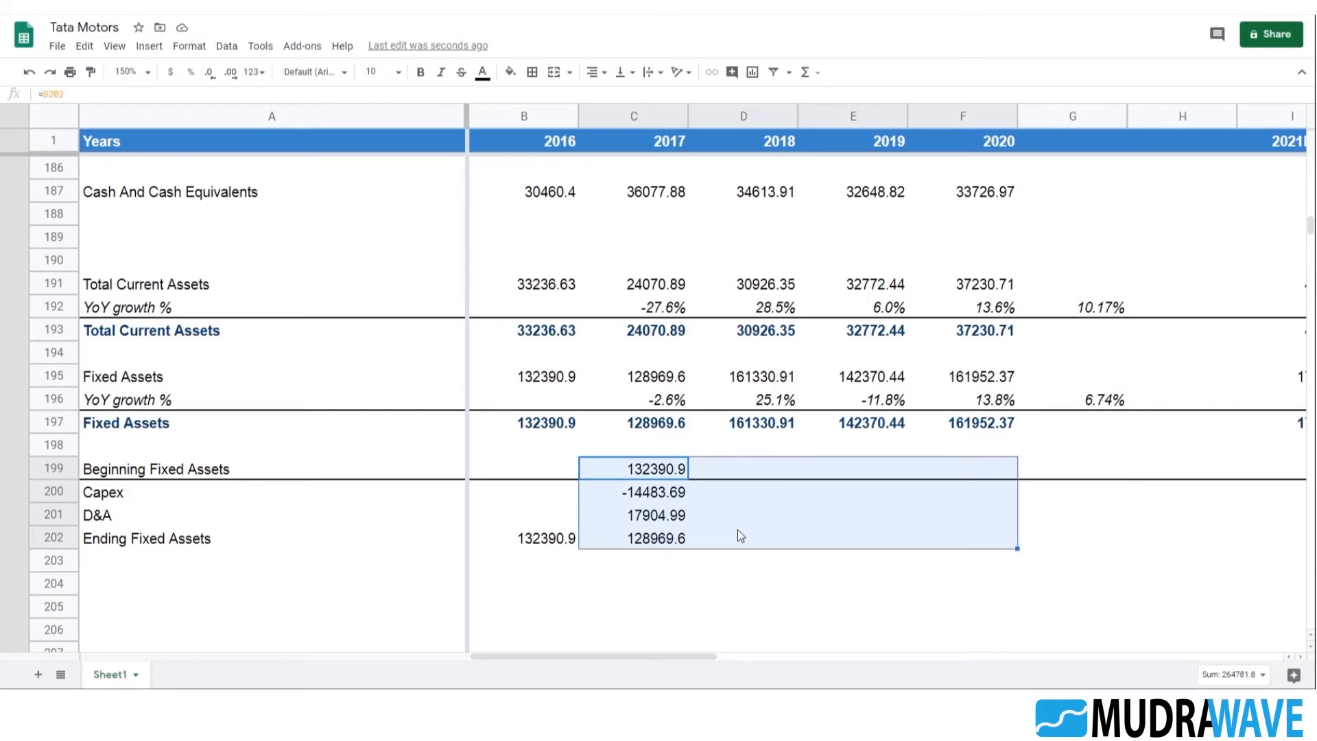
key(ctrl+r)
key(Right)
key(Right)
key(Right)
key(Down)
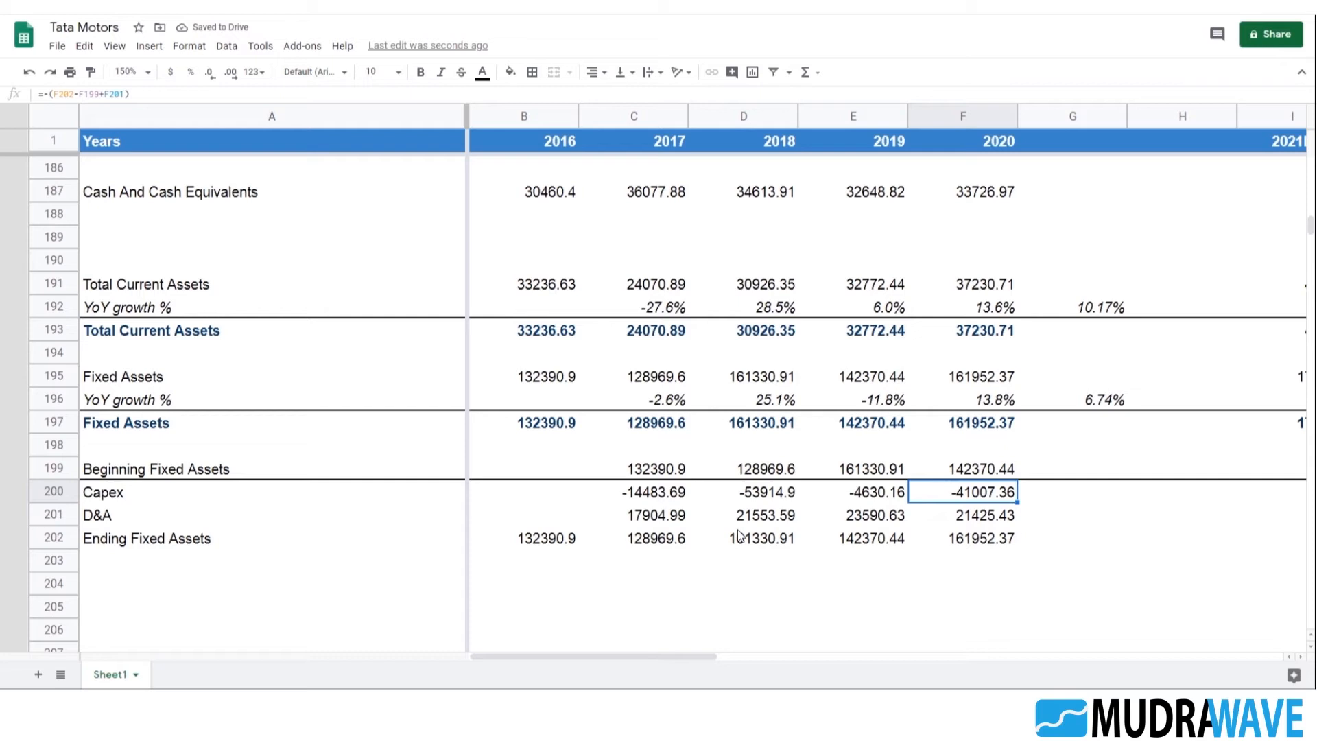
Link the 2021E Beginning Fixed Assets in I199 to the 2020 Fixed Assets total with =F197
key(Up)
key(Right)
key(Right)
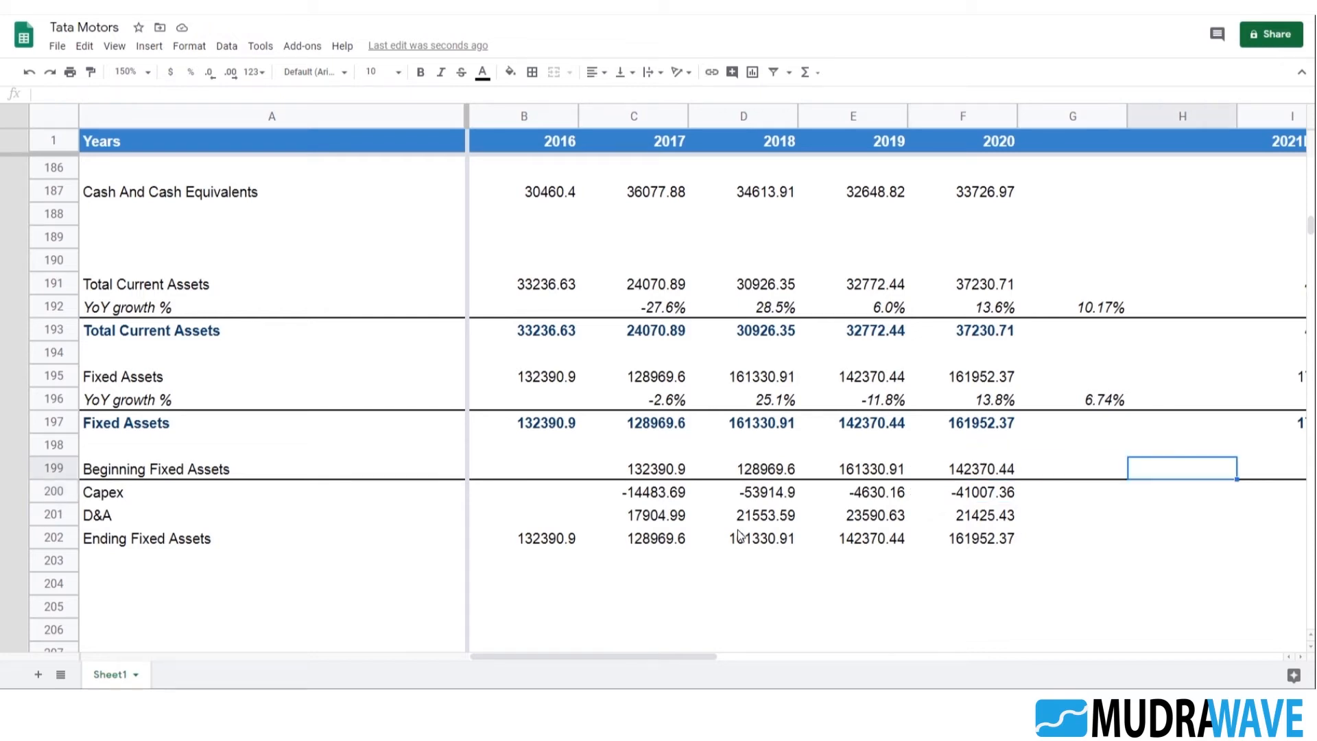
key(Right)
key(Right)
key(Left)
text(=)
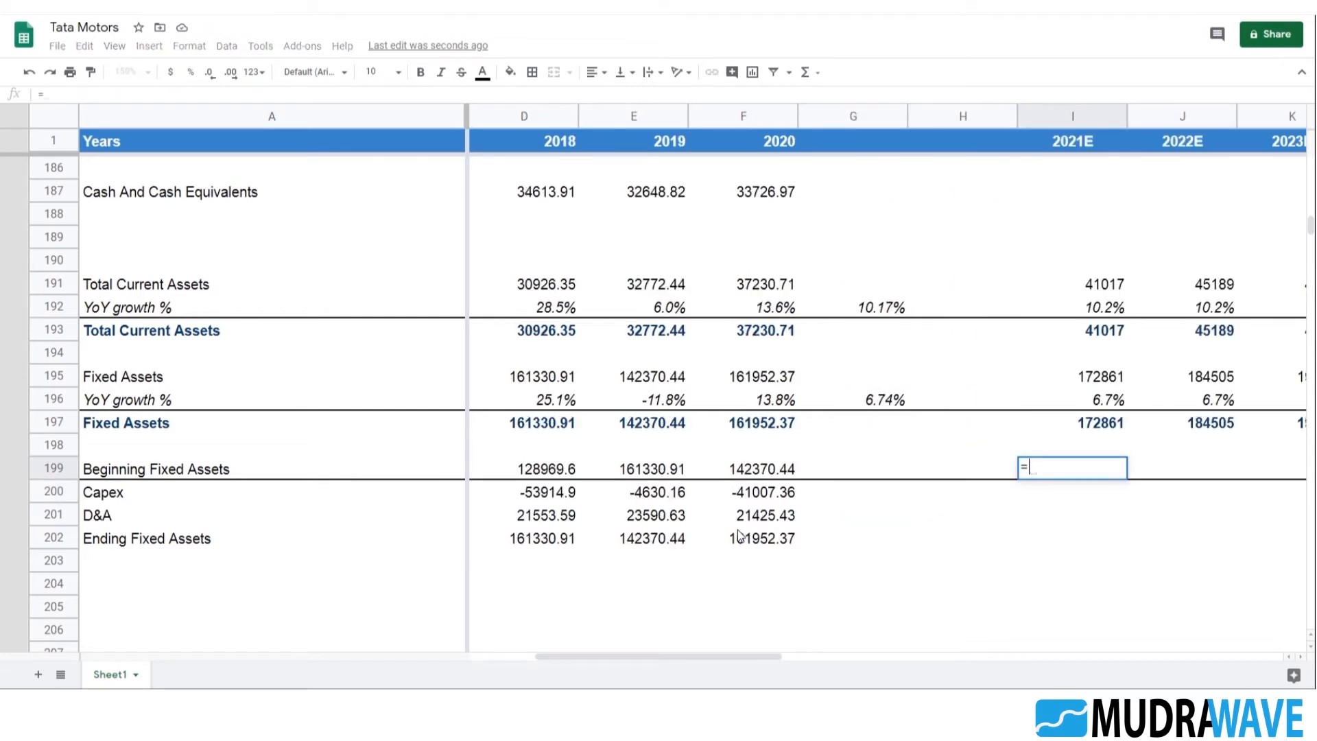
click(773, 432)
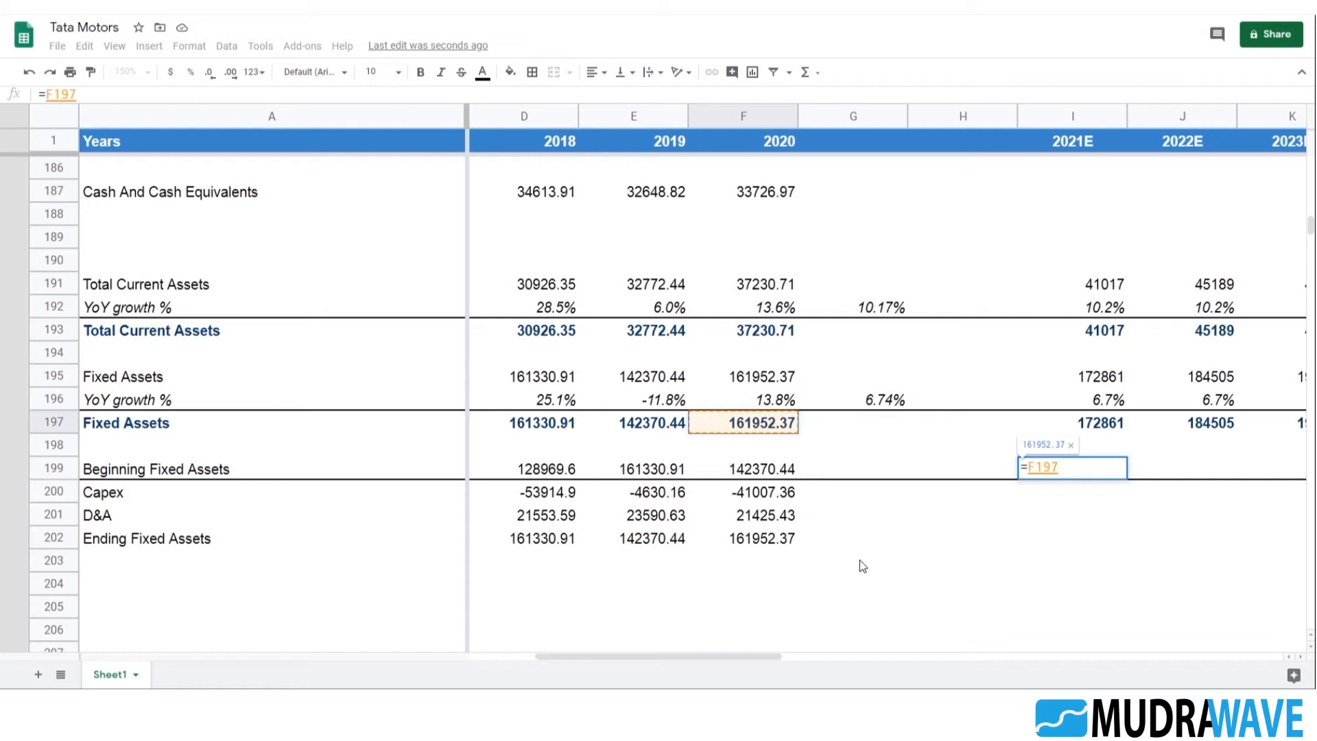
key(Return)
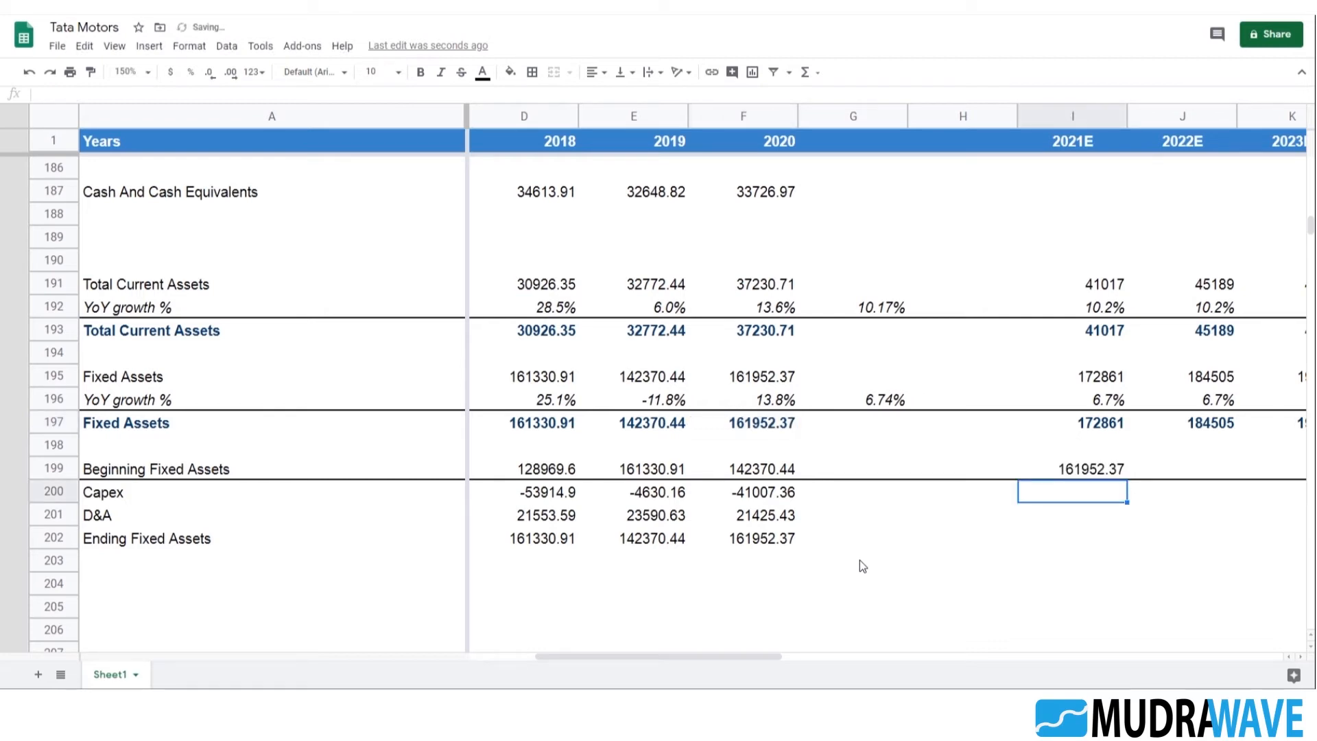
key(Down)
text(=)
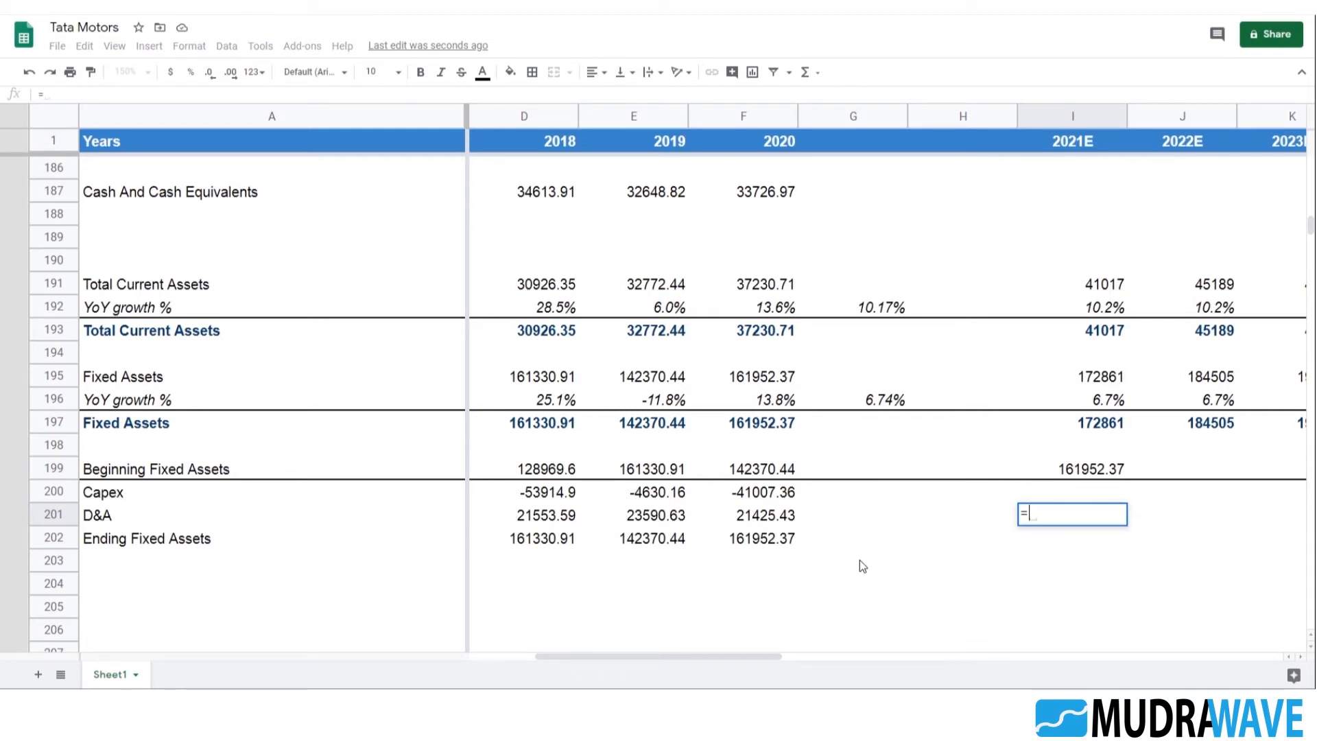
scroll(1178, 561, up, 5)
scroll(1148, 526, up, 3)
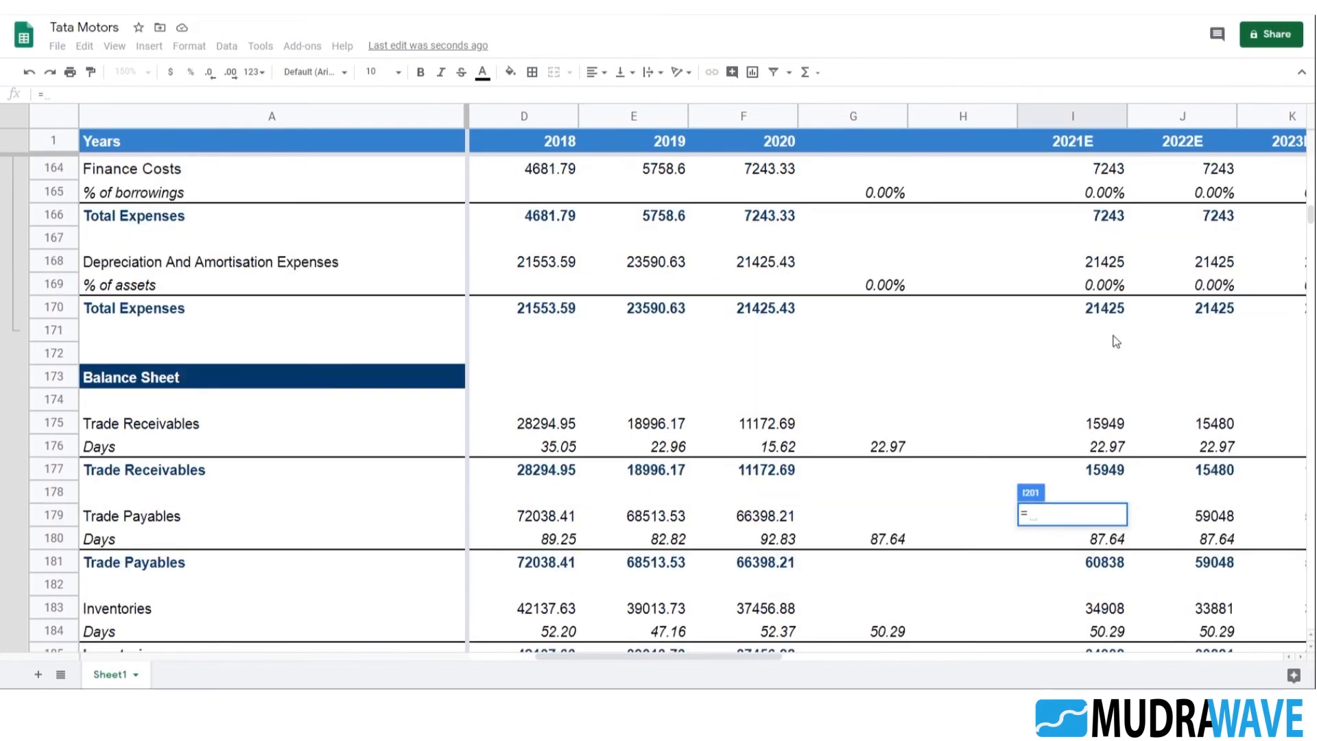
scroll(1124, 281, down, 10)
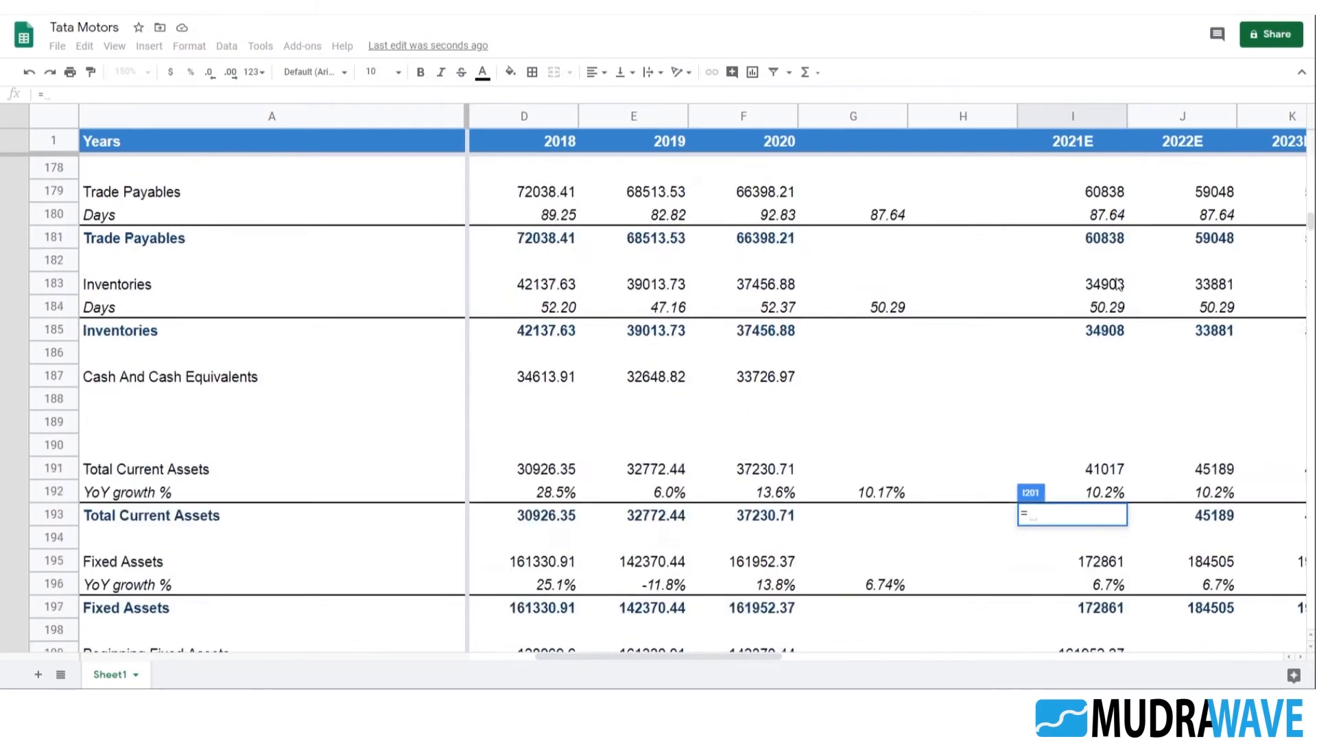
key(Escape)
Copy the 2020 fixed assets schedule formulas F199:F202 into the 2021E column at I199:I202
drag(776, 333, 774, 402)
key(ctrl+c)
click(1072, 330)
key(ctrl+v)
click(1169, 399)
Point the 2021E Beginning Fixed Assets in I199 to the 2020 ending balance with =F202
double_click(1103, 327)
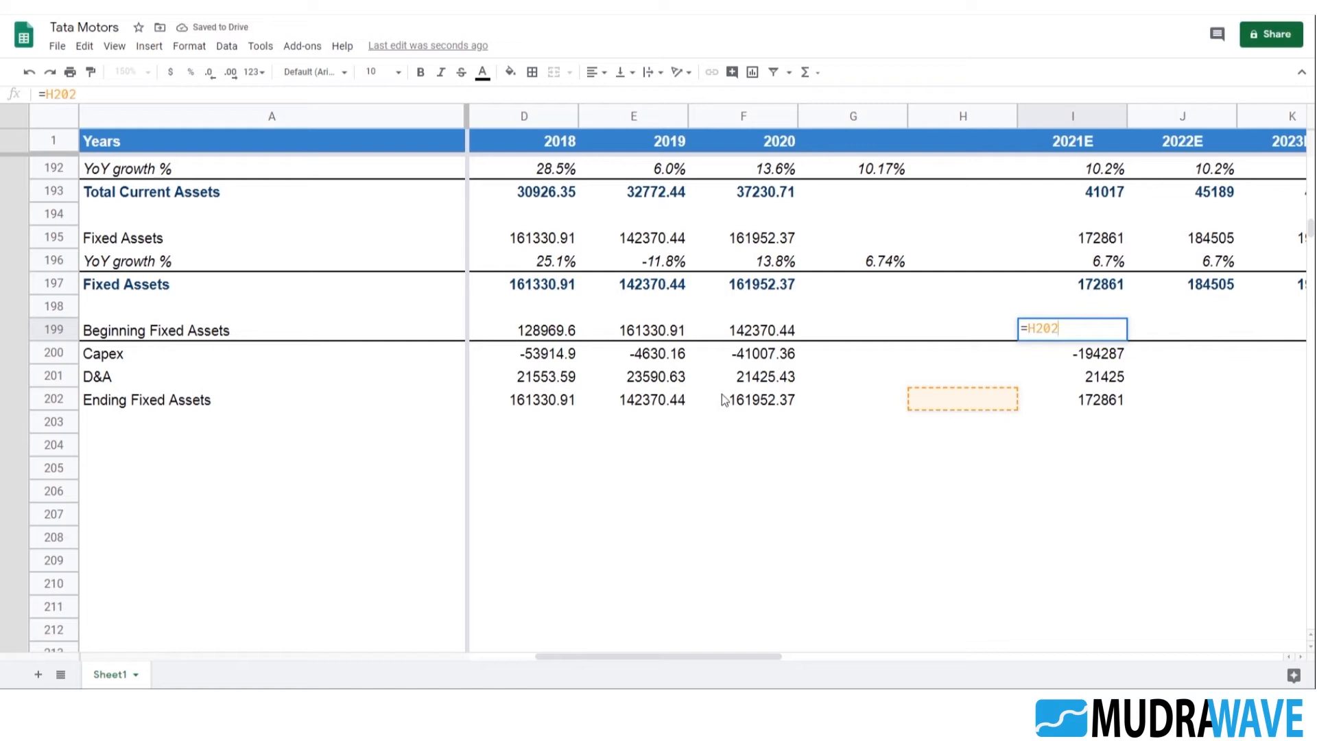
click(60, 92)
click(52, 96)
key(BackSpace)
text(F)
key(Return)
Check the cell references in the 2021E Capex, D&A and Ending Fixed Assets formulas in I200:I202
key(F2)
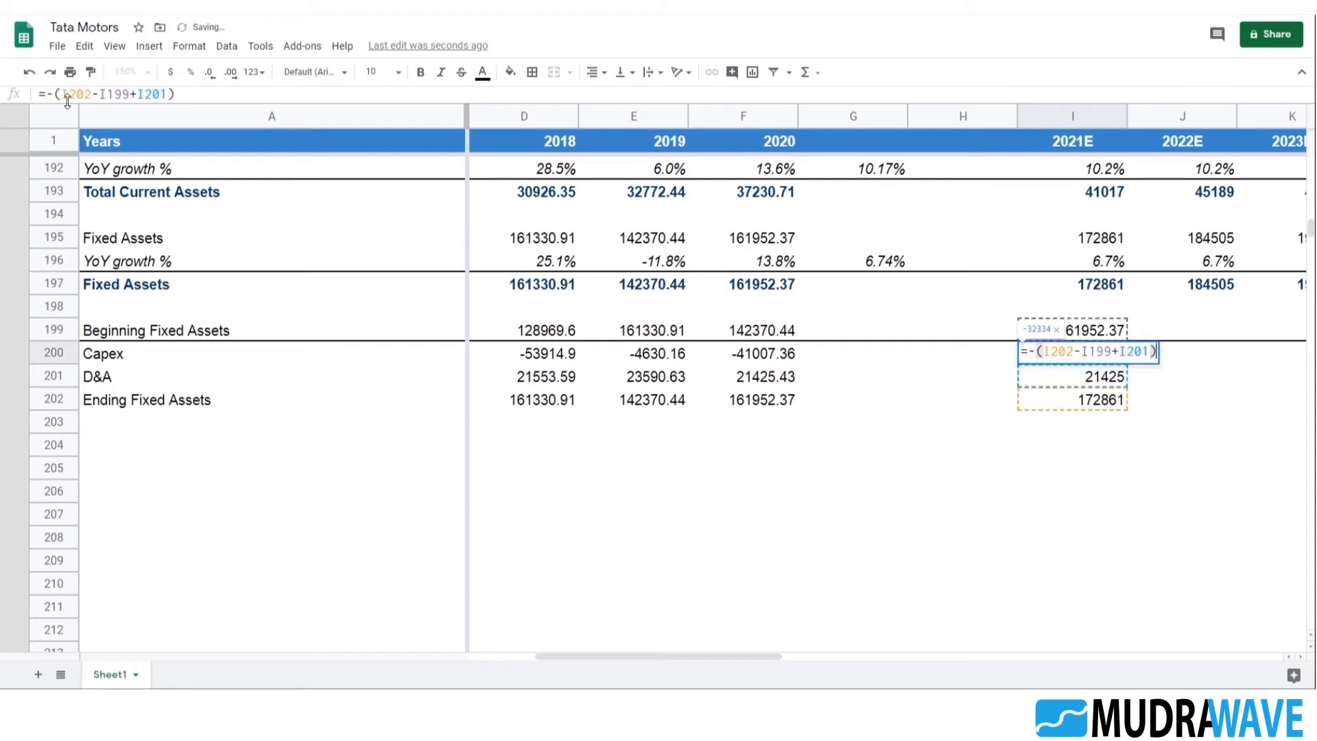
key(Escape)
key(Down)
key(F2)
key(Escape)
key(Down)
key(F2)
key(Escape)
key(Up)
key(Up)
key(Up)
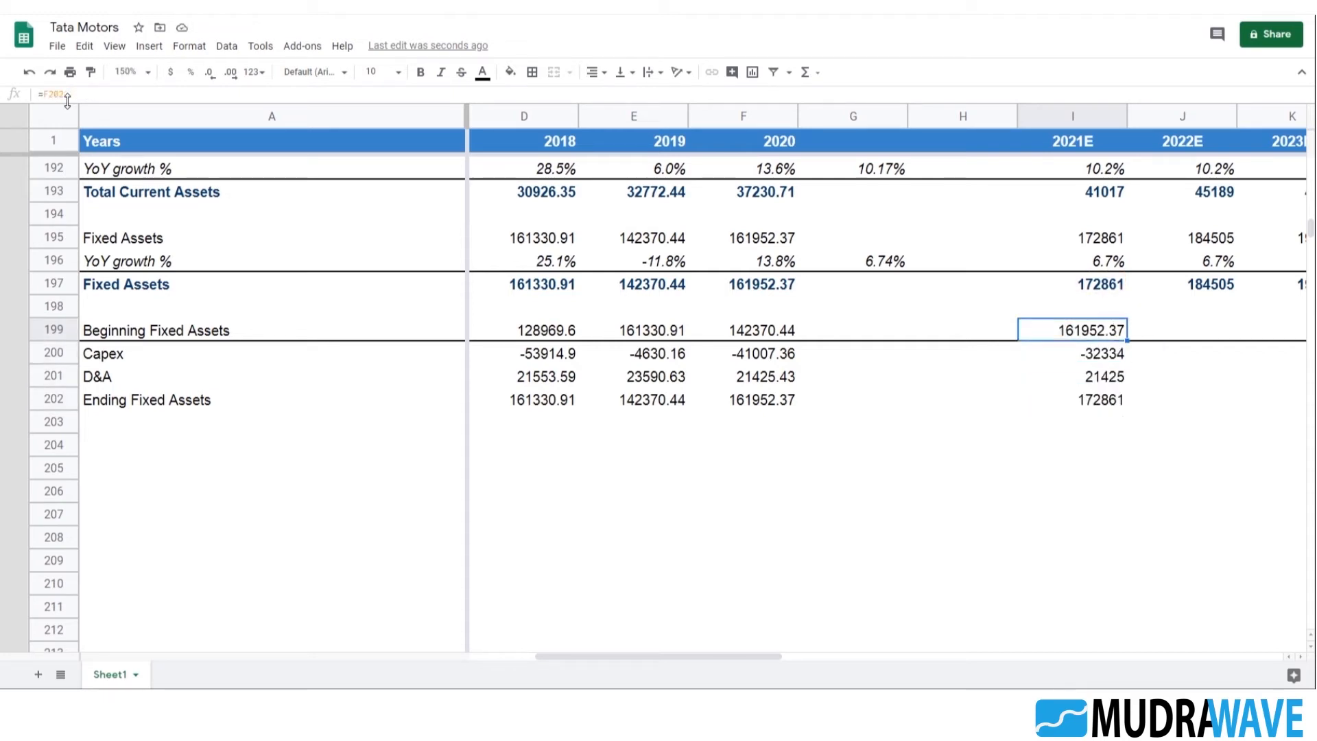
Copy the 2020 schedule formulas F199:F202 into the 2022E column at J199:J202
key(shift+Down)
key(shift+Down)
key(shift+Down)
key(Left)
key(Left)
key(Left)
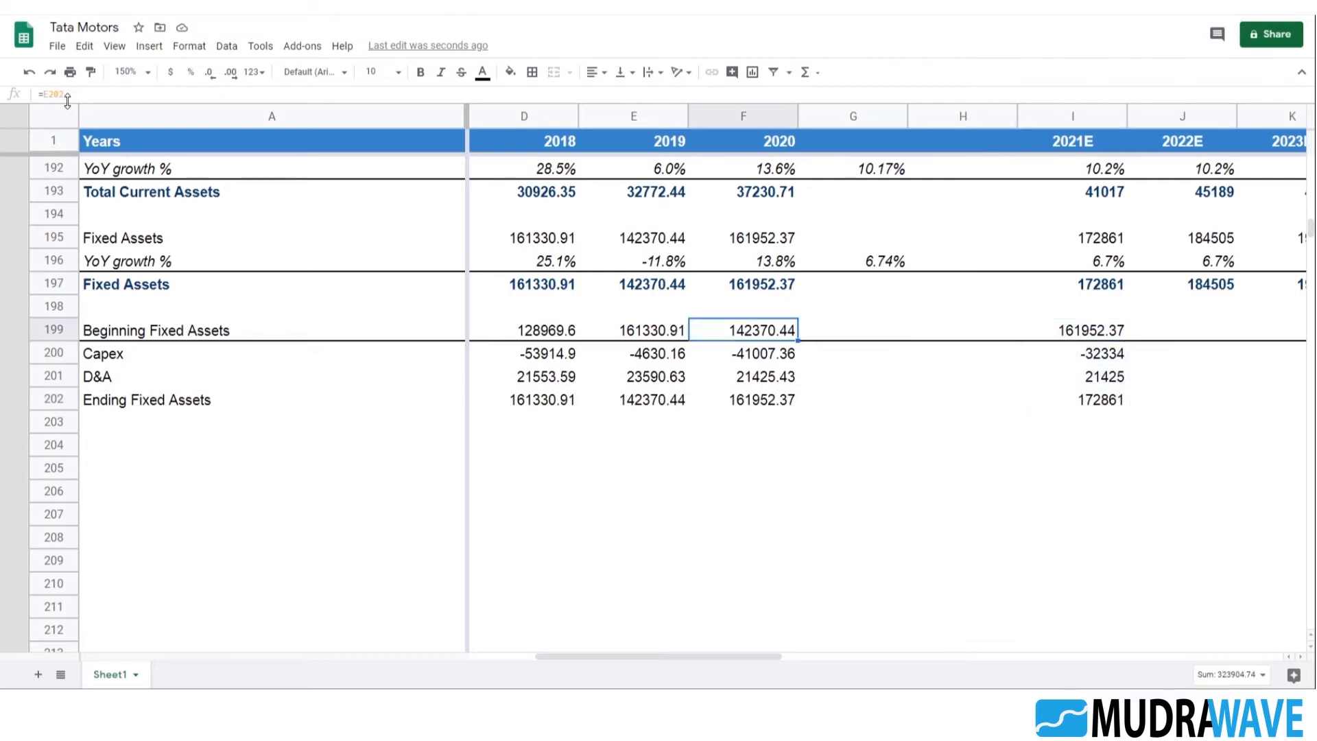
key(shift+Down)
key(shift+Down)
key(shift+Down)
key(ctrl+c)
key(Right)
key(Right)
key(Right)
key(Right)
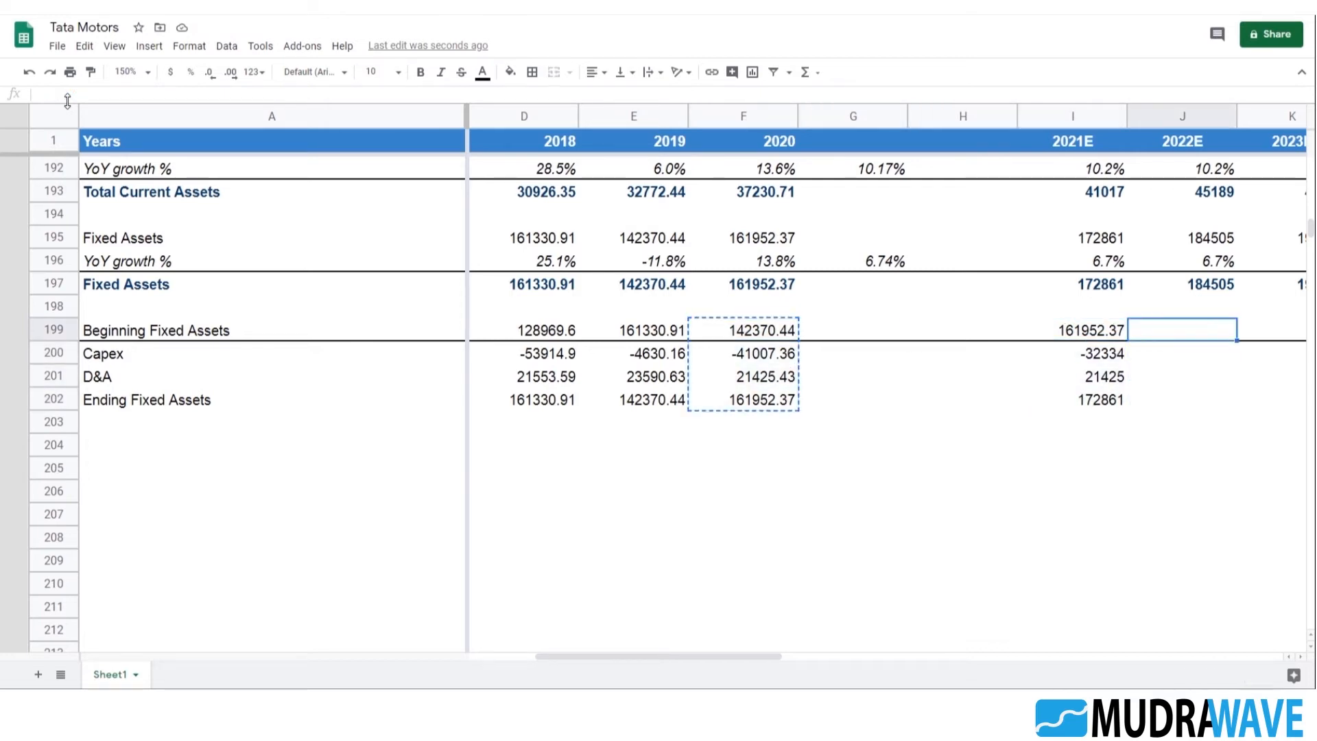
key(ctrl+v)
Paste the copied schedule formulas over J199:M202 to cover the projection years through 2025E
key(shift+Right)
key(shift+Right)
key(shift+Right)
key(shift+Right)
key(shift+Left)
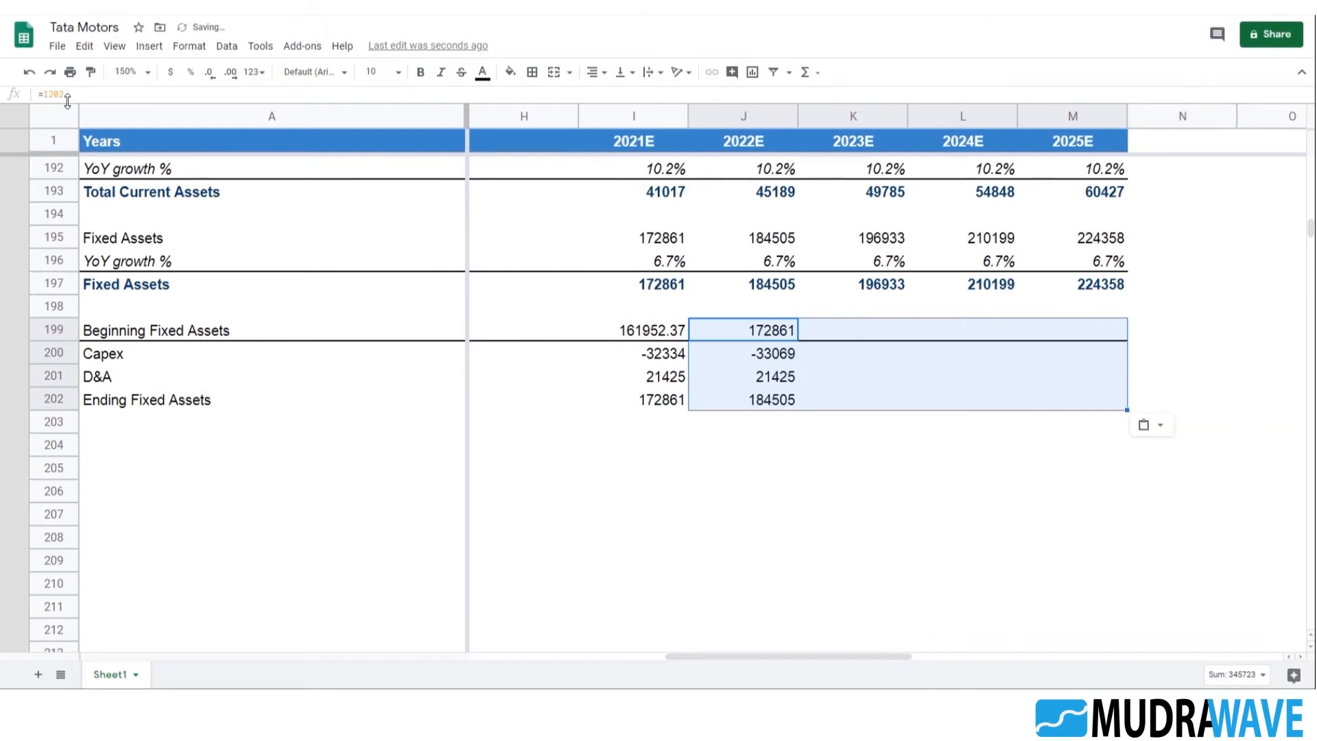
key(ctrl+v)
Review the projected Beginning Fixed Assets and Capex formulas across the 2021E to 2025E columns
key(Right)
key(Left)
key(Left)
key(Left)
key(Left)
key(Left)
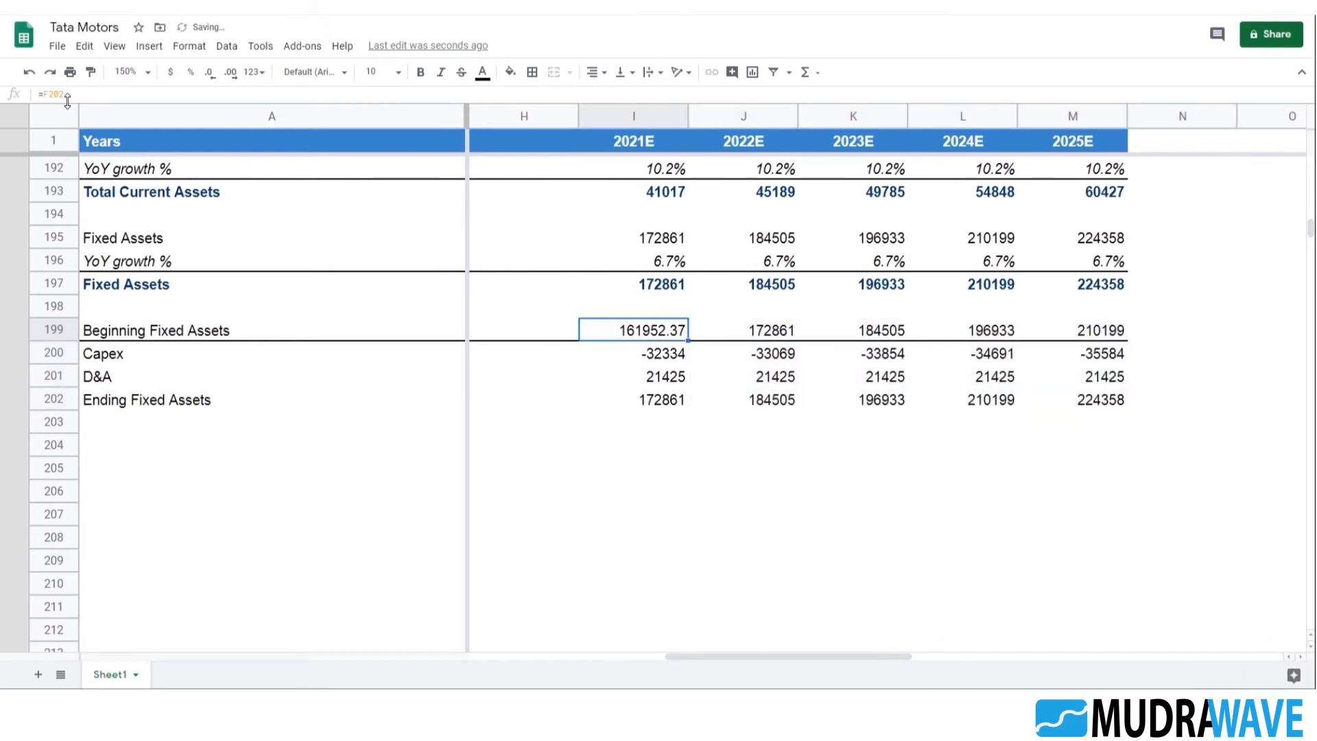
key(Left)
key(Right)
key(Right)
key(Right)
key(Left)
key(Down)
key(Right)
key(Right)
key(Right)
key(Right)
key(Left)
key(Left)
key(Right)
key(Right)
key(Right)
key(Right)
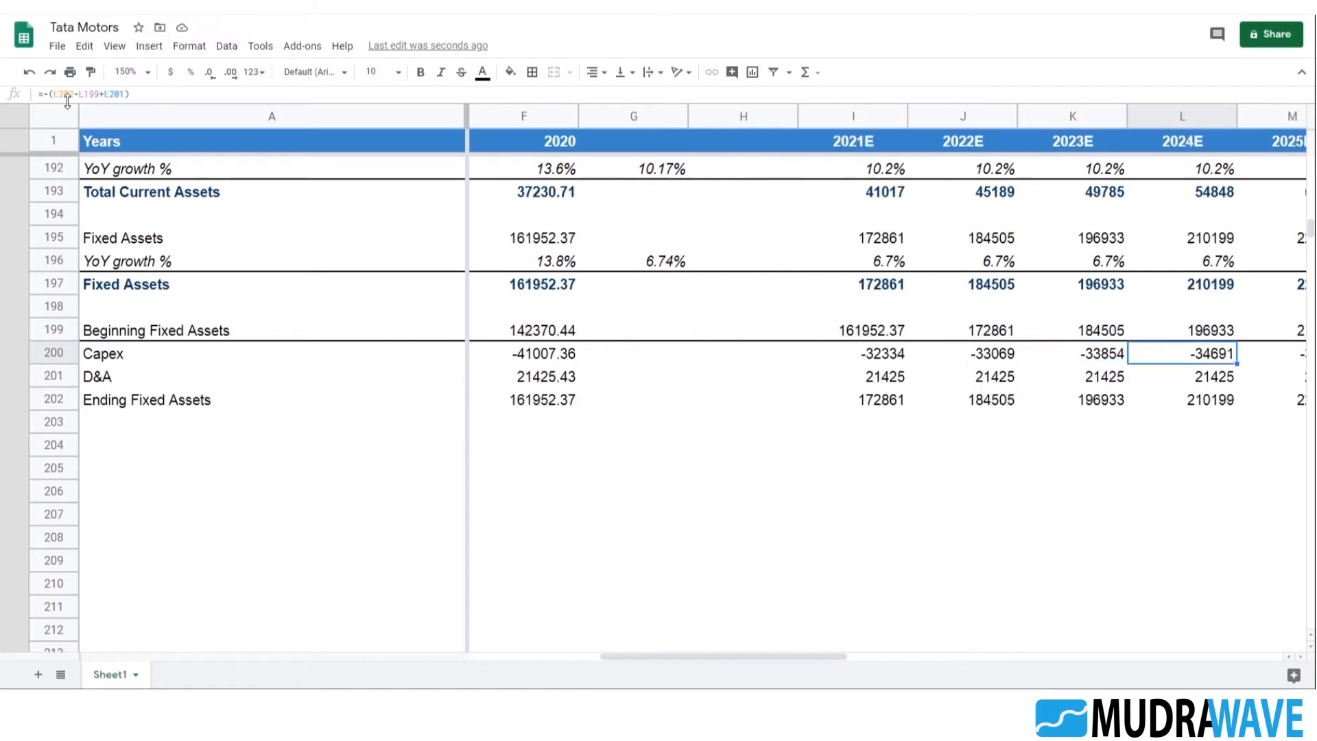
key(Left)
key(Left)
key(Left)
key(Left)
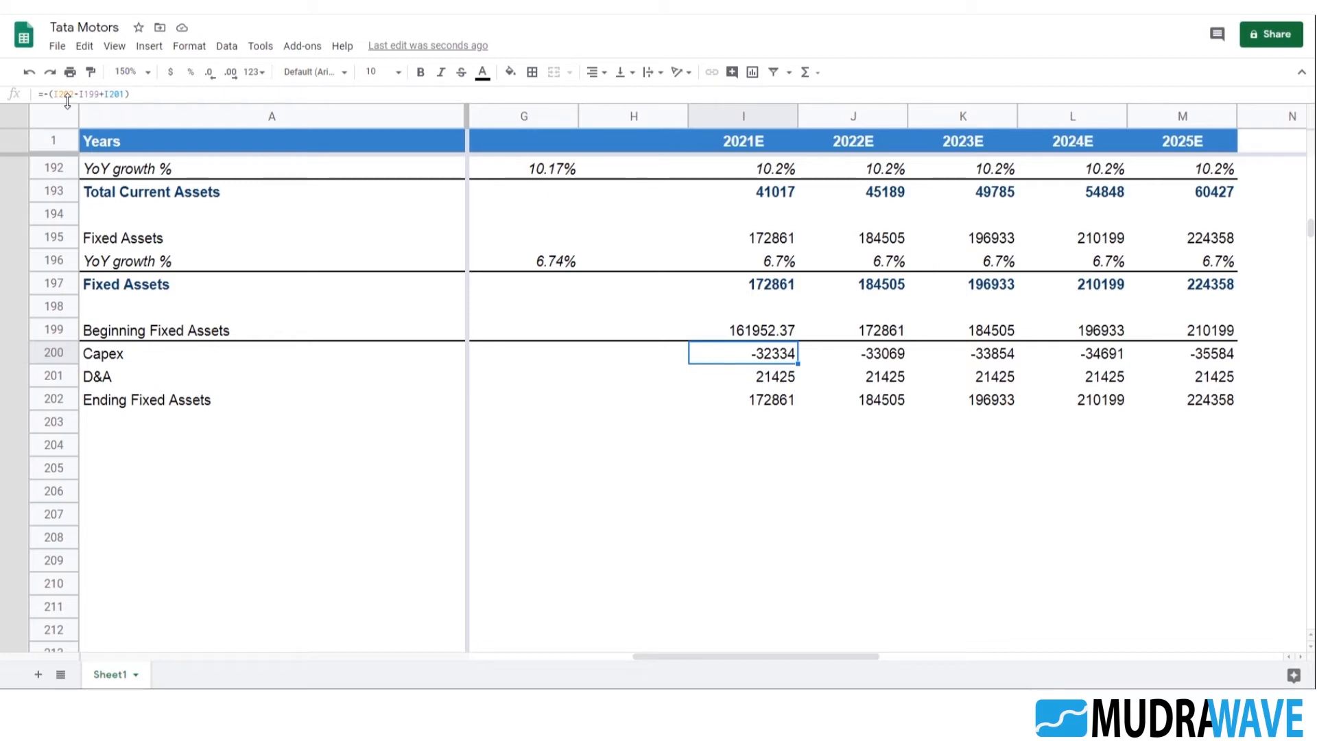
Enter the example figures 100000 in I205 and 125000 in J205 below the fixed assets schedule
click(758, 432)
click(760, 466)
scroll(854, 459, down, 2)
text(100000)
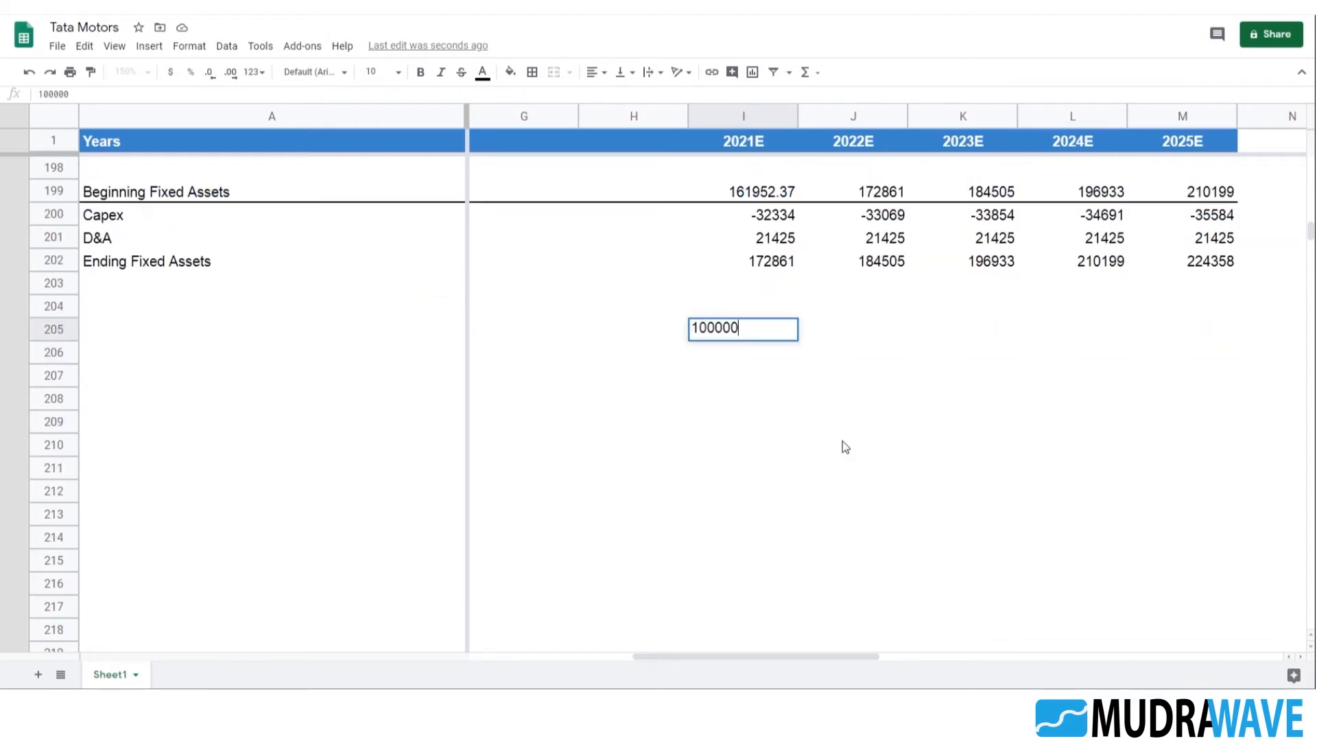
key(Tab)
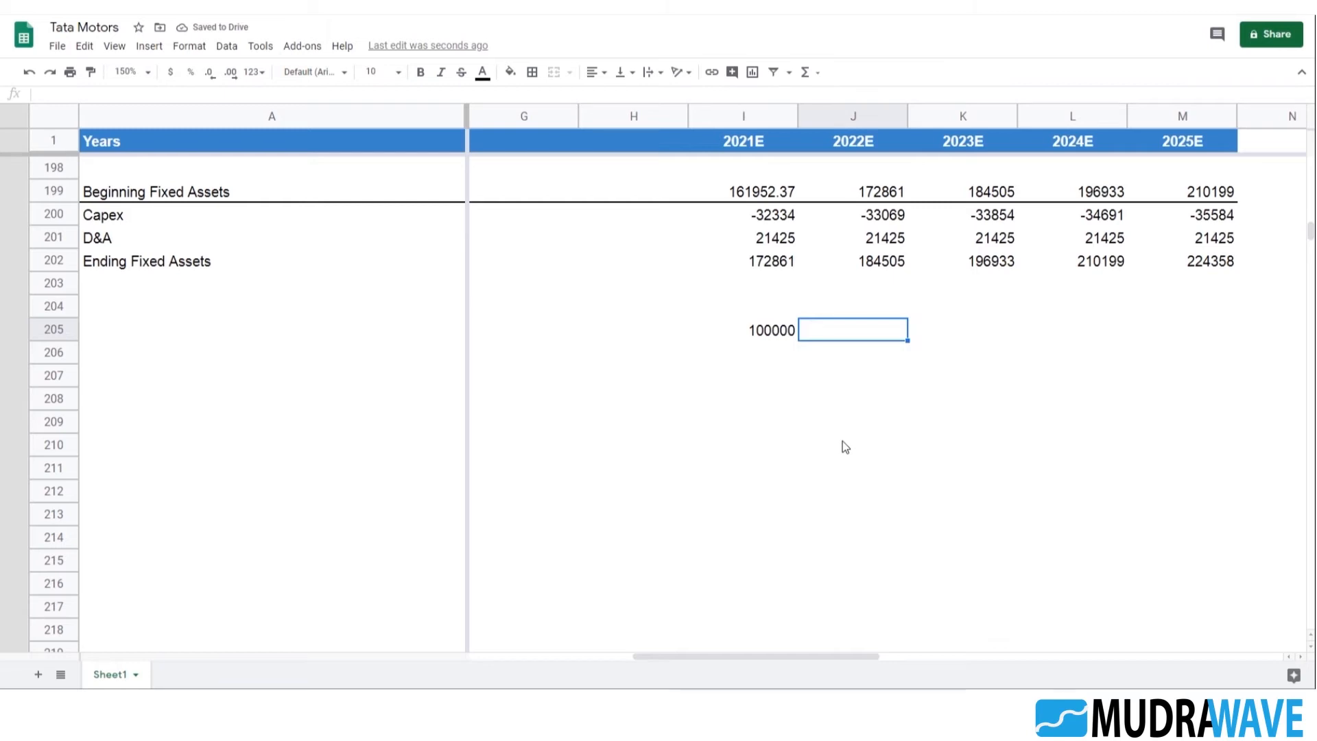
text(125000)
key(Return)
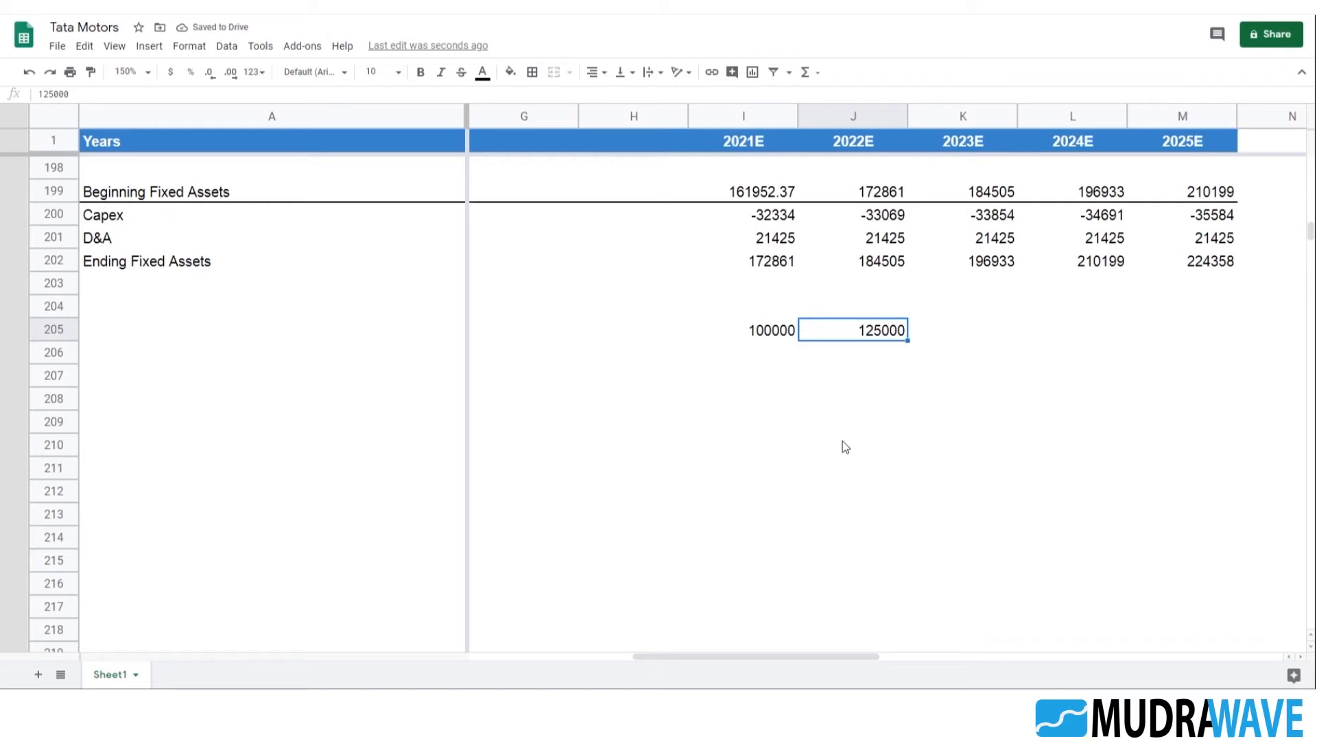
Compare the 2021E Capex formula in I200 with the example figures, the historical Capex and the Income Statement projections
scroll(901, 385, up, 2)
click(773, 358)
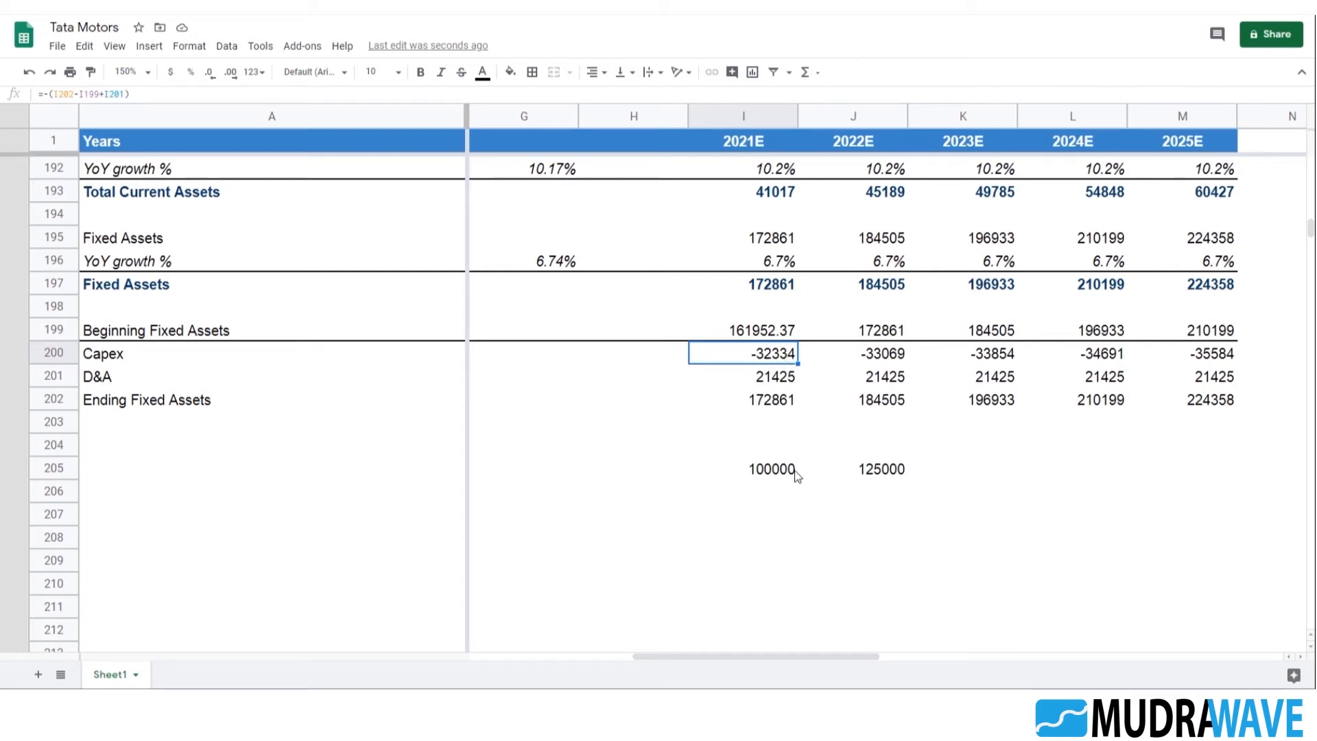
click(788, 472)
click(789, 359)
key(Left)
key(Left)
key(Left)
key(Left)
key(Right)
key(Right)
key(Right)
key(Right)
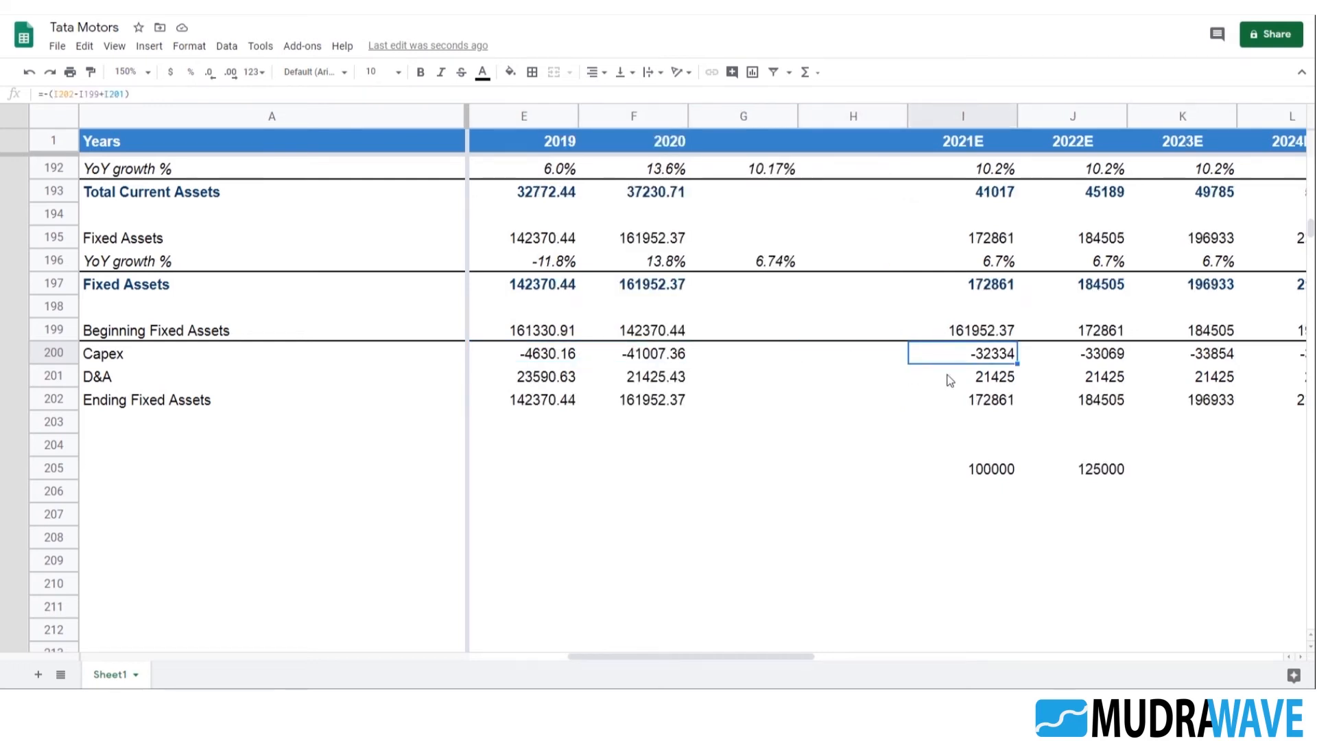
scroll(998, 363, up, 20)
scroll(1013, 352, down, 5)
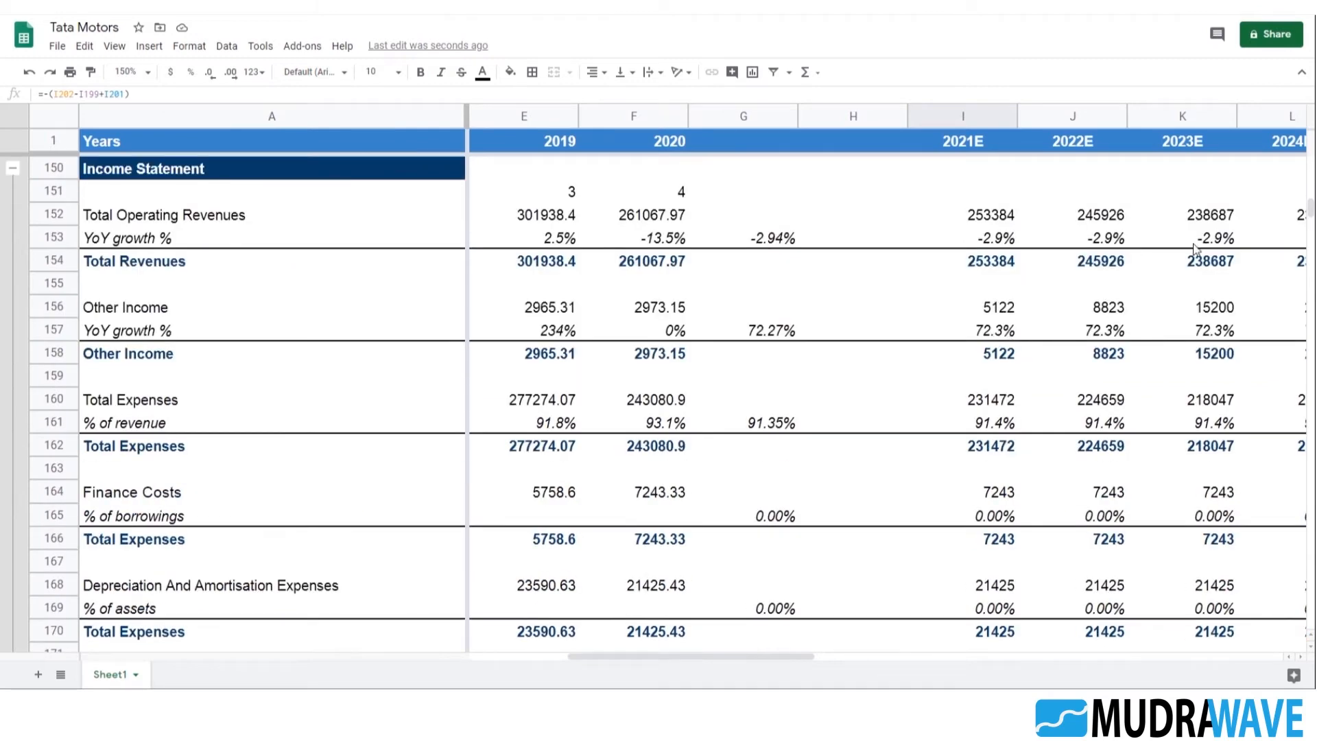
scroll(1076, 351, down, 14)
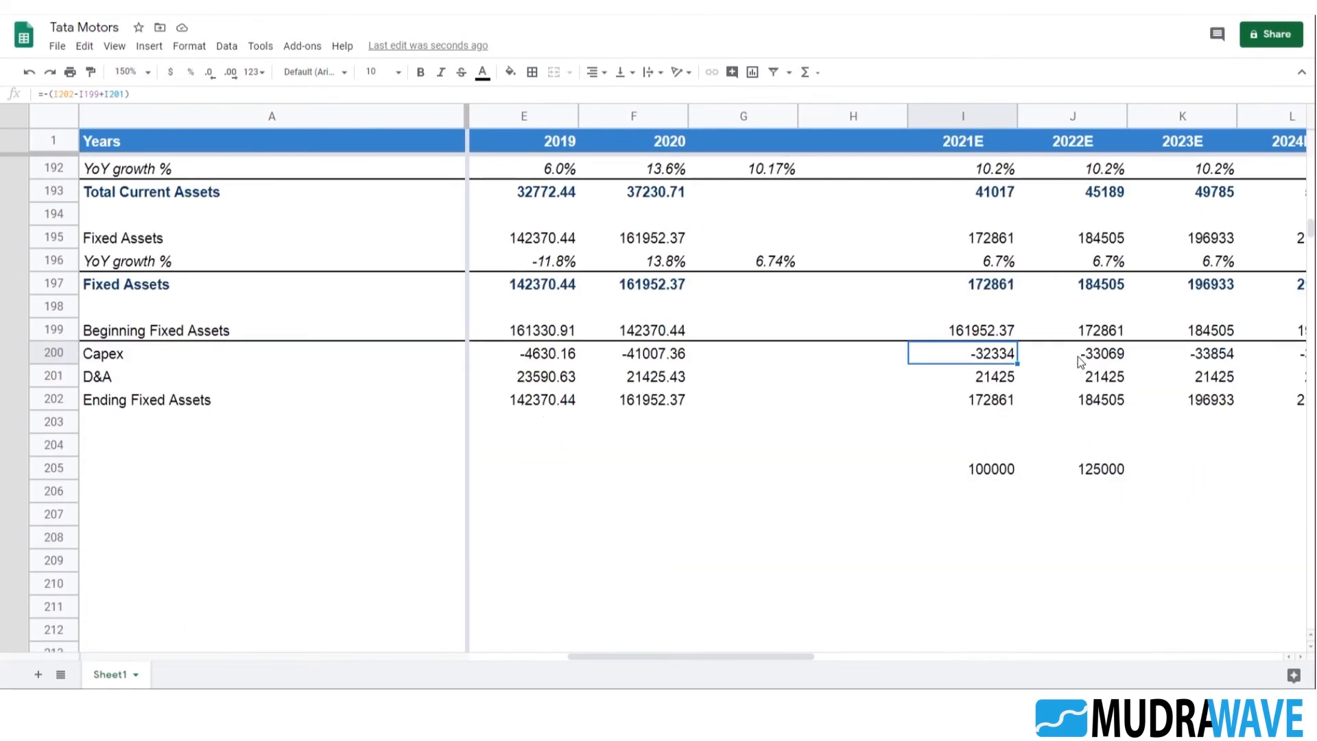
Delete the example figures from row 205 below the fixed assets schedule
click(952, 474)
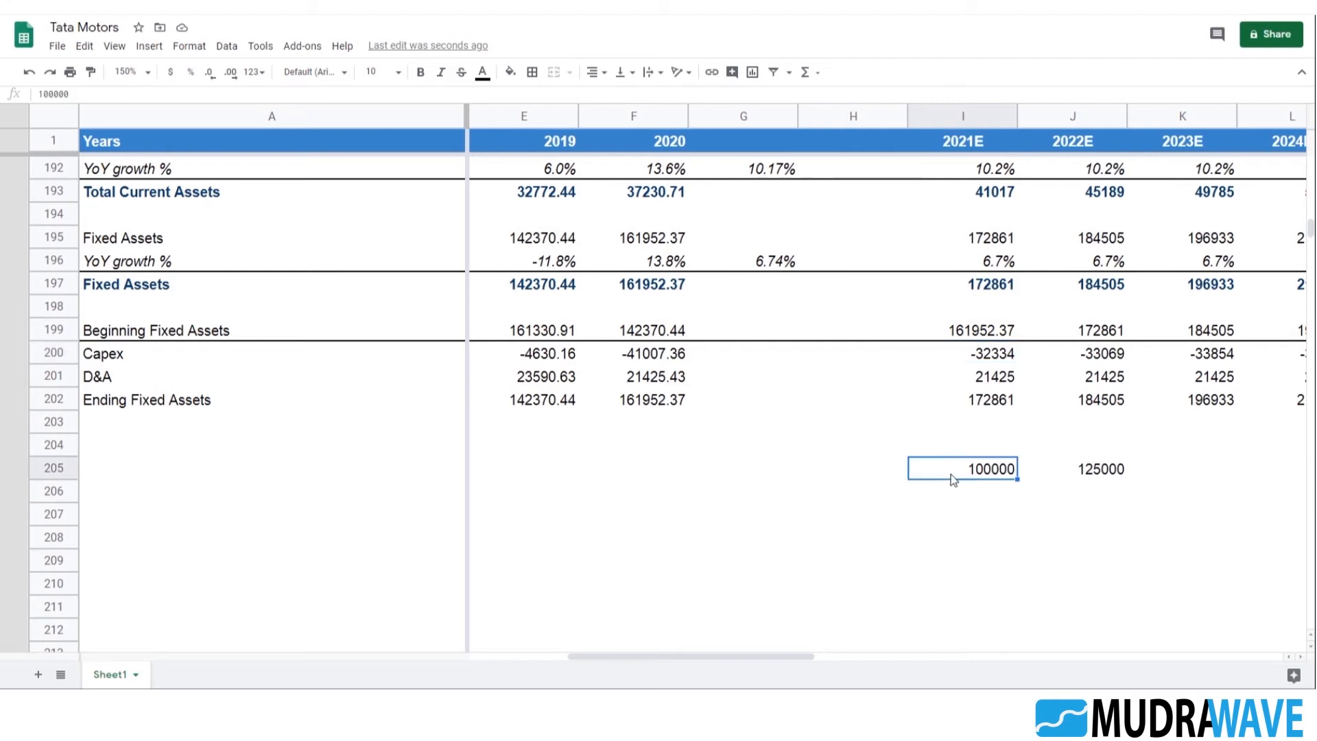
click(896, 477)
key(shift+Right)
key(shift+Right)
key(shift+Right)
key(shift+Right)
key(shift+Right)
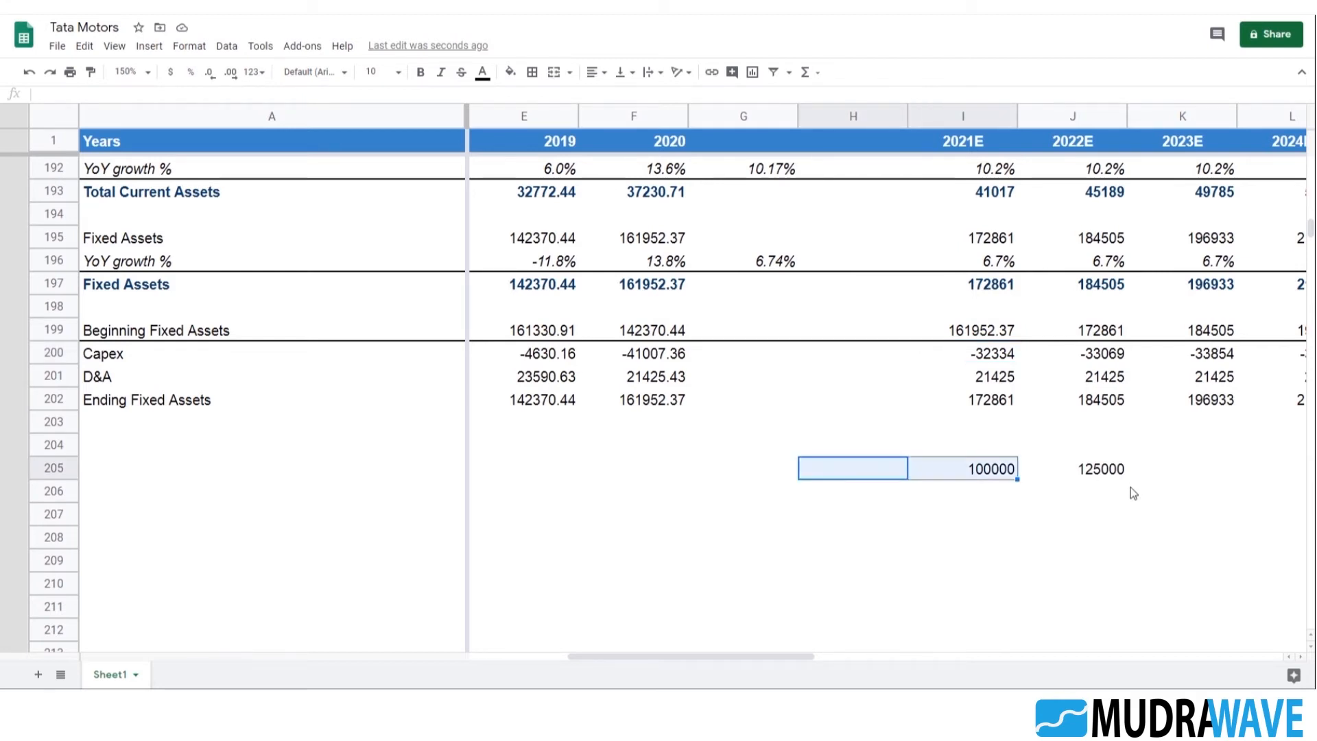
key(Delete)
key(shift+Left)
key(shift+Left)
key(shift+Left)
key(shift+Left)
key(shift+Left)
key(Right)
key(Right)
Format the entire Capex row 200, from its label through 2025E, in bold dark blue text
key(Up)
key(Up)
key(Up)
key(Up)
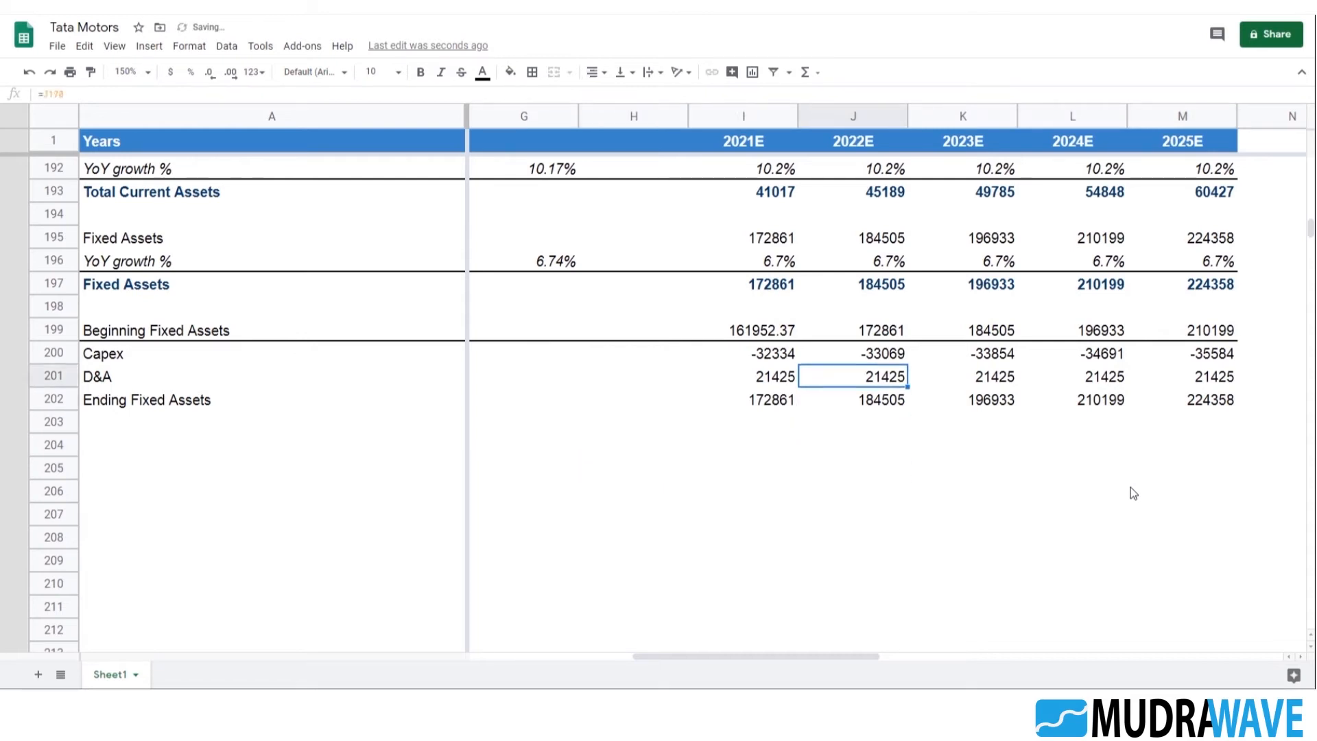
key(Up)
key(Left)
key(Right)
key(Right)
key(Right)
key(Right)
key(Right)
key(Left)
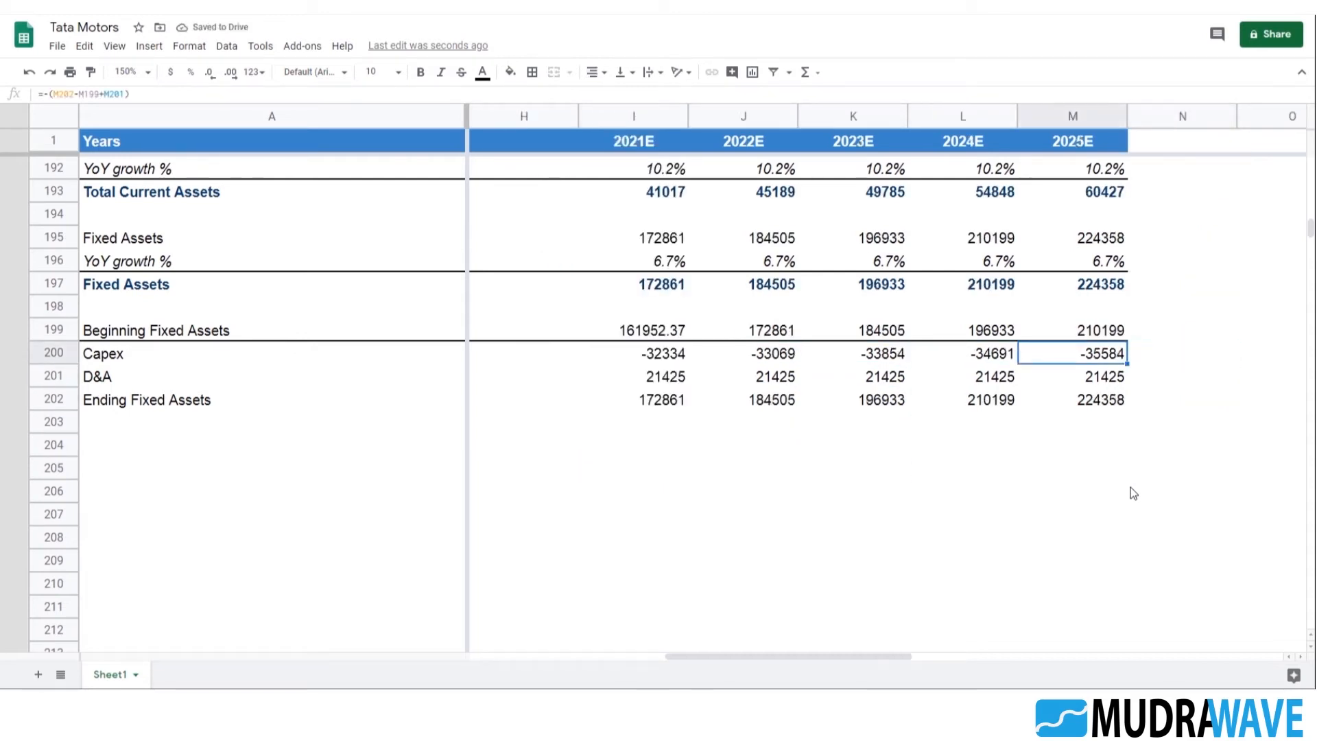
key(shift+Left)
key(shift+Left)
key(shift+Left)
key(shift+Left)
key(shift+Left)
key(shift+Left)
key(shift+Left)
key(shift+Left)
key(shift+Left)
key(shift+Left)
key(shift+Left)
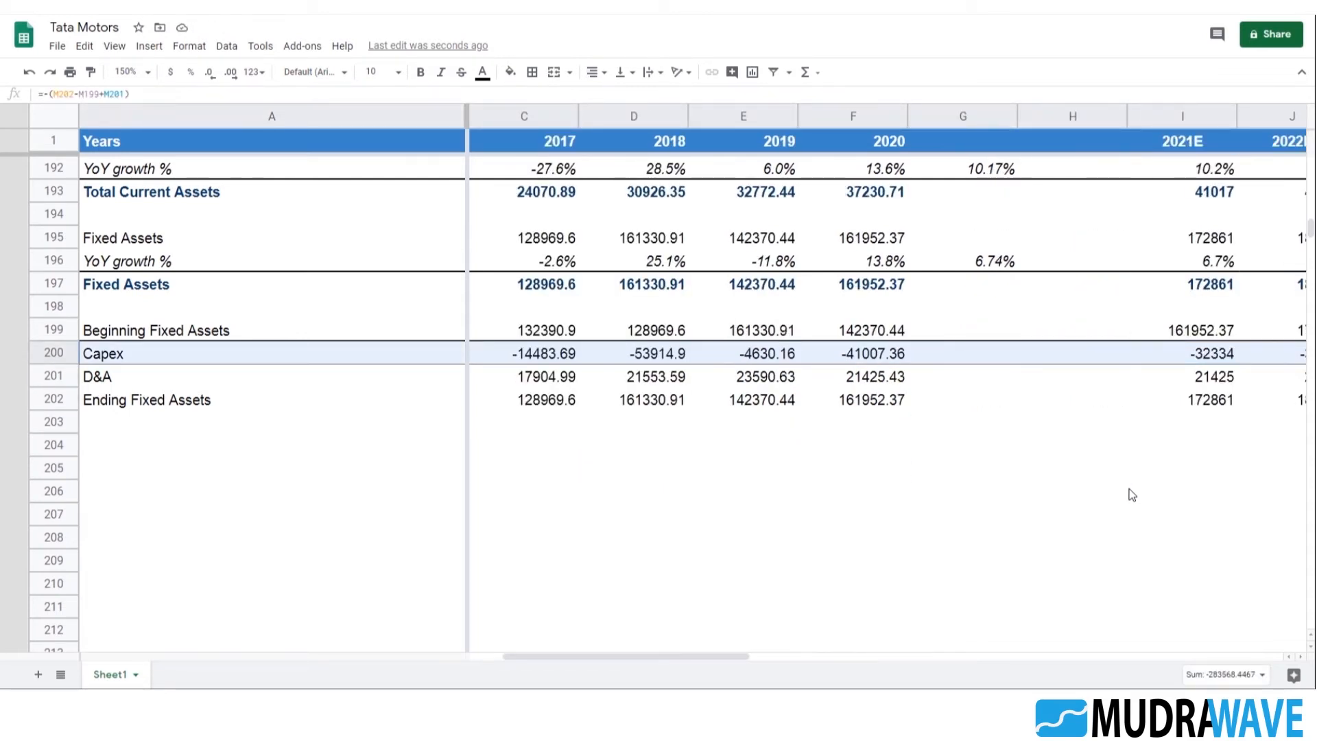
click(420, 72)
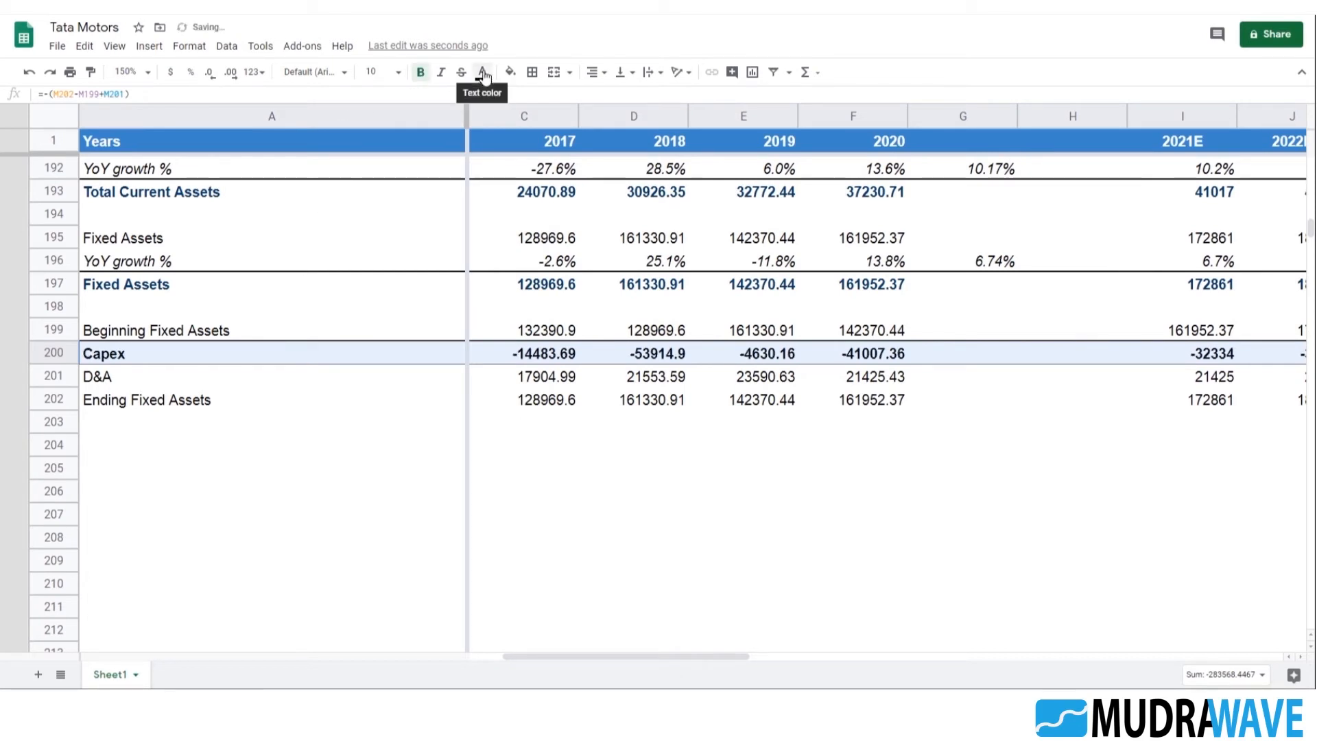
click(482, 72)
click(599, 236)
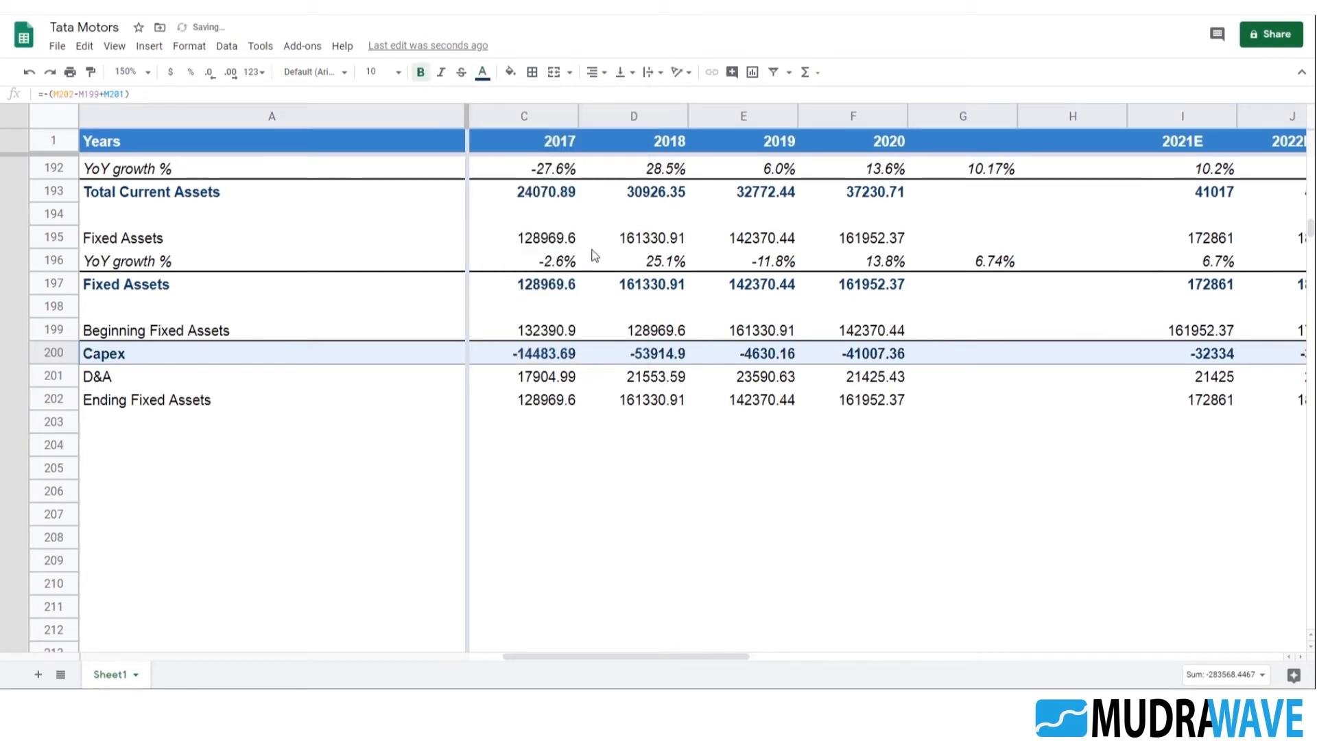
click(716, 495)
Review the Fixed Assets block in rows 195:197 against the Beginning and Ending Fixed Assets rows of the schedule
click(556, 406)
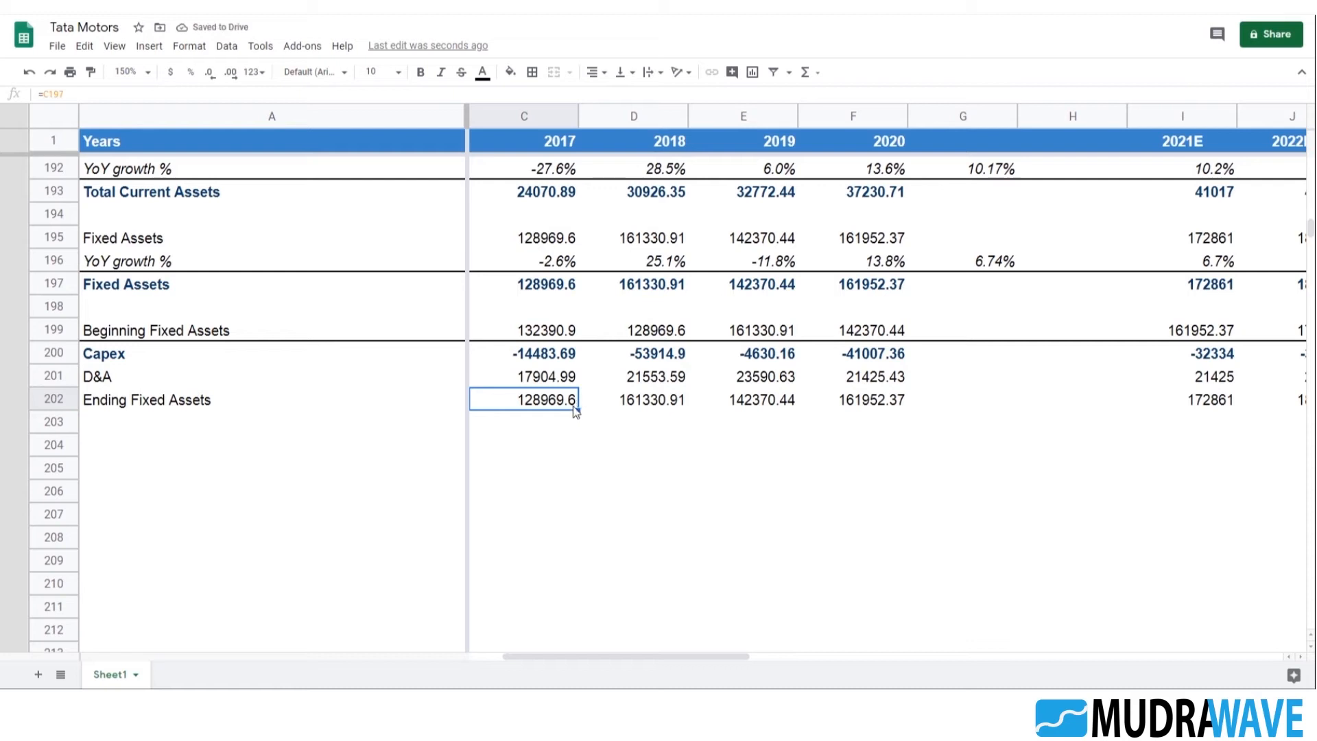
scroll(583, 415, down, 1)
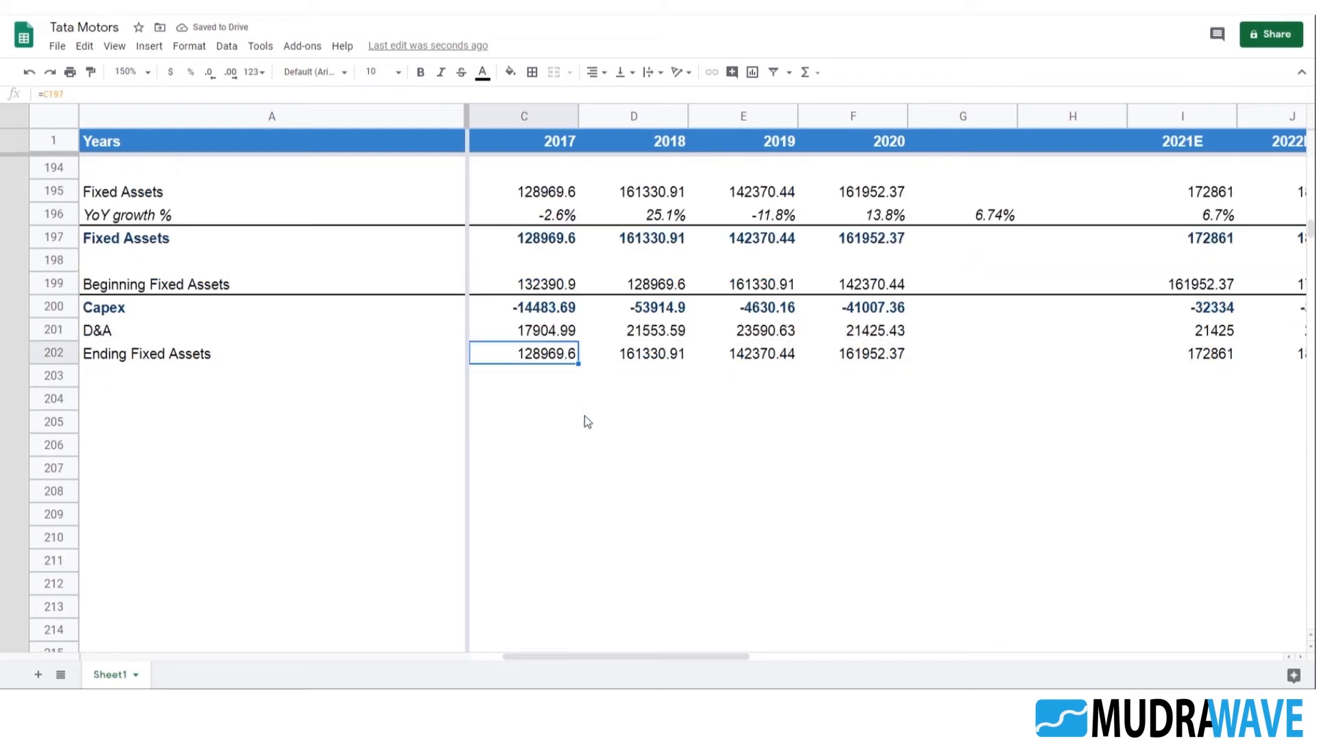
click(209, 422)
click(154, 288)
scroll(236, 388, up, 2)
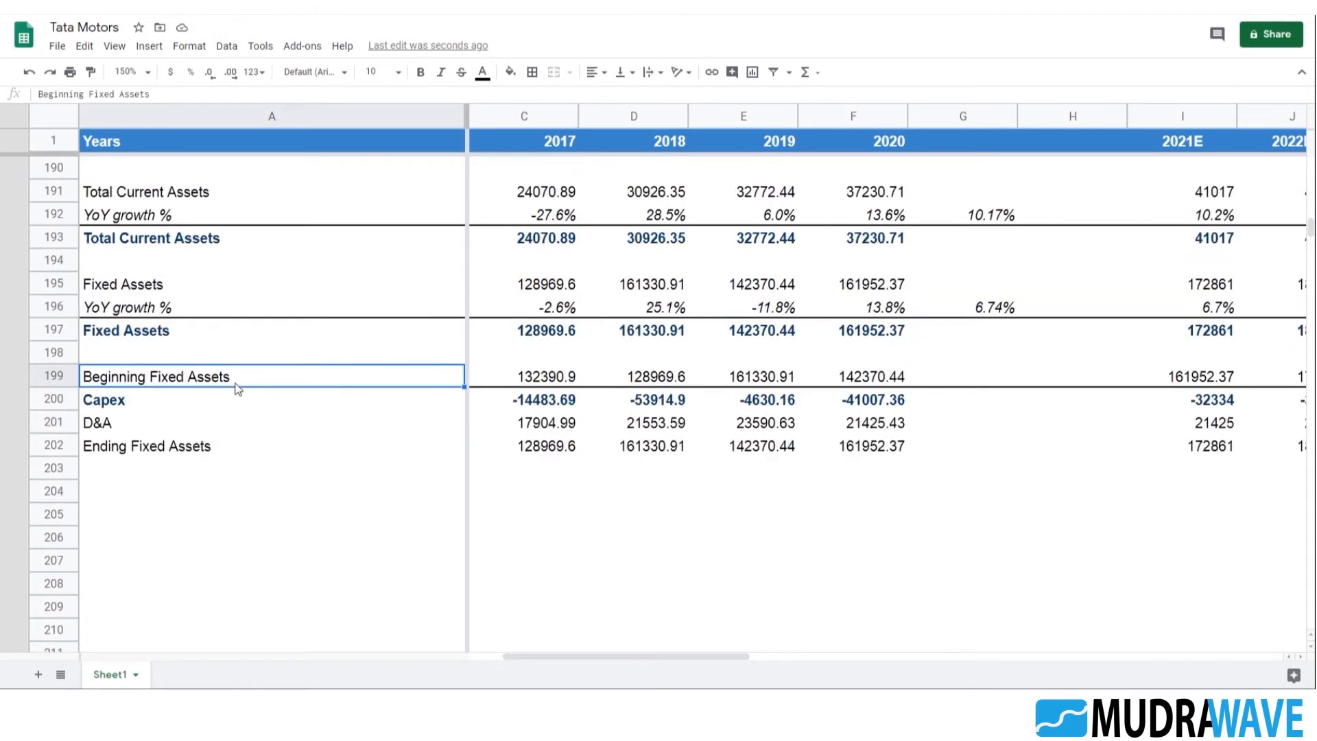
click(145, 292)
key(shift+Down)
key(shift+Down)
key(shift+Right)
key(shift+Right)
key(shift+Right)
key(shift+Right)
key(shift+Right)
key(shift+Right)
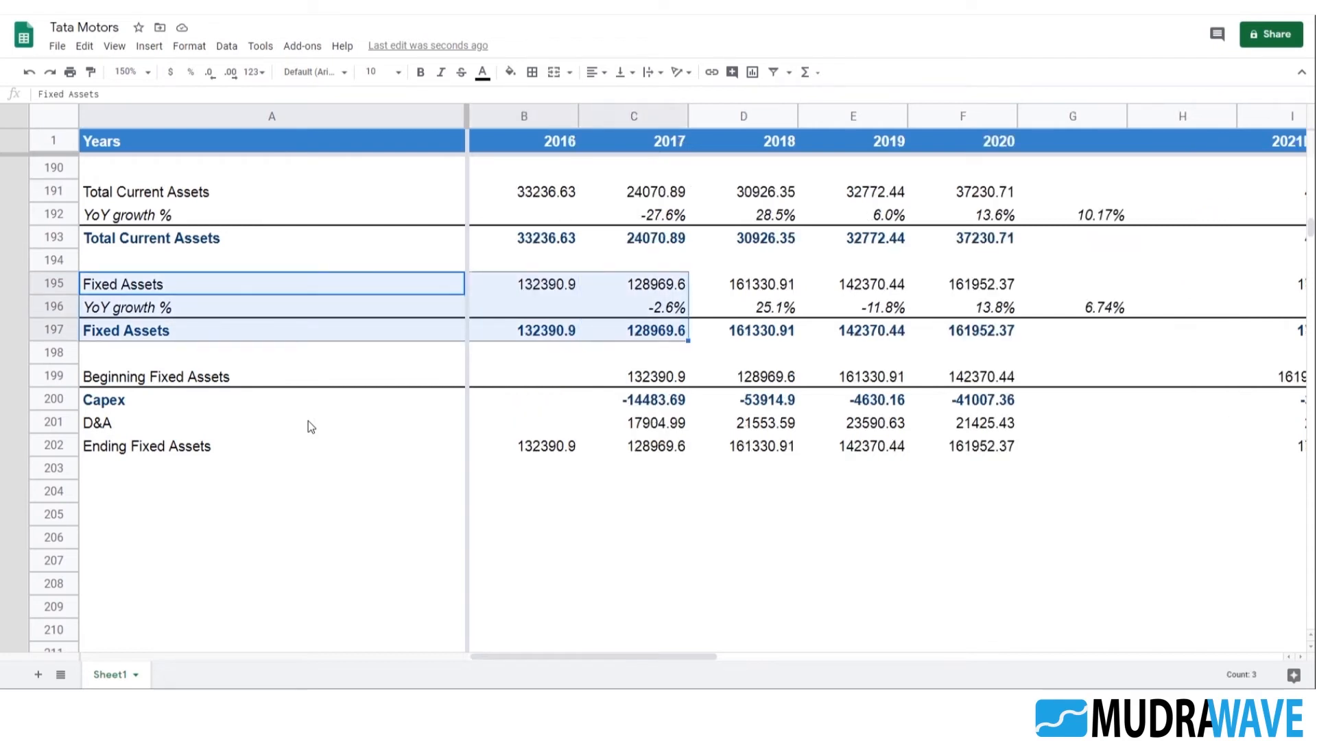
key(shift+Right)
key(shift+Right)
key(shift+Right)
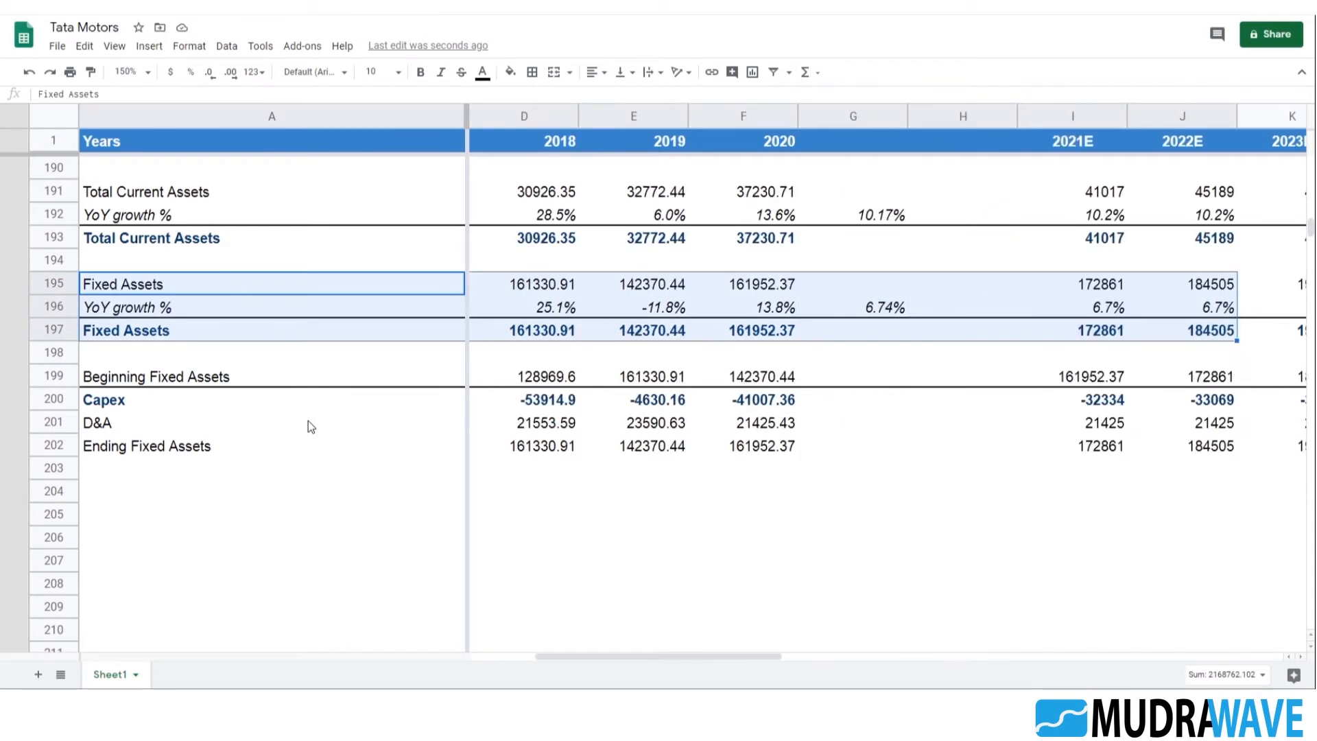
click(531, 446)
drag(749, 657, 447, 653)
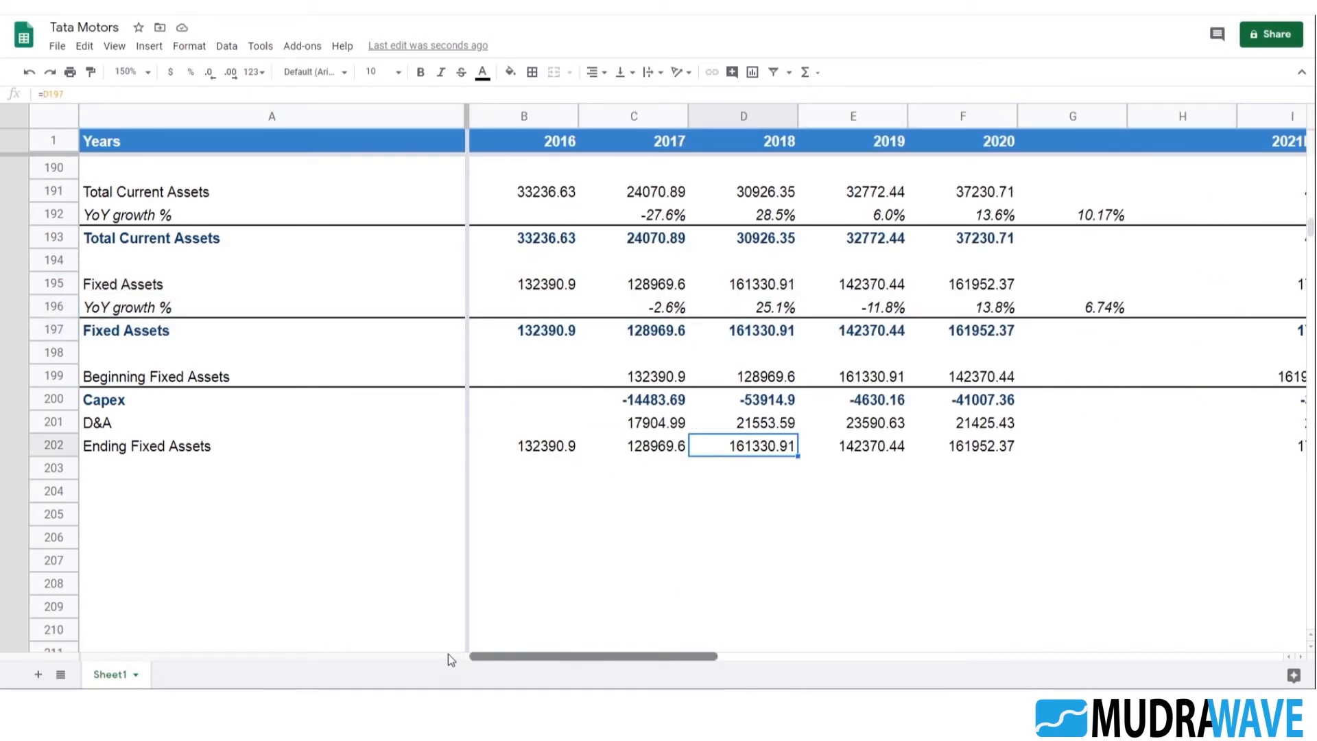
Check the formulas for 2017 Beginning Fixed Assets and Capex in C199:C200 and 2016 Fixed Assets in B197 and B195
click(652, 379)
double_click(665, 381)
key(Escape)
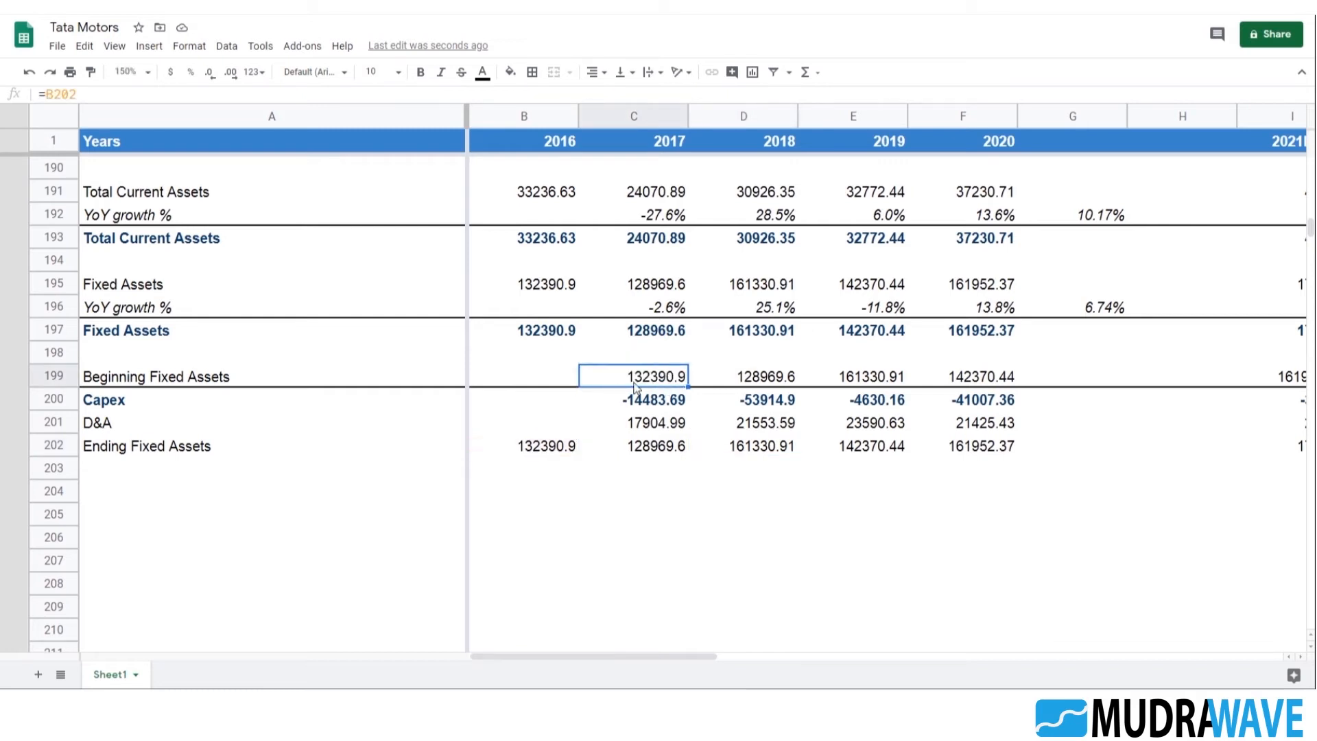
click(665, 408)
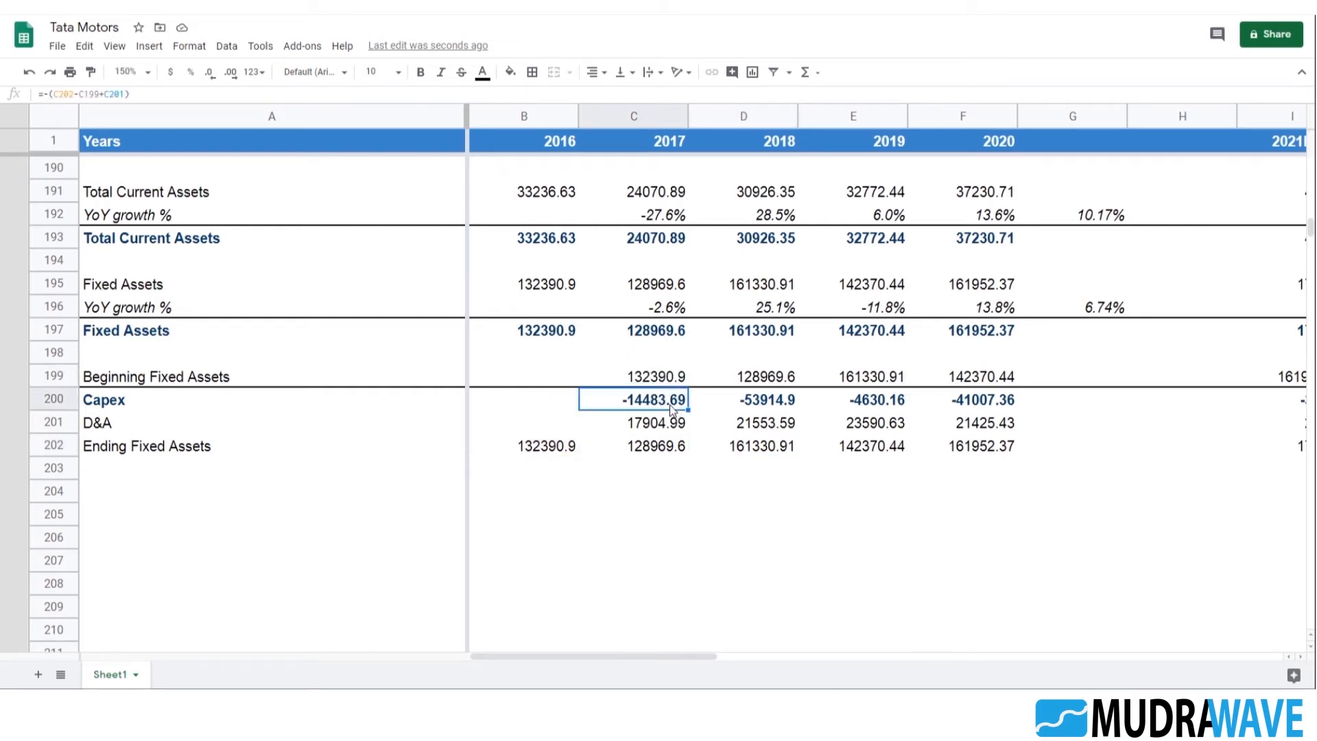
double_click(541, 336)
key(Escape)
click(552, 286)
double_click(552, 286)
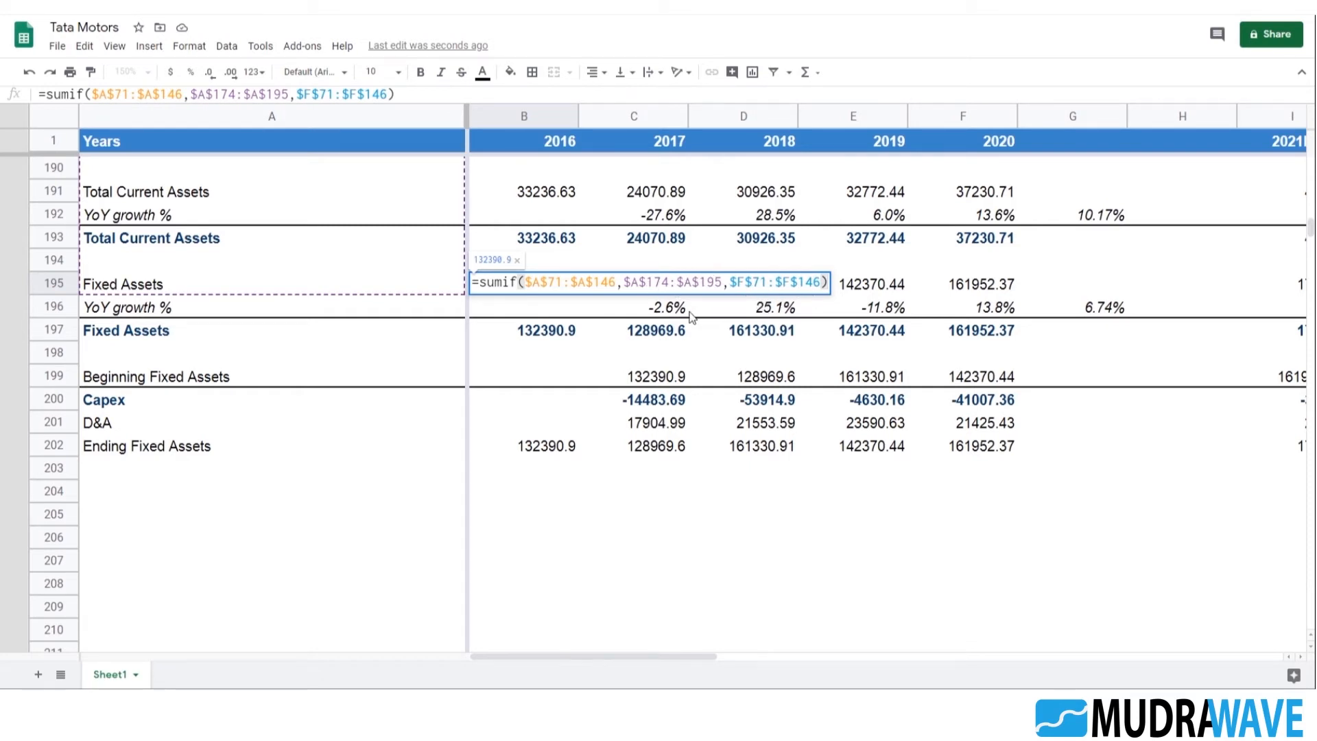
key(Escape)
Insert eight blank rows above the Fixed Assets block at row 195
right_click(52, 283)
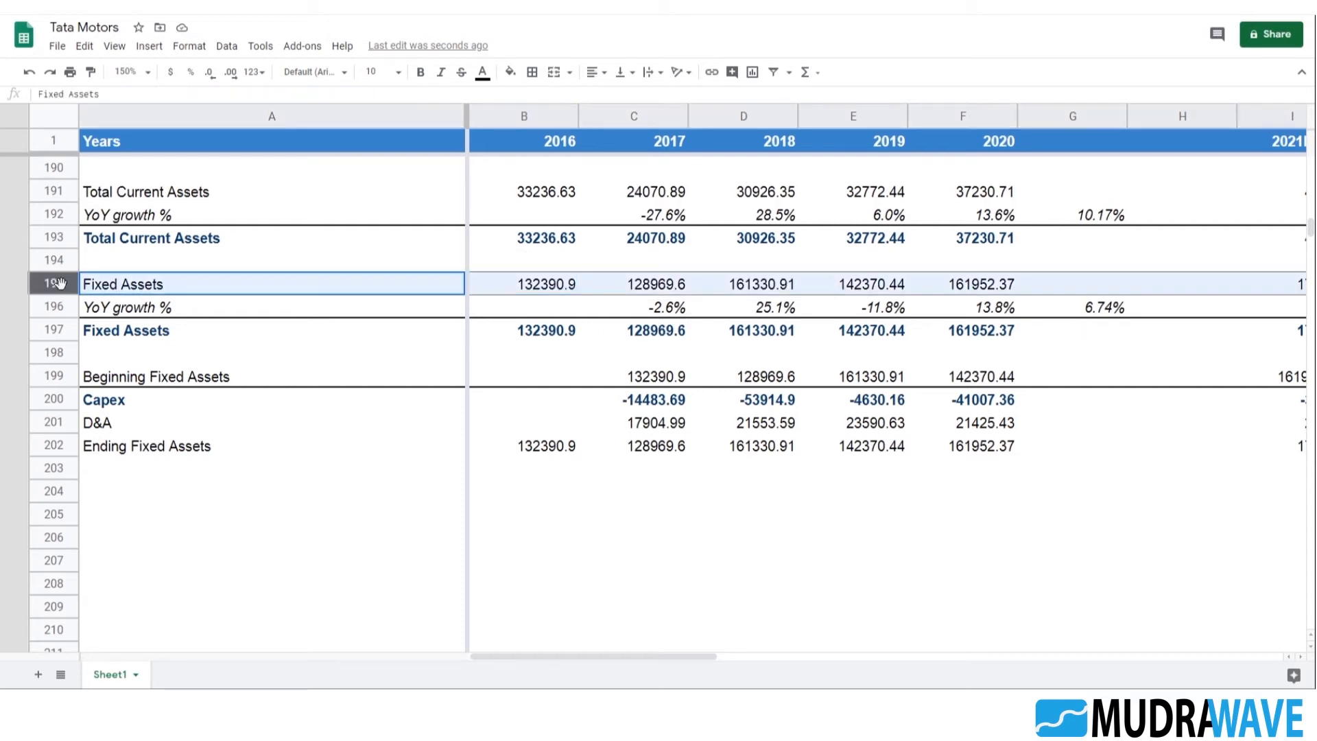
click(120, 357)
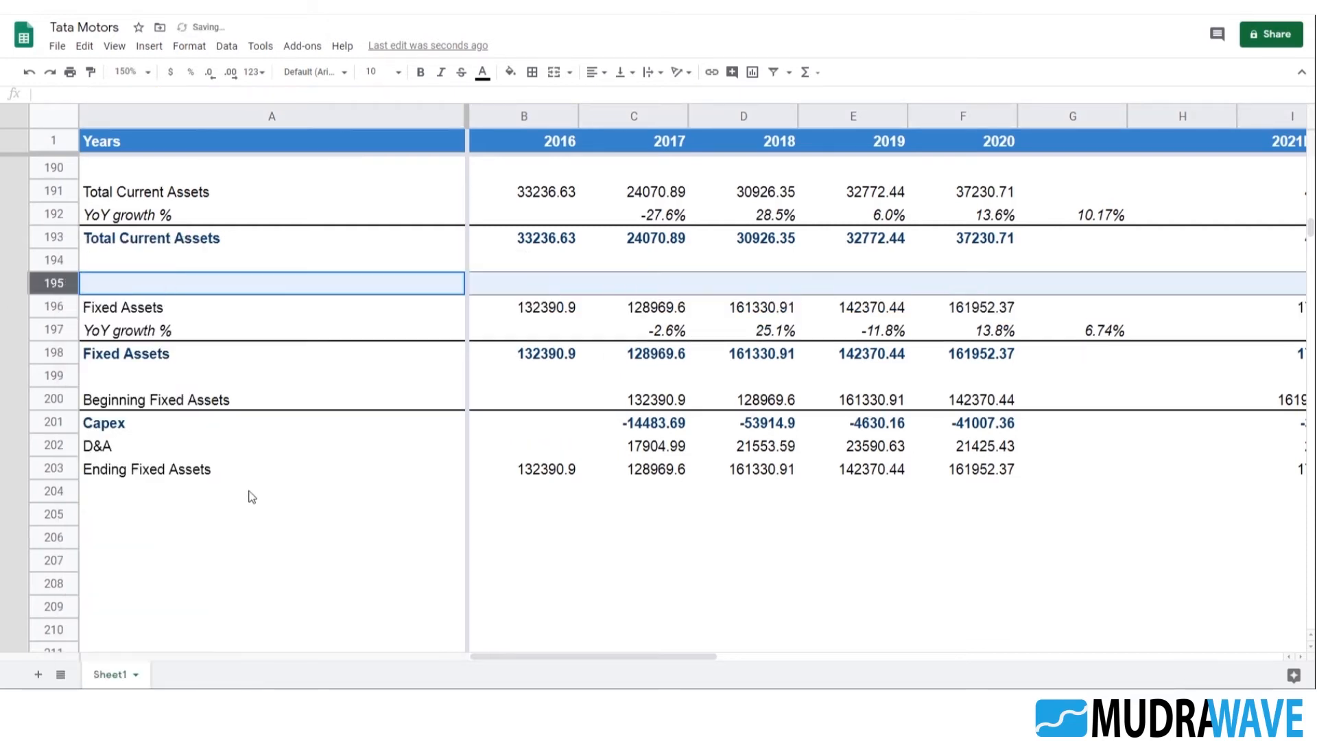
key(ctrl+y)
key(ctrl+y)
key(ctrl+y)
key(ctrl+y)
key(ctrl+y)
key(ctrl+y)
key(ctrl+y)
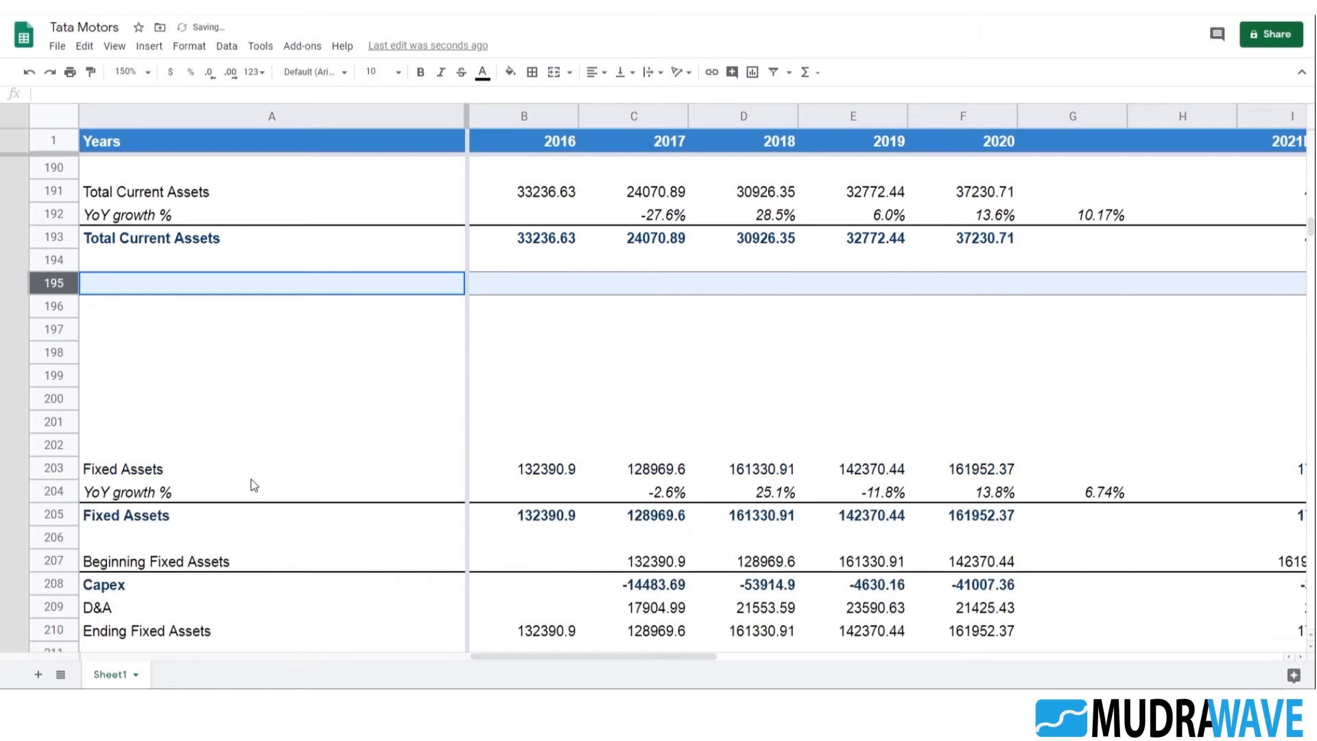
Copy the whole Fixed Assets block and Capex schedule in A203:M210
scroll(197, 384, down, 3)
click(124, 305)
key(Up)
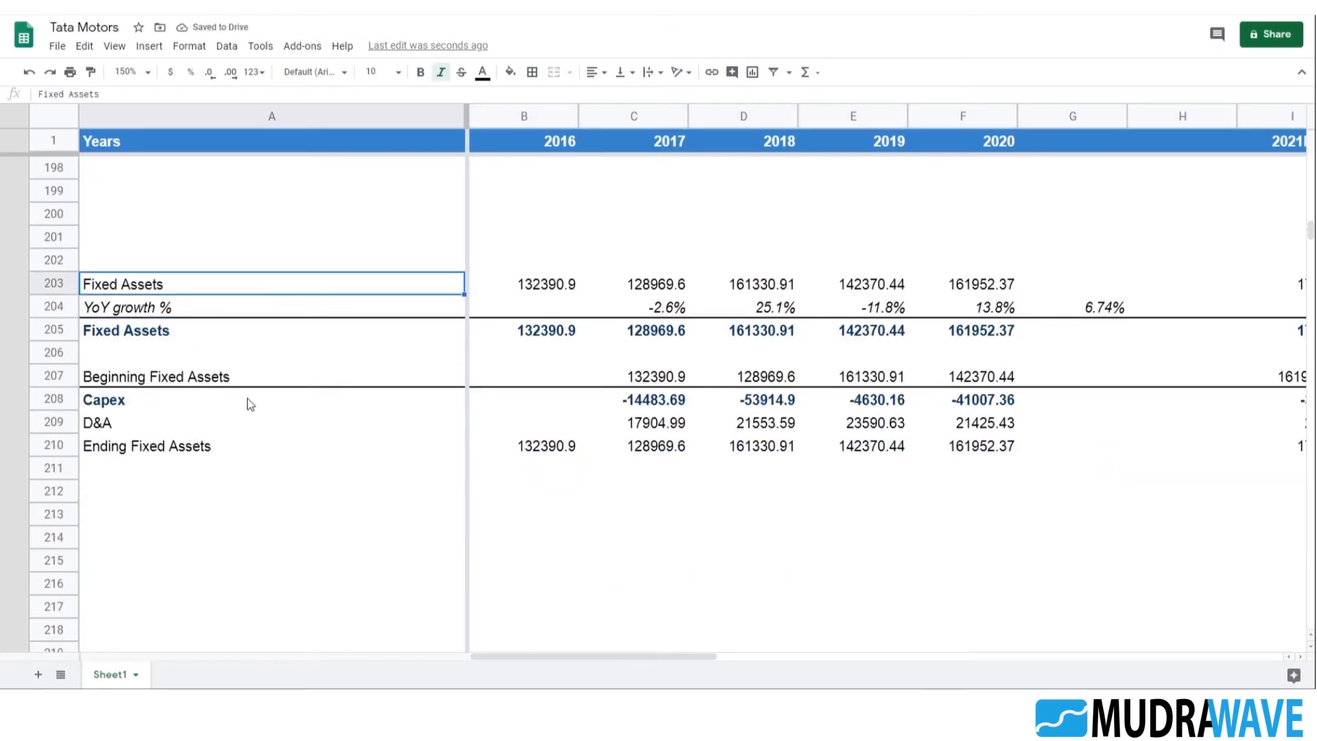
key(shift+Down)
key(shift+Down)
key(shift+Down)
key(shift+Down)
key(shift+Down)
key(shift+Down)
key(shift+Right)
key(shift+Down)
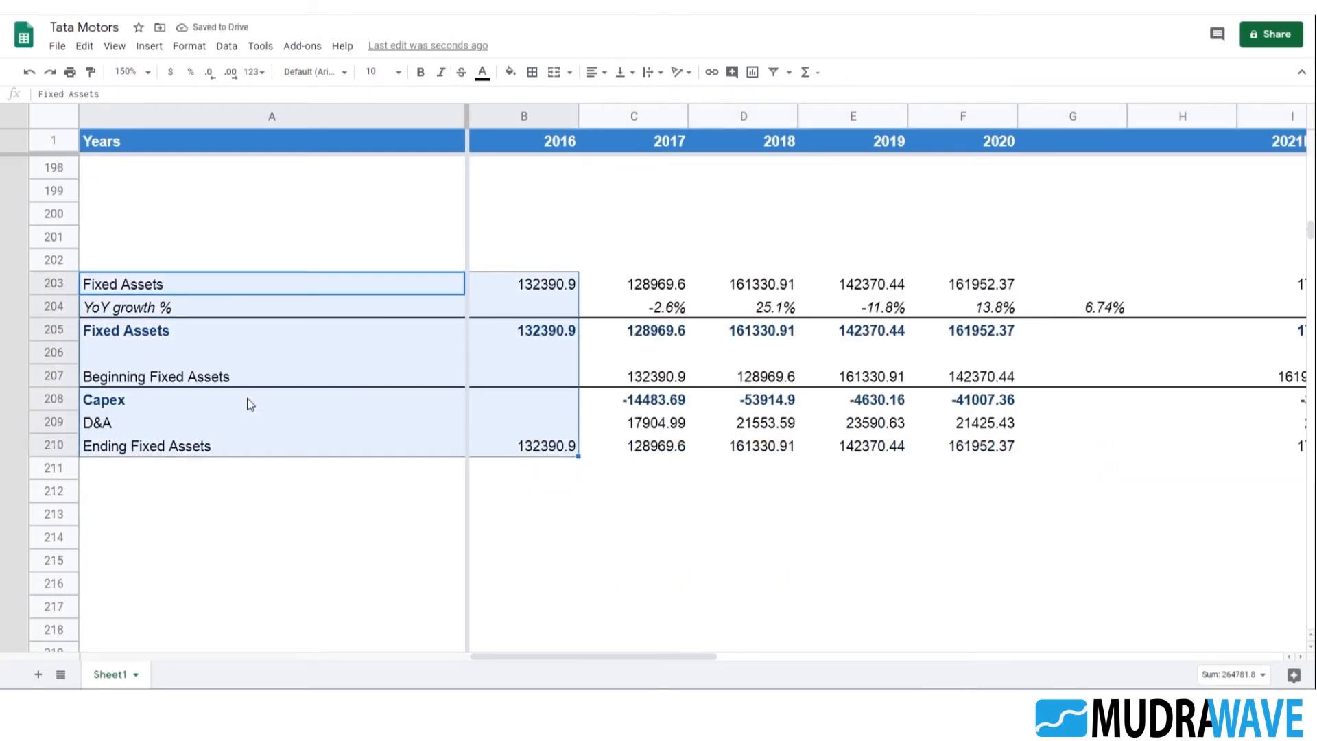
key(shift+Right)
key(shift+Right)
key(shift+Right)
key(shift+Right)
key(shift+Right)
key(shift+Right)
key(shift+Right)
key(shift+Right)
key(shift+Right)
key(shift+Right)
key(shift+Right)
key(shift+Right)
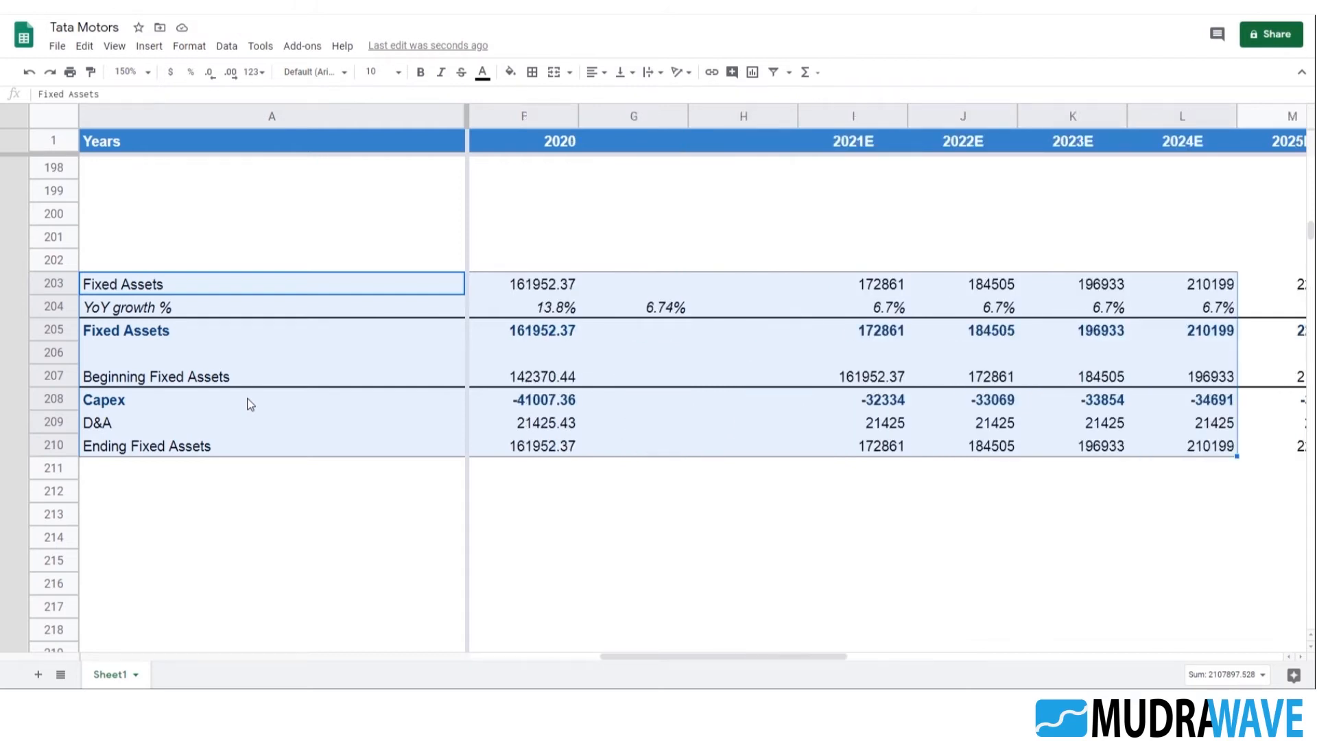
key(shift+Left)
key(ctrl+c)
Try pasting the copied Fixed Assets and Capex block at A195, and undo the paste
key(Up)
key(Up)
key(Up)
key(Up)
key(Up)
key(Up)
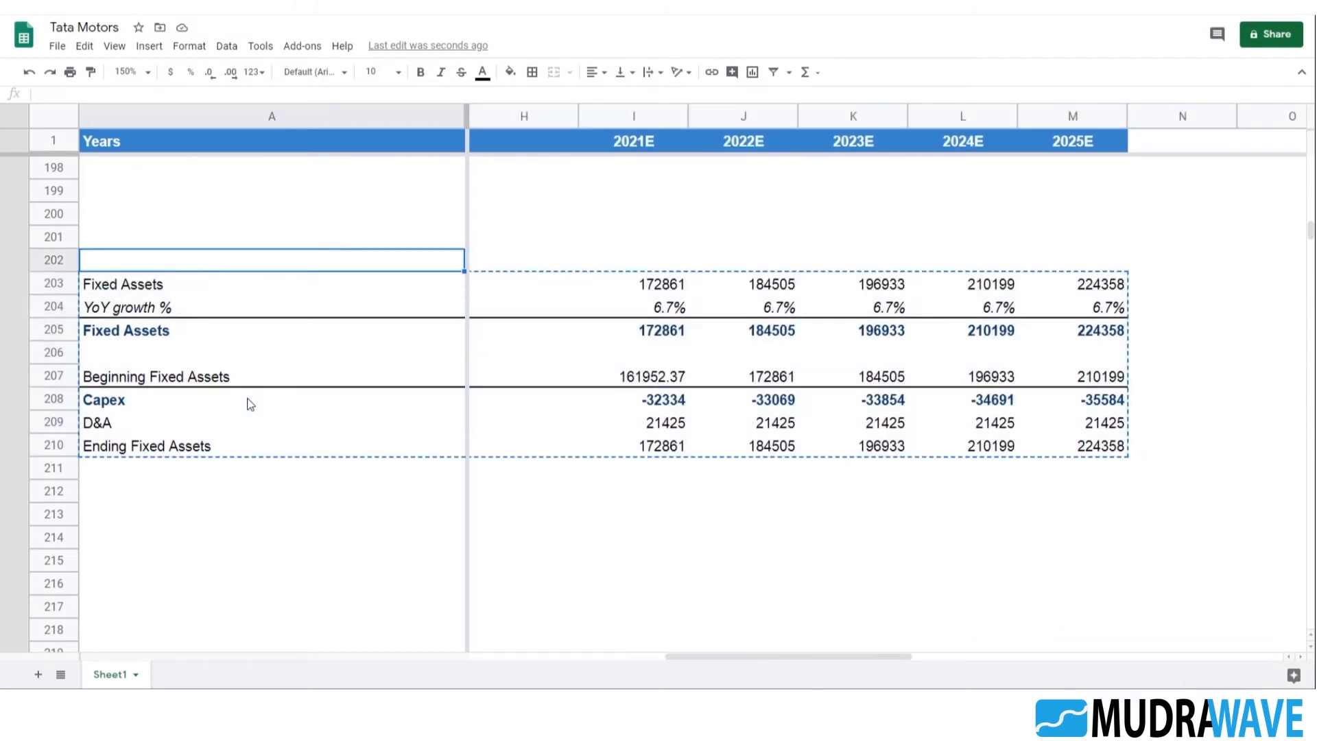
key(Up)
key(Up)
key(Up)
key(Up)
key(Up)
key(Down)
key(Down)
key(Down)
key(ctrl+v)
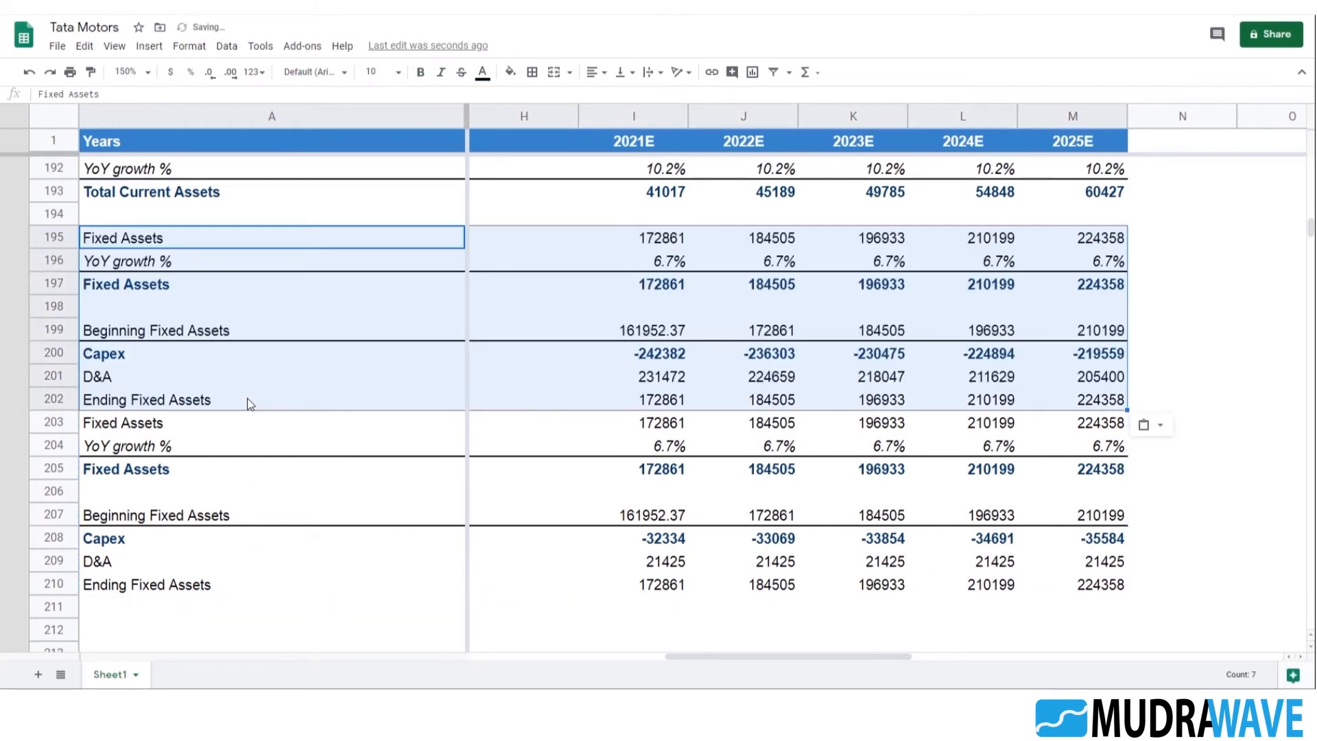
key(ctrl+z)
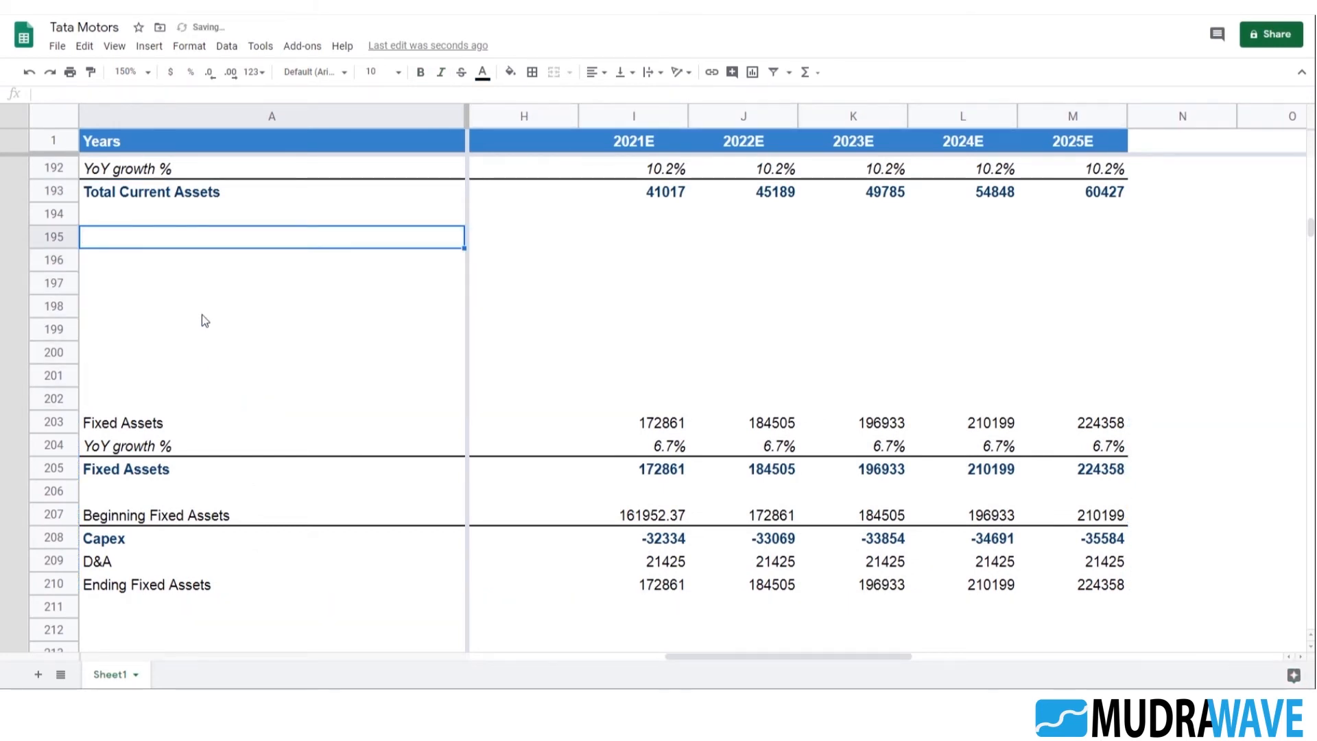
Insert thirteen more blank rows above row 195 so the Fixed Assets block starts at row 216
right_click(63, 236)
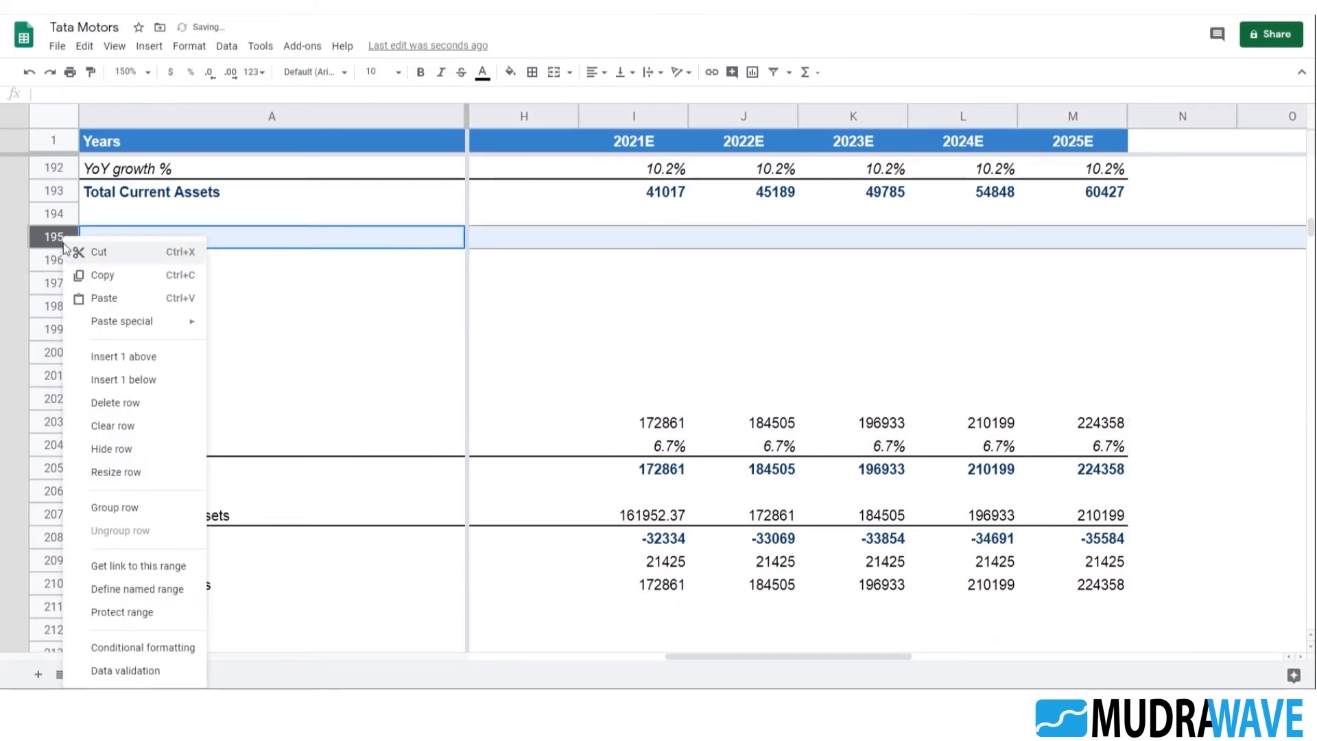
click(151, 354)
key(ctrl+y)
key(ctrl+y)
key(ctrl+y)
key(ctrl+y)
key(ctrl+y)
key(ctrl+y)
key(ctrl+y)
key(ctrl+y)
key(ctrl+y)
key(ctrl+y)
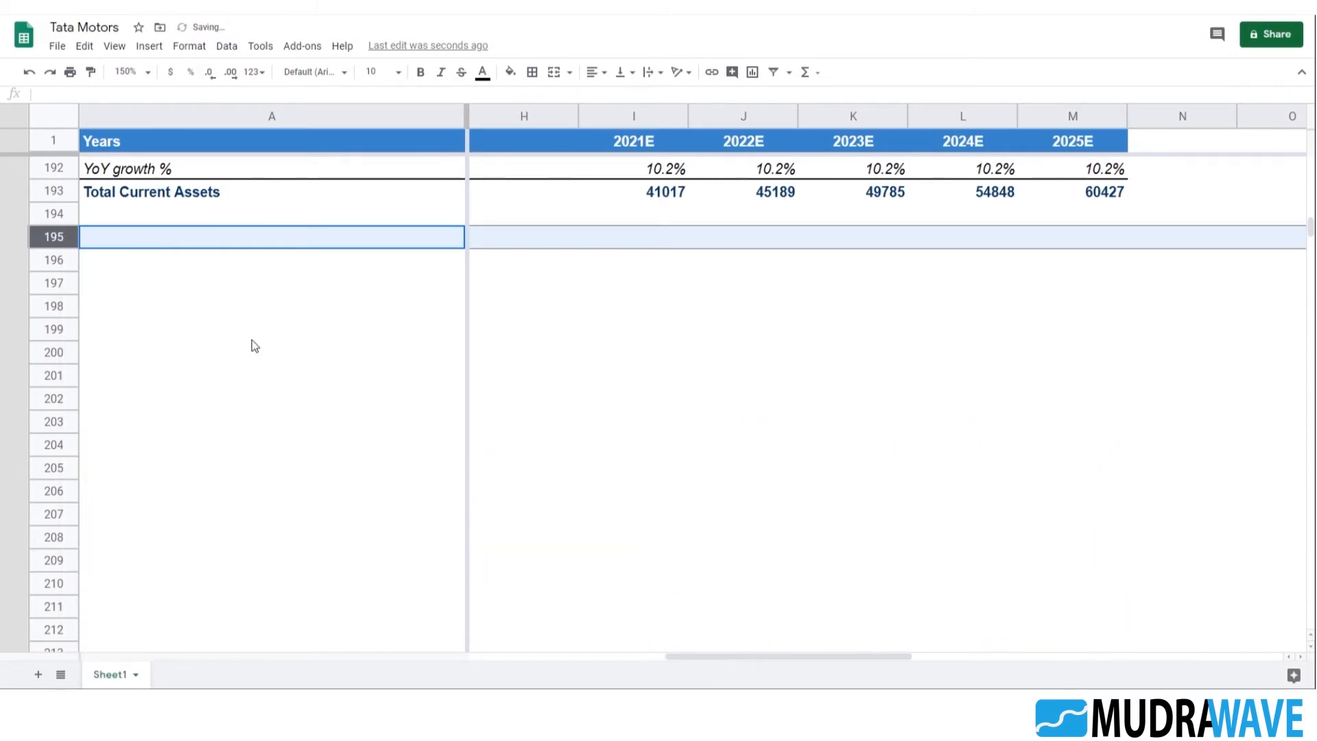
scroll(252, 340, down, 4)
key(ctrl+y)
key(ctrl+y)
scroll(203, 353, down, 5)
click(130, 426)
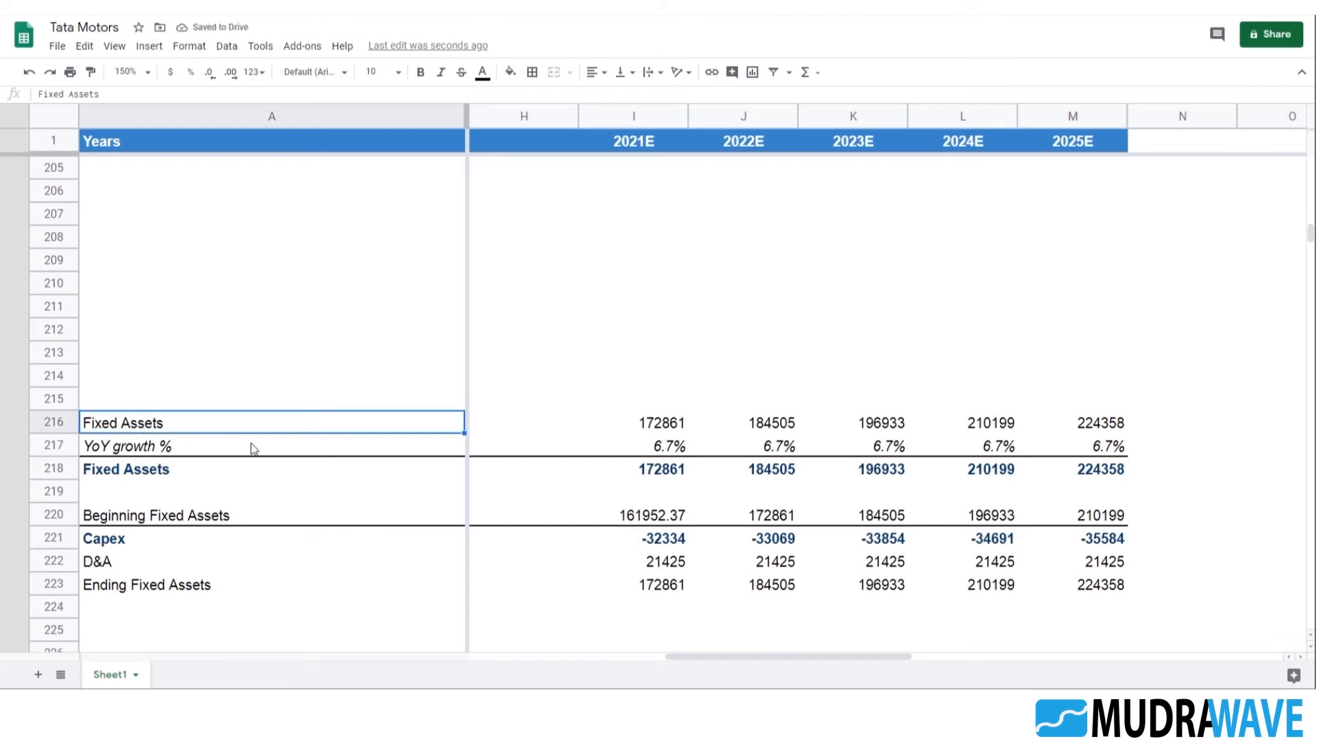
Copy the whole Fixed Assets block and Capex schedule in A216:M223
key(shift+Down)
key(shift+Down)
key(shift+Down)
key(shift+Down)
key(shift+Down)
key(shift+Down)
key(shift+Down)
key(shift+Right)
key(shift+Right)
key(shift+Right)
key(shift+Right)
key(shift+Right)
key(shift+Right)
key(shift+Right)
key(shift+Right)
key(shift+Right)
key(shift+Right)
key(shift+Right)
key(shift+Right)
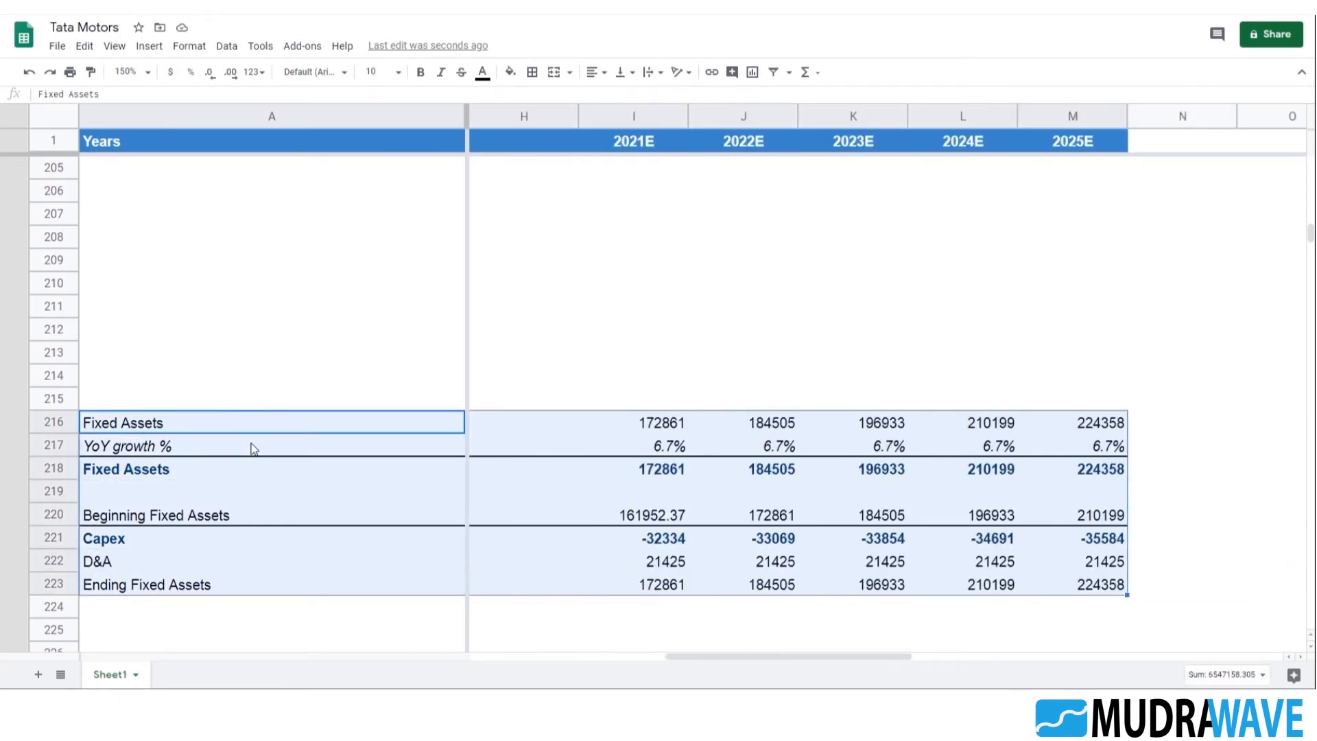
key(ctrl+c)
Paste the copied Fixed Assets and Capex block at A195, below the Total Current Assets block
key(Up)
key(Up)
key(Up)
key(Up)
key(Up)
key(Up)
key(Up)
key(Up)
key(Up)
key(Up)
key(Up)
key(Up)
key(Up)
key(Up)
key(Up)
key(Up)
key(Up)
key(Up)
key(Up)
key(Up)
key(Up)
key(Up)
key(Up)
key(Up)
key(Up)
key(Down)
key(Down)
key(Down)
key(Down)
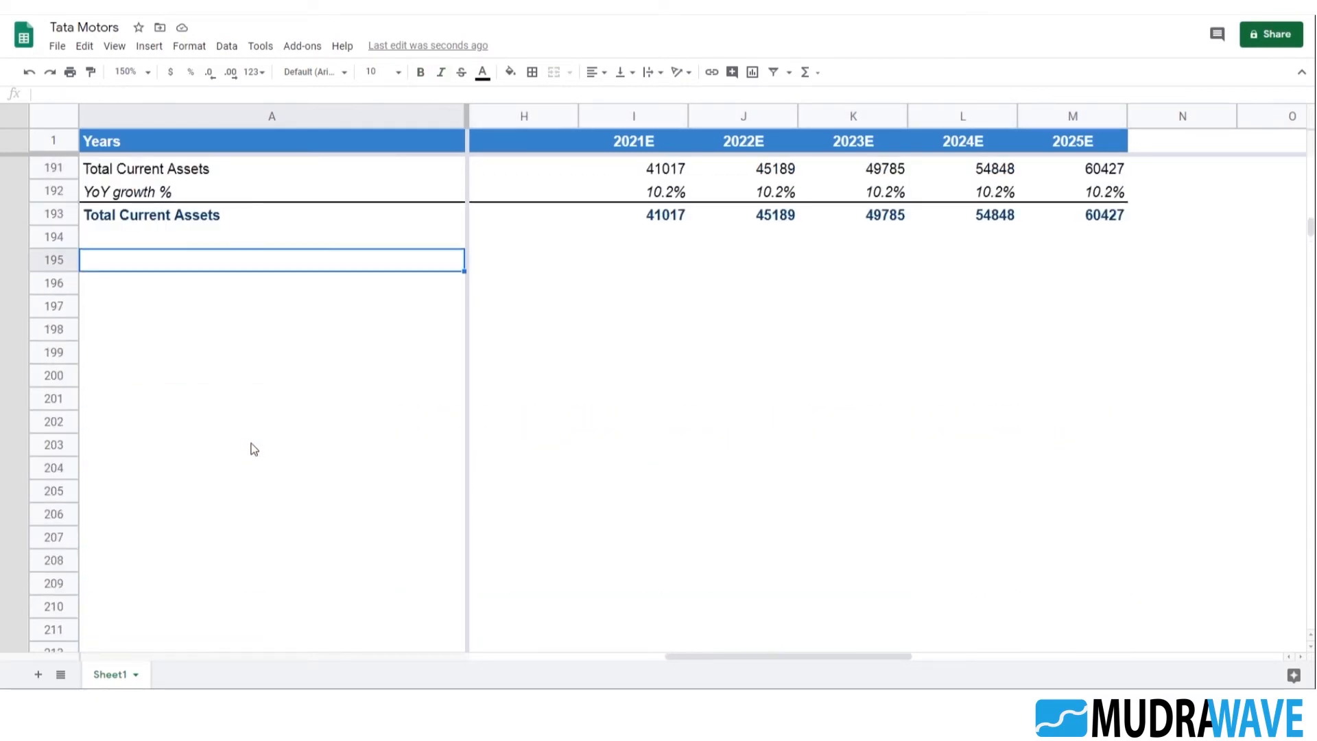
key(ctrl+v)
Review the pasted Fixed Assets and Capex rows and the SUMIF formulas across row 195
key(Down)
key(Down)
key(Down)
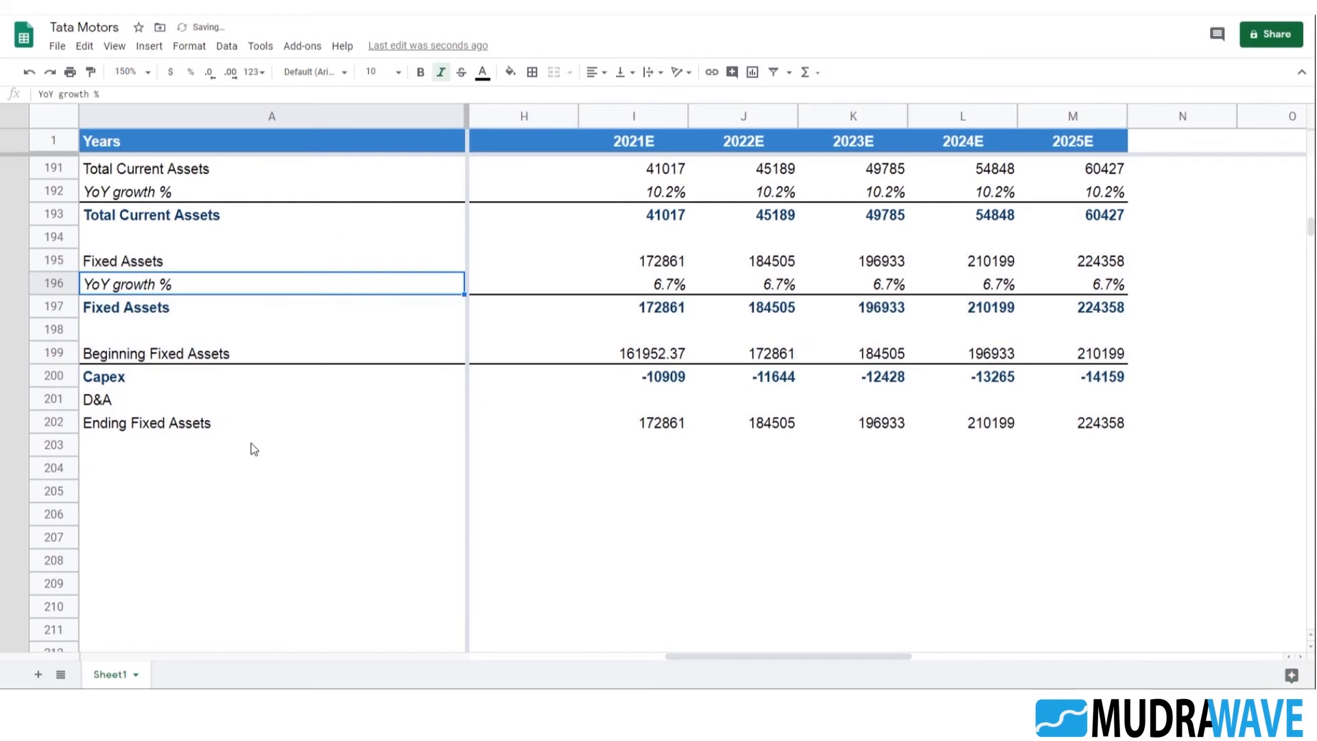
key(Down)
key(Down)
key(Down)
key(Down)
key(Up)
key(Up)
key(Up)
key(Up)
key(Up)
key(Up)
key(Up)
key(Right)
key(Right)
key(Right)
key(Right)
key(Right)
key(Left)
key(Left)
key(Left)
key(Left)
key(Left)
key(Right)
key(Right)
key(Right)
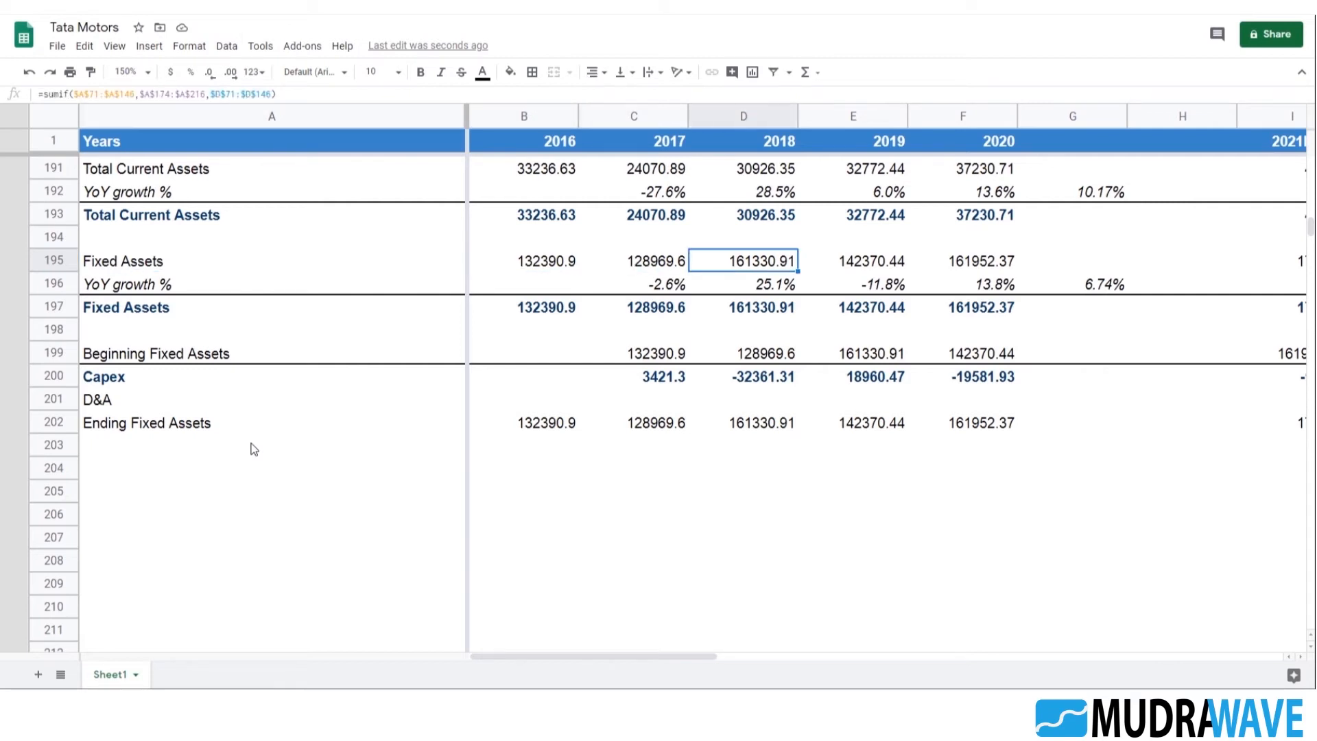
key(Left)
Examine the ranges used by the SUMIF formula in B195 against the rows below it
scroll(251, 443, down, 2)
click(184, 309)
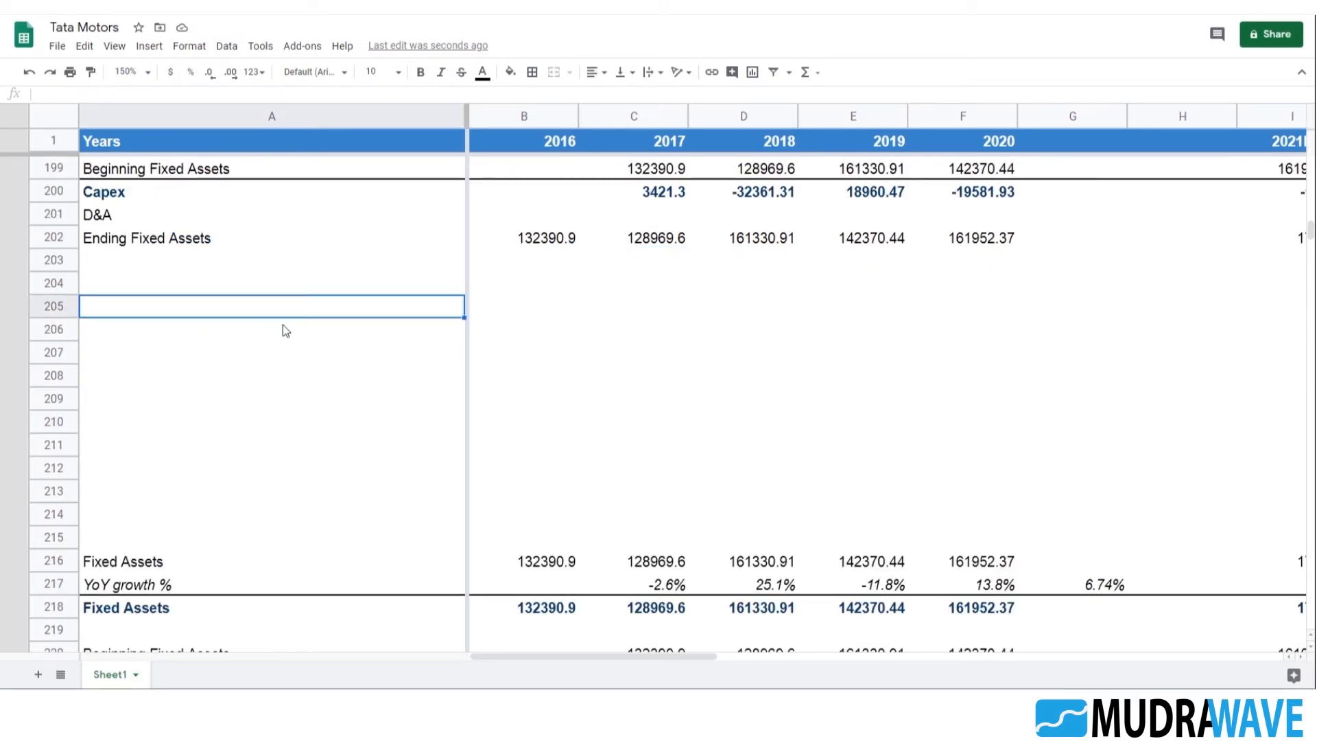
scroll(542, 281, up, 2)
click(557, 266)
key(F2)
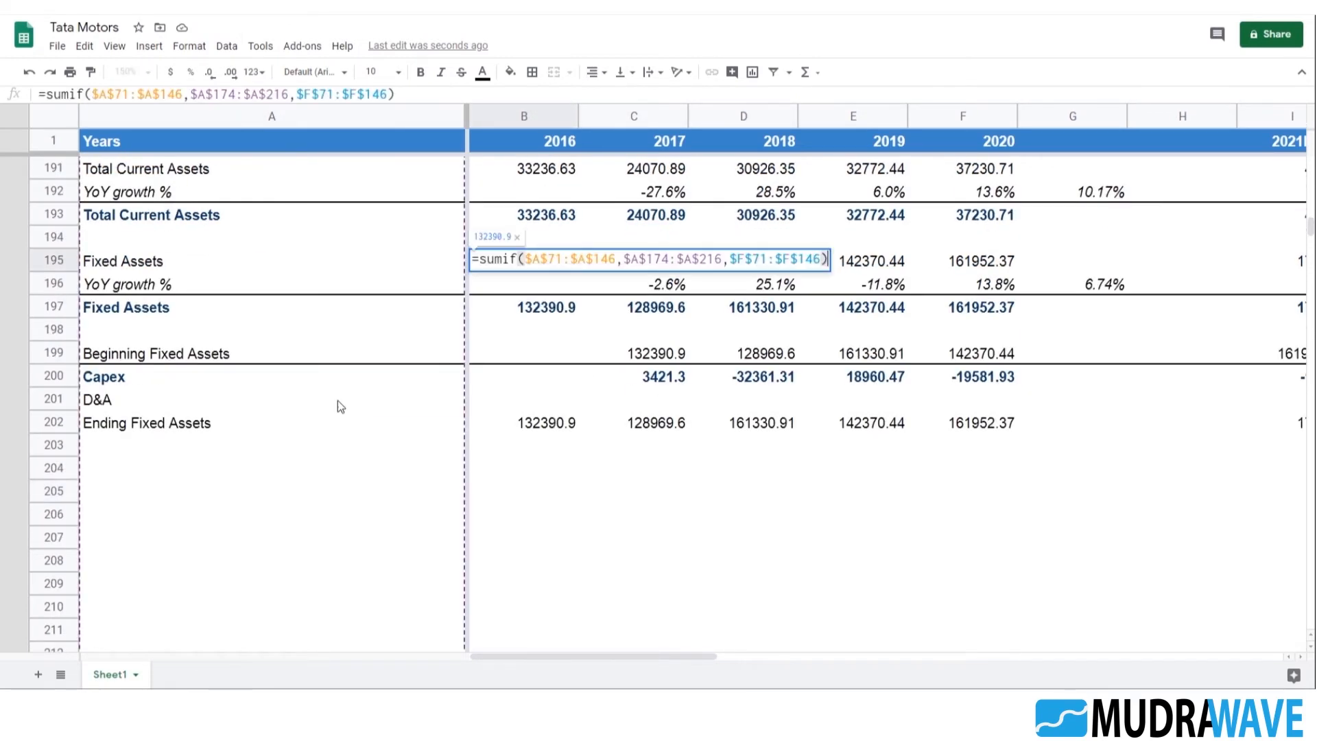
scroll(338, 400, down, 3)
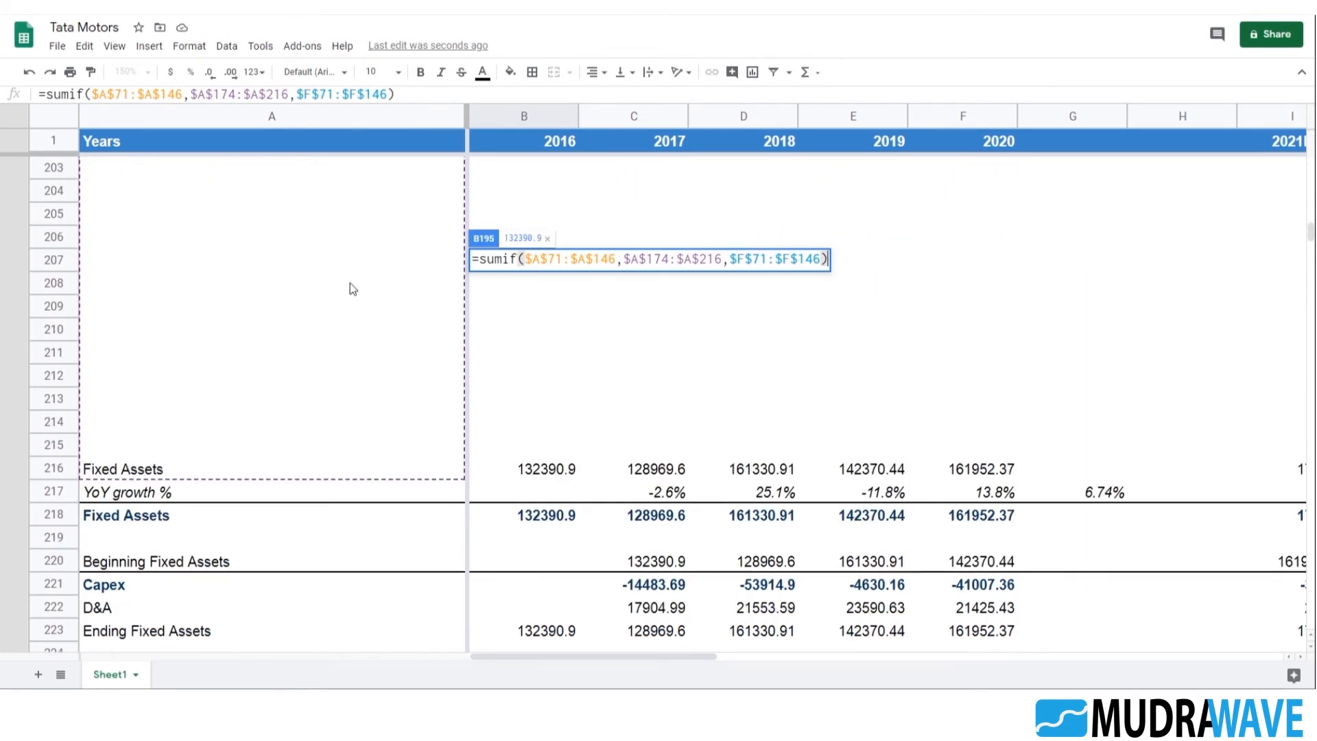
scroll(349, 283, up, 1)
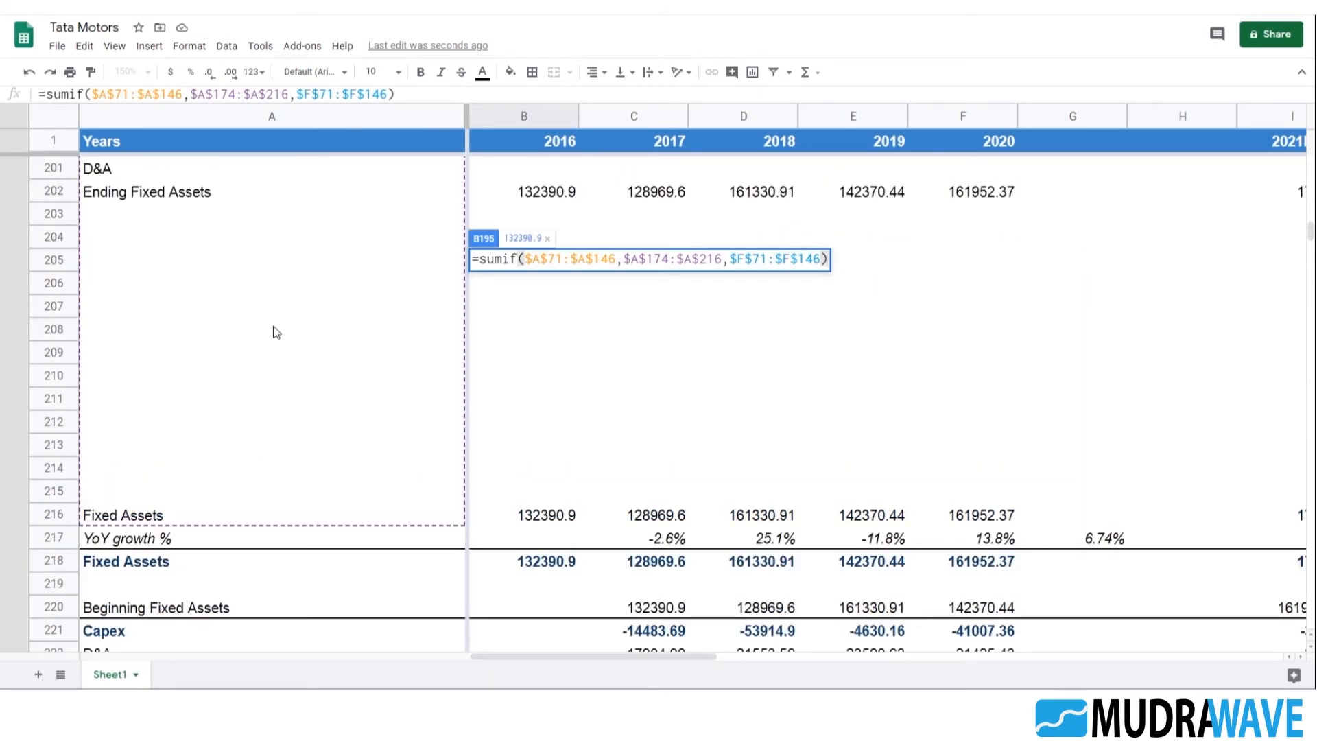
Delete the contents of the old Fixed Assets and Capex block across rows 214 to 225
scroll(275, 333, down, 3)
click(216, 293)
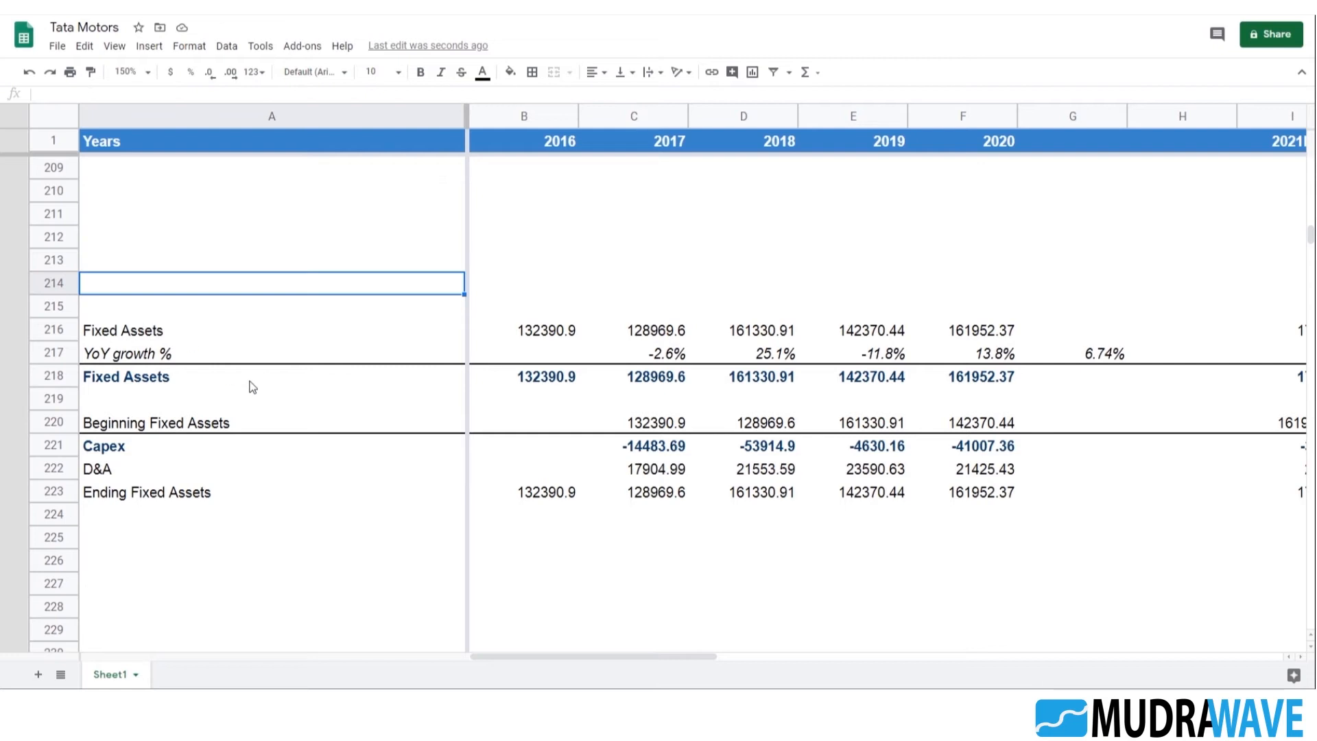
key(shift+Down)
key(shift+Down)
key(shift+Down)
key(shift+Down)
key(shift+Down)
key(shift+Down)
key(shift+Down)
key(shift+Down)
key(shift+Down)
key(shift+Down)
key(shift+Down)
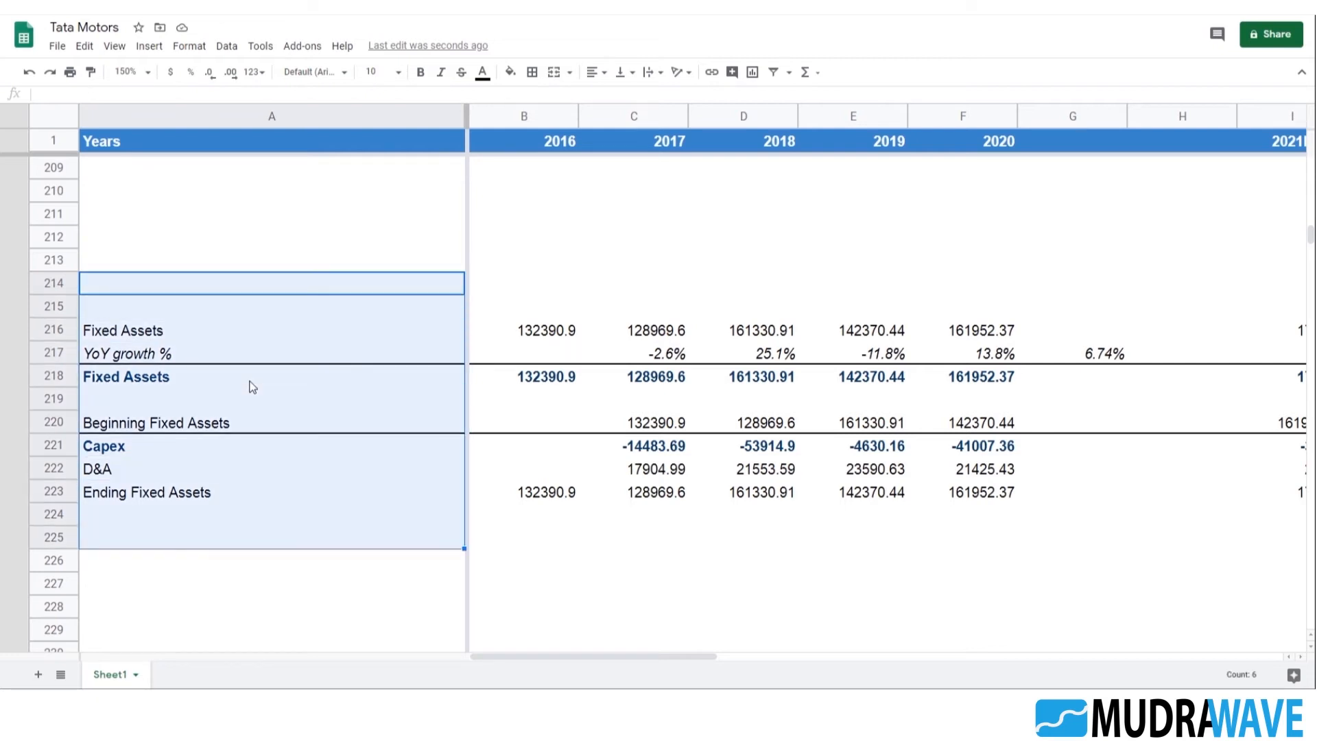
key(shift+Right)
key(shift+Right)
key(shift+Right)
key(shift+Right)
key(shift+Right)
key(shift+Right)
key(shift+Right)
key(shift+Right)
key(shift+Right)
key(shift+Right)
key(shift+Right)
key(shift+Right)
key(shift+Right)
key(shift+Right)
key(shift+Right)
key(shift+Right)
key(shift+Right)
key(shift+Right)
key(shift+Left)
key(Delete)
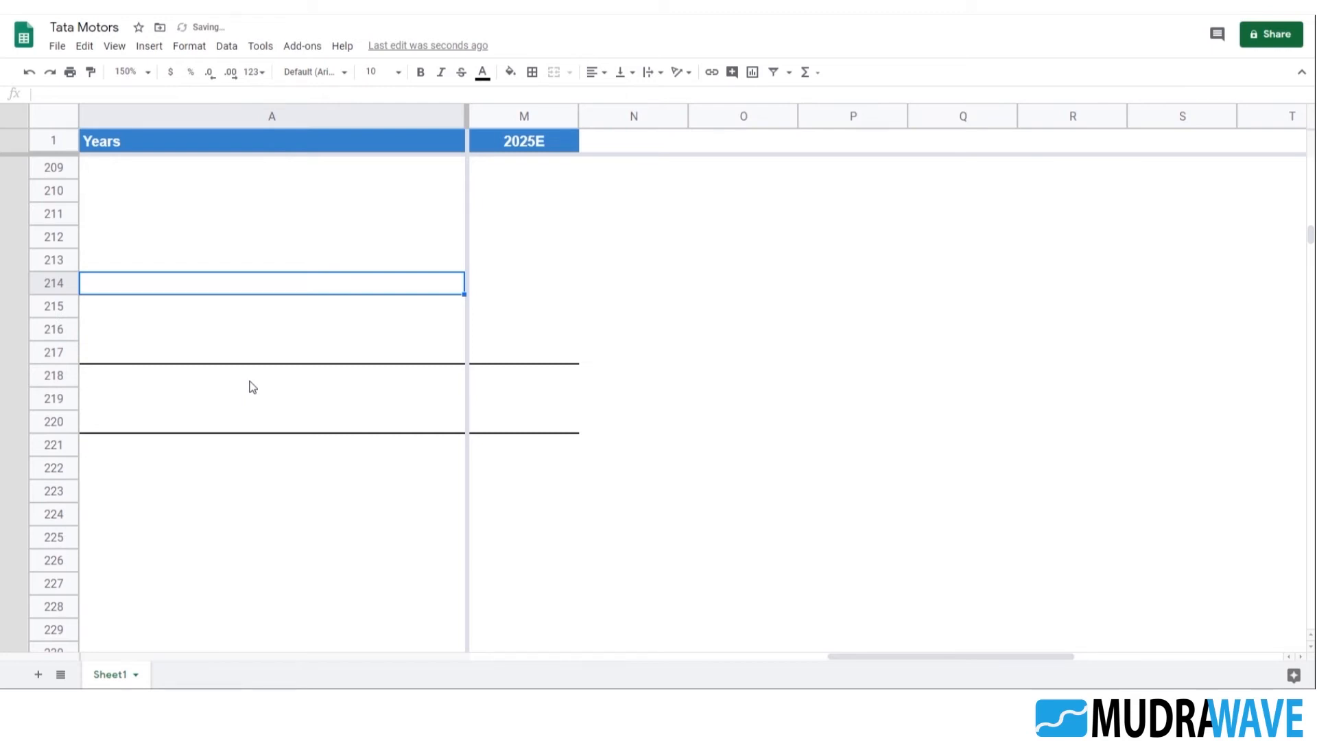
Clear the leftover borders and formatting from the emptied rows starting at row 214, through column M
key(shift+Right)
key(shift+Right)
key(shift+Right)
key(shift+Right)
key(shift+Right)
key(shift+Right)
key(shift+Right)
key(shift+Right)
key(shift+Right)
key(shift+Right)
key(shift+Right)
key(shift+Right)
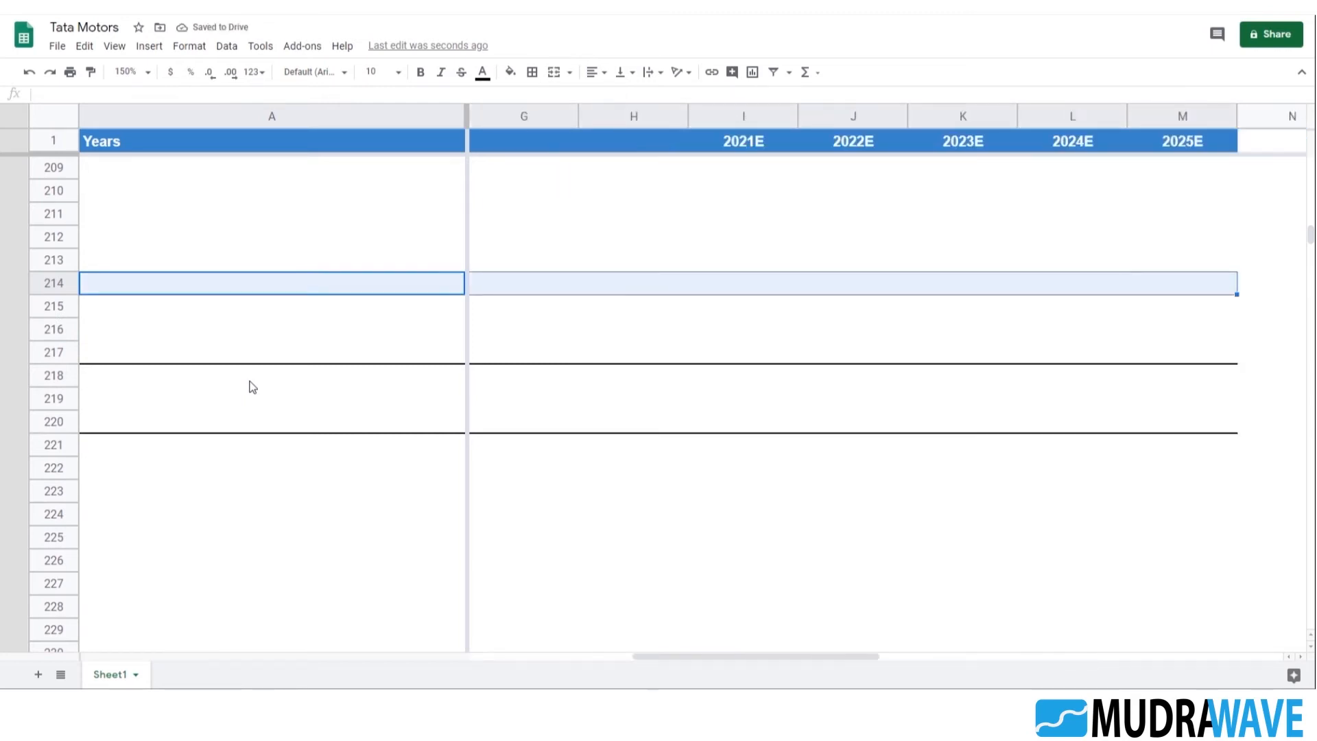
key(shift+Right)
key(shift+Down)
key(shift+Down)
key(shift+Down)
key(shift+Down)
key(shift+Down)
key(shift+Down)
key(shift+Down)
key(shift+Down)
key(shift+Down)
key(shift+Down)
key(shift+Down)
key(ctrl+backslash)
click(247, 376)
click(180, 284)
Try duplicating the Capex schedule in A199:M202 at A204, and undo the paste
scroll(188, 319, up, 5)
click(146, 377)
key(Up)
key(Up)
key(Up)
key(Up)
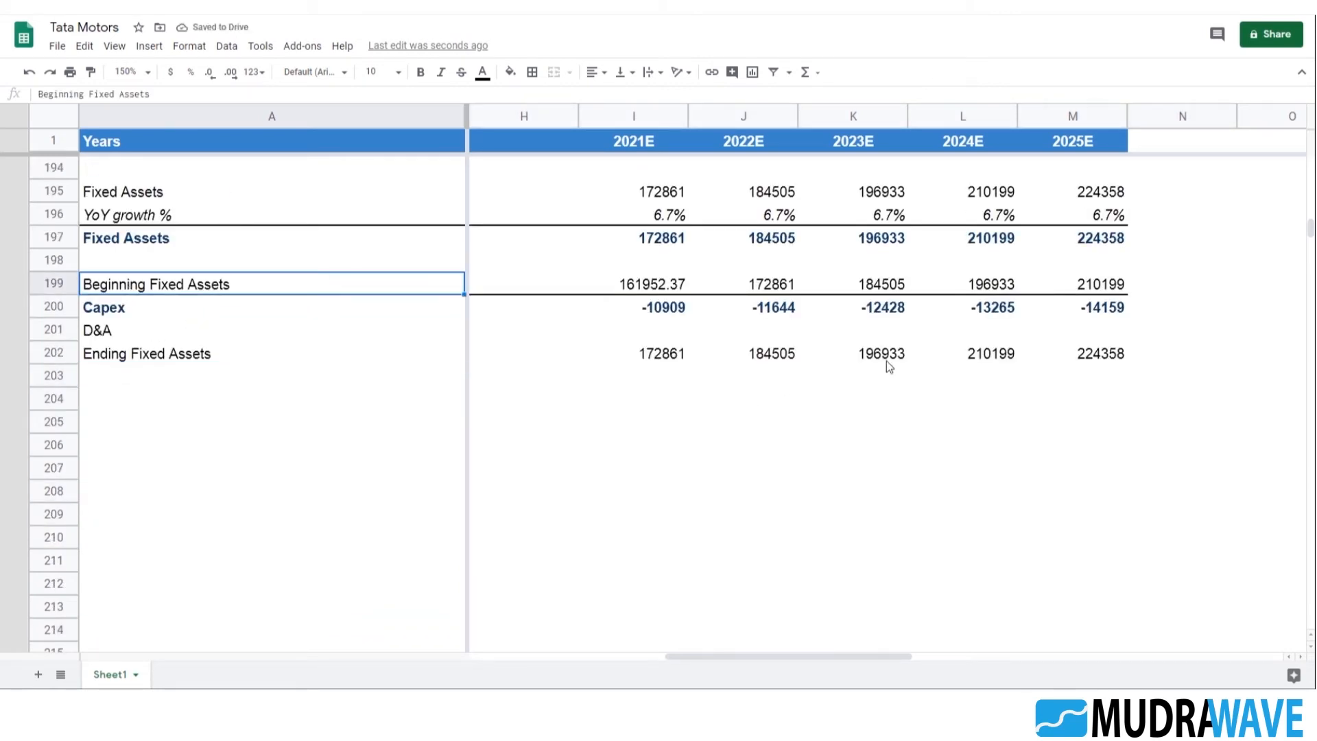
shift+click(1106, 358)
key(ctrl+c)
click(143, 404)
key(ctrl+v)
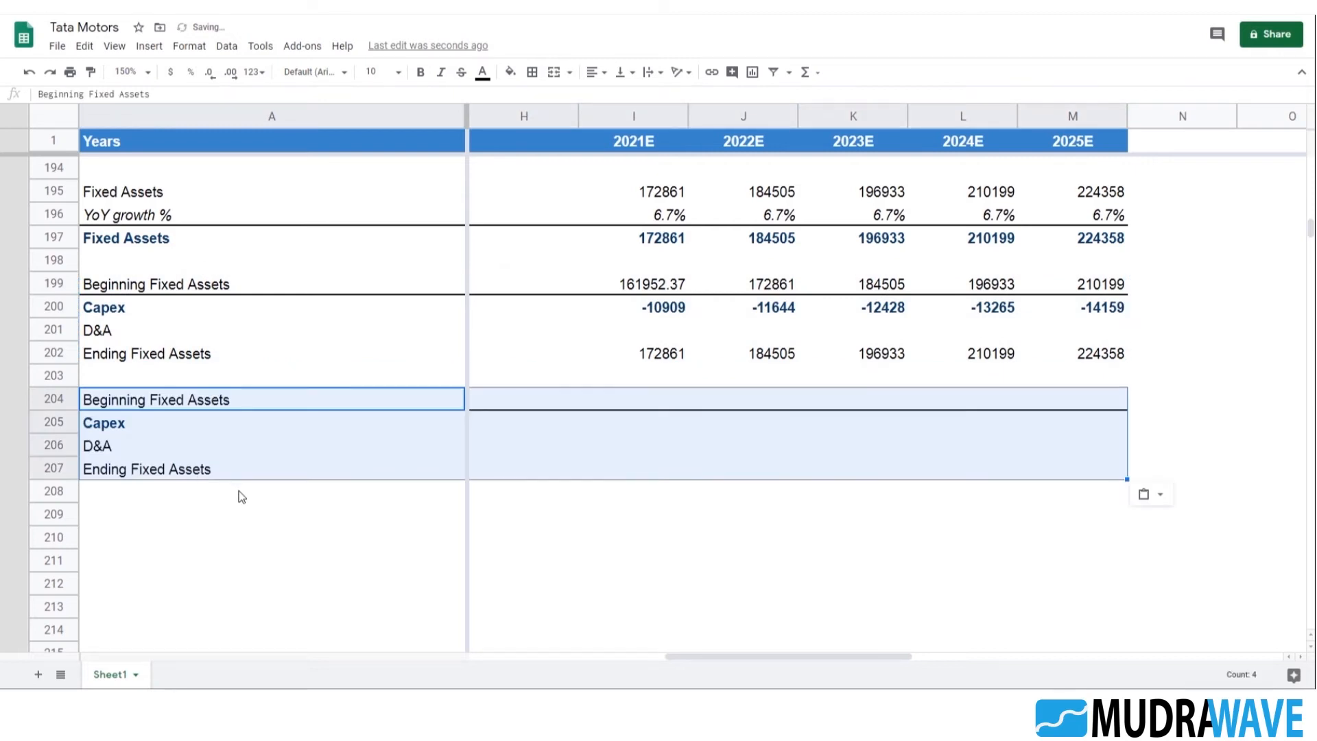
key(ctrl+z)
Duplicate the Fixed Assets growth block in A195:M197 at A204, below the Capex schedule
click(148, 169)
click(147, 196)
shift+click(1104, 238)
key(ctrl+c)
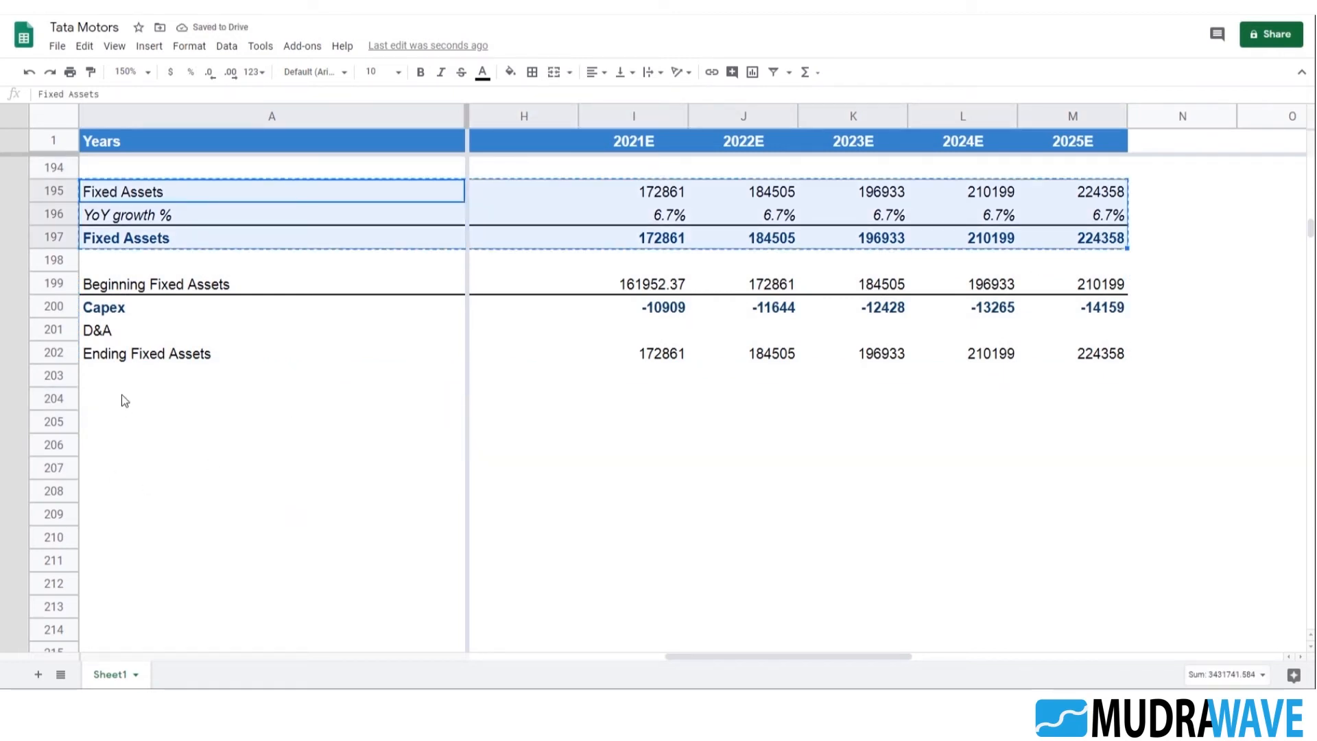
click(121, 400)
key(ctrl+v)
click(175, 405)
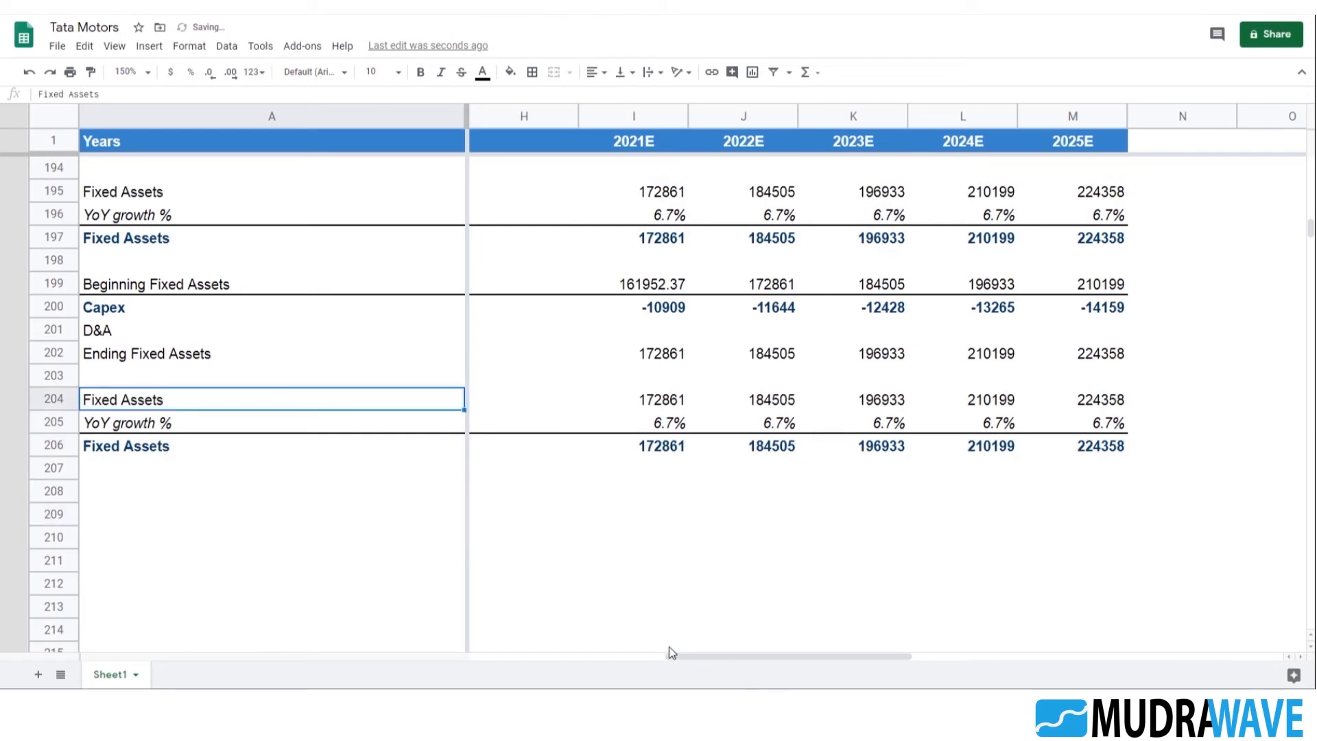
Relabel the duplicated block's first row in A204 as Total Non-Current Assets, matching the balance sheet label in A109
drag(669, 647, 322, 655)
scroll(347, 462, down, 2)
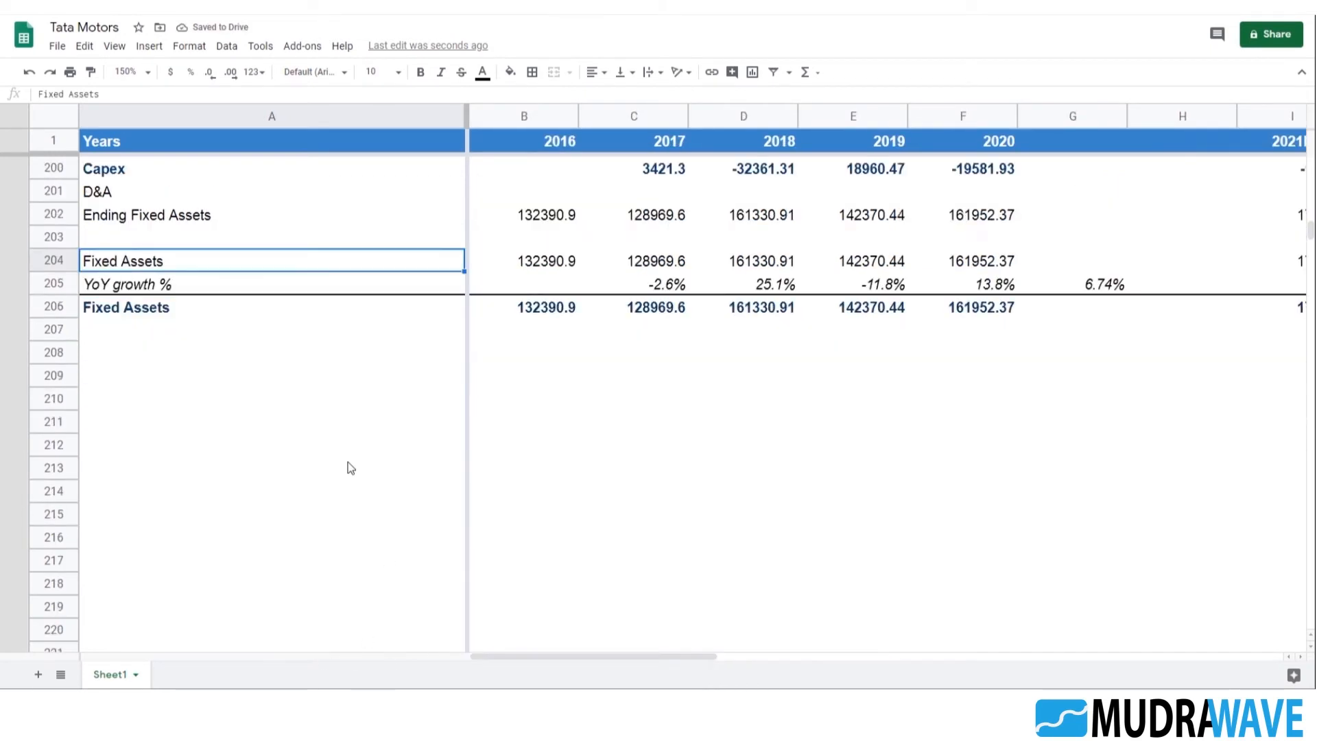
scroll(259, 366, up, 2)
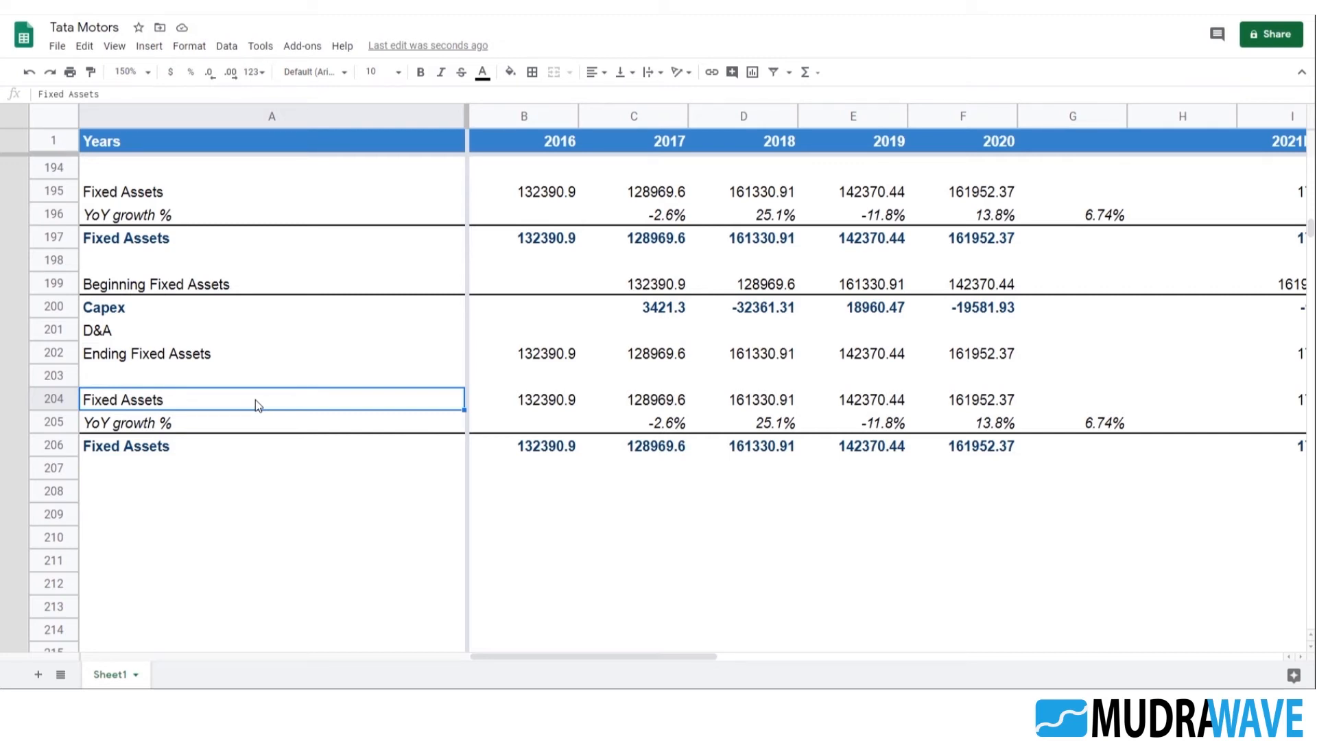
scroll(297, 411, up, 14)
scroll(306, 407, up, 15)
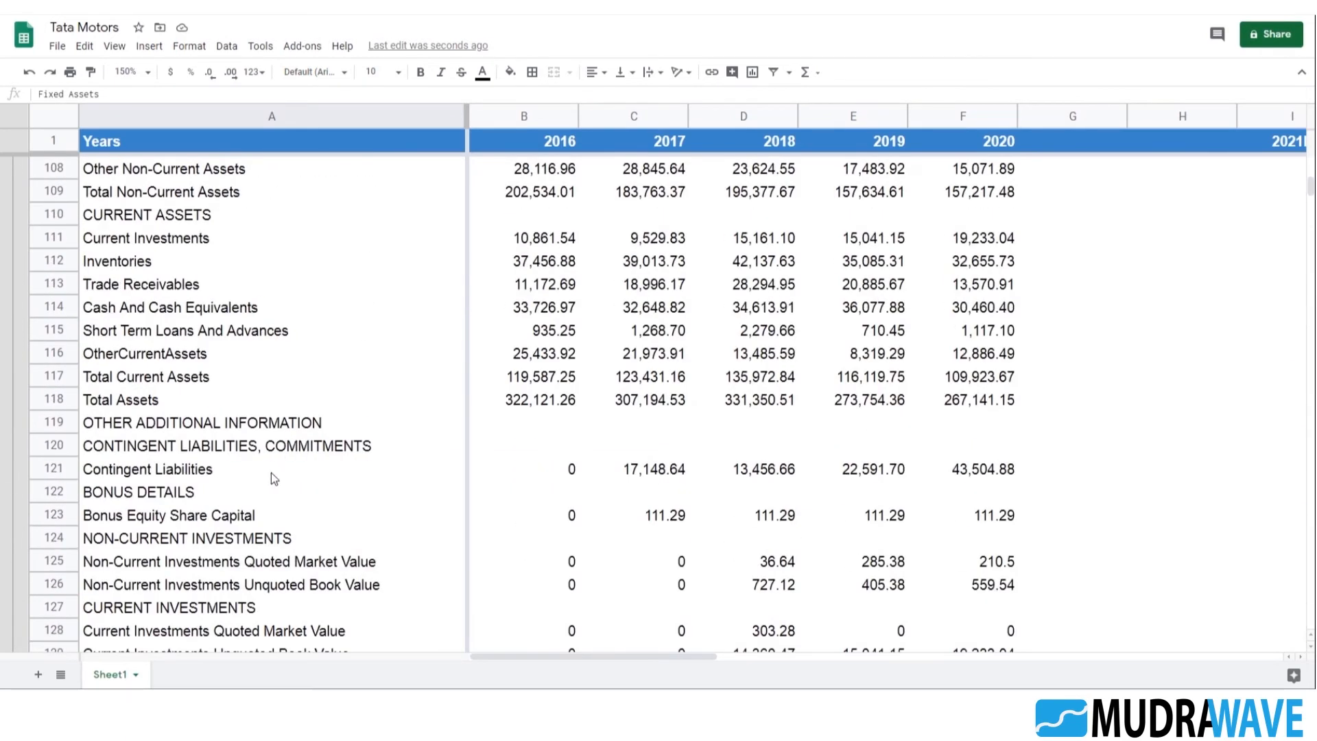
scroll(269, 472, up, 1)
click(186, 241)
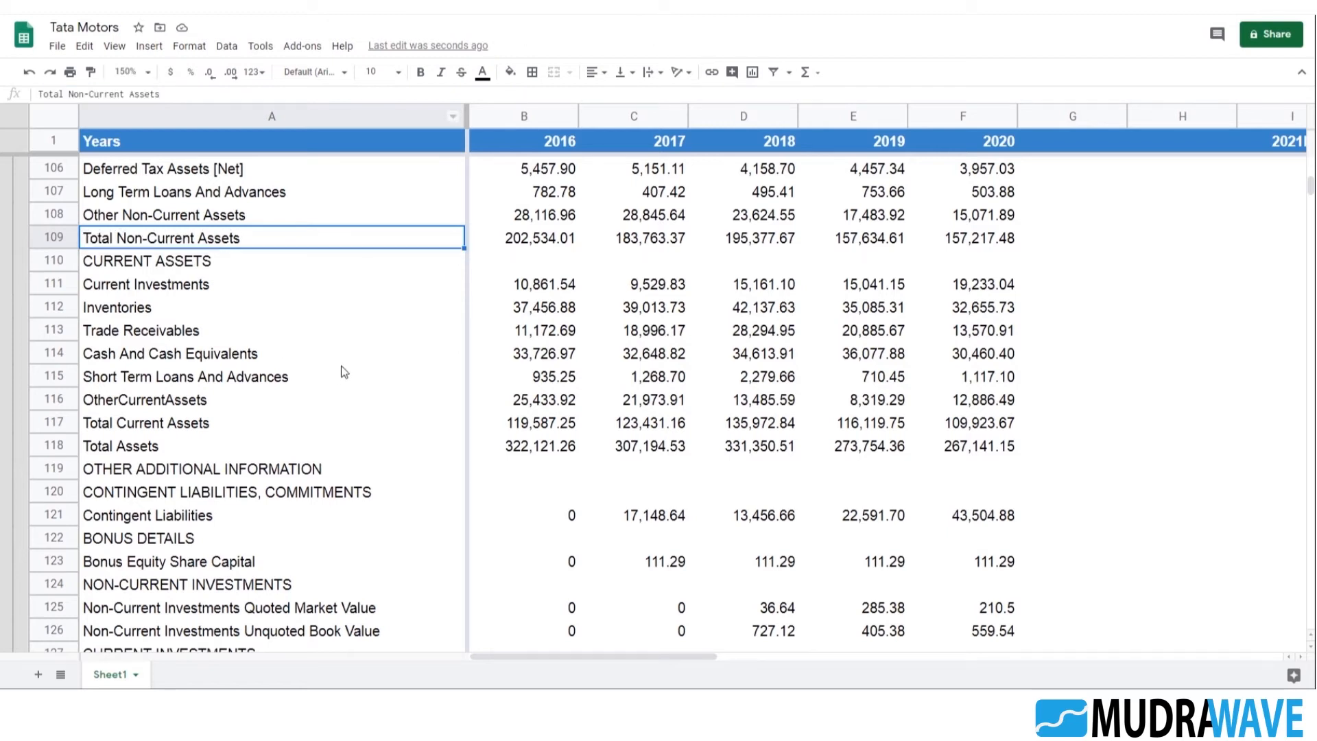
scroll(343, 374, up, 2)
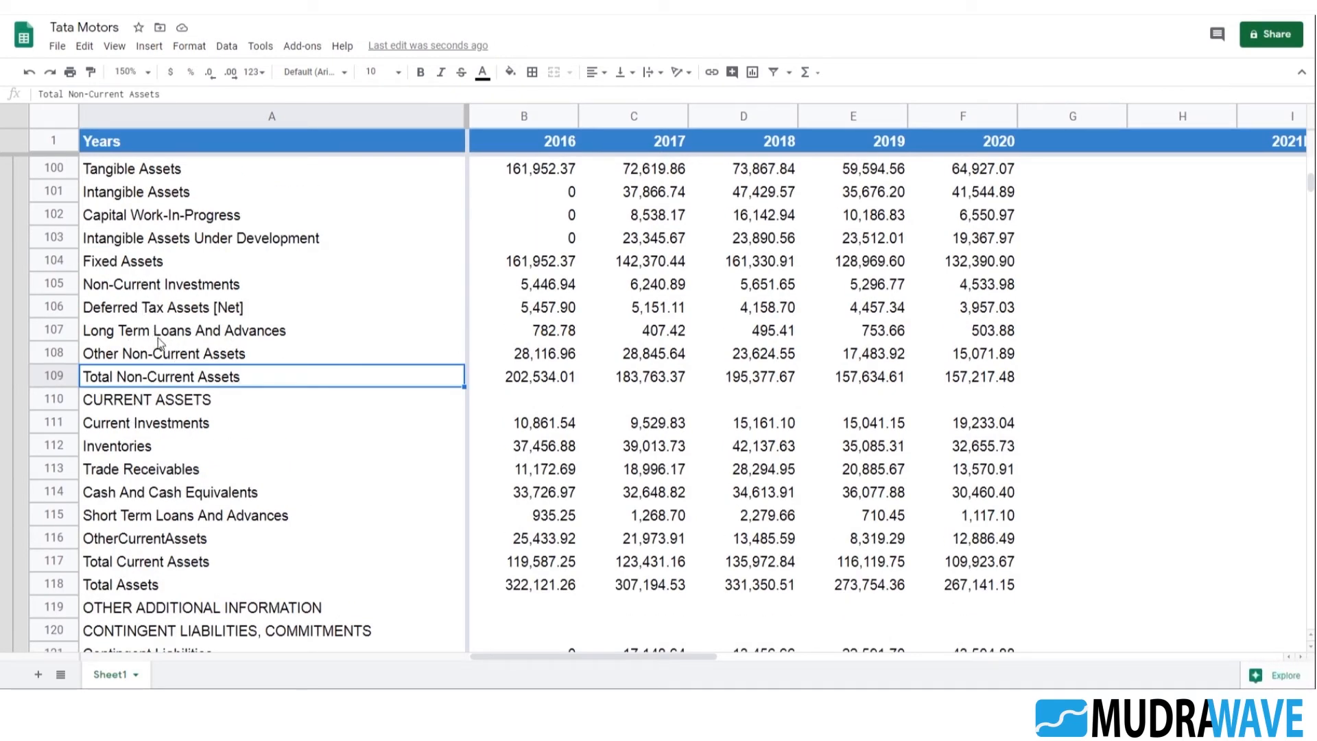
scroll(353, 432, down, 18)
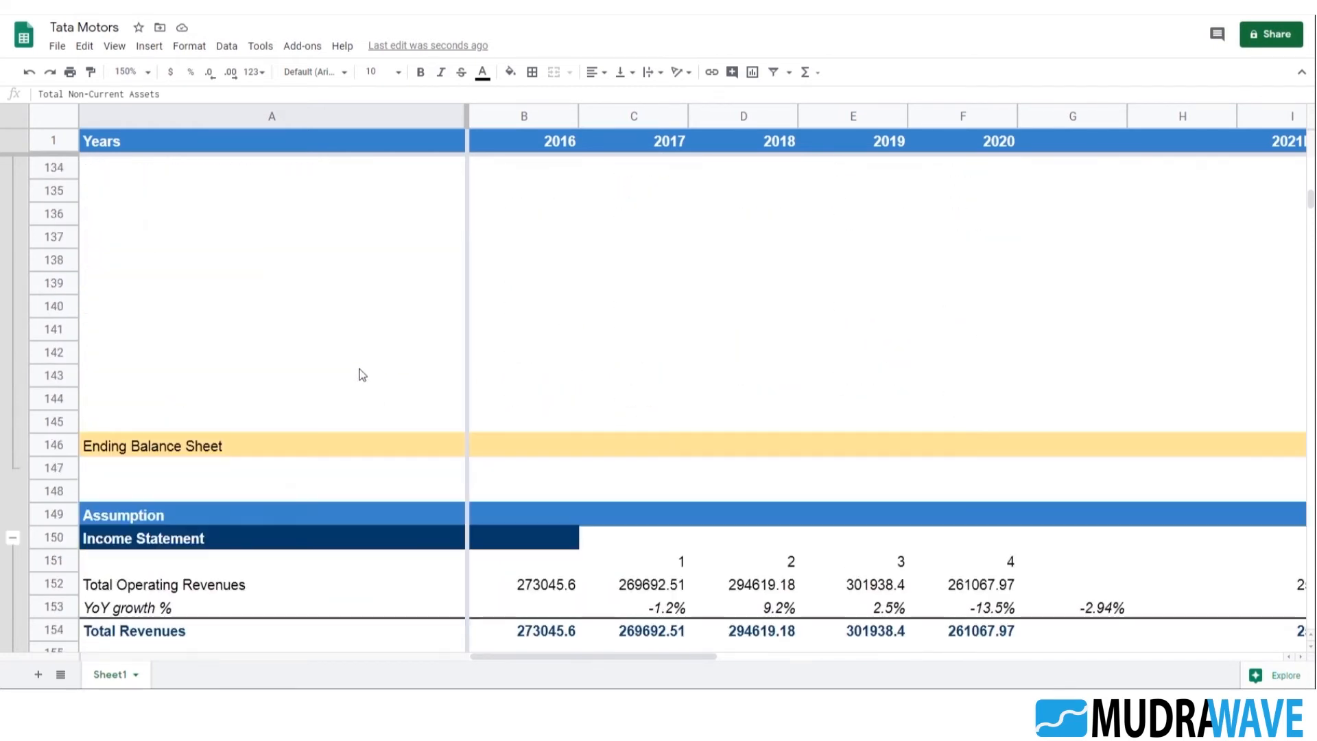
scroll(364, 360, down, 14)
click(133, 451)
click(147, 354)
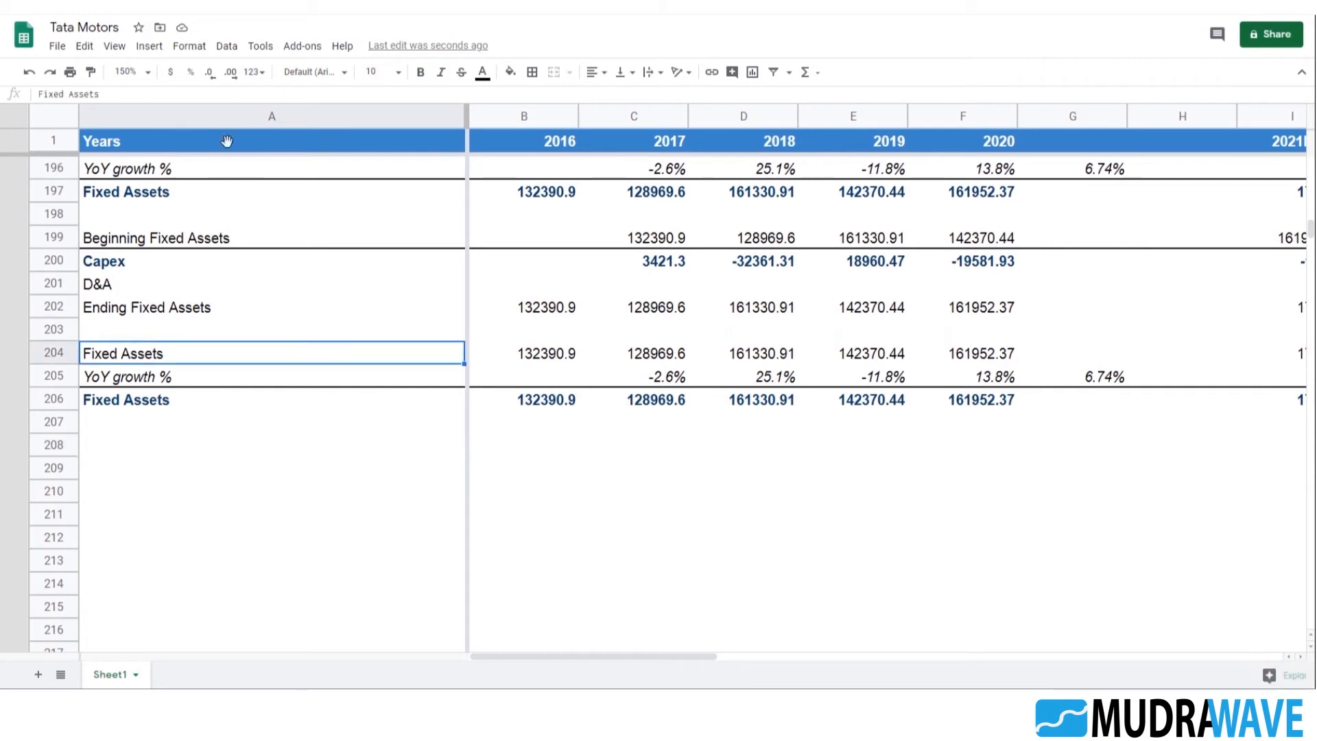
double_click(147, 354)
text(Total Non-Current Assets)
key(Return)
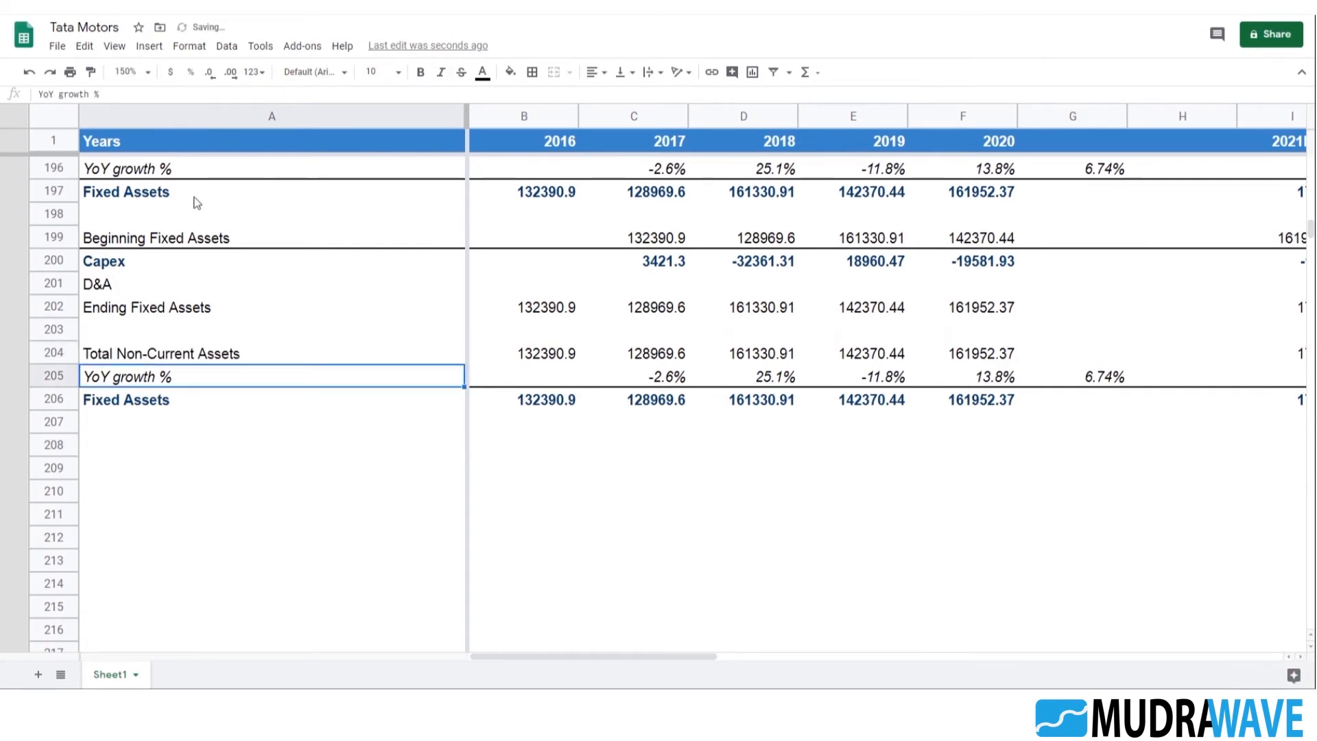
Check the SUMIF formulas and yearly values across the Total Non-Current Assets row 204
click(538, 363)
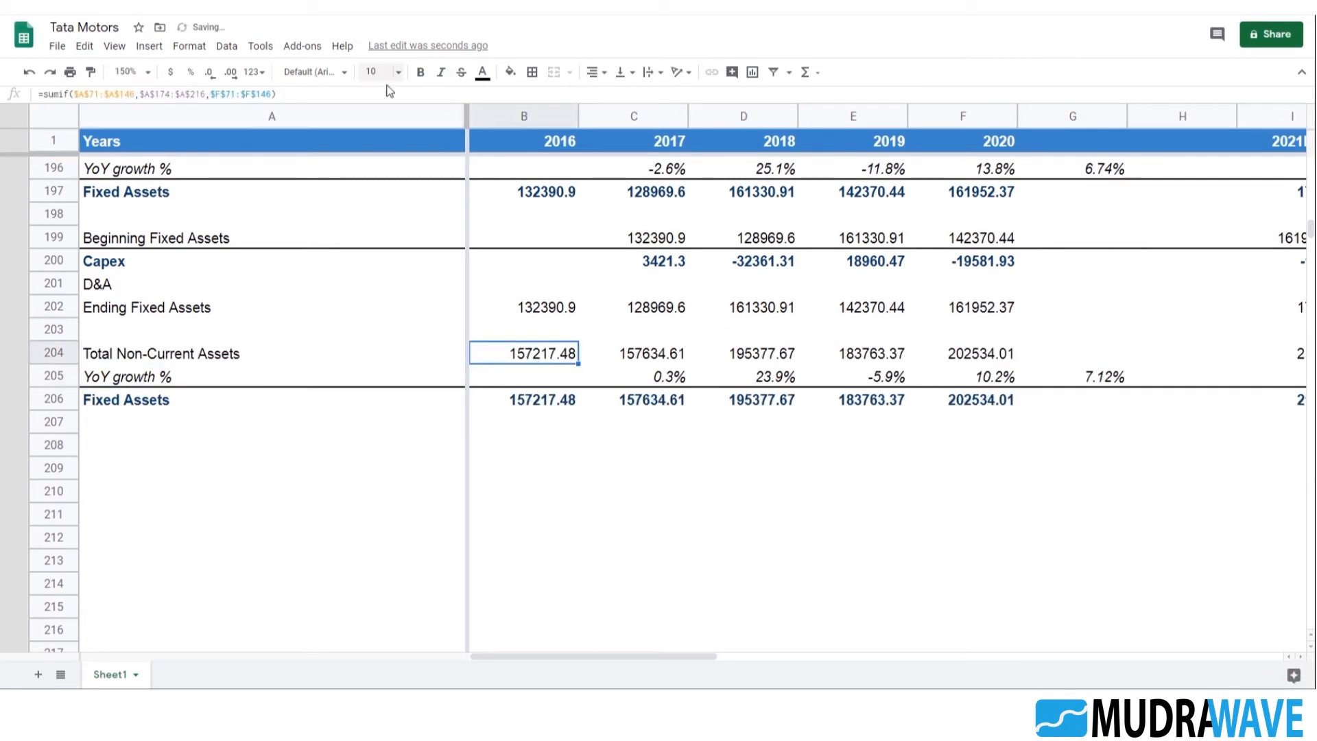
click(647, 357)
key(Right)
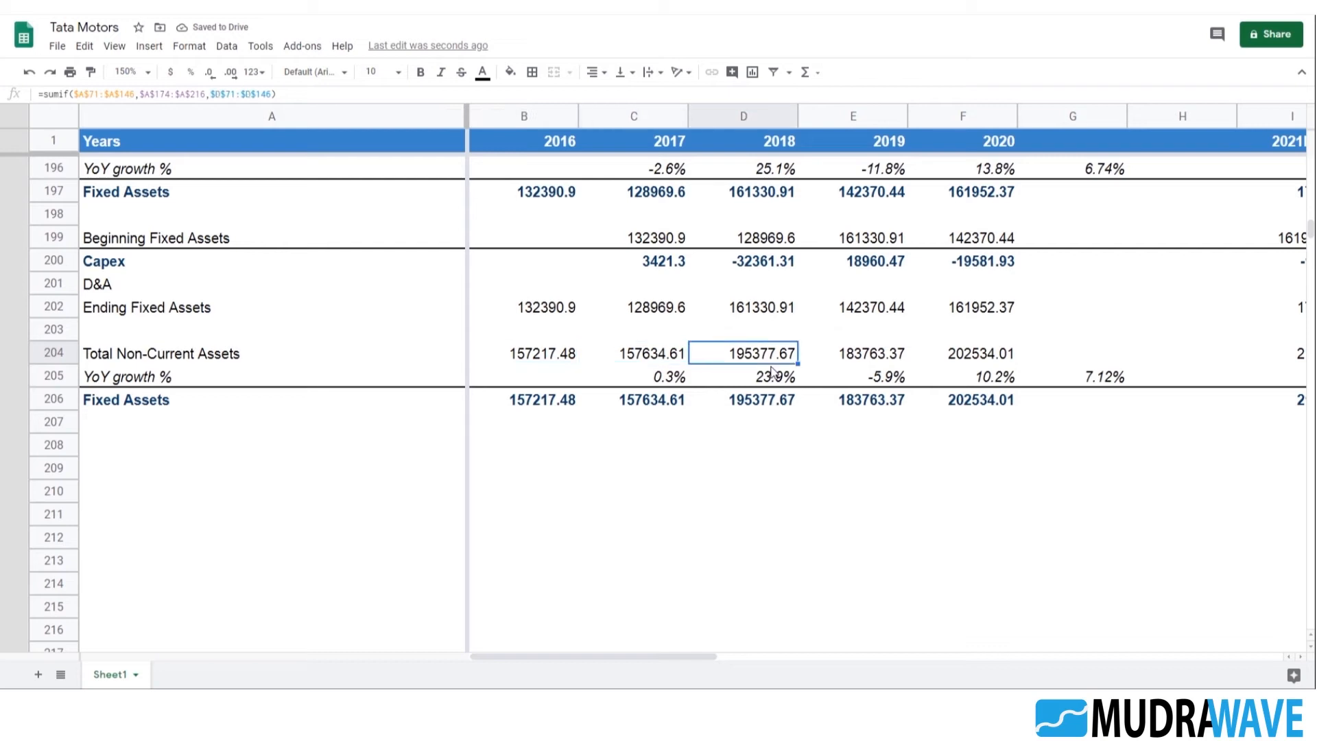
key(Right)
key(Right)
key(Left)
key(Left)
key(Left)
key(Left)
key(Left)
key(Right)
key(Right)
key(Right)
key(Right)
key(Right)
key(Left)
key(Left)
key(Left)
key(Left)
key(Left)
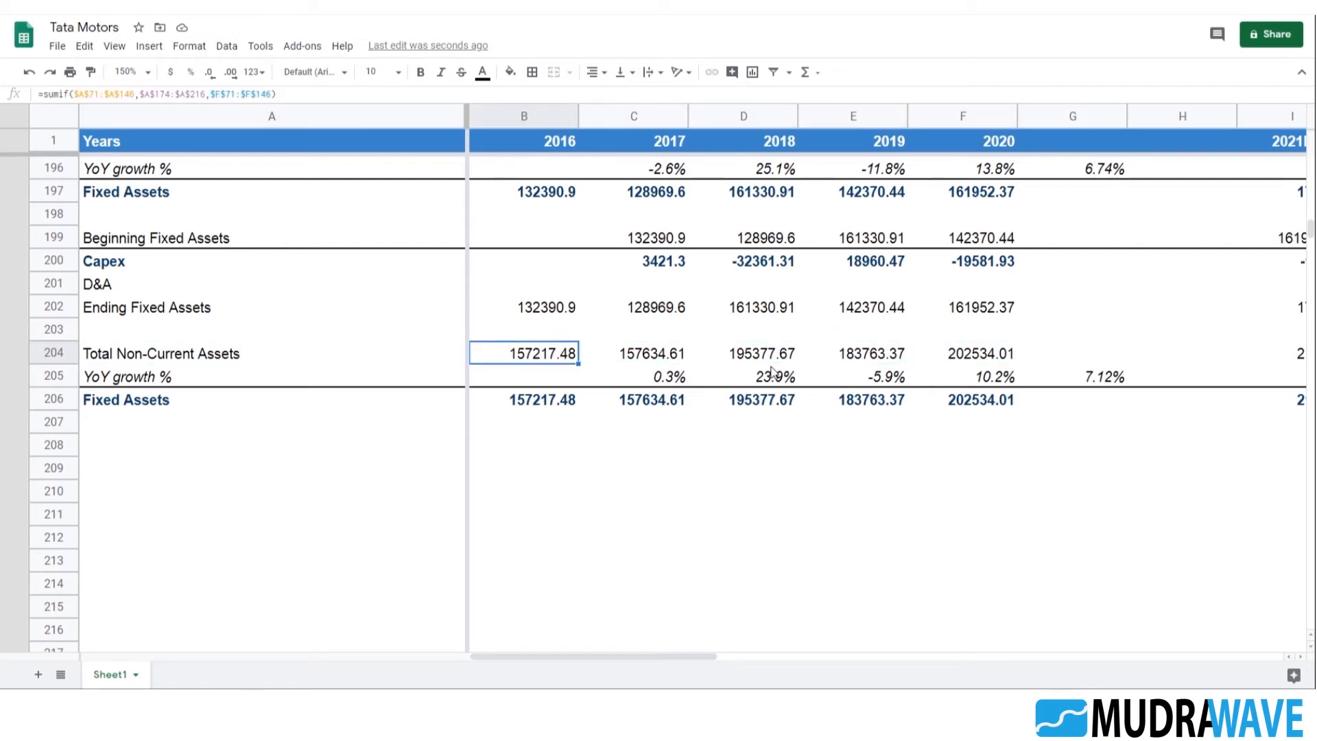
key(Right)
key(Right)
key(Left)
Examine the balance sheet's Total Non-Current Liabilities and Total Non-Current Assets rows and the items that make them up
scroll(600, 384, up, 10)
scroll(603, 384, up, 20)
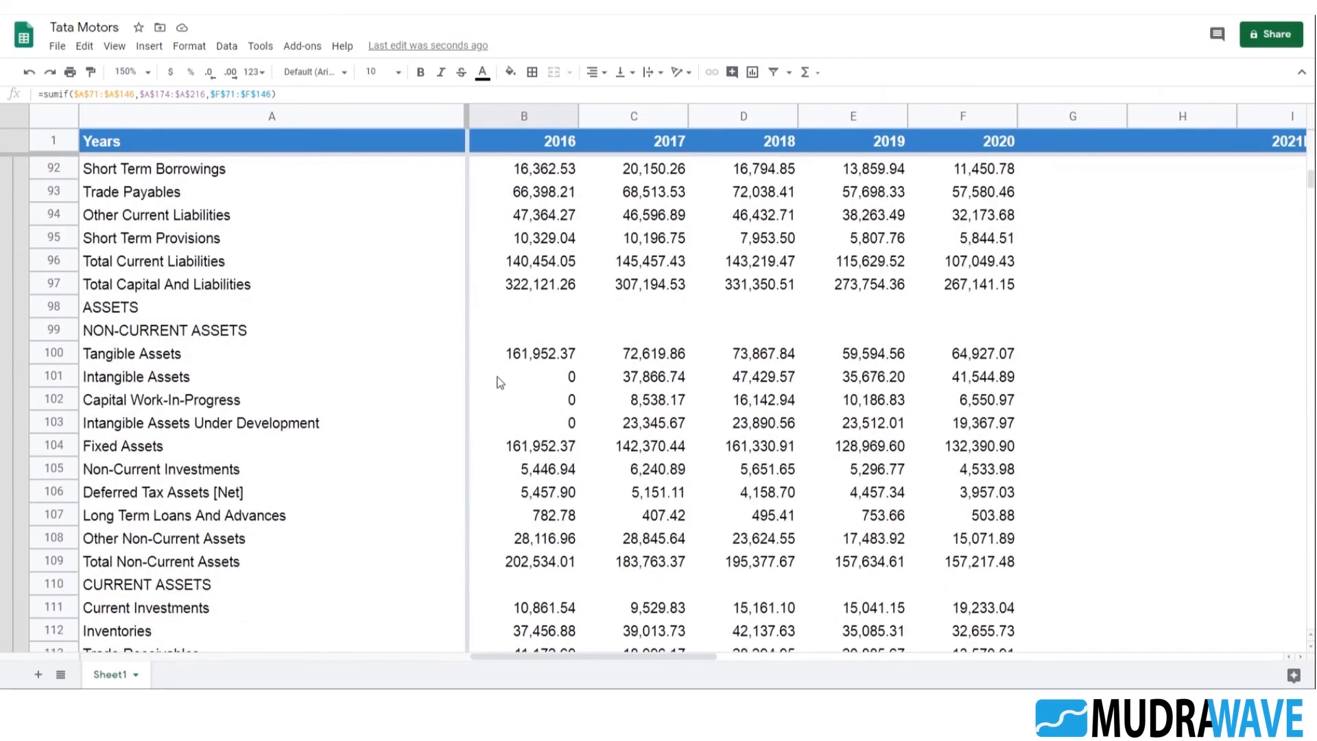
scroll(576, 394, up, 5)
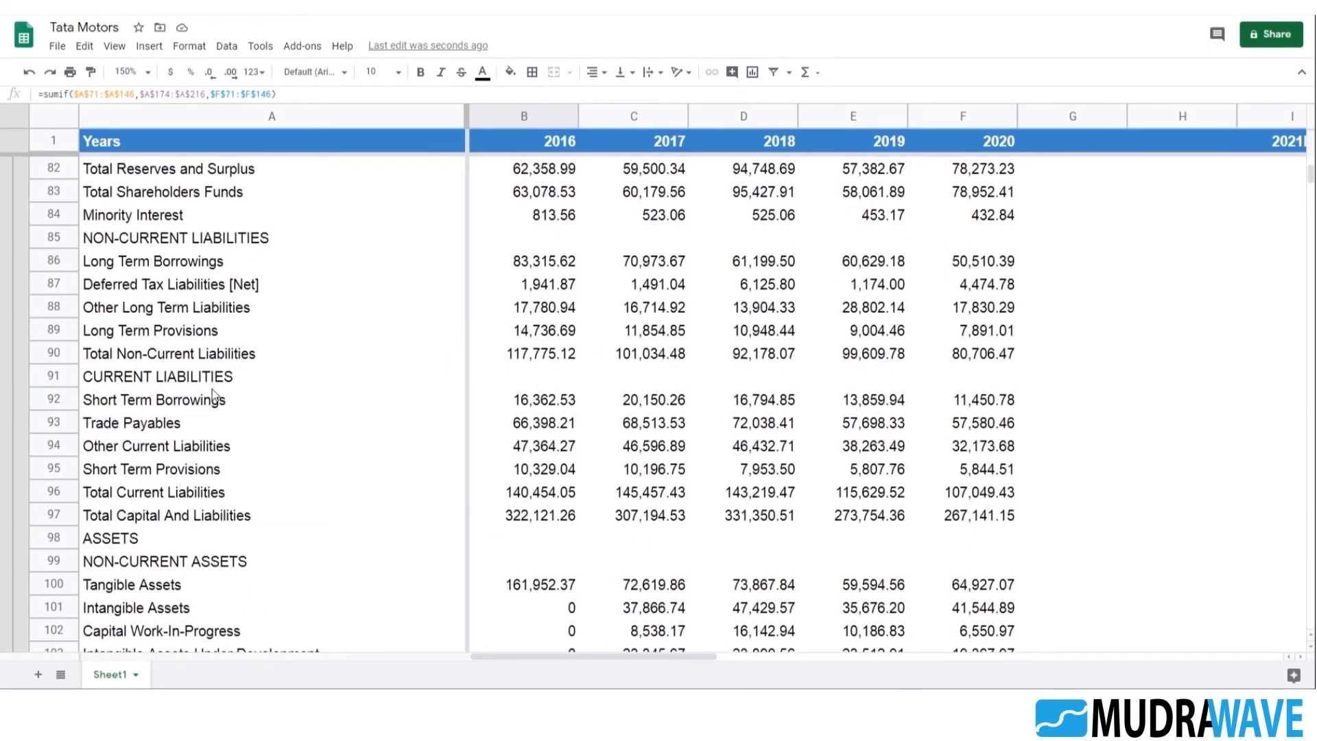
click(195, 357)
scroll(365, 417, down, 10)
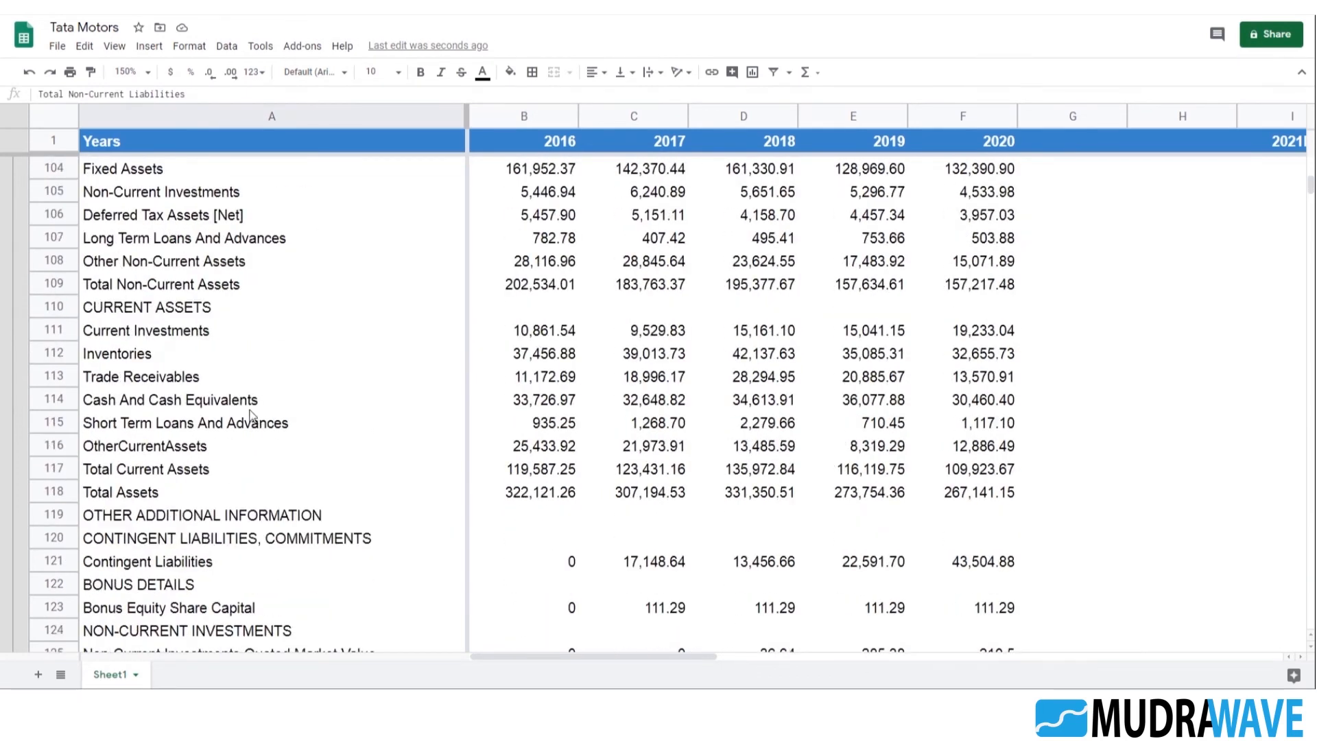
click(172, 283)
scroll(306, 382, up, 4)
scroll(305, 382, up, 1)
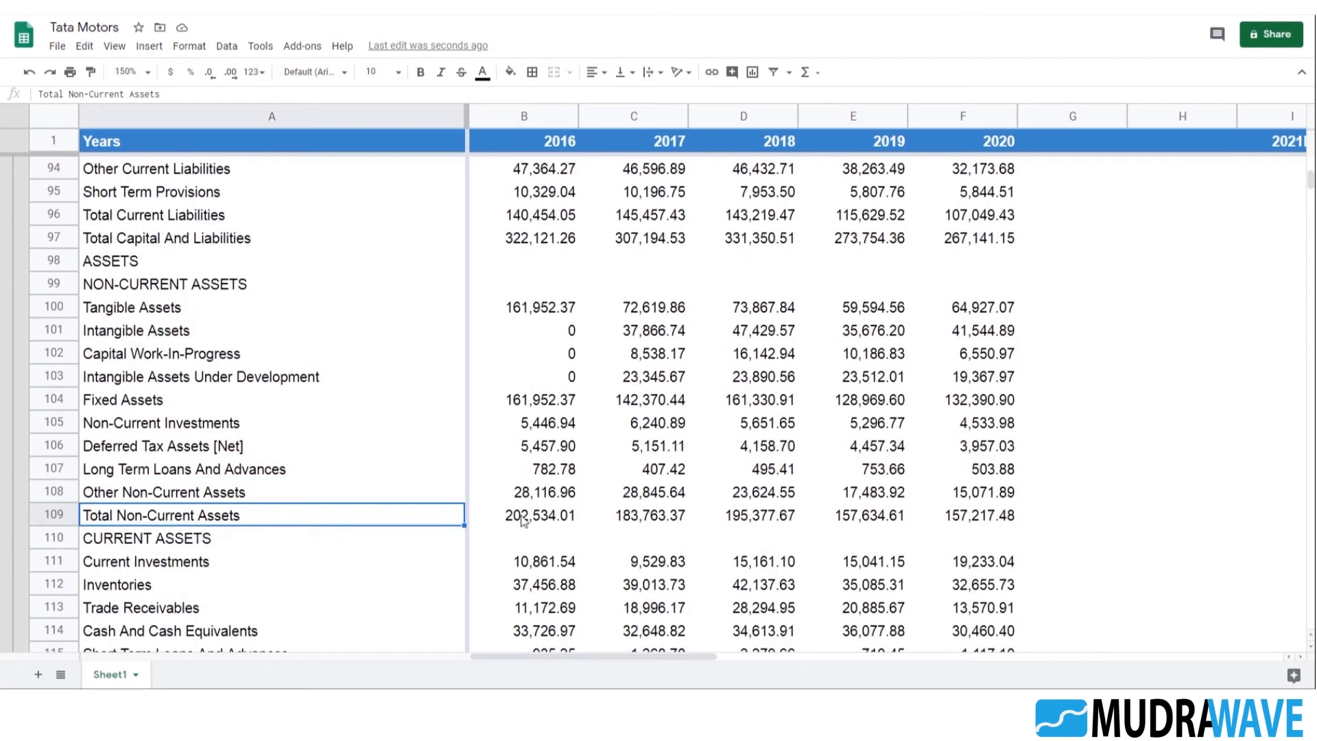
Check the sum of rows 104 to 108 against Total Non-Current Assets for 2016, 2017 and 2018
click(524, 515)
key(Up)
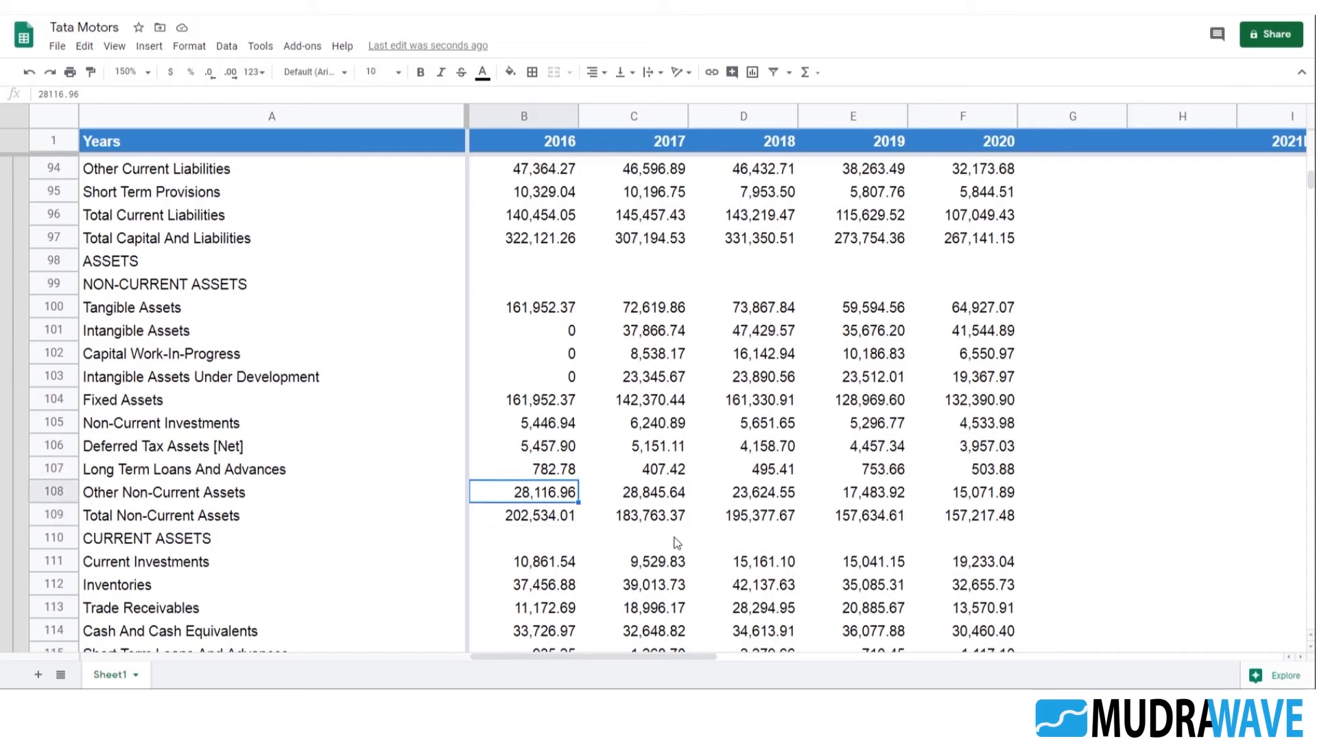
key(shift+Up)
key(shift+Up)
key(shift+Up)
key(shift+Up)
key(shift+Up)
key(shift+Down)
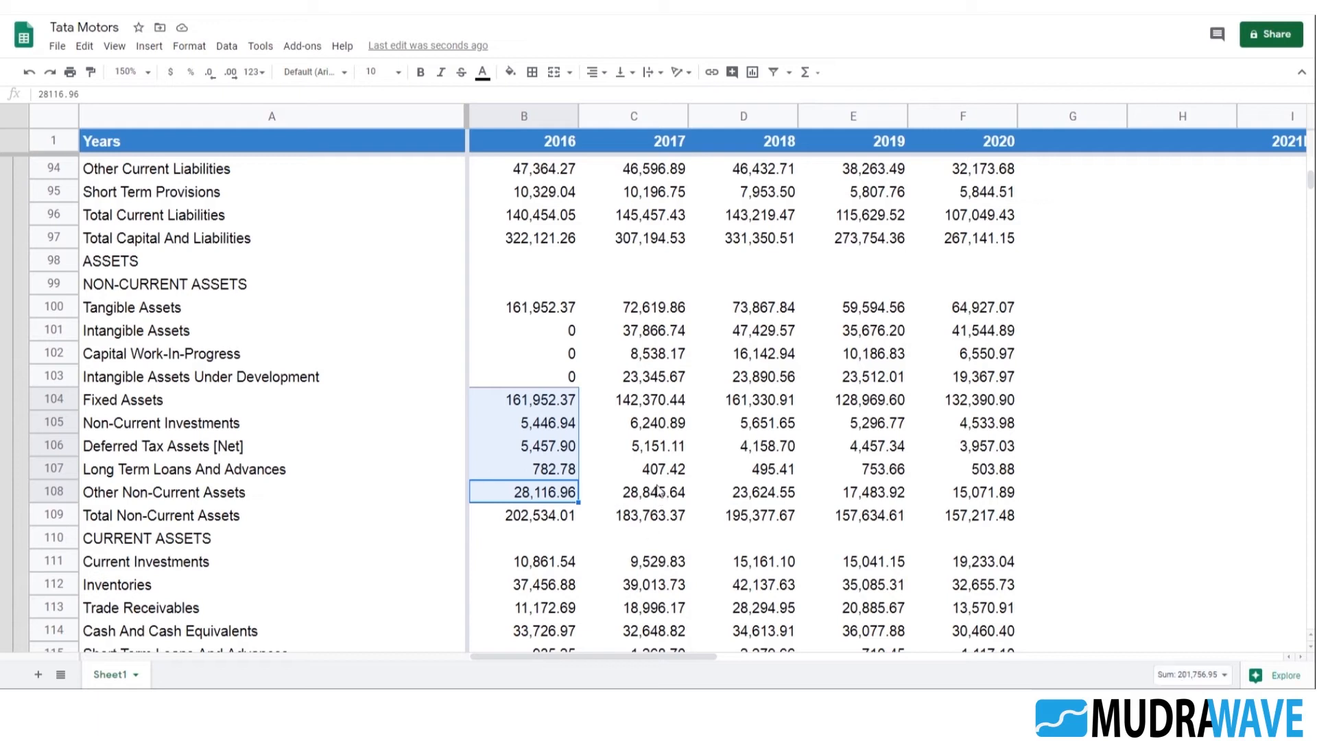
key(Right)
key(shift+Up)
key(shift+Up)
key(shift+Up)
key(shift+Up)
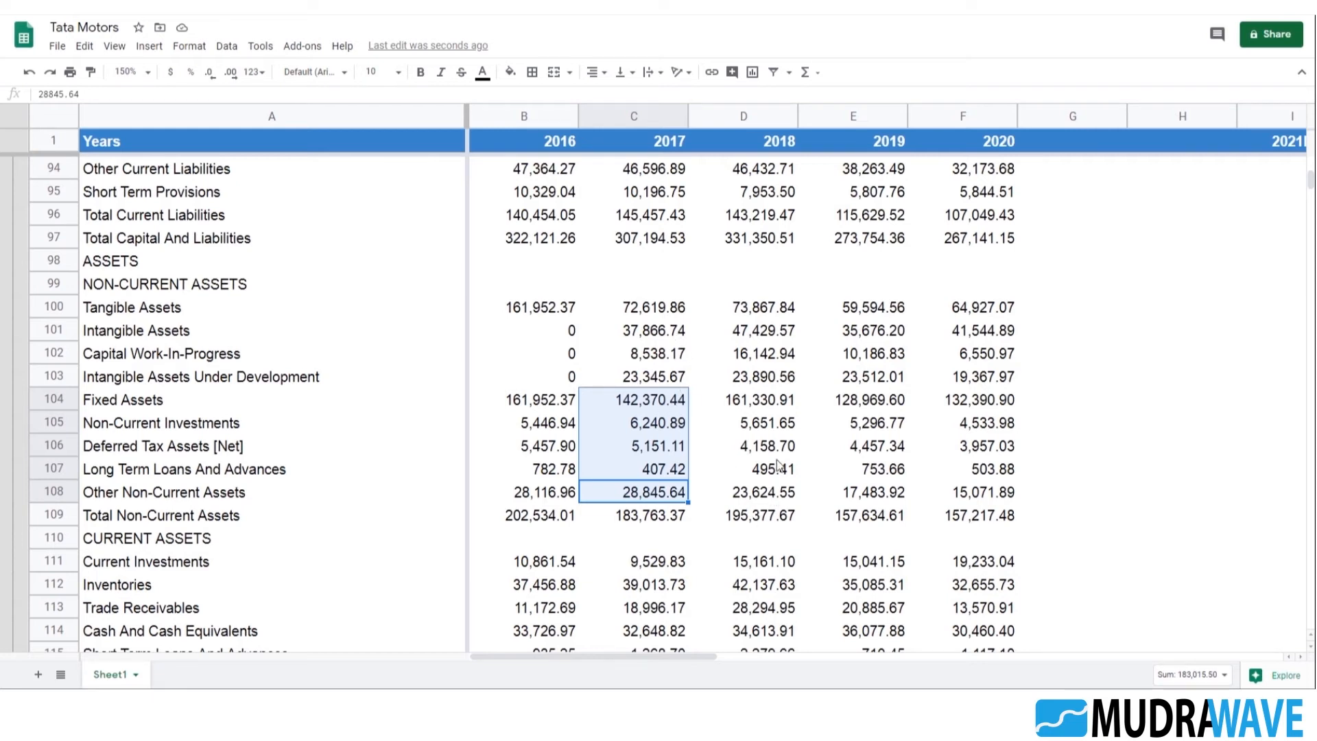
key(Right)
shift+click(764, 408)
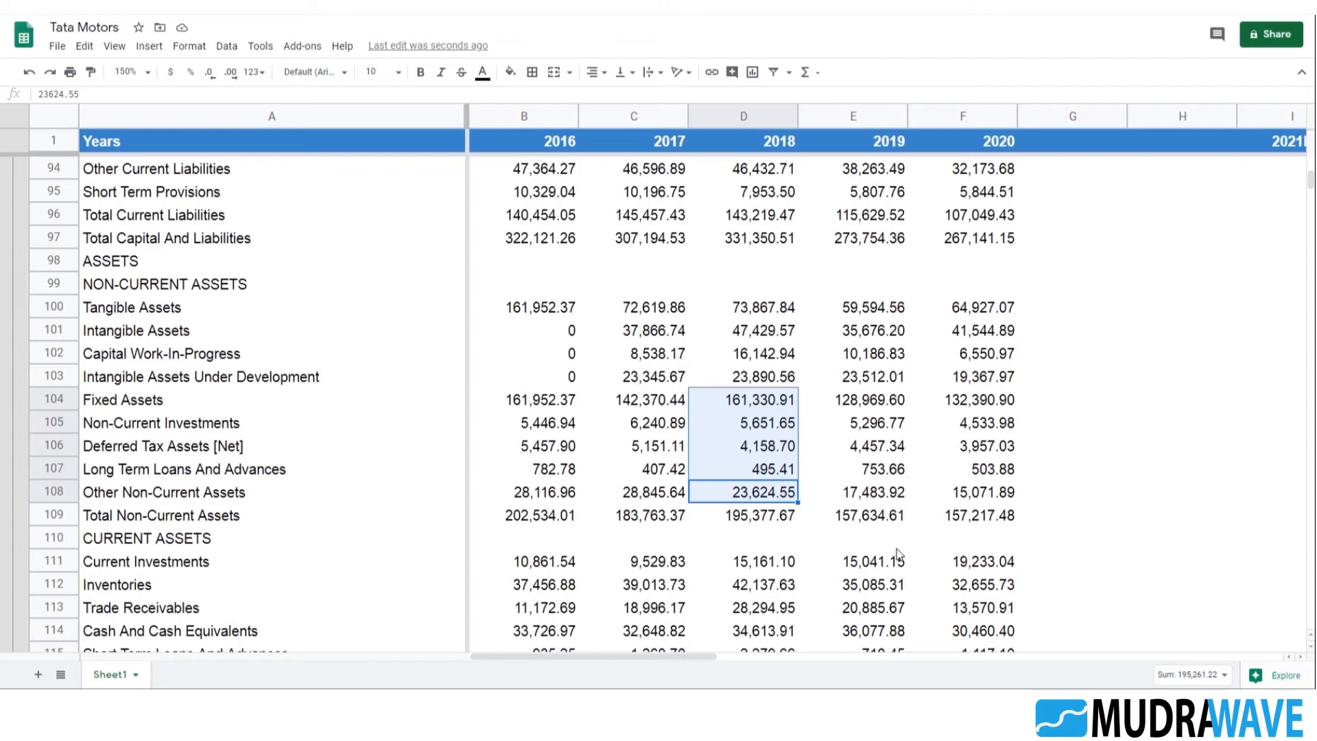
Compare the balance sheet's 2016 Total Non-Current Assets in B109 with its Fixed Assets figure in B104
click(885, 516)
click(569, 518)
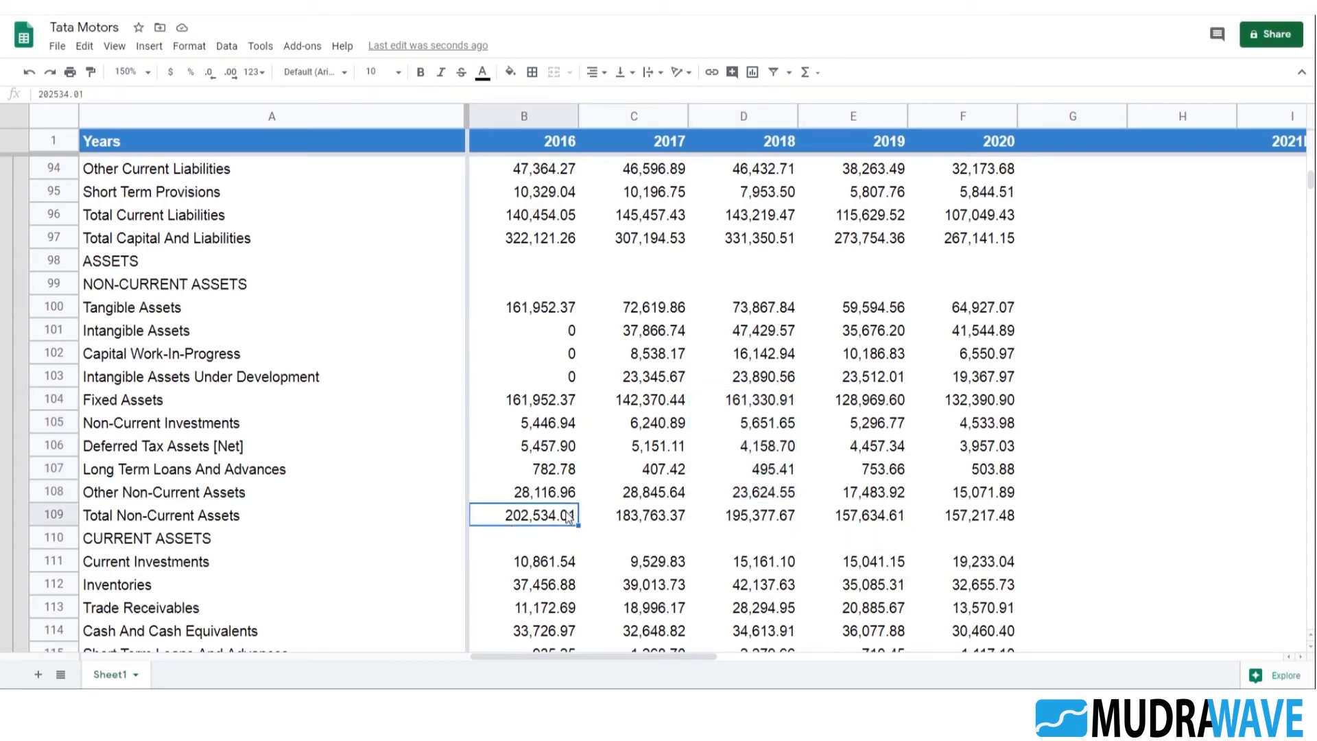
click(140, 405)
click(532, 405)
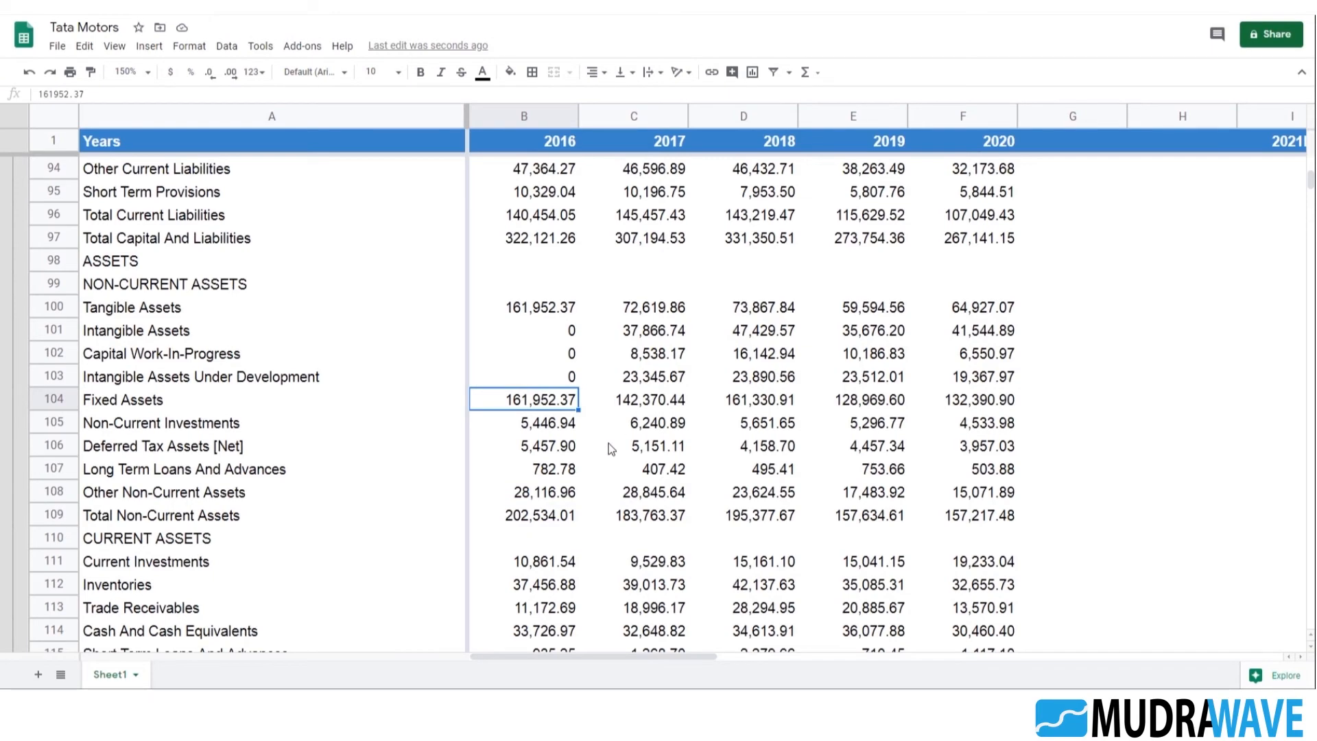
Subtract the 2016 Fixed Assets in B197 from the Total Non-Current Assets SUMIF formula in B204
scroll(608, 443, down, 20)
scroll(619, 425, down, 4)
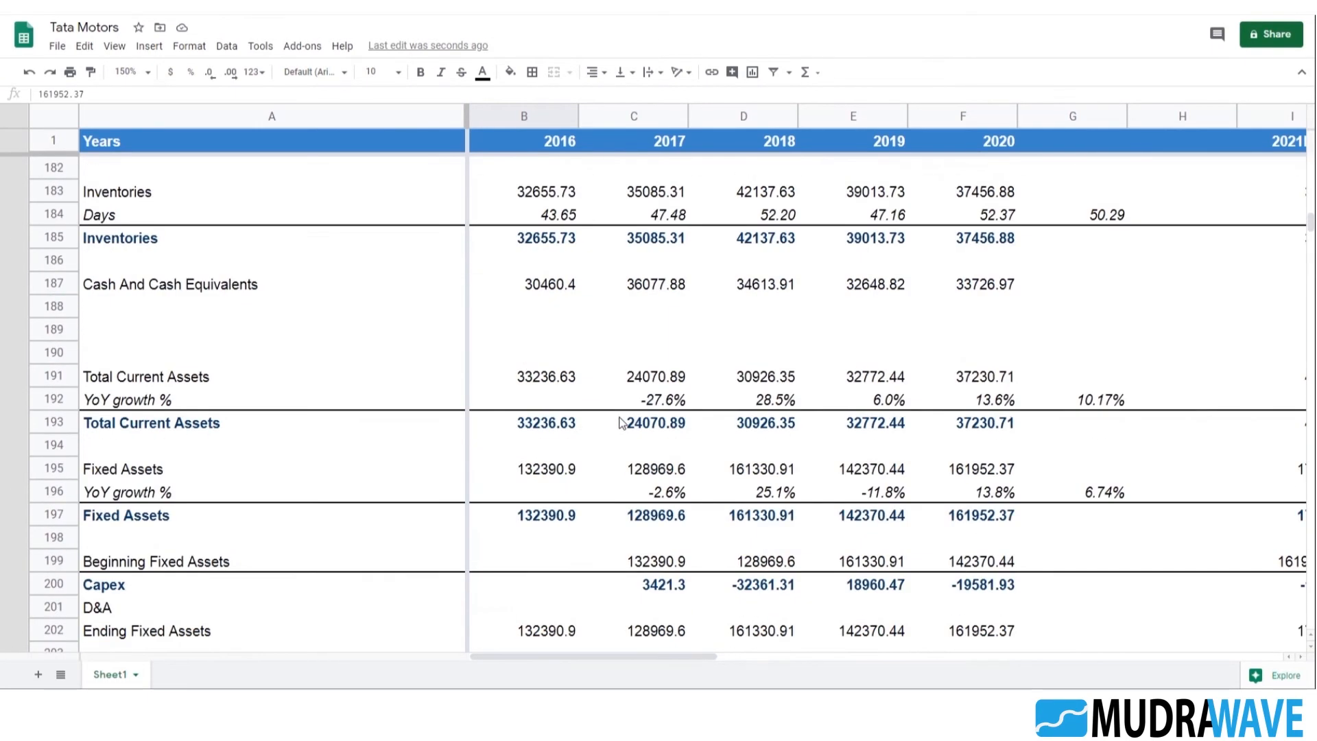
scroll(614, 442, up, 3)
scroll(615, 449, down, 1)
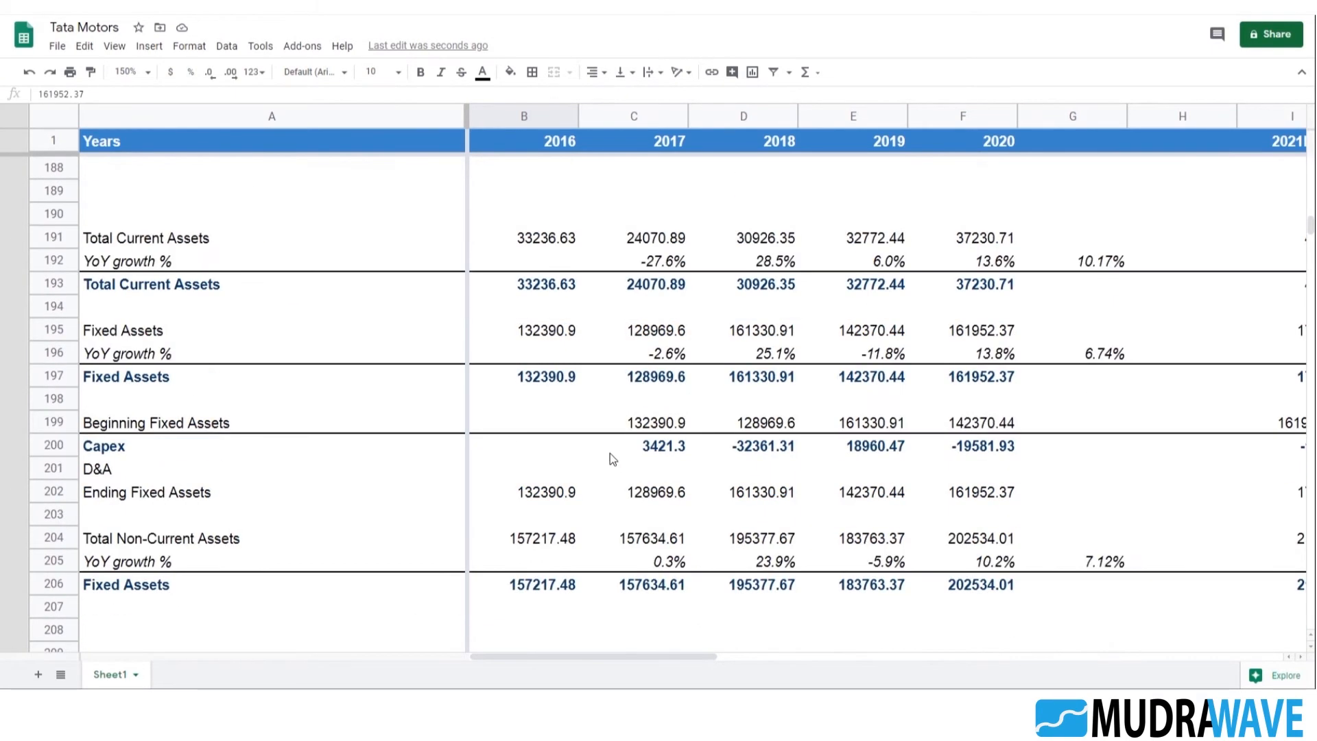
click(159, 542)
click(554, 541)
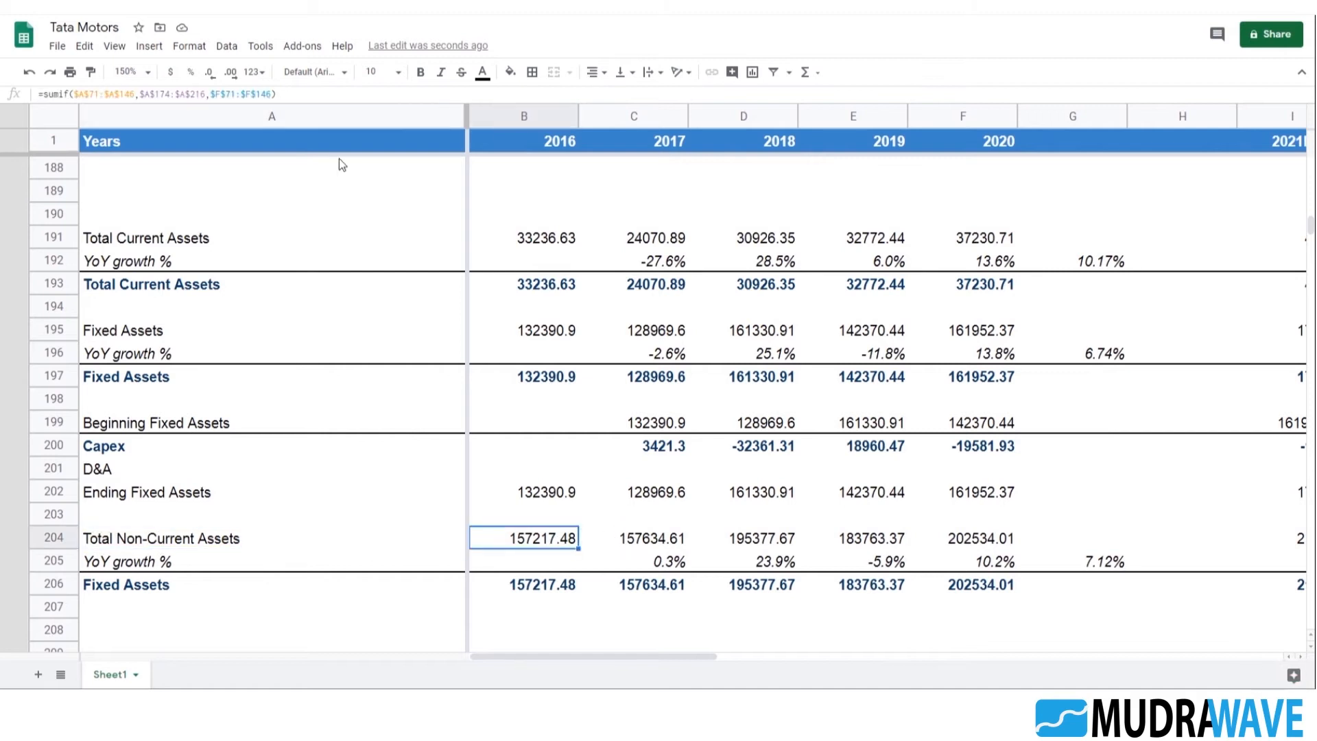
click(331, 90)
text(-)
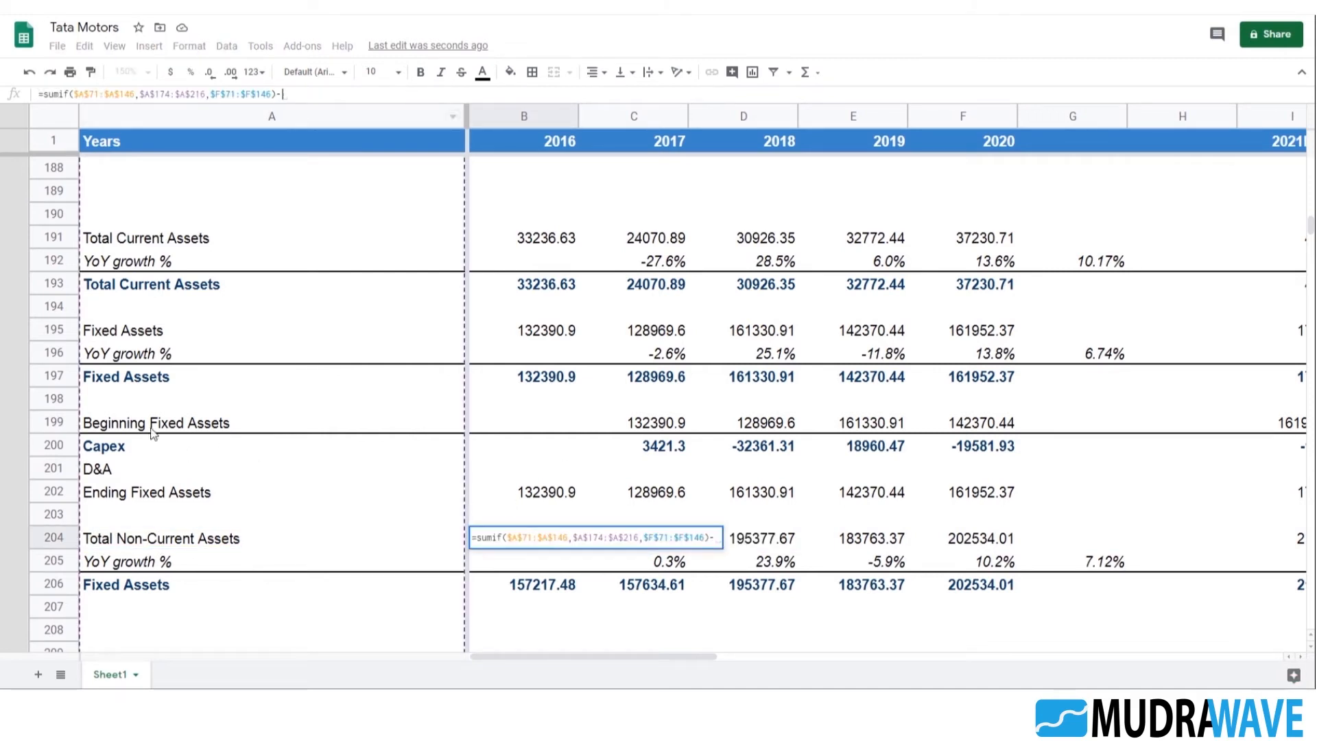
click(543, 378)
key(Return)
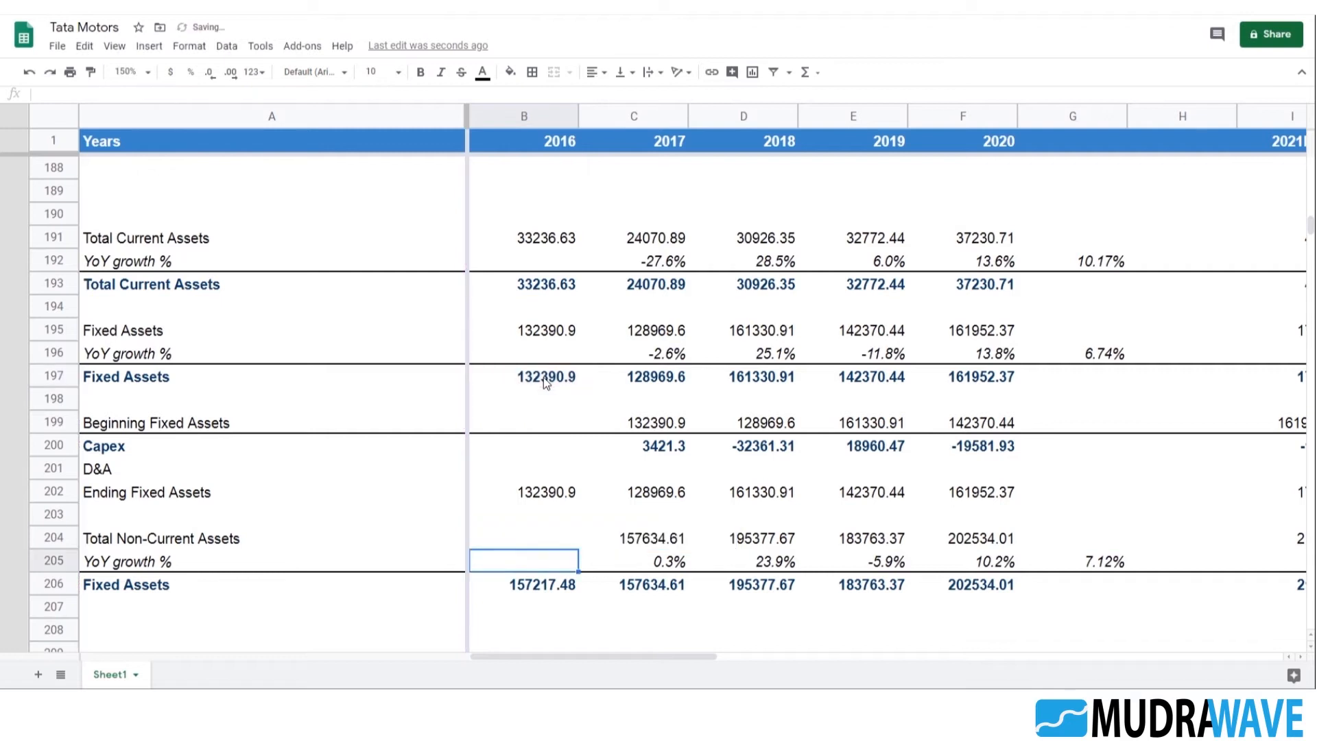
Extend the 2017 Total Non-Current Assets formula in C204 to subtract Fixed Assets in C197
key(Up)
key(Right)
key(F2)
text(-)
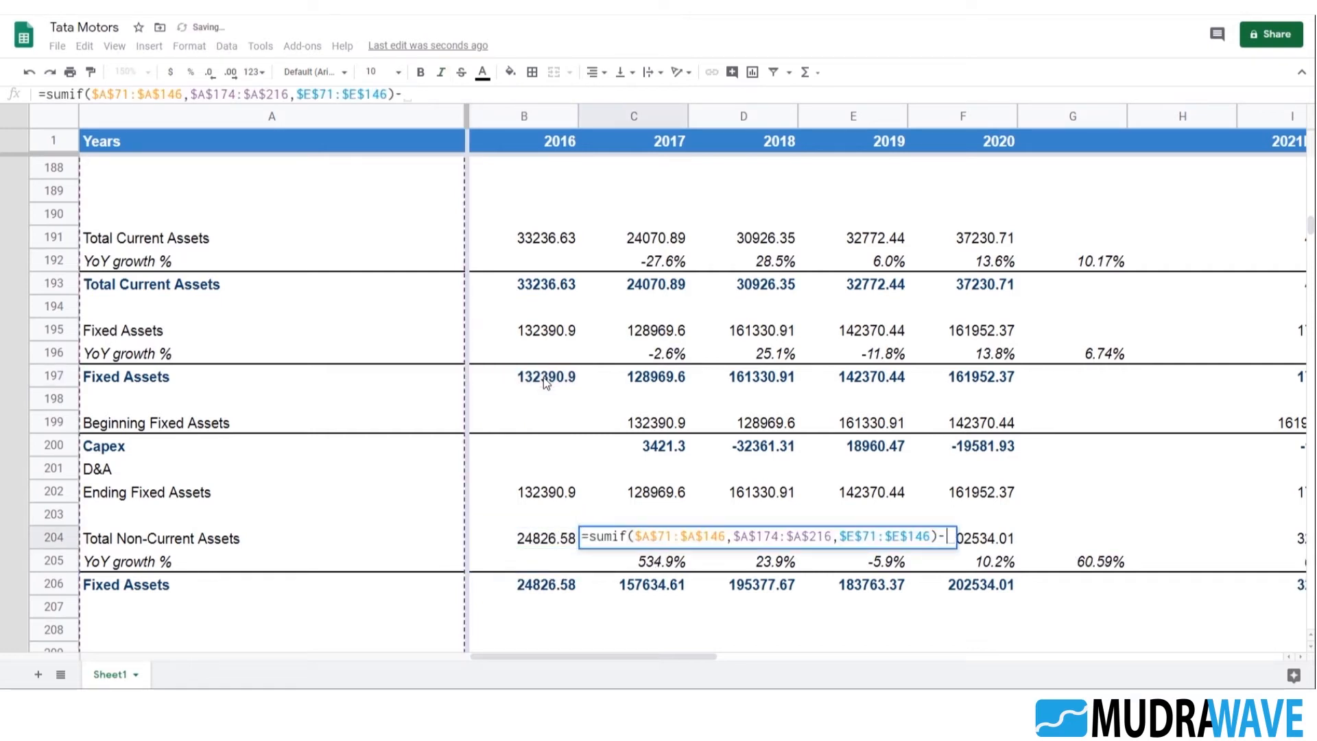
click(676, 384)
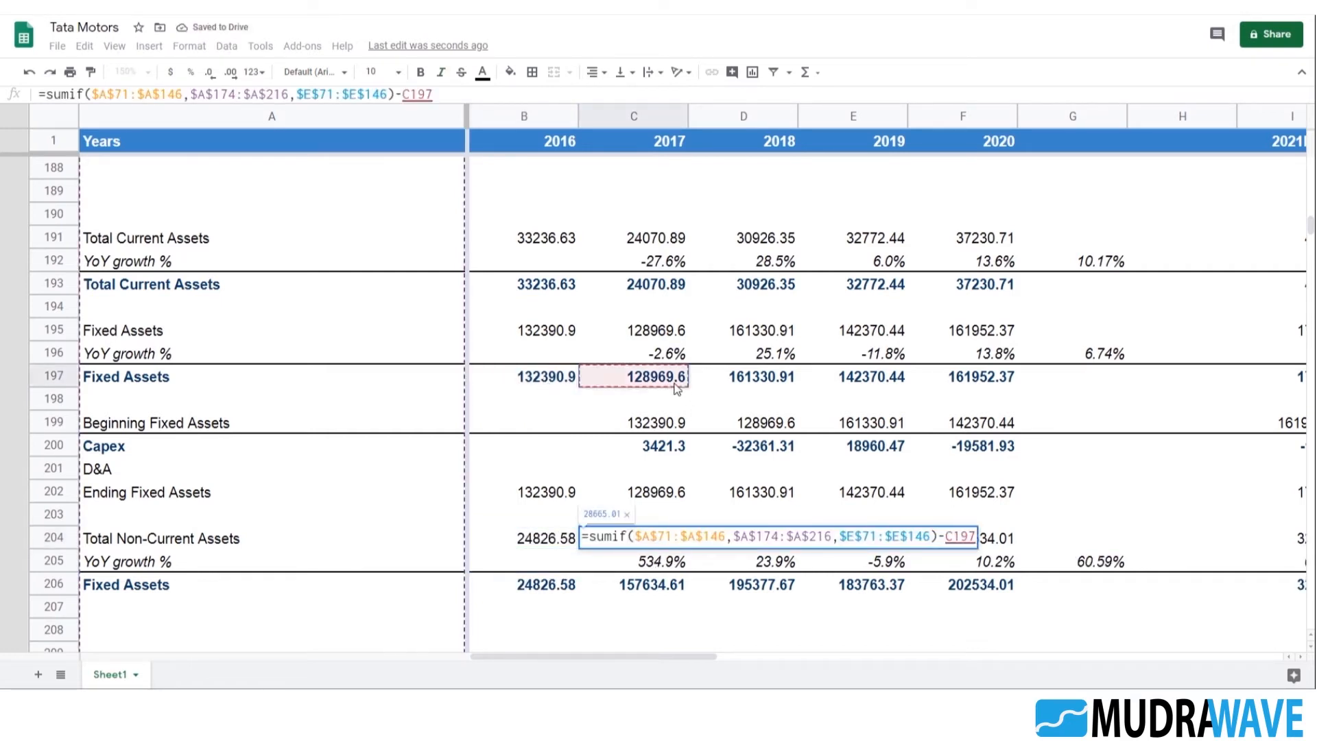
key(Return)
Extend the 2018 Total Non-Current Assets formula in D204 to subtract Fixed Assets in D197
key(Up)
key(Right)
key(F2)
text(-)
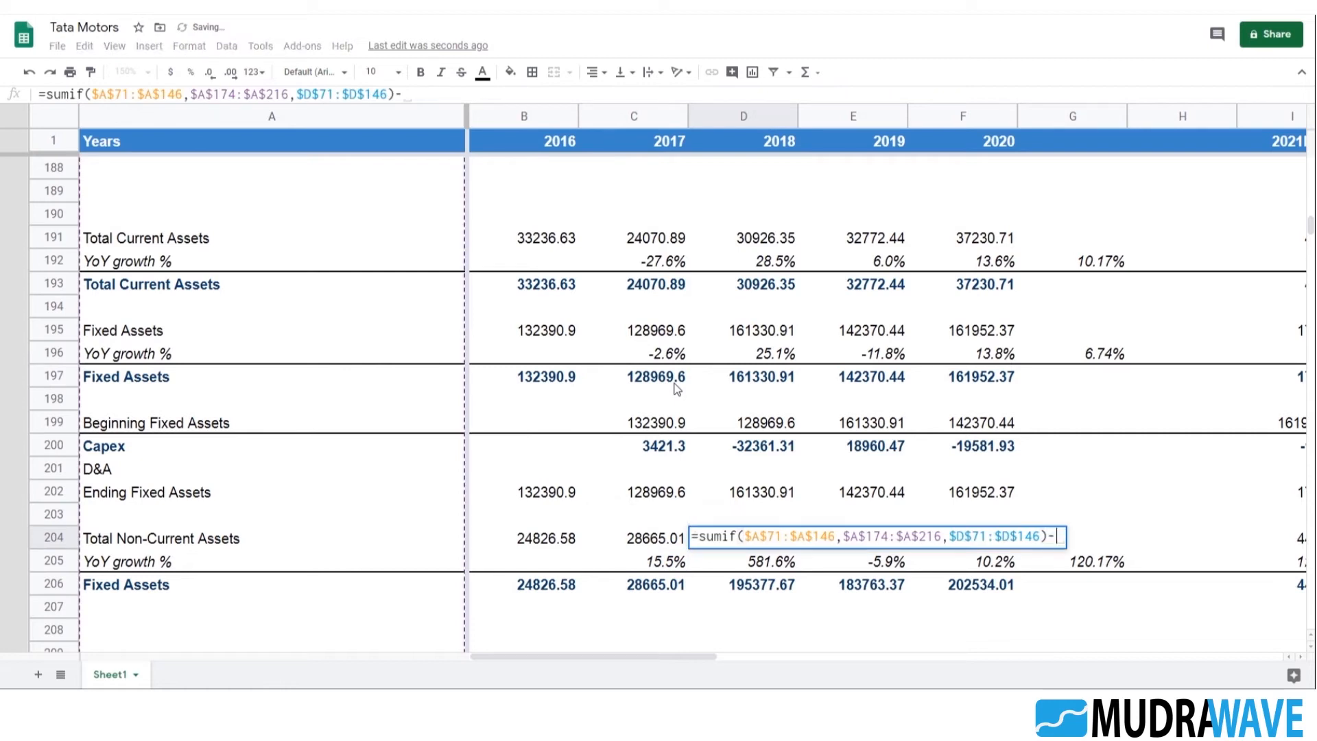
click(787, 381)
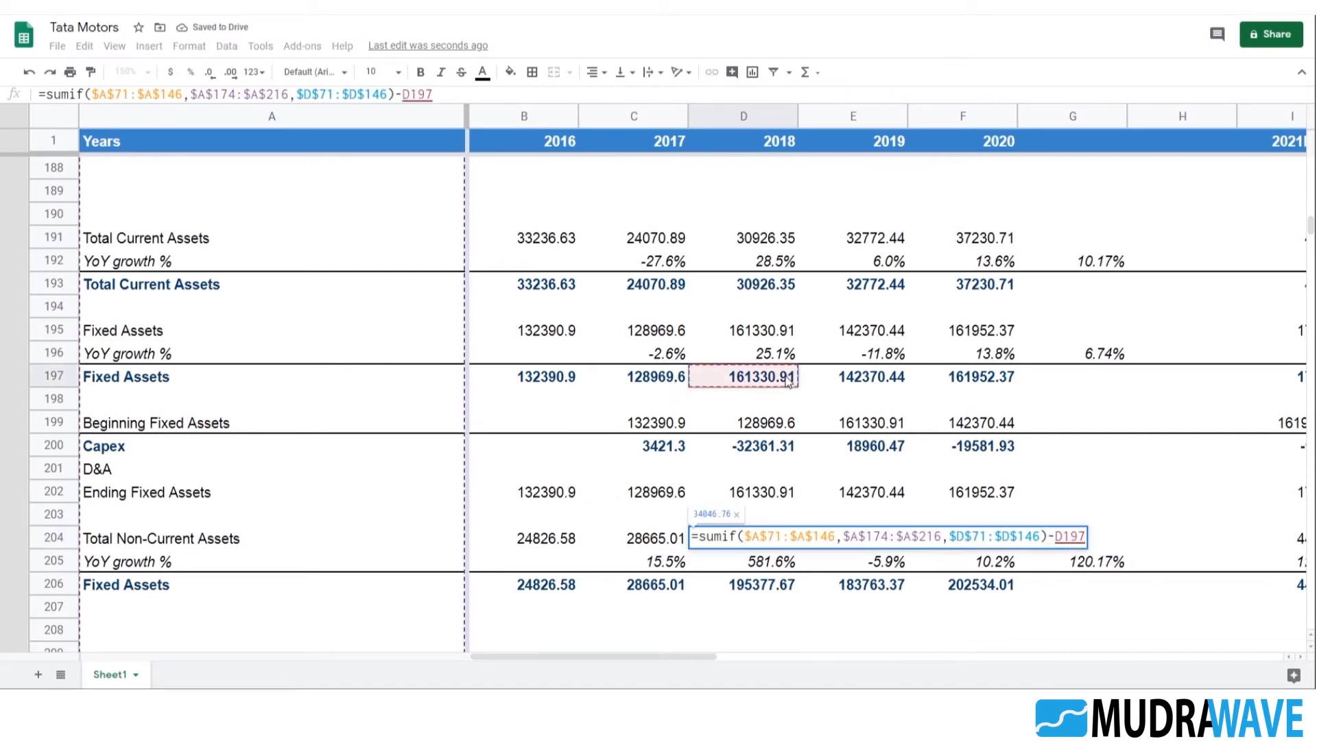
key(Return)
Extend the 2019 Total Non-Current Assets formula in E204 to subtract Fixed Assets in E197
key(Up)
key(Right)
key(F2)
text(-)
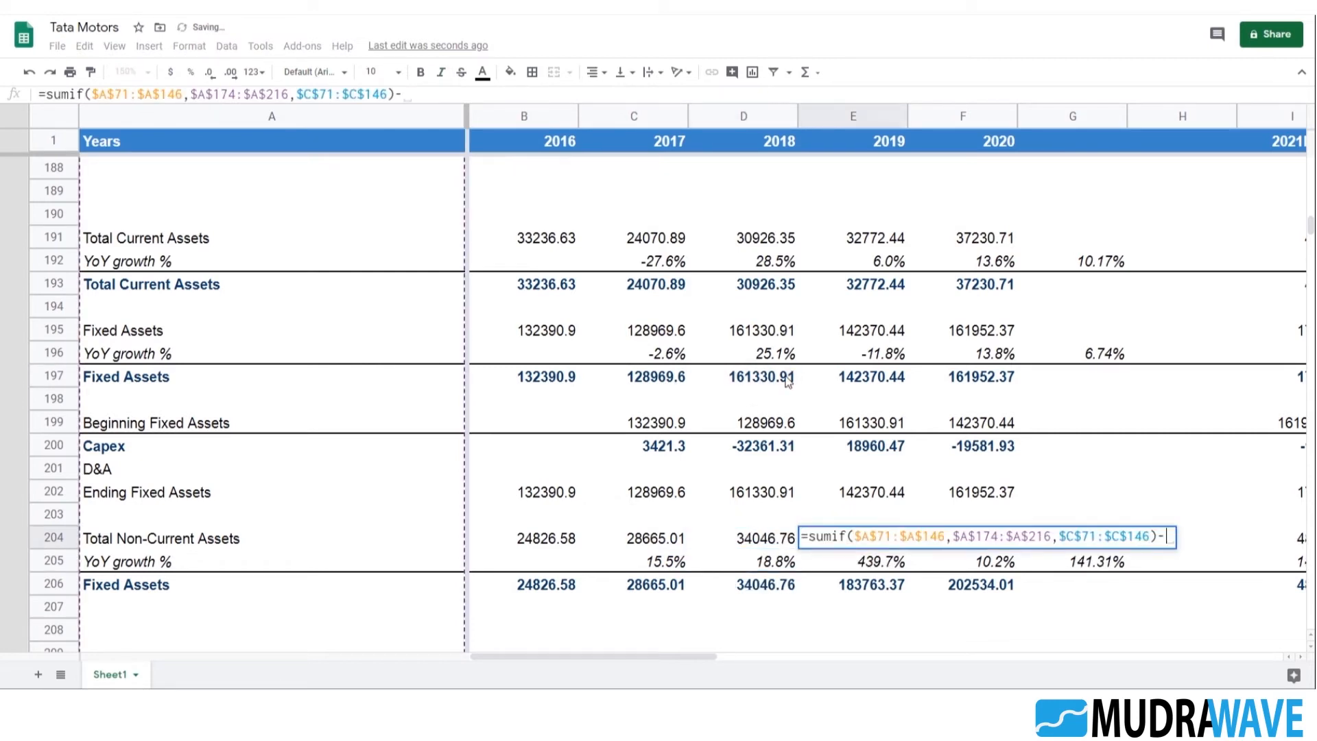
click(858, 378)
key(Return)
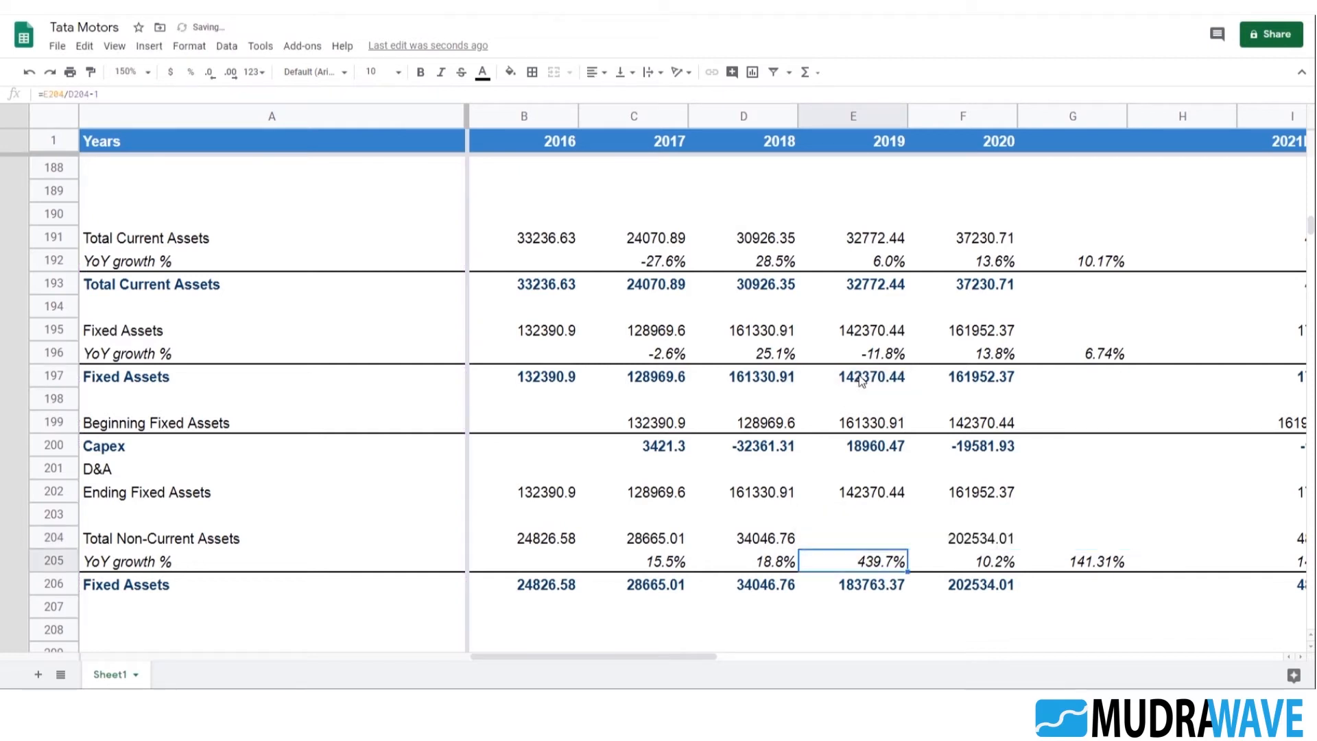
Extend the 2020 Total Non-Current Assets formula in F204 to subtract Fixed Assets in F197
key(Up)
key(Right)
key(F2)
text(-)
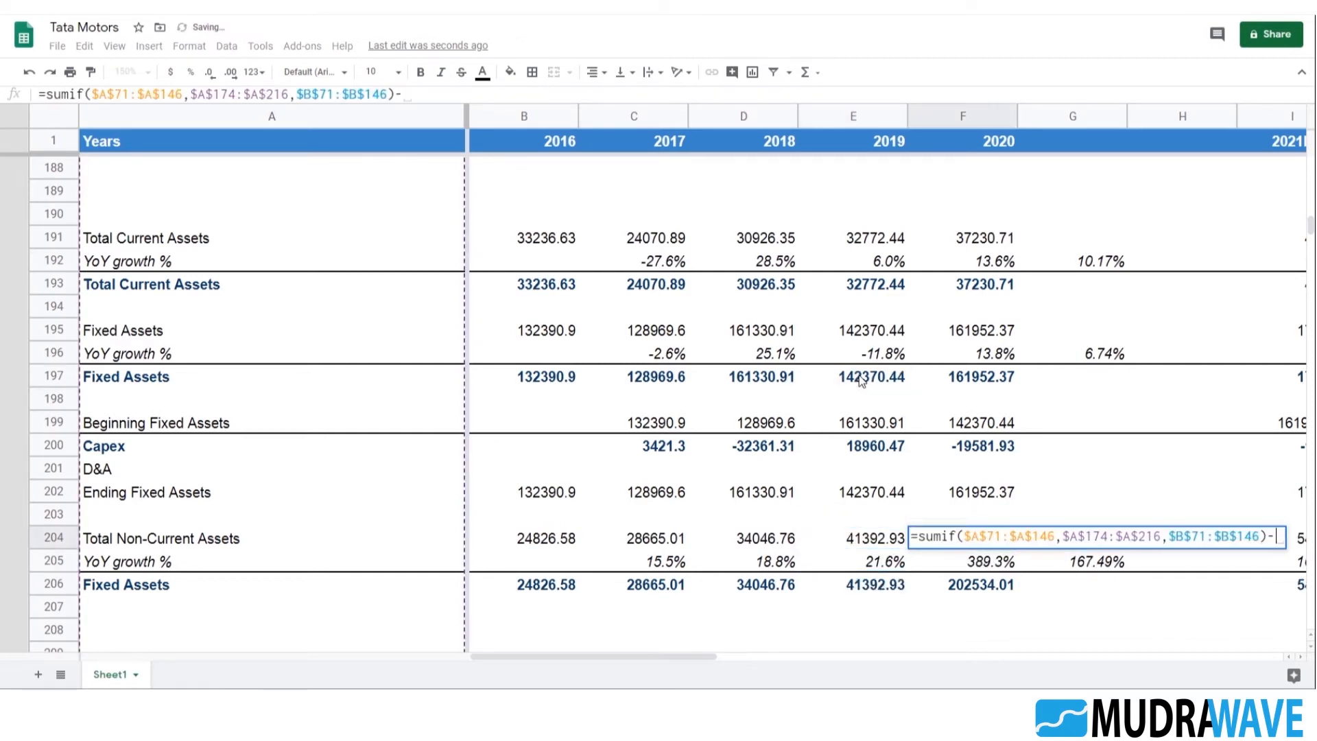
click(973, 383)
key(Return)
Review the 2021E to 2025E projections and their formulas in the Total Non-Current Assets row 204
key(Up)
key(Right)
key(Right)
key(Right)
key(Right)
key(Right)
key(Right)
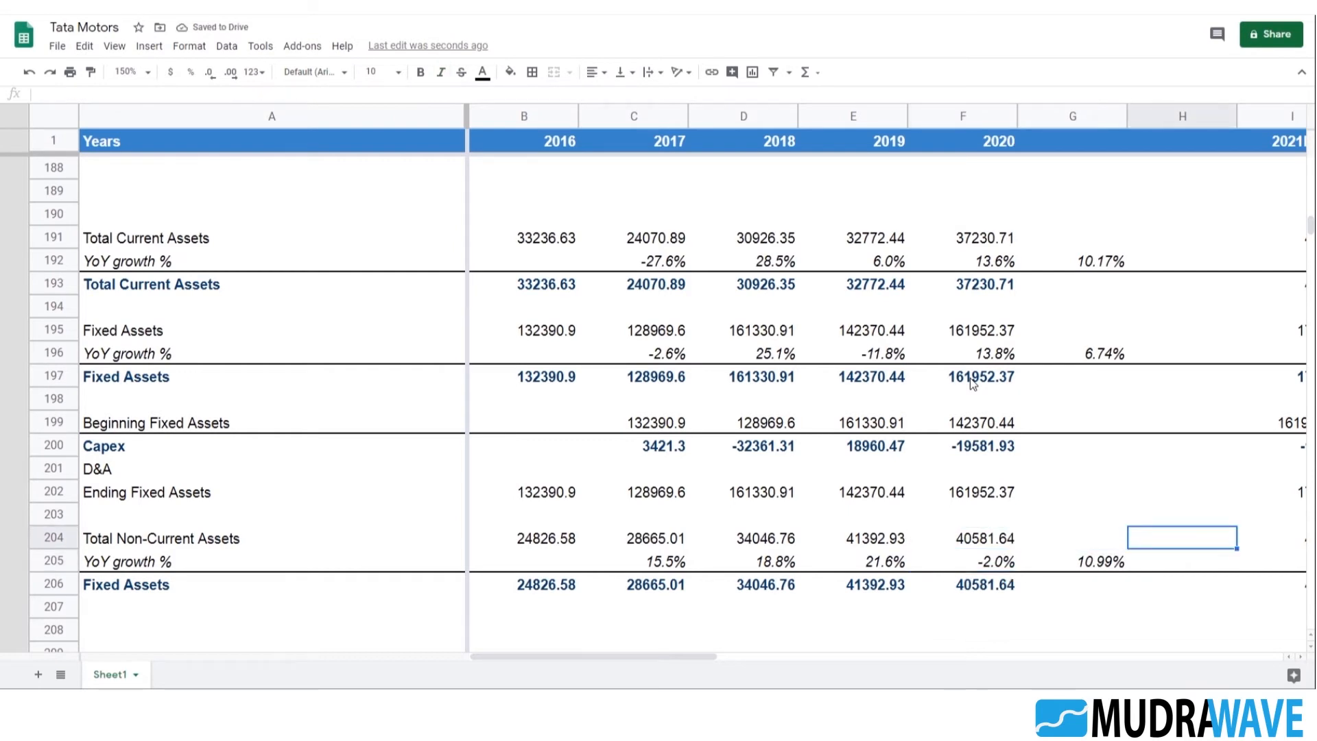
key(Right)
key(Left)
key(Left)
key(Left)
key(Left)
key(Right)
key(Right)
key(Right)
key(Right)
Check the 2020 YoY growth in F205 and the weighted average growth formula in G205
key(Left)
key(Left)
key(Left)
key(Left)
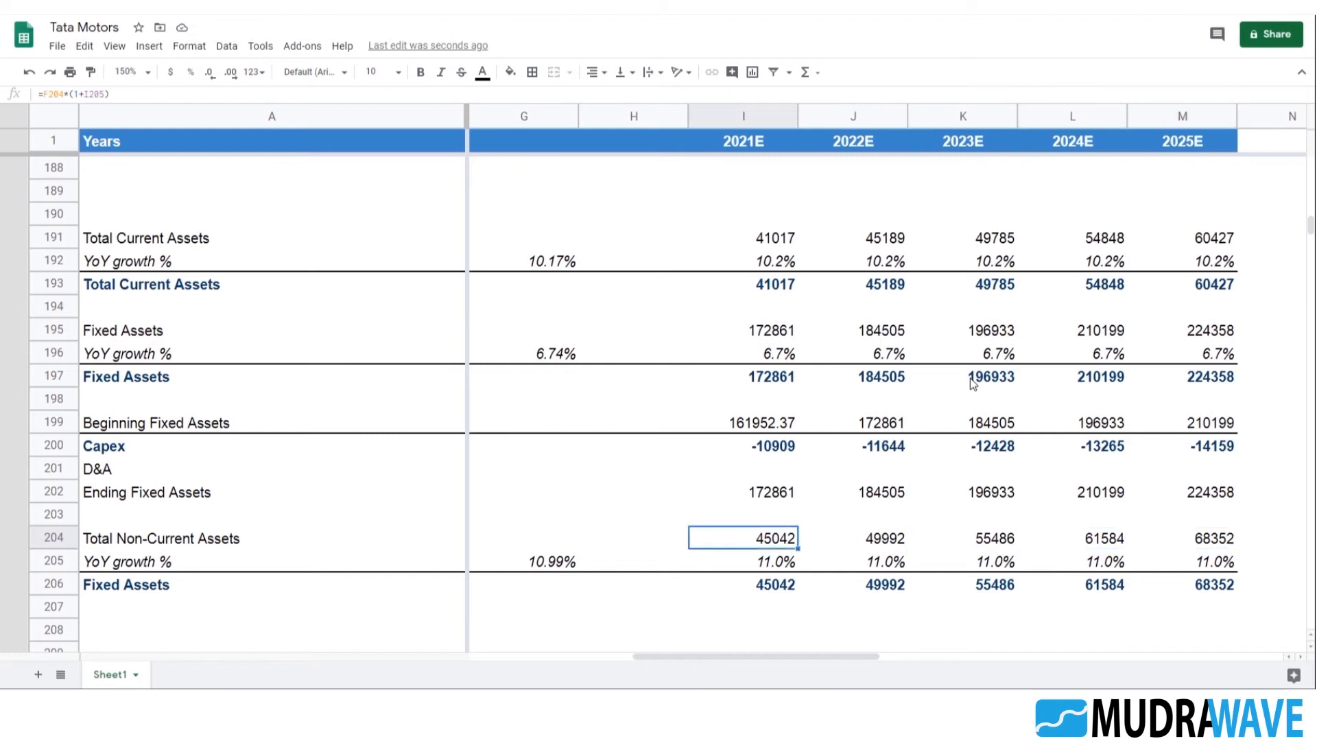
key(Left)
key(Left)
key(Left)
key(Left)
key(Left)
key(Left)
key(Left)
key(Left)
key(Right)
key(Right)
key(Right)
key(Right)
key(Right)
key(Down)
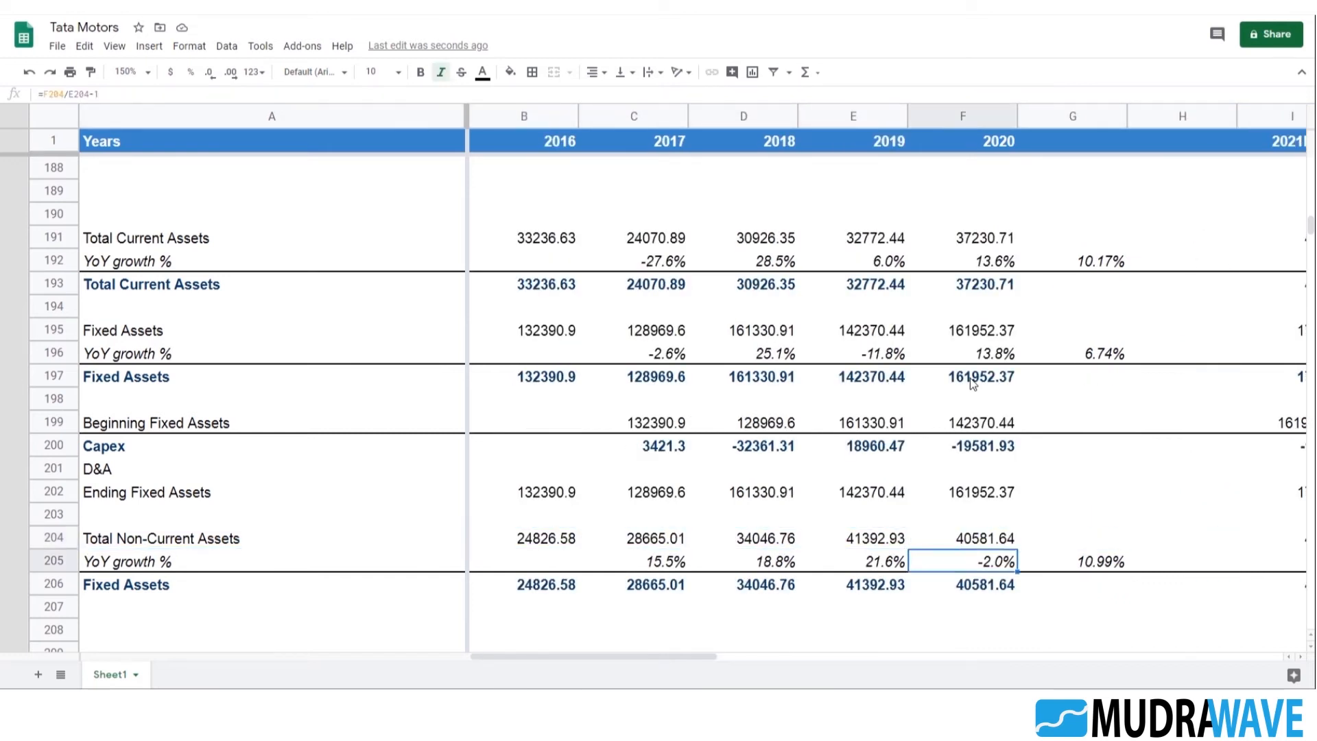
key(Right)
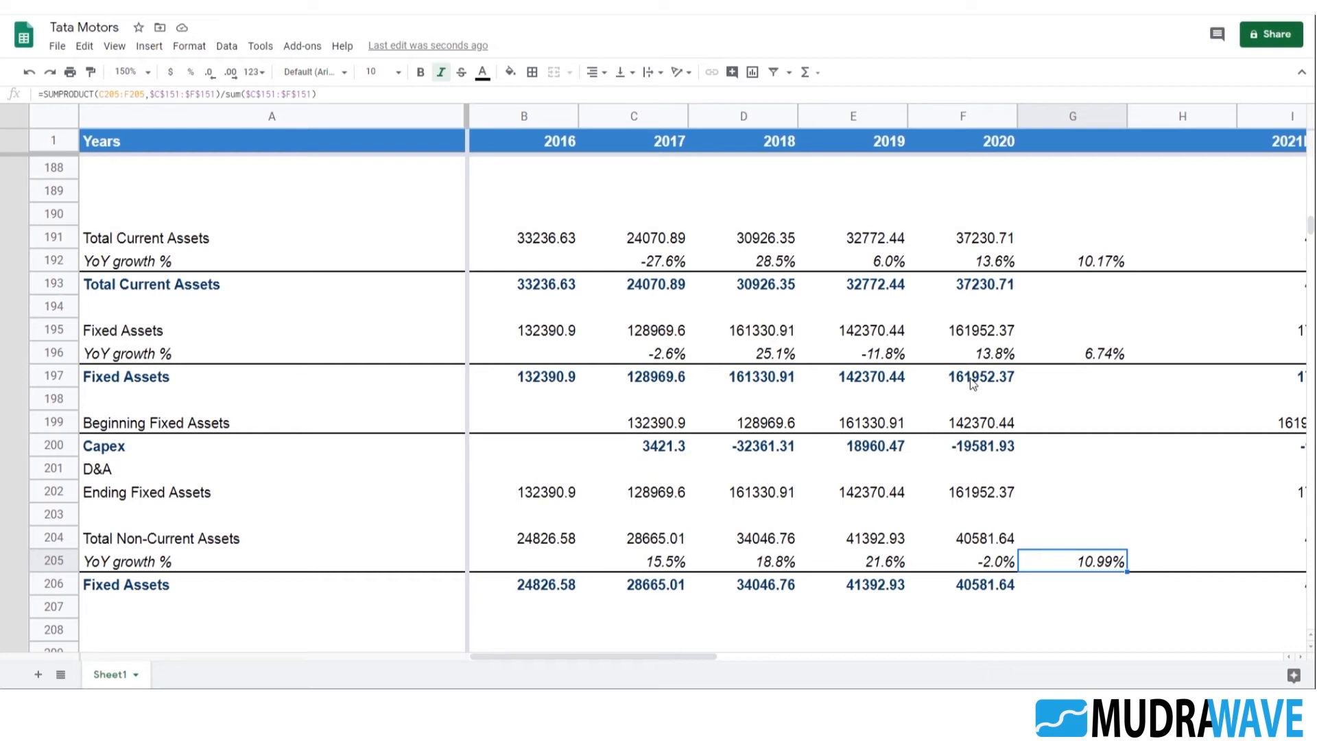
Enter the heading "Debt schedule" in A208, below the Total Non-Current Assets block
scroll(364, 392, down, 3)
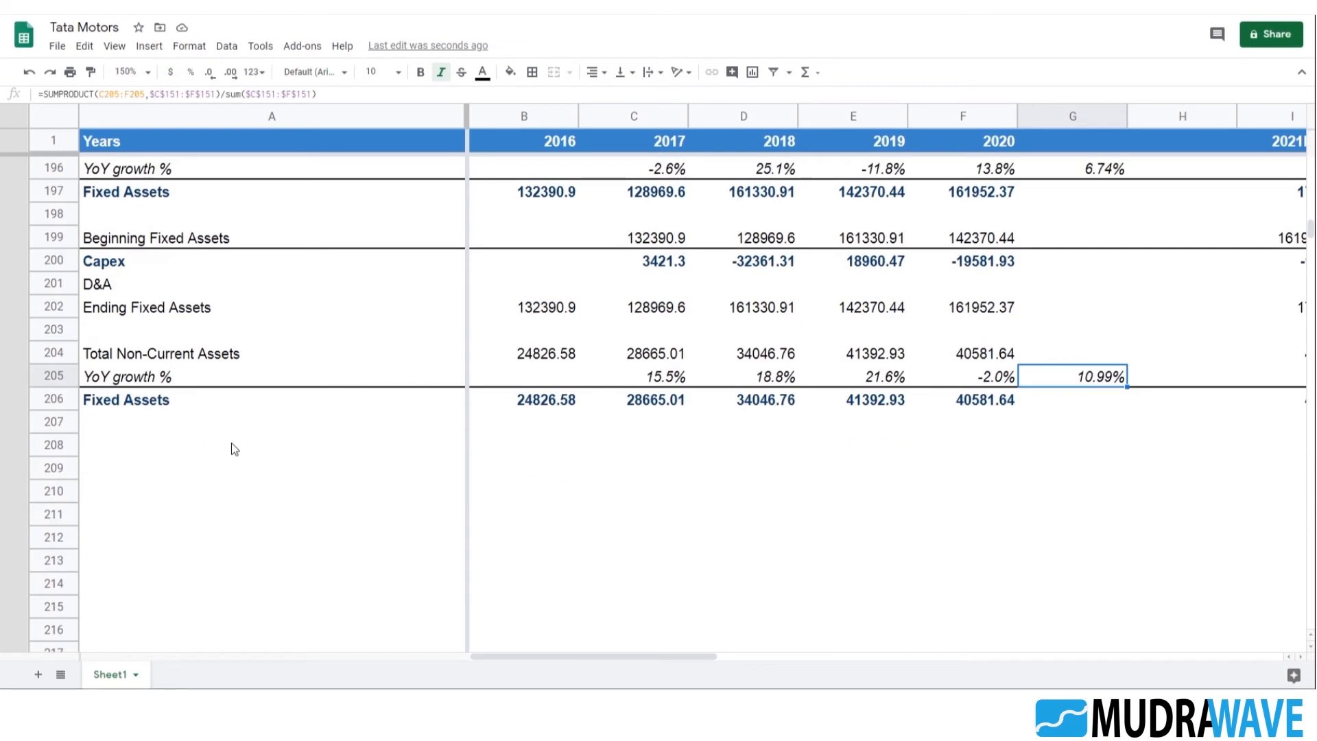
click(199, 445)
scroll(258, 467, up, 1)
scroll(268, 434, down, 1)
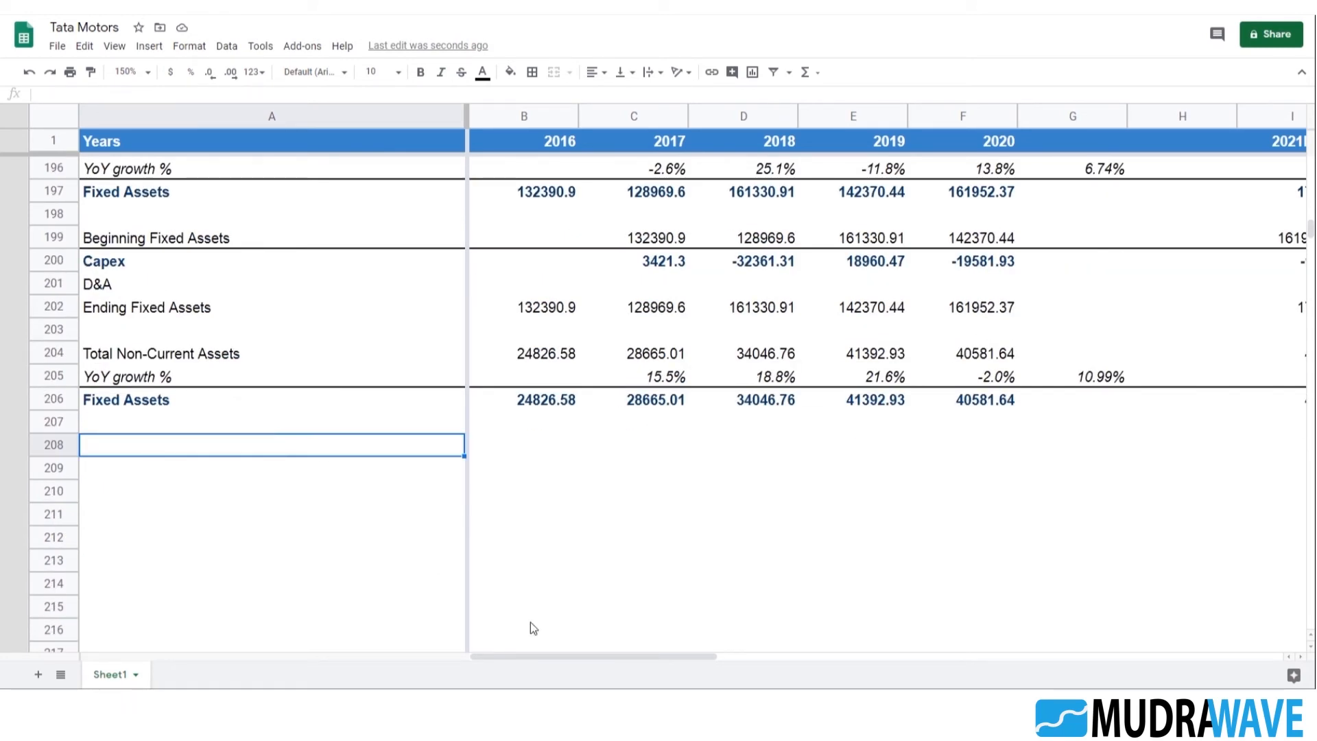
text(Debt schedule)
key(Return)
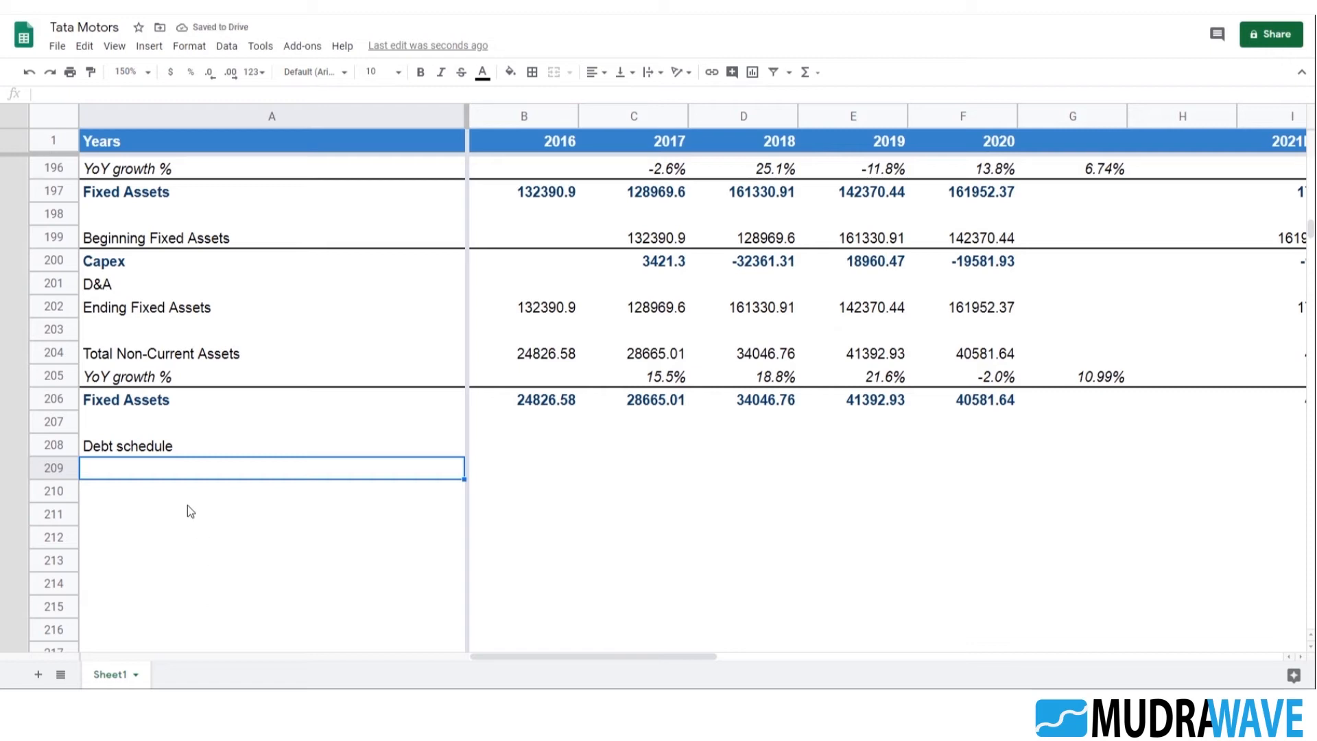
Add a top border across A209:M209 to underline the Debt schedule heading row
key(shift+Right)
key(shift+Right)
key(shift+Right)
key(shift+Right)
key(shift+Right)
key(shift+Right)
key(shift+Right)
key(shift+Right)
key(shift+Right)
key(shift+Right)
key(shift+Right)
key(shift+Right)
key(shift+Right)
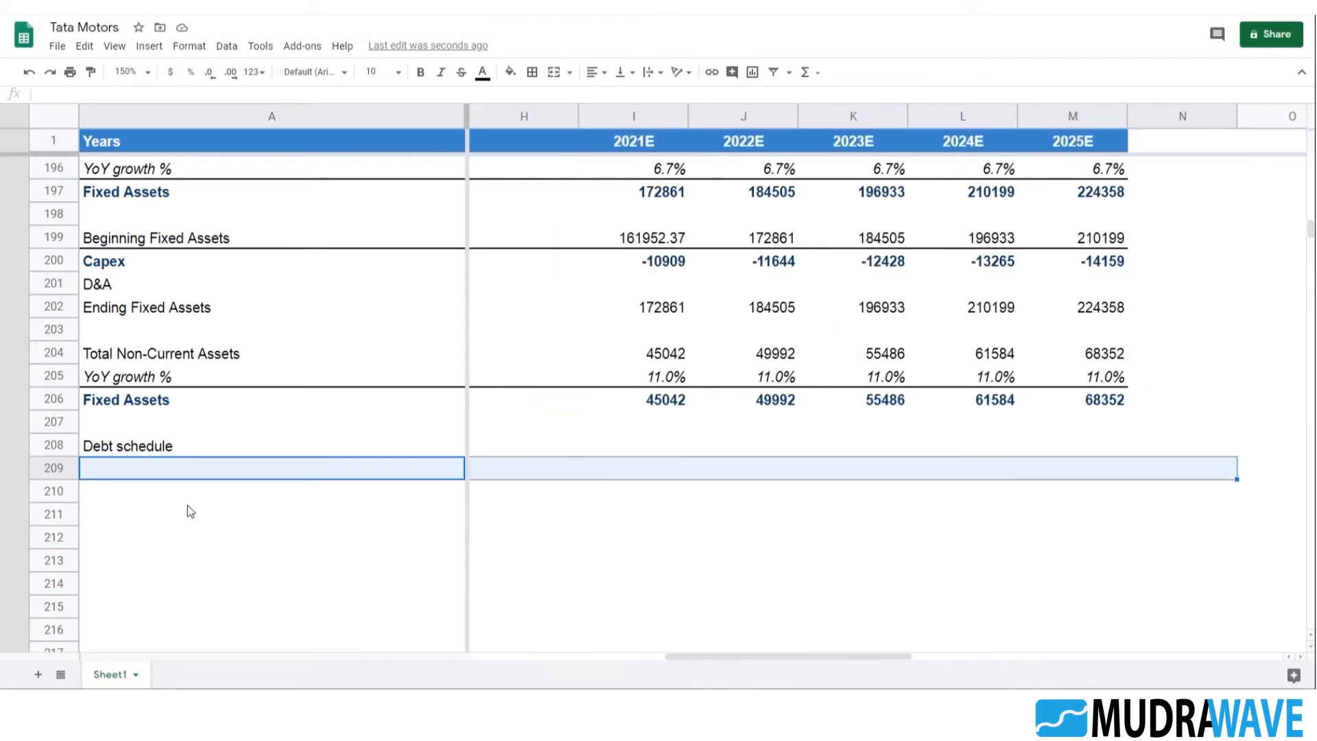
key(shift+Left)
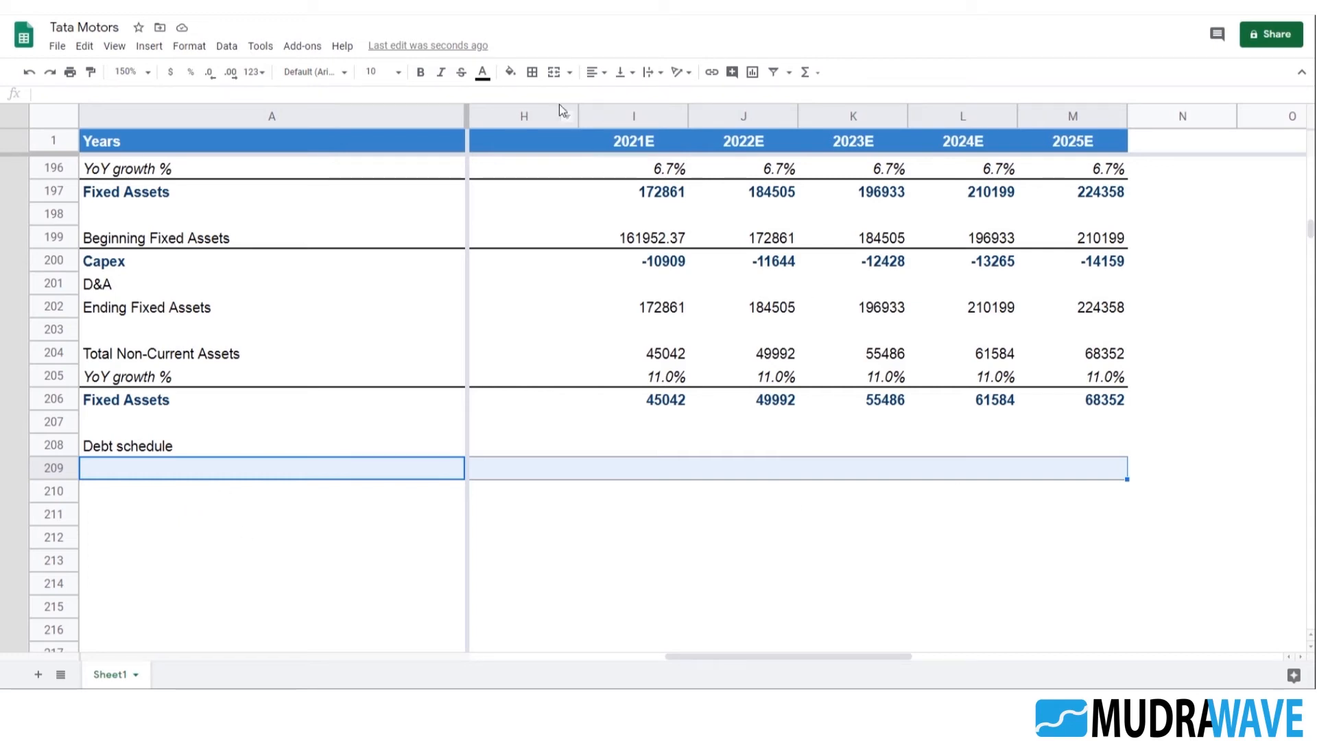
click(531, 71)
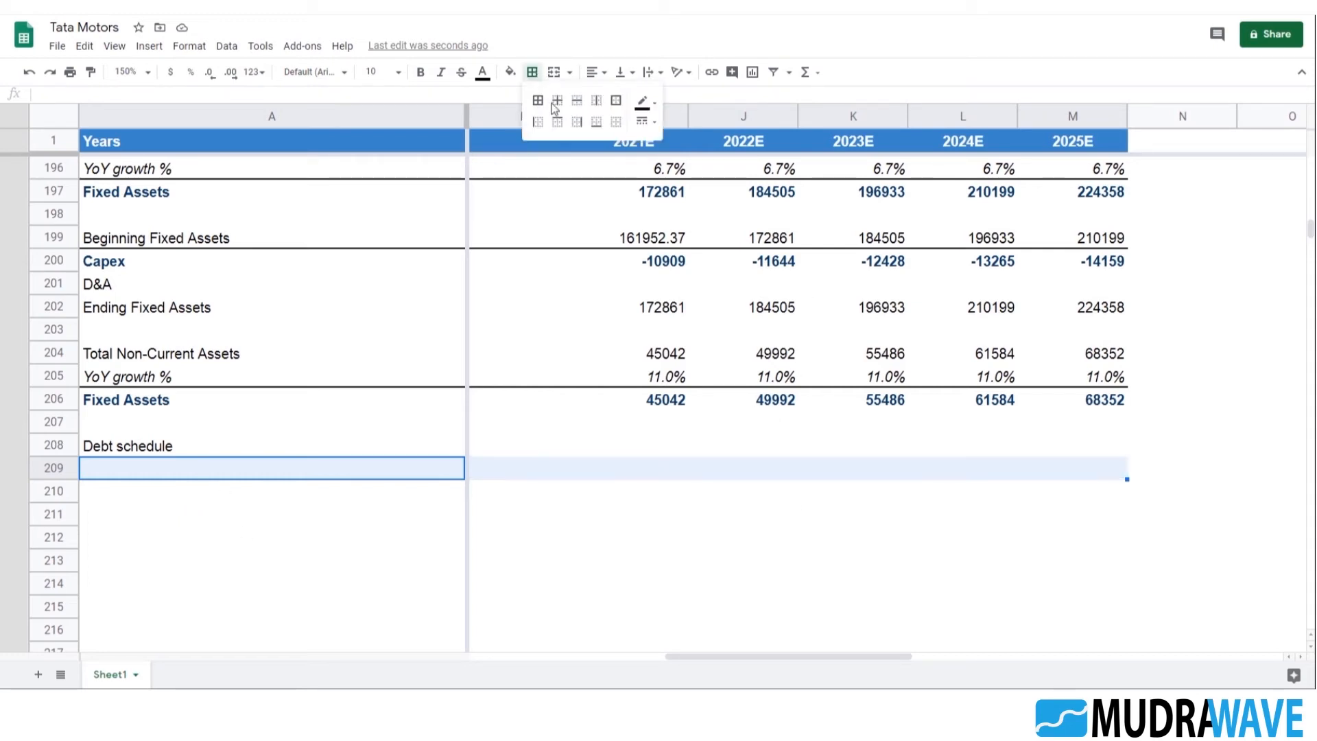
click(557, 123)
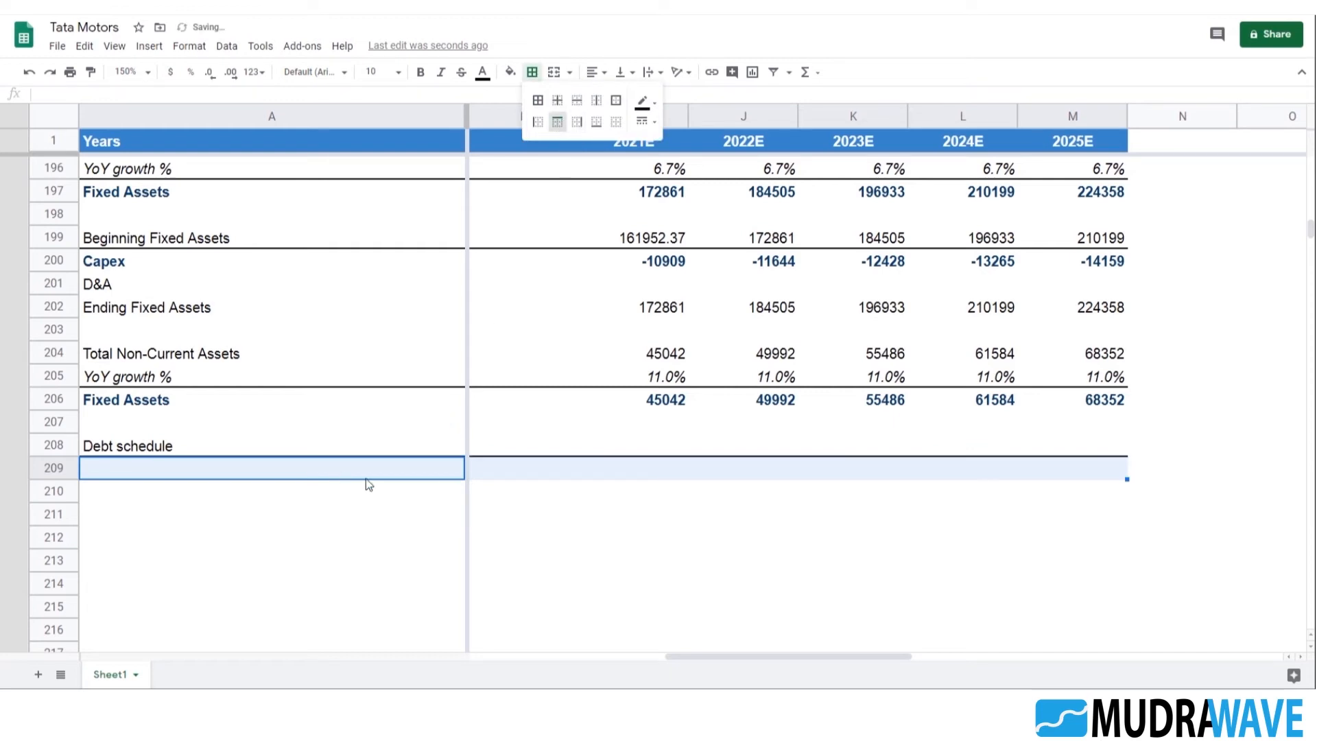
Format the Debt schedule heading in A208 as bold dark blue text
click(256, 507)
click(203, 449)
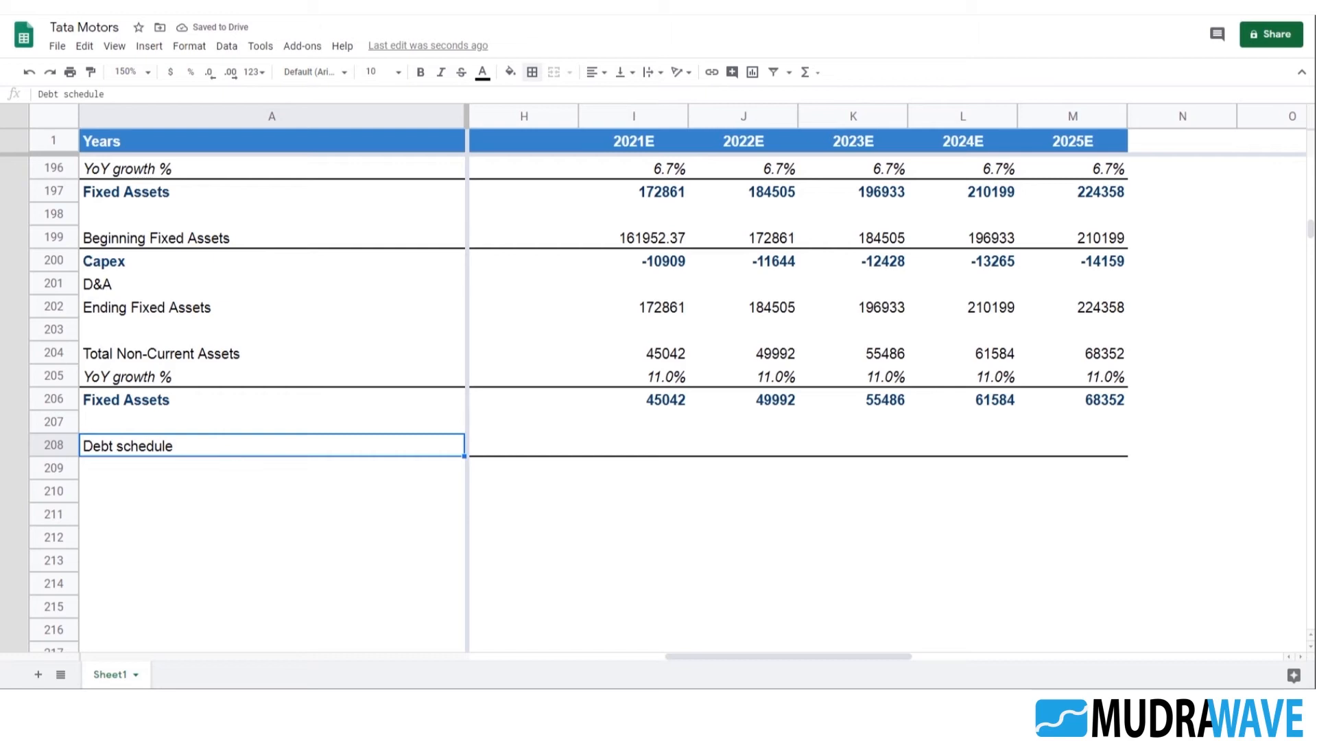
click(417, 72)
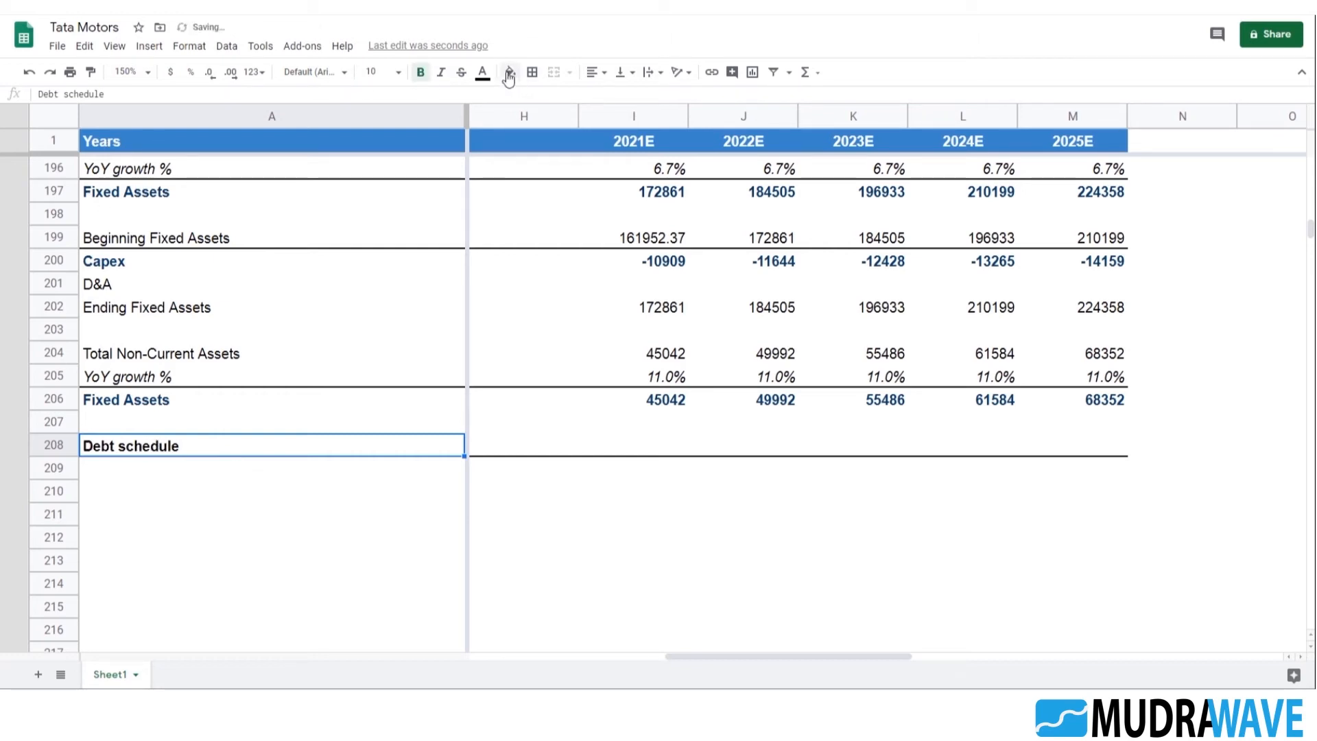
click(482, 72)
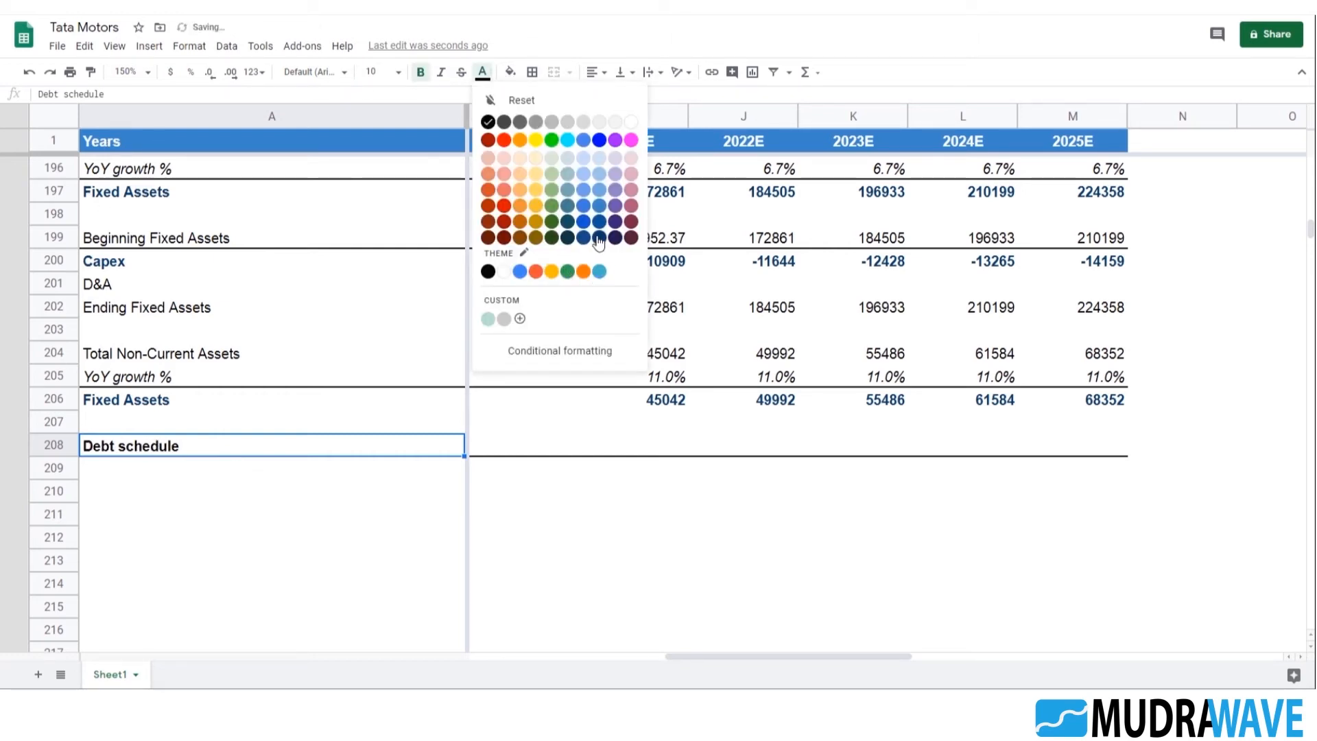
click(599, 239)
drag(212, 511, 171, 477)
click(172, 476)
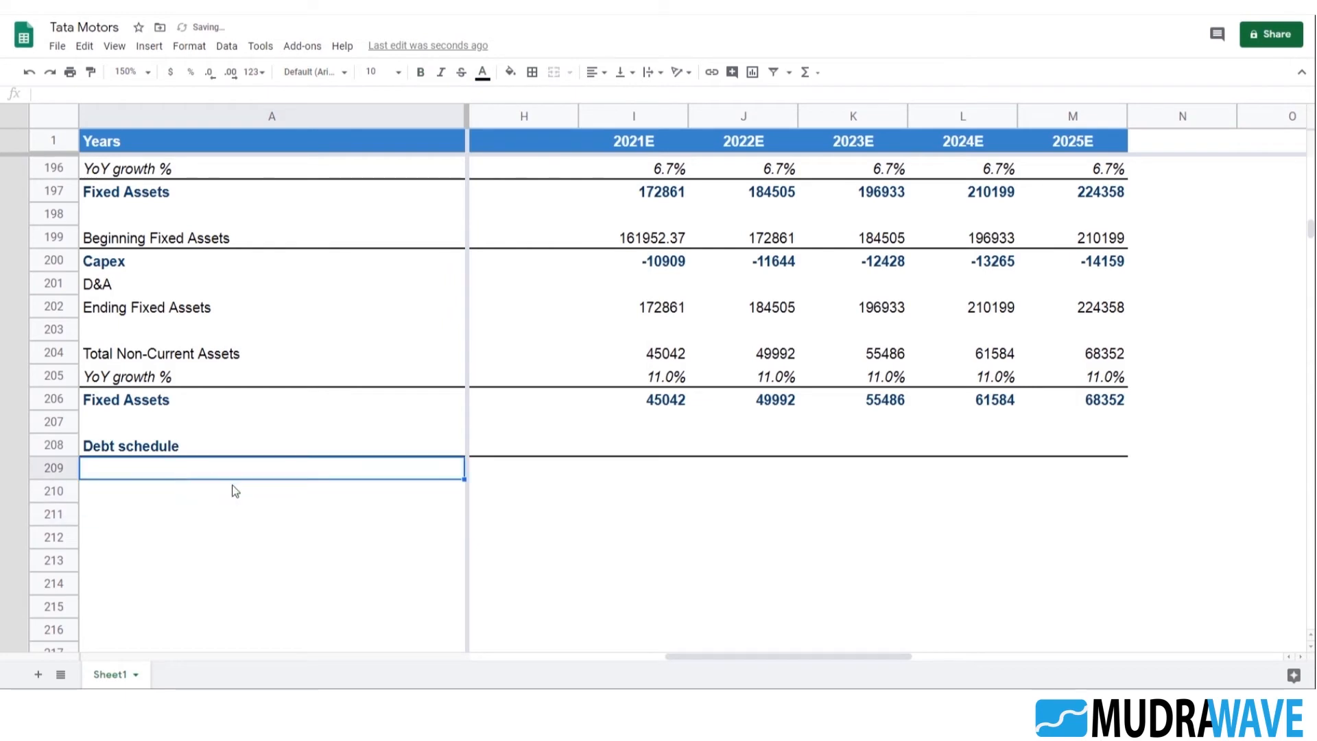
key(Up)
key(Up)
key(Up)
key(Down)
key(Down)
key(Down)
key(Down)
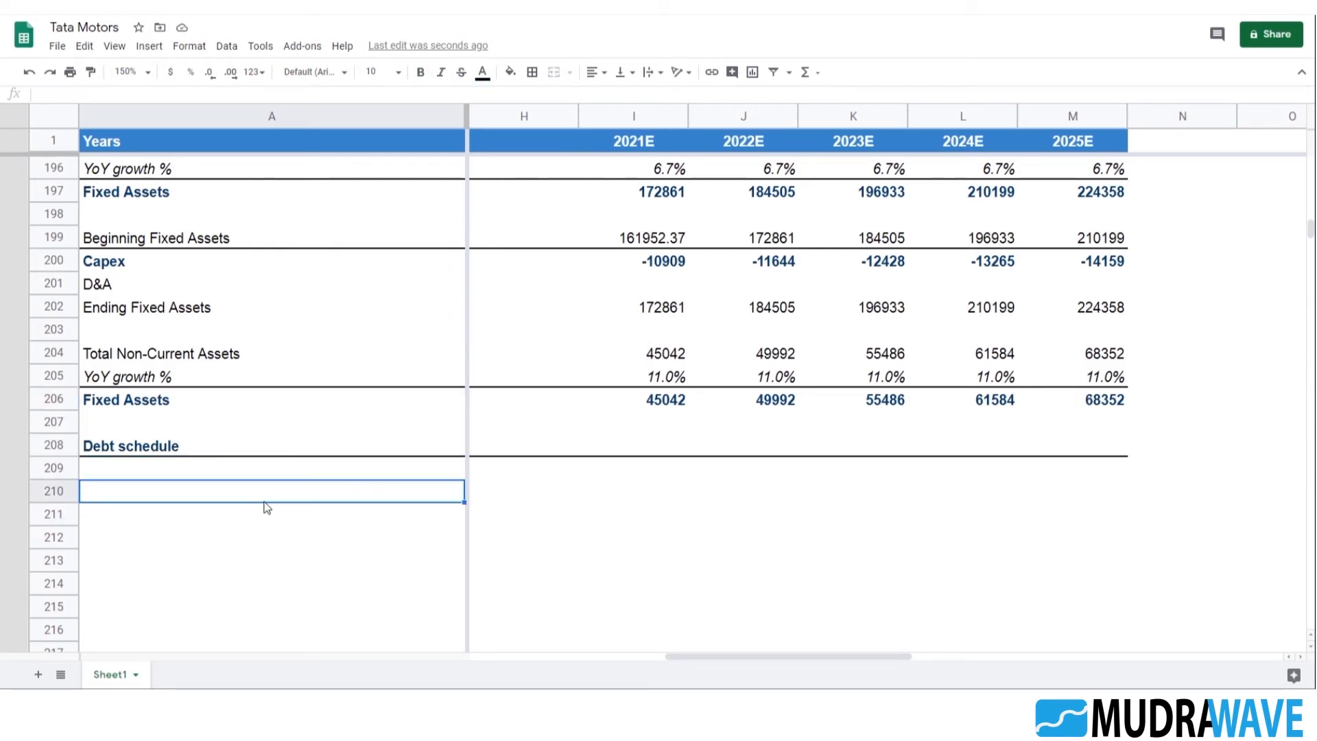
Enter the row label "Dividends" in A209 under the Debt schedule heading
scroll(176, 449, down, 1)
click(178, 379)
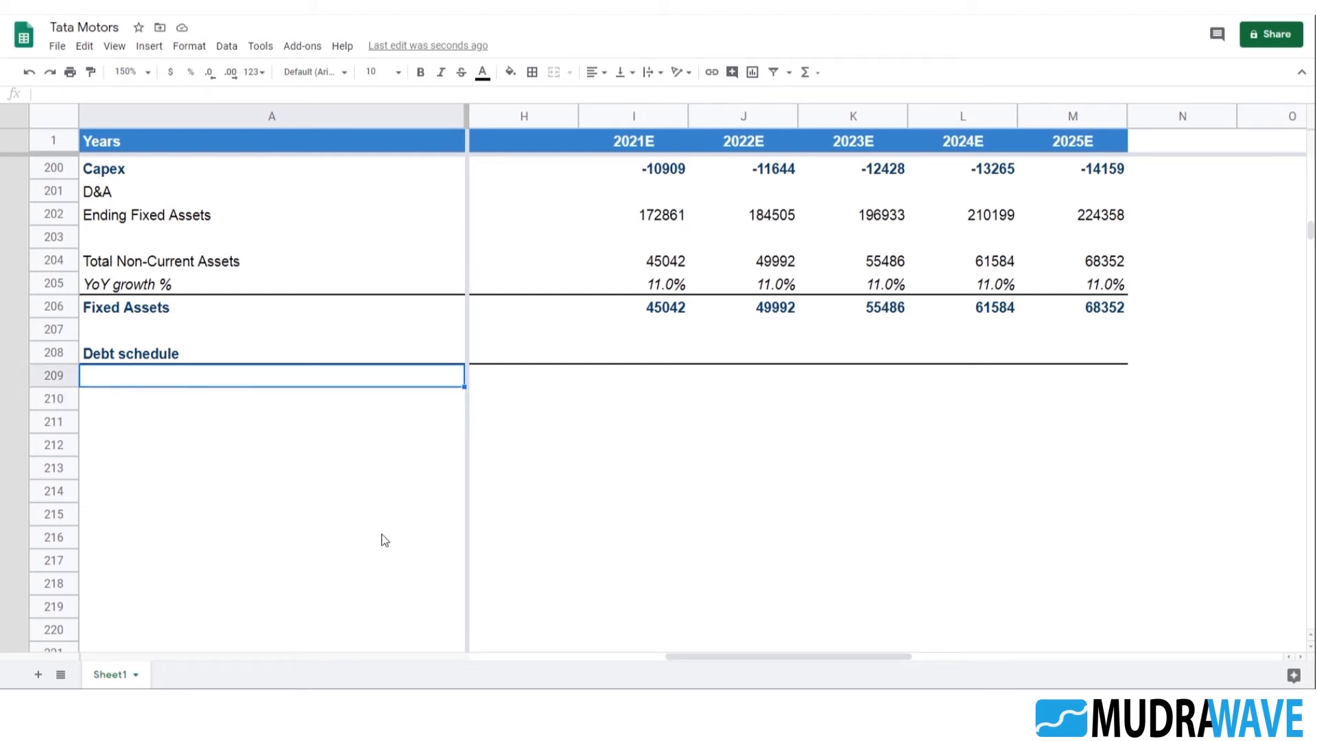
text(Dividends)
key(Return)
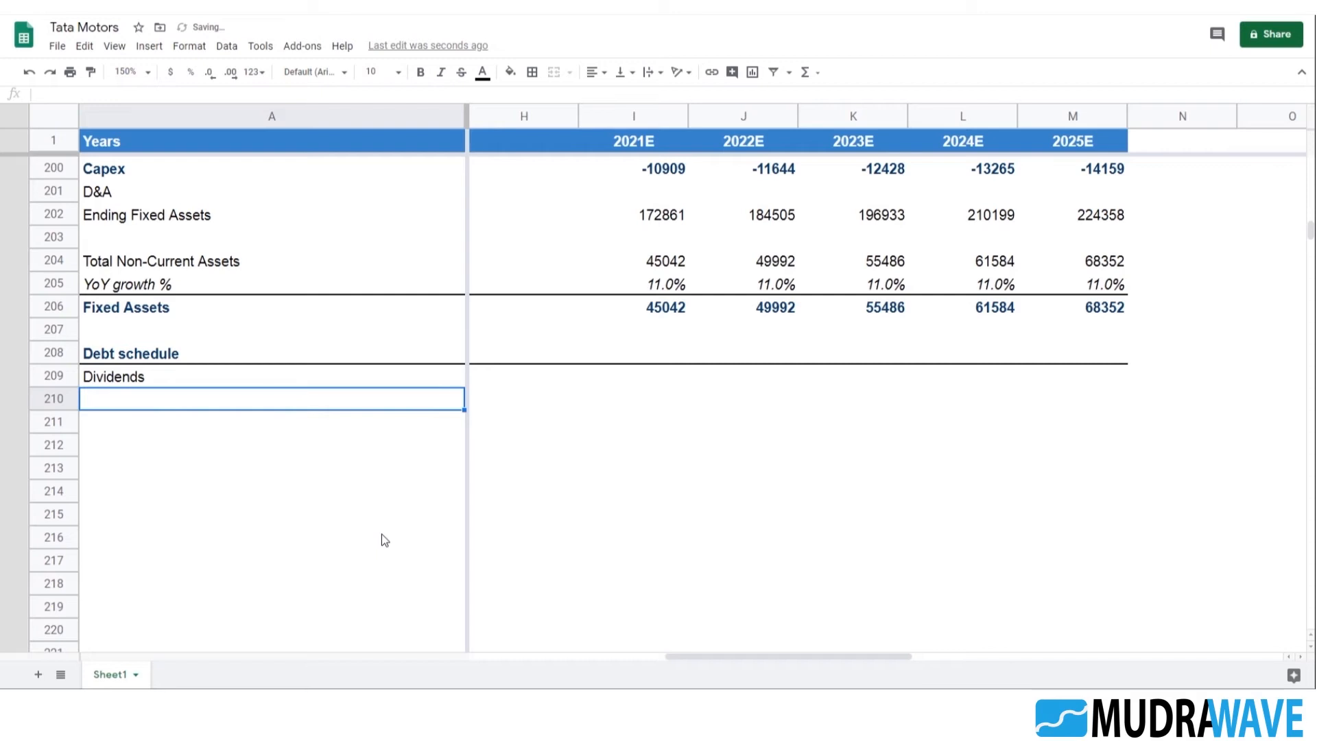
Enter the row labels "Beginning Cash" in A210 and "Ending Cash" in A211
text(Beging)
text(g)
key(BackSpace)
key(BackSpace)
key(BackSpace)
key(BackSpace)
text(ning Cash)
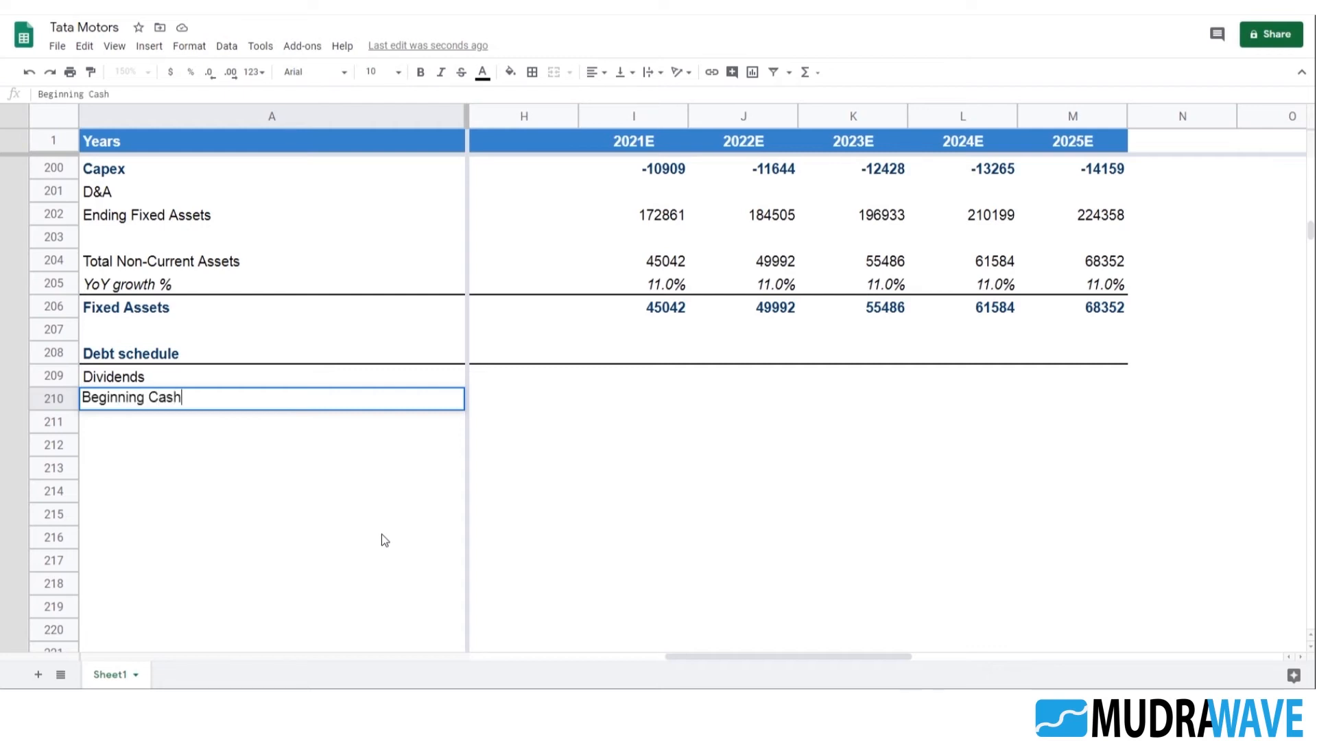
key(Return)
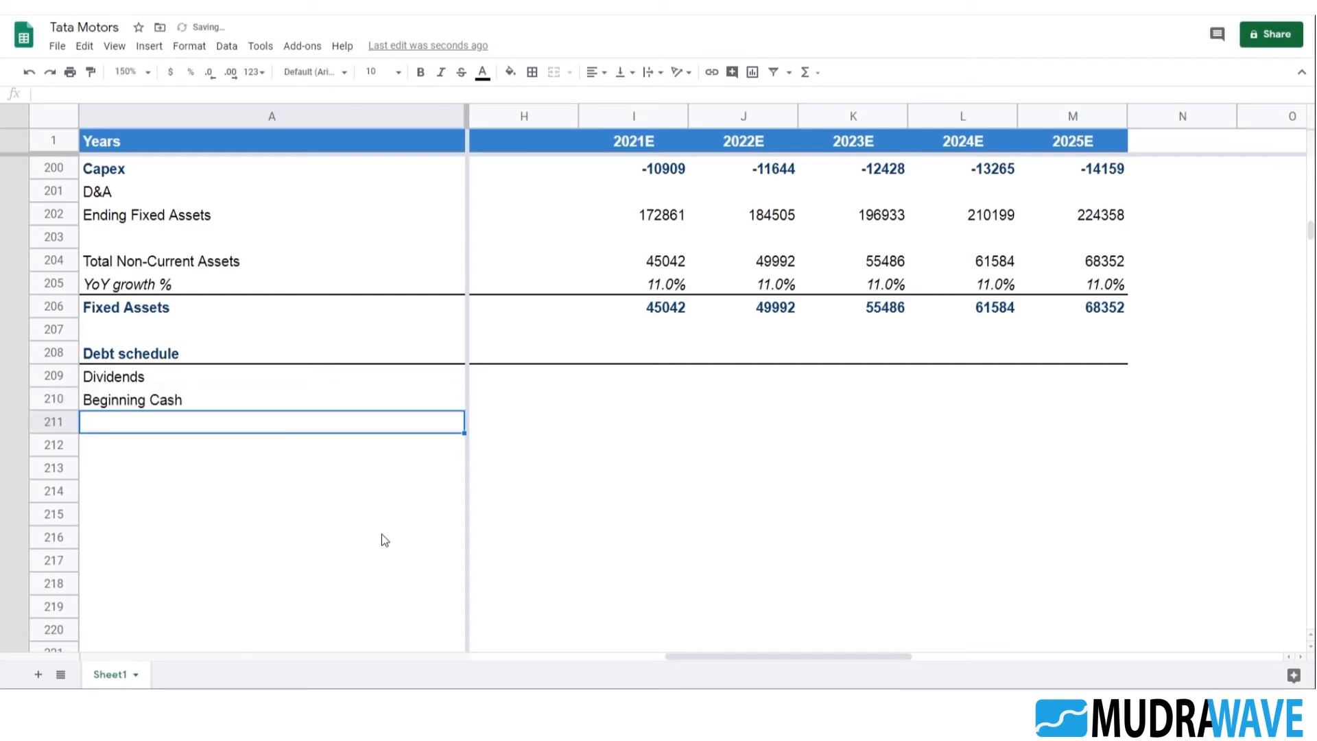
text(Ending )
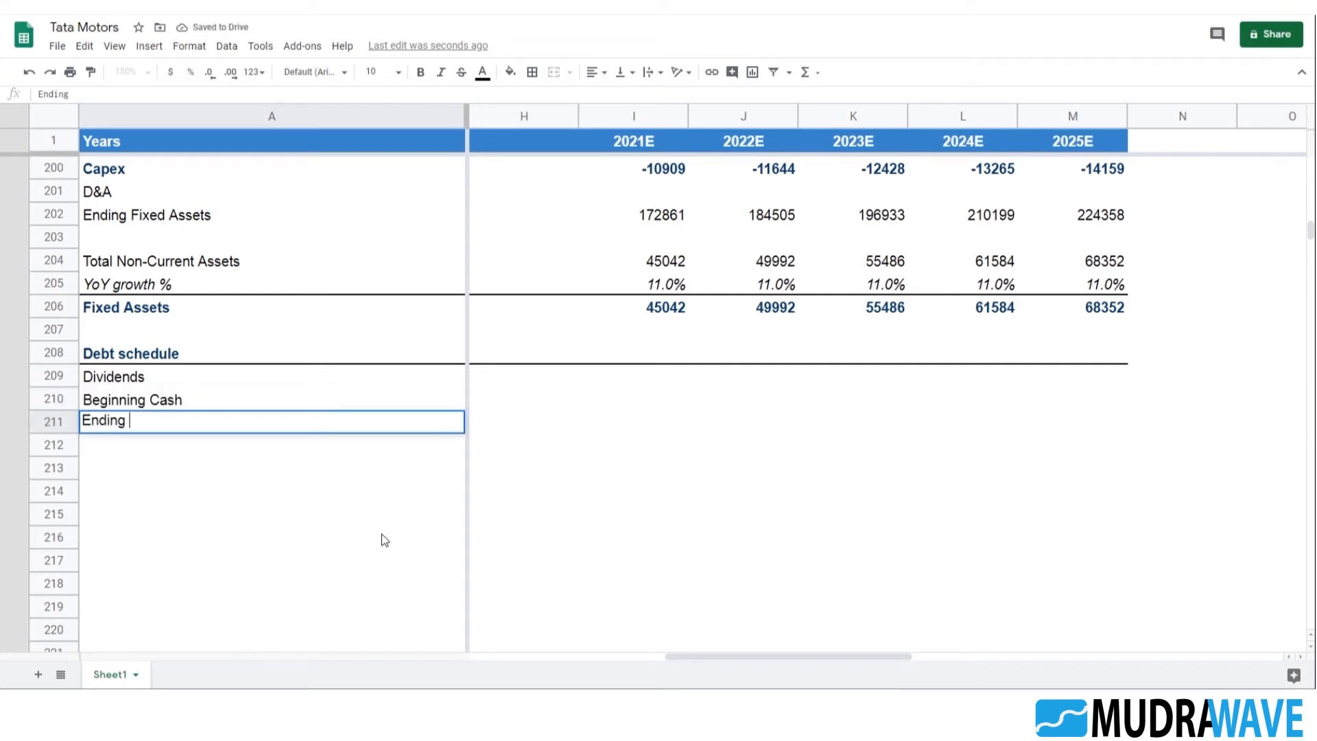
text(Cash)
key(Return)
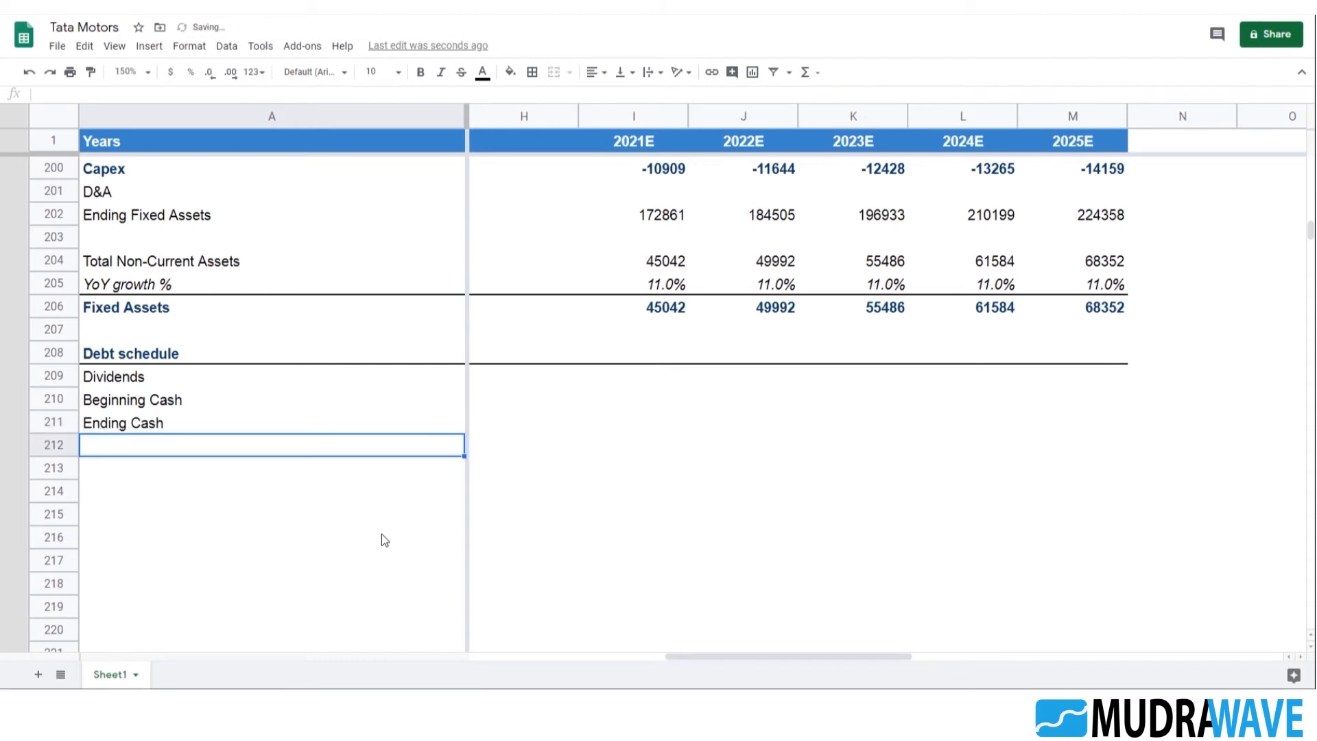
Reuse the balance sheet's "Short Term Borrowings" label as the row label in A212
scroll(369, 529, up, 20)
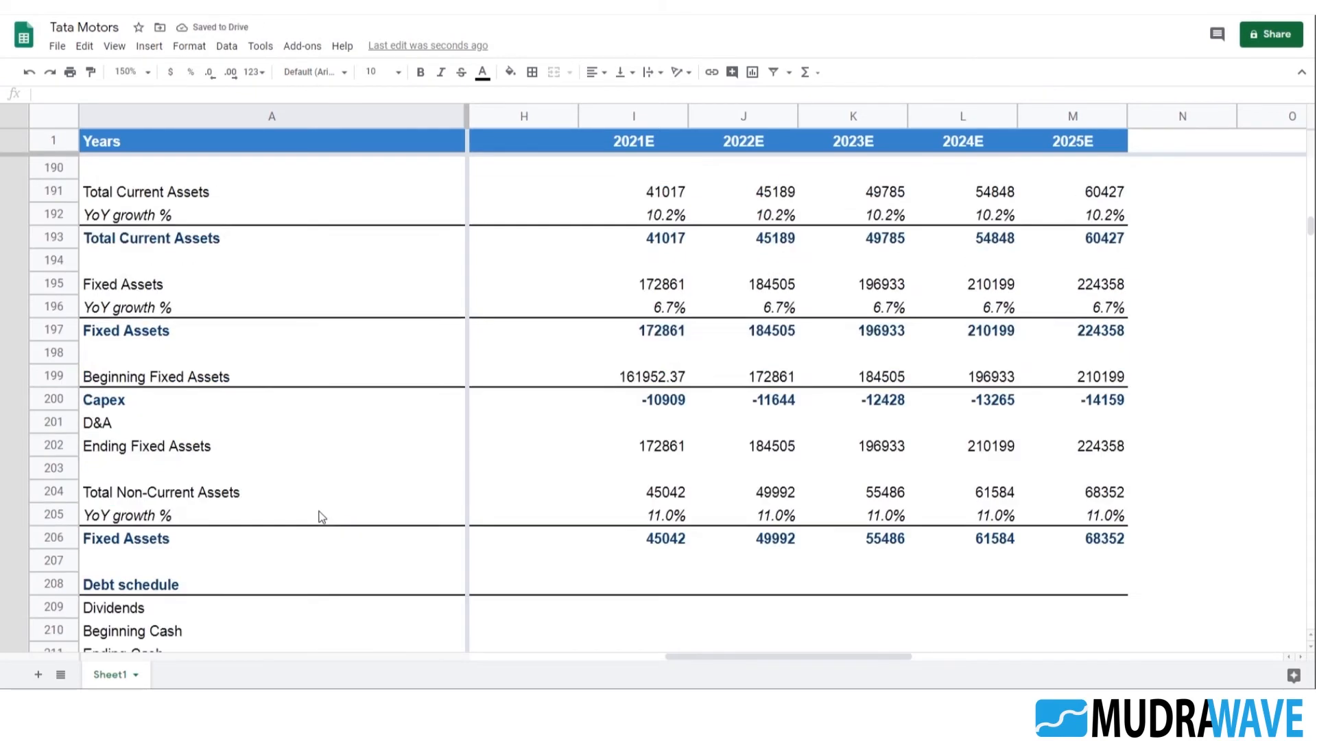
scroll(336, 483, up, 16)
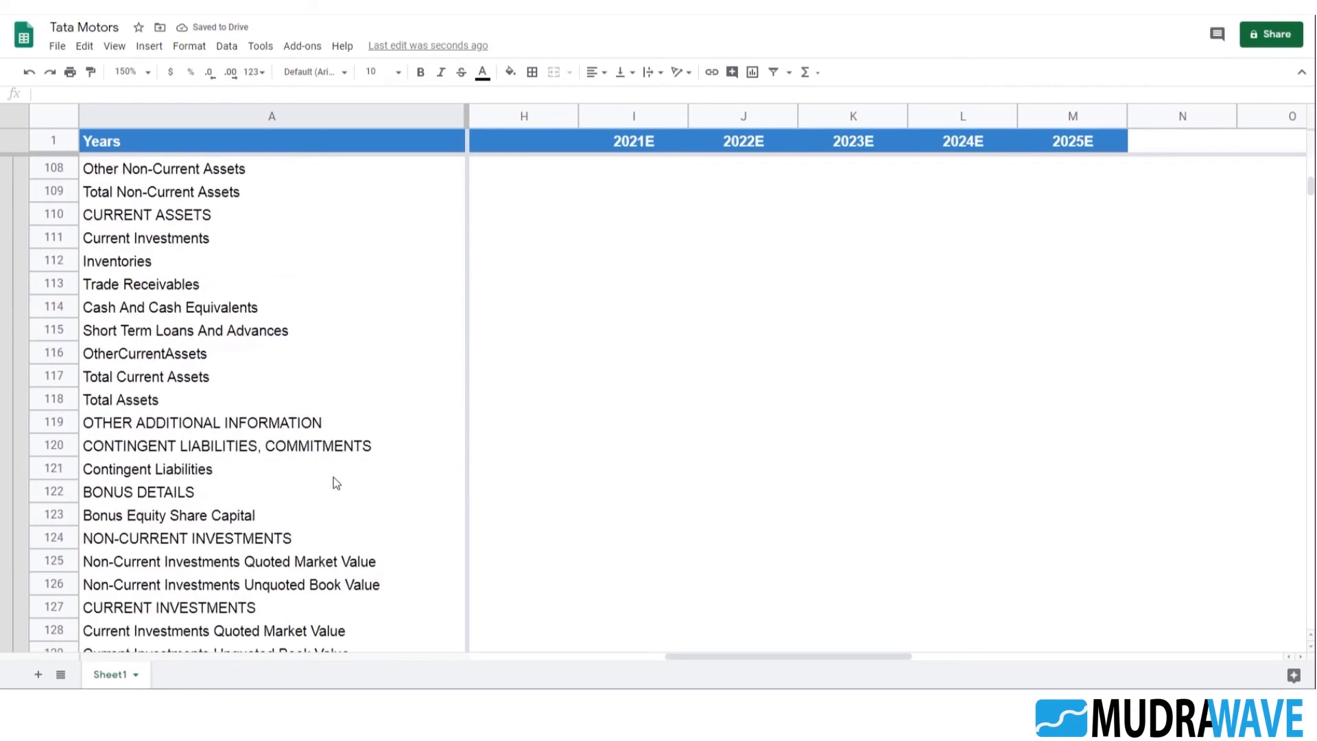
scroll(307, 466, up, 3)
click(182, 307)
scroll(298, 369, down, 20)
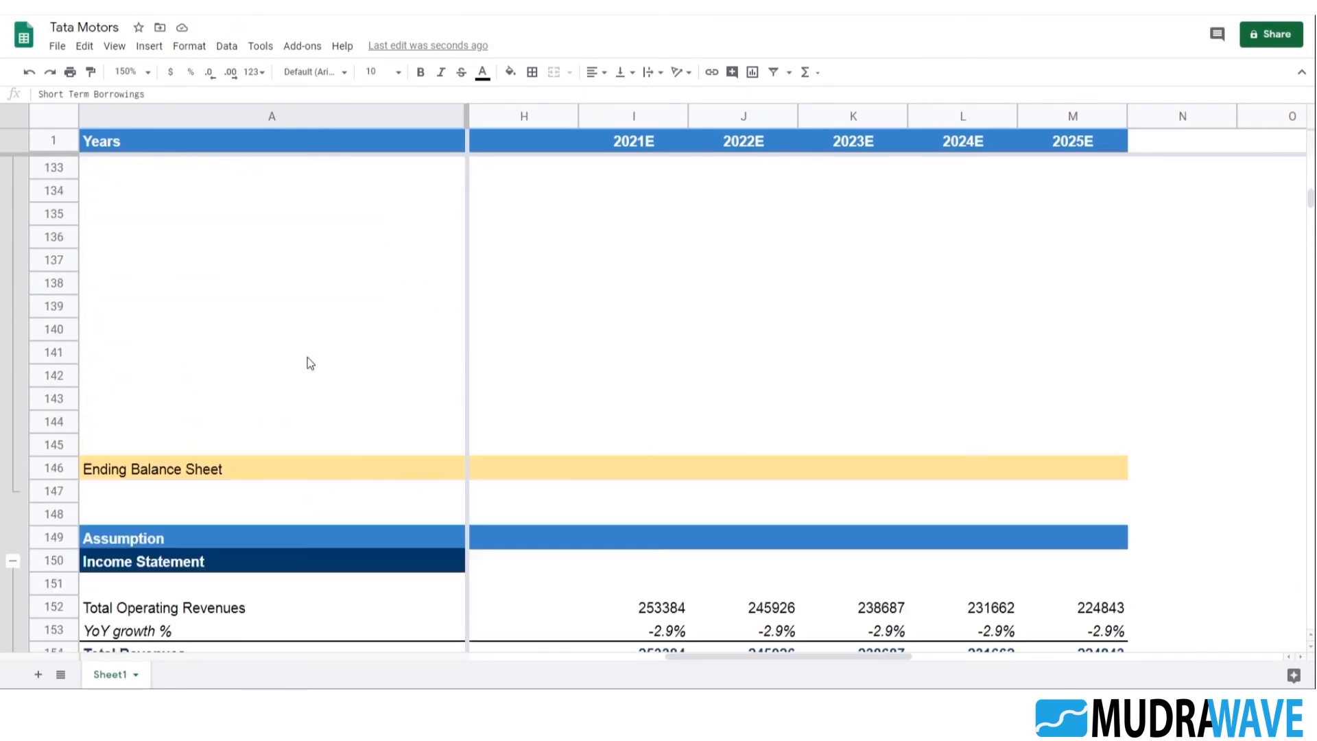
scroll(315, 353, down, 9)
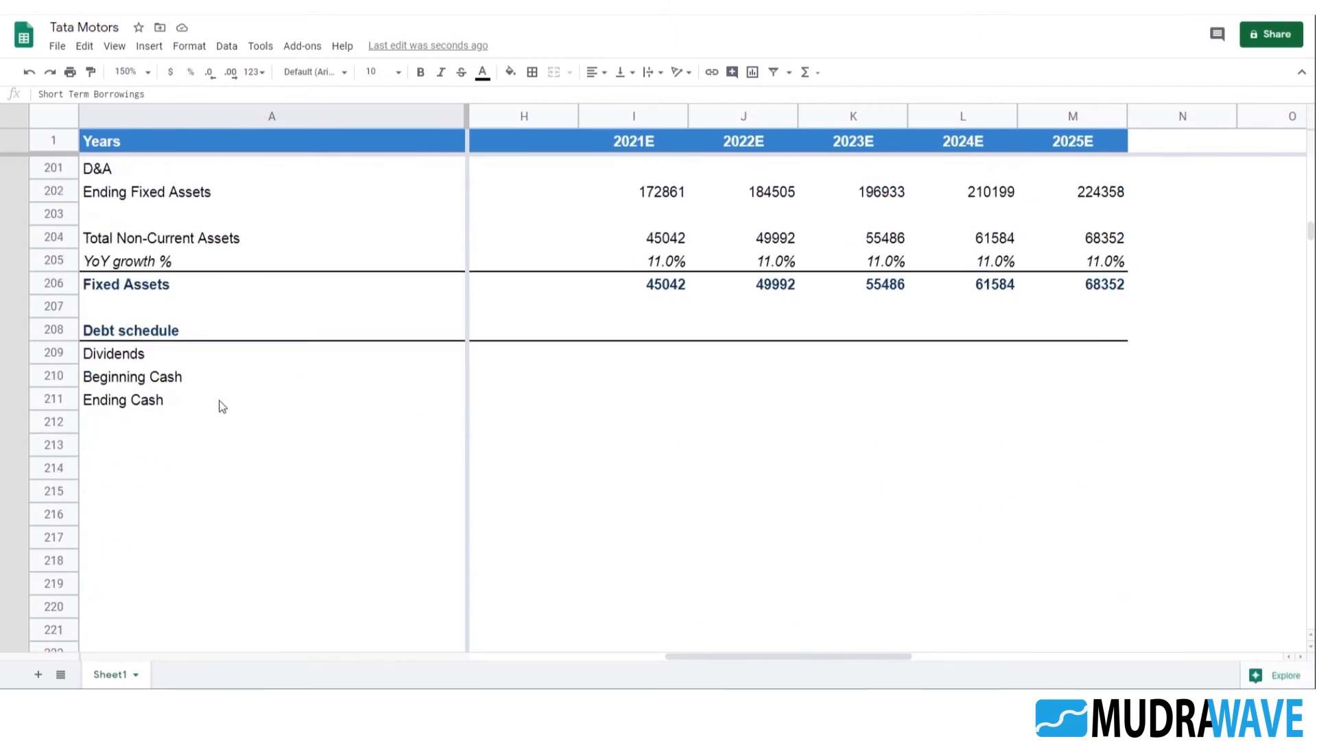
click(179, 422)
text(Short Term Borrowings)
key(Return)
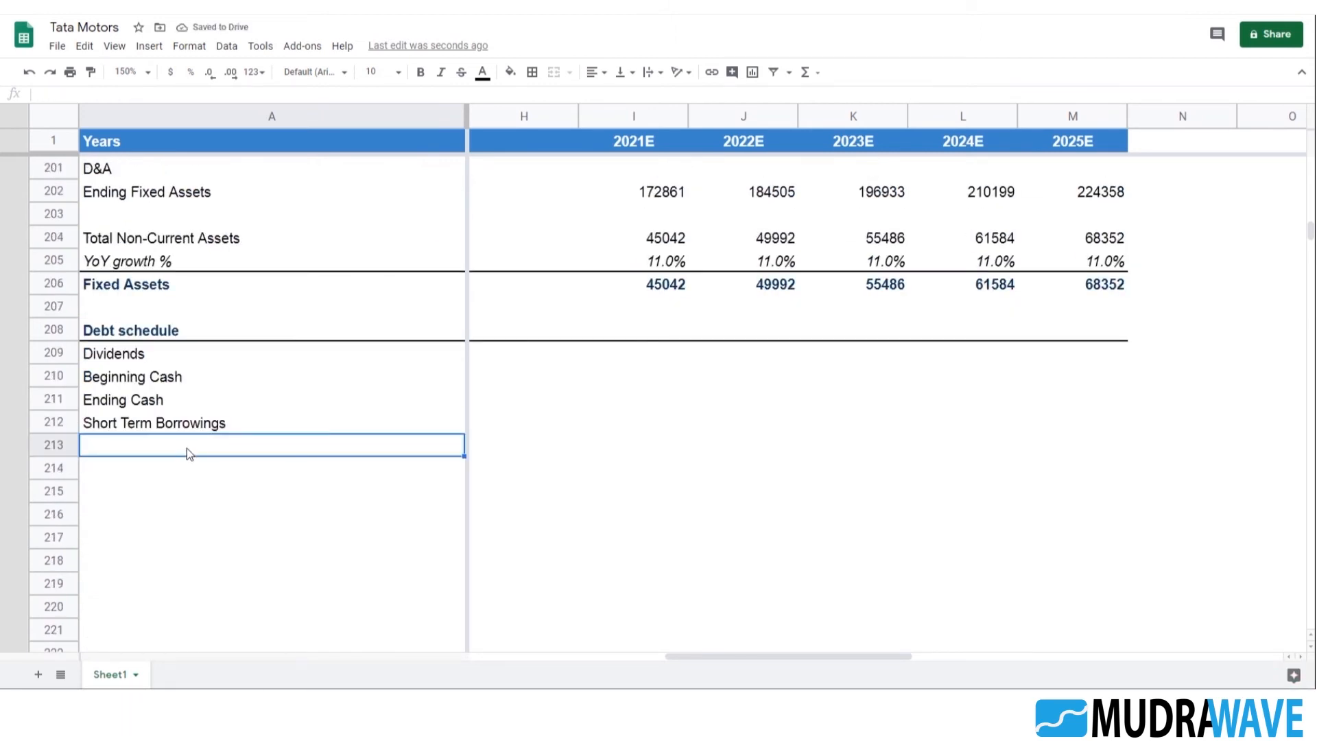
Fill the Short Term Borrowings label down into A213 and extend it to "Short Term Borrowings Issuance"
key(ctrl+d)
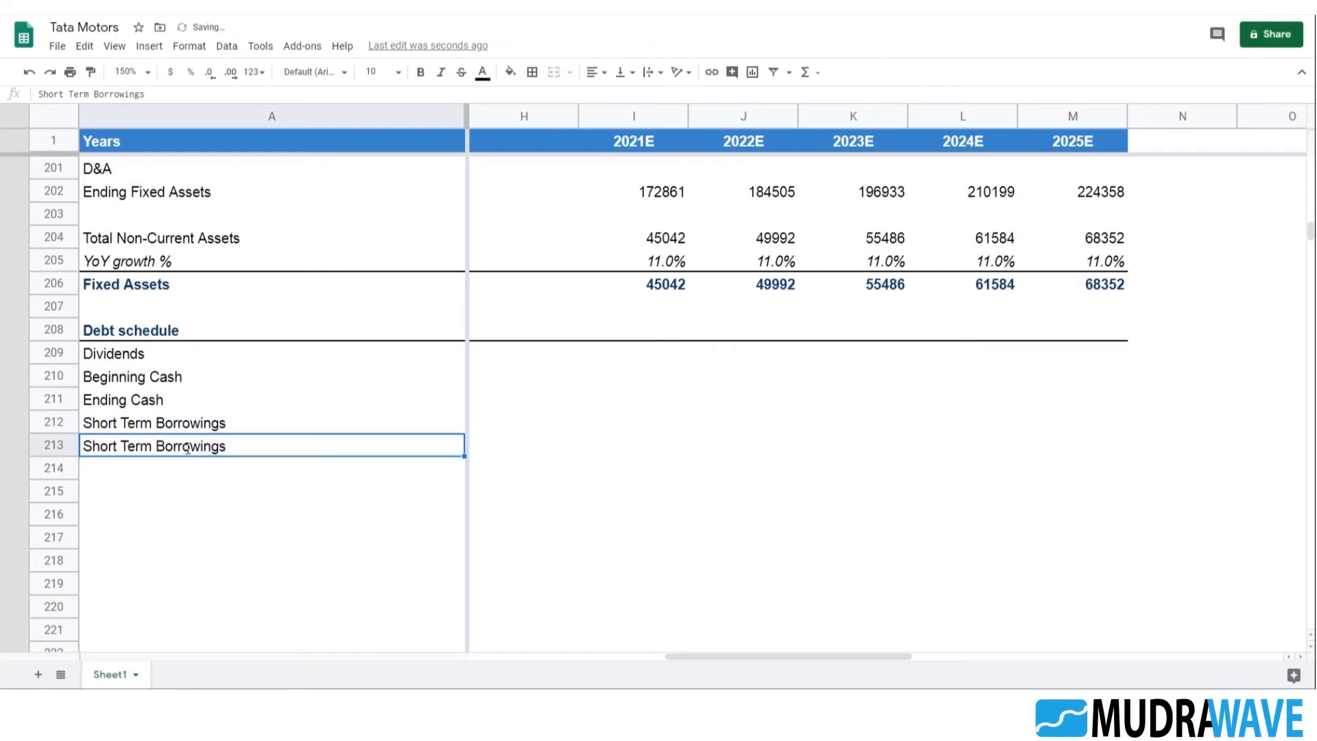
double_click(186, 447)
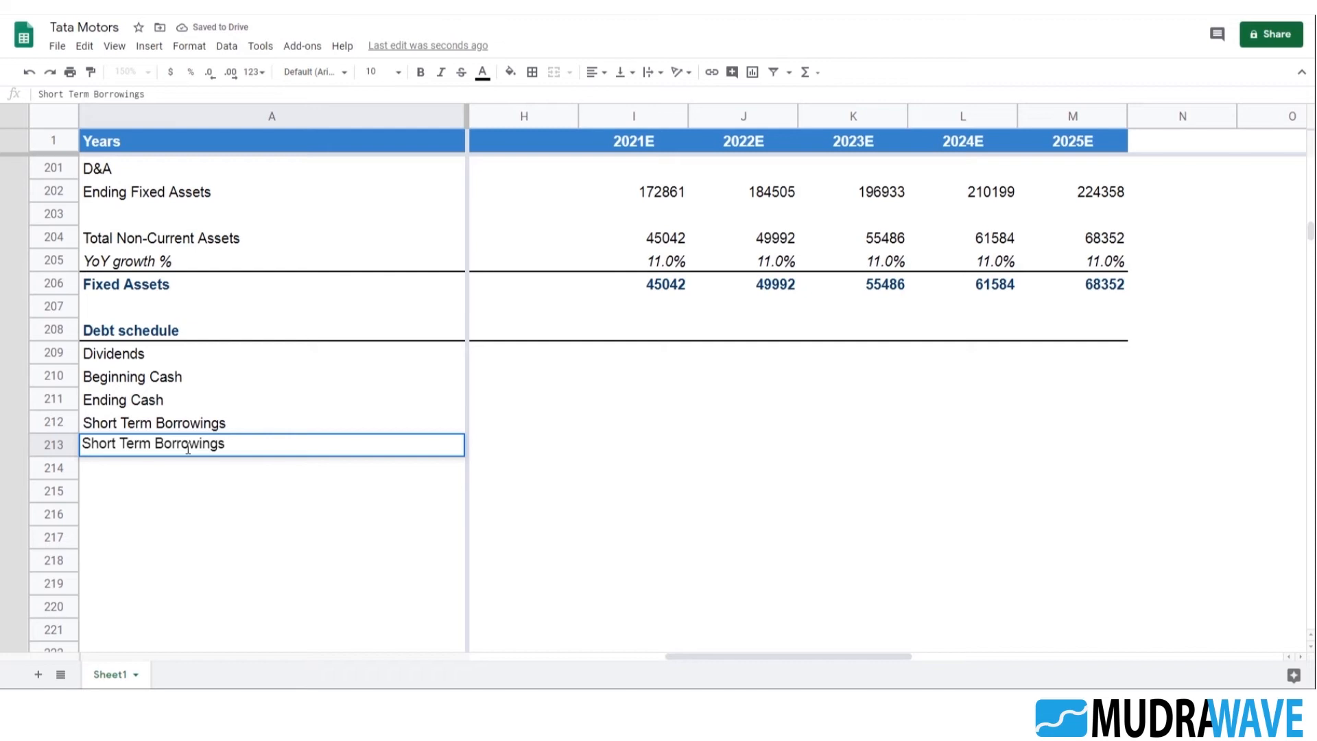
text(Inssuance)
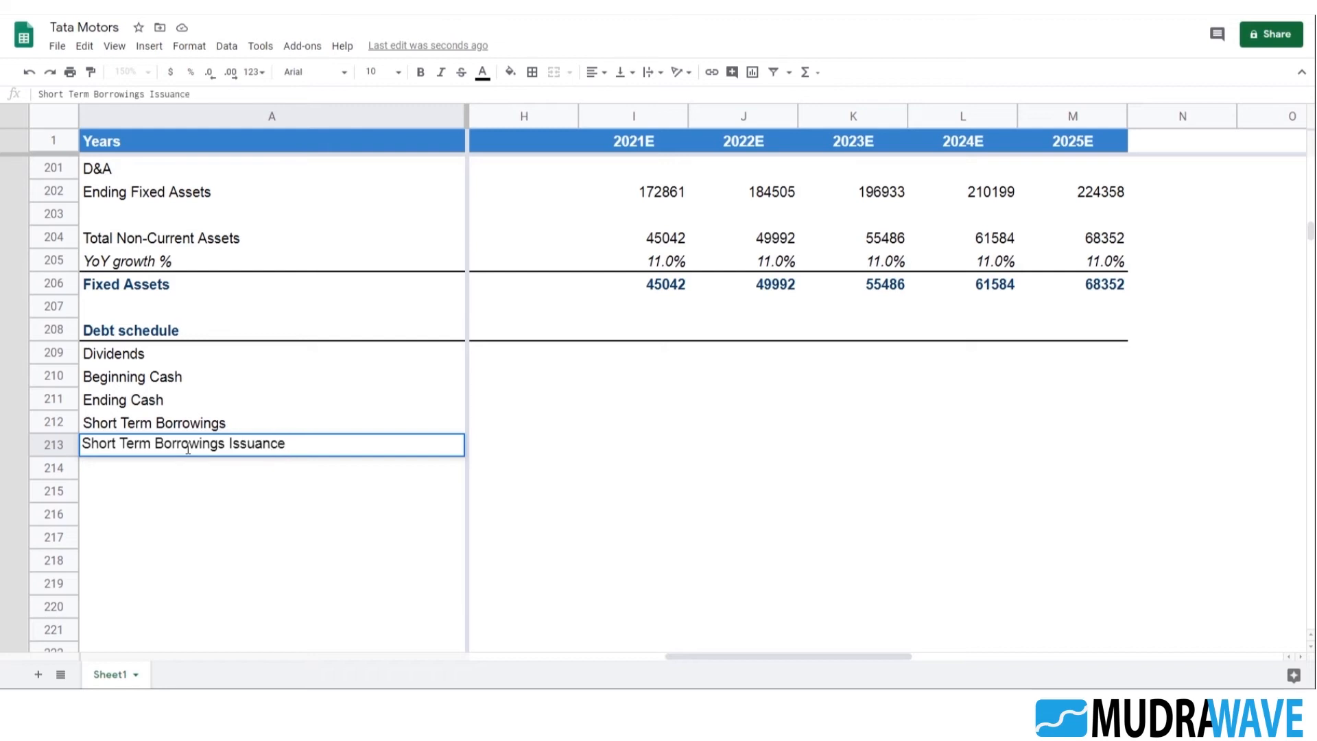
key(Return)
Fill the issuance label down into A214 and change it to "Short Term Borrowings (Repayments)"
key(Up)
key(shift+Down)
key(ctrl+d)
key(Down)
key(Return)
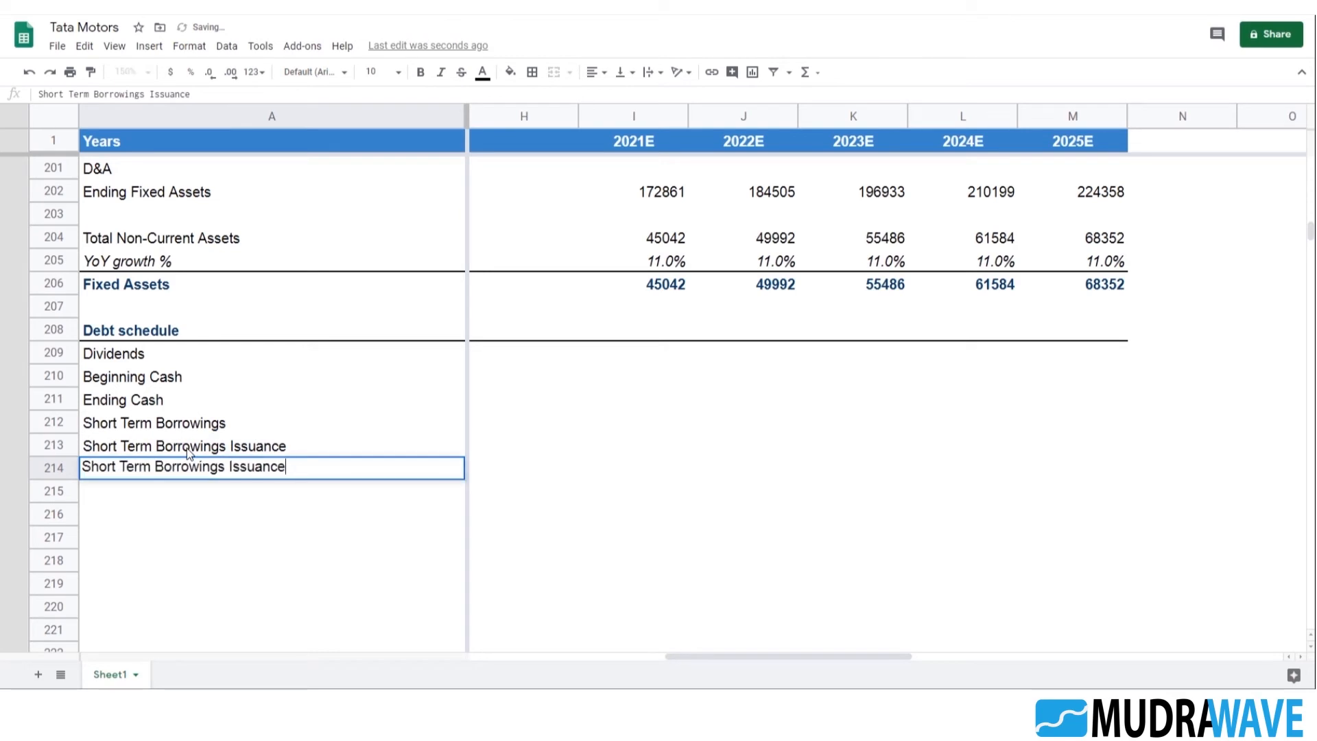
key(BackSpace)
key(BackSpace)
key(BackSpace)
key(BackSpace)
key(BackSpace)
key(BackSpace)
key(BackSpace)
key(BackSpace)
key(BackSpace)
text((Repayment))
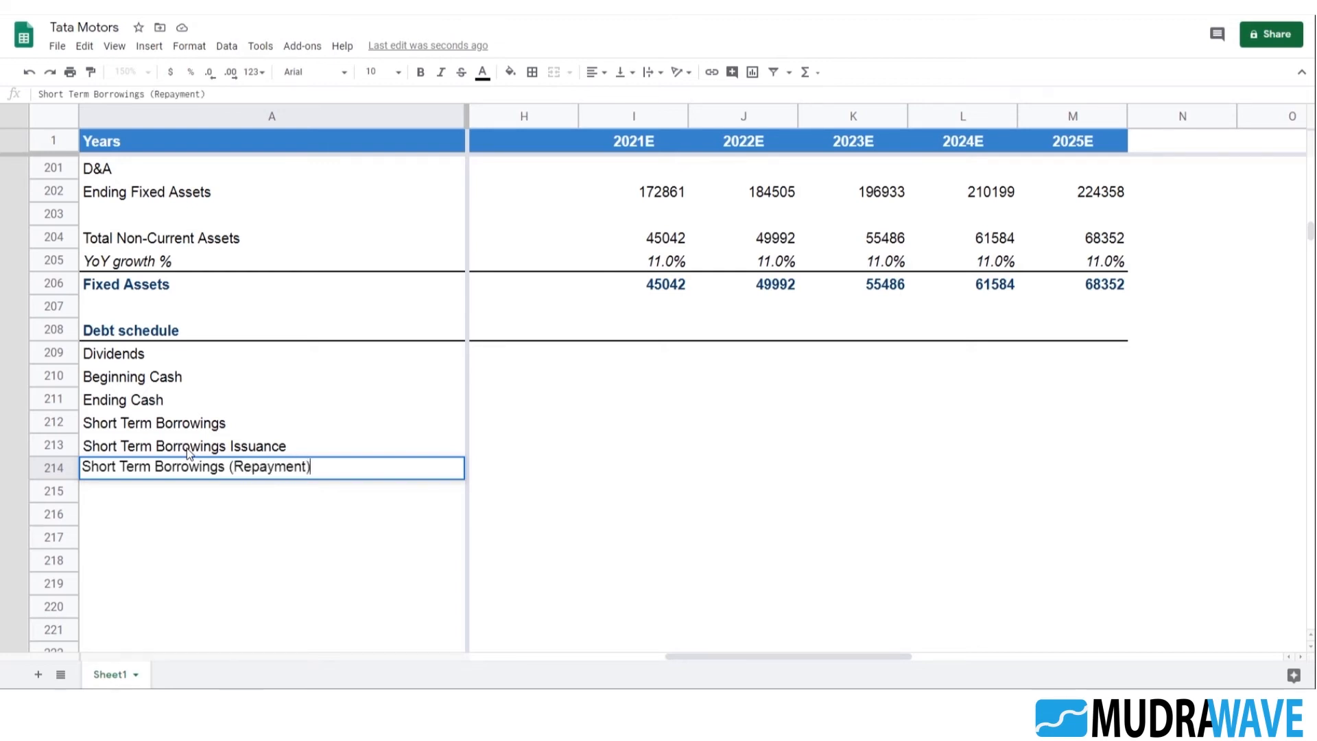
key(Left)
text(s)
key(Return)
Add a top border across A212:M212 to separate the cash rows from Short Term Borrowings
key(Up)
key(Up)
key(Up)
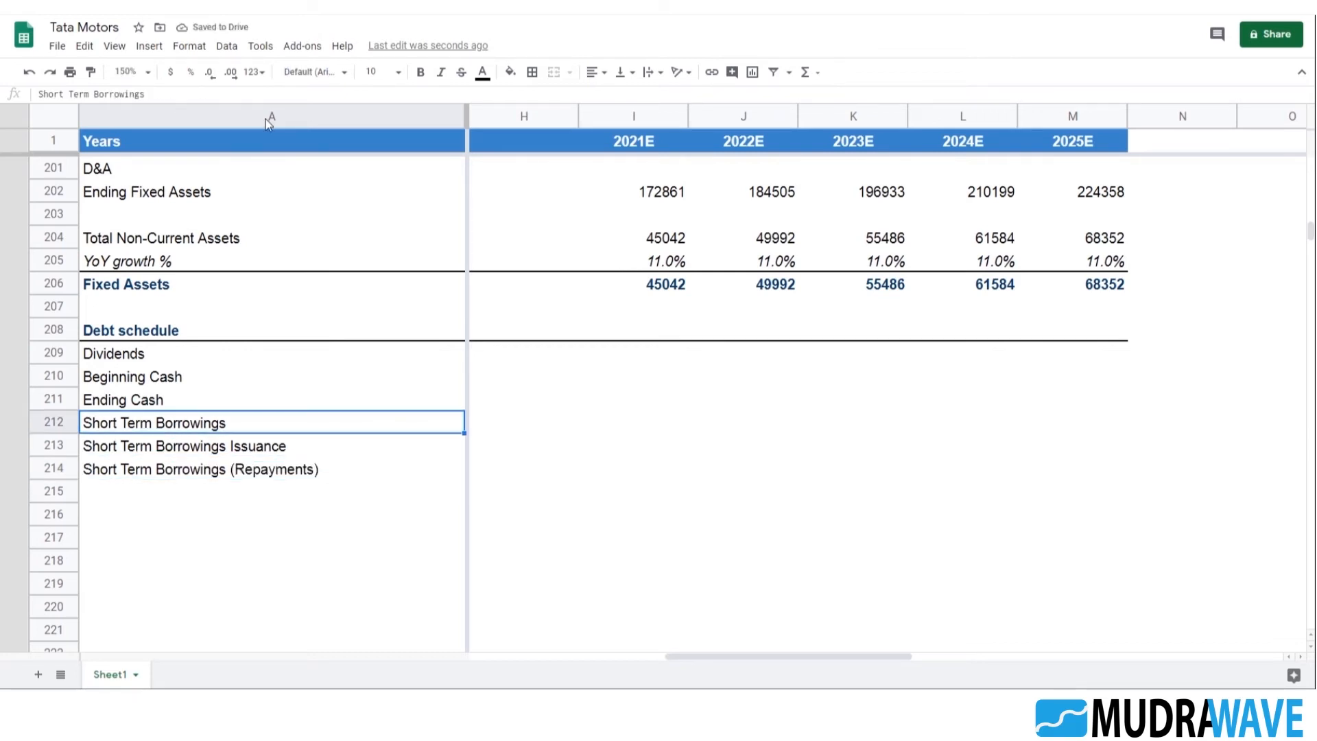
key(shift+Right)
key(shift+Right)
key(shift+Right)
key(shift+Right)
key(shift+Right)
key(shift+Right)
key(shift+Right)
key(shift+Right)
key(shift+Right)
key(shift+Right)
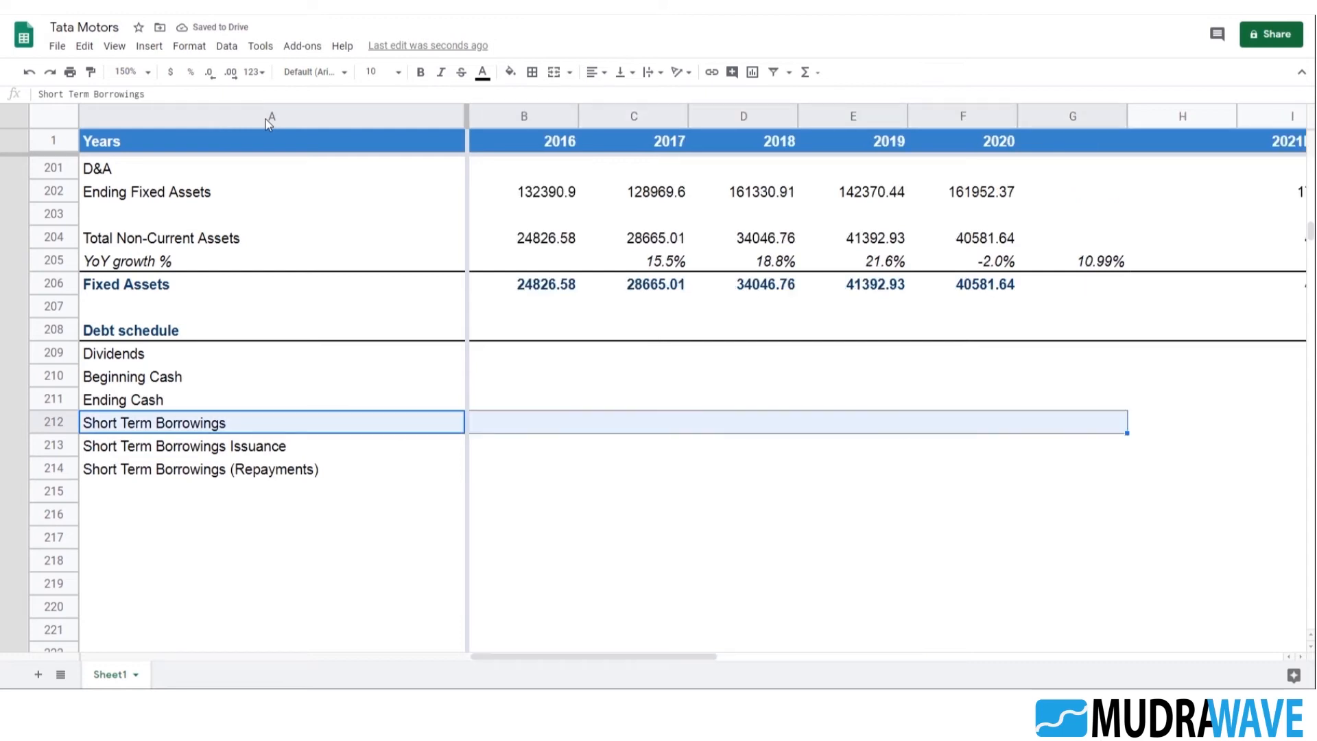
key(shift+Right)
key(shift+Right)
key(shift+Right)
key(shift+Left)
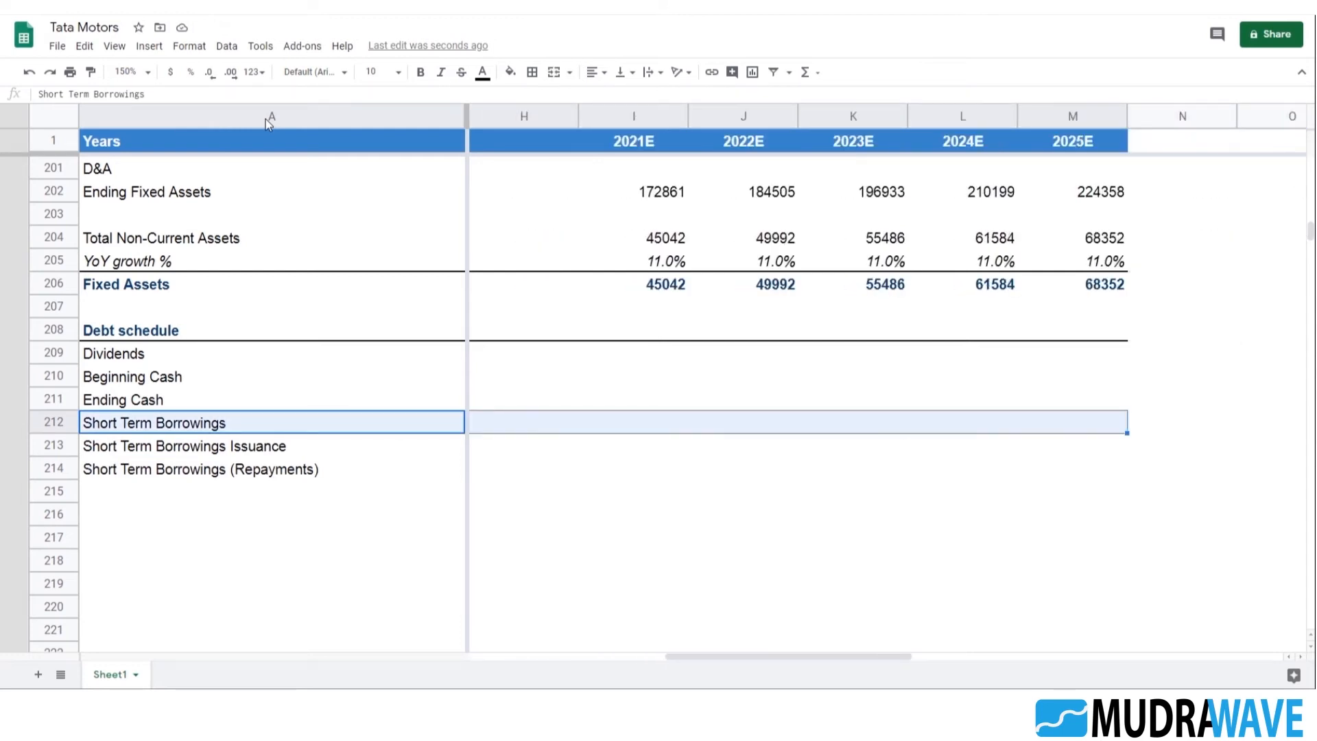
click(531, 71)
click(556, 121)
click(852, 491)
drag(896, 657, 554, 650)
click(153, 472)
scroll(274, 478, down, 2)
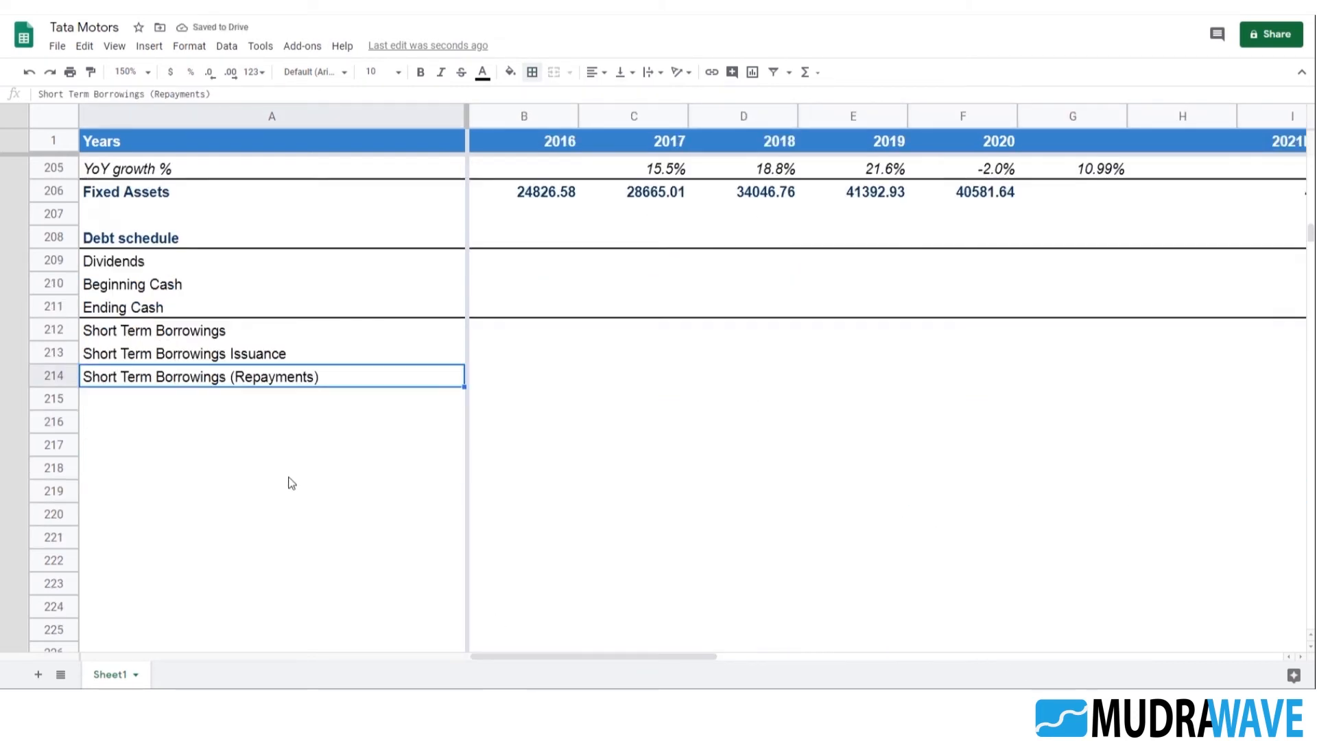
click(171, 396)
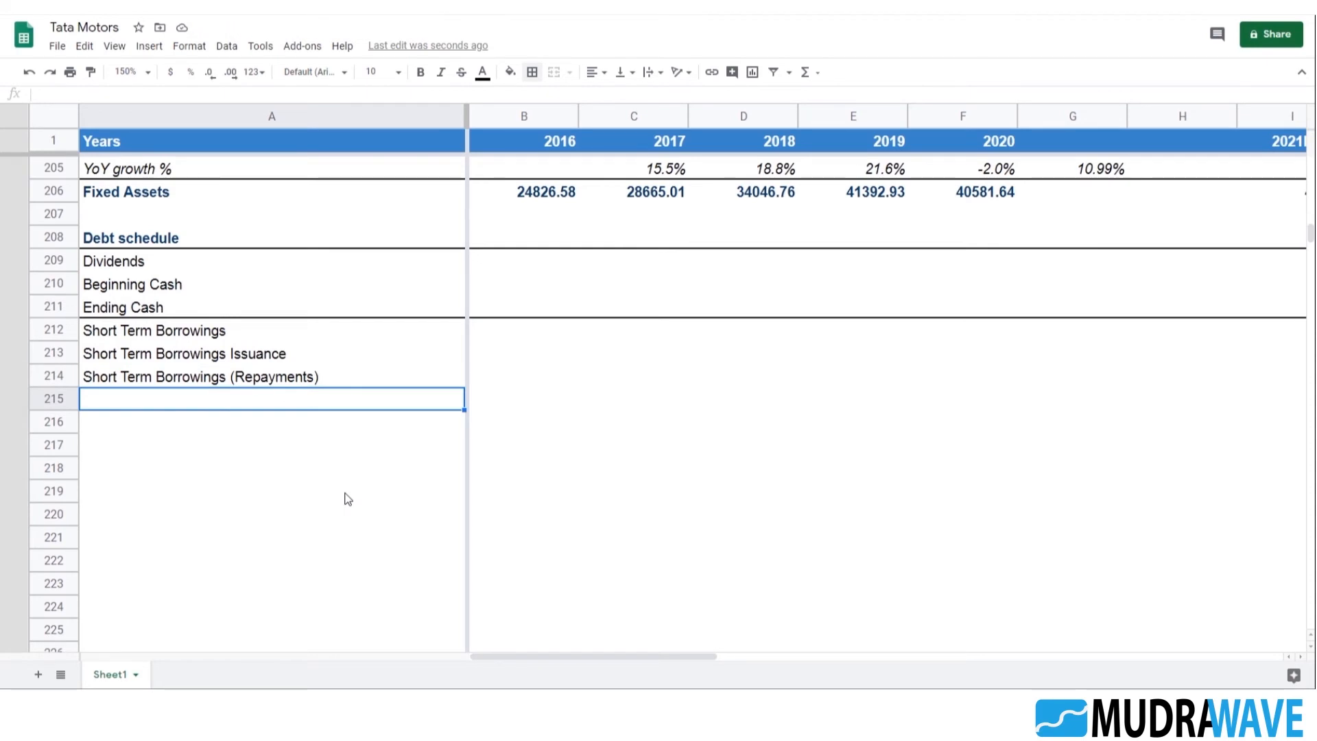
text(Lolng )
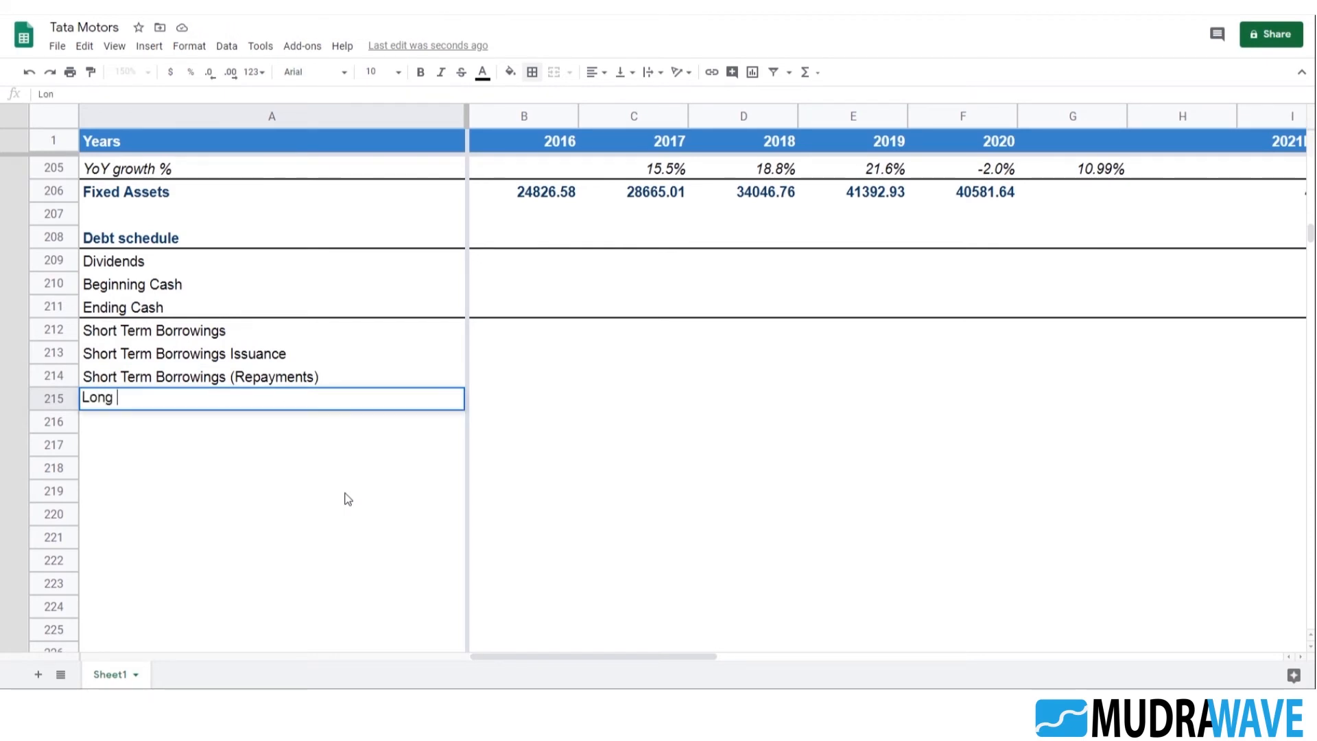
text(Term Borrowings)
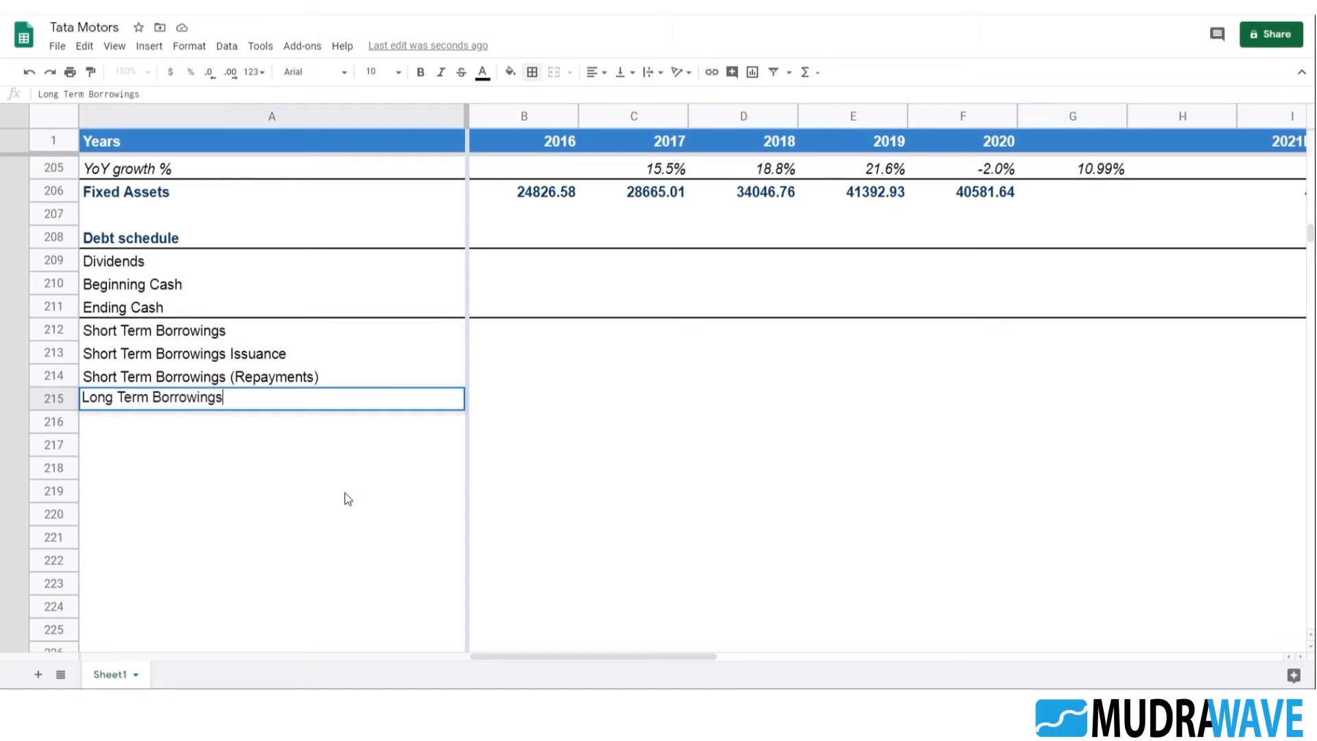
key(Escape)
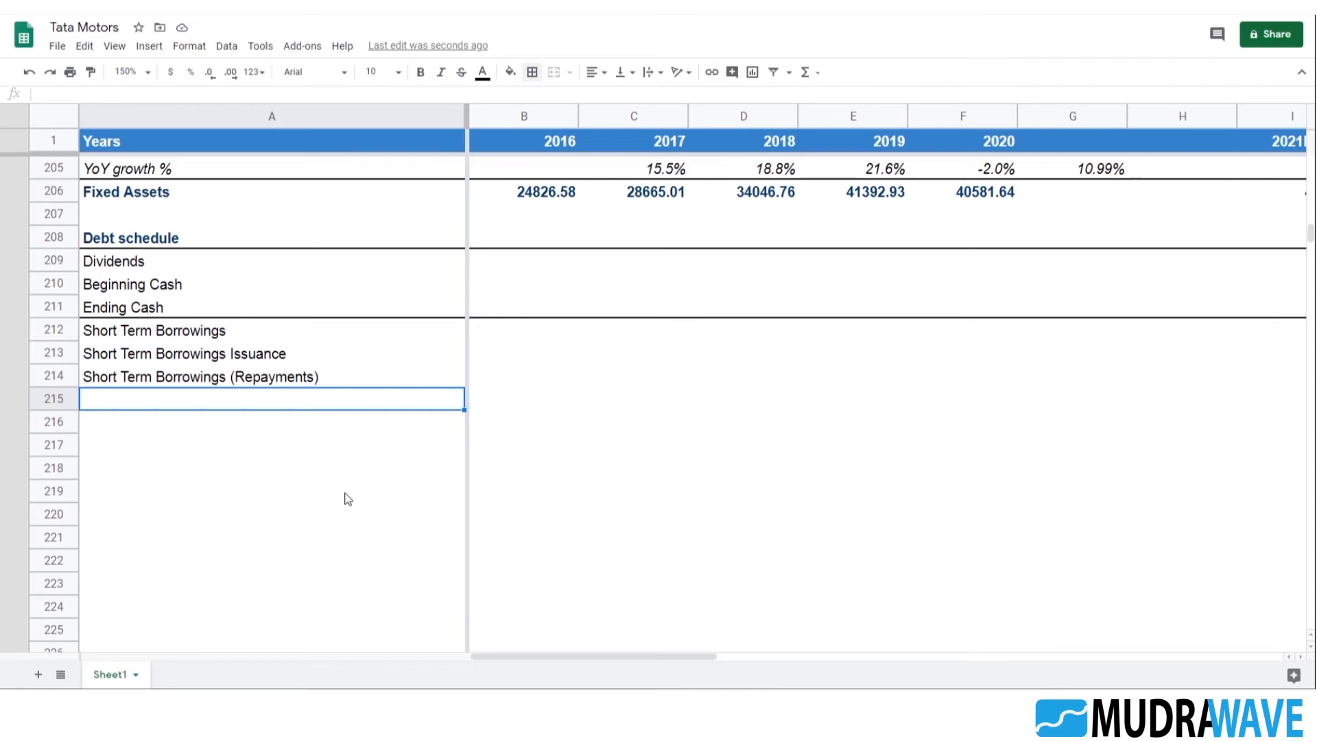
Copy the balance sheet's "Long Term Borrowings" label from A86 into A215 of the Debt schedule
scroll(274, 309, up, 12)
scroll(272, 340, up, 20)
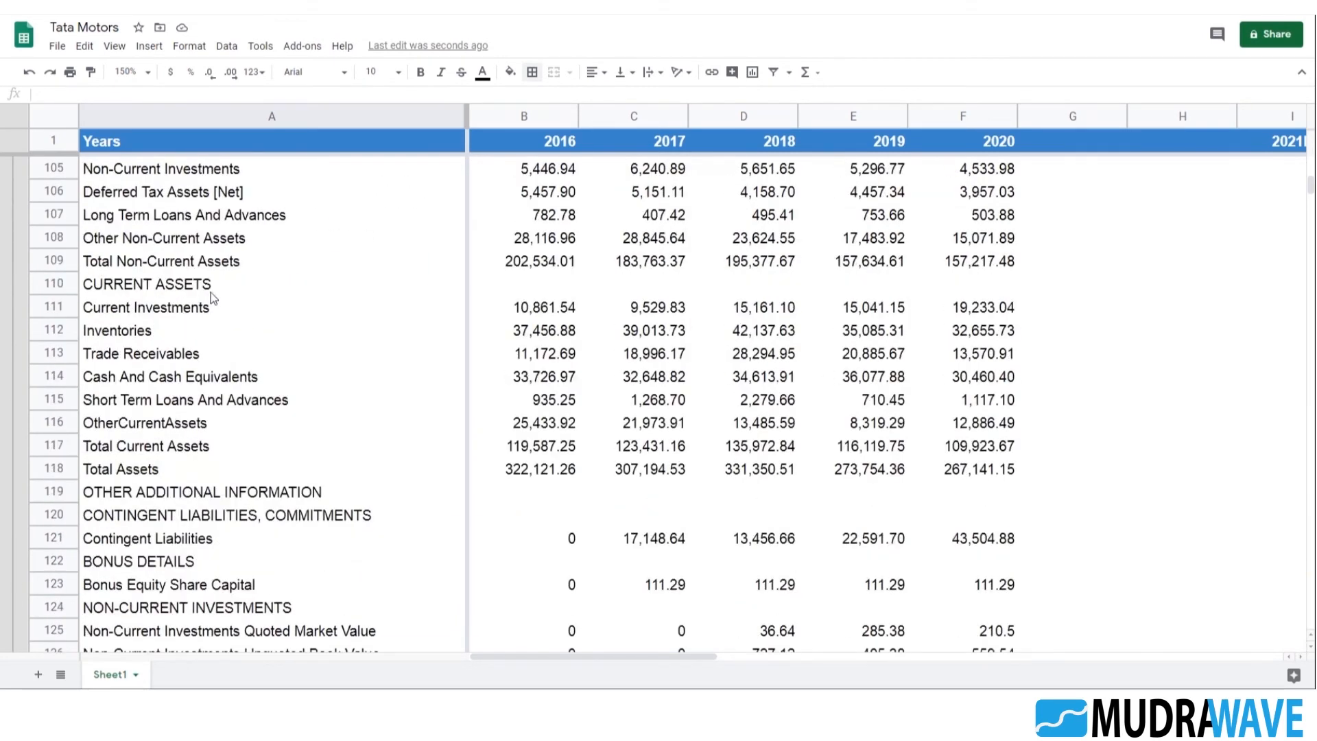
scroll(194, 326, up, 6)
scroll(183, 338, up, 2)
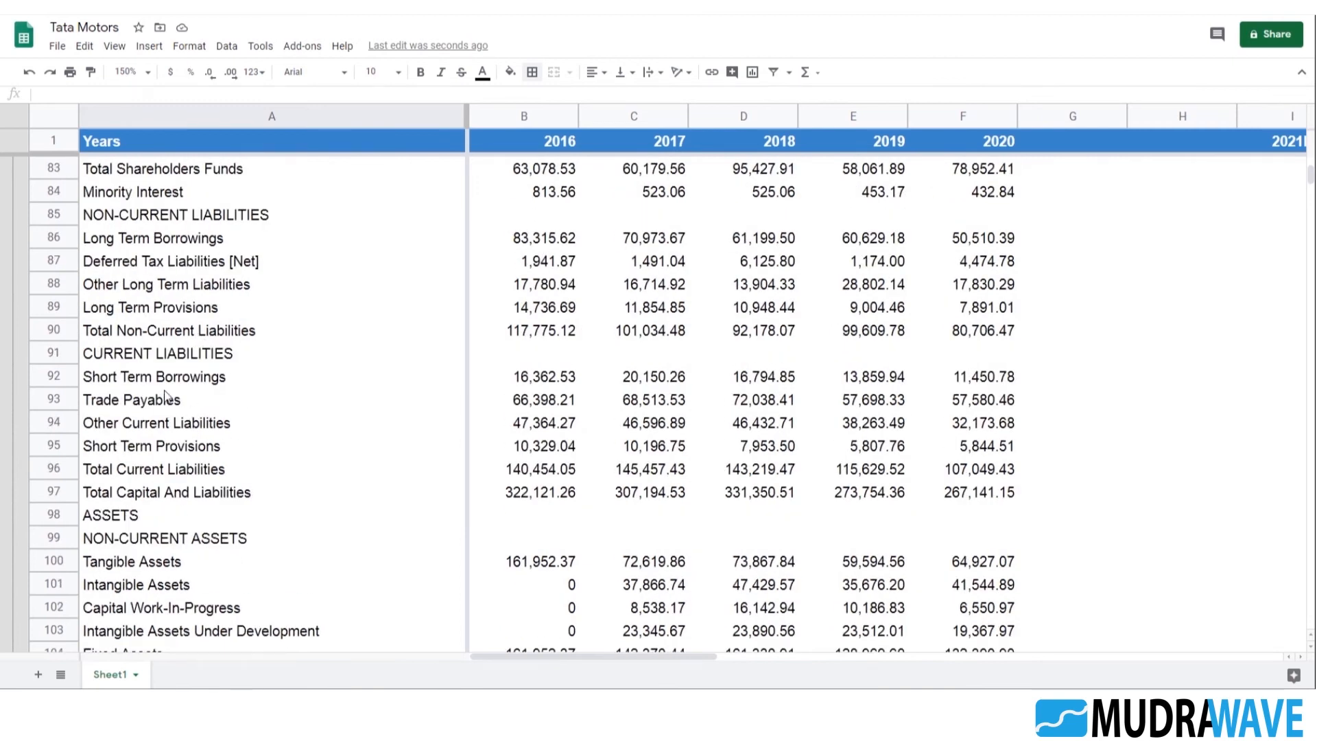
click(144, 244)
scroll(310, 366, down, 20)
scroll(320, 364, down, 16)
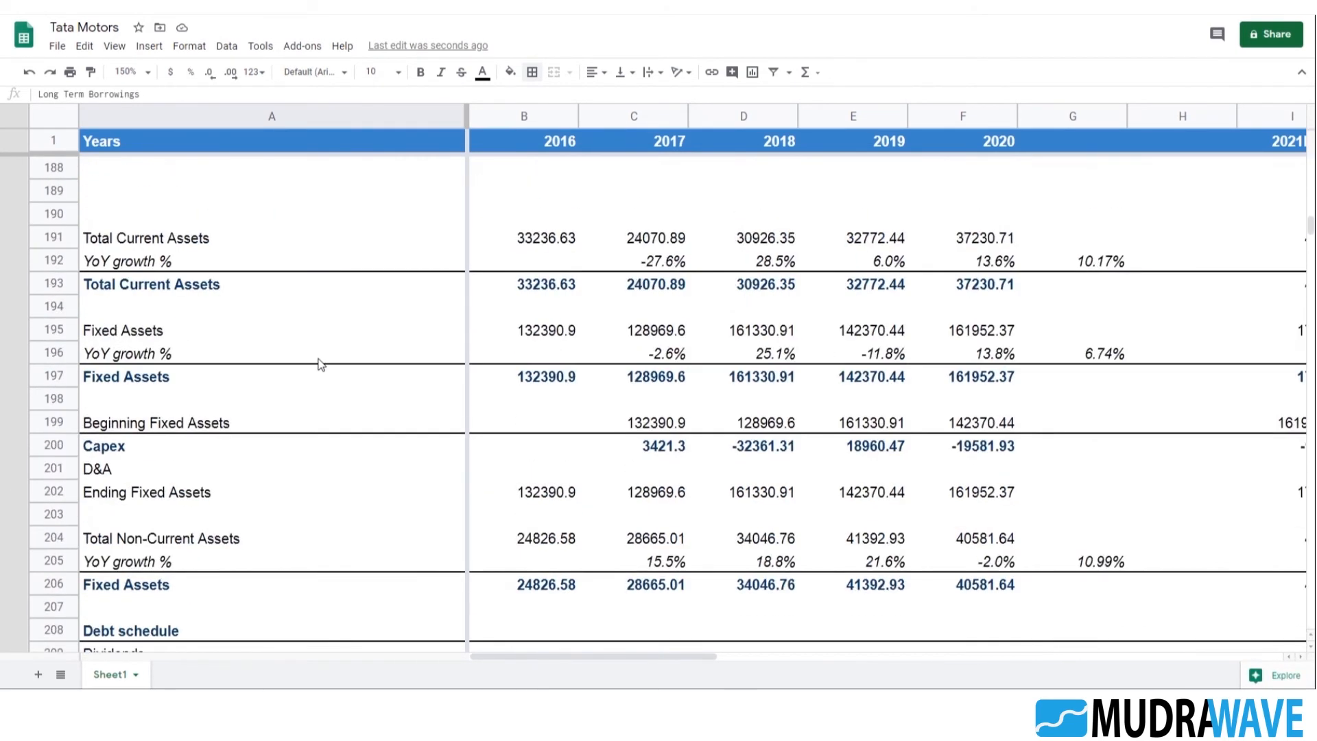
click(168, 285)
text(Long Term Borrowings)
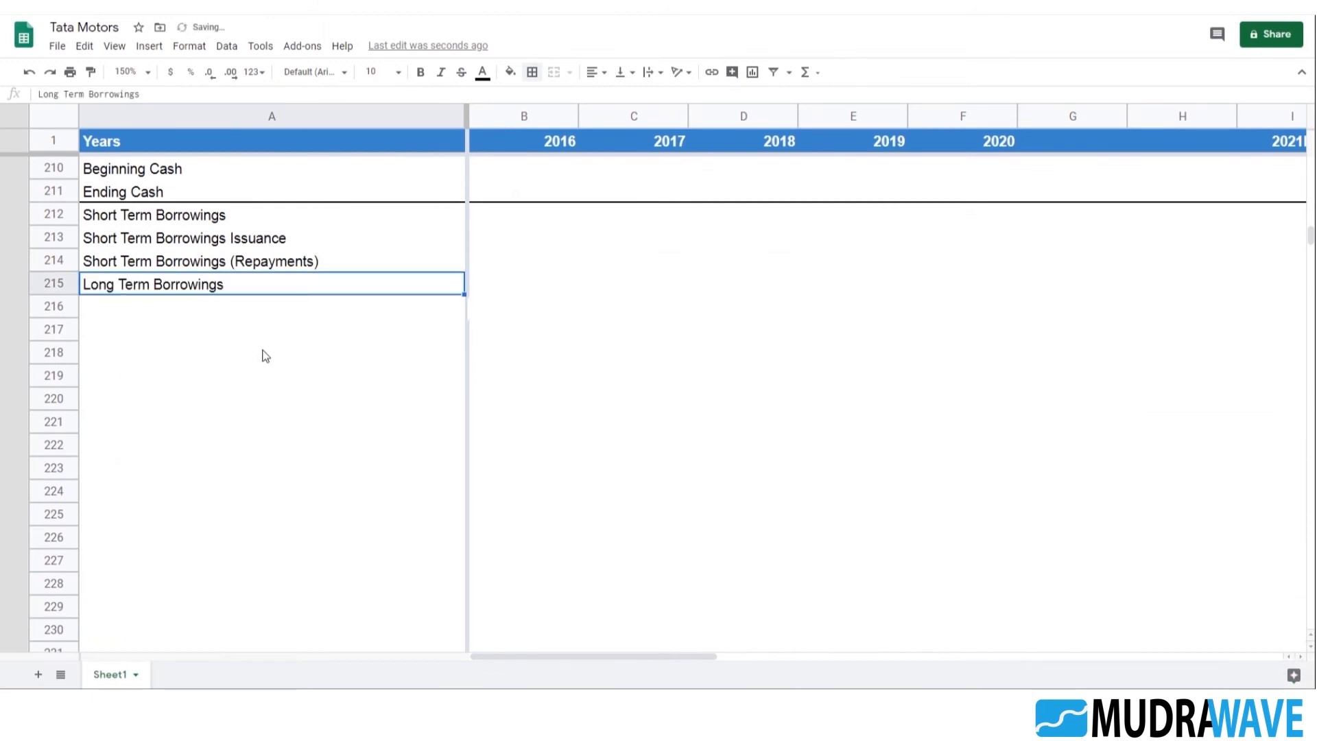
Add a top border across A215:M215 to separate the short-term borrowings rows from Long Term Borrowings
key(shift+Right)
key(shift+Right)
key(shift+Right)
key(shift+Right)
key(shift+Right)
key(shift+Right)
key(shift+Right)
key(shift+Right)
key(shift+Right)
key(shift+Right)
key(shift+Right)
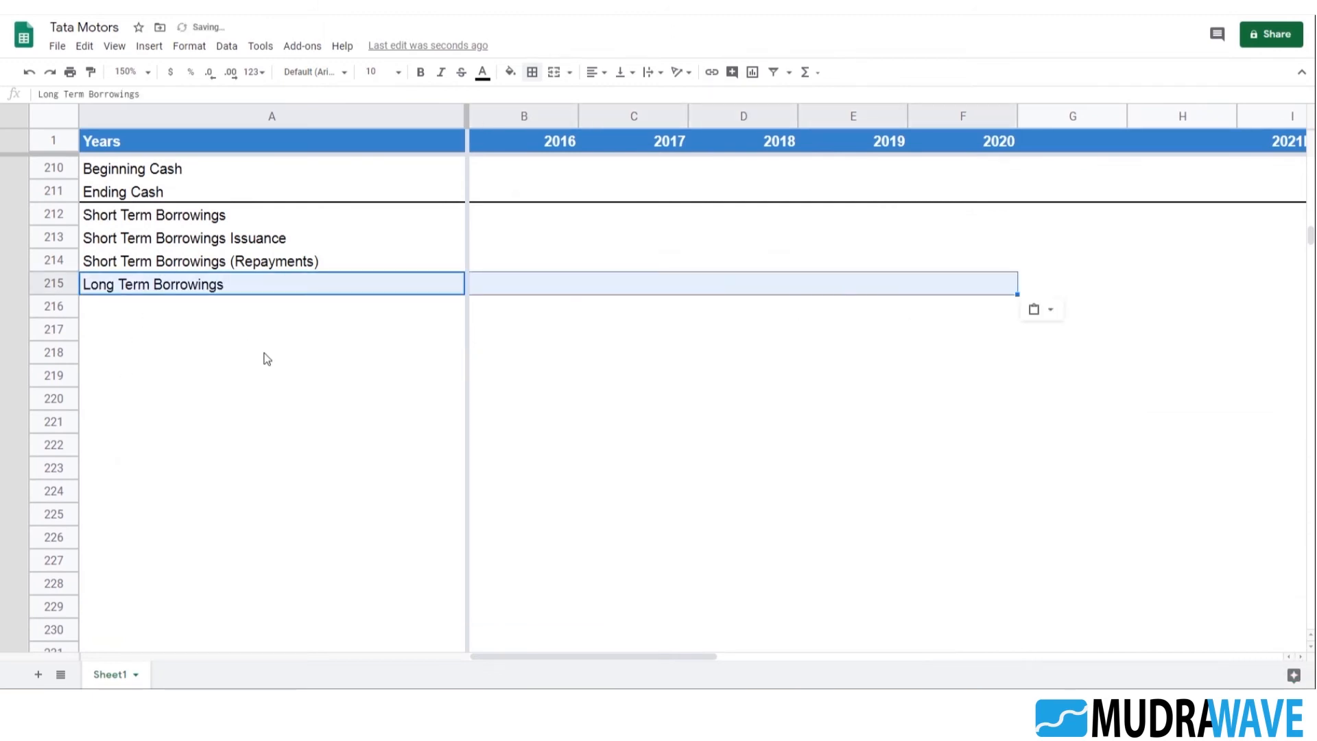
key(shift+Right)
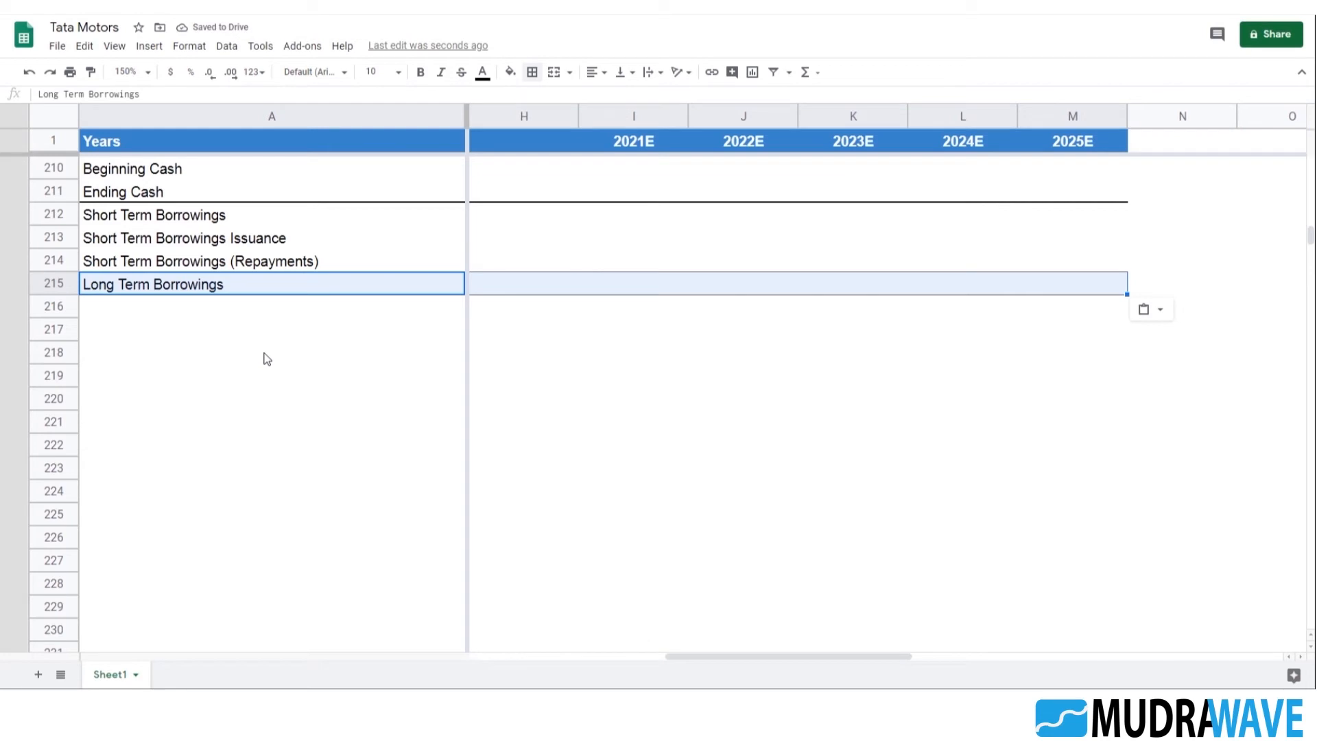
click(531, 72)
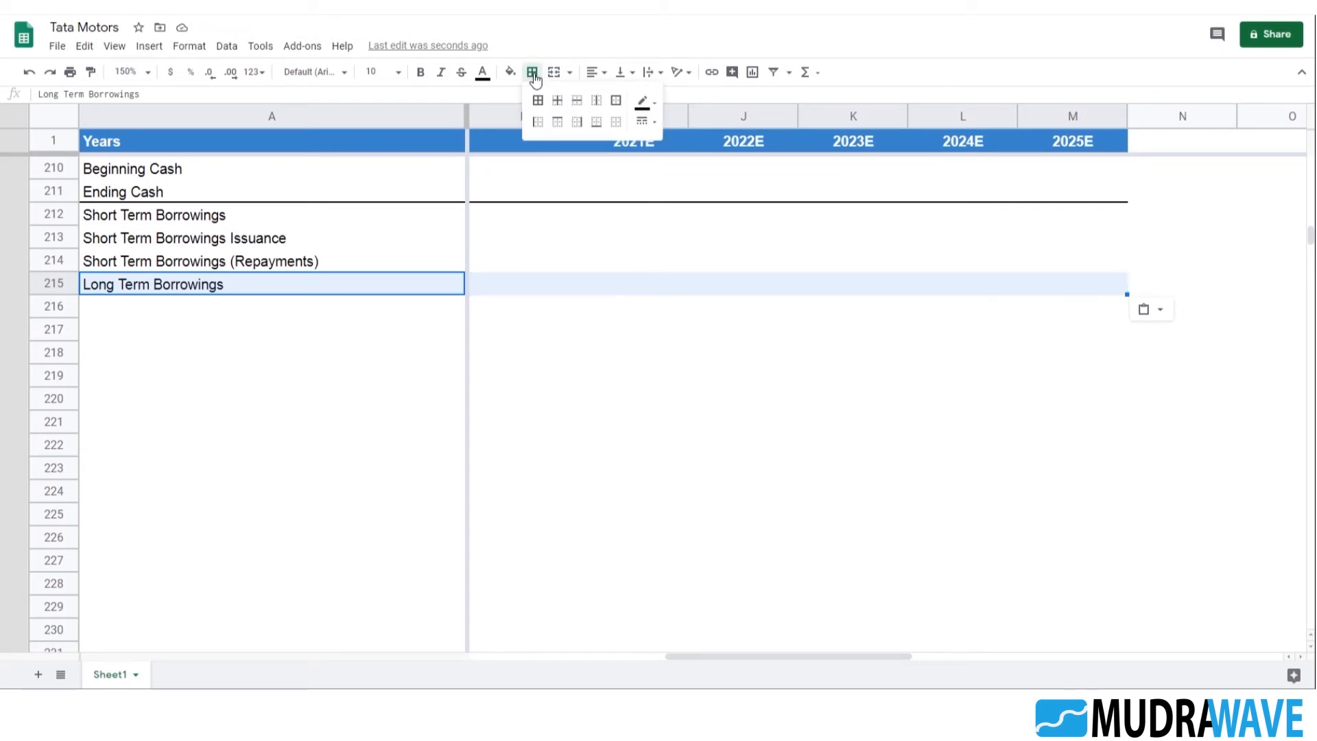
click(556, 121)
click(185, 332)
key(Up)
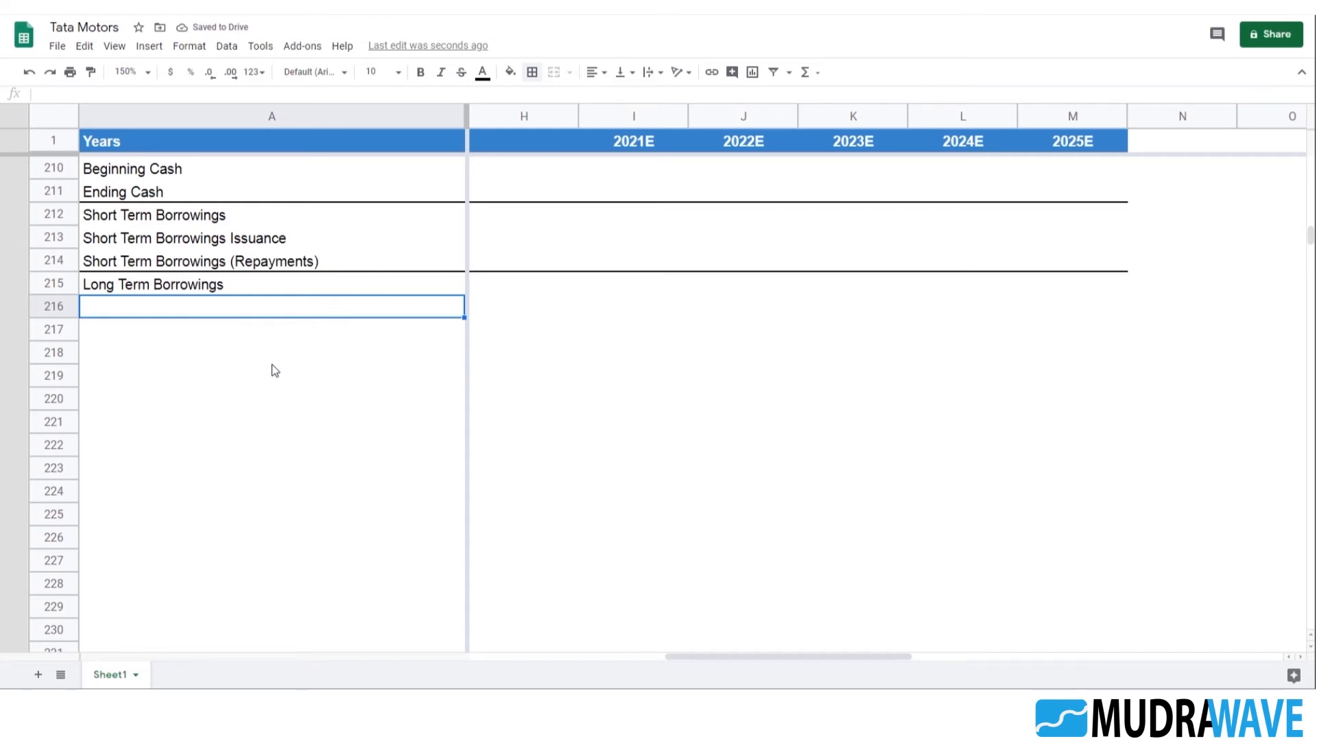
Try the Inventories projection formulas from I183:M183 in the Cash And Cash Equivalents row, I187:M187, and inspect the formula in I187
scroll(331, 400, up, 6)
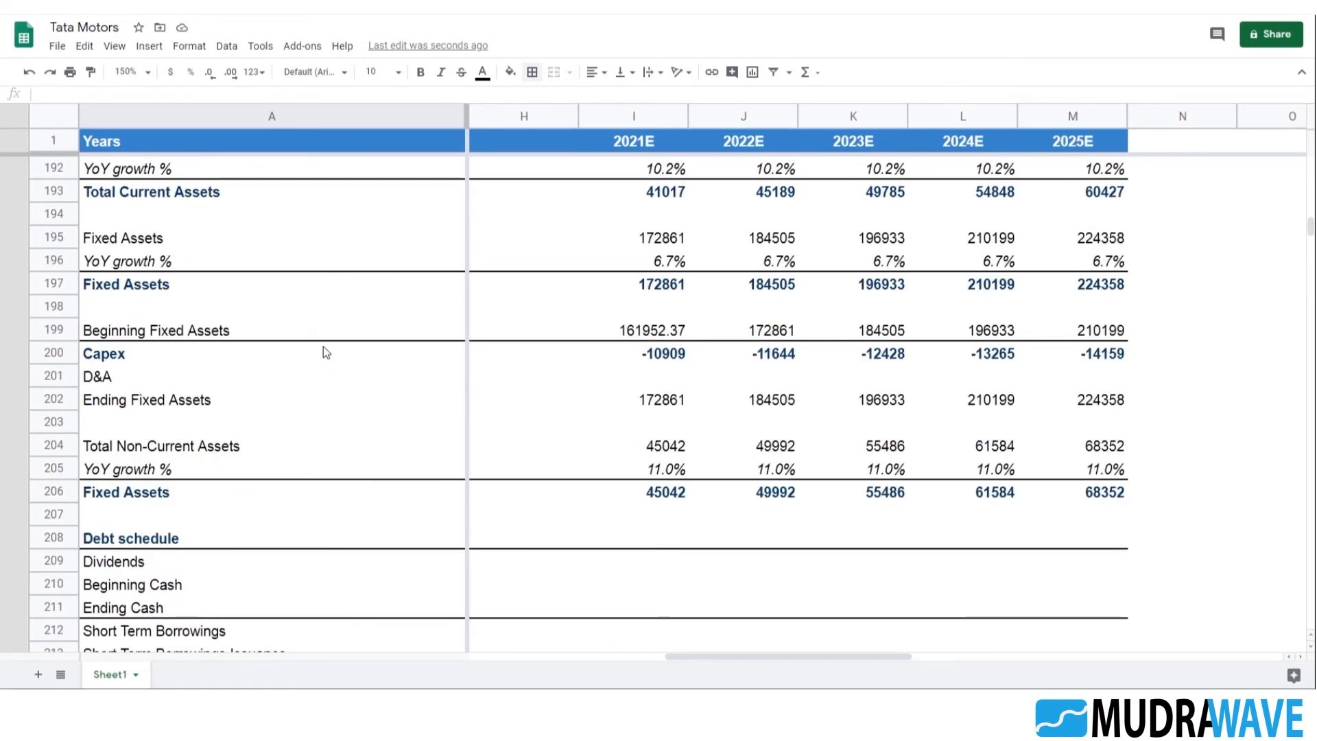
scroll(326, 352, up, 3)
click(224, 261)
click(684, 285)
scroll(669, 285, up, 1)
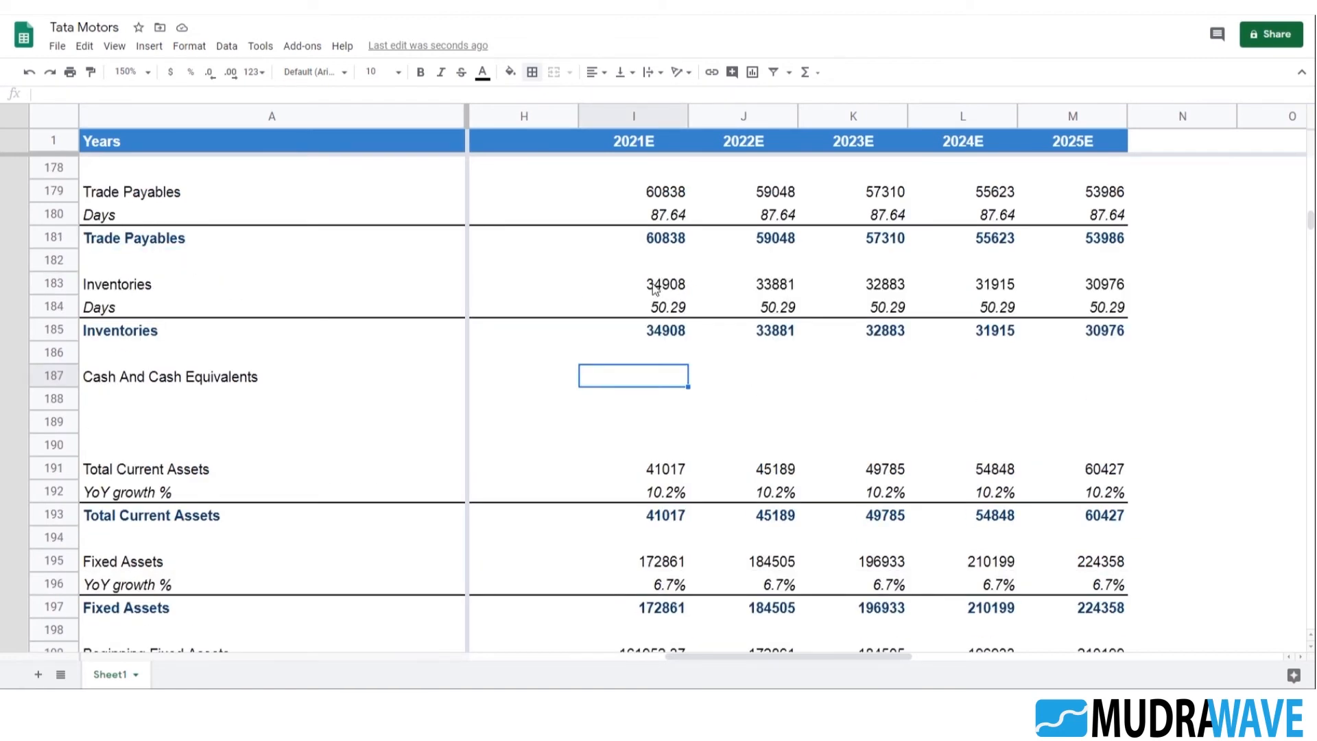
drag(655, 289, 1097, 283)
key(ctrl+c)
click(626, 373)
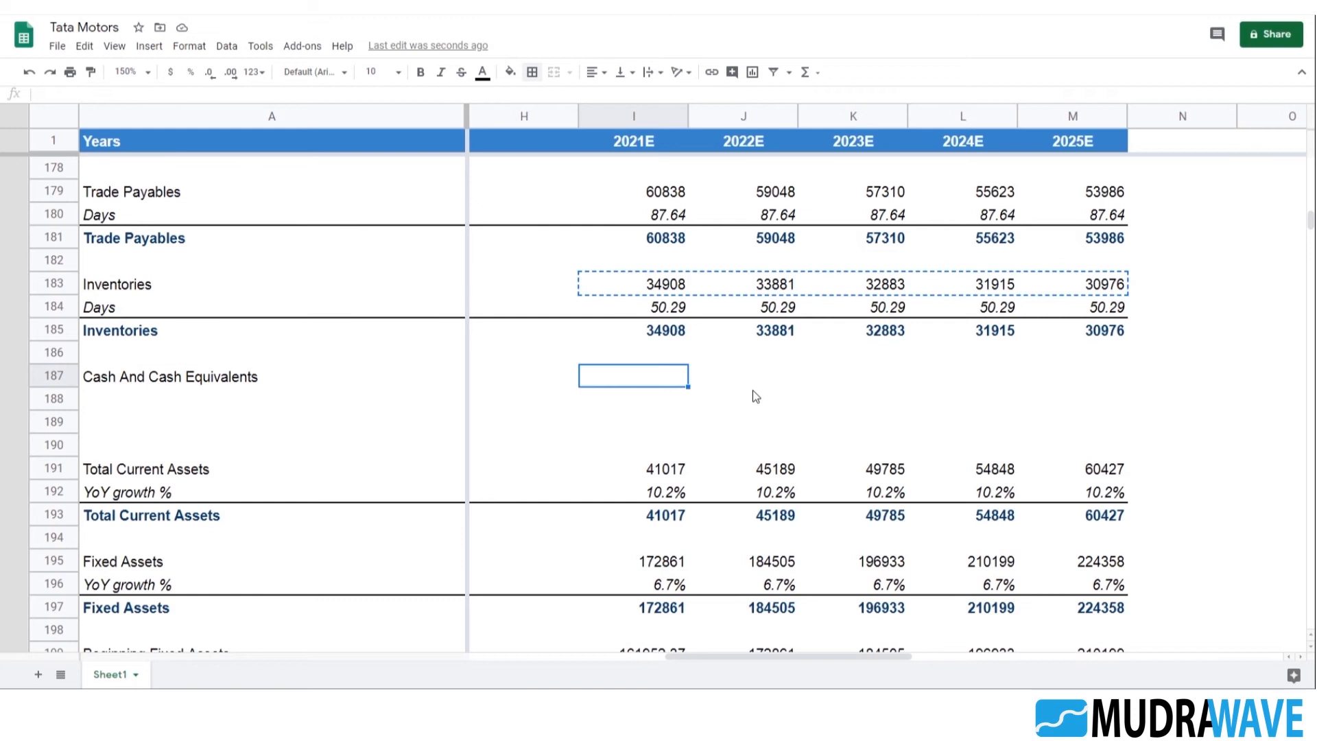
key(ctrl+v)
click(720, 422)
click(664, 381)
double_click(668, 375)
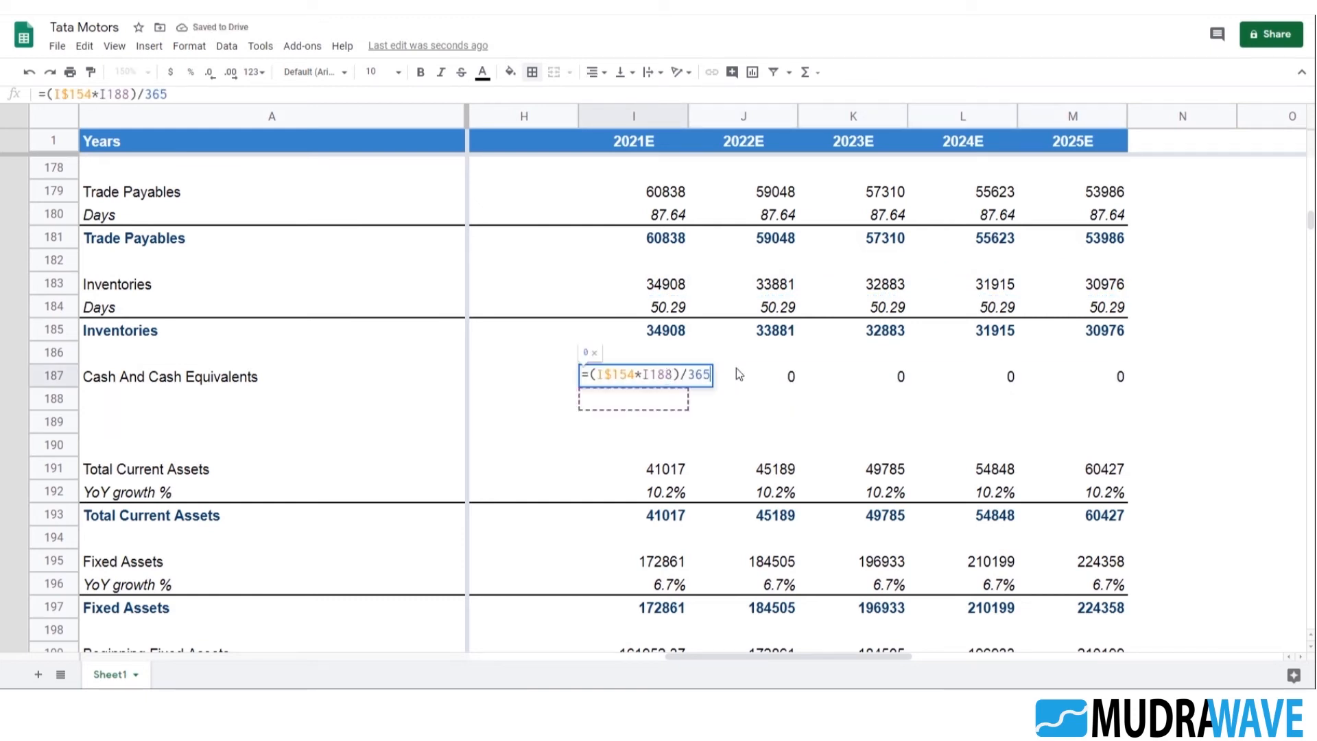
key(Escape)
Paste the Inventories projections over I187:M187 once more and recheck the references in the 2021E cash formula
click(669, 288)
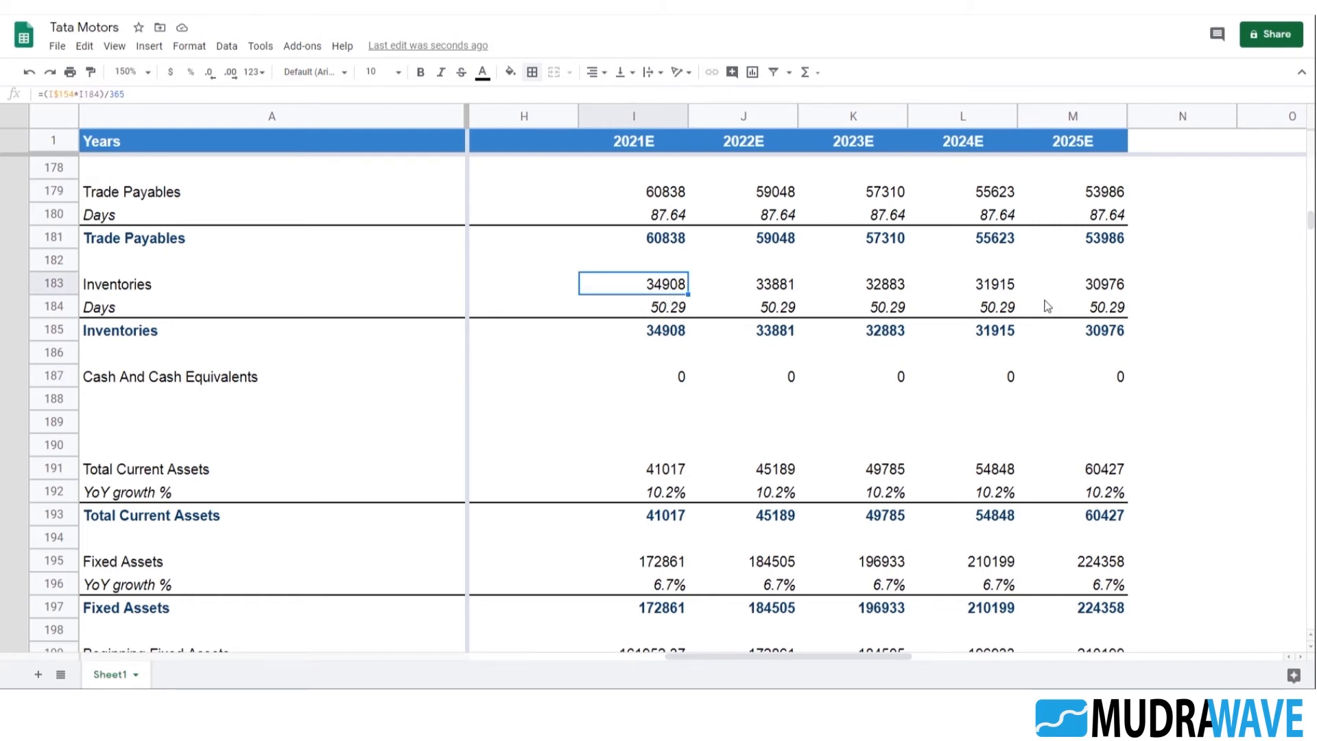
shift+click(1102, 291)
key(ctrl+c)
click(653, 381)
key(ctrl+v)
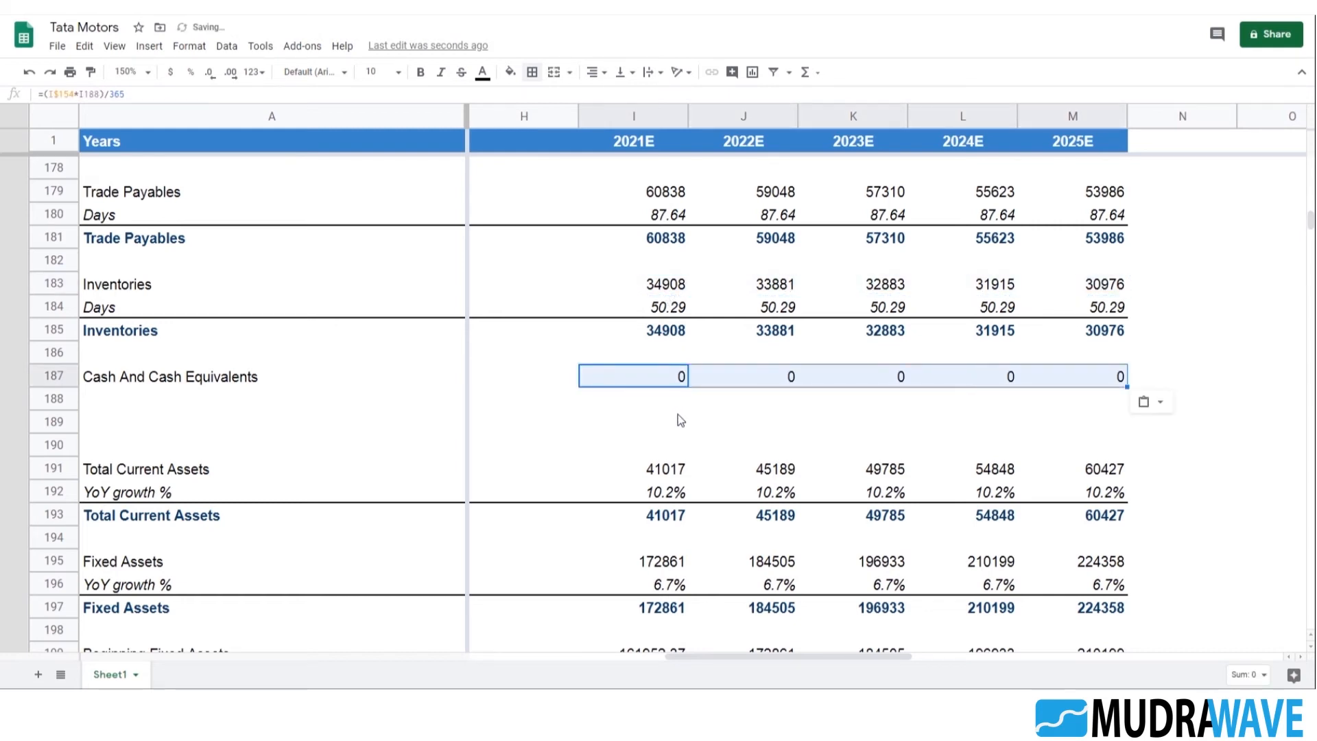
click(654, 407)
double_click(664, 382)
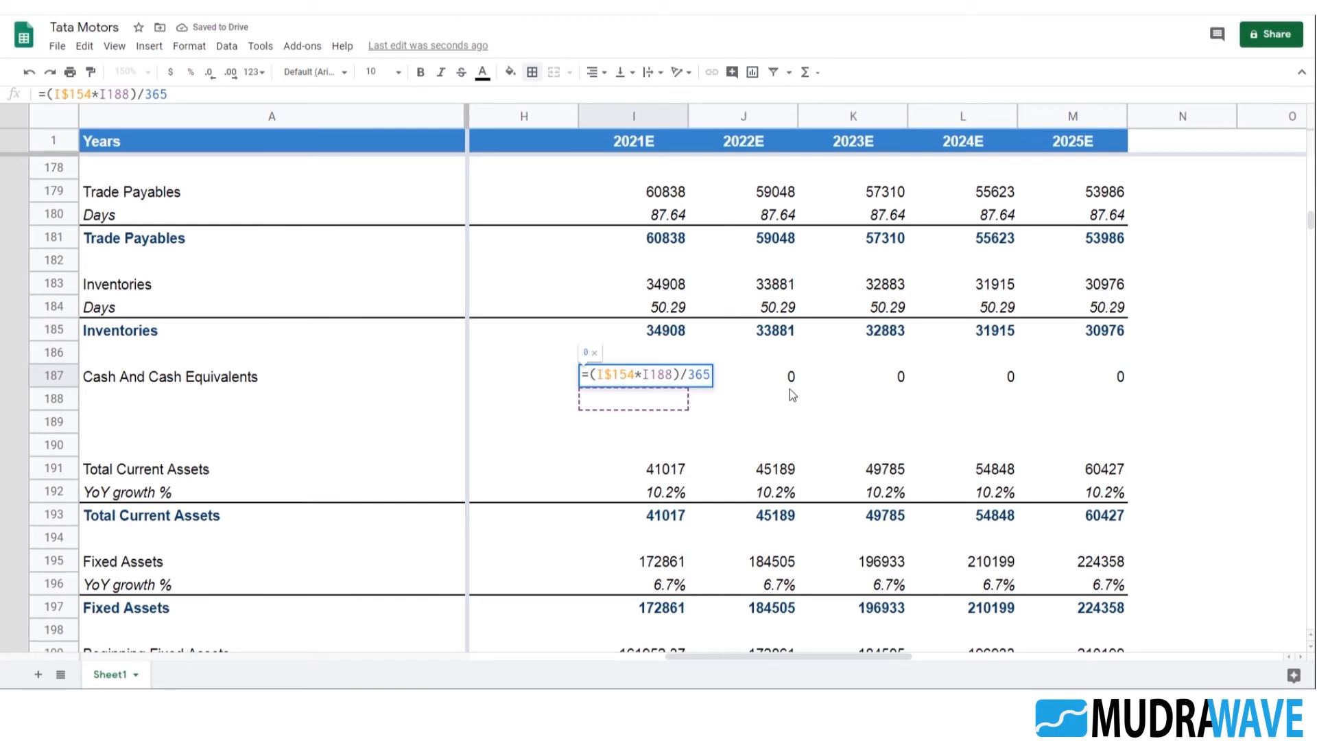
key(Escape)
key(Left)
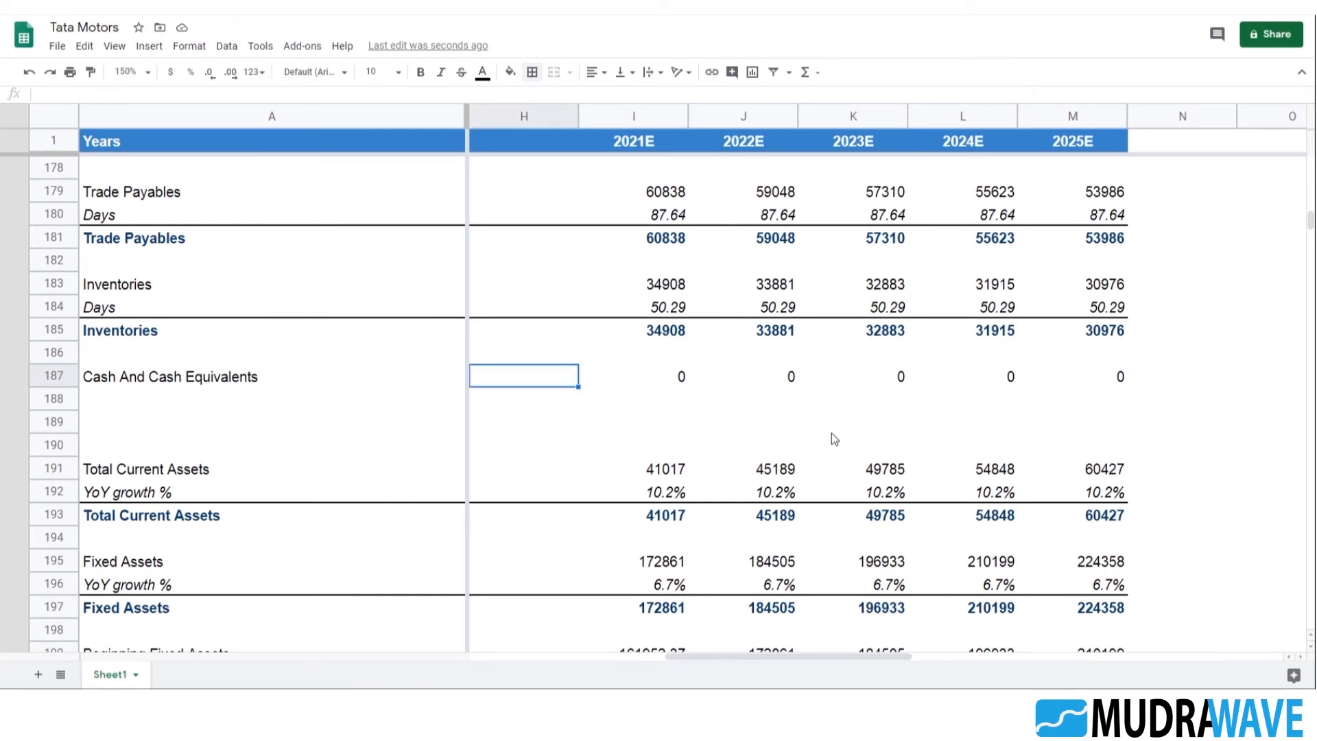
Clear the pasted projection formulas from the Cash And Cash Equivalents row, H187:M187
key(shift+Right)
key(shift+Right)
key(shift+Right)
key(shift+Right)
key(shift+Right)
key(Delete)
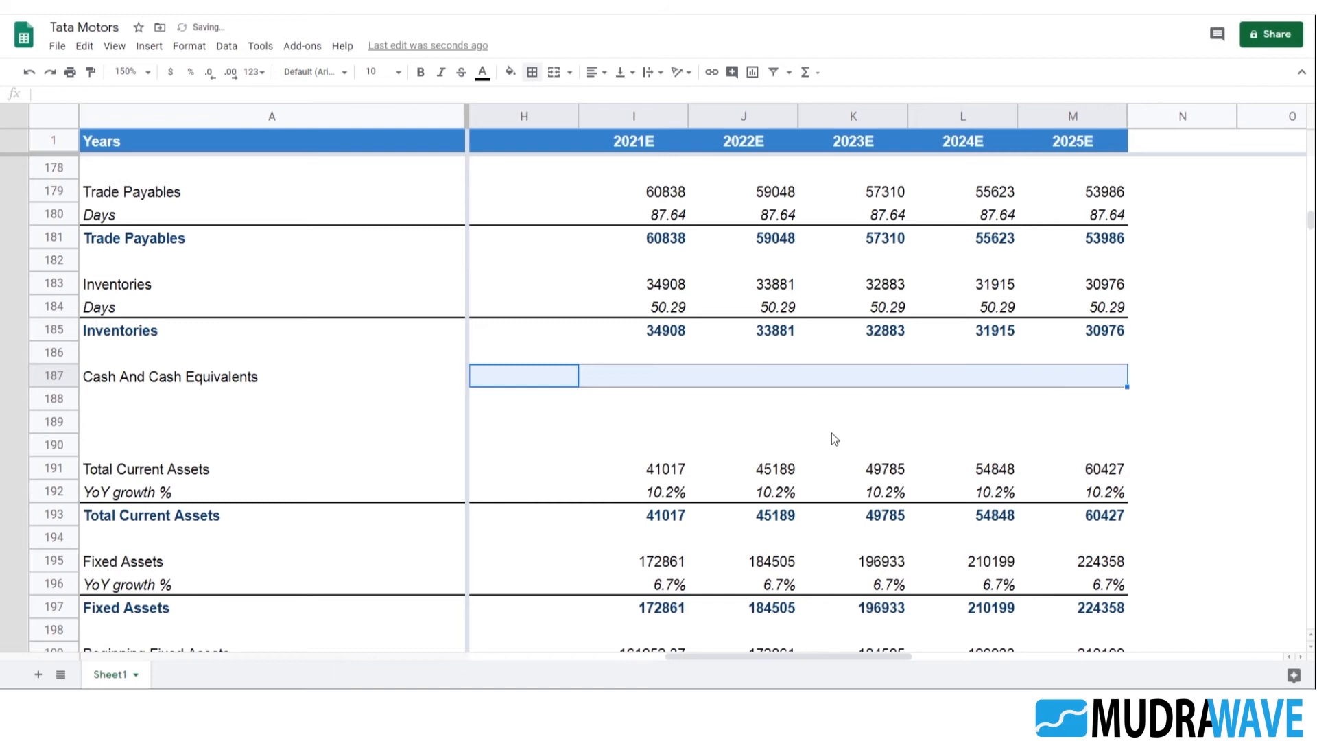
Examine the historical Cash And Cash Equivalents figures for 2016 to 2020 in B187:F187
key(Left)
key(Left)
key(Left)
key(Left)
key(Left)
key(Left)
key(Left)
key(Right)
key(Right)
key(Right)
key(Left)
key(Left)
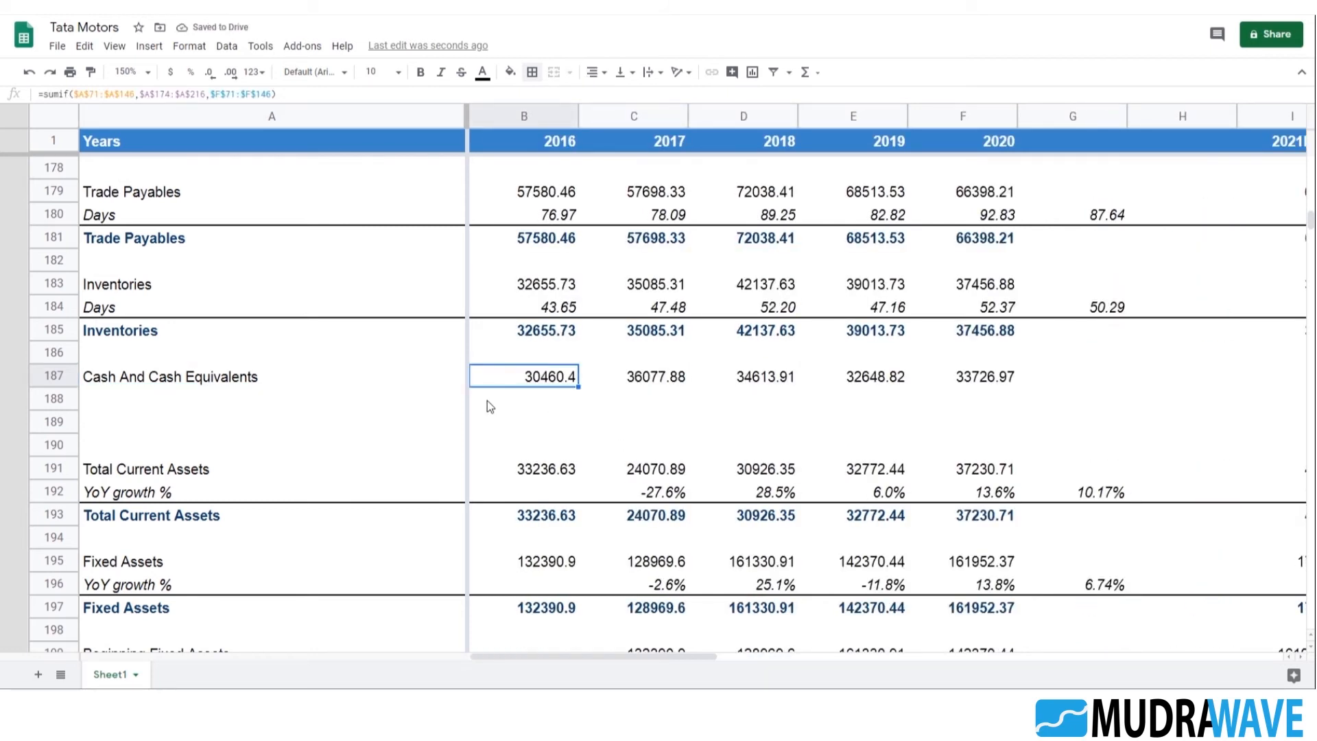
key(Right)
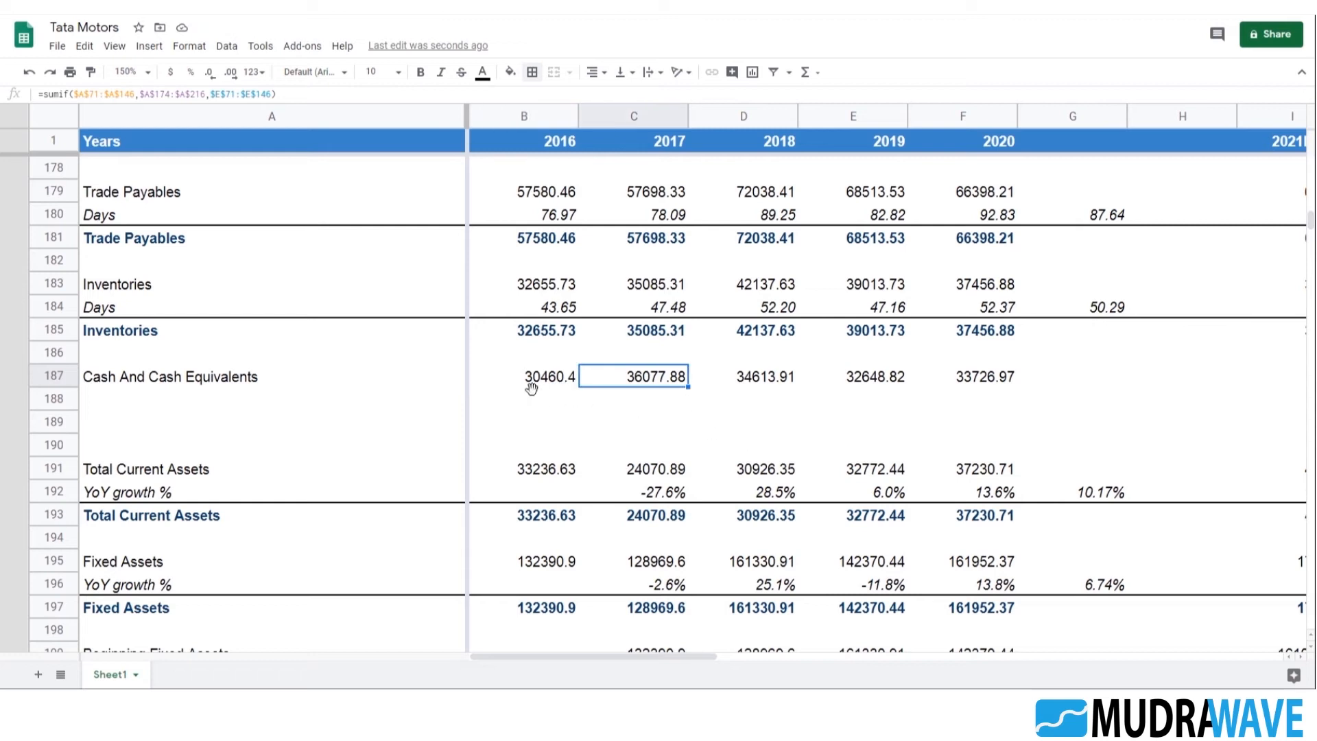
key(Left)
key(Down)
click(644, 401)
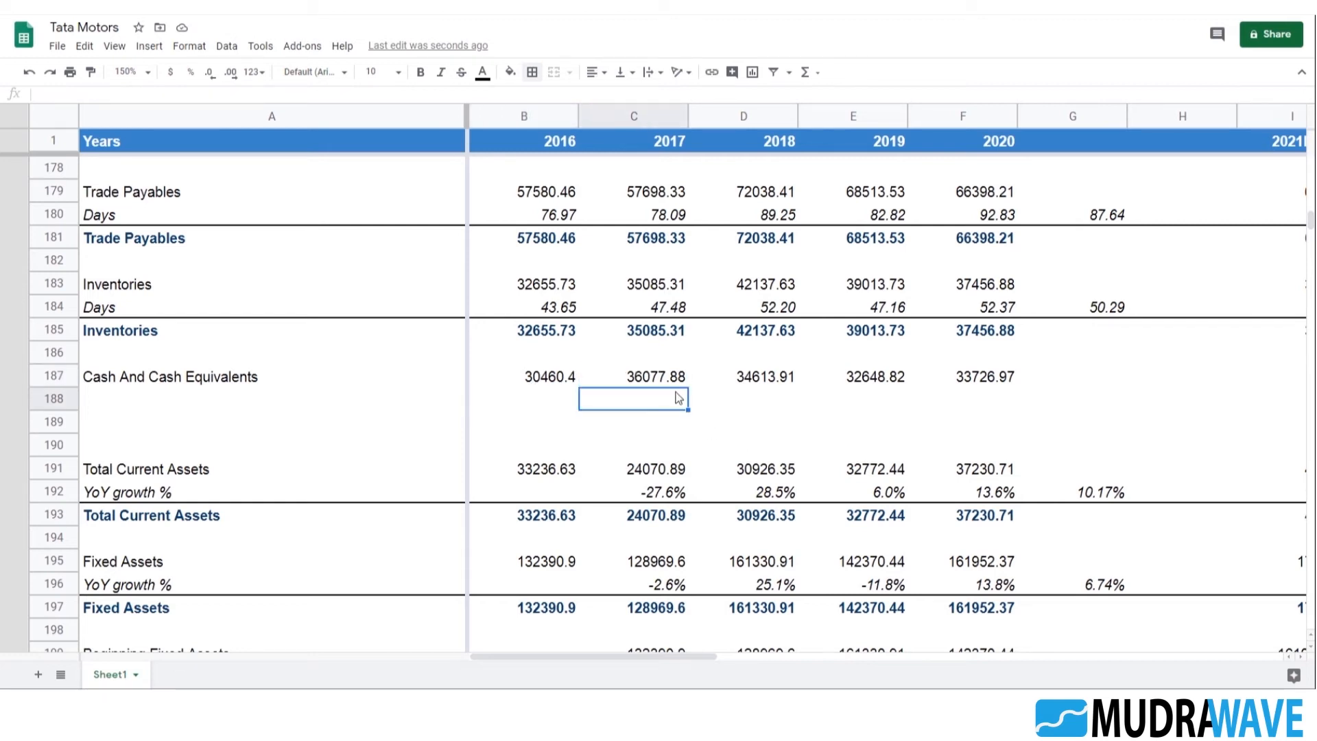
click(550, 382)
click(734, 414)
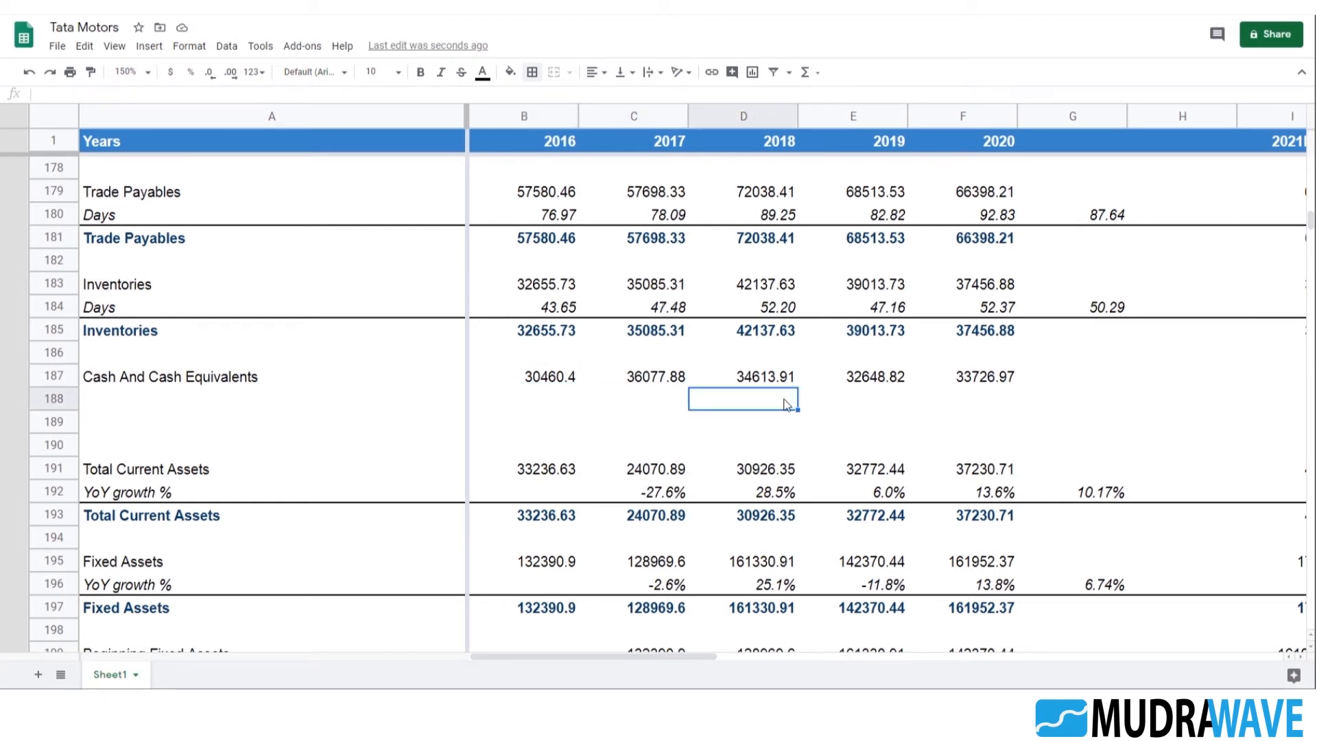
click(659, 380)
click(740, 399)
click(559, 380)
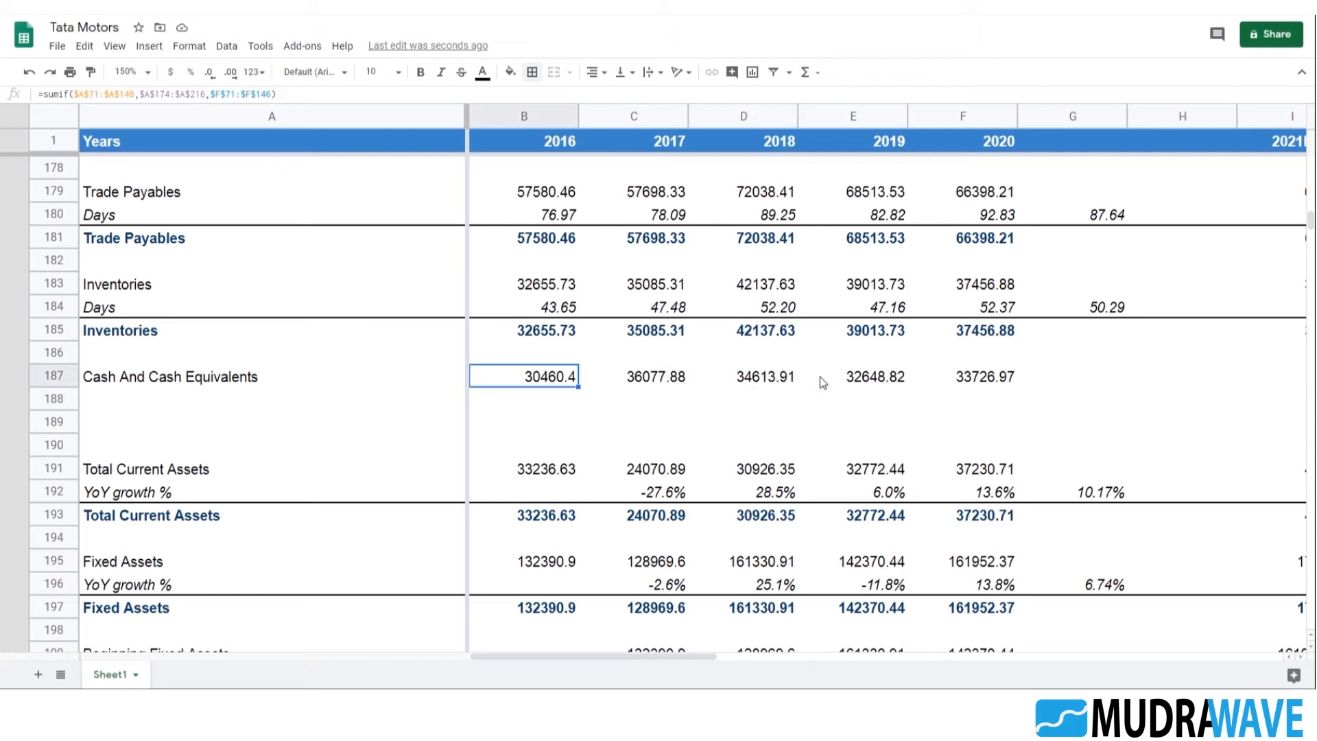
shift+click(975, 384)
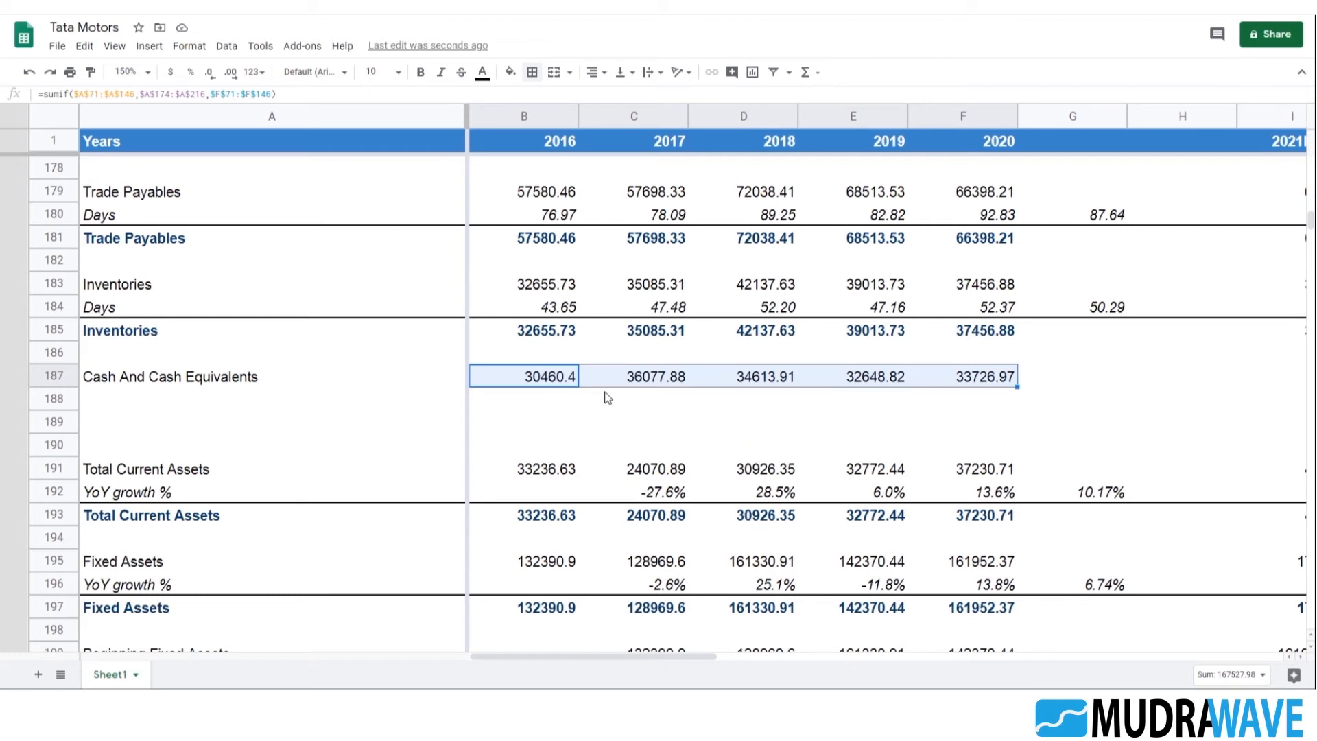
Enter "Minimum Cash Balance" as the row label in A216, below Long Term Borrowings
scroll(495, 434, down, 9)
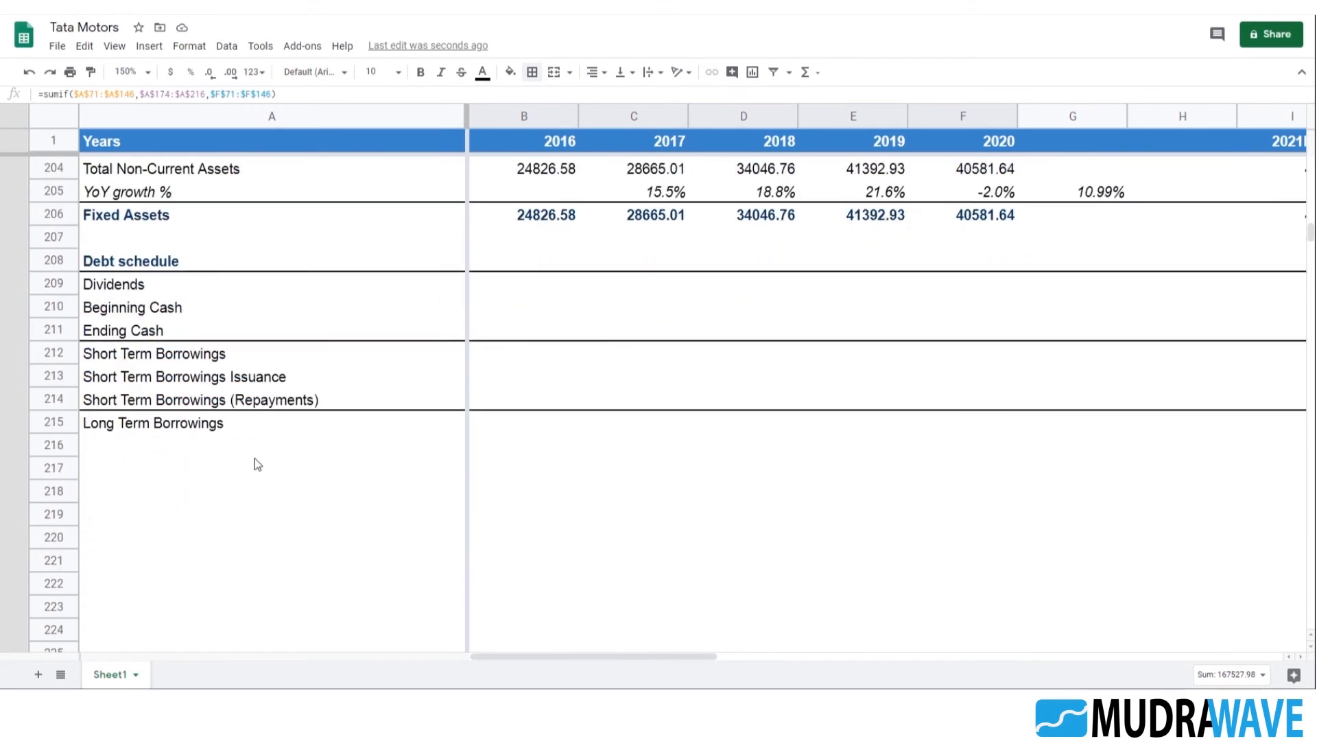
click(158, 464)
click(166, 449)
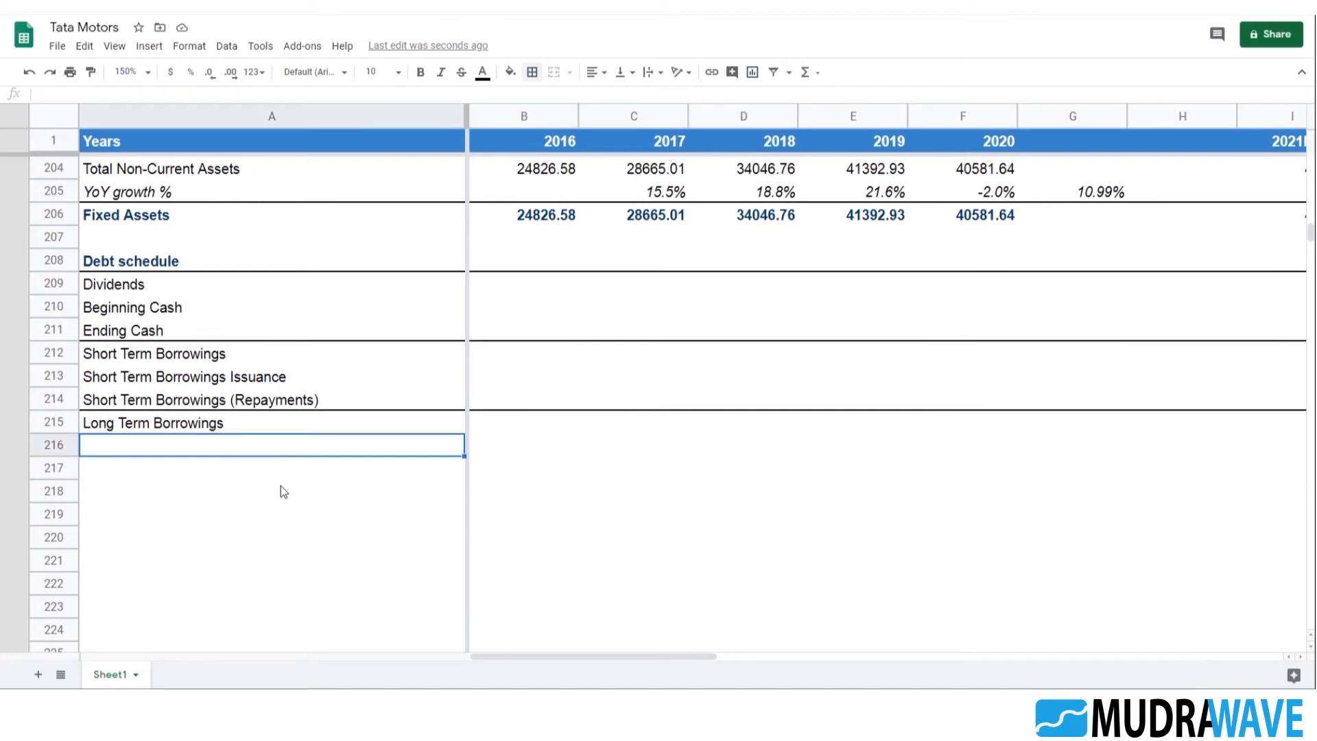
text(Minim)
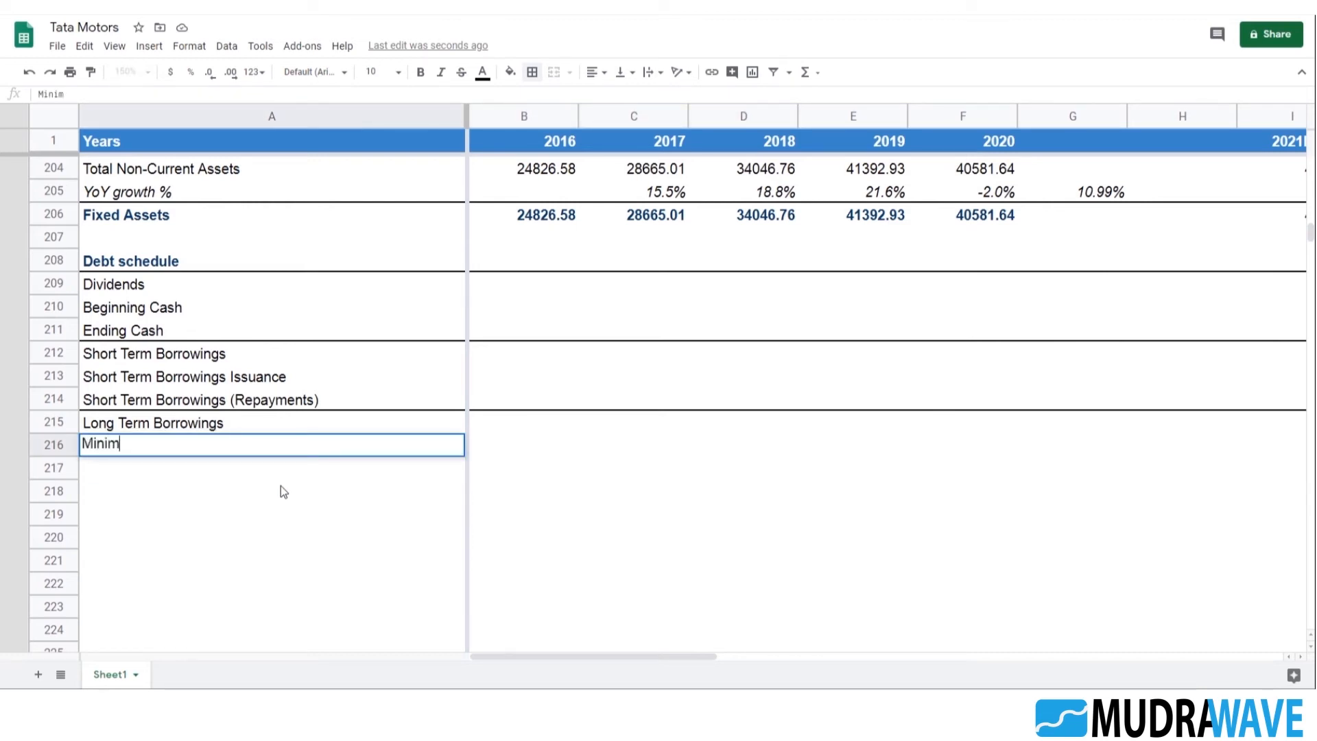
text(um cash F)
key(BackSpace)
key(BackSpace)
key(BackSpace)
key(BackSpace)
key(BackSpace)
key(BackSpace)
text(Cash Bala)
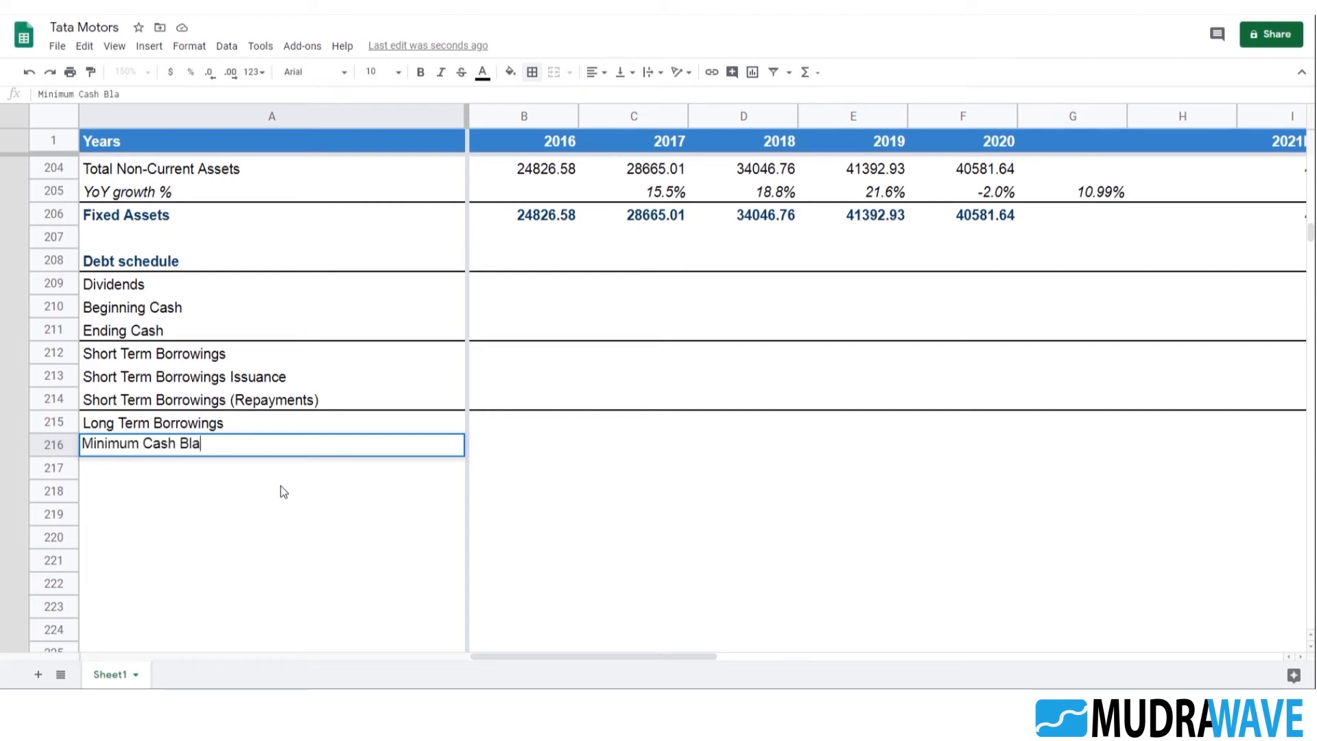
text(nce)
key(Return)
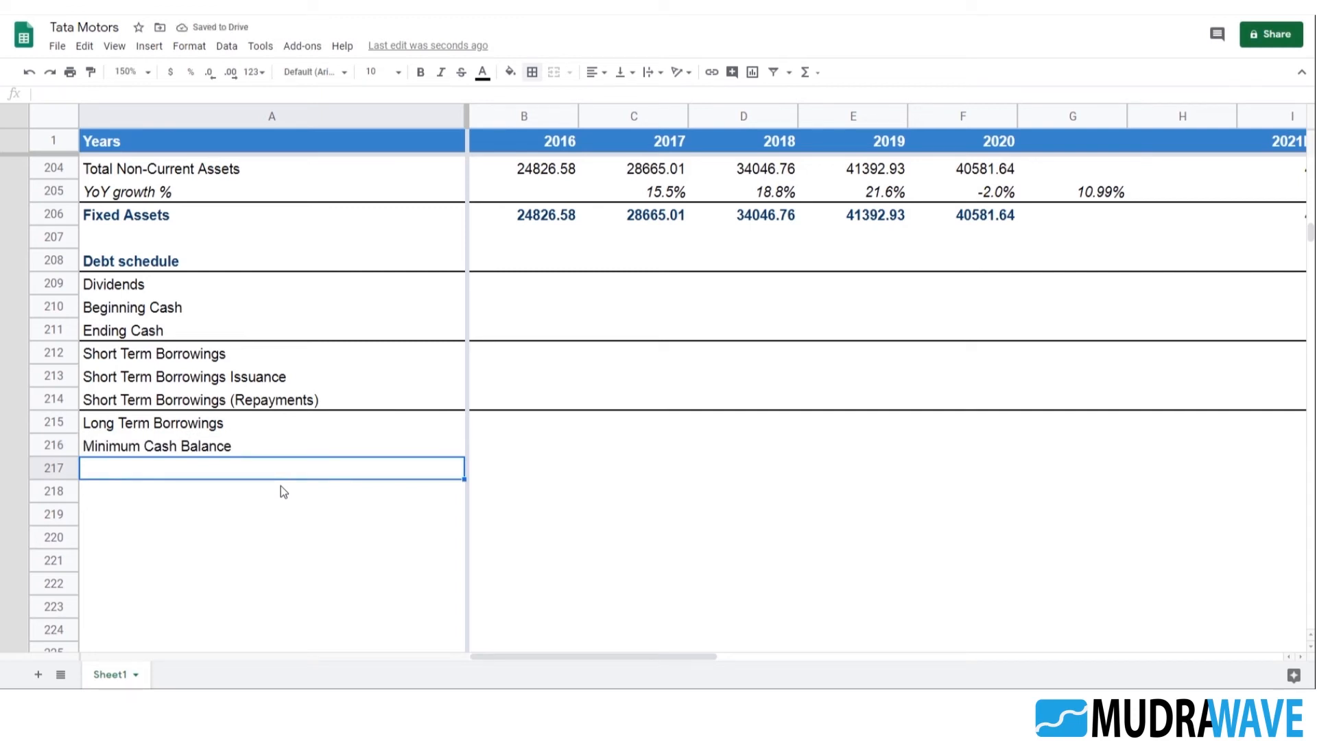
Label A217 "Cash Available" in the Debt schedule
text(Cash Avai)
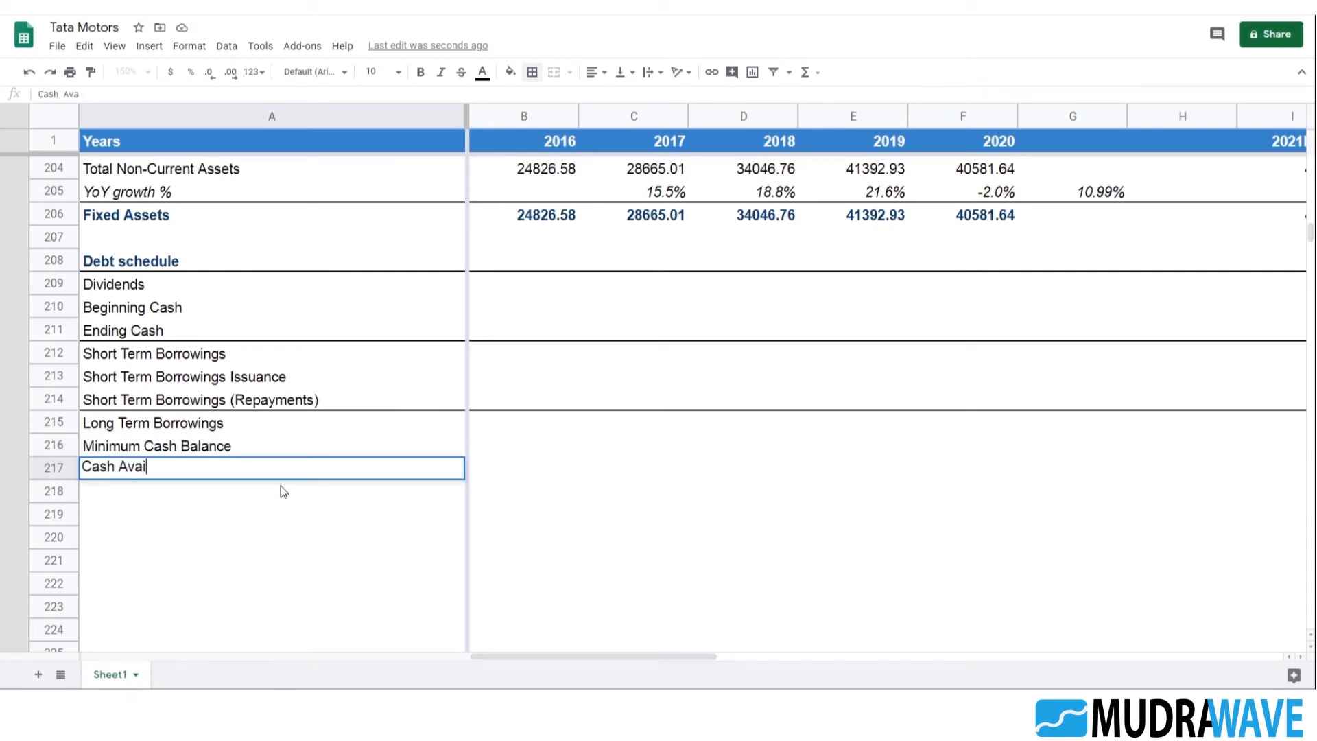
text(lable)
key(ctrl+Return)
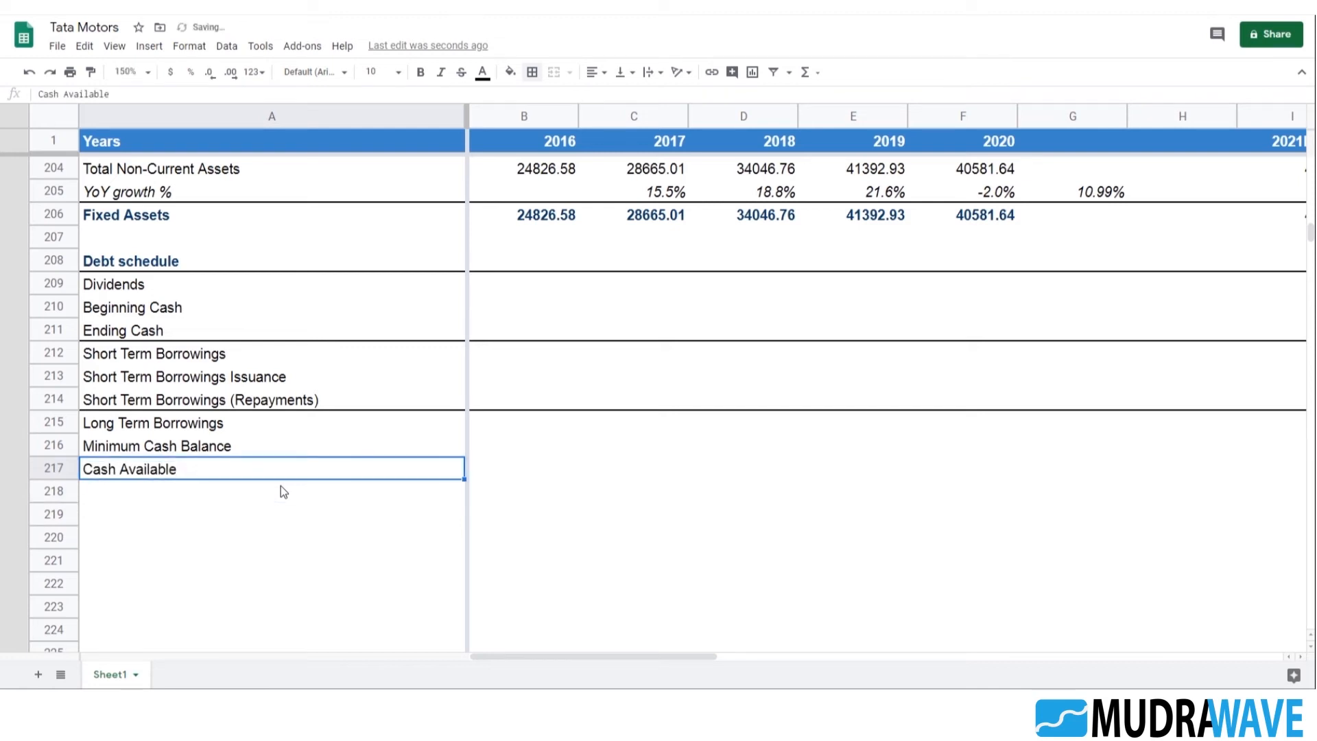
Copy the Long Term Borrowings label from A215 into A218, below Cash Available
click(215, 423)
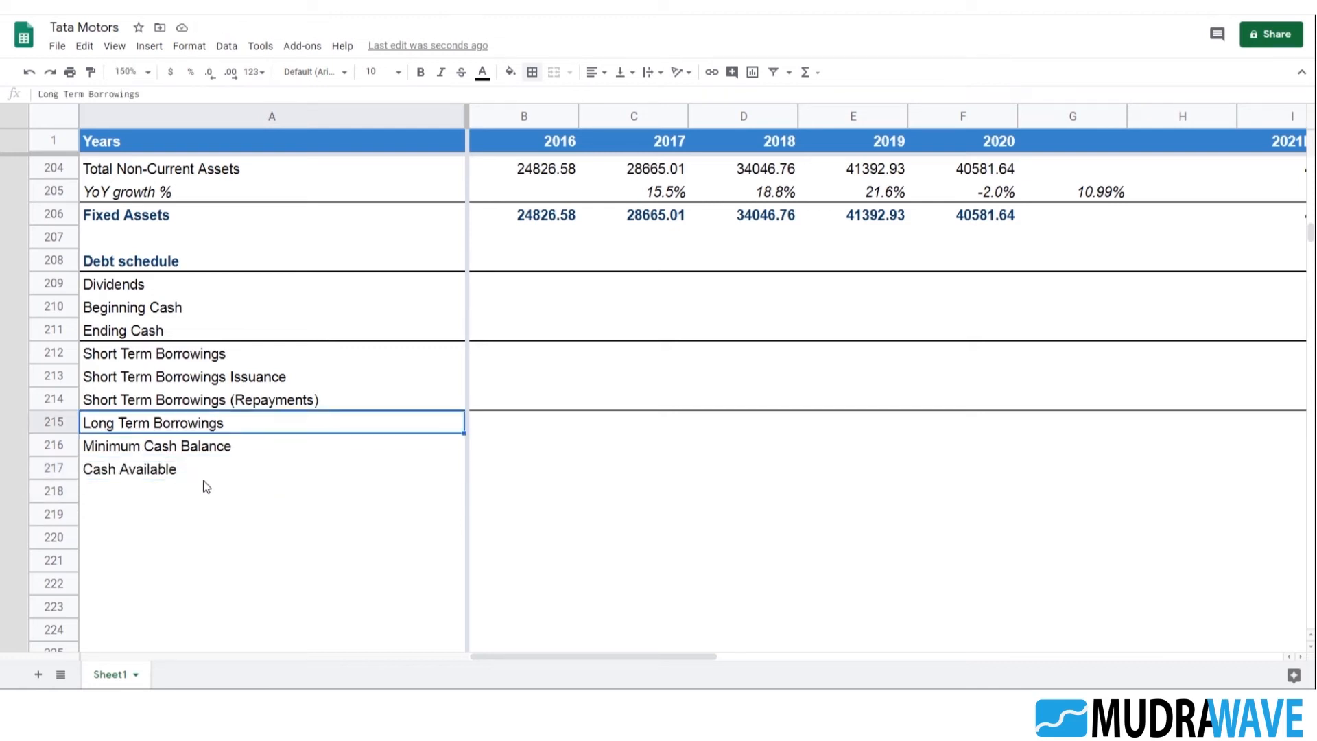
click(165, 491)
text(Long Term Borrowings)
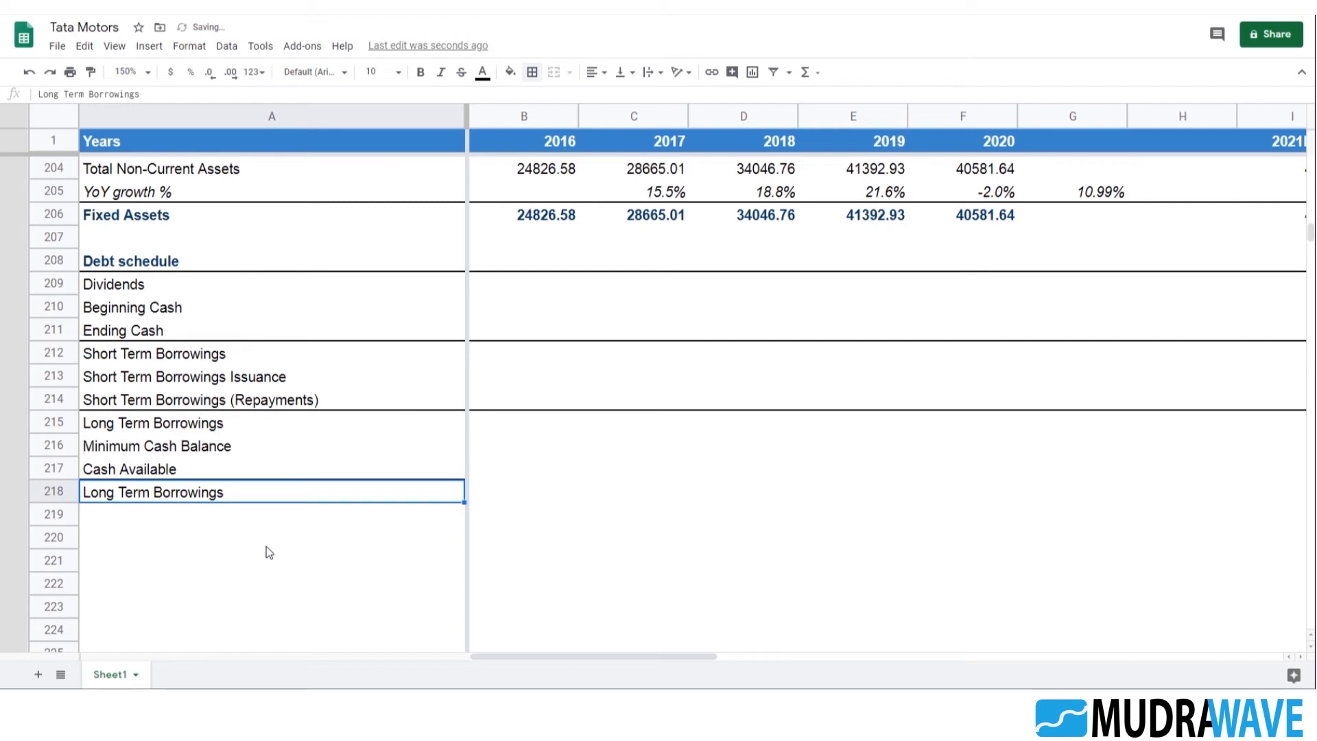
Remove the border line above the copied Long Term Borrowings label in A218
click(204, 559)
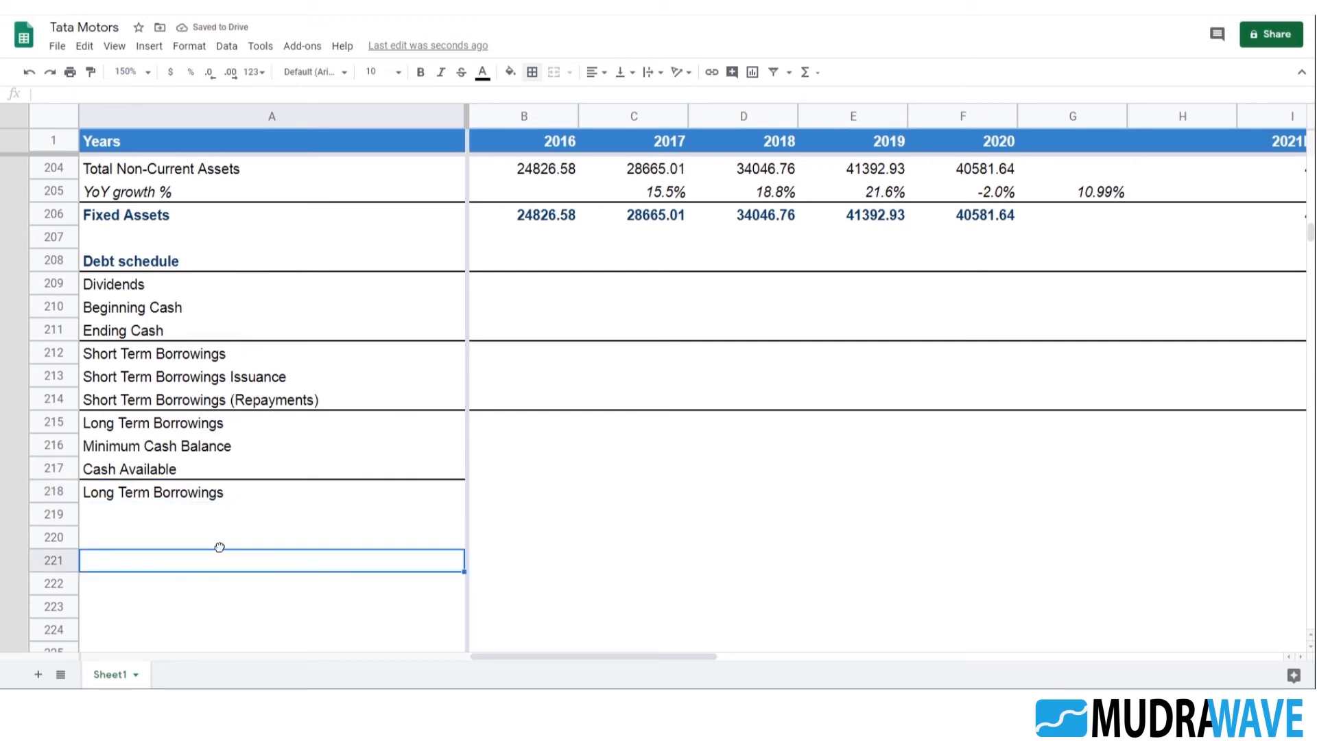
click(217, 542)
click(224, 497)
click(532, 72)
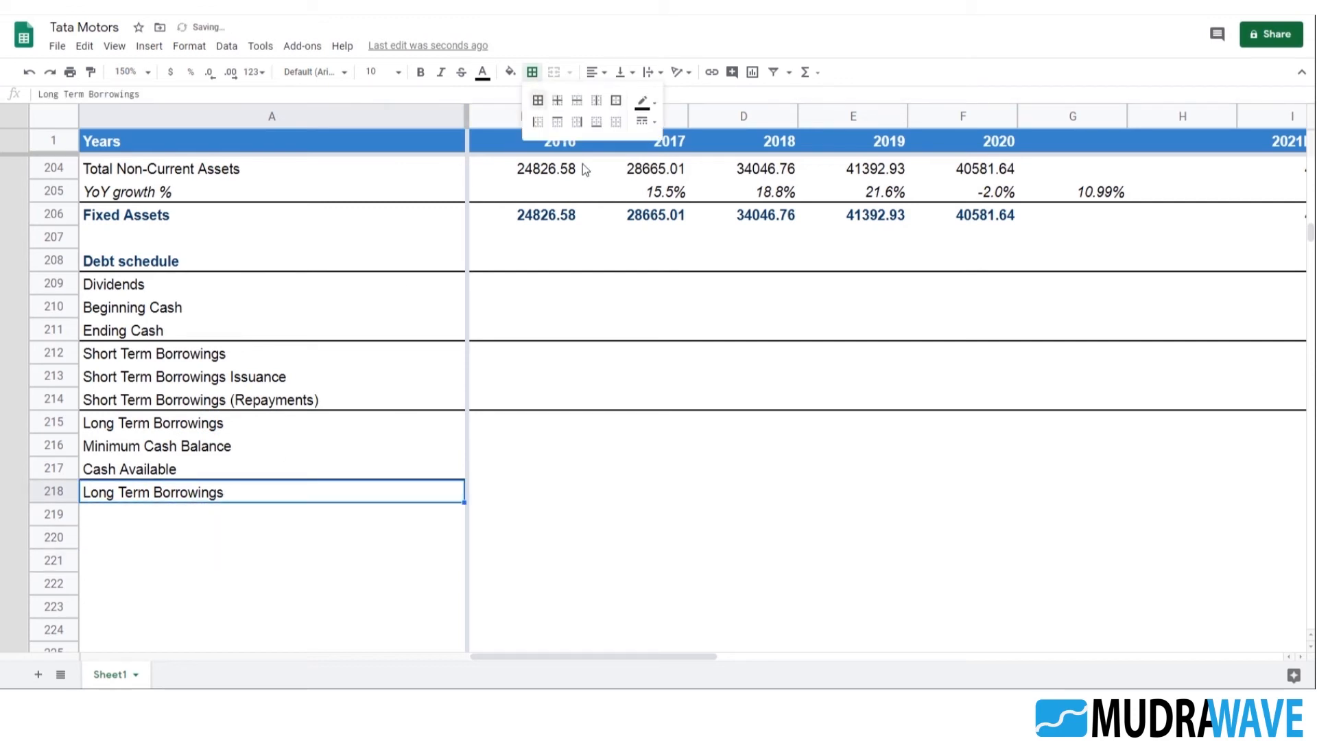
click(240, 538)
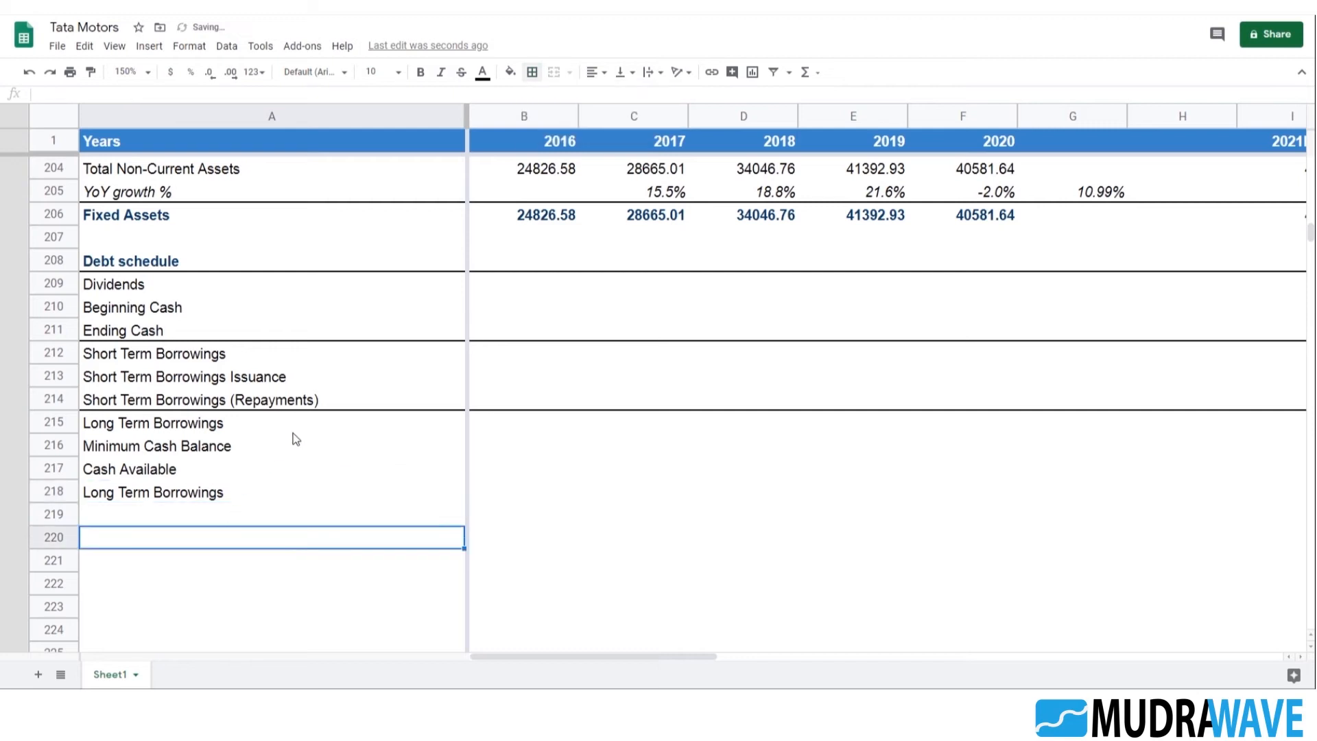
Extend the label in A218 to "Long Term Borrowings Issuance"
click(280, 382)
click(184, 495)
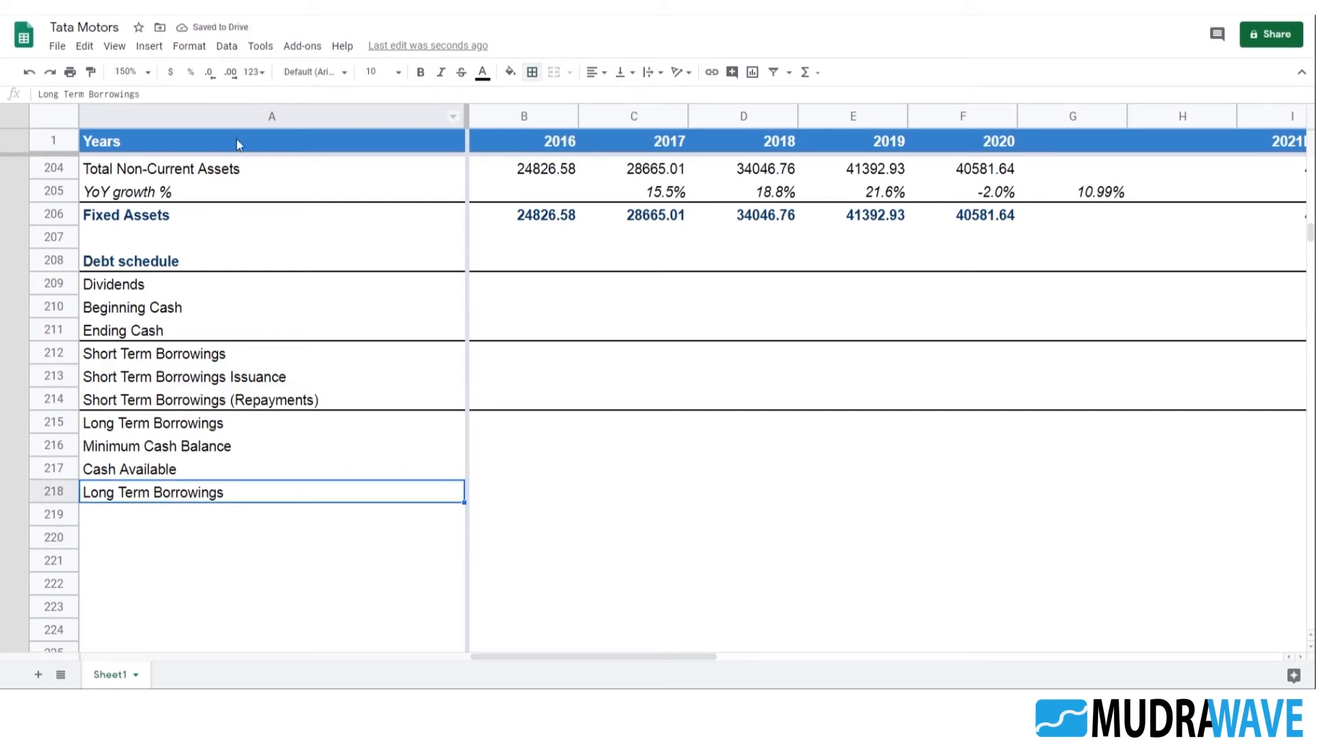
click(158, 92)
text(Issuance)
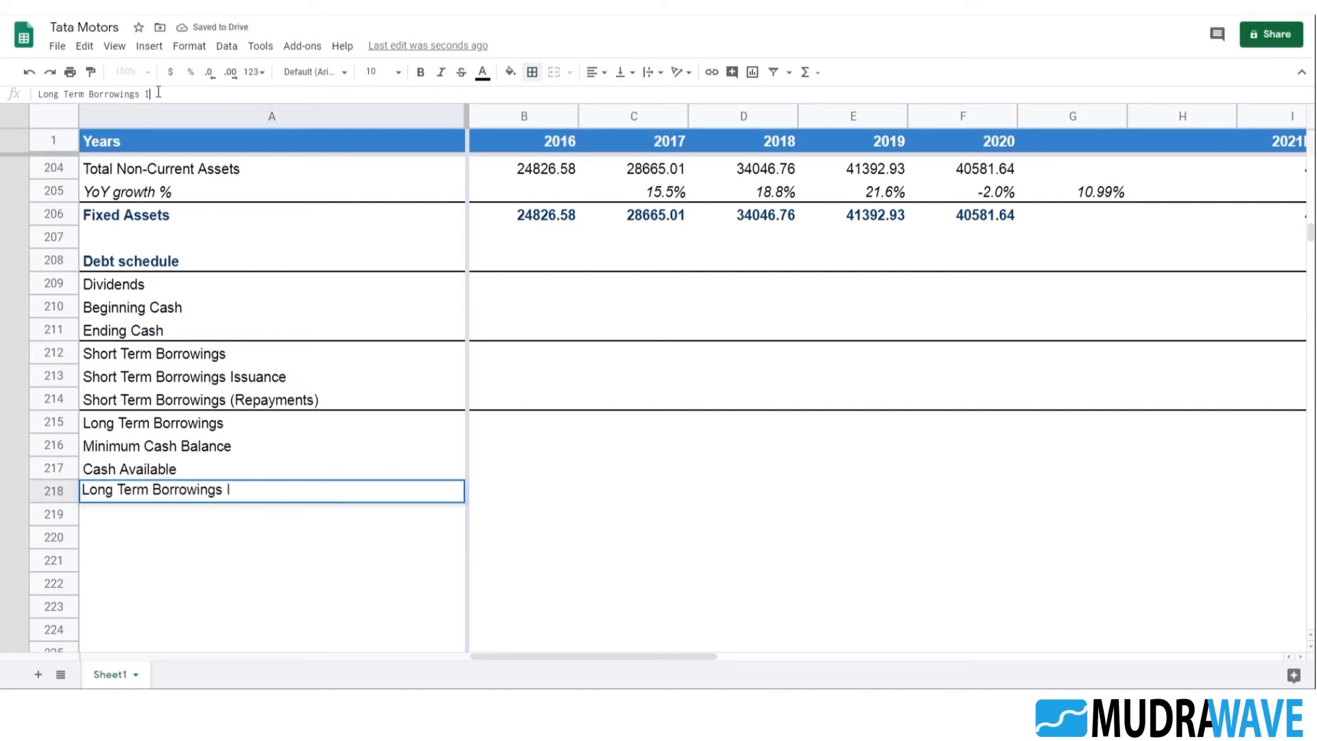
key(Return)
Copy the issuance label into A219 and change it to "Long Term Borrowings Repayment"
key(Up)
key(ctrl+c)
key(Down)
key(ctrl+v)
key(Return)
key(BackSpace)
key(BackSpace)
key(BackSpace)
key(BackSpace)
key(BackSpace)
key(BackSpace)
key(BackSpace)
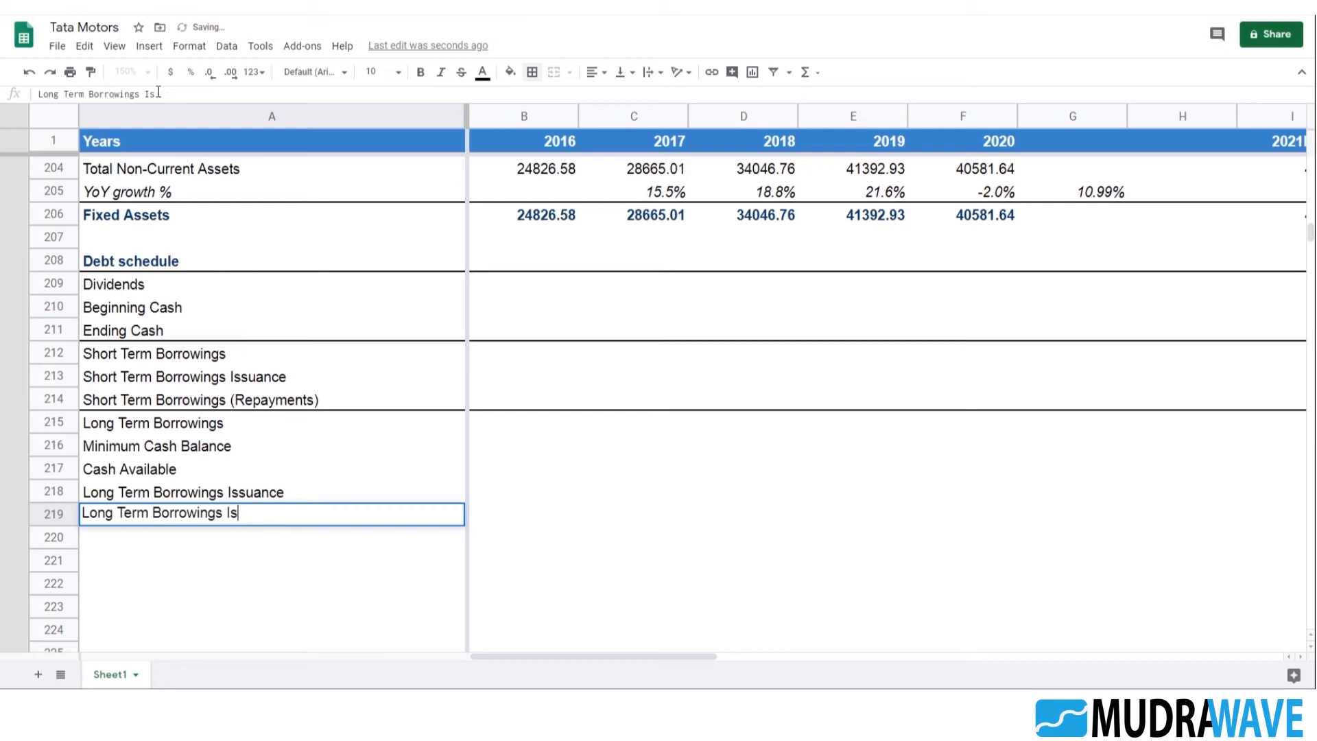
text(Repayment)
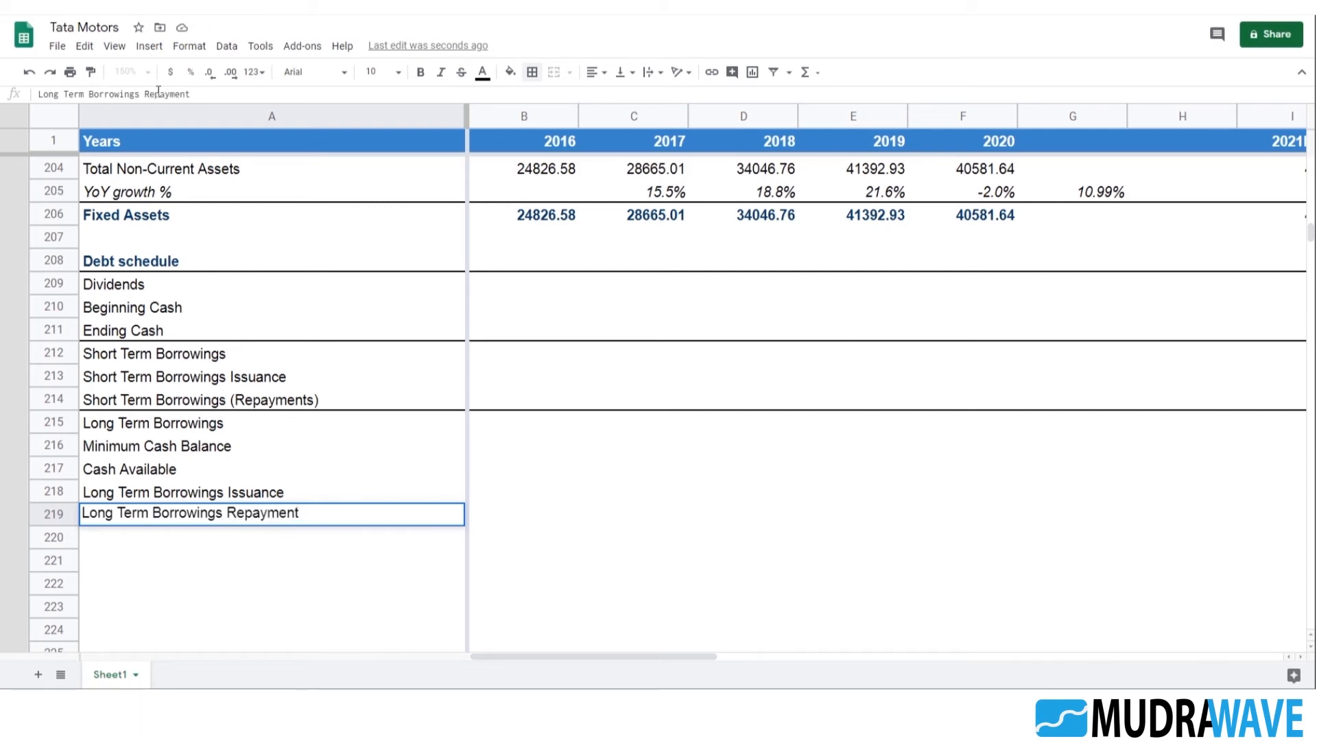
key(Return)
Review the Debt schedule row labels from Short Term Borrowings to Long Term Borrowings Repayment
key(Up)
key(Up)
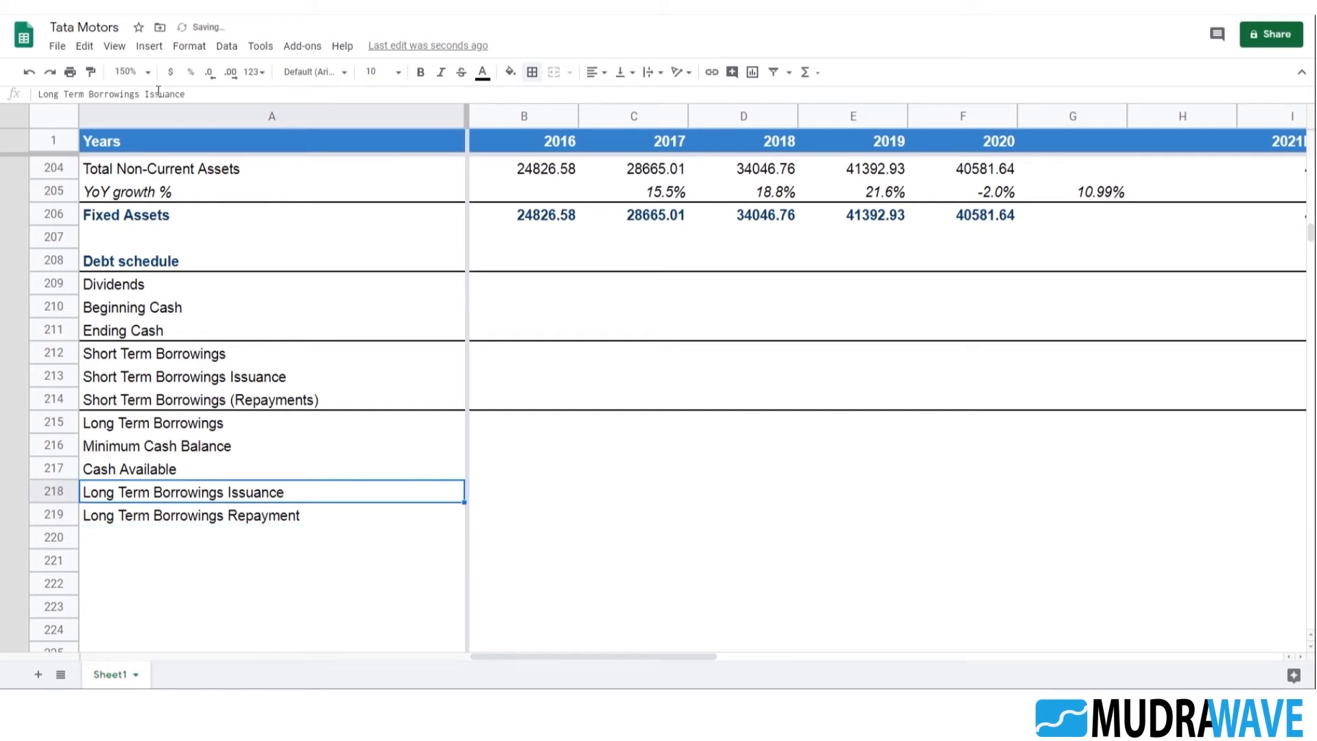
key(Down)
key(Up)
key(Down)
key(Up)
click(261, 540)
click(231, 490)
click(166, 470)
scroll(253, 522, down, 2)
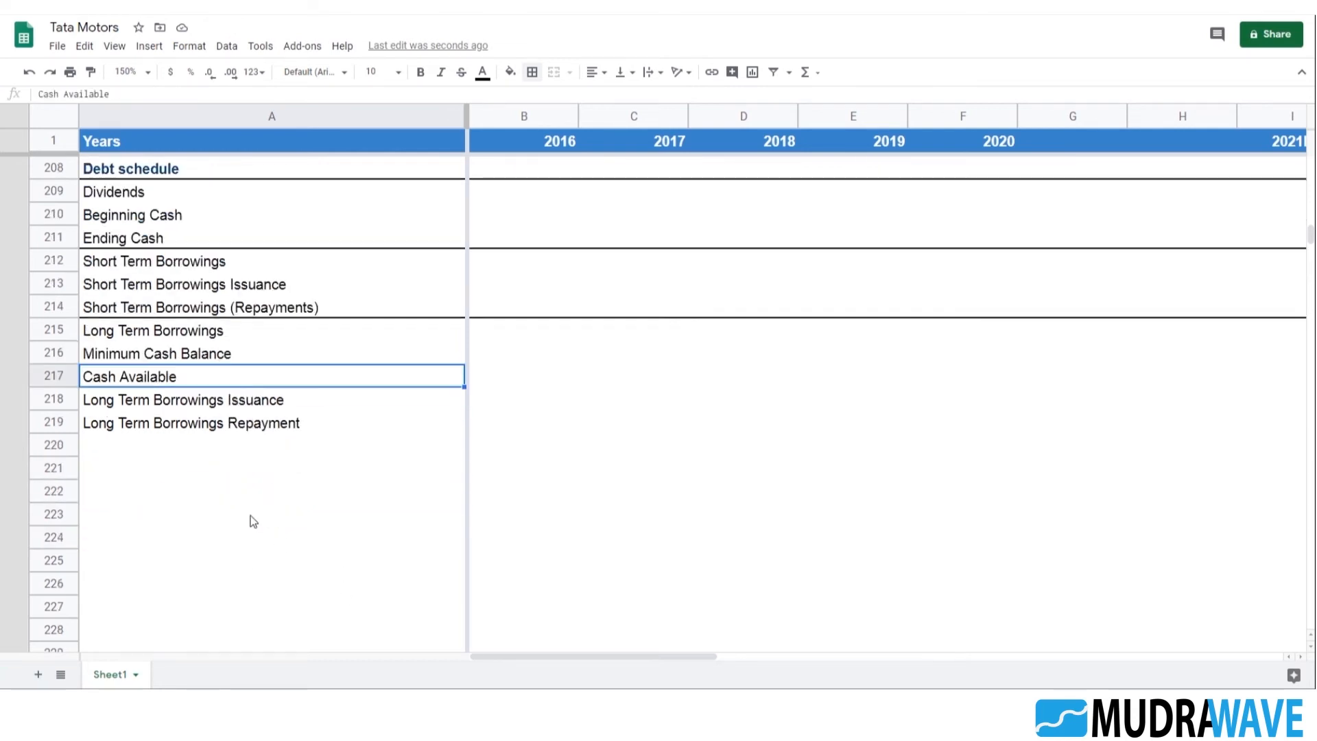
click(229, 353)
click(227, 267)
Copy a historical 2016 to 2020 SUMIF row from the assumptions above into Short Term Borrowings, B212:F212
scroll(309, 300, up, 3)
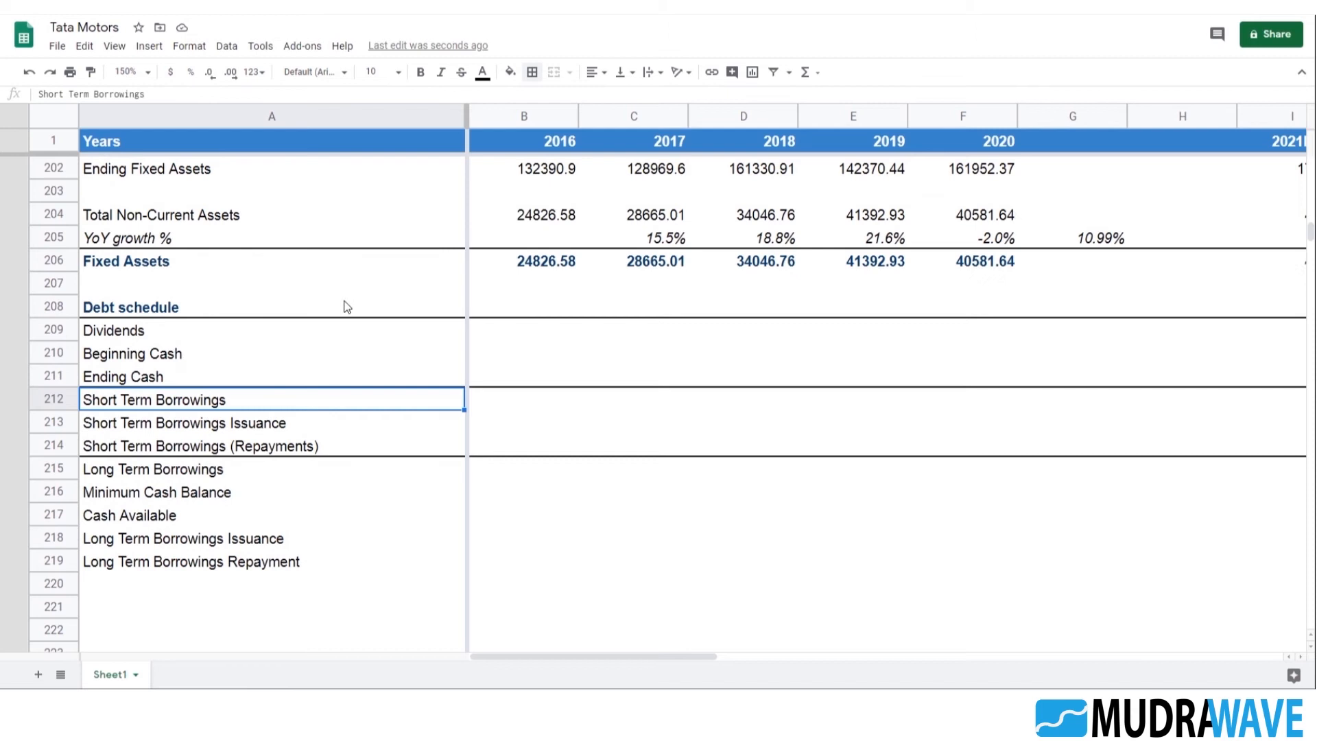
click(564, 218)
scroll(589, 247, up, 5)
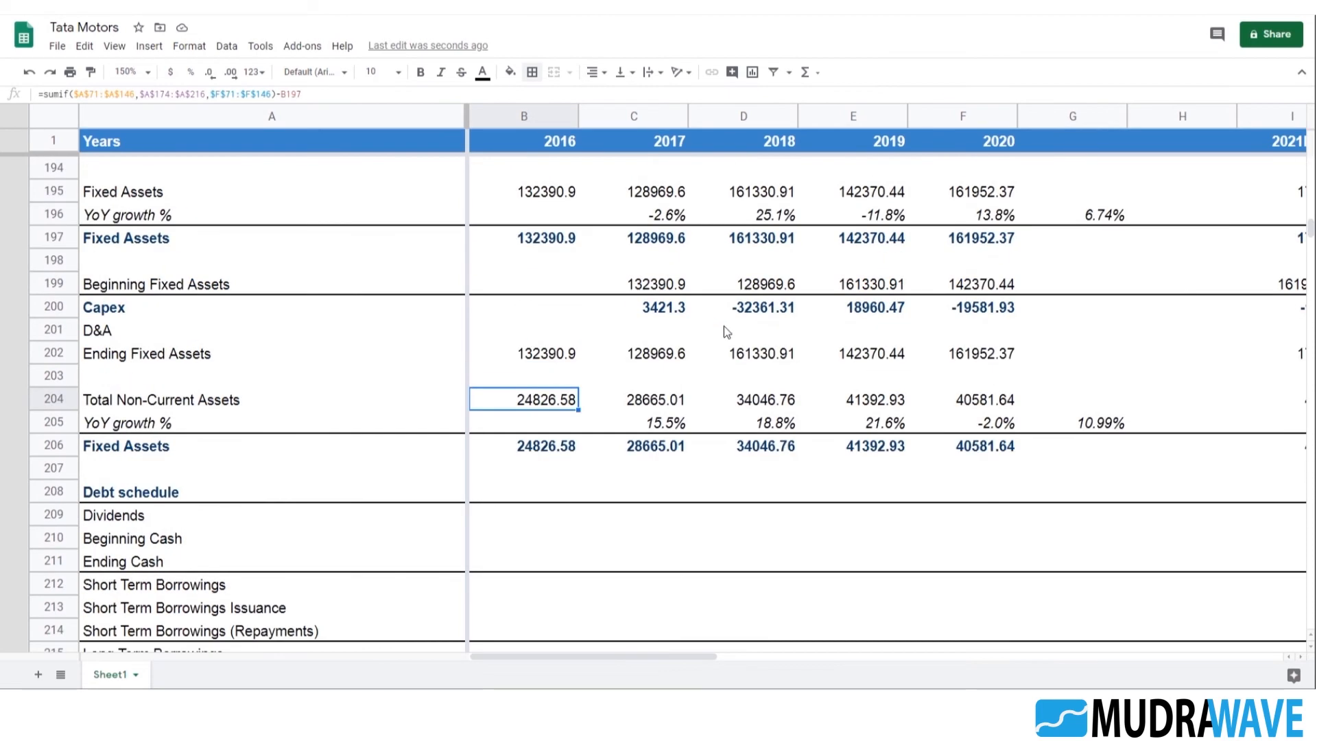
scroll(549, 281, up, 1)
click(545, 285)
scroll(545, 281, up, 3)
click(546, 238)
shift+click(989, 241)
scroll(850, 330, down, 7)
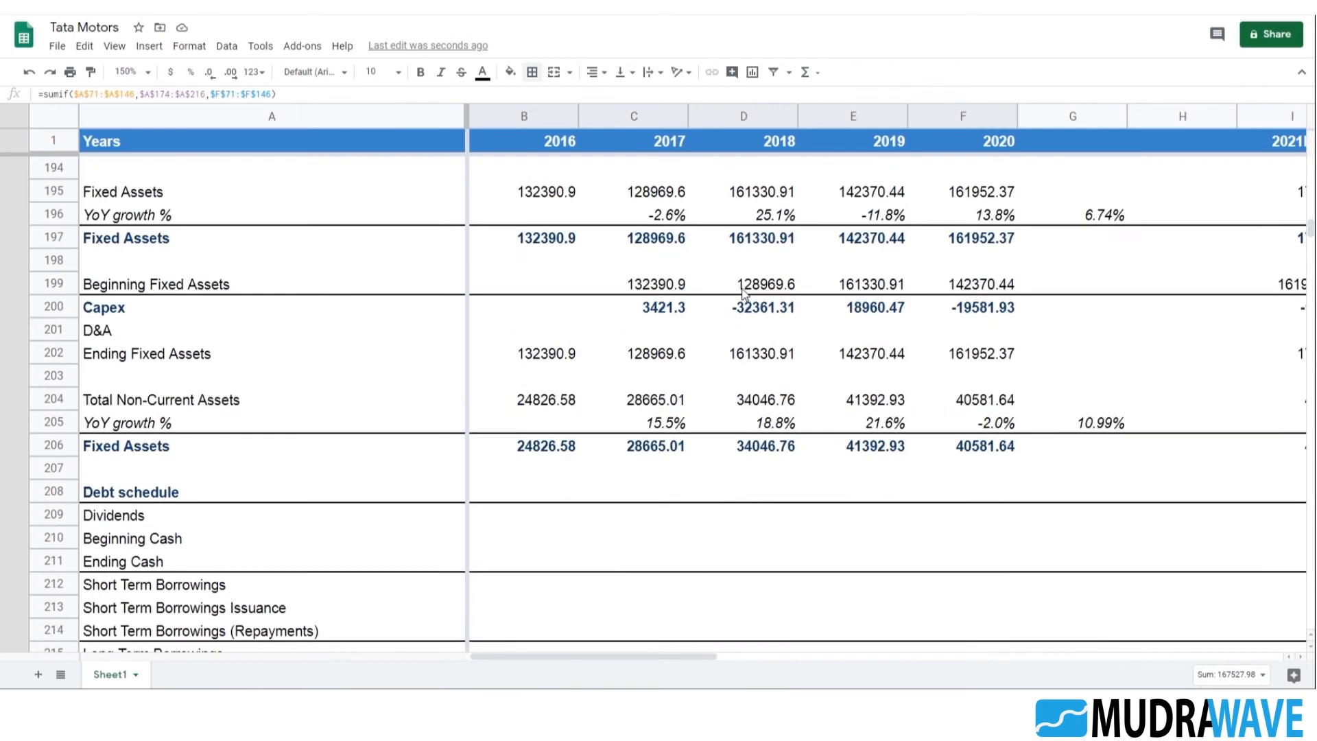
click(538, 499)
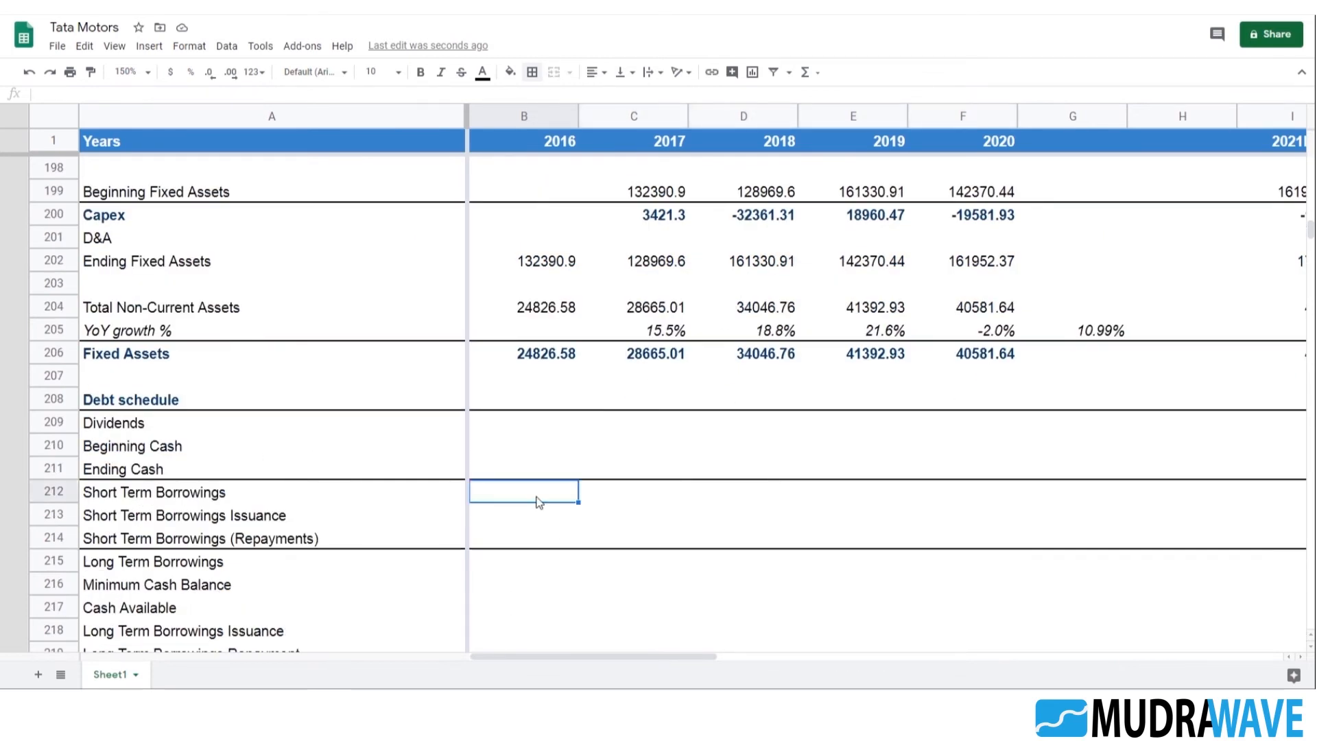
key(ctrl+v)
Paste the same SUMIF formulas into the Long Term Borrowings row, B215:F215
scroll(622, 467, down, 3)
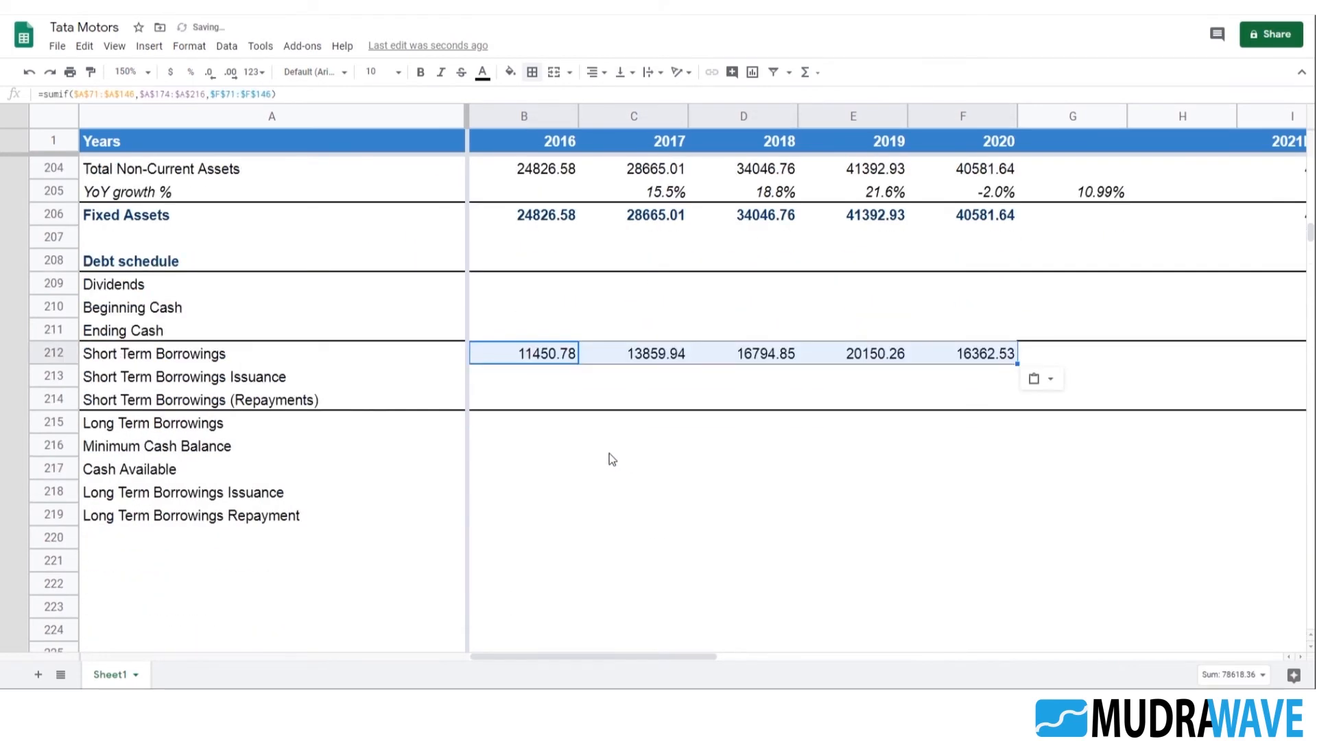
click(533, 426)
key(ctrl+v)
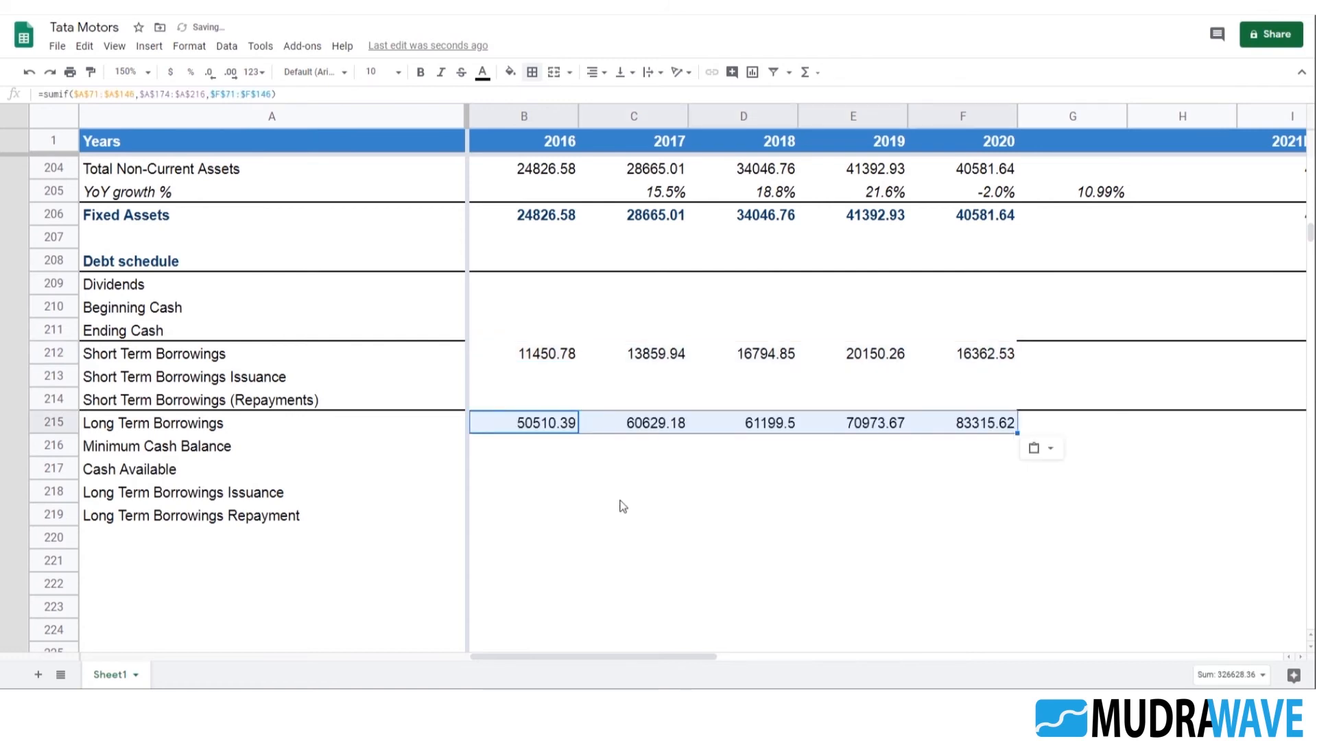
click(621, 499)
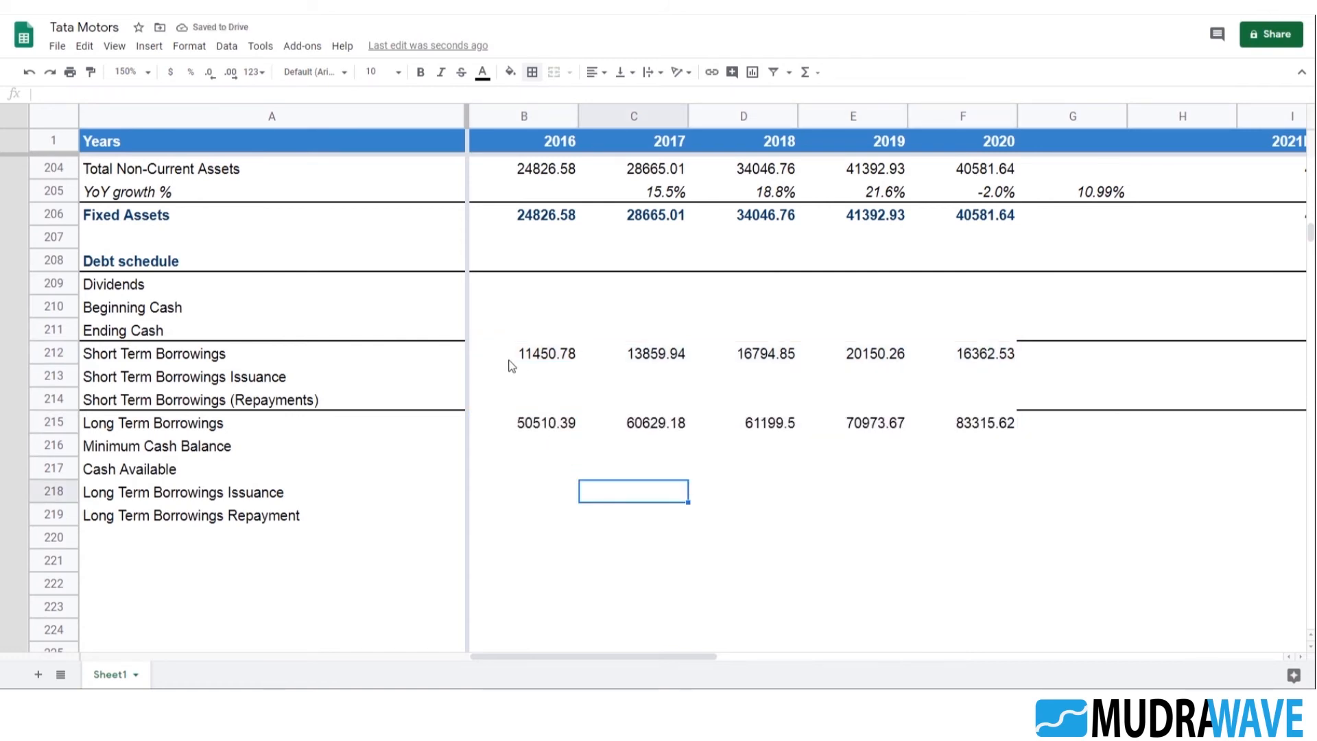
Add top borders to the Short Term Borrowings and Long Term Borrowings rows, A212:F212 and A215:F215
click(414, 355)
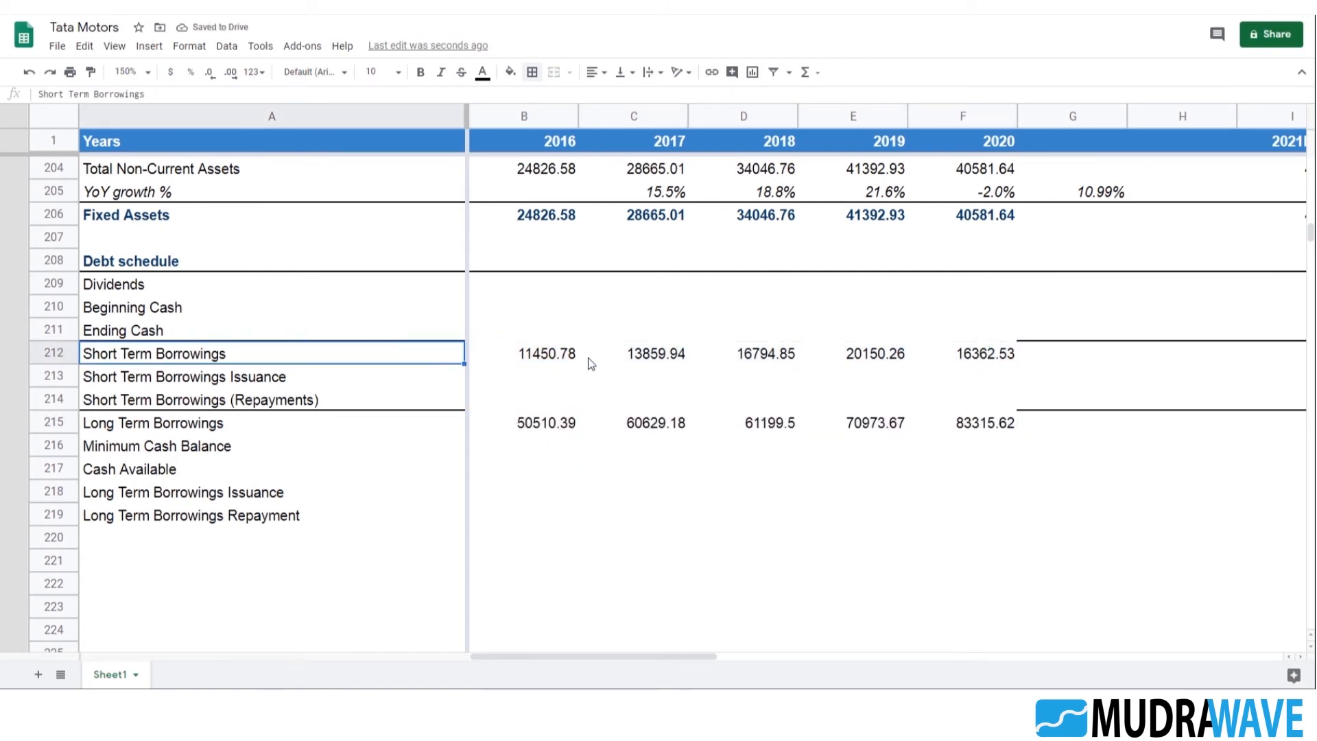
shift+click(1002, 351)
click(532, 71)
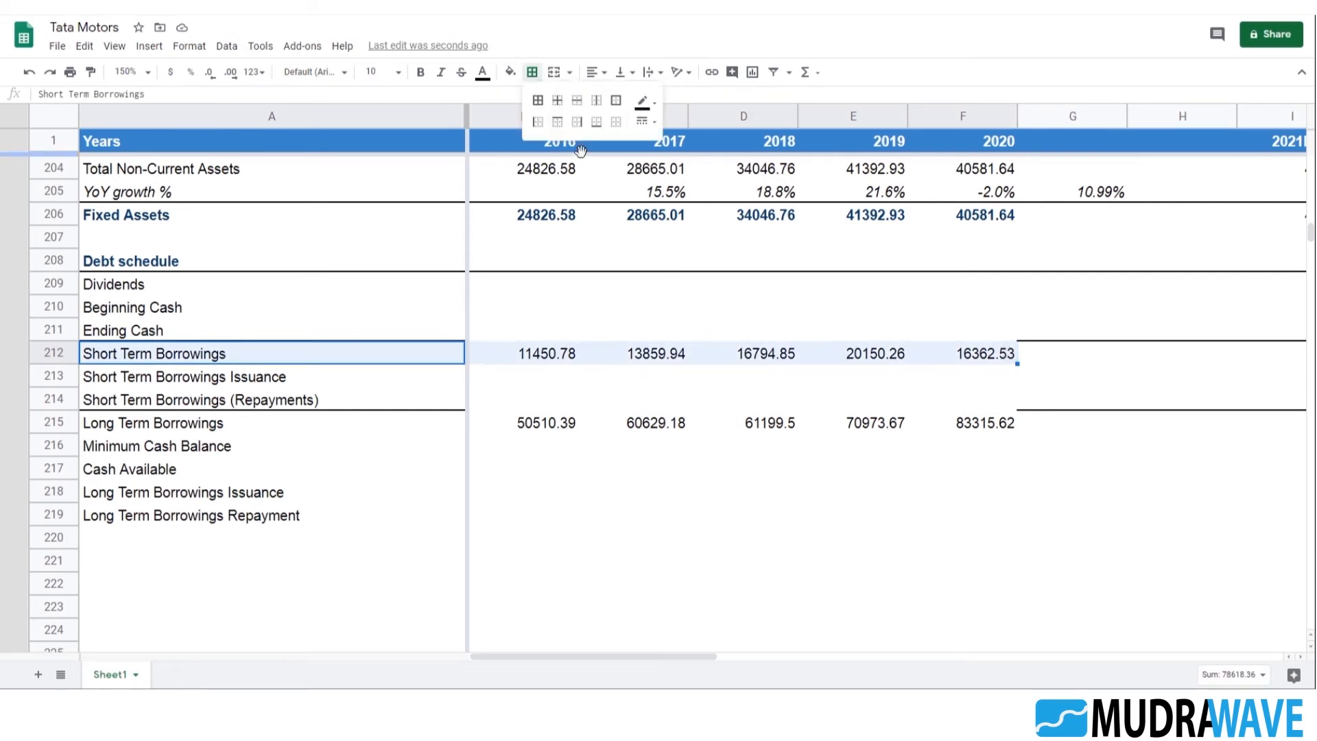
click(561, 123)
click(404, 422)
shift+click(1010, 421)
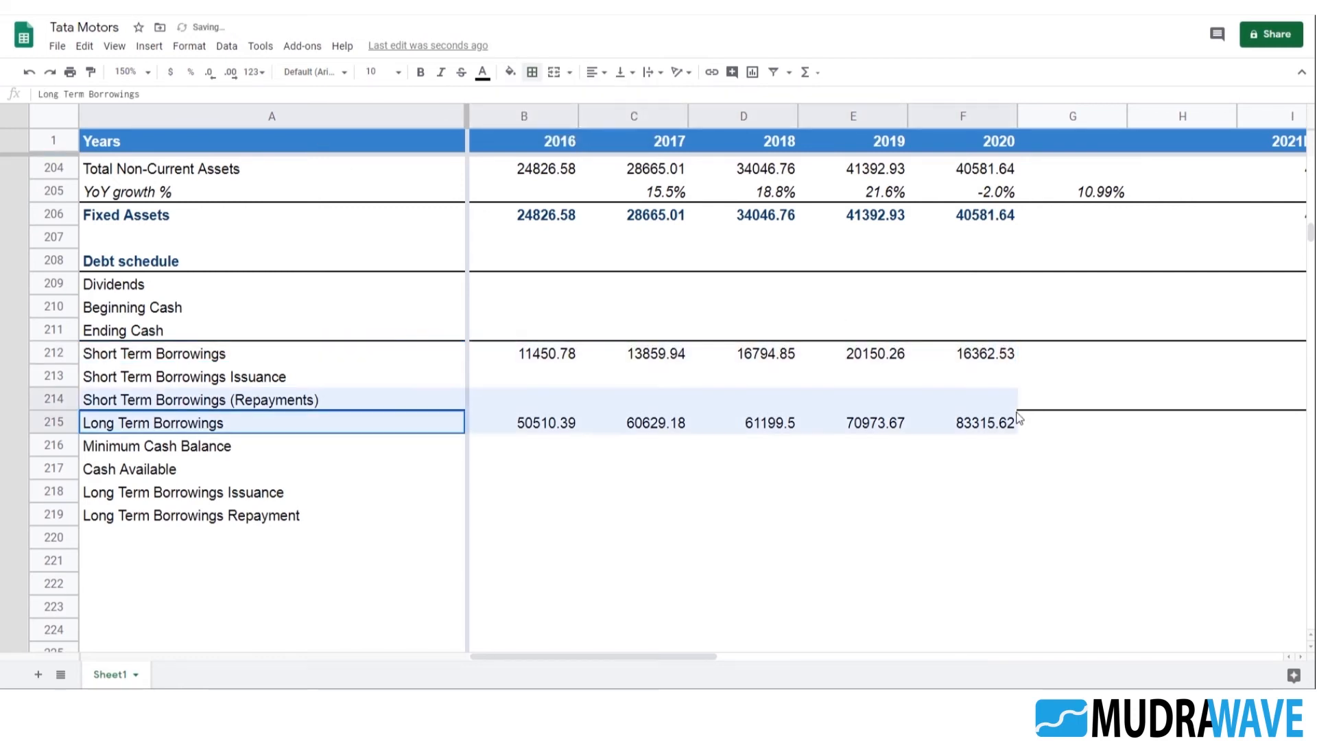
click(532, 71)
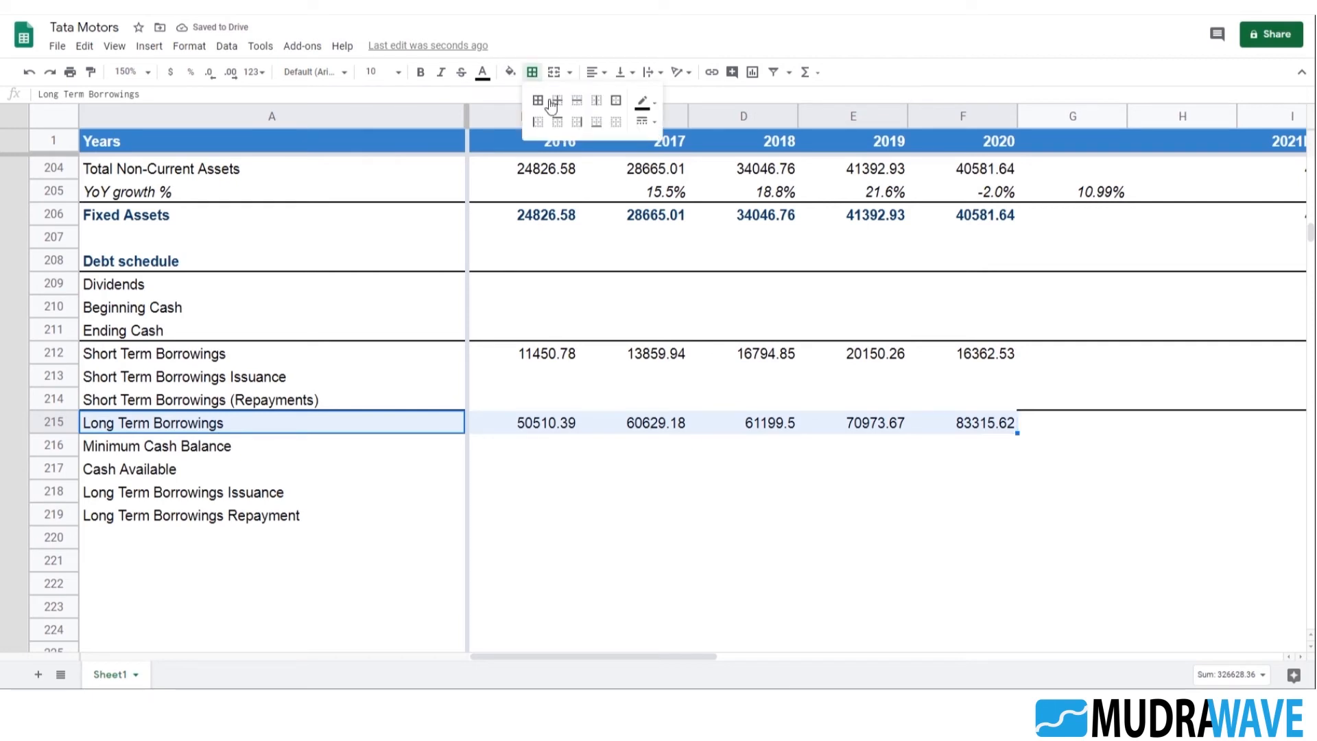
click(559, 123)
click(747, 607)
Check the cell ranges used by the 2016 Long Term Borrowings SUMIF formula in B215
scroll(541, 460, up, 1)
scroll(555, 443, down, 1)
click(552, 428)
double_click(552, 422)
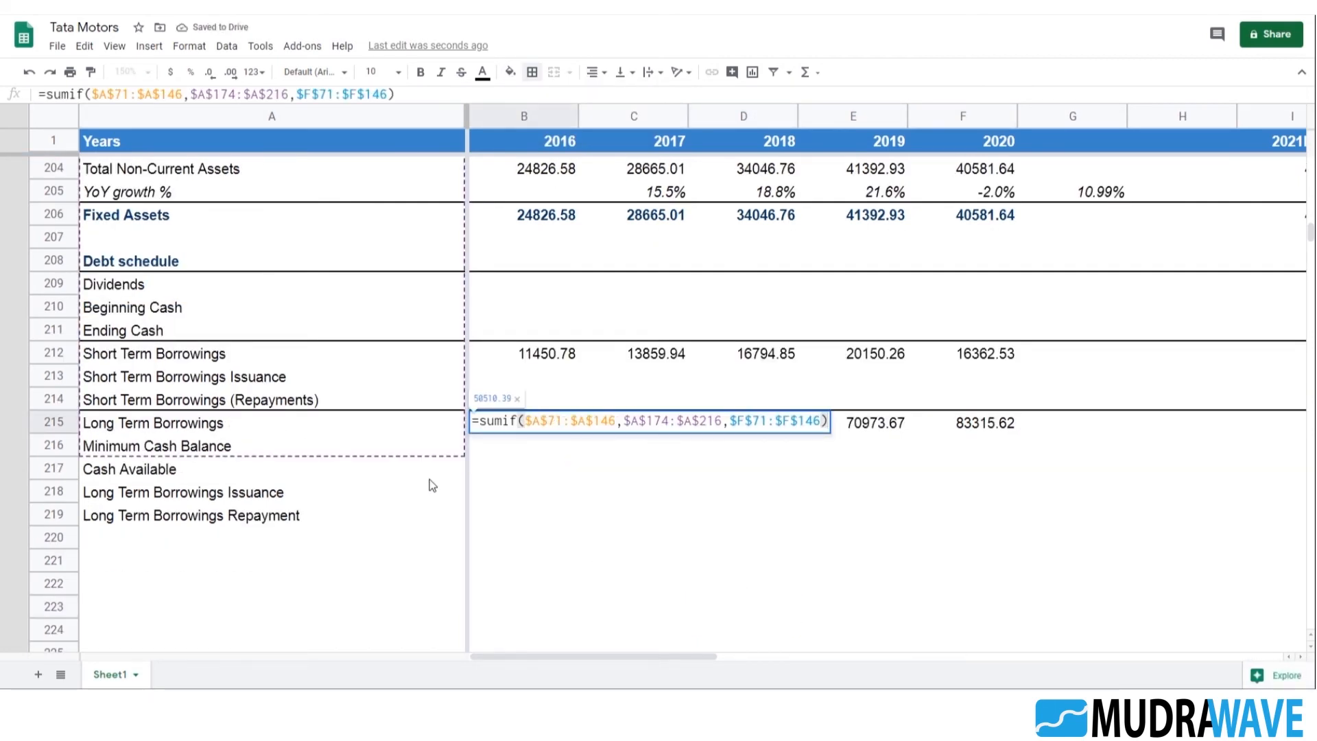
key(Escape)
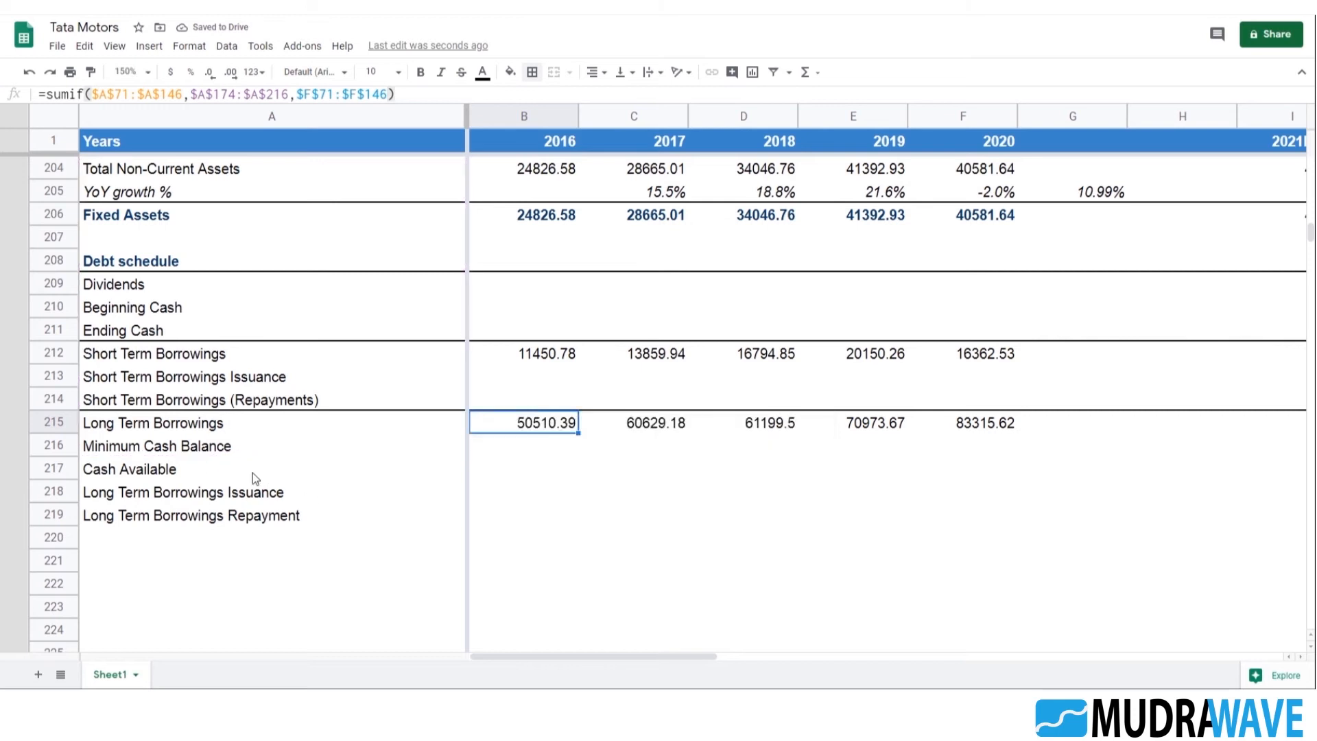
Insert ten blank rows between Long Term Borrowings and Minimum Cash Balance
click(247, 447)
right_click(60, 456)
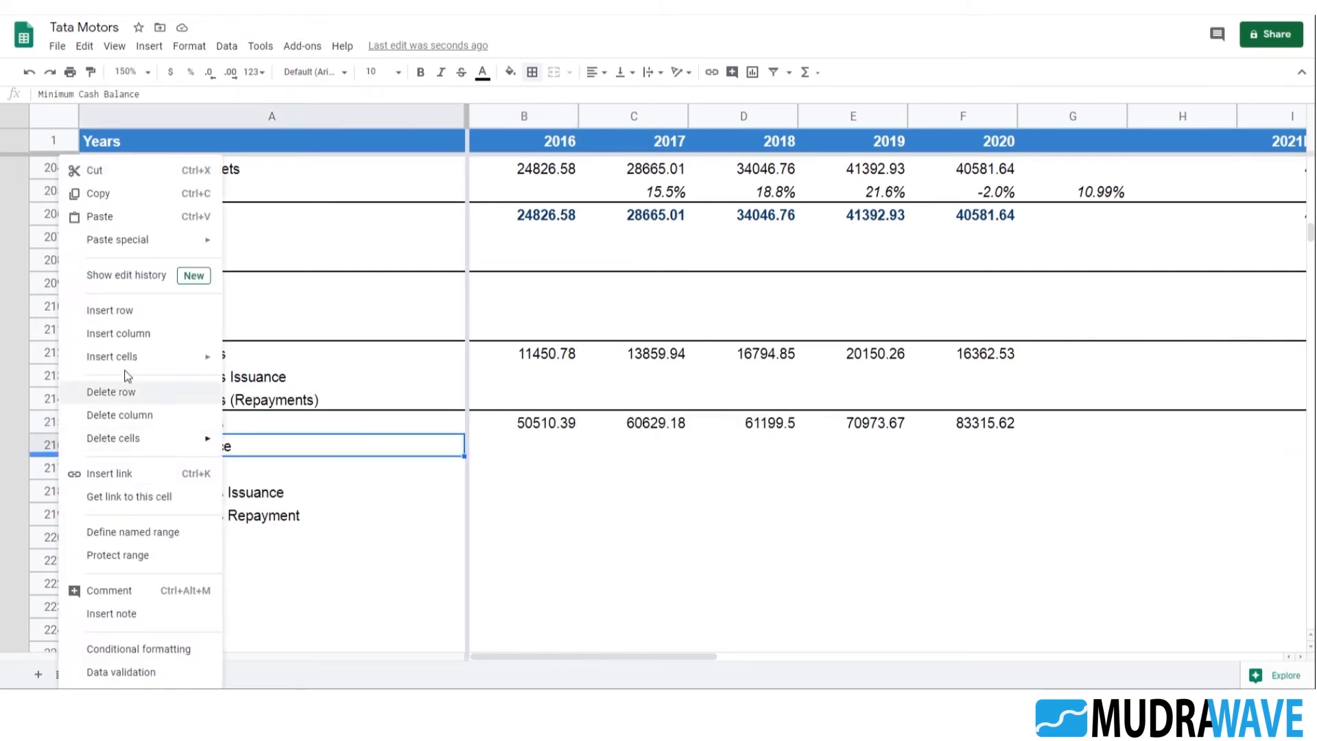
click(137, 310)
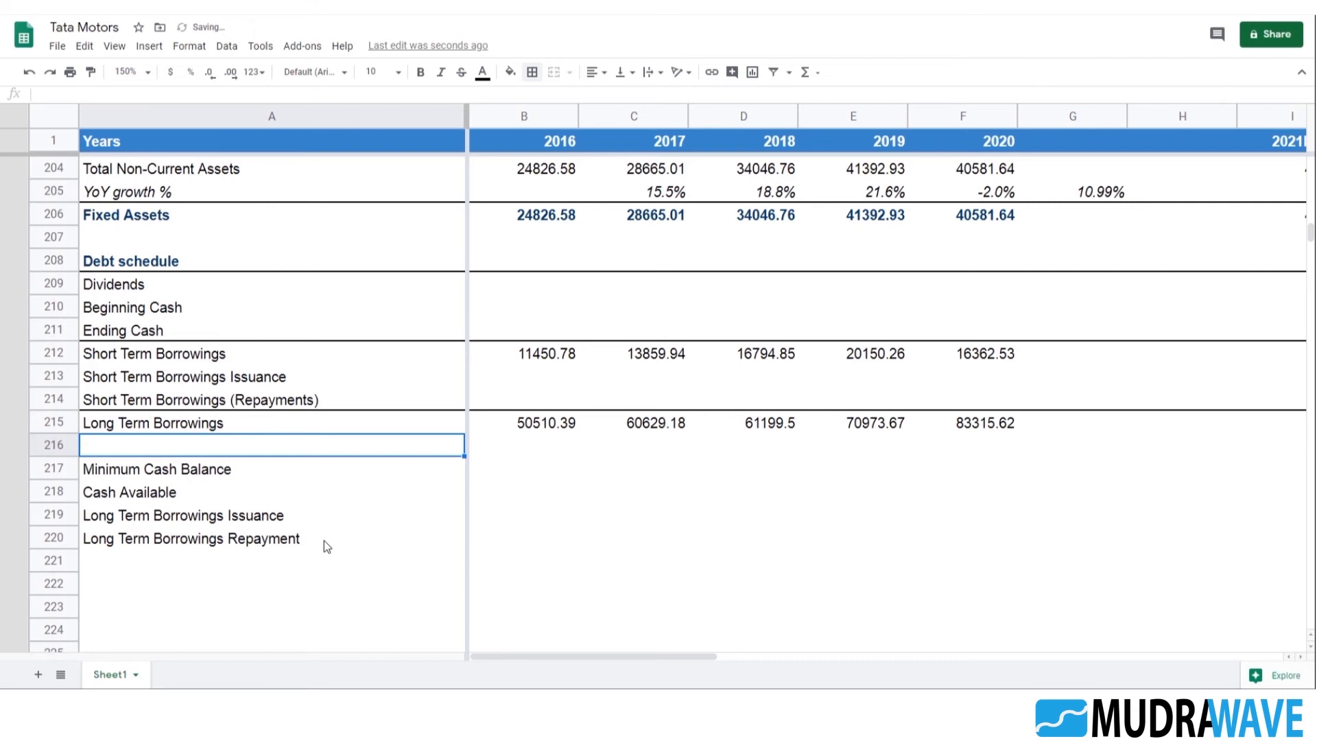
key(F4)
key(F4)
key(F4)
key(F4)
key(F4)
key(F4)
key(F4)
scroll(288, 461, down, 3)
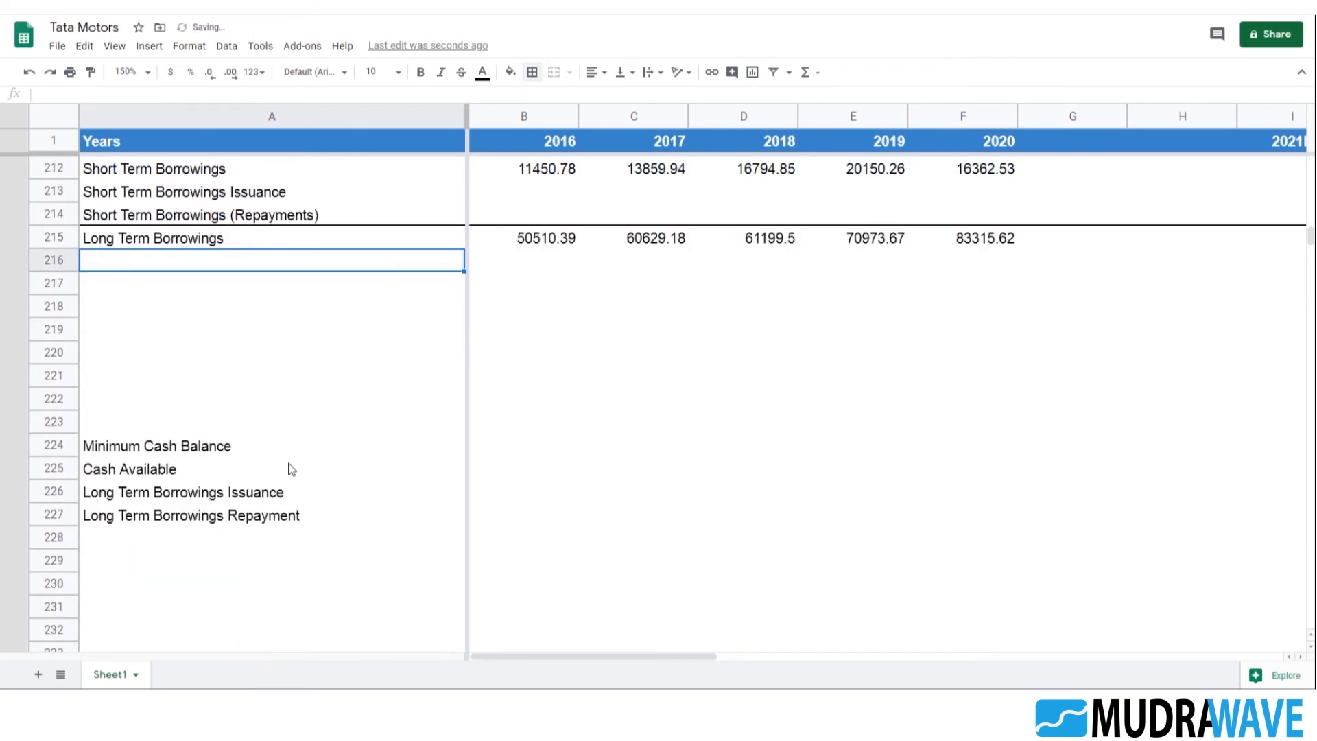
key(F4)
key(F4)
Copy the four labels from A226:A229 to A216:A219 and clear the originals below
click(200, 493)
drag(221, 556, 233, 564)
key(ctrl+c)
click(171, 245)
click(177, 262)
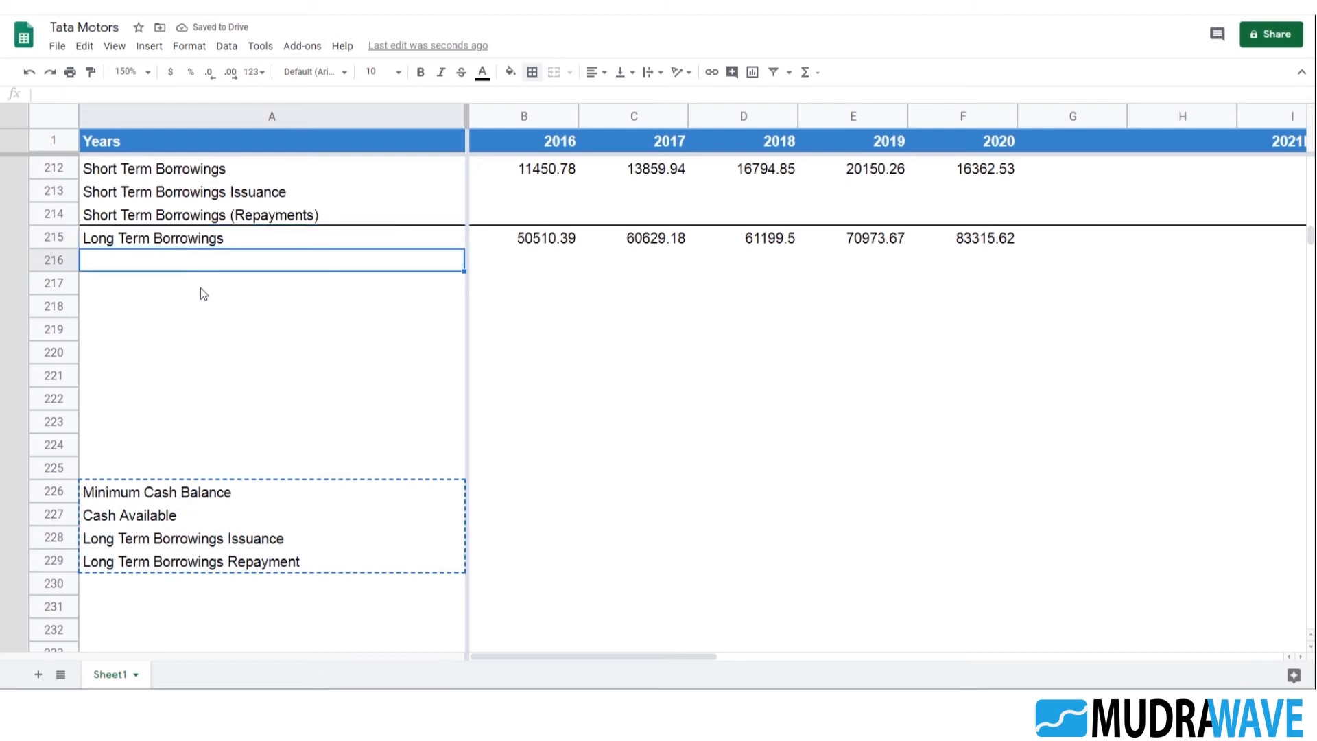
key(ctrl+v)
drag(224, 425, 209, 591)
key(Delete)
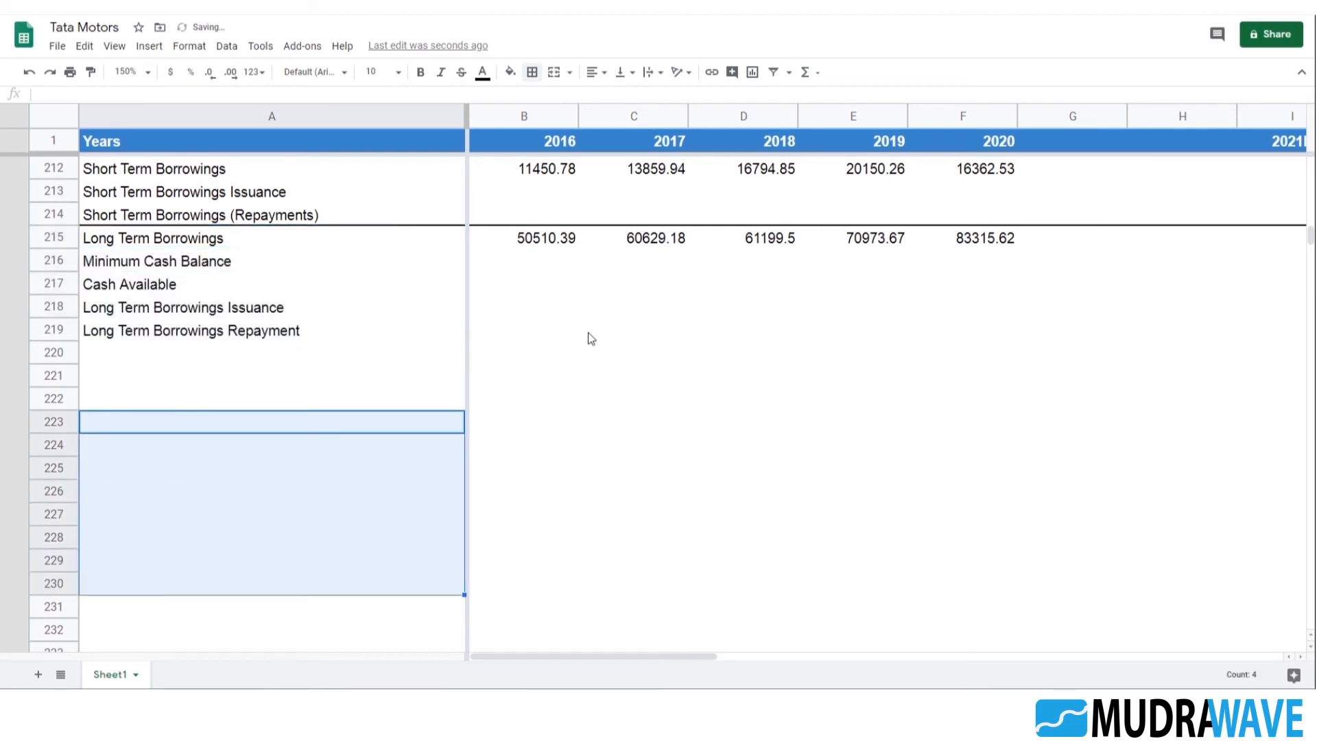
Insert more blank rows at row 221 to extend the SUMIF label range down to A240
click(578, 377)
double_click(538, 238)
click(88, 377)
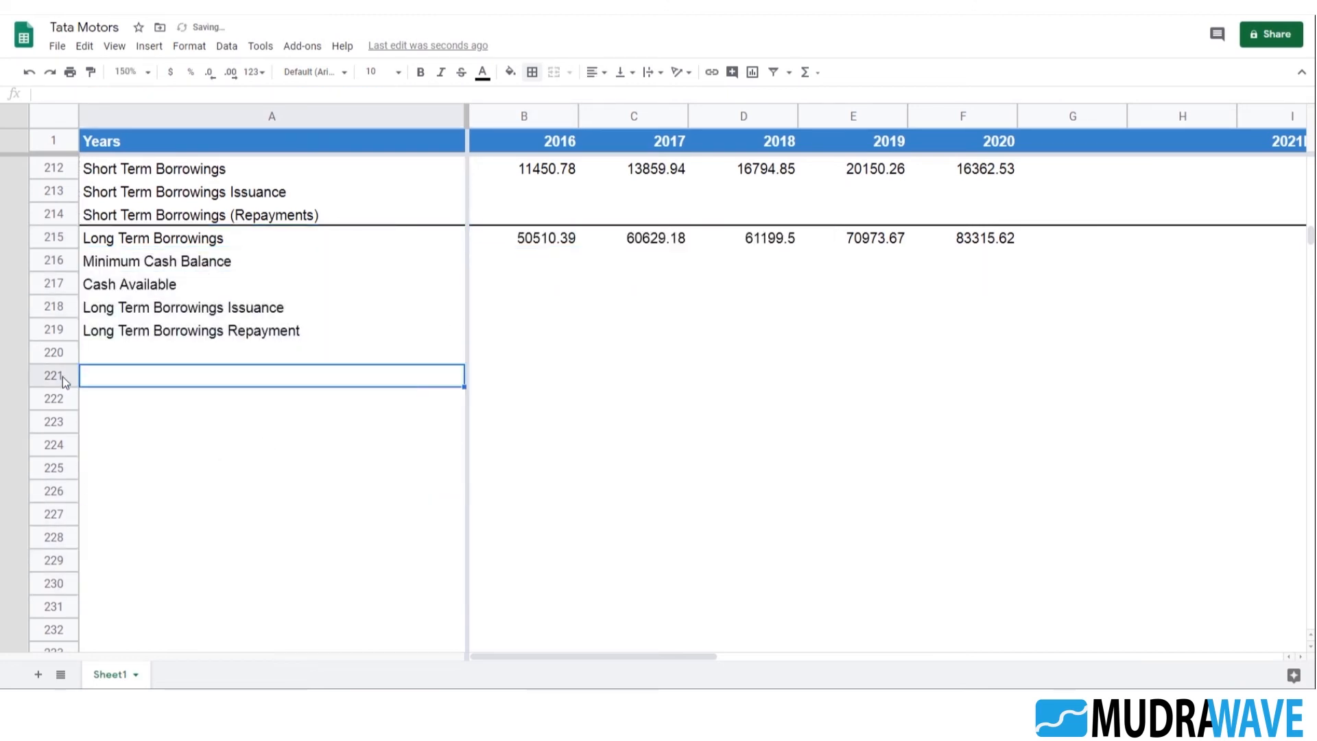
right_click(63, 377)
click(123, 361)
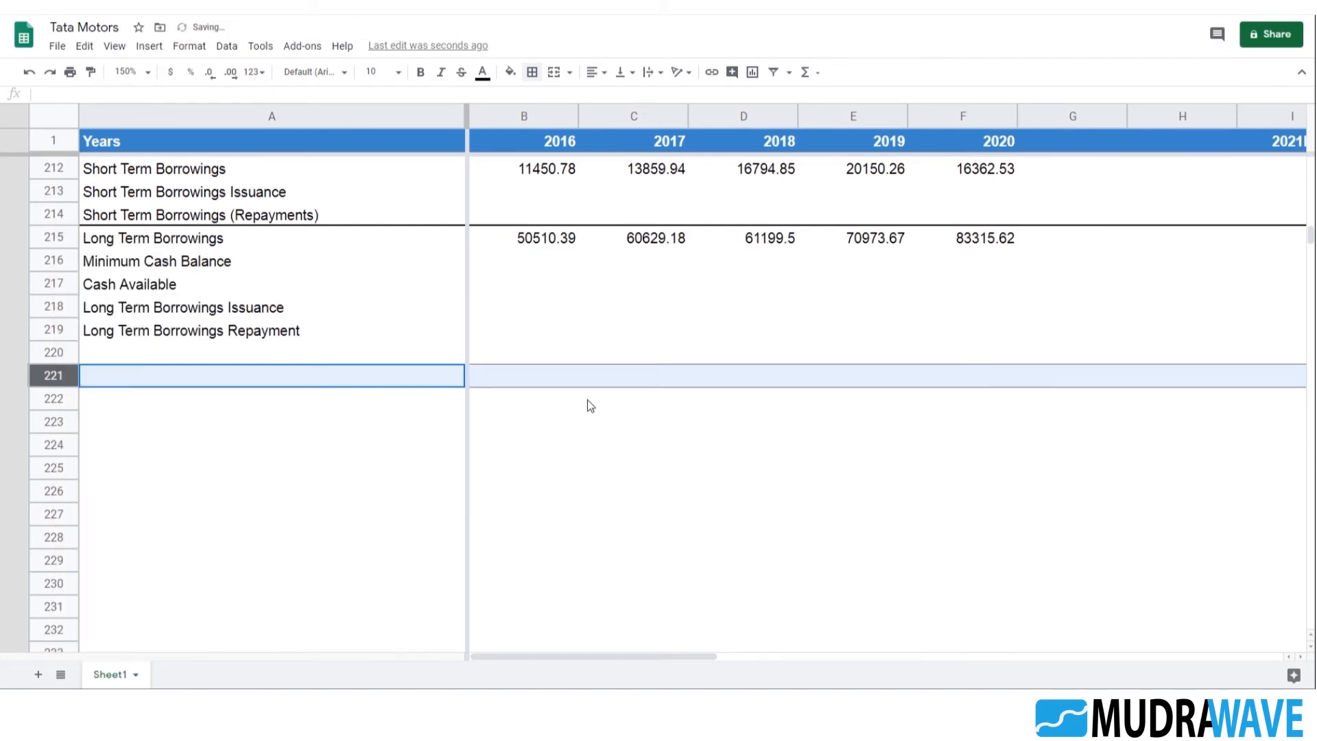
Check the extended label range in the 2016 Long Term Borrowings SUMIF formula in B215
double_click(573, 240)
scroll(595, 388, down, 3)
scroll(595, 388, up, 6)
click(584, 511)
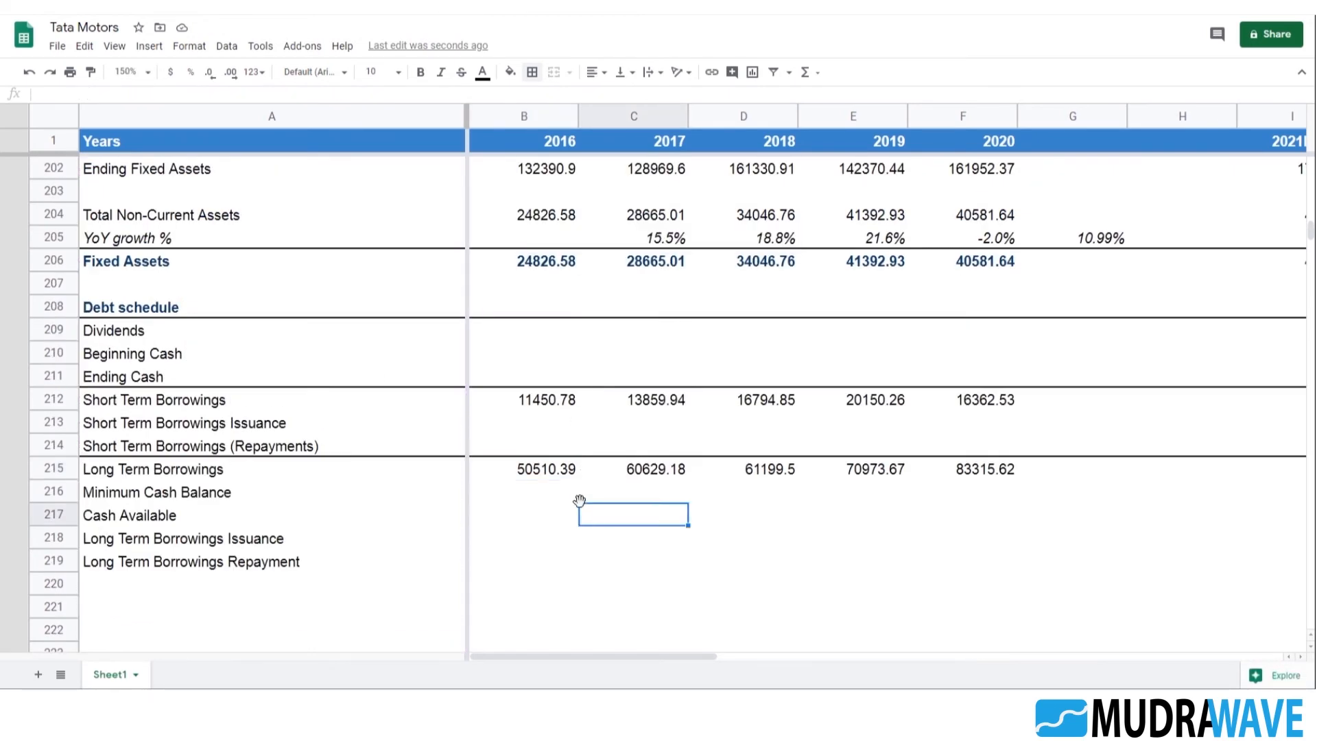
click(552, 473)
scroll(643, 432, down, 1)
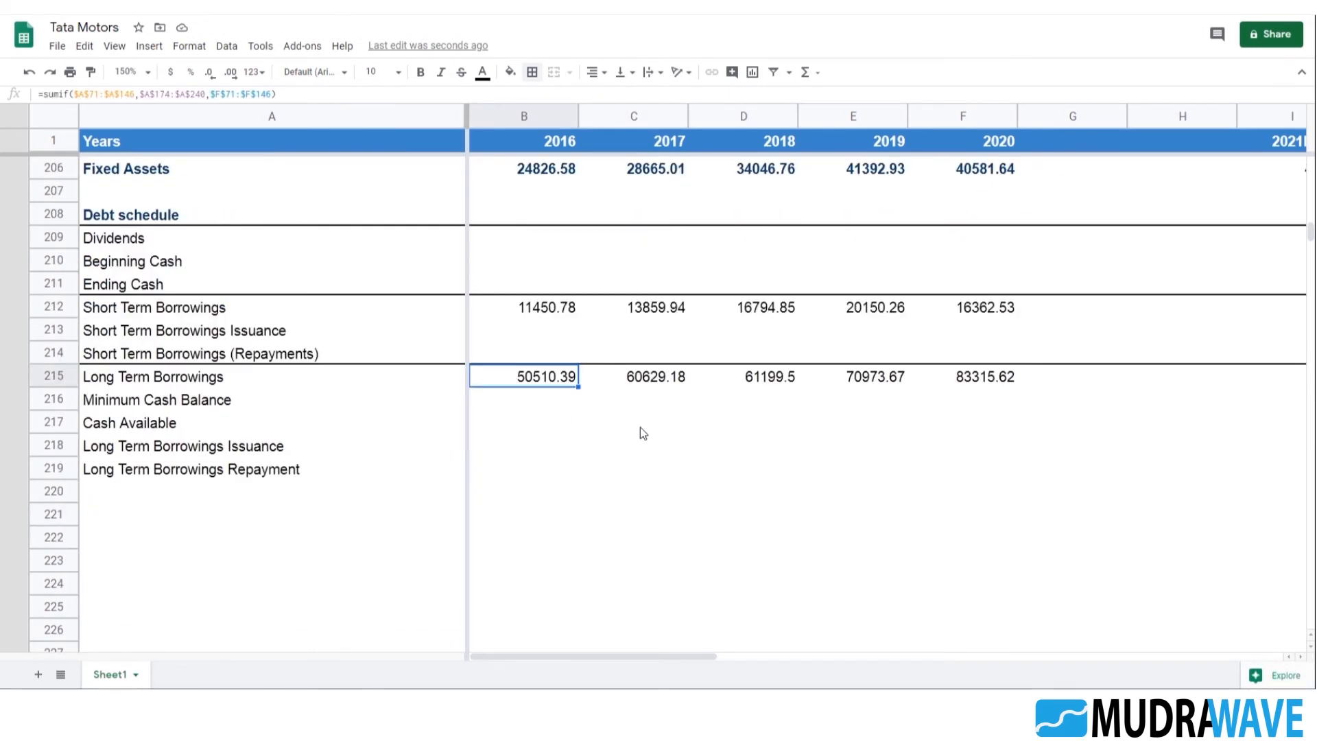
Enter =max(0,C212-B212) in C213 to calculate the 2017 Short Term Borrowings Issuance
key(Up)
key(Up)
key(Right)
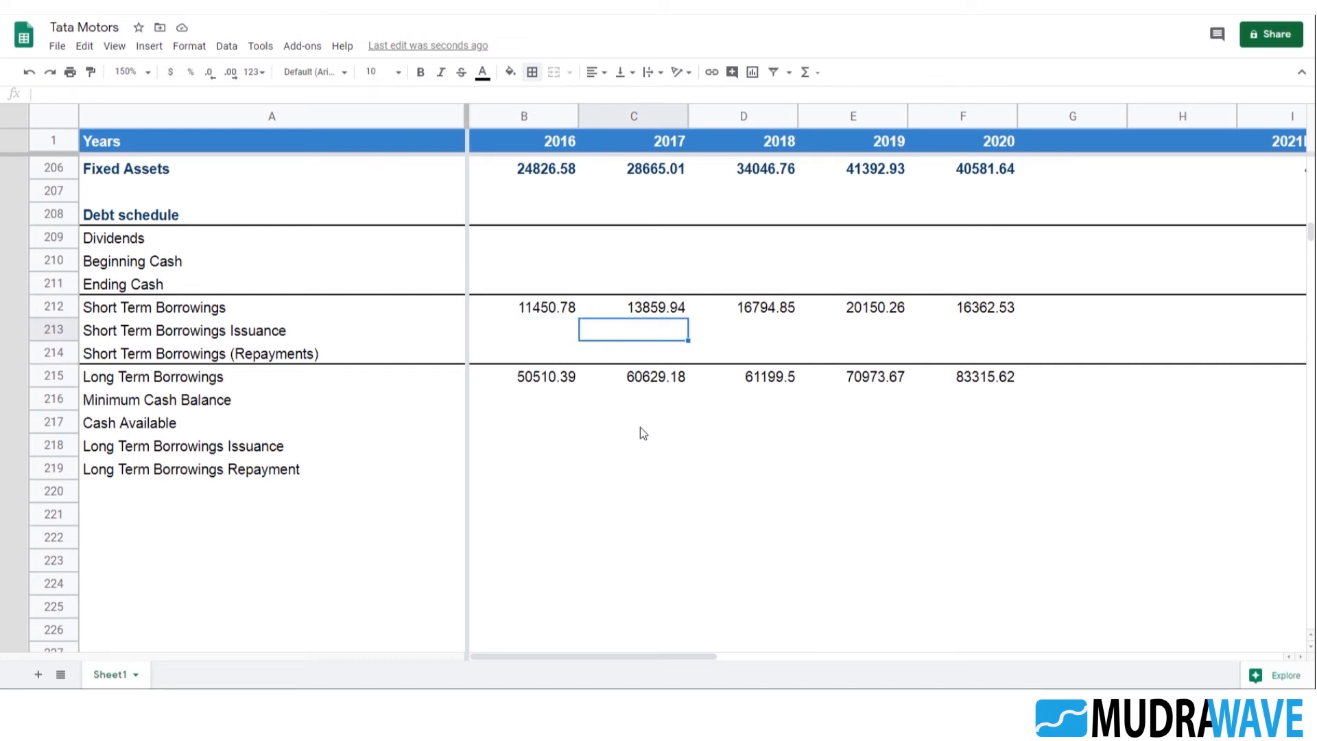
text(=max)
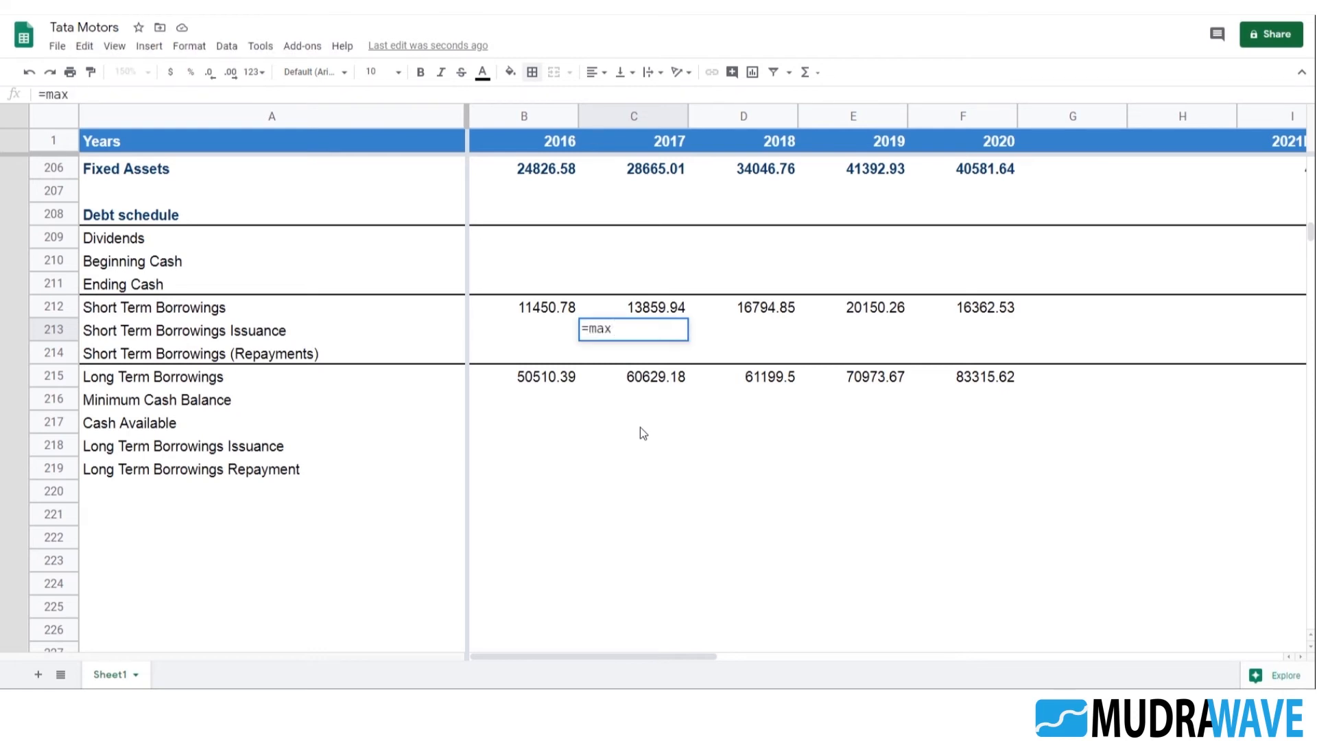
text((0,)
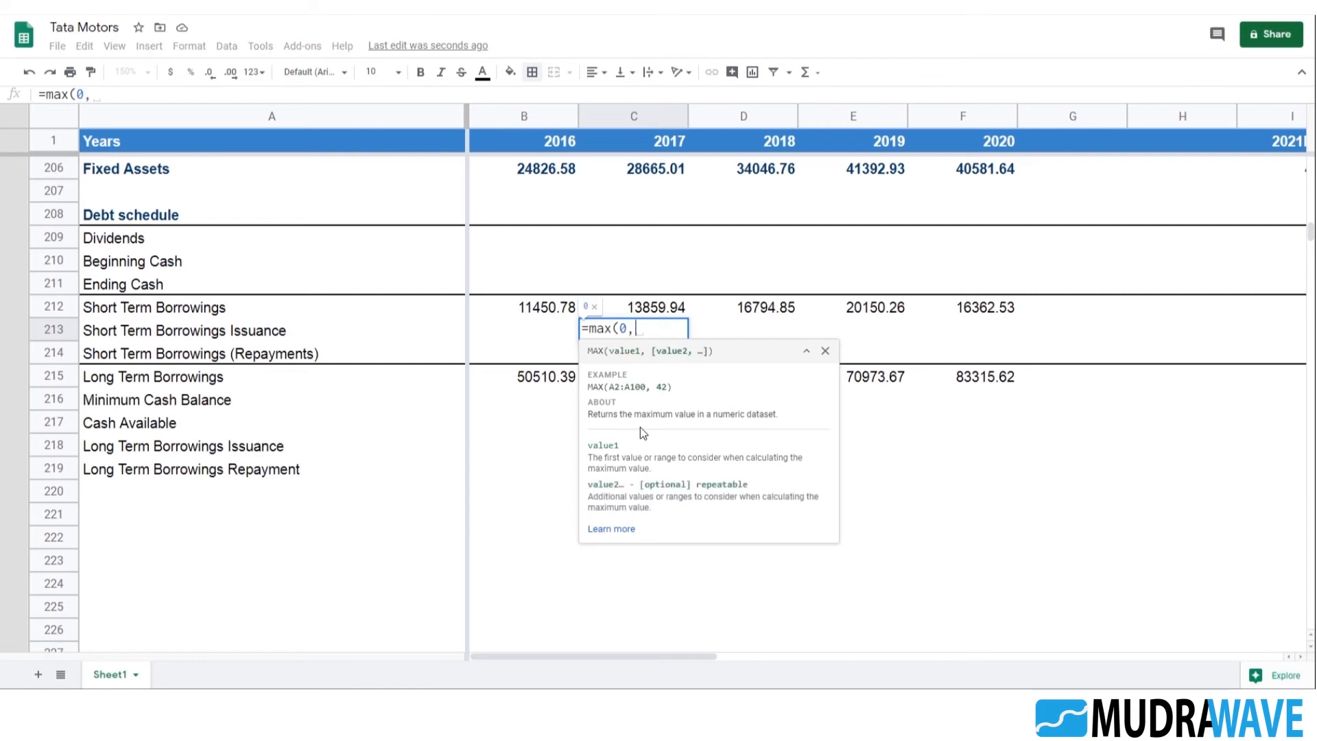
click(631, 308)
text(-)
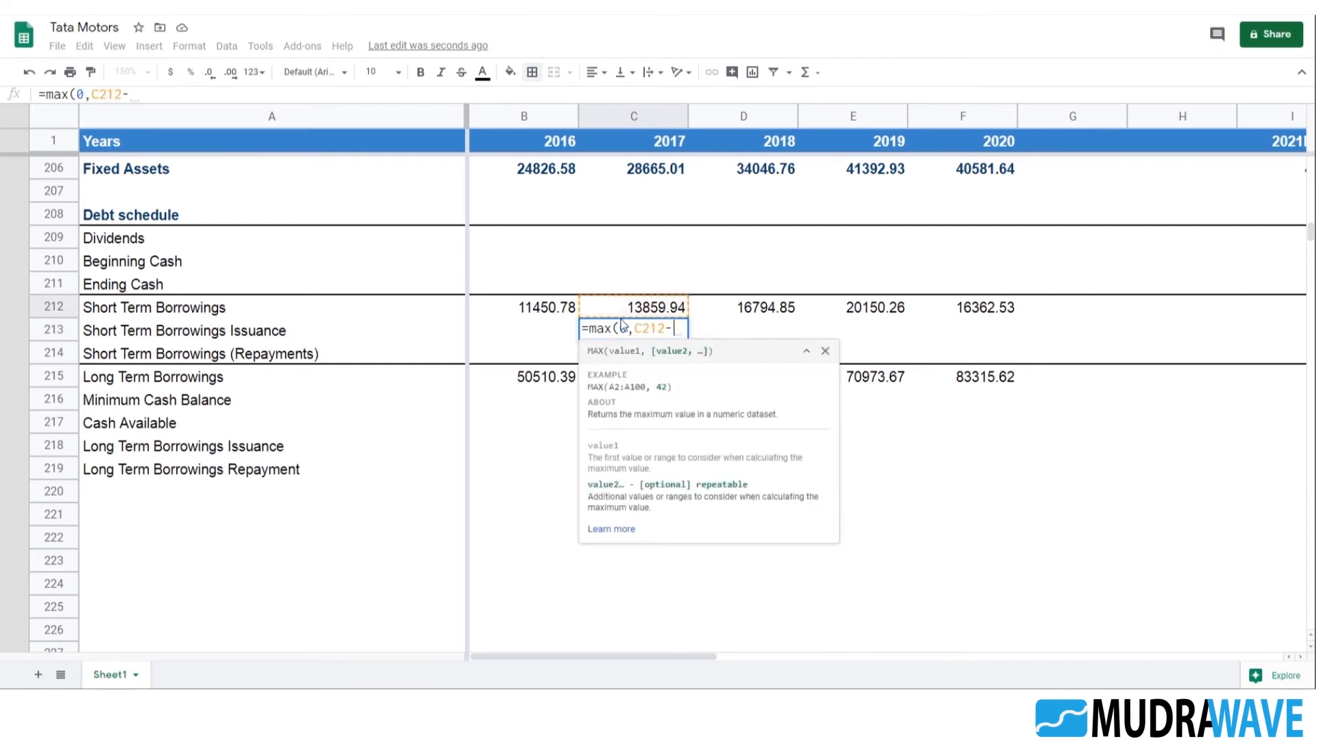
click(527, 312)
key(Return)
Fill the Short Term Borrowings Issuance formula from C213 across to 2020 in F213
key(Up)
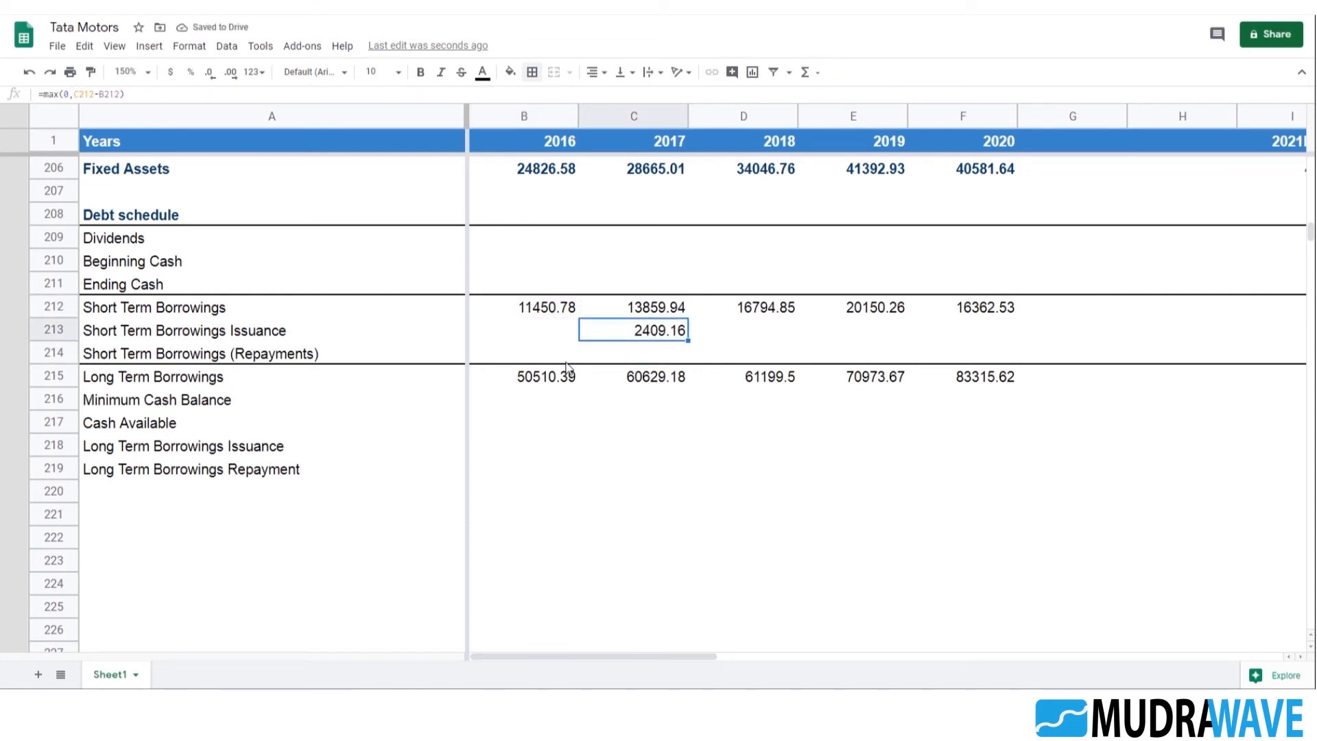
key(shift+Right)
key(shift+Right)
key(shift+Right)
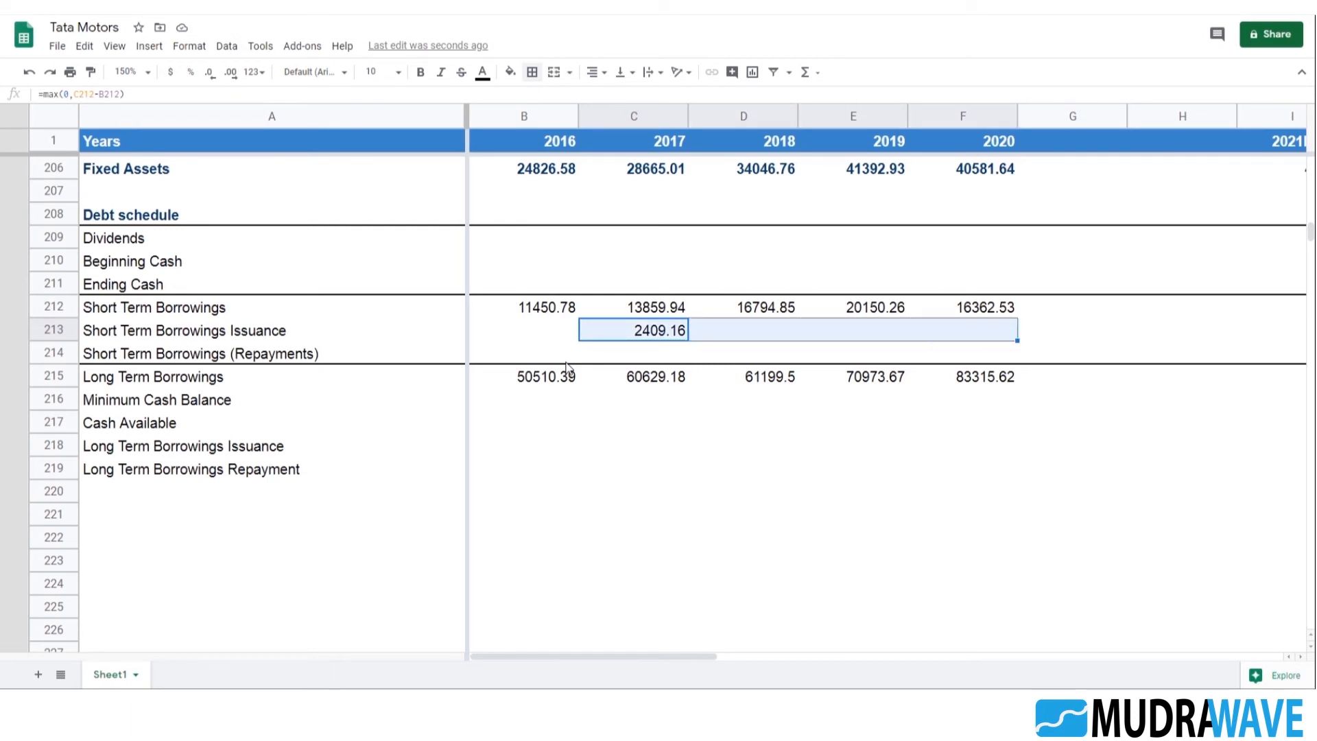
key(ctrl+r)
key(Right)
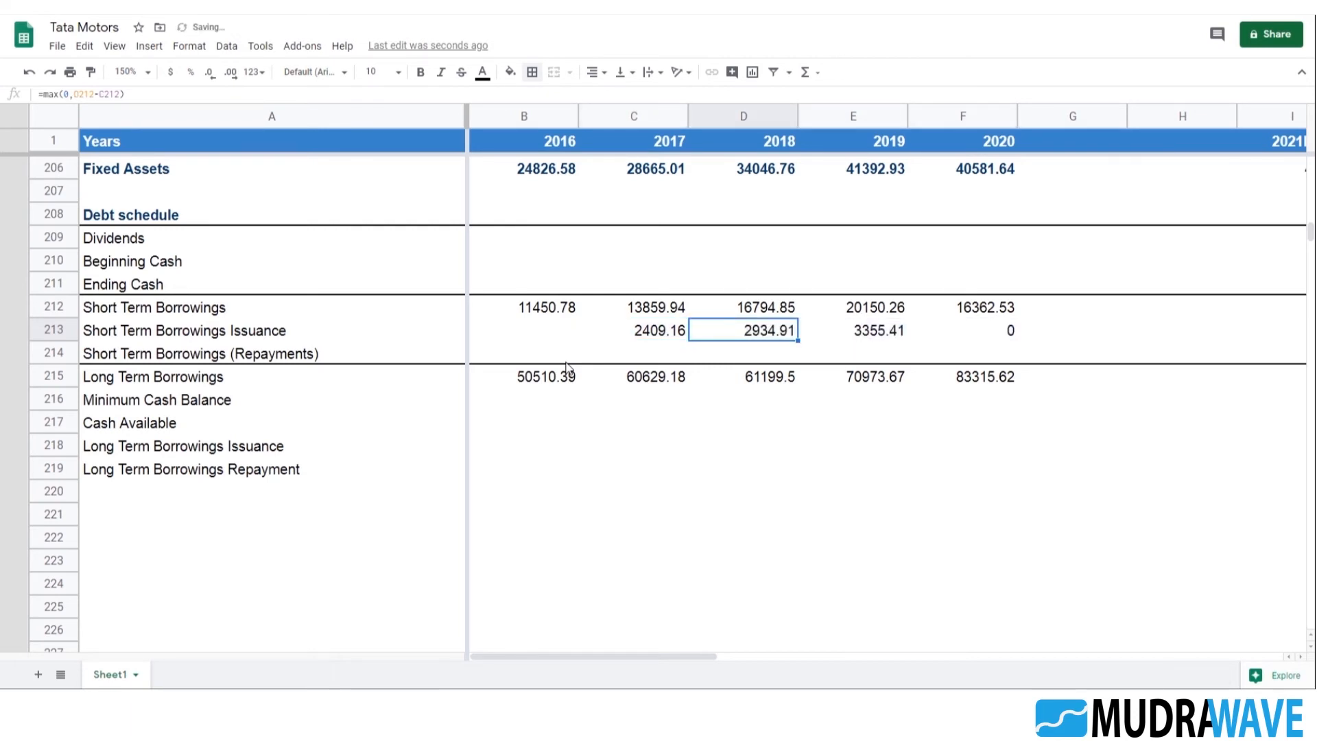
key(Right)
key(Right)
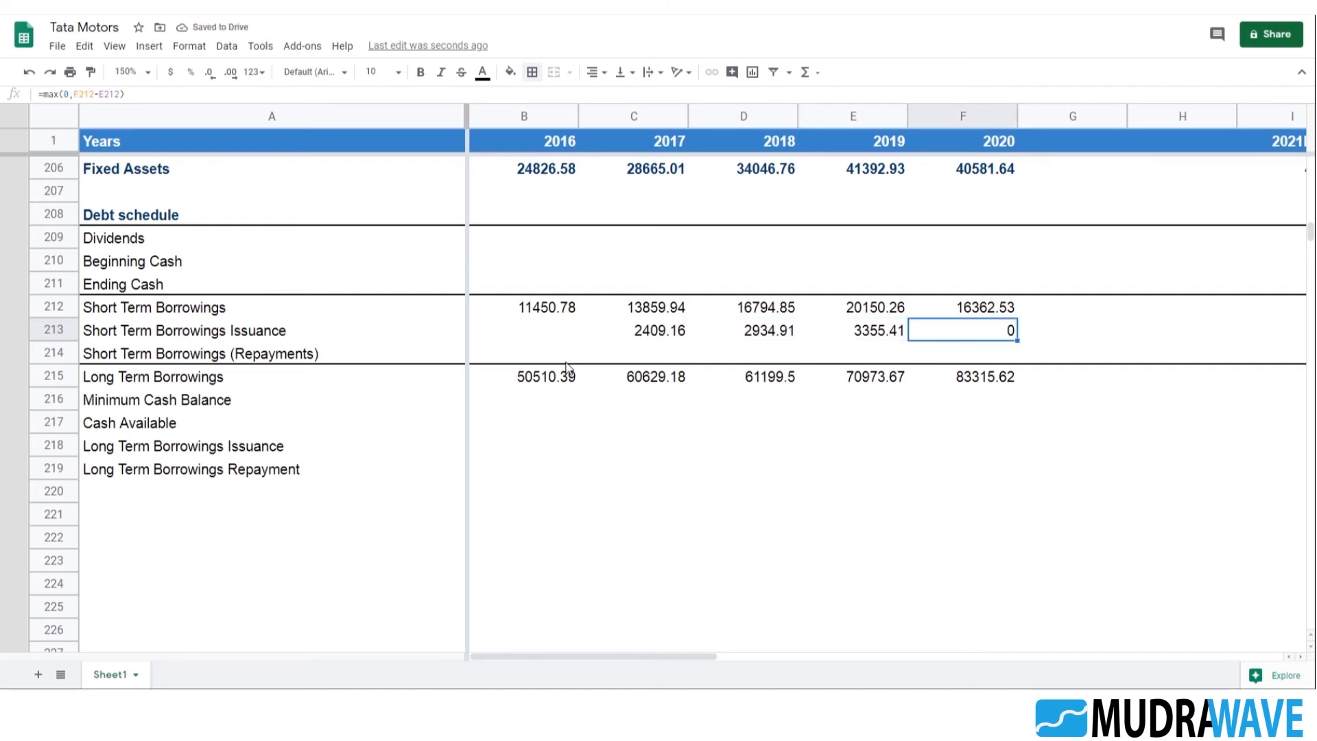
Enter =max(0,B212-C212) in C214 for the 2017 Short Term Borrowings (Repayments) and compare it with the issuance formula in C213
key(Up)
key(Down)
key(Down)
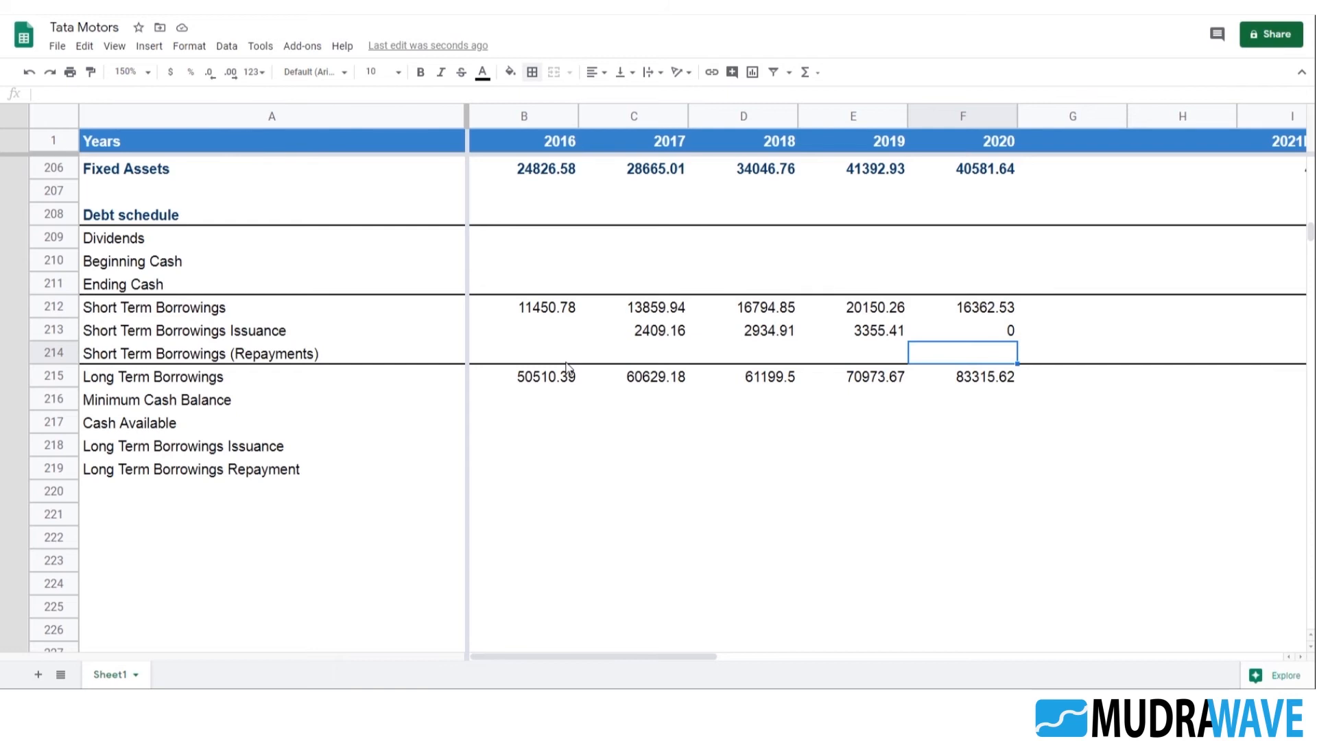
key(Left)
key(Left)
key(Left)
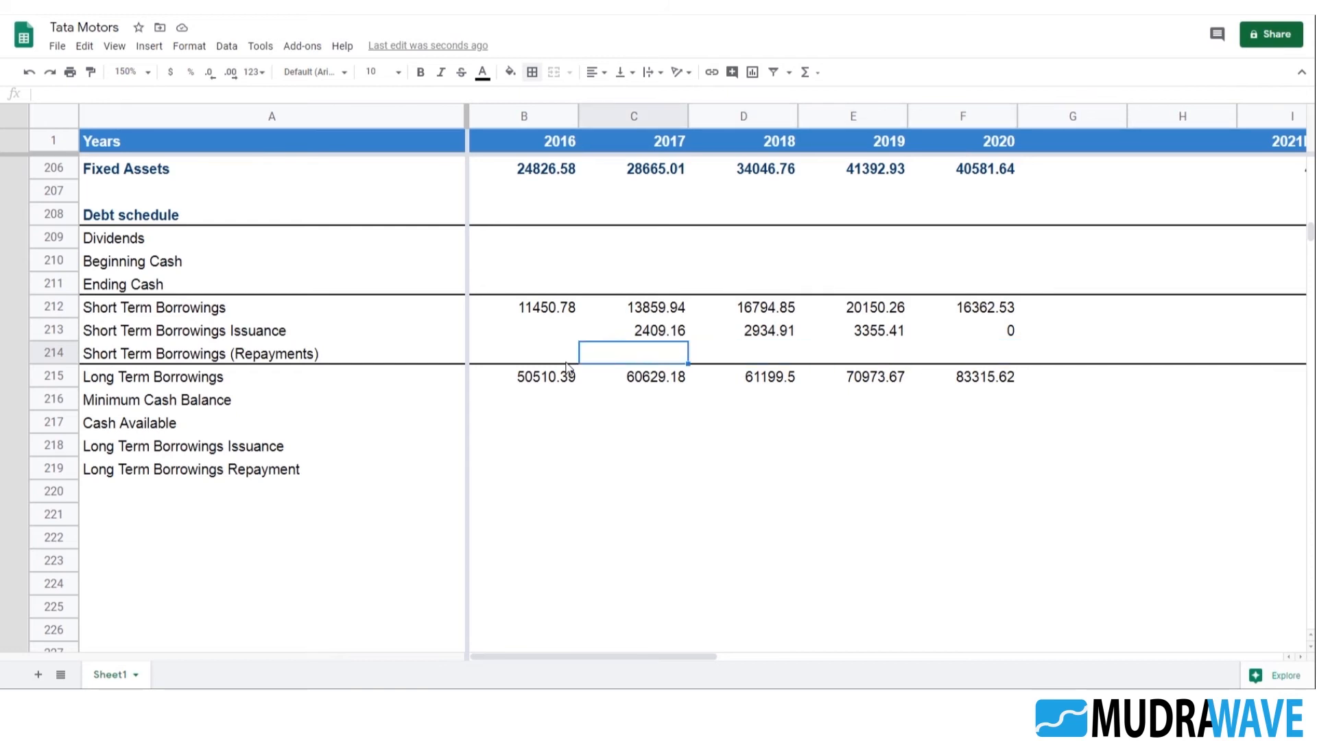
text(=max(0)
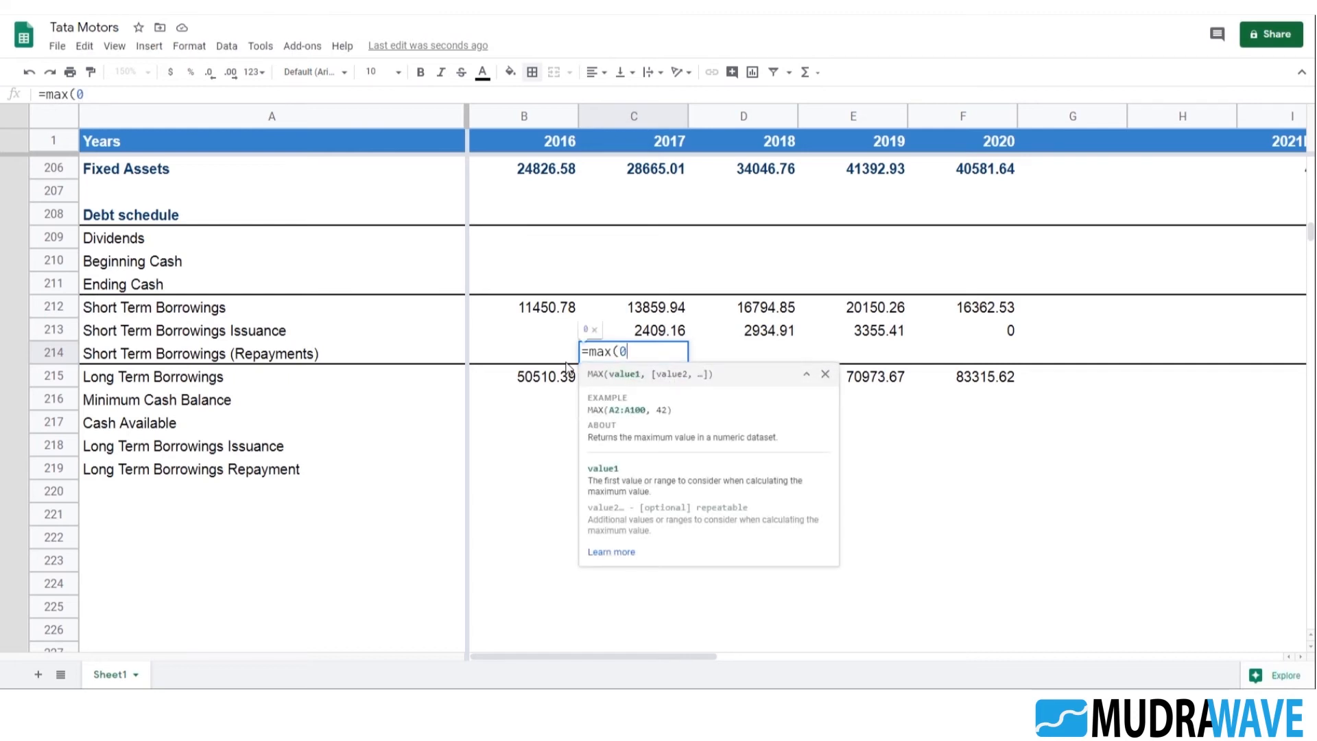
text(,)
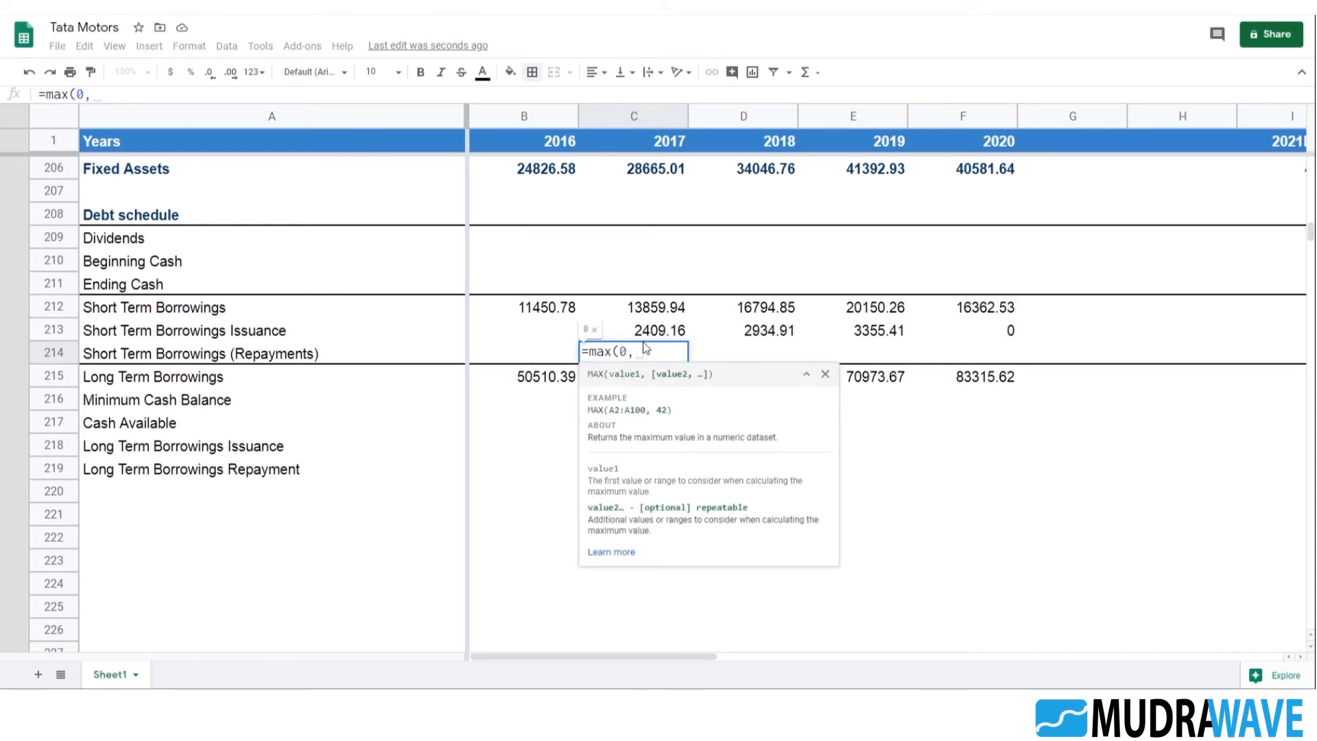
click(552, 306)
text(-)
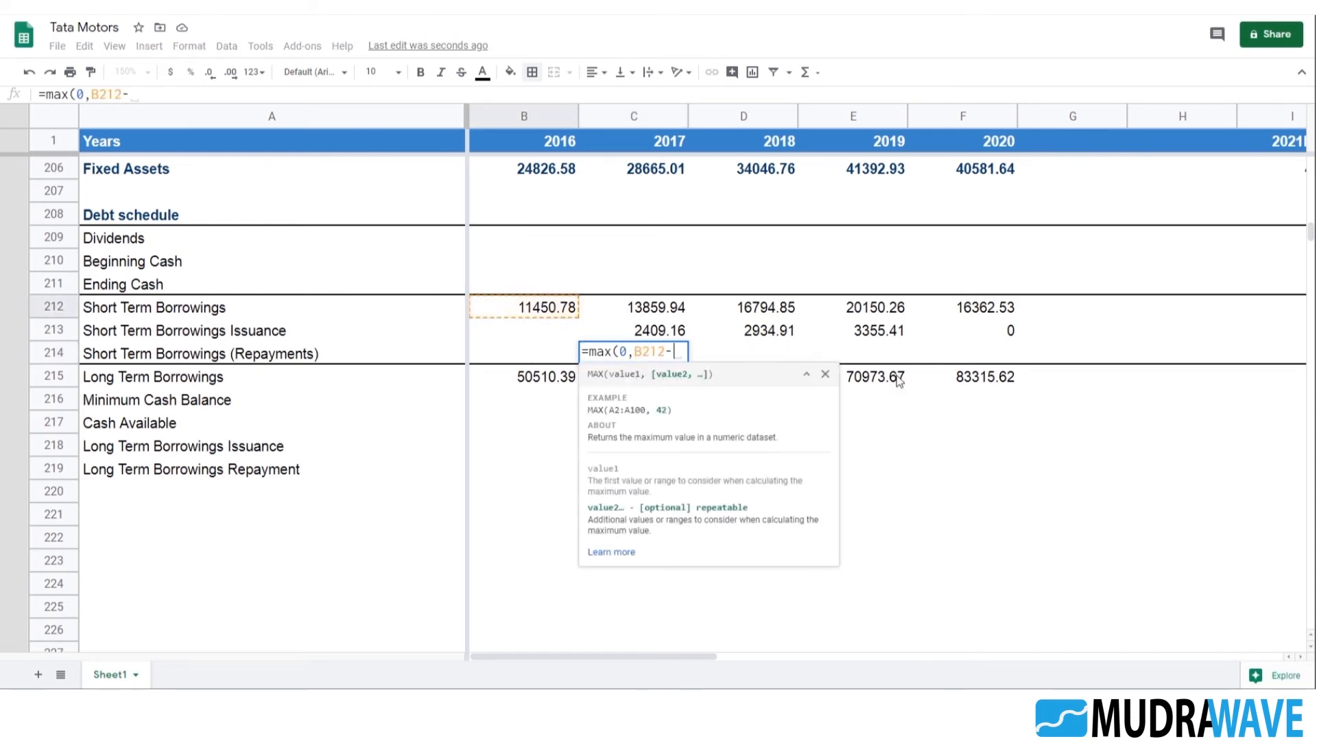
click(653, 309)
text())
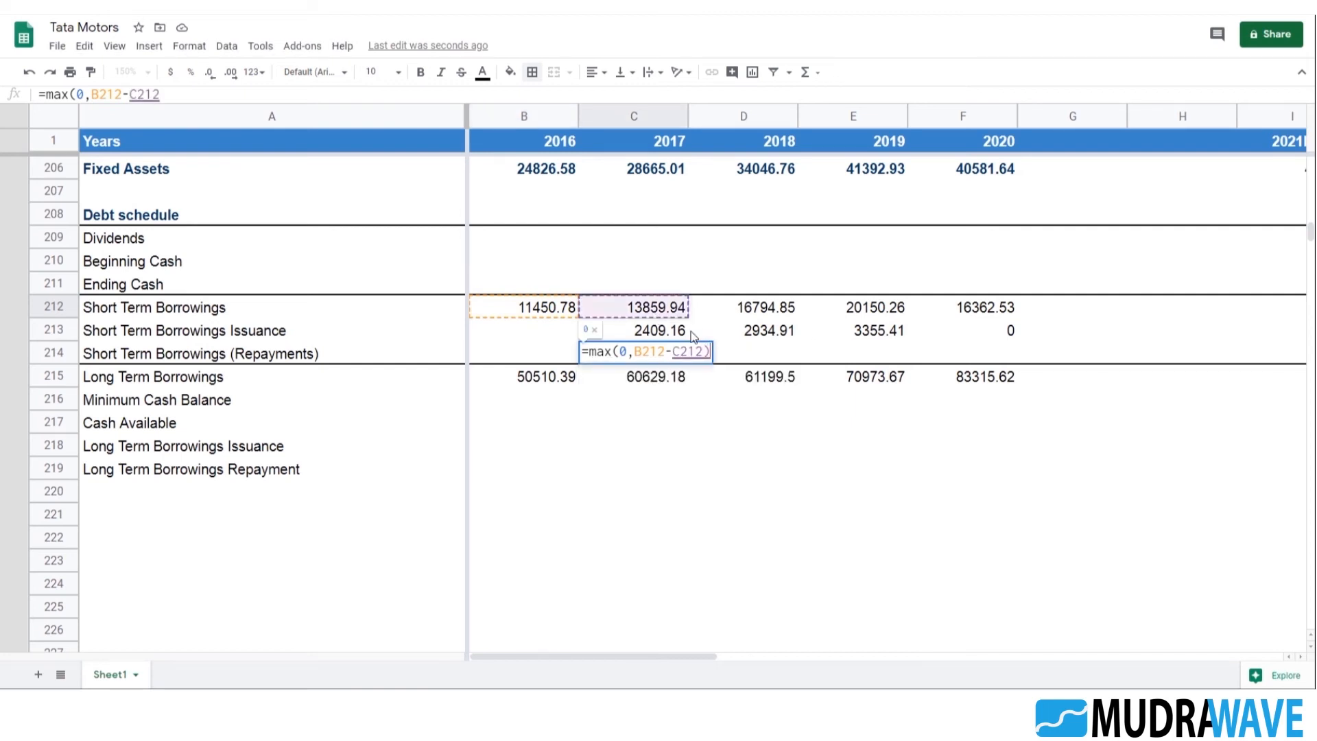
key(Return)
key(Up)
double_click(690, 331)
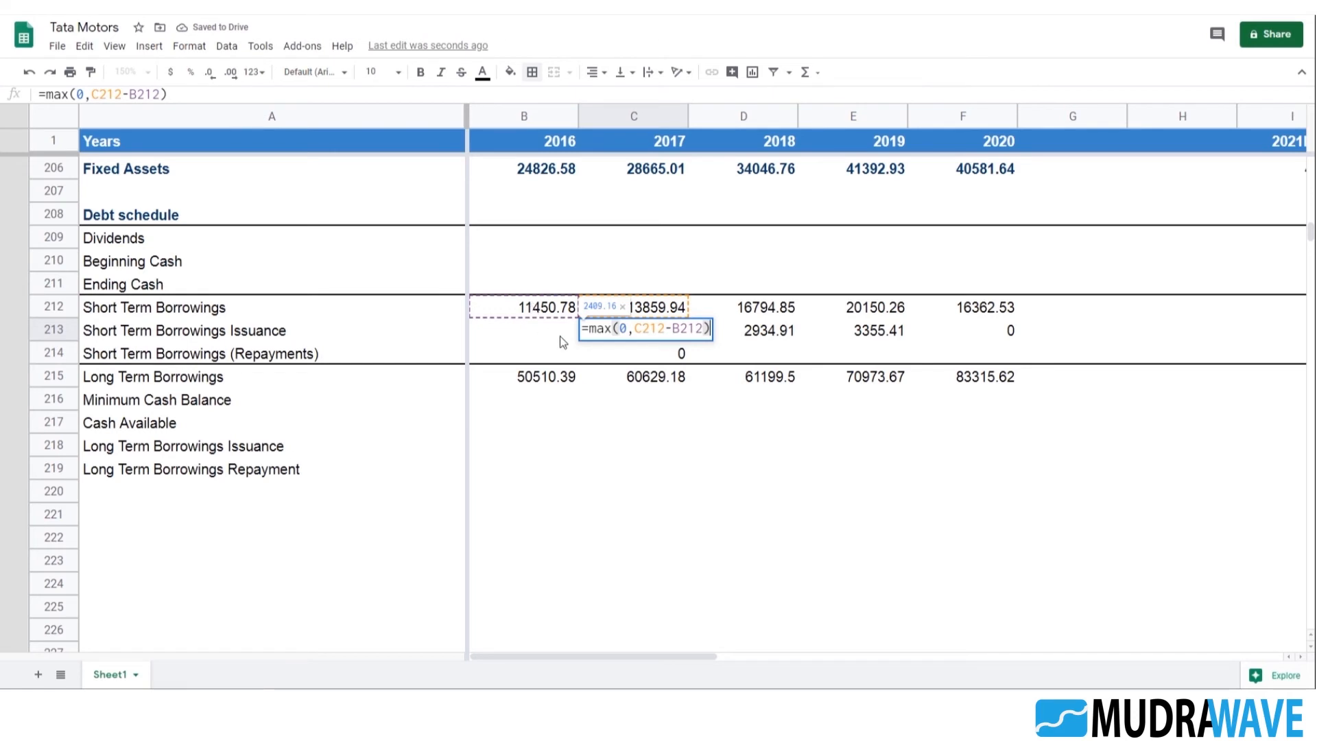
key(Escape)
double_click(679, 352)
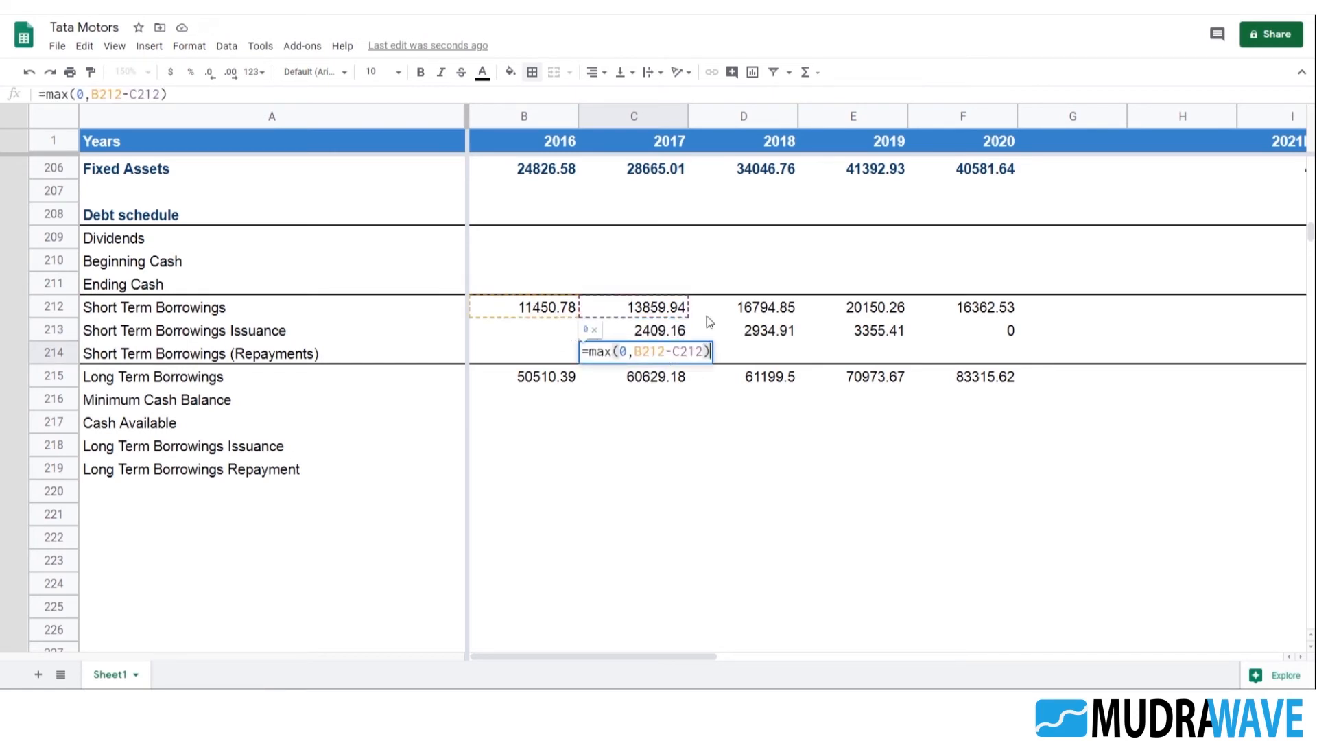
key(Escape)
Fill the Short Term Borrowings (Repayments) formula from C214 across to 2020 in F214
key(shift+Right)
key(shift+Right)
key(shift+Right)
key(shift+Right)
key(shift+Left)
key(ctrl+r)
key(Right)
key(Right)
key(Right)
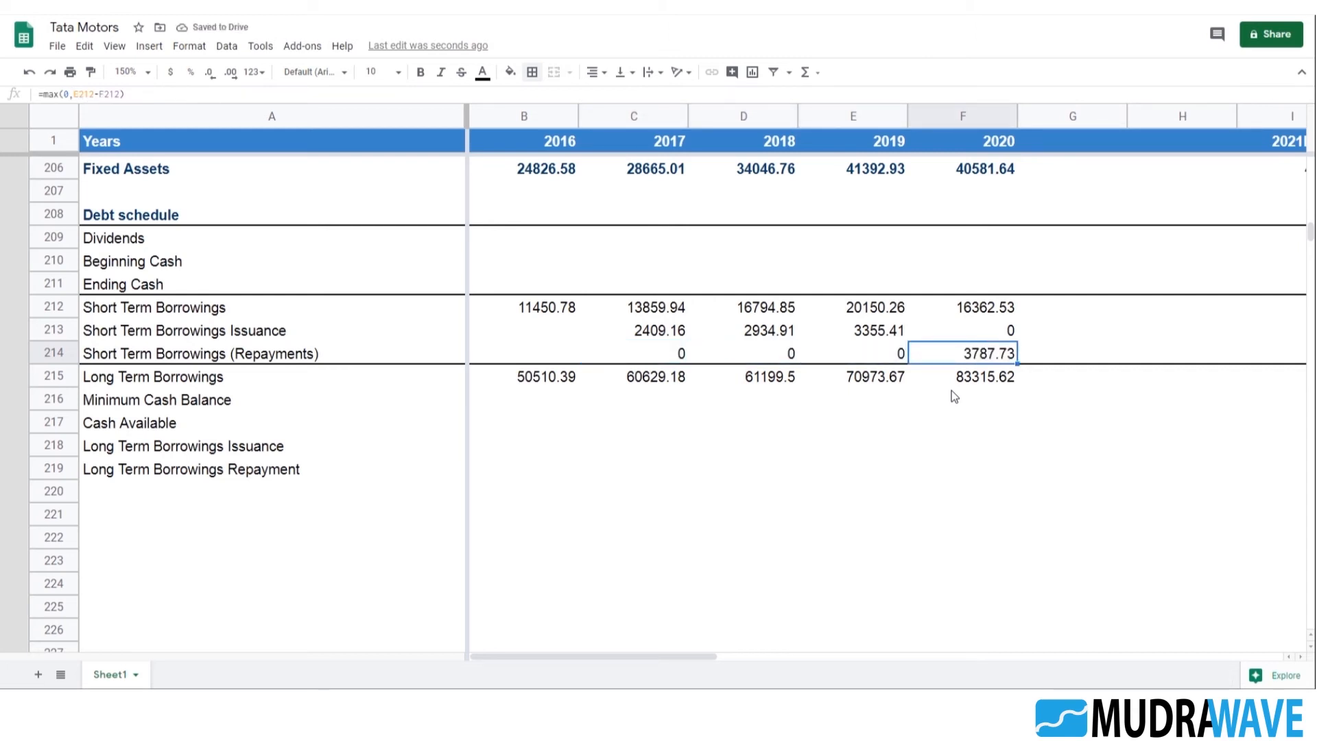
Reduce the 2020 Short Term Borrowings (Repayments) figure in F214 to no decimal places
key(Up)
key(Up)
key(Left)
key(Right)
key(Right)
key(Down)
key(Left)
key(Down)
click(211, 72)
click(211, 72)
key(Down)
key(Down)
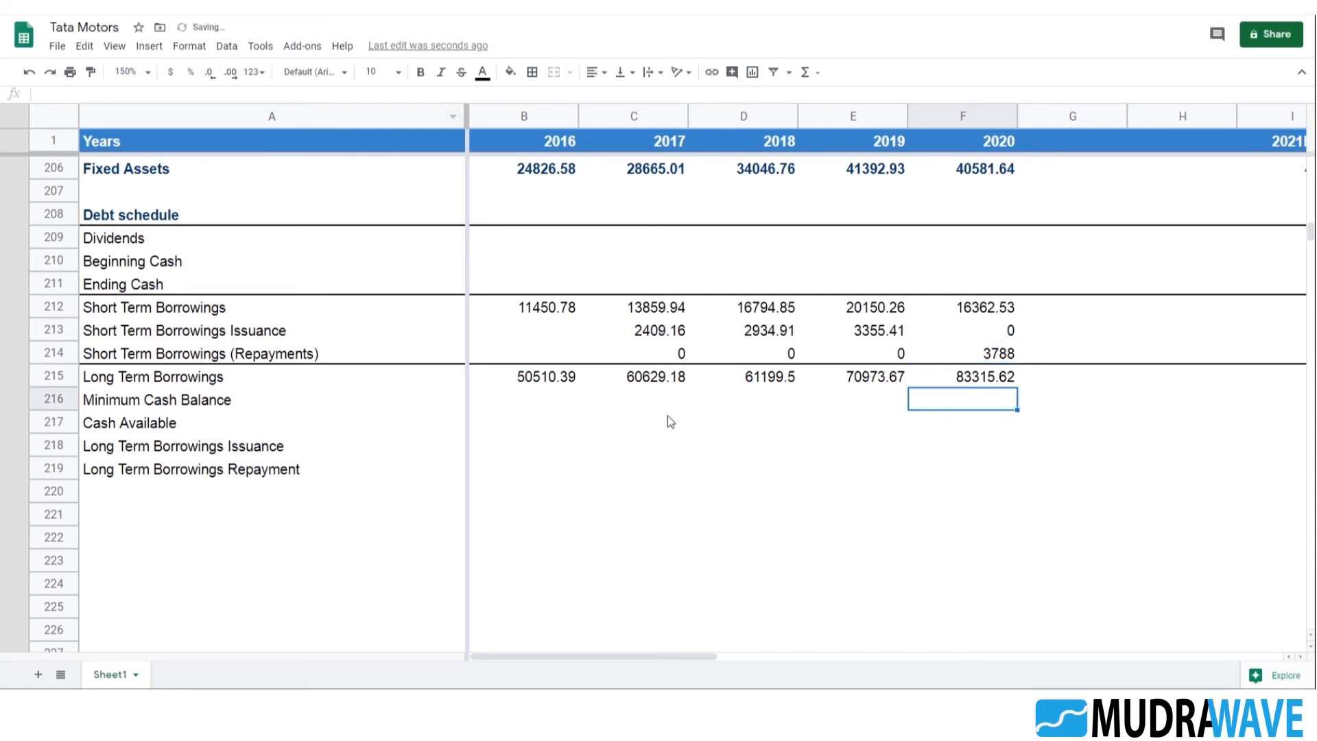
Enter =max(0,C212-B212) in C218 in the 2017 Long Term Borrowings Issuance row
click(542, 396)
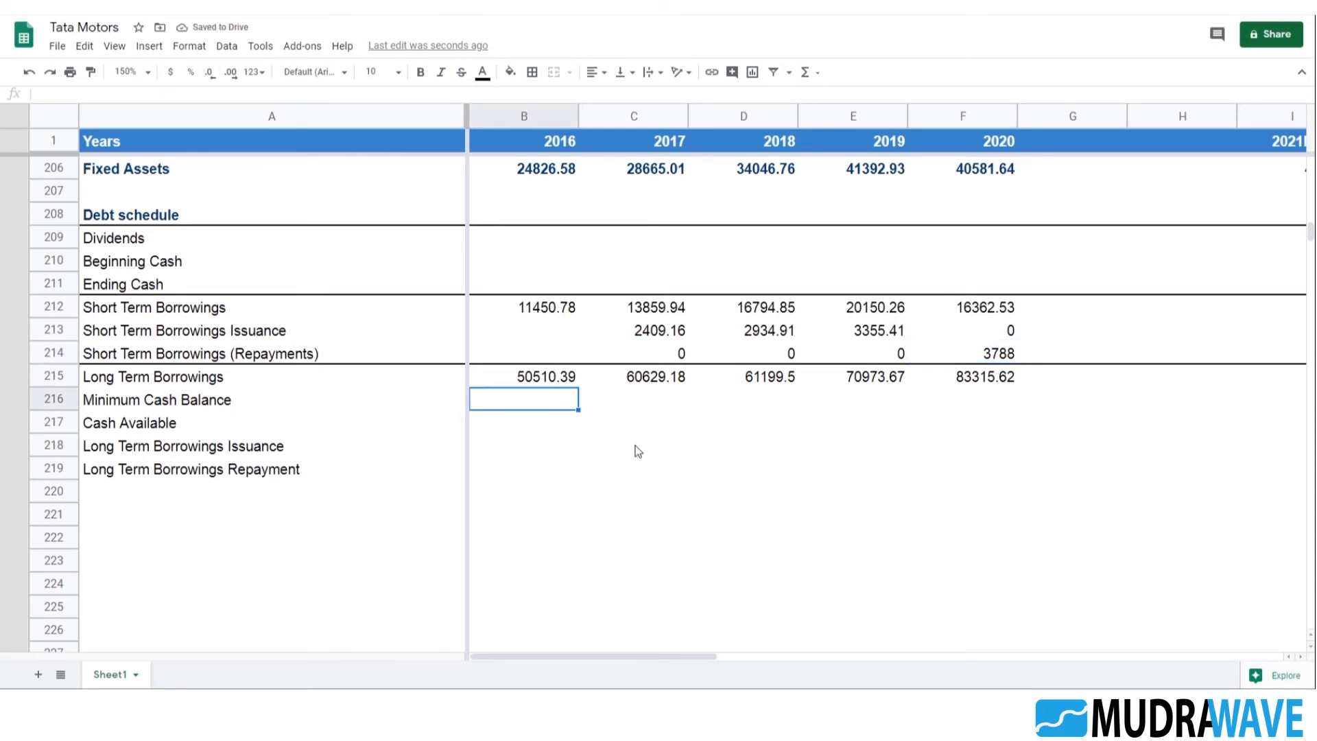
scroll(300, 420, down, 1)
click(299, 409)
click(528, 397)
scroll(685, 411, up, 1)
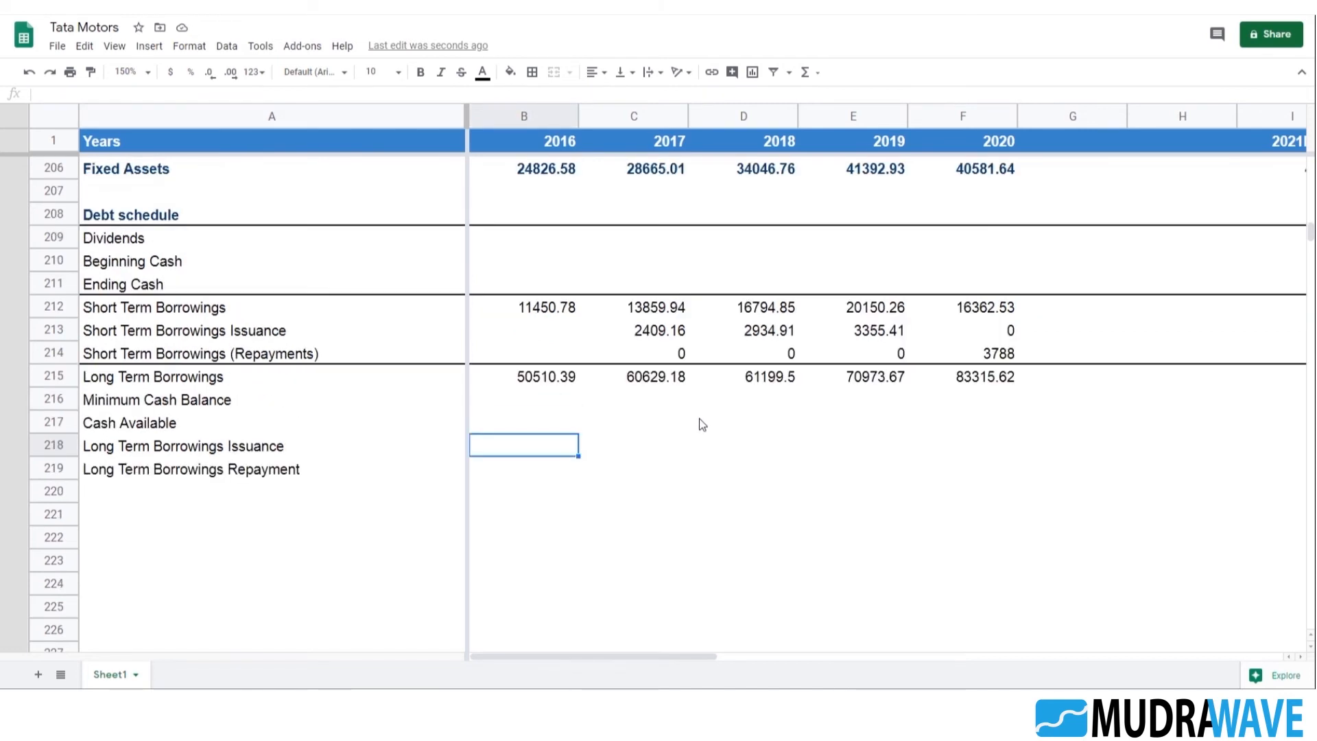
key(Right)
key(Right)
key(Left)
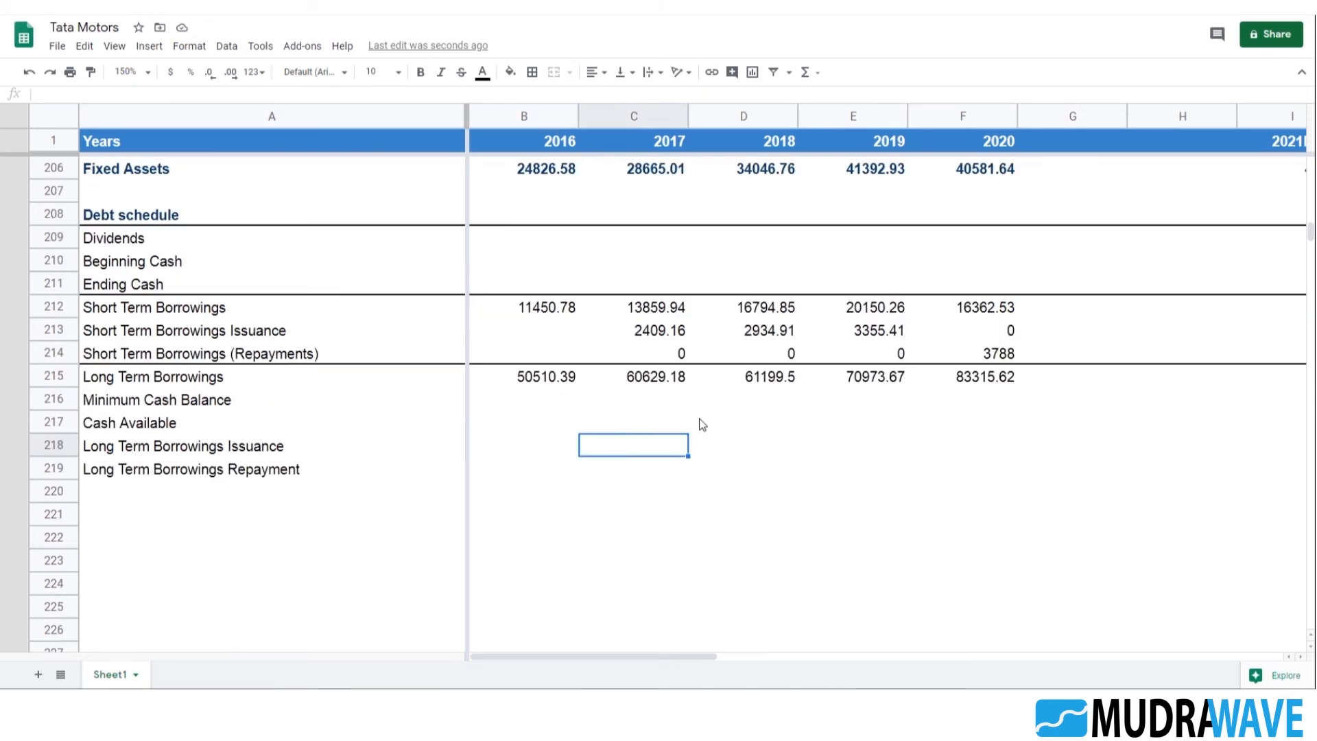
text(=max()
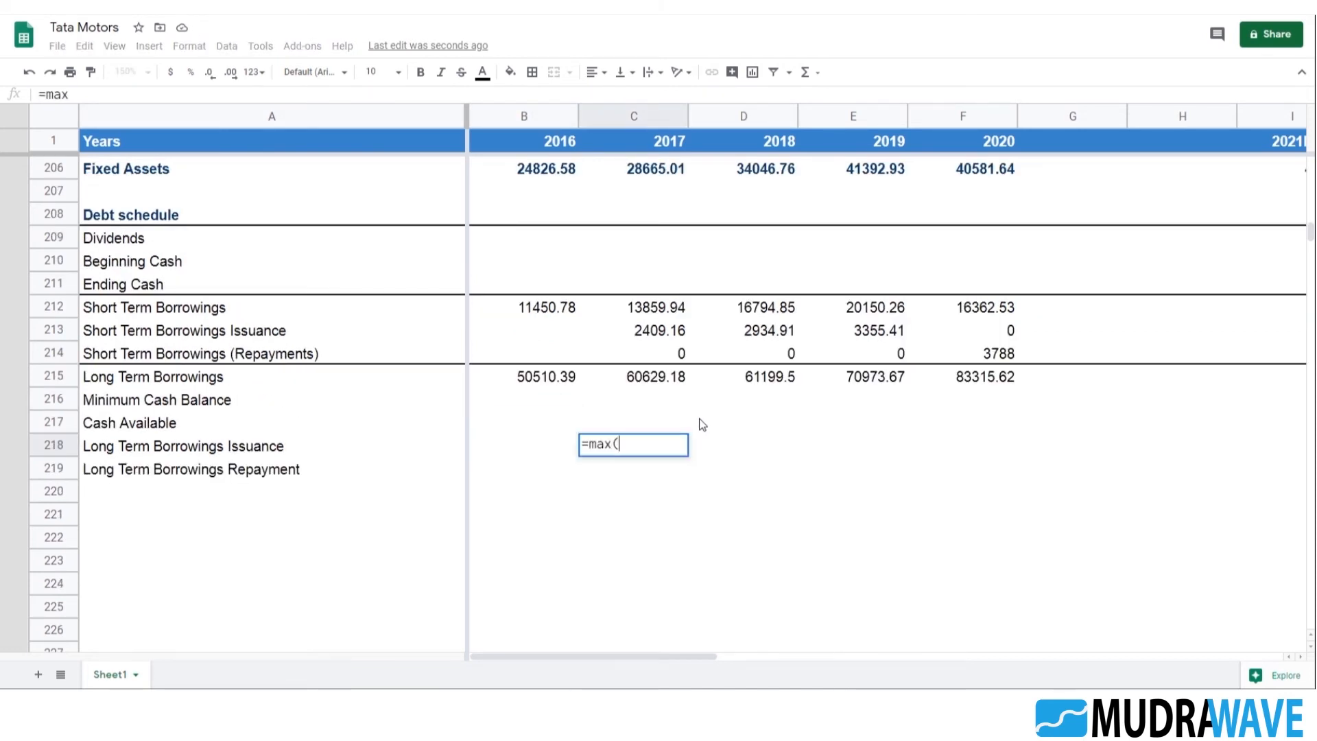
text(0)
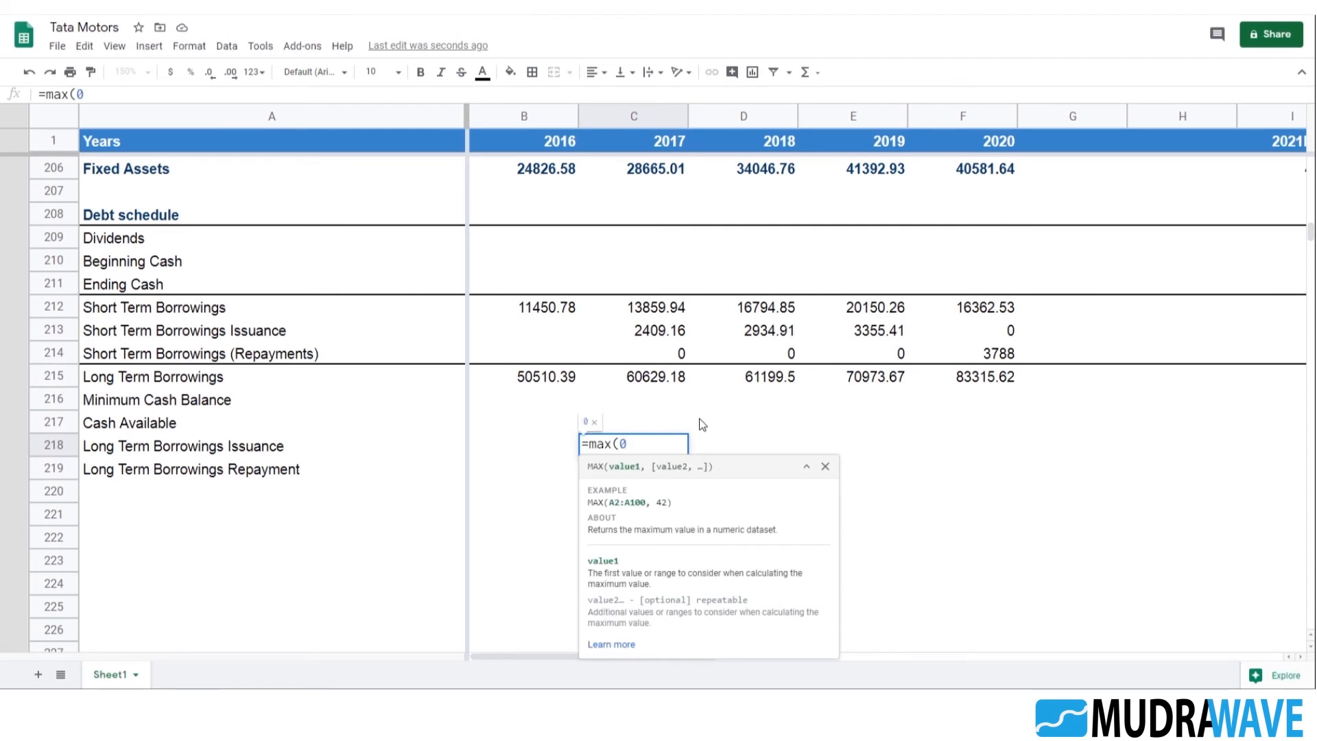
text(,)
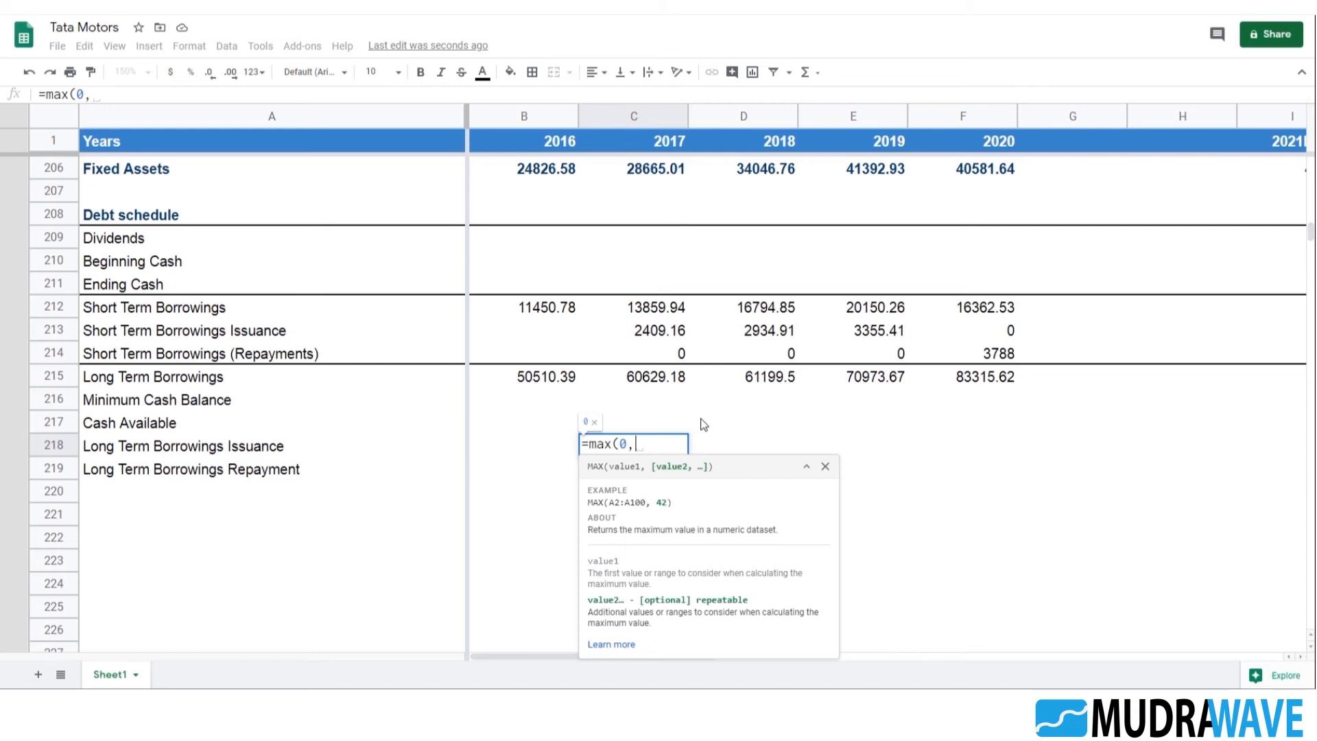
click(662, 313)
text(-)
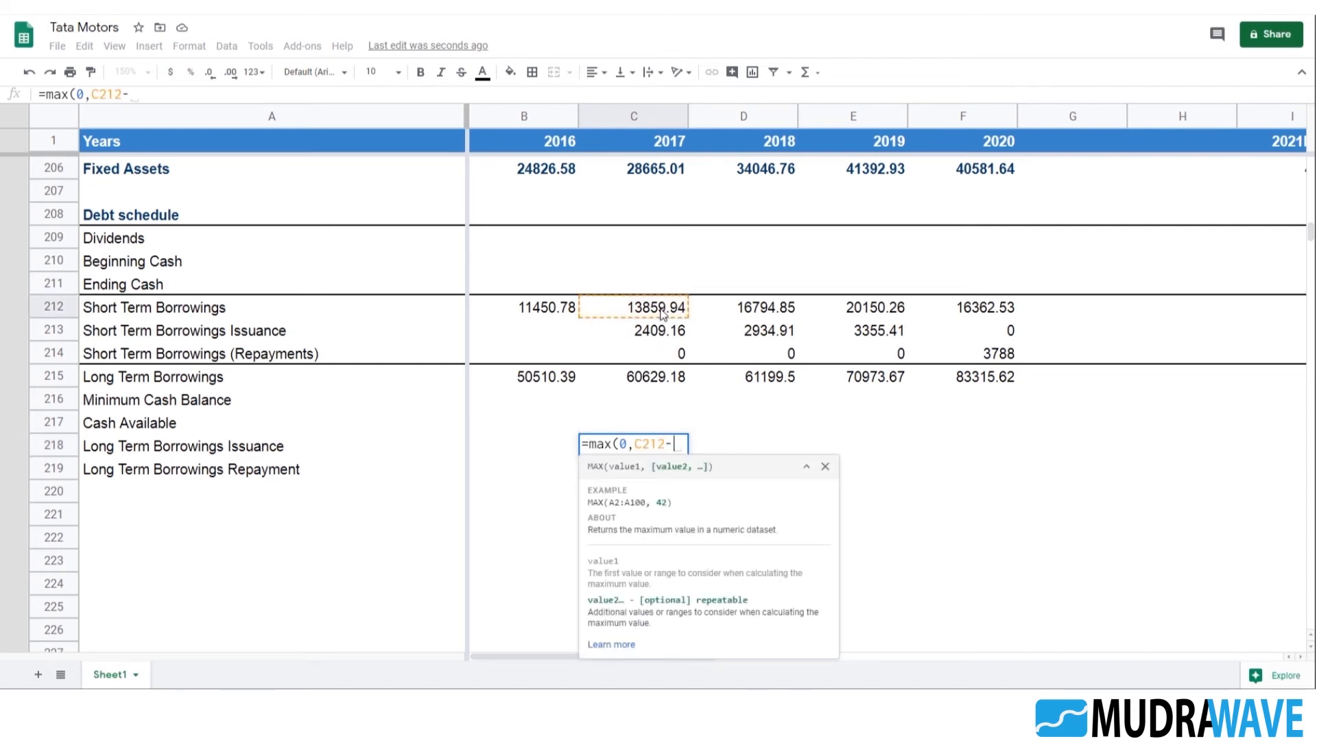
click(564, 308)
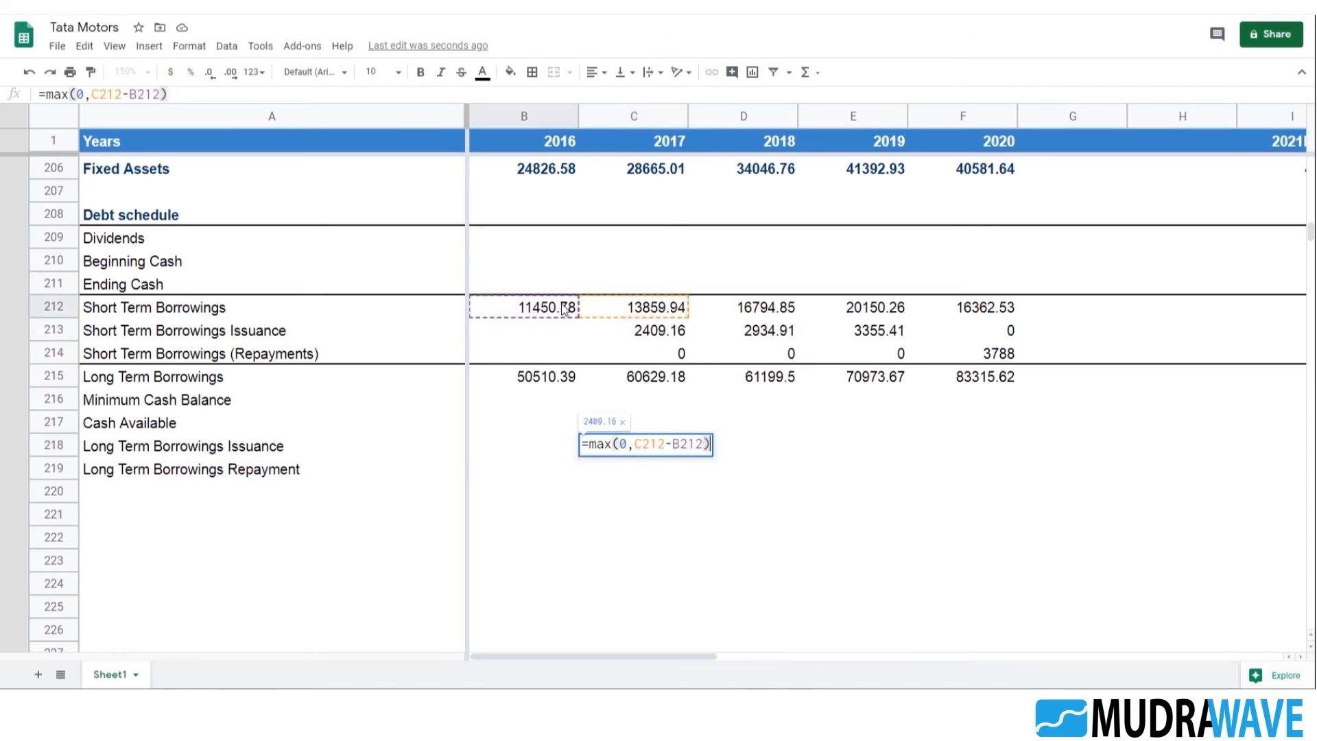
key(Return)
Fill the C218 formula, which references row 212, across the issuance row to F218
key(Up)
key(shift+Right)
key(shift+Right)
key(shift+Right)
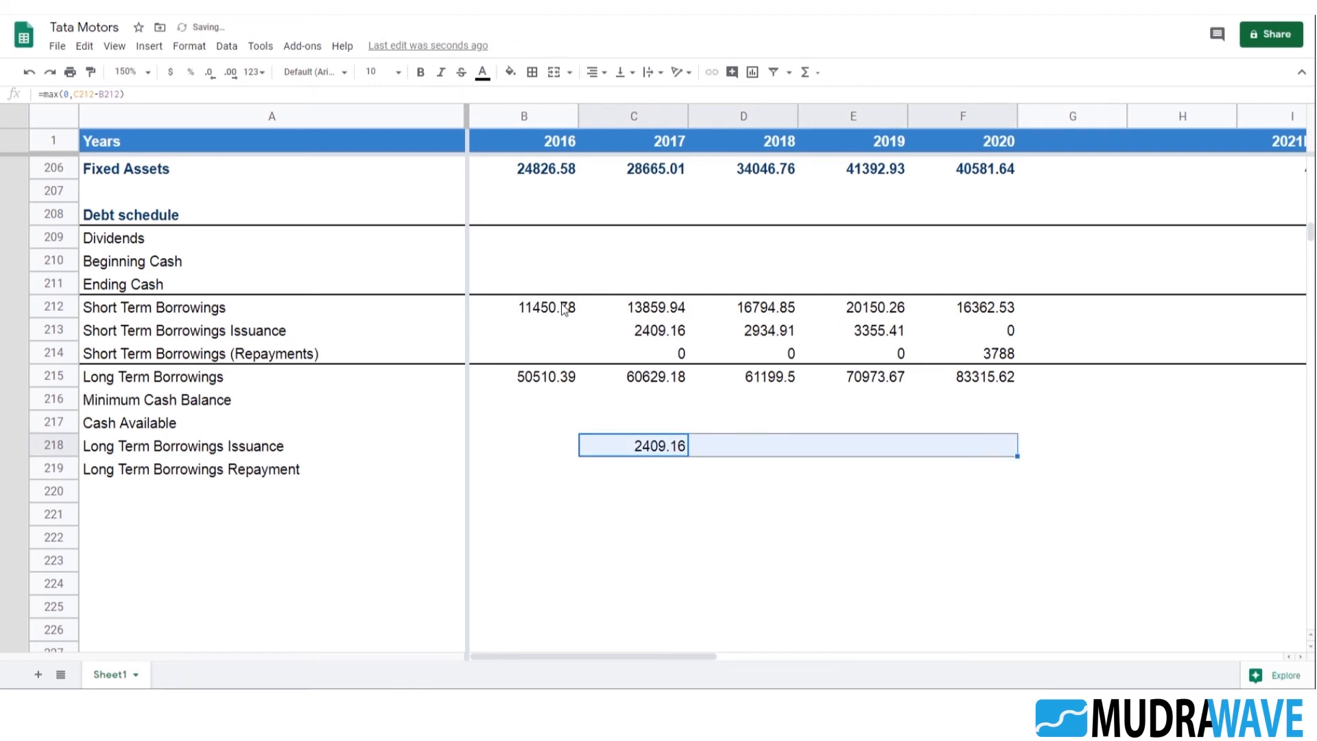
key(ctrl+r)
Correct the 2017 Long Term Borrowings Issuance formula in C218 to =max(0,C215-B215)
key(shift+Left)
key(shift+Left)
key(shift+Left)
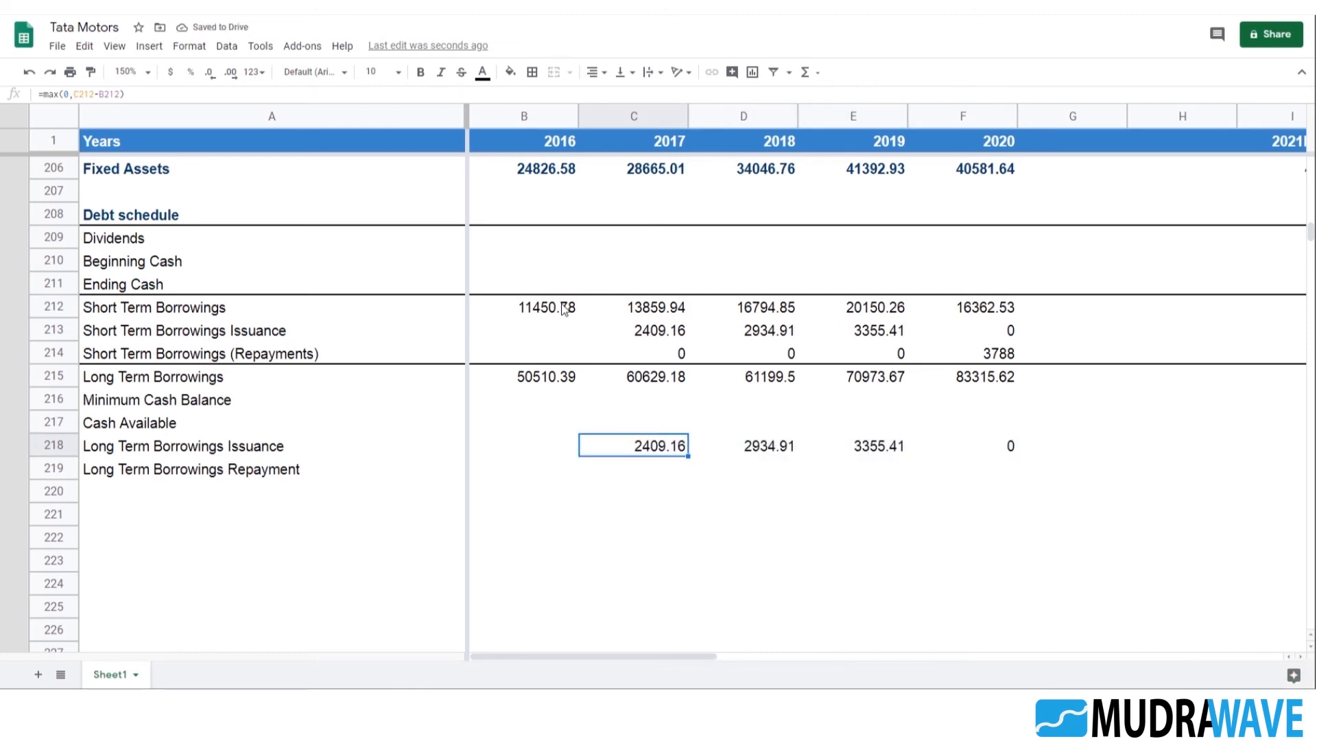
key(F2)
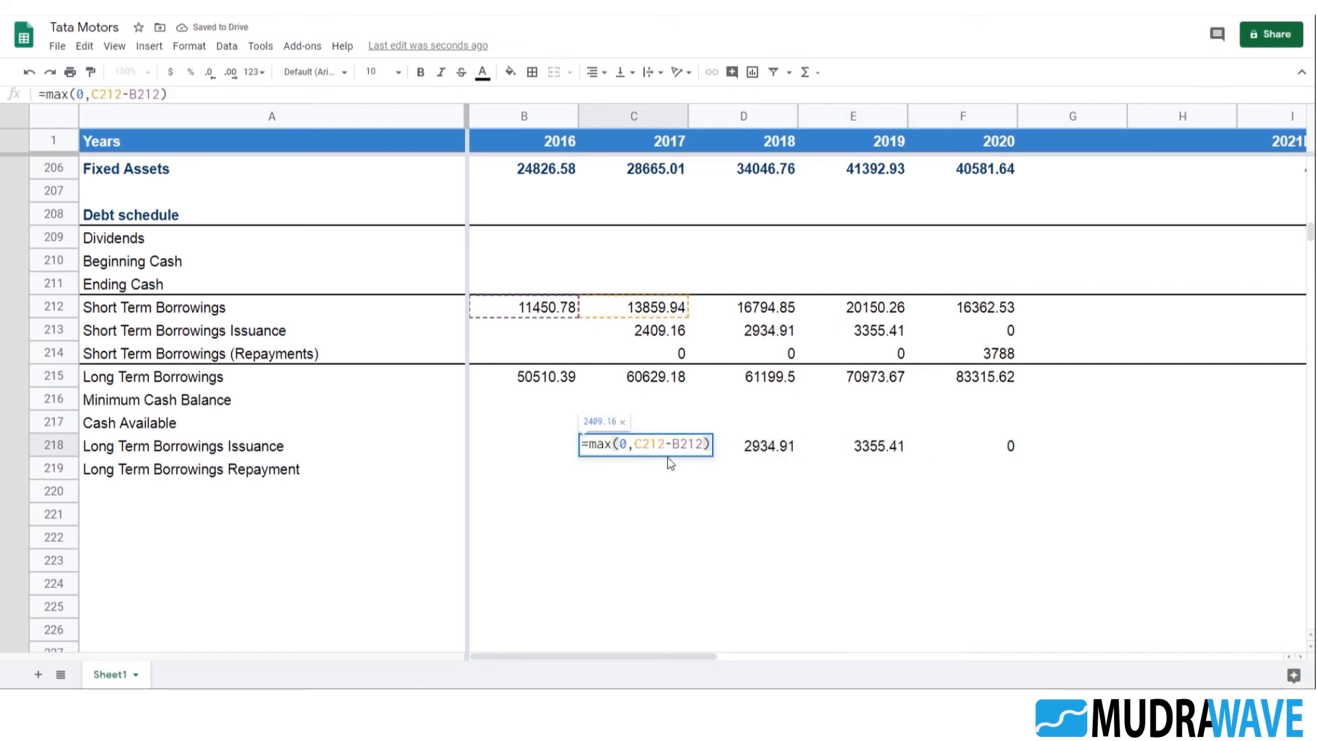
click(704, 443)
key(BackSpace)
key(BackSpace)
key(BackSpace)
key(BackSpace)
key(BackSpace)
key(BackSpace)
key(BackSpace)
key(BackSpace)
key(BackSpace)
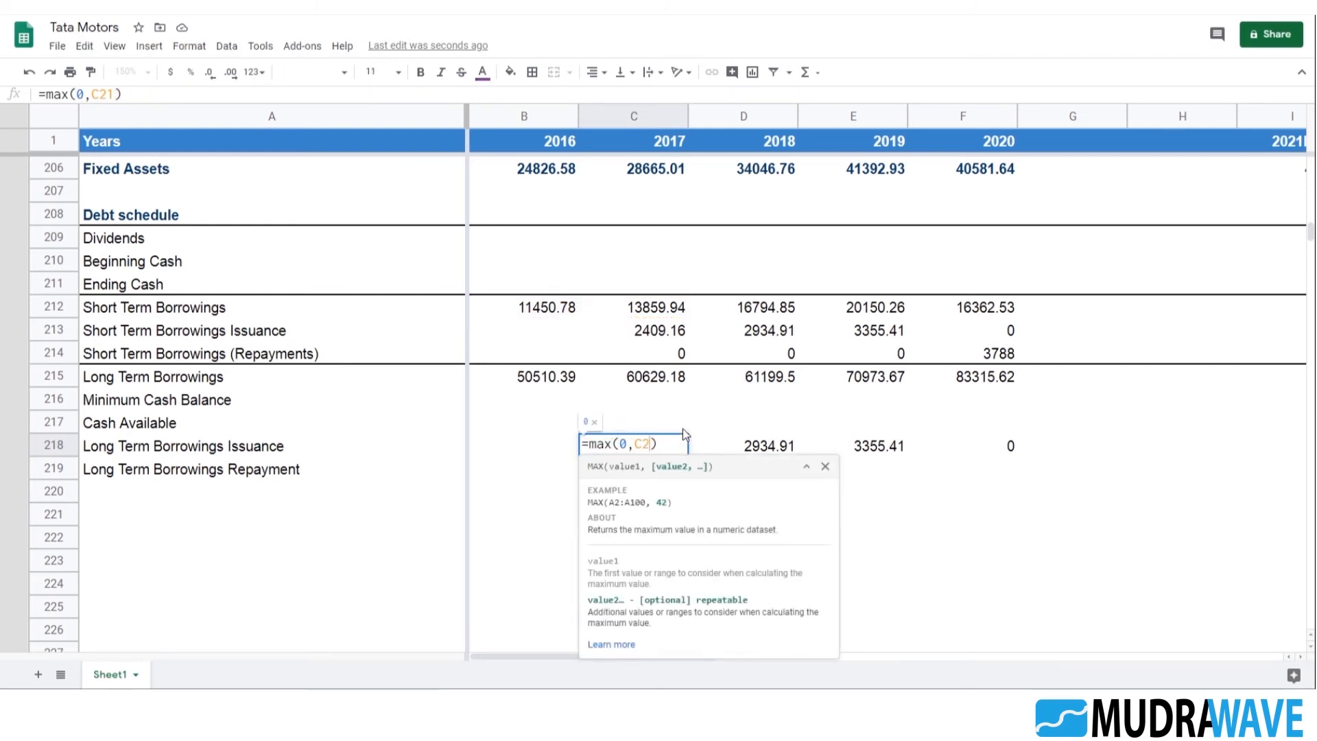
click(603, 376)
text(-)
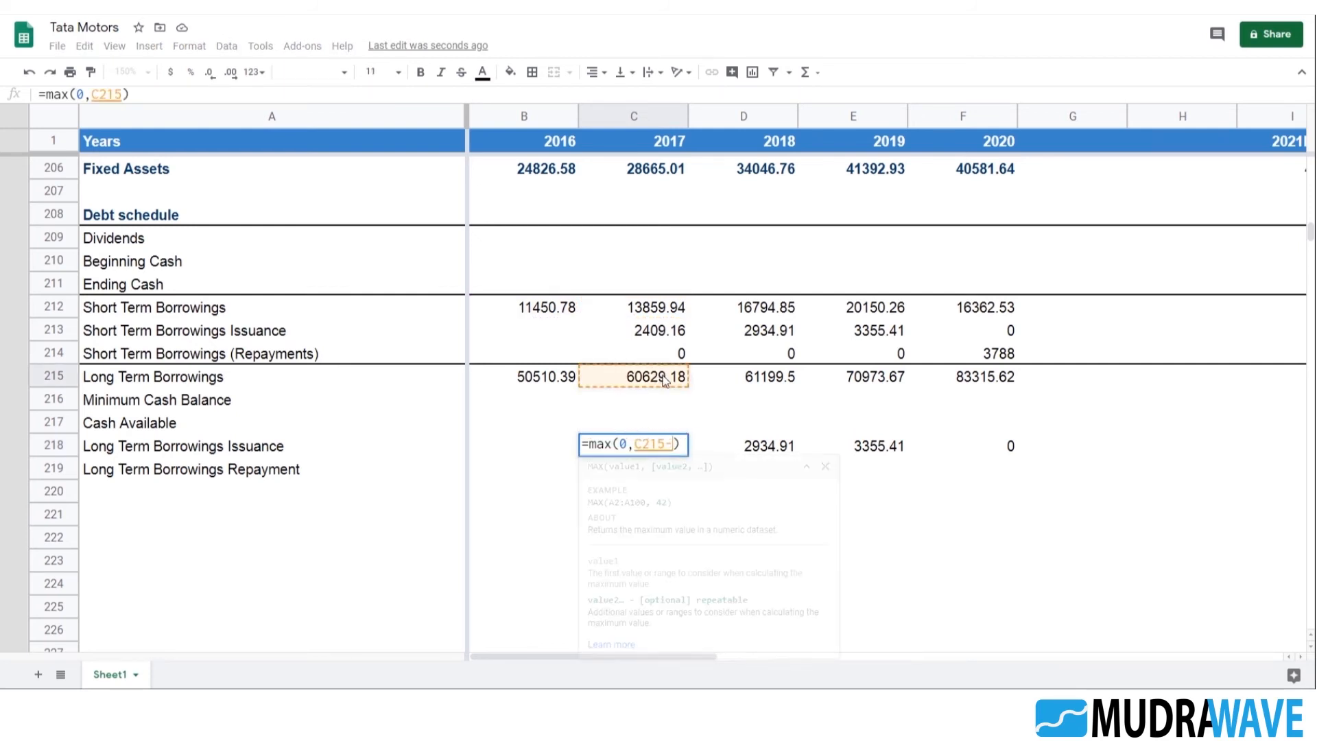
click(549, 377)
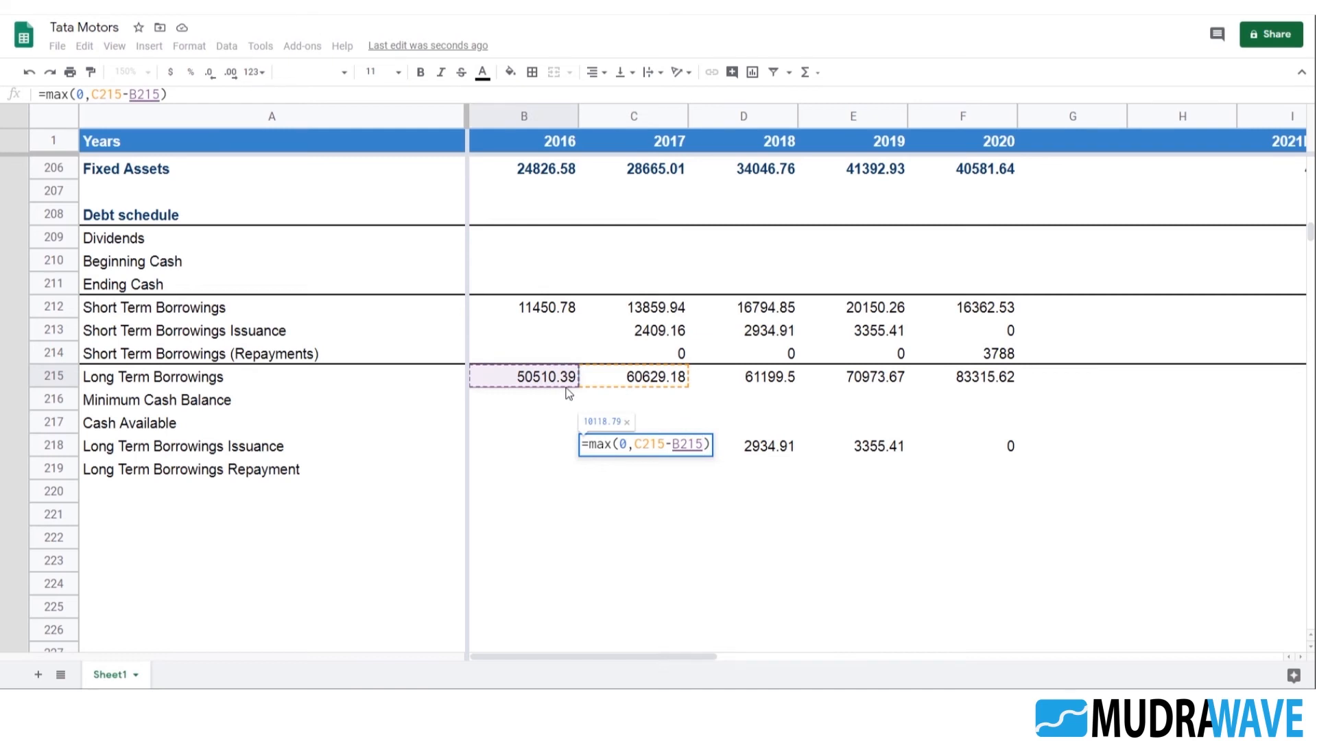
key(Return)
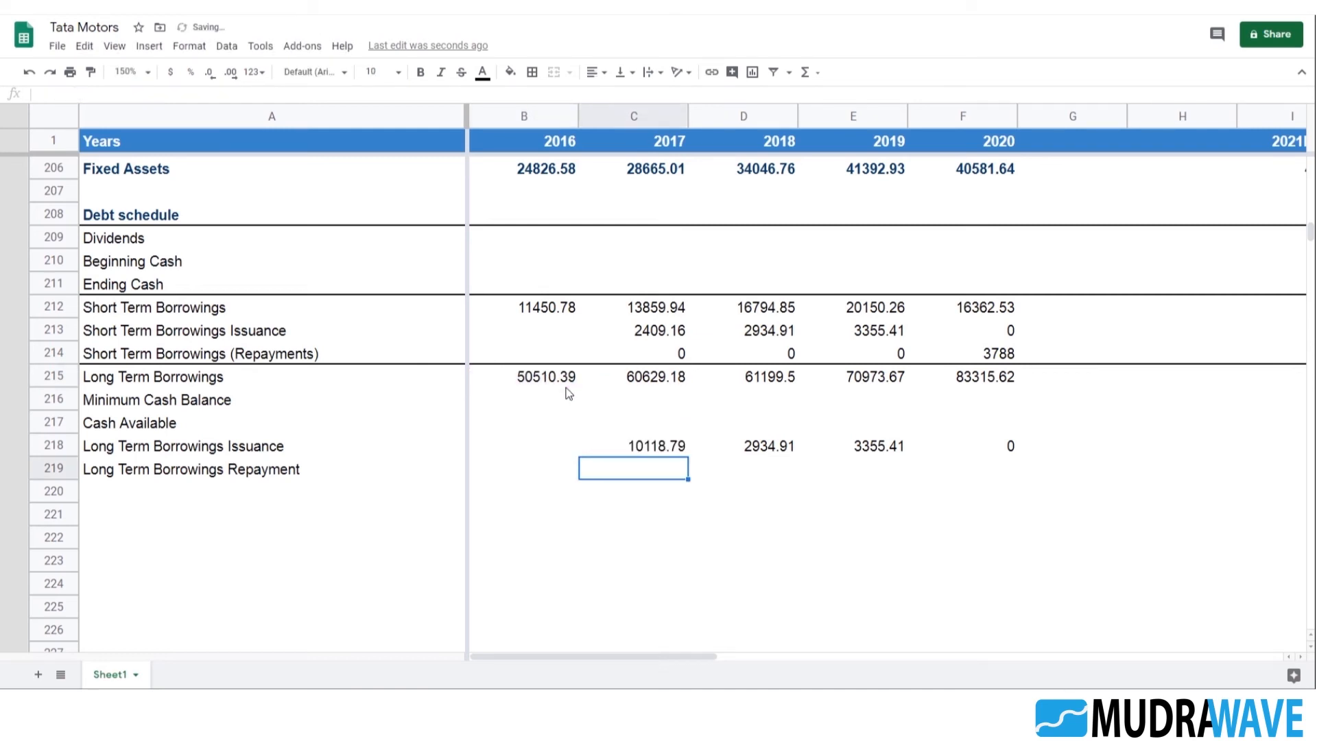
Fill the corrected Long Term Borrowings Issuance formula from C218 across to 2020 in F218
key(Up)
key(shift+Right)
key(shift+Right)
key(shift+Right)
key(ctrl+r)
key(Right)
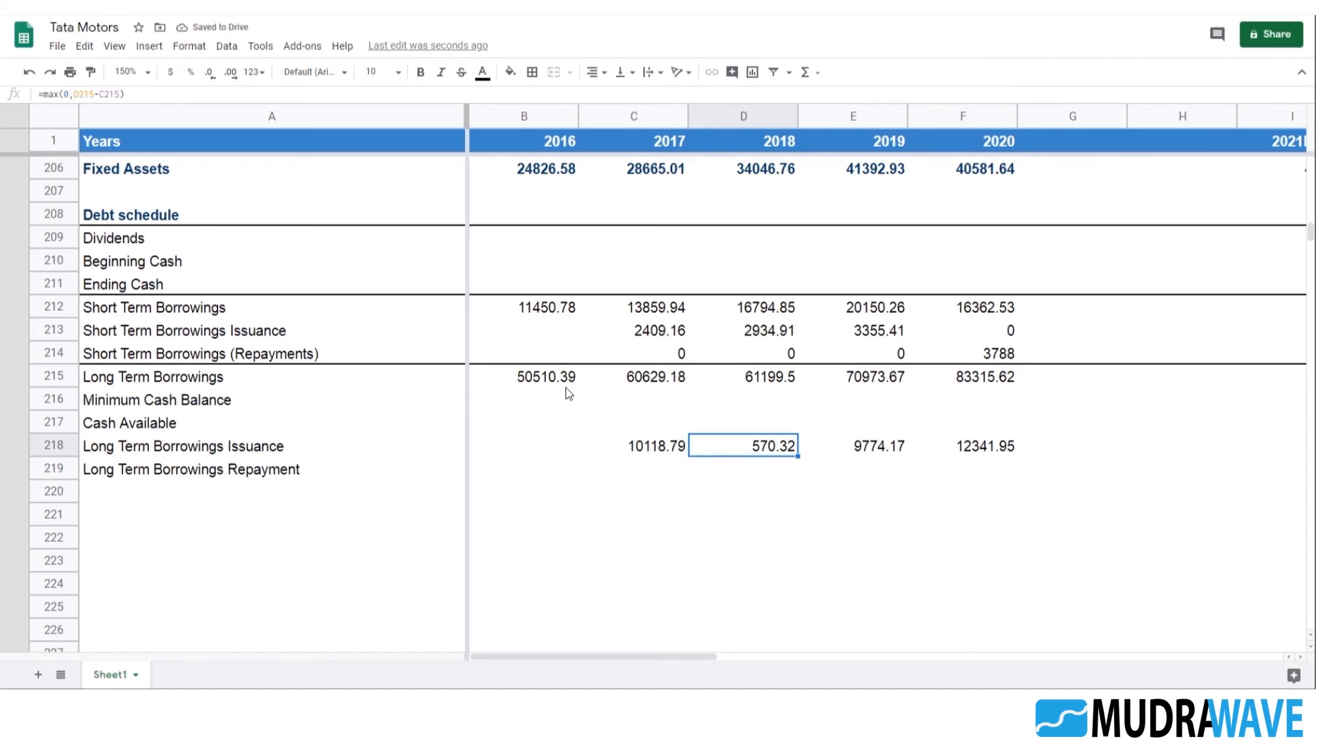
key(Right)
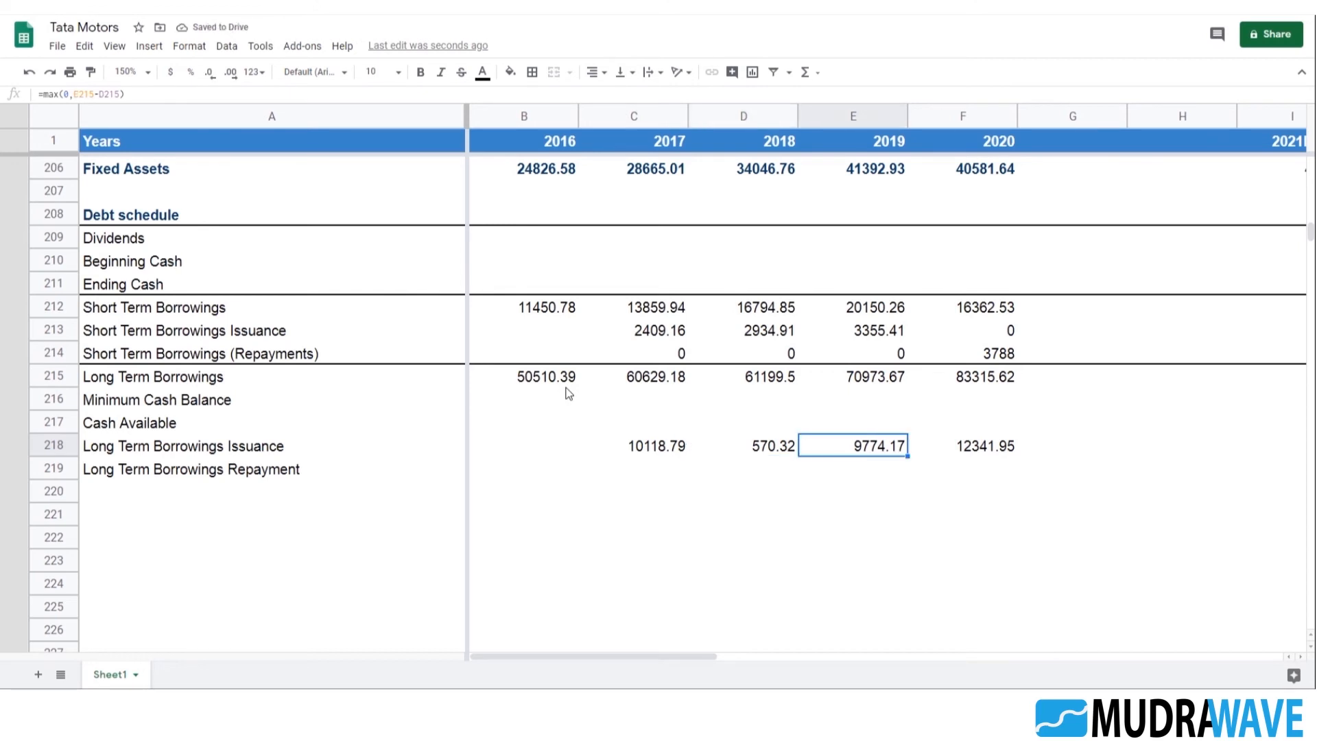
Enter =max(0,B215-C215) in C219 in the 2017 Long Term Borrowings Repayment row
key(Right)
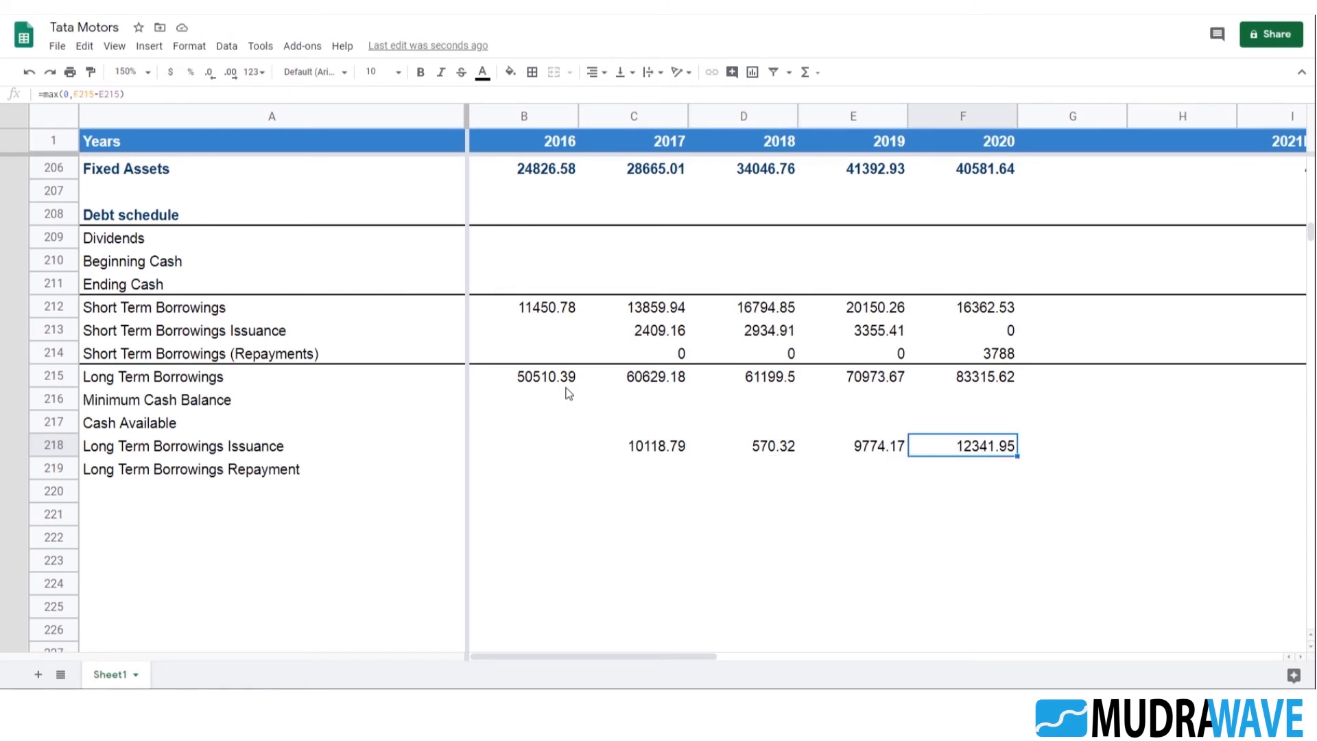
key(Up)
key(Up)
key(Up)
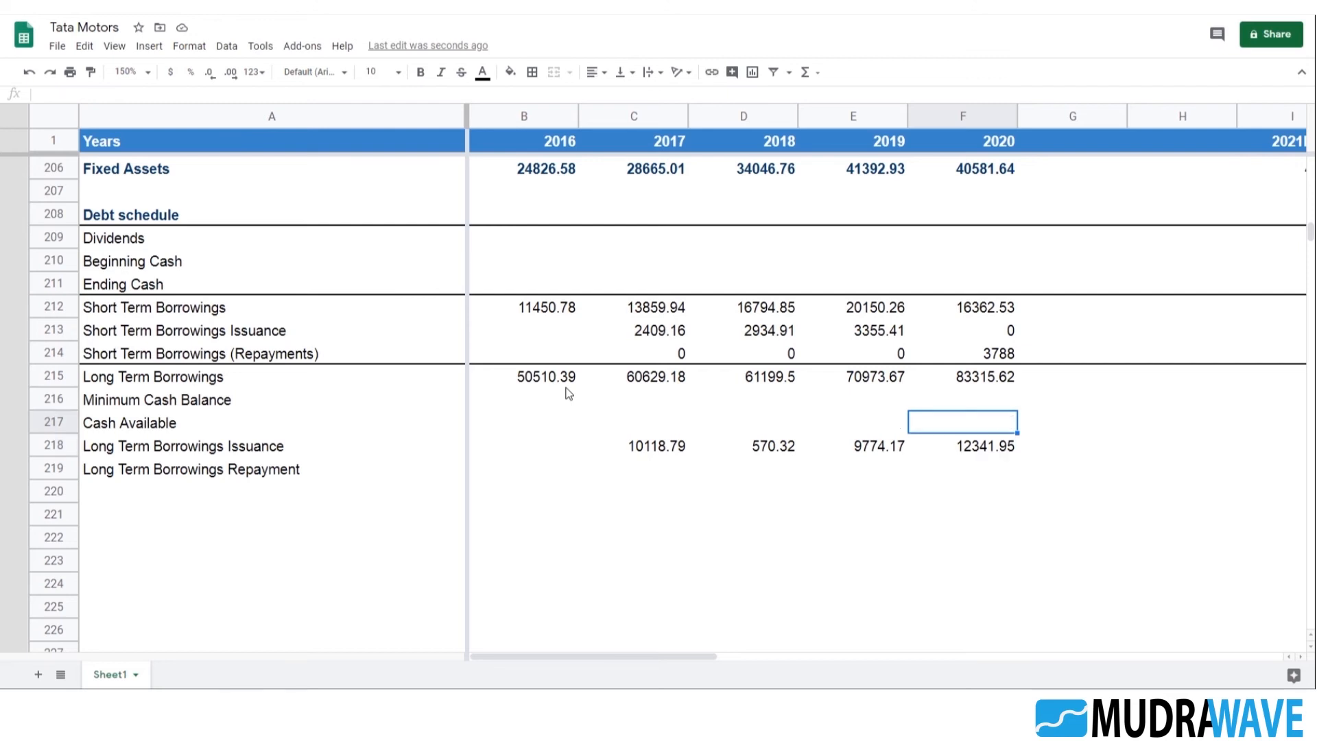
key(Left)
key(Left)
key(Left)
key(Left)
key(Right)
key(Right)
key(Down)
key(Down)
key(Down)
key(Down)
key(Left)
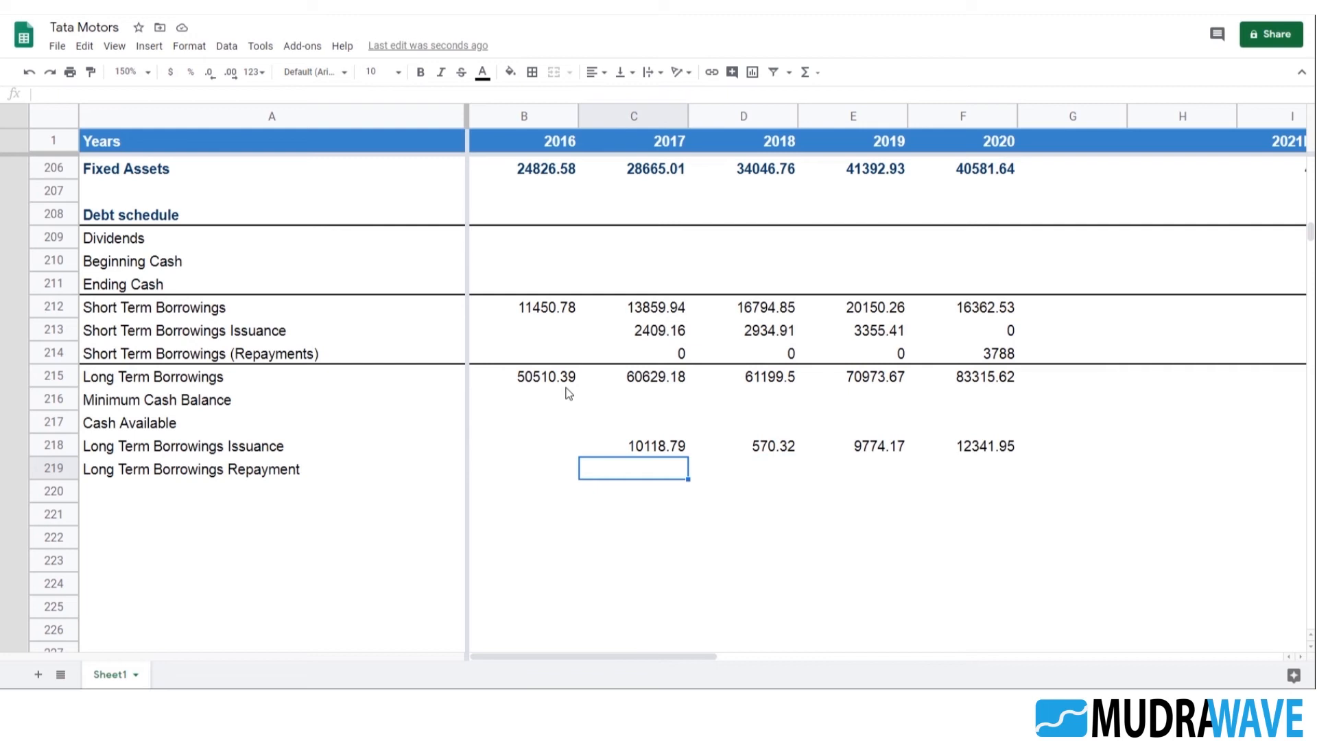
text(=max()
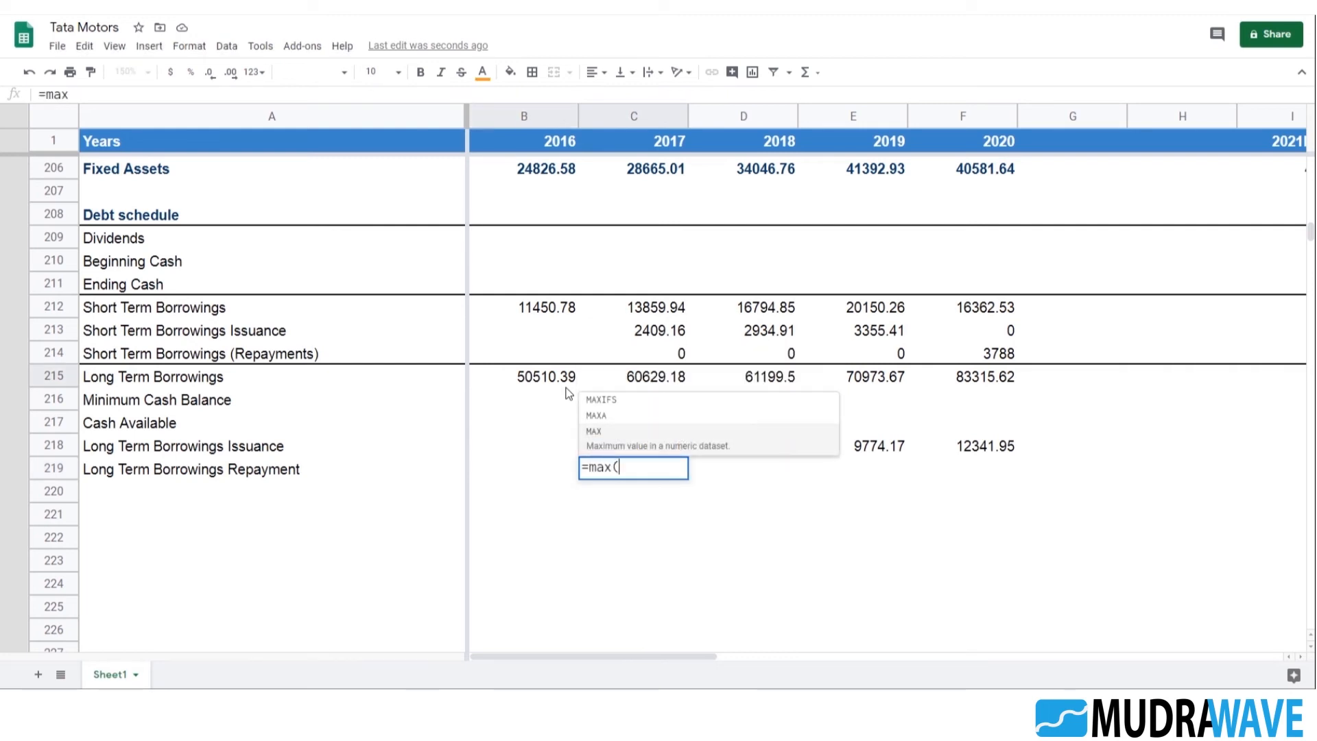
text(0,)
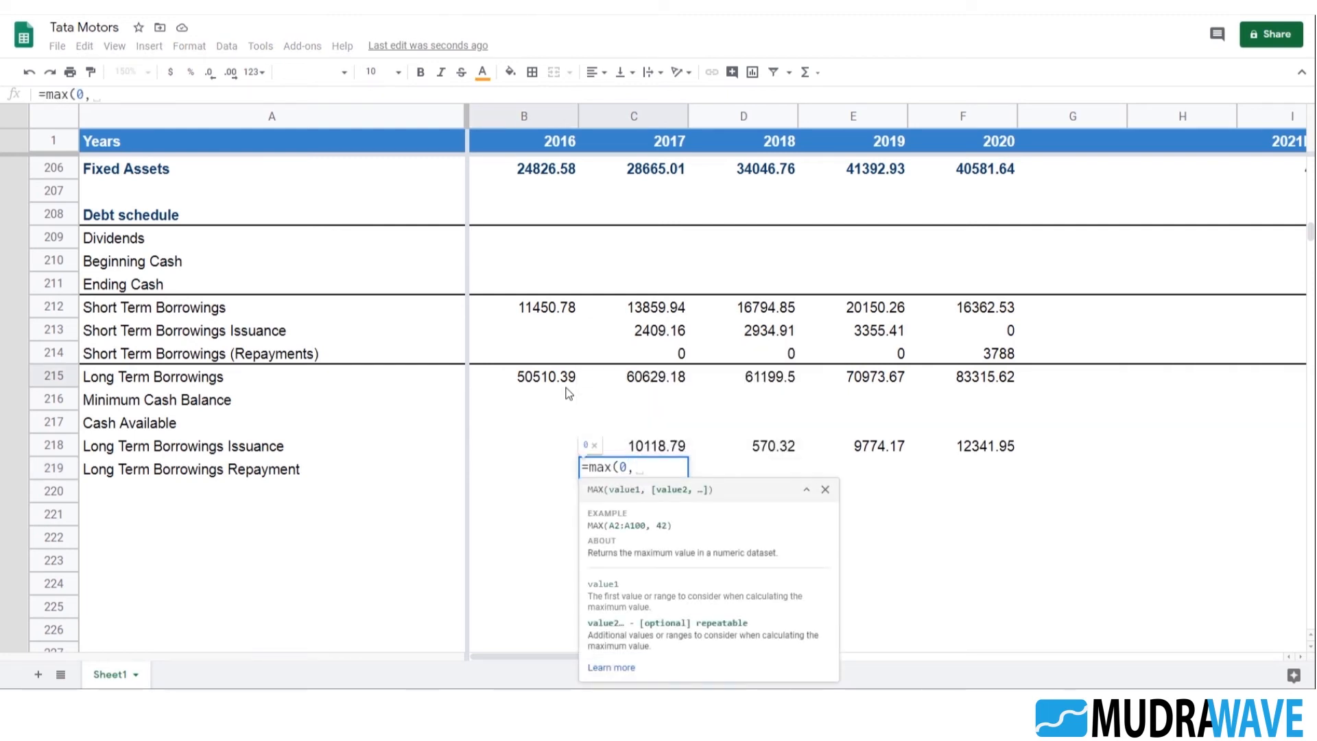
click(568, 384)
text(-)
click(629, 378)
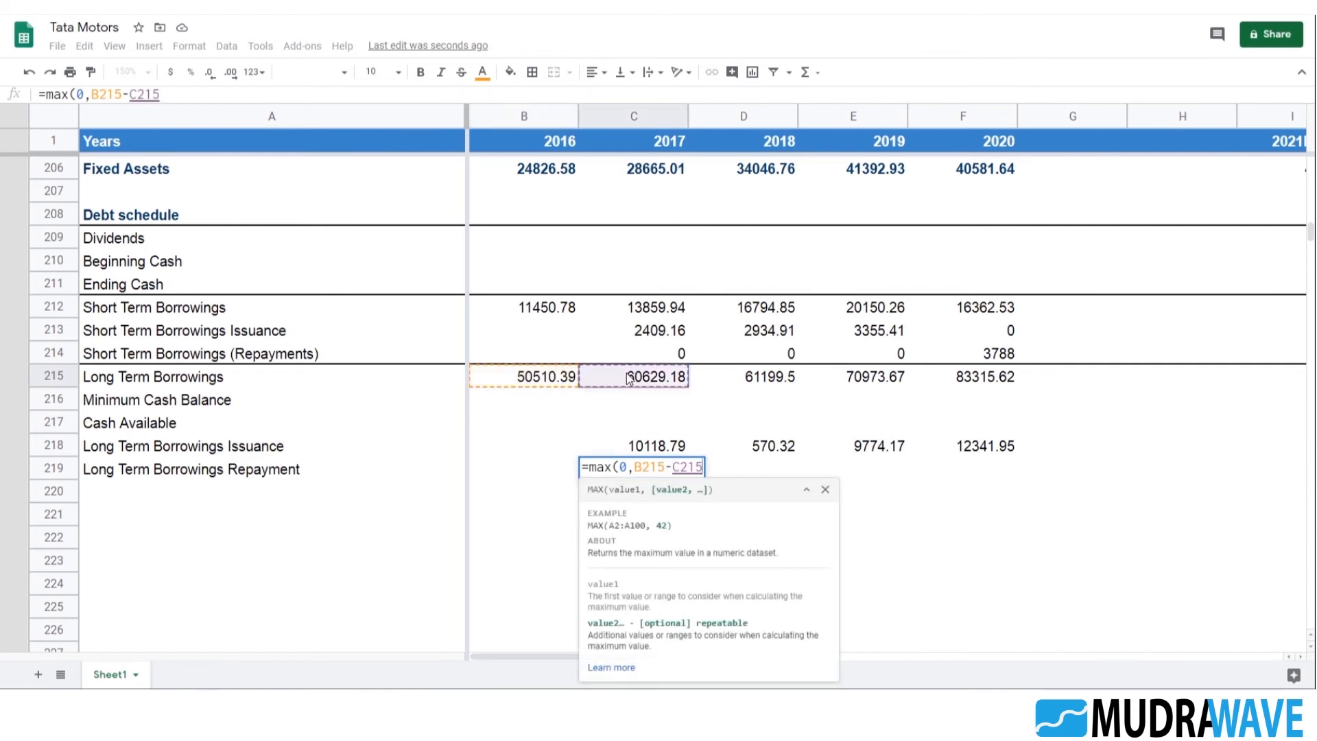
text())
key(Return)
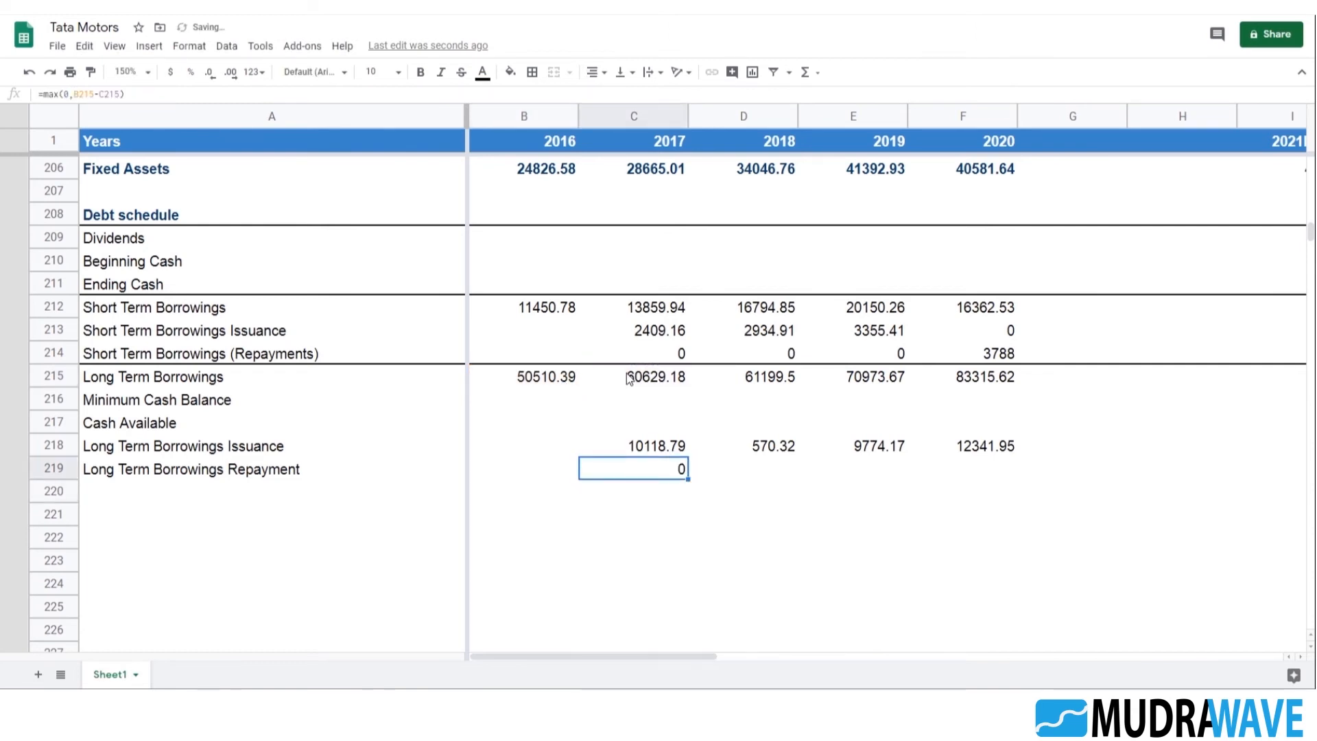
Fill the Long Term Borrowings Repayment formula from C219 across to 2020 in F219
key(shift+Right)
key(shift+Right)
key(shift+Right)
key(ctrl+r)
key(ctrl+Right)
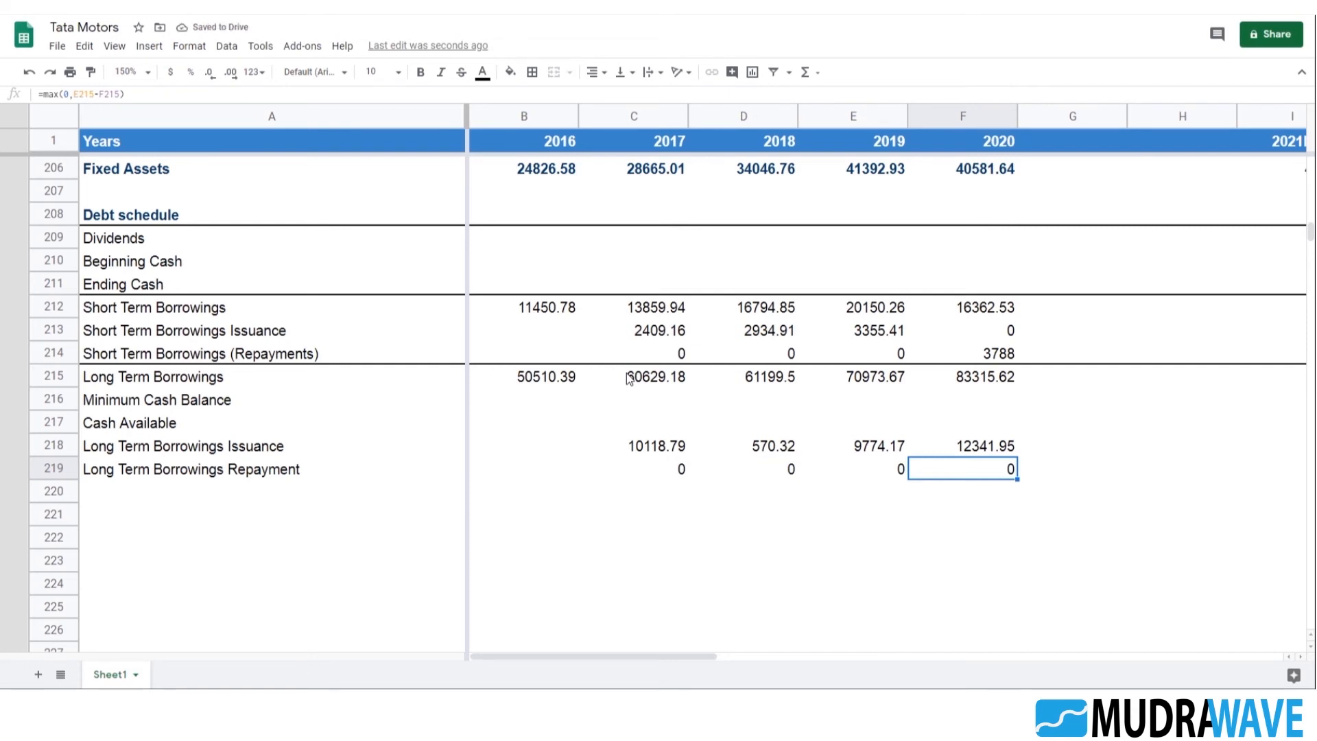
Link the 2016 Ending Cash in B211 to Cash And Cash Equivalents with =B187
key(Up)
key(Up)
key(Up)
click(210, 409)
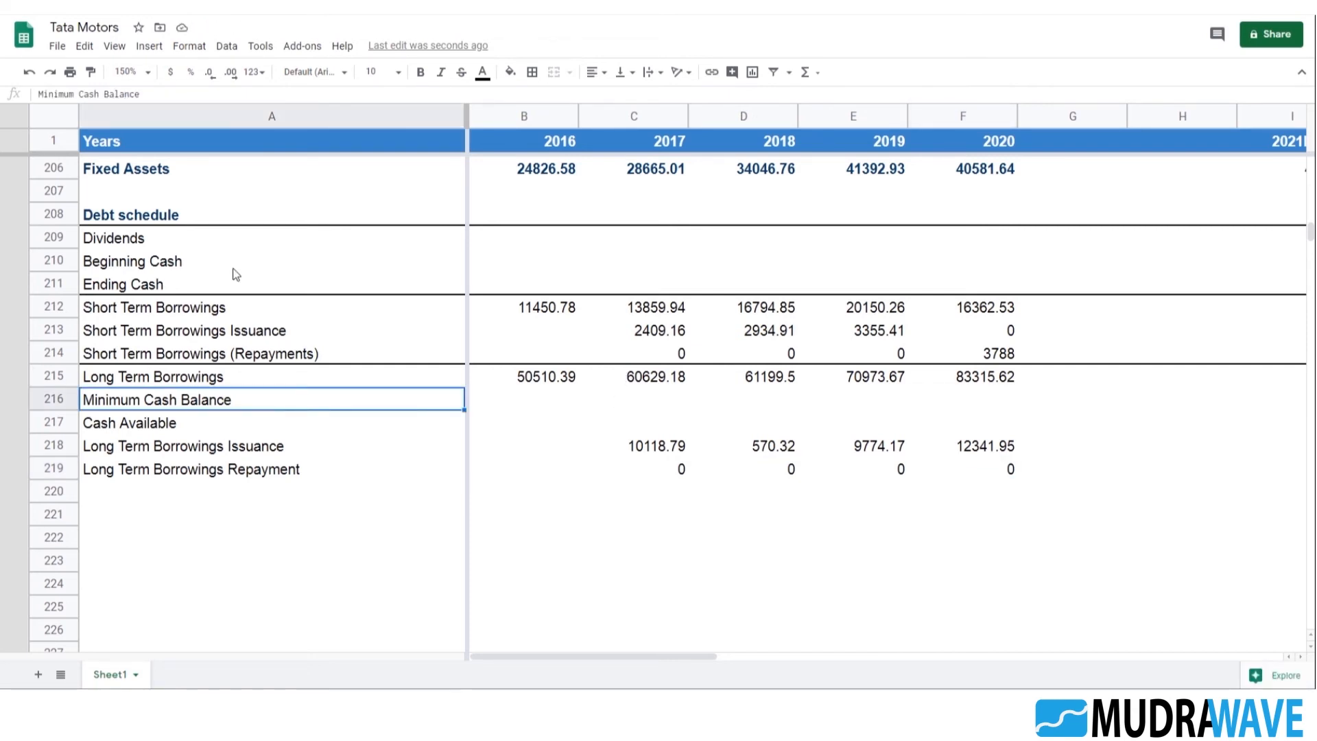
click(170, 259)
scroll(491, 332, up, 2)
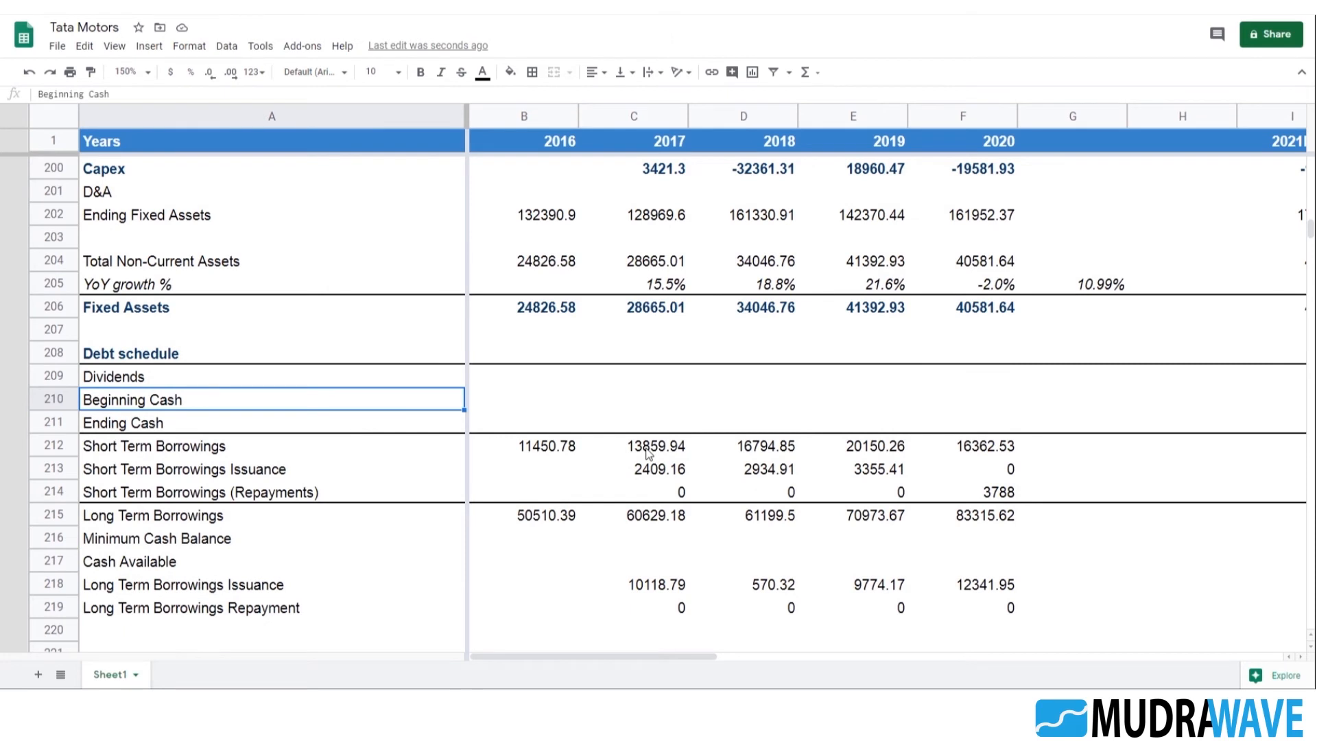
key(Right)
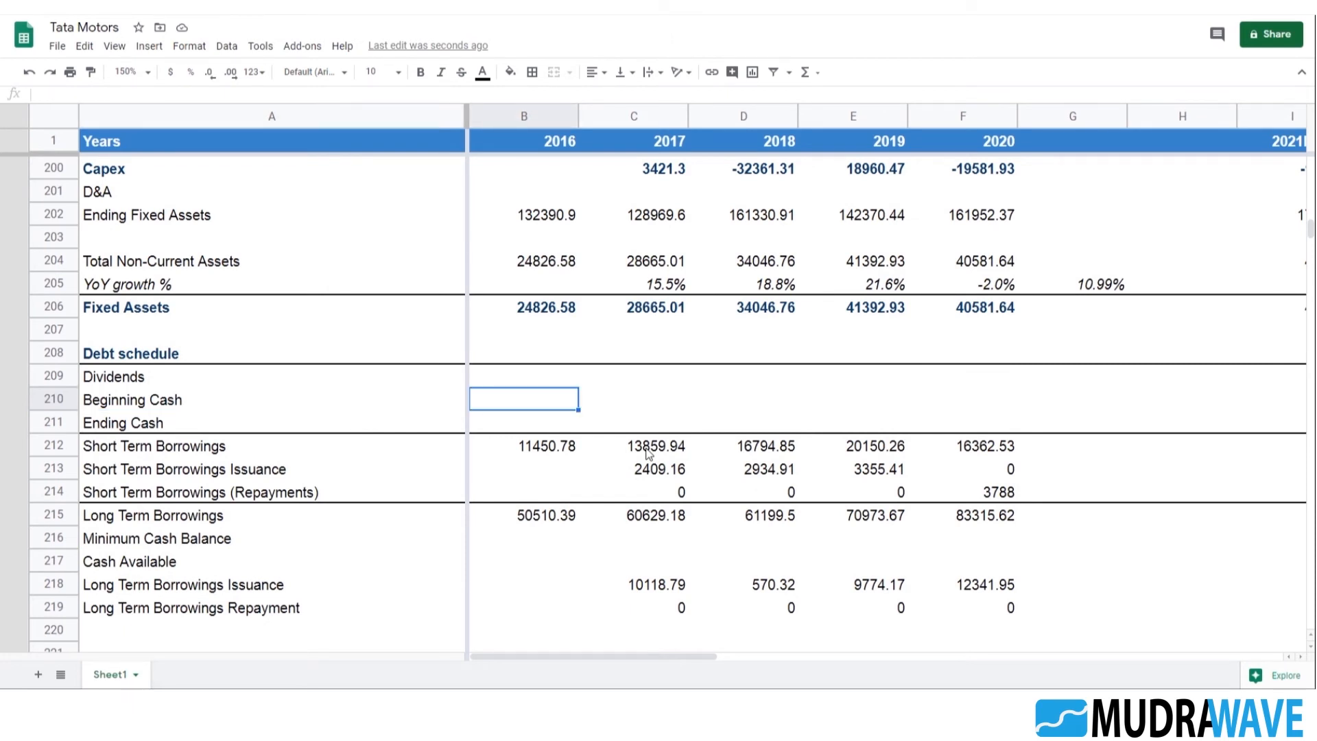
key(Down)
text(=)
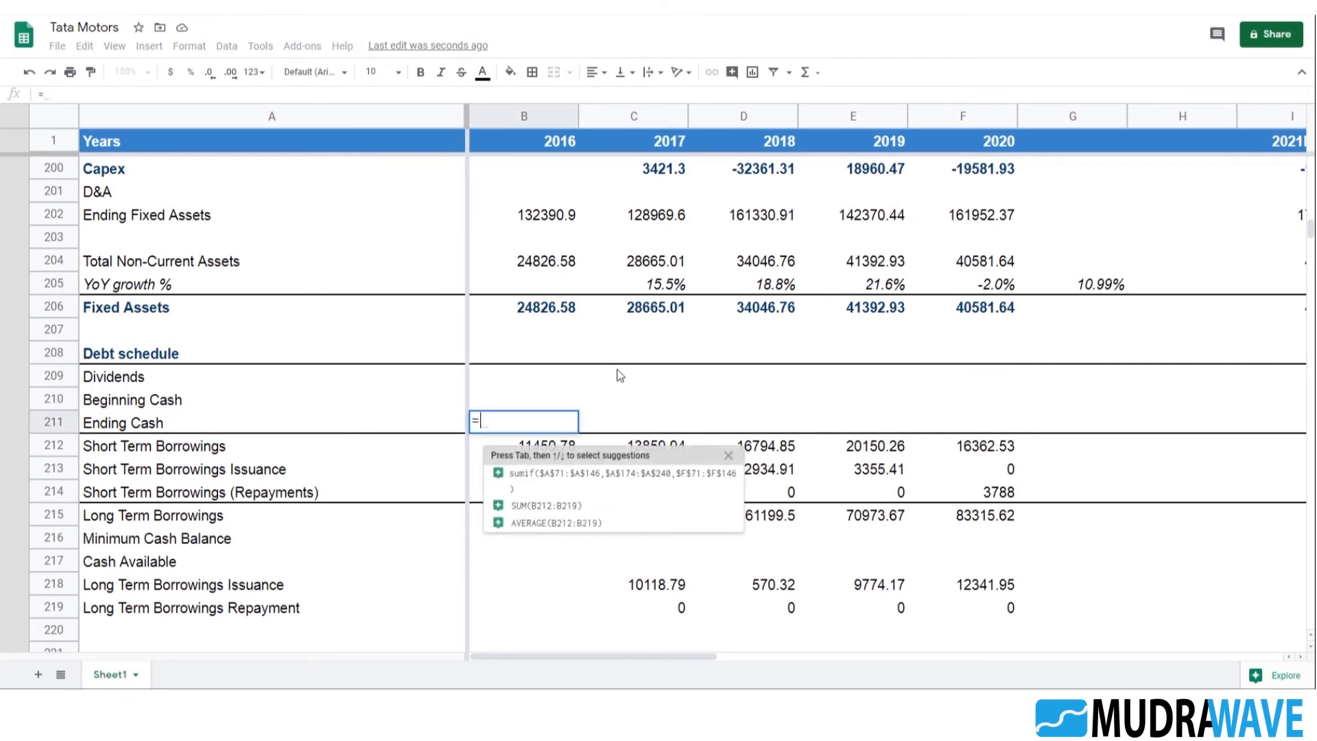
scroll(610, 377, up, 3)
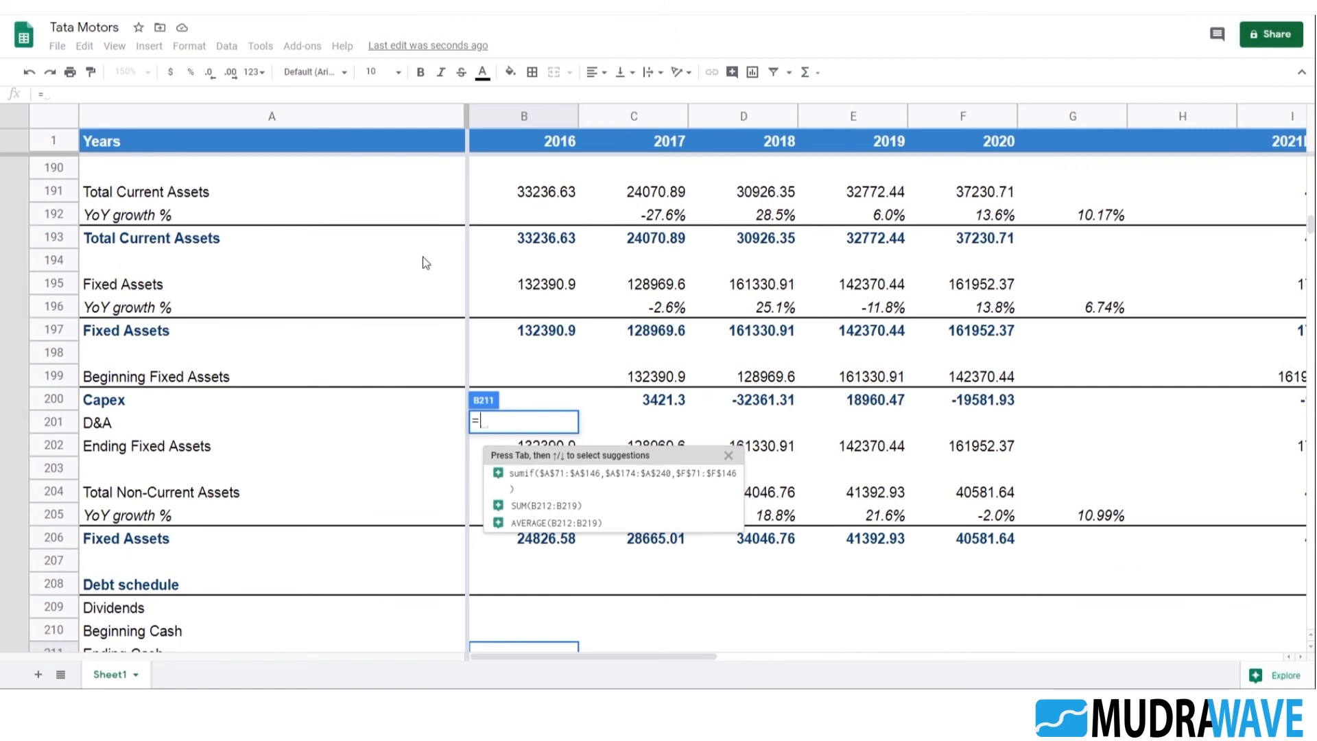
scroll(458, 362, up, 2)
click(530, 240)
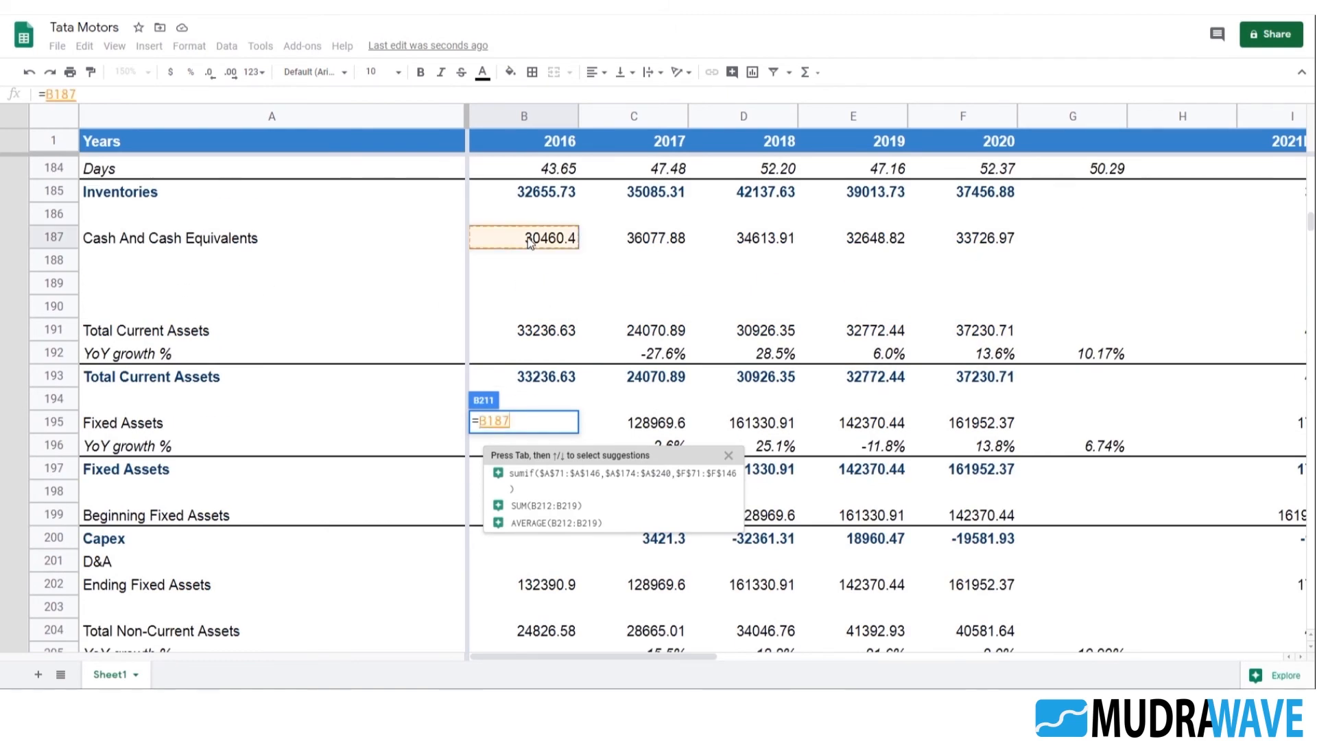
key(Return)
Set the 2017 Beginning Cash in C210 to the prior year's Ending Cash with =B211
scroll(530, 243, down, 3)
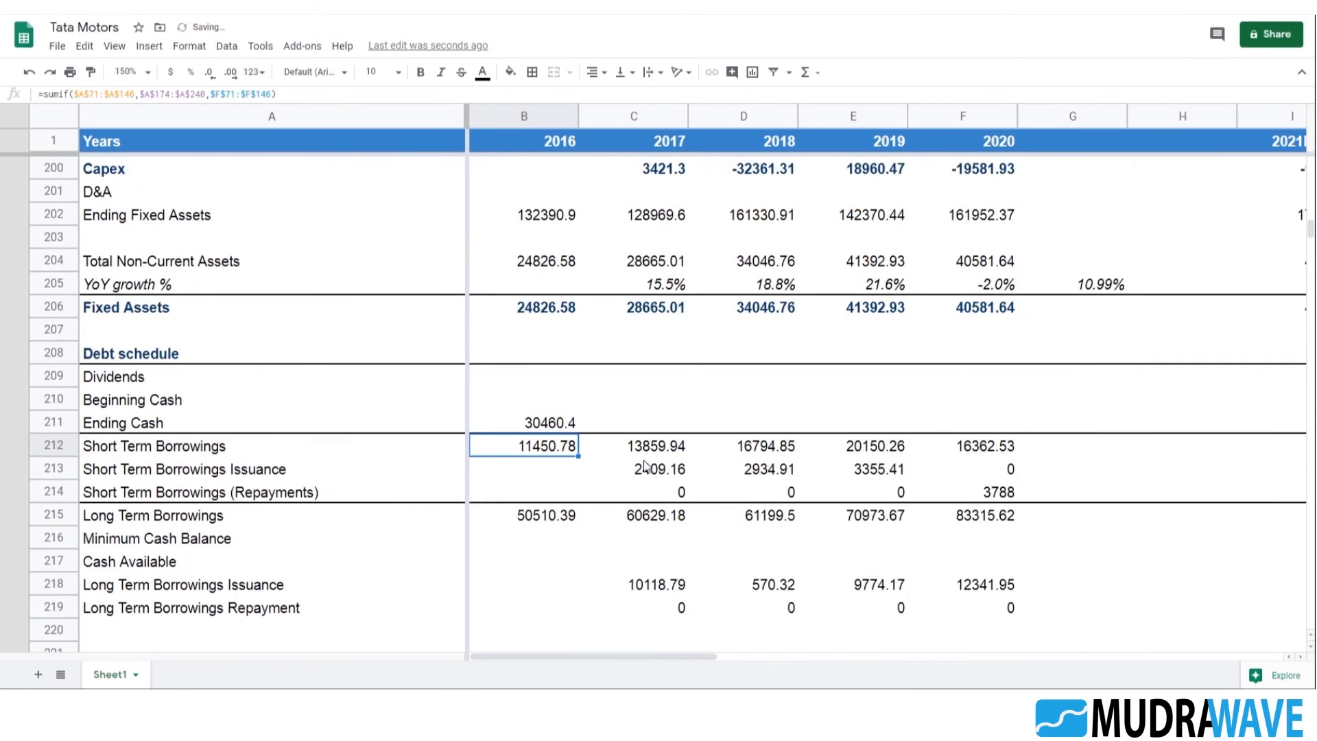
click(653, 406)
scroll(773, 571, up, 1)
text(=A212)
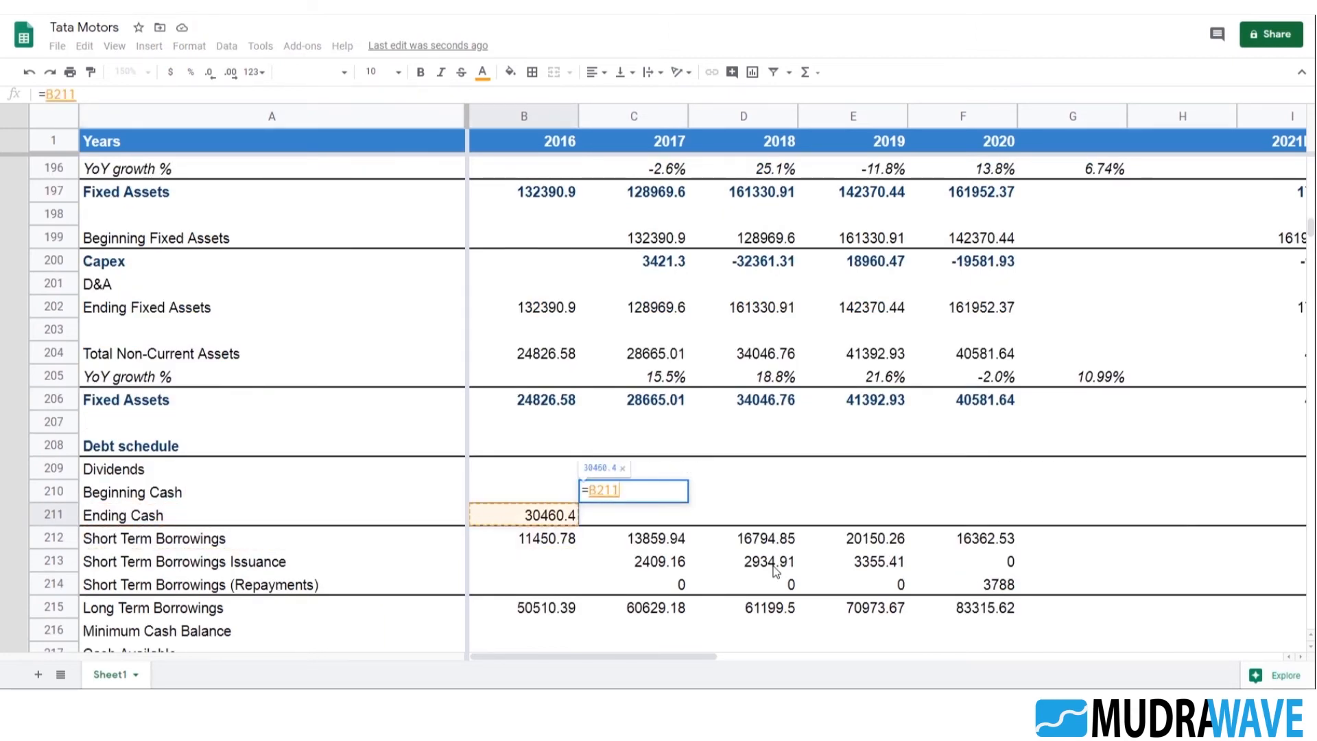
key(Return)
Link the 2017 Ending Cash in C211 to Cash And Cash Equivalents with =C187
text(=)
scroll(836, 378, up, 2)
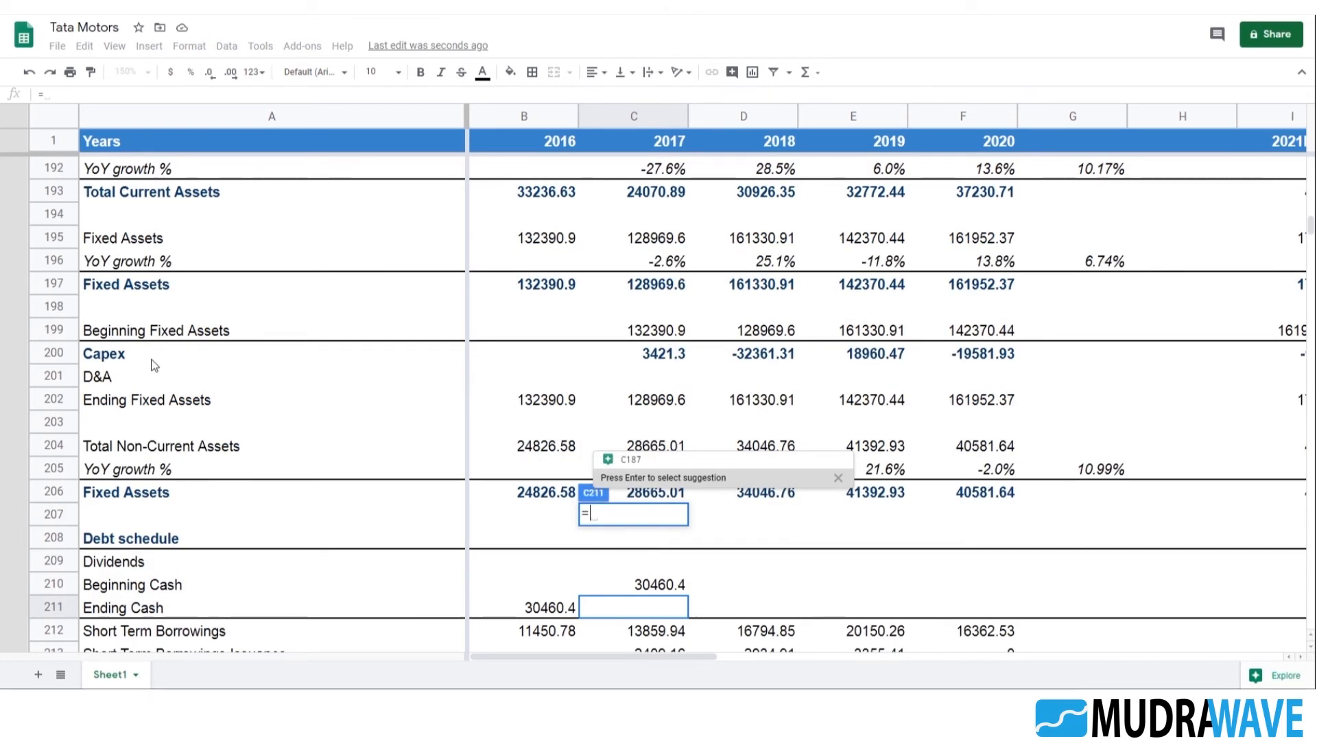
scroll(648, 348, up, 2)
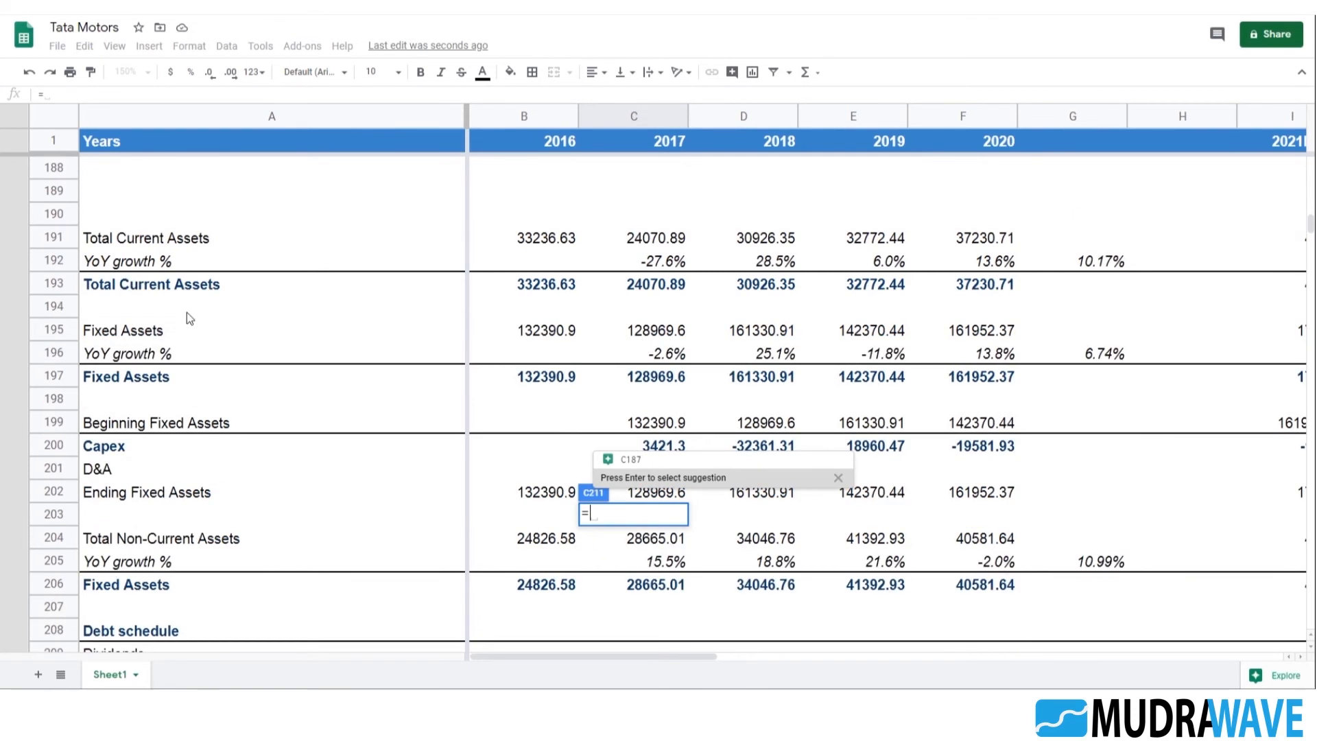
scroll(322, 322, up, 2)
click(668, 240)
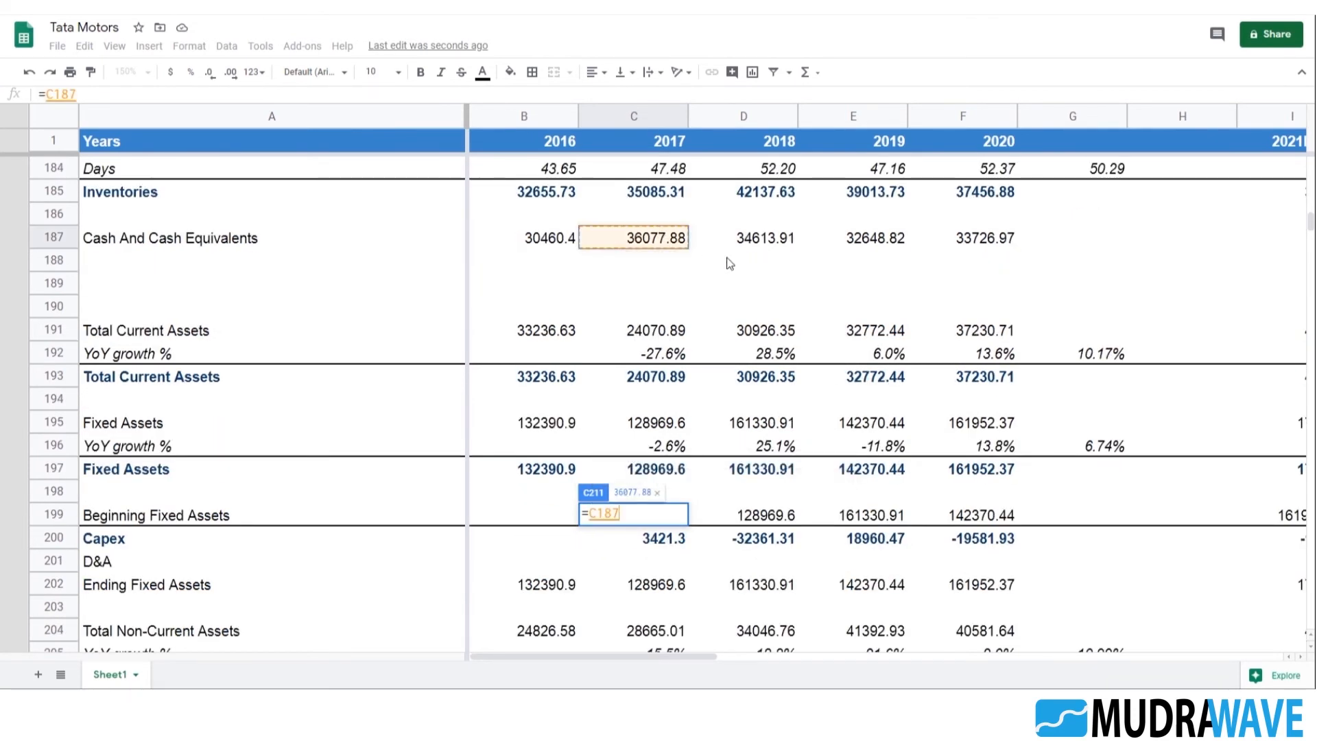
key(Return)
Fill the Beginning Cash and Ending Cash formulas from C210:C211 across to 2020 in column F
scroll(945, 472, down, 2)
key(Up)
key(Up)
key(shift+Down)
key(shift+Down)
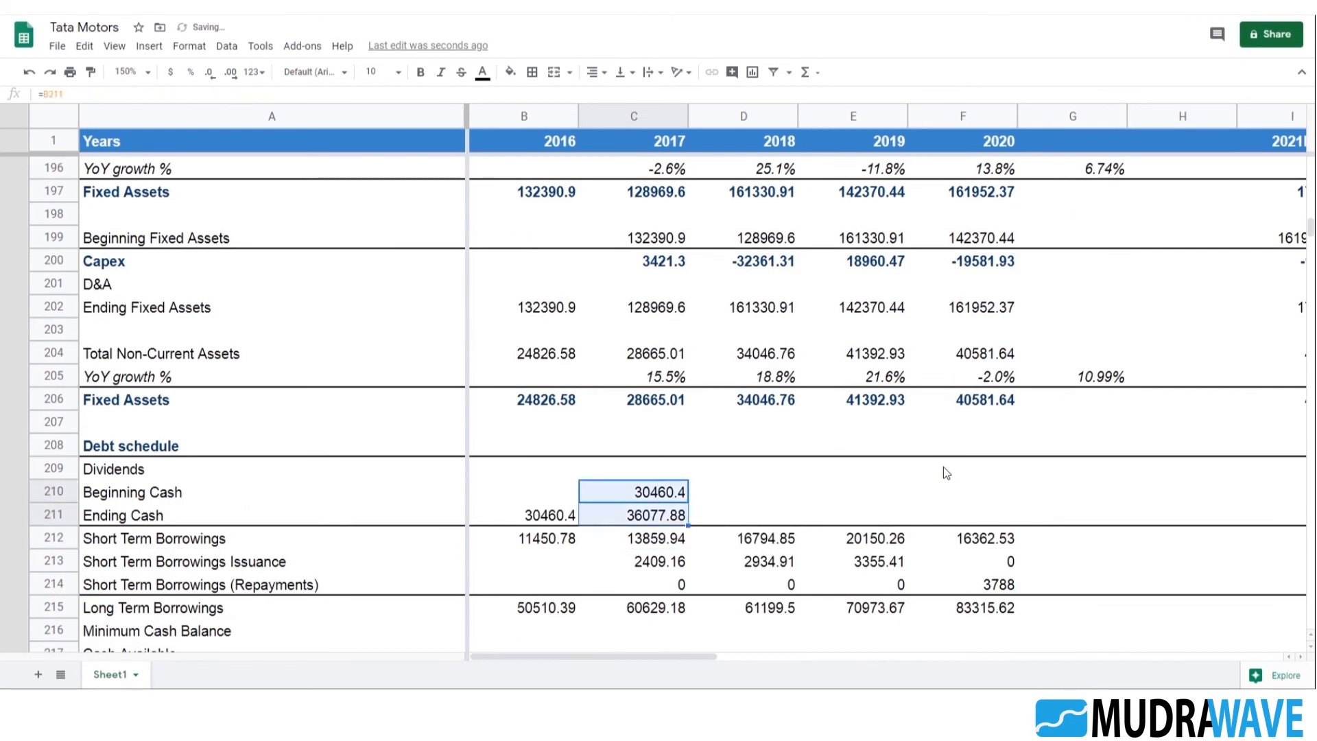
key(shift+Up)
key(shift+Right)
key(shift+Right)
key(shift+Right)
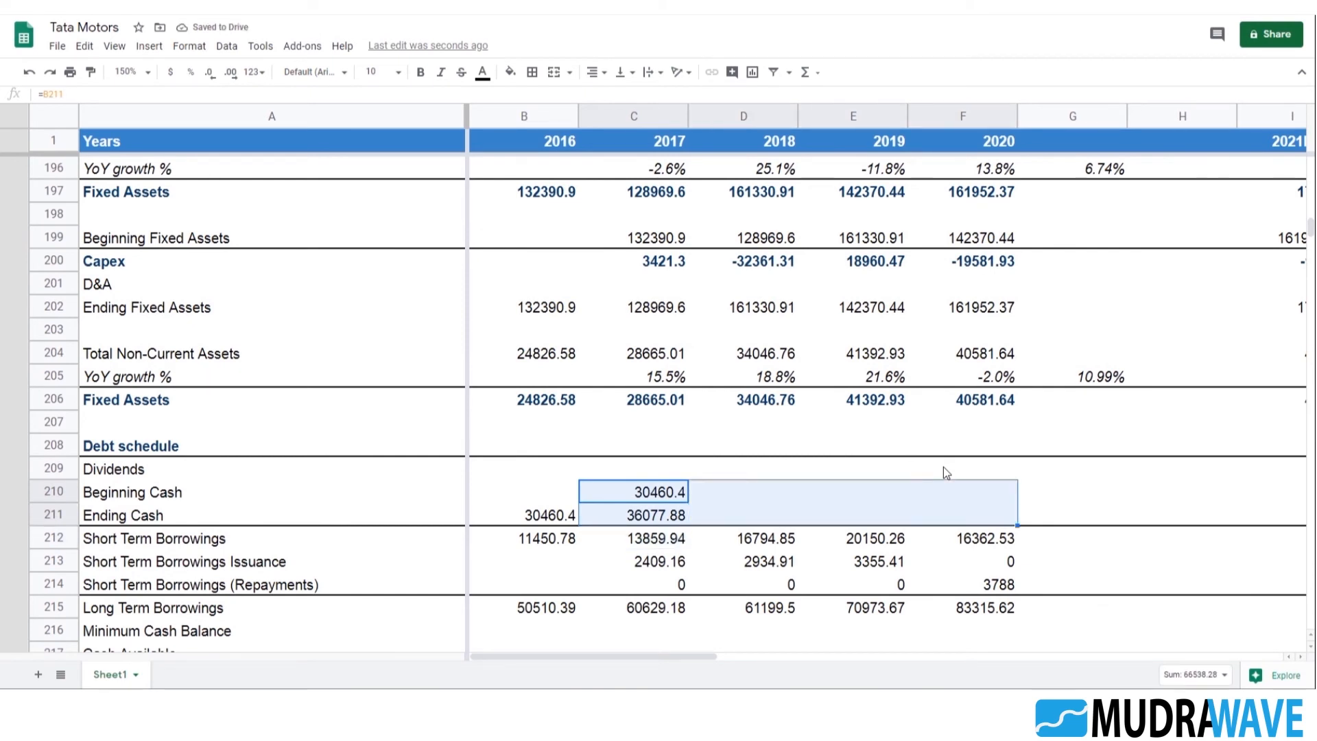
key(ctrl+r)
key(Right)
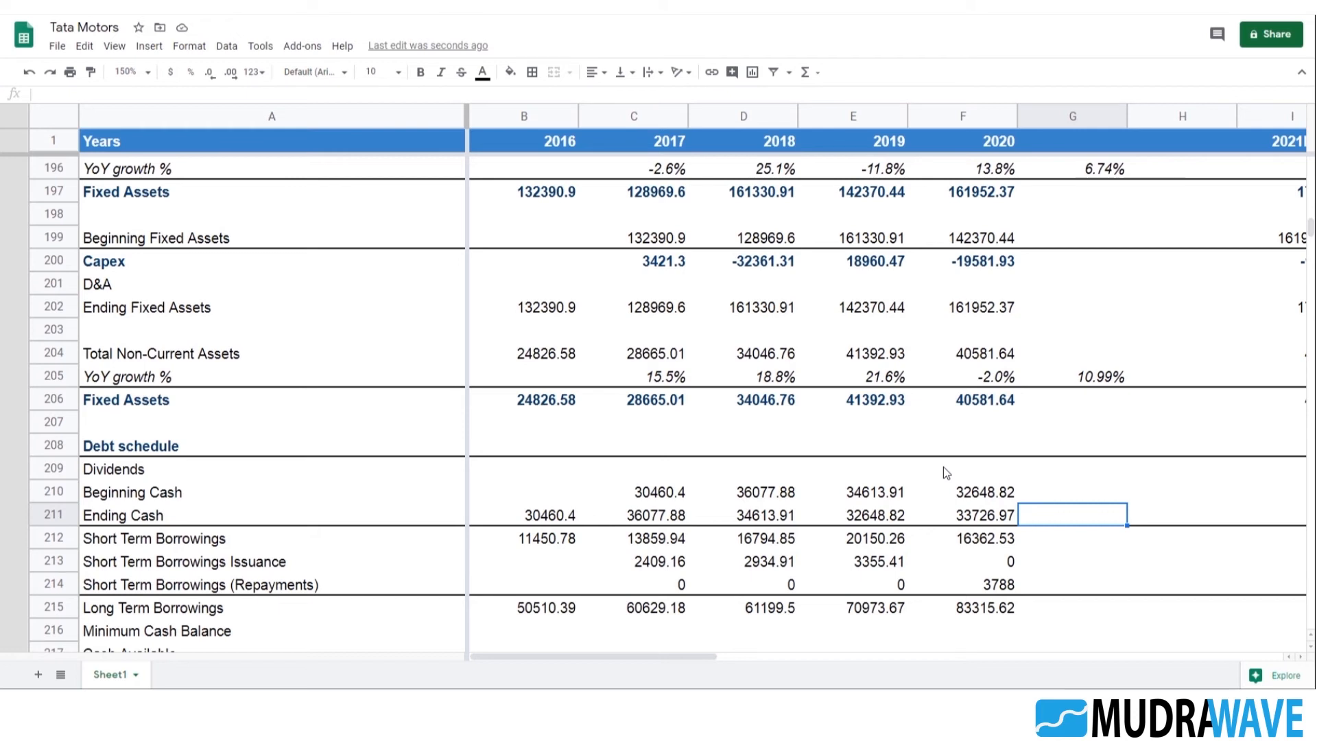
Copy the weighted-average SUMPRODUCT formula from the Inventories Days cell G184 into G211 in the Ending Cash row
scroll(1154, 422, up, 3)
scroll(1154, 422, up, 4)
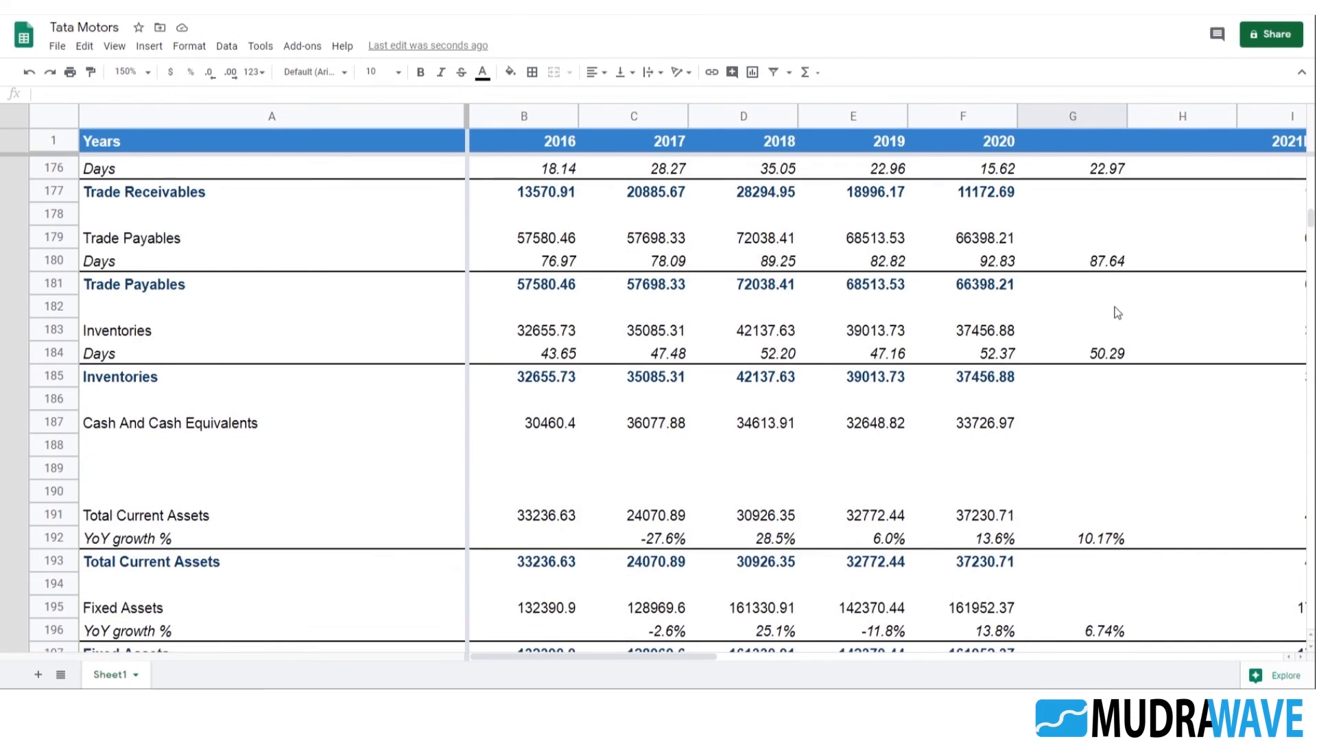
click(1104, 352)
scroll(1122, 372, down, 6)
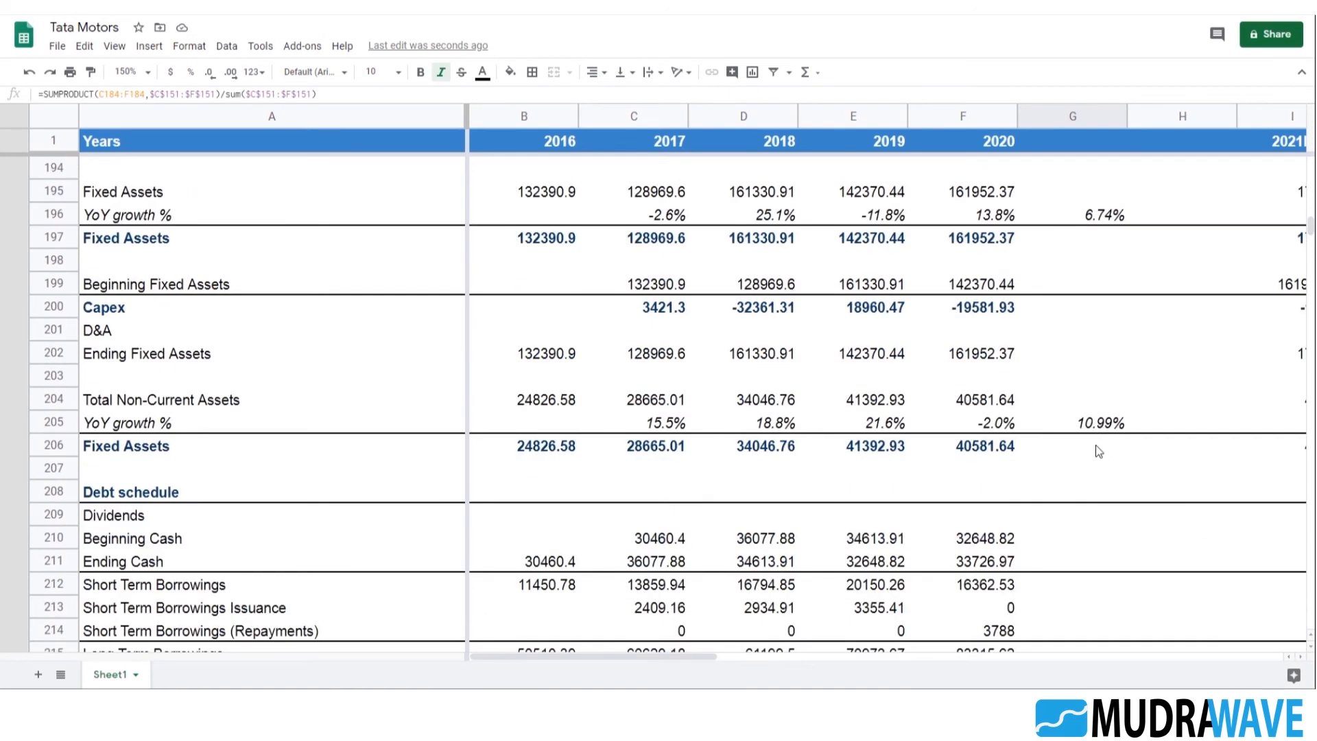
click(1093, 558)
text(=SUMPRODUCT(C211:F211,$C$151:$F$151)/sum($C$151:$F$151))
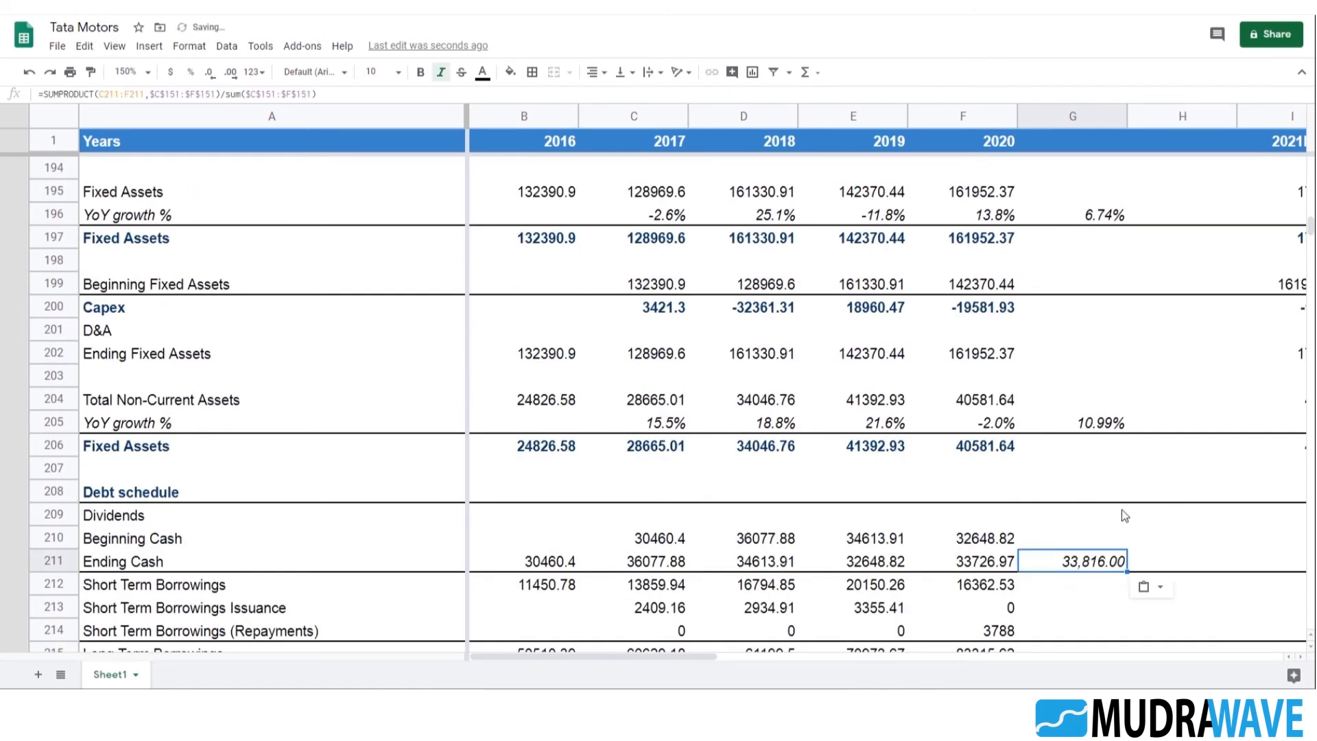
Enter =G211 as the 2021E Minimum Cash Balance in I216, referencing the average Ending Cash
scroll(1105, 504, down, 1)
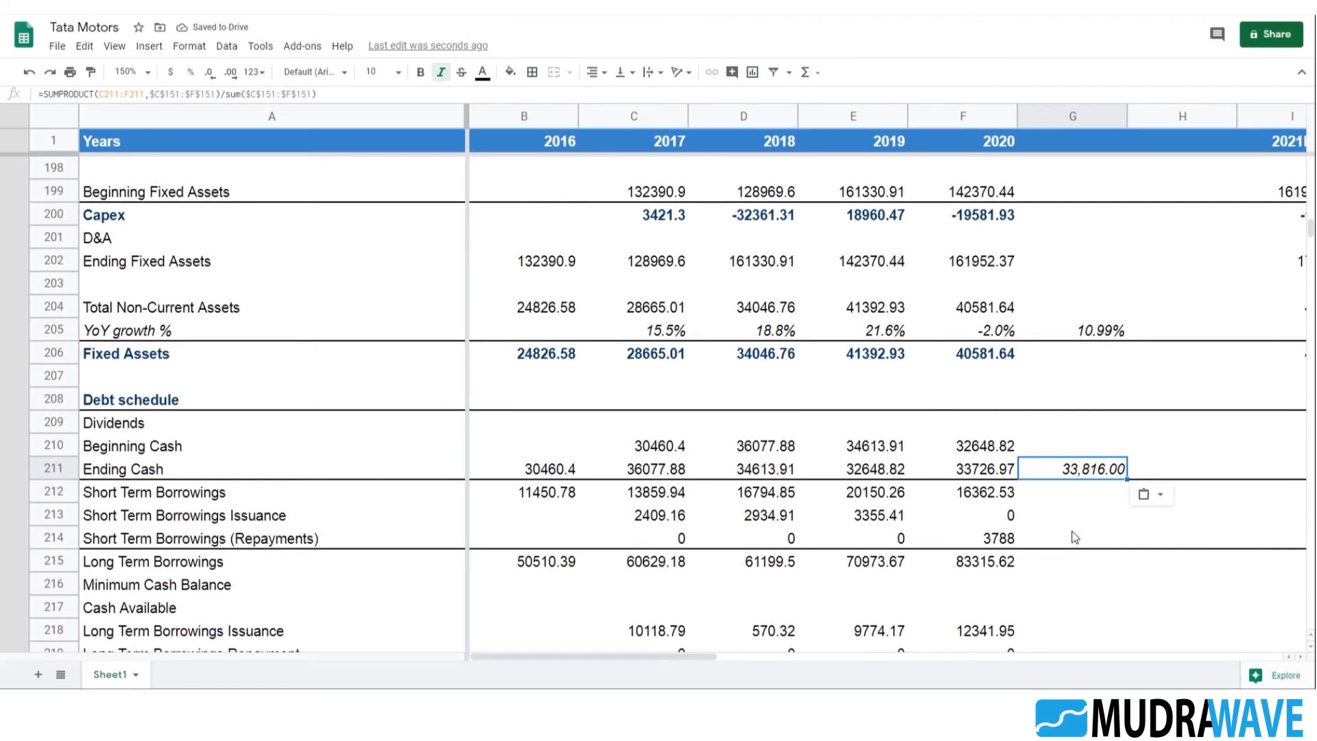
key(Right)
key(Right)
key(Right)
key(Down)
key(Left)
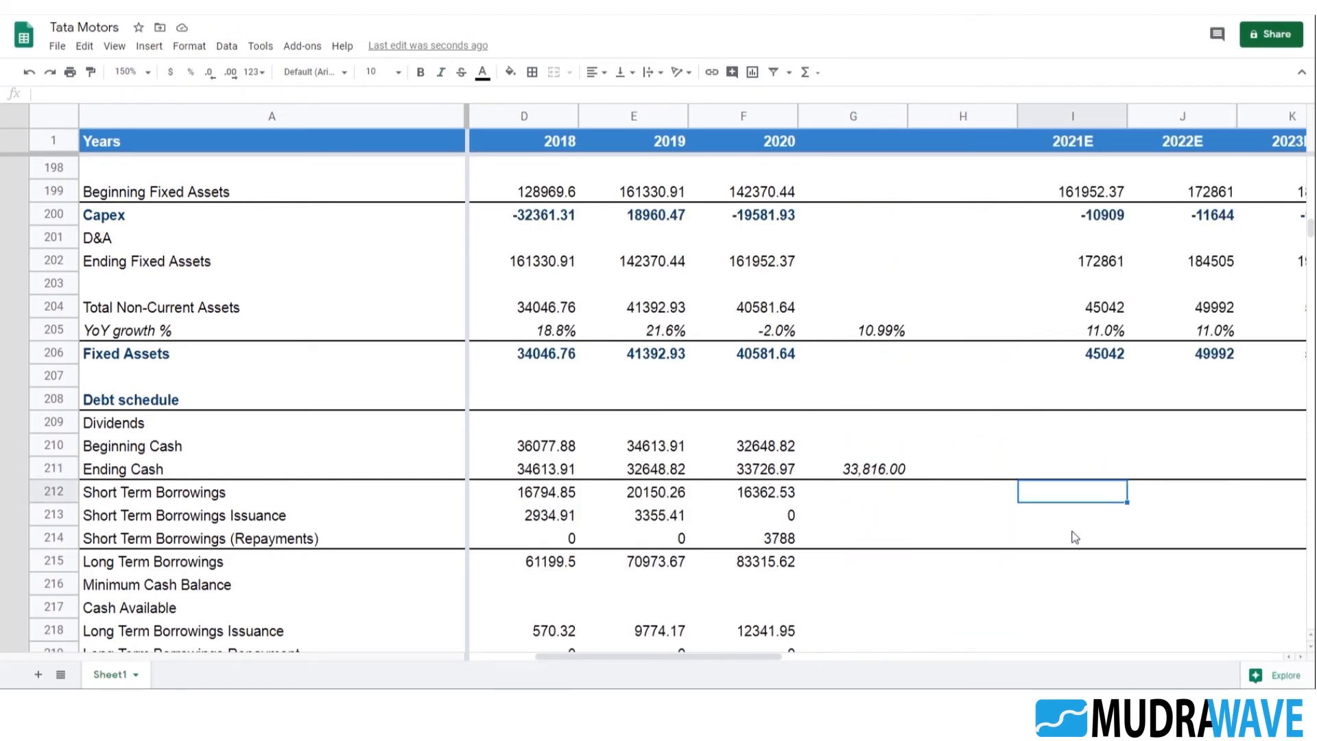
scroll(1090, 530, down, 1)
key(Down)
key(Down)
key(Down)
key(Down)
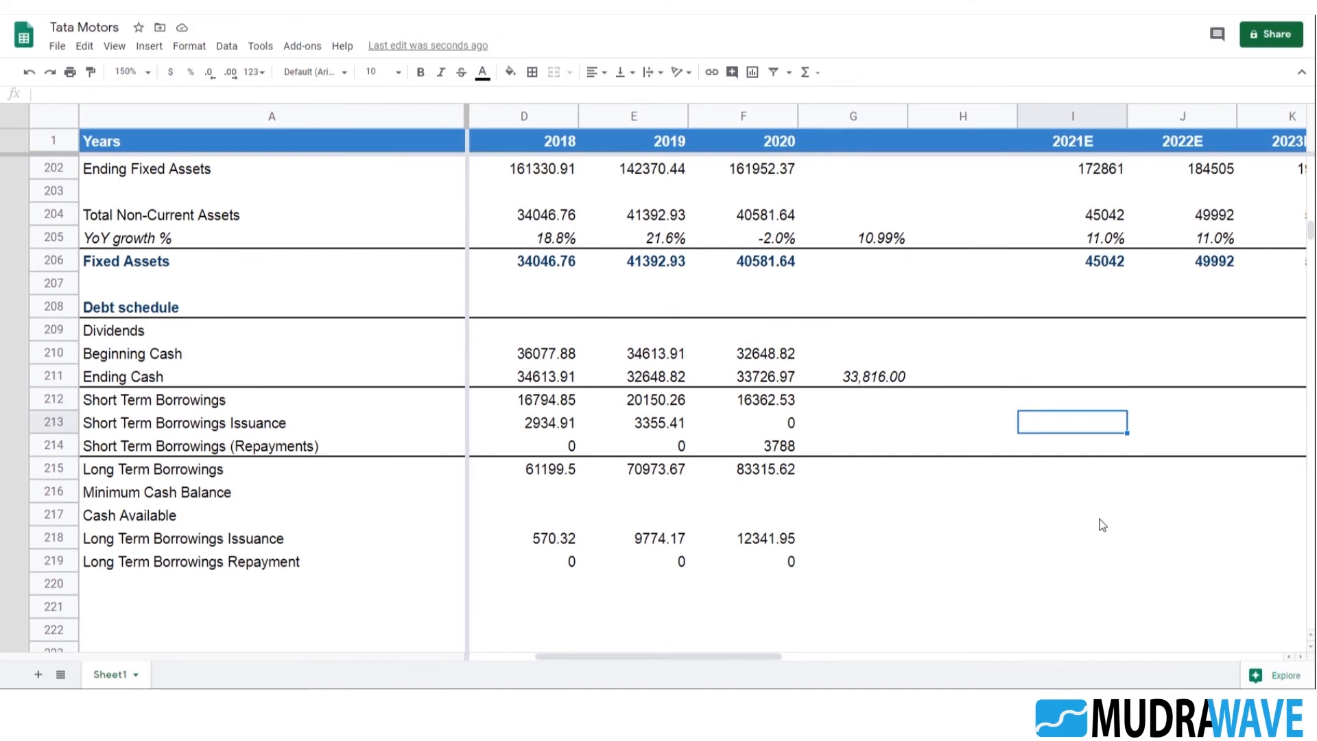
text(=)
click(869, 377)
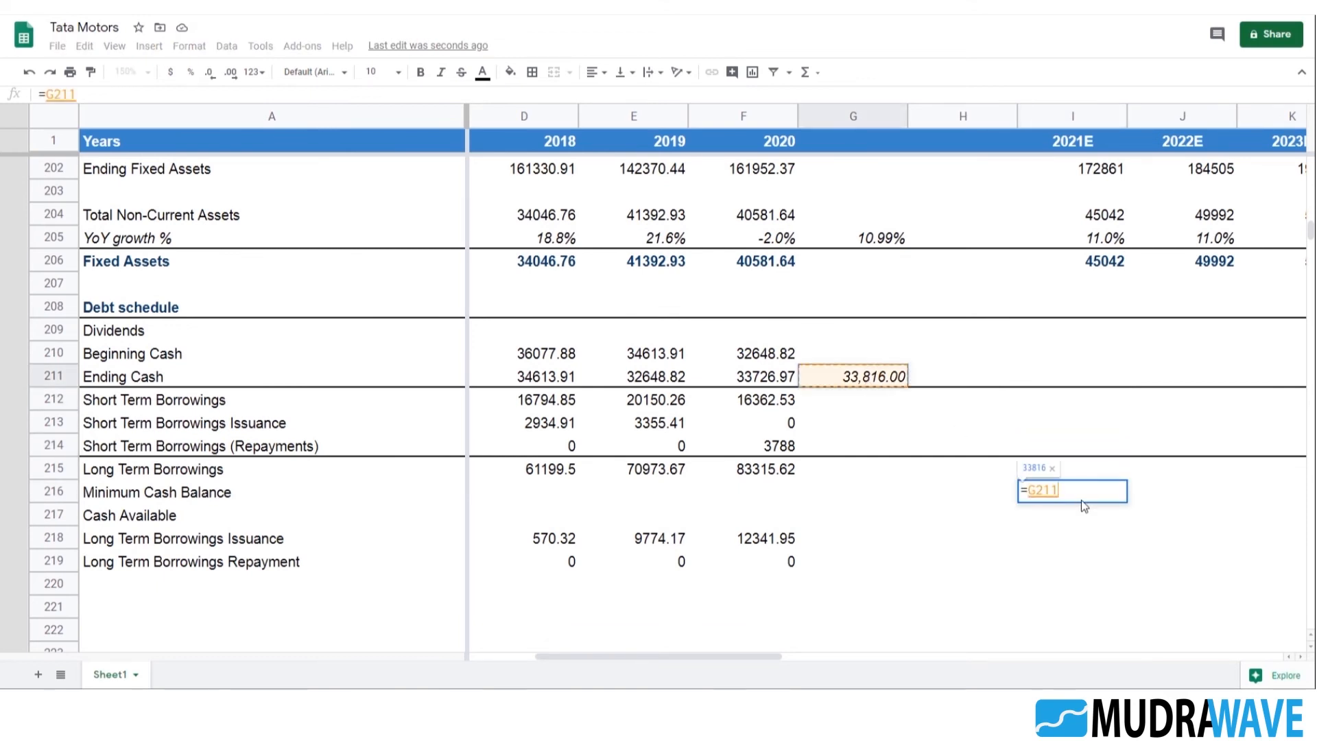
key(Return)
Make the reference in the 2021E Minimum Cash Balance formula absolute, as =$G$211 in I216
key(Up)
key(F2)
key(Left)
key(Left)
key(Left)
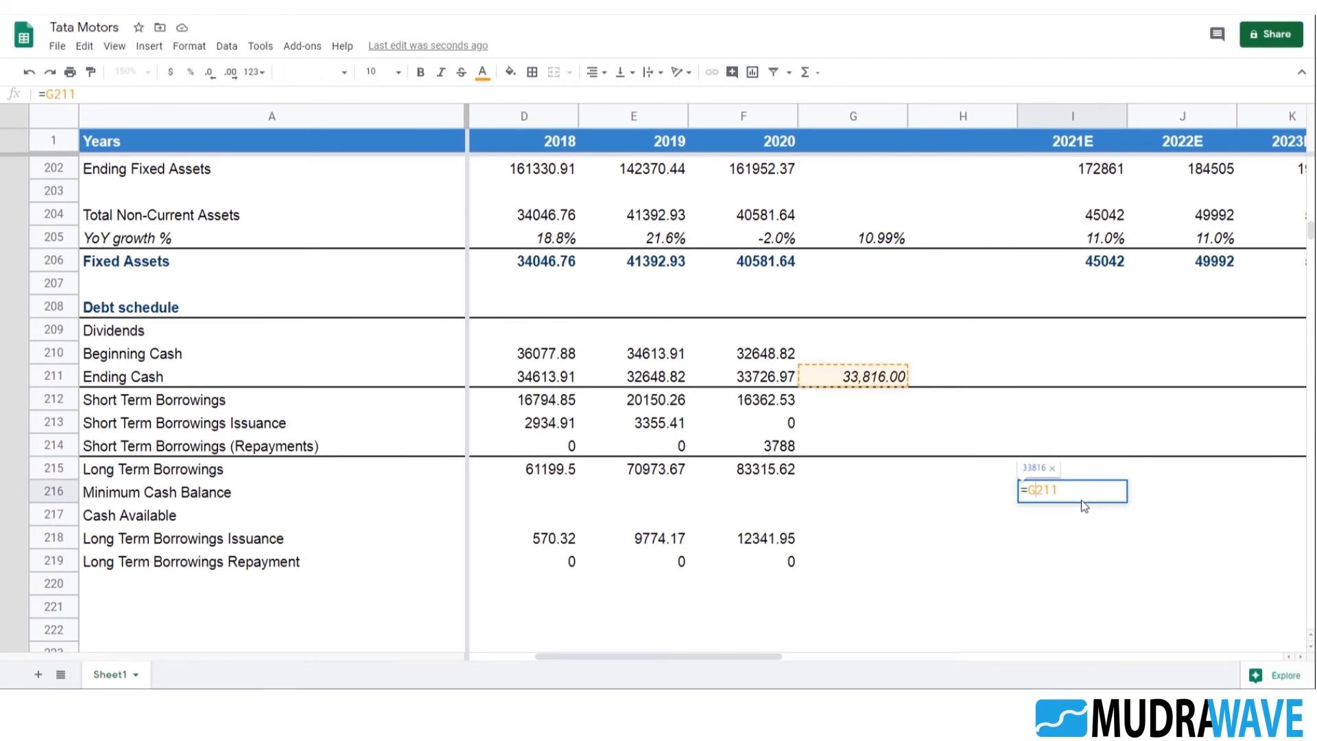
key(F4)
key(Return)
Fill the Minimum Cash Balance formula from I216 across to 2025E in M216
key(Up)
key(shift+Right)
key(shift+Right)
key(shift+Right)
key(shift+Right)
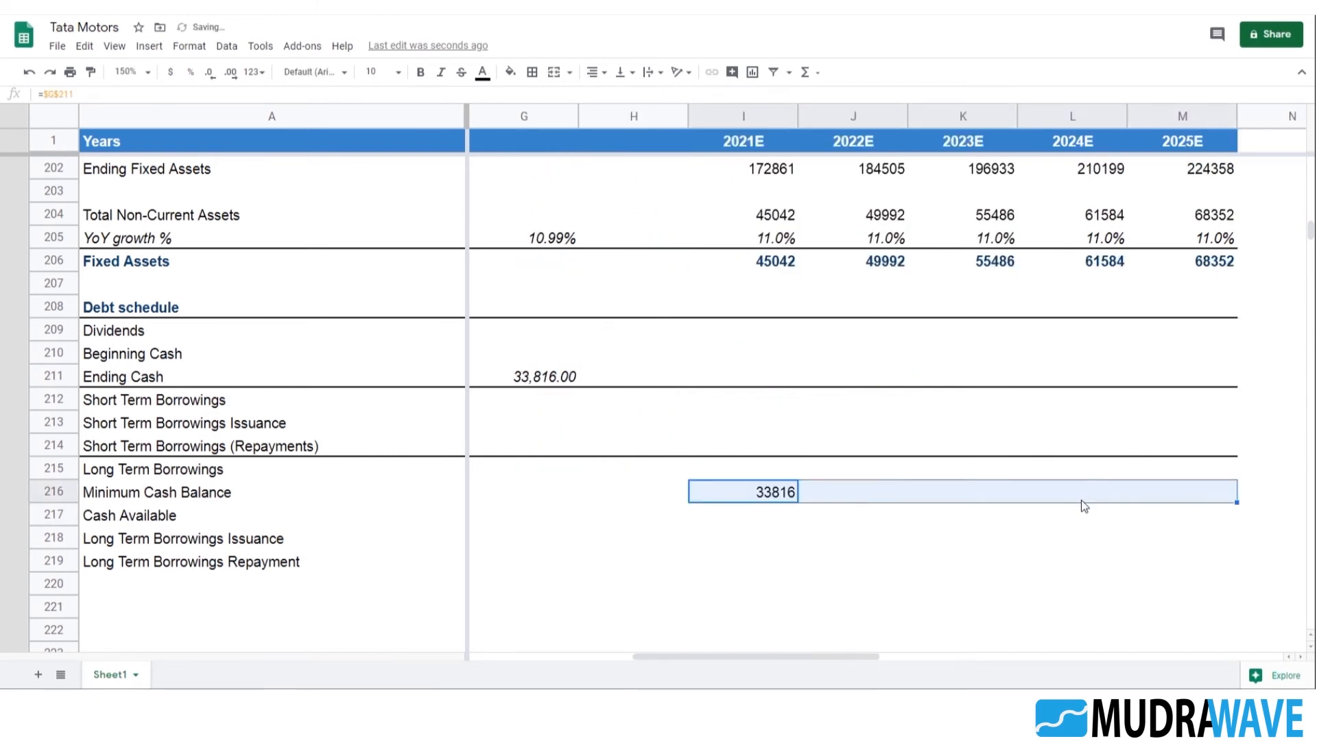
key(ctrl+r)
Enter =F215+I218+I219 as the 2021E Long Term Borrowings in I215, adding issuance and repayment to the 2020 balance
key(Left)
key(Left)
key(Left)
key(Left)
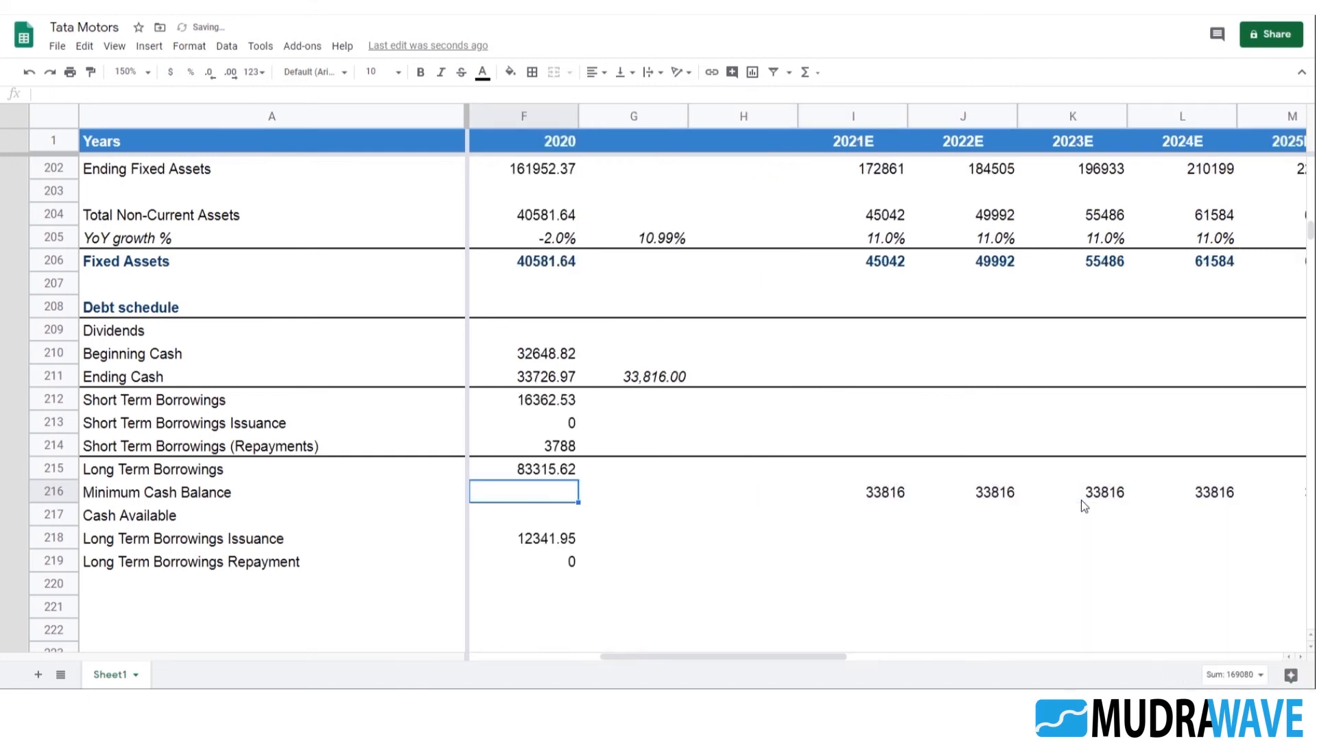
key(Right)
key(Right)
key(Up)
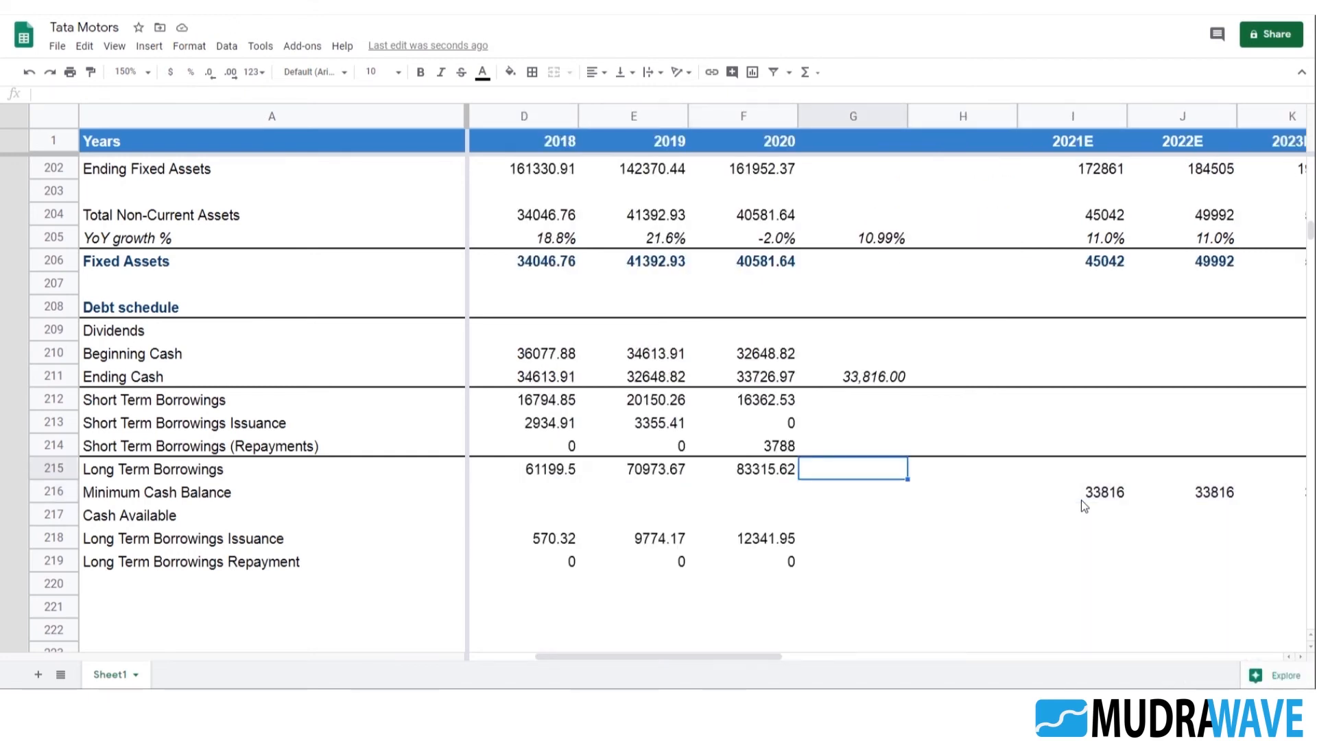
key(Right)
key(Right)
key(Right)
key(Left)
key(Down)
key(Down)
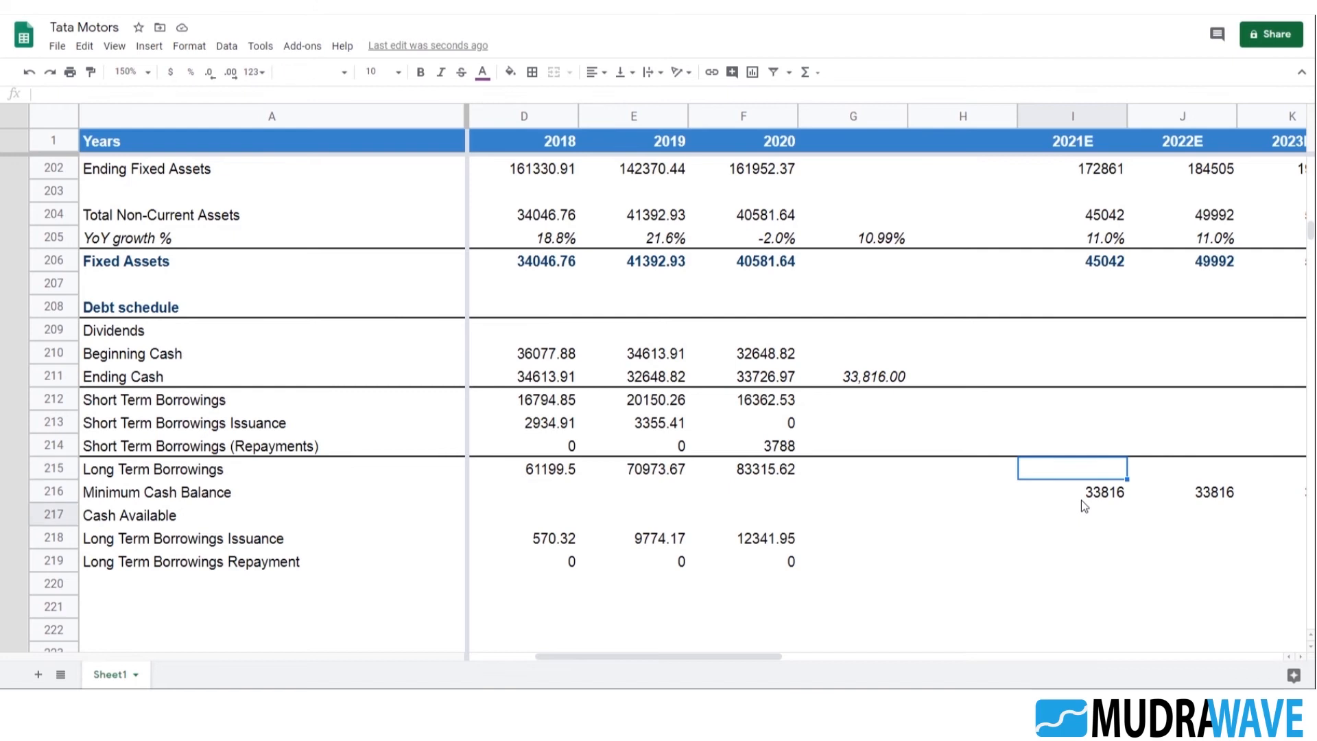
text(=)
key(Left)
key(Left)
key(Left)
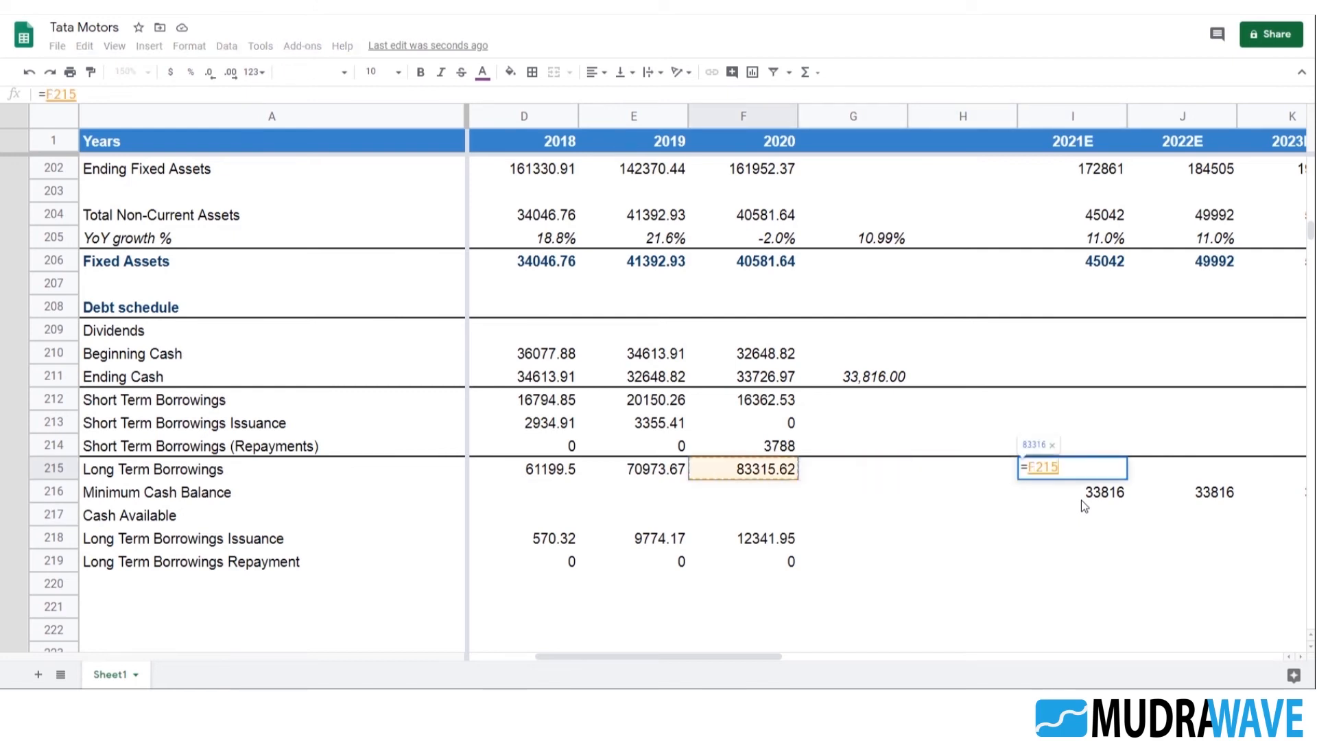
text(+)
key(Down)
key(Down)
key(Down)
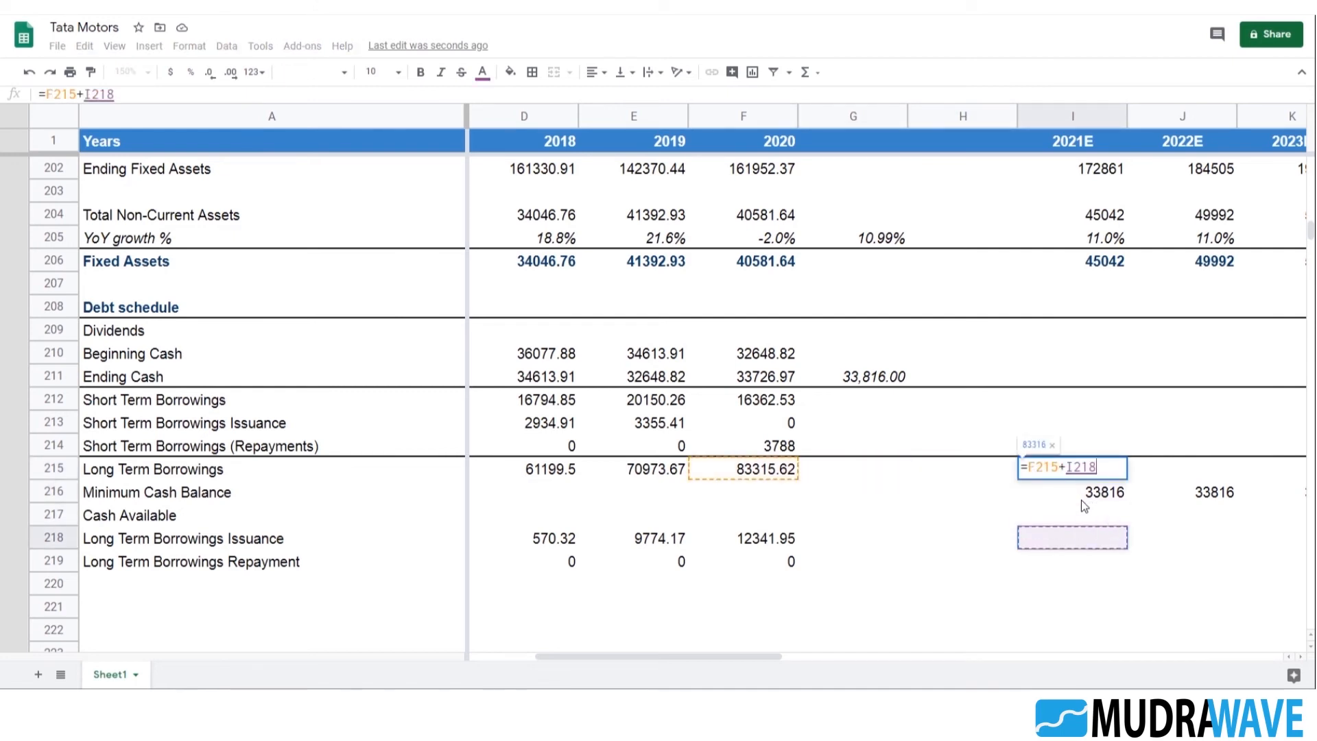
text(+)
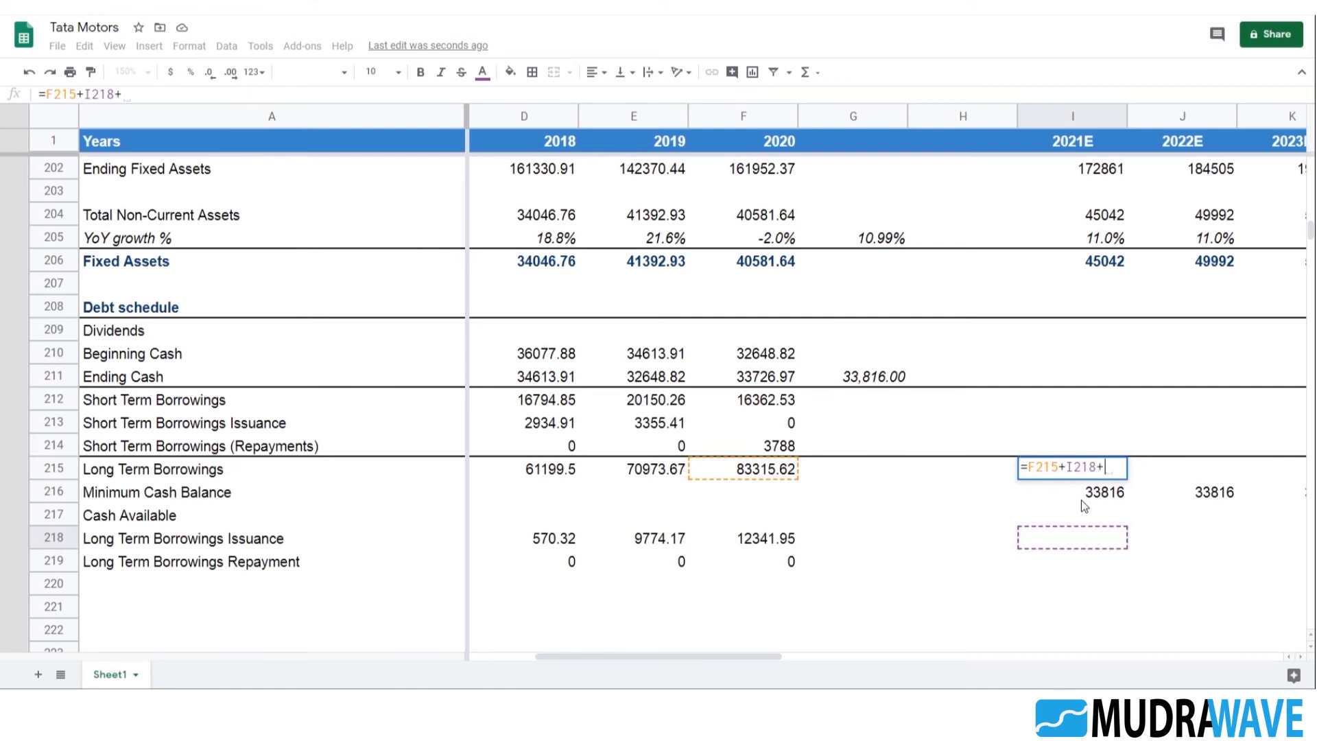
key(Down)
key(Down)
key(Down)
key(Down)
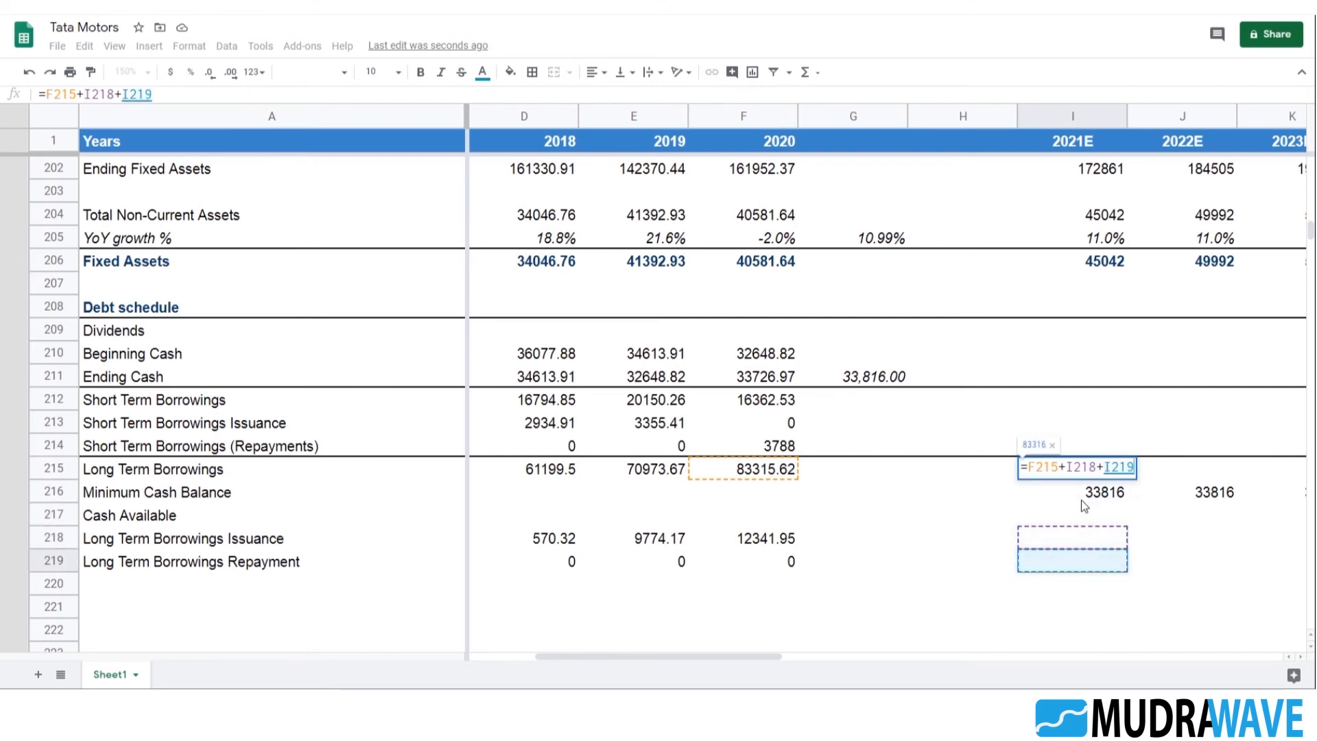
key(Return)
key(Up)
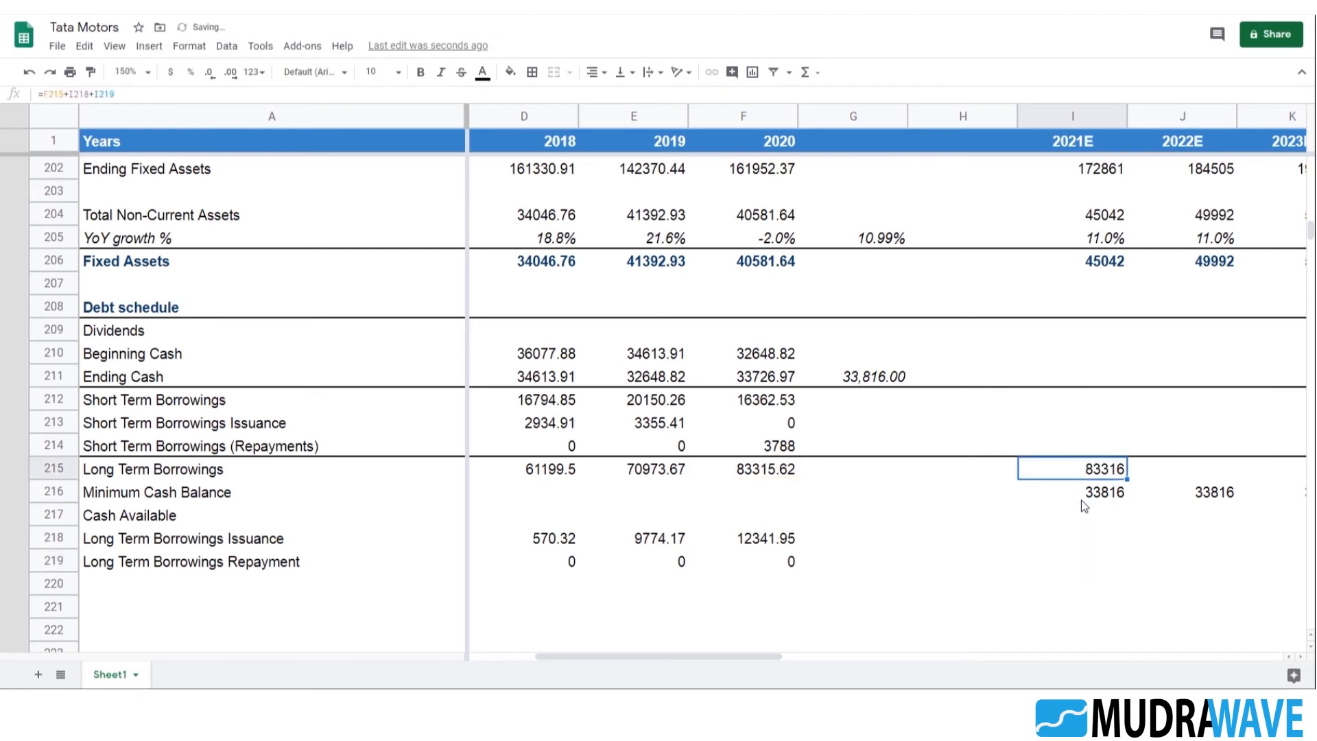
Copy the Long Term Borrowings formula into 2022E cell J215 and correct its prior-year reference, making it =I215+J218+J219
key(shift+Right)
key(ctrl+r)
key(Right)
key(F2)
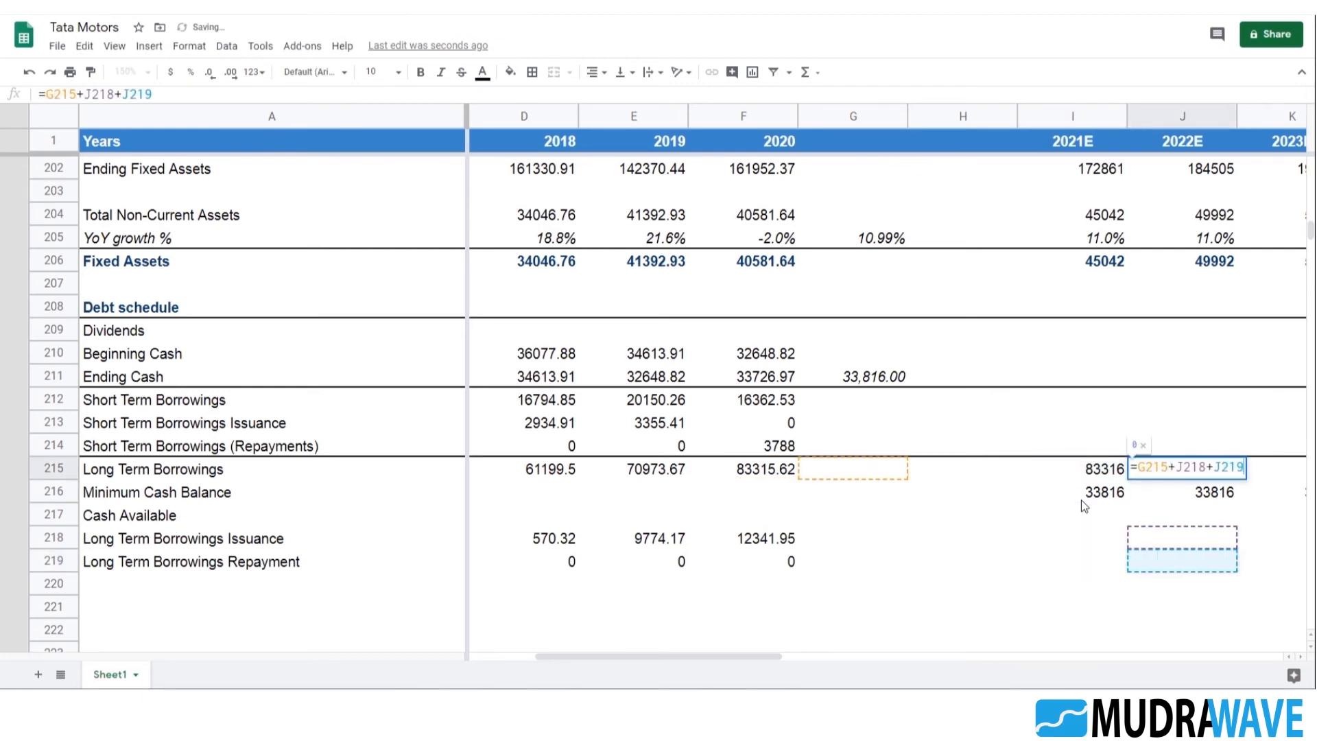
key(Left)
key(Left)
key(Left)
key(Left)
key(Left)
key(Left)
key(Left)
key(Left)
key(Left)
key(Left)
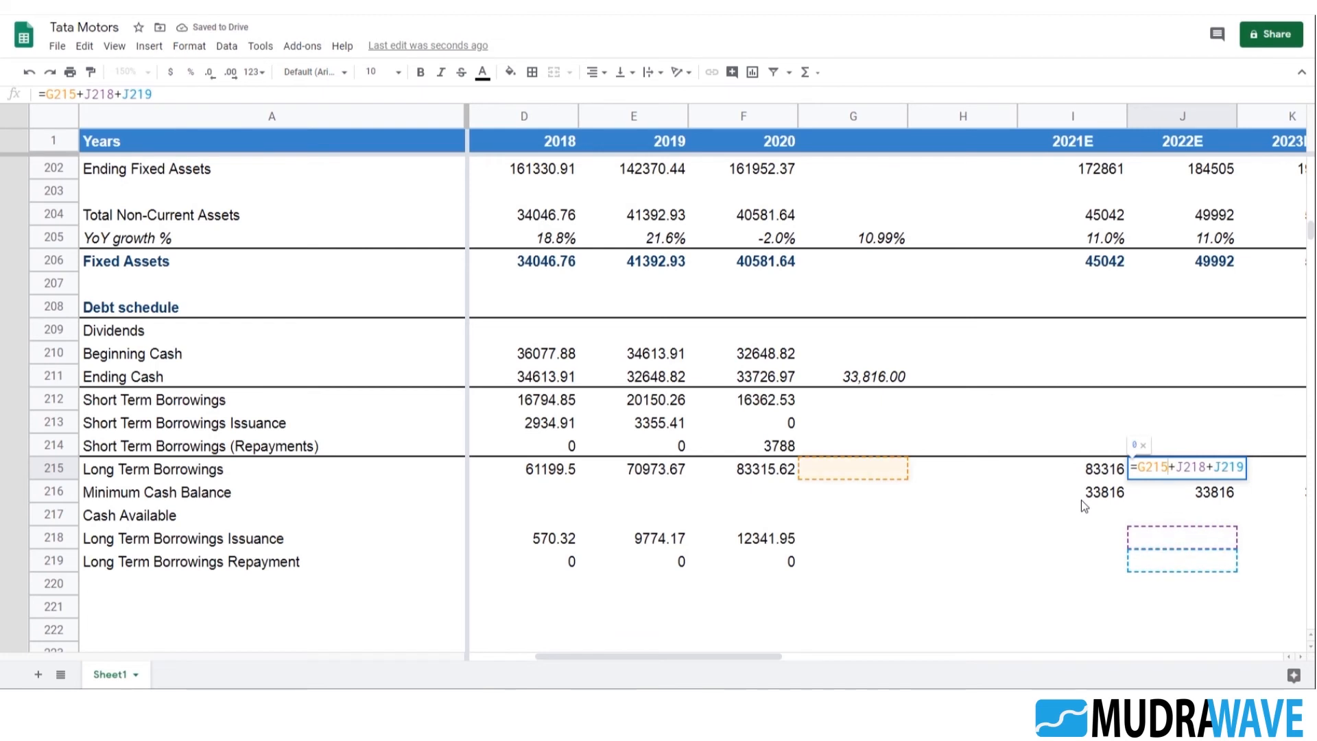
key(Left)
key(BackSpace)
text(i)
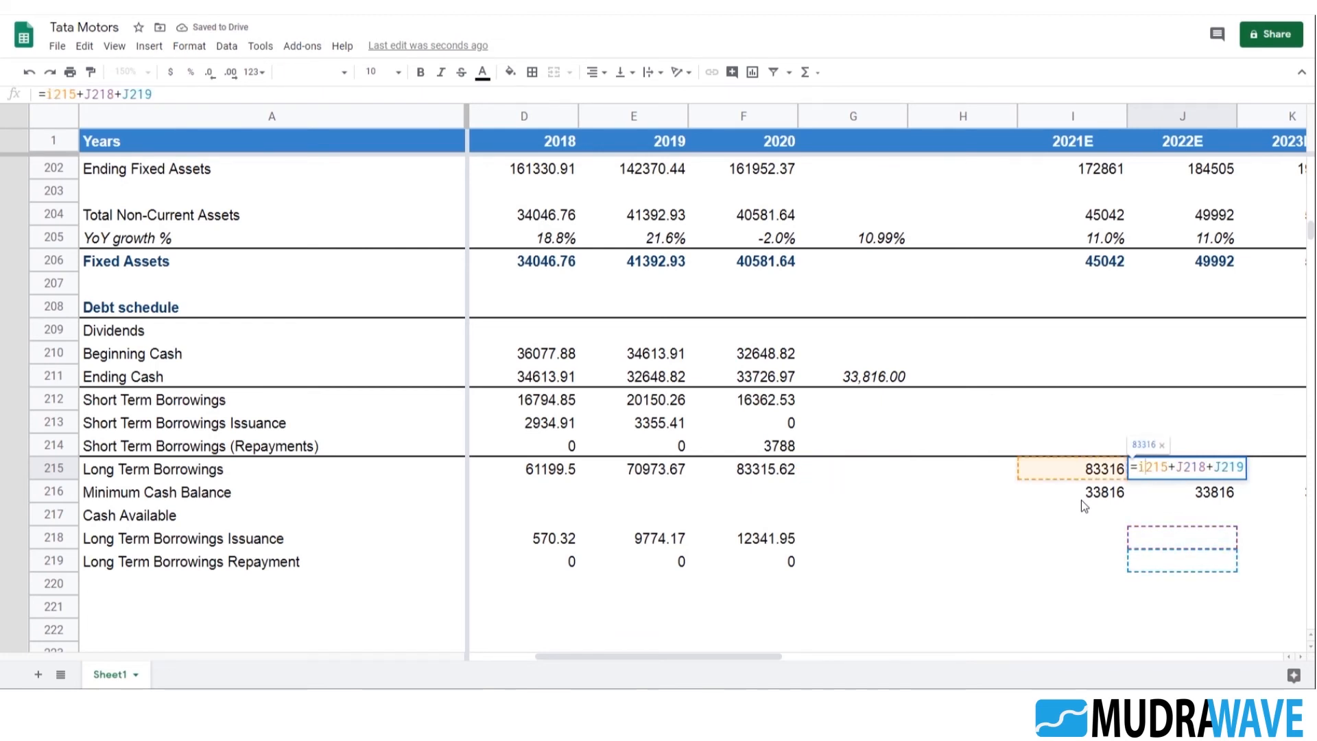
key(Return)
key(Up)
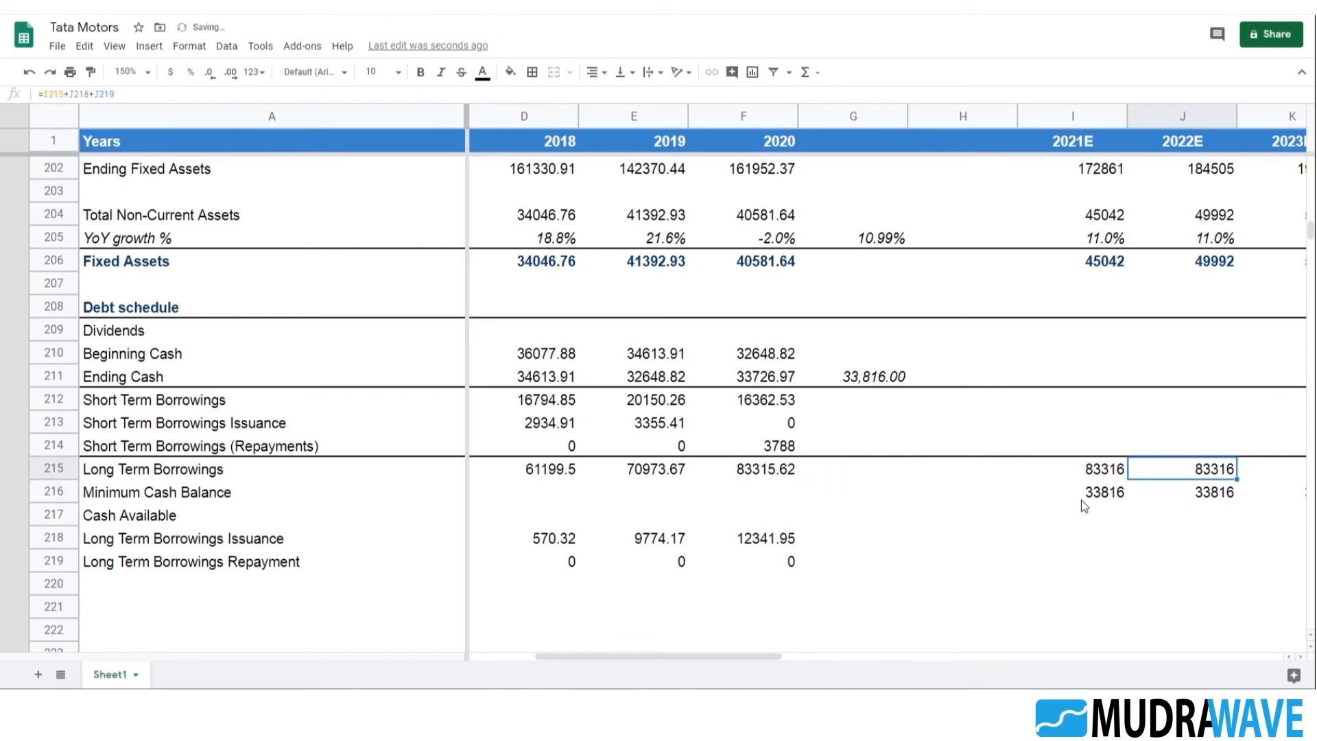
double_click(1211, 474)
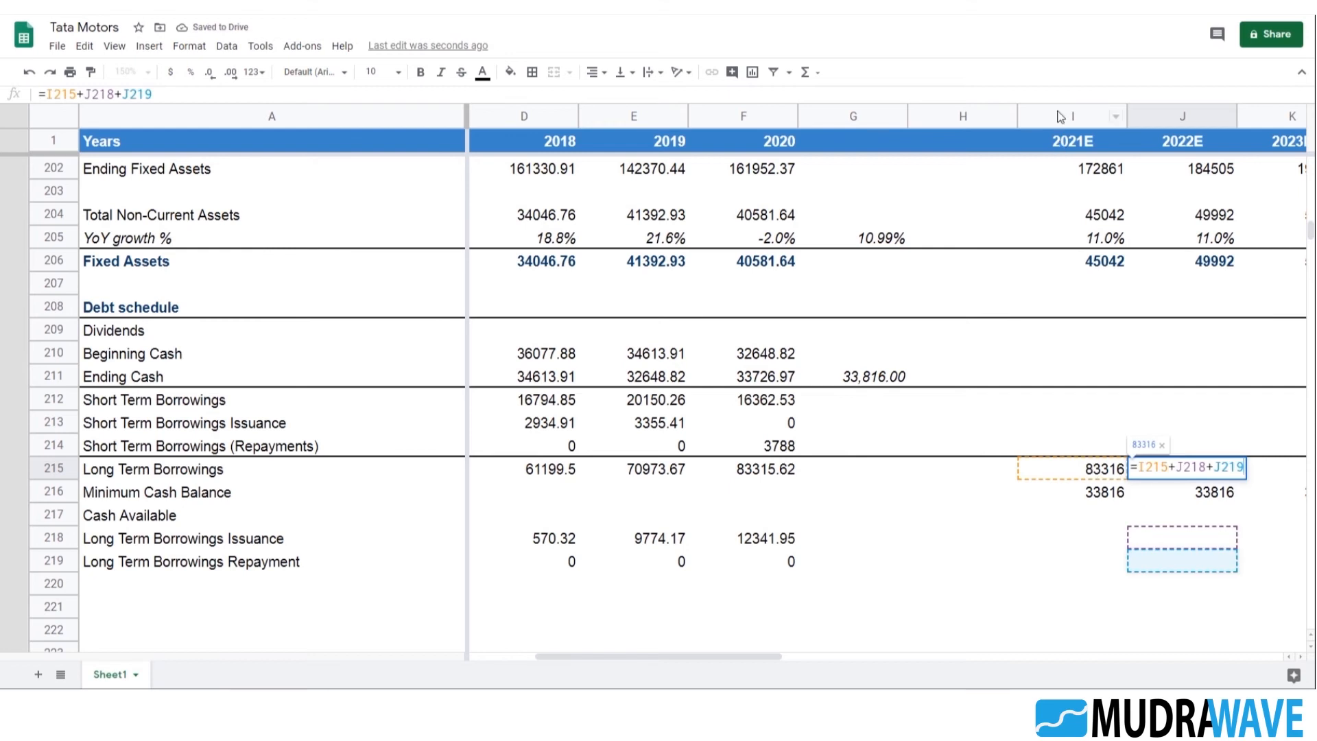
key(Escape)
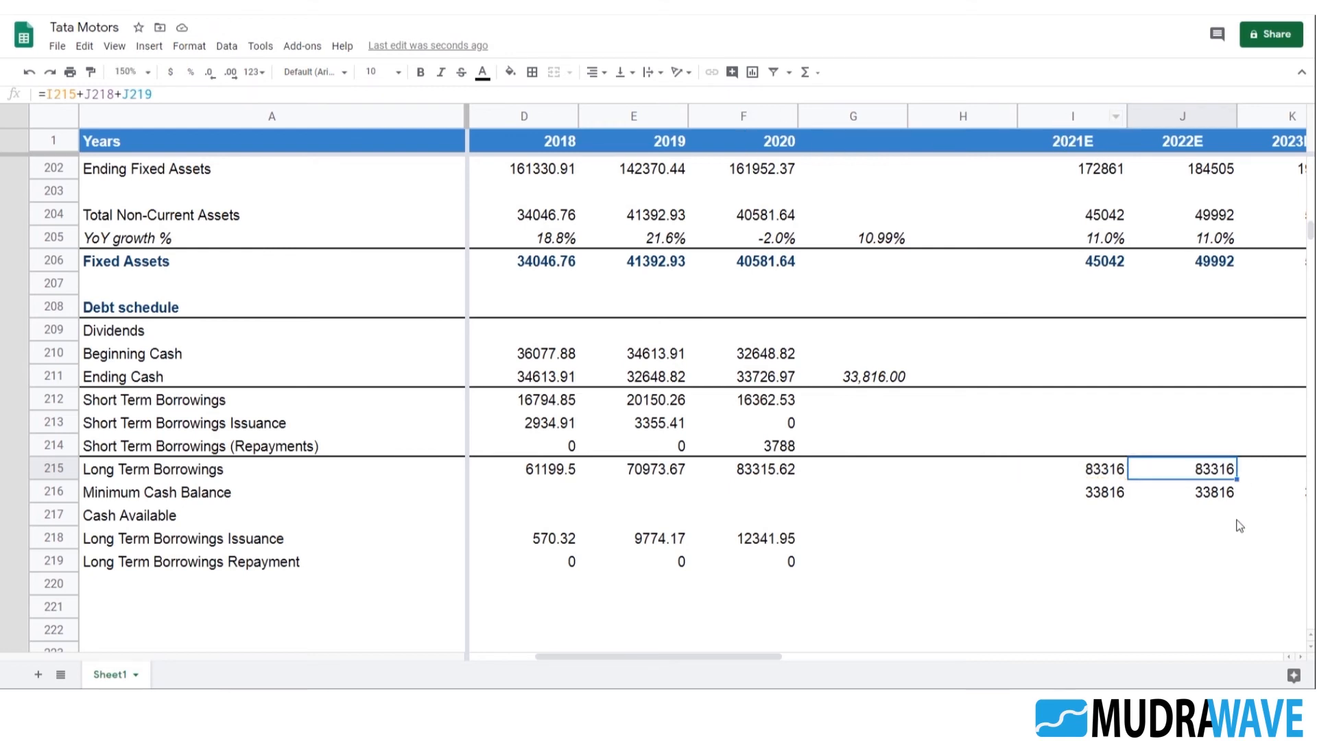
Fill the Long Term Borrowings formula from J215 across to 2025E in M215
key(shift+Right)
key(shift+Right)
key(shift+Right)
key(shift+Right)
key(shift+Left)
key(ctrl+r)
key(Left)
key(Left)
key(Left)
key(Left)
key(Right)
key(Right)
key(Right)
Test the Long Term Borrowings formula with a repayment of -2000 in I219, and clear the entry
key(Down)
key(Down)
key(Down)
key(Up)
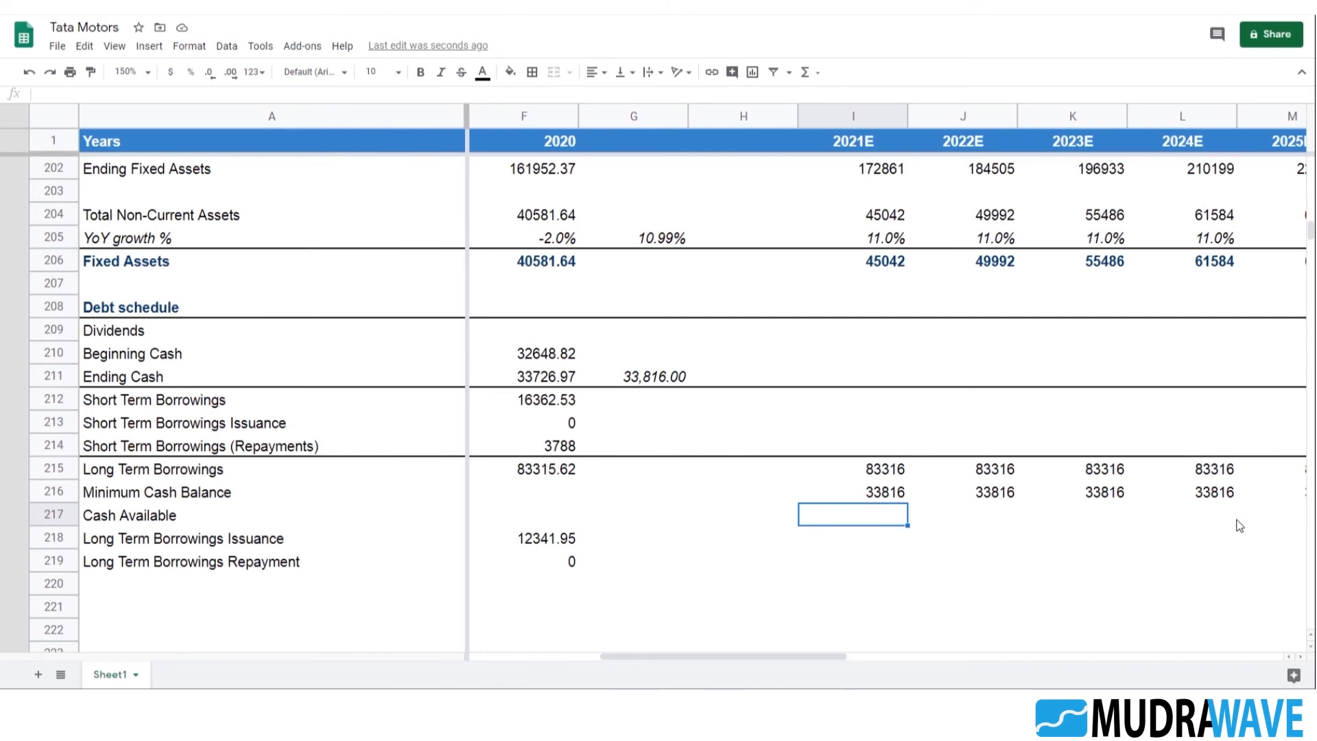
key(Down)
key(Down)
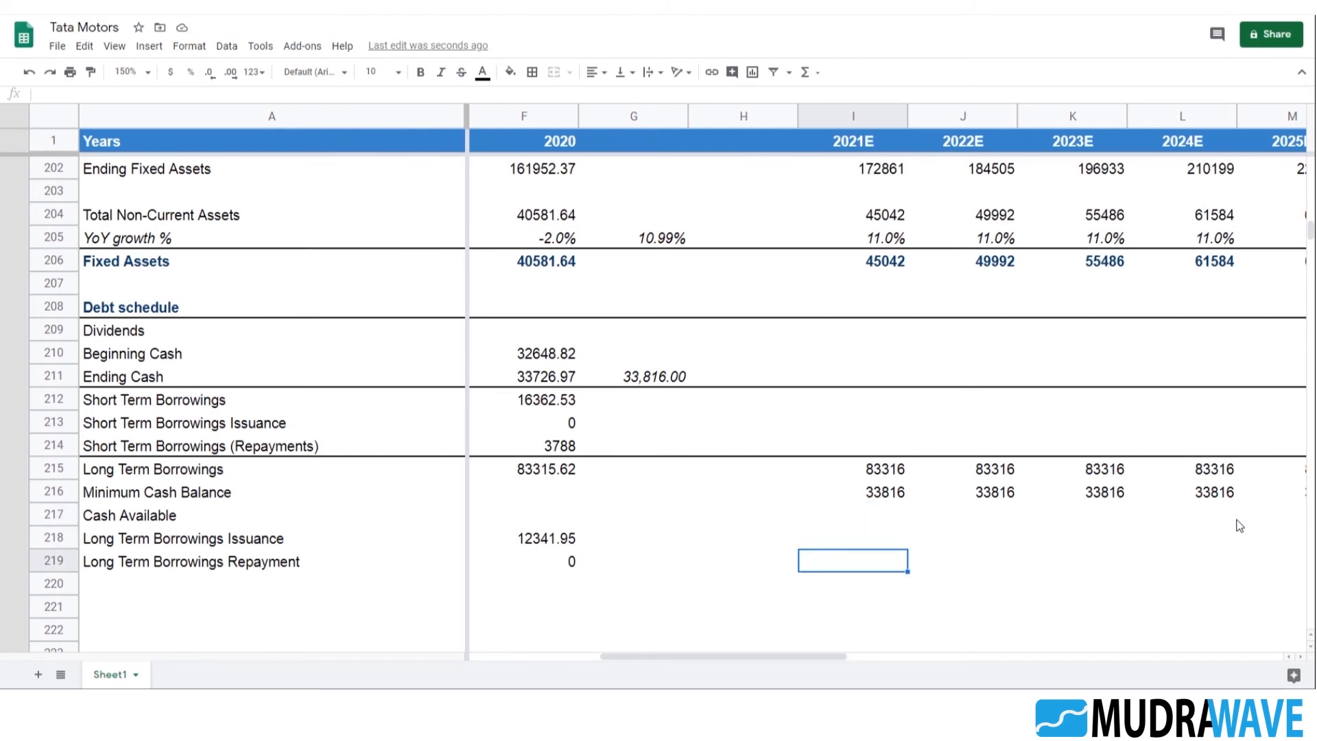
text(-2000)
key(ctrl+Return)
key(Up)
key(Up)
key(Up)
key(Up)
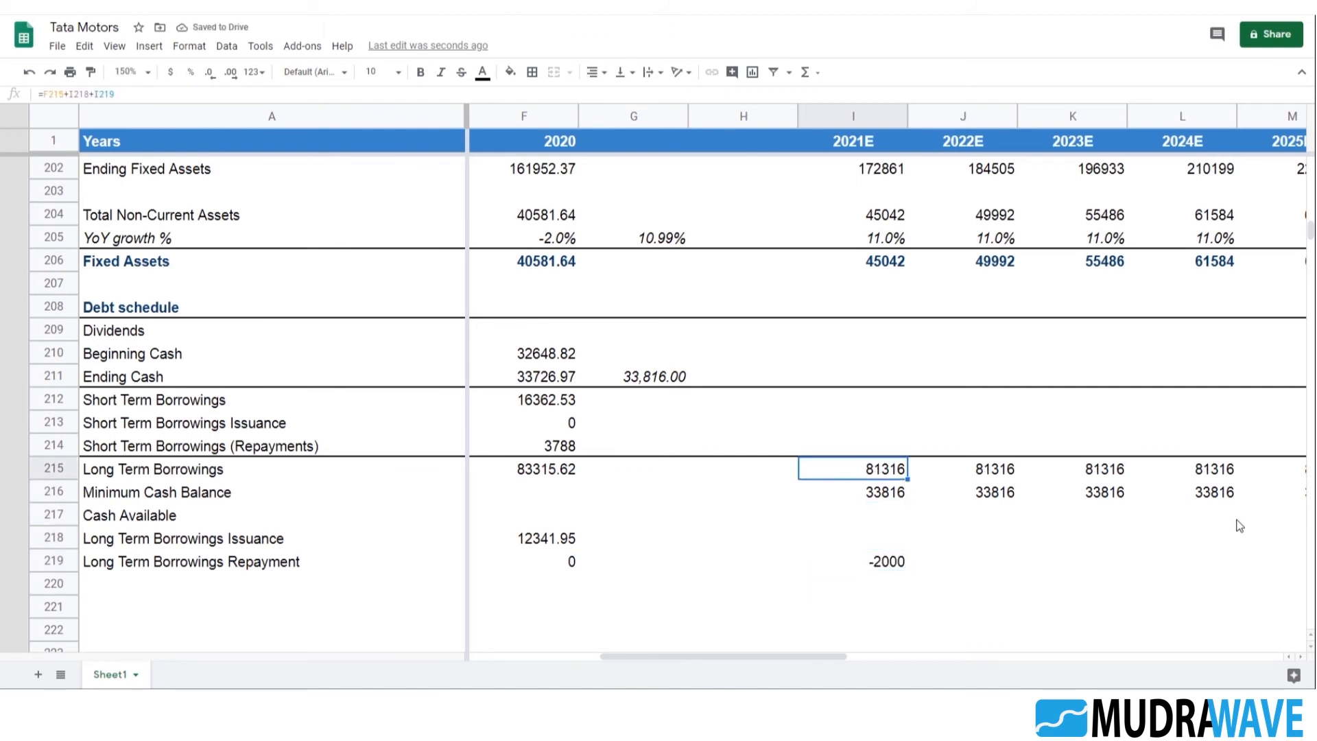
key(Down)
key(Down)
key(Down)
key(Down)
key(Delete)
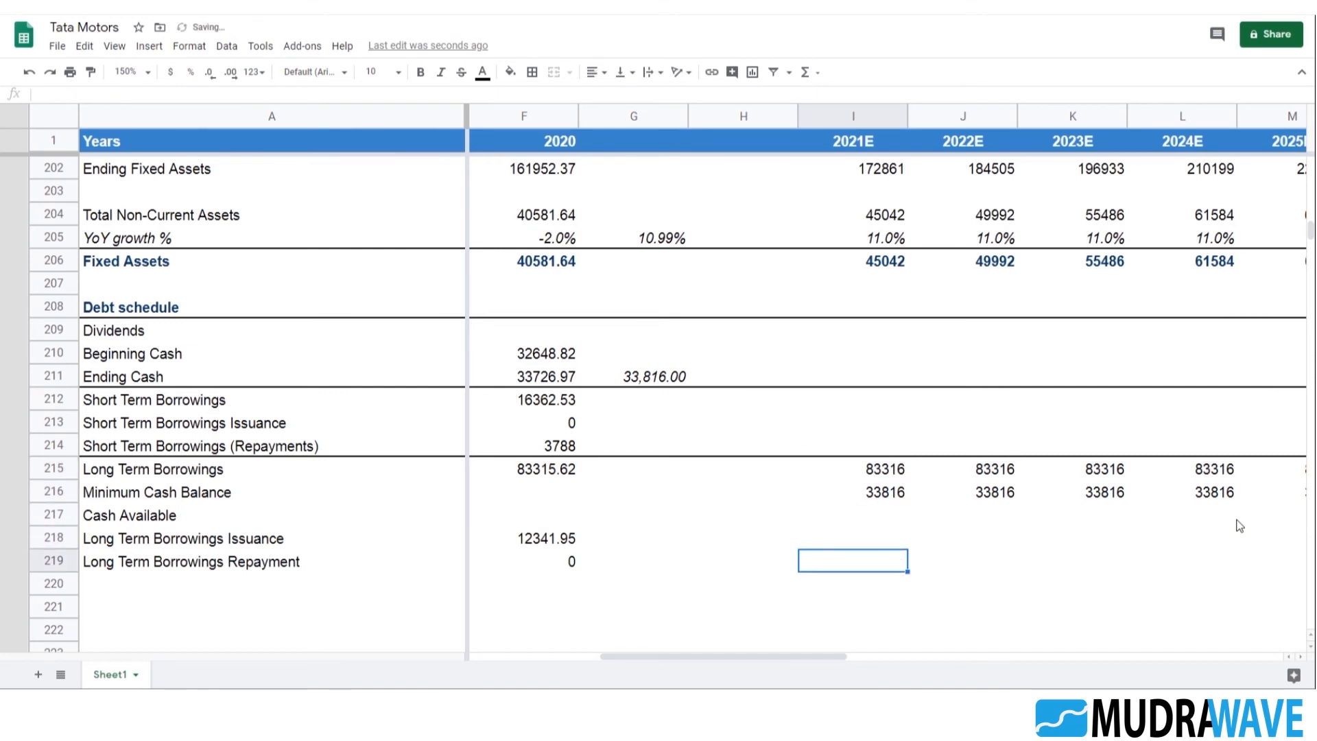
Test the Long Term Borrowings formula with an issuance of 3000 in I218, and clear the entry
key(Up)
key(Up)
key(Up)
key(Down)
key(Down)
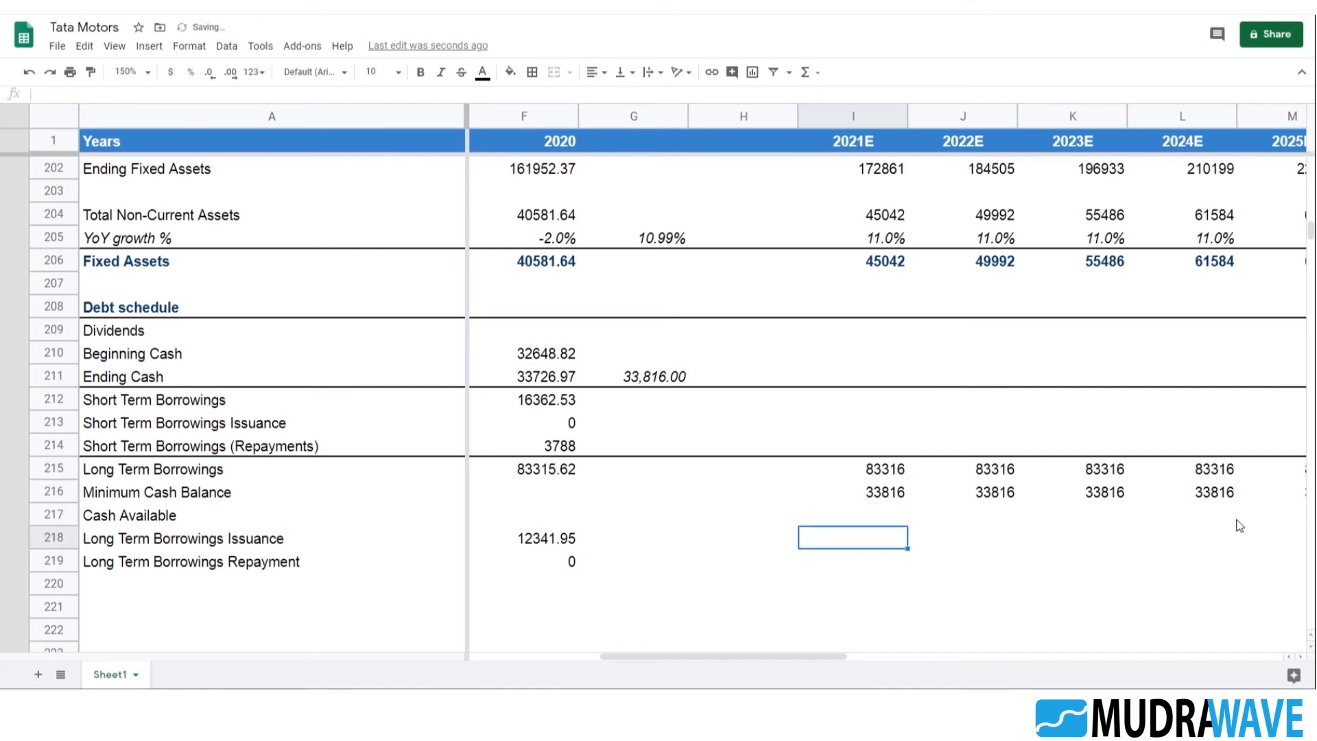
text(3000)
key(Return)
key(Up)
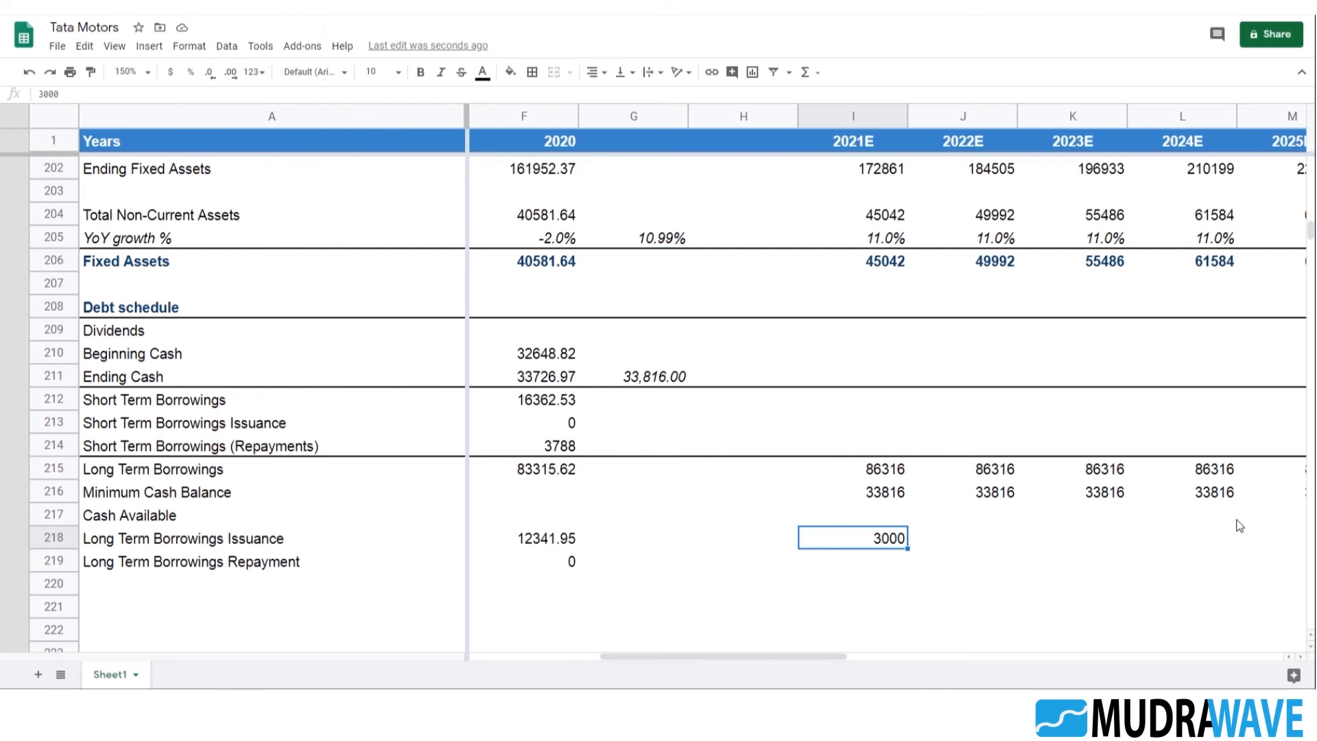
key(Delete)
key(Up)
key(Up)
key(Up)
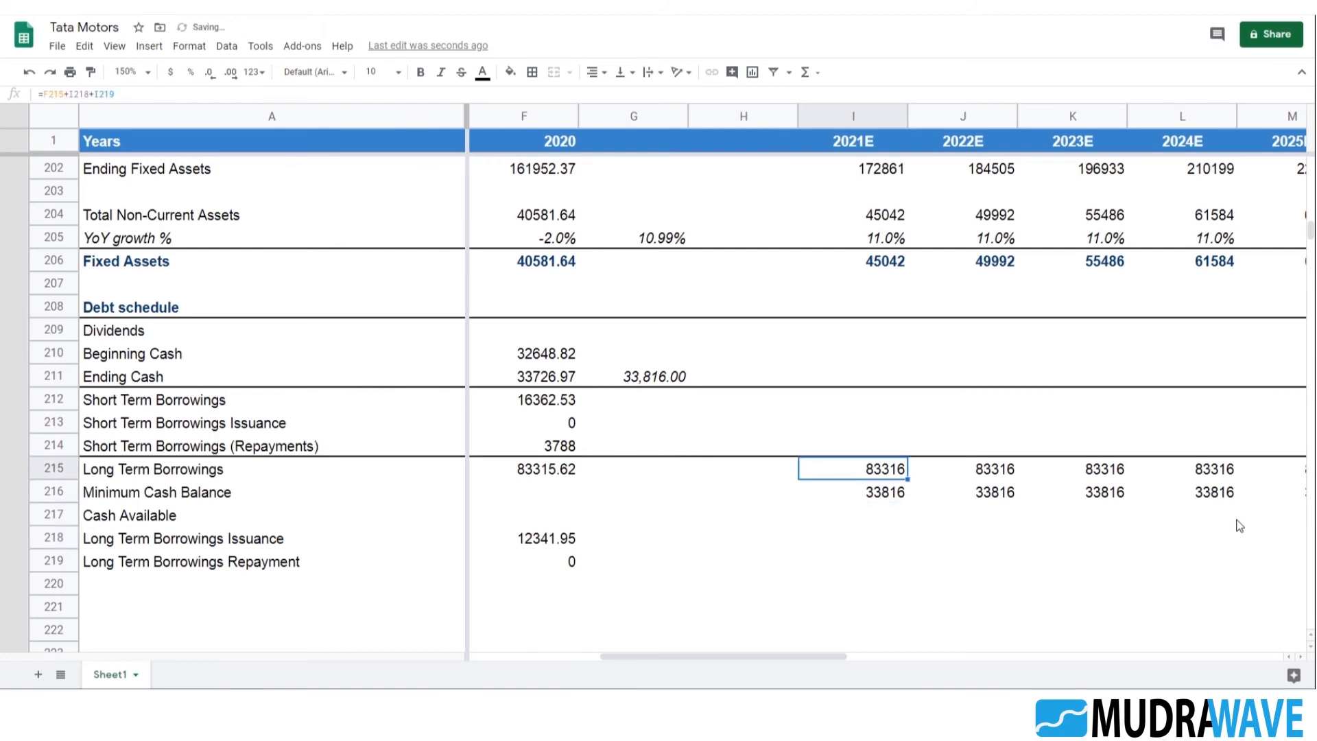
Copy the 2021E Long Term Borrowings formula from I215 into the 2021E Short Term Borrowings cell I212
key(Up)
key(Up)
key(Up)
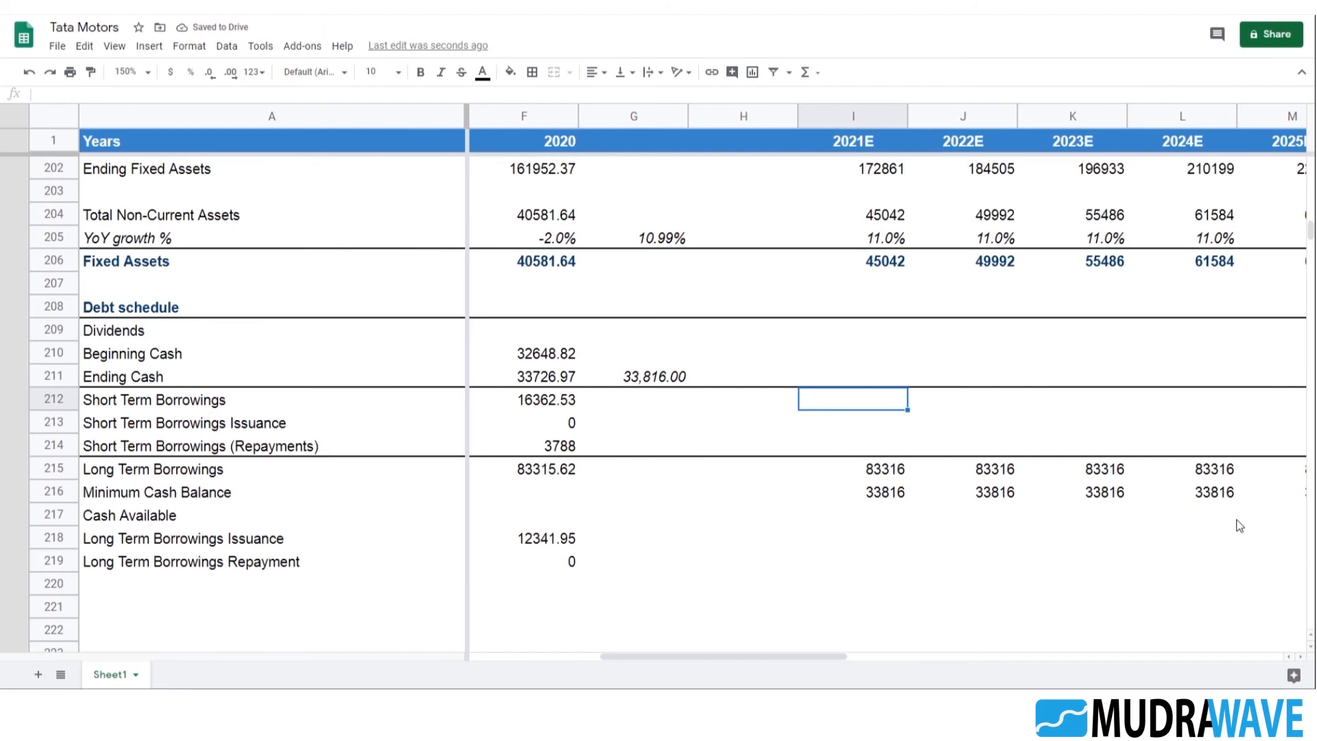
key(Down)
key(Down)
key(Down)
key(shift+Down)
key(shift+Right)
key(shift+Right)
key(shift+Right)
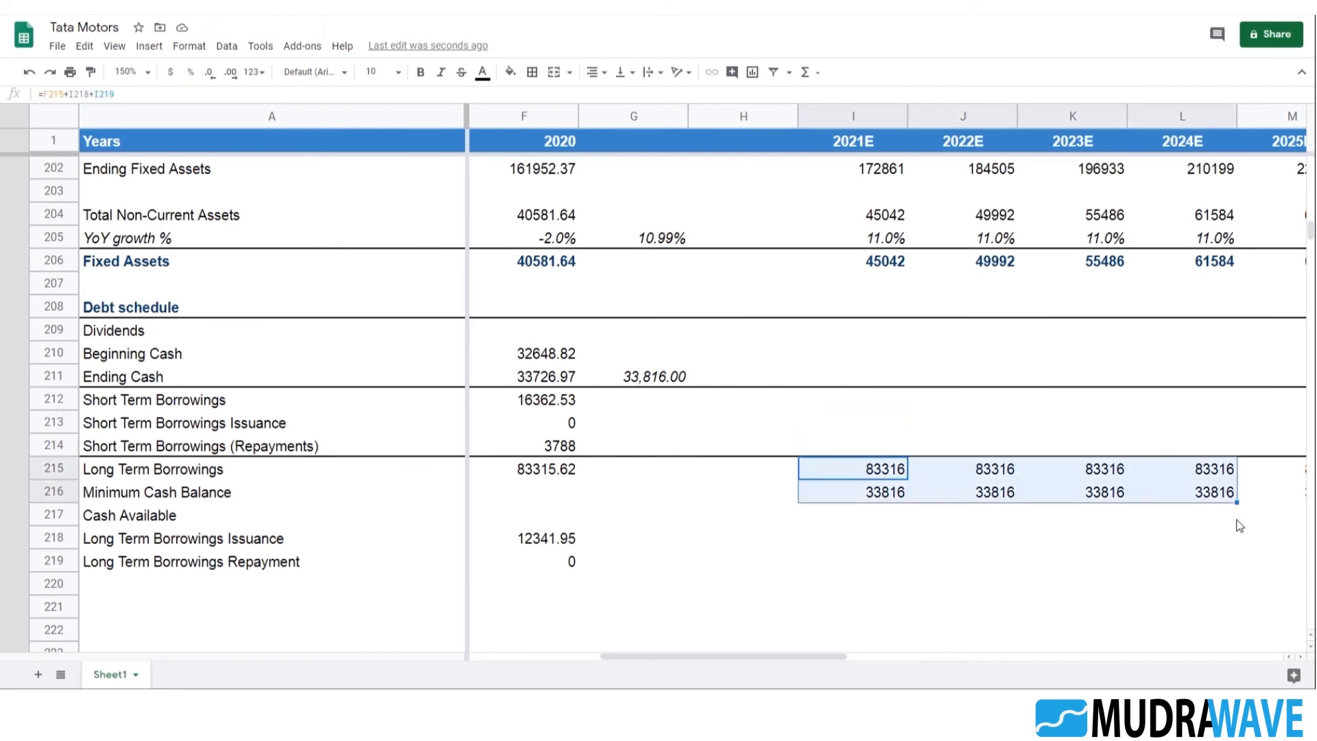
key(shift+Up)
key(shift+Left)
key(shift+Left)
key(shift+Left)
key(ctrl+c)
key(Up)
key(Up)
key(Up)
key(ctrl+v)
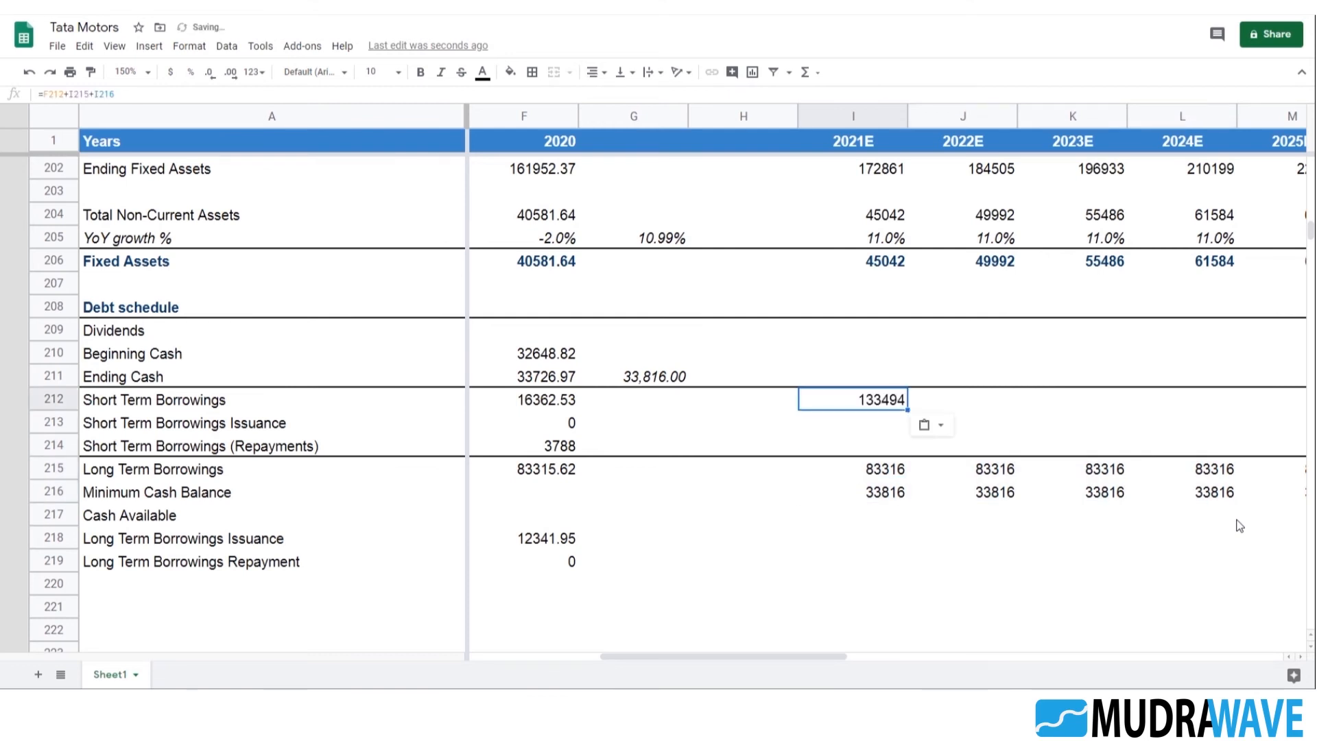
Correct the 2021E Short Term Borrowings formula in I212 to =F212+I213+I214, referencing short-term issuance and repayments
key(F2)
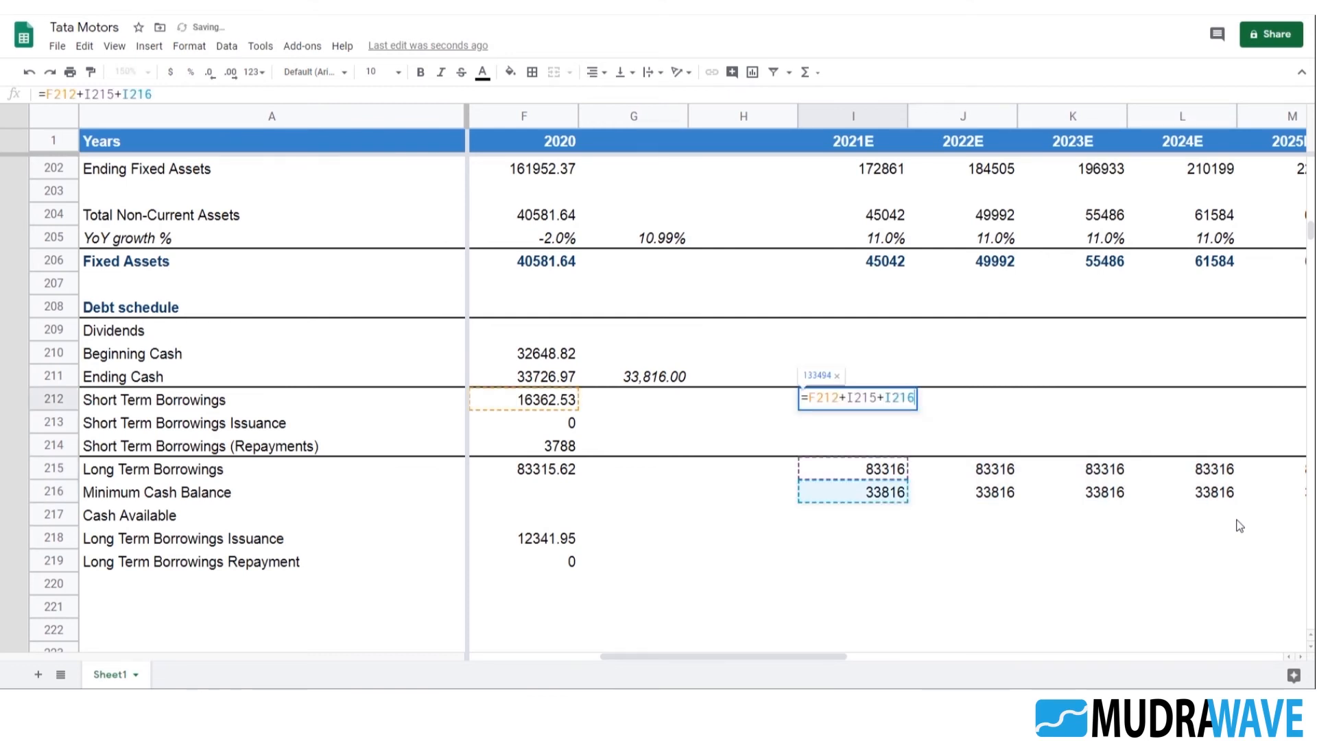
key(BackSpace)
key(BackSpace)
key(BackSpace)
key(BackSpace)
key(BackSpace)
key(BackSpace)
key(BackSpace)
key(BackSpace)
key(BackSpace)
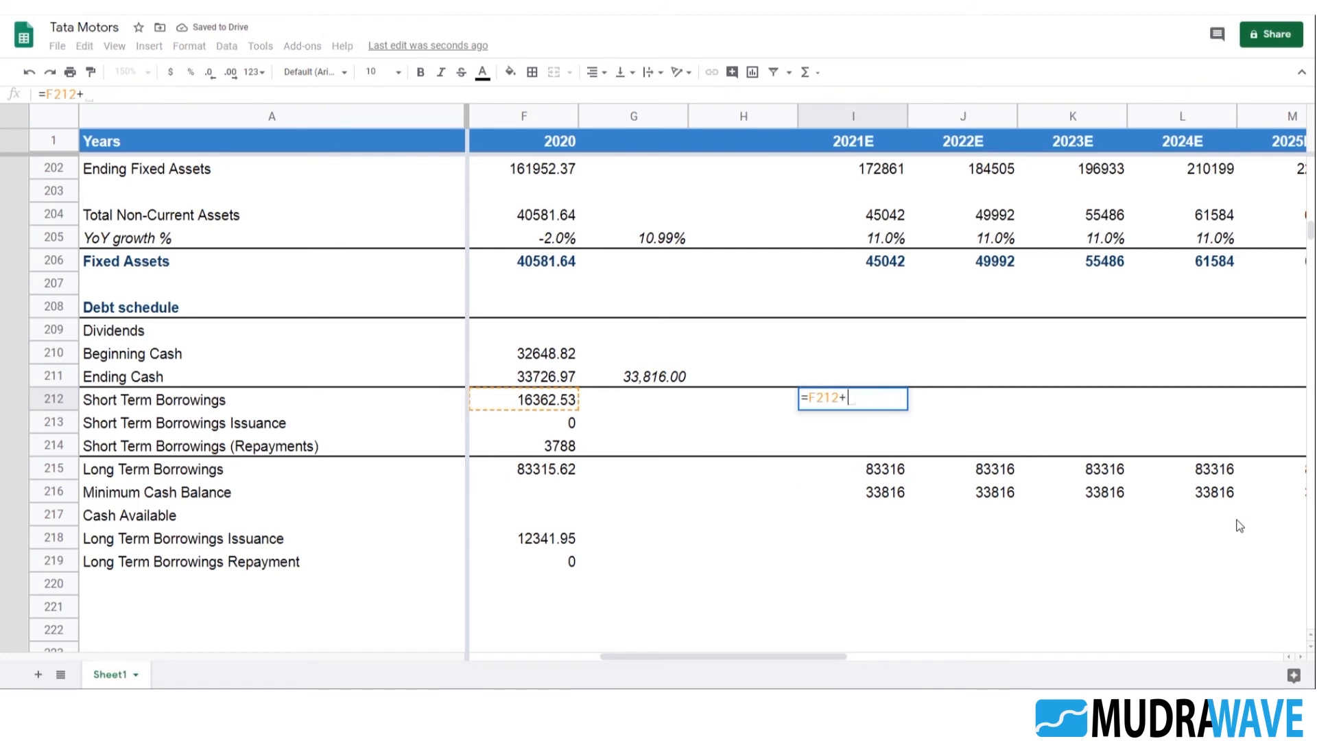
click(890, 422)
text(+)
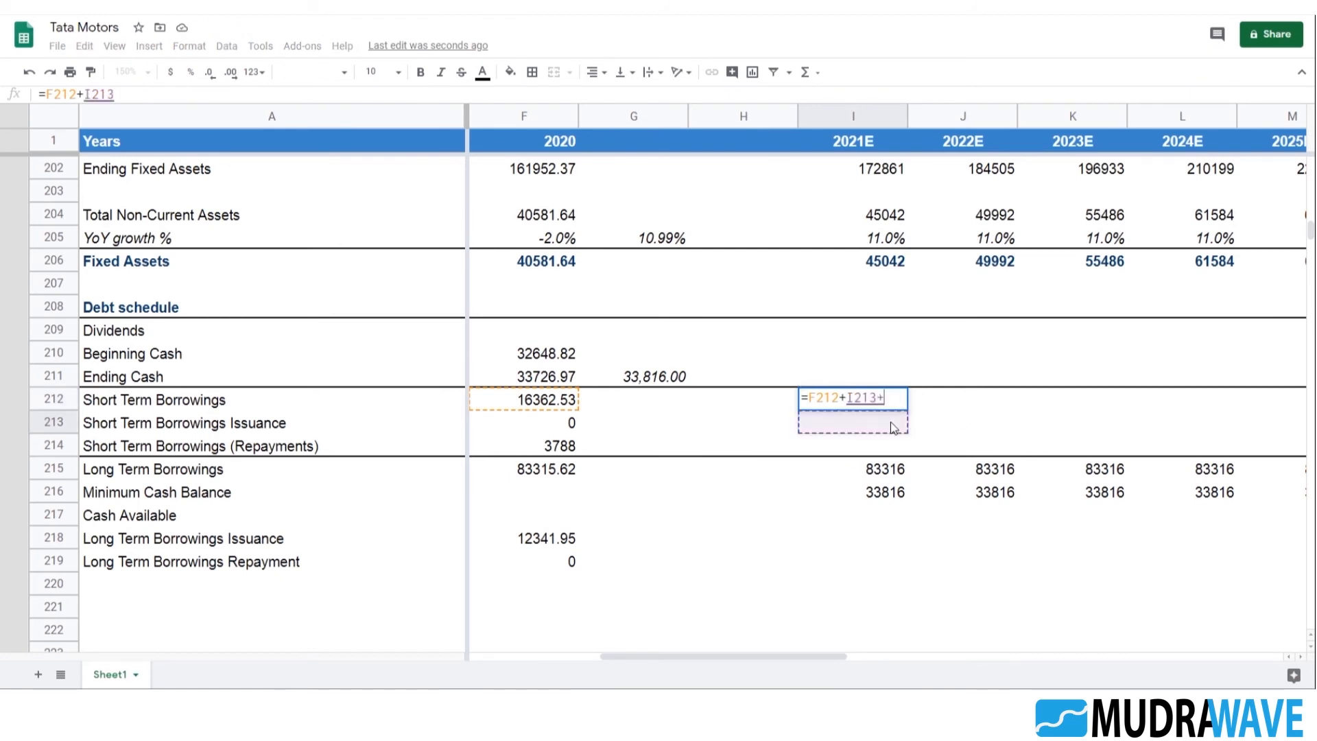
click(887, 446)
key(Return)
Copy the Short Term Borrowings formula into 2022E cell J212 and correct its prior-year reference, making it =I212+J213+J214
key(Up)
key(shift+Right)
key(ctrl+r)
key(Right)
key(F2)
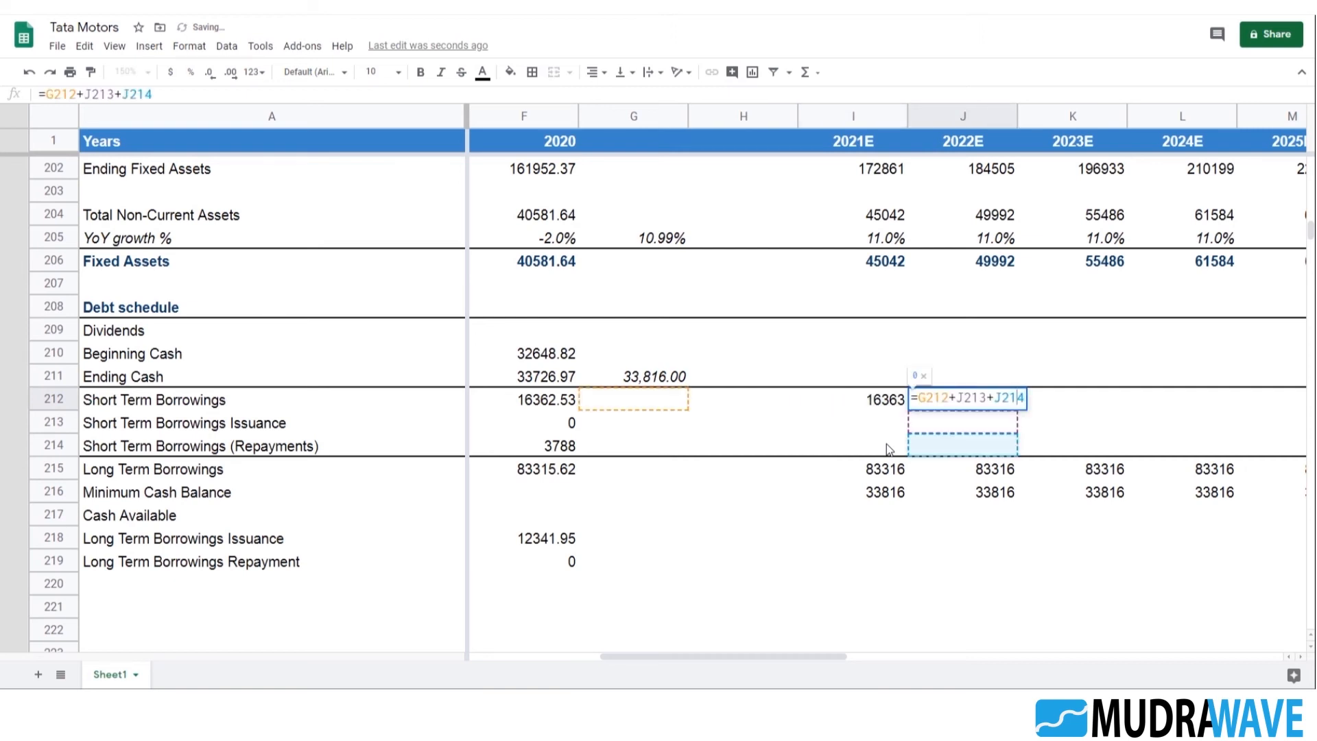
key(Left)
key(Left)
key(Left)
key(Left)
key(Left)
key(Left)
key(Left)
key(Left)
key(Left)
key(Left)
key(Left)
key(Left)
key(Left)
key(BackSpace)
text(I)
key(Return)
Fill the Short Term Borrowings formula from J212 across to 2025E in M212
key(Up)
key(shift+Right)
key(shift+Right)
key(shift+Right)
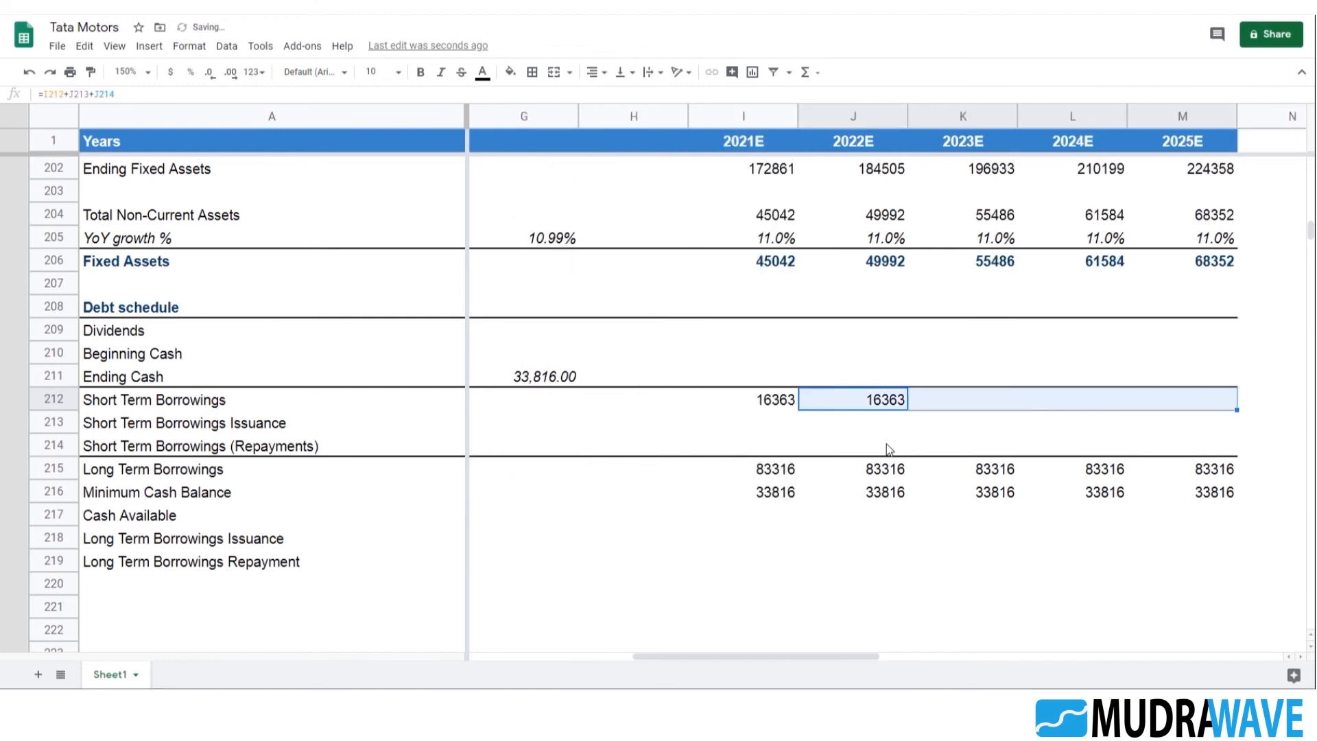
key(ctrl+r)
key(Left)
key(Left)
key(Left)
key(Left)
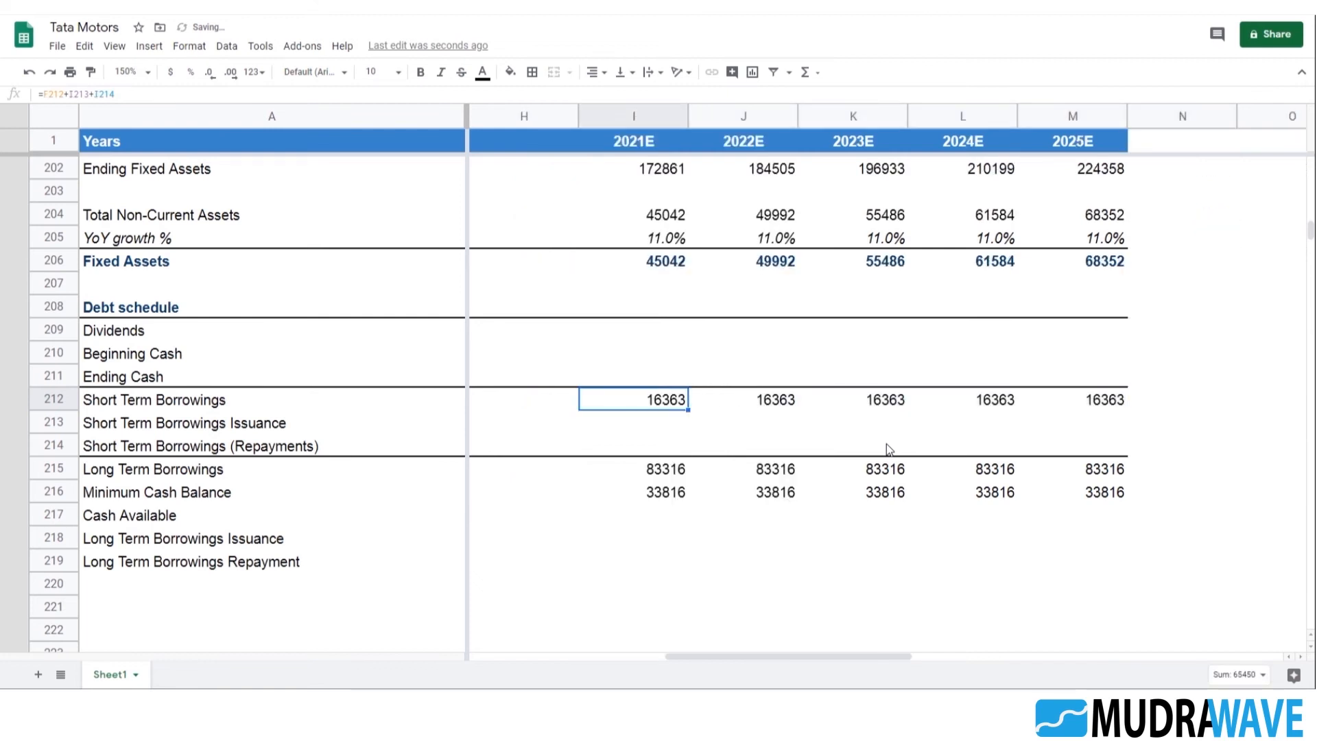
key(Right)
key(Right)
key(Right)
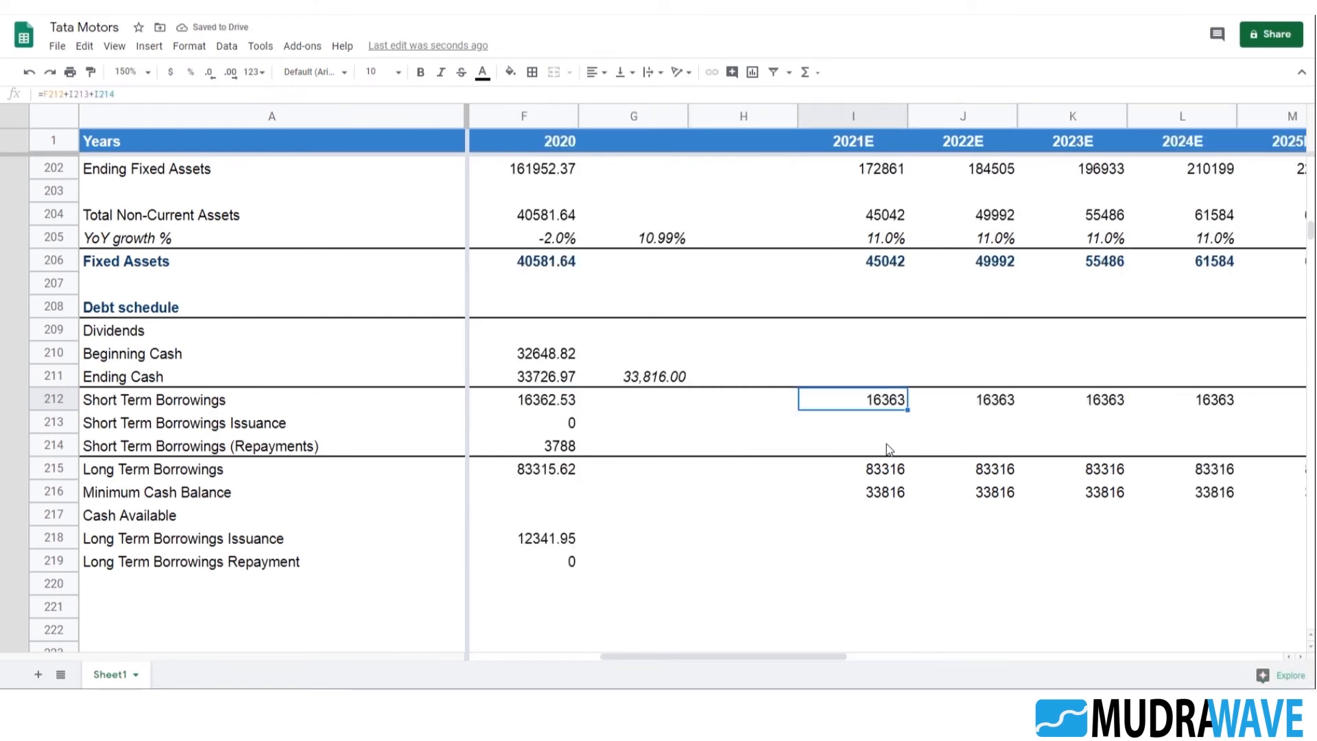
Enter =F211 as the 2021E Beginning Cash in I210, linking it to the 2020 Ending Cash
key(Up)
key(Up)
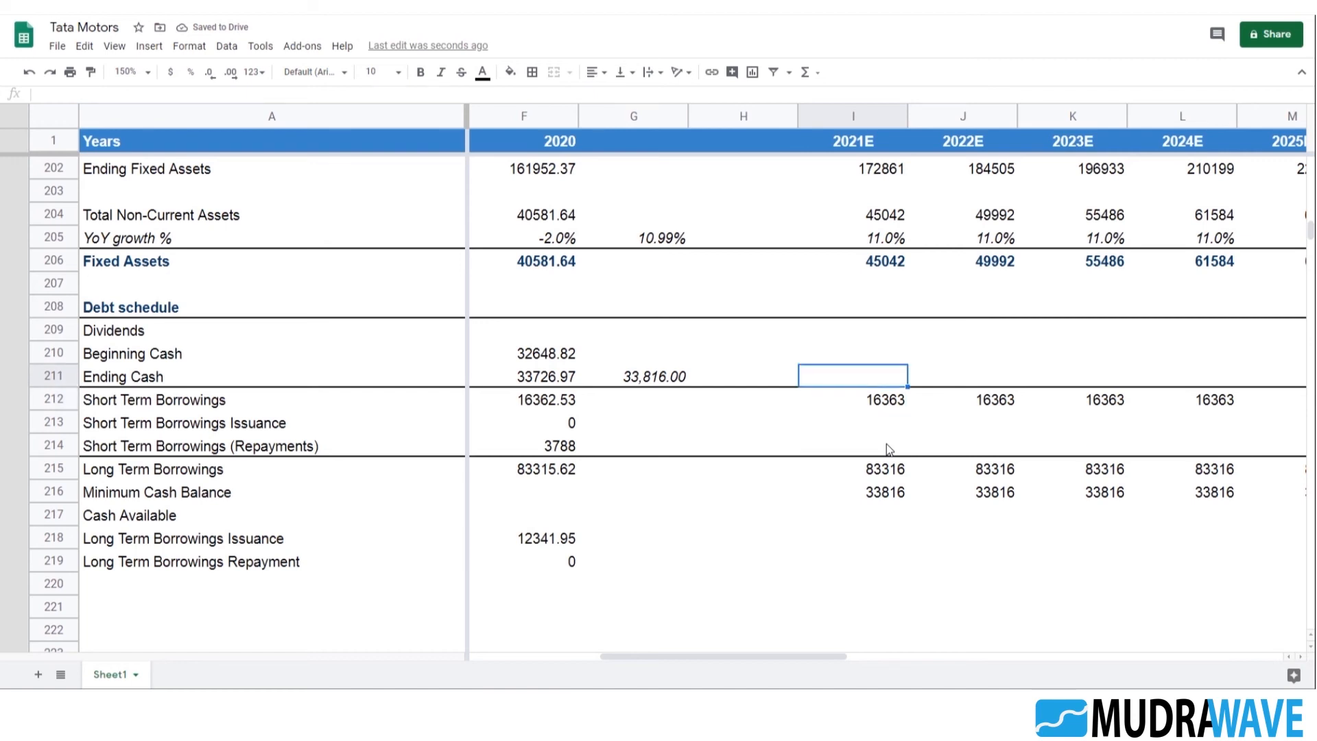
text(=)
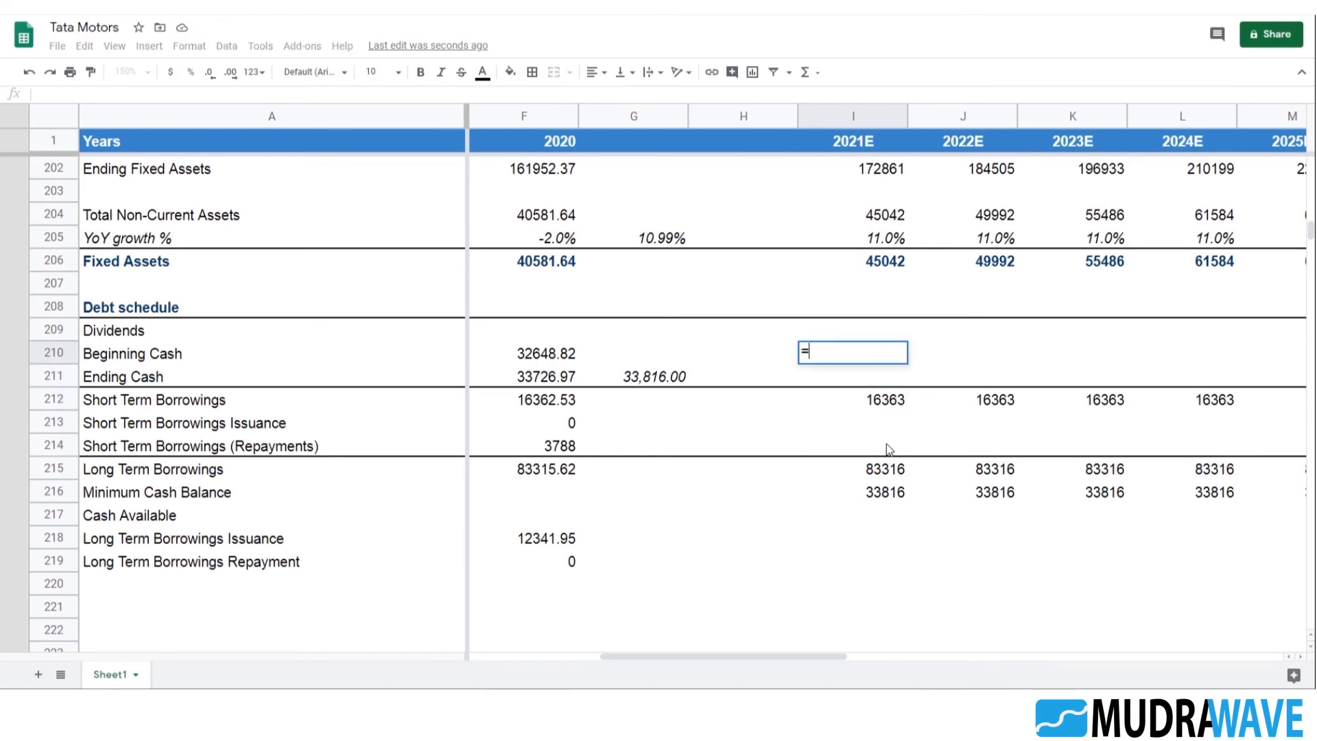
key(Left)
key(Left)
key(Left)
key(Down)
key(Return)
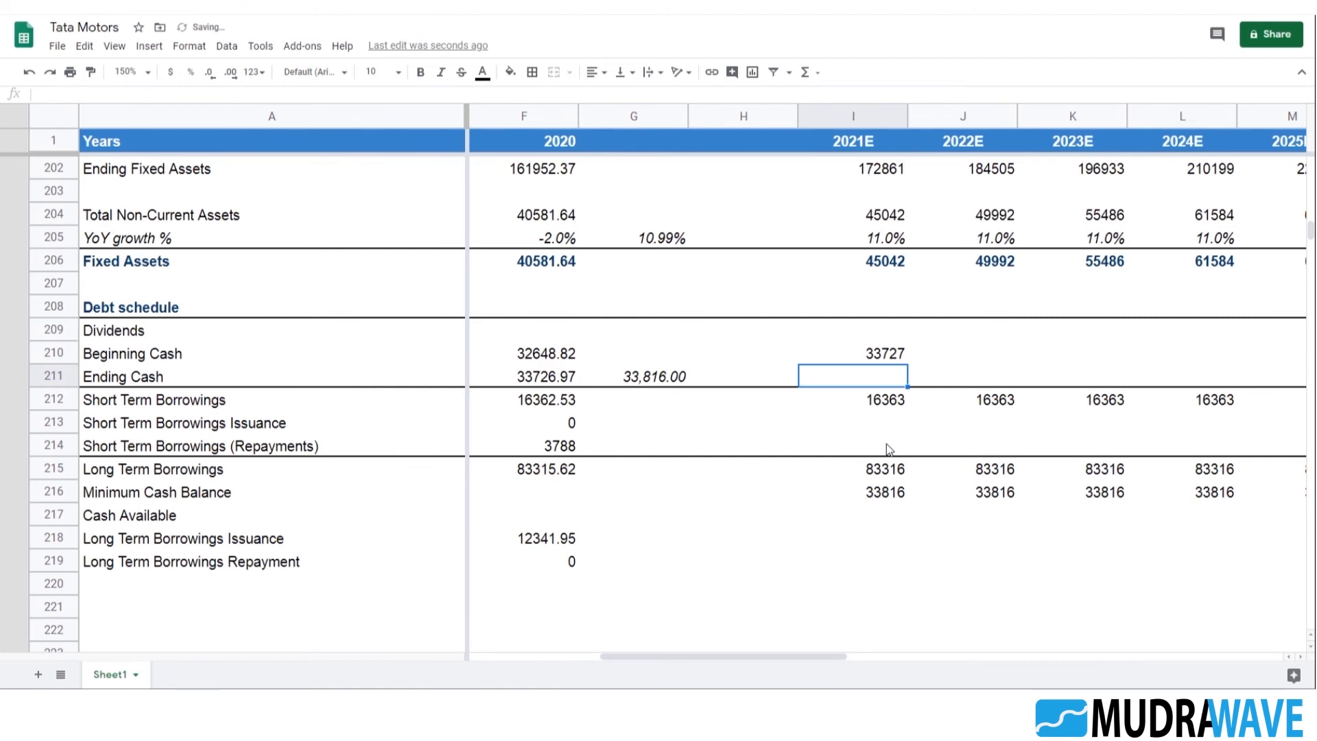
Fill the Beginning Cash formula from 2021E cell I210 across to 2025E in M210
key(Up)
key(shift+Right)
key(shift+Right)
key(shift+Right)
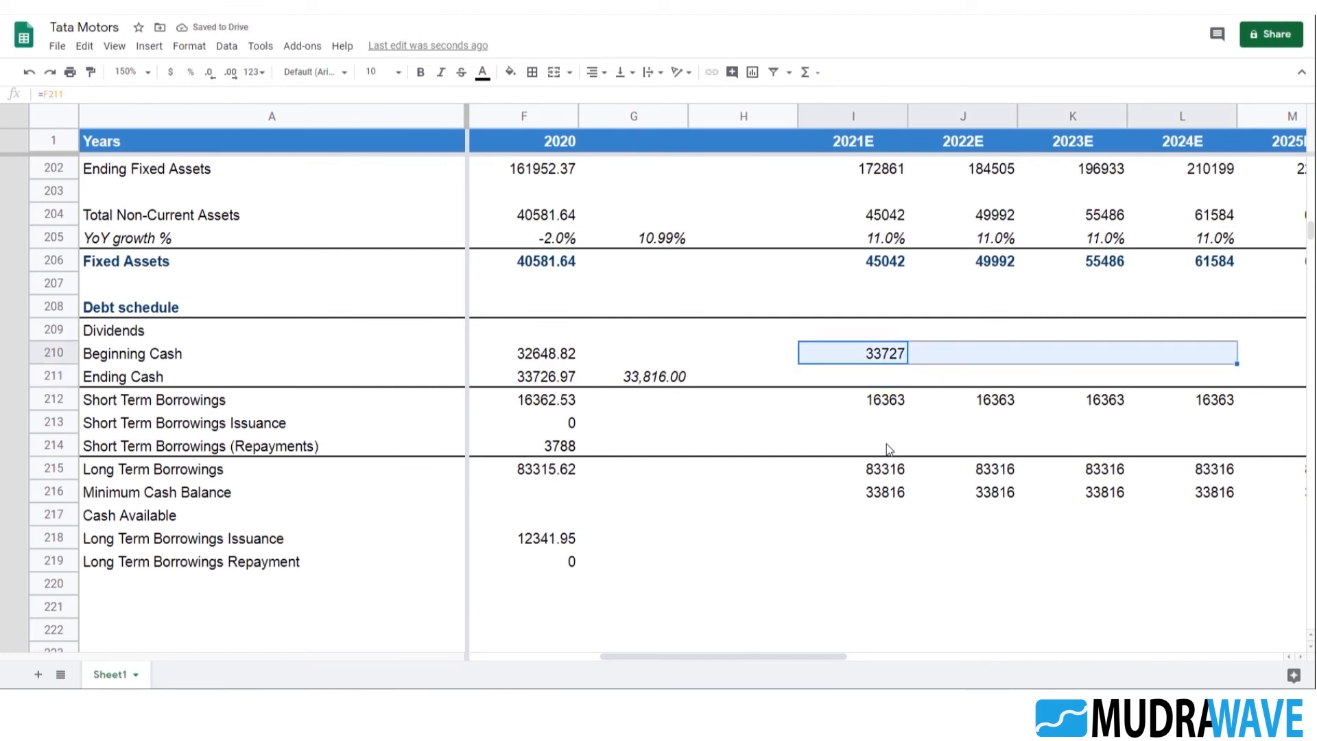
key(shift+Right)
key(Delete)
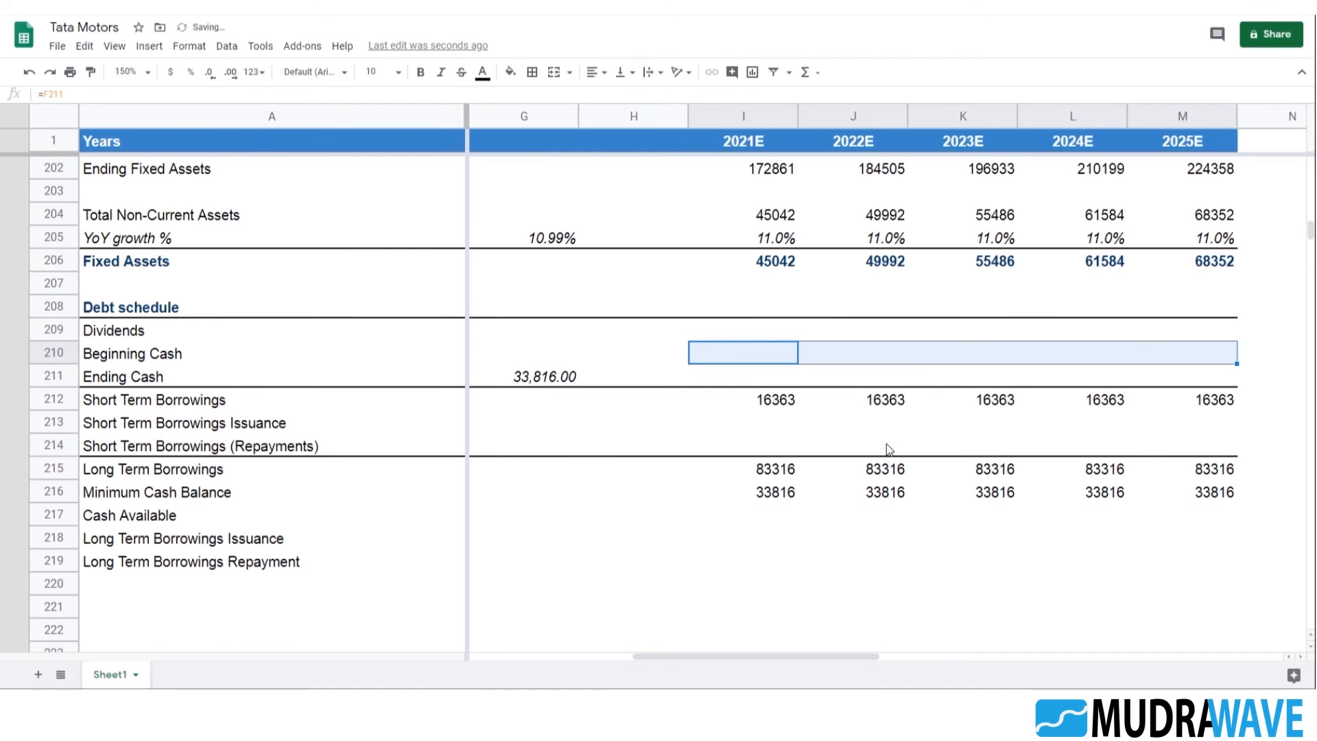
key(ctrl+r)
key(Right)
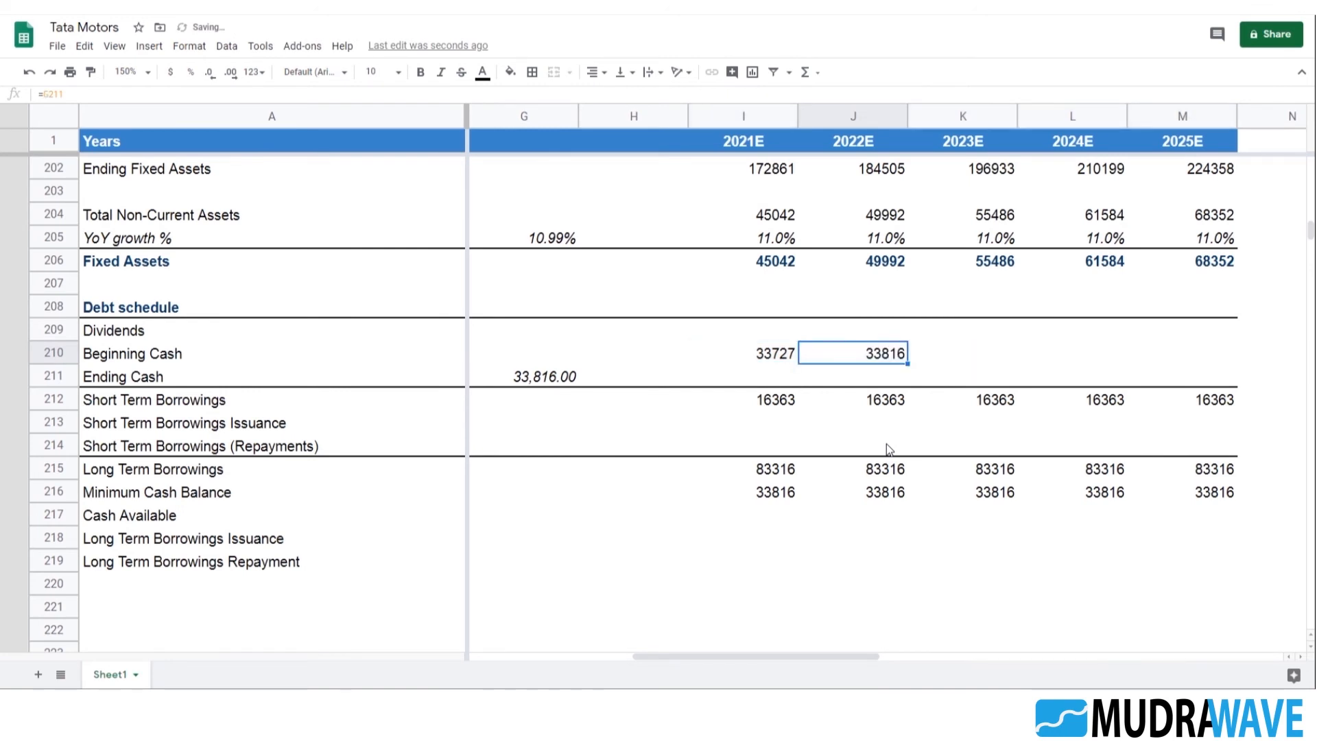
Correct the 2022E Beginning Cash formula in J210 to =I211, linking it to the 2021E Ending Cash
key(F2)
key(Escape)
key(F2)
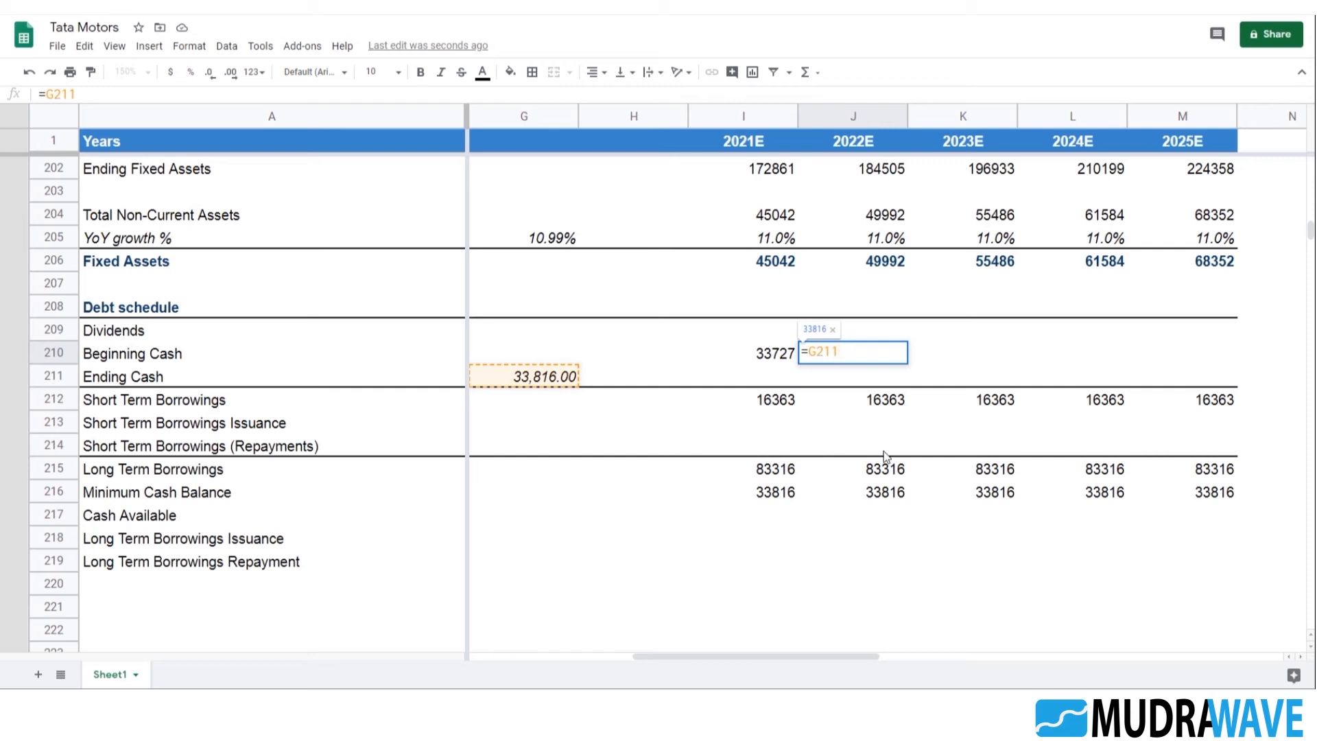
click(55, 94)
key(BackSpace)
text(i)
key(Return)
key(Up)
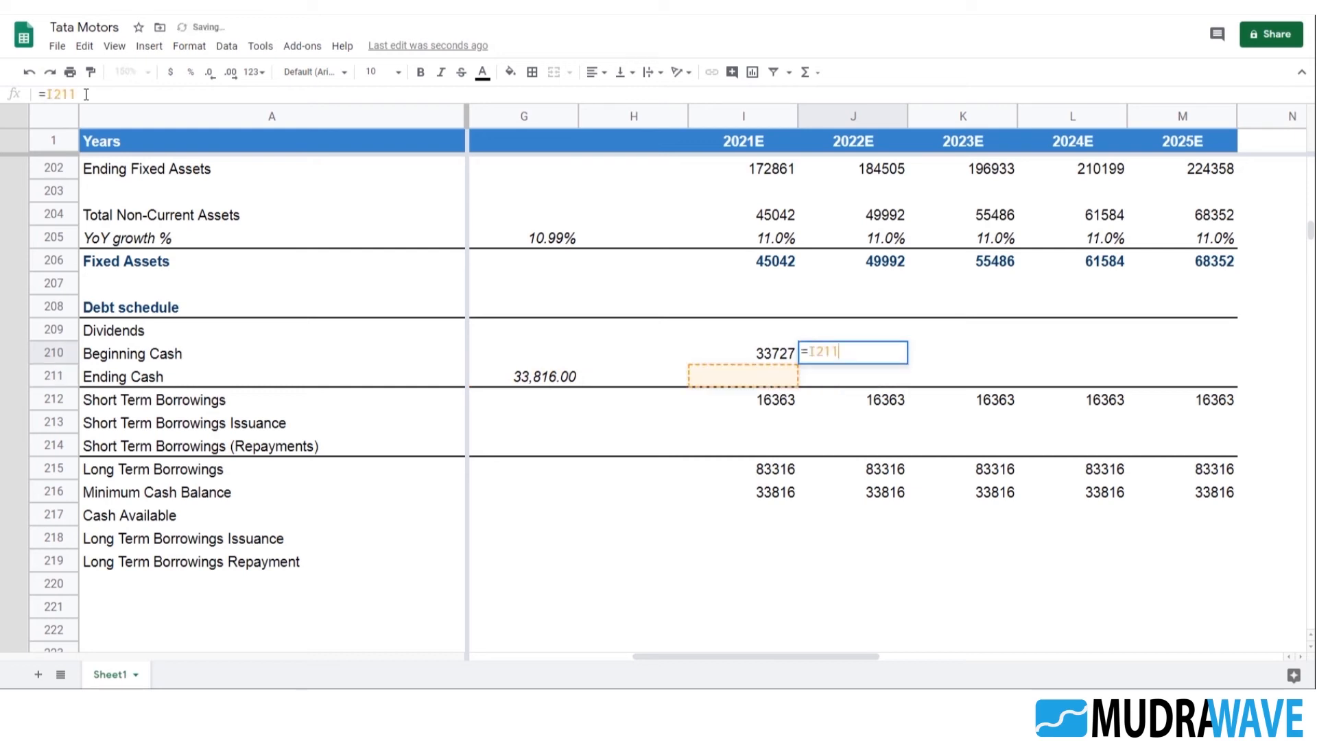
Fill the corrected Beginning Cash formula from J210 across to 2025E in M210
key(shift+Right)
key(shift+Right)
key(shift+Right)
key(Delete)
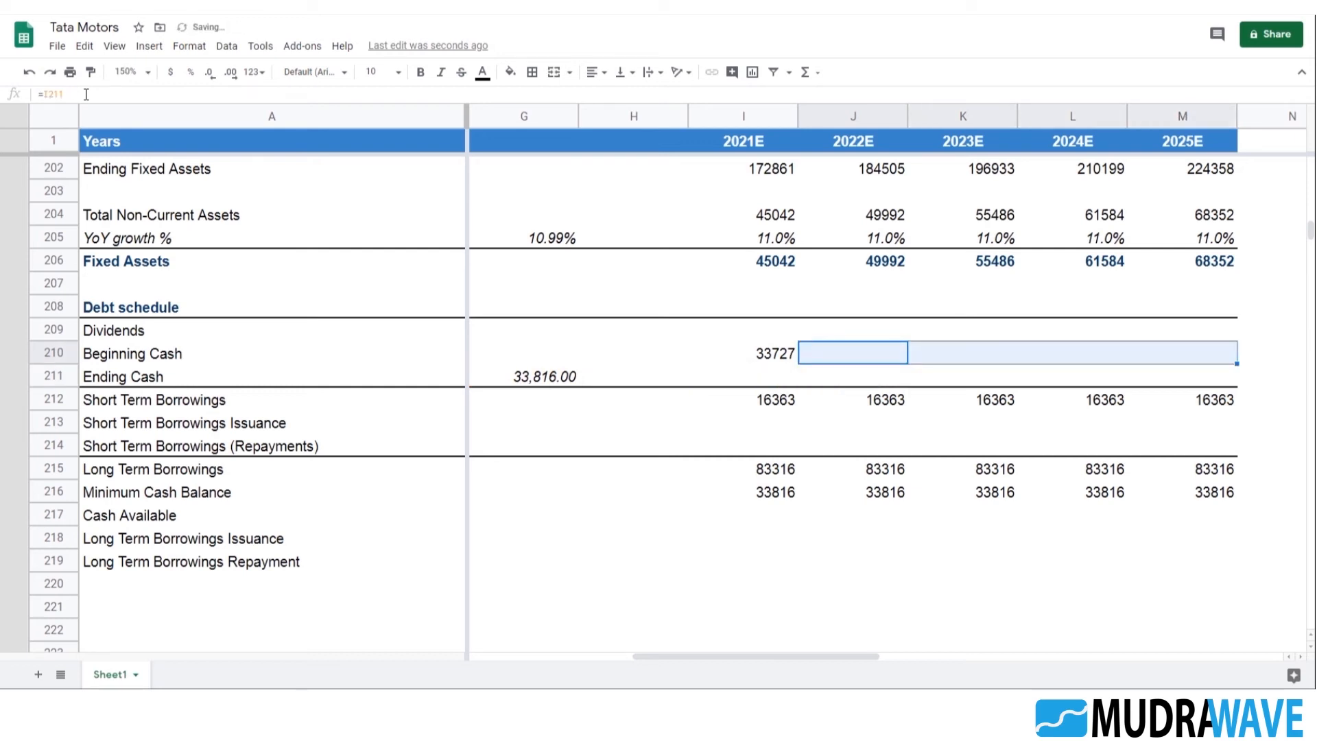
key(Right)
key(Left)
key(Left)
key(Right)
key(Down)
key(Left)
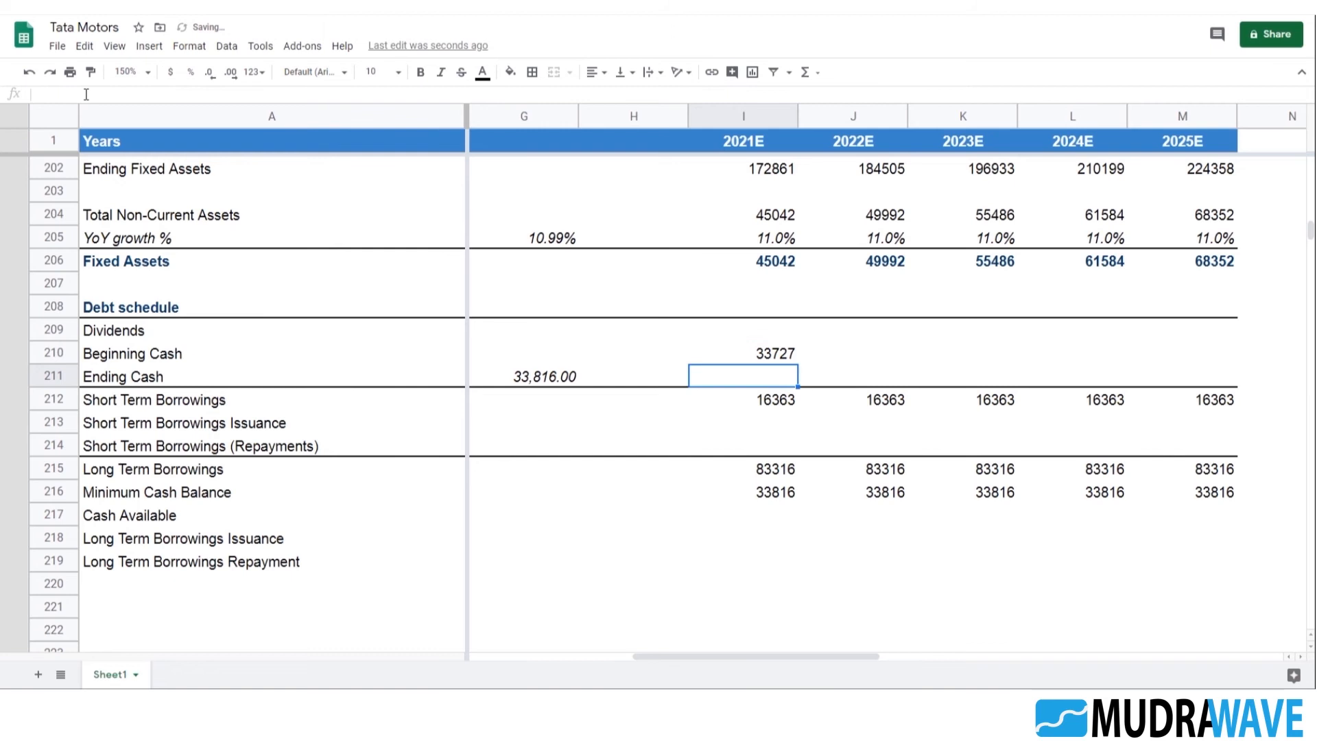
Clear the projected Beginning Cash and Ending Cash cells for 2021E–2025E in rows 210 and 211
key(Up)
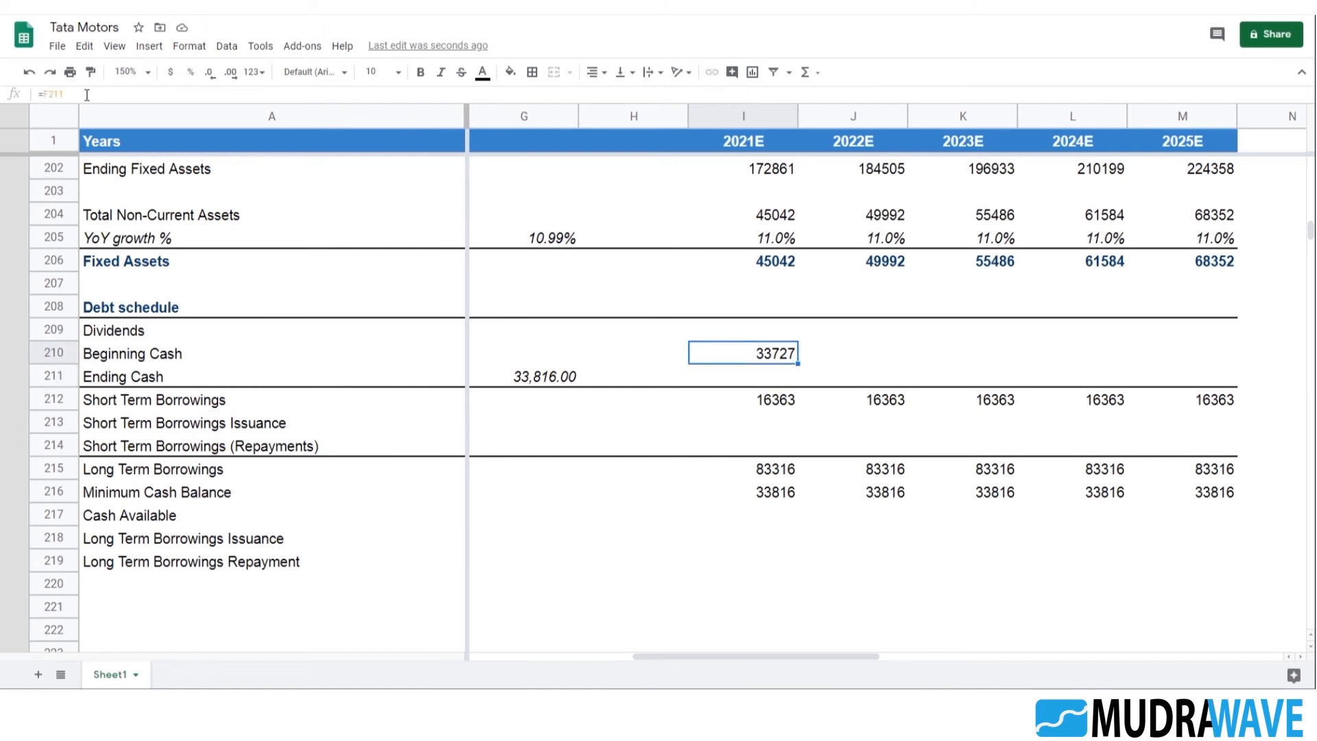
key(shift+Right)
key(shift+Right)
key(shift+Right)
key(shift+Right)
key(Delete)
key(Down)
key(Left)
key(shift+Right)
key(shift+Right)
key(shift+Right)
key(shift+Right)
key(shift+Right)
key(shift+Right)
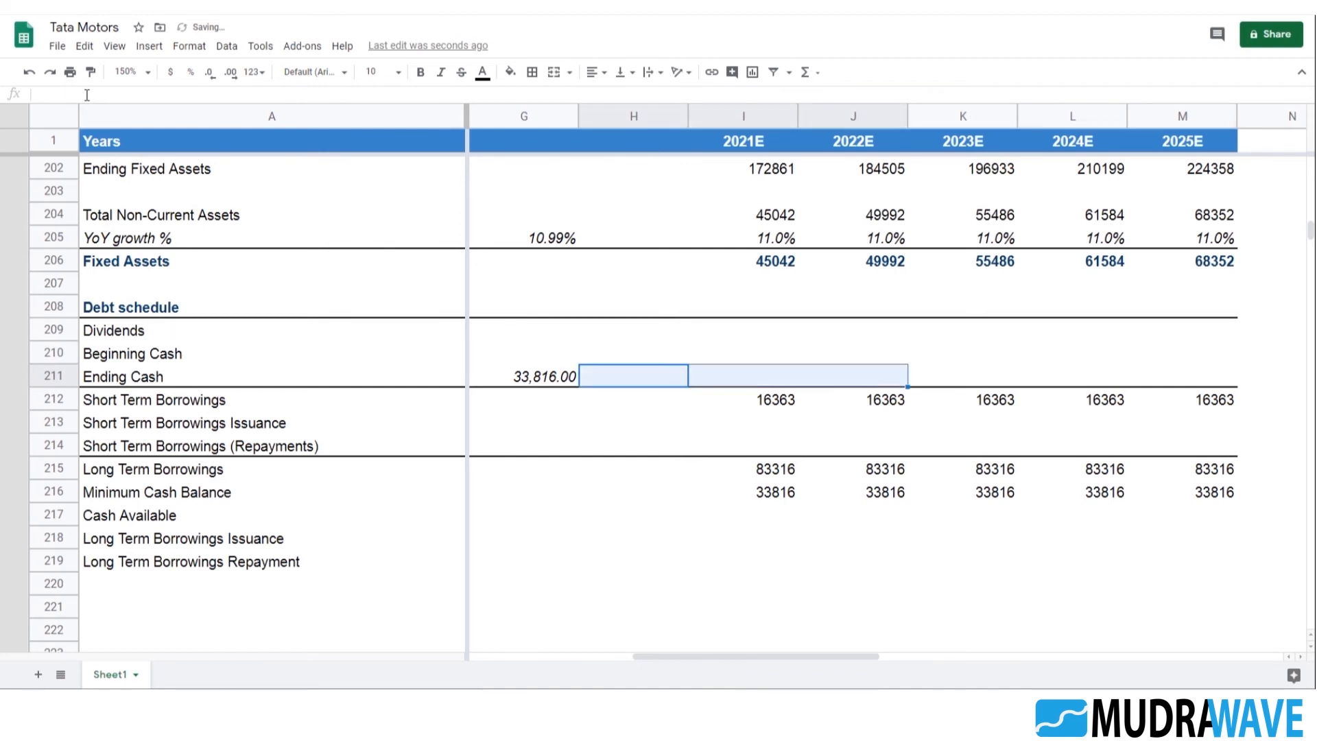
key(shift+Left)
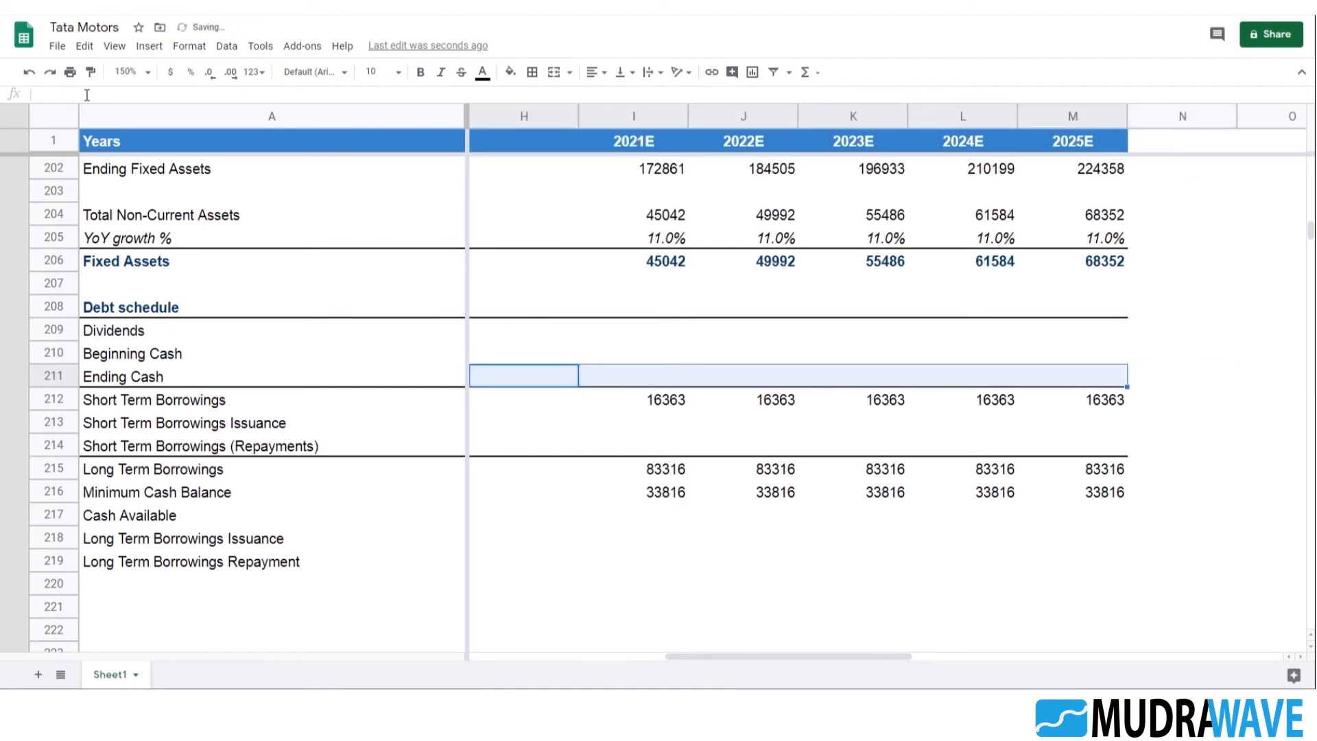
key(Delete)
key(Down)
key(Down)
key(Down)
key(Down)
key(Down)
key(Down)
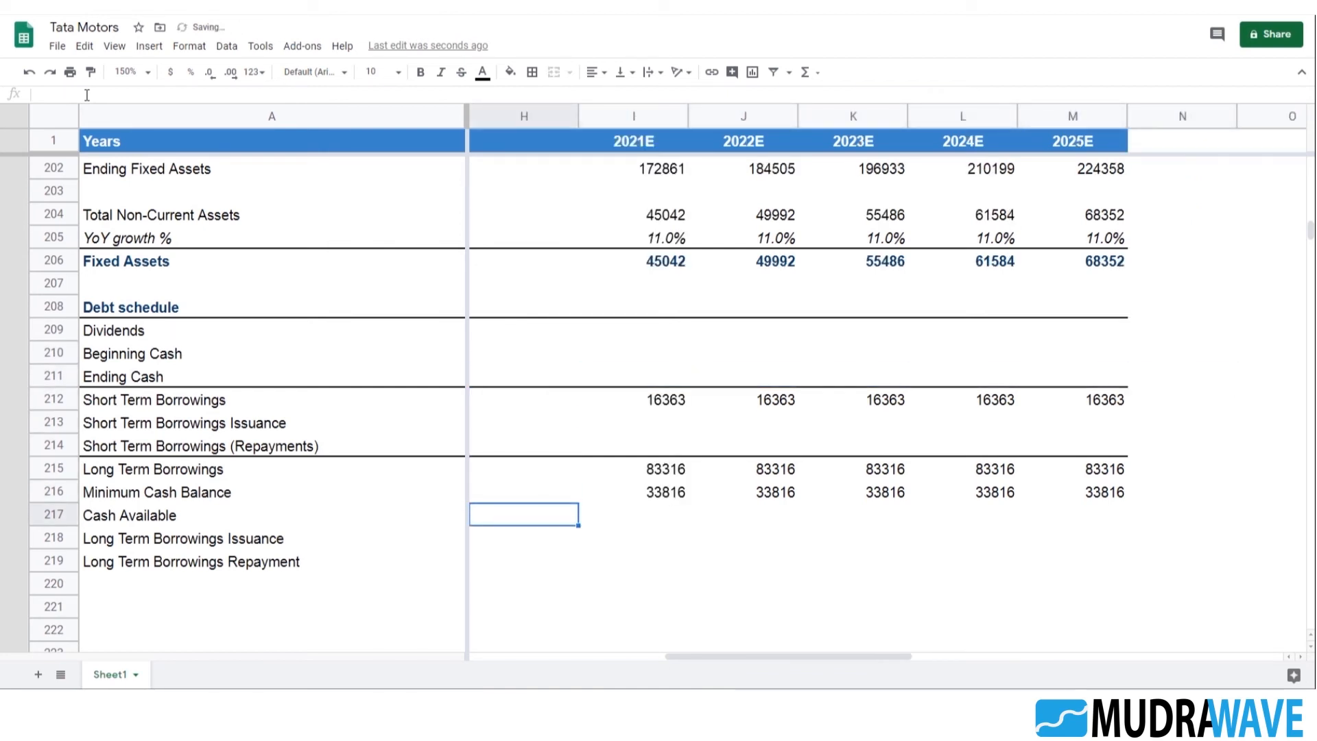
key(Right)
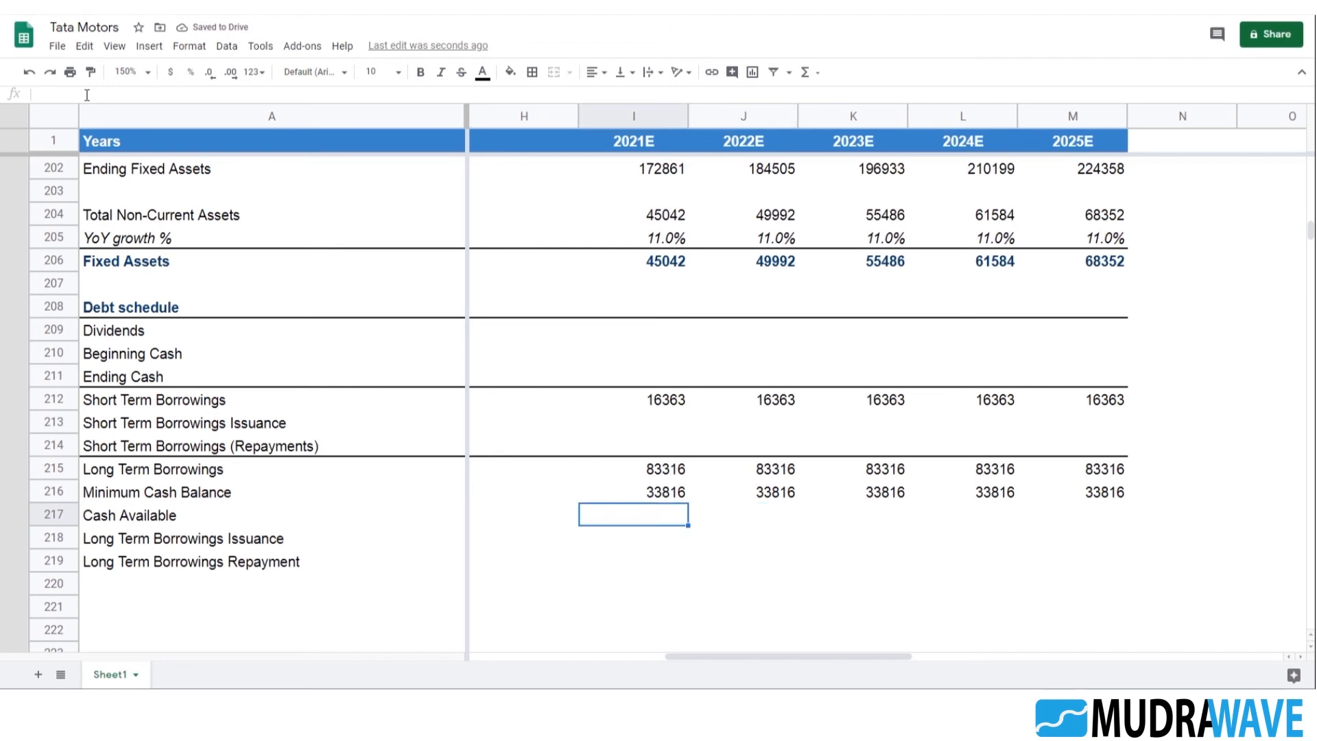
key(Left)
key(Left)
key(Left)
key(Left)
key(Left)
key(Right)
key(Right)
key(Right)
key(Right)
key(Right)
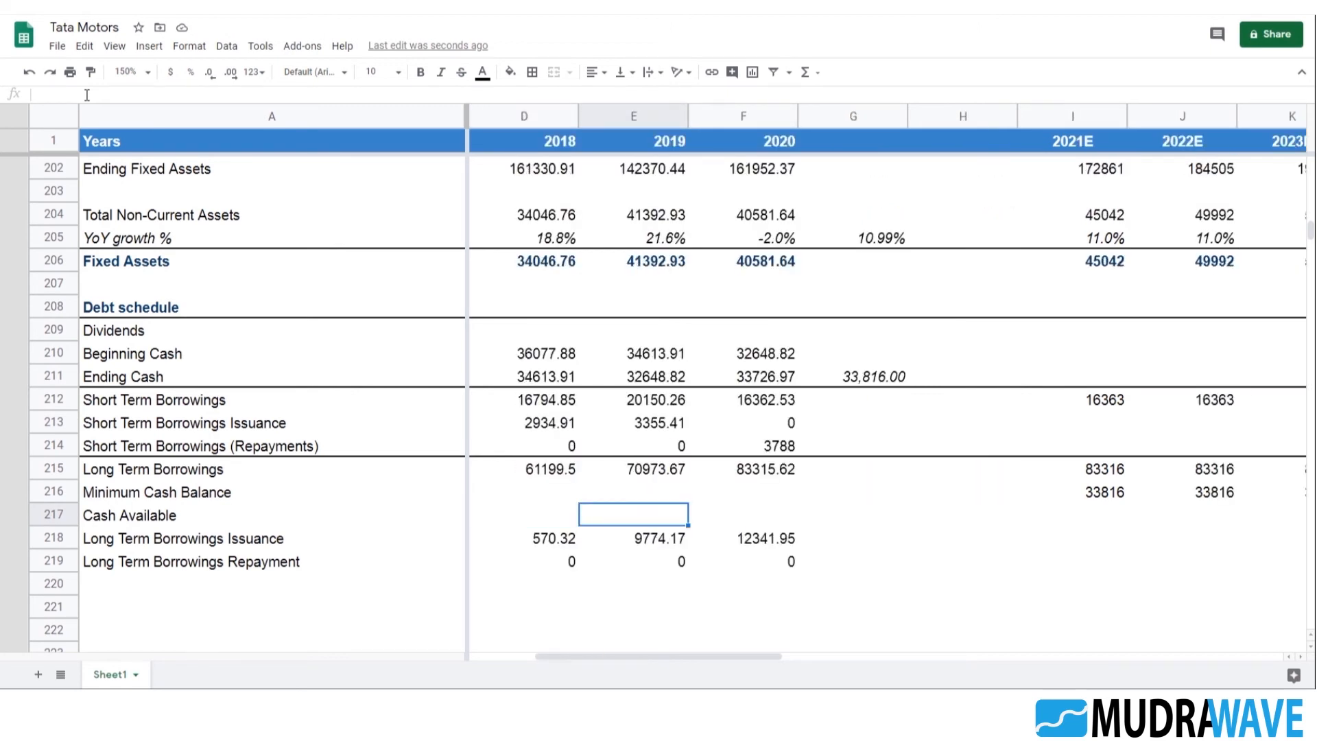
Shade the 2021E–2025E Long Term Borrowings Issuance and Repayment cells I218:M219 with the yellow-orange theme fill
key(Down)
key(shift+Down)
key(shift+Right)
key(shift+Right)
key(shift+Right)
key(shift+Right)
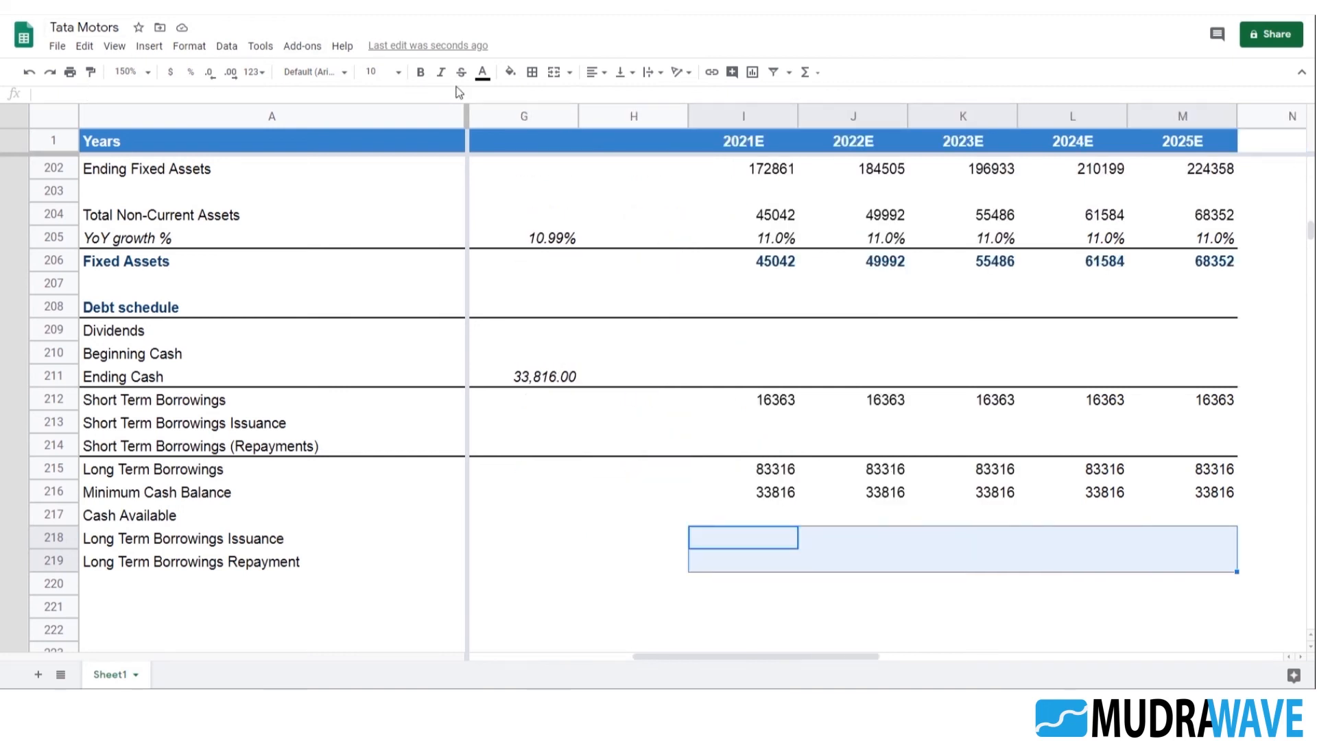
click(510, 71)
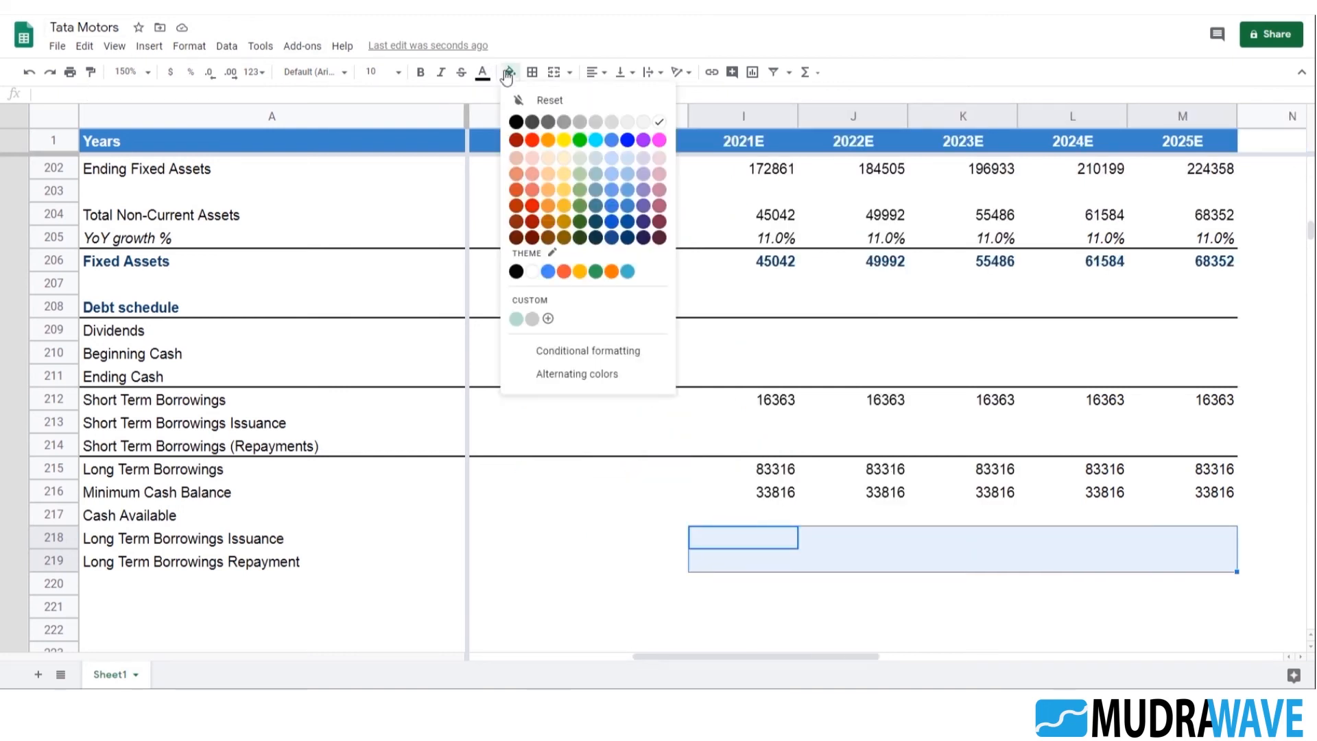
click(579, 271)
click(795, 584)
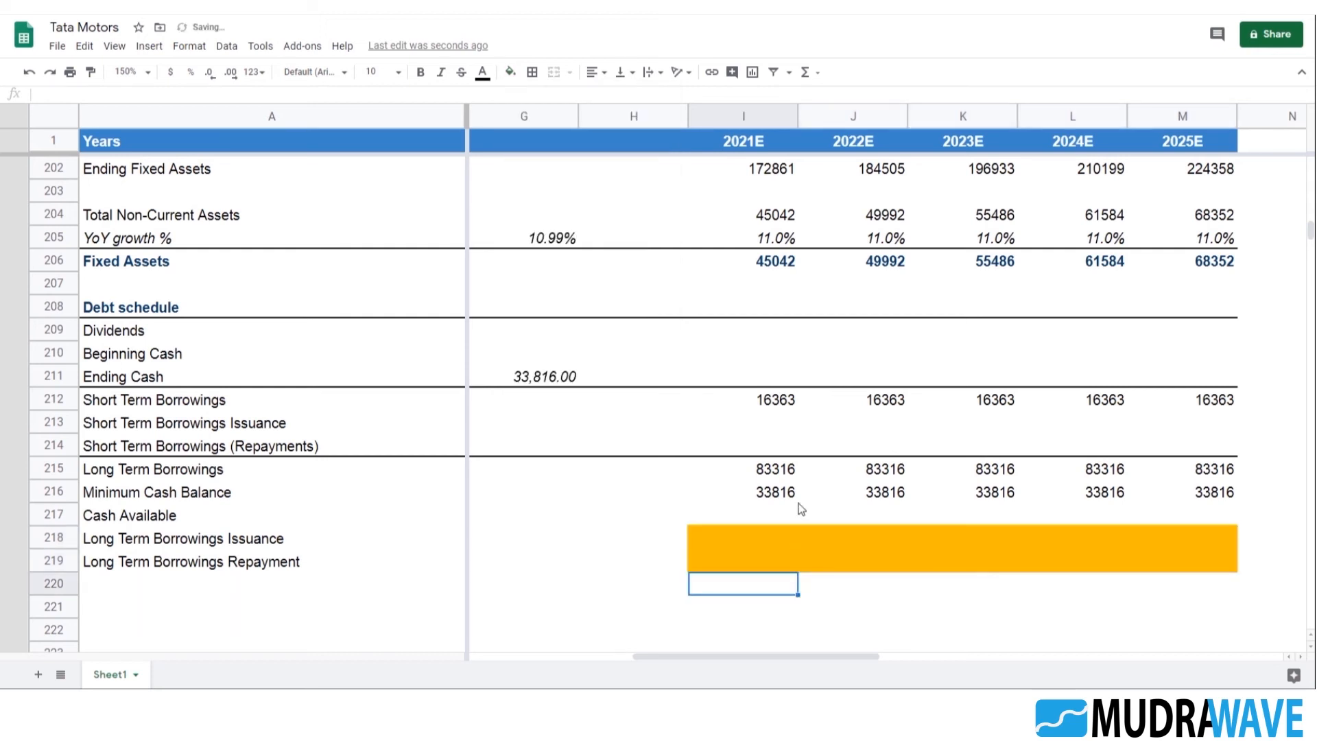
Shade the 2021E–2025E Short Term Borrowings Issuance and Repayments cells I213:M214 with the same yellow-orange fill
click(794, 447)
key(shift+Up)
key(shift+Right)
key(shift+Right)
key(shift+Right)
key(shift+Right)
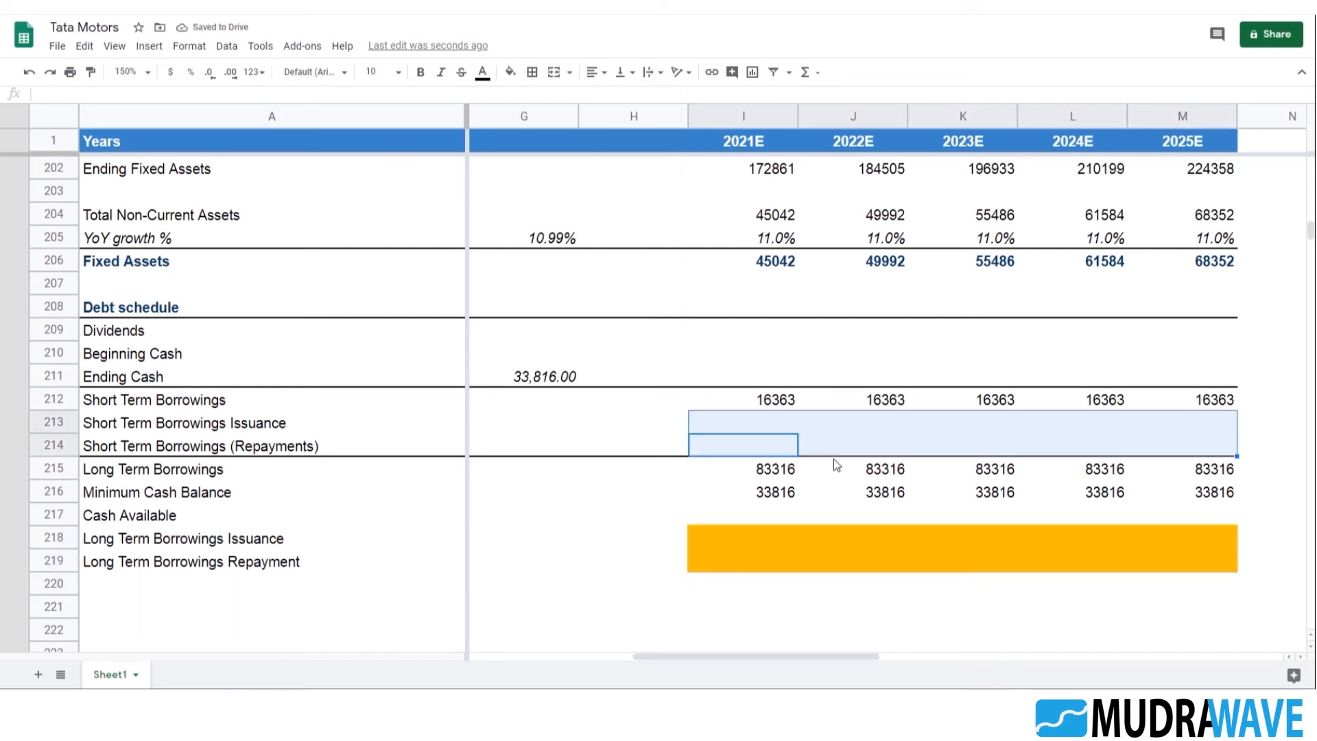
click(510, 71)
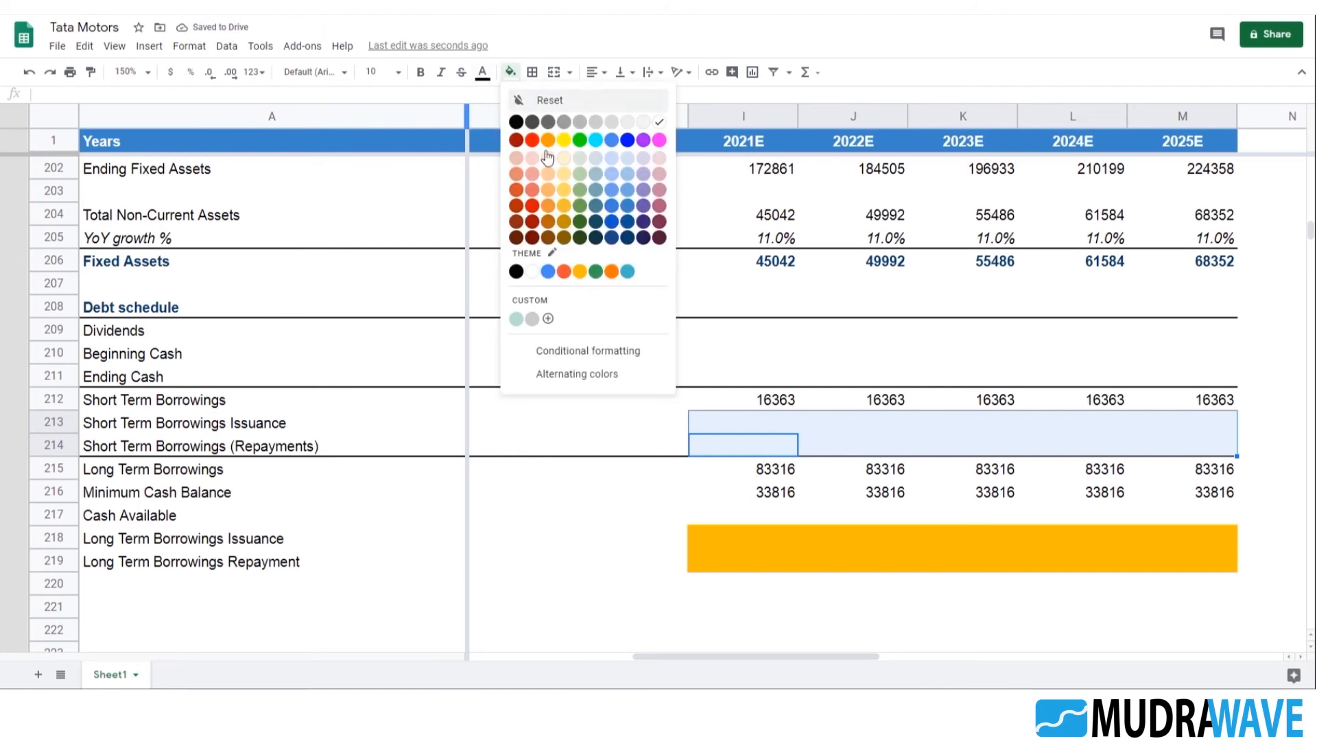
click(580, 272)
click(854, 498)
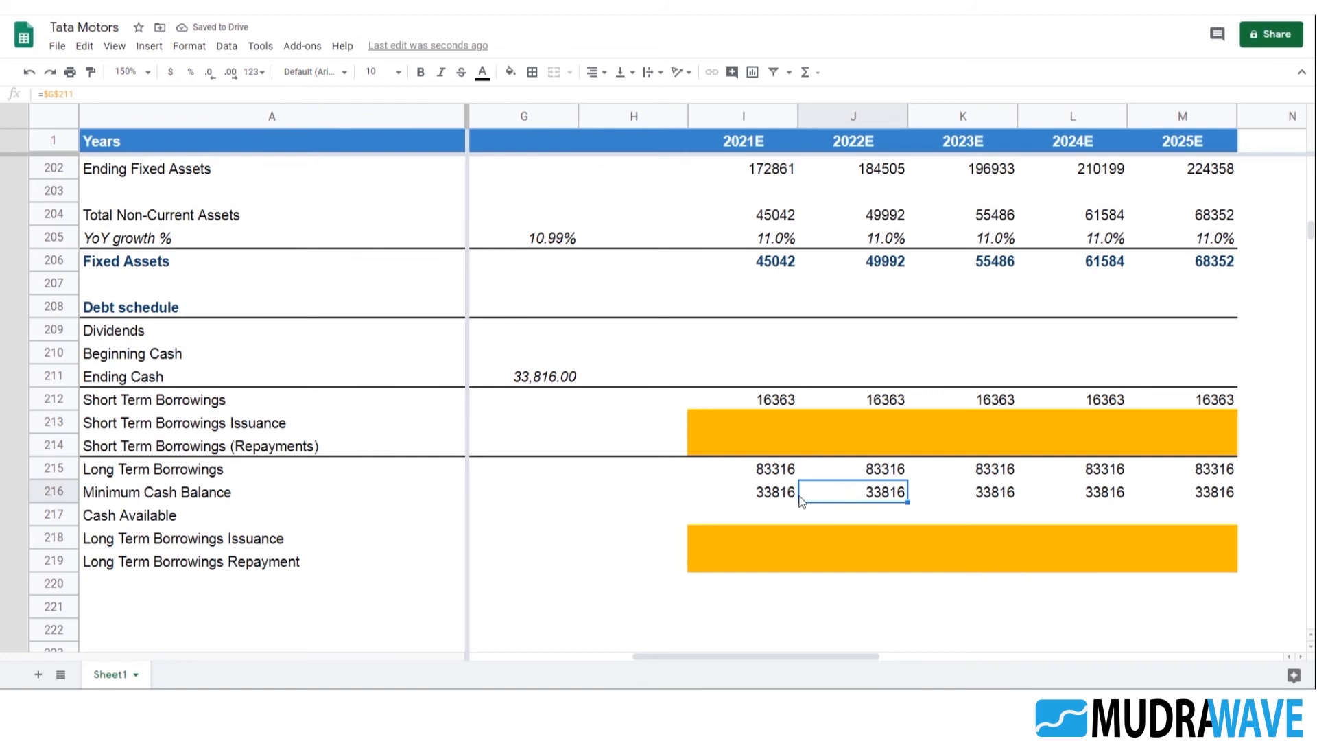
Review the Debt schedule's projected and historical columns to check which rows are still missing values
click(782, 514)
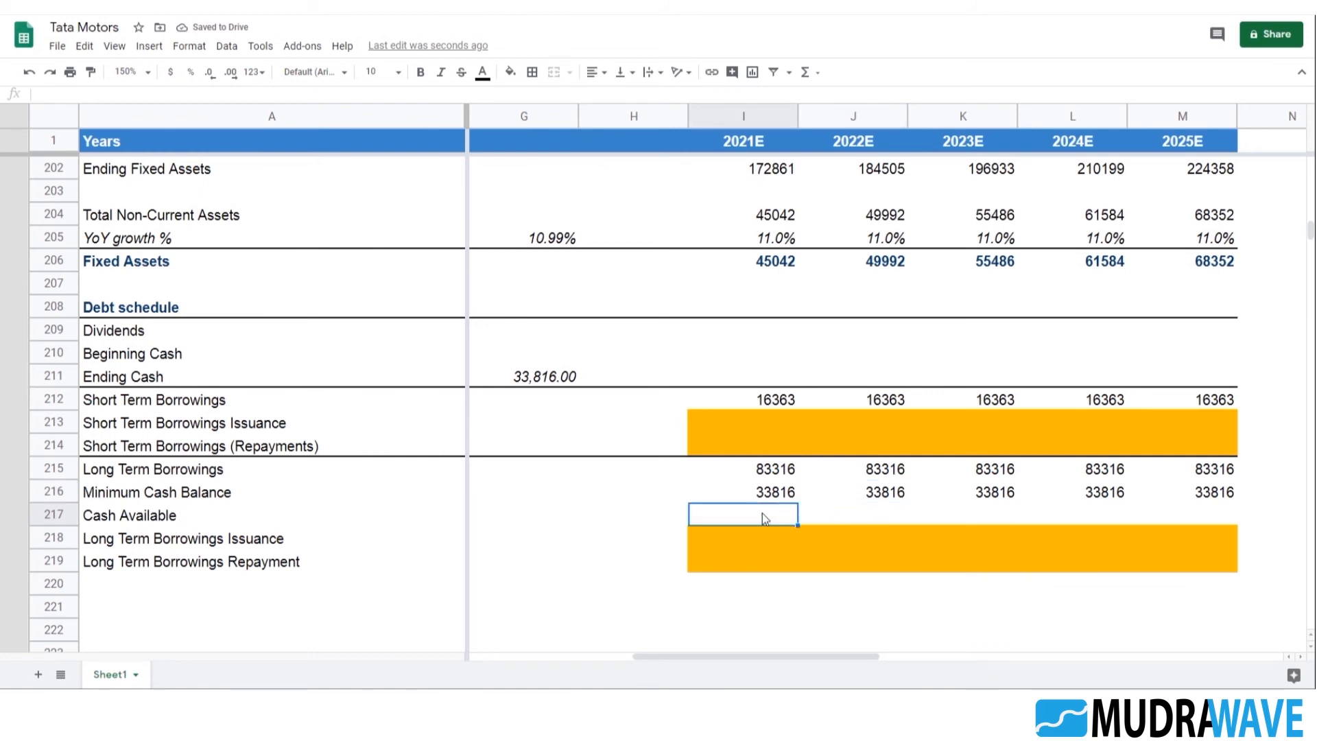
scroll(789, 514, down, 2)
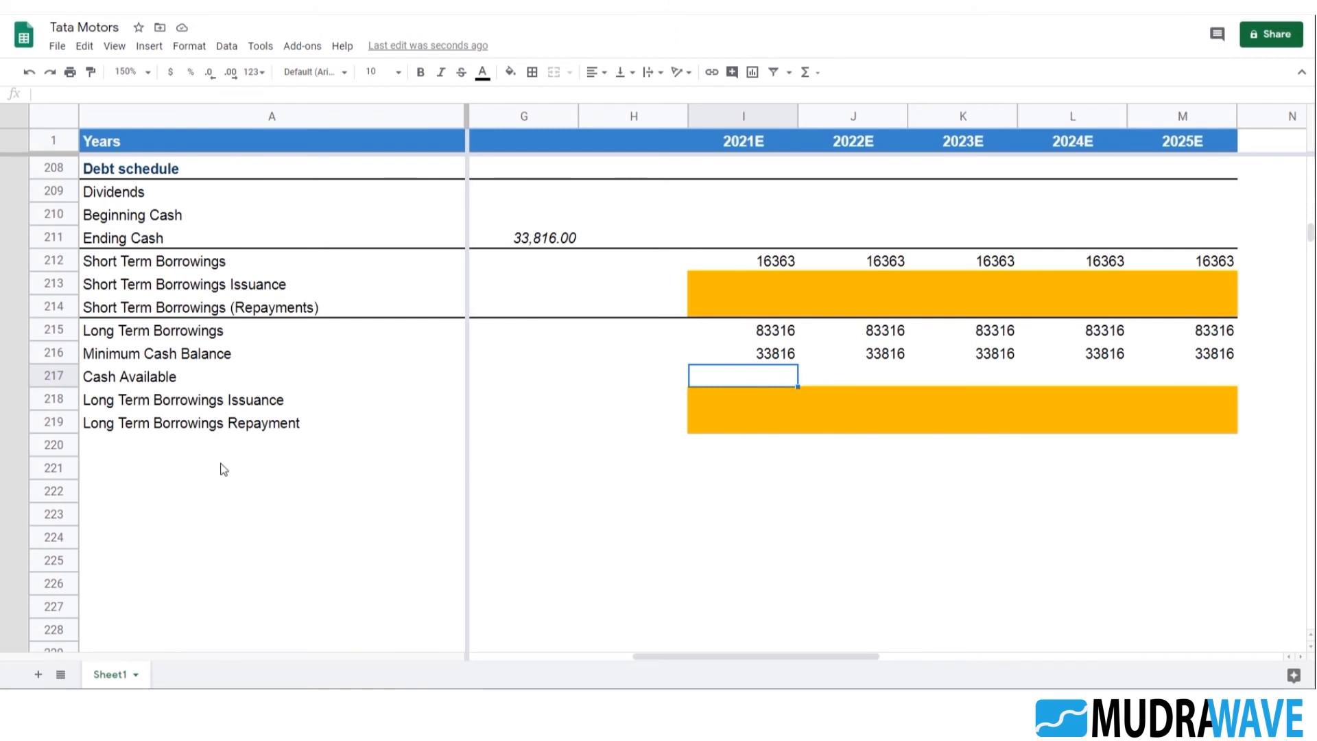
scroll(754, 450, up, 2)
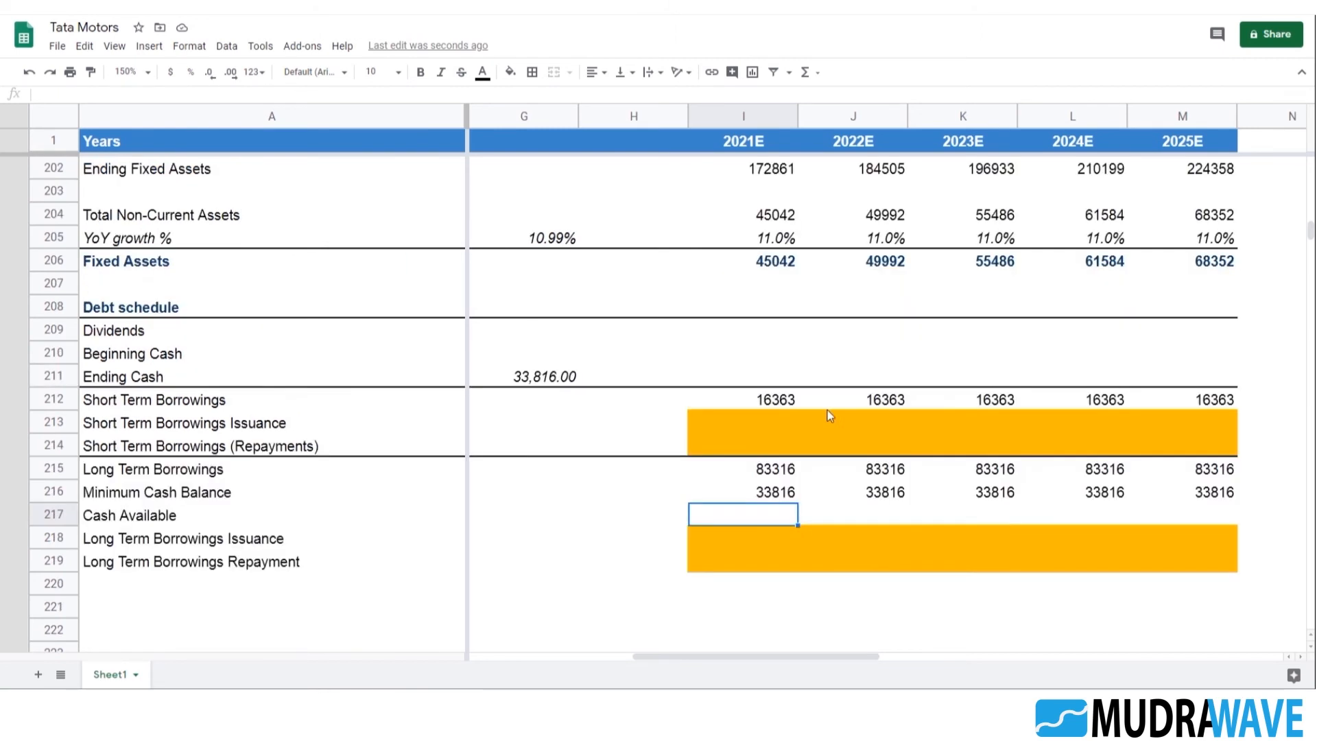
click(514, 377)
key(Right)
key(Right)
key(Right)
scroll(740, 395, up, 2)
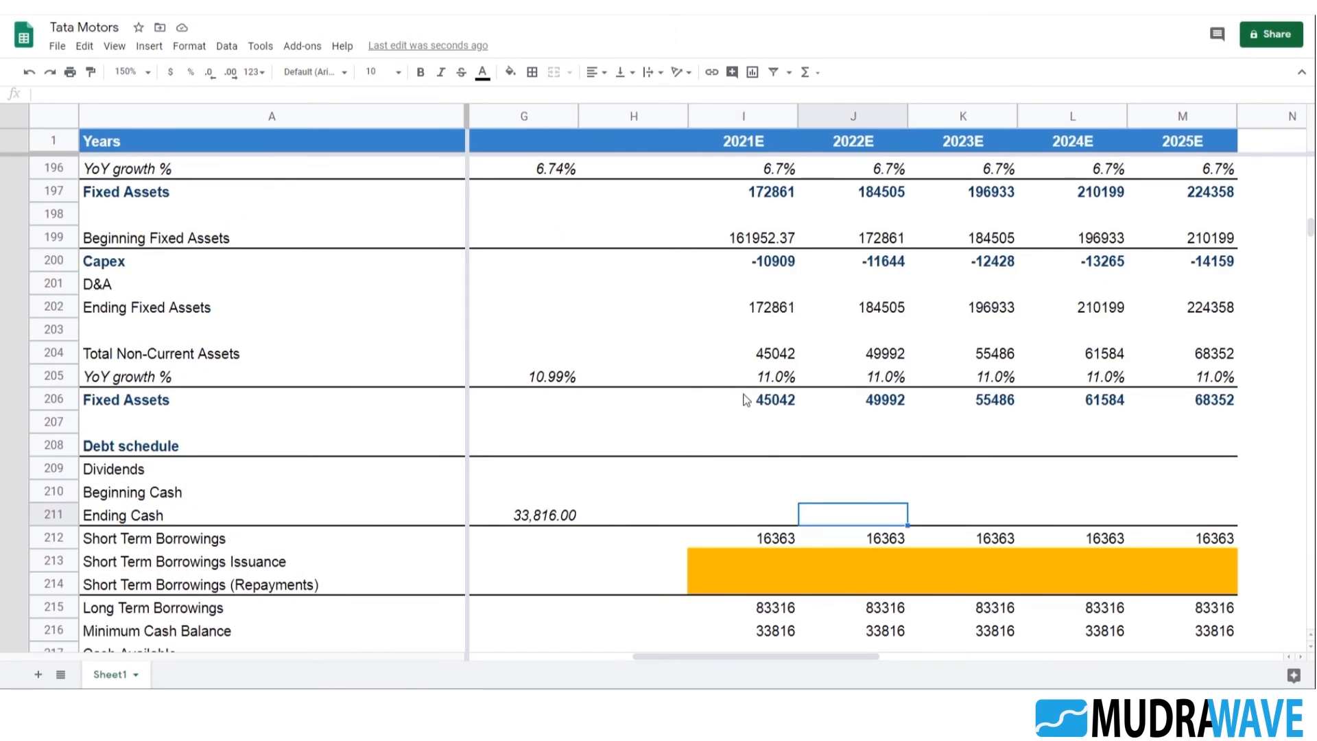
scroll(761, 494, down, 3)
click(746, 545)
scroll(733, 508, down, 2)
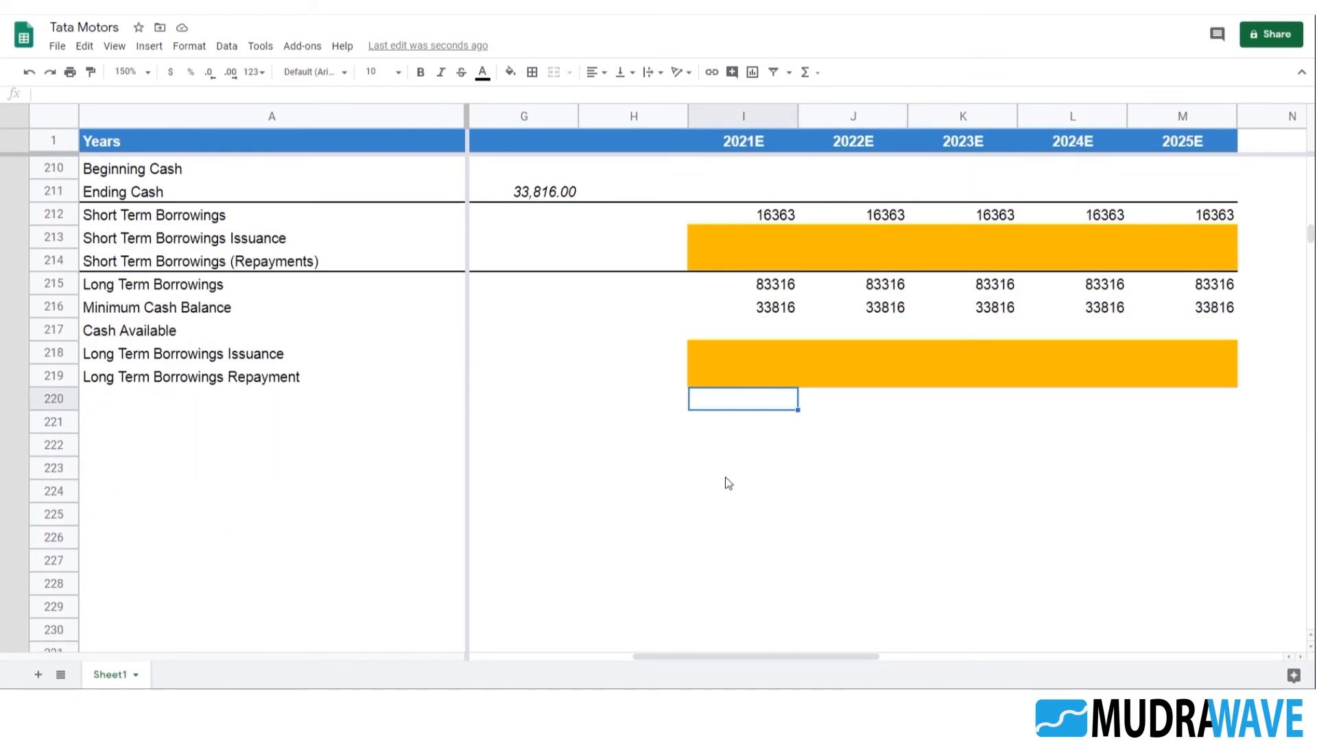
click(735, 432)
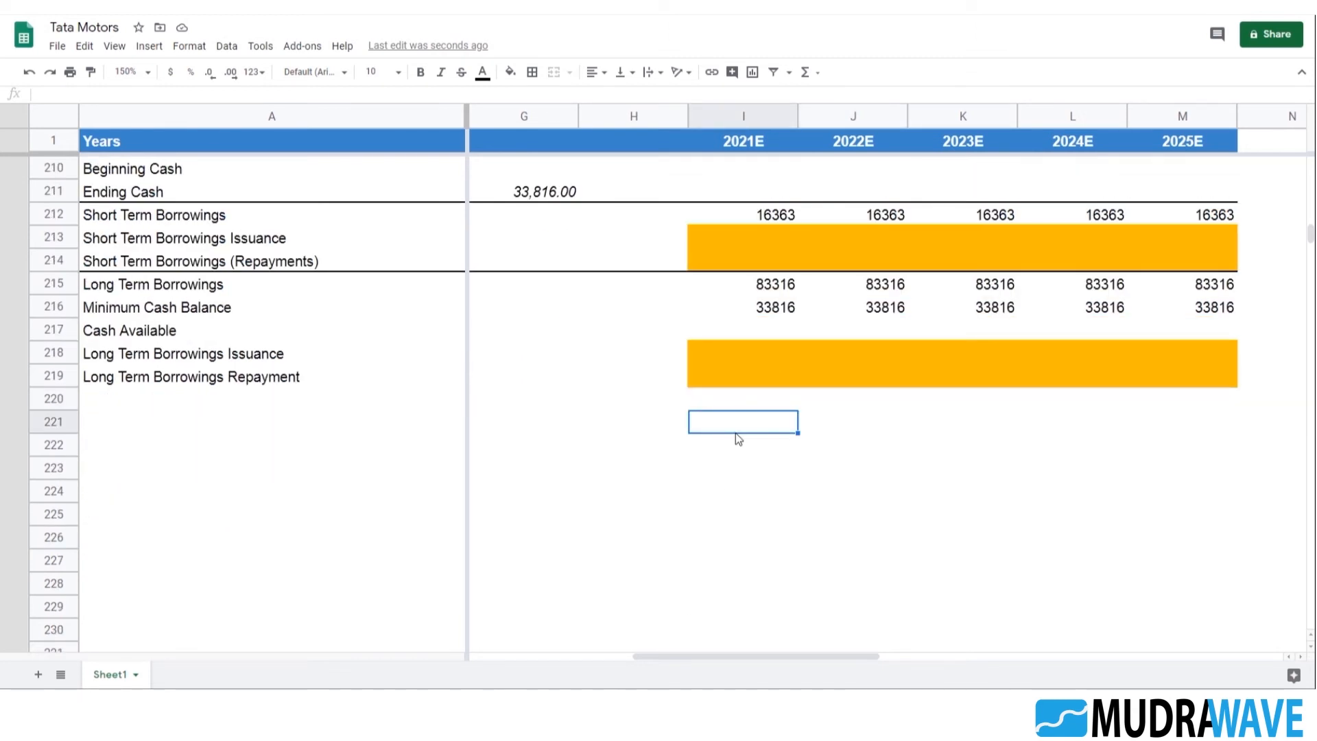
click(137, 429)
drag(709, 656, 470, 669)
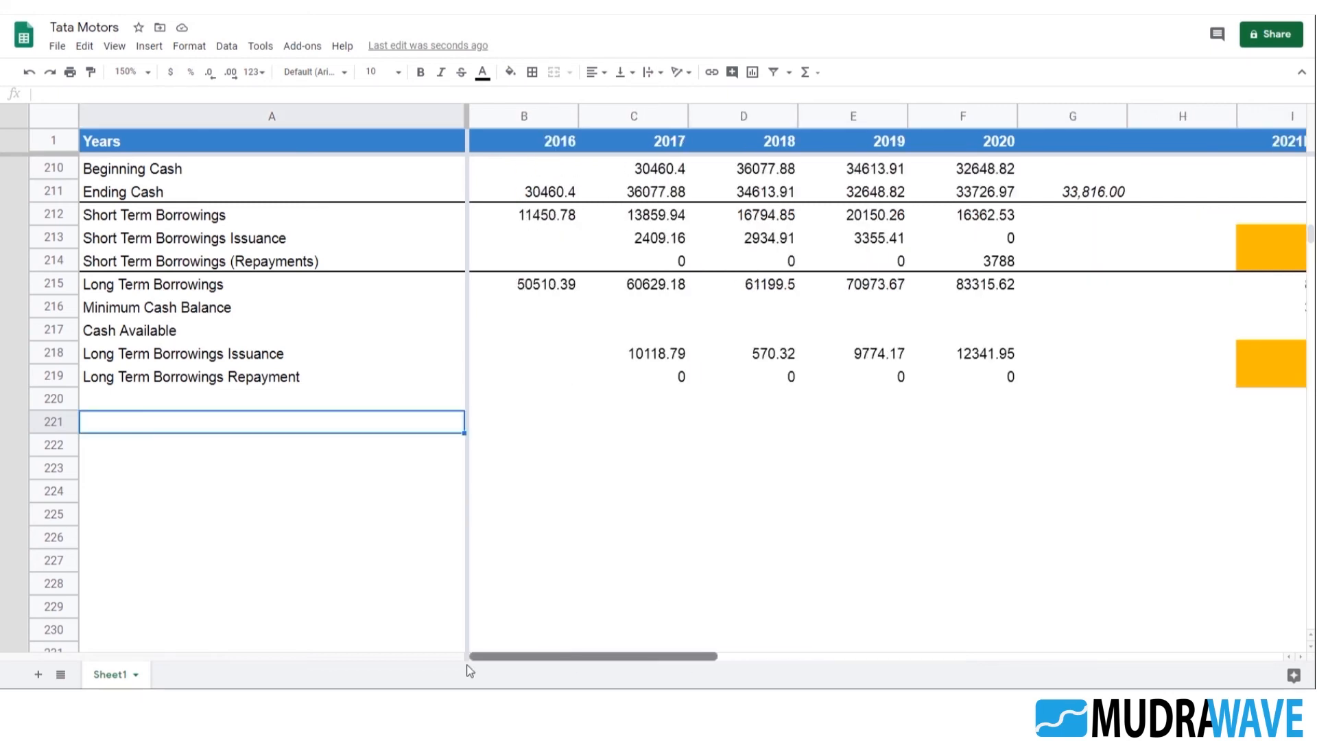
scroll(295, 490, up, 2)
scroll(299, 475, up, 1)
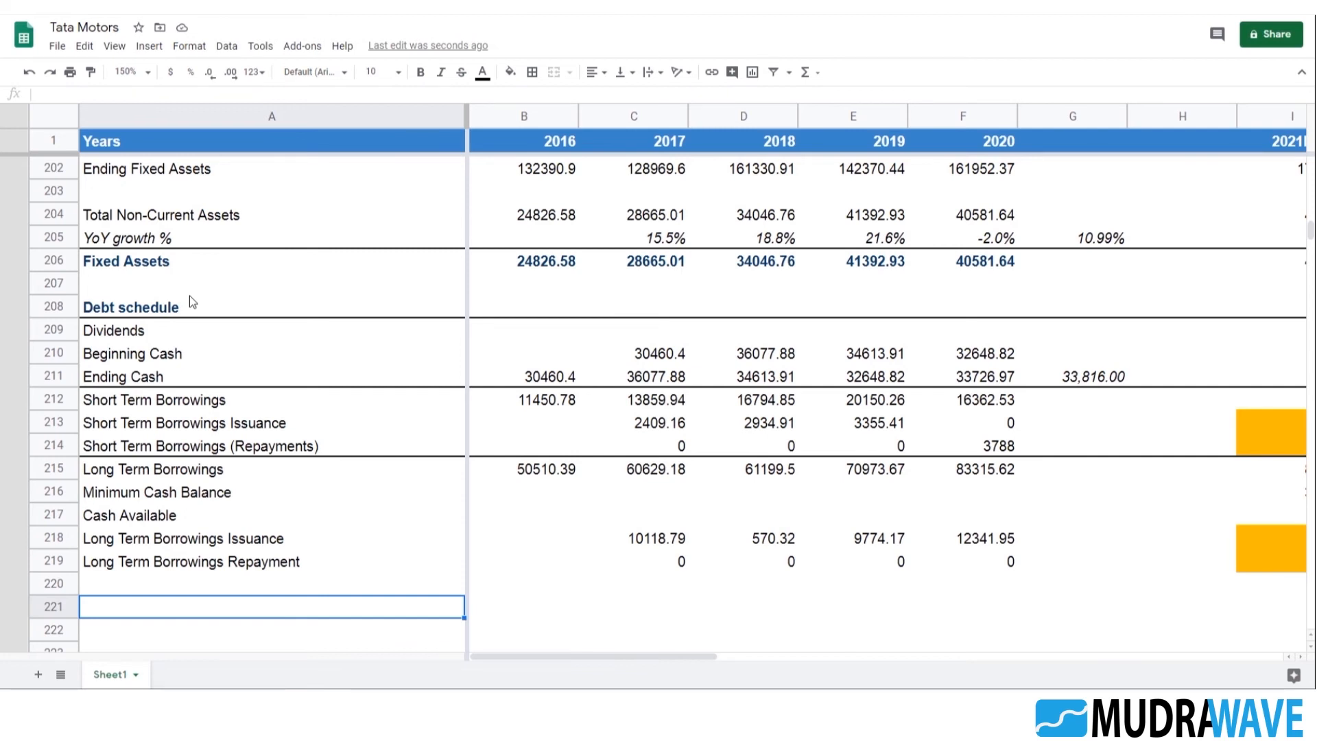
Examine the Total Non-Current Assets, Beginning Fixed Assets and Fixed Assets rows for a growth-based block that can serve as a template
click(172, 220)
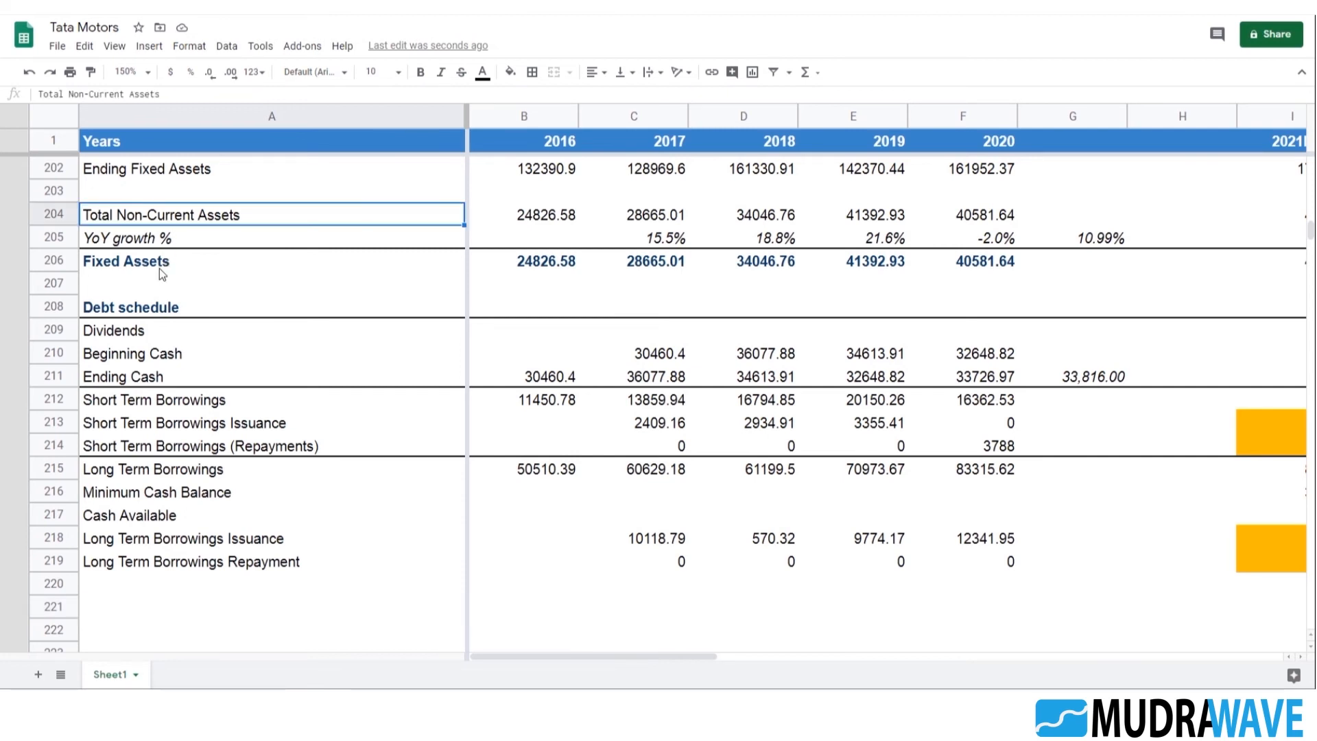
scroll(203, 306, up, 2)
click(162, 199)
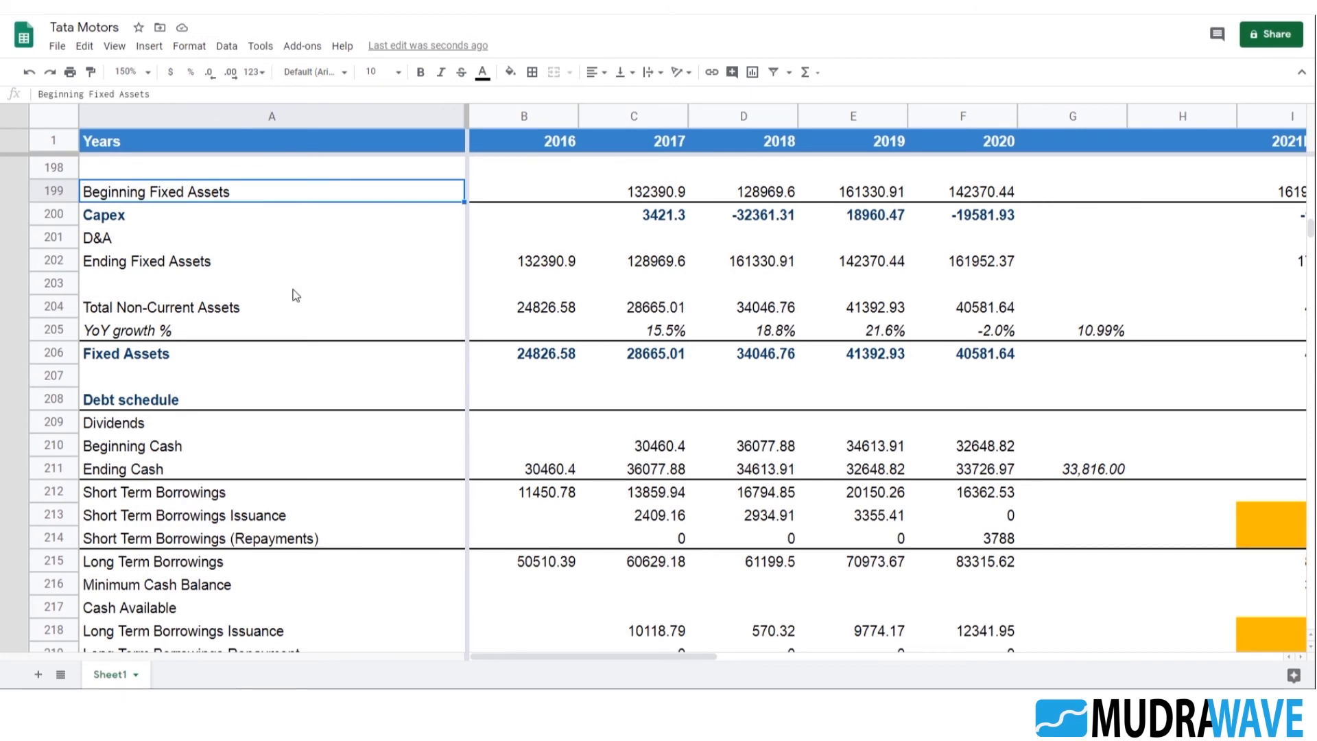
scroll(291, 291, up, 2)
click(629, 288)
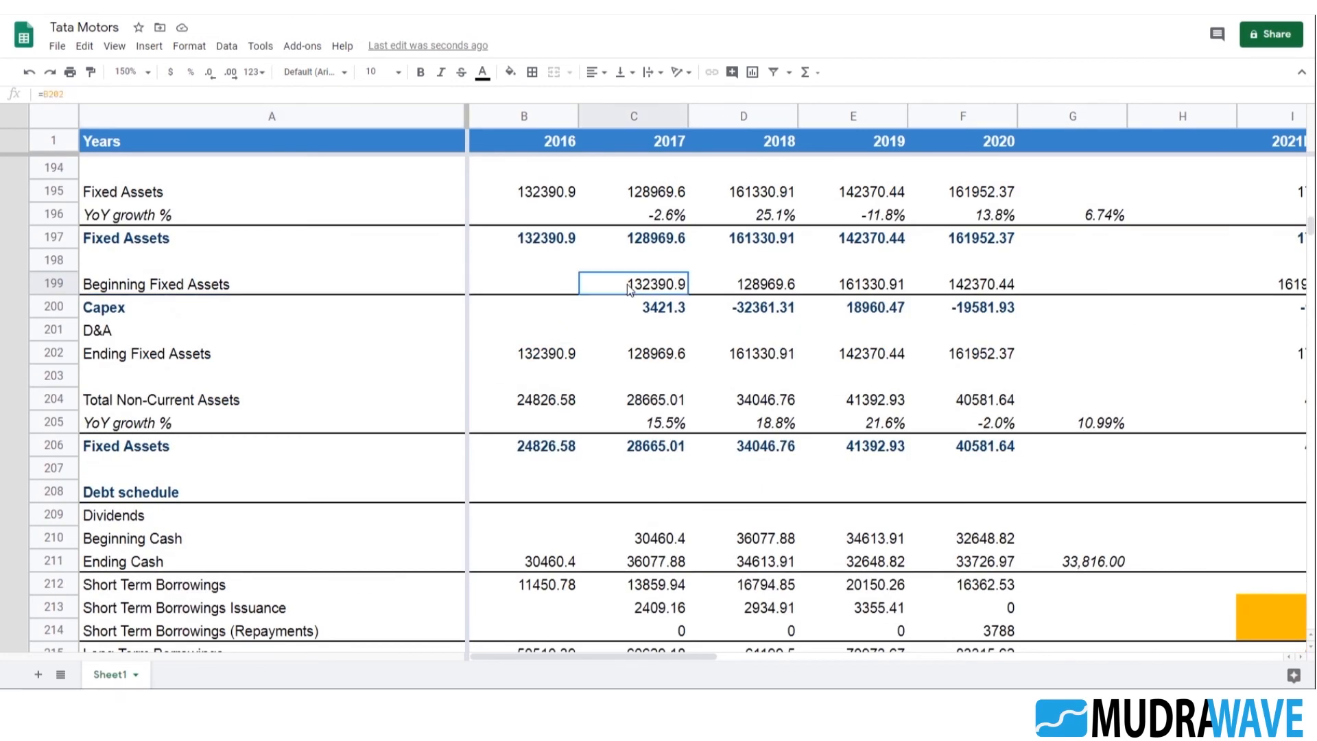
click(147, 287)
scroll(312, 372, up, 2)
click(129, 336)
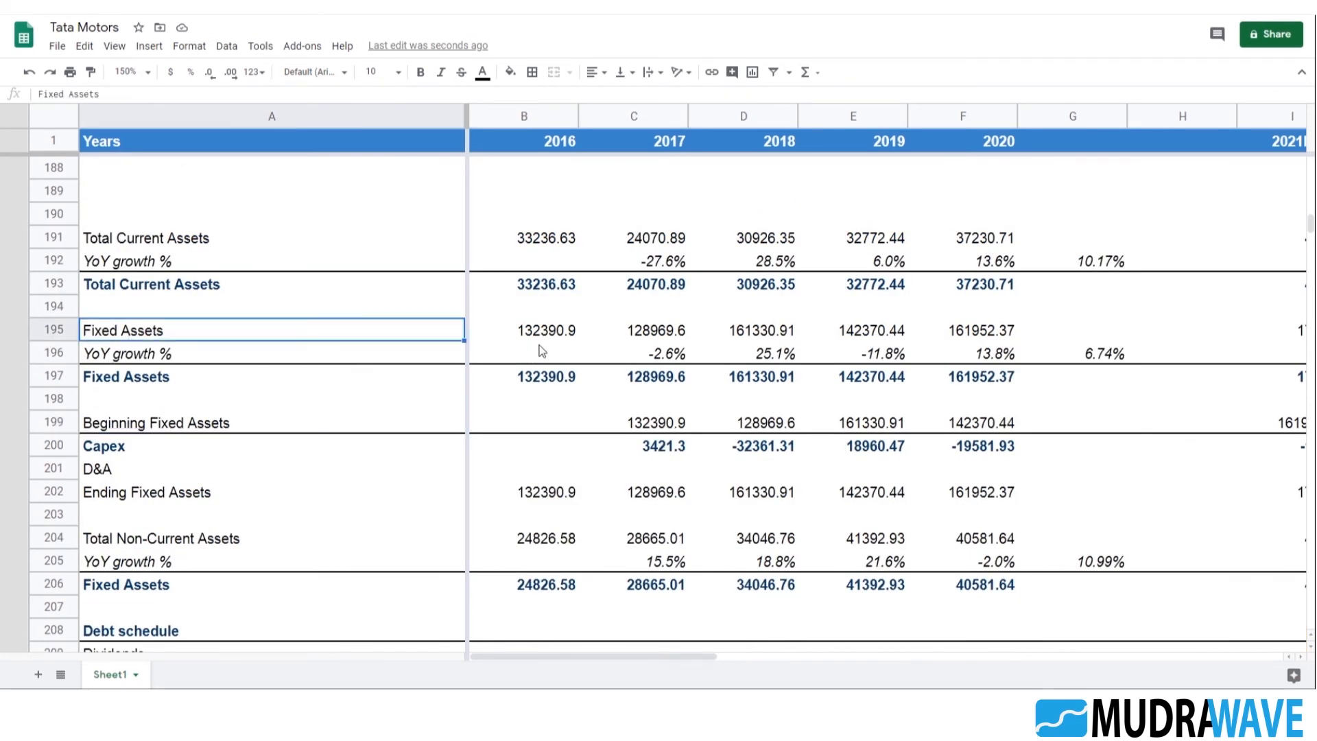
click(553, 336)
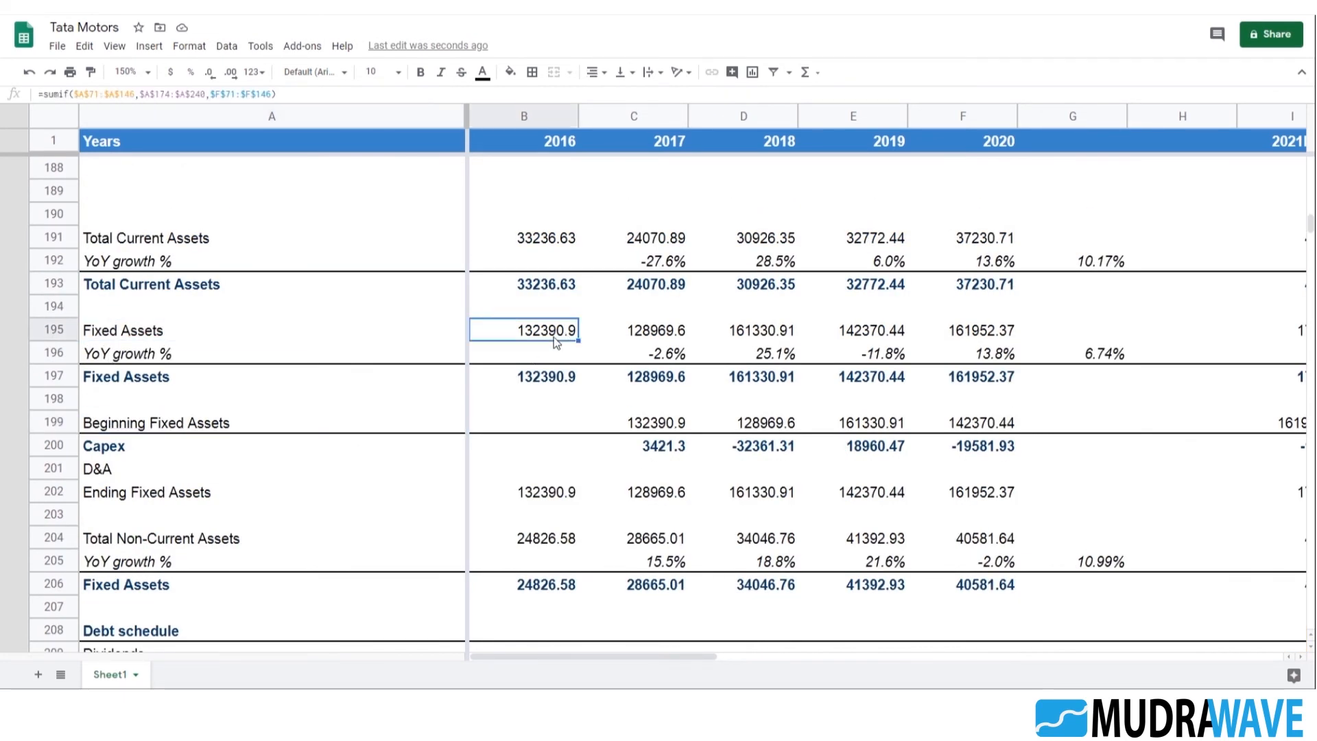
Copy the Fixed Assets projection block in rows 195–197, from the labels through 2025E, and paste it below the Debt schedule at A221
click(164, 335)
key(shift+Down)
key(shift+Down)
key(shift+Right)
key(shift+Right)
key(shift+Right)
key(shift+Right)
key(shift+Right)
key(shift+Right)
key(shift+Right)
key(shift+Right)
key(shift+Right)
key(shift+Right)
key(shift+Right)
key(shift+Right)
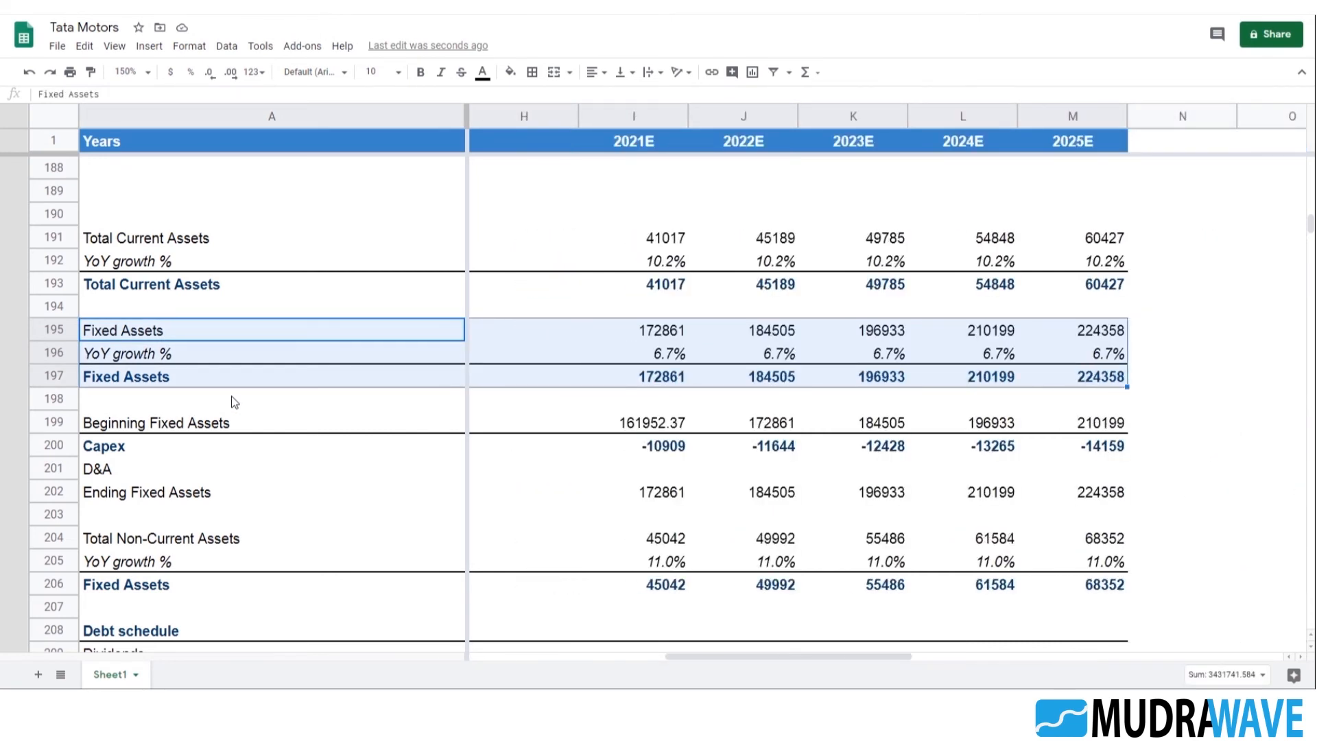
key(ctrl+c)
key(Down)
key(Down)
key(Down)
key(Down)
key(Down)
key(Down)
key(Down)
key(Down)
key(Down)
key(Down)
key(Down)
key(Down)
key(Down)
key(Down)
key(Down)
key(Down)
key(Down)
key(Down)
key(Down)
key(Down)
key(Down)
key(Down)
key(Down)
key(Down)
key(Down)
key(Down)
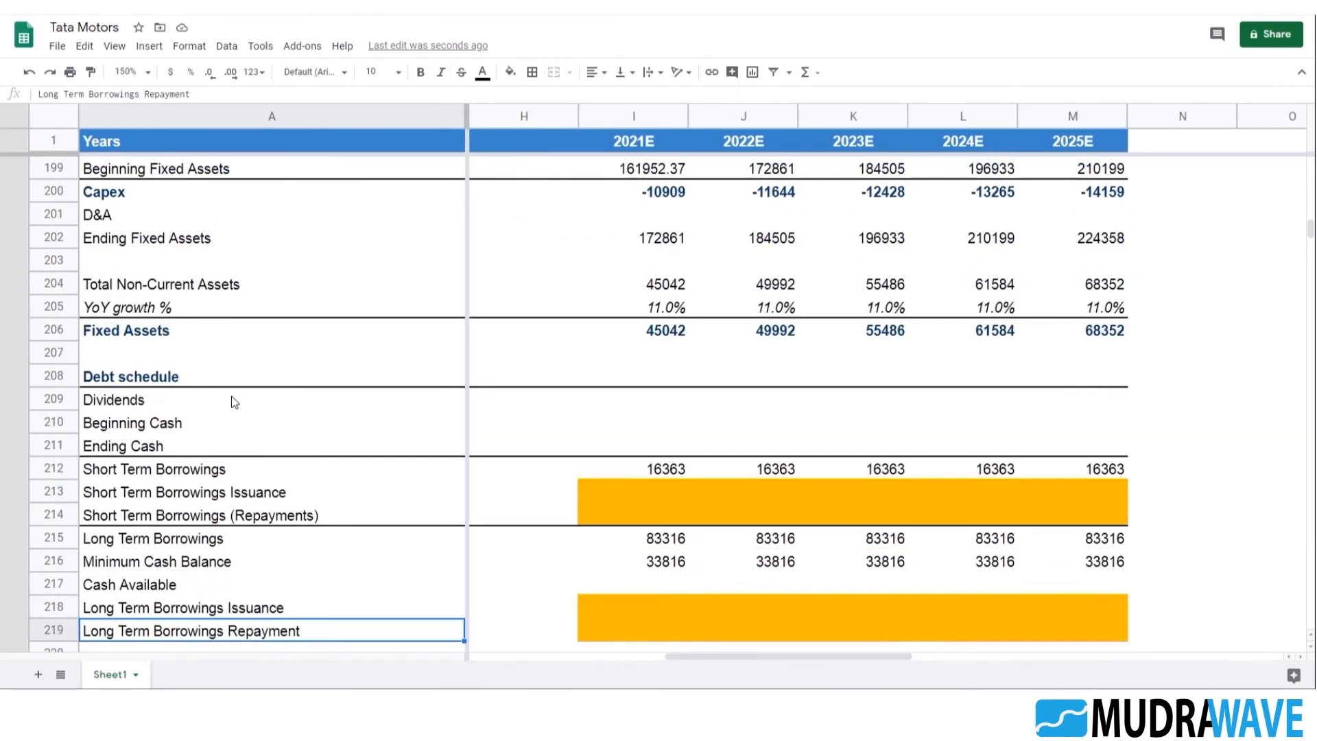
key(ctrl+v)
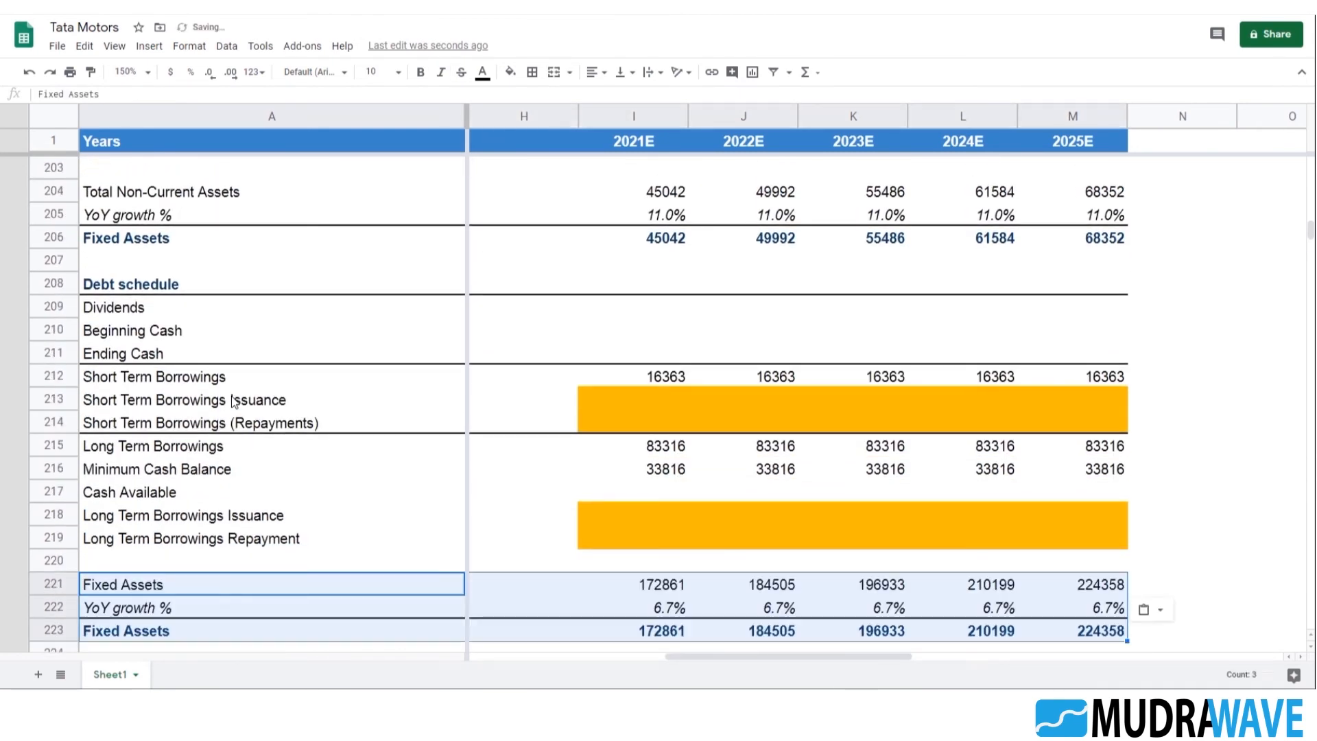
Inspect the pasted block's 2021E growth formula in I221 and the 2016 SUMIF formula in B221 to check their references
scroll(359, 559, down, 5)
key(Down)
key(Down)
key(Down)
key(Down)
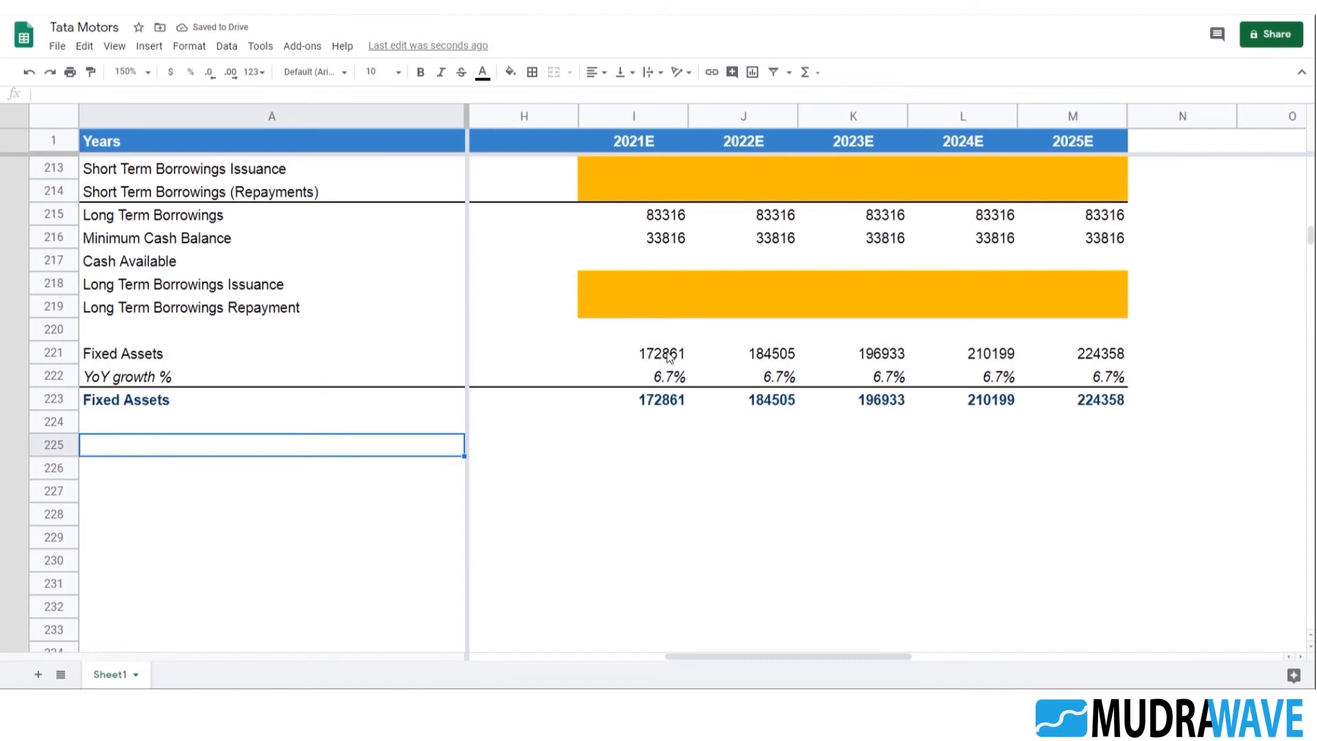
double_click(679, 351)
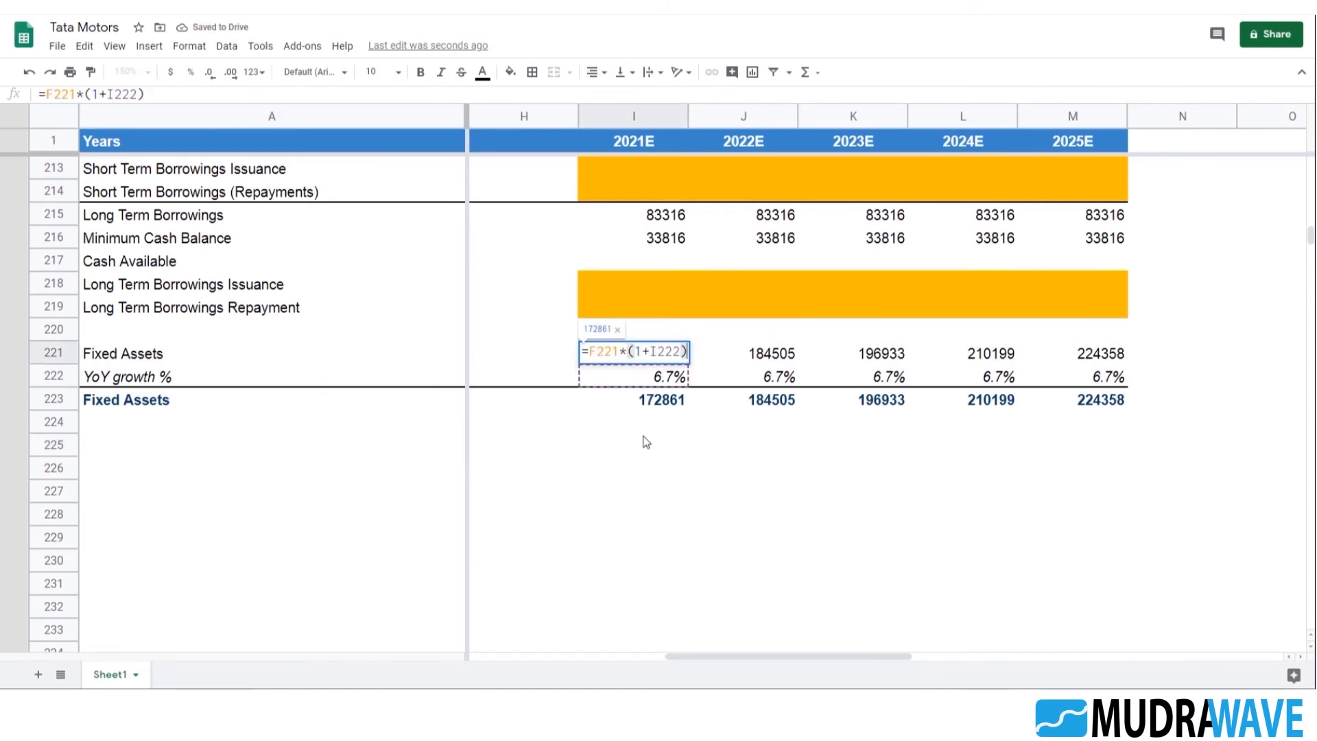
key(Escape)
drag(816, 656, 524, 660)
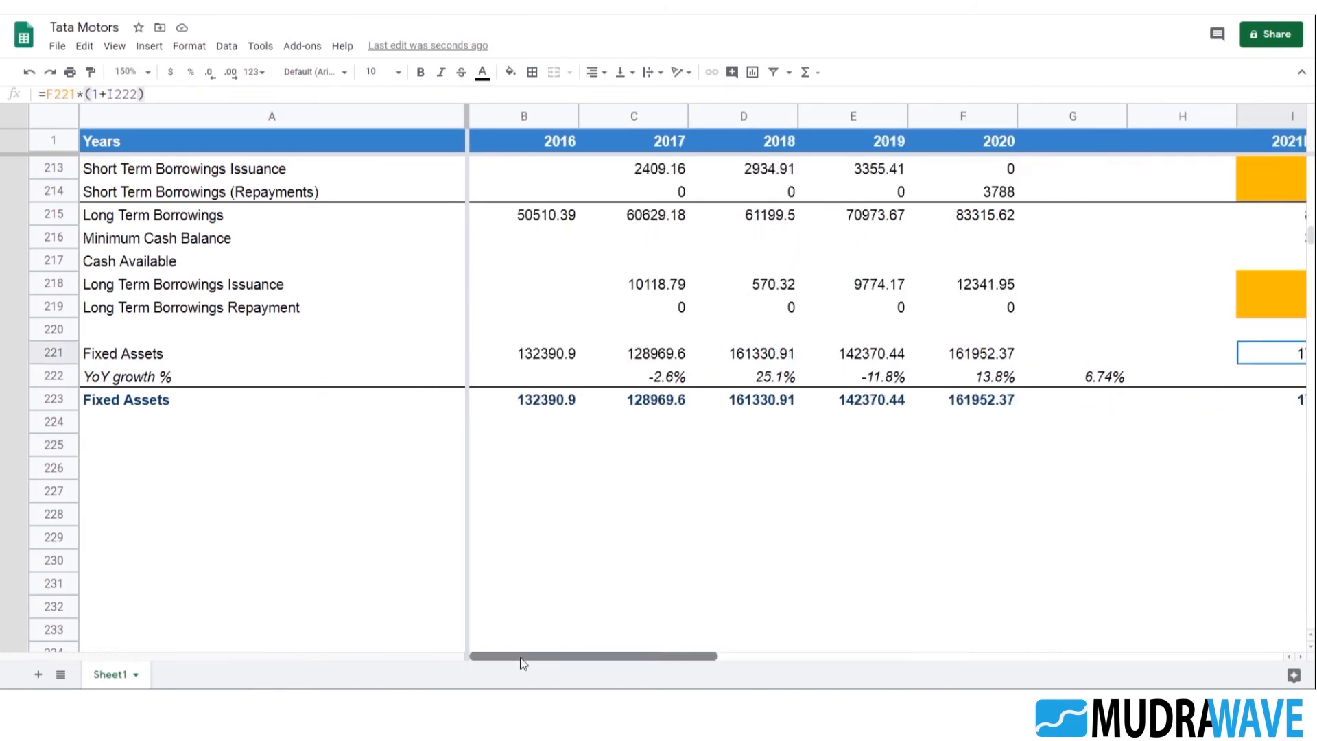
click(562, 353)
double_click(562, 353)
scroll(396, 464, down, 3)
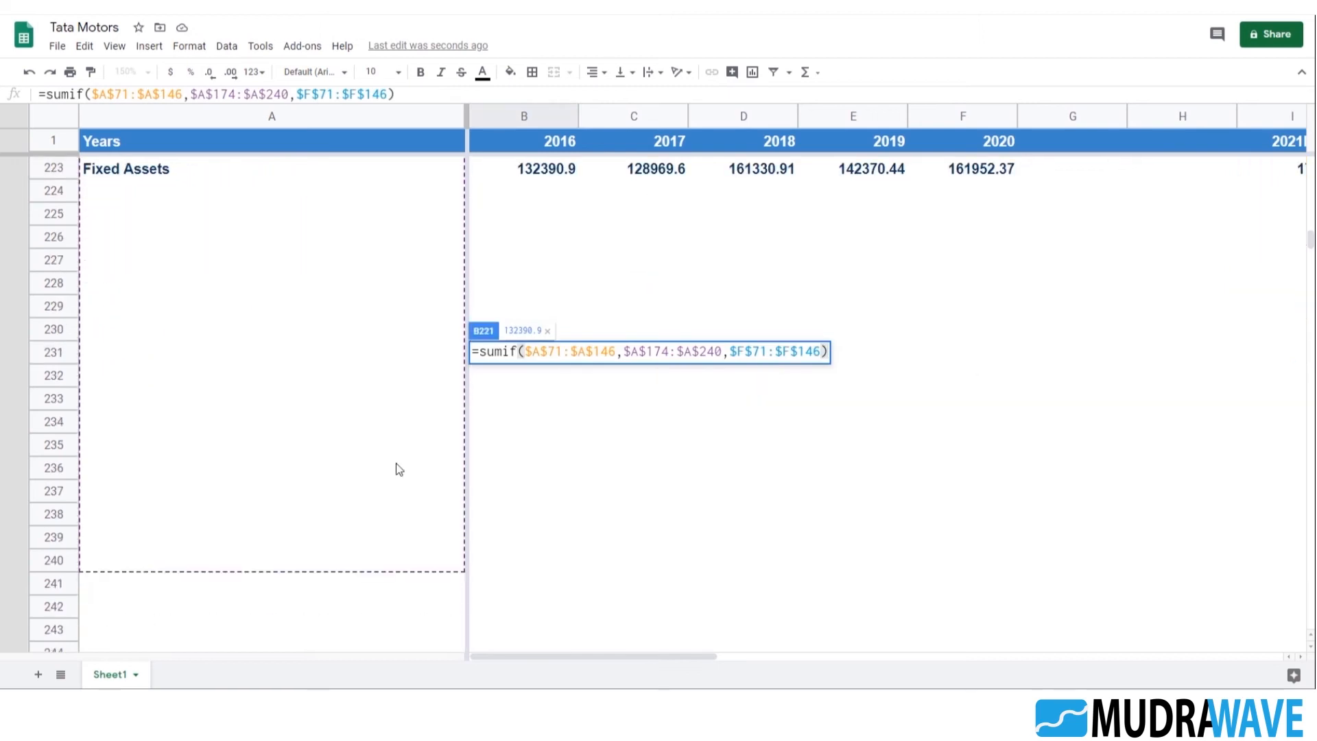
scroll(232, 430, up, 3)
key(Escape)
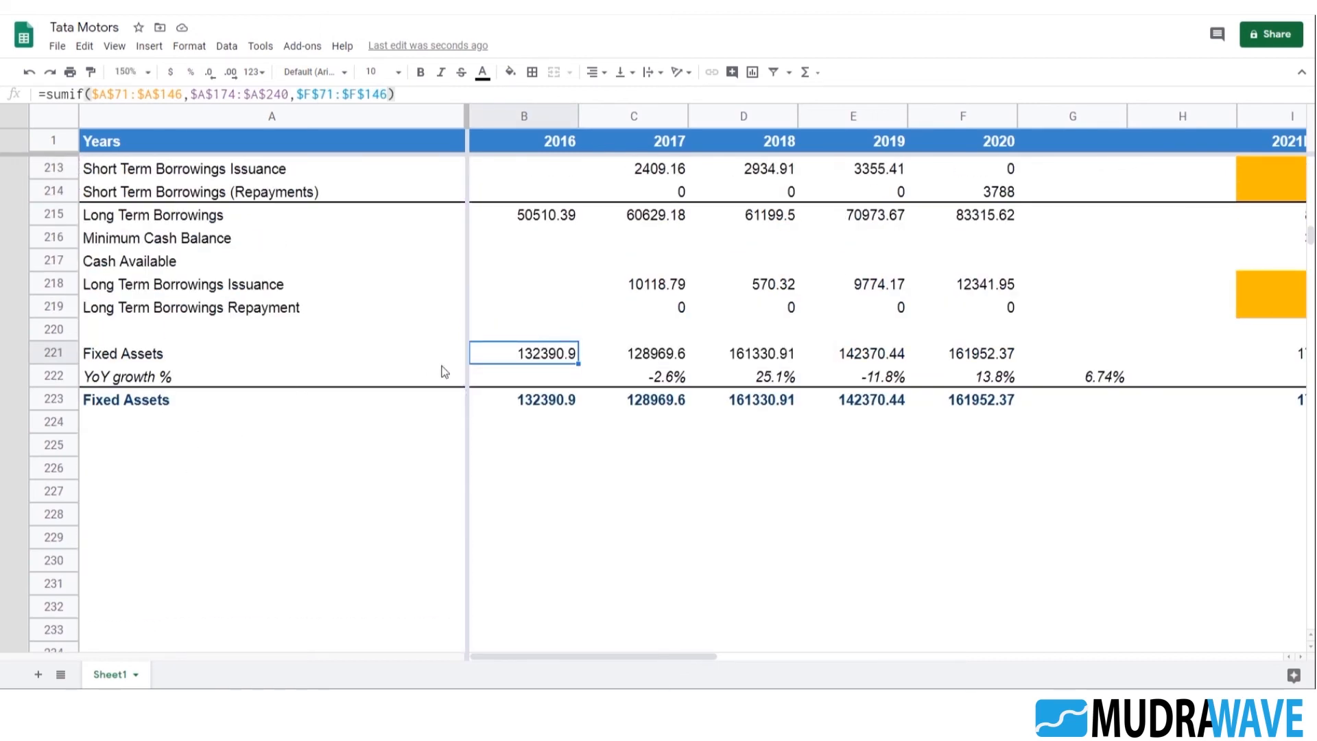
Replace the label in A221 with "Total Current Liabilities", copied from the historical balance sheet
click(266, 360)
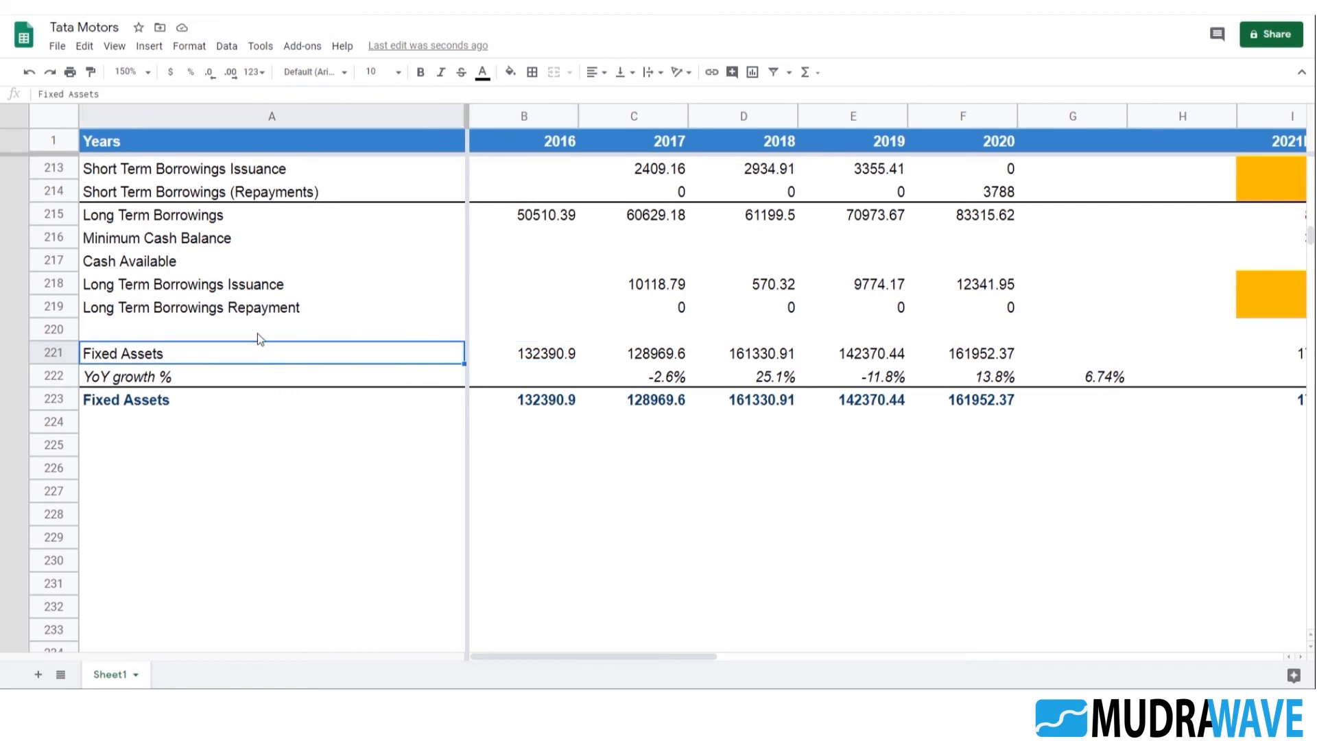
scroll(283, 397, up, 15)
scroll(306, 412, up, 20)
scroll(307, 392, up, 2)
click(171, 332)
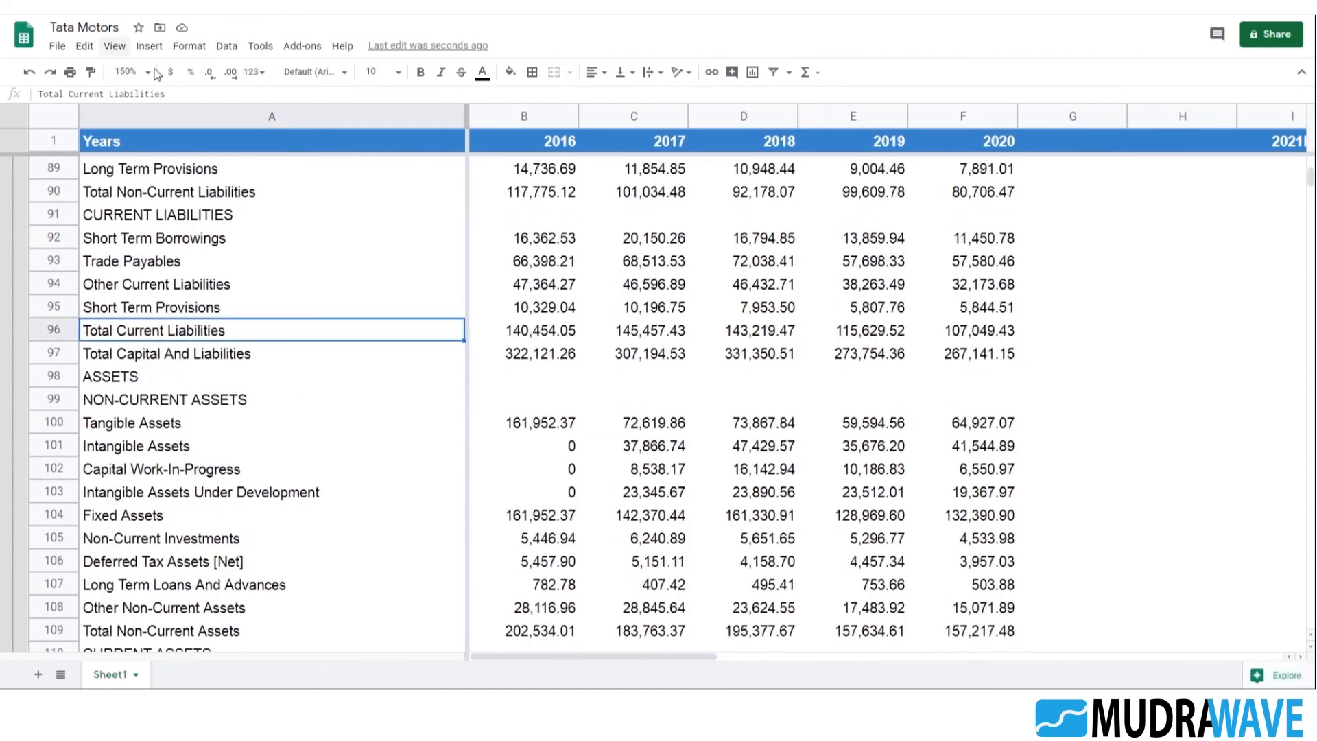
scroll(499, 471, down, 20)
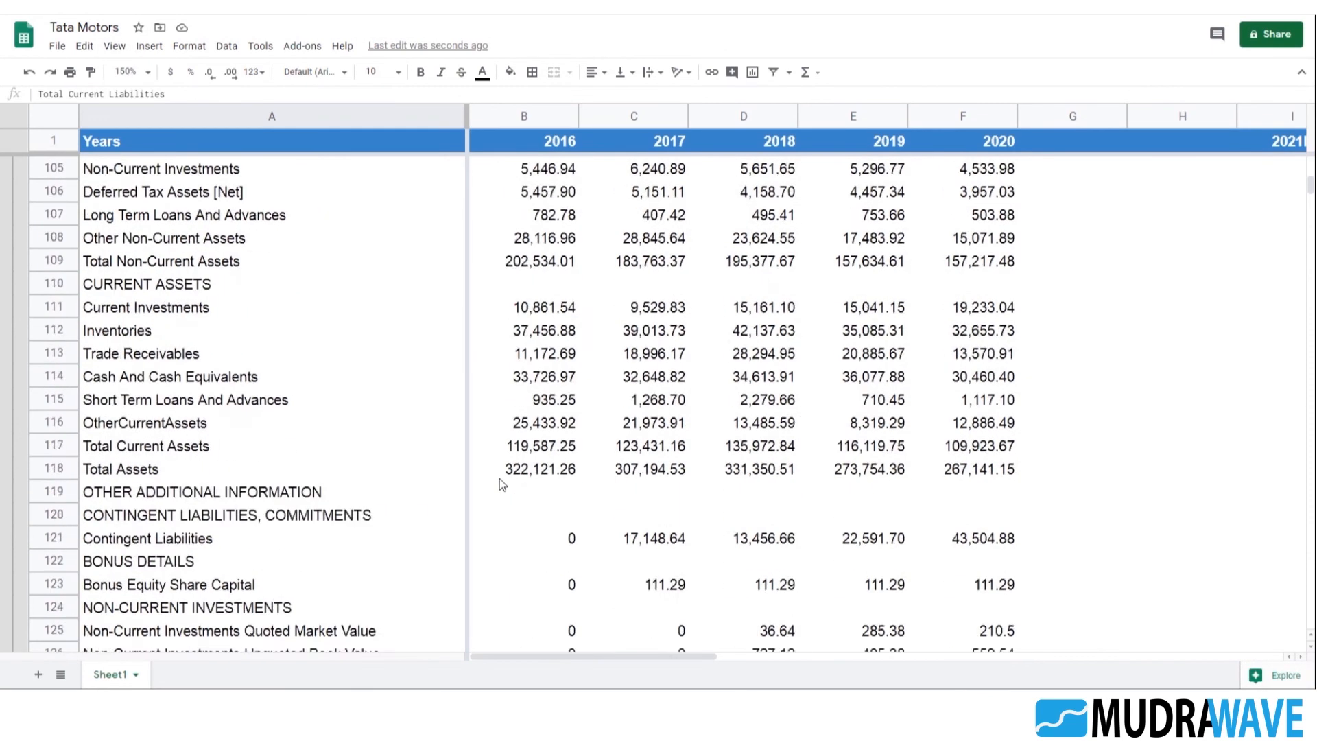
scroll(500, 464, down, 10)
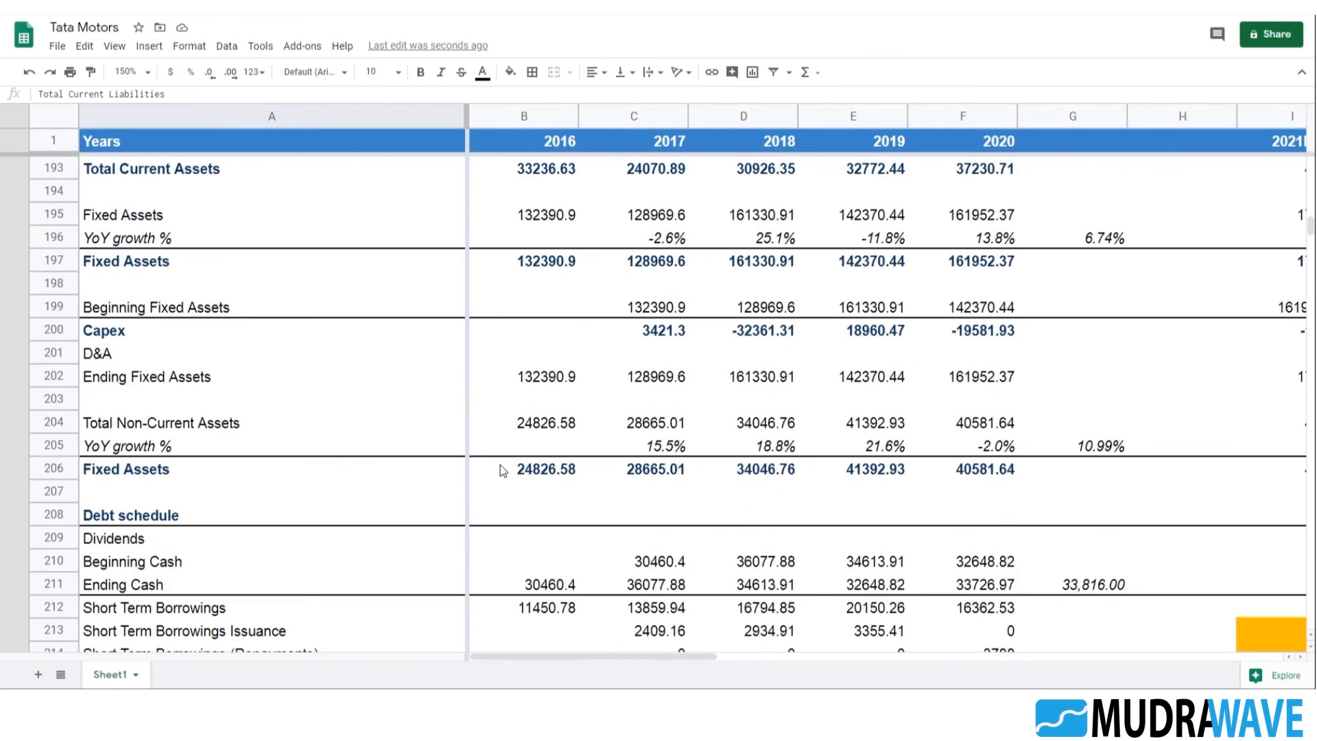
click(157, 309)
scroll(231, 418, up, 2)
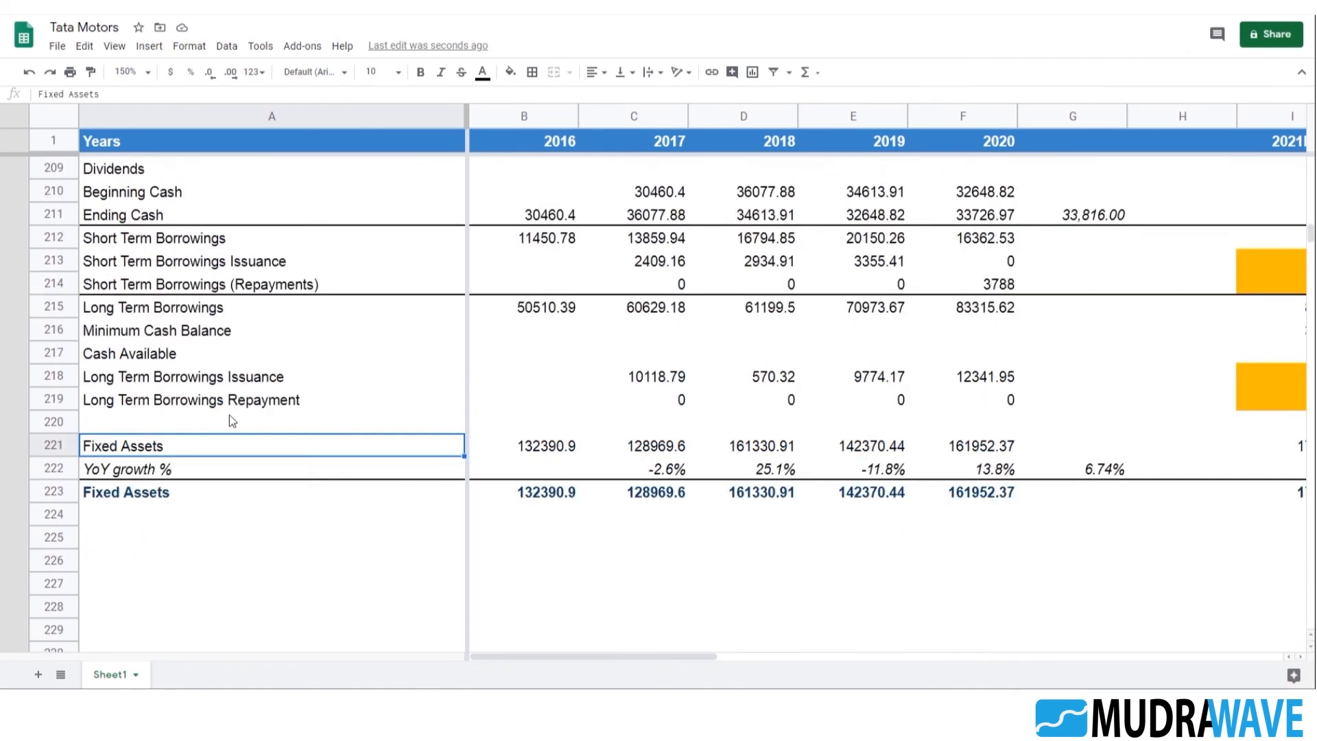
drag(104, 94, 37, 95)
key(ctrl+v)
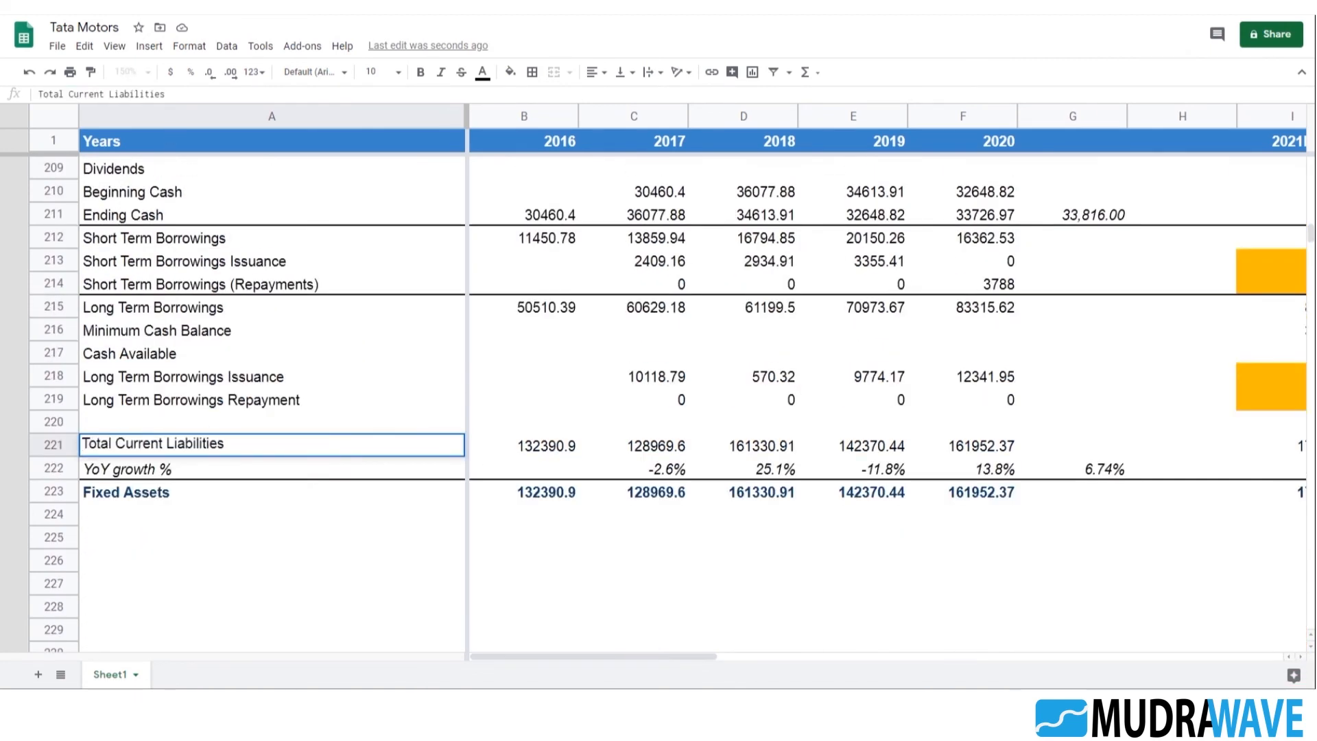
key(Return)
Rename the block's bold total row in A223 as "Total Current Liabilities"
key(Down)
text(total)
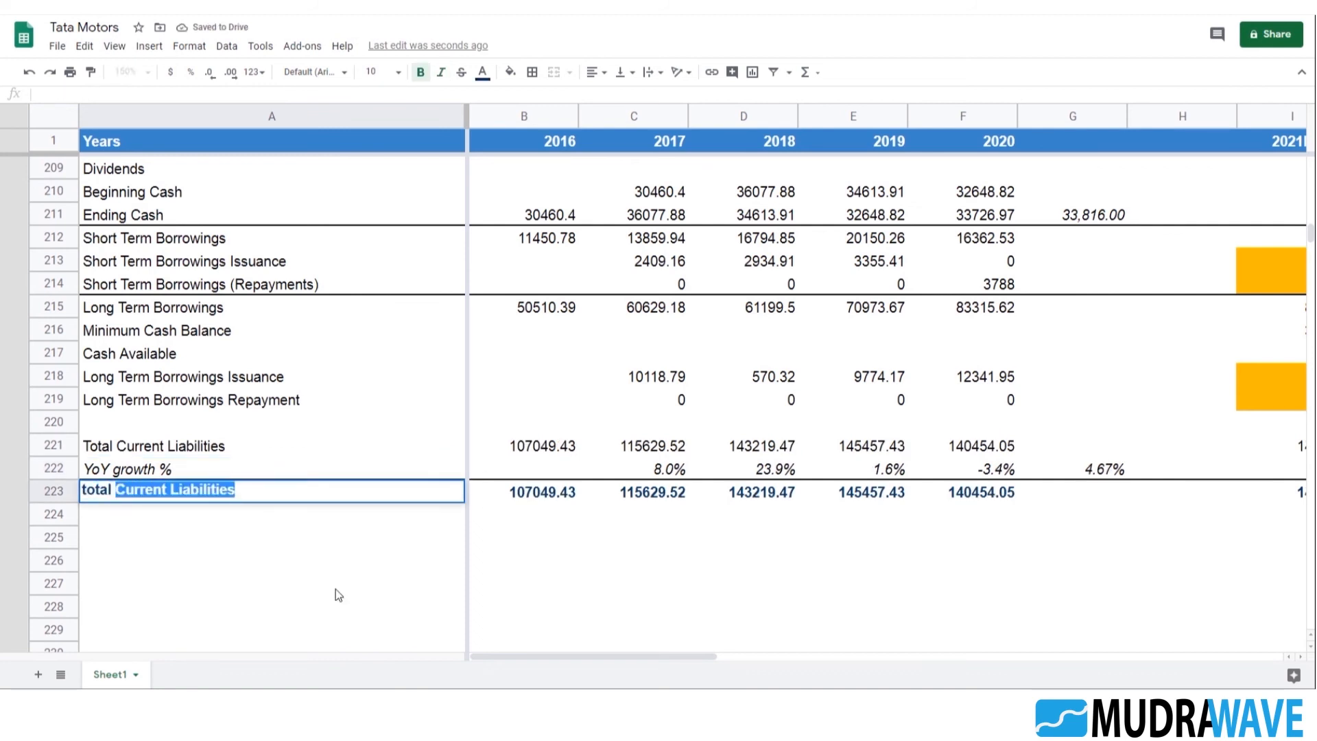
key(Return)
key(Up)
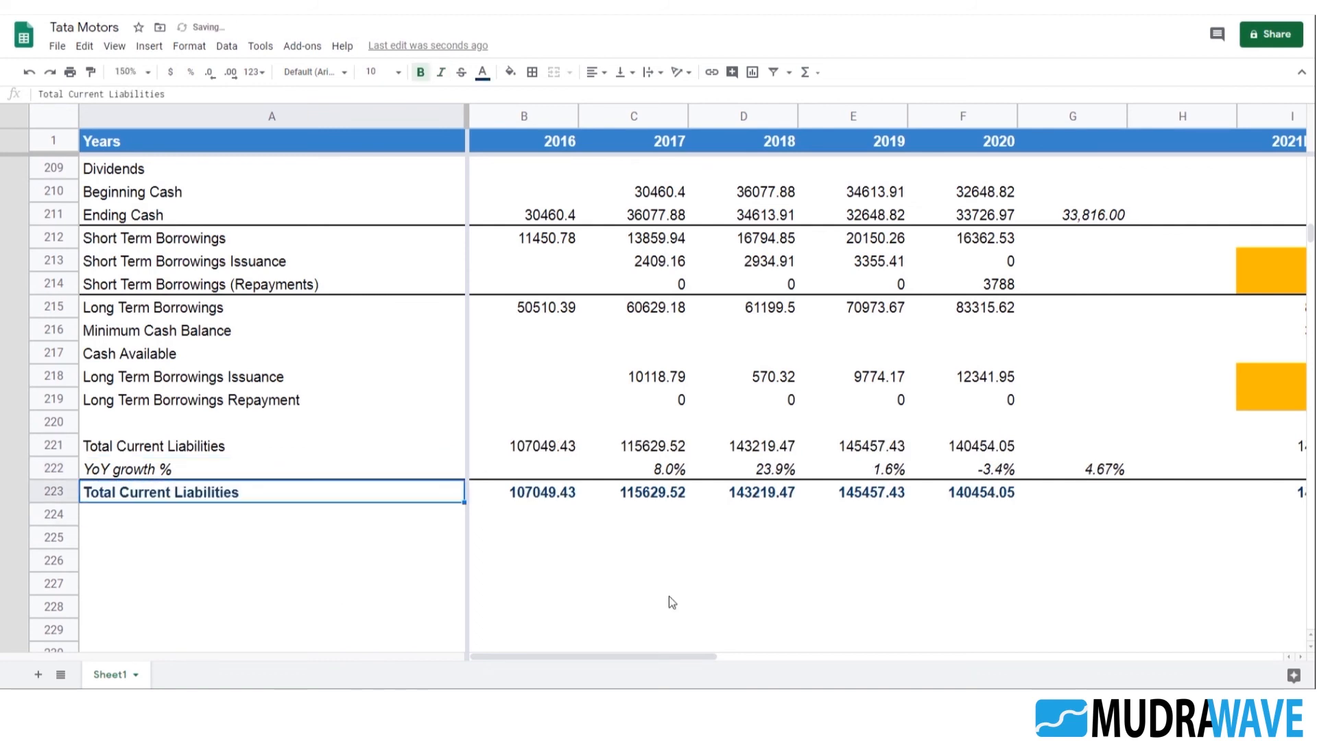
Check the 2016 formula in B221 and the balance sheet's Current Liabilities items to see which components are already projected separately
click(536, 450)
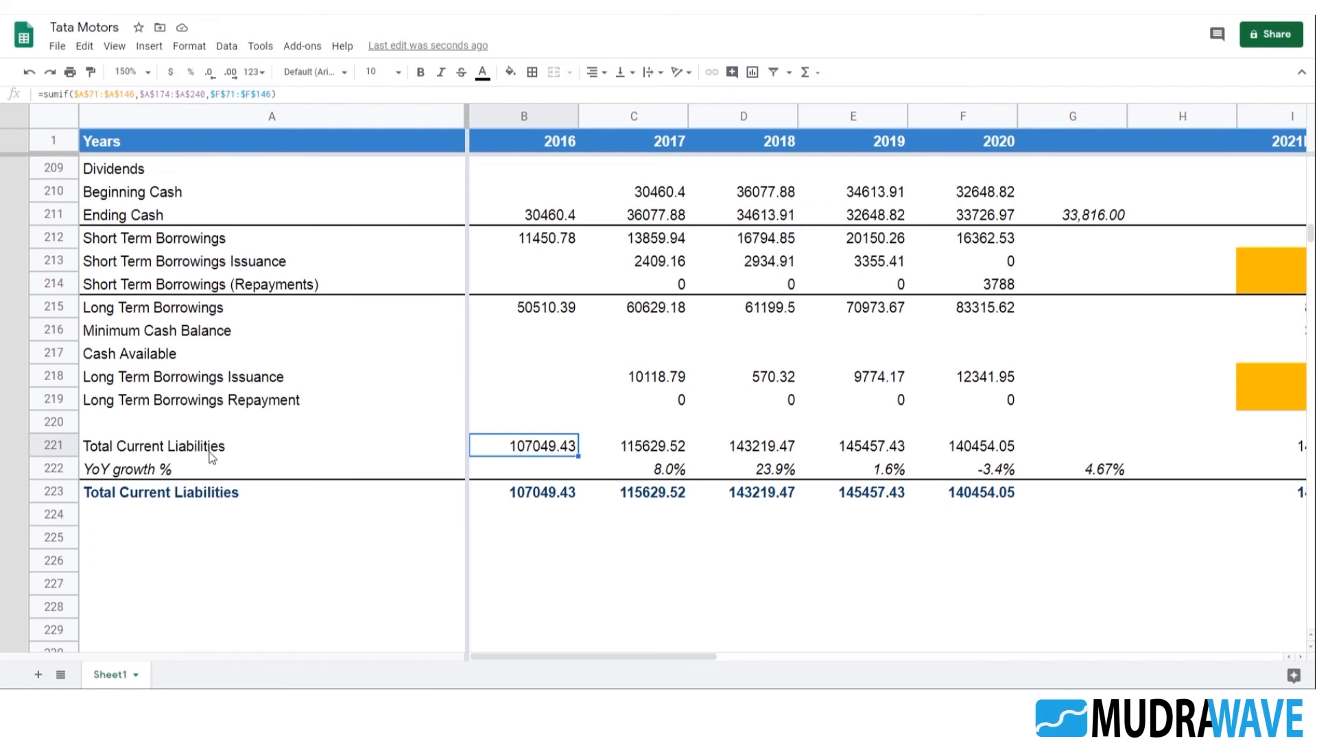
click(310, 450)
scroll(298, 437, up, 15)
scroll(238, 329, up, 8)
scroll(212, 384, down, 6)
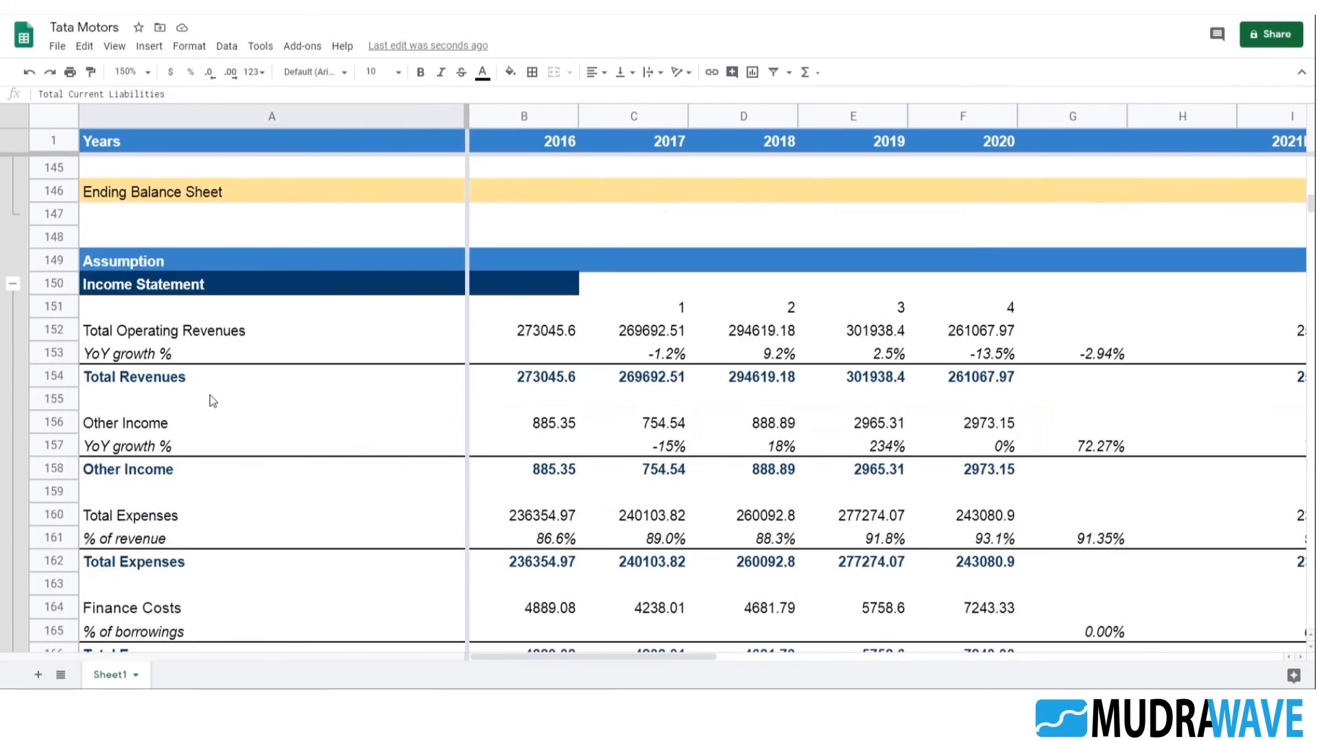
scroll(208, 384, down, 5)
scroll(196, 390, up, 14)
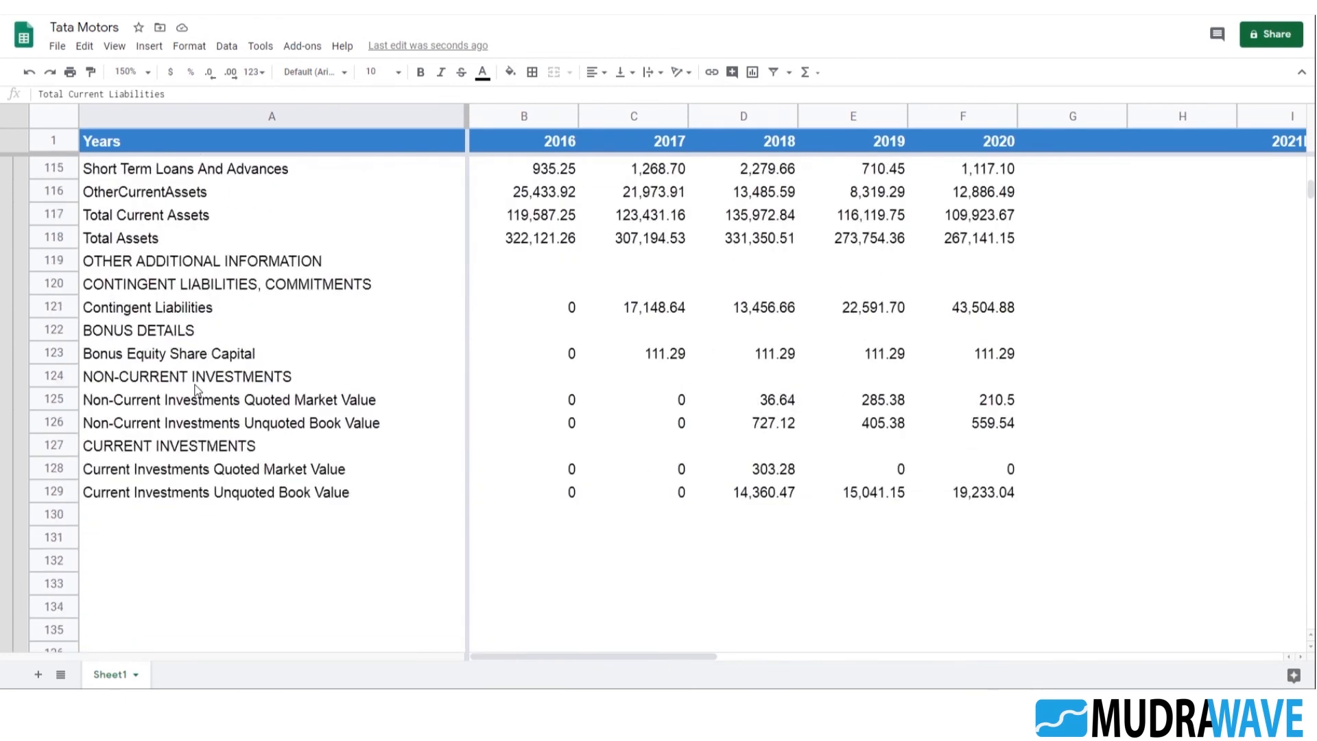
scroll(197, 389, up, 6)
scroll(175, 381, up, 3)
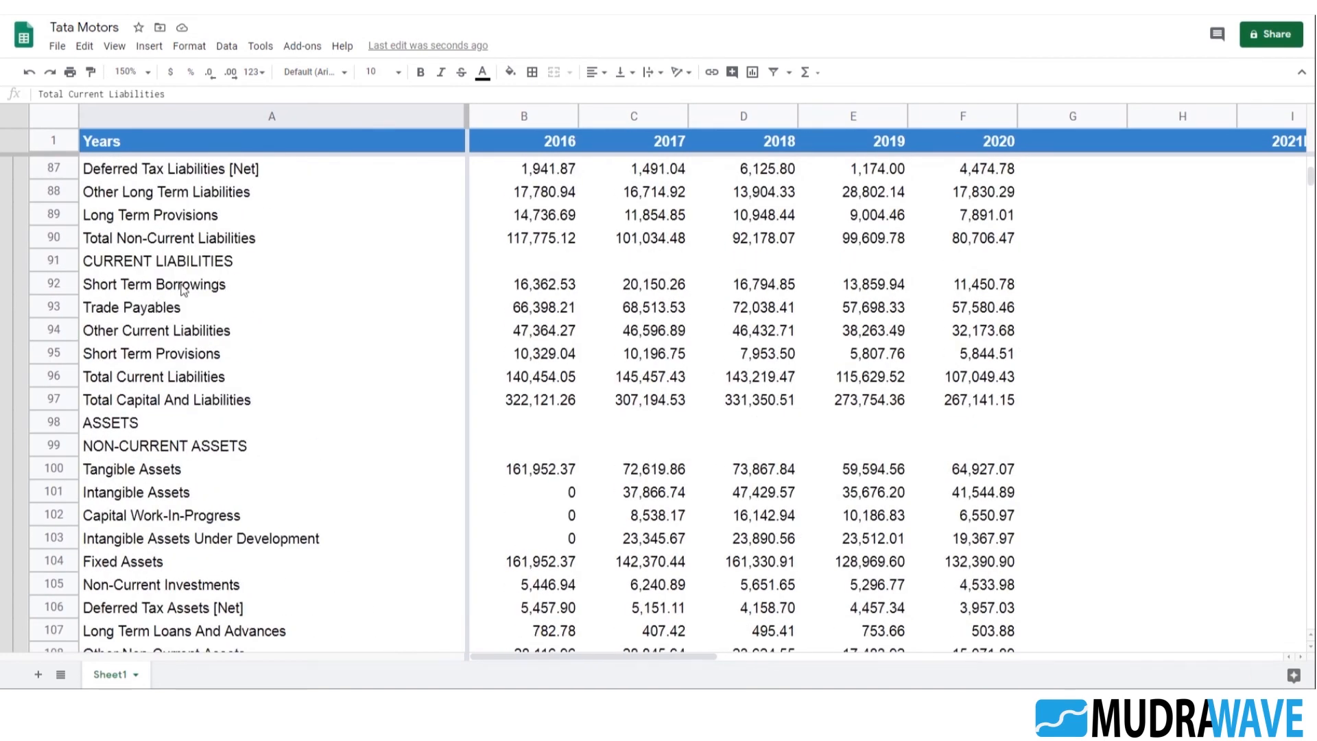
click(182, 287)
click(196, 335)
click(192, 379)
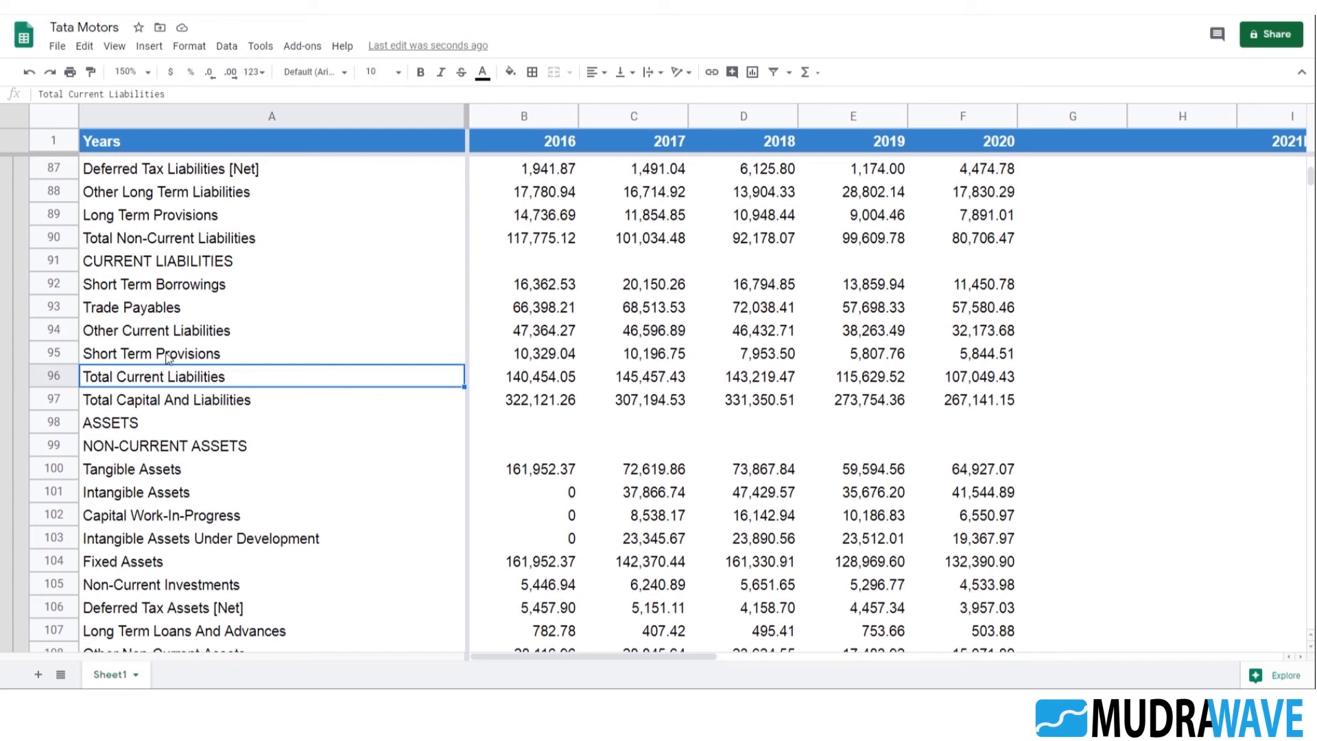
click(181, 288)
click(137, 309)
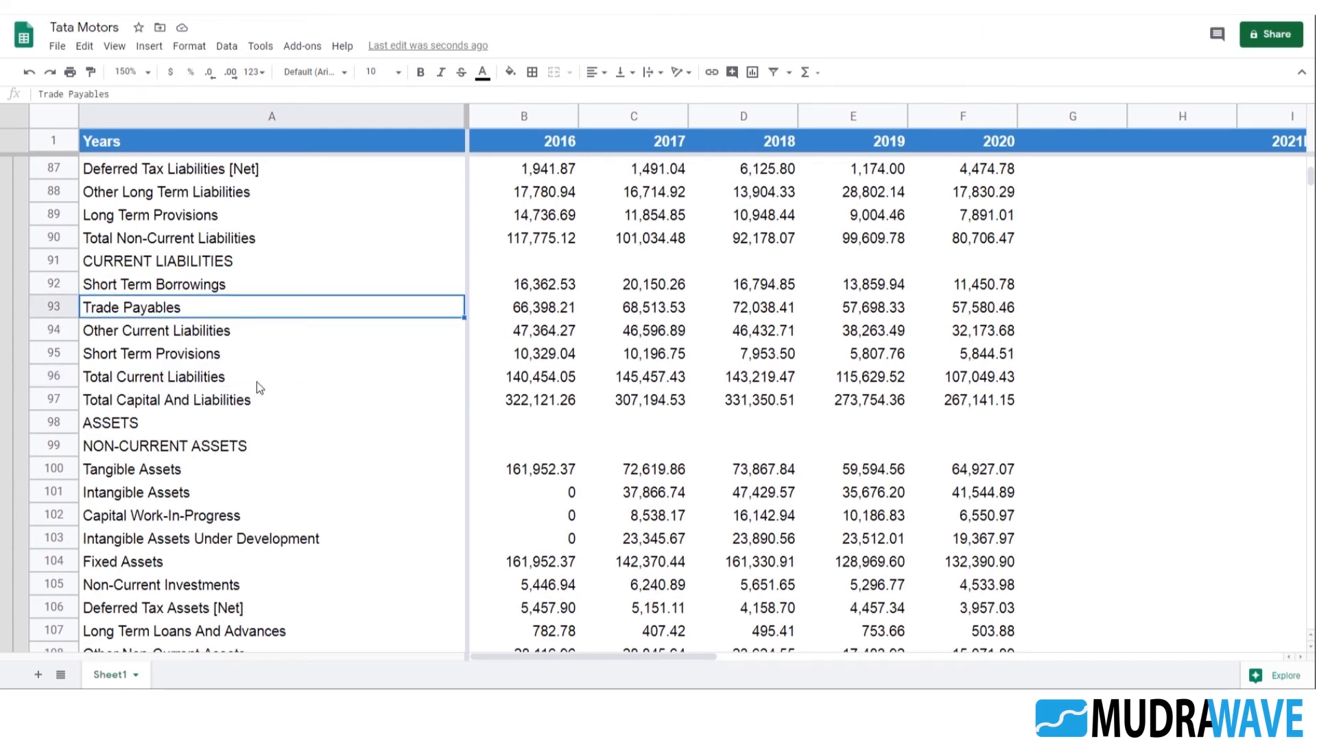
Exclude short-term borrowings and trade payables from the 2016 Total Current Liabilities formula in B221 by appending -(B212+B179), and copy that term
scroll(257, 381, down, 14)
scroll(265, 363, down, 20)
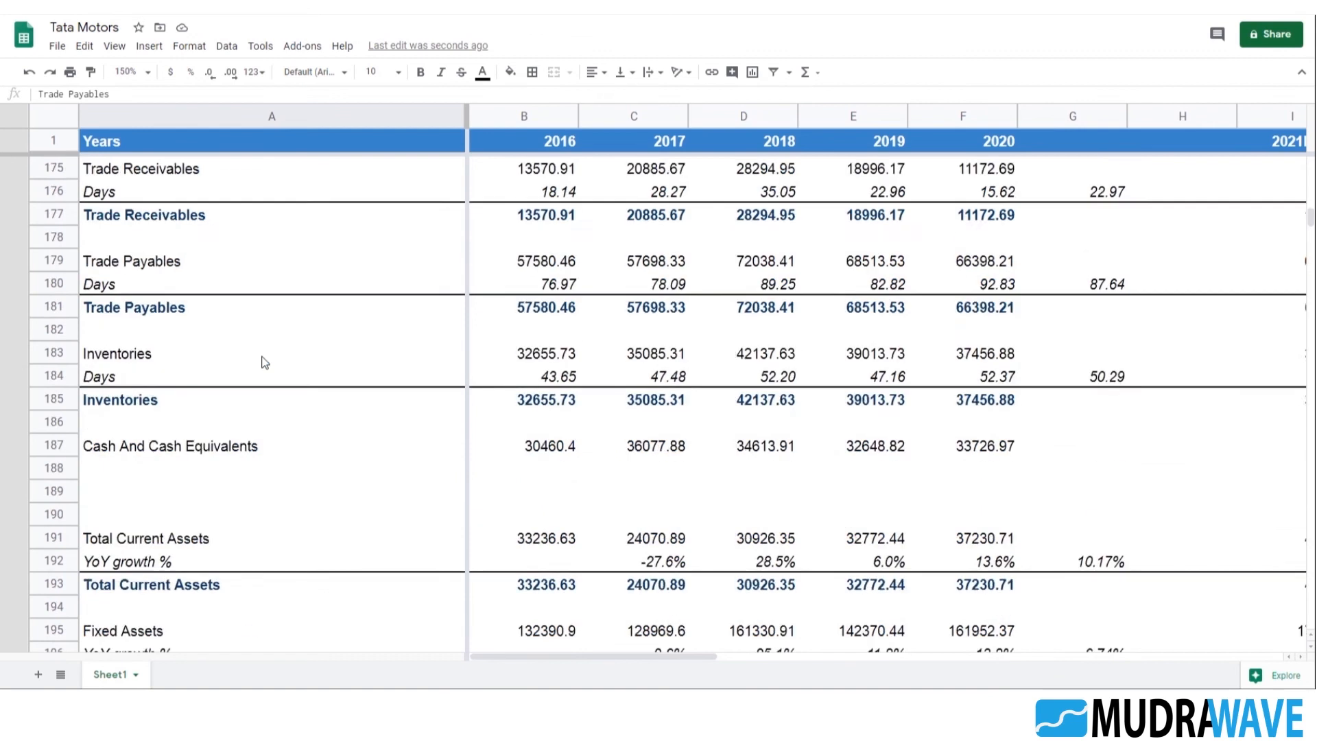
scroll(264, 361, down, 1)
click(166, 312)
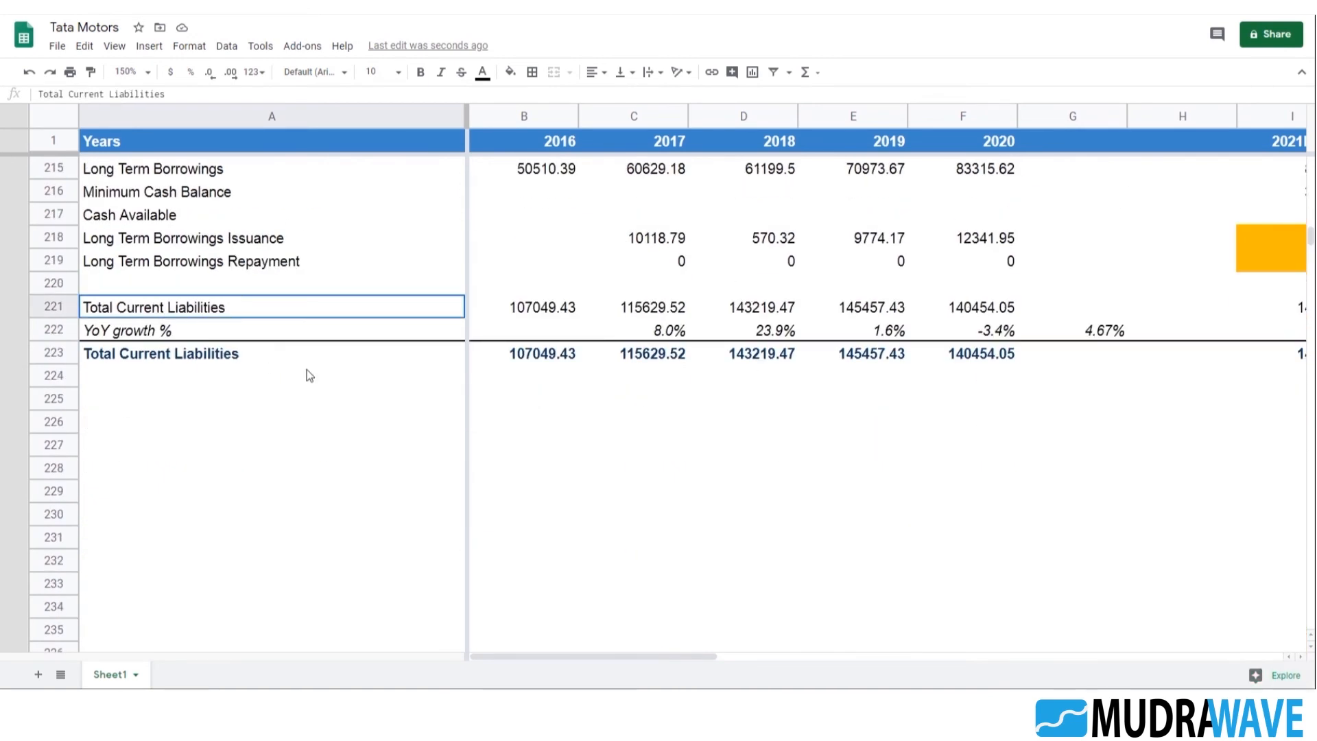
scroll(309, 374, up, 2)
click(528, 449)
scroll(590, 489, up, 2)
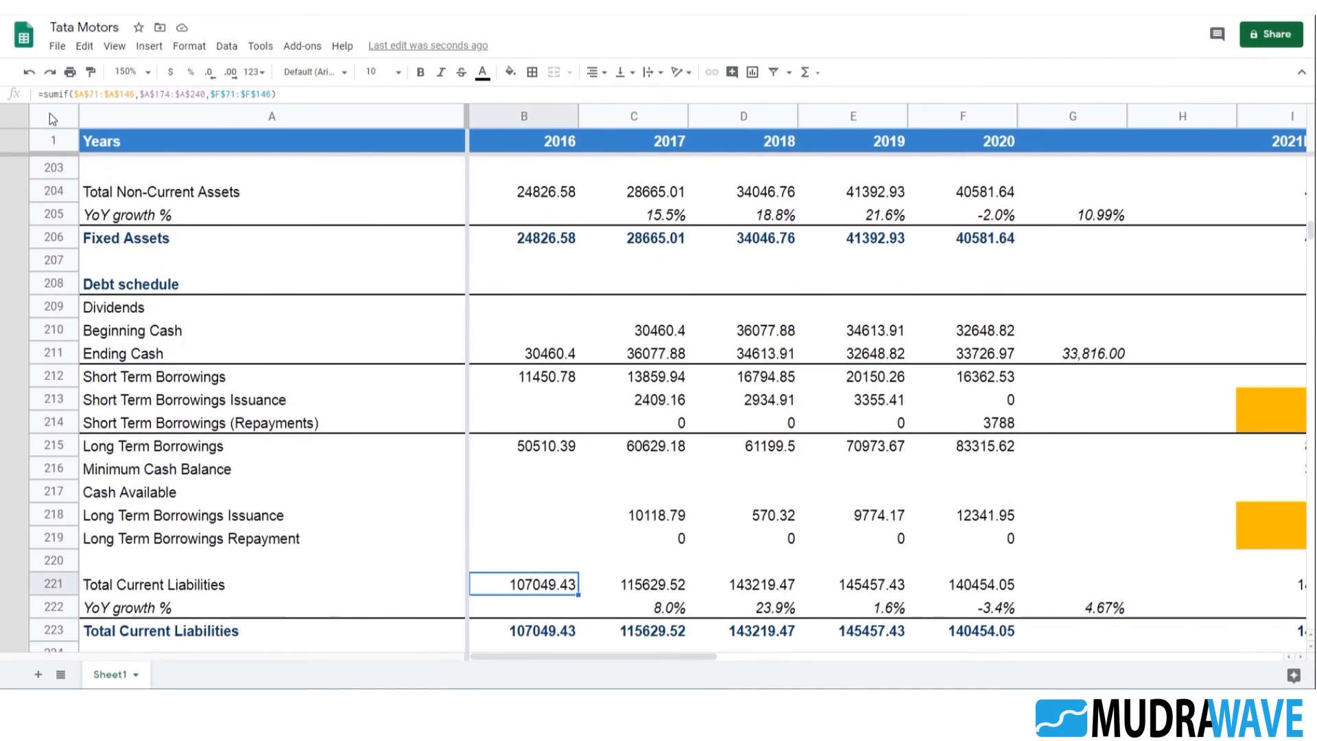
click(326, 94)
text(-)
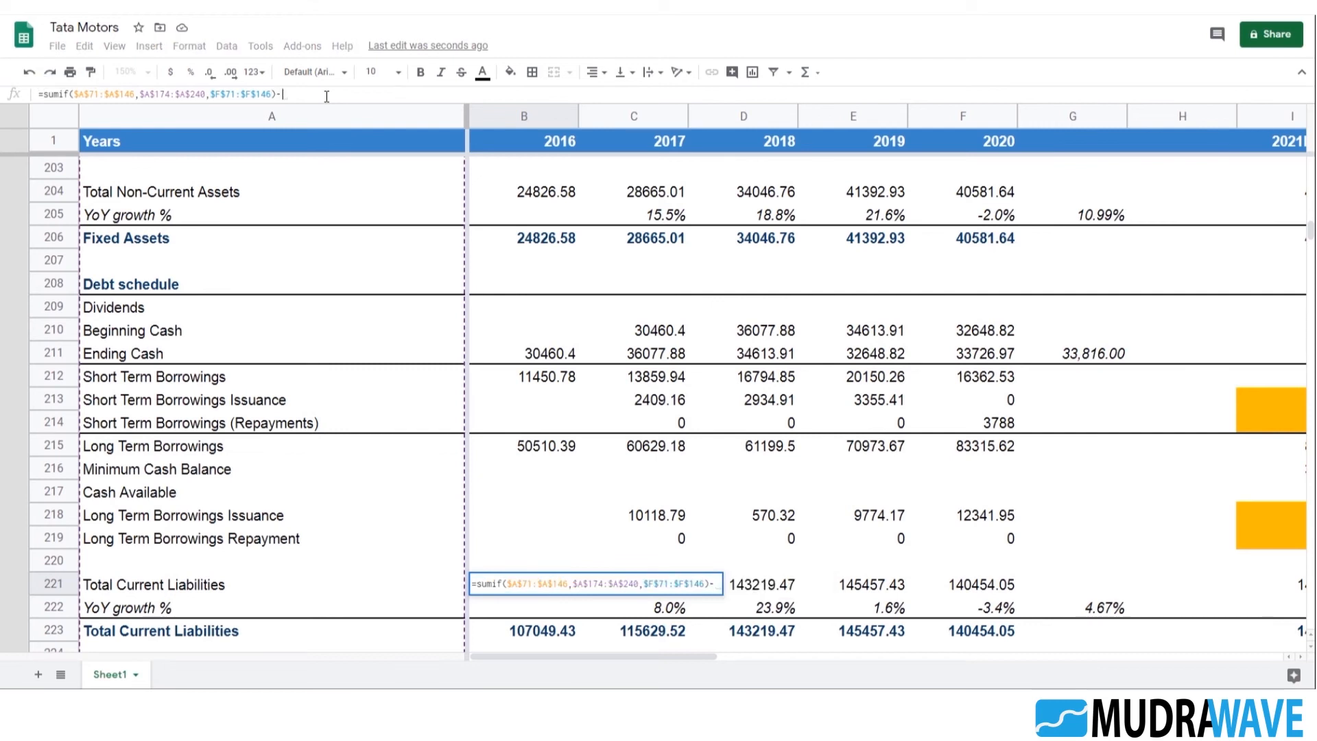
text(()
click(552, 378)
text(+)
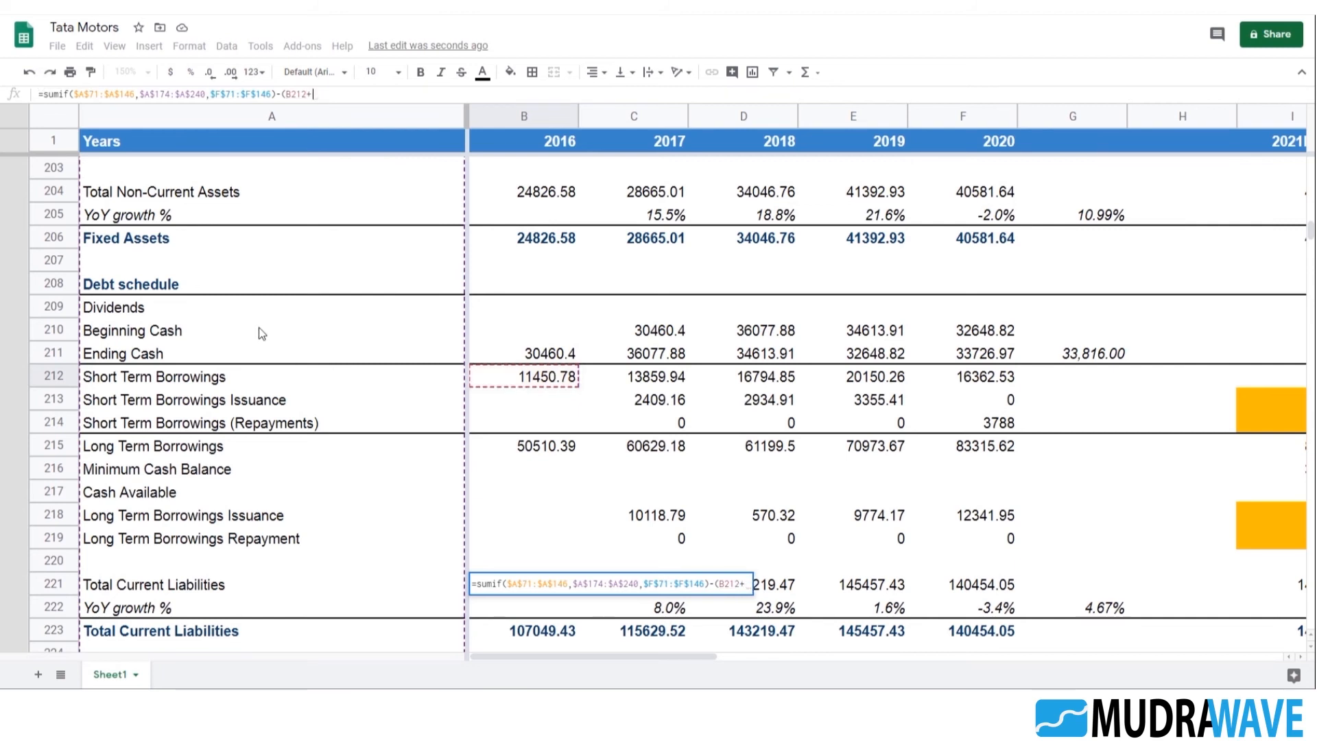
scroll(259, 333, up, 8)
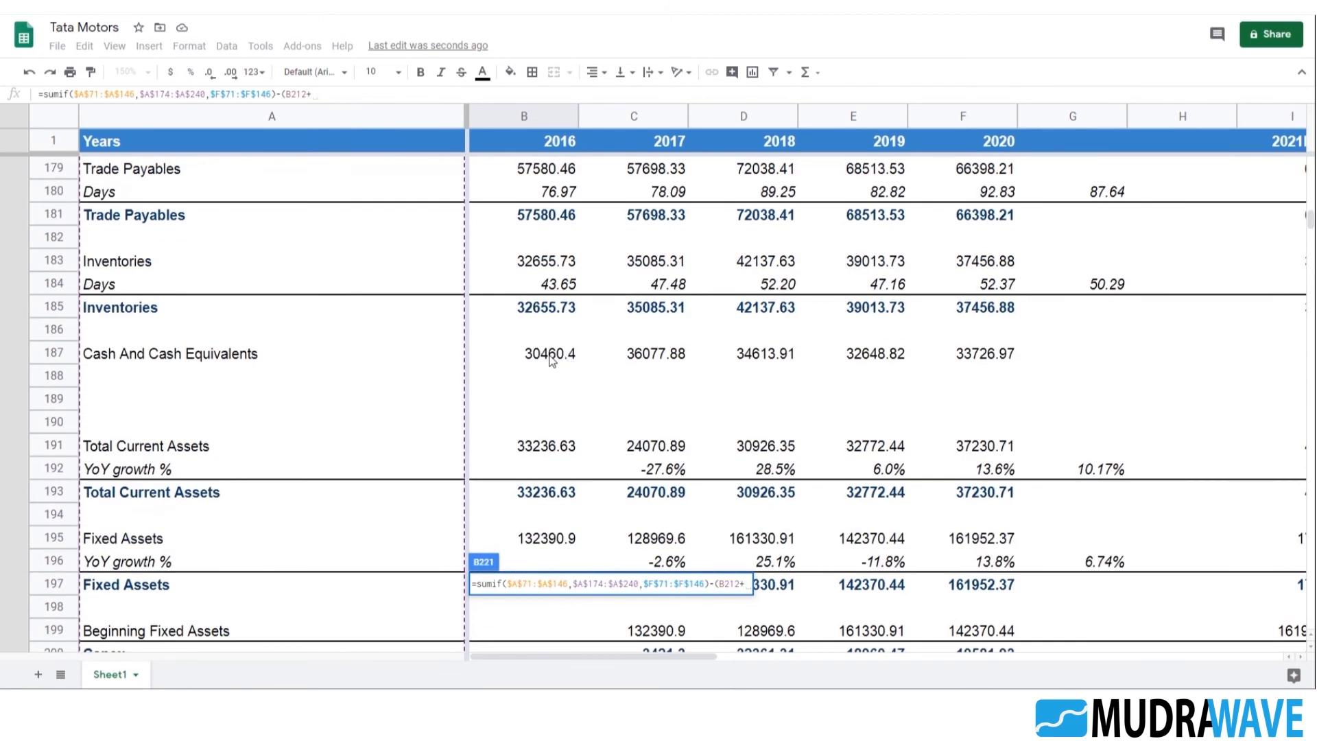
scroll(552, 362, up, 2)
click(529, 314)
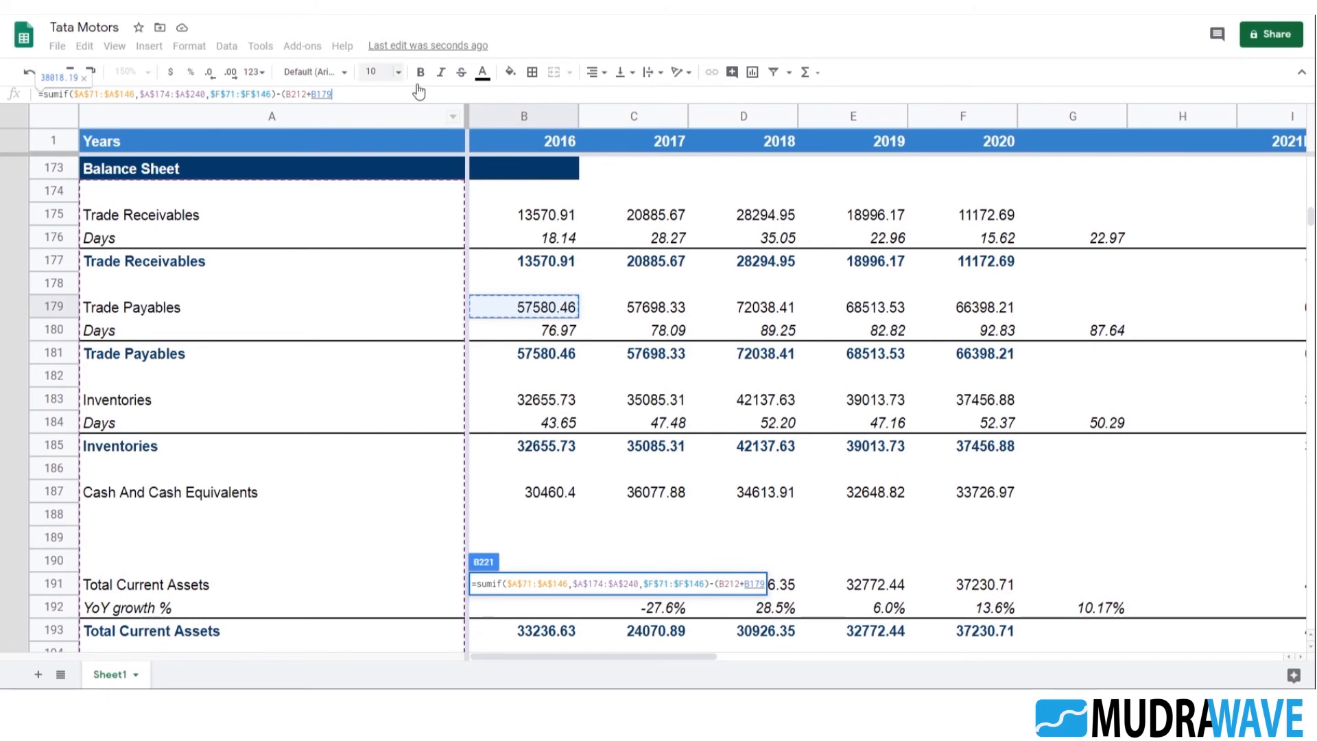
text())
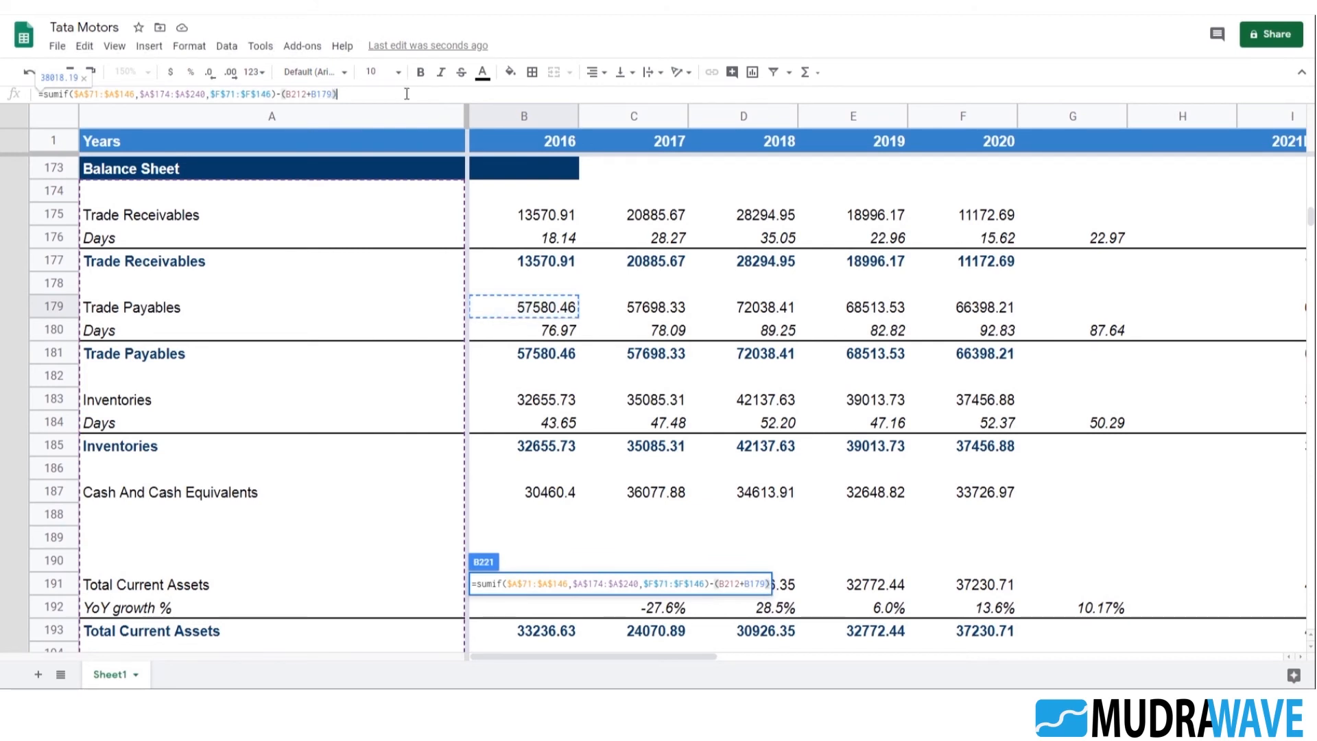
drag(276, 93, 368, 93)
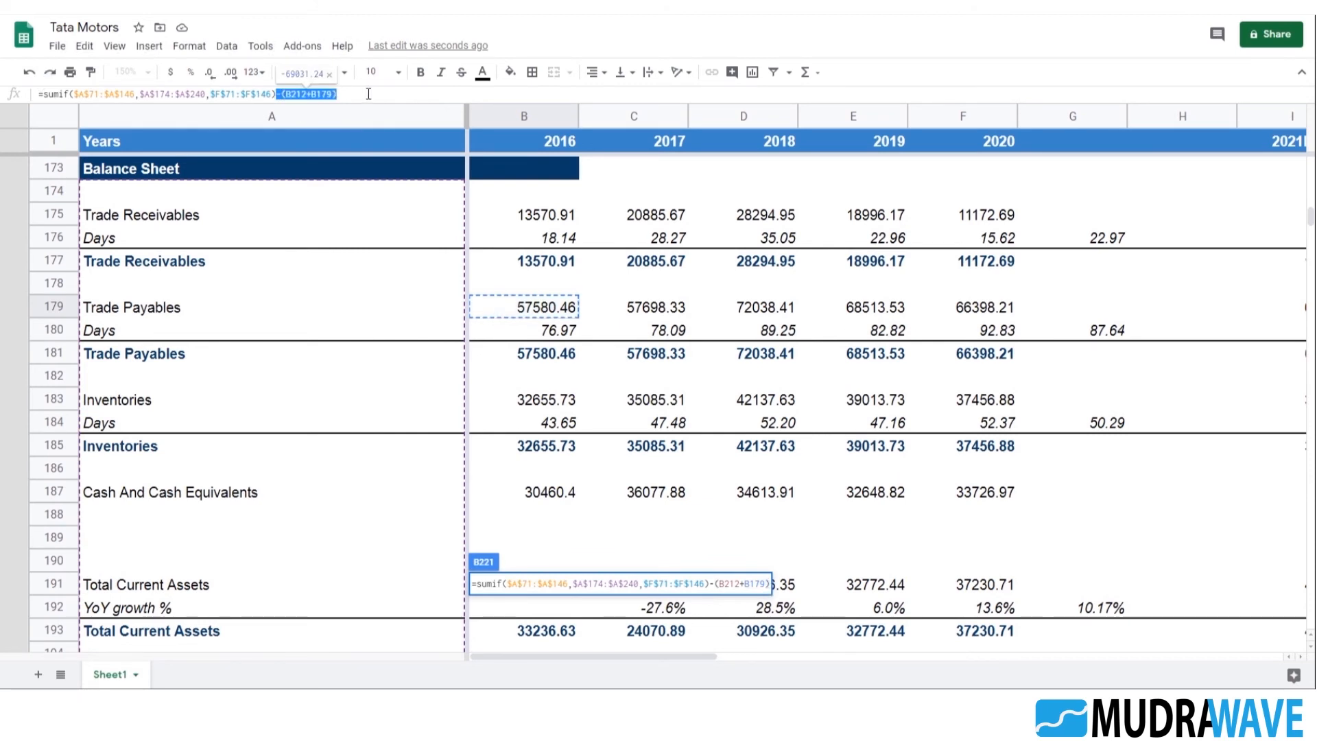
key(Return)
Append the copied subtraction to the 2017 formula in C221, changing its references to C212 and C179
key(Up)
key(Right)
key(F2)
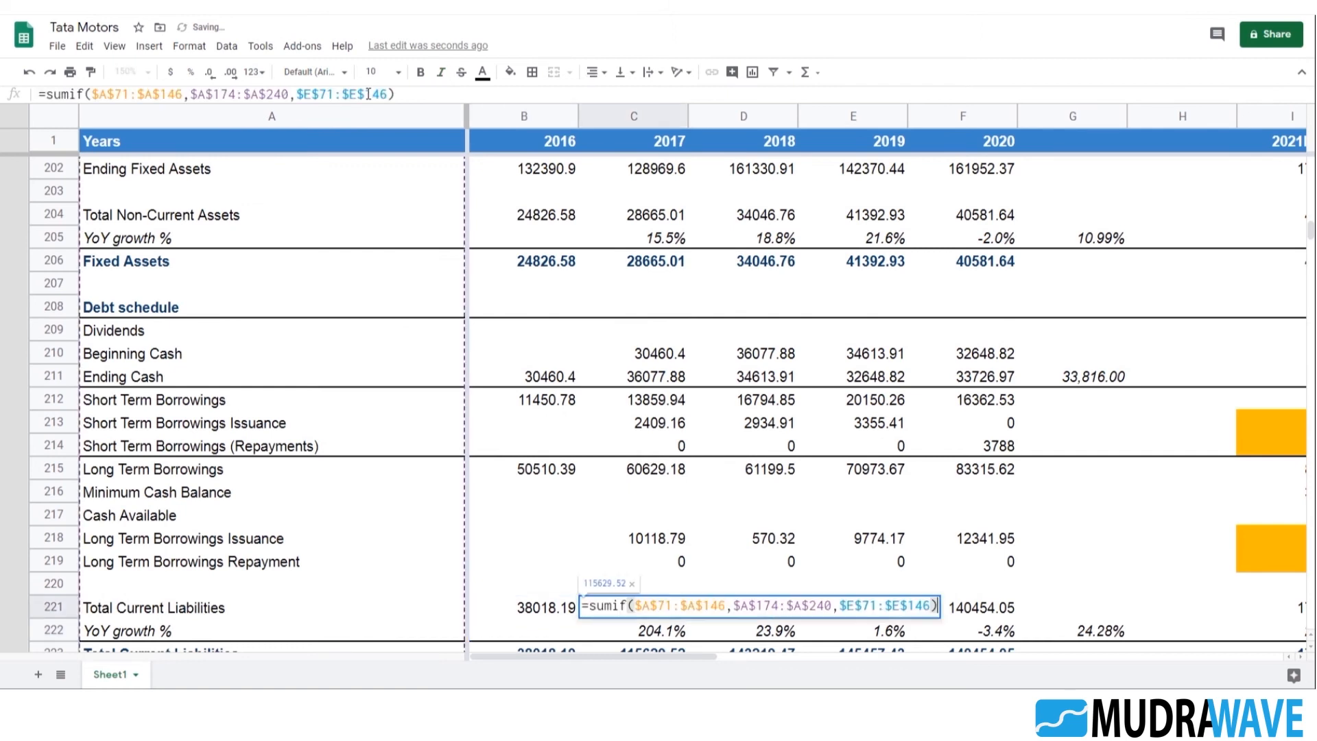
text(-(B212+B179))
key(Left)
key(Left)
key(Left)
key(Left)
key(Left)
key(Left)
key(Left)
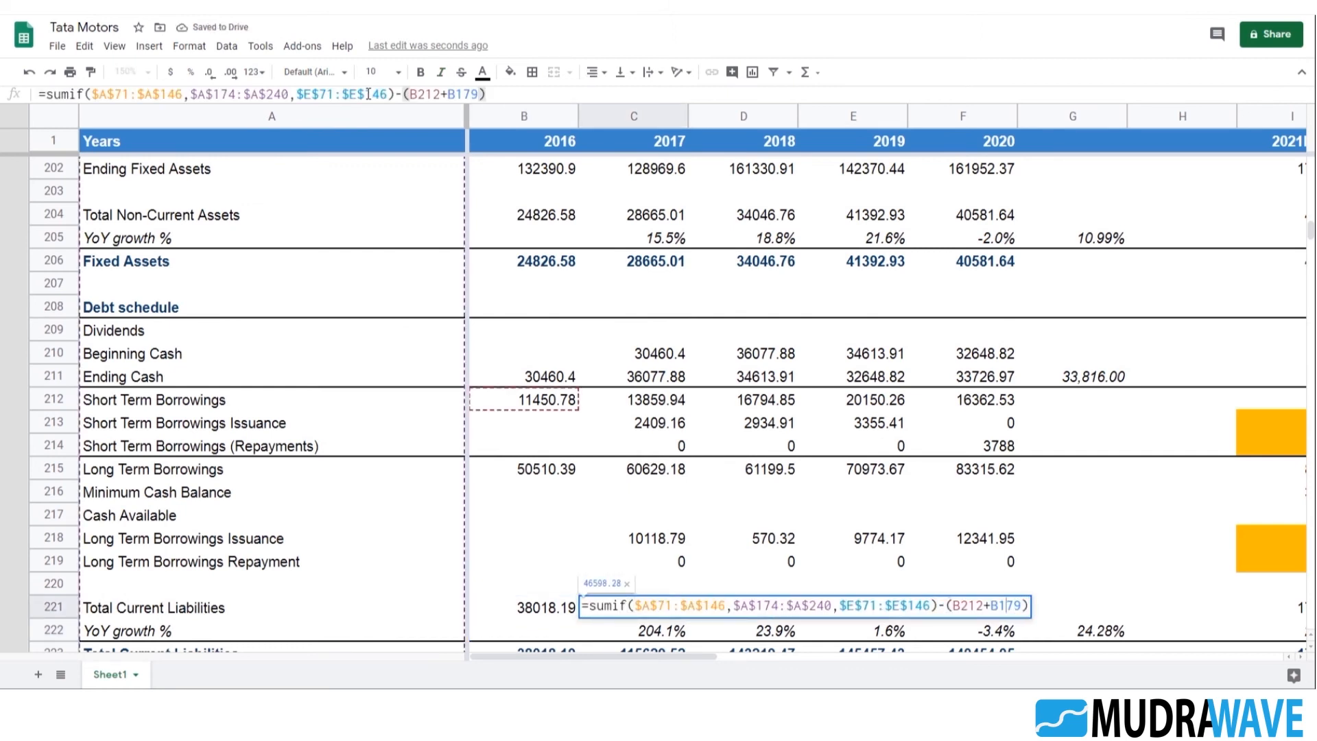
key(BackSpace)
text(c)
key(Right)
key(Right)
key(Right)
key(Right)
key(Right)
key(BackSpace)
text(c)
key(Return)
key(Up)
Append the copied subtraction to the 2018 formula in D221, changing its references to D212 and D179
key(Right)
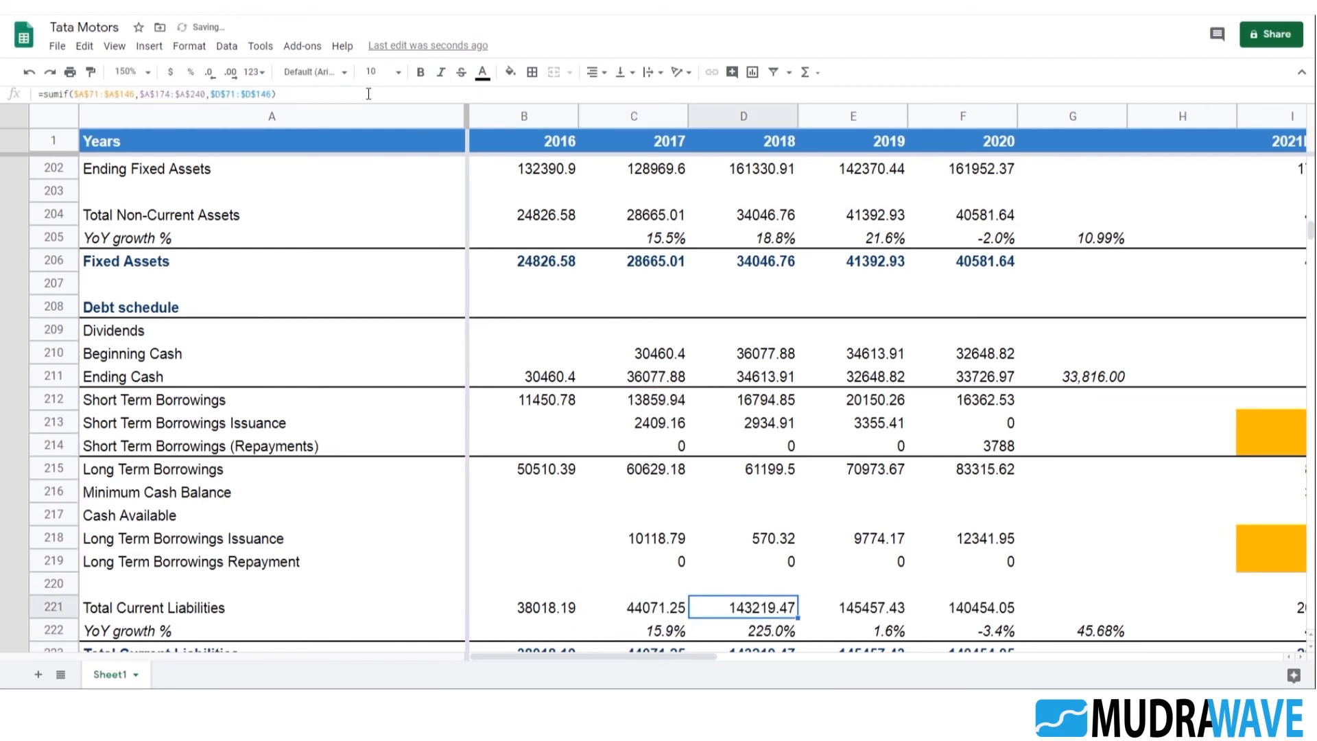
key(F2)
text(-(B212+B179))
key(Left)
key(Left)
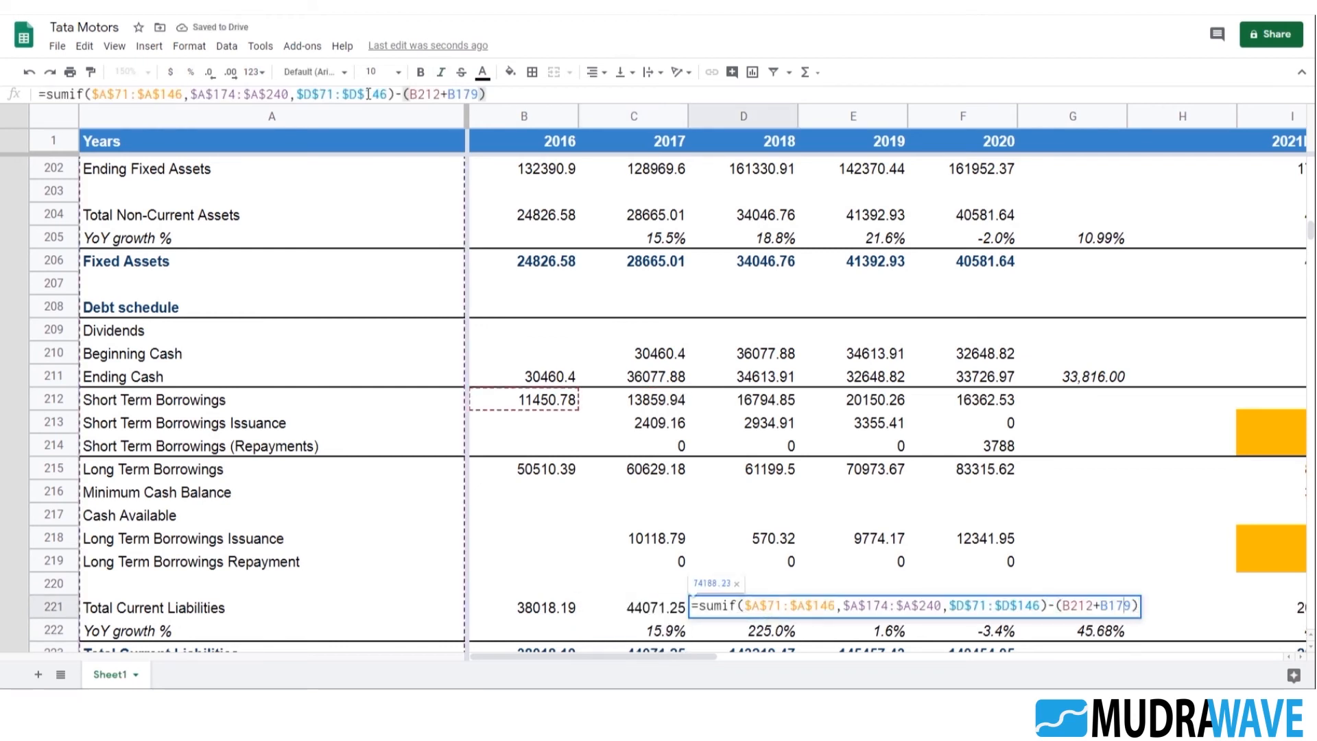
key(BackSpace)
text(d)
key(Left)
key(Left)
key(Left)
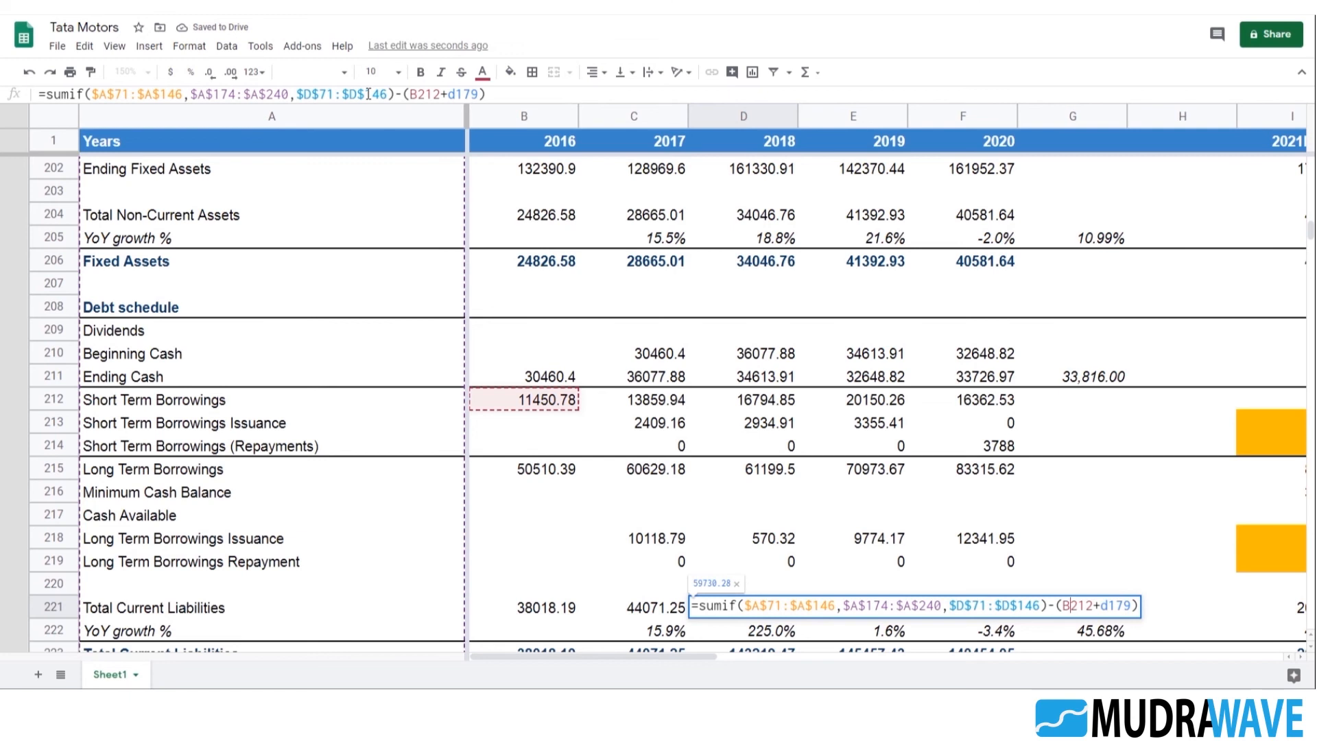
key(BackSpace)
text(d)
key(Return)
key(Up)
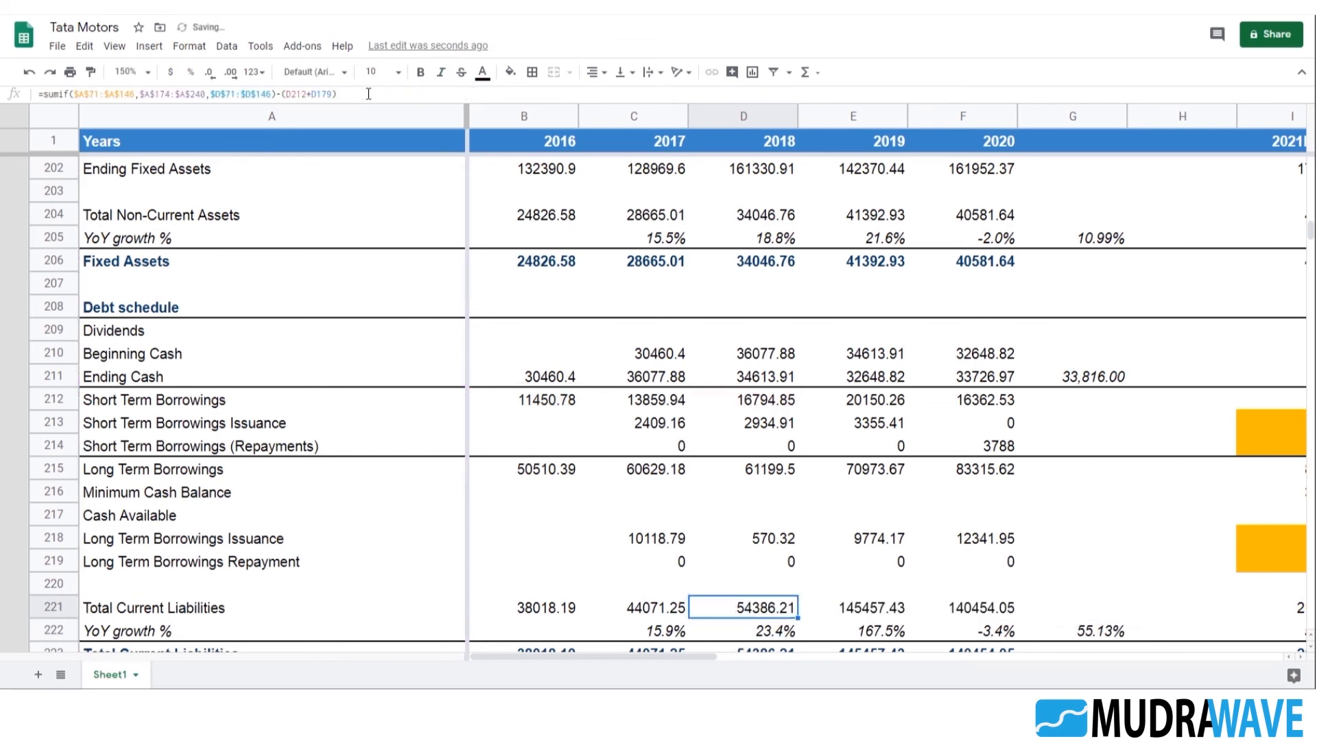
Append the copied subtraction to the 2019 formula in E221, changing its references to E212 and E179
key(Right)
key(Return)
text(-(B212+B179))
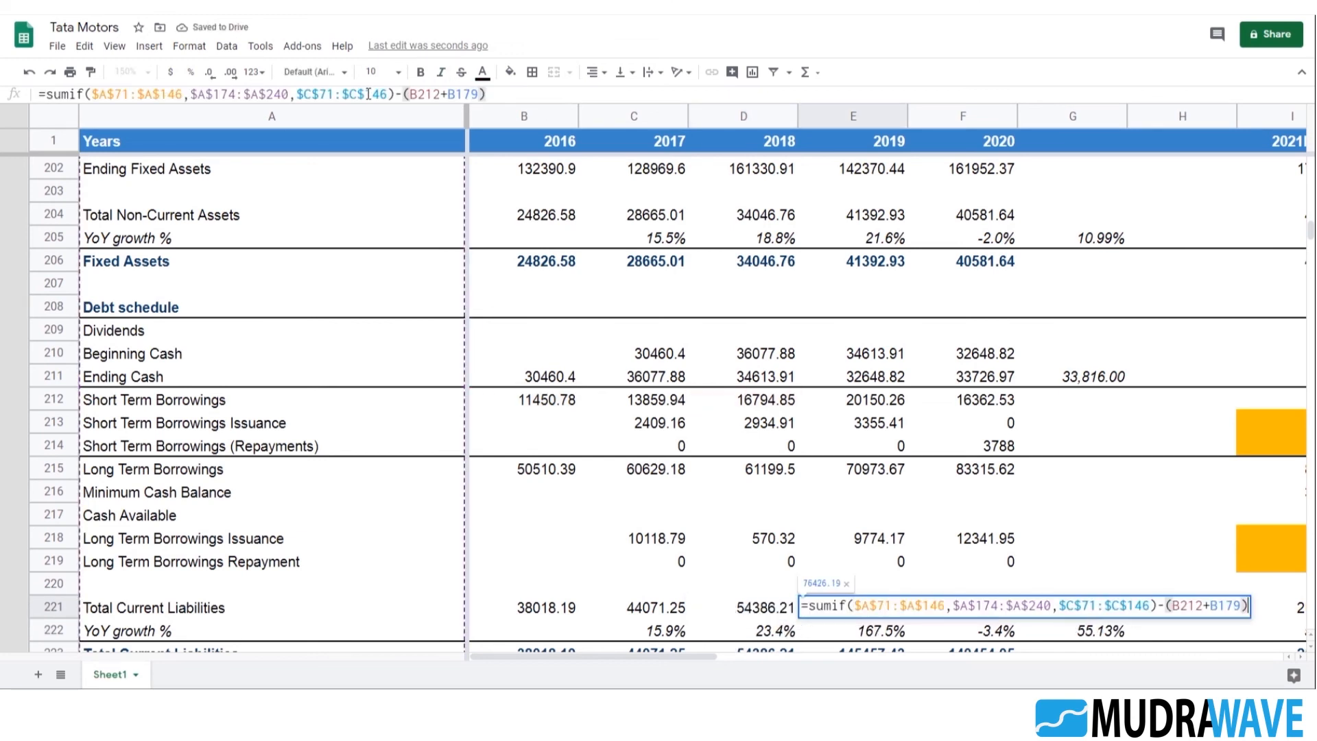
key(Left)
key(Left)
key(Delete)
text(e)
key(Left)
key(Left)
key(Left)
key(Left)
key(Left)
key(BackSpace)
text(e)
key(Return)
key(Up)
Append the copied subtraction to the 2020 formula in F221, changing its references to F212 and F179
key(Right)
key(F2)
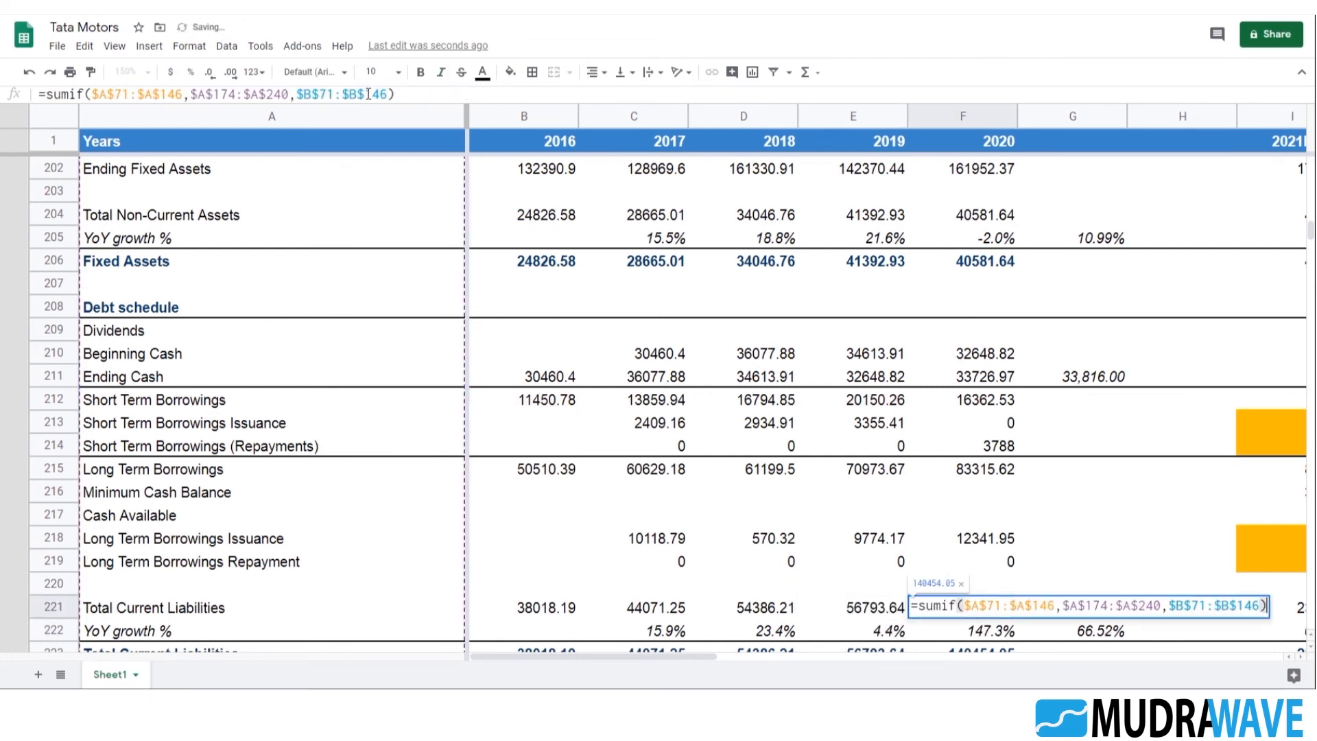
text(-(B212+B179)
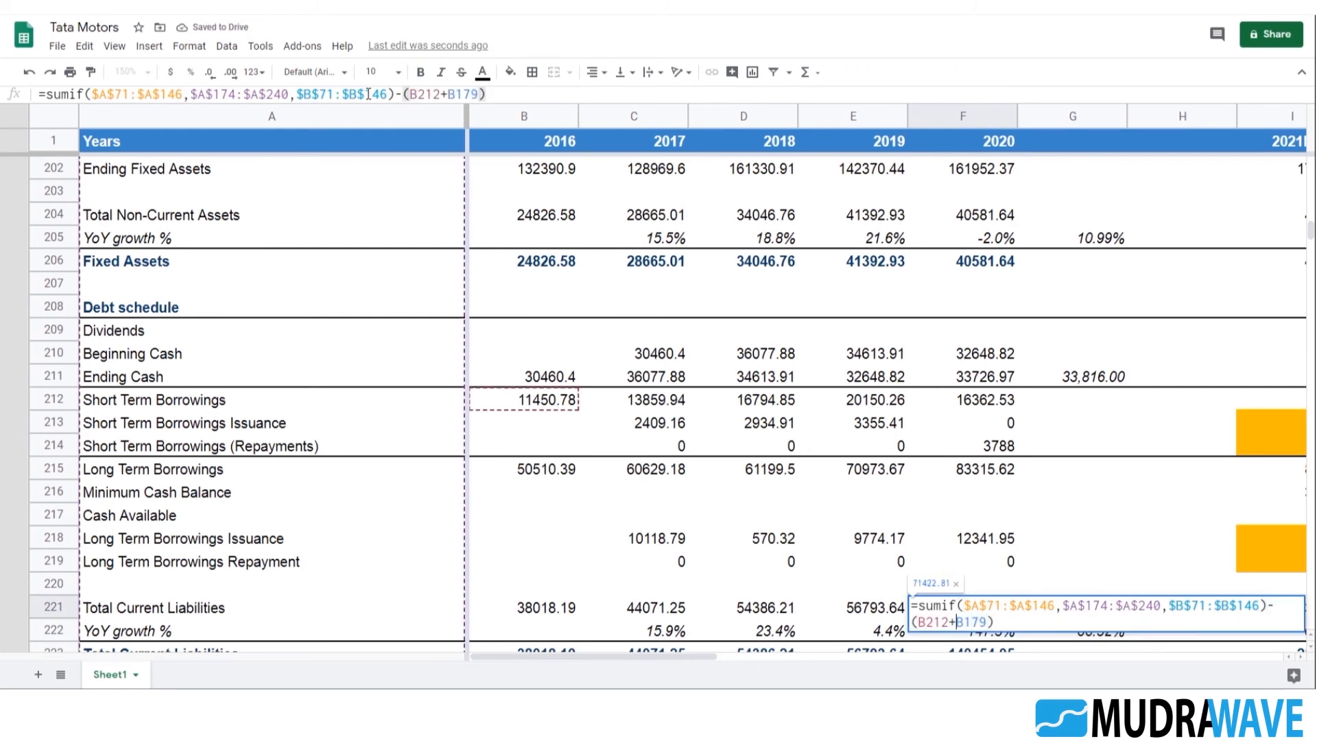
key(Left)
key(Left)
key(Left)
key(BackSpace)
text(f)
key(Left)
key(Left)
key(Left)
key(Left)
key(Left)
key(Left)
key(Delete)
text(f)
key(Return)
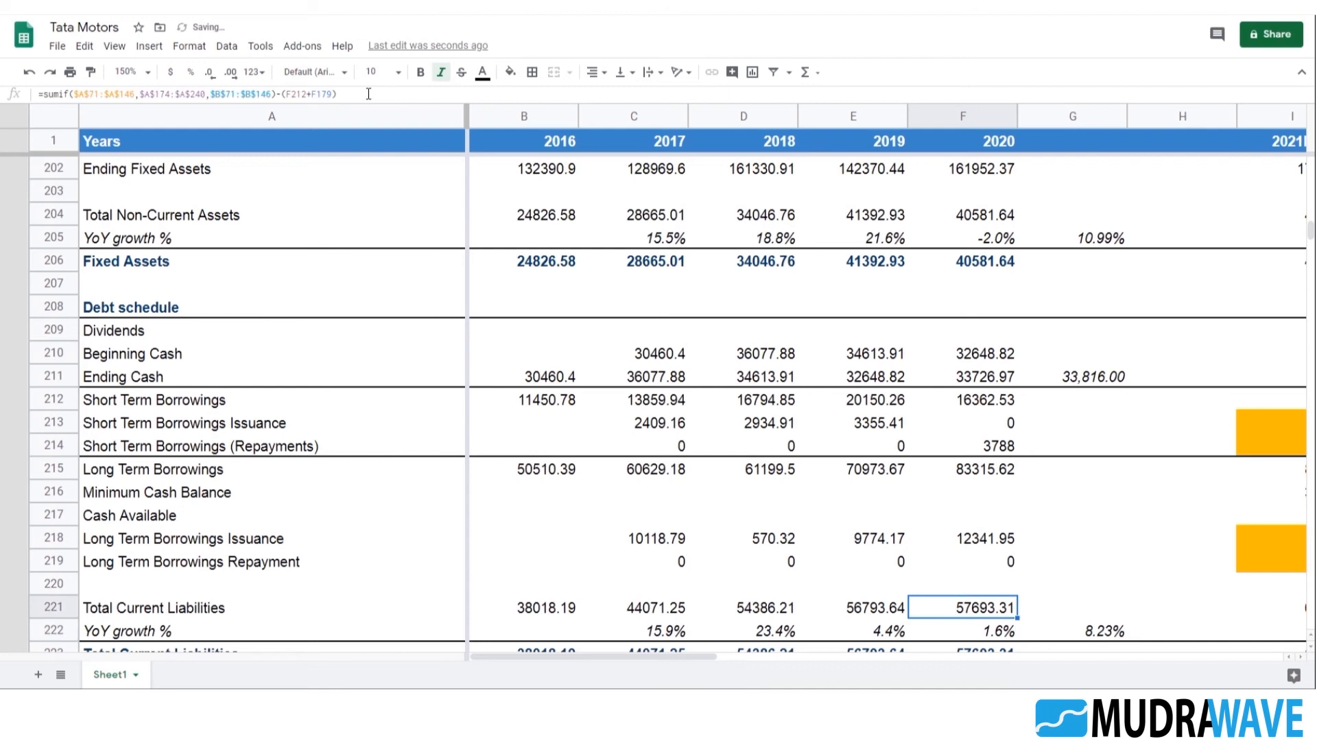
Review the 2016 Total Current Liabilities formula in B221 and the block's projected values for 2021E to 2025E
scroll(814, 445, down, 3)
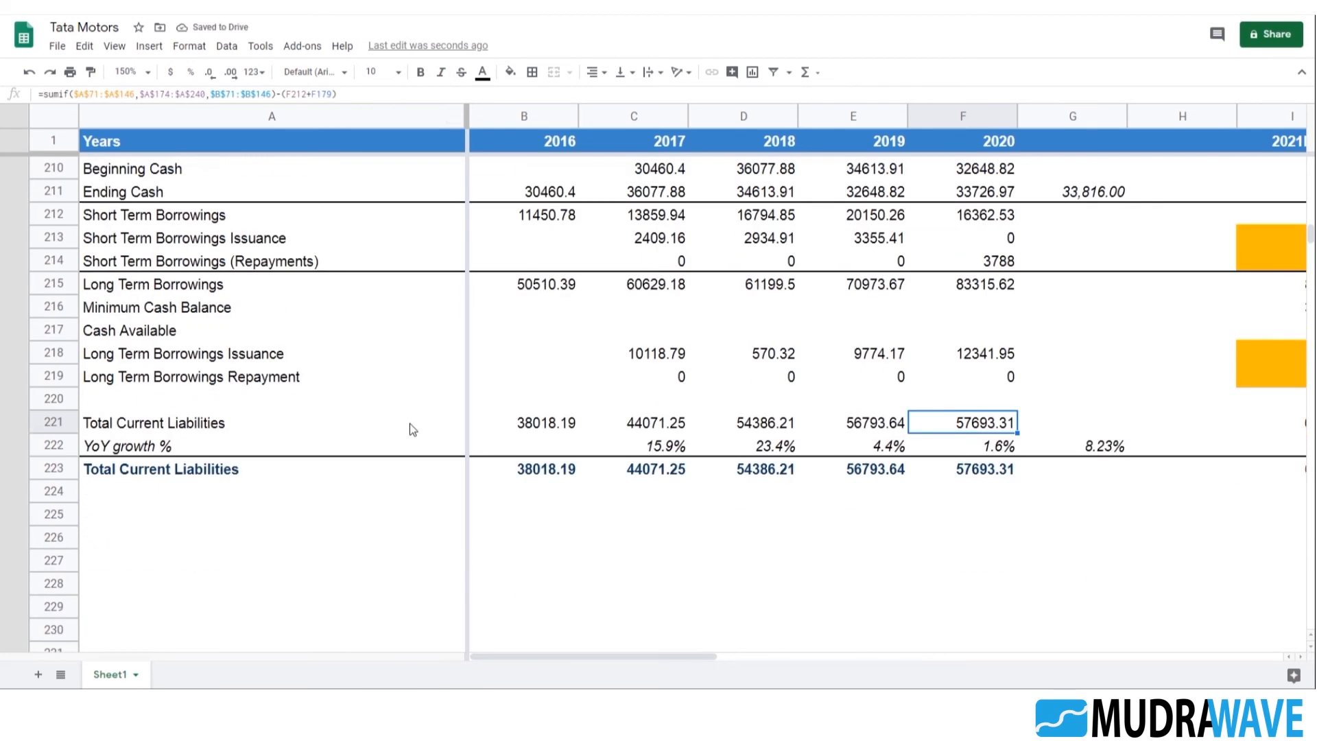
click(573, 422)
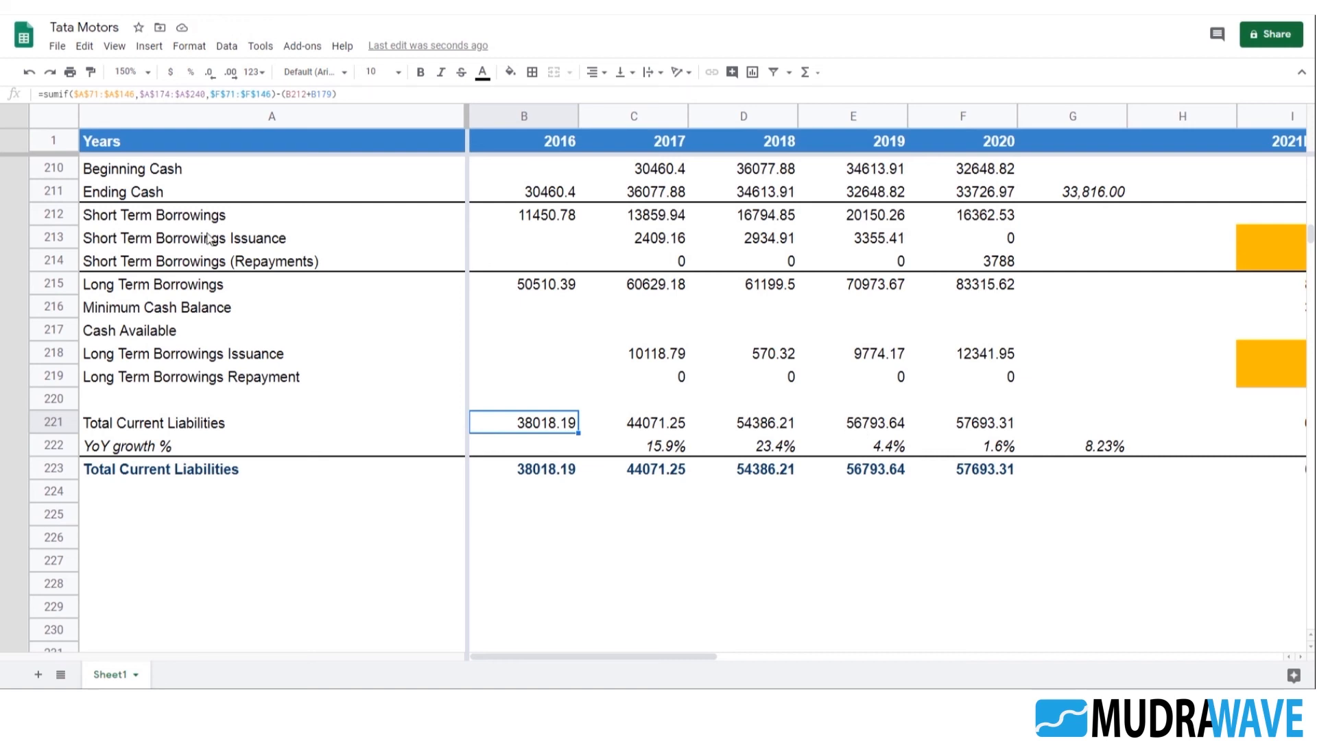
scroll(573, 325, up, 3)
scroll(411, 357, up, 1)
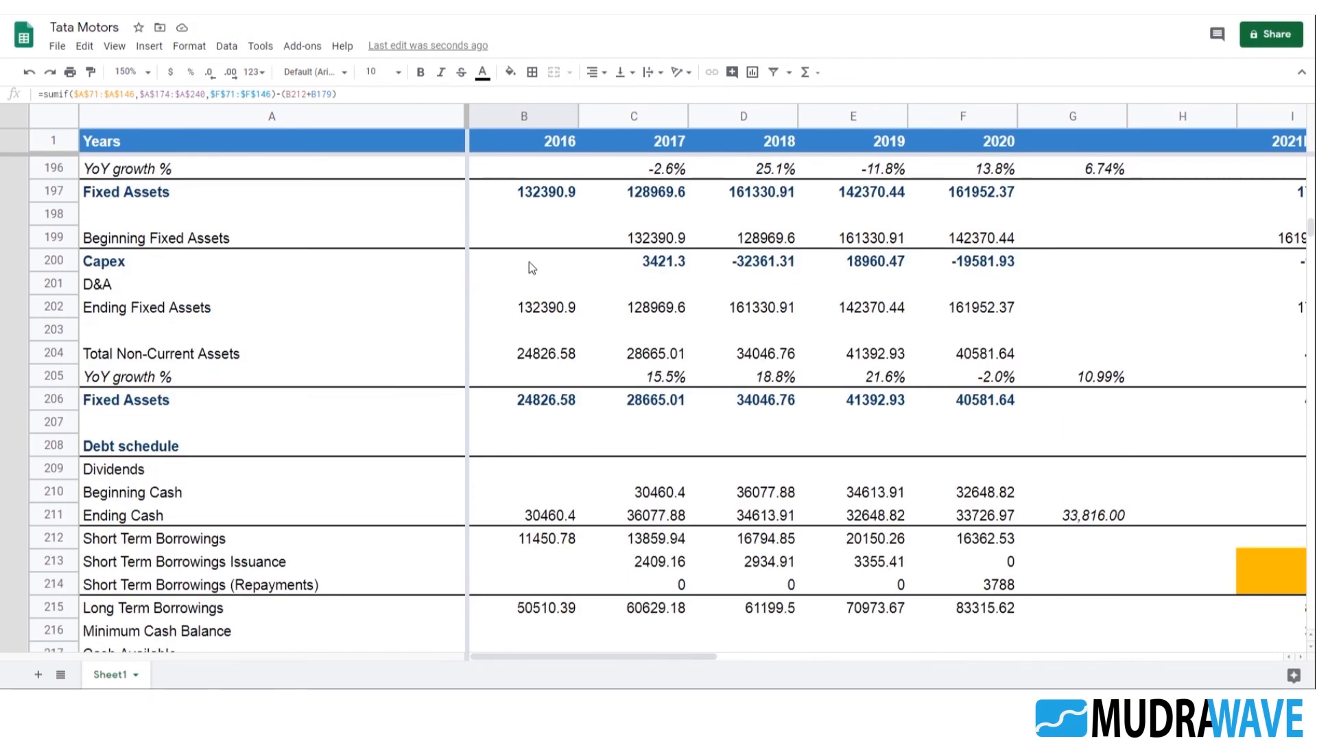
scroll(528, 278, down, 5)
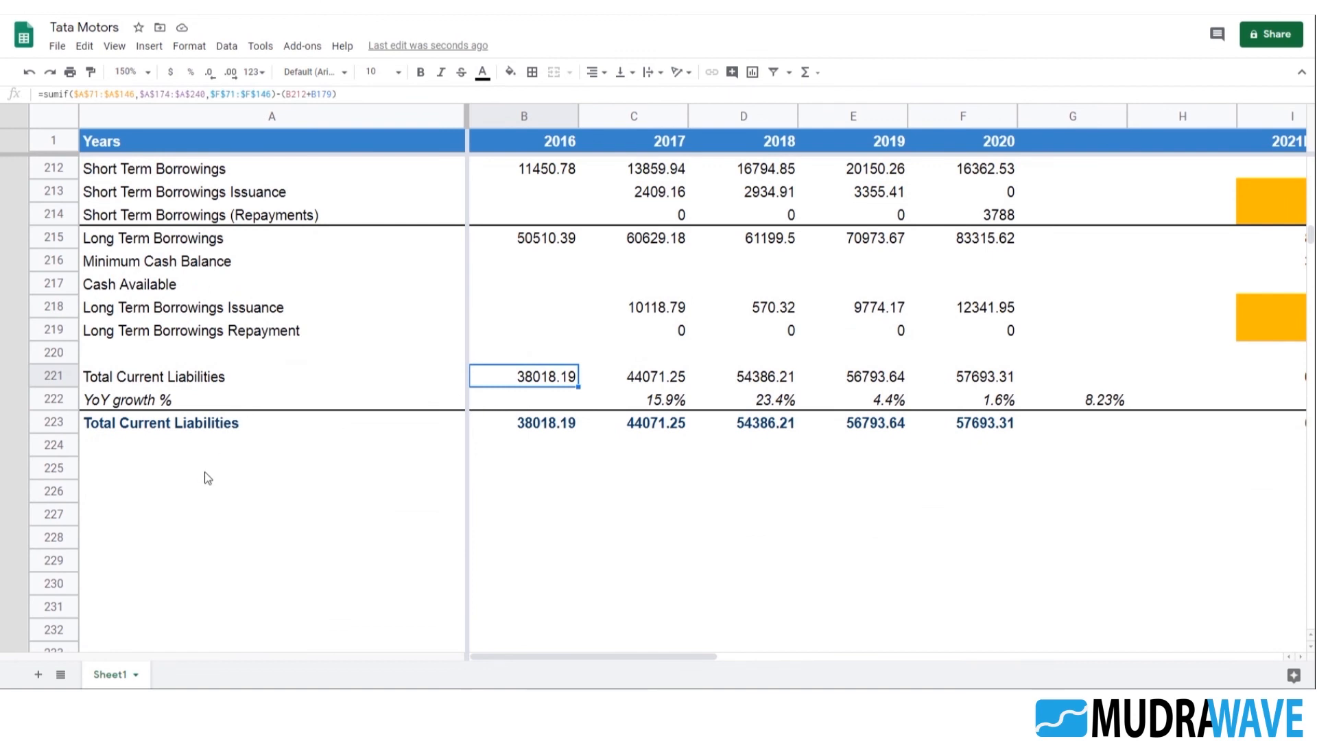
click(208, 477)
scroll(284, 471, down, 1)
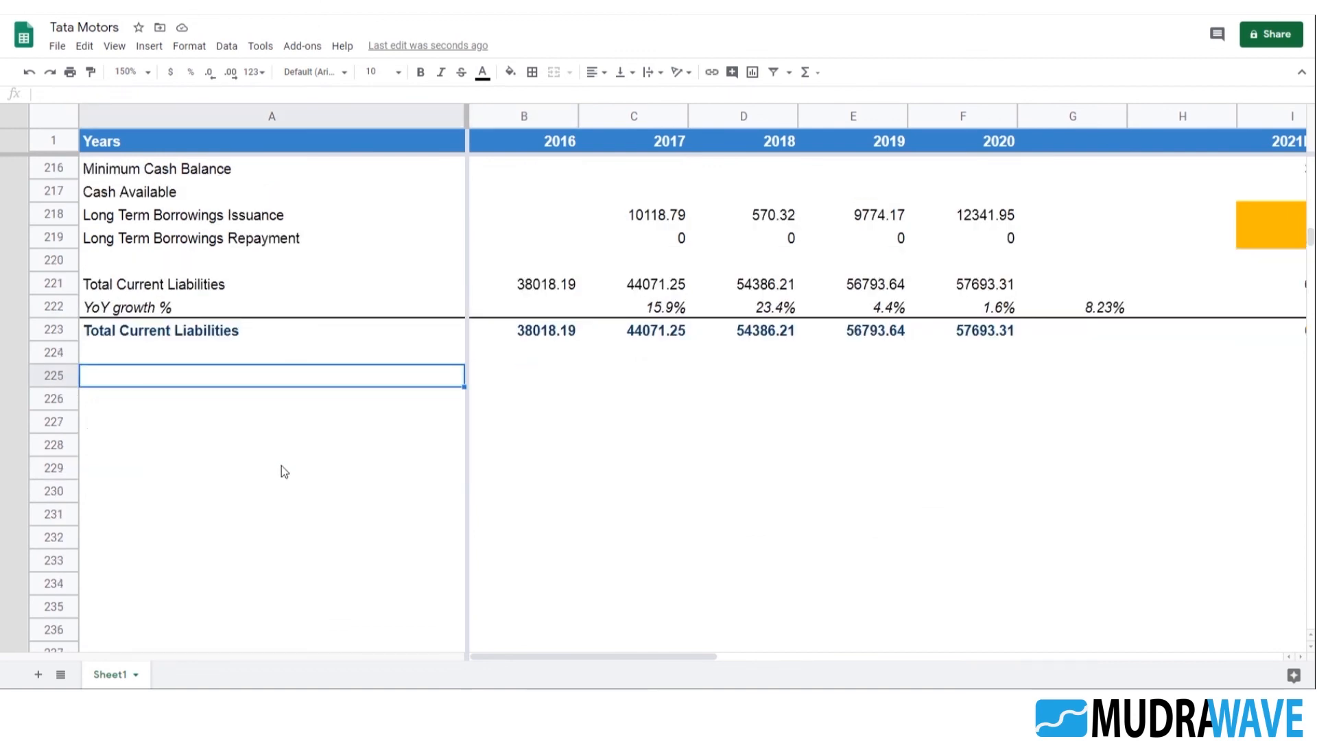
key(Right)
key(Right)
key(Right)
key(Right)
key(Right)
key(Right)
key(Right)
key(Right)
key(Right)
key(Right)
key(Right)
key(Right)
key(Right)
key(Right)
key(Left)
key(Left)
key(Left)
key(Left)
key(Left)
key(Left)
key(Left)
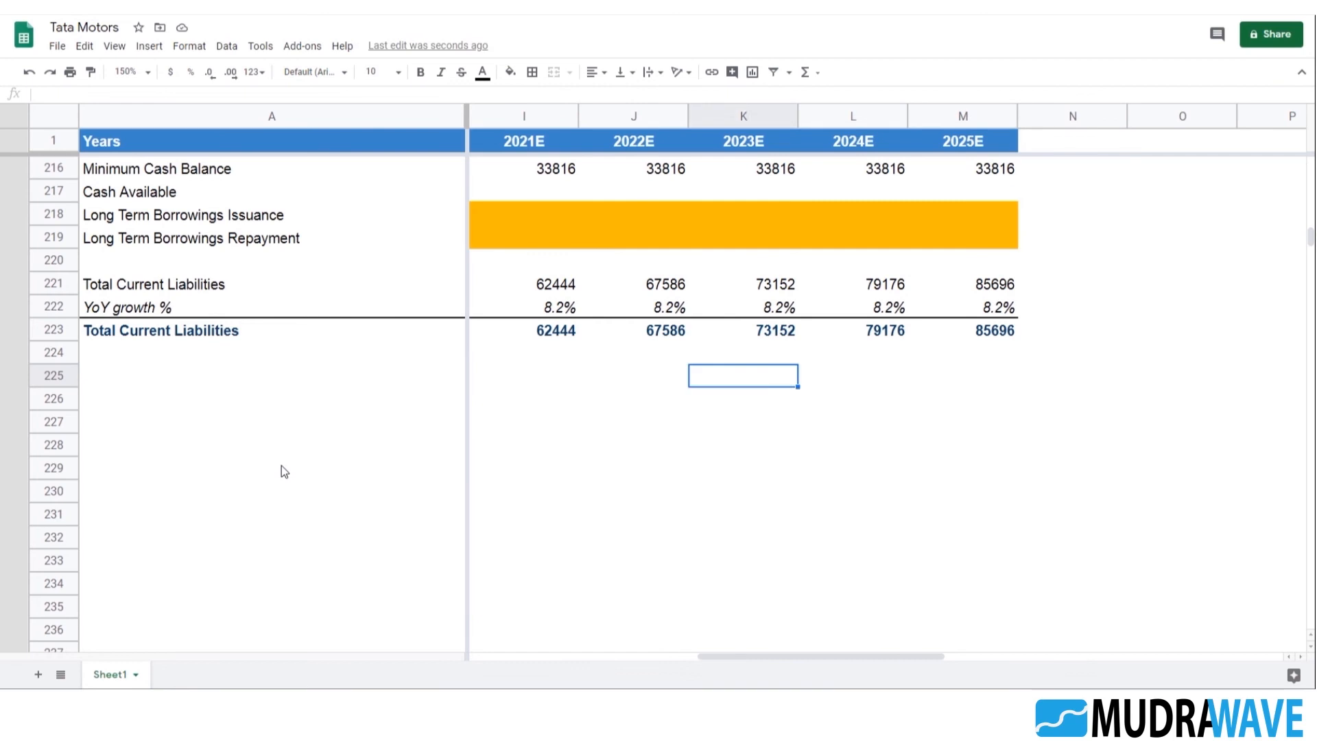
key(Right)
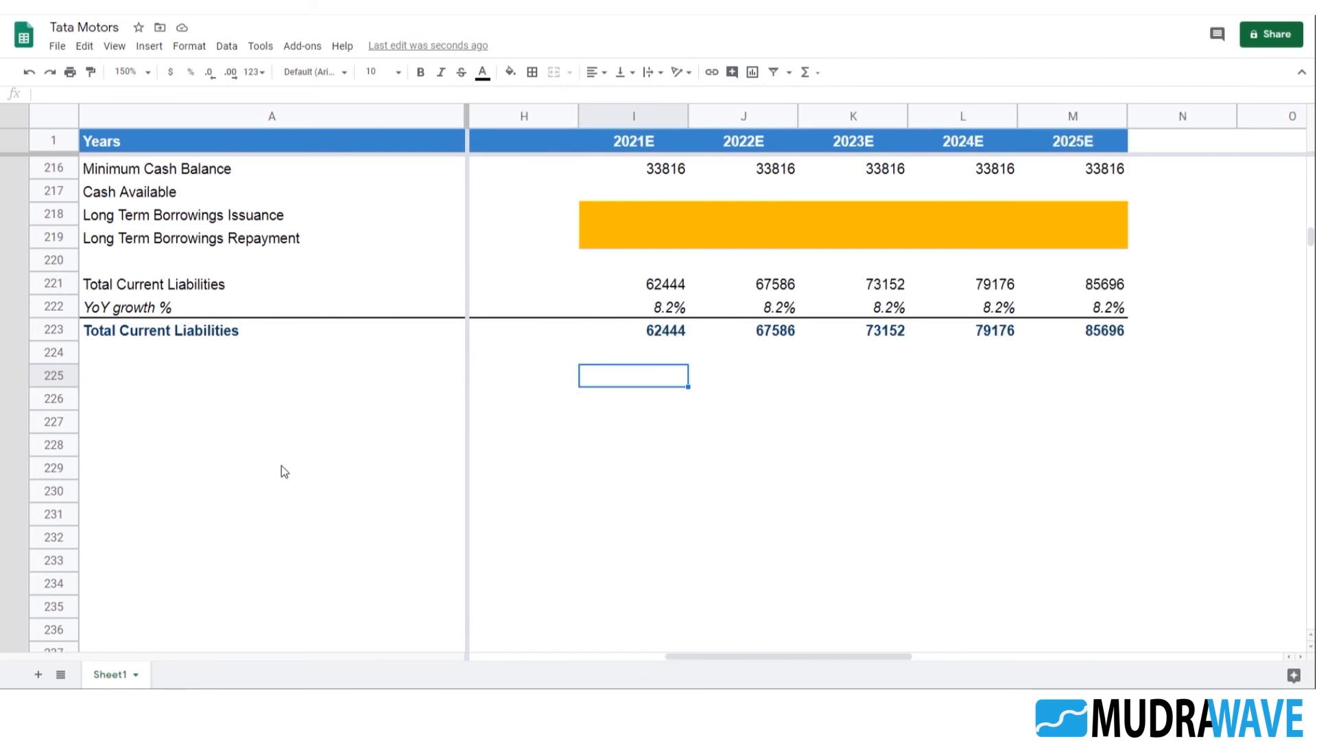
key(Left)
key(Left)
key(Left)
key(Left)
key(Left)
key(Left)
key(Left)
key(Left)
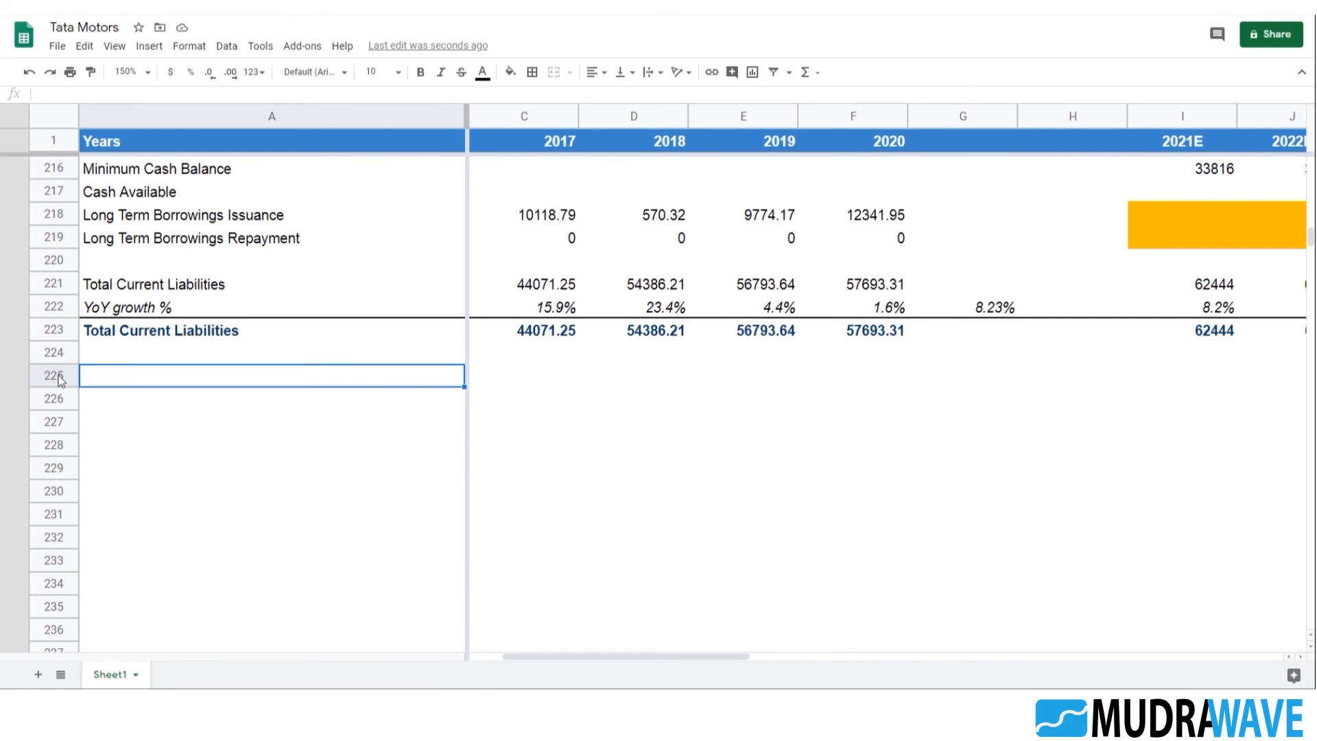
key(Up)
key(Up)
key(Up)
key(Up)
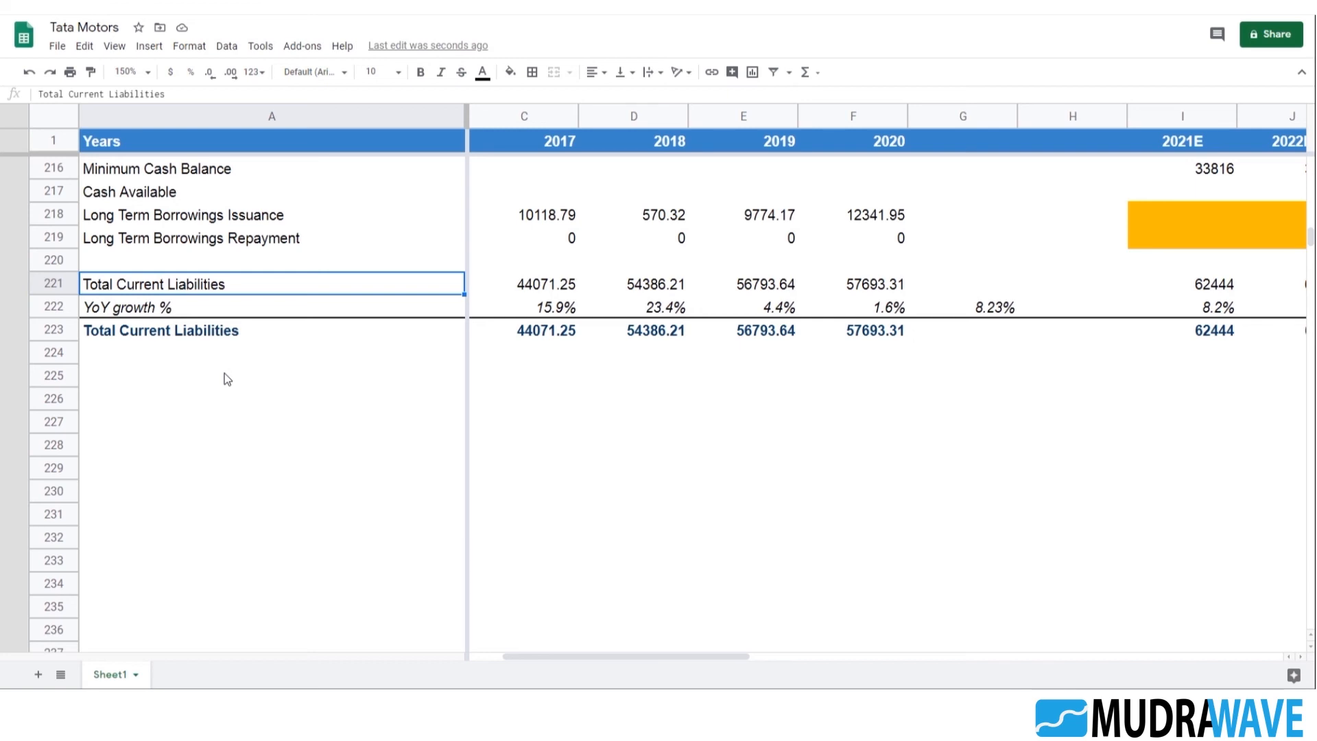
Copy the Total Non-Current Liabilities label from A90 of the historical balance sheet into the empty cell A220
scroll(224, 373, up, 15)
scroll(218, 391, up, 20)
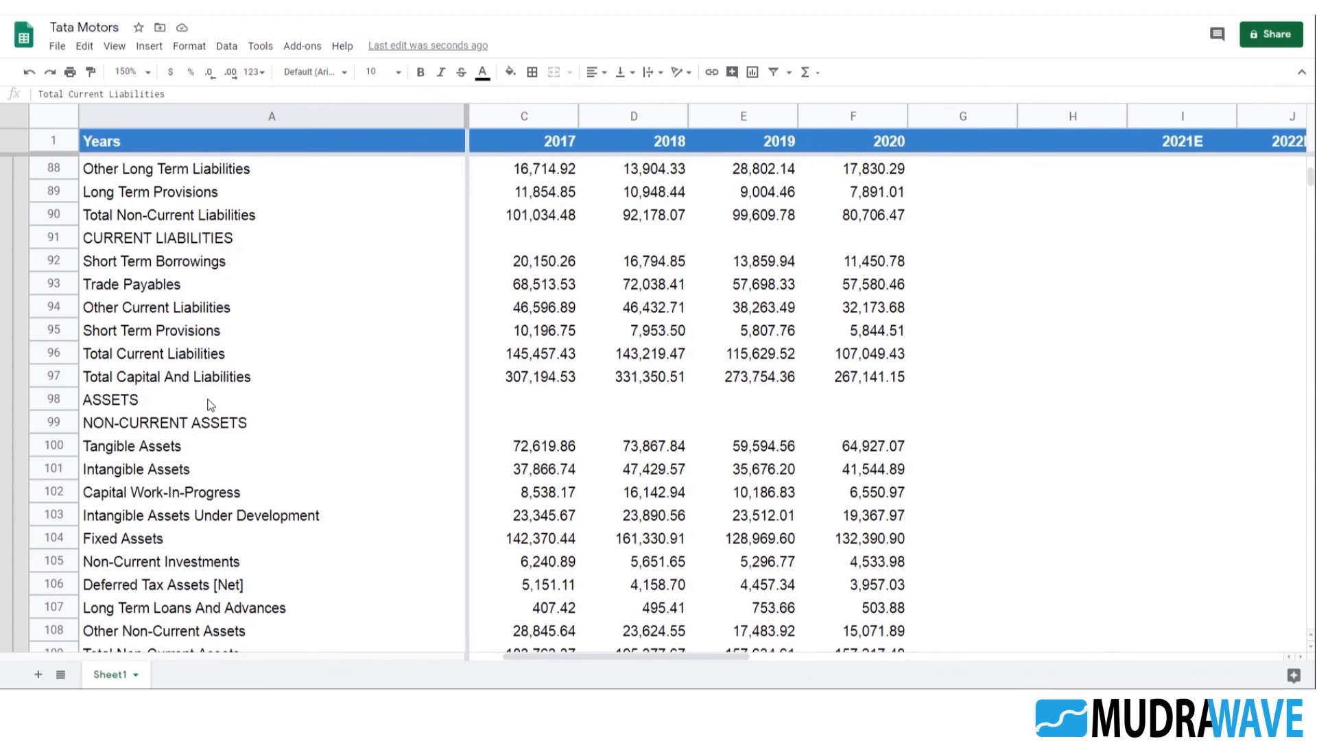
click(172, 376)
click(173, 359)
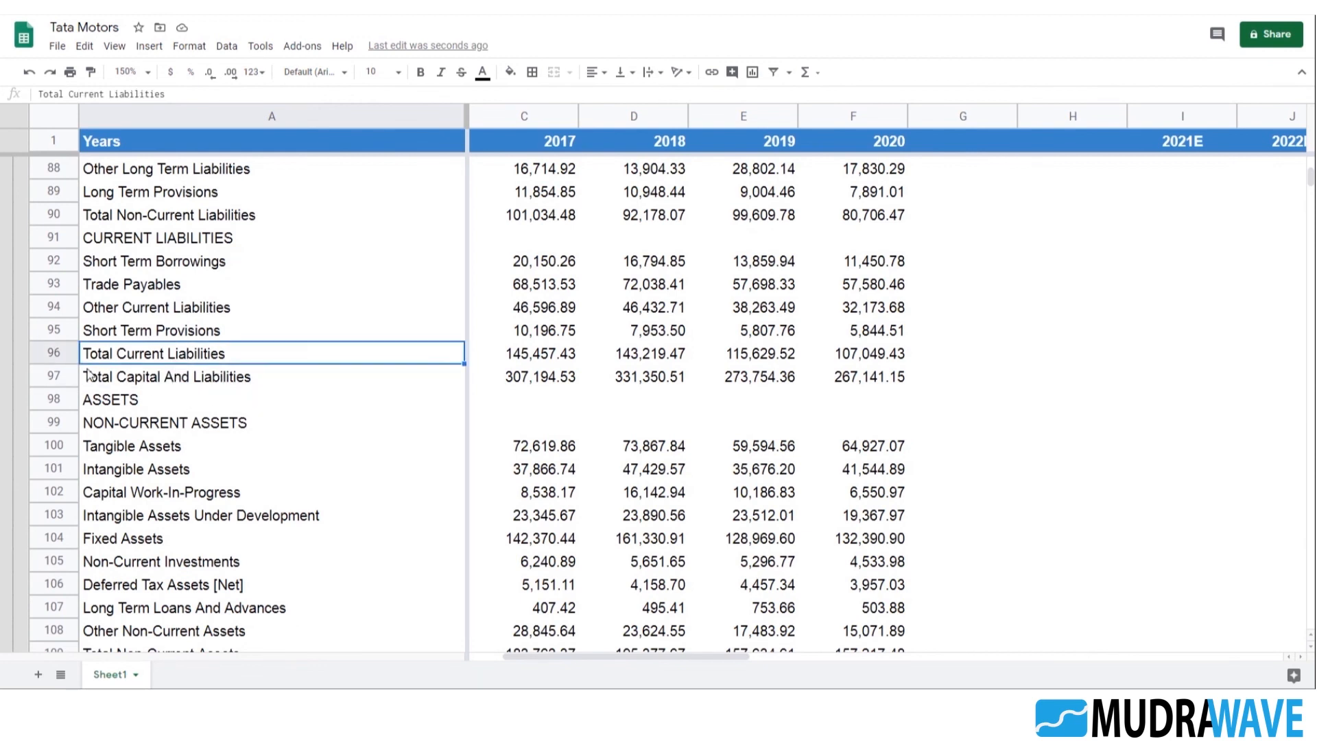
scroll(254, 397, up, 2)
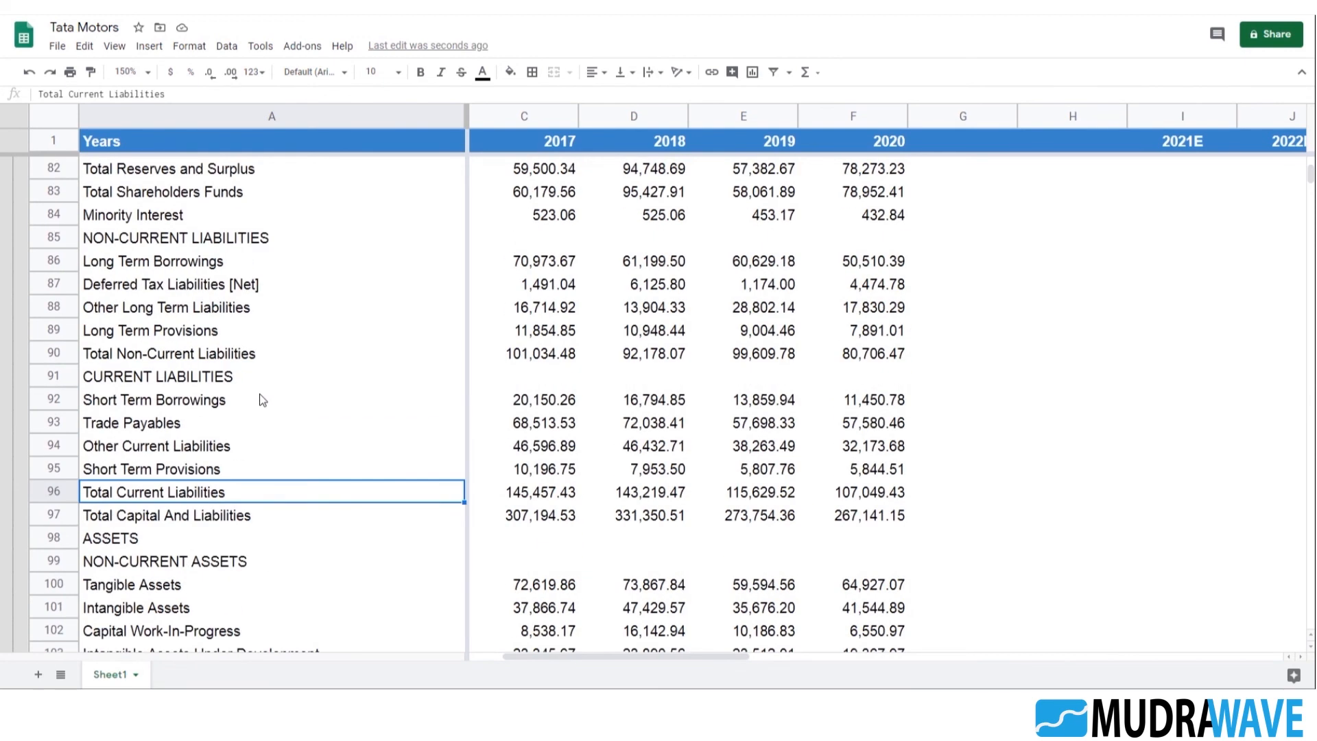
click(162, 354)
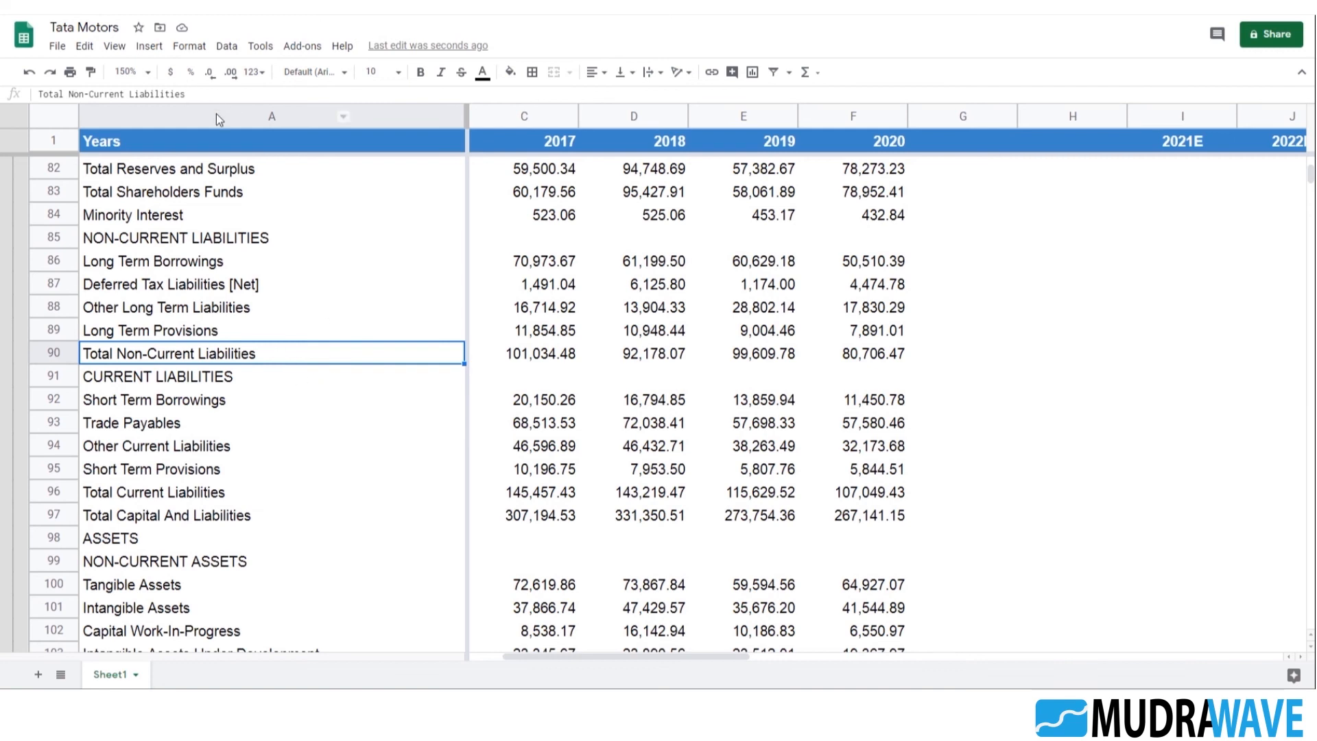
click(197, 95)
key(ctrl+a)
key(ctrl+c)
key(Escape)
scroll(364, 316, down, 20)
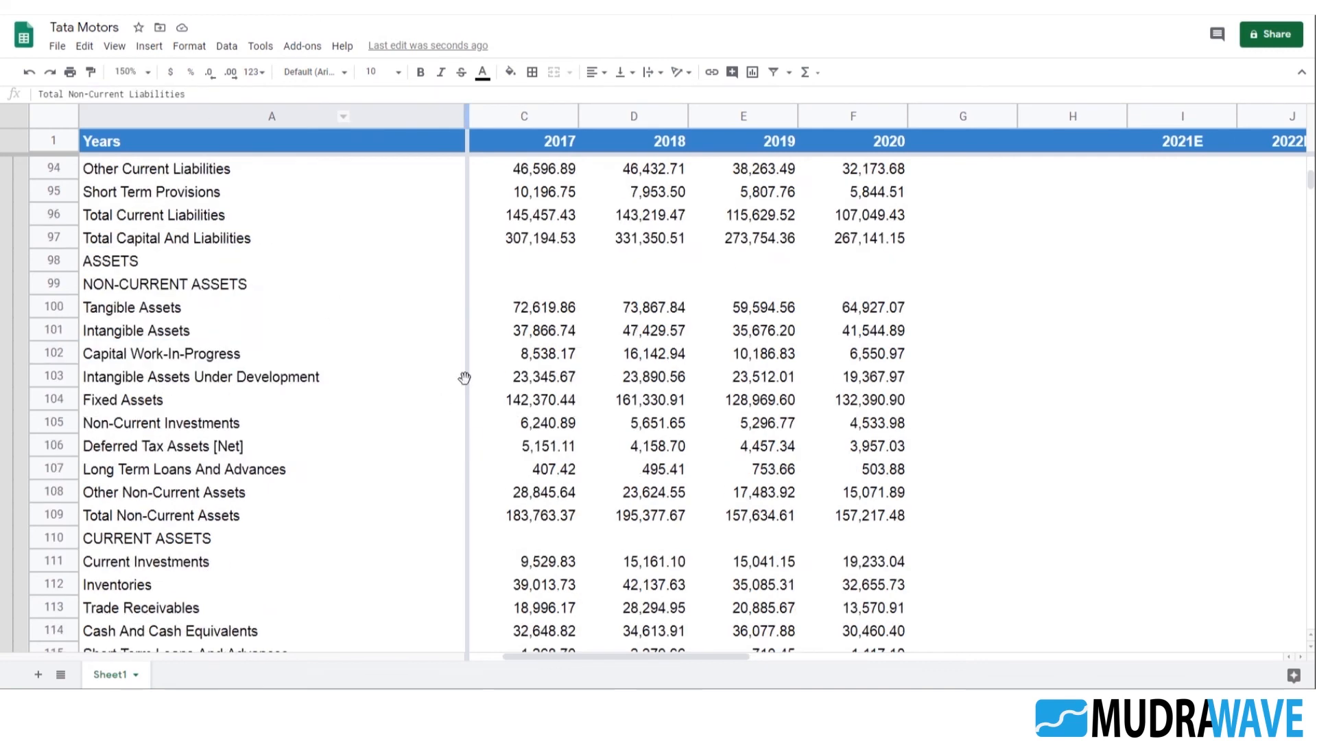
scroll(457, 345, down, 17)
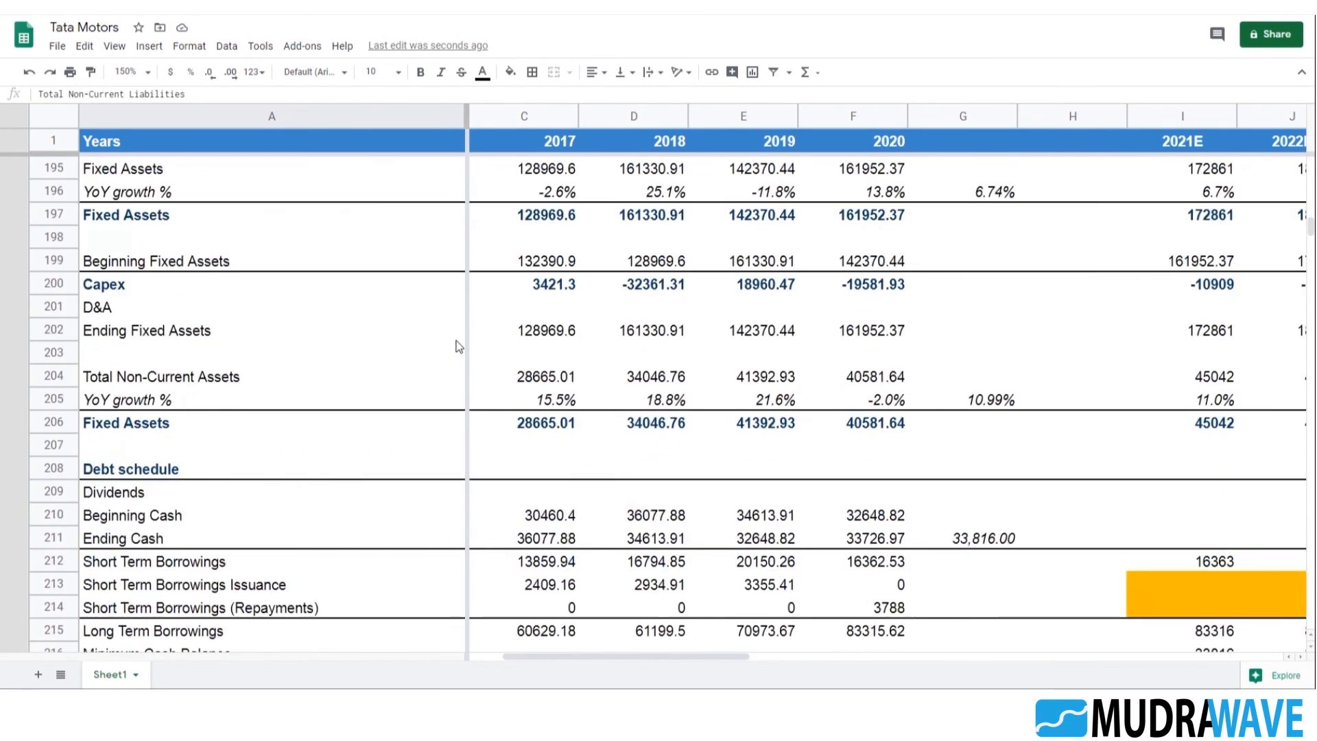
click(175, 240)
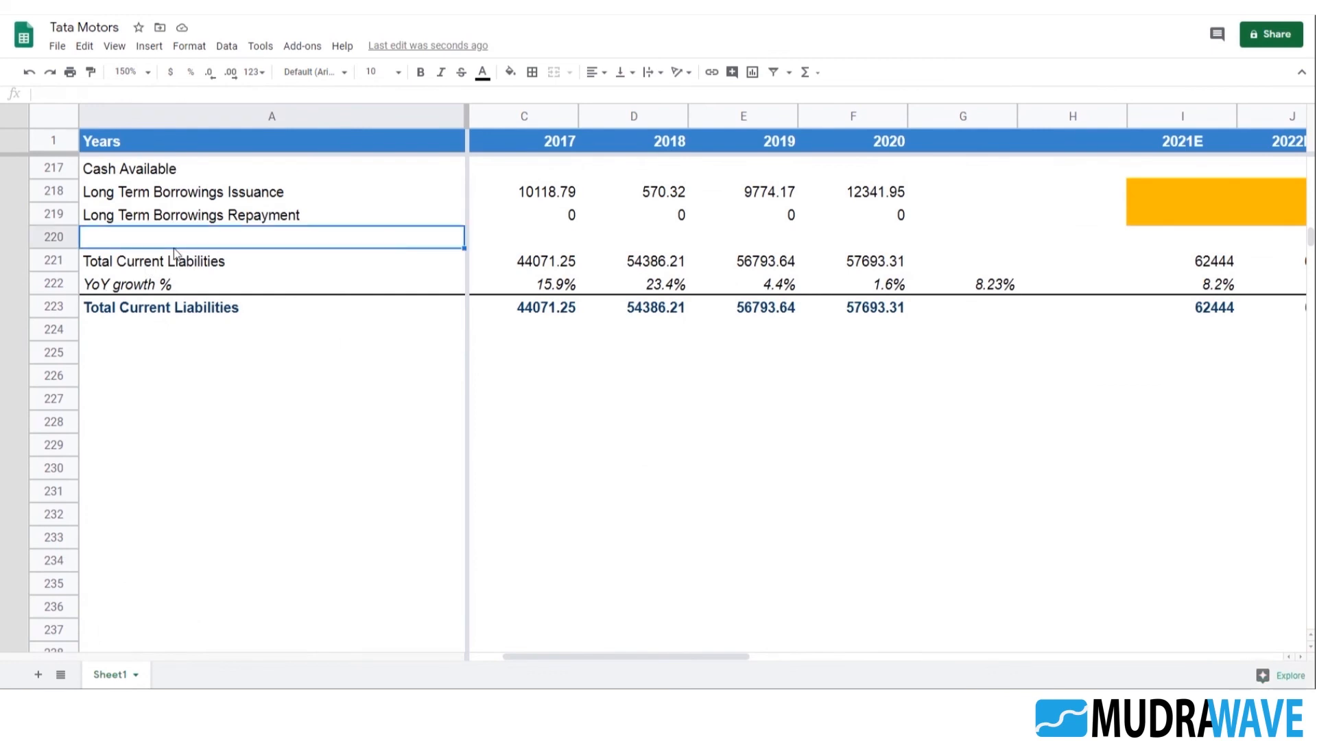
key(ctrl+v)
click(199, 353)
click(175, 262)
key(shift+Down)
key(shift+Down)
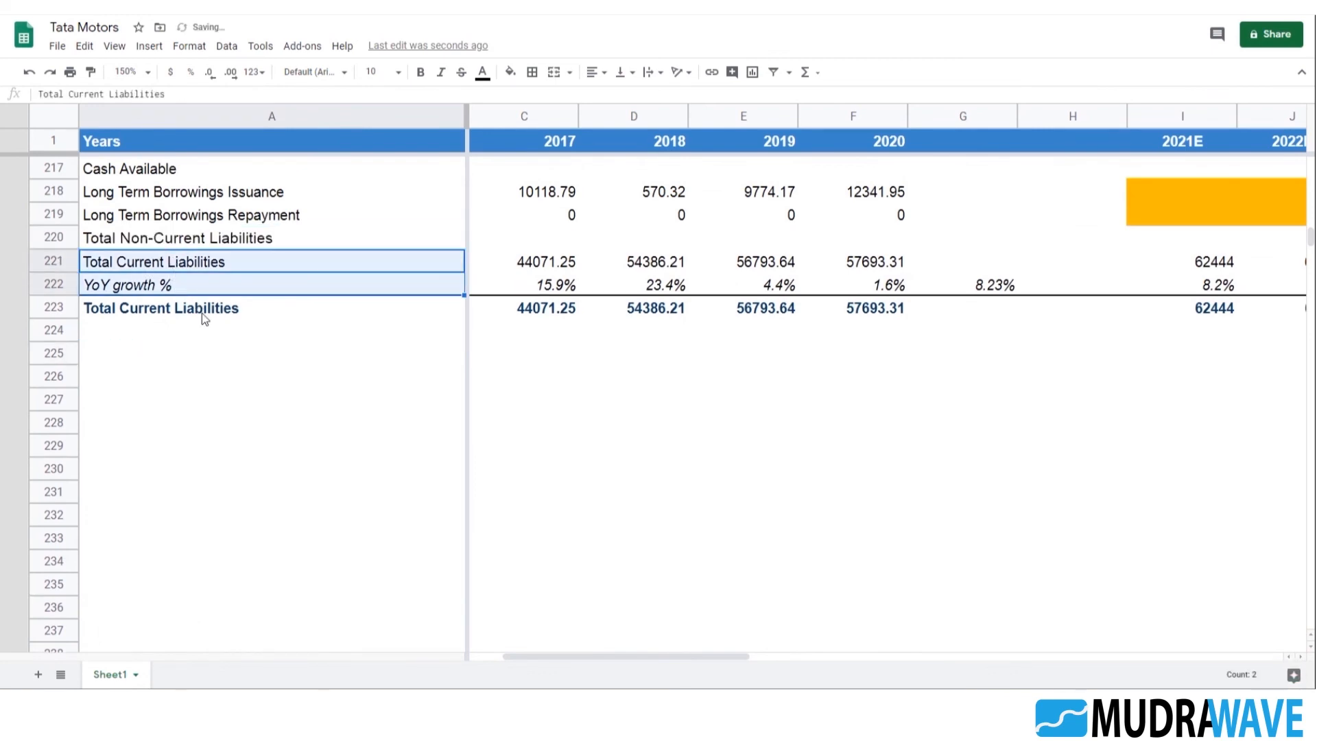
key(shift+Right)
key(shift+Right)
key(shift+Right)
key(shift+Right)
key(shift+Right)
key(shift+Right)
key(shift+Right)
key(shift+Right)
key(shift+Right)
key(shift+Right)
key(shift+Right)
key(shift+Right)
key(shift+Right)
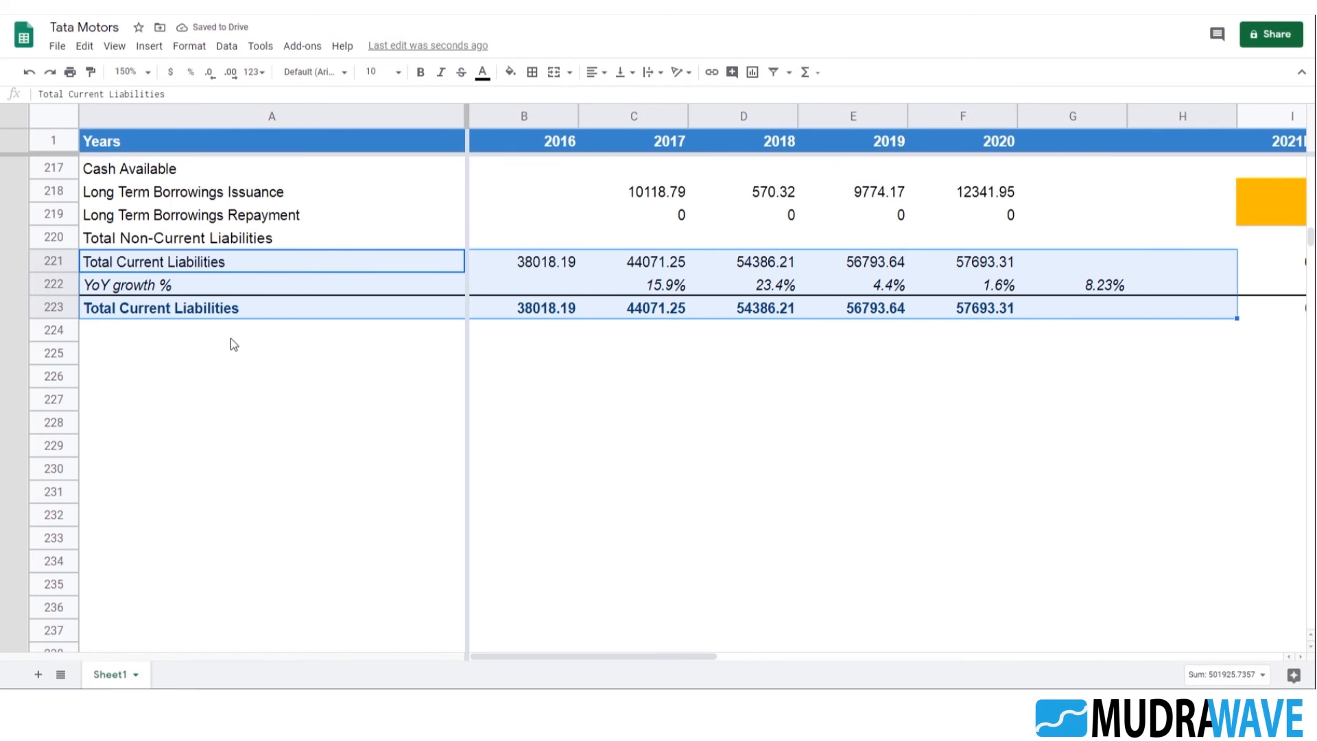
key(shift+Left)
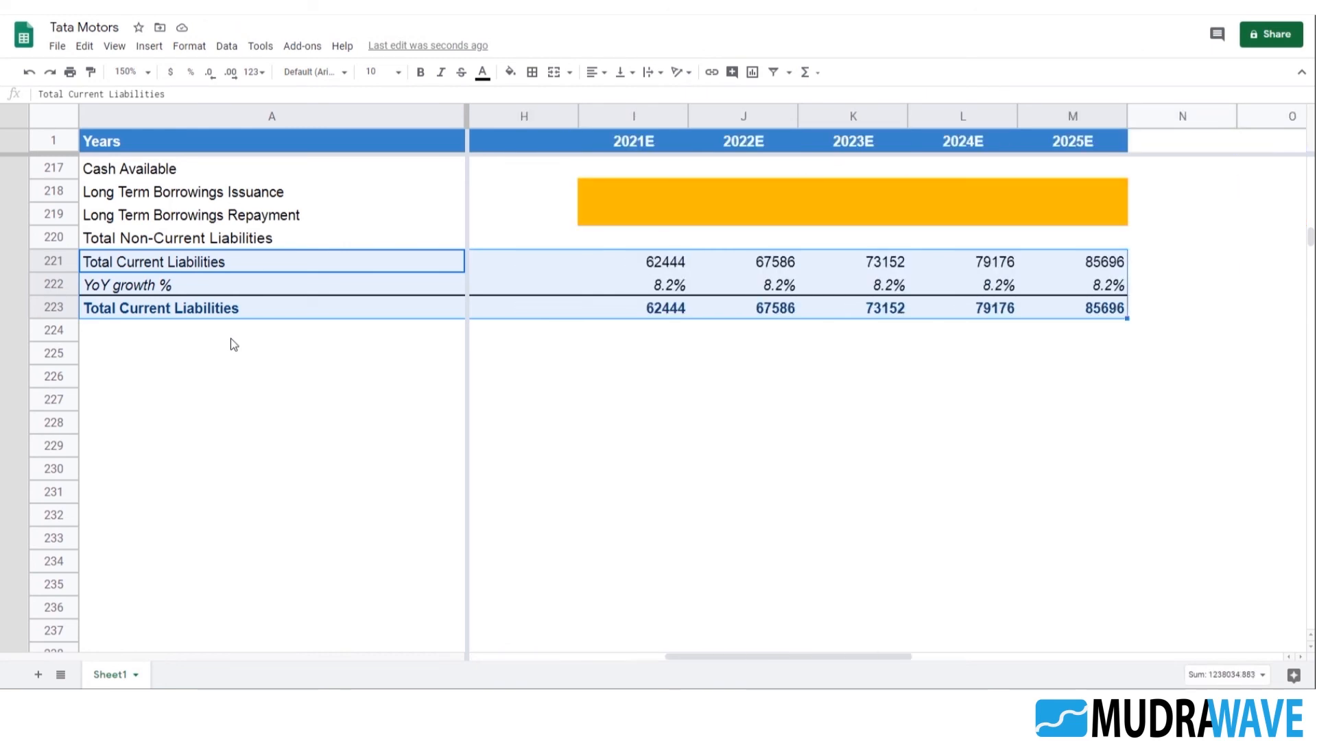
key(Left)
Copy the Fixed Assets block with its YoY growth and total rows, A195:M197, through 2025E
scroll(183, 269, down, 1)
scroll(218, 337, up, 6)
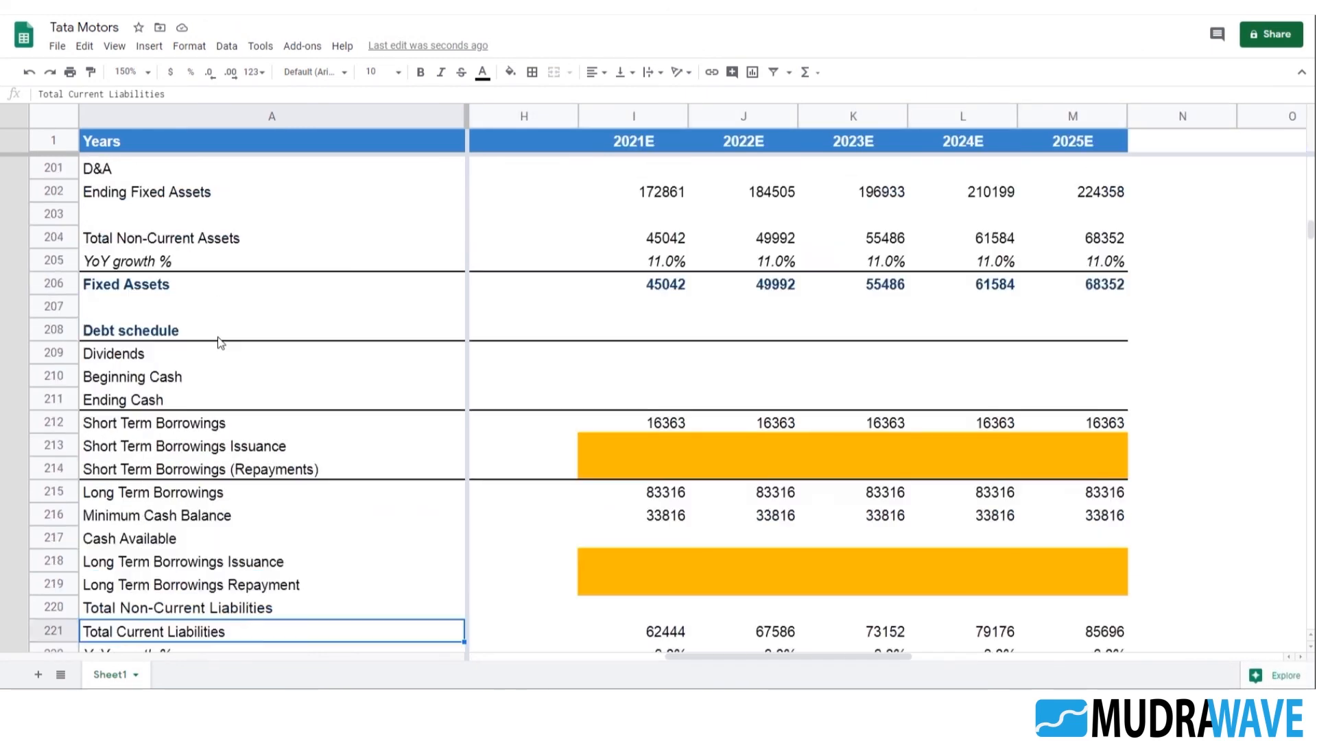
scroll(219, 343, up, 5)
click(147, 367)
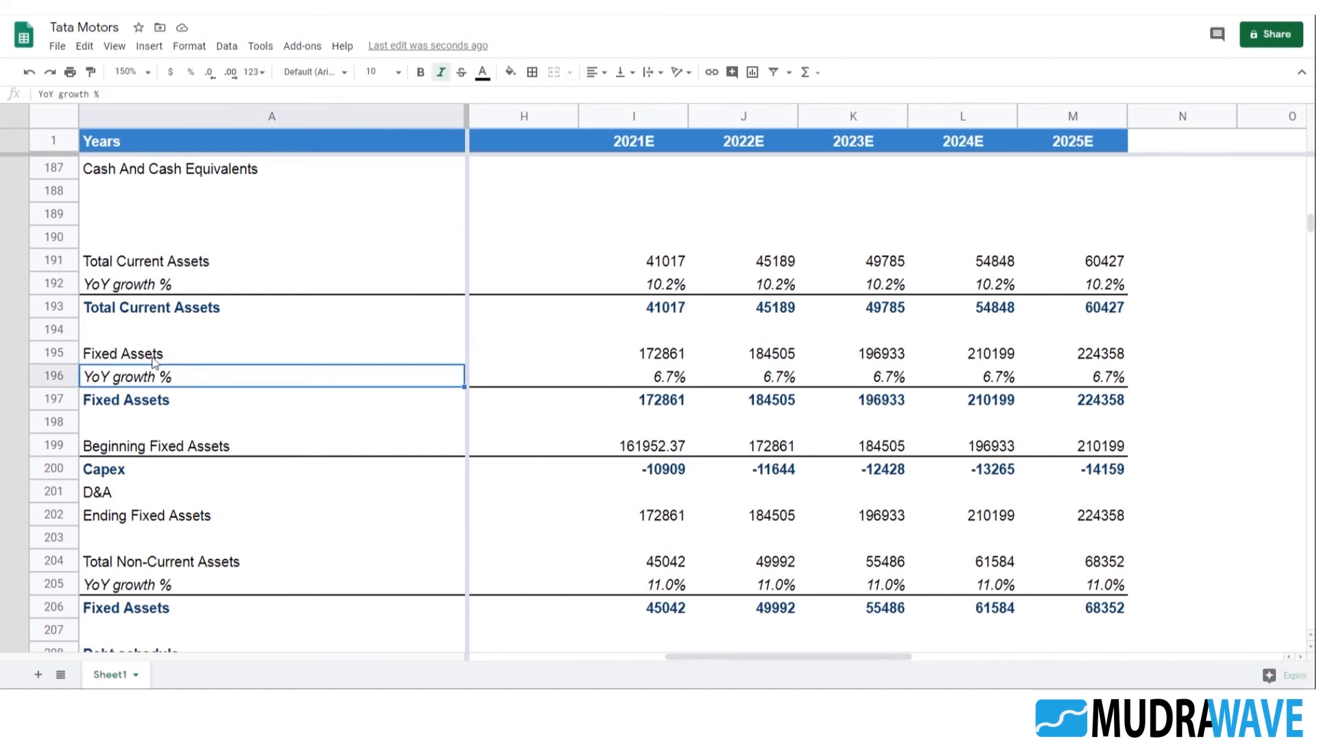
click(146, 360)
key(shift+Down)
key(shift+Down)
key(shift+Right)
key(shift+Right)
key(shift+Right)
key(shift+Right)
key(shift+Right)
key(shift+Right)
key(shift+Right)
key(shift+Right)
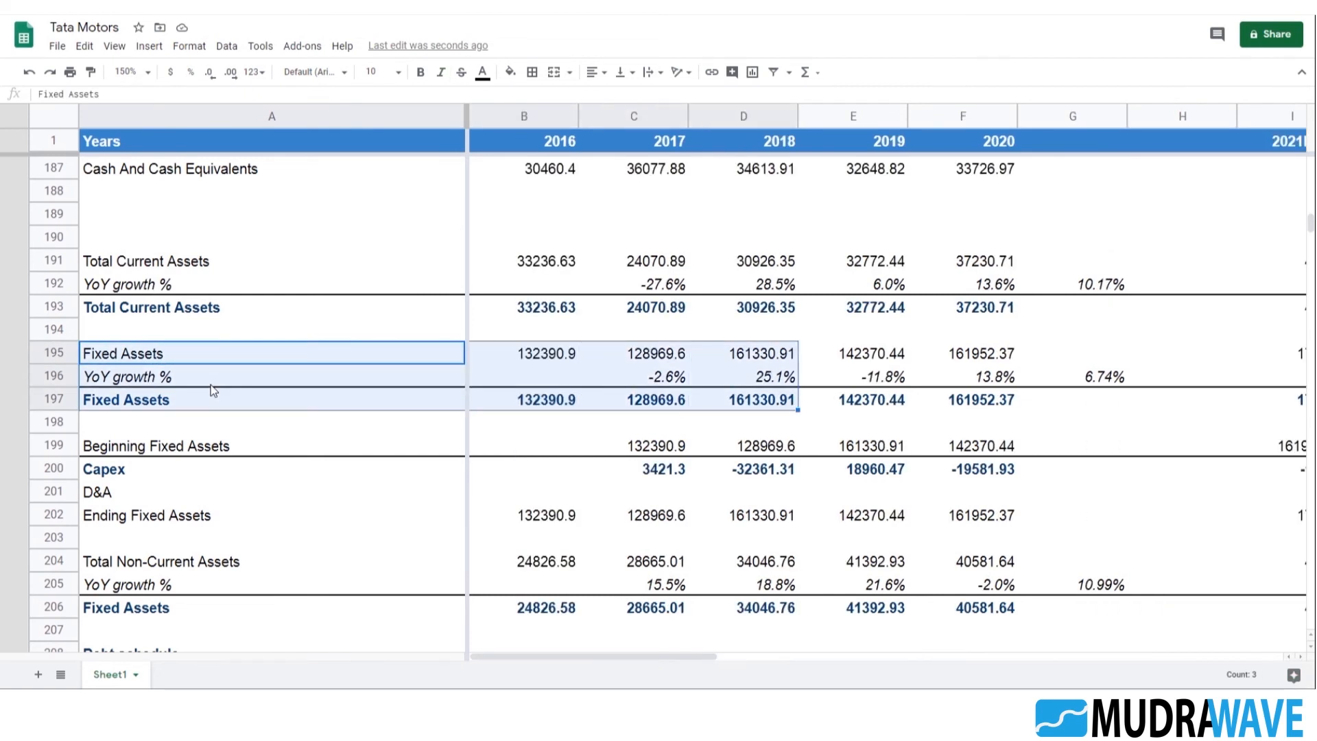
key(shift+Right)
key(shift+Right)
key(shift+Right)
key(shift+Right)
key(shift+Right)
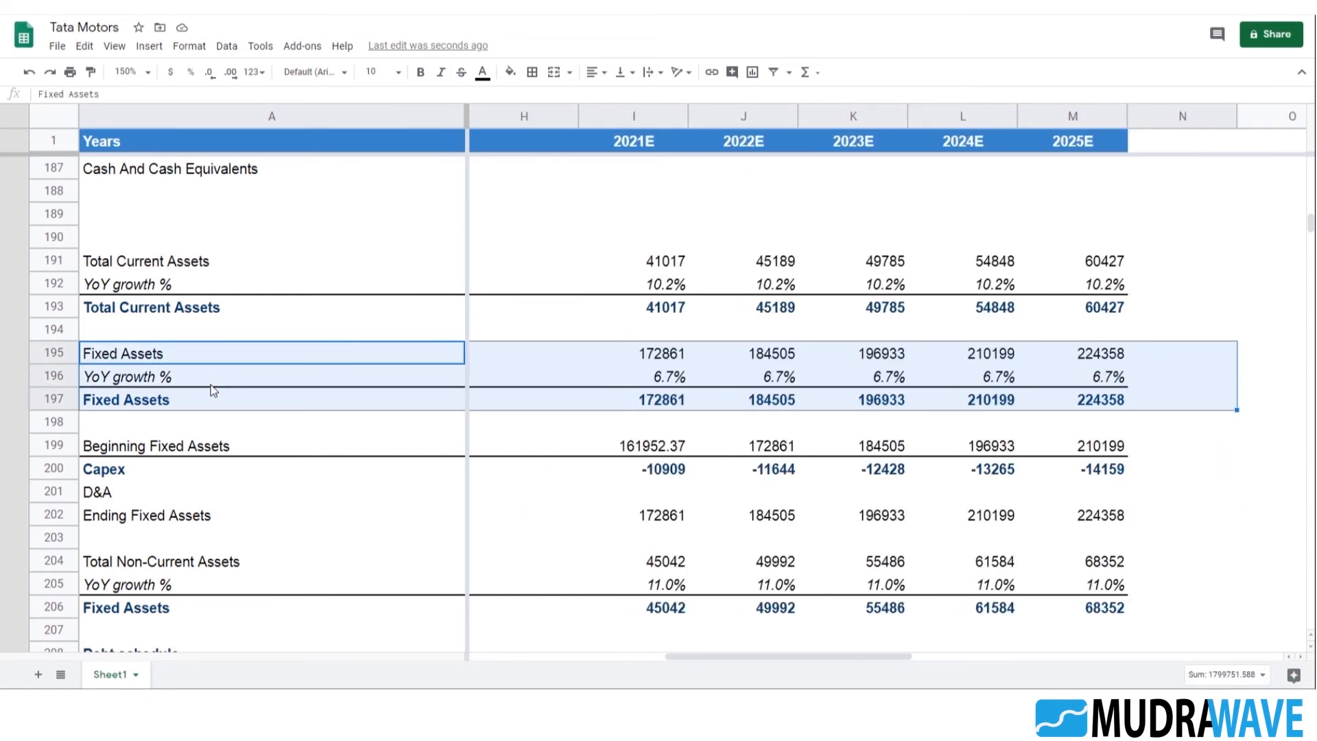
key(shift+Left)
key(ctrl+c)
Paste the copied three-row block at A225, one blank row below the Total Current Liabilities block
key(Down)
key(Down)
key(Down)
key(Down)
key(Down)
key(Down)
key(Down)
key(Down)
key(Down)
key(Down)
key(Down)
key(Down)
key(Down)
key(Down)
key(Down)
key(Down)
key(Down)
key(Down)
key(Down)
key(Down)
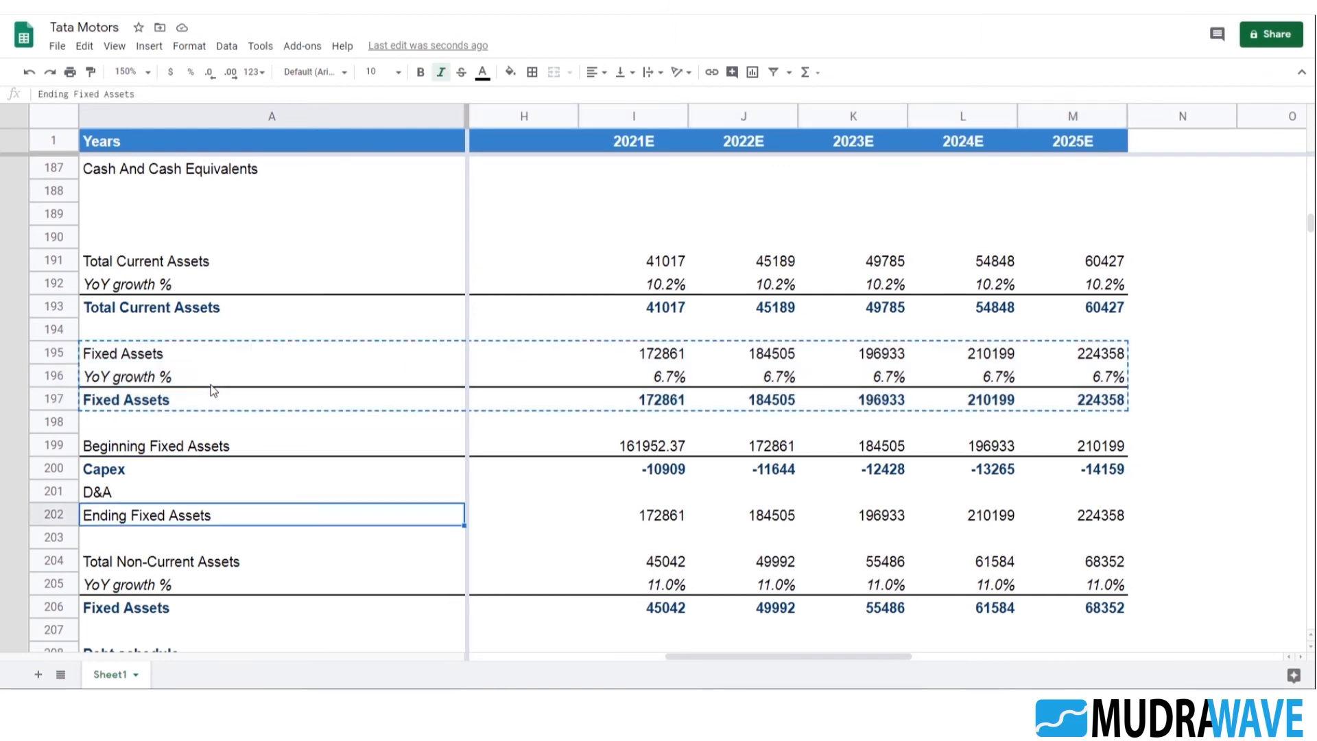
key(Down)
key(Down)
key(Down)
key(Down)
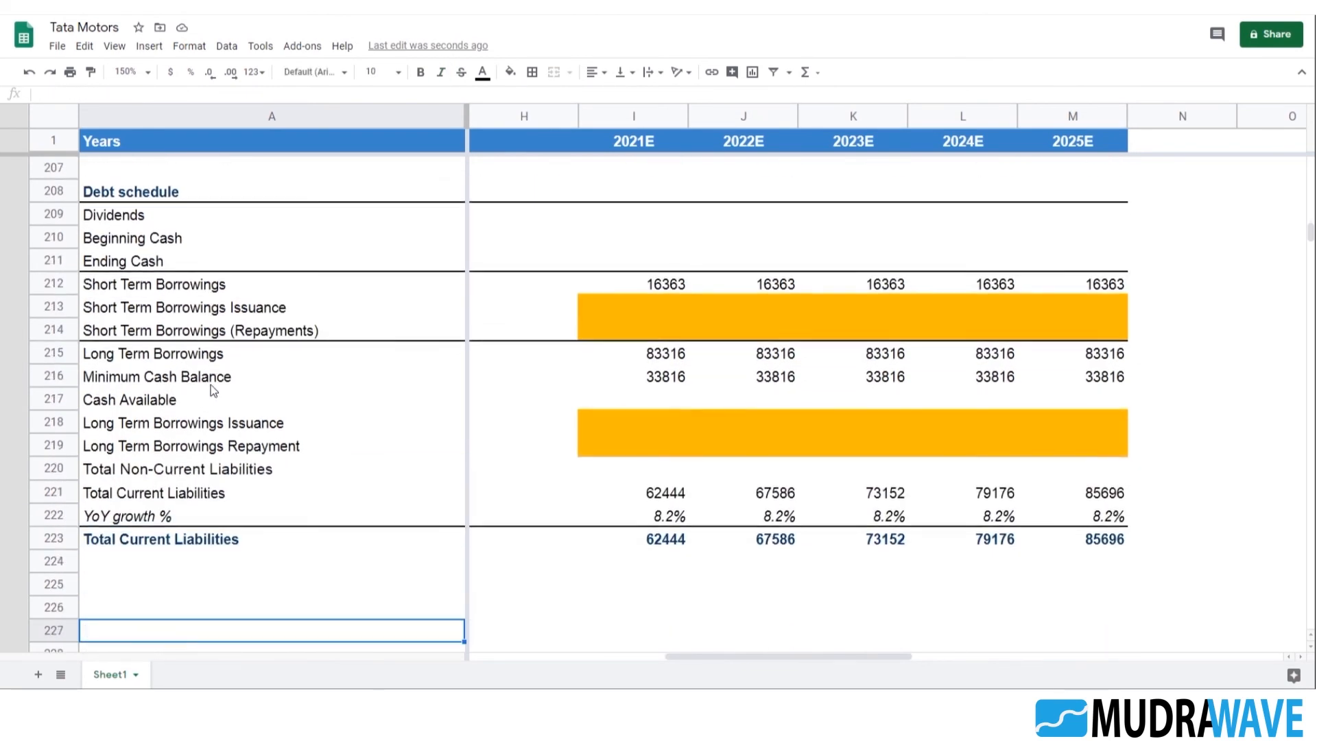
key(Up)
key(Up)
key(Up)
key(ctrl+v)
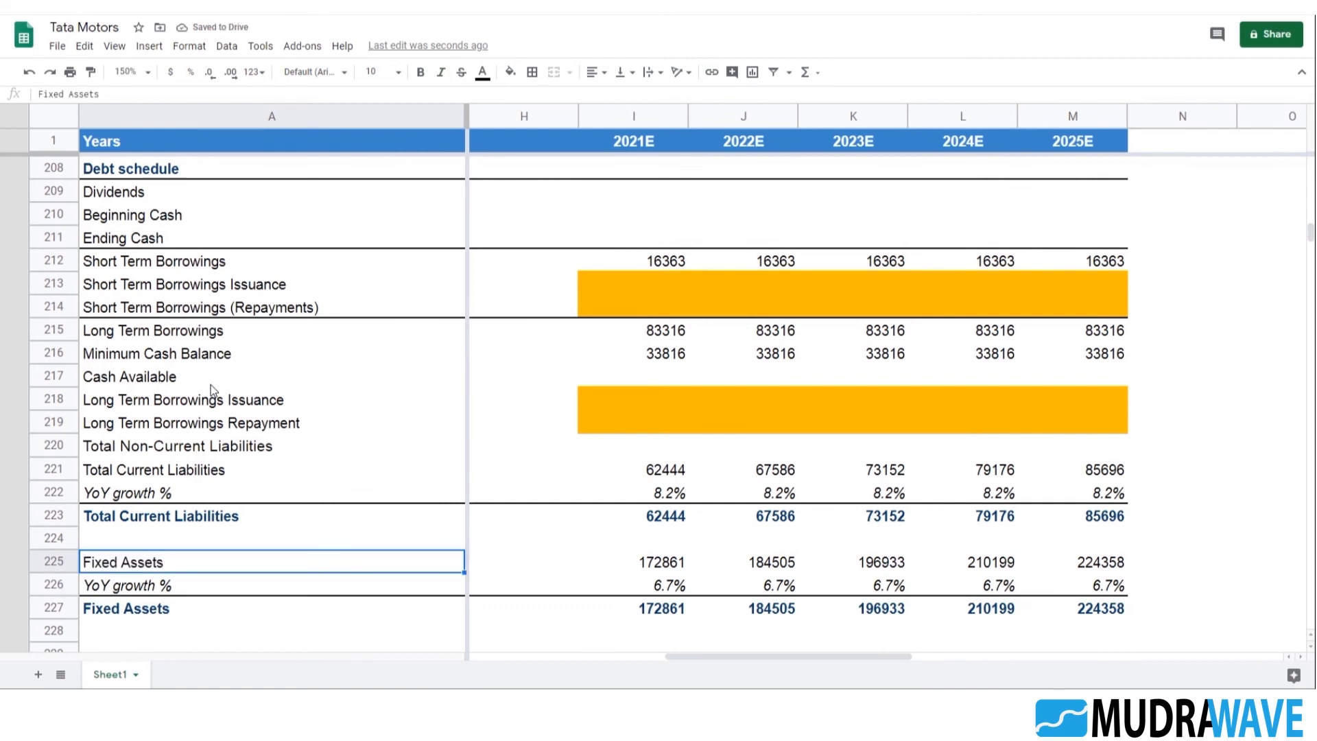
Replace the label in A225 with the Total Non-Current Liabilities text copied from A220
click(179, 403)
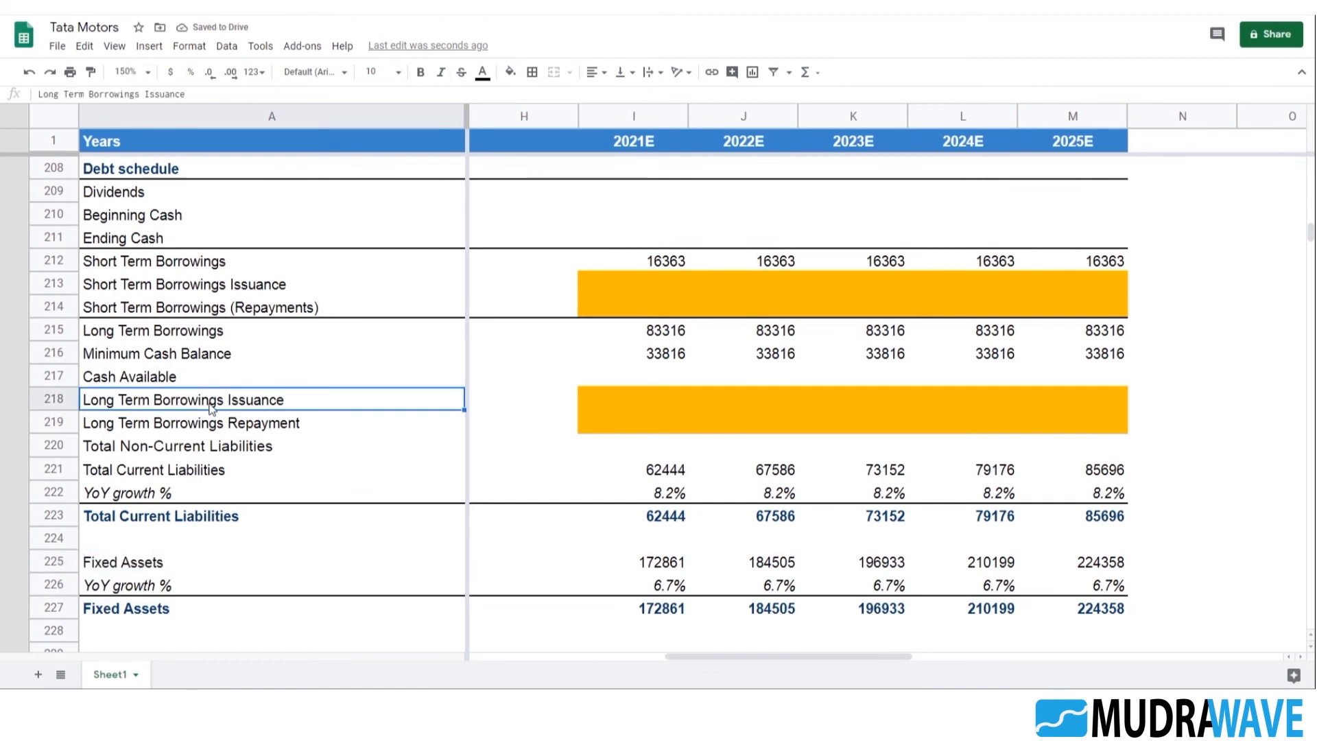
scroll(170, 403, down, 1)
click(189, 361)
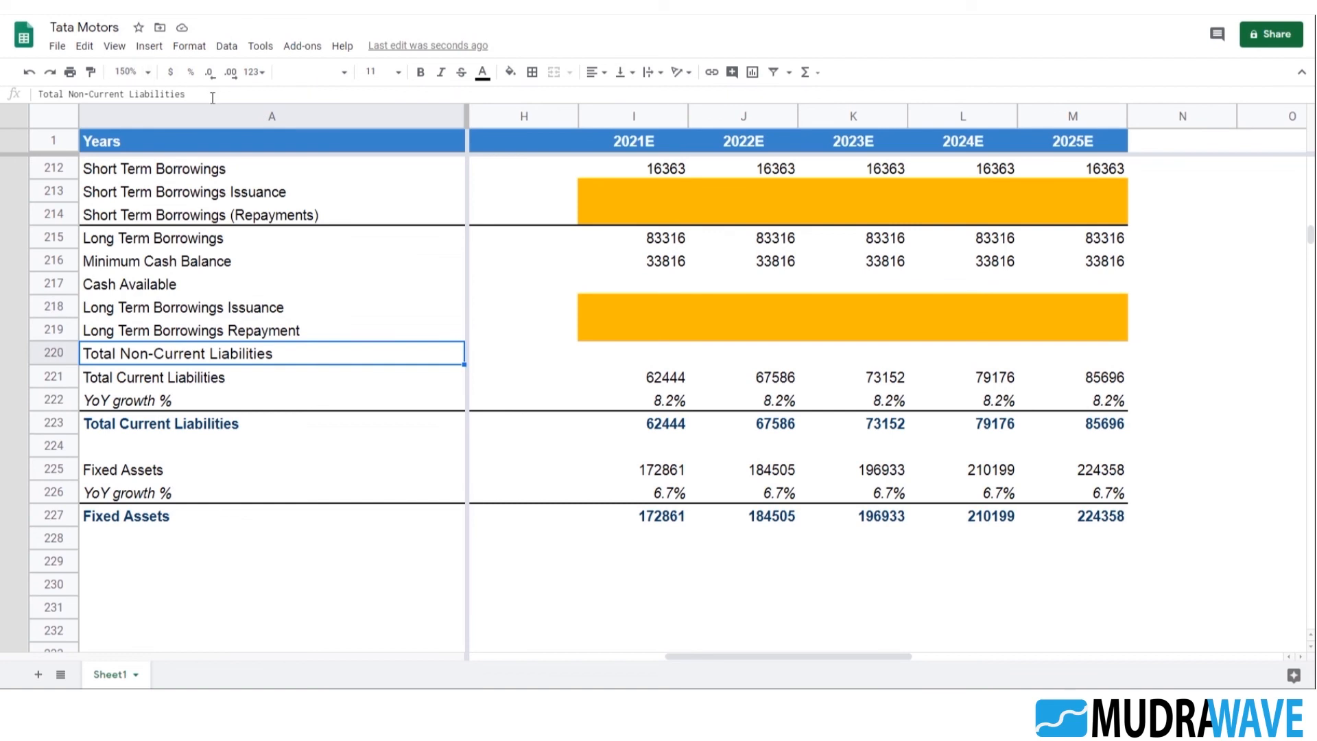
drag(213, 95, 37, 96)
click(170, 465)
drag(119, 95, 37, 96)
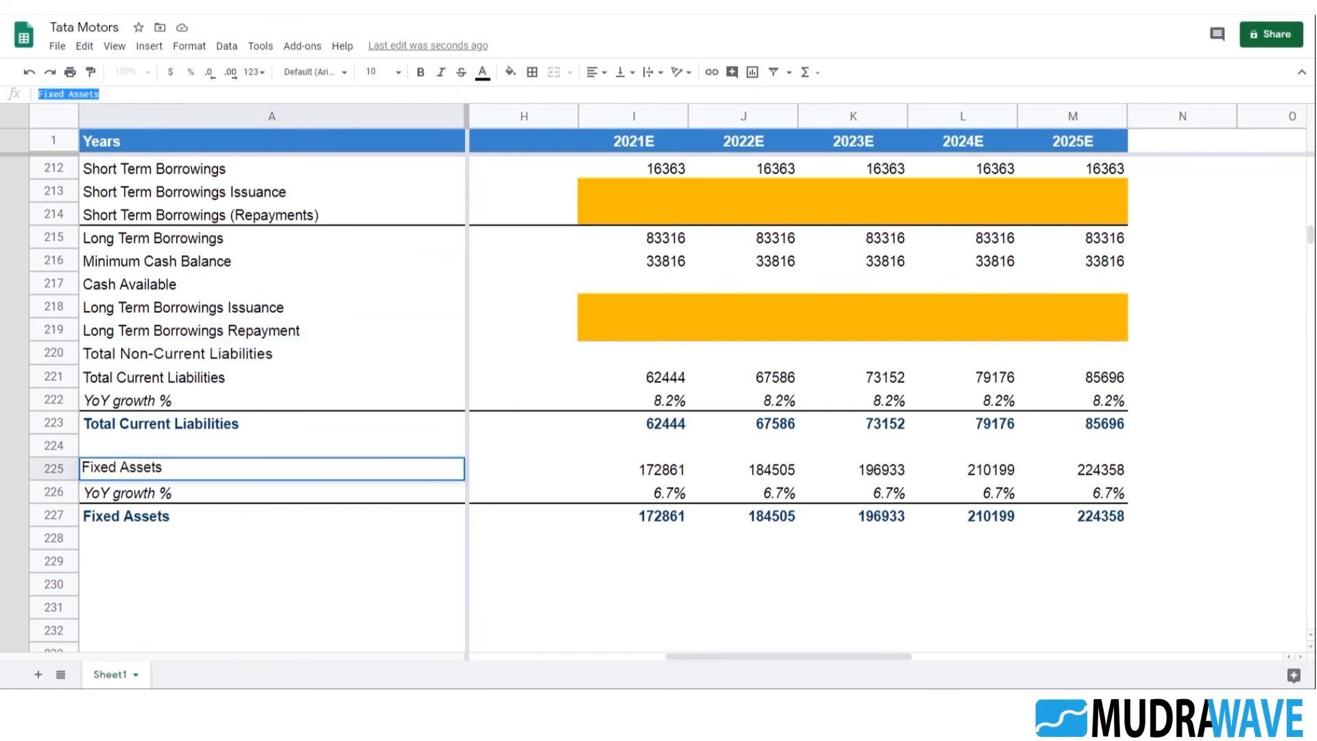
key(ctrl+v)
key(Return)
Clear the surplus Total Non-Current Liabilities label from A220
click(177, 306)
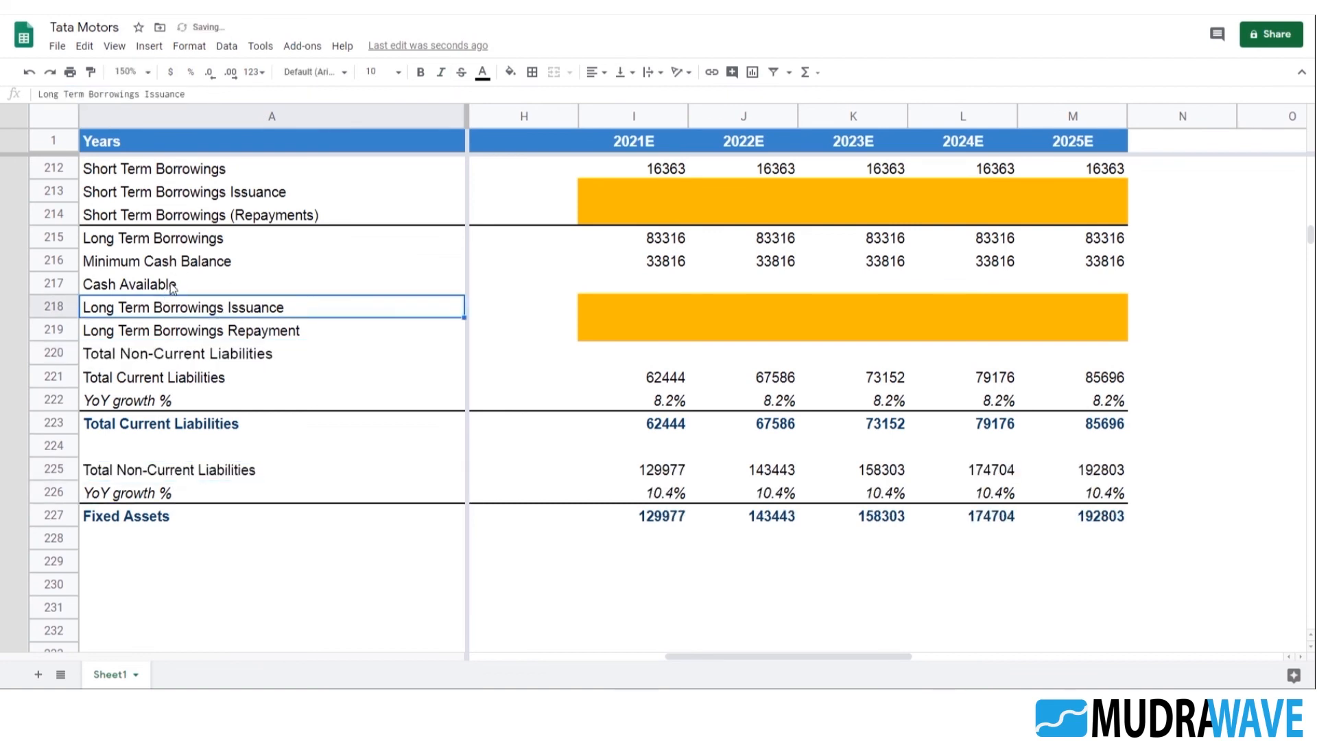
click(194, 361)
key(Delete)
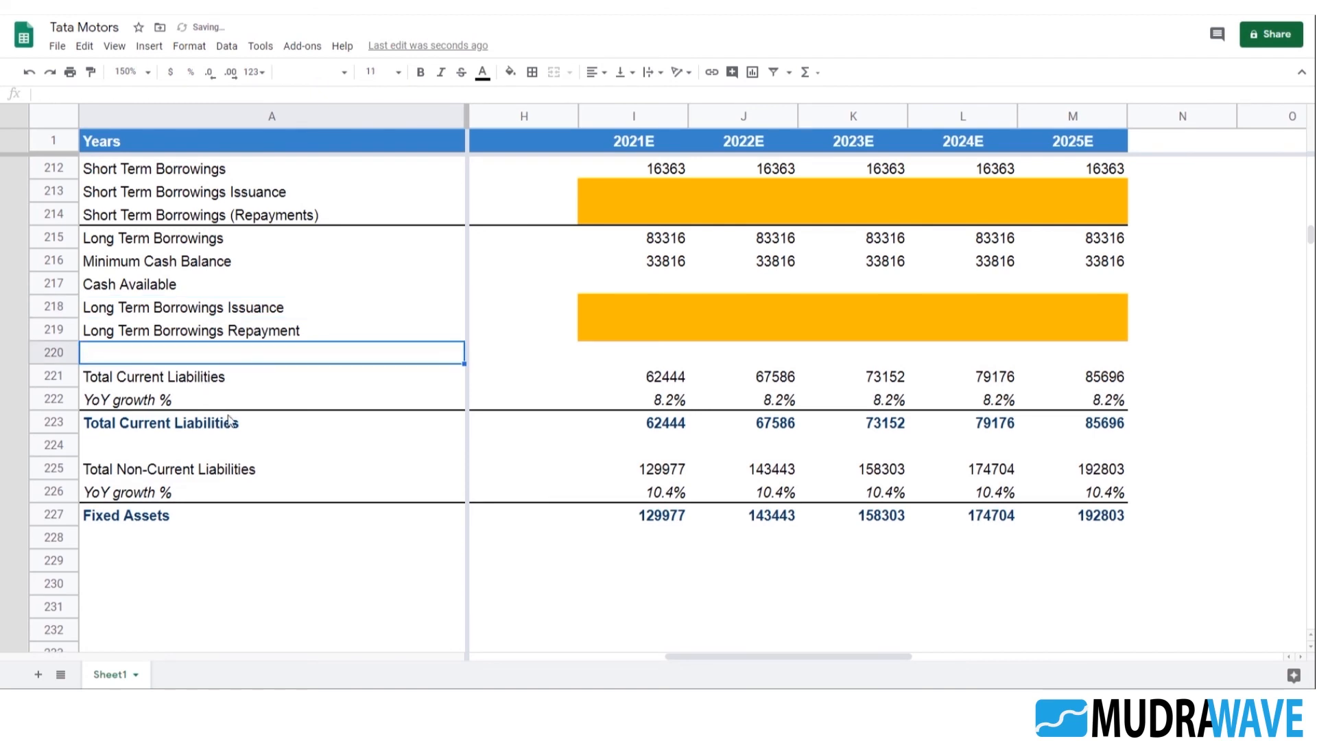
Rename the bold total row label in A227 as Total Non-Current Liabilities
click(203, 460)
click(169, 519)
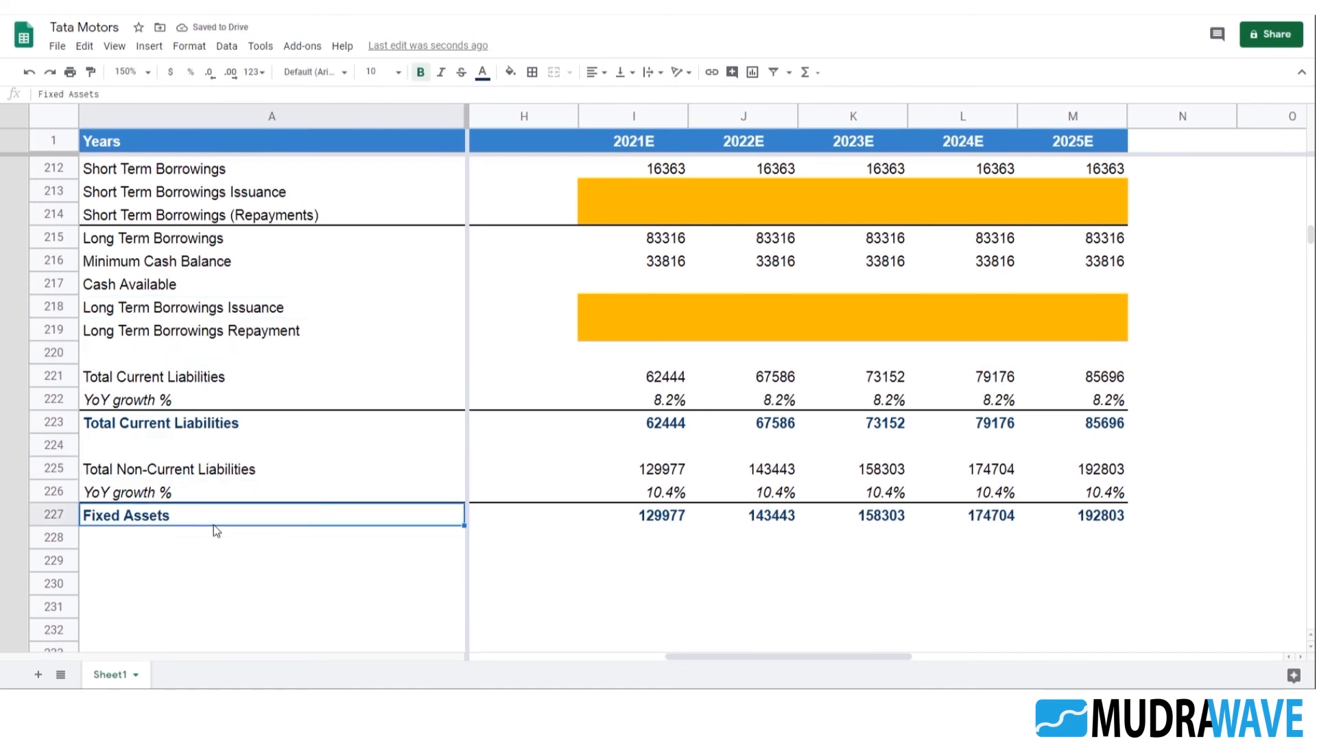
text(total)
key(Return)
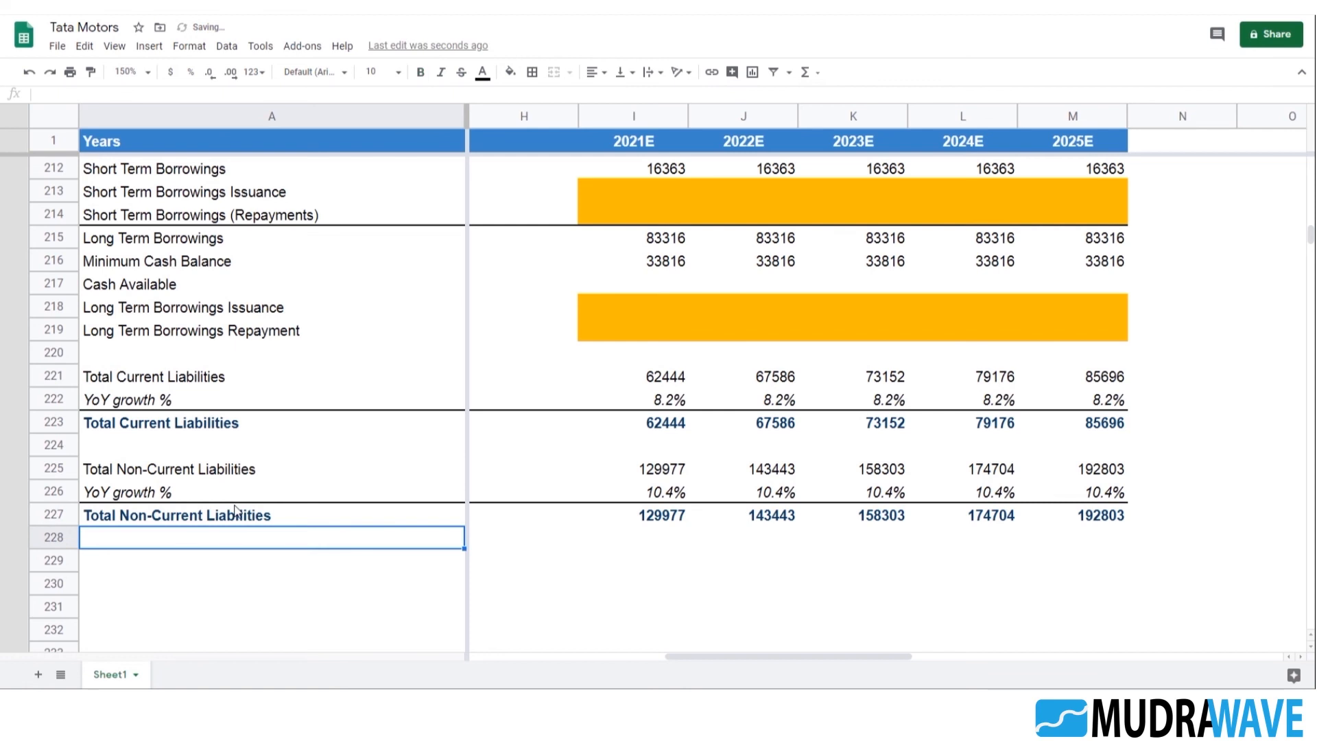
Review the new block's historical totals in row 227 and the weighted average growth formula in G226
key(Up)
key(Right)
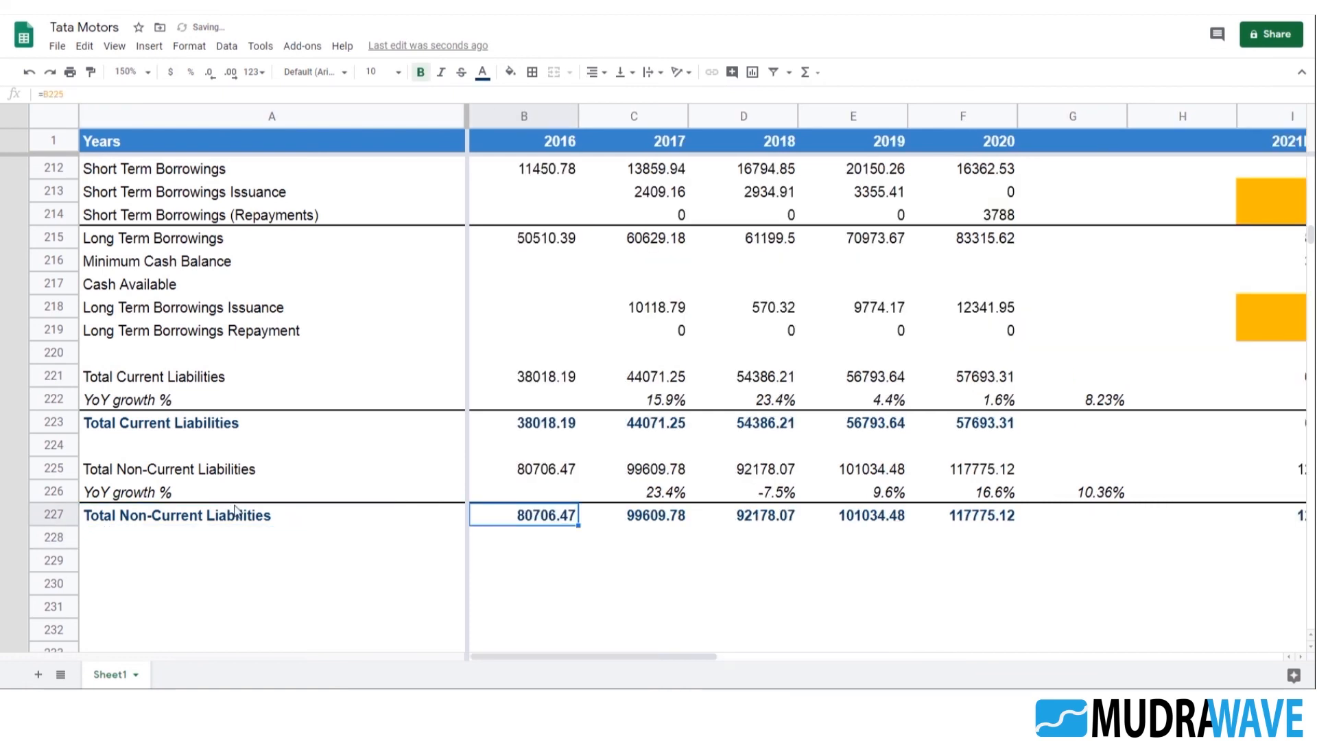
key(Right)
key(Right)
key(Right)
key(Right)
key(Right)
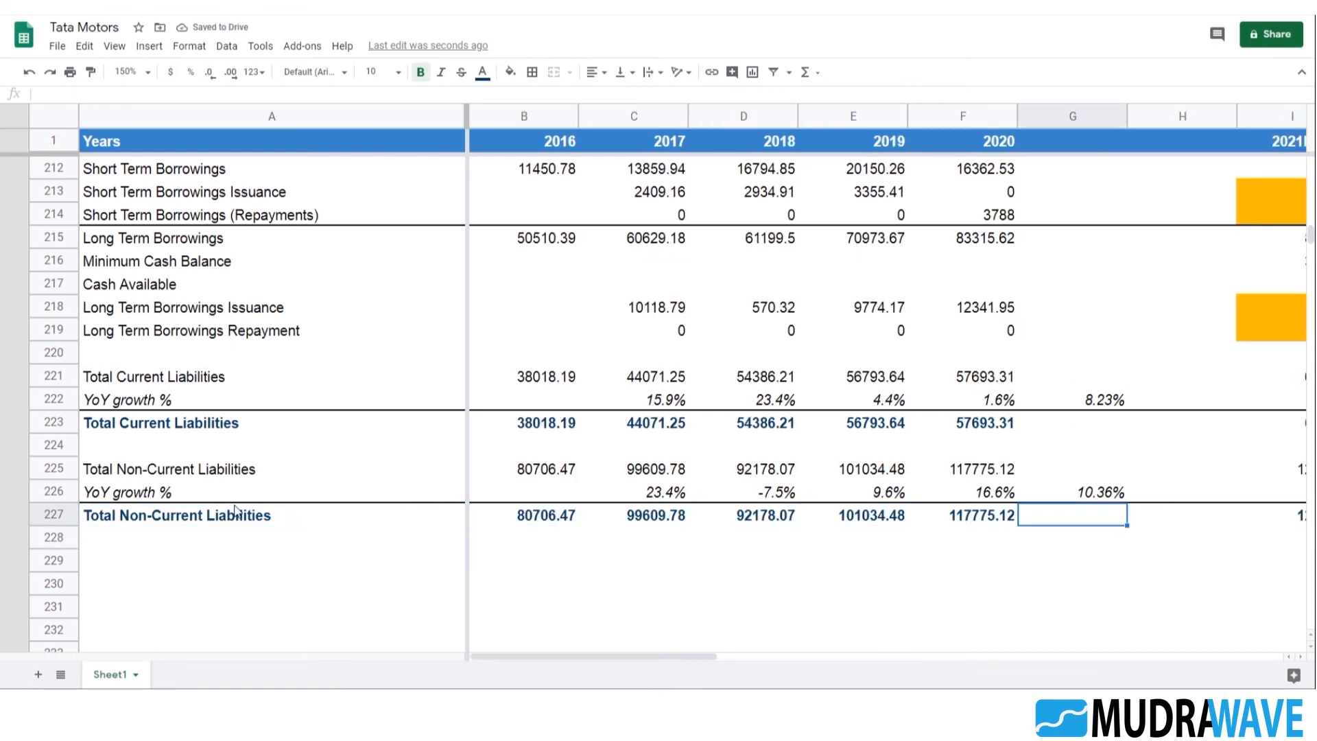
key(Up)
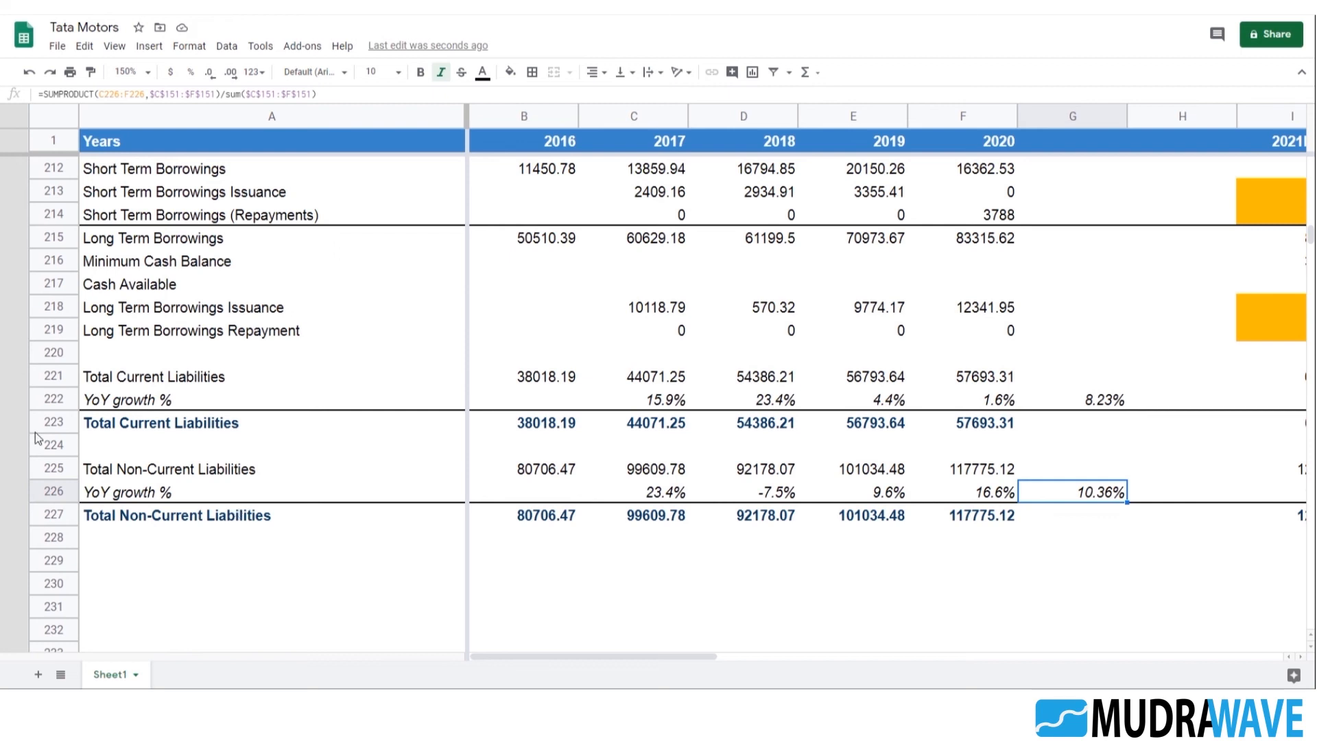
Examine which borrowings are included in the current and non-current liabilities of the historical balance sheet
scroll(282, 450, up, 15)
scroll(284, 455, up, 20)
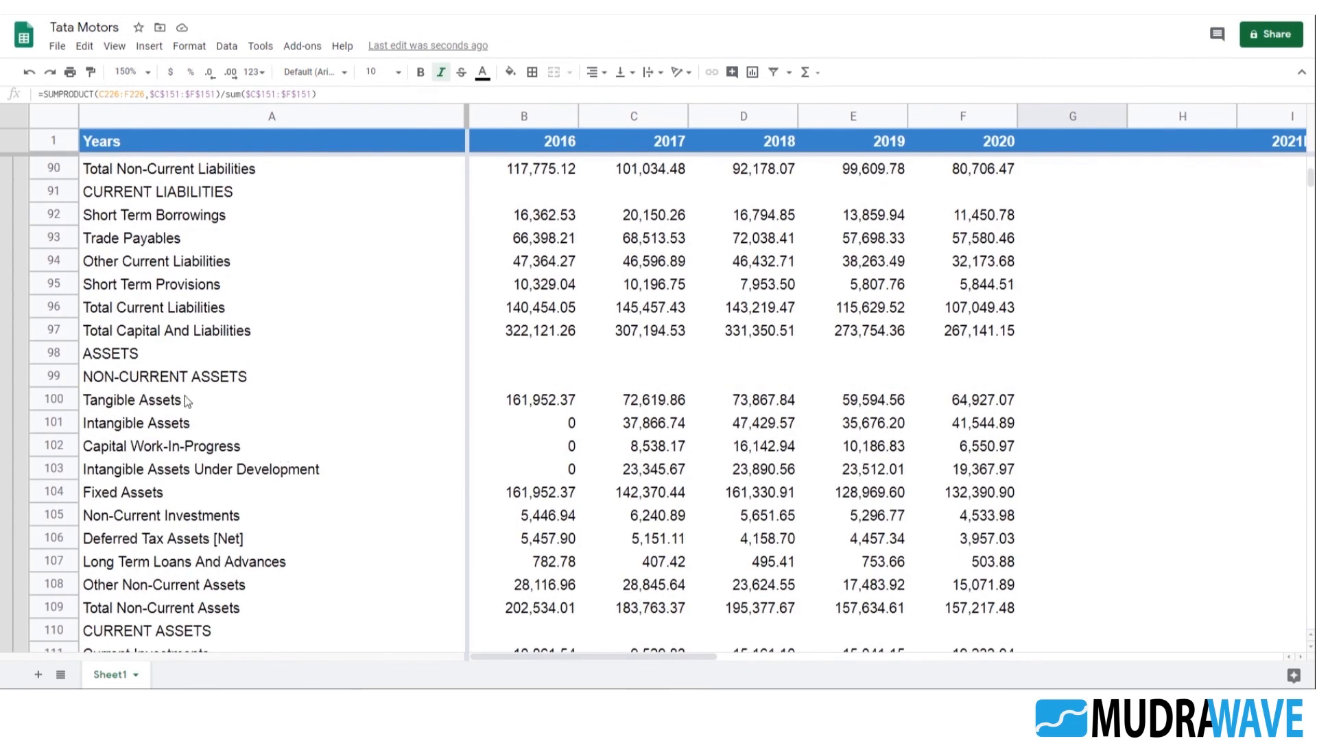
scroll(223, 439, up, 3)
click(159, 514)
click(160, 491)
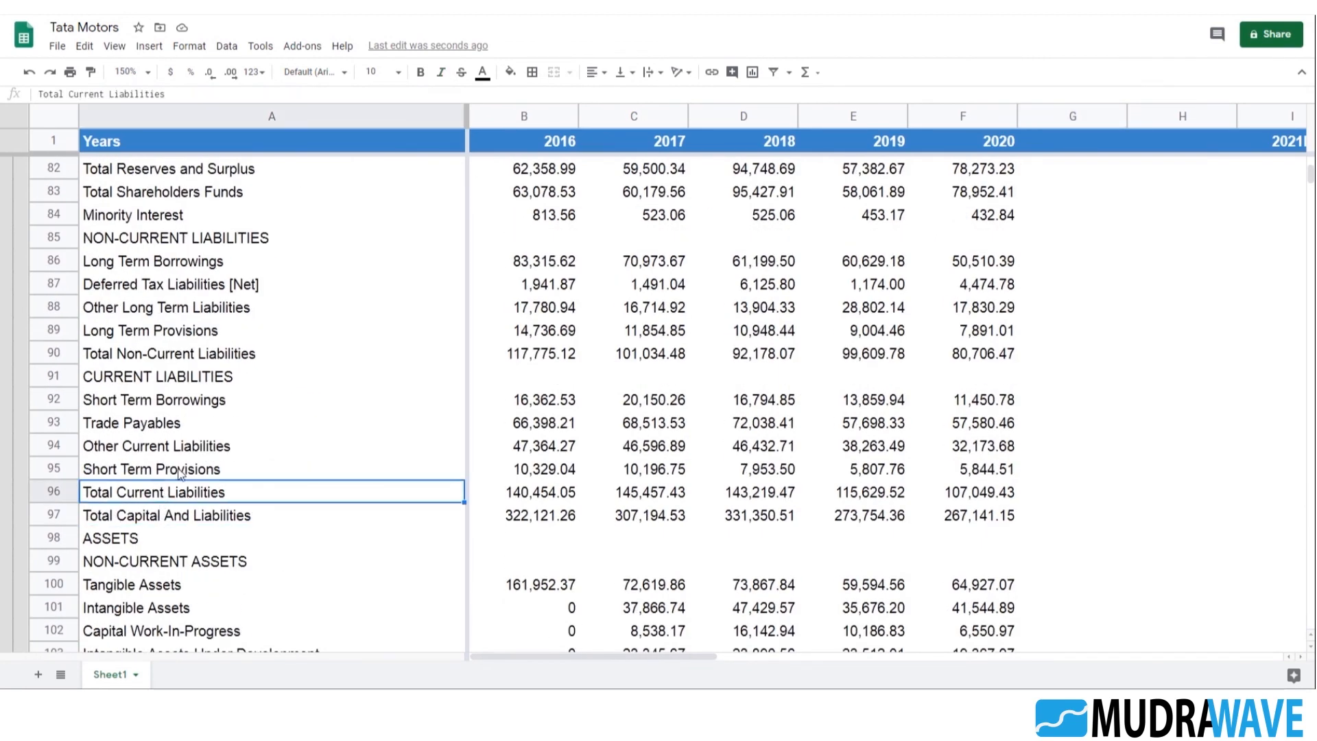
scroll(180, 480, up, 2)
click(194, 486)
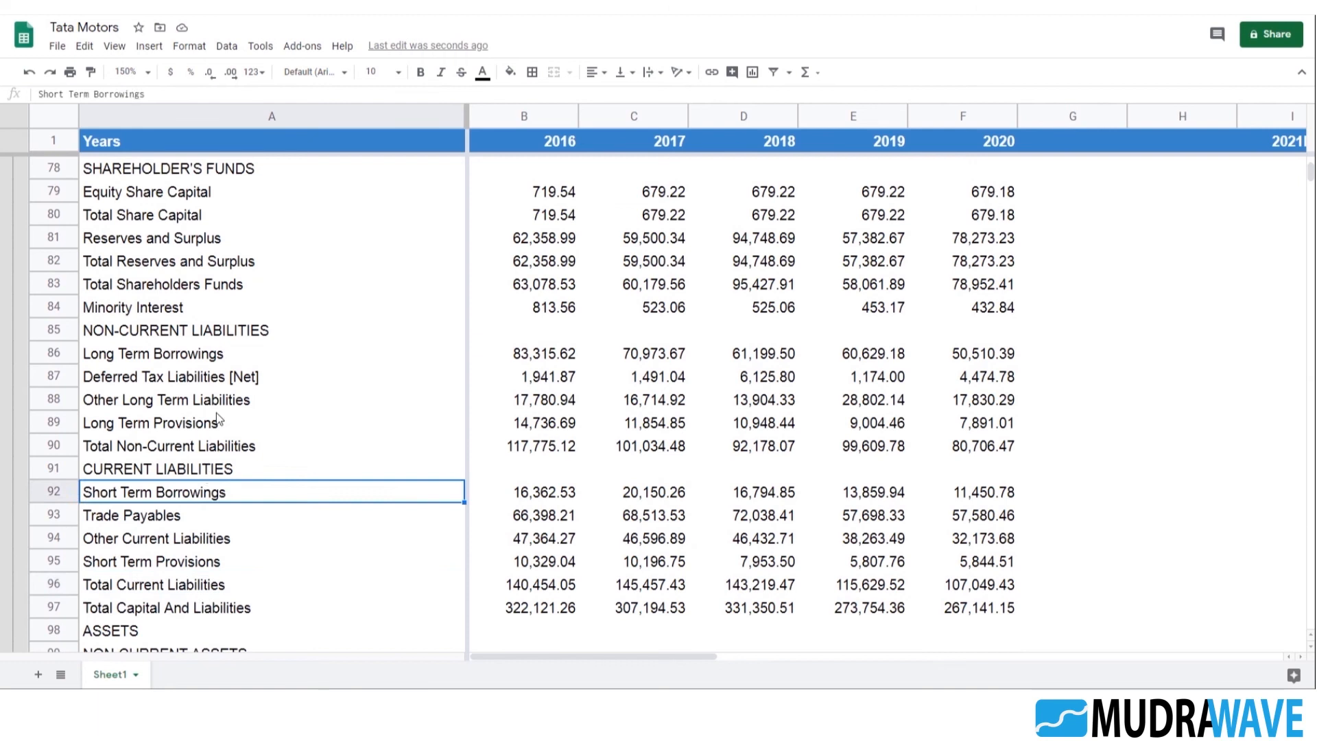
click(184, 355)
click(542, 356)
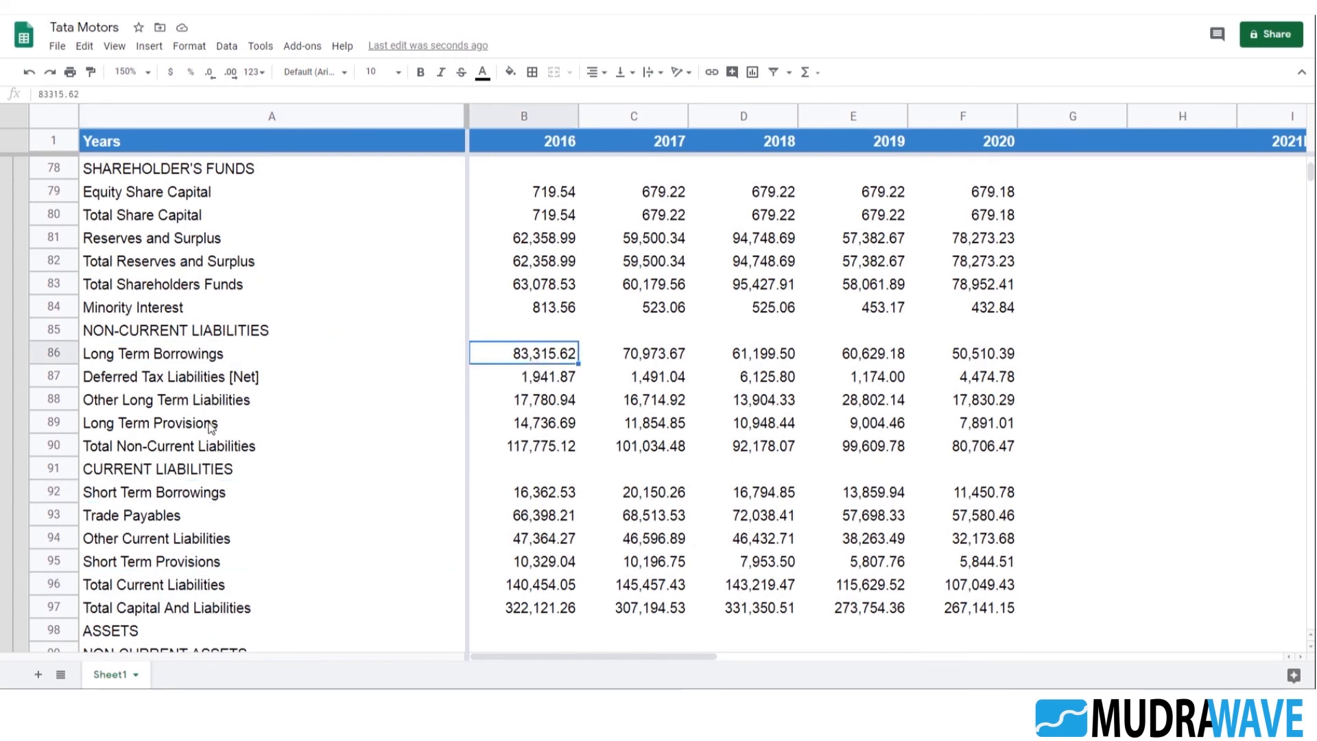
Subtract the 2016 Long Term Borrowings in B215 from the Total Non-Current Liabilities SUMIF formula in B225
scroll(585, 488, down, 8)
scroll(584, 477, down, 20)
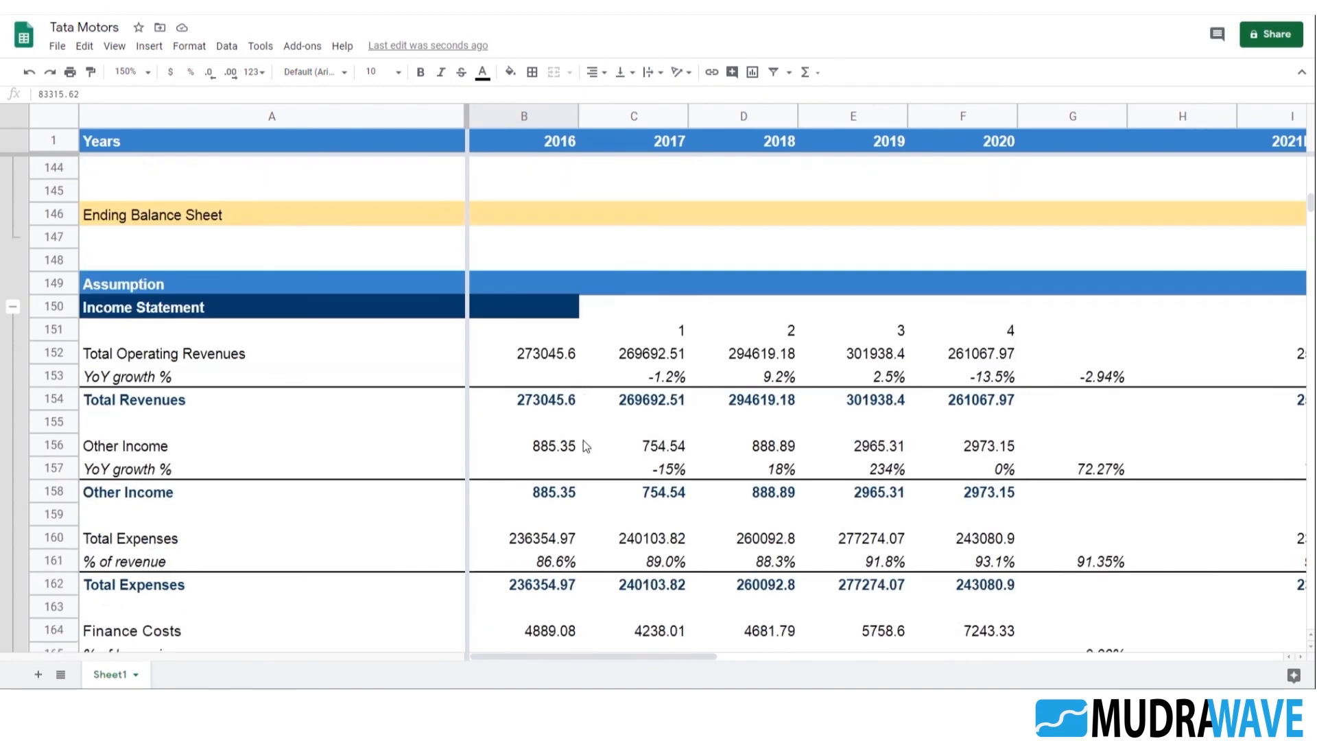
scroll(584, 444, down, 10)
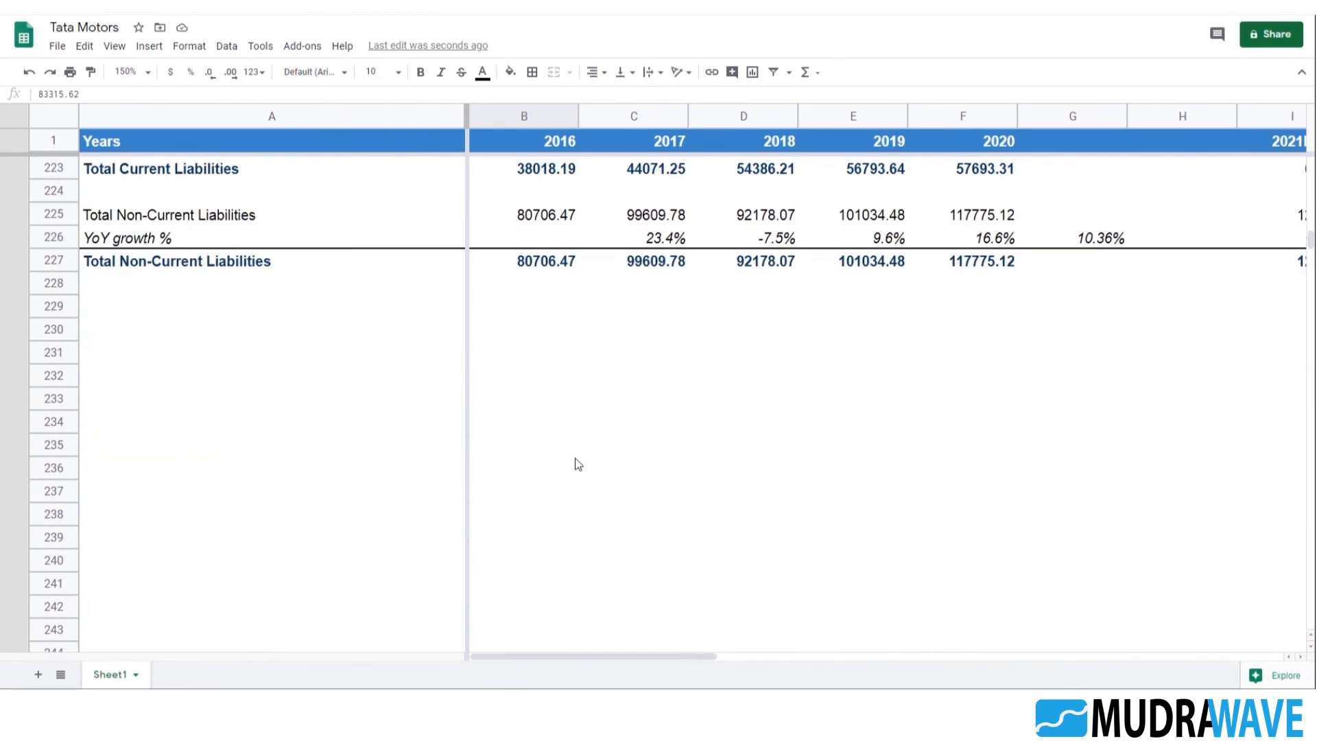
scroll(576, 461, up, 3)
click(168, 401)
click(533, 405)
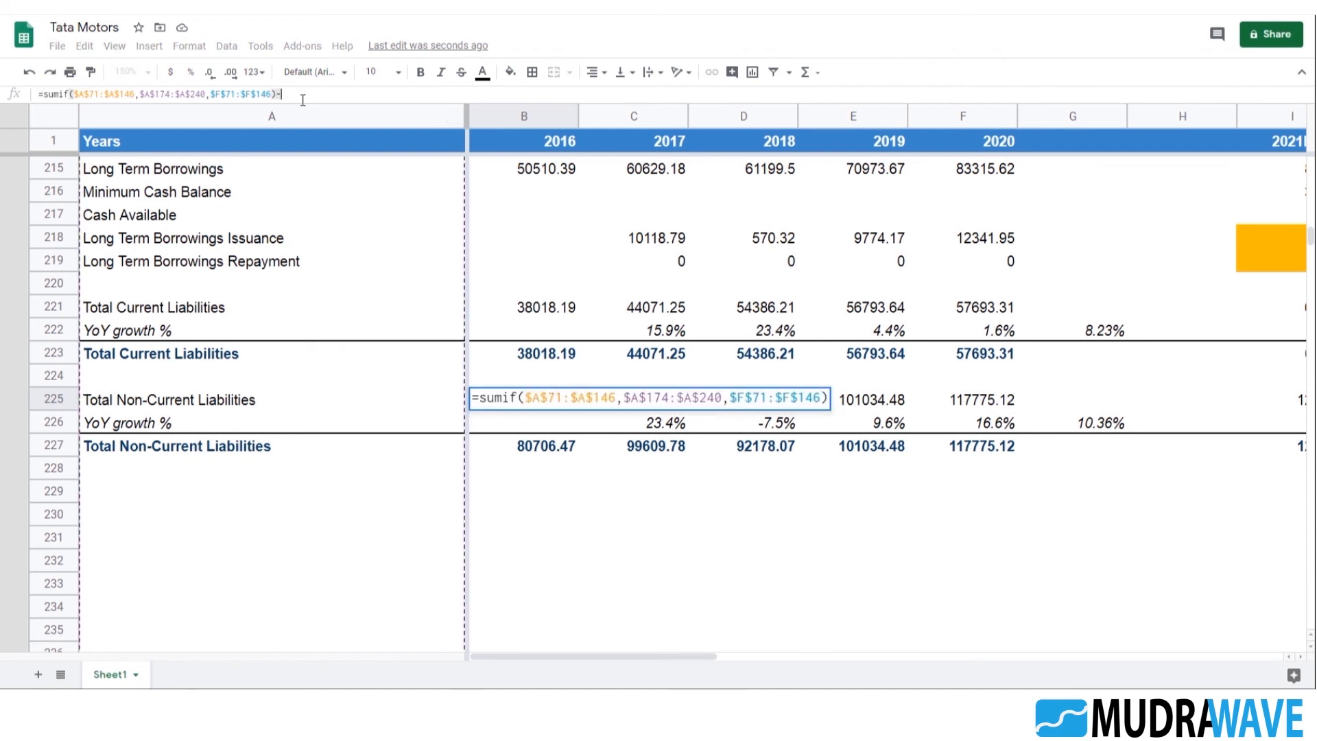
text(-)
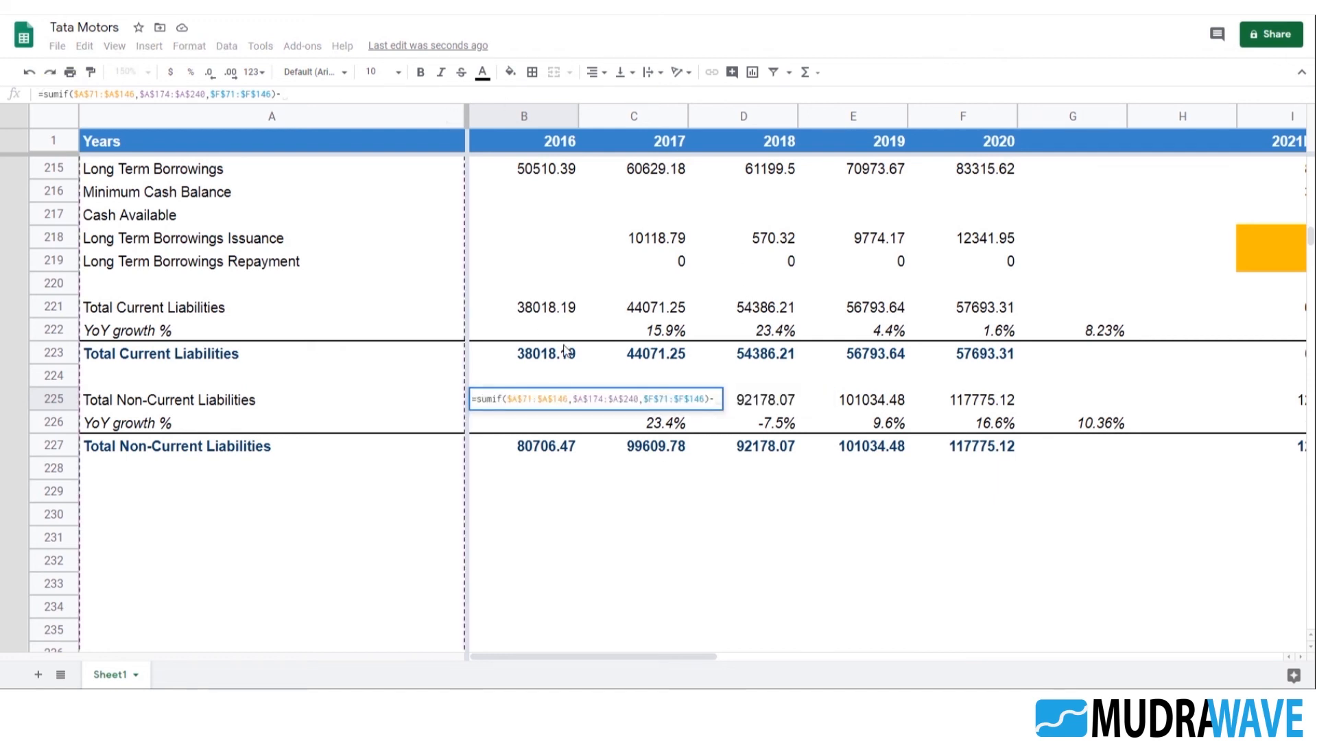
scroll(134, 286, up, 2)
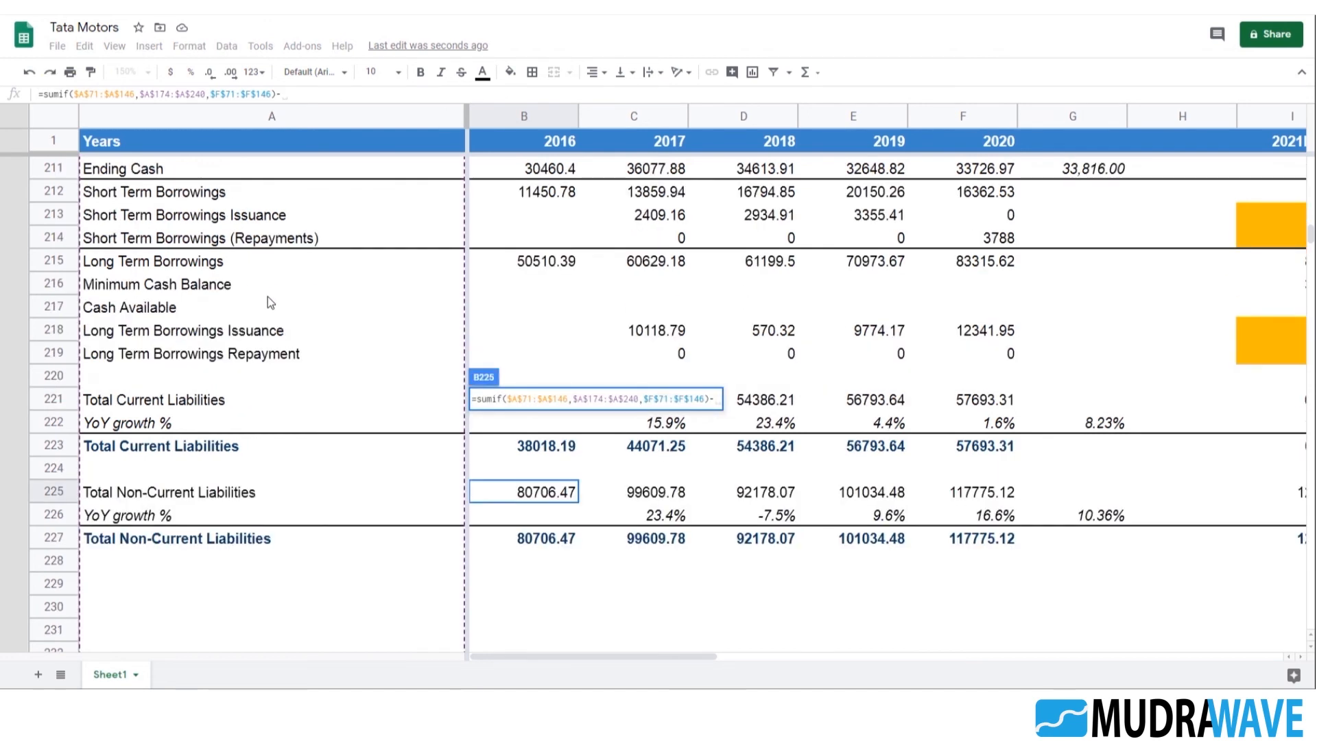
click(544, 262)
key(Return)
key(Up)
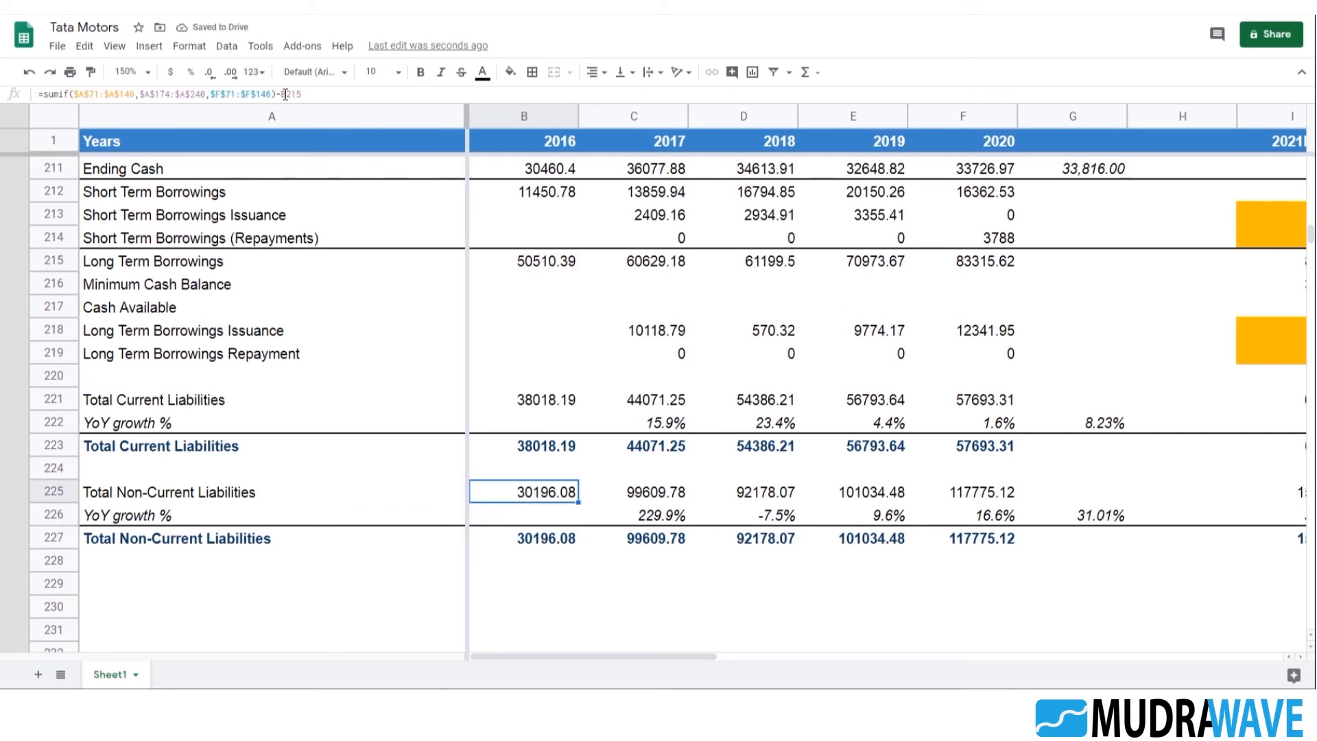
Subtract Long Term Borrowings C215 and D215 from the 2017 and 2018 Total Non-Current Liabilities formulas in C225 and D225
double_click(657, 493)
text(-)
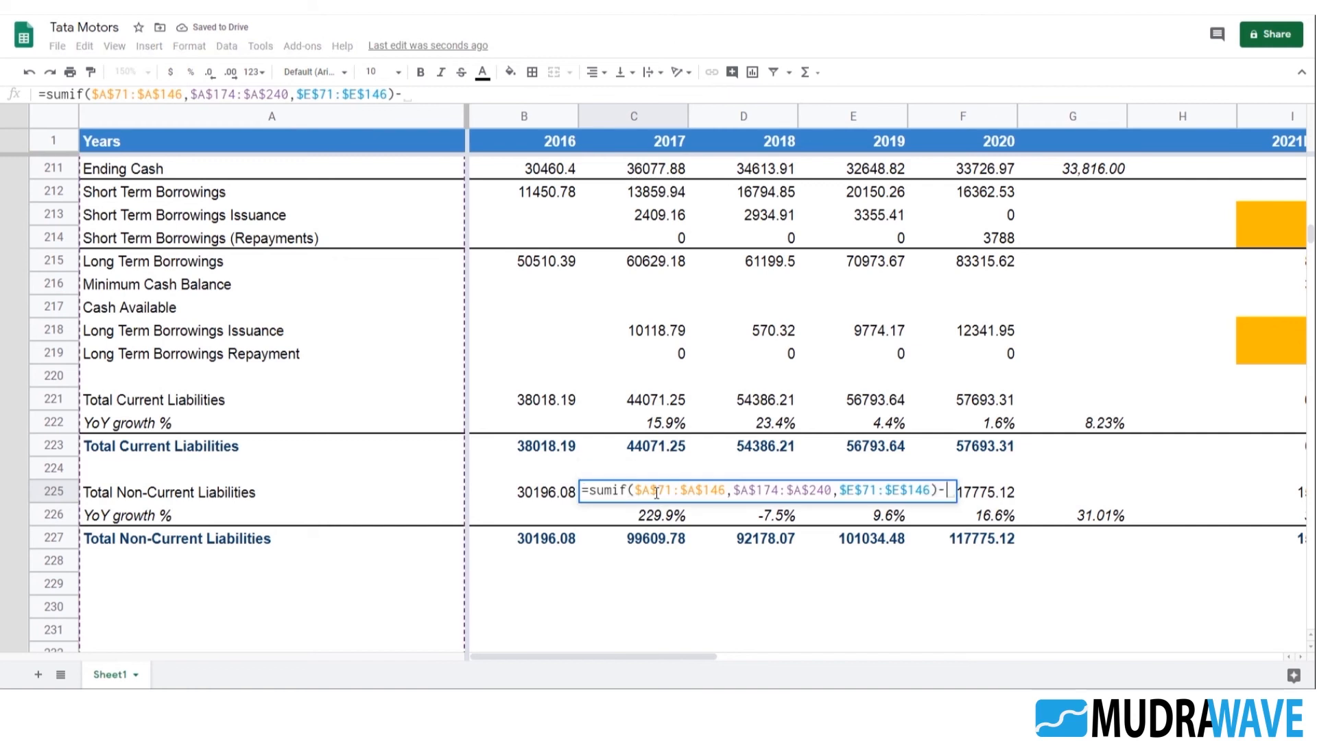
click(660, 268)
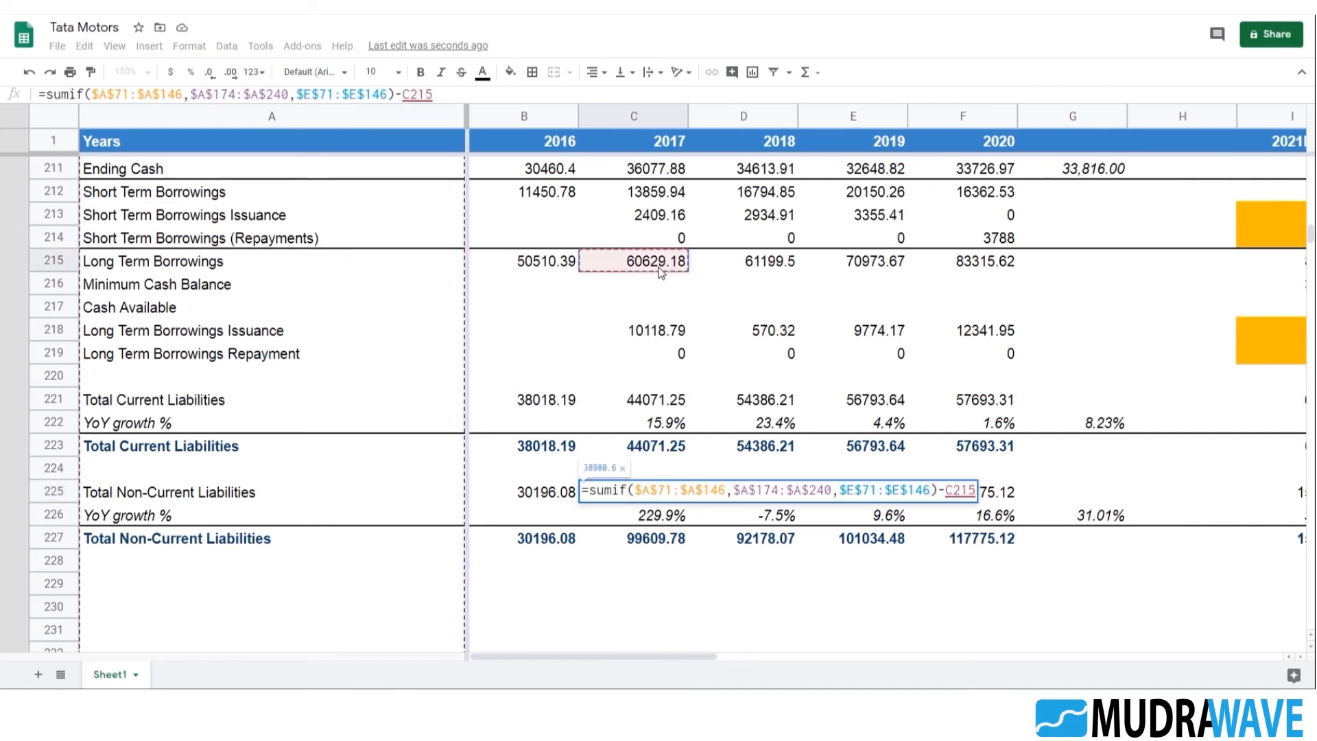
key(Return)
key(Up)
key(Right)
key(Return)
text(-)
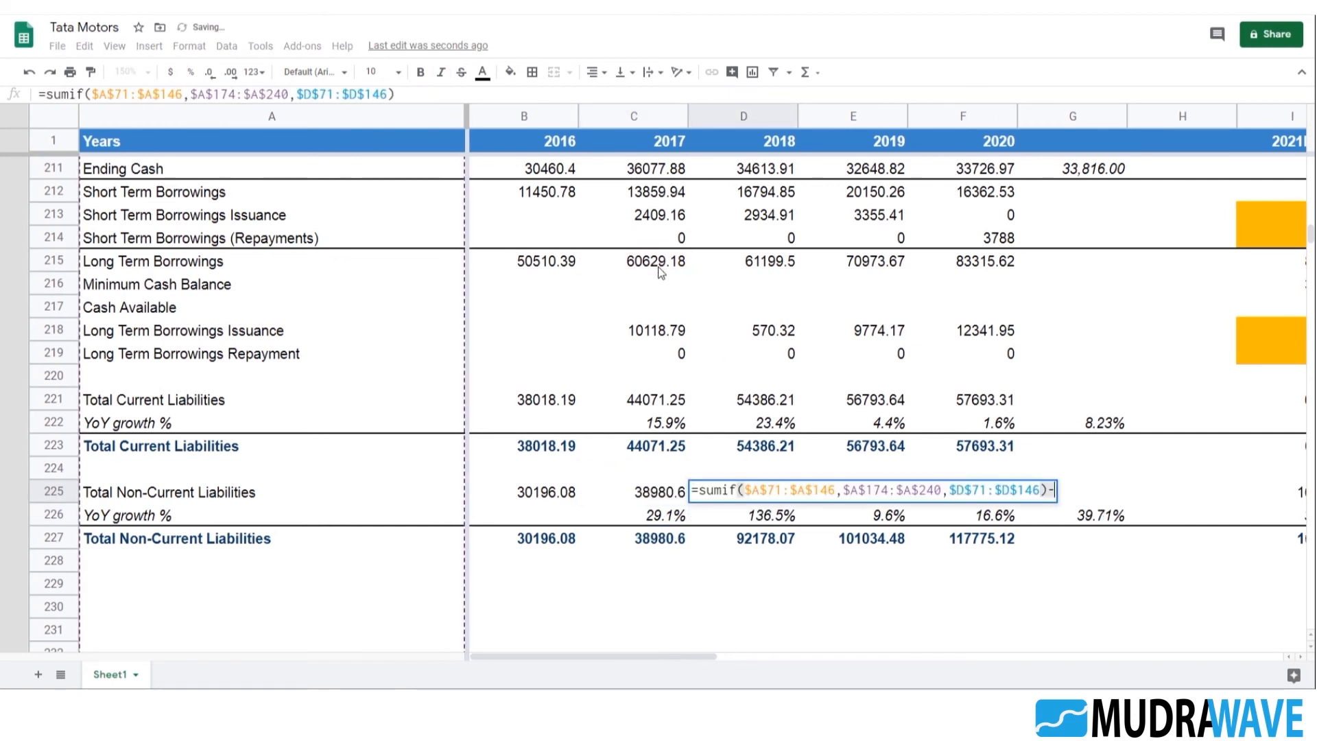
click(760, 266)
key(Return)
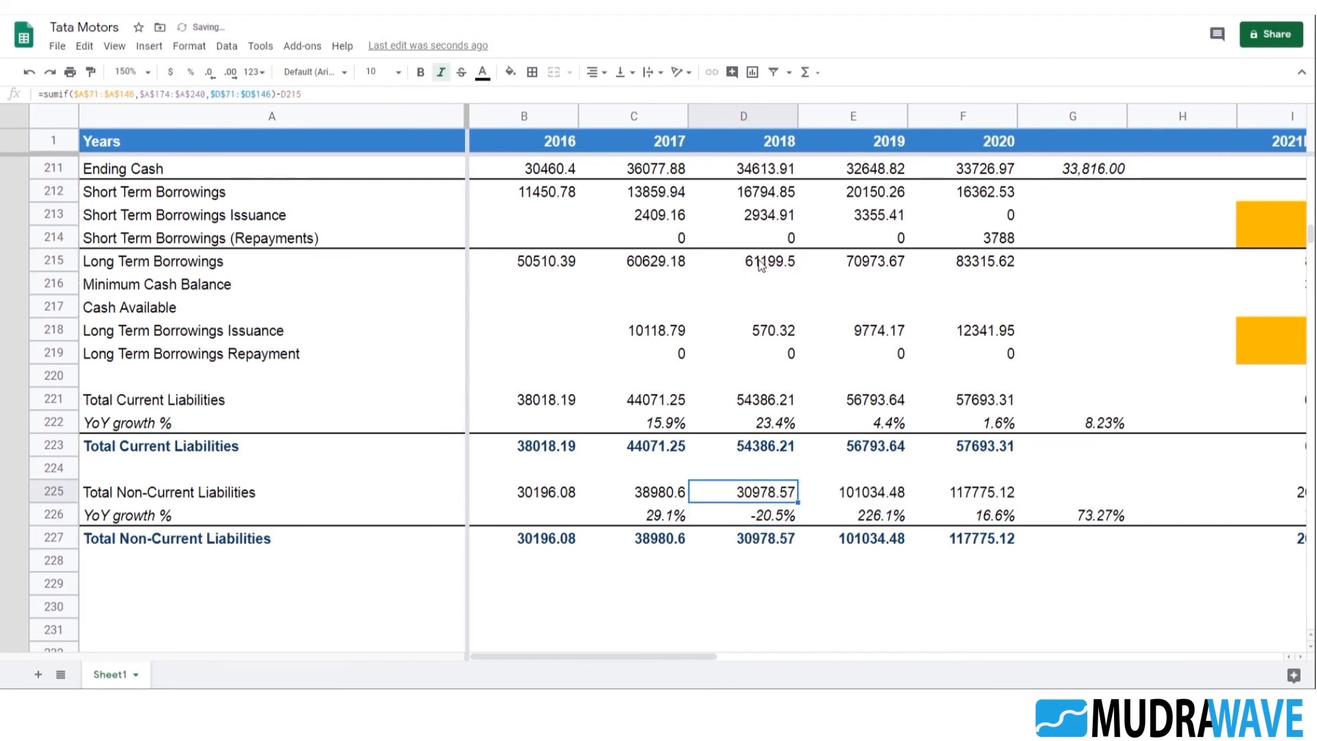
Subtract Long Term Borrowings E215 and F215 from the 2019 and 2020 Total Non-Current Liabilities formulas in E225 and F225
key(Up)
key(Right)
key(Return)
text(-)
click(878, 267)
key(Return)
key(Up)
key(Right)
key(Return)
text(-)
click(980, 261)
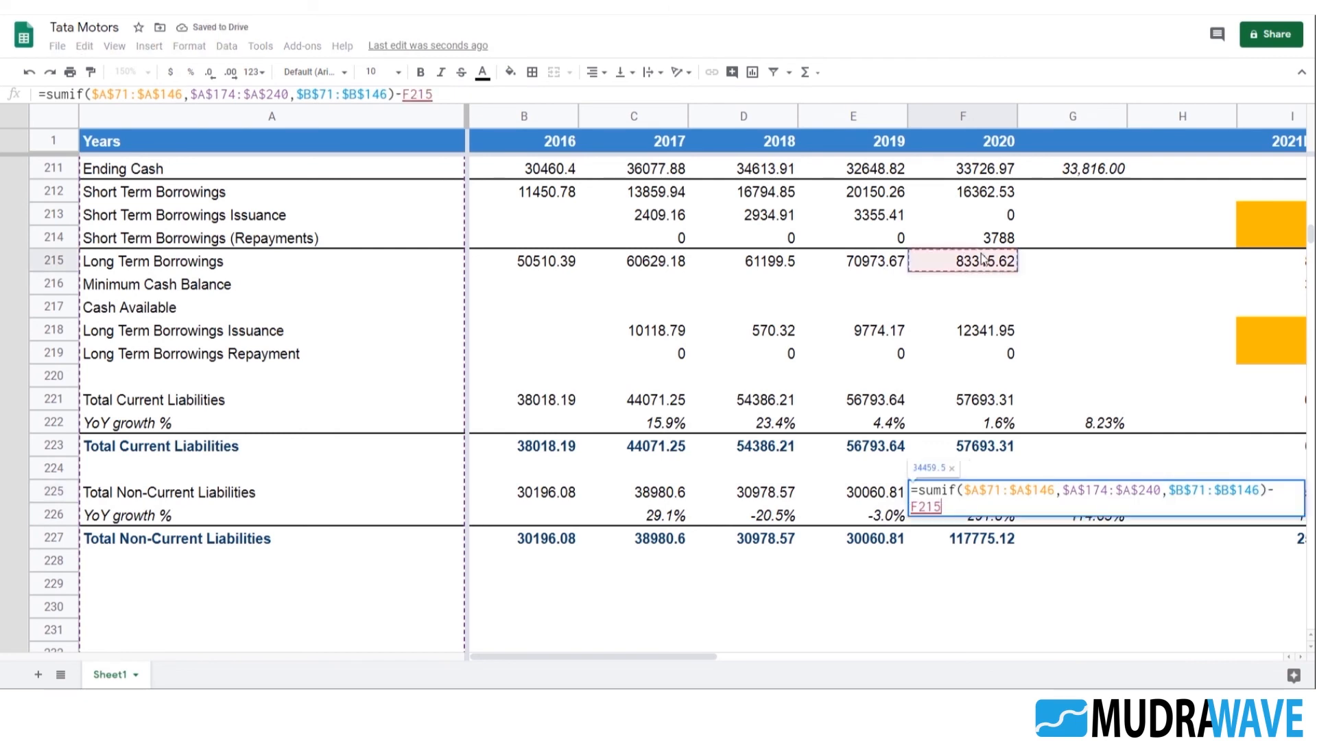
key(Return)
Review the Total Non-Current Liabilities growth rates in row 226 across the historical and 2021E to 2025E columns
key(Up)
key(Down)
key(Right)
key(Right)
key(Right)
key(Right)
key(Right)
key(Right)
key(Right)
key(Left)
key(Left)
key(Left)
key(Left)
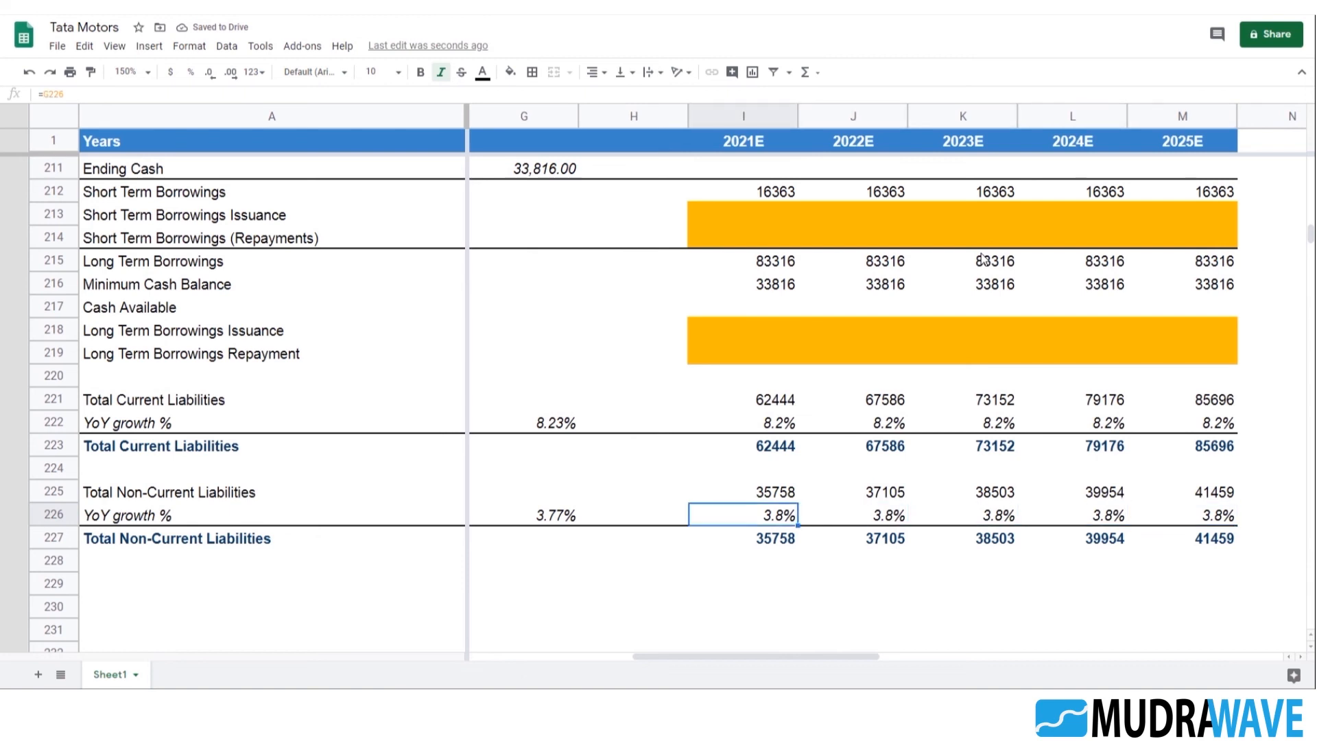
key(Left)
key(Left)
key(Left)
key(Left)
key(Left)
key(Left)
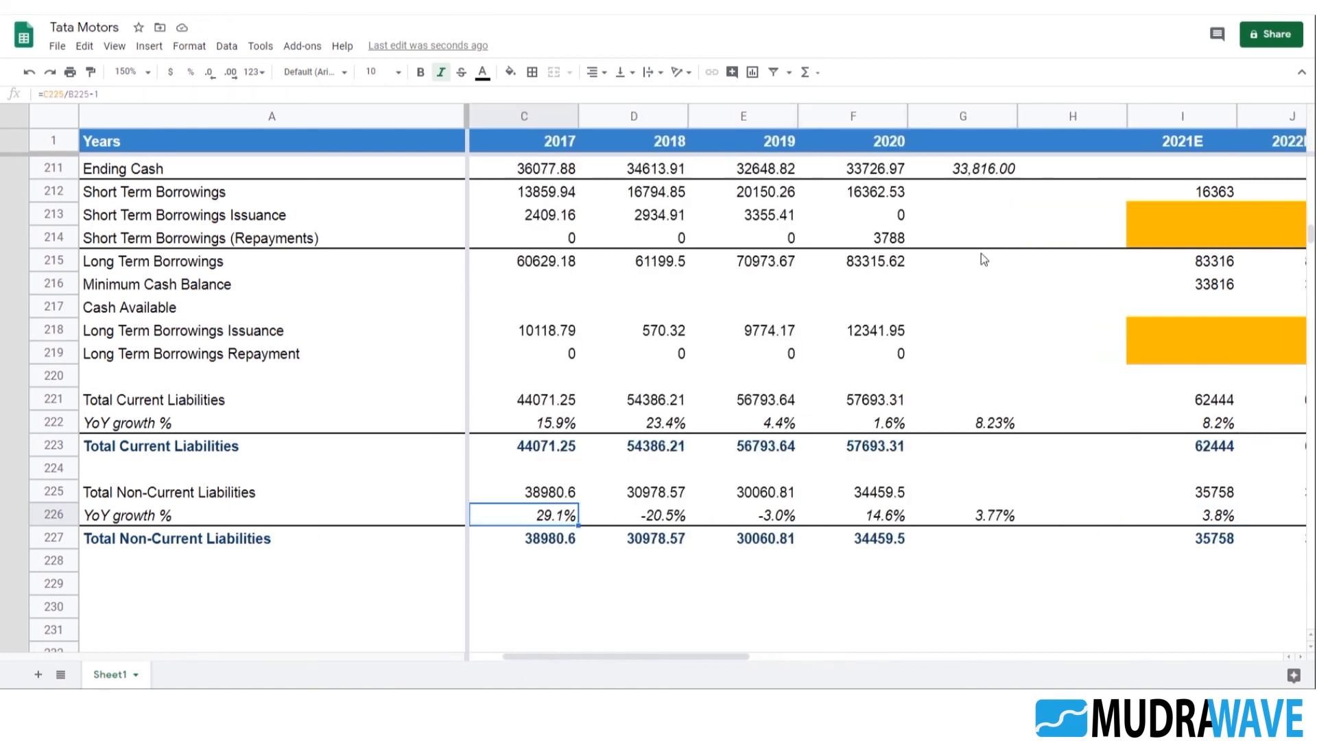
key(Right)
key(Right)
key(Right)
key(Left)
key(Left)
key(Left)
key(Left)
key(Right)
Examine the historical Long Term Borrowings and their SUMIF formula in row 215 up to 2020
key(Up)
key(Up)
key(Up)
key(Up)
key(Up)
key(Up)
key(Up)
key(Up)
key(Up)
key(Up)
key(Up)
key(Up)
key(Up)
key(Down)
key(Down)
key(Right)
key(Right)
key(Right)
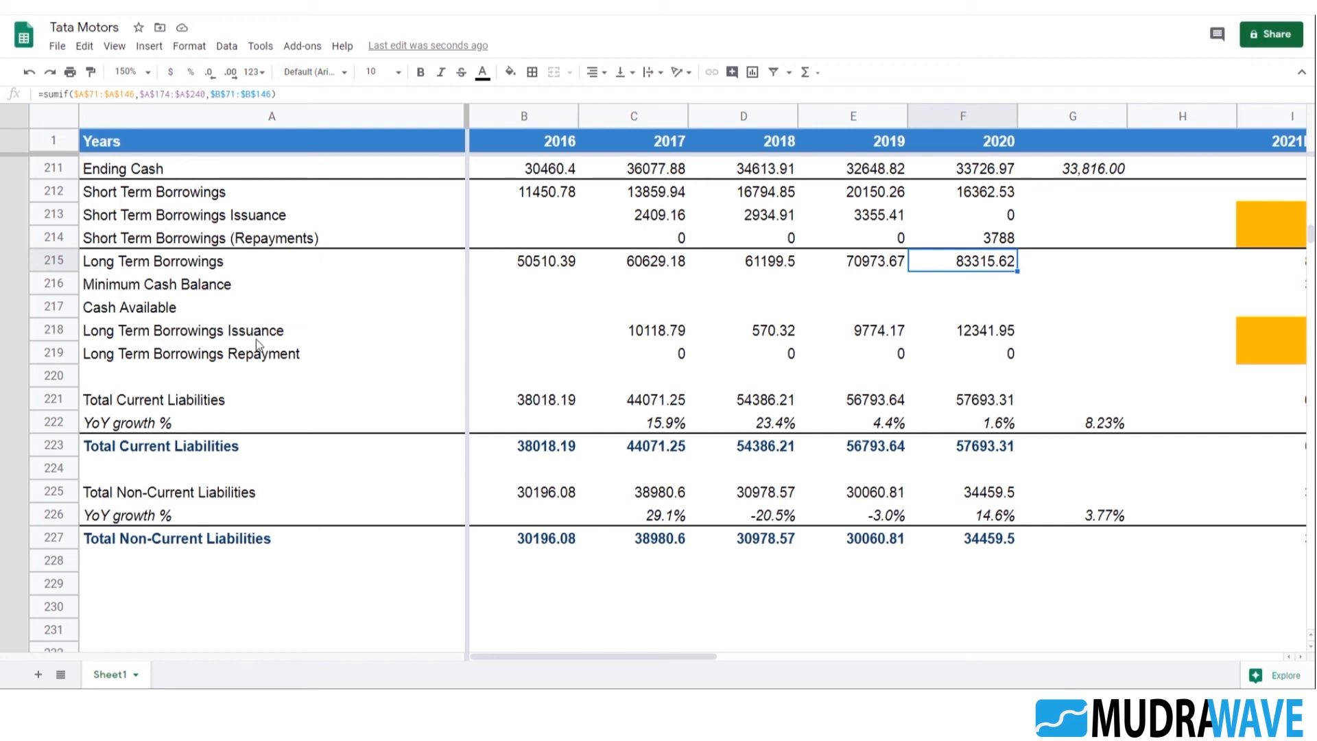
Copy the three-row Fixed Assets projection block in rows 195 to 197, from the labels through 2025E
click(199, 339)
scroll(292, 361, down, 3)
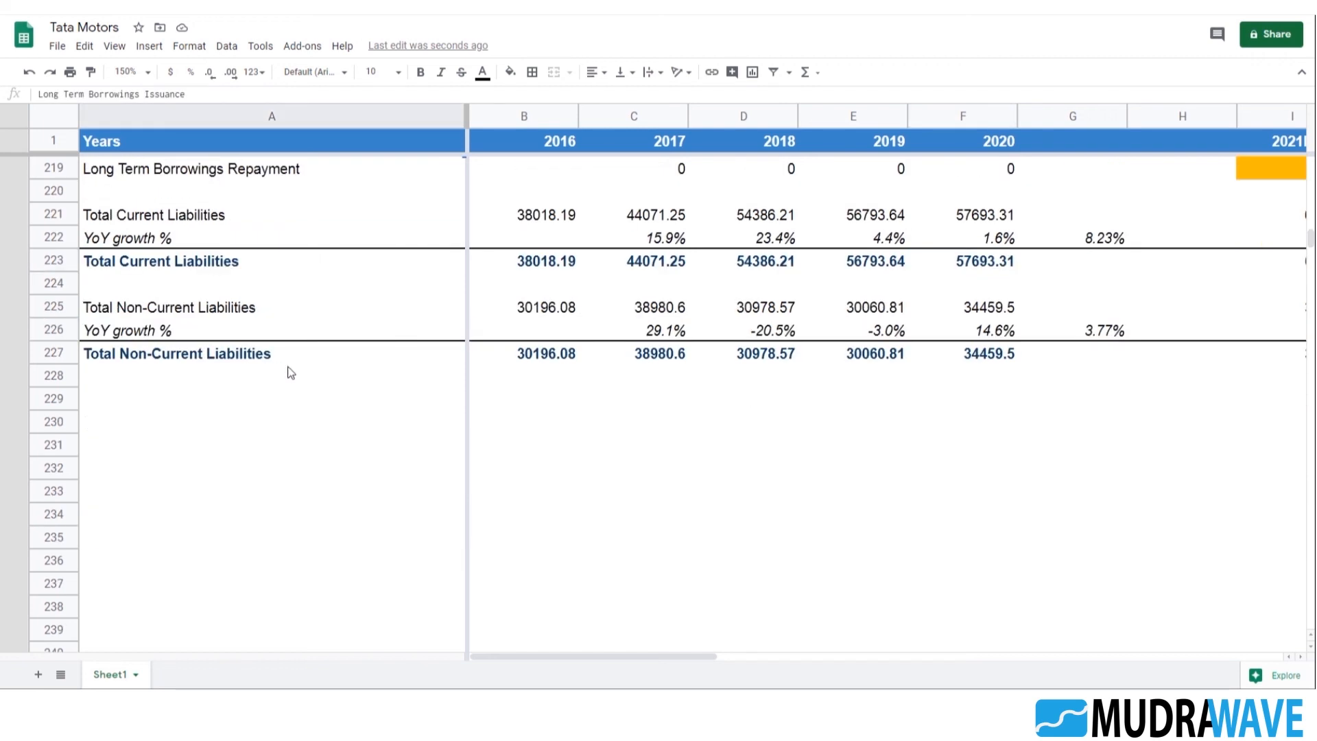
scroll(305, 418, up, 7)
scroll(182, 295, up, 2)
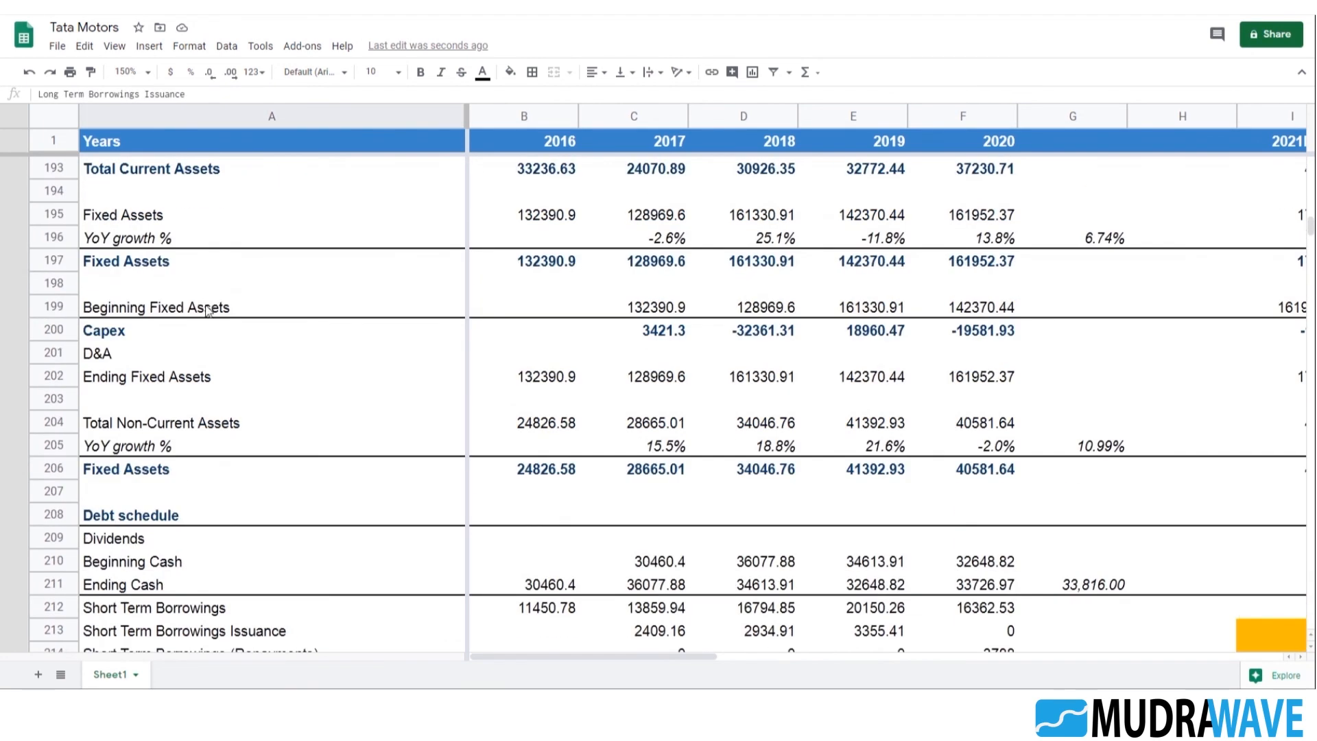
click(180, 315)
scroll(195, 337, up, 2)
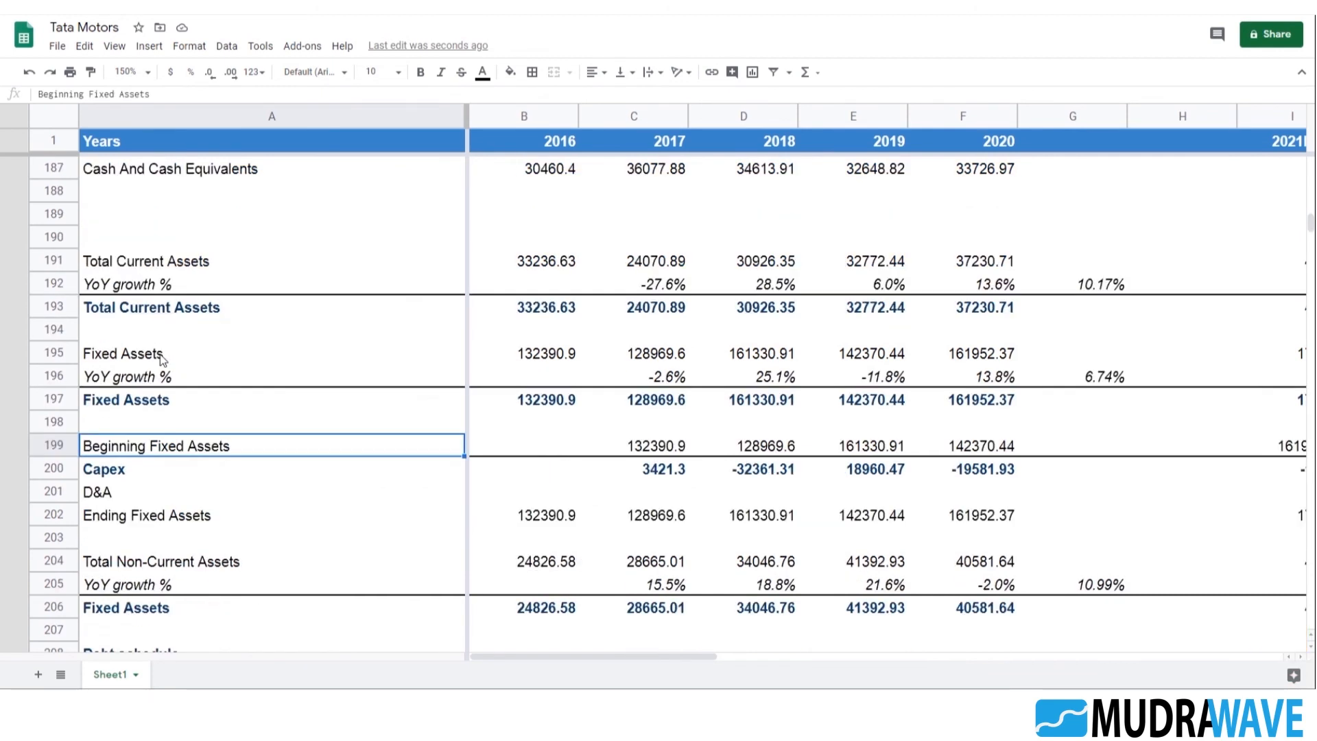
click(164, 358)
key(shift+Down)
key(shift+Down)
key(shift+Right)
key(shift+Right)
key(shift+Right)
key(shift+Right)
key(shift+Right)
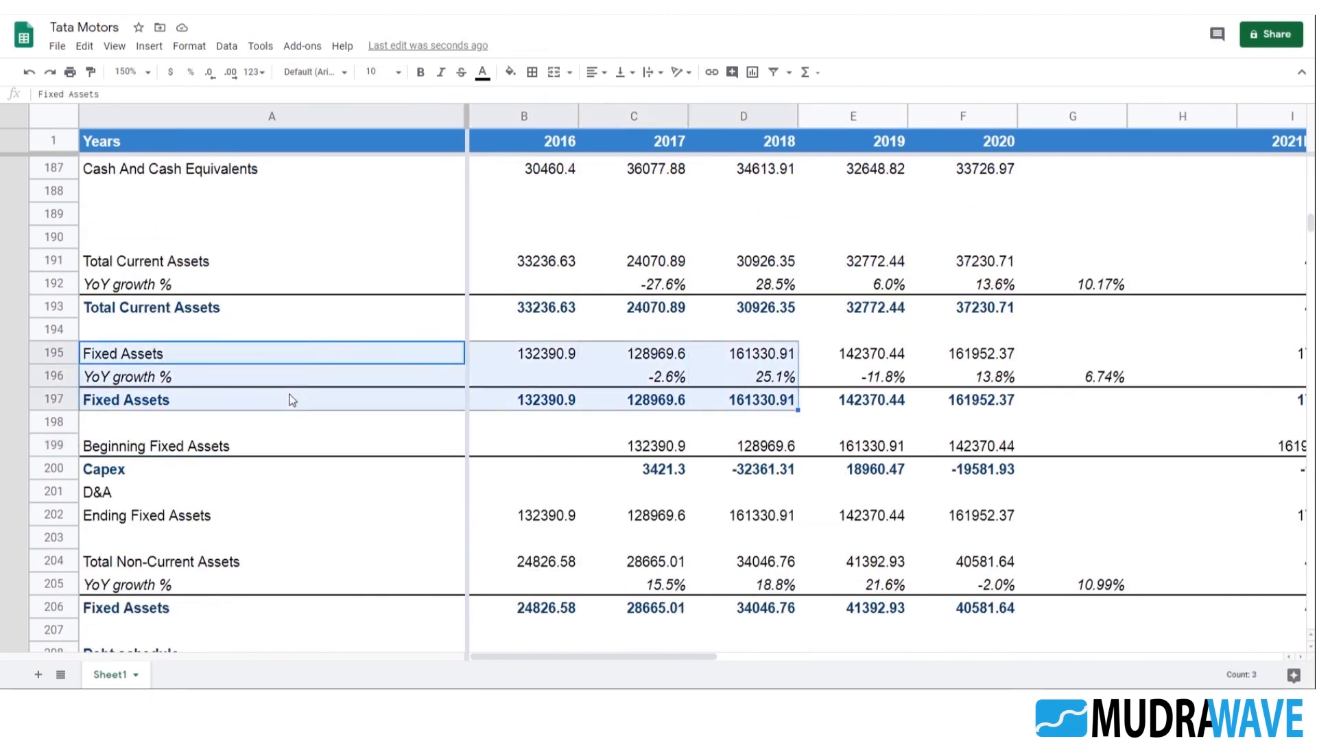
key(shift+Right)
key(shift+Right)
key(shift+Right)
key(shift+Right)
key(shift+Right)
key(shift+Right)
key(shift+Right)
key(shift+Right)
key(shift+Right)
key(shift+Left)
key(shift+Left)
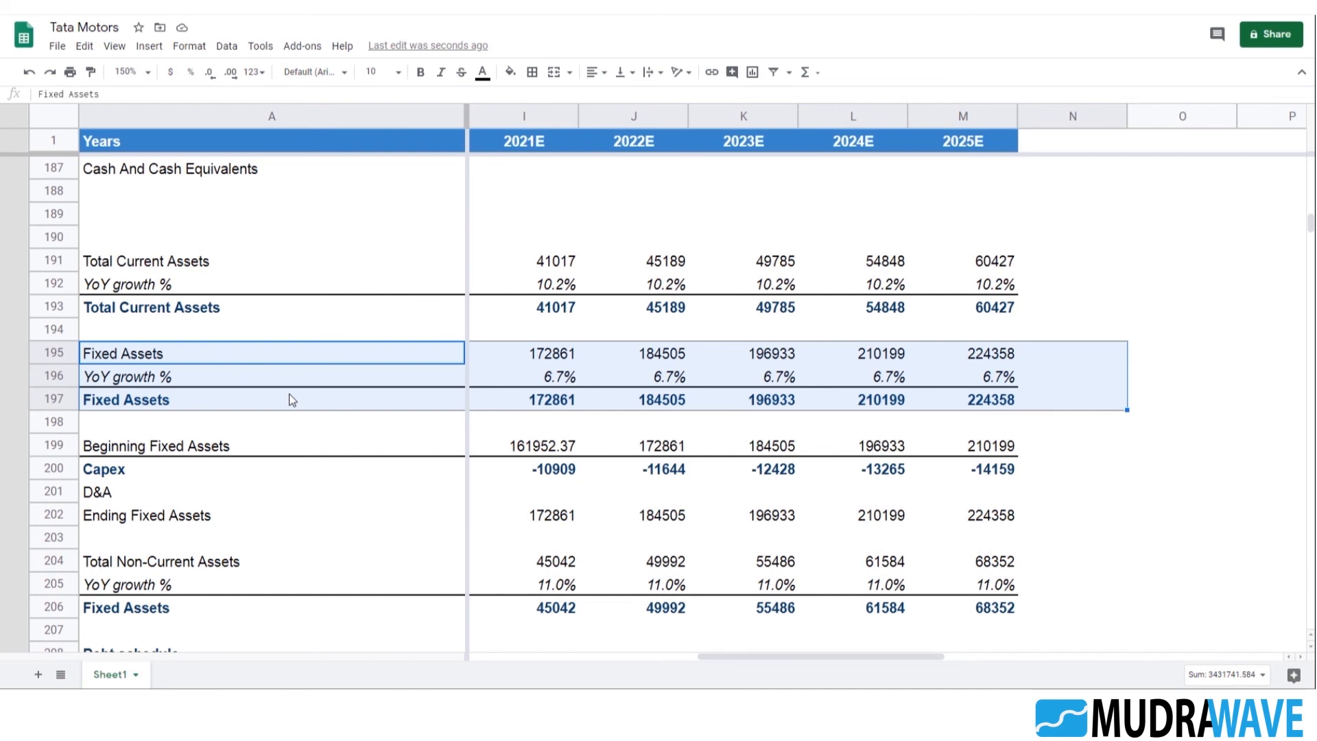
key(ctrl+c)
Paste the copied Fixed Assets block at A229, below the Total Non-Current Liabilities block
key(Down)
key(Down)
key(Down)
key(Down)
key(Down)
key(Down)
key(Down)
key(Down)
key(Down)
key(Down)
key(Down)
key(Down)
key(Down)
key(Down)
key(Down)
key(Down)
key(Down)
key(Down)
key(Down)
key(Down)
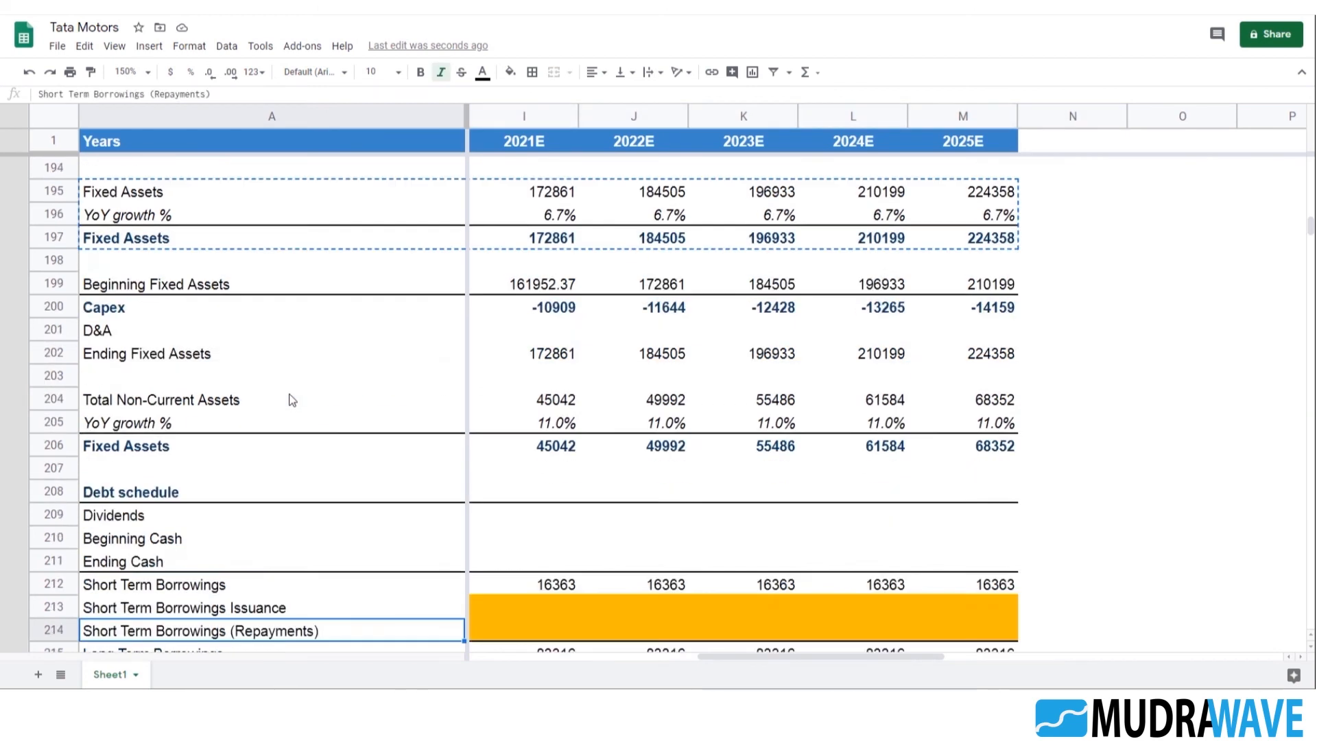
key(Down)
key(Down)
key(Down)
key(Down)
key(Down)
key(Down)
key(Down)
key(Down)
key(Down)
key(Down)
key(Up)
key(Up)
key(Up)
key(Up)
key(Up)
key(Up)
key(Up)
key(Up)
key(Up)
key(Up)
key(Up)
key(Up)
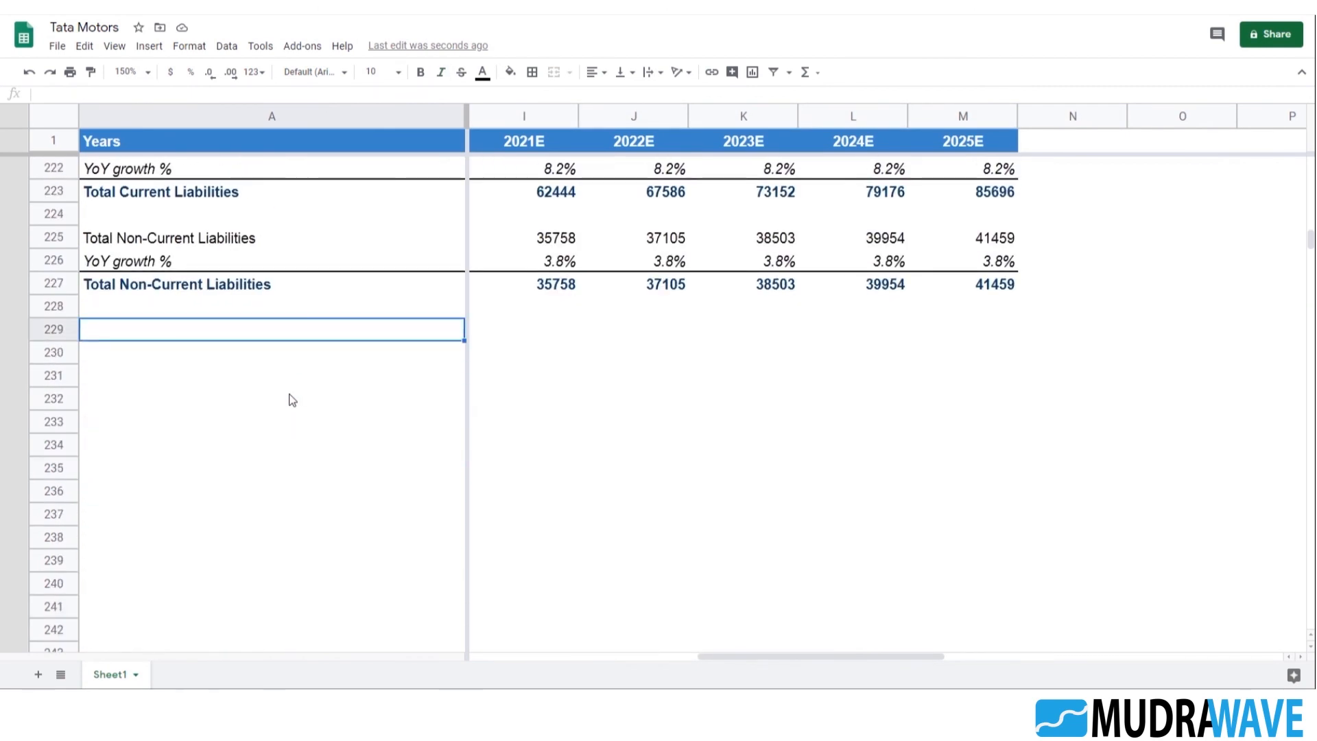
key(ctrl+v)
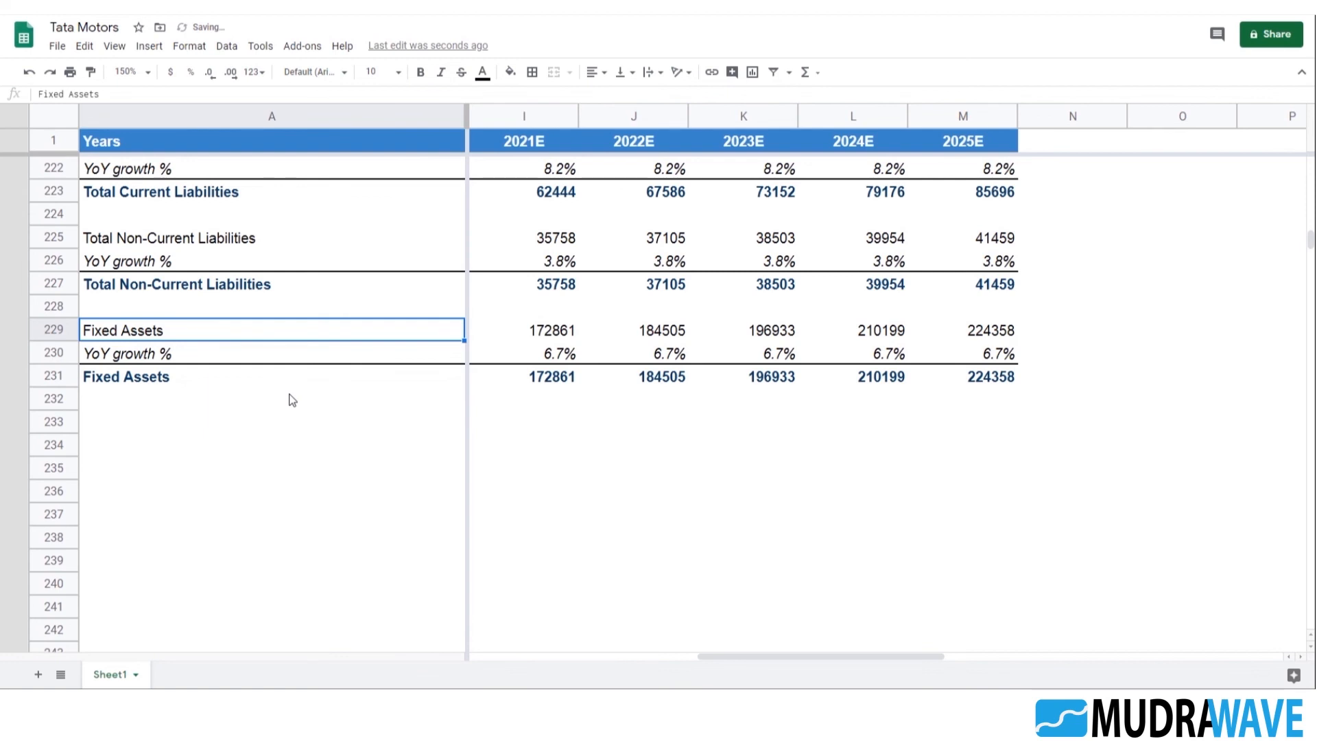
Replace the pasted label in A229 with Minority Interest, copied from the balance sheet label in A84
scroll(292, 400, up, 20)
scroll(266, 452, up, 20)
scroll(262, 450, down, 5)
click(179, 215)
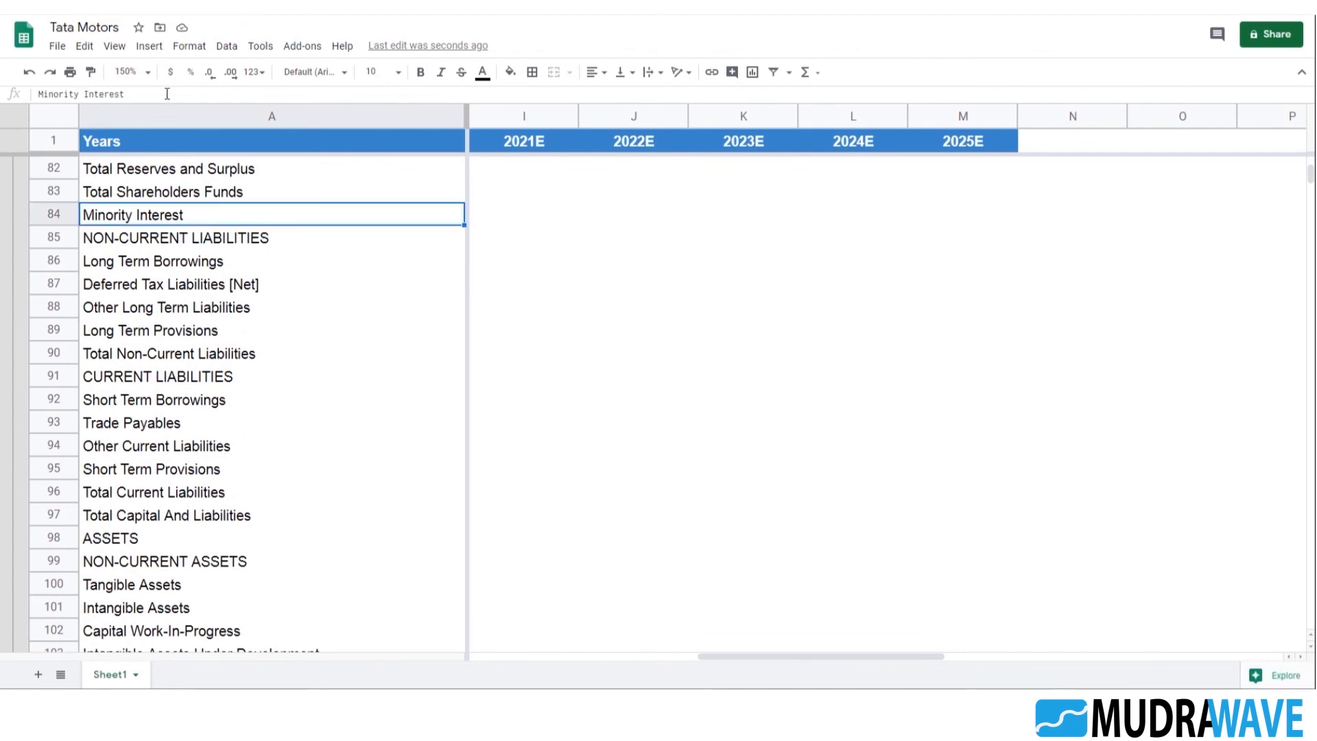
drag(166, 94, 7, 91)
scroll(311, 349, down, 15)
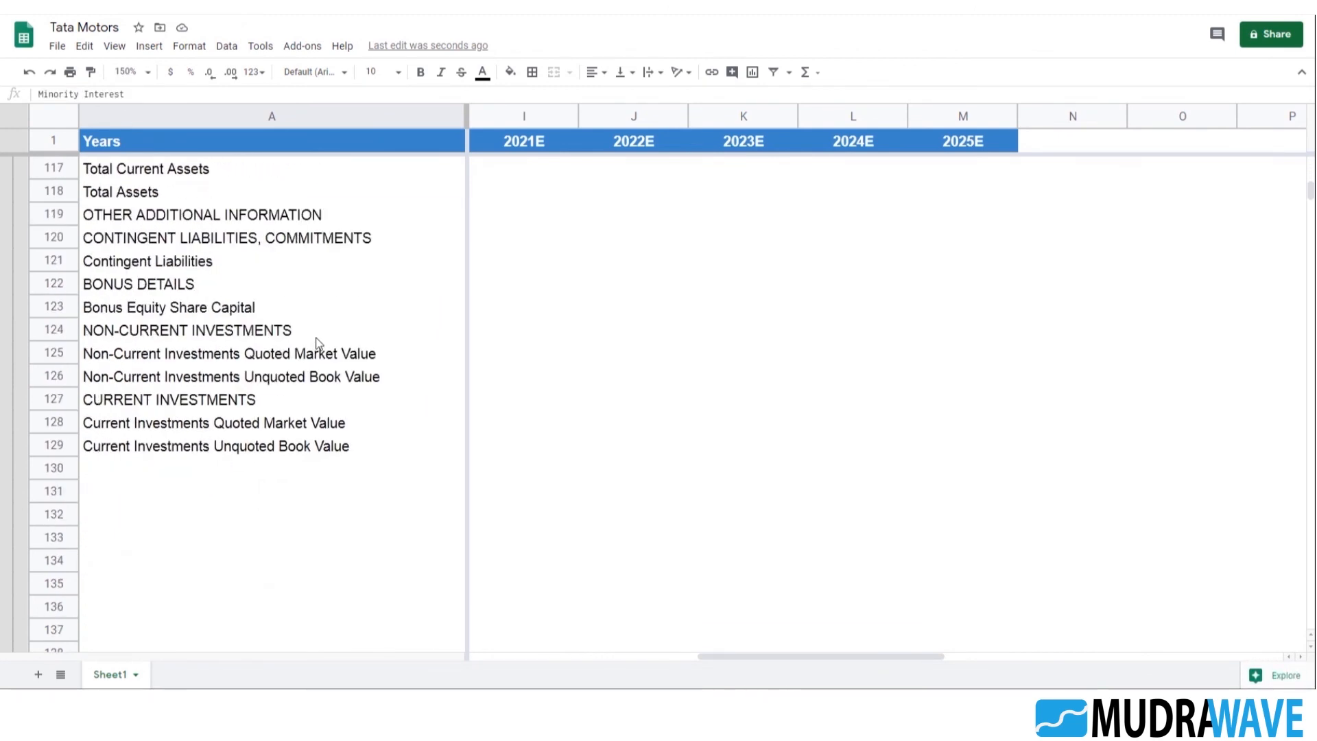
scroll(322, 340, down, 10)
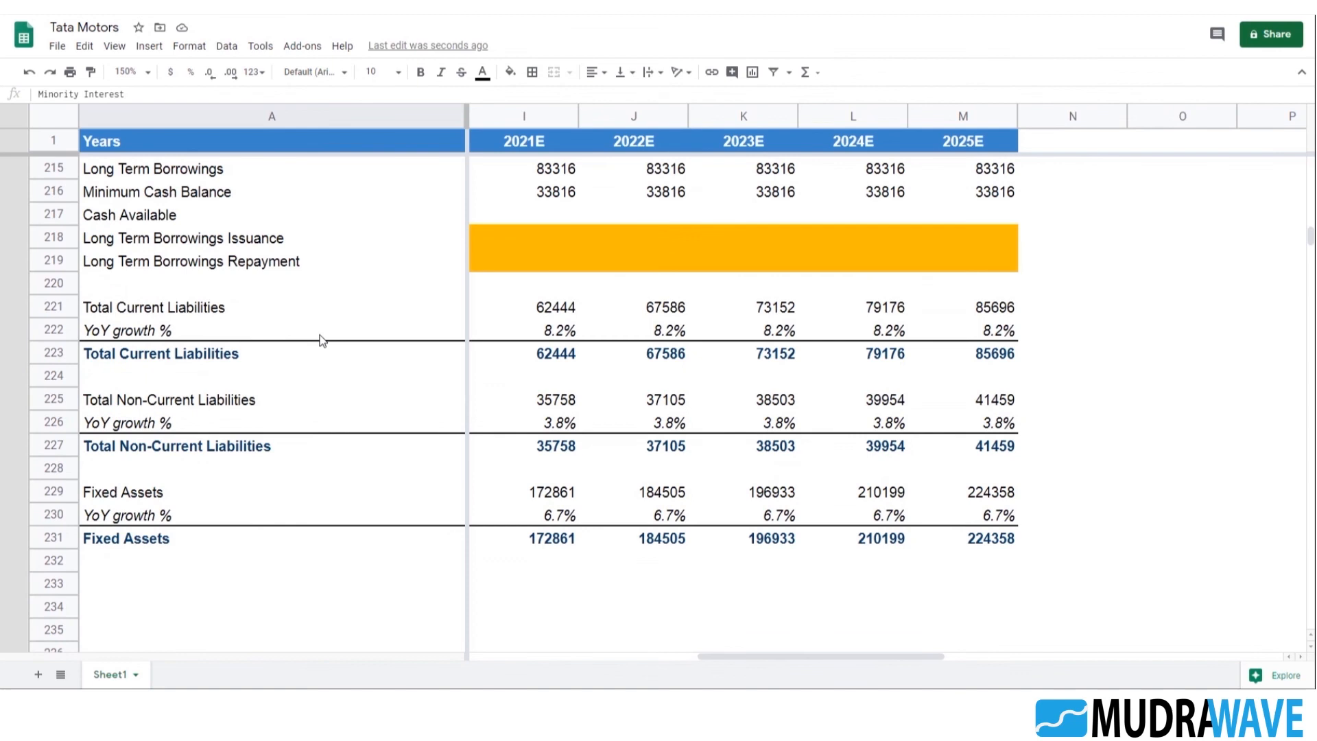
click(163, 266)
drag(144, 96, 8, 94)
key(ctrl+v)
key(Return)
Rename the bold total row label in A231 as Minority Interest
click(176, 309)
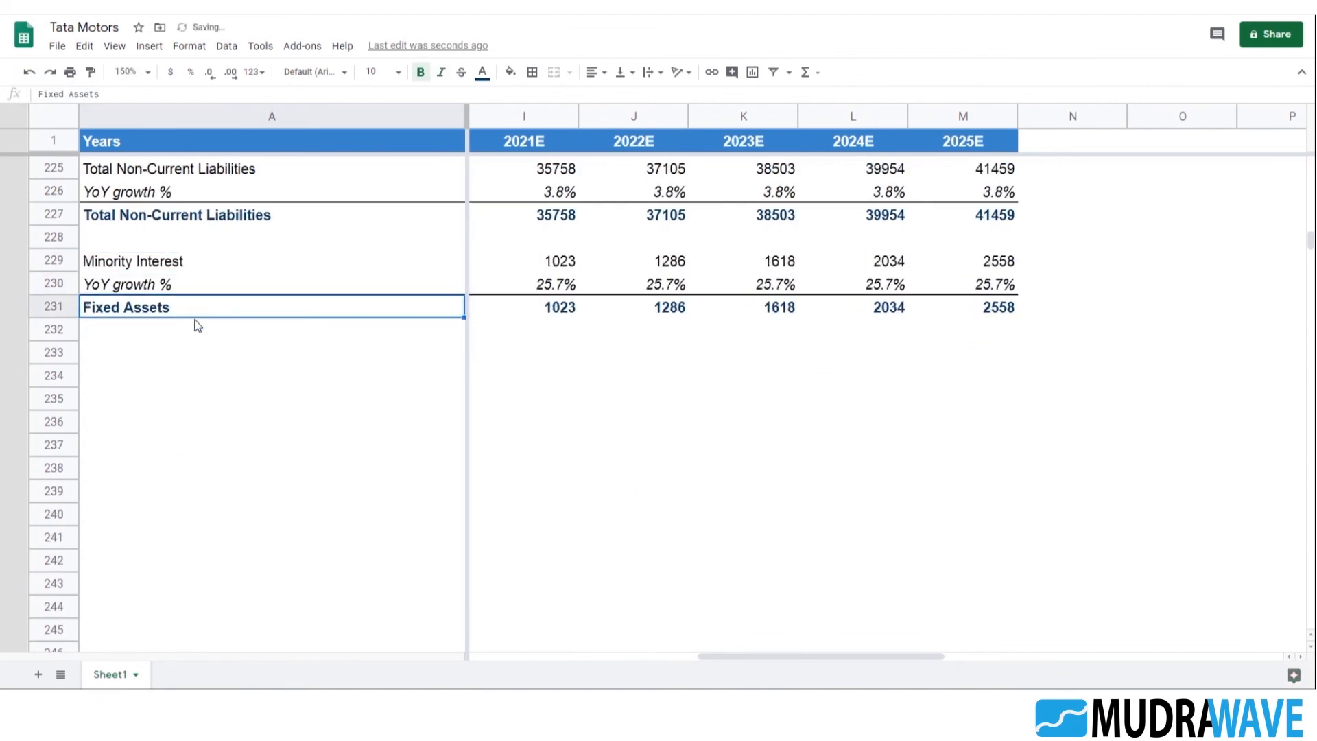
text(m)
key(Return)
key(Up)
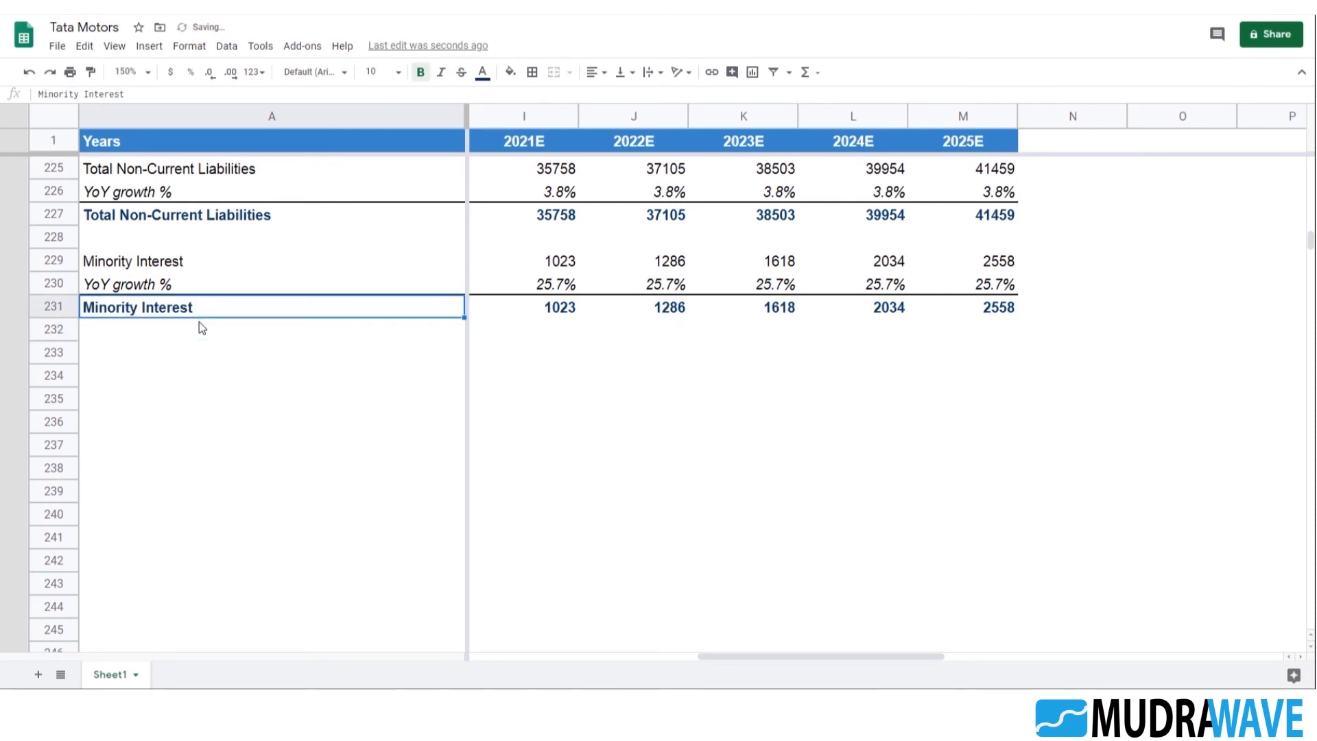
Replace the weighted average growth formula for Minority Interest in G230 with a fixed 0% rate
key(Right)
key(Right)
key(Right)
key(Right)
key(Right)
key(Right)
key(Up)
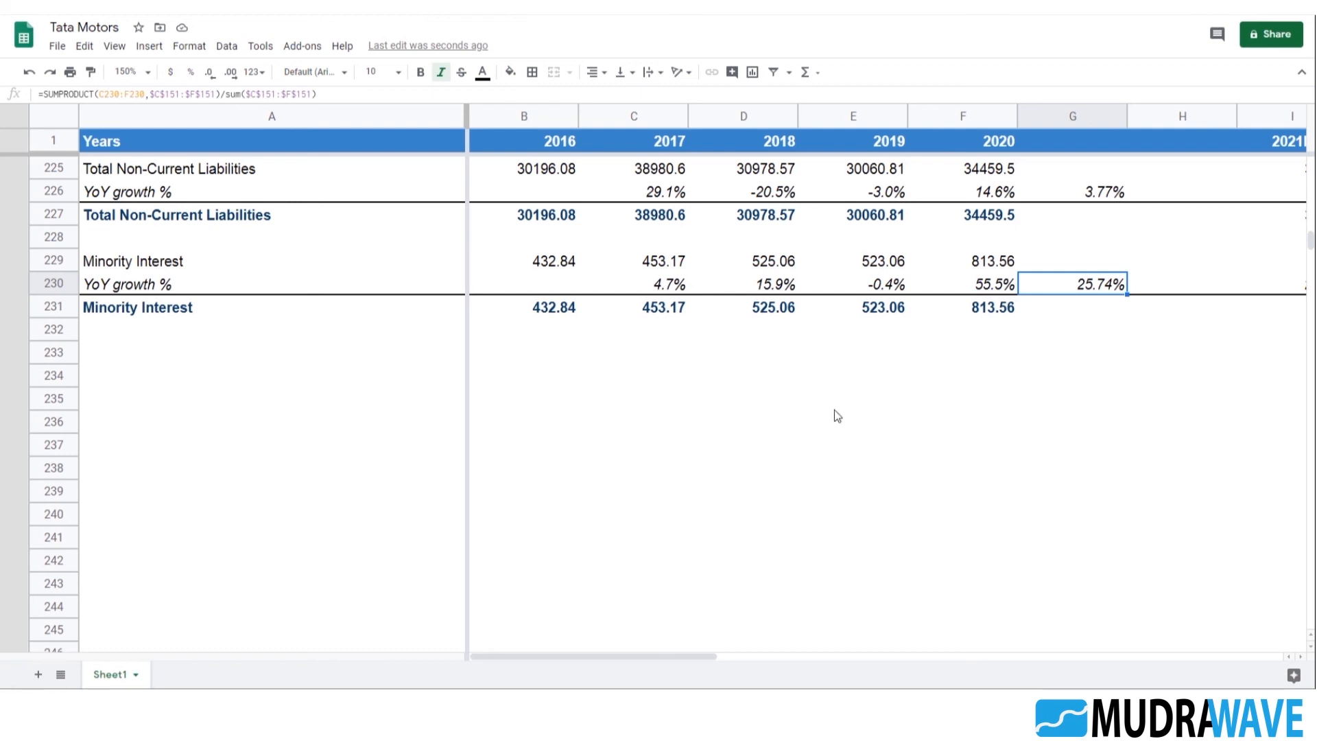
scroll(1003, 456, up, 2)
text(0)
key(Tab)
Review the Minority Interest growth rates in row 230 across the historical and projected years
key(Left)
key(Right)
key(Right)
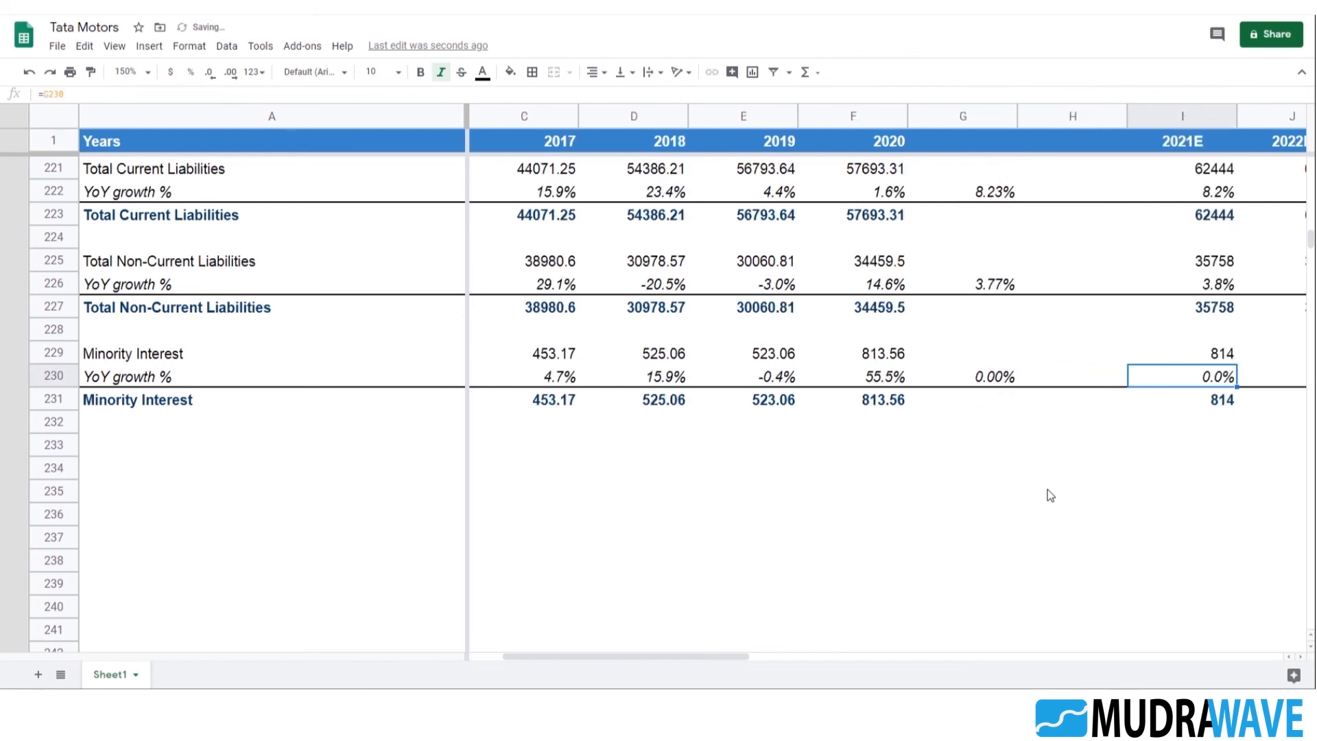
key(Right)
key(Right)
key(Right)
key(Right)
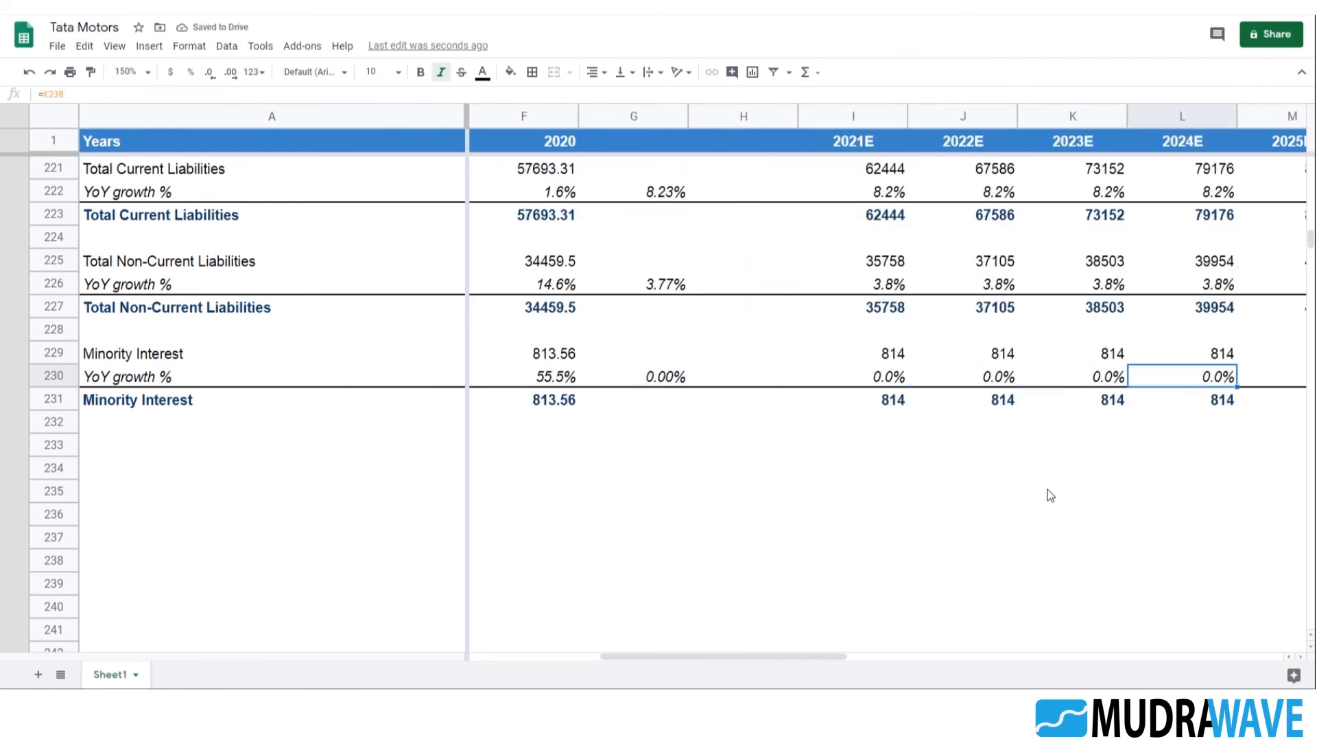
key(Left)
key(Left)
key(Left)
key(Left)
key(Left)
key(Left)
key(Left)
key(Left)
key(Right)
key(Right)
key(Left)
key(Left)
key(Left)
key(Left)
key(Left)
key(Right)
key(Right)
key(Right)
key(Right)
key(Right)
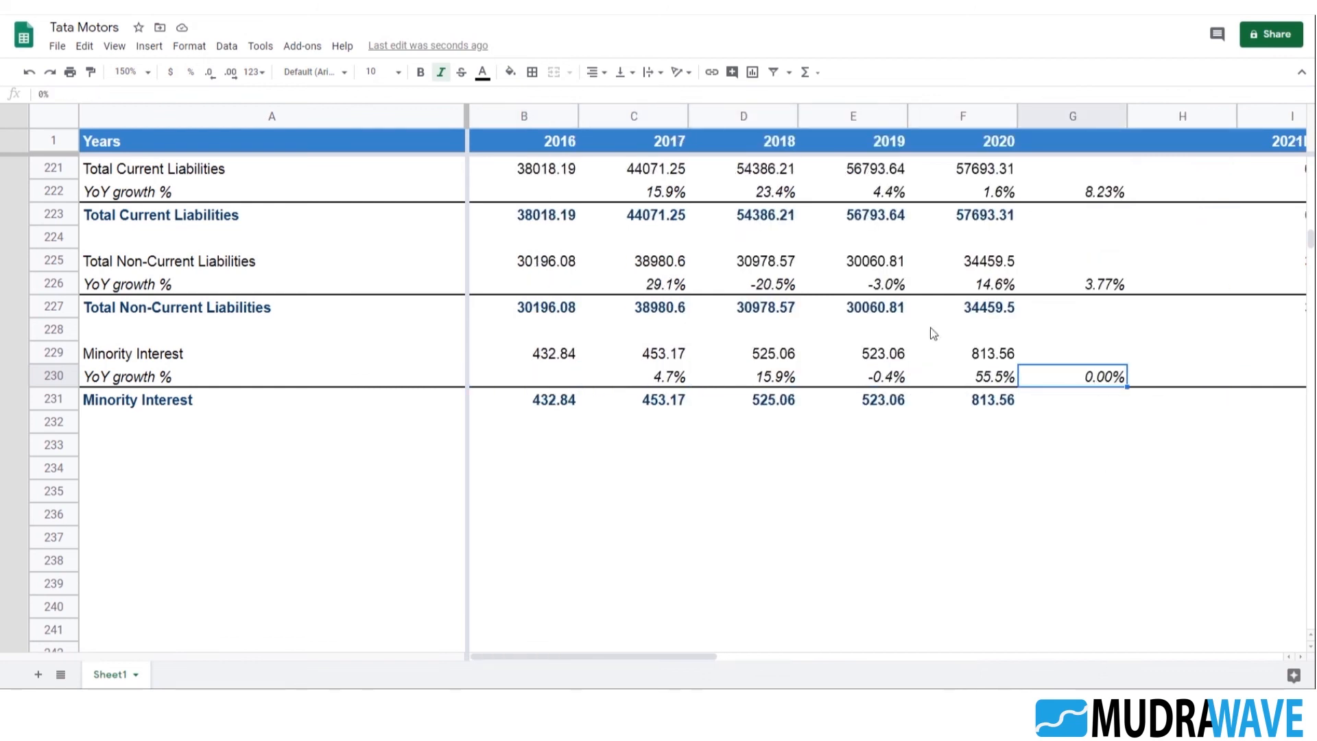
Fill the growth assumption cells G230, G226 and G222 with the theme yellow color
click(509, 72)
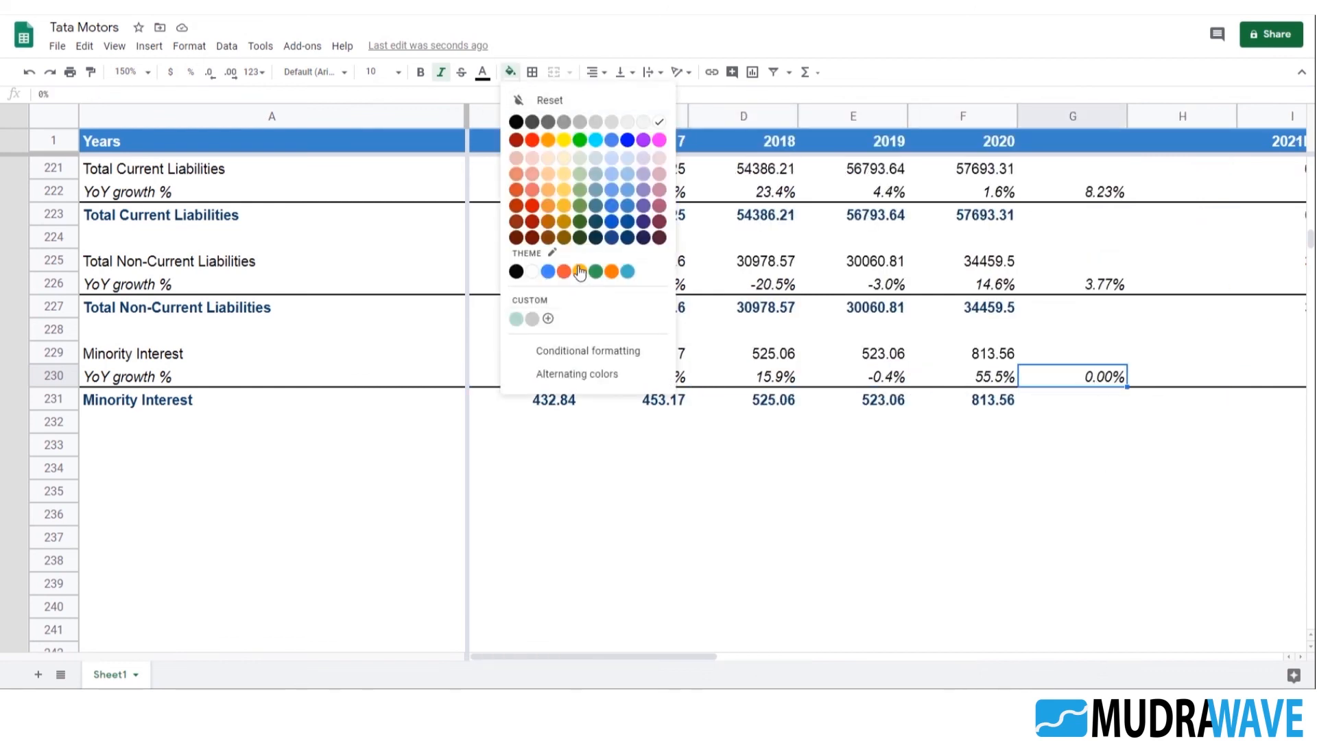
click(580, 271)
scroll(1161, 407, up, 1)
click(1102, 376)
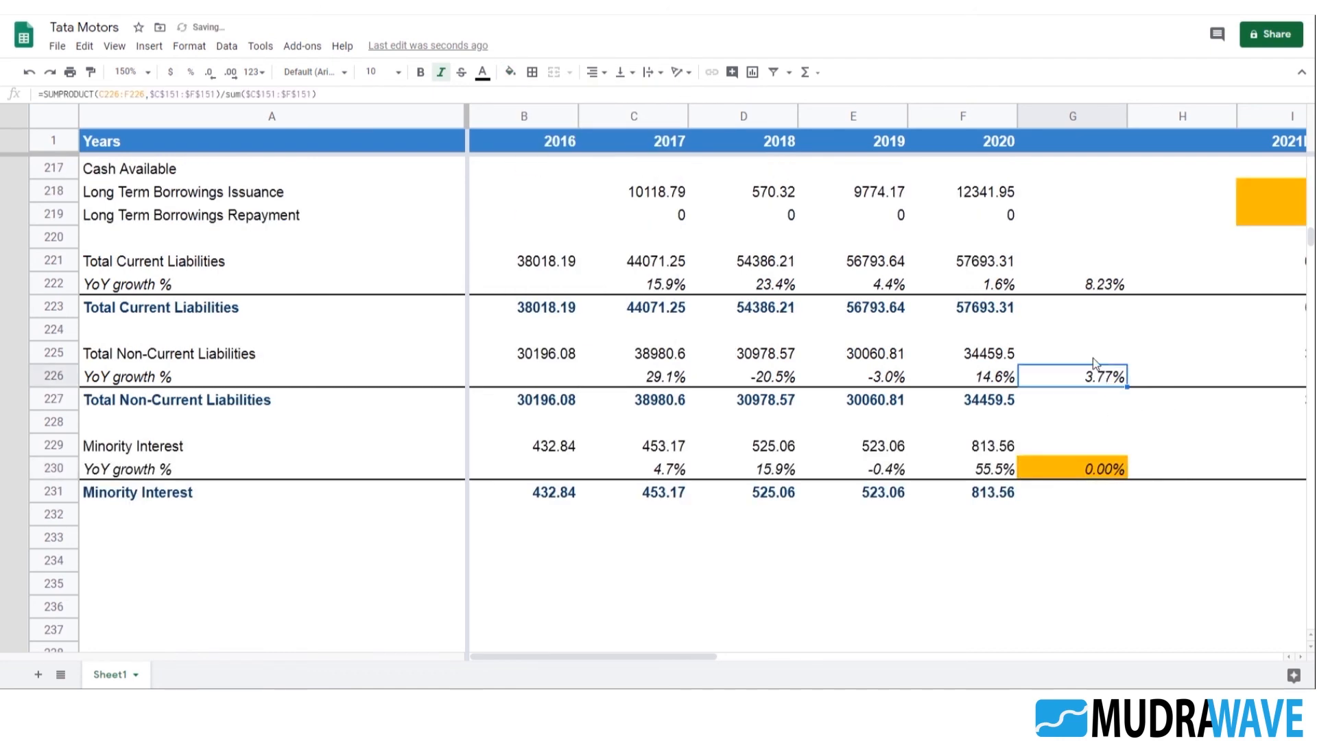
key(ctrl+y)
click(1104, 288)
scroll(1144, 405, up, 2)
key(ctrl+y)
Apply the same yellow fill to the Ending Cash assumption in G211 and the Total Non-Current Assets growth rate in G205
scroll(1122, 340, up, 2)
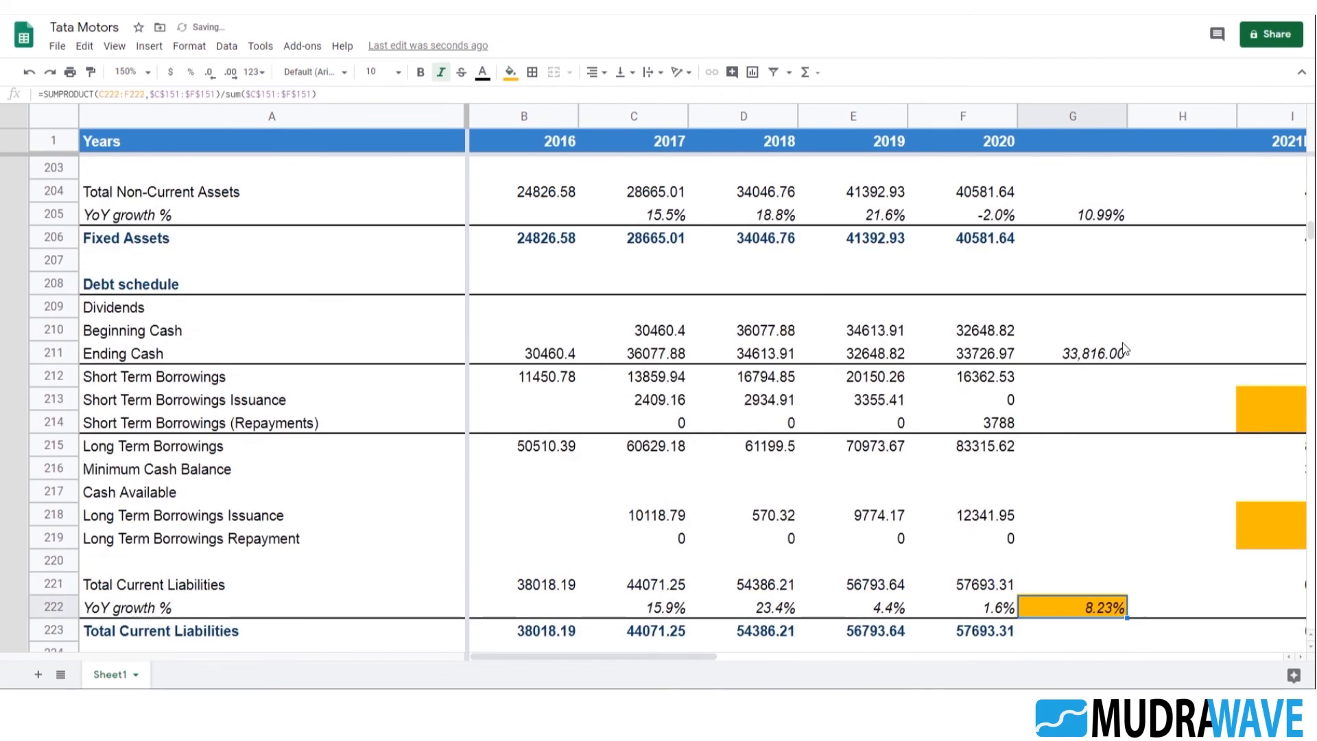
click(1093, 357)
scroll(1132, 381, up, 2)
key(ctrl+y)
click(1102, 354)
key(ctrl+y)
scroll(1105, 343, up, 3)
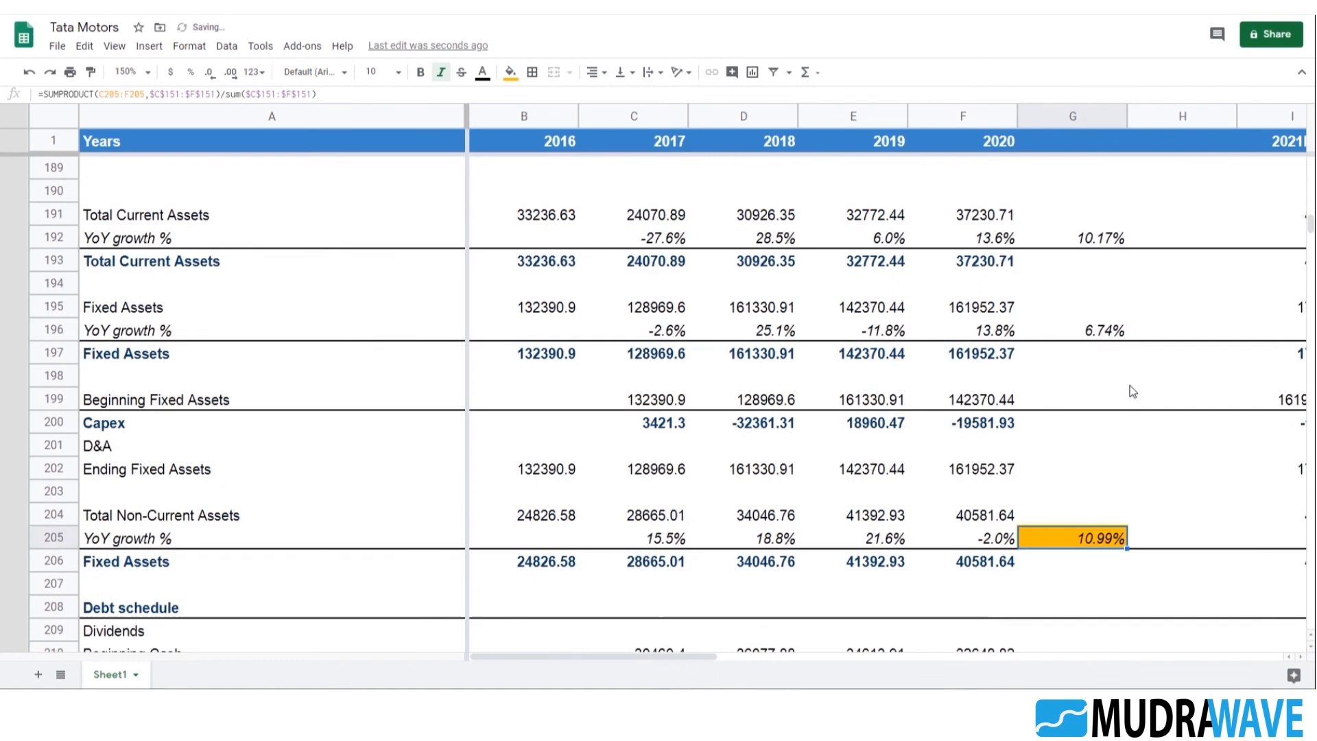
Apply the same yellow fill to the Fixed Assets growth rate in G196 and the Total Current Assets growth rate in G192
click(1105, 338)
key(ctrl+y)
scroll(1105, 343, up, 2)
click(1103, 374)
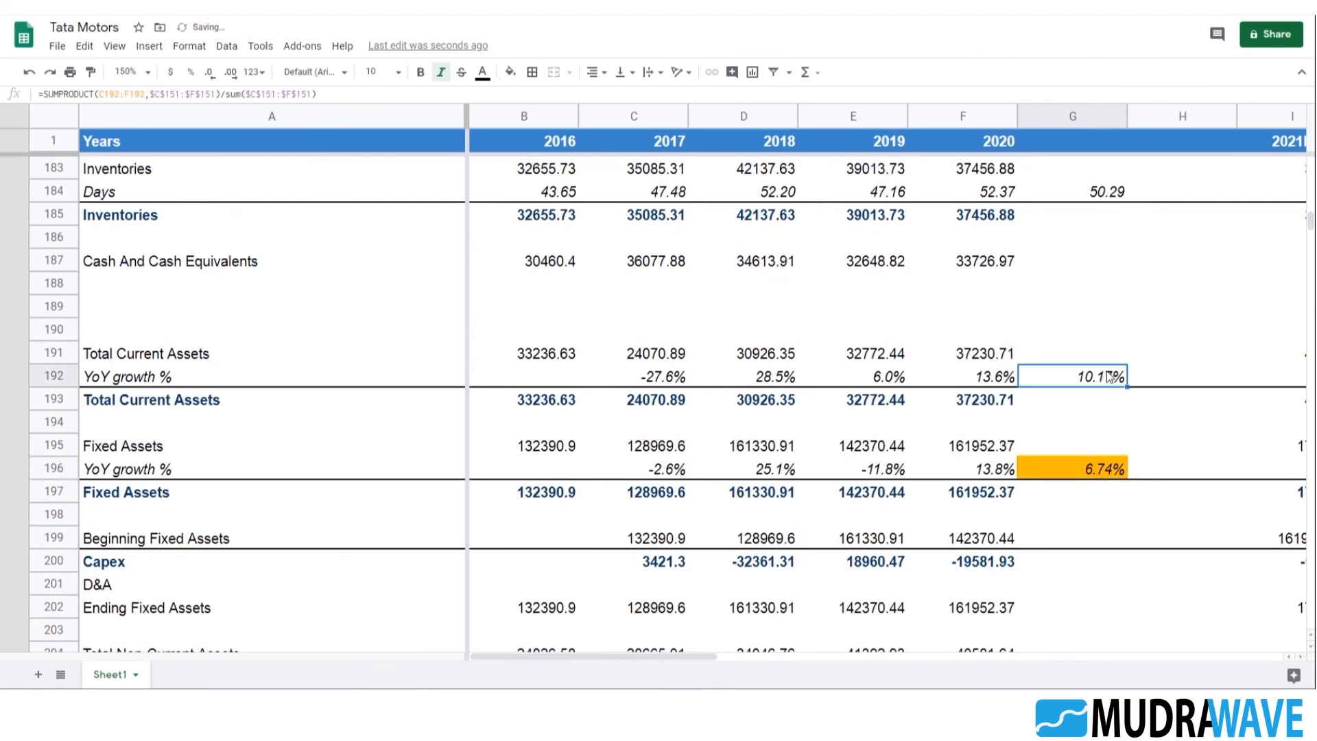
key(ctrl+y)
Apply the yellow fill to the Inventories, Trade Payables and Trade Receivables days assumptions in G184, G180 and G176
scroll(1111, 365, up, 2)
click(1108, 377)
key(ctrl+y)
click(1100, 284)
key(ctrl+y)
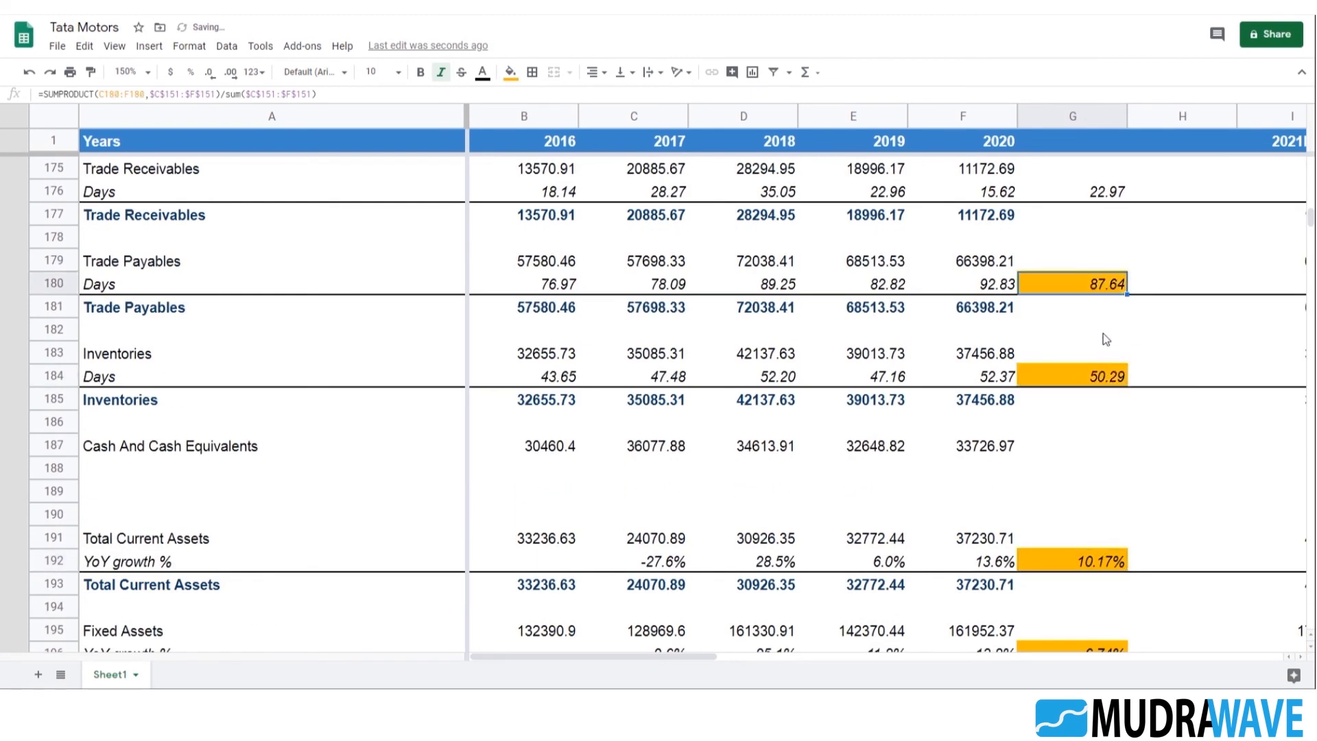
scroll(1105, 370, up, 3)
click(1105, 377)
key(ctrl+y)
Apply the yellow fill to the Depreciation % of assets cell G169 and the Finance Costs % of borrowings cell G165
scroll(1104, 377, up, 3)
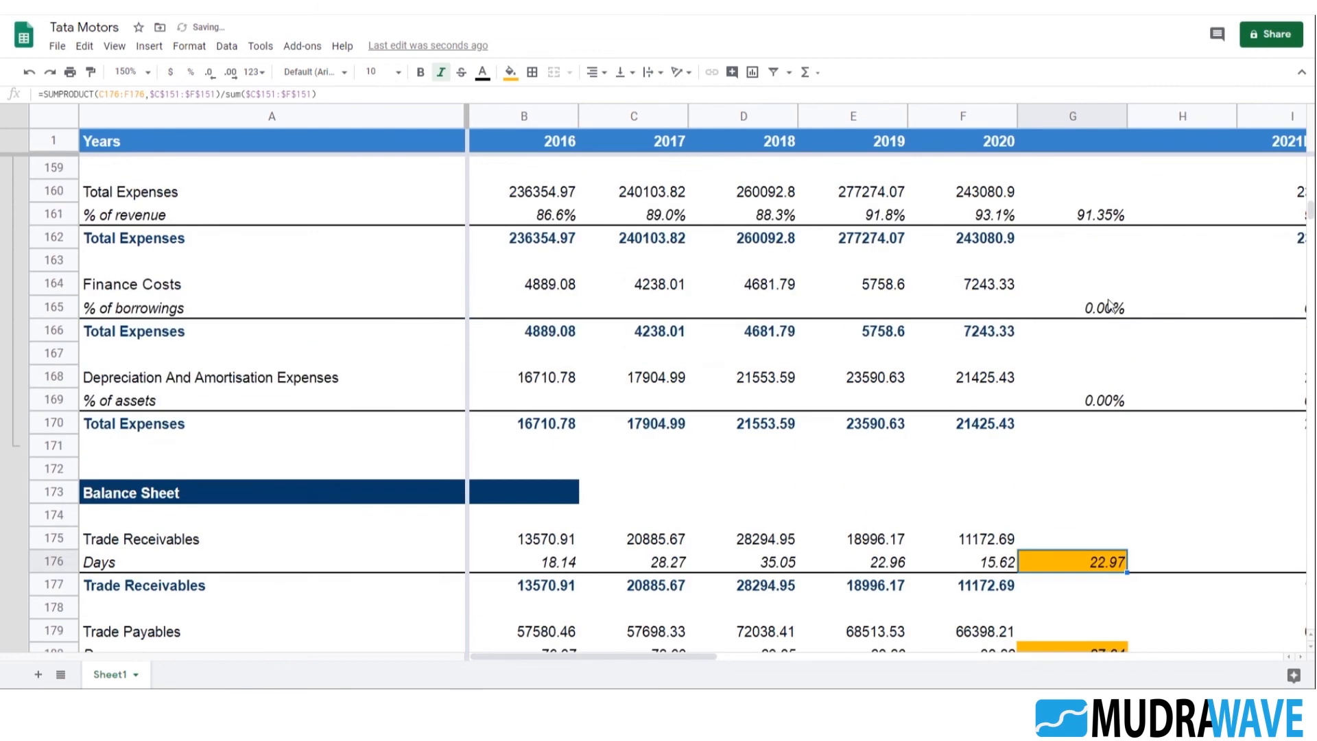
click(1106, 400)
key(ctrl+y)
click(1096, 306)
key(ctrl+y)
Apply the yellow fill to the Total Expenses, Other Income and Total Operating Revenues assumptions in G161, G157 and G153
scroll(1098, 315, up, 3)
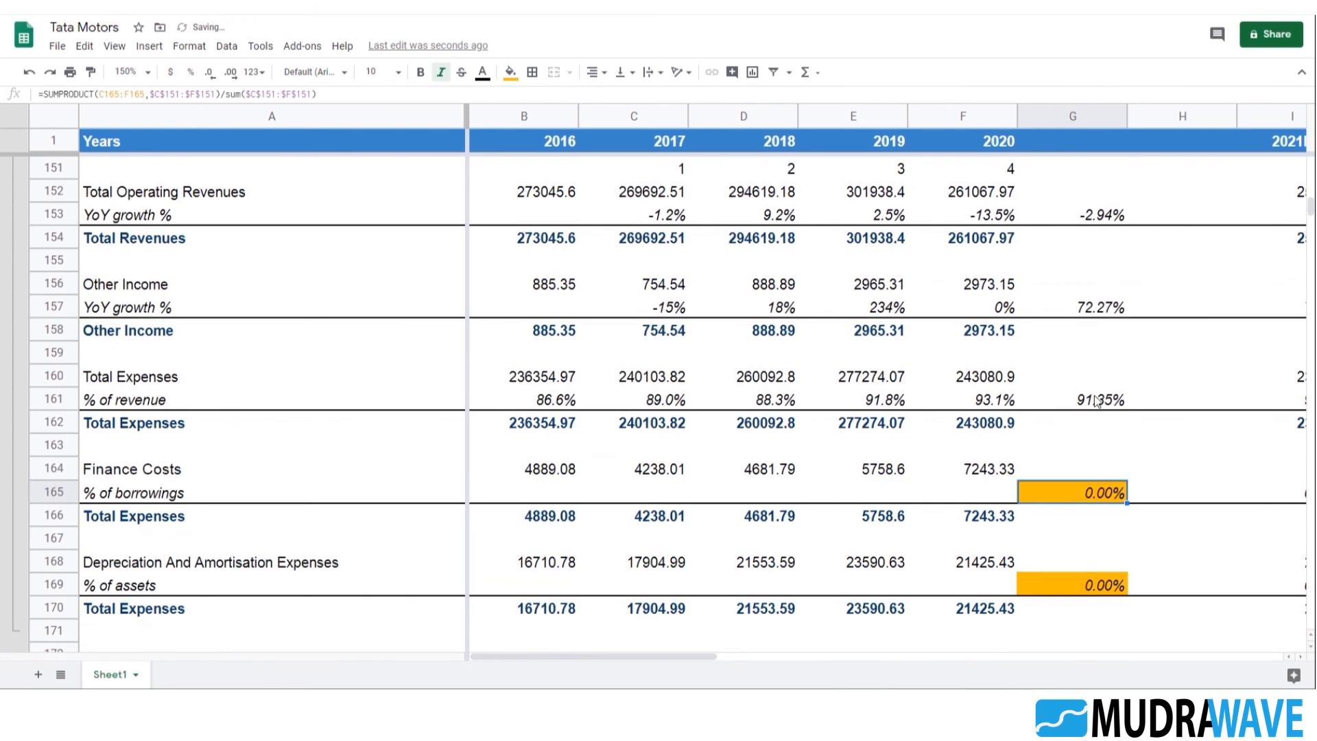
click(1104, 399)
key(ctrl+y)
click(1102, 307)
key(ctrl+y)
scroll(1111, 336, up, 3)
click(1108, 355)
key(ctrl+y)
Enter the 2016 Finance Costs % of borrowings in B165 as =B164/(B212+B215), using short and long term borrowings
scroll(1096, 343, down, 4)
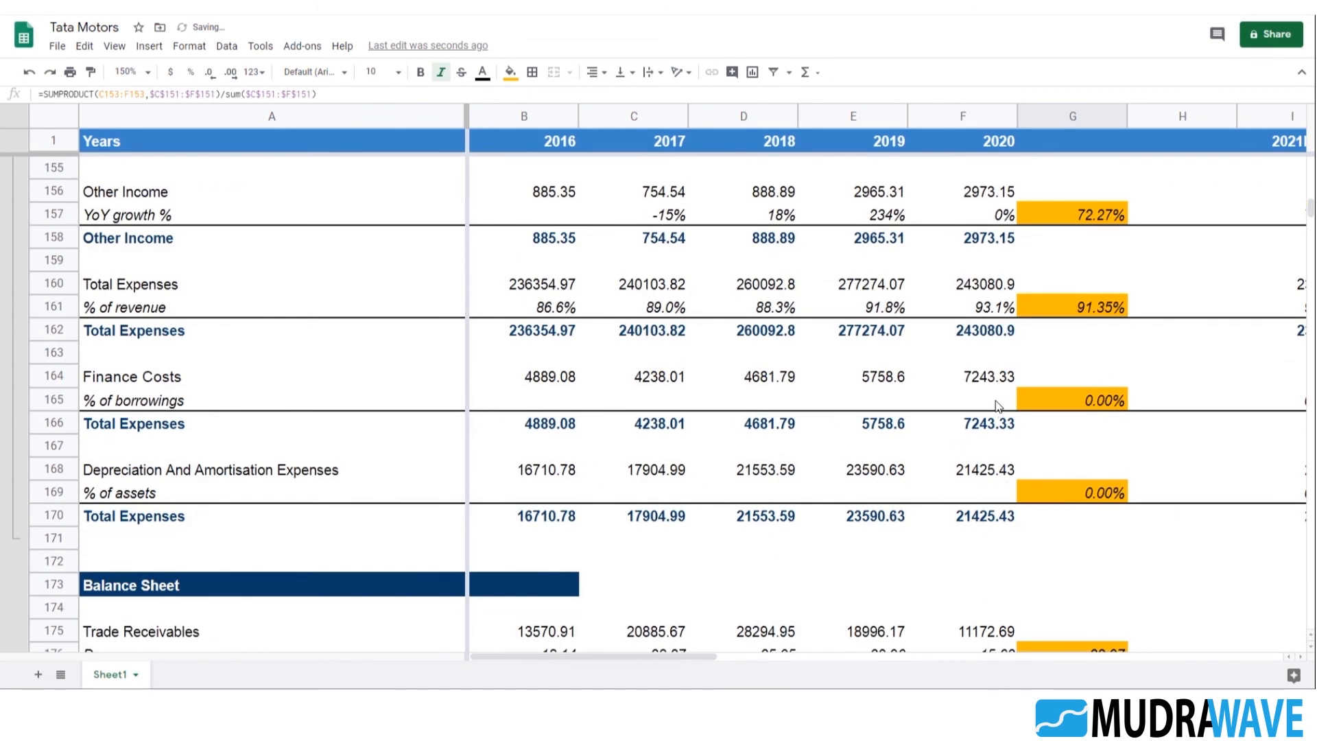
click(997, 404)
click(578, 397)
key(Left)
click(586, 406)
key(Left)
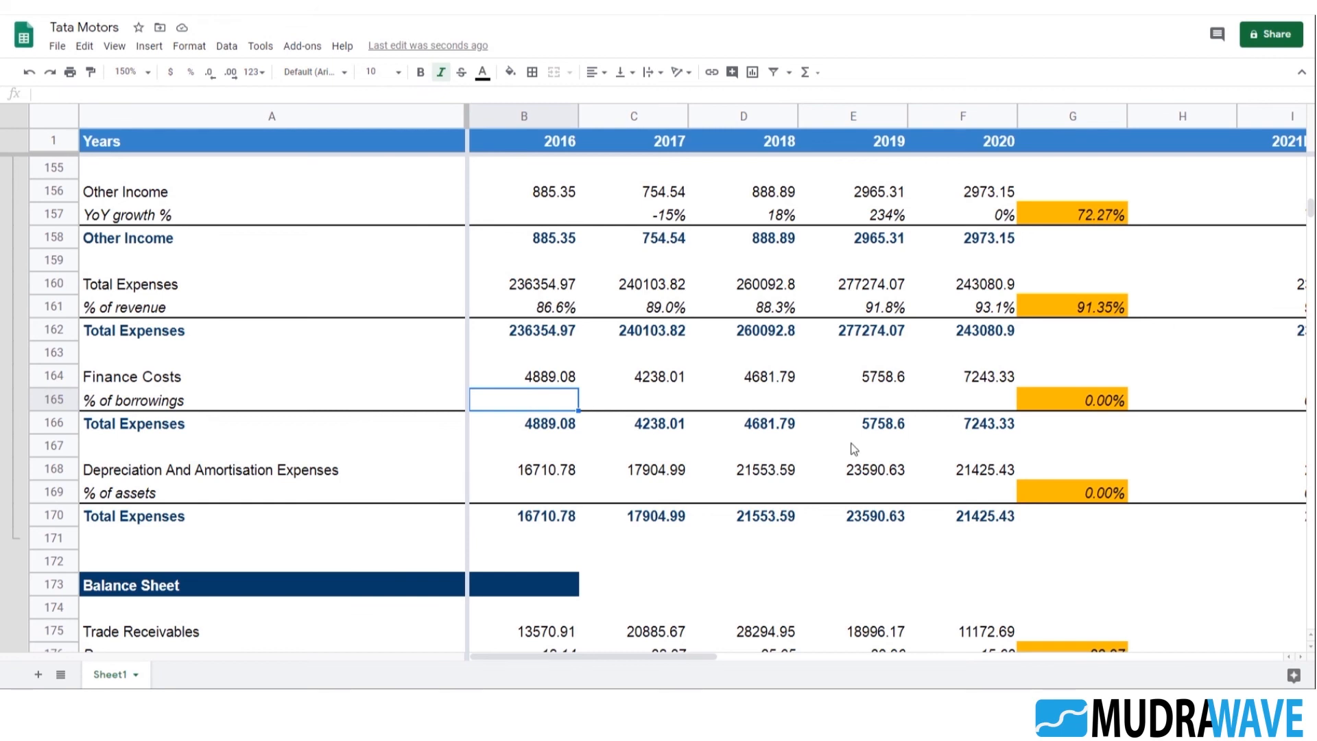
scroll(853, 449, down, 2)
text(=)
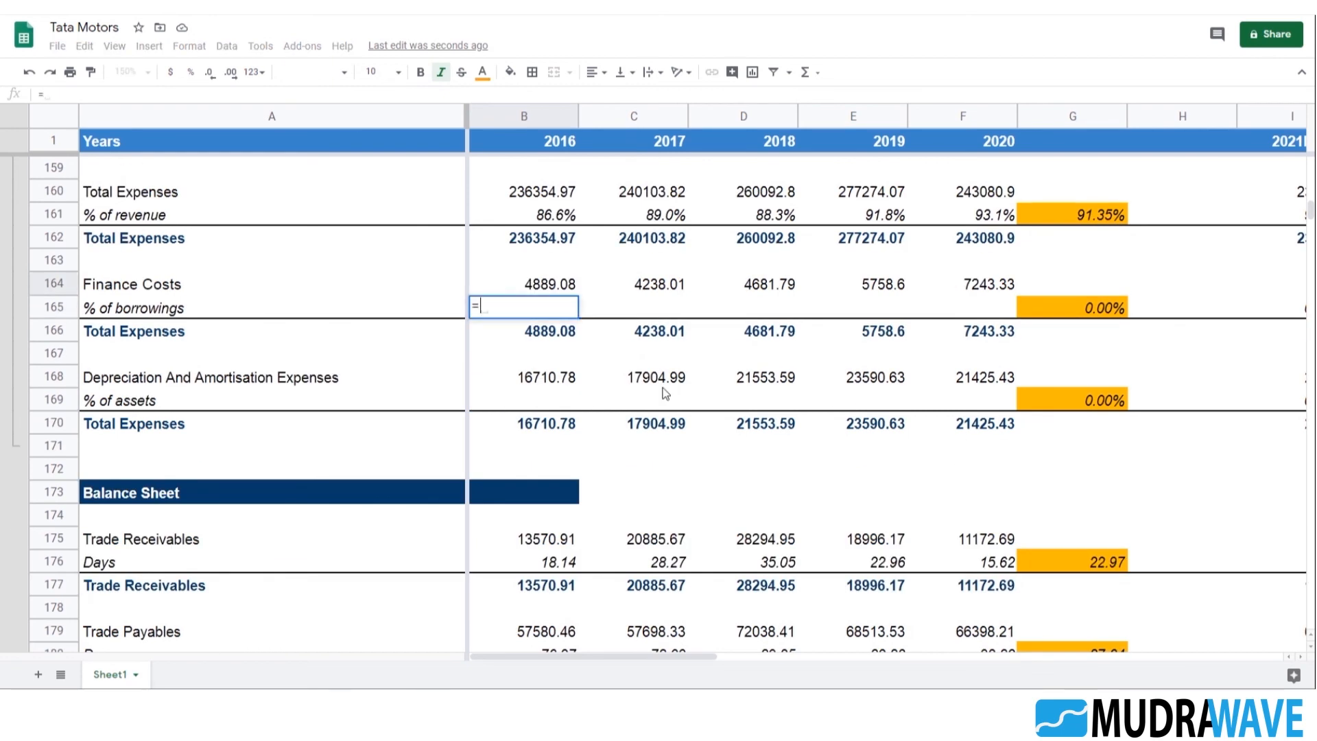
key(Up)
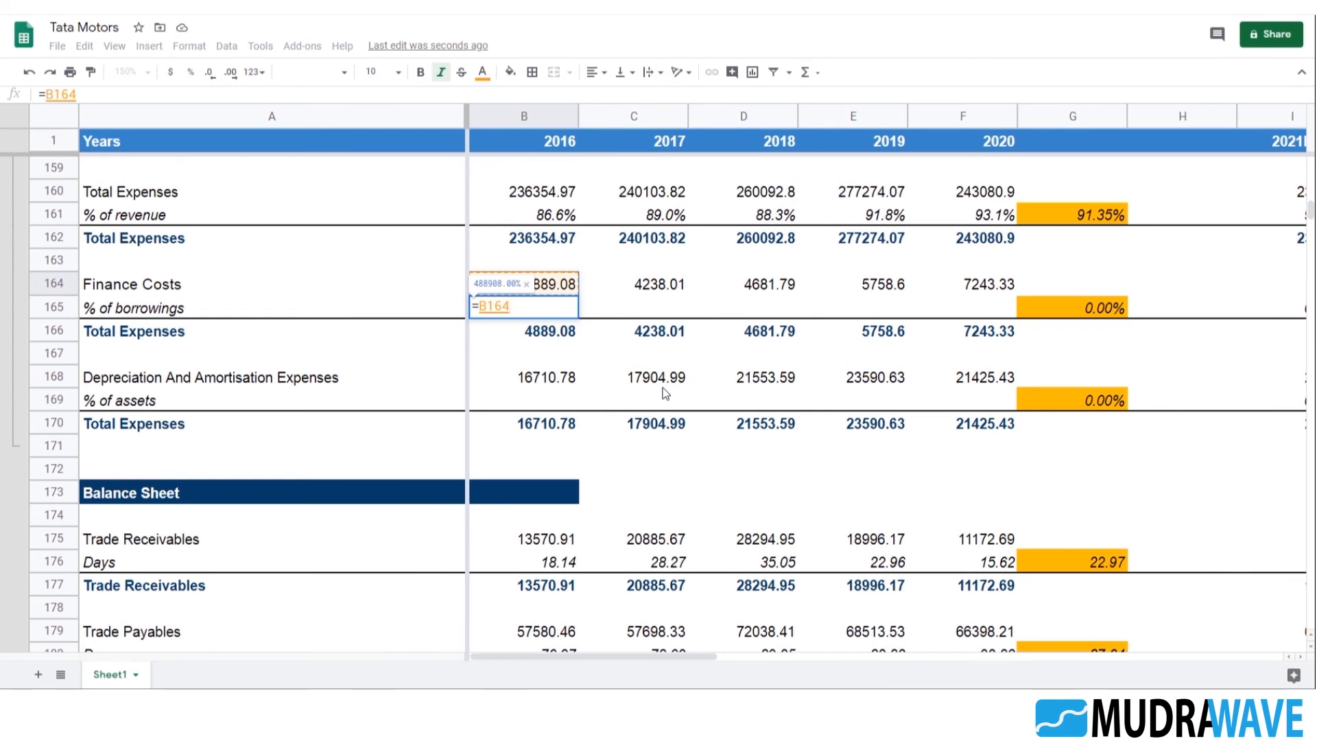
text(/()
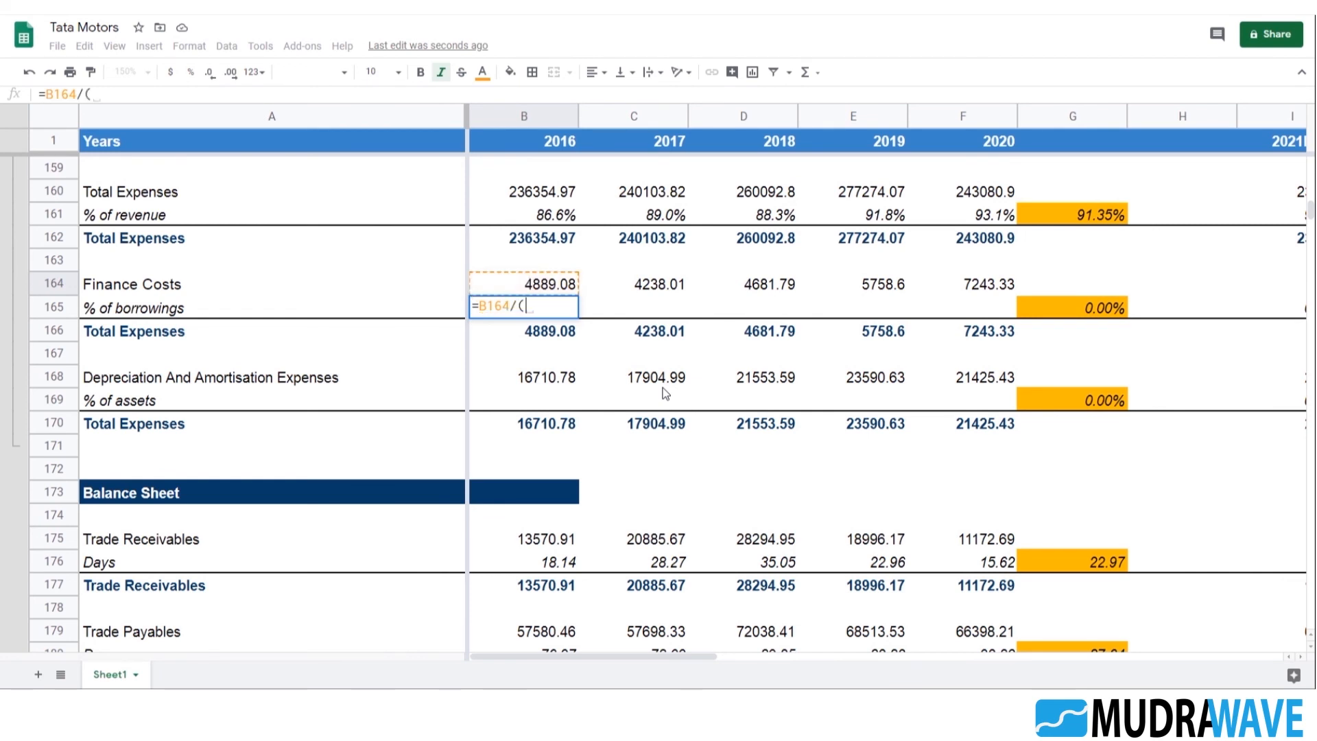
scroll(608, 373, down, 8)
scroll(639, 443, down, 3)
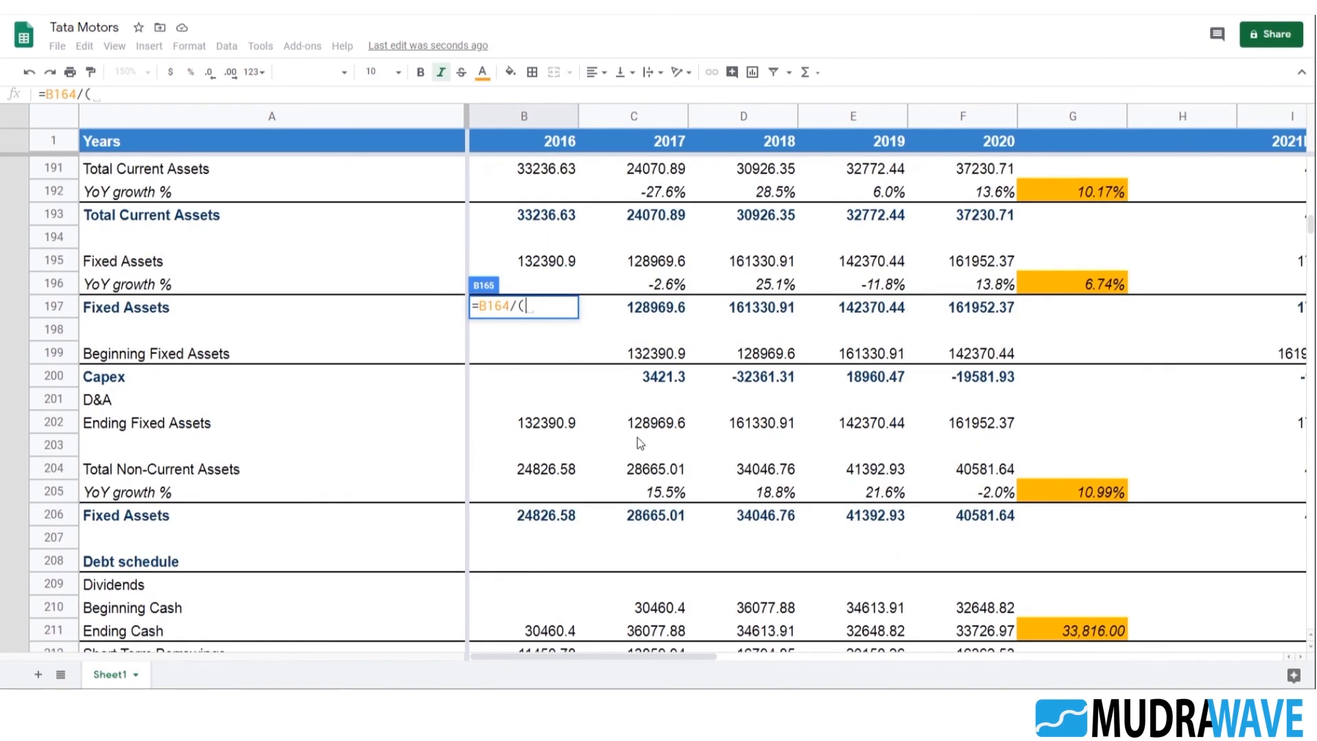
scroll(654, 433, down, 2)
scroll(611, 462, down, 2)
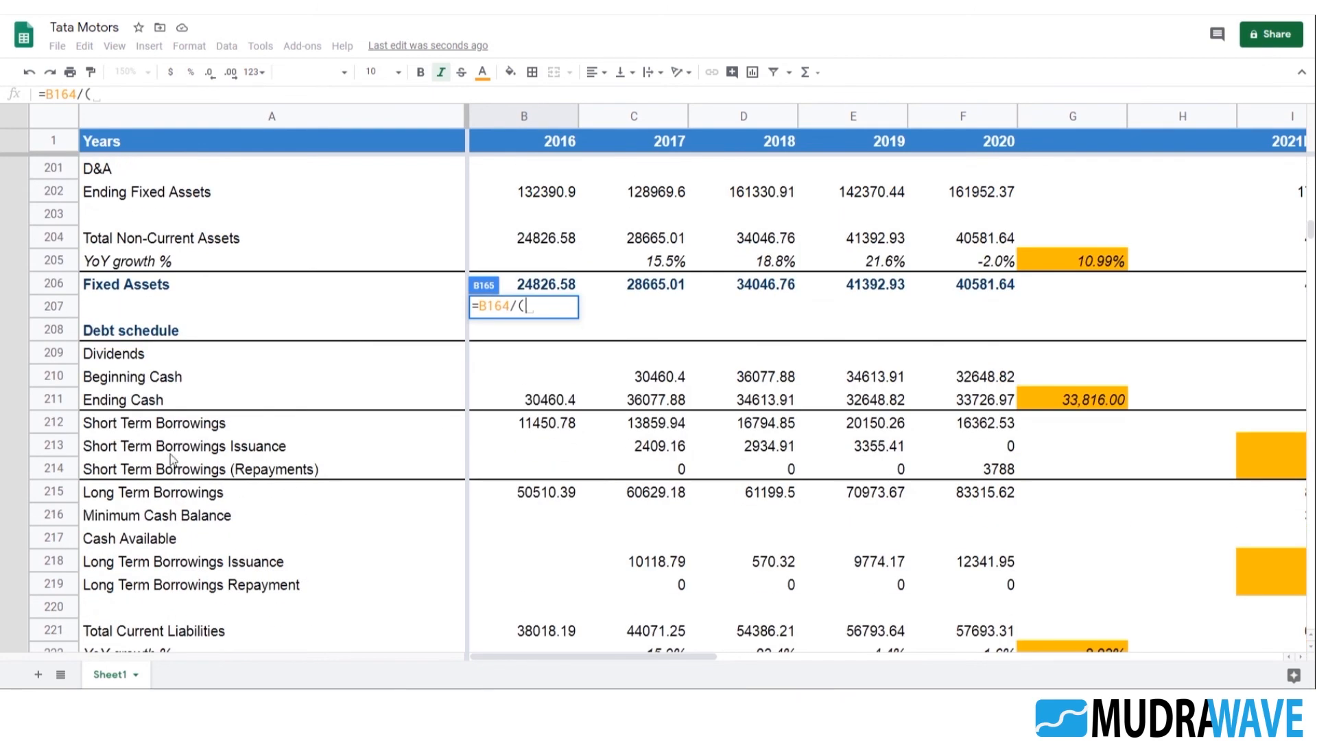
click(574, 426)
text(+)
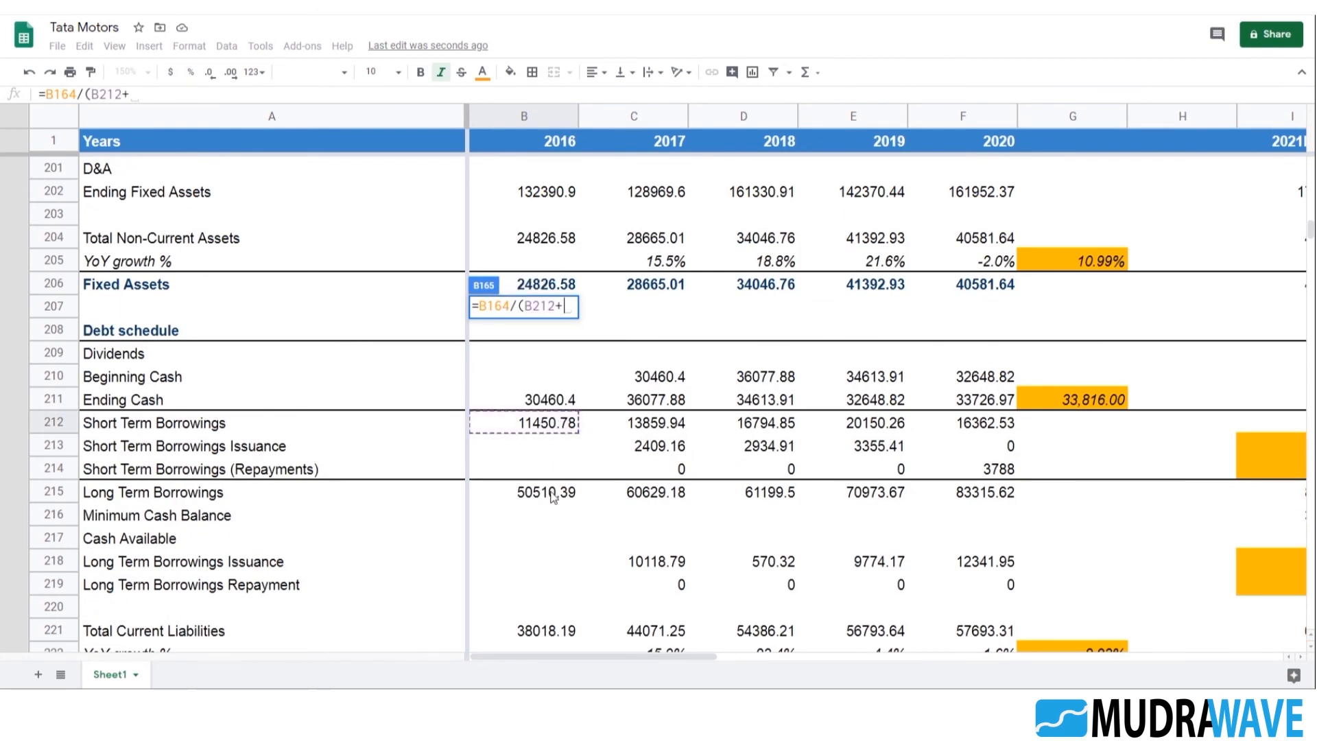
click(552, 497)
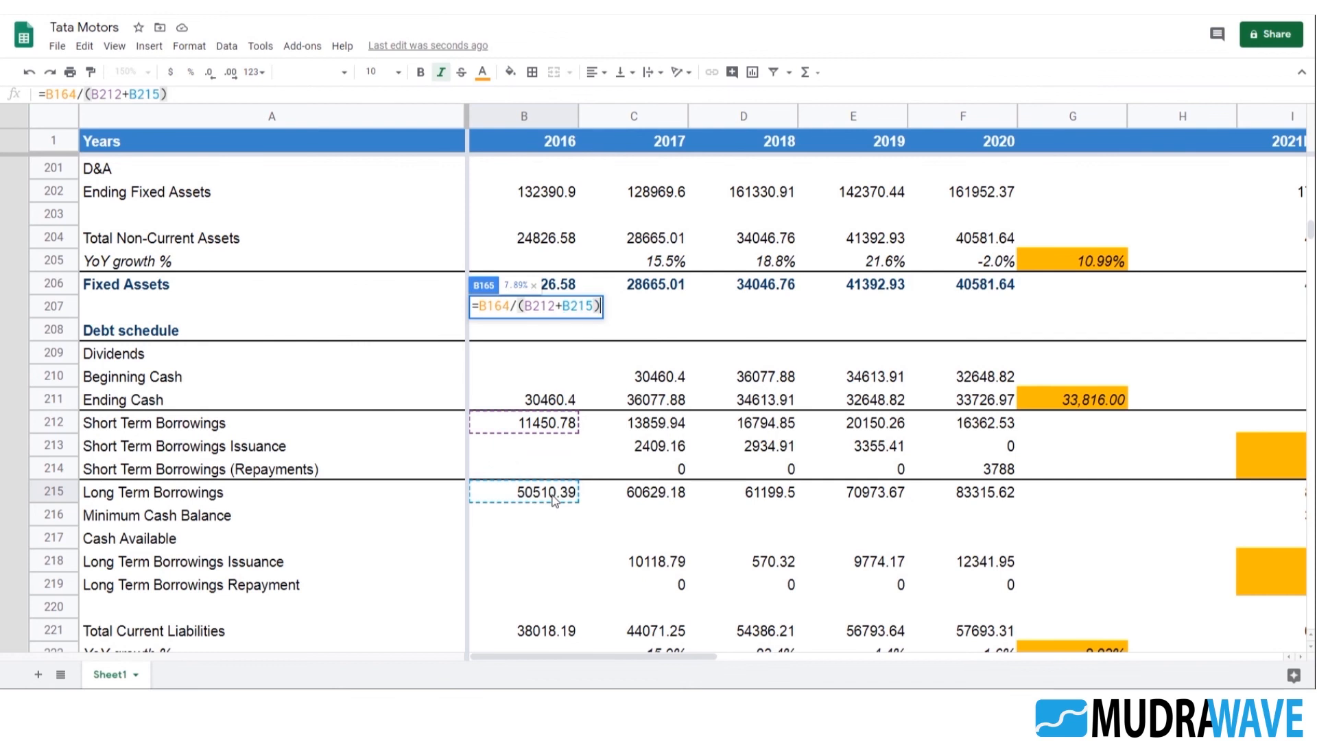
key(Return)
Fill the % of borrowings formula from B165 across the historical years through F165
scroll(554, 500, up, 1)
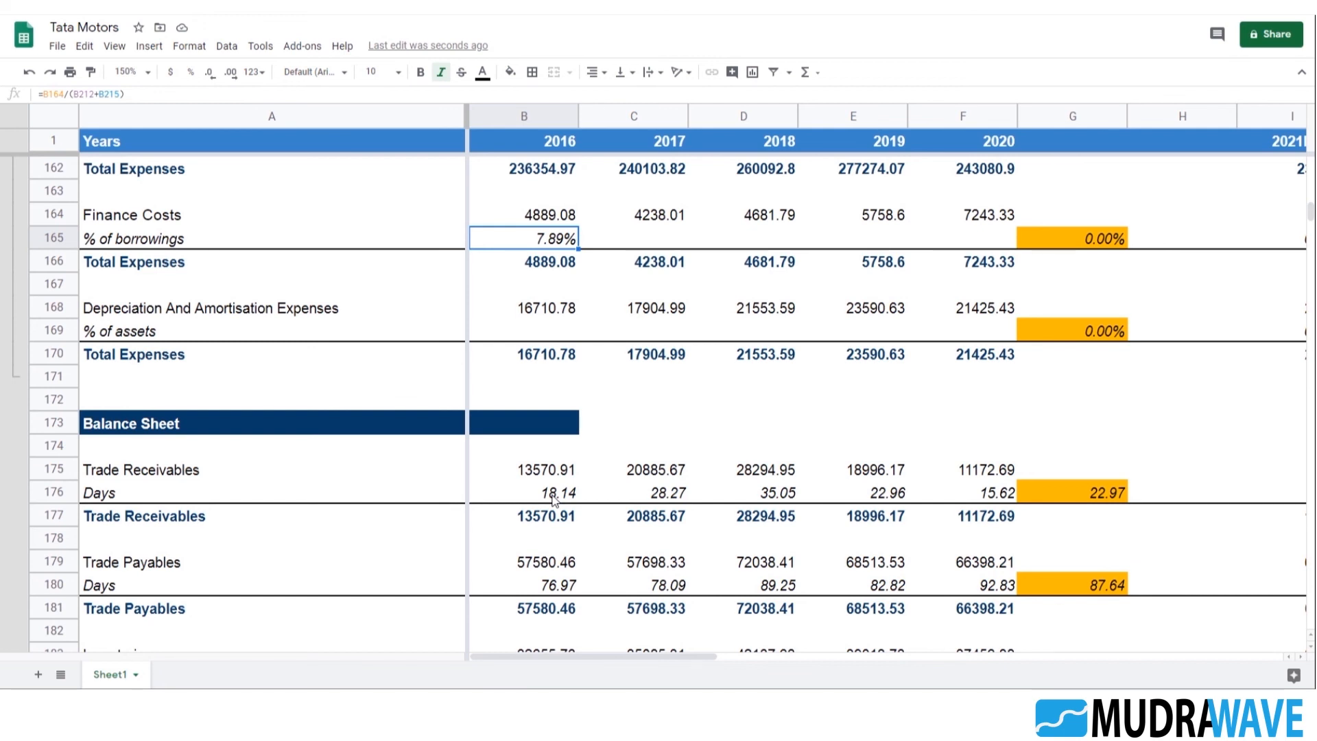
key(shift+Right)
key(shift+Right)
key(shift+Right)
key(shift+Right)
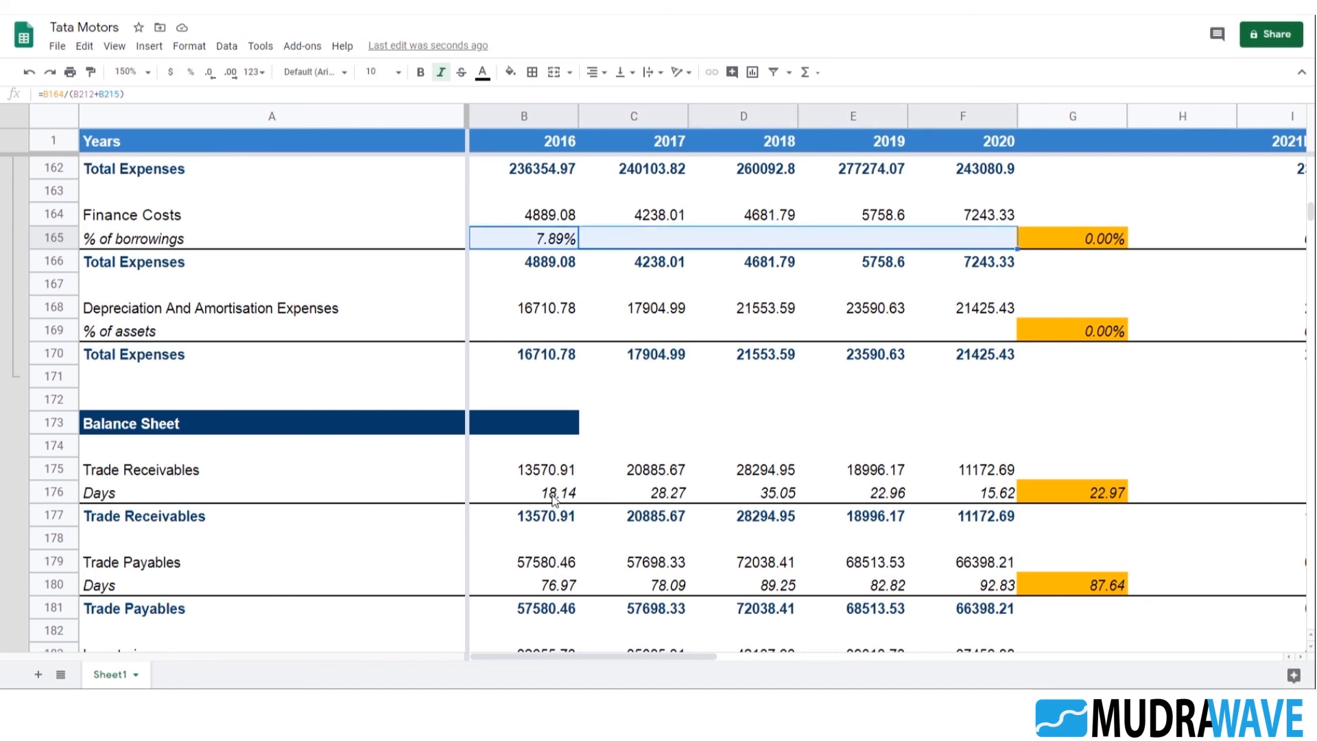
key(ctrl+r)
Review the Finance Costs % of borrowings rates in row 165 across the historical, average and projected columns
key(Right)
key(Right)
key(Right)
key(Right)
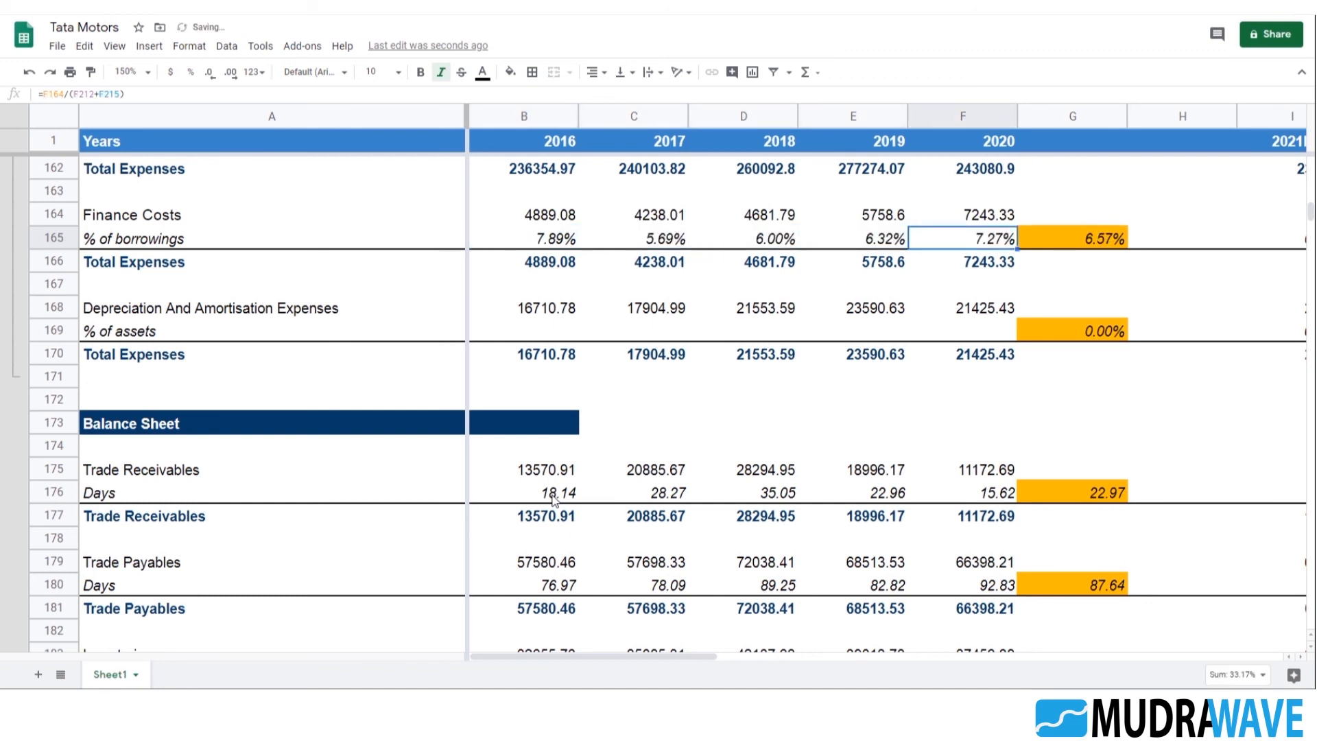
key(Right)
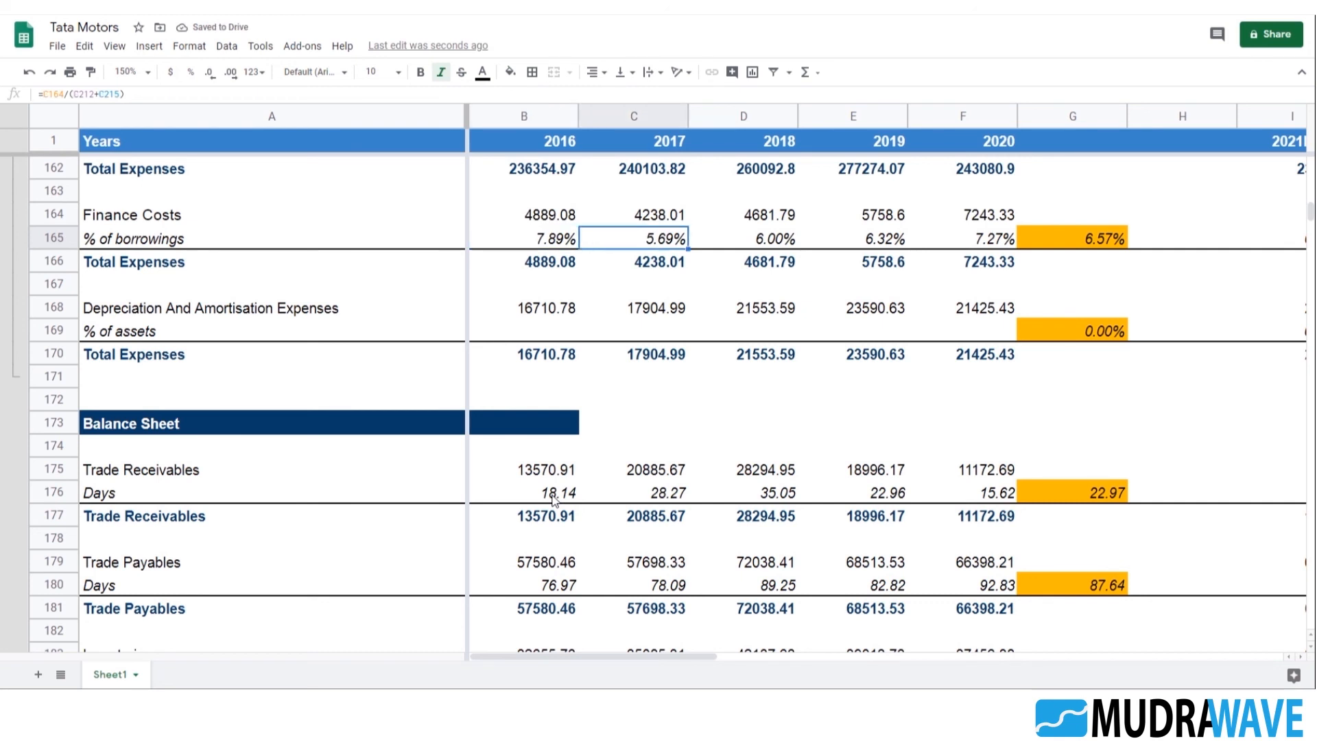
key(Right)
key(Left)
key(Right)
key(Right)
key(Right)
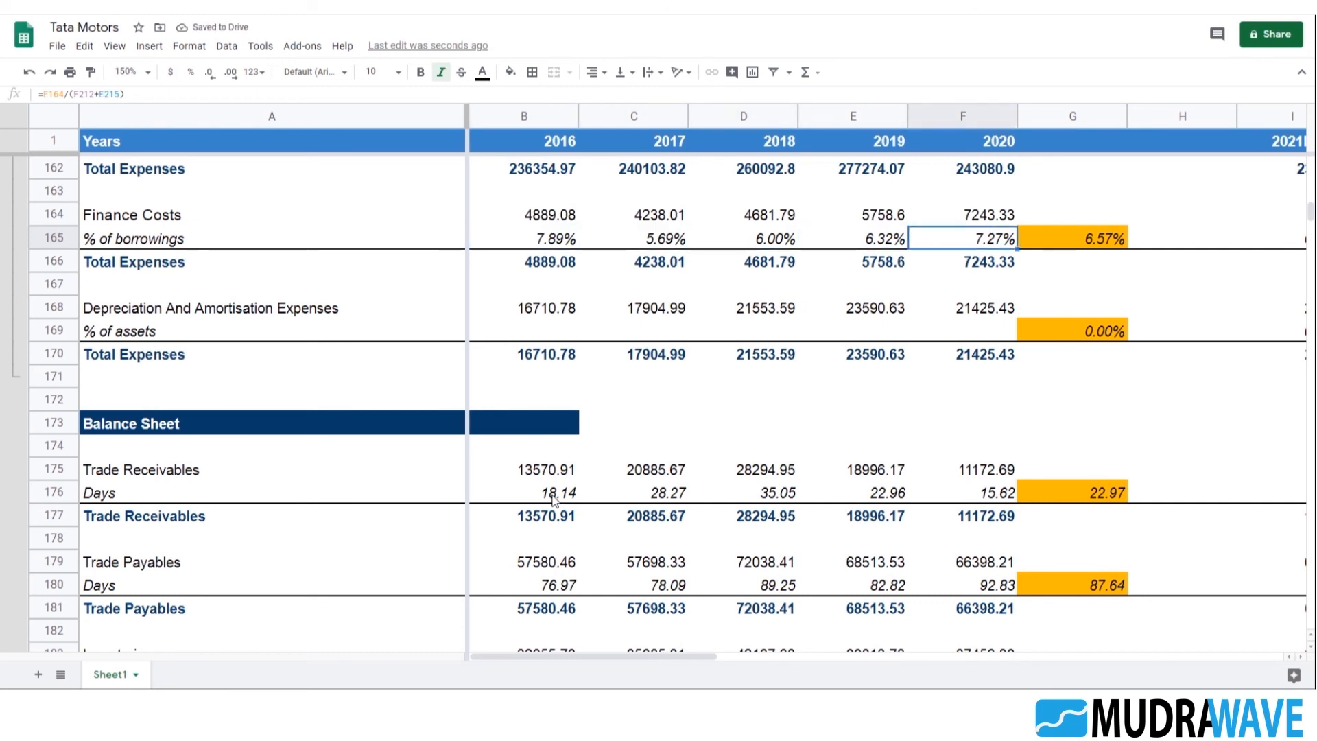
key(Left)
key(Left)
key(Left)
key(Left)
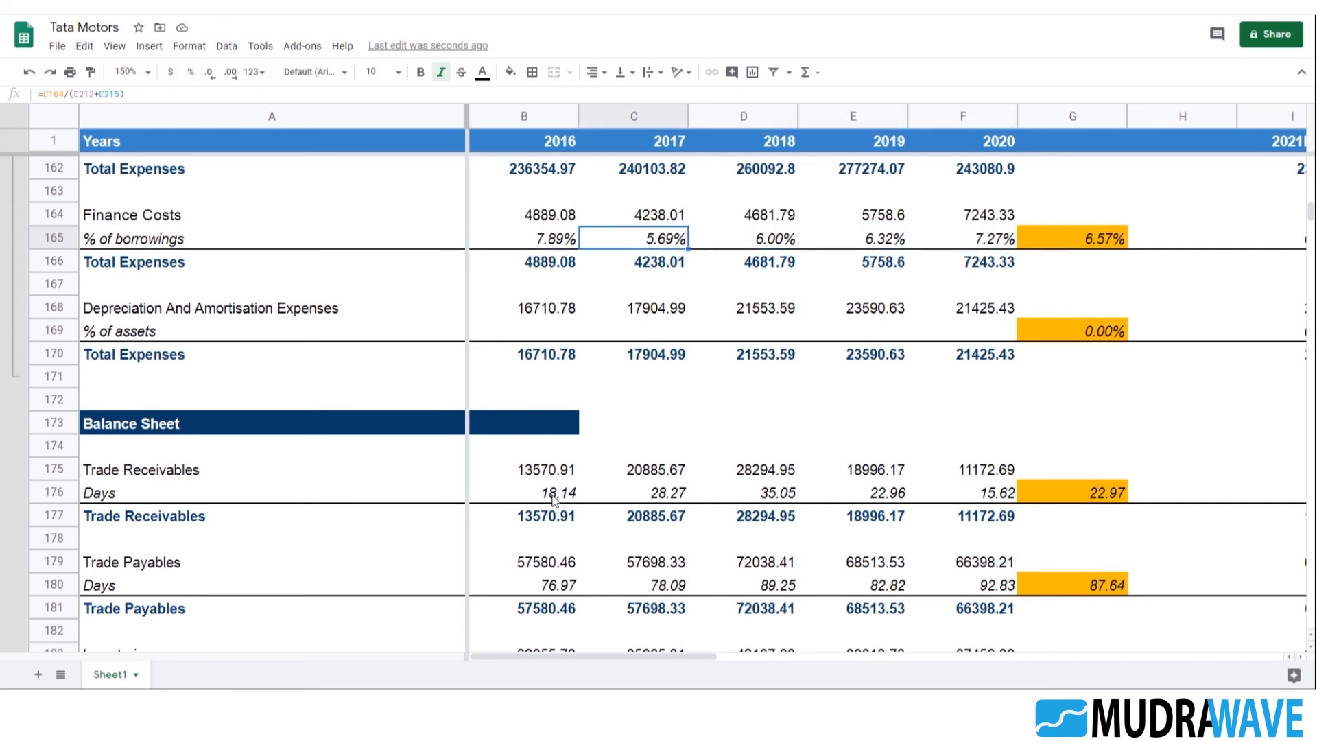
key(Right)
key(Right)
key(Right)
key(Right)
key(Right)
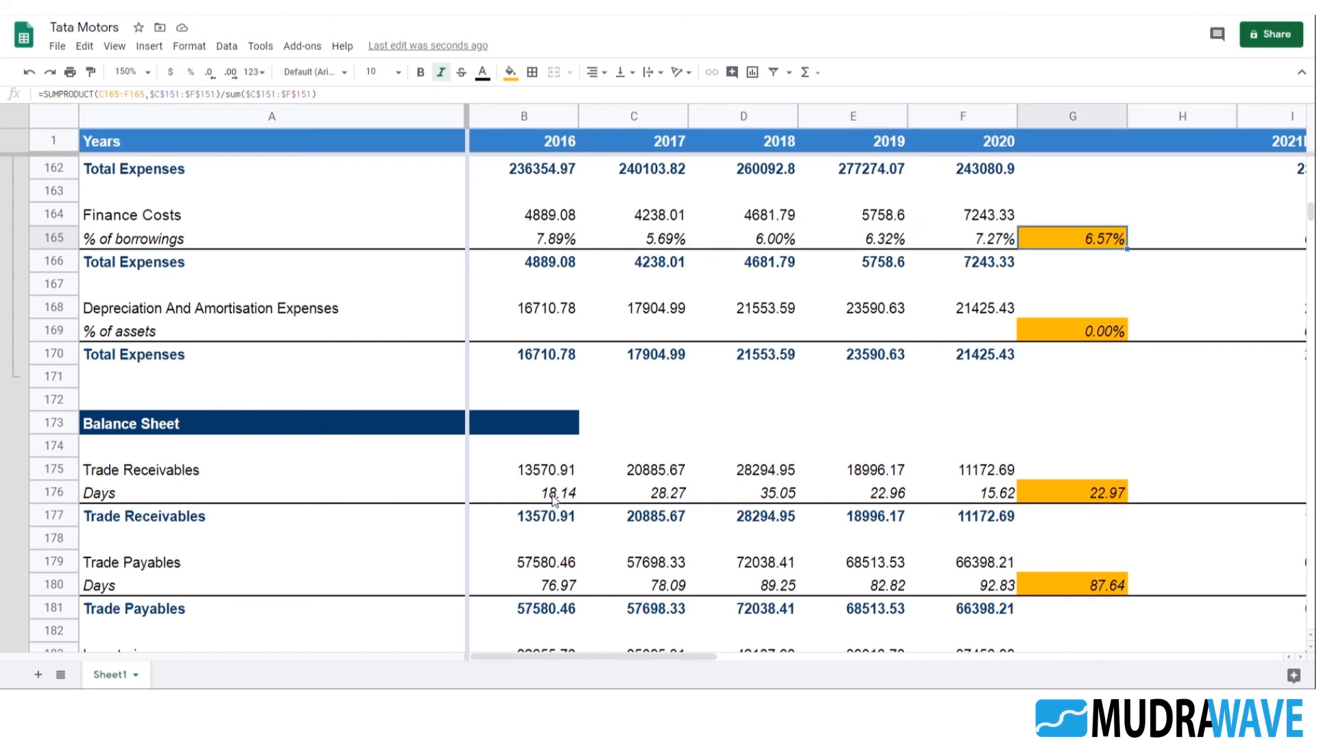
key(Left)
key(Right)
key(Right)
key(Left)
key(Left)
key(Right)
key(Right)
key(Right)
key(Right)
key(Right)
key(Right)
key(Right)
key(Right)
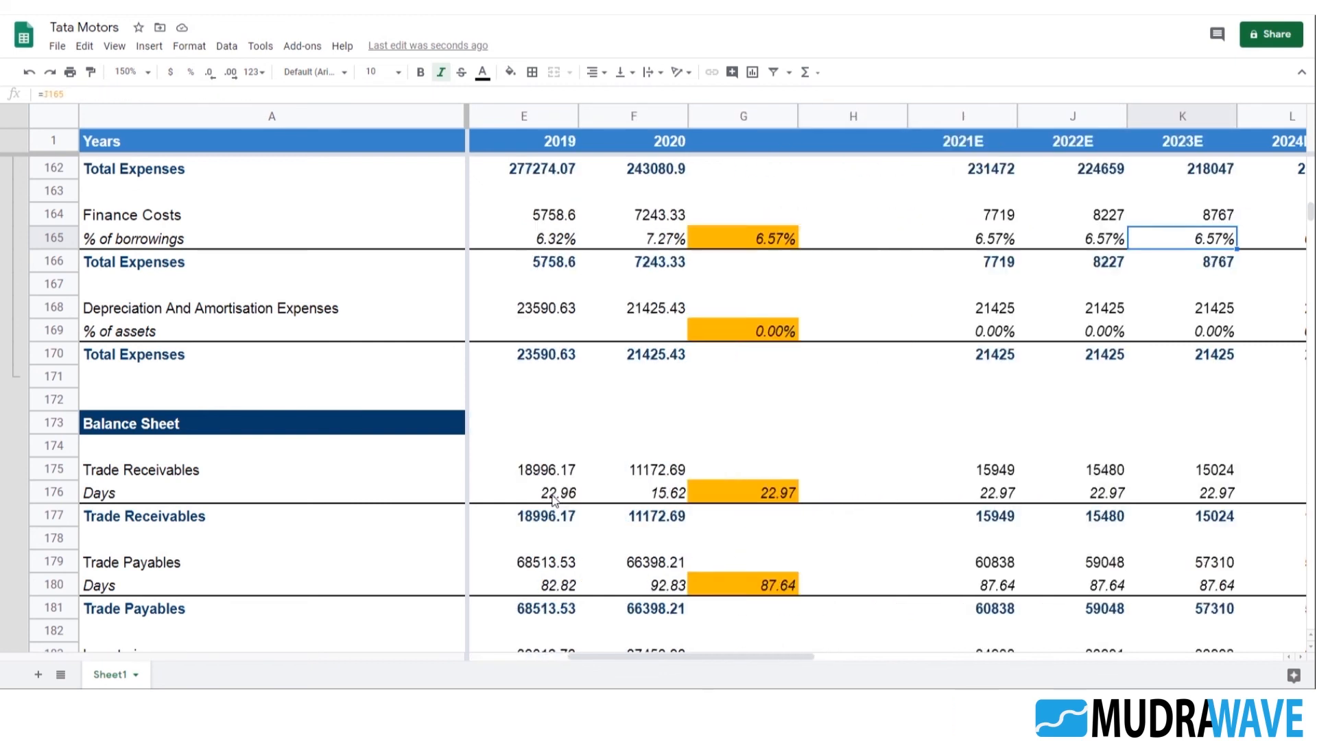
Inspect the existing 2021E Finance Costs formula in I164 without changing it
key(Left)
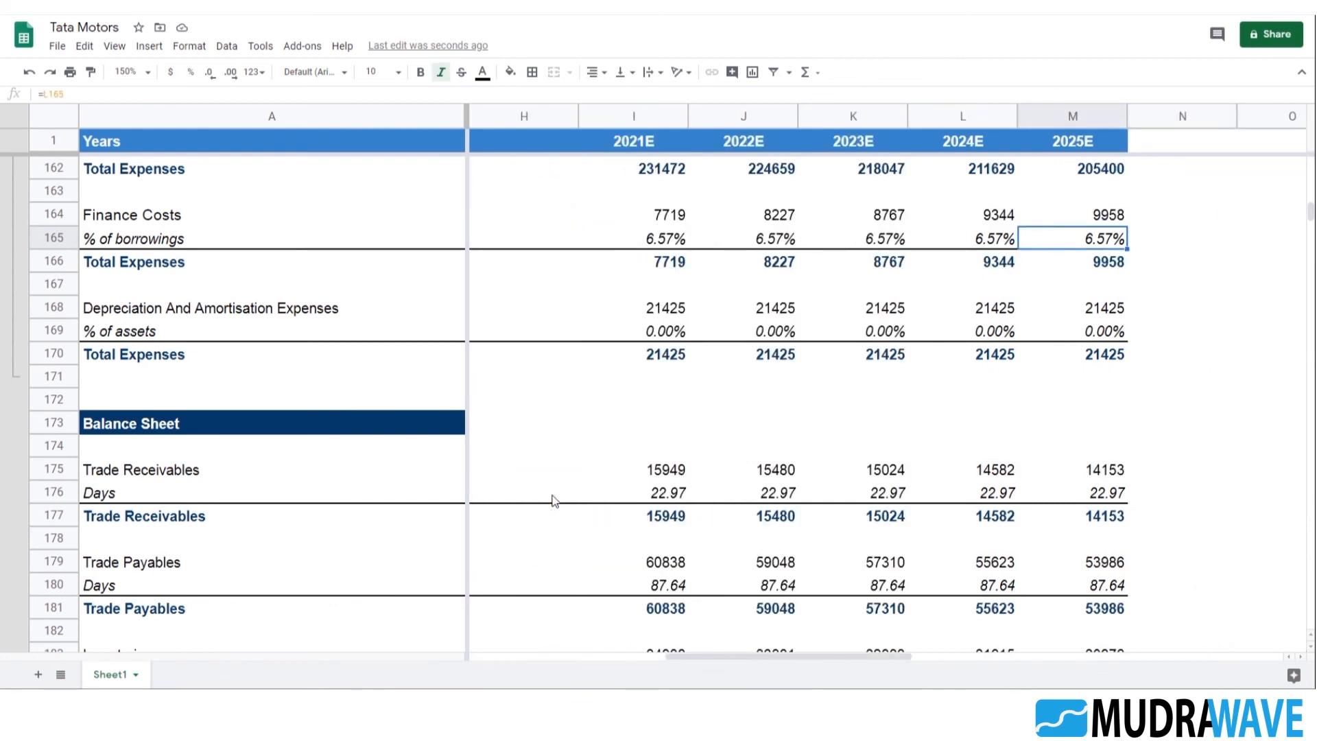
key(Left)
key(Left)
key(Left)
key(Left)
key(Up)
key(Return)
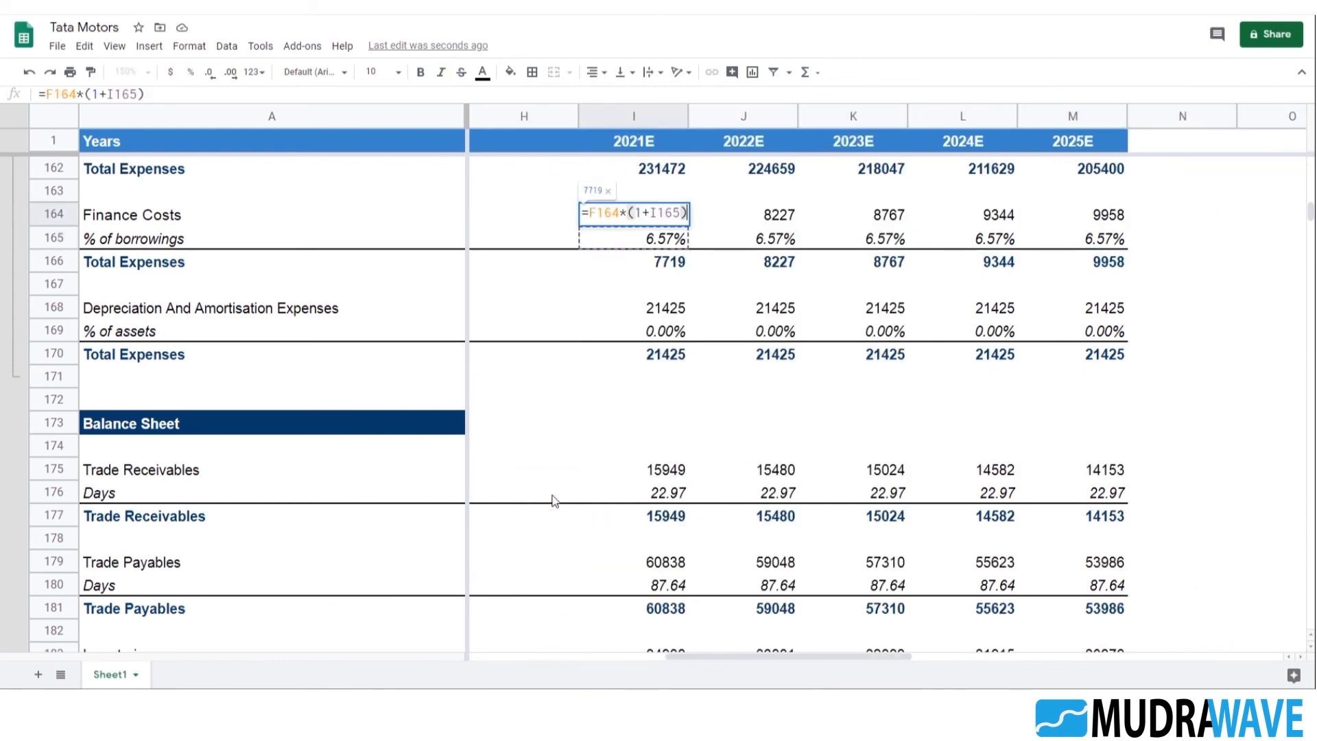
key(Escape)
Replace the 2021E Finance Costs formula in I164 with =(I212+I215)*I165, multiplying total borrowings by the % of borrowings rate
text(=)
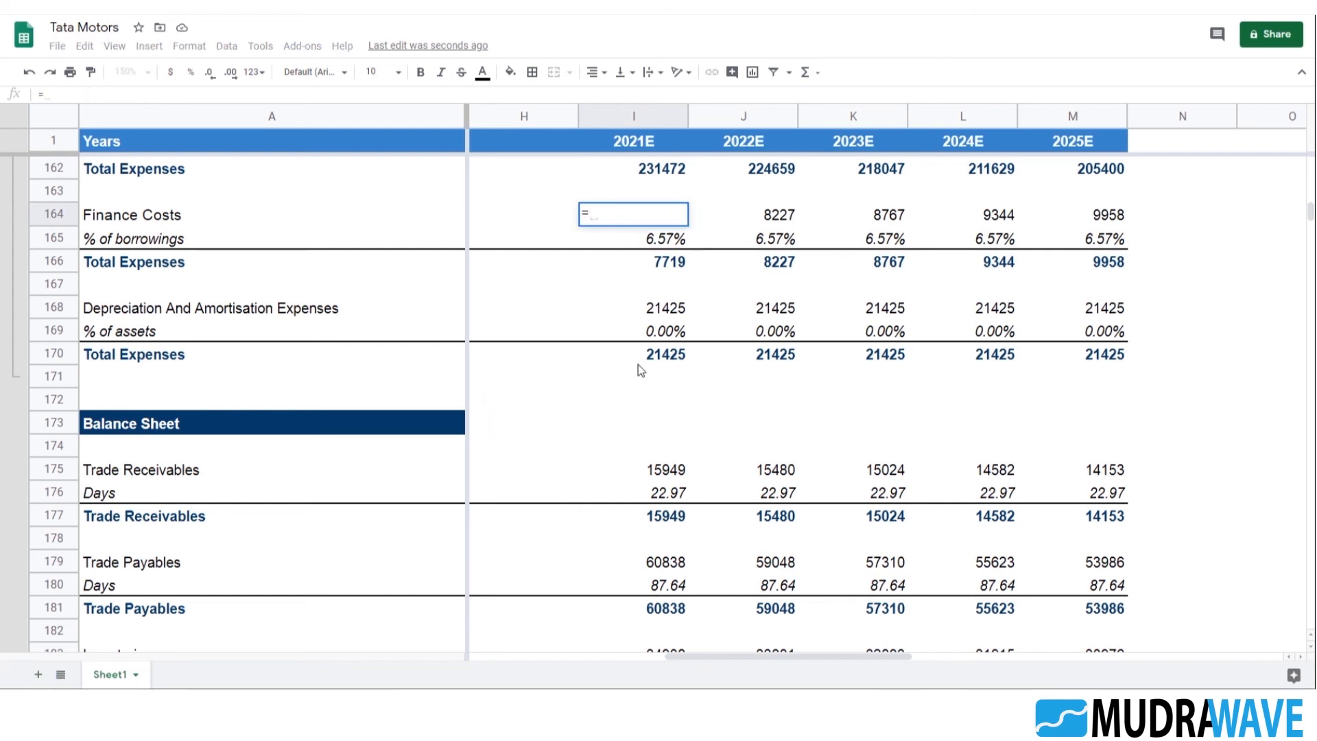
scroll(689, 306, down, 3)
scroll(689, 305, down, 4)
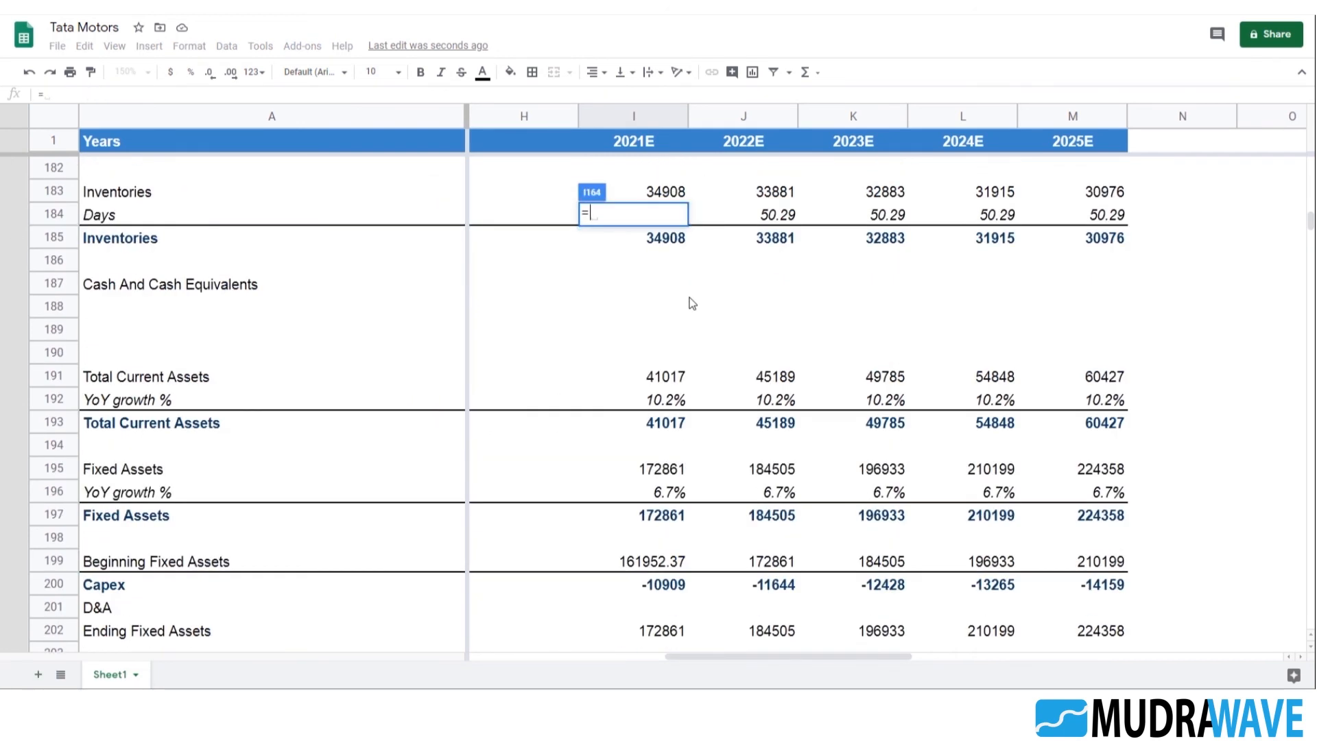
text(()
scroll(691, 303, down, 2)
scroll(198, 377, down, 6)
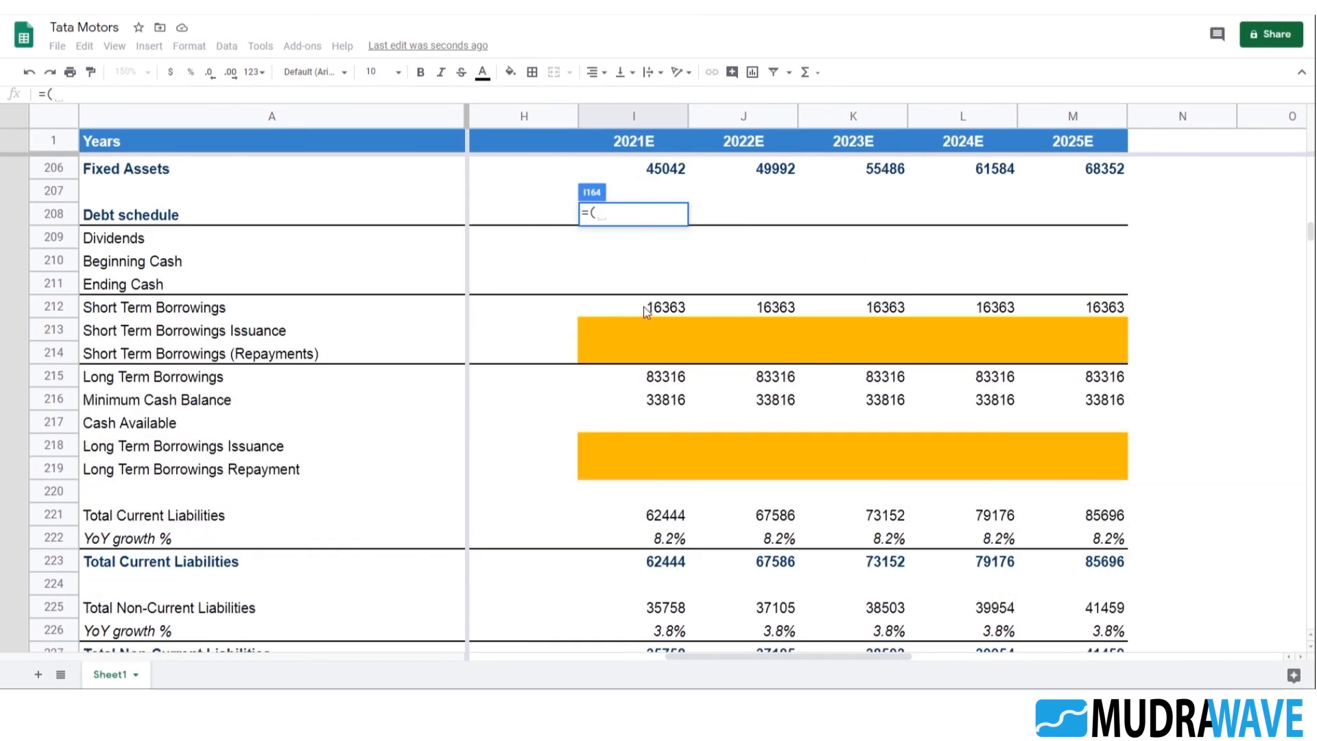
click(643, 308)
text(+)
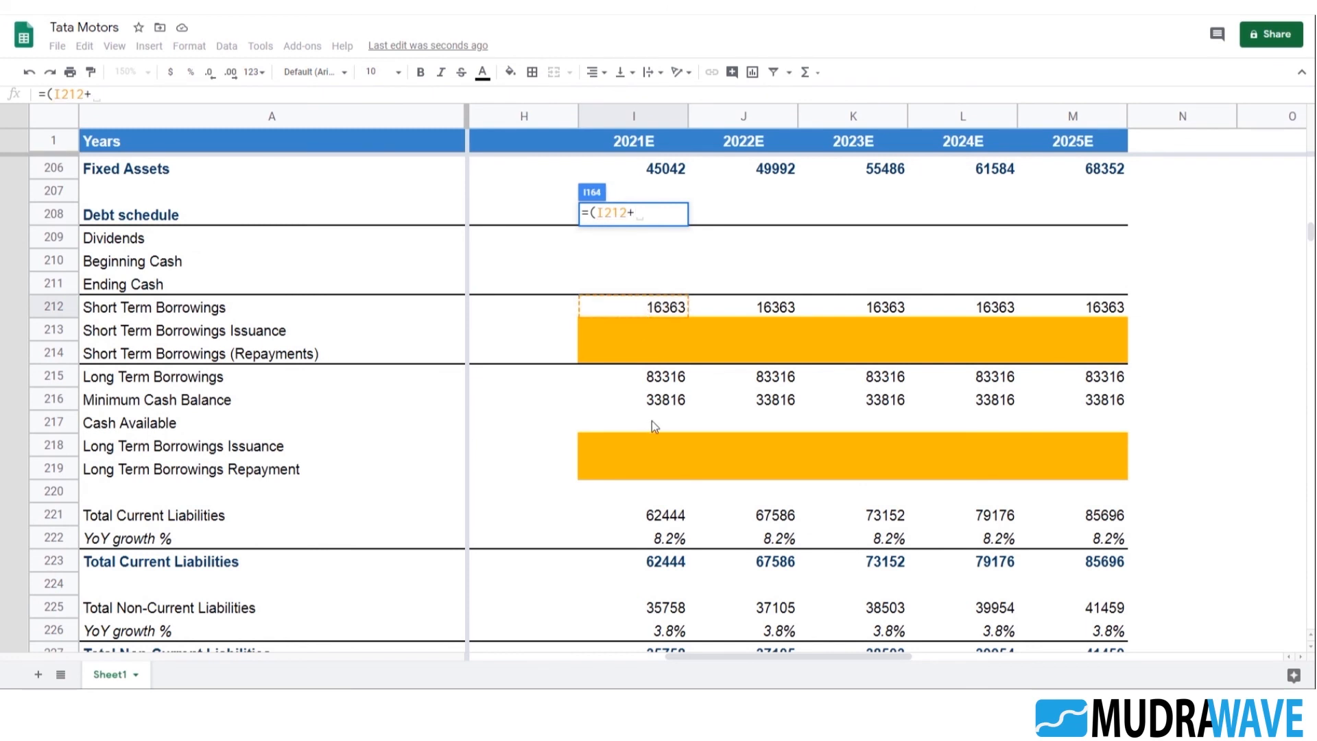
click(693, 382)
click(666, 382)
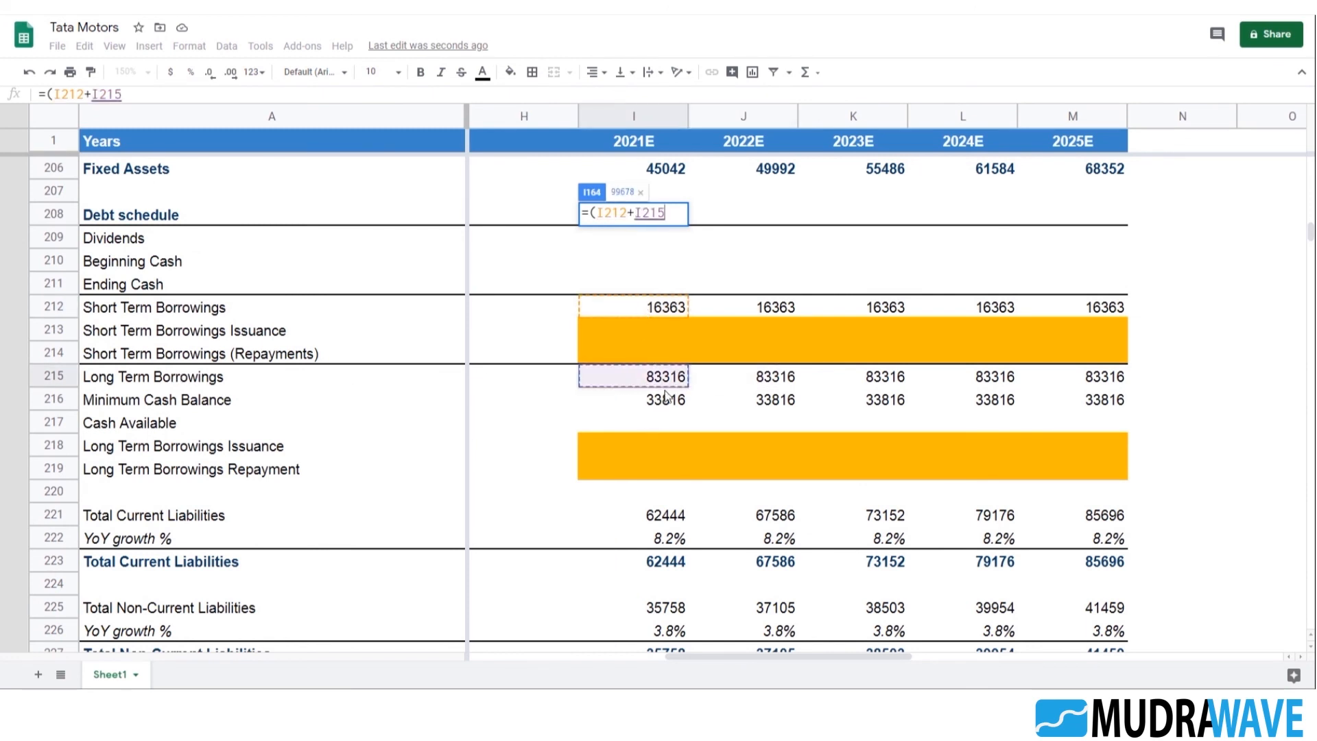
text())
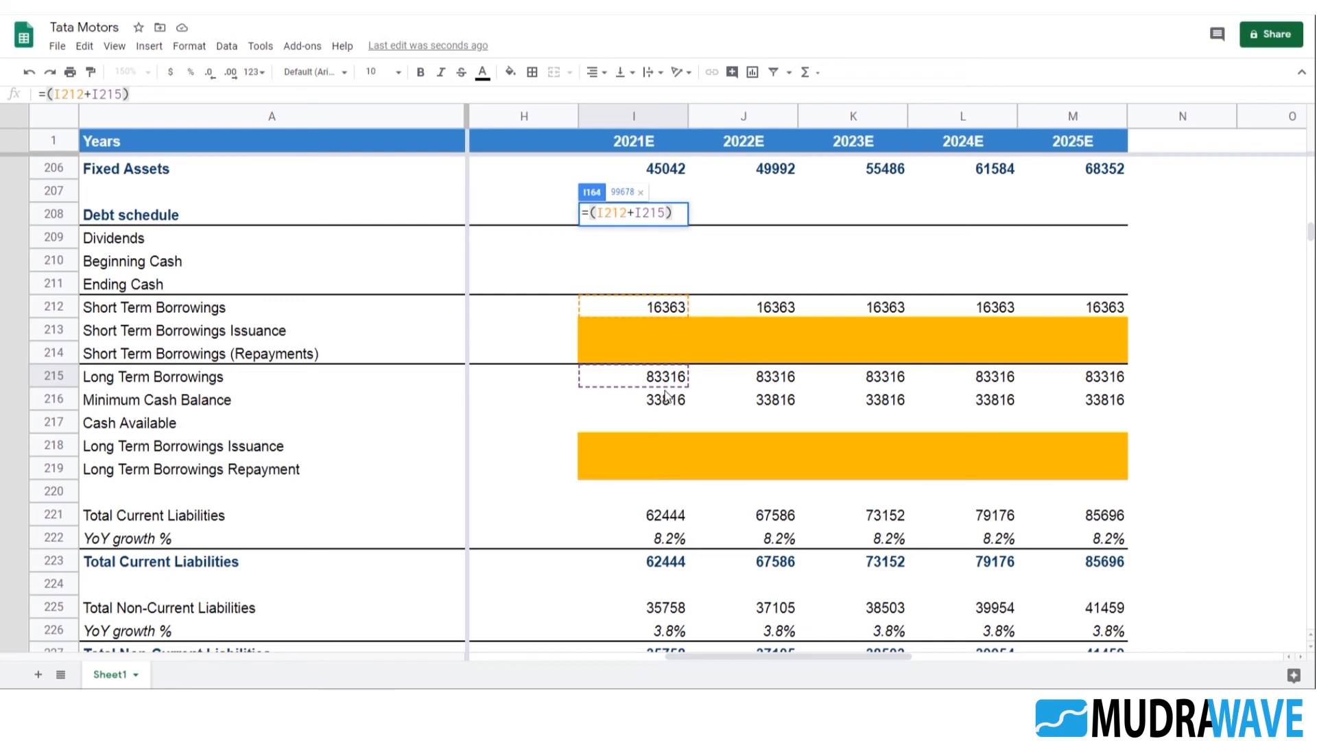
text(*)
scroll(857, 451, up, 14)
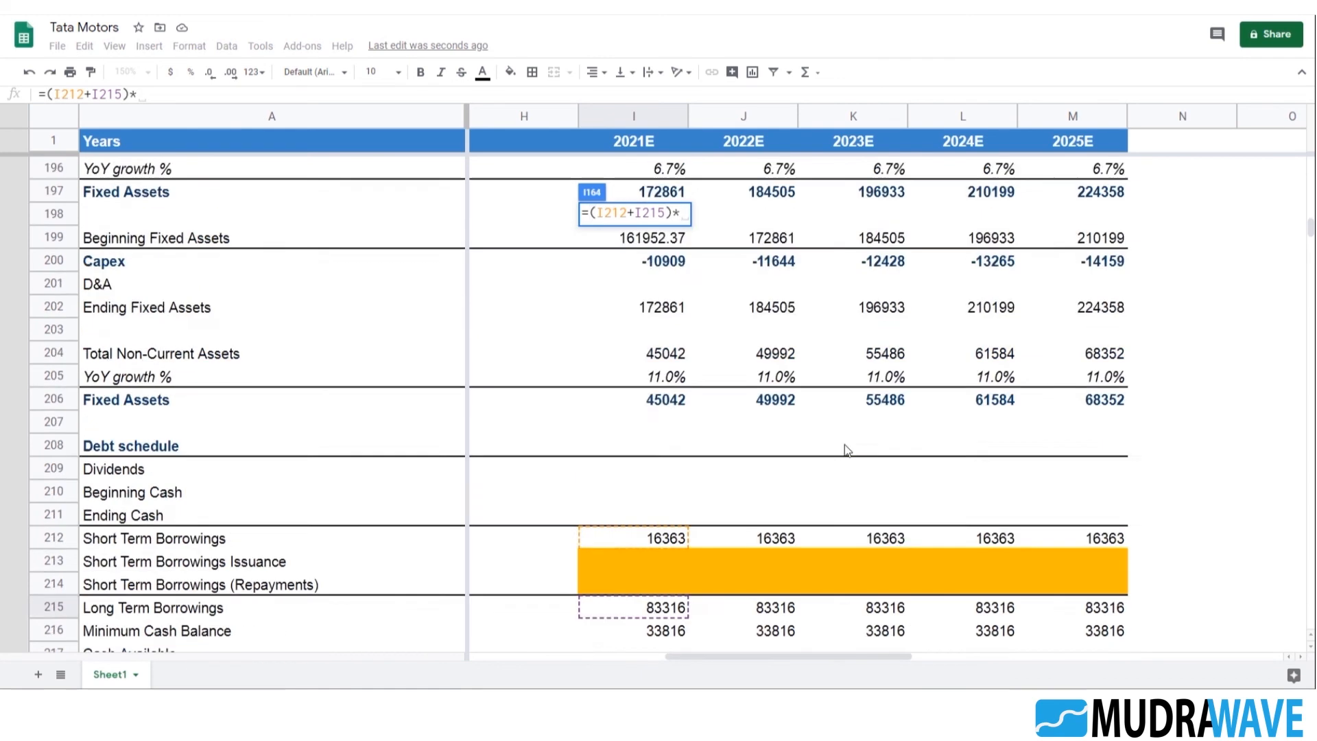
scroll(792, 427, up, 3)
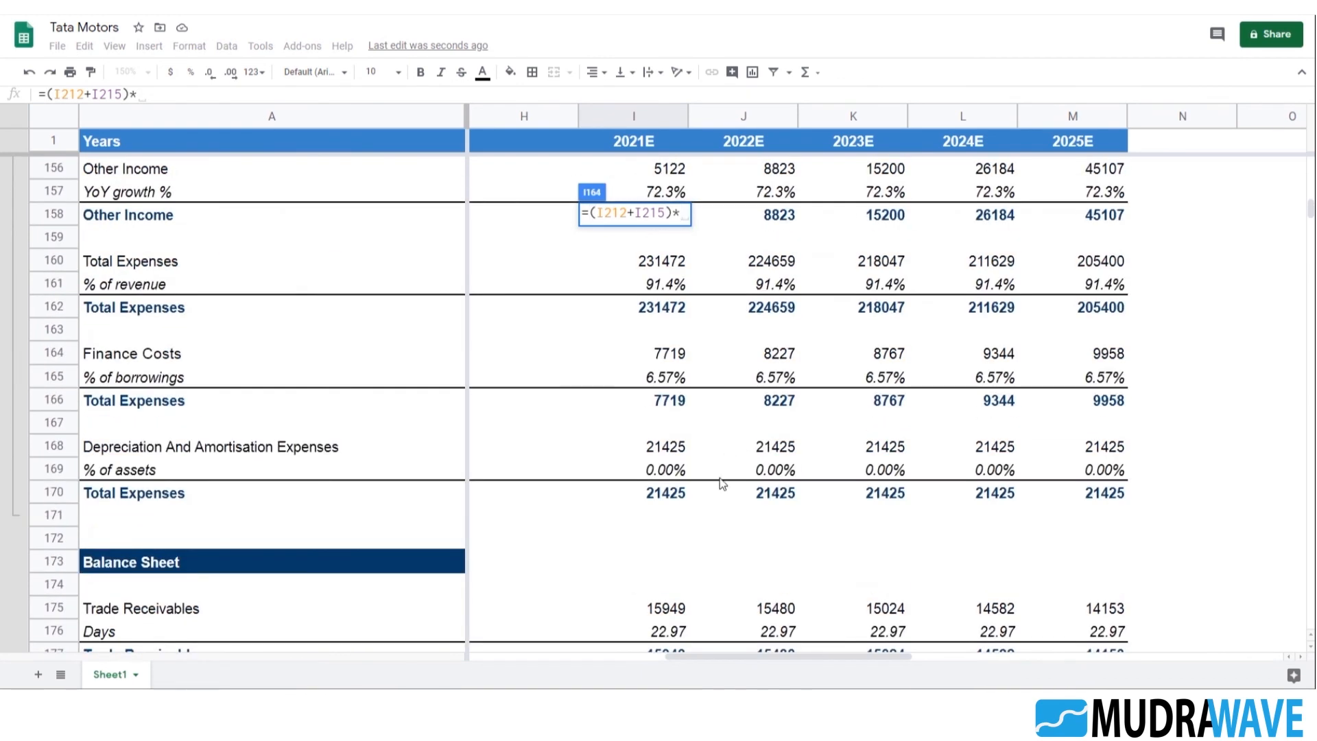
click(662, 379)
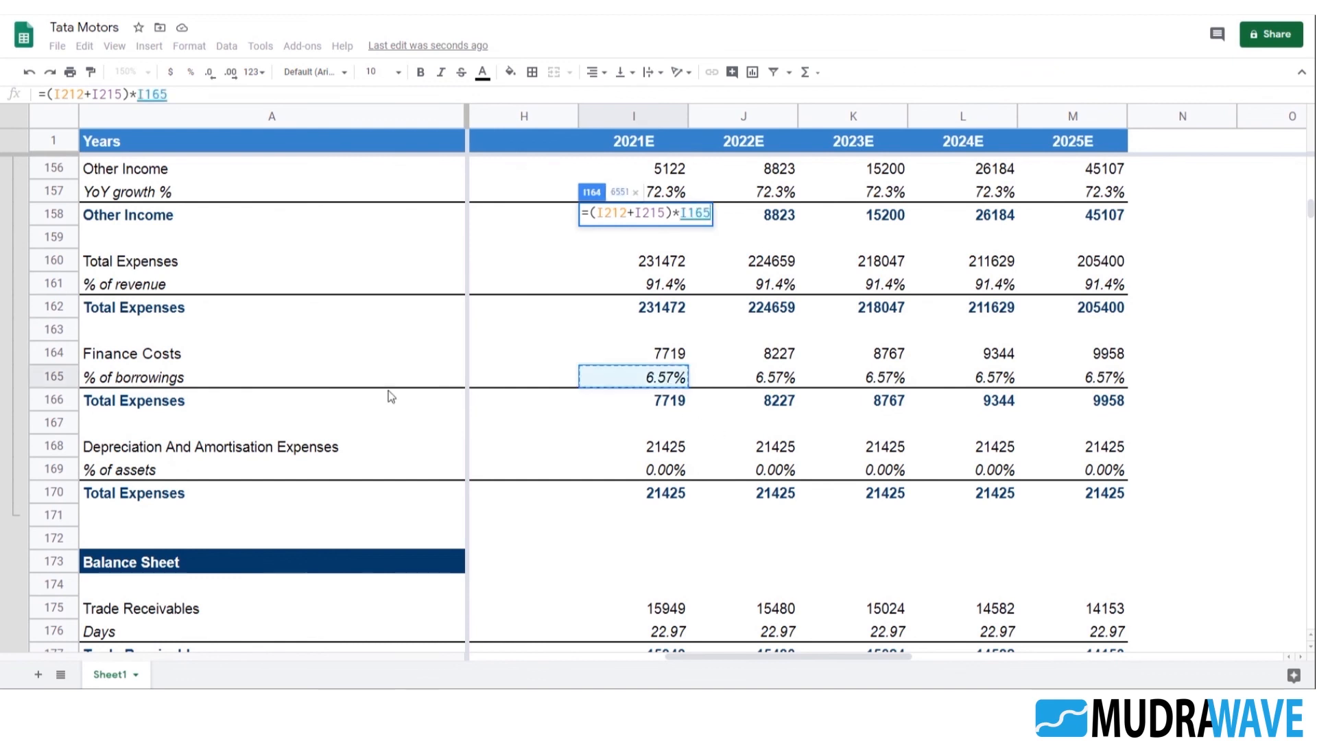
key(Return)
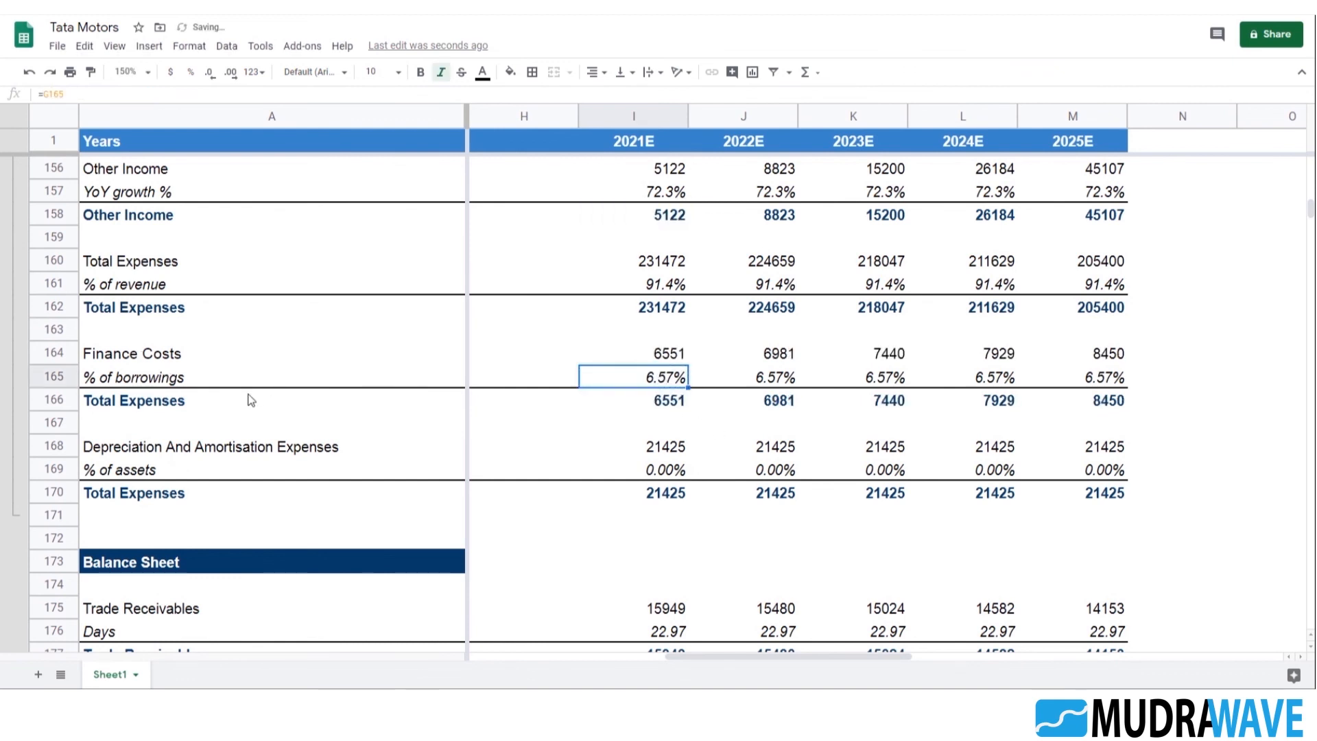
key(Up)
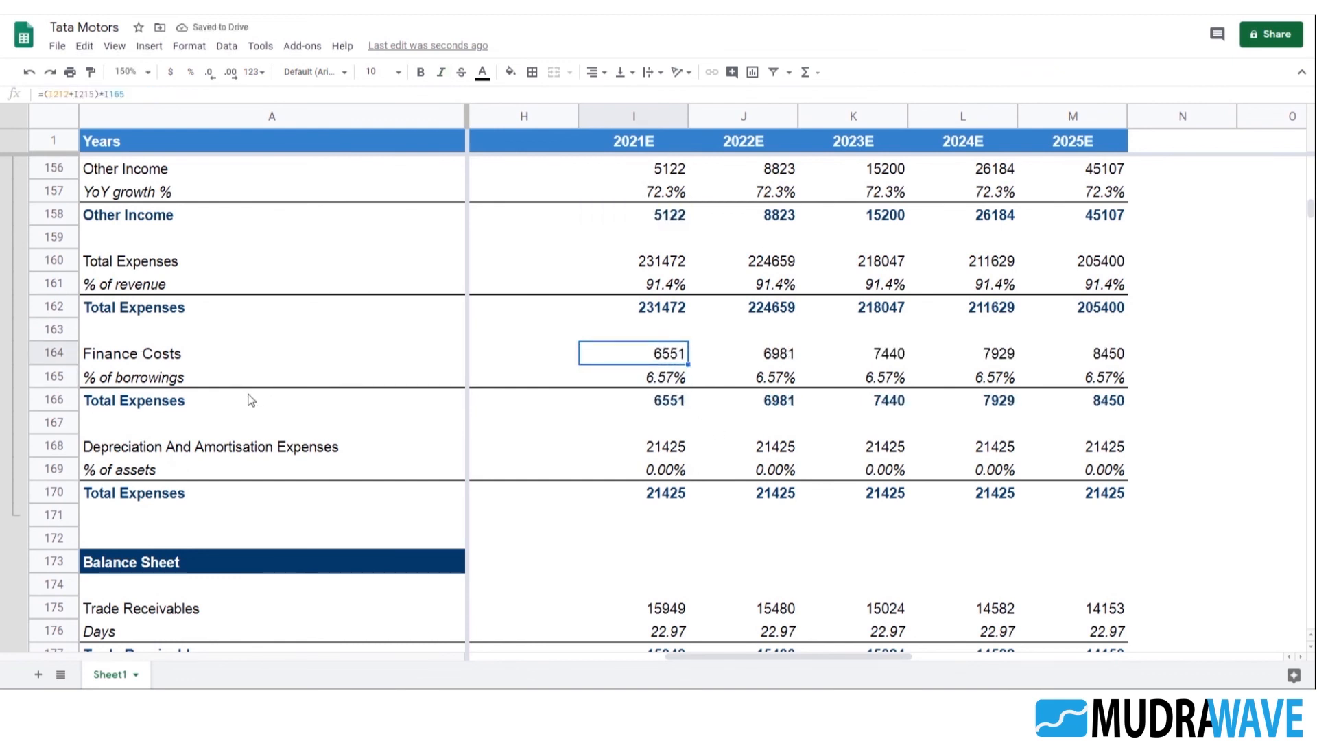
scroll(247, 400, left, 3)
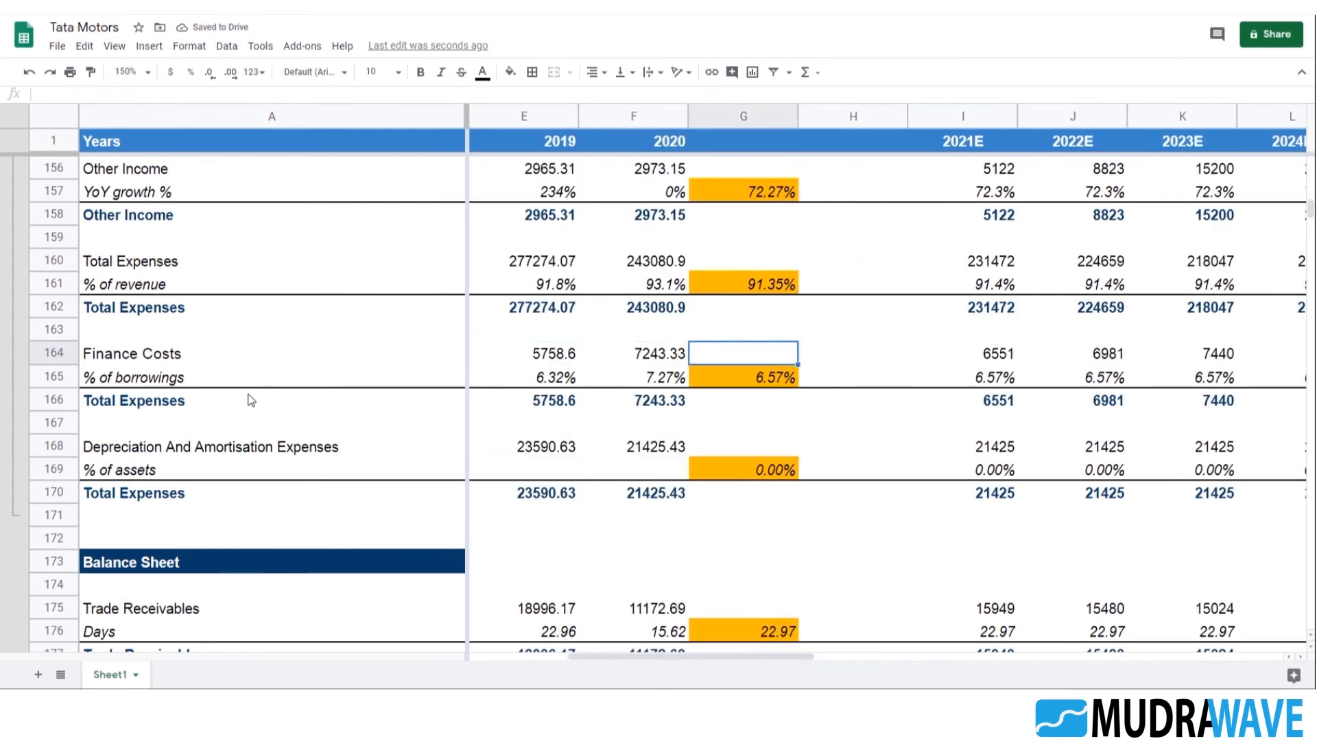
Try linking the Finance Costs % of borrowings assumption in G165 to the 2020 rate with =F165
key(Return)
key(Escape)
key(Down)
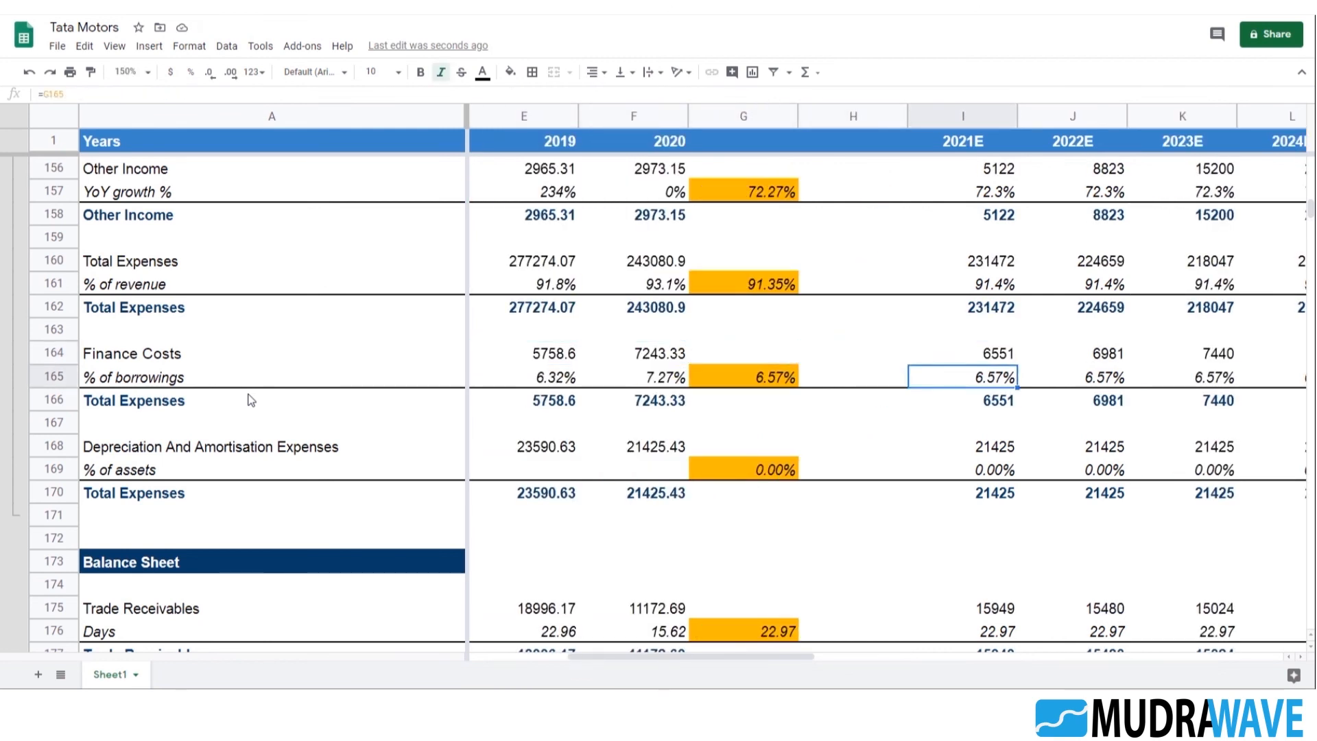
key(Left)
key(Left)
key(Left)
key(Right)
text(=)
key(Left)
key(Return)
key(Up)
key(Right)
key(Right)
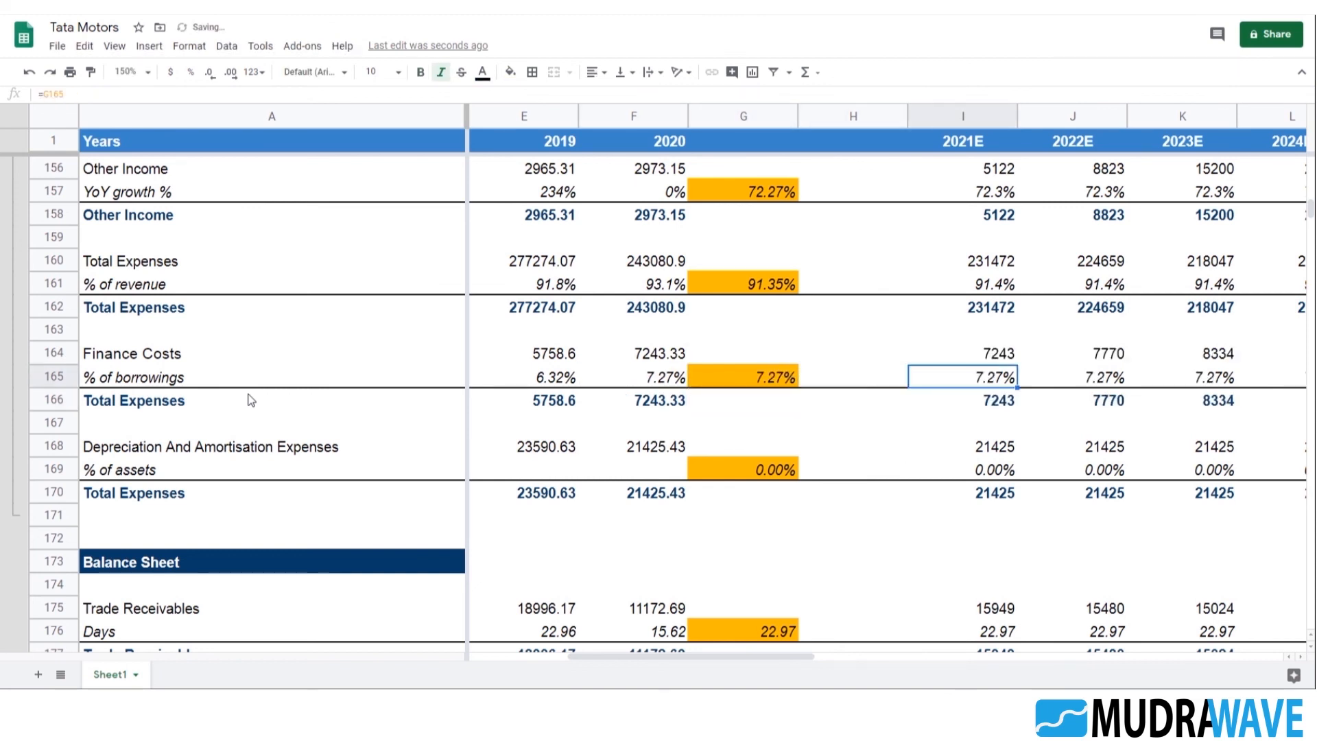
key(Left)
key(Left)
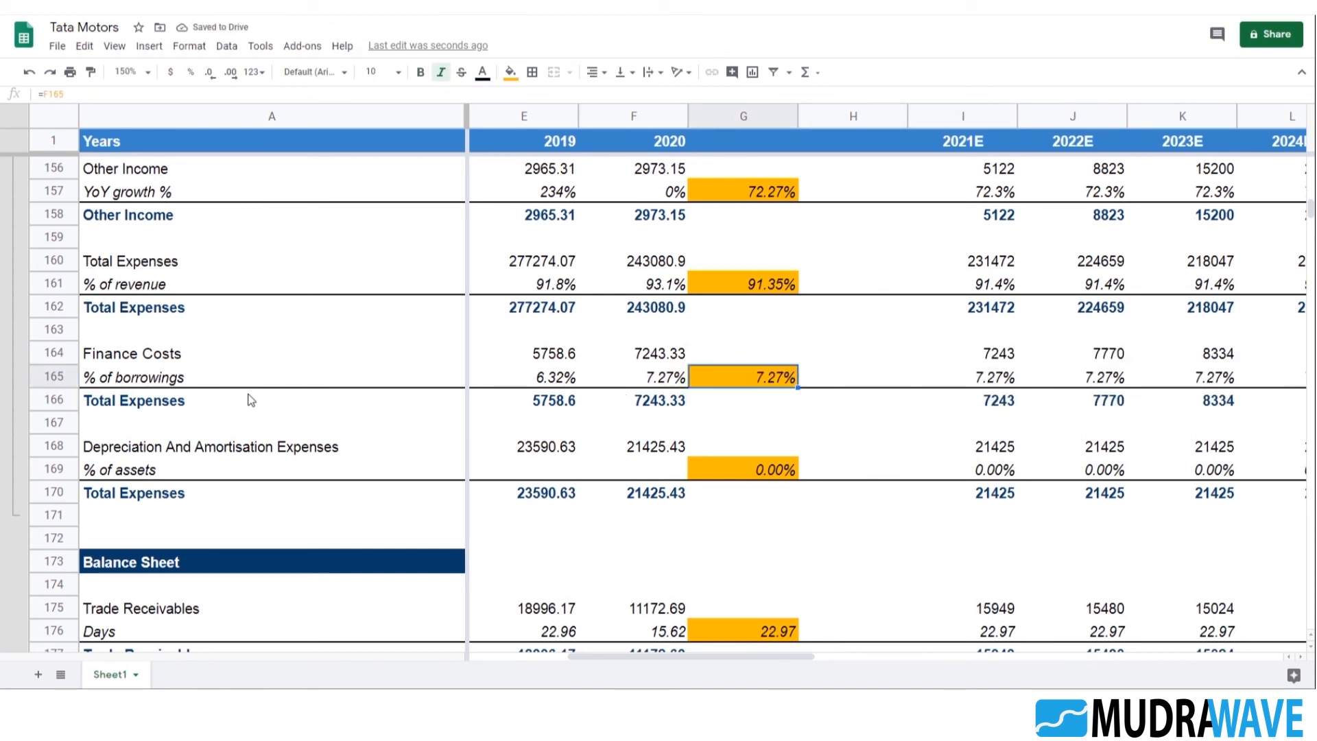
key(Right)
key(Right)
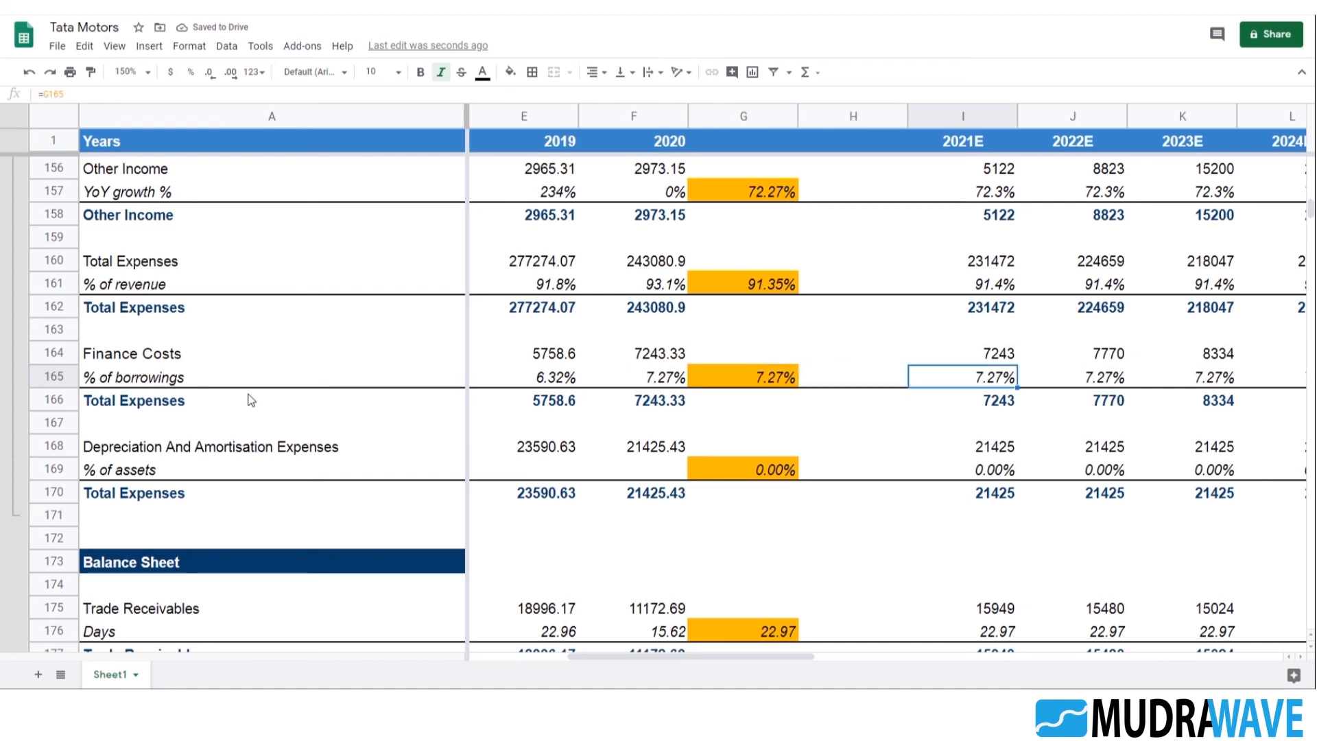
Undo the last change to G165 and inspect the restored average formula and the 2021E Finance Costs formula
key(ctrl+z)
key(Left)
key(Right)
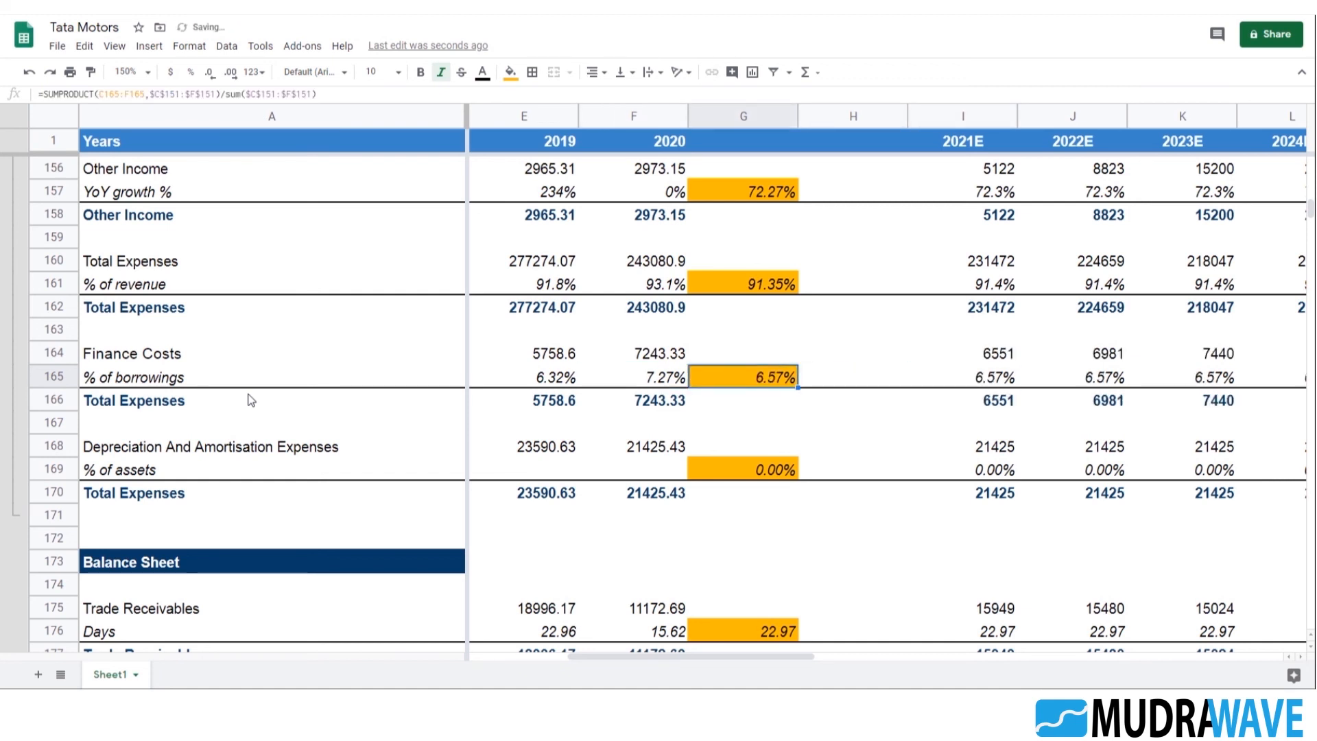
key(Right)
key(Right)
key(Up)
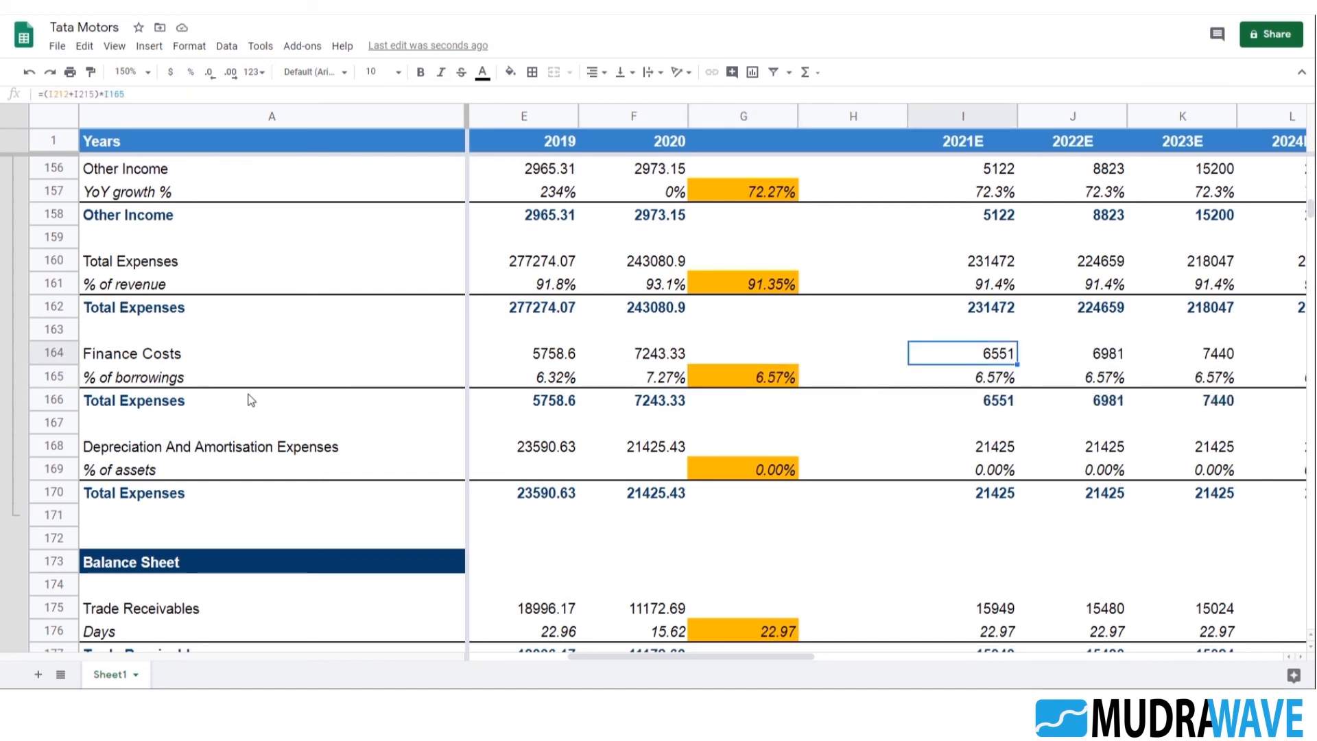
key(Down)
key(Left)
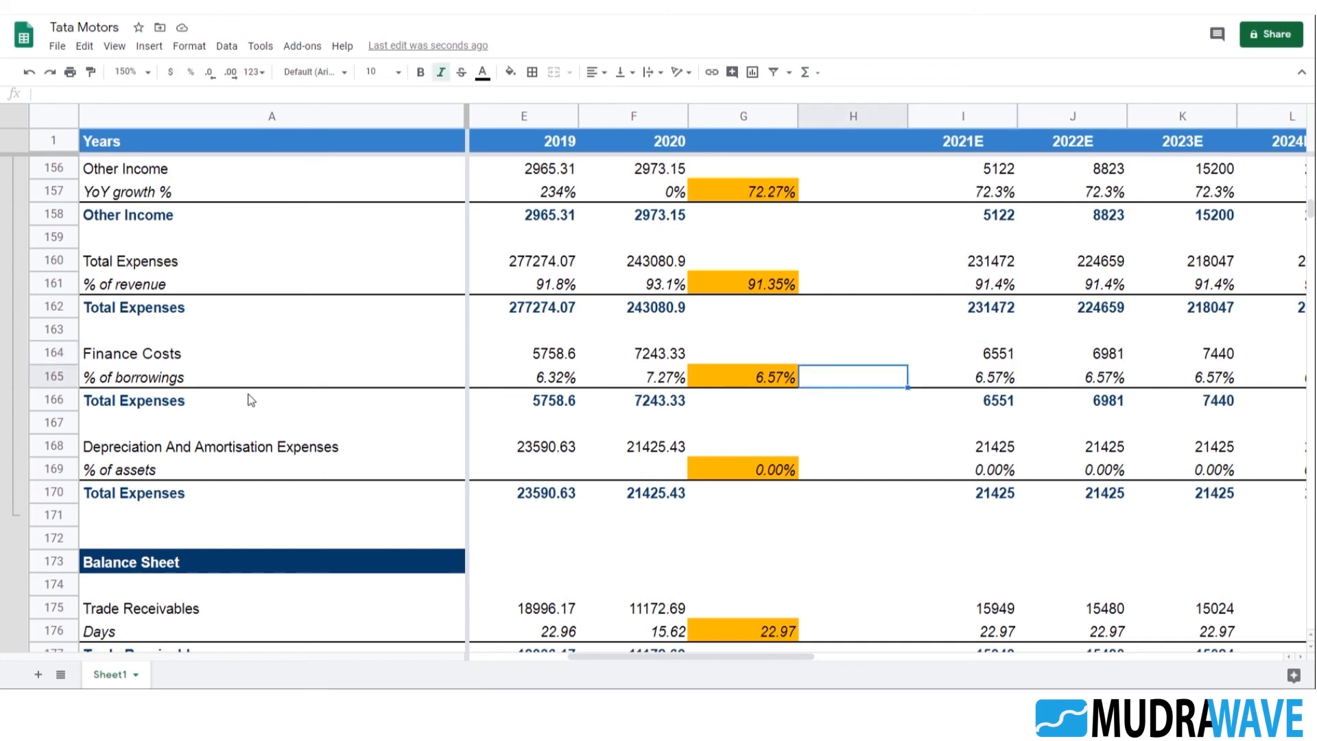
Replace the weighted average in G165 with =F165 so the projections use the 2020 % of borrowings rate
key(Left)
text(=)
key(Left)
key(Return)
key(Up)
key(Right)
key(Right)
key(Right)
key(Right)
key(Right)
key(Right)
key(Left)
key(Left)
key(Left)
key(Left)
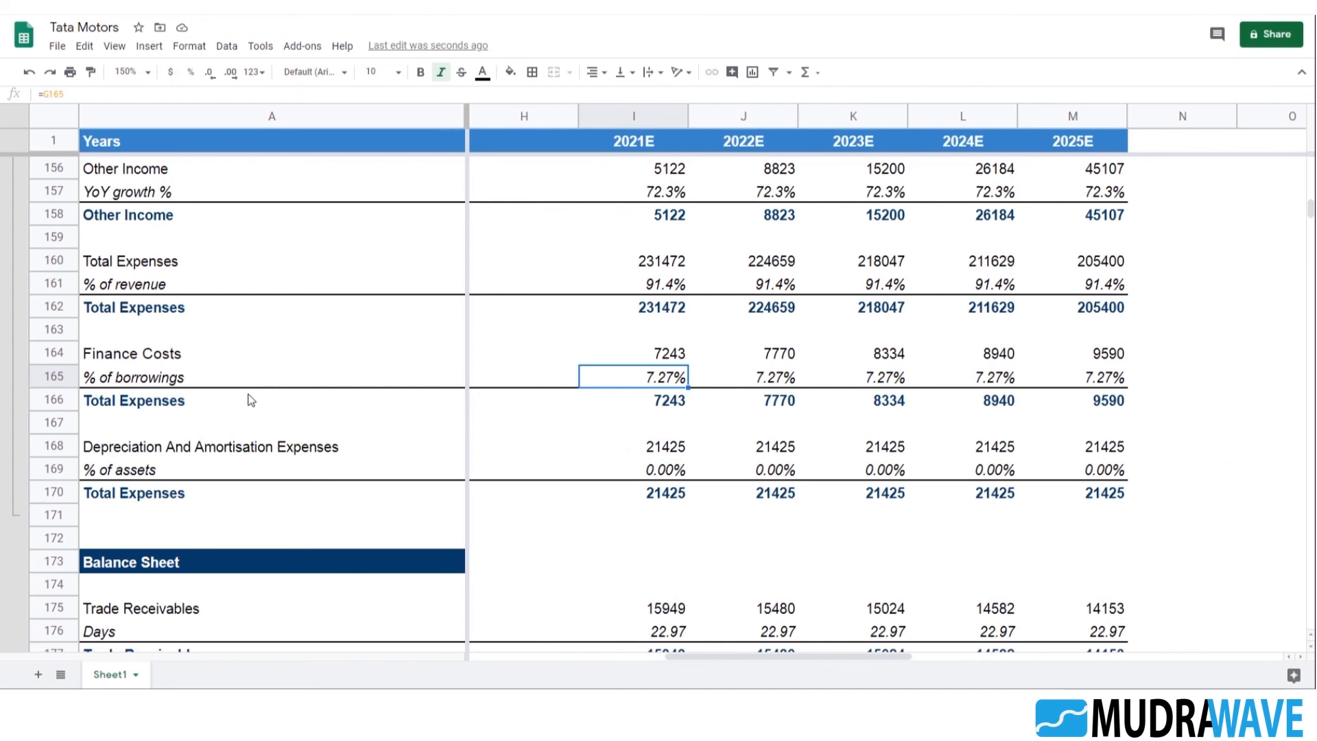
Examine the projected balance sheet asset rows and the existing 2021E depreciation amount and % of assets formulas
scroll(696, 424, down, 3)
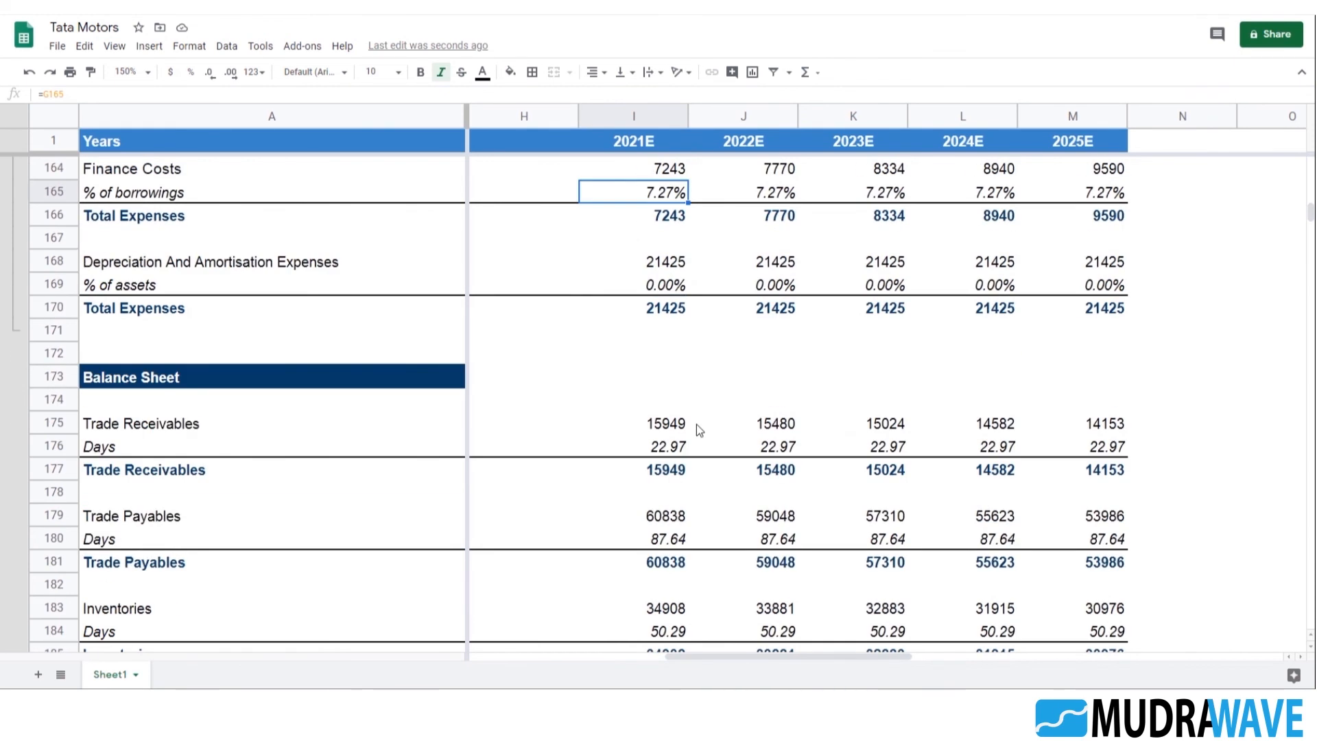
scroll(696, 424, down, 7)
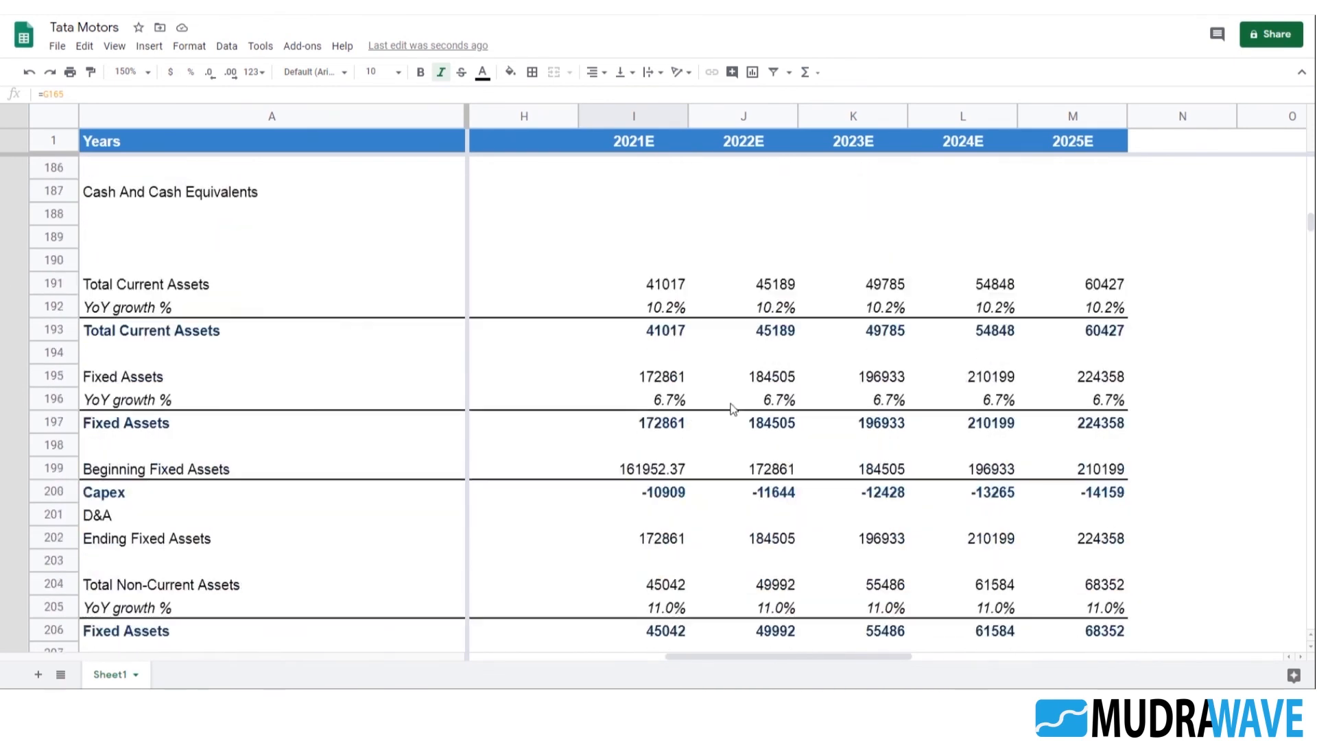
scroll(733, 408, down, 2)
scroll(652, 409, up, 12)
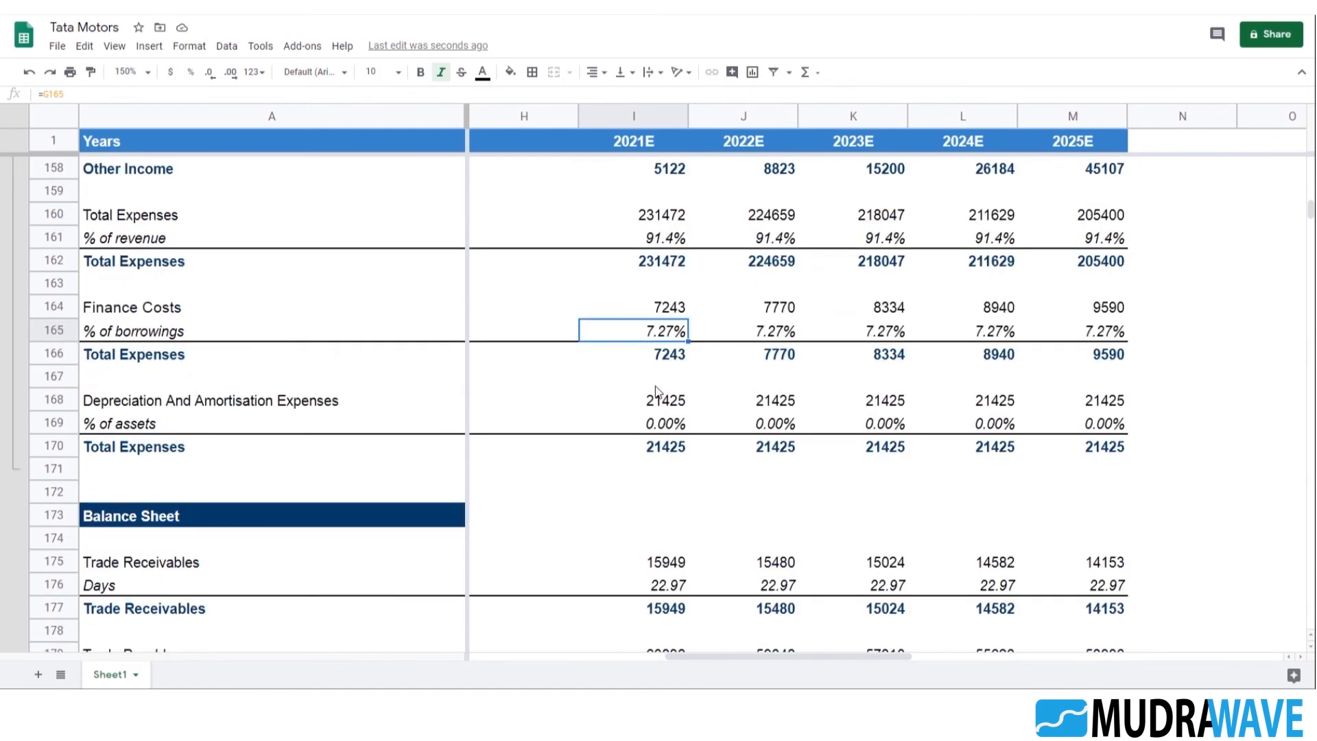
scroll(656, 391, up, 1)
click(679, 452)
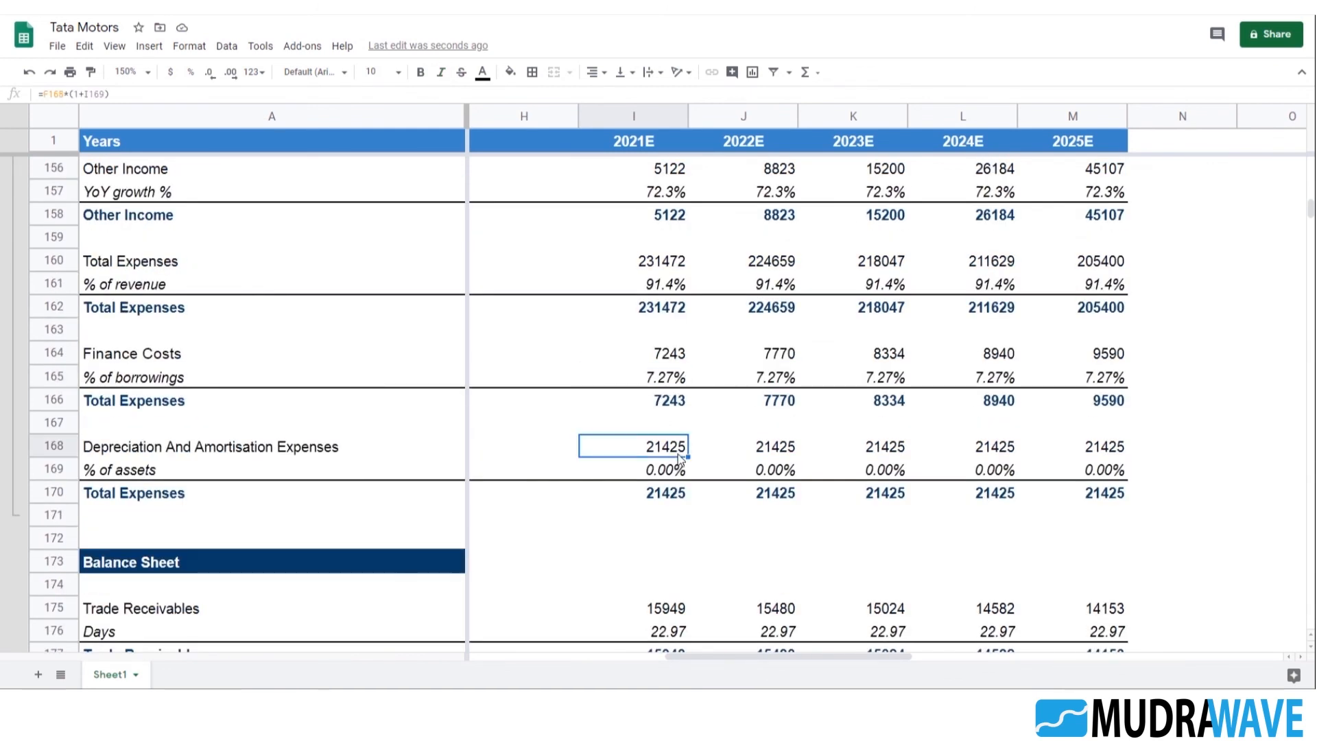
click(675, 469)
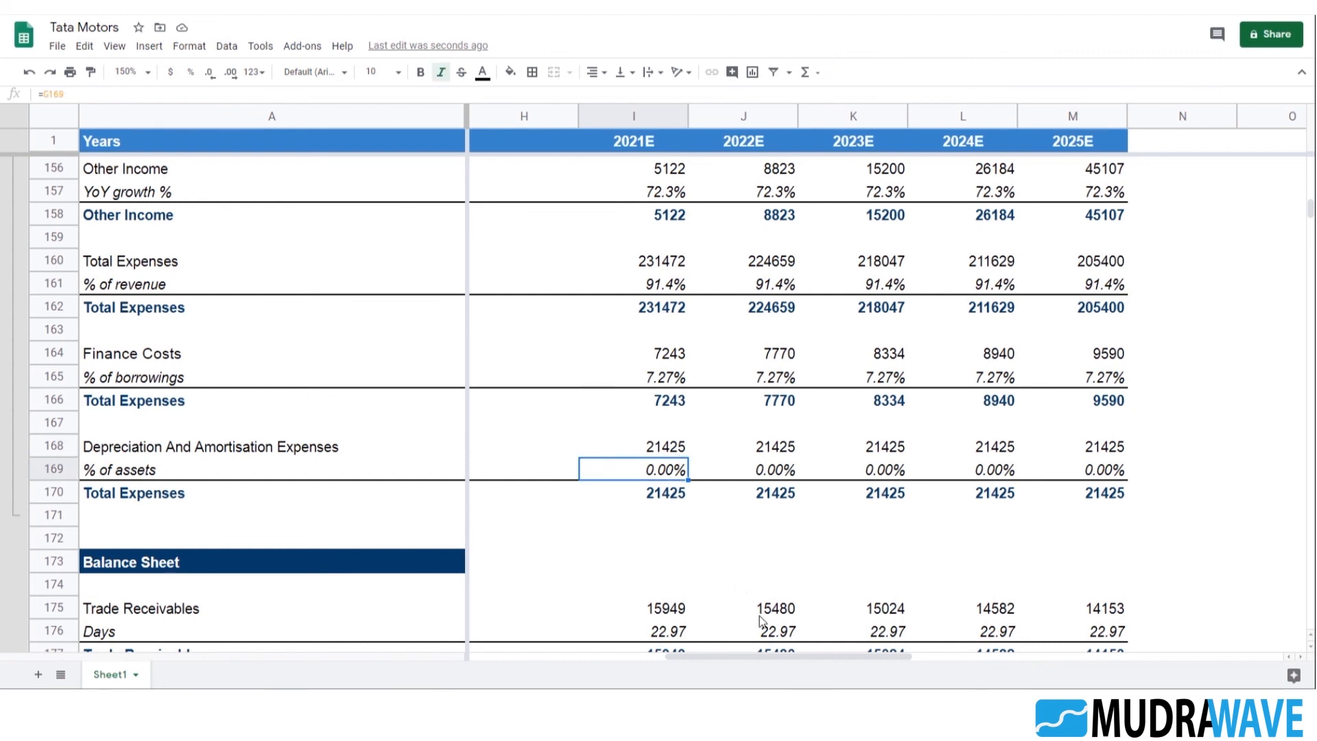
scroll(718, 513, down, 3)
scroll(692, 474, up, 2)
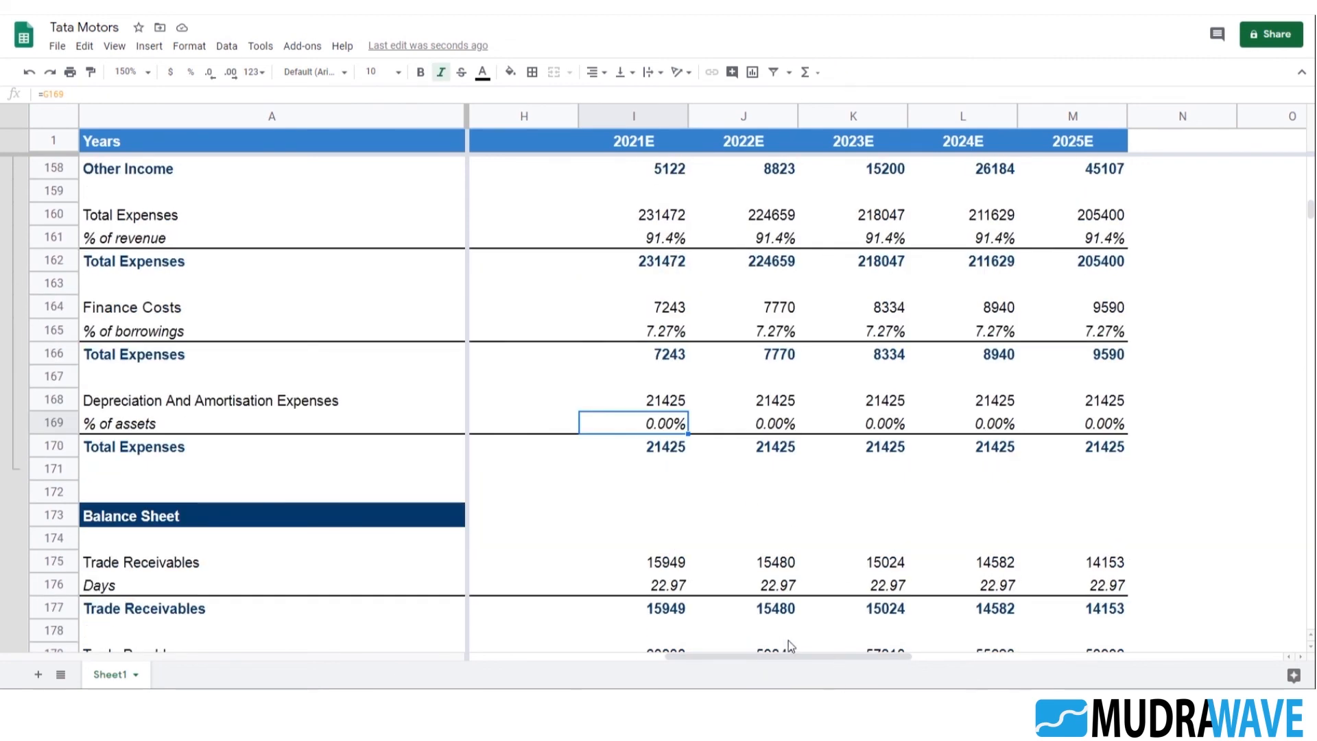
Enter =B168/B197 in B169 to calculate 2016 depreciation as a percentage of fixed assets
drag(787, 653, 513, 673)
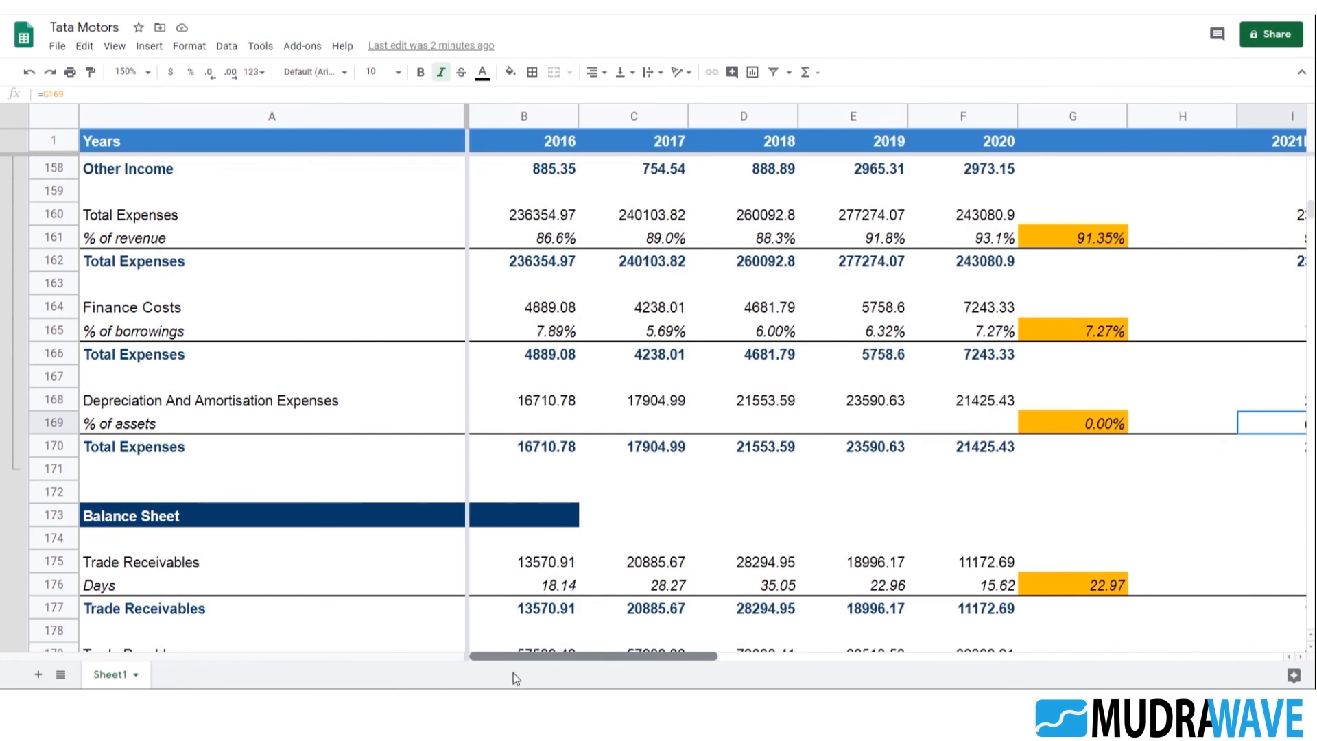
click(543, 425)
text(=)
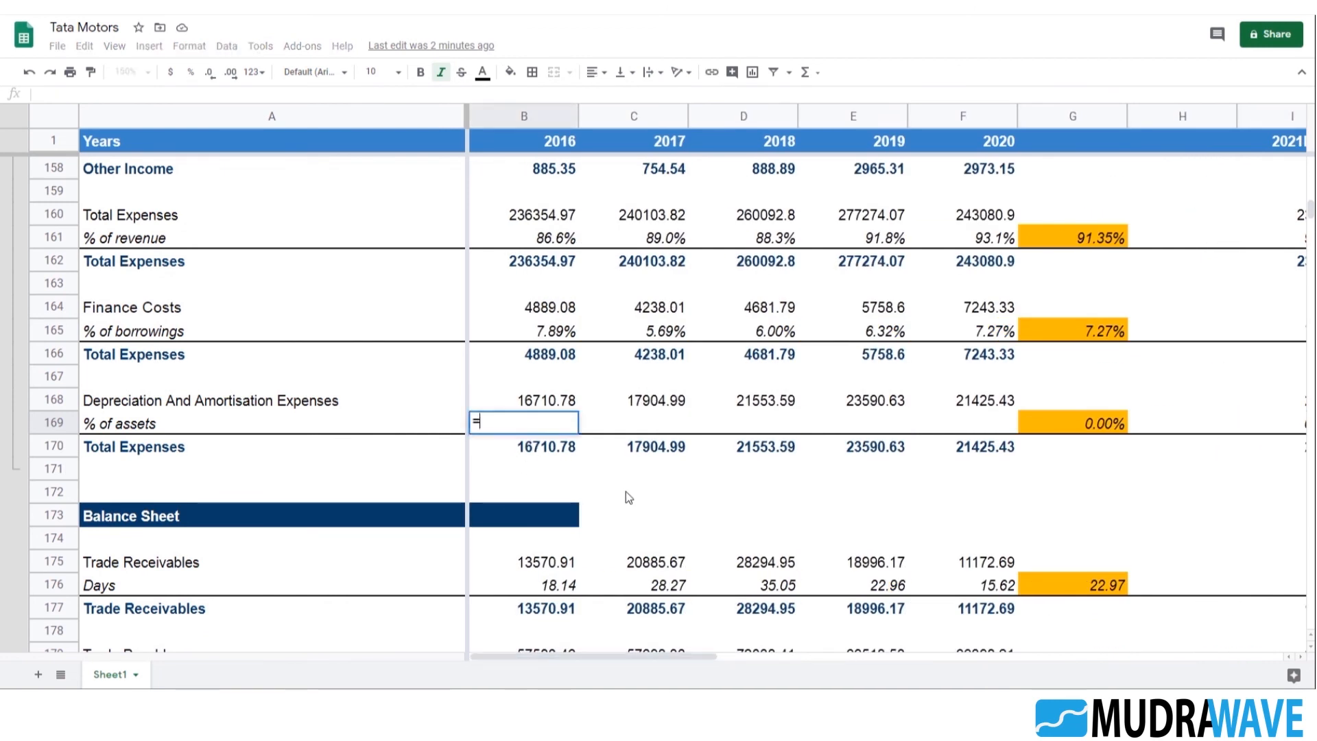
click(538, 401)
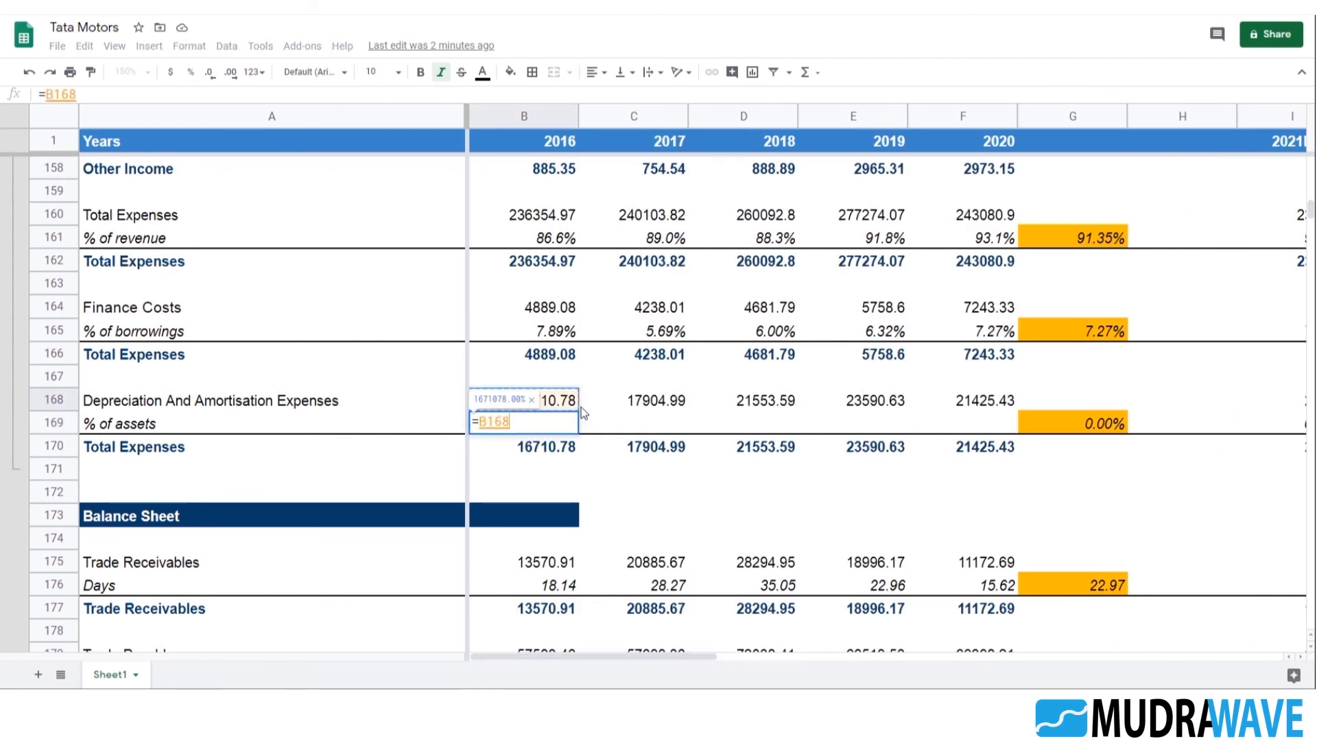
text(/)
scroll(664, 425, down, 3)
scroll(664, 426, down, 5)
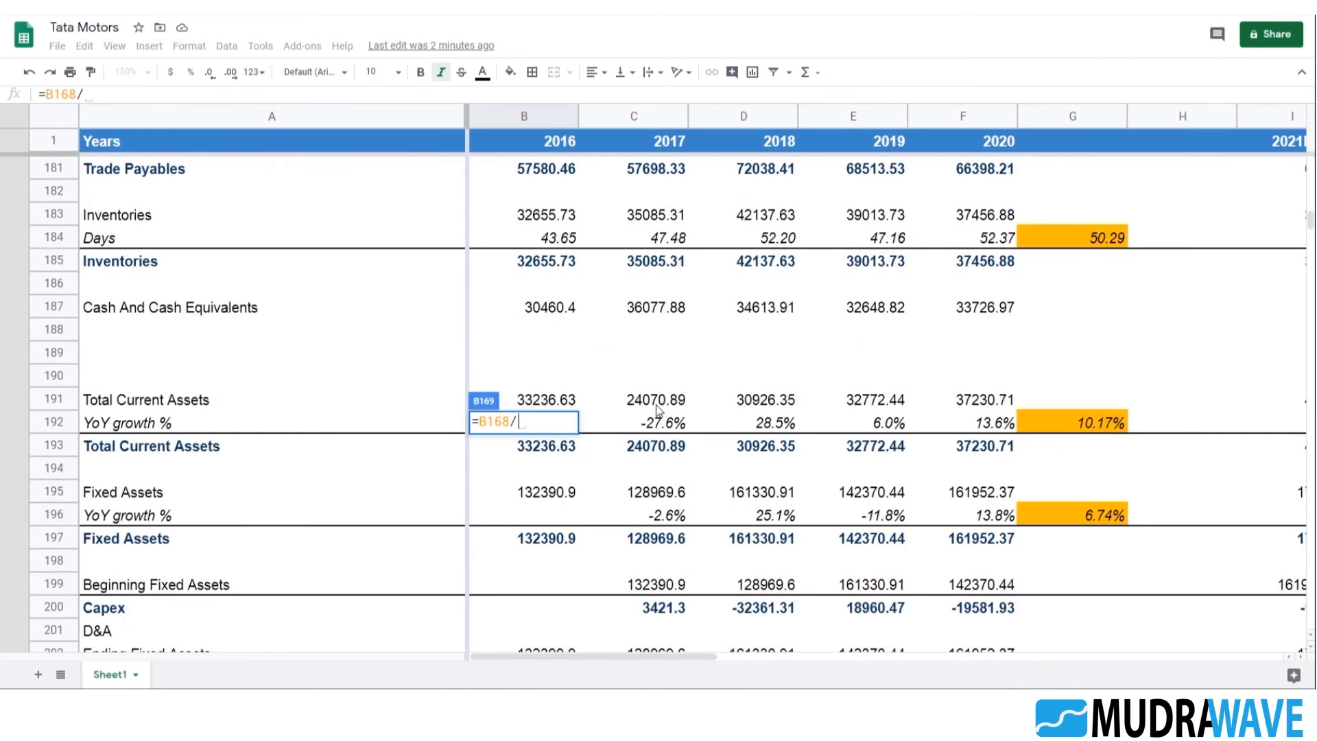
click(541, 542)
key(Return)
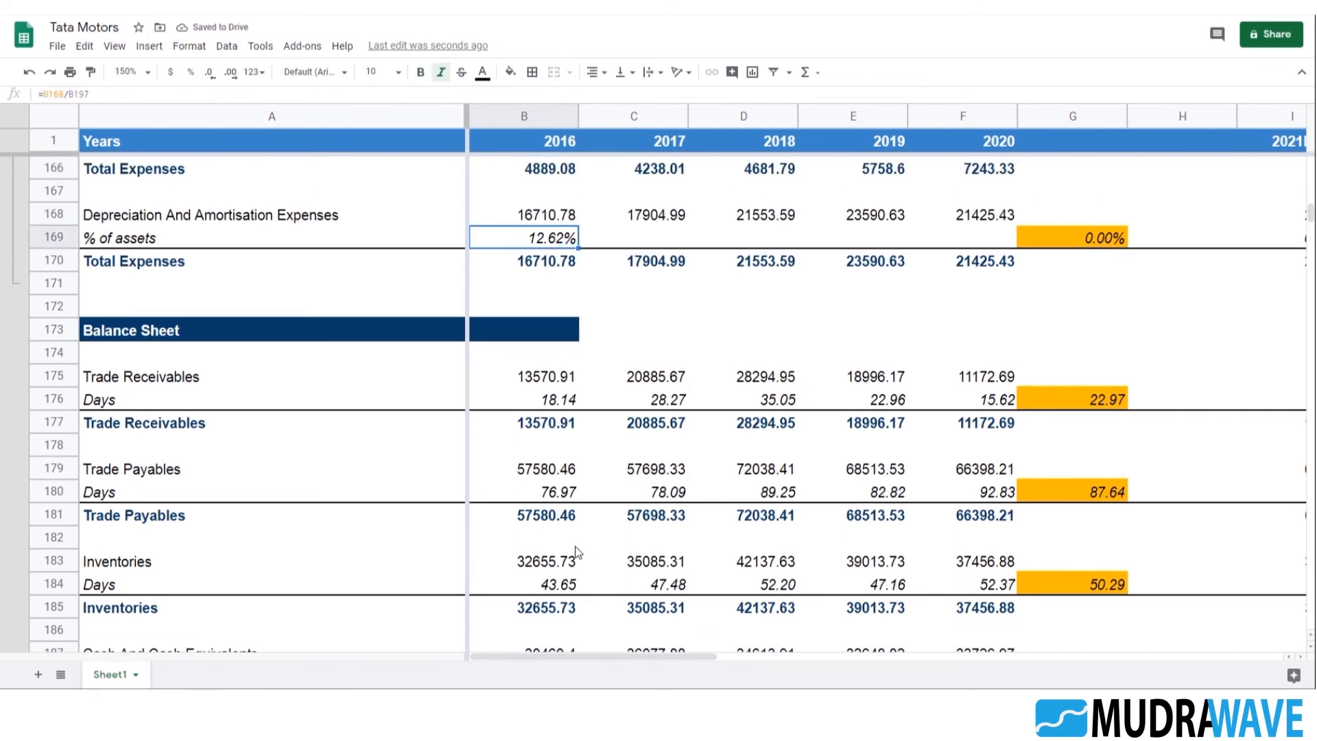
Fill the % of assets formula from B169 across the historical years through F169
key(shift+Right)
key(shift+Right)
key(shift+Right)
key(shift+Right)
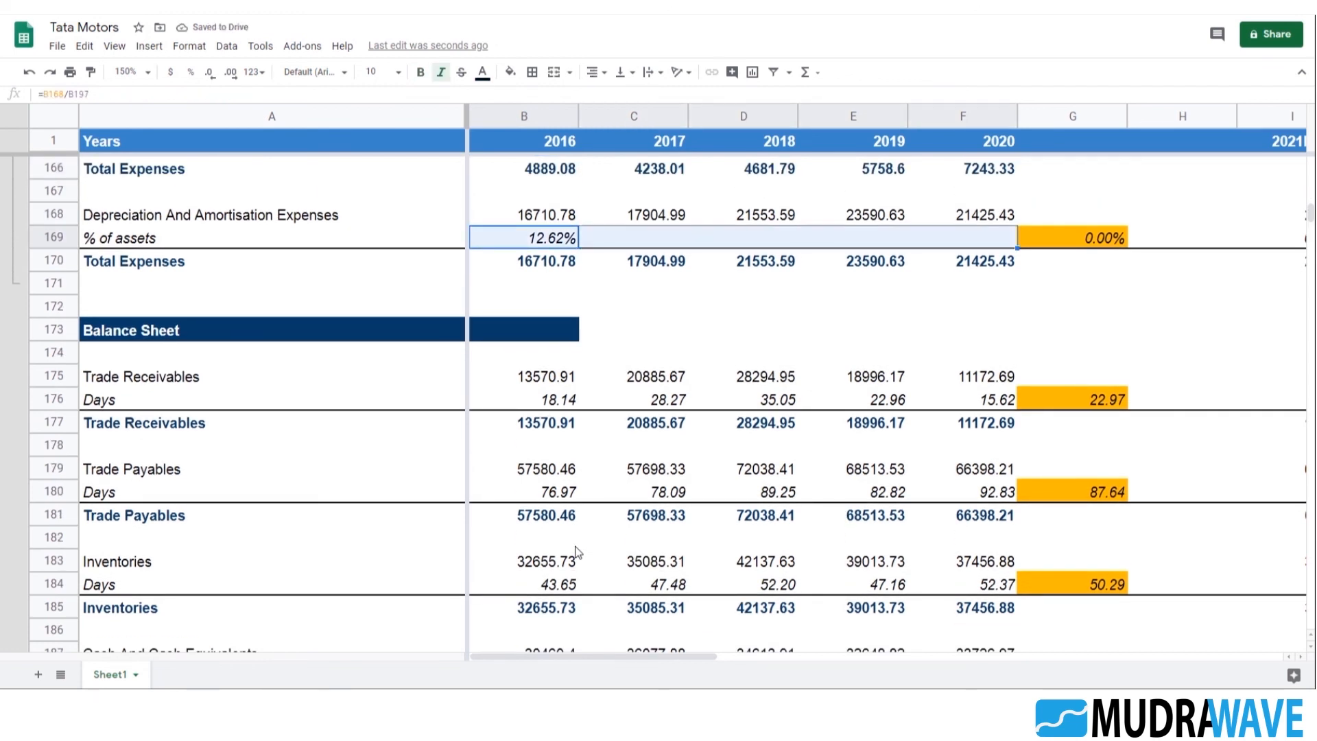
key(ctrl+r)
key(Right)
key(Right)
key(Right)
key(Right)
key(Right)
key(Right)
key(Right)
key(Right)
key(Right)
key(Right)
key(Right)
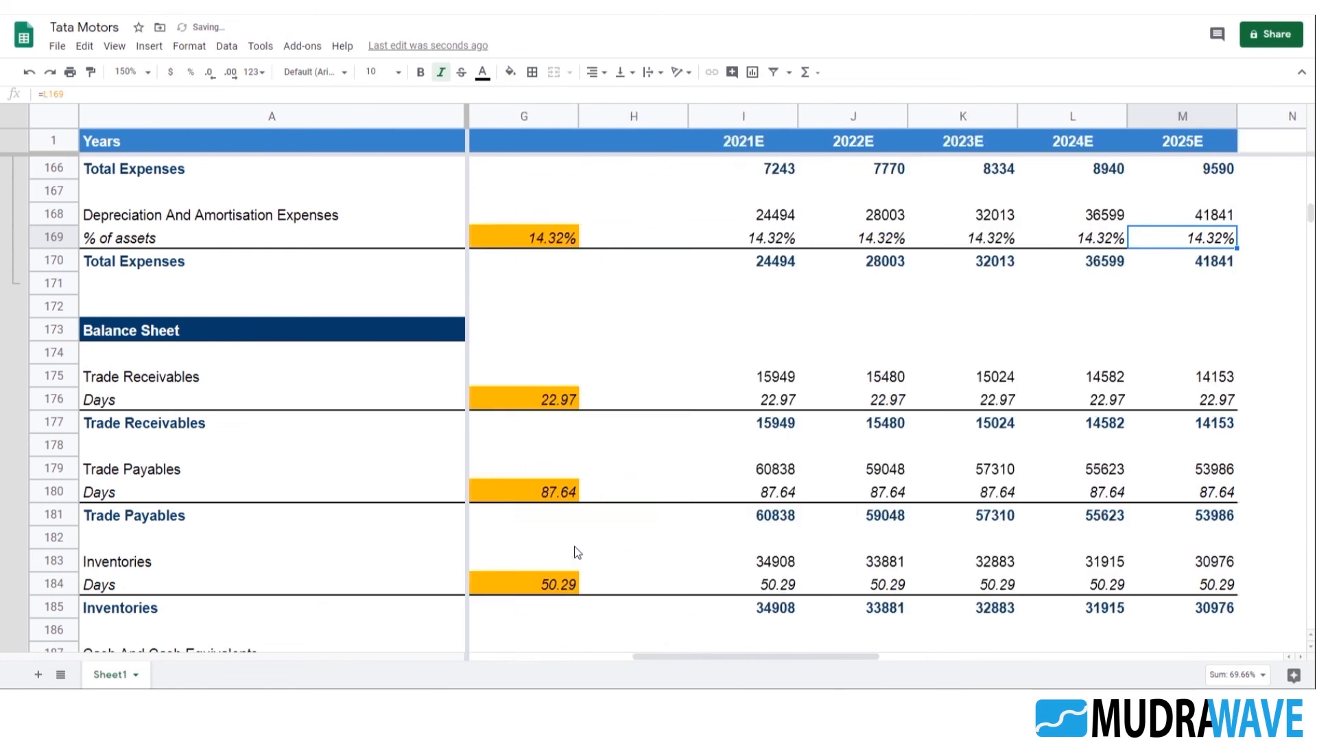
key(Left)
key(Left)
key(Left)
key(Left)
key(Left)
key(Left)
key(Left)
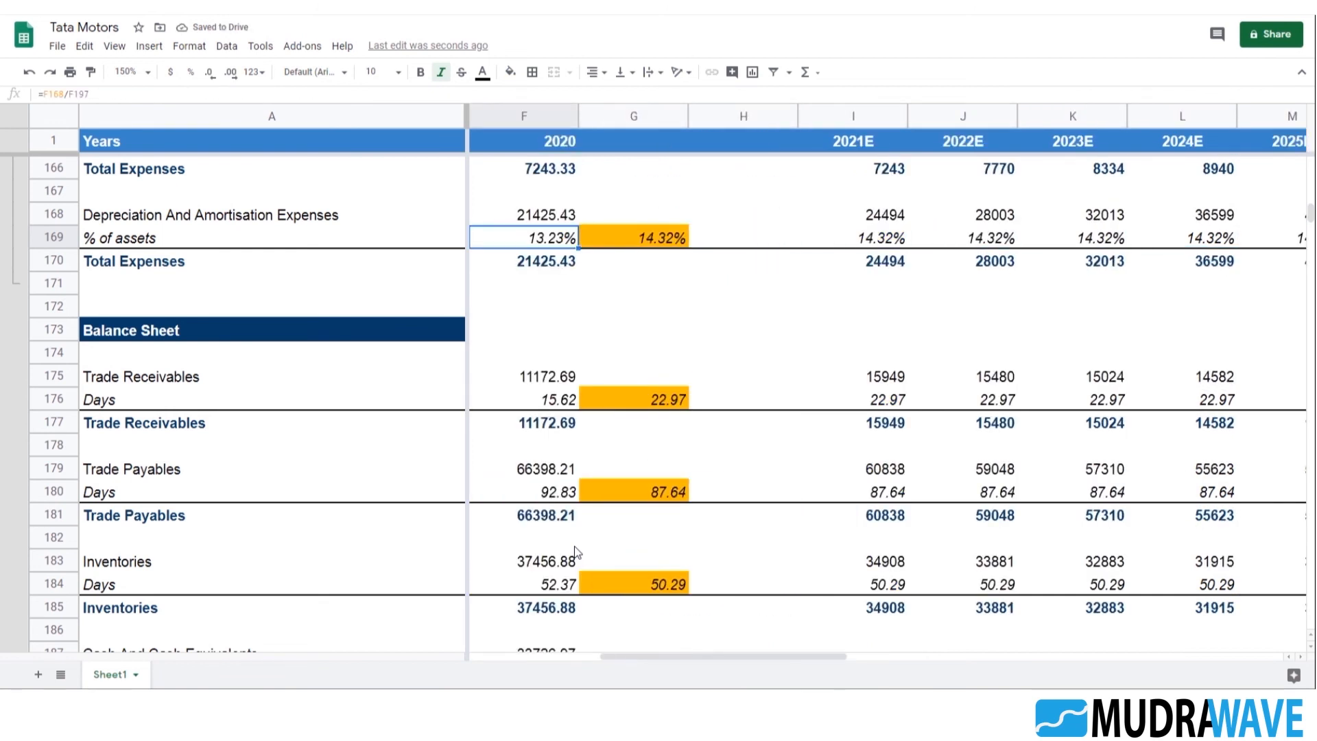
key(Right)
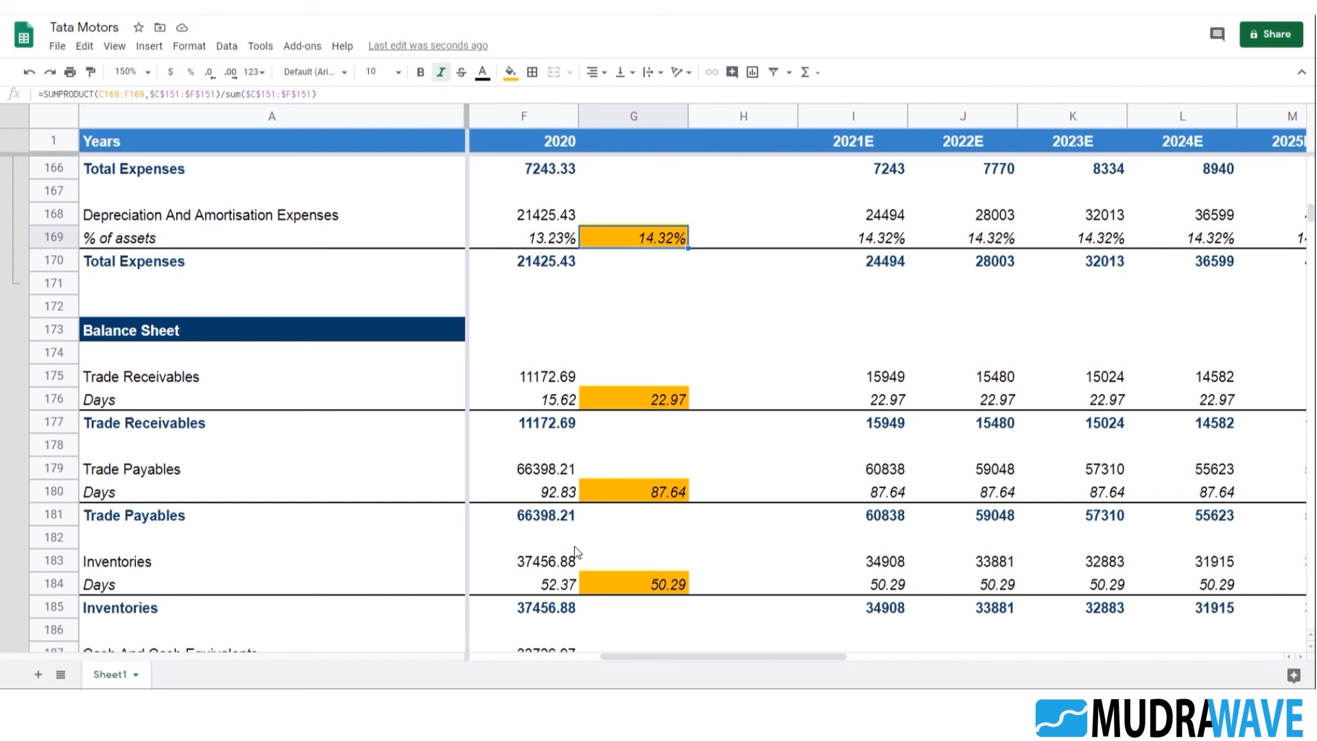
Replace the 2021E Depreciation And Amortisation formula in I168 with =I195*I169, multiplying fixed assets by the % of assets rate
click(893, 218)
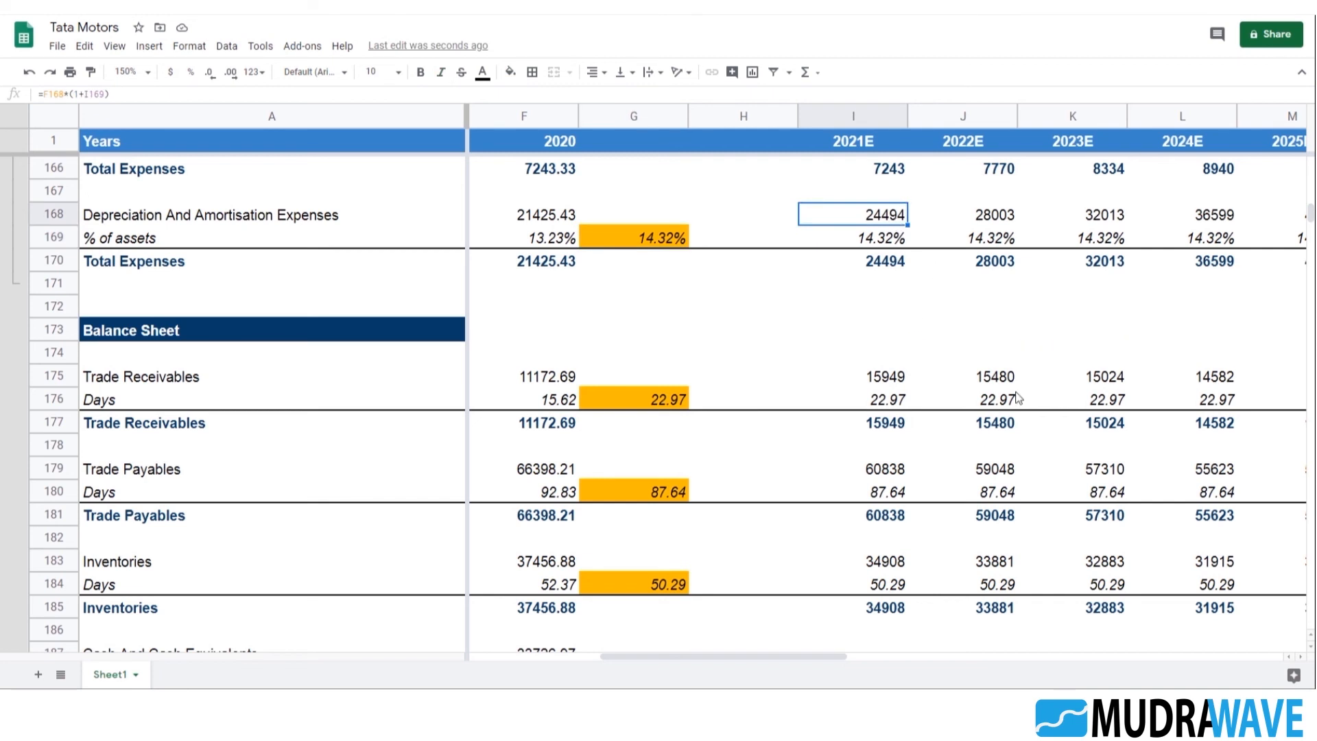
text(=()
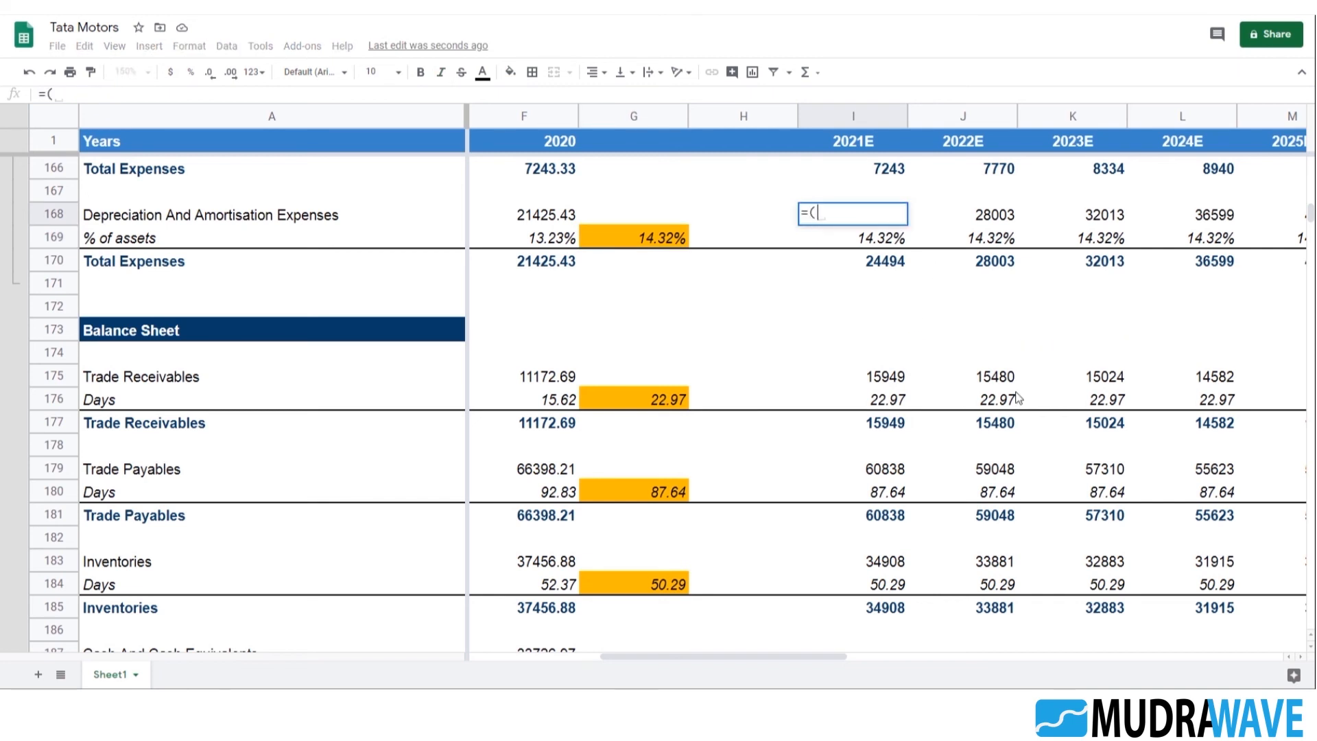
scroll(925, 275, down, 3)
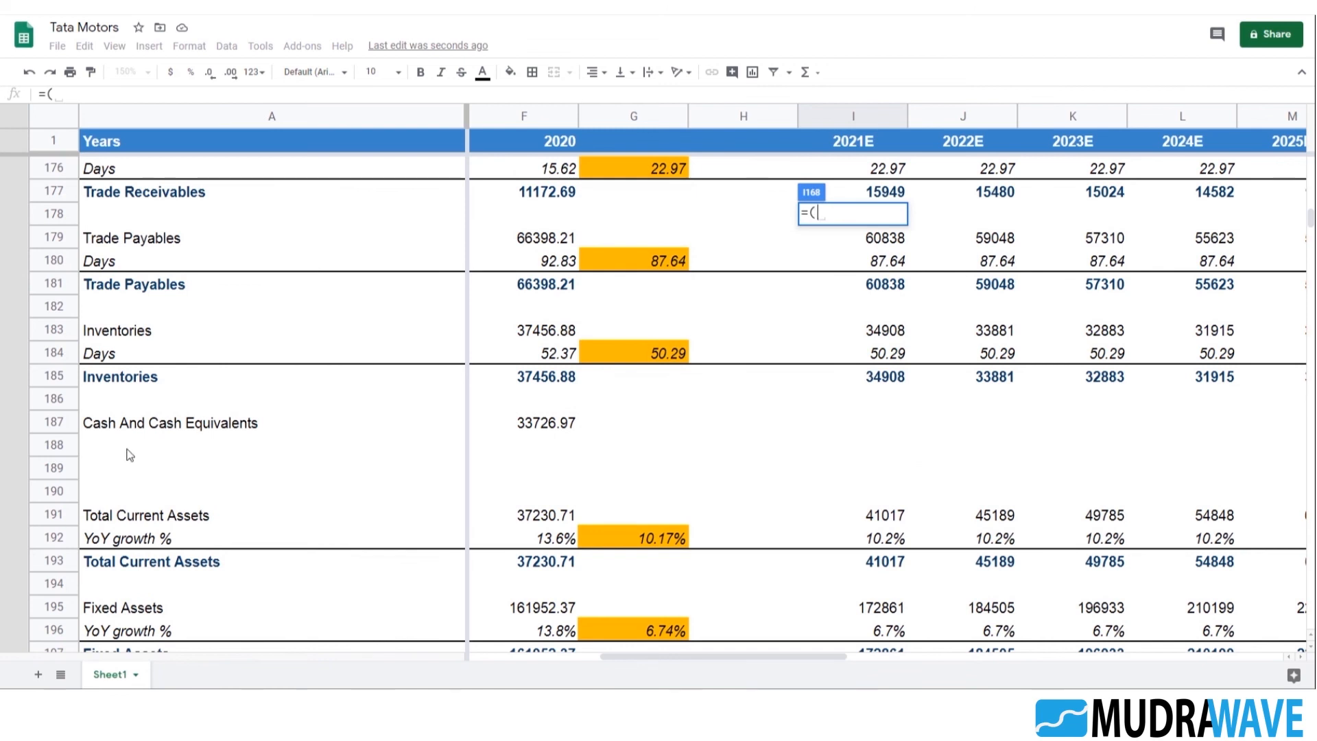
scroll(206, 446, down, 3)
click(828, 431)
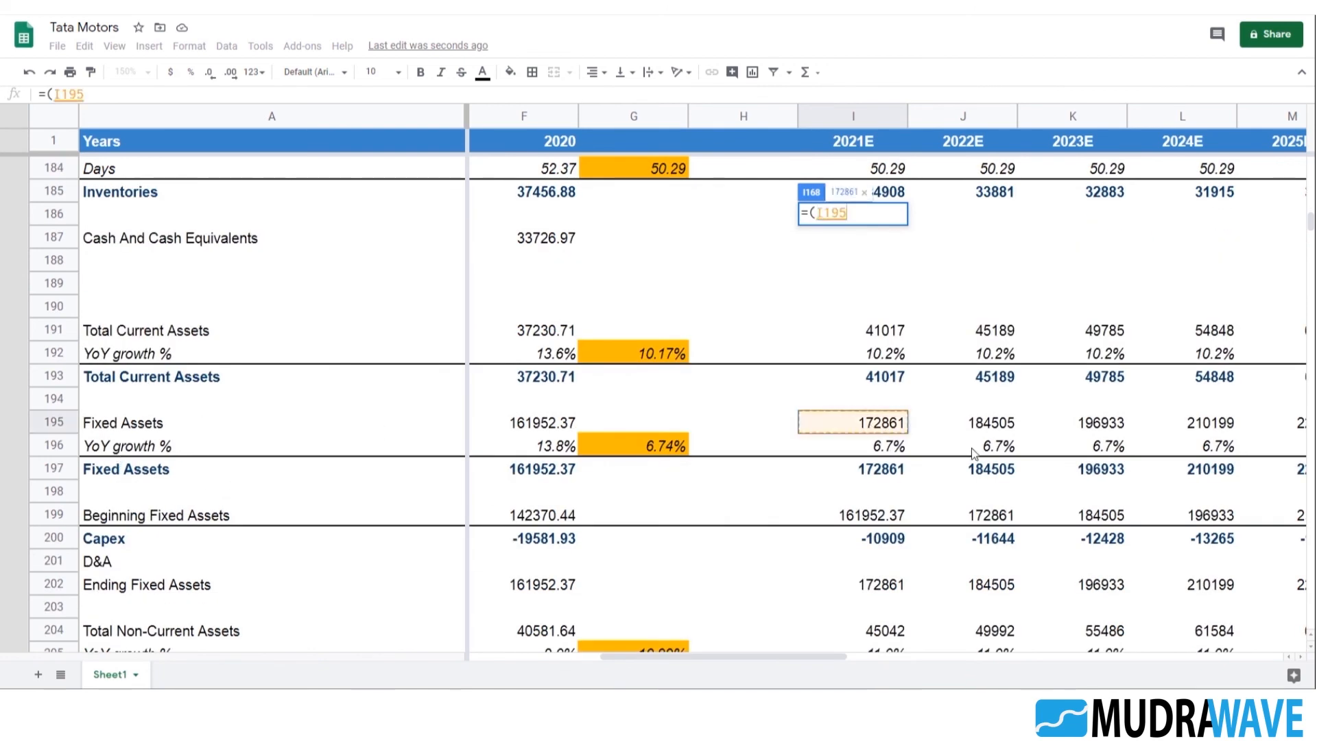
click(818, 213)
key(BackSpace)
click(900, 212)
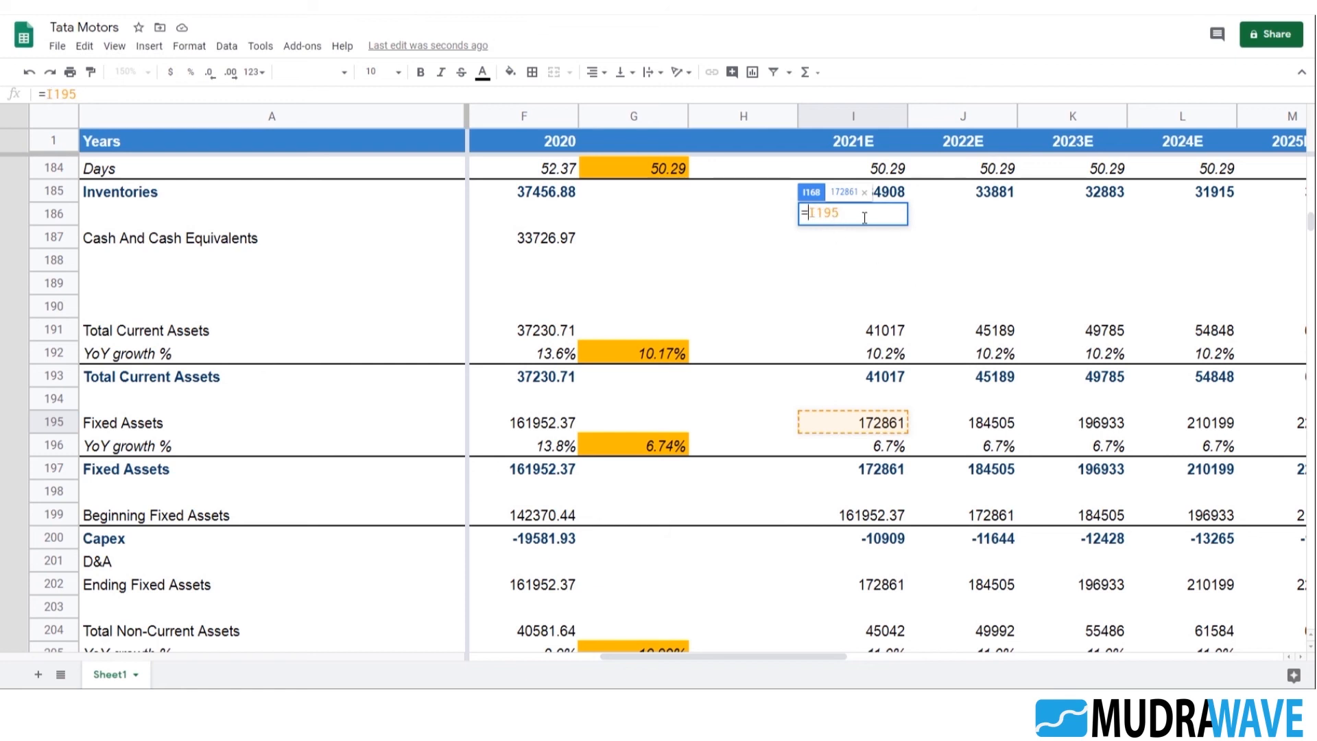
text(*)
scroll(941, 361, up, 8)
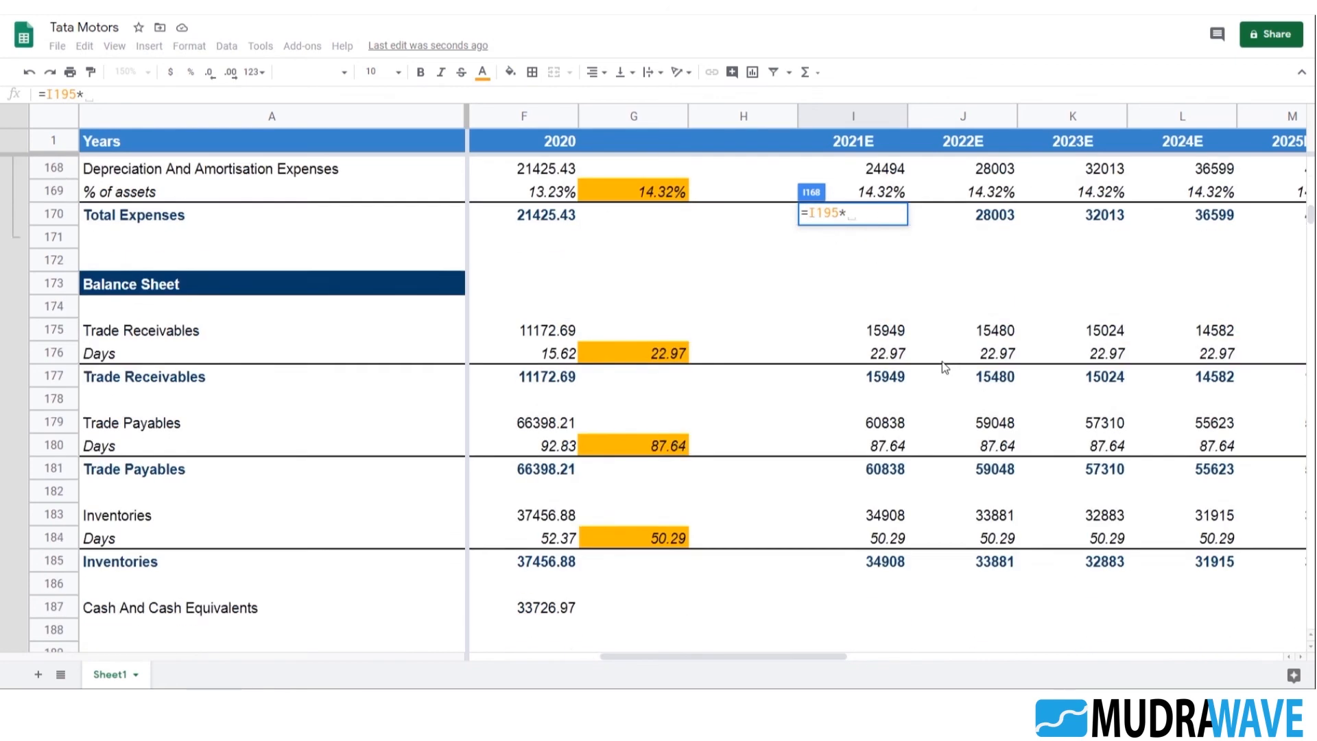
scroll(944, 363, up, 1)
click(890, 425)
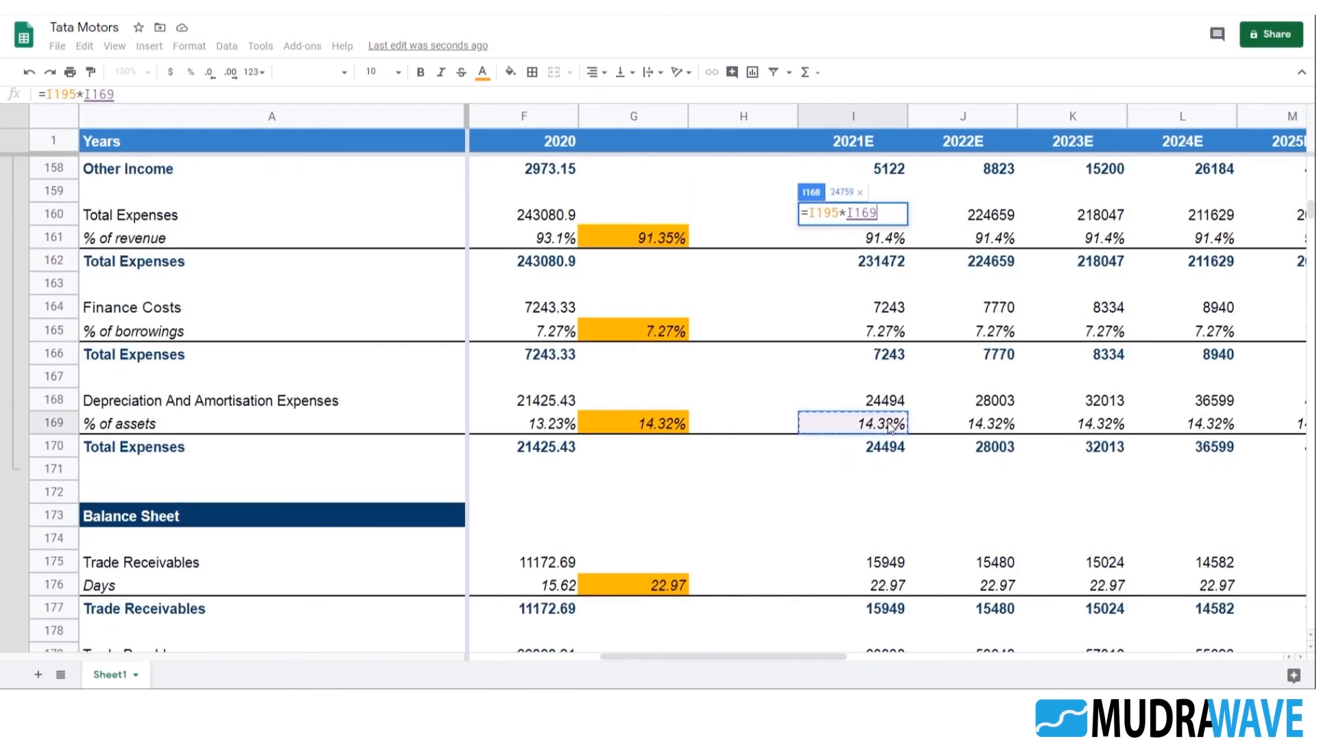
key(Return)
key(Up)
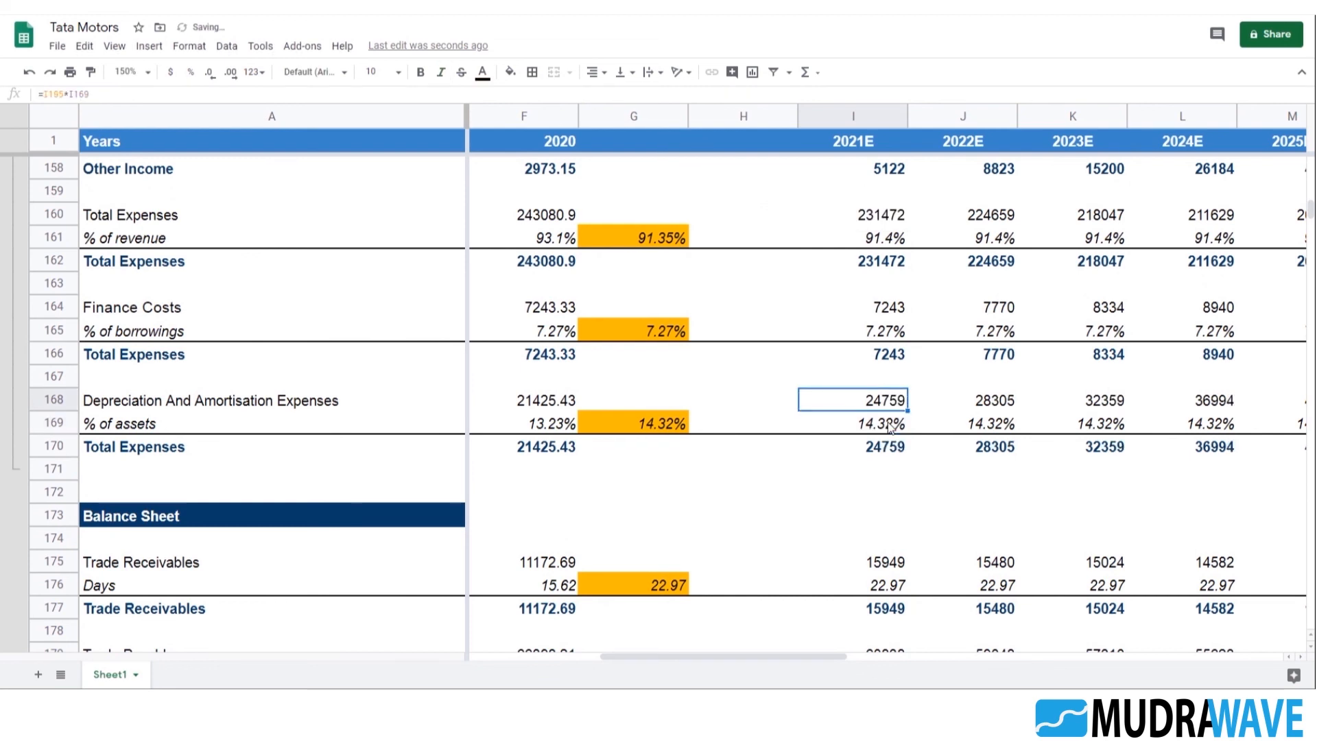
Fill the Depreciation And Amortisation formula from I168 across the projected years through 2025E
key(shift+Right)
key(shift+Right)
key(shift+Right)
key(shift+Right)
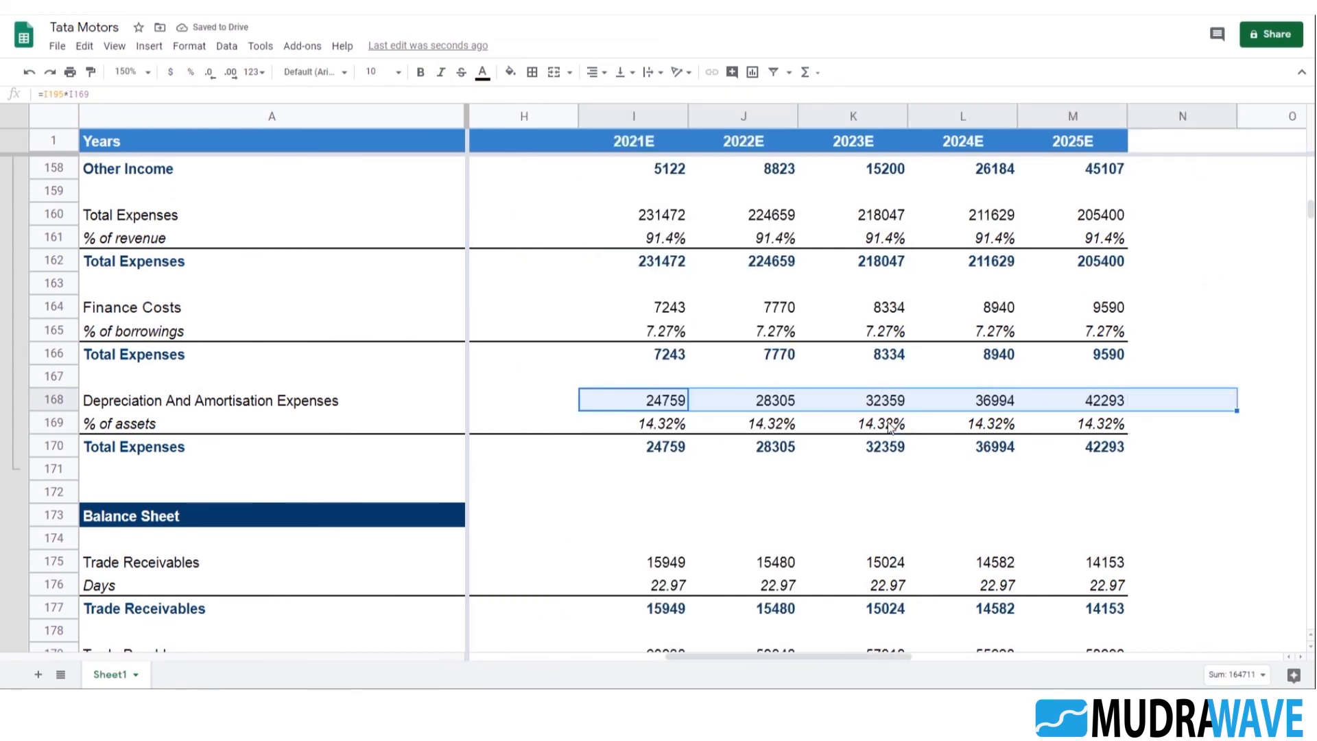
key(ctrl+r)
key(Right)
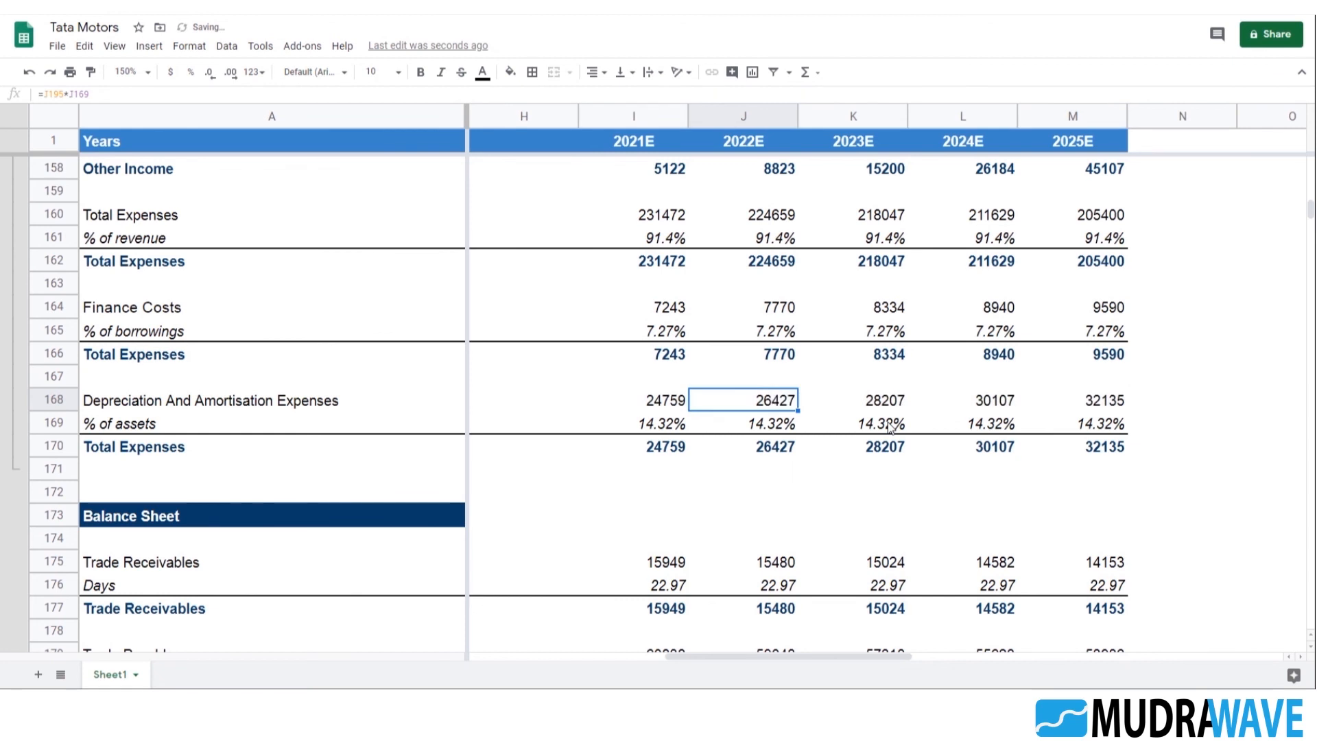
Review the depreciation % of assets rates in row 169 across the historical, average and projected columns
key(Down)
key(Left)
key(Left)
key(Left)
key(Left)
key(Left)
key(Right)
key(Right)
key(Right)
key(Right)
key(Right)
key(Right)
key(Right)
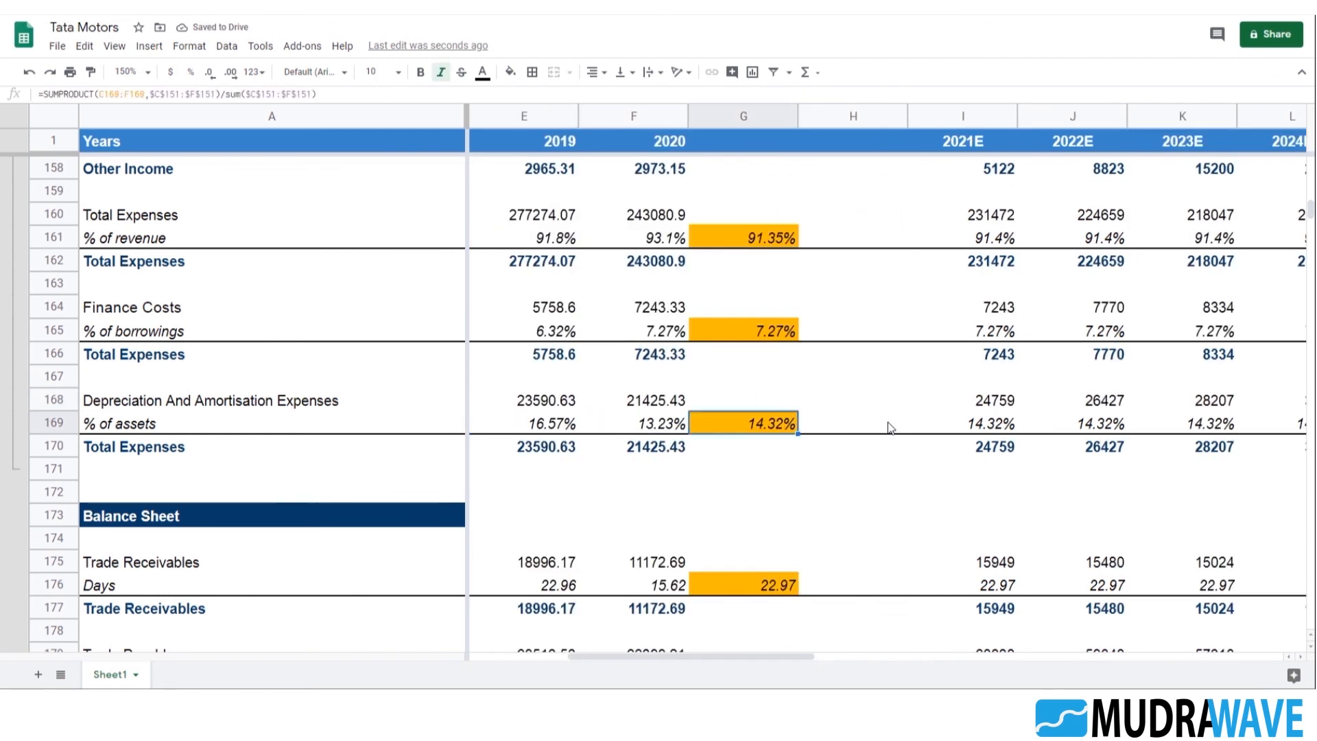
key(Right)
key(Right)
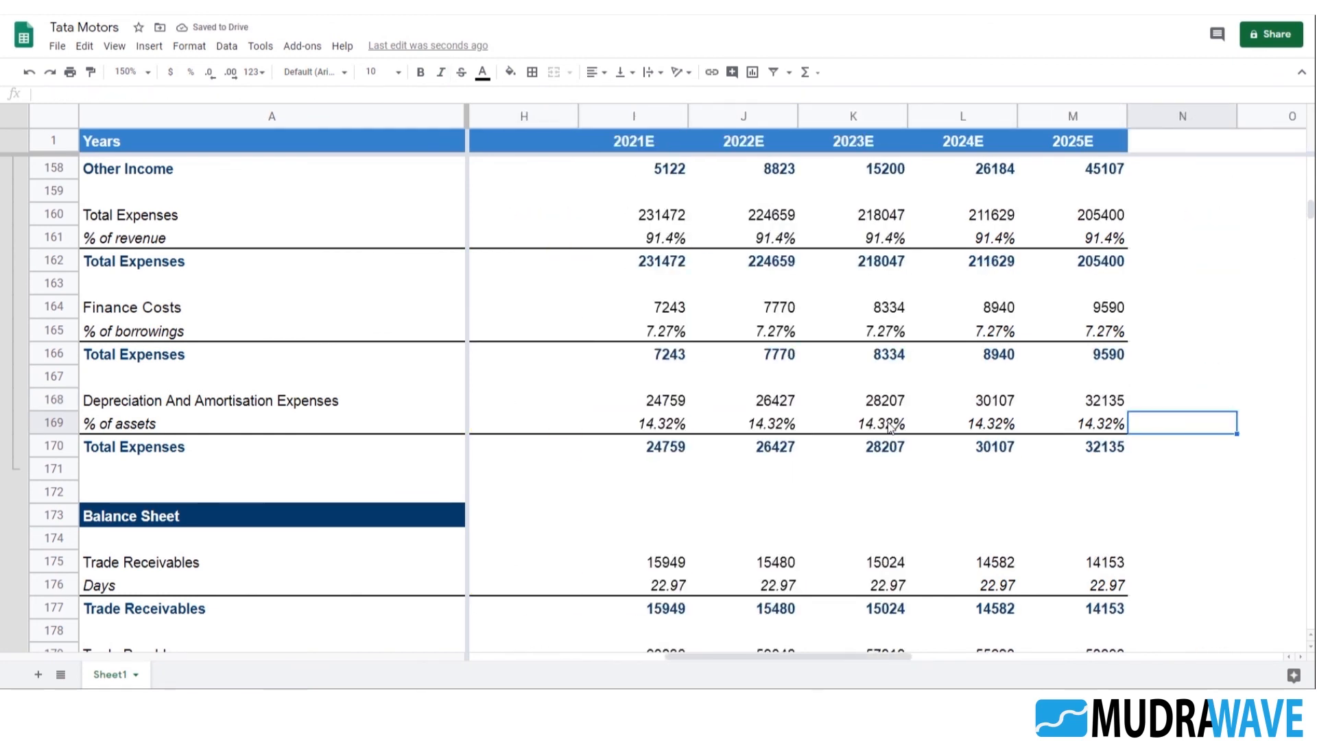
Examine the projected Depreciation And Amortisation amounts in row 168 and the historical % of assets formulas beneath them
key(Left)
key(Up)
scroll(912, 398, down, 2)
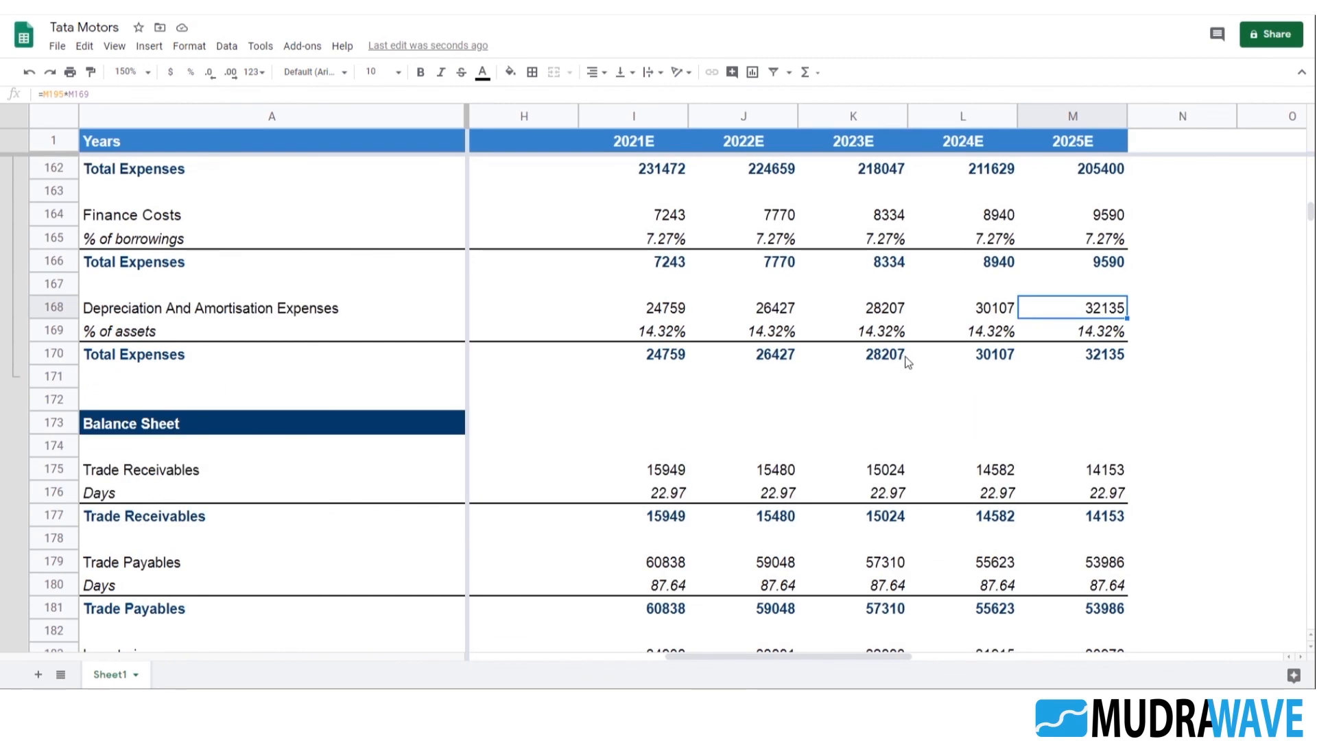
scroll(908, 362, up, 2)
click(686, 404)
key(Left)
key(Left)
key(Left)
key(Left)
key(Left)
key(Left)
key(Left)
key(Left)
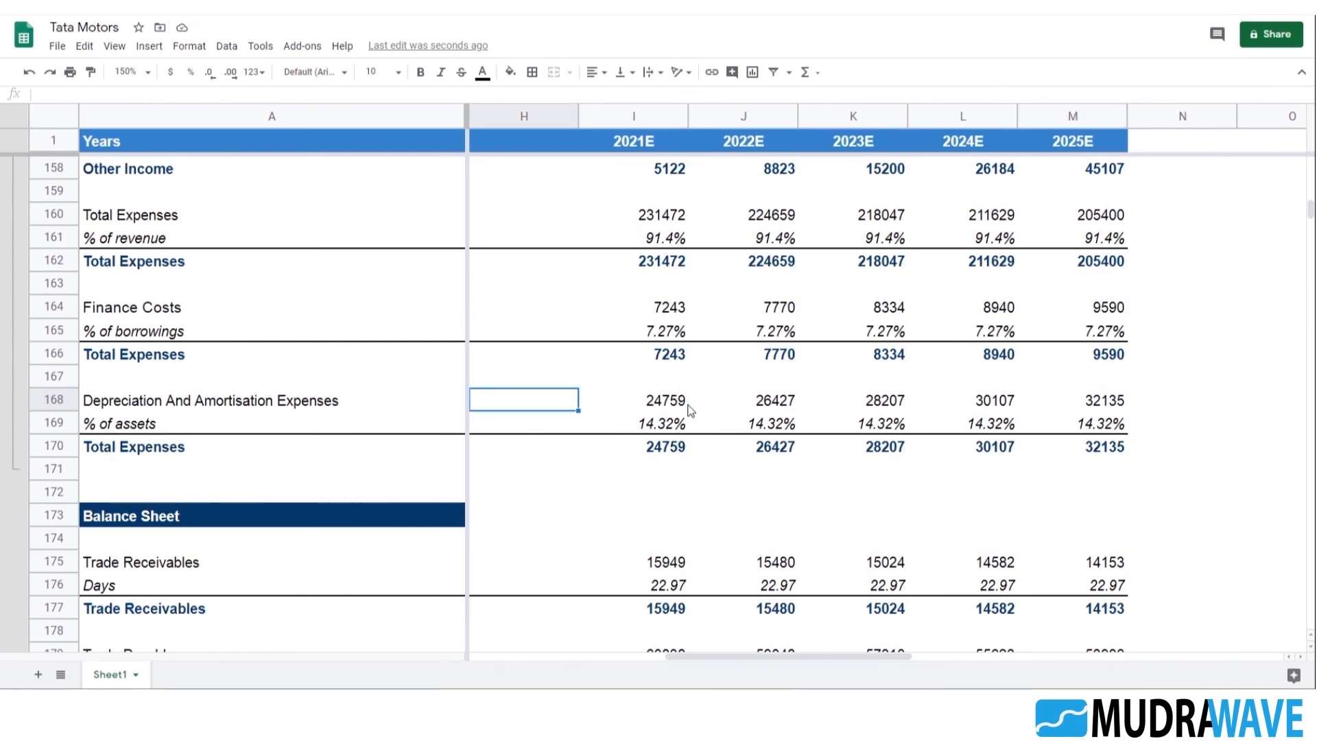
key(Right)
key(Down)
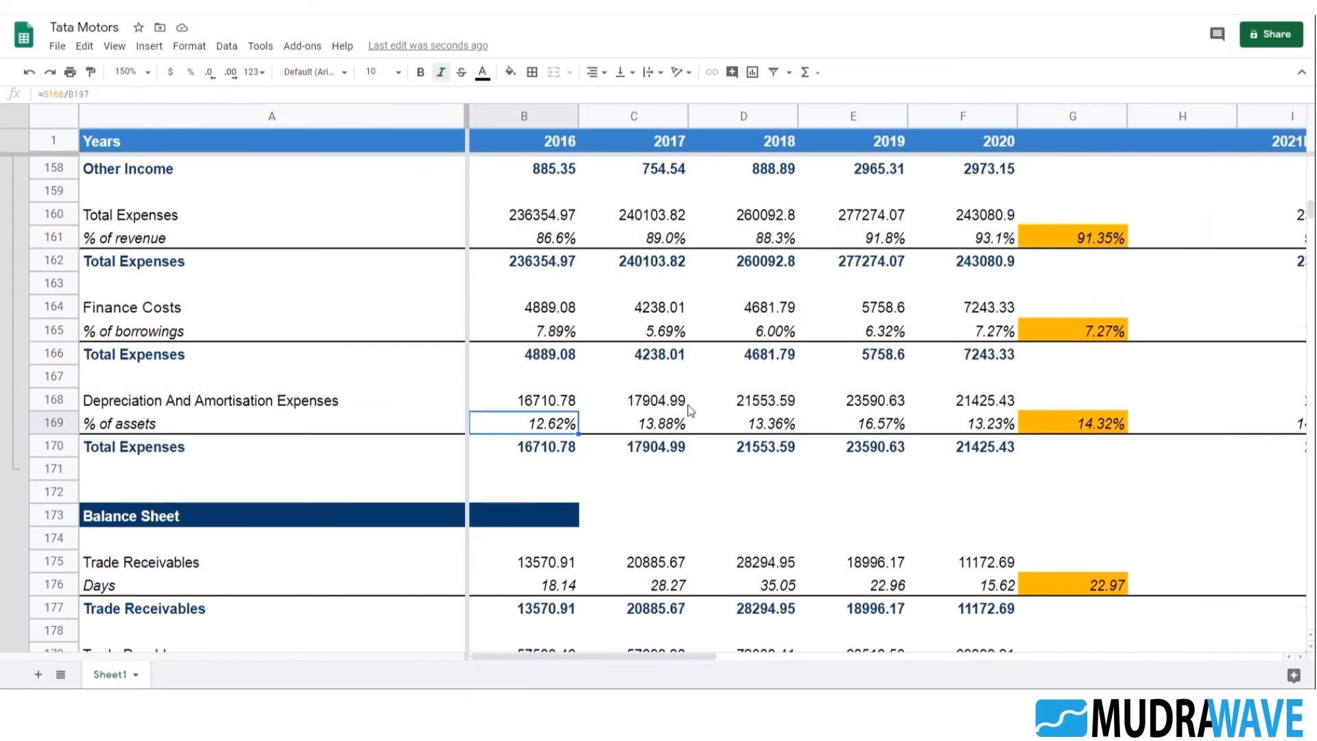
key(Left)
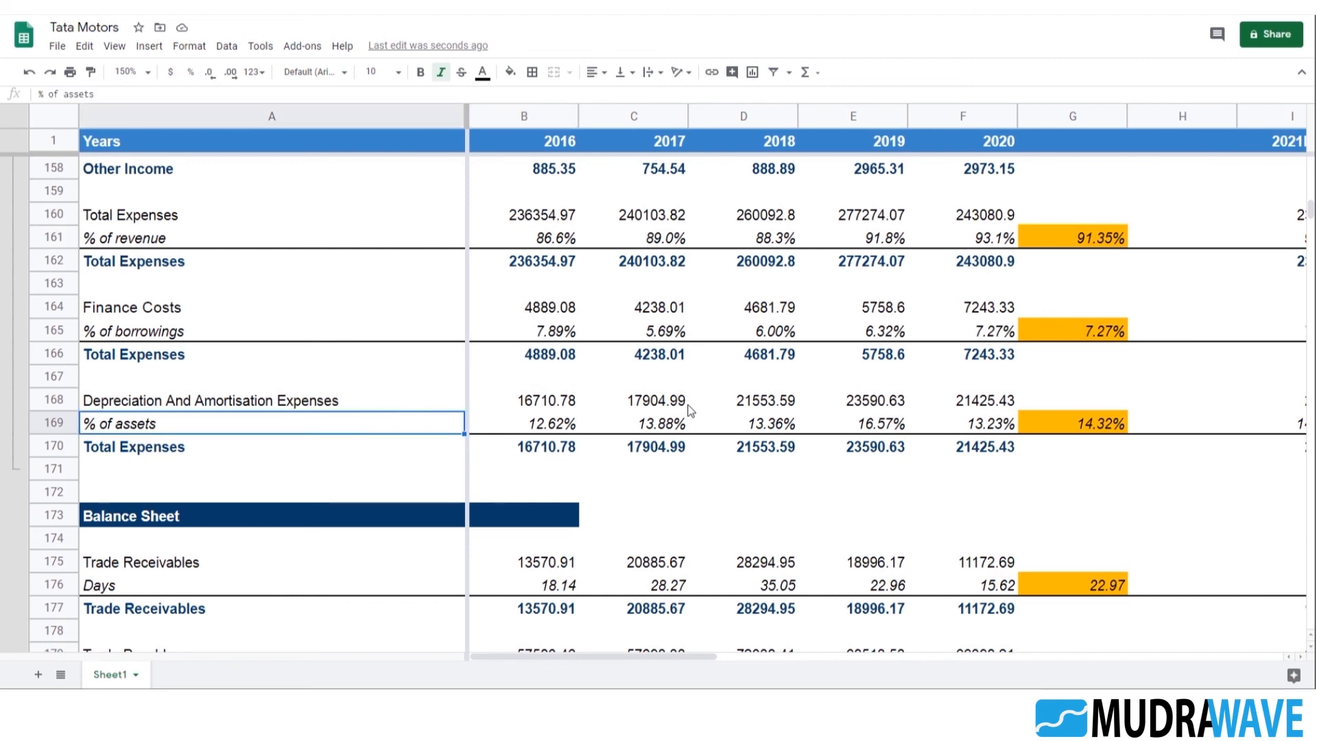
key(Right)
key(Right)
key(Right)
key(Right)
key(Right)
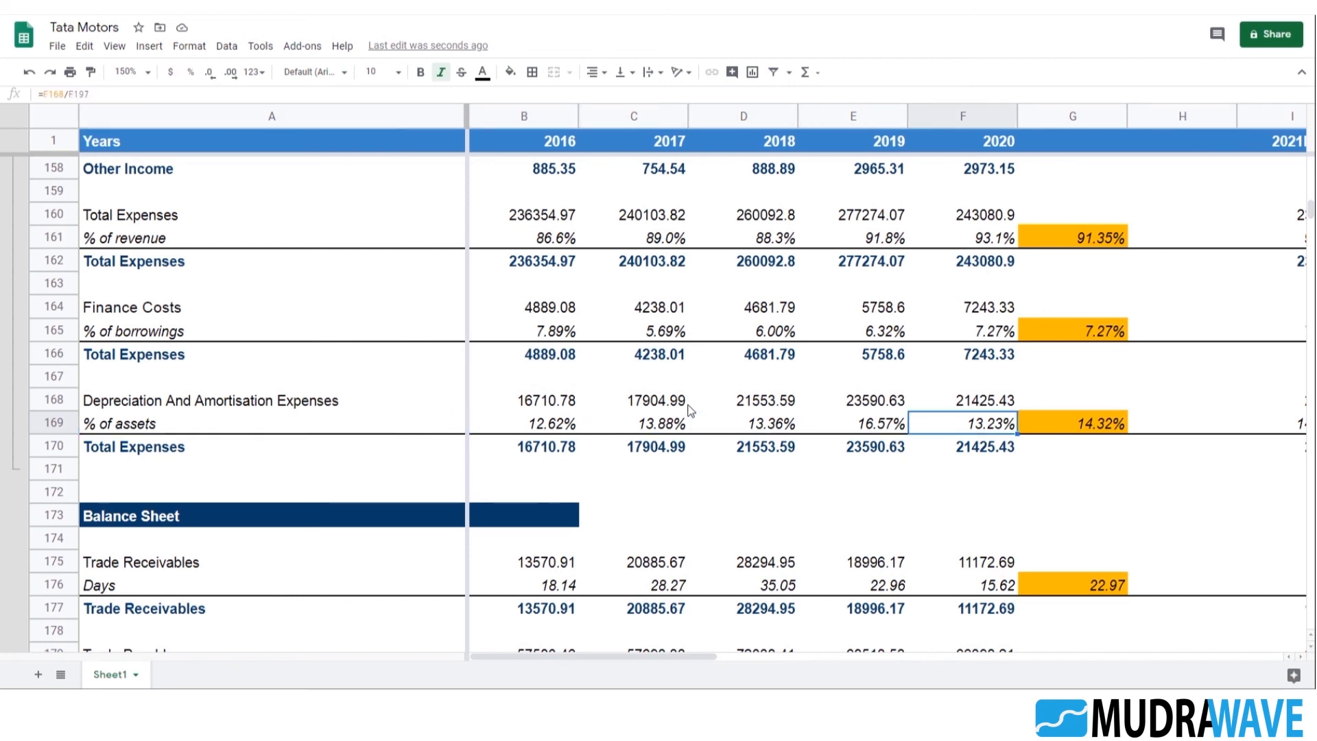
key(Up)
key(Down)
key(Left)
key(Left)
key(Left)
key(Left)
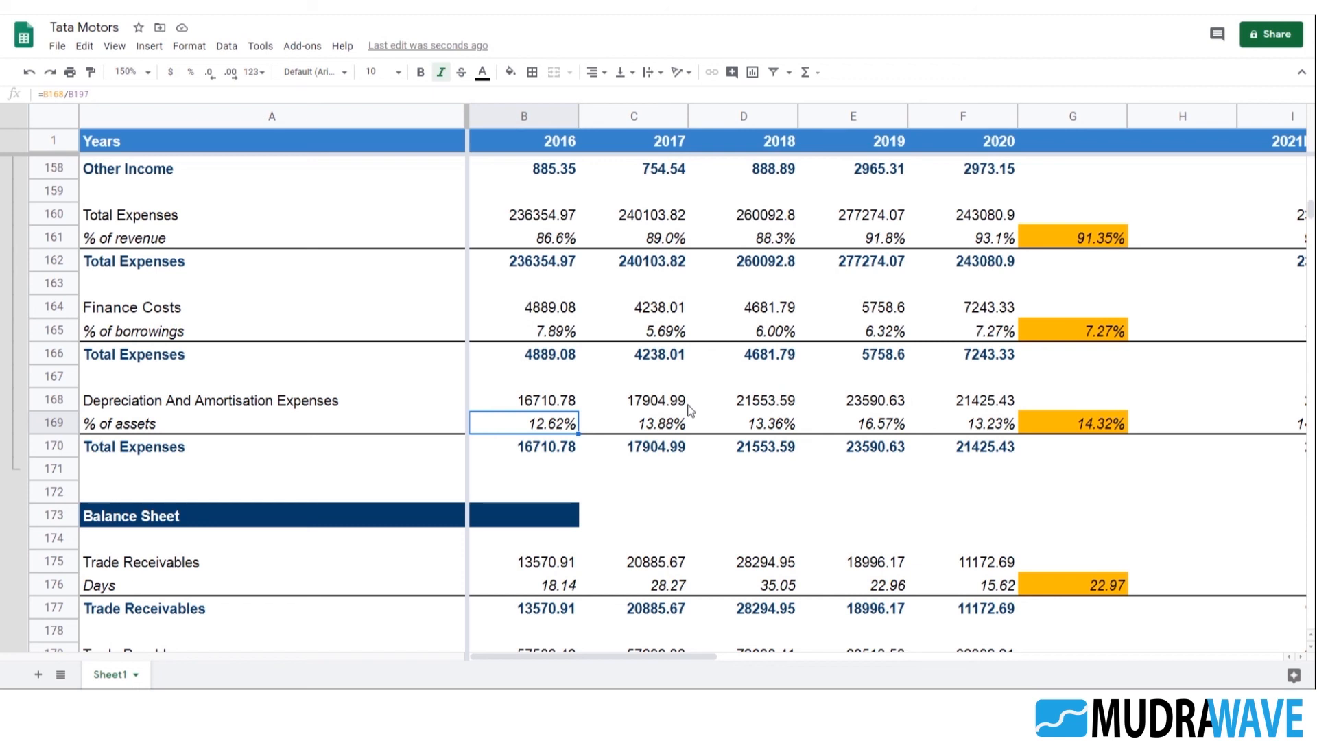
Examine the 2016 Days formulas for Trade Receivables, Trade Payables and Inventories in the Balance Sheet assumptions
key(Up)
key(Up)
key(Up)
key(Up)
key(Up)
key(Down)
key(Down)
key(Down)
key(Down)
key(Down)
scroll(735, 492, down, 2)
click(564, 444)
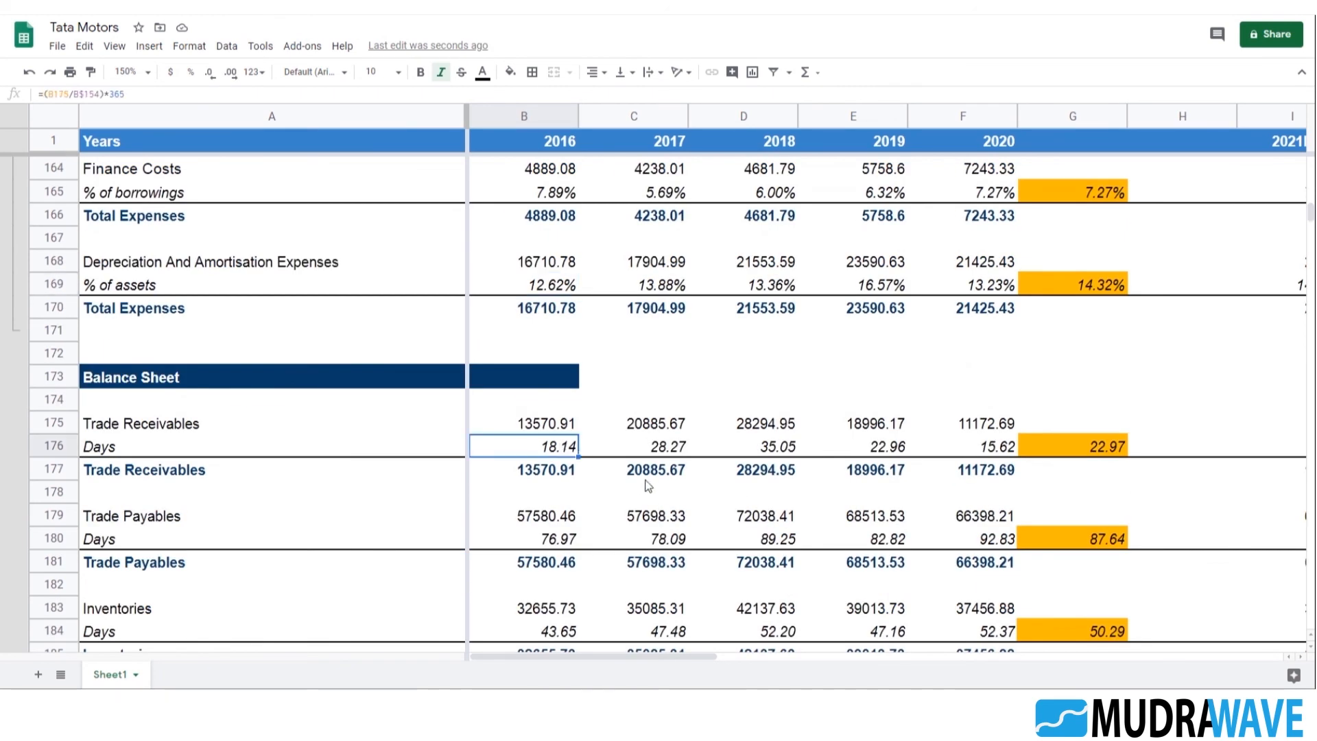
scroll(652, 484, down, 2)
click(569, 404)
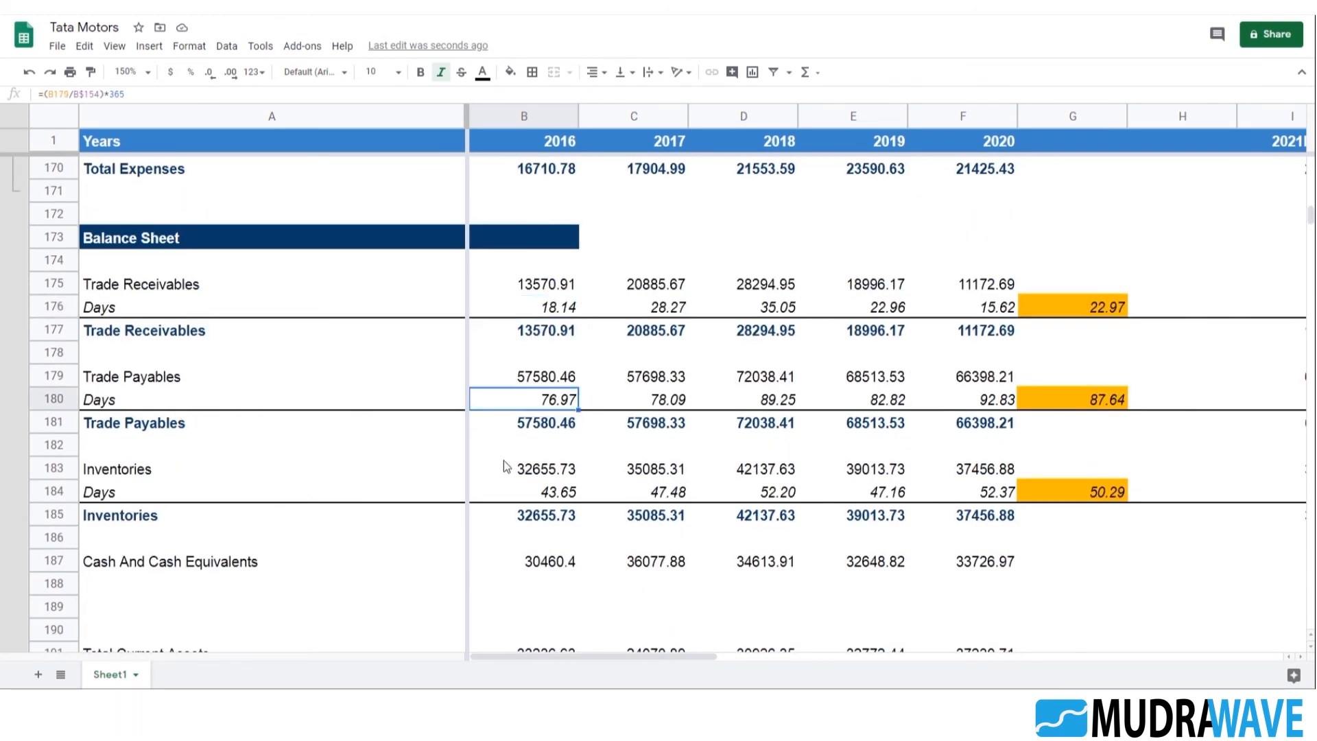
scroll(769, 403, down, 2)
click(547, 401)
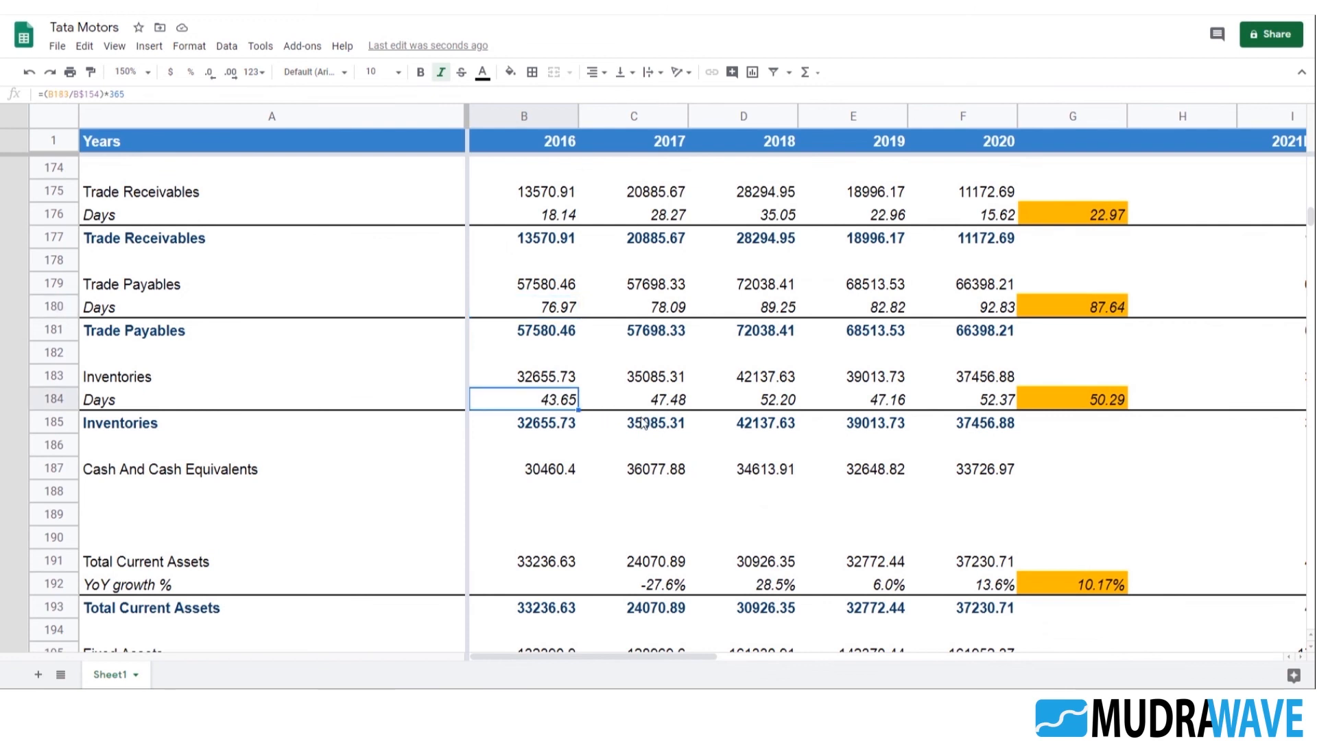
Examine the Cash And Cash Equivalents and Fixed Assets formulas, along with the Capex and Debt schedule rows
scroll(644, 417, down, 2)
scroll(643, 418, down, 2)
click(557, 290)
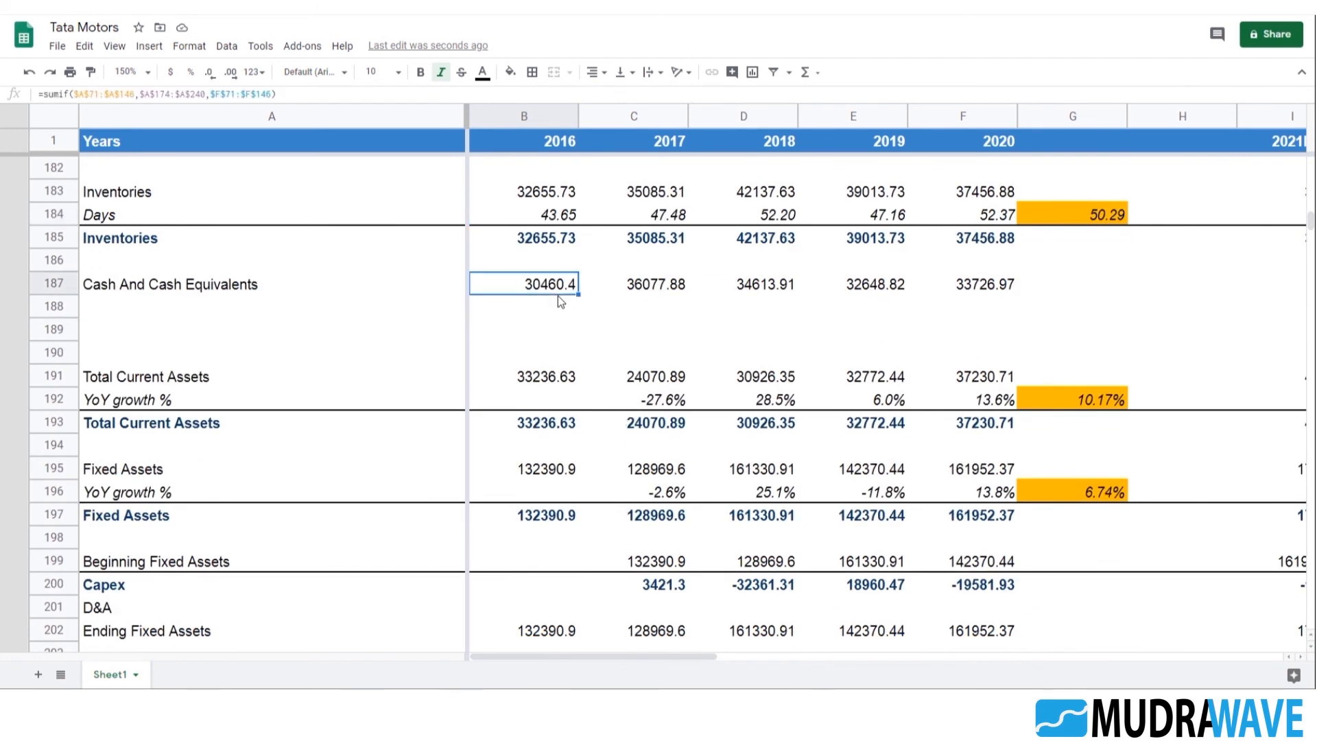
scroll(696, 421, down, 3)
click(557, 377)
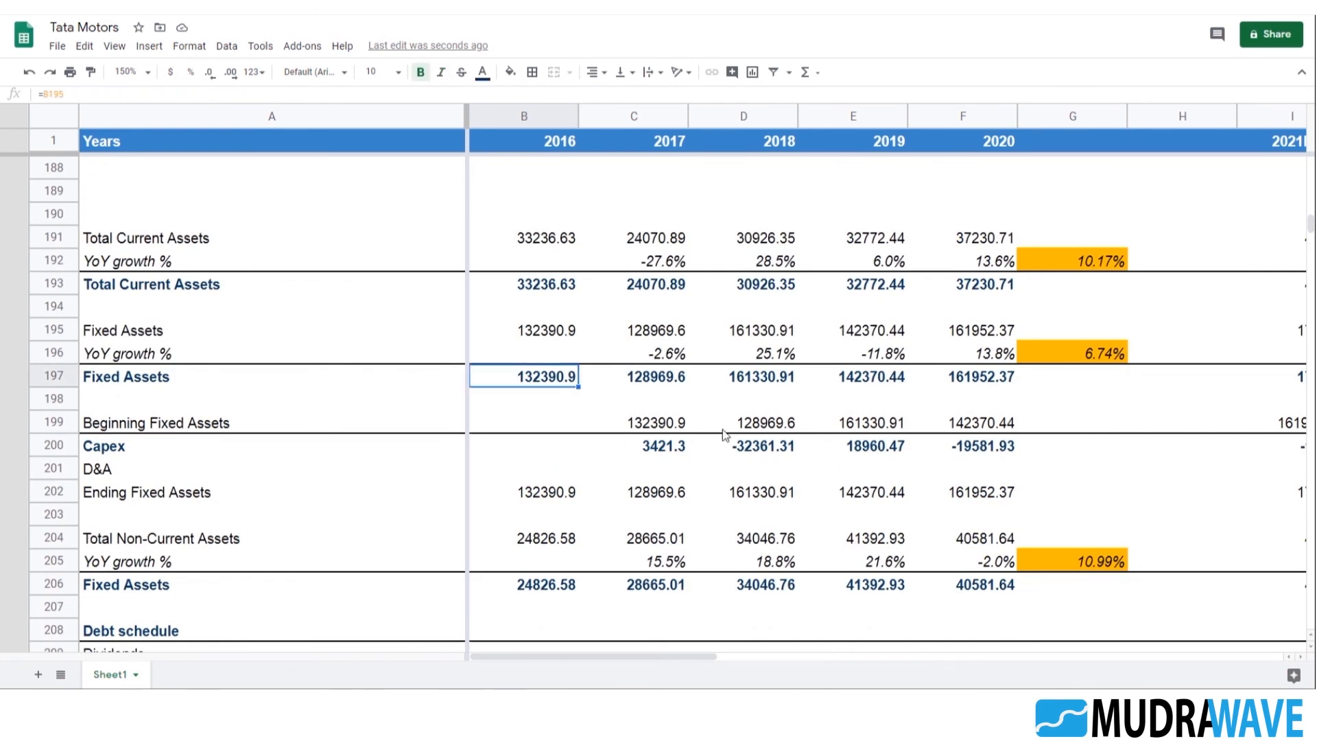
scroll(707, 438, down, 3)
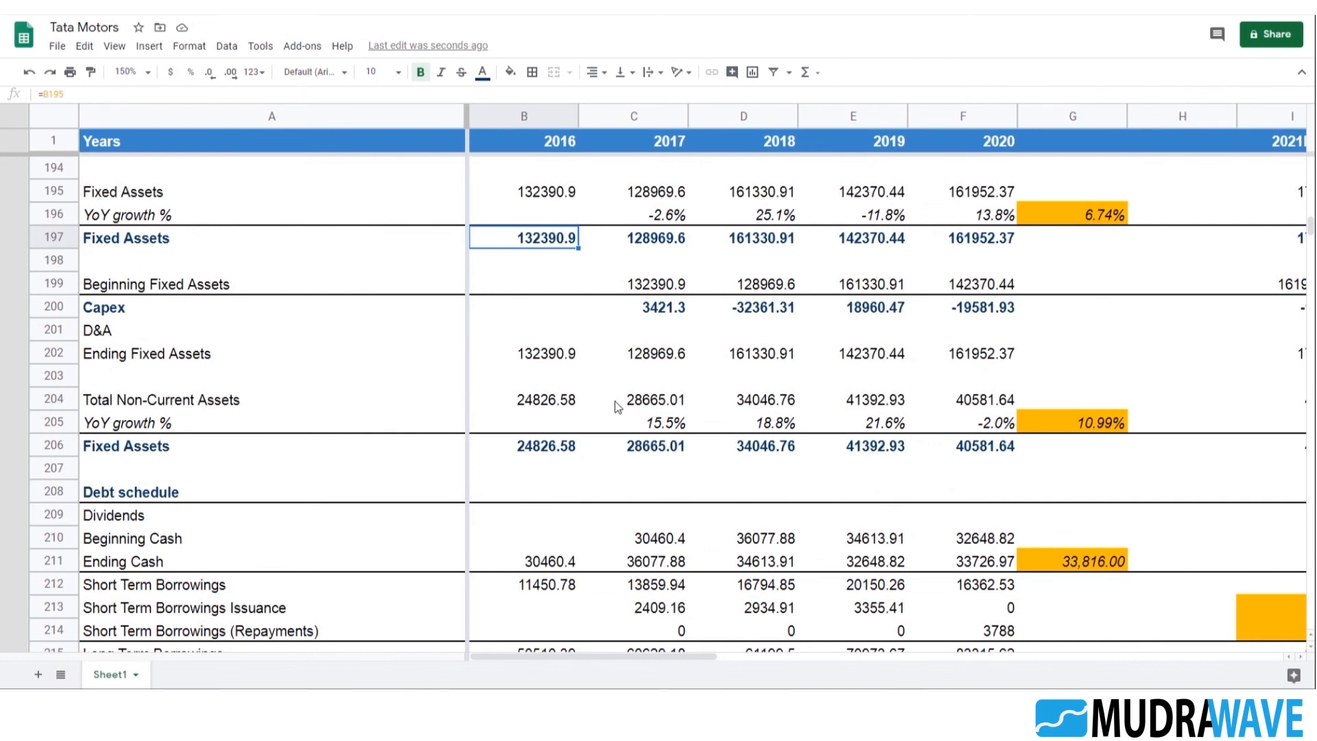
scroll(604, 404, down, 3)
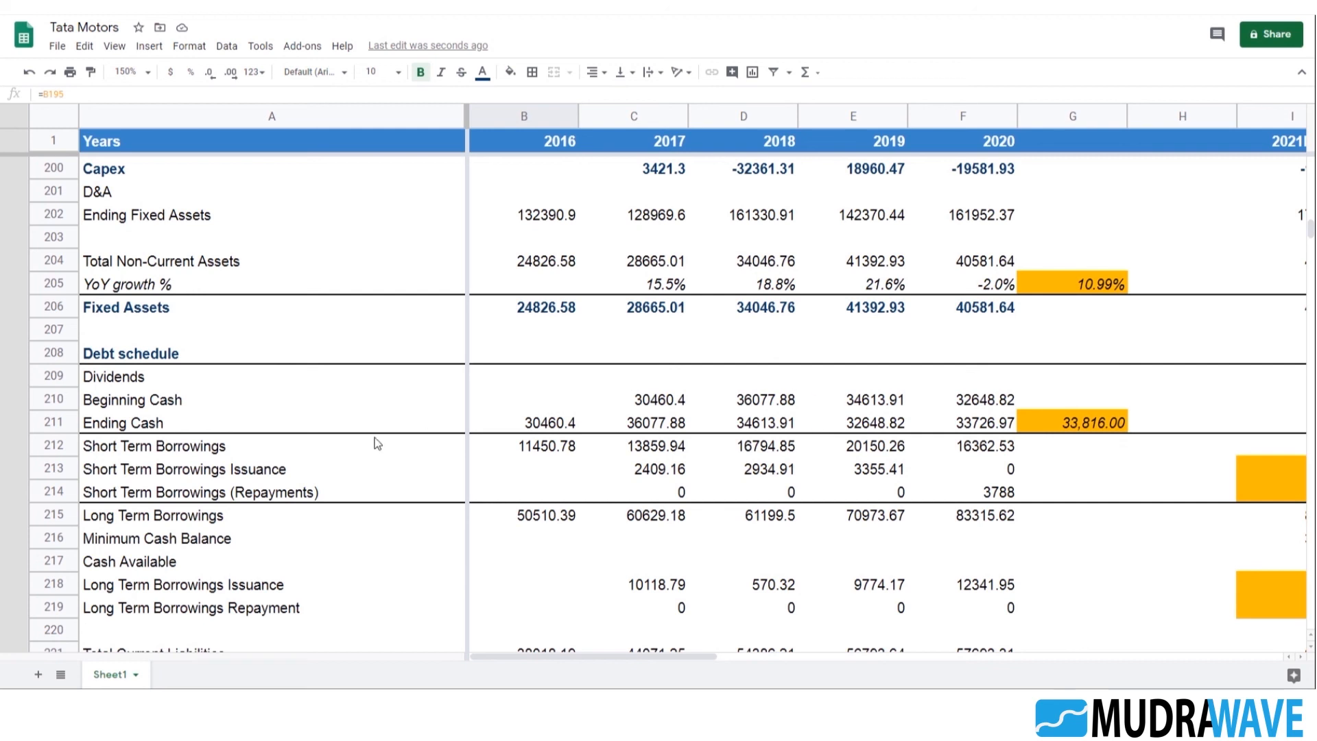
Insert a blank row at row 172, between the depreciation block and the Balance Sheet assumptions heading
scroll(339, 433, up, 10)
scroll(339, 431, up, 5)
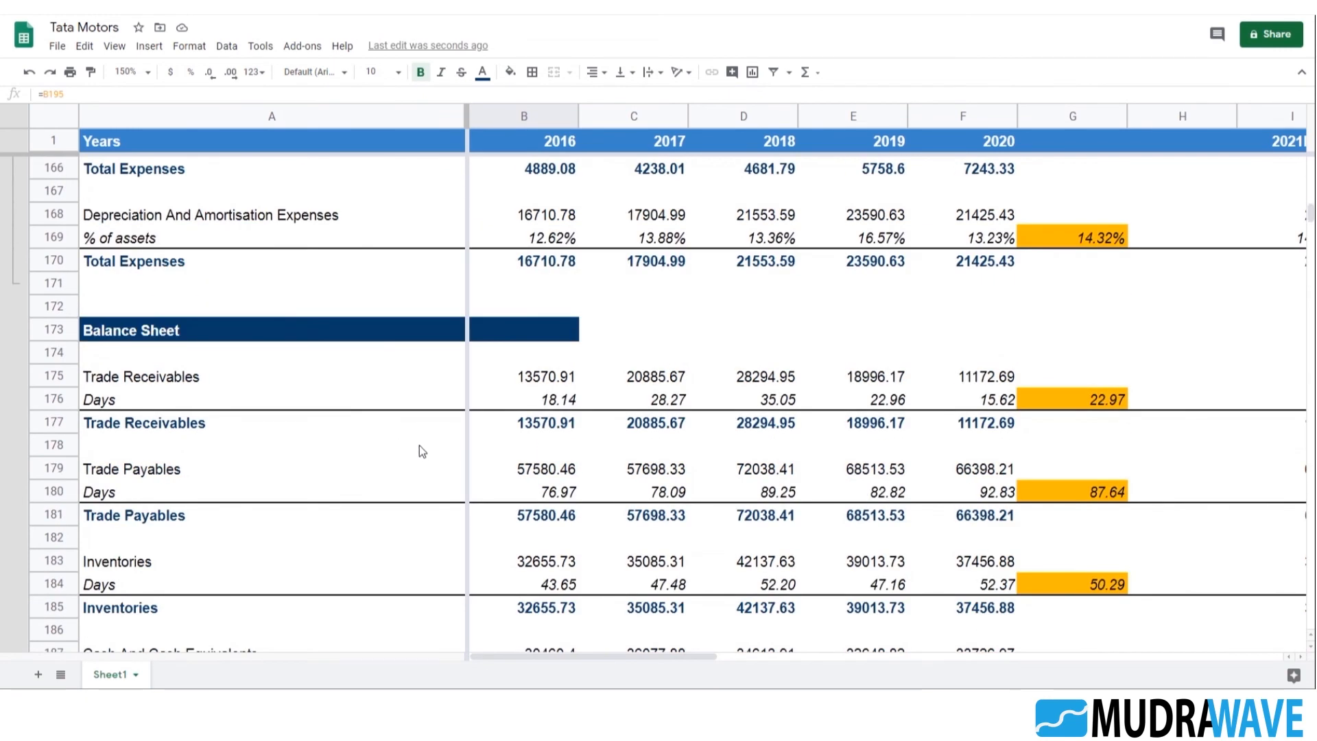
scroll(288, 418, up, 2)
click(89, 384)
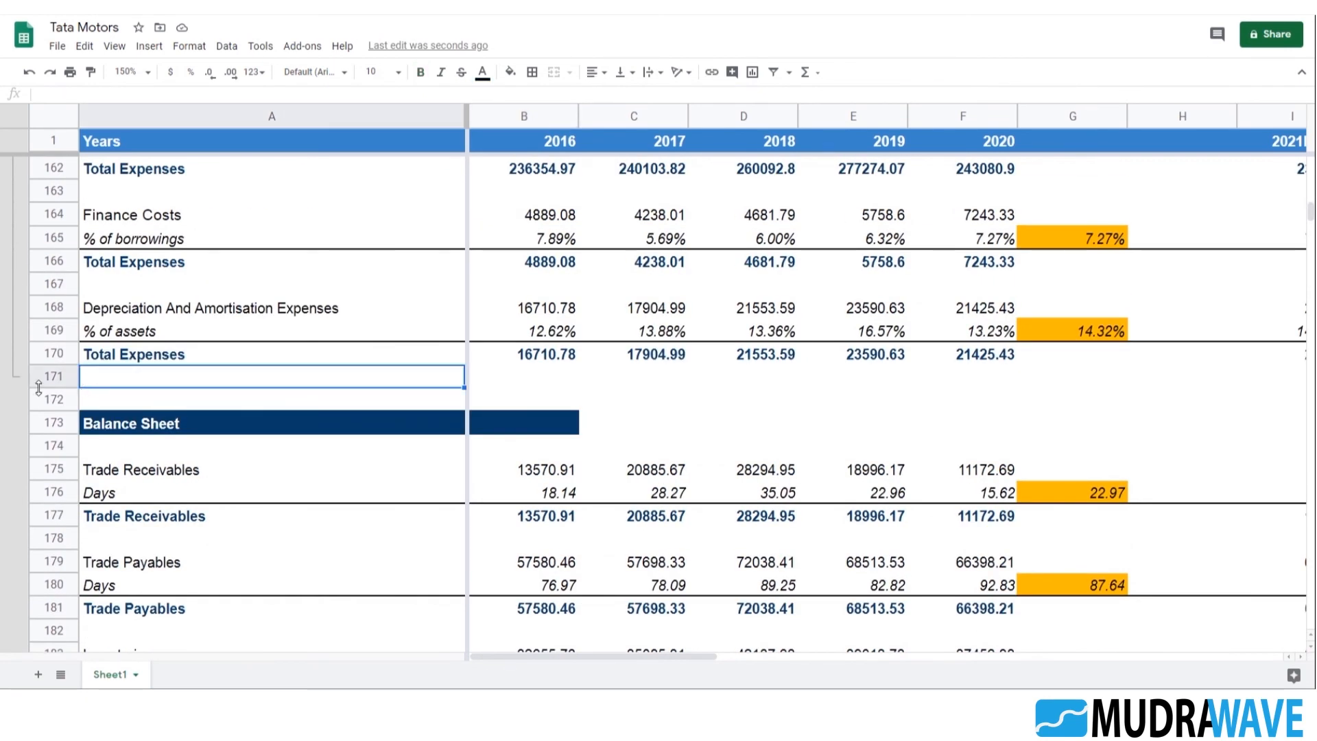
right_click(59, 403)
click(116, 358)
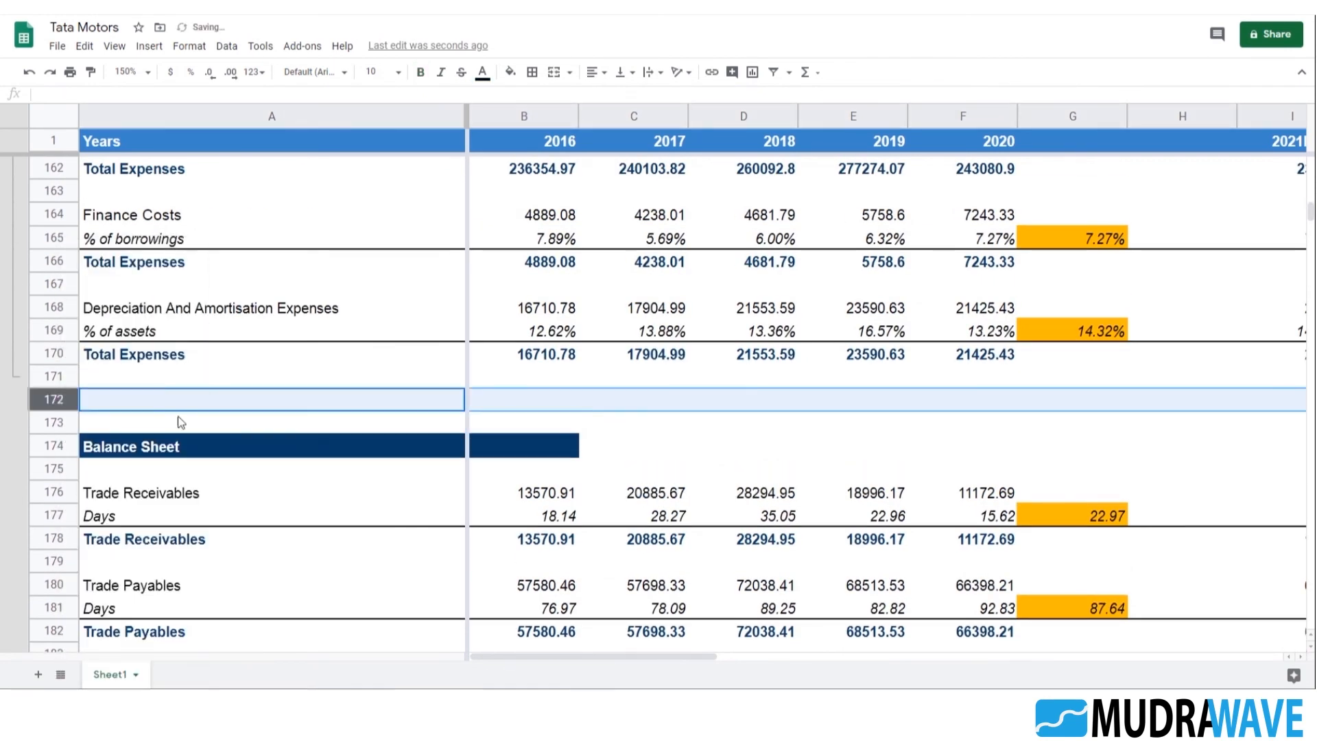
click(133, 409)
Copy the highlighted Ending Balance Sheet row, A146:M146, into row 172 below the income statement assumptions
scroll(175, 439, up, 10)
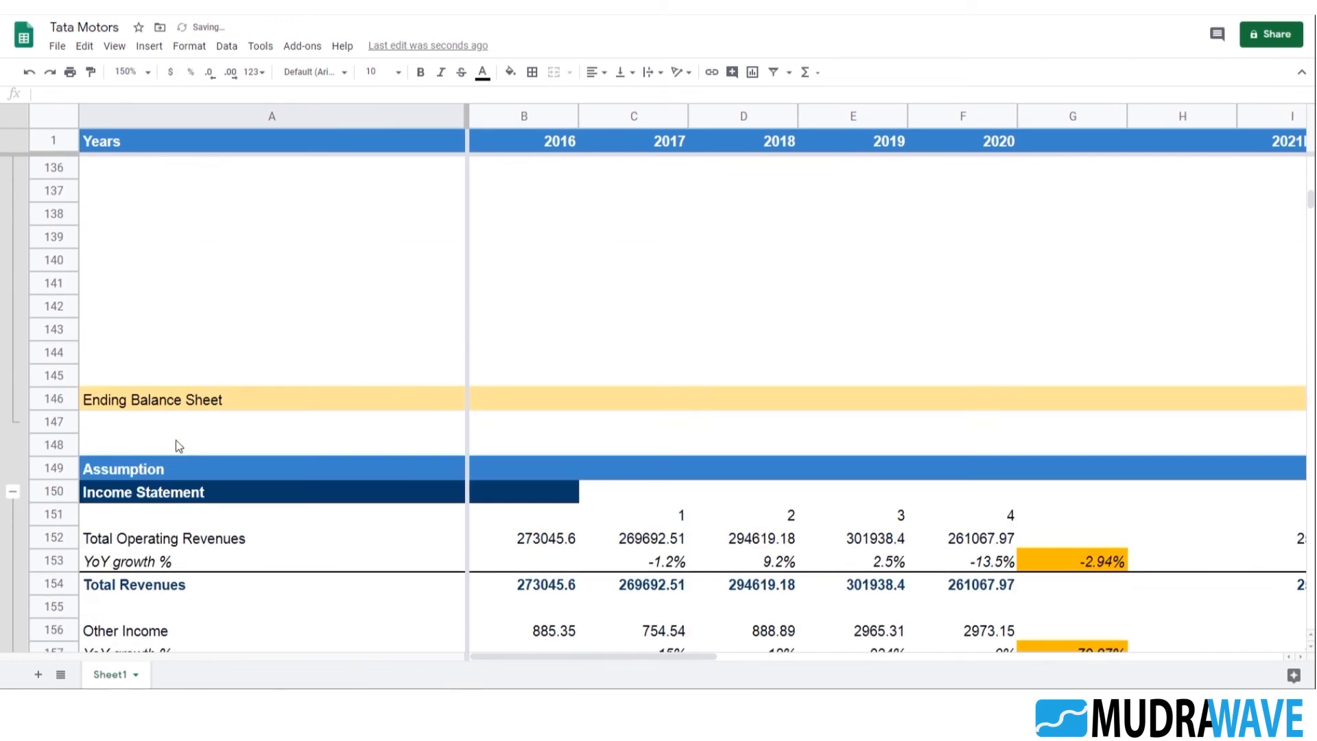
click(249, 468)
scroll(248, 468, down, 2)
click(179, 261)
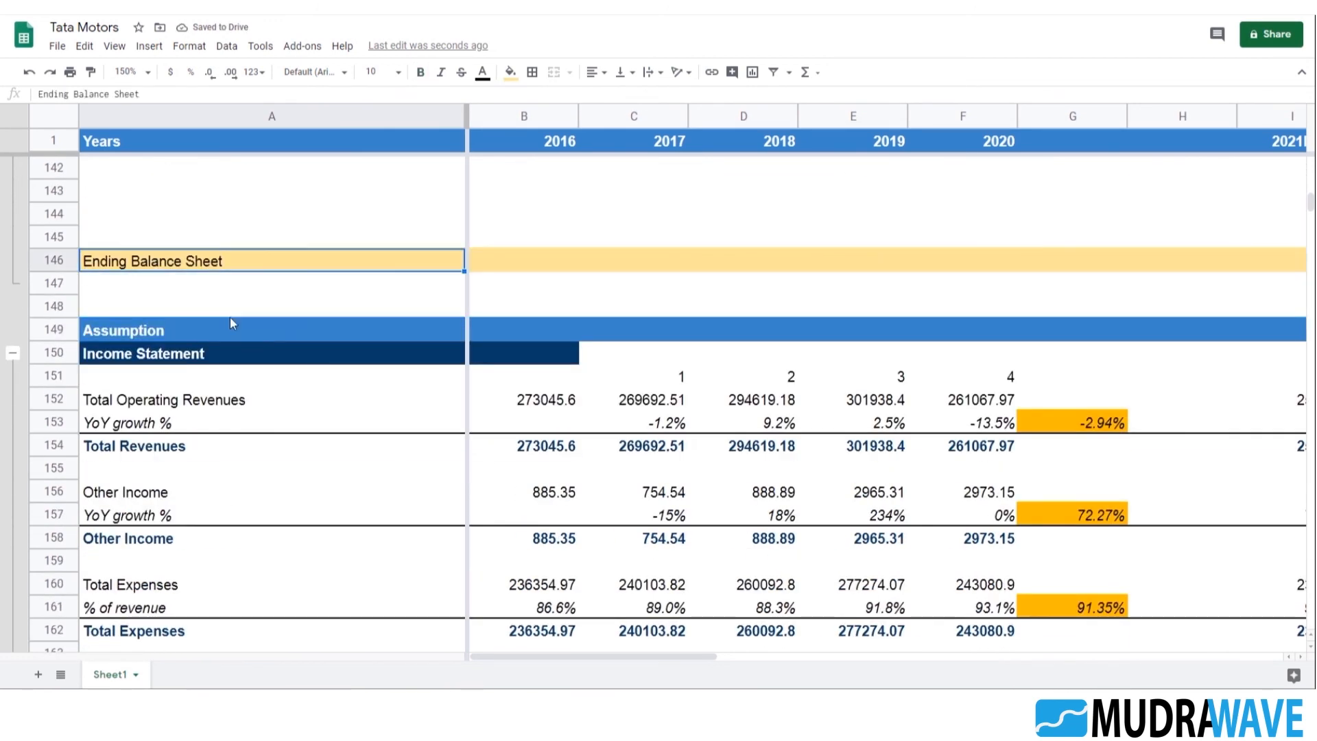
key(shift+Right)
key(shift+Right)
key(shift+Right)
key(shift+Right)
key(shift+Right)
key(shift+Right)
key(shift+Right)
key(shift+Right)
key(shift+Right)
key(shift+Right)
key(shift+Right)
key(shift+Right)
key(shift+Right)
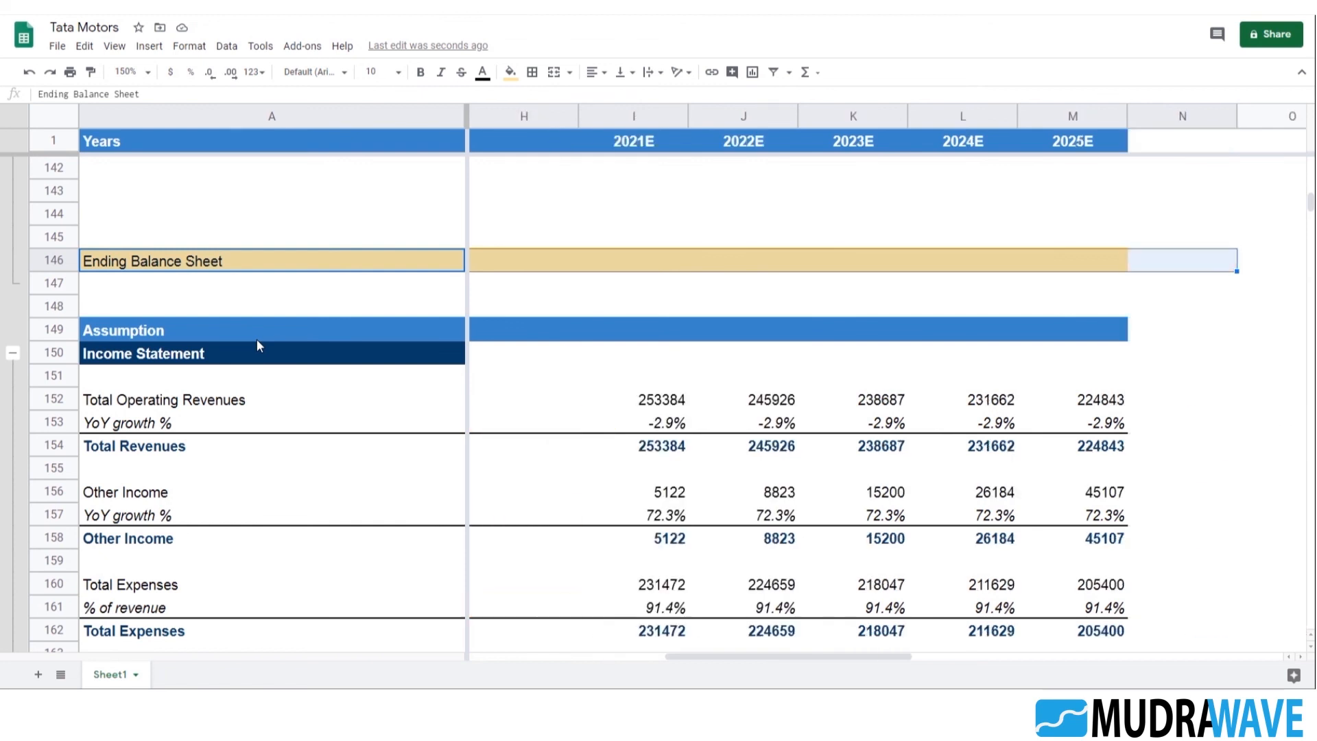
key(shift+Left)
key(ctrl+c)
key(Down)
key(Down)
key(Down)
key(Down)
key(Down)
key(Down)
key(Down)
key(Down)
key(Down)
key(Down)
key(Down)
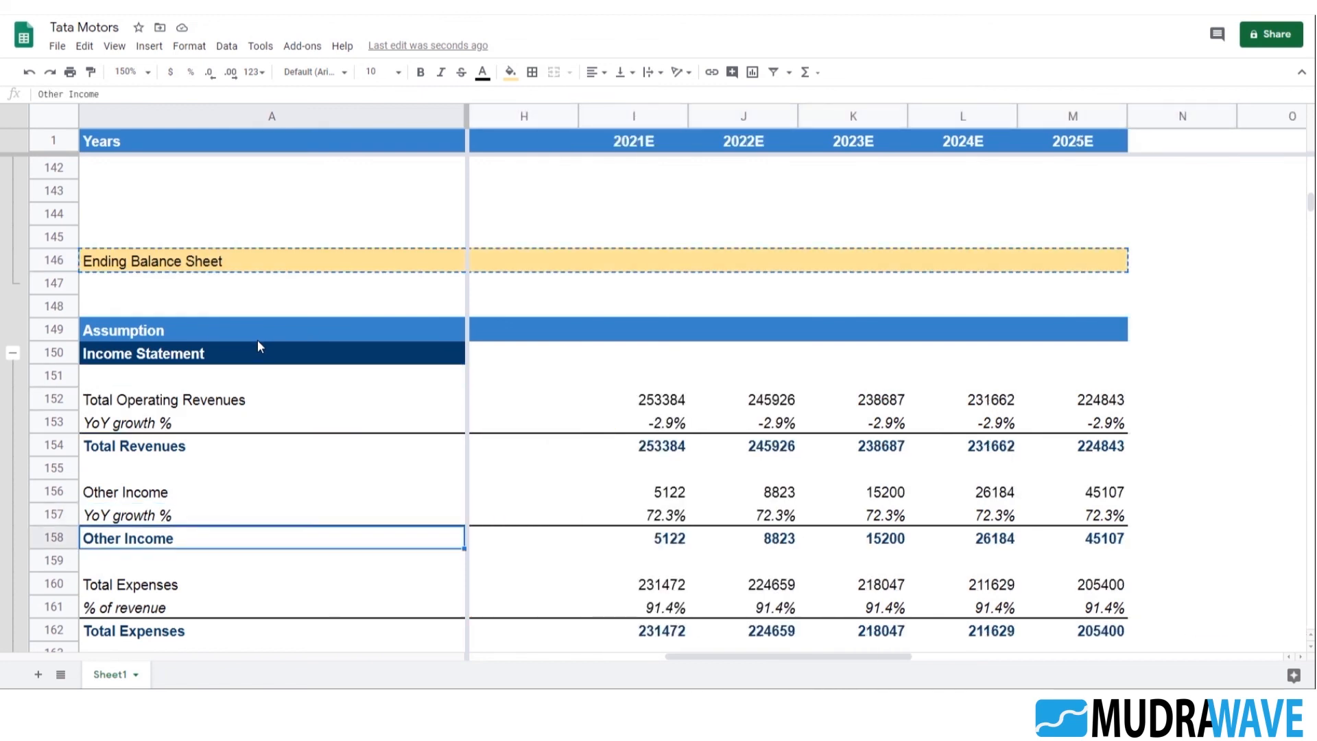
key(Down)
key(Down)
key(Down)
key(Down)
key(Down)
key(Down)
key(Down)
key(Down)
key(Down)
key(Down)
key(Down)
key(Down)
key(Down)
key(Down)
key(Down)
key(Down)
key(Down)
key(Down)
key(Down)
key(Down)
key(Up)
key(Up)
key(Up)
key(Up)
key(Up)
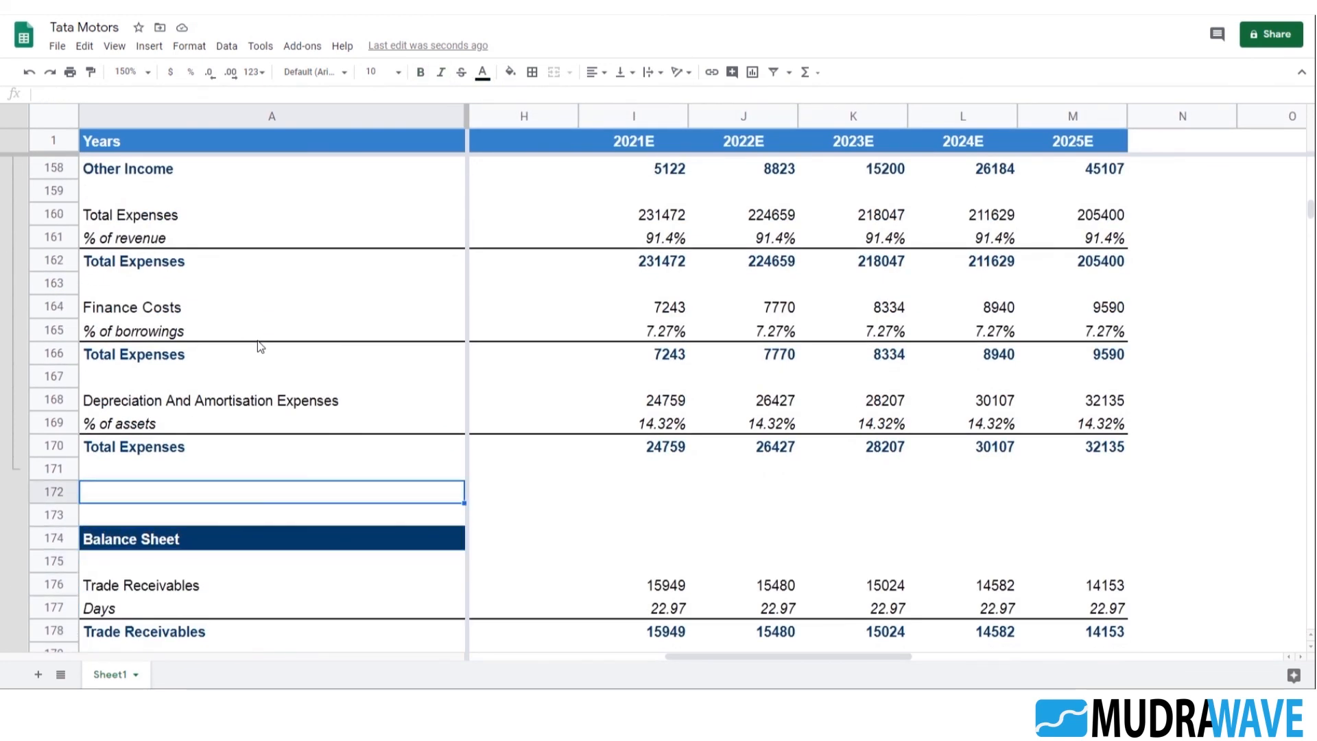
key(ctrl+v)
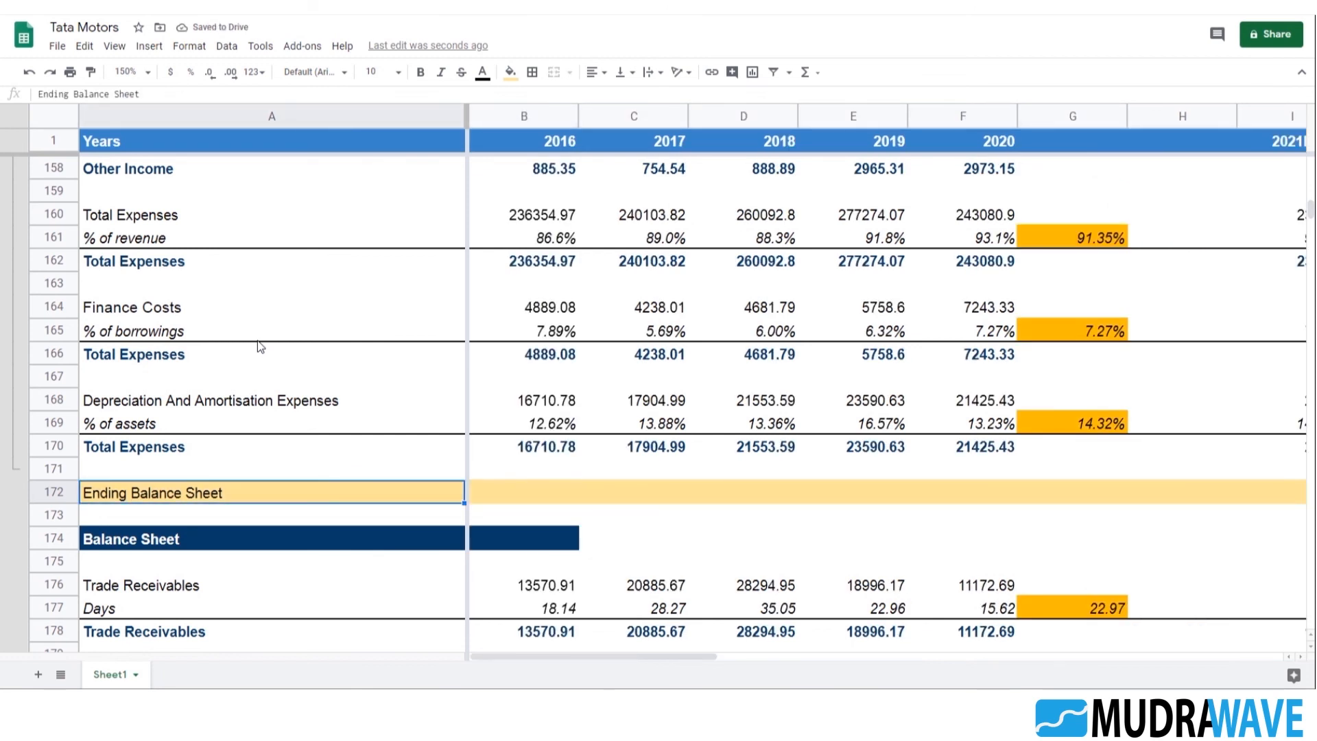
Change the divider label in A172 to "Ending P&L Assumption"
key(Return)
key(BackSpace)
key(BackSpace)
key(BackSpace)
key(BackSpace)
key(BackSpace)
key(BackSpace)
key(BackSpace)
key(BackSpace)
key(BackSpace)
key(BackSpace)
key(BackSpace)
key(BackSpace)
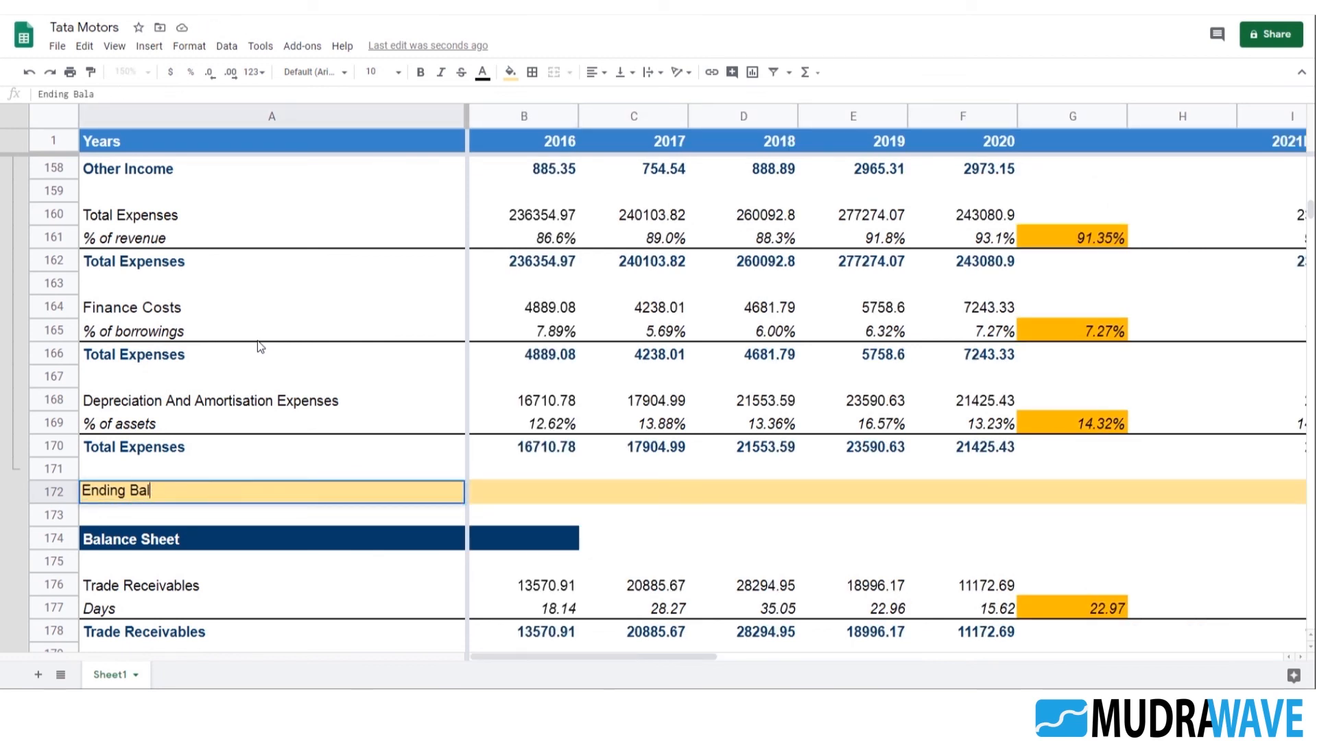
key(BackSpace)
text(P)
text(&S)
key(BackSpace)
text(L Assumptiol)
key(BackSpace)
text(n)
key(Return)
key(Up)
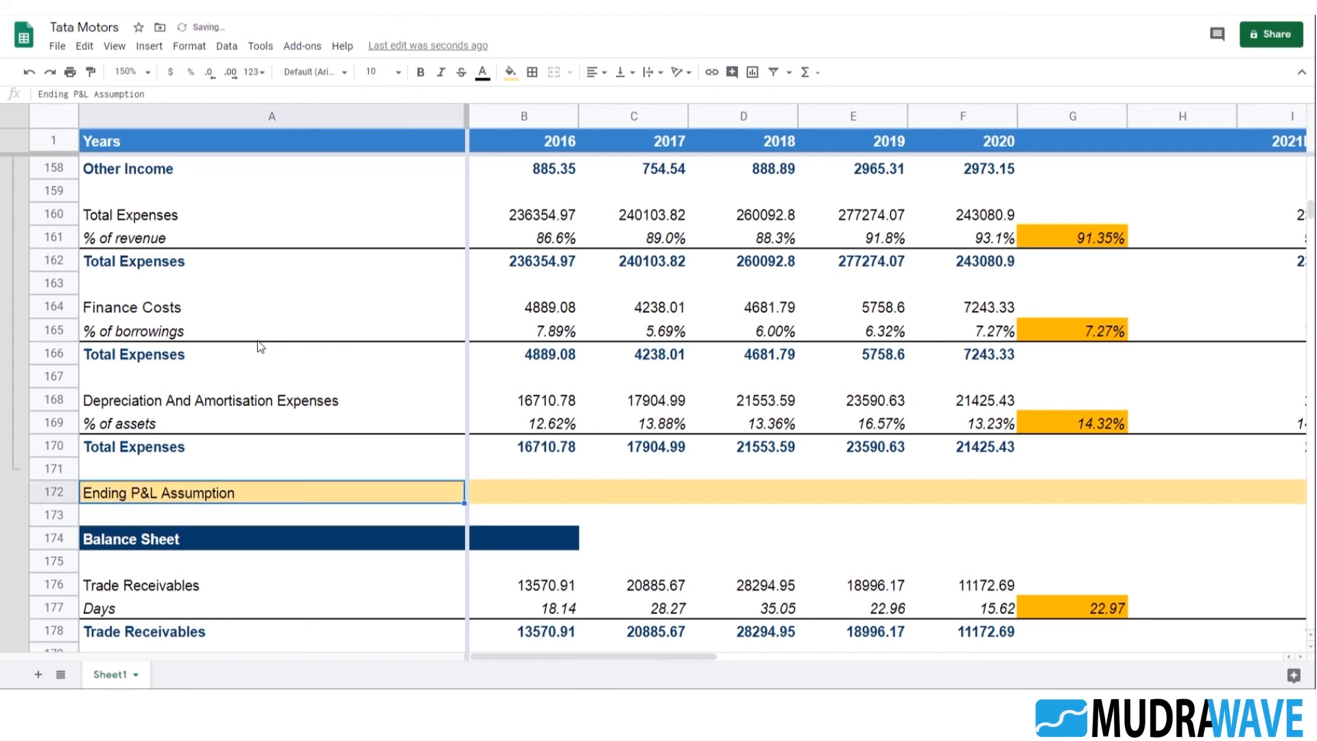
Copy the highlighted divider row A172:M172 into row 234, below the Minority Interest assumptions
scroll(230, 424, down, 2)
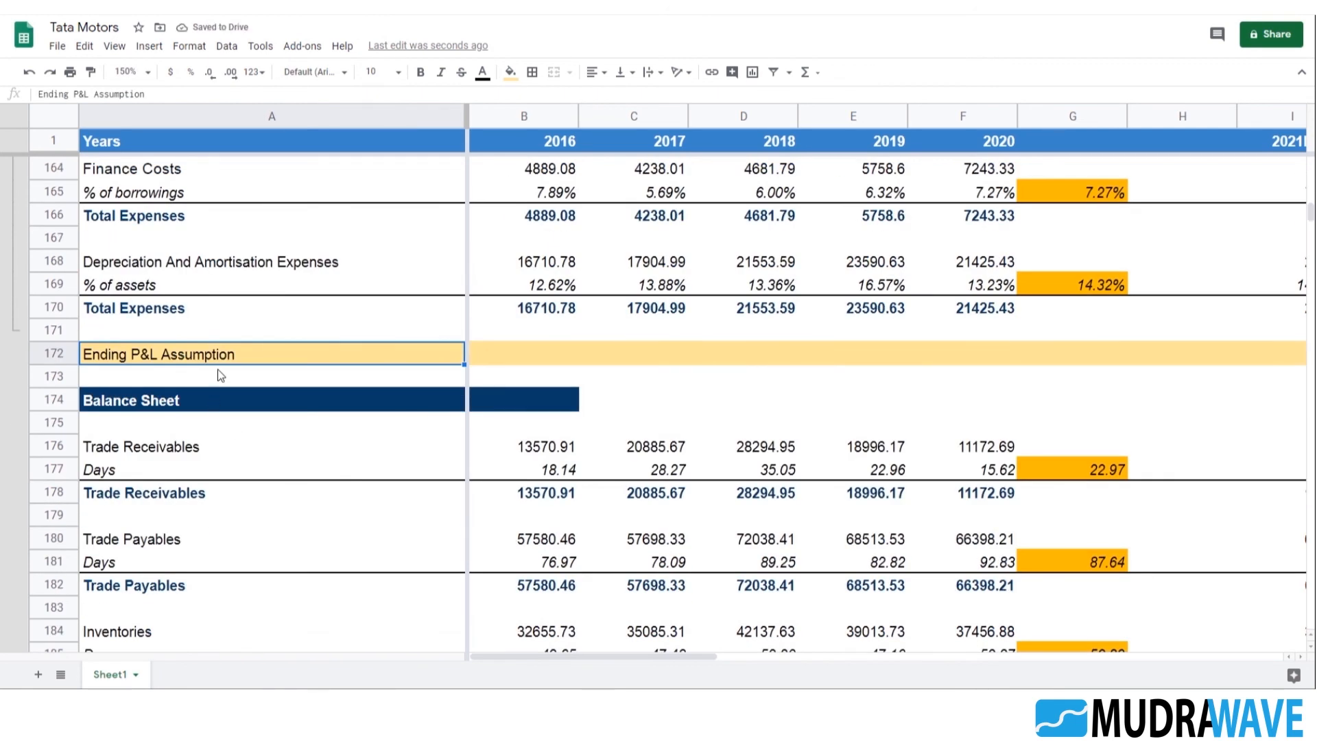
key(shift+Right)
key(shift+Right)
key(shift+Right)
key(shift+Right)
key(shift+Right)
key(shift+Right)
key(shift+Right)
key(shift+Right)
key(shift+Right)
key(shift+Right)
key(shift+Right)
key(shift+Right)
key(shift+Right)
key(shift+Left)
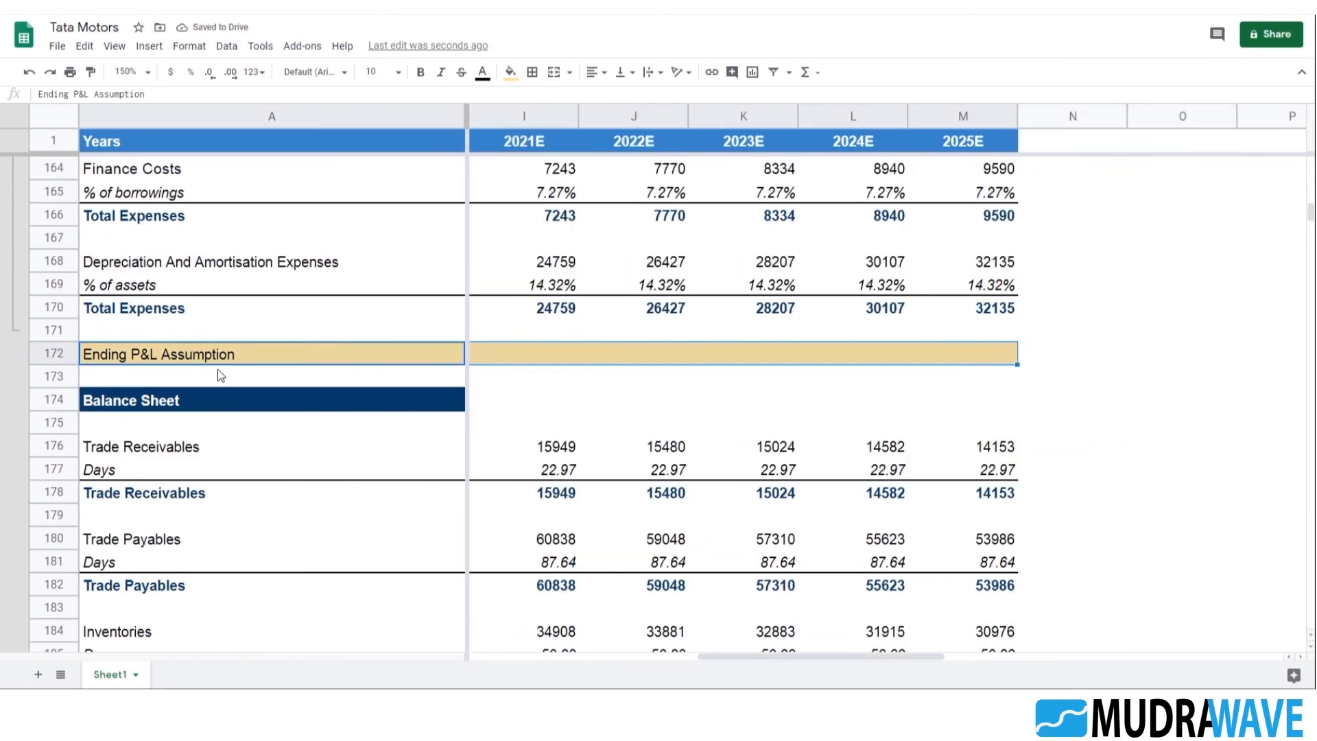
key(Down)
key(Down)
key(Down)
key(Down)
key(Down)
key(Down)
key(Down)
key(Down)
key(Down)
key(Down)
key(Down)
key(Down)
key(Down)
key(Down)
key(Down)
key(Down)
key(Down)
key(Down)
key(Down)
key(Down)
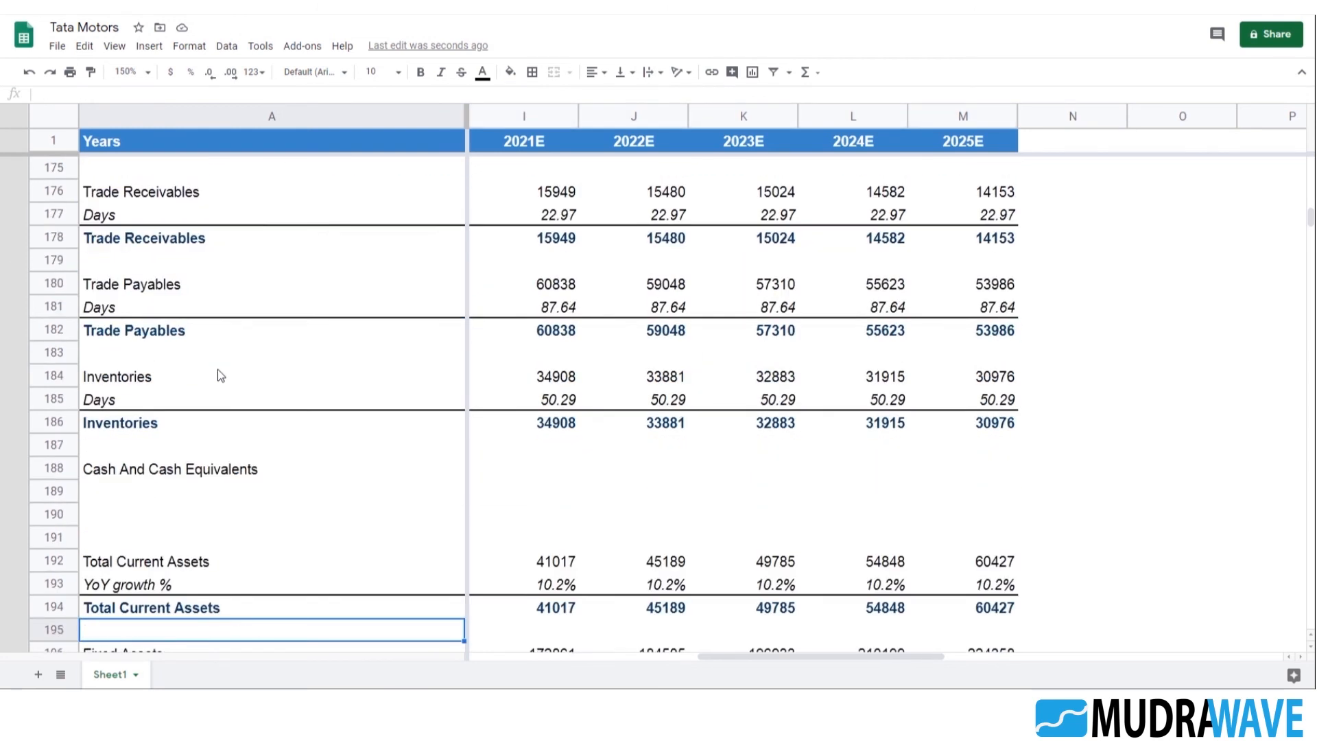
key(Down)
key(Down)
key(Down)
key(Down)
key(Down)
key(Down)
key(Down)
key(Down)
key(Down)
key(Down)
key(Down)
key(Down)
key(Down)
key(Down)
key(Down)
key(Down)
key(Down)
key(Down)
key(Down)
key(Down)
key(Up)
key(Up)
key(Up)
key(Up)
key(Up)
key(Up)
key(Up)
key(Up)
key(Up)
key(Up)
key(Up)
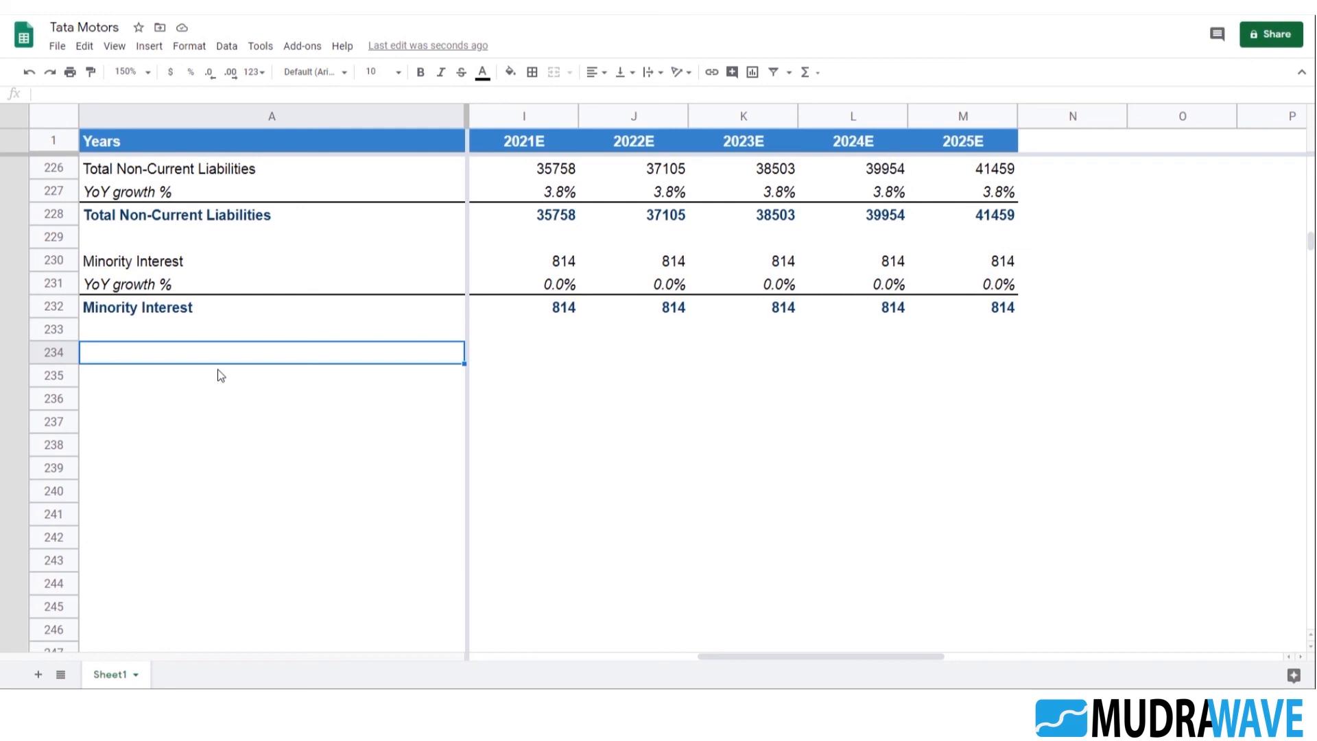
key(ctrl+v)
key(Right)
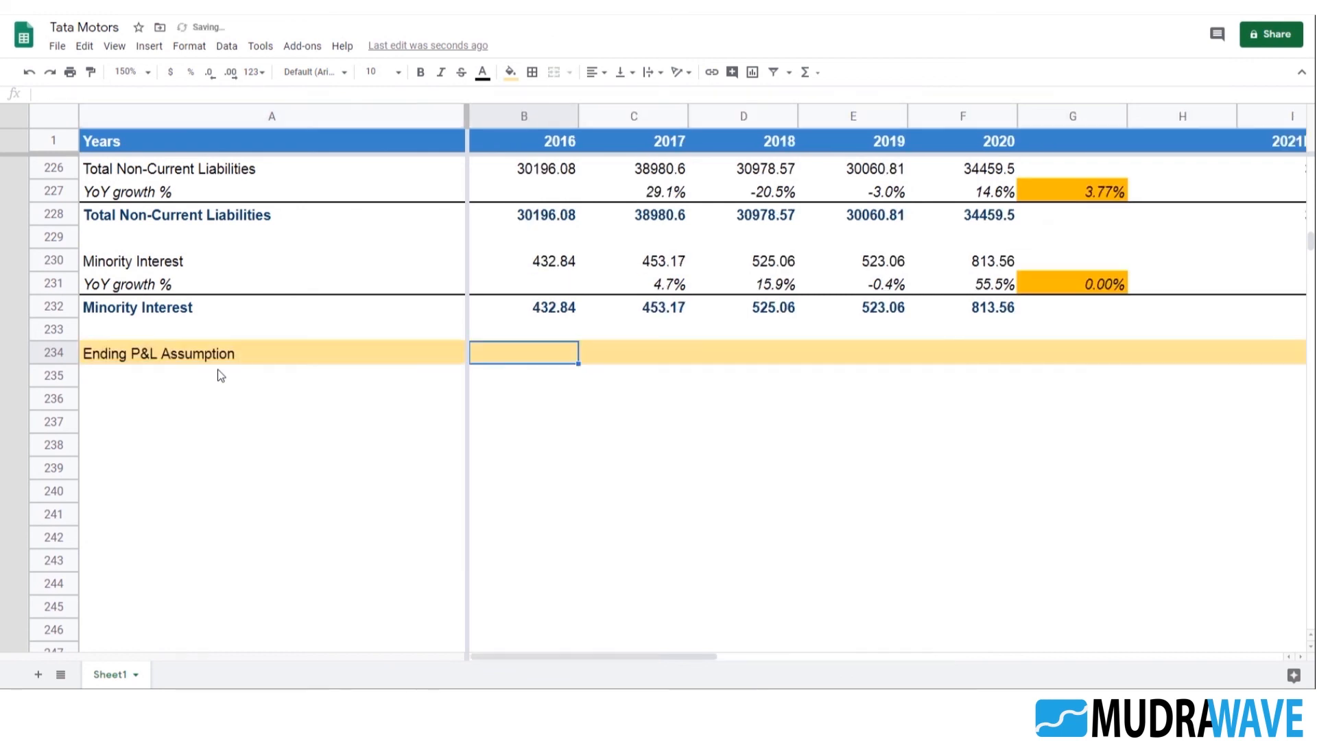
Change the divider label in A234 to "Ending BS Assumption"
key(Left)
key(F2)
key(Left)
key(Left)
key(Left)
key(Left)
key(Left)
key(Left)
key(Left)
key(Right)
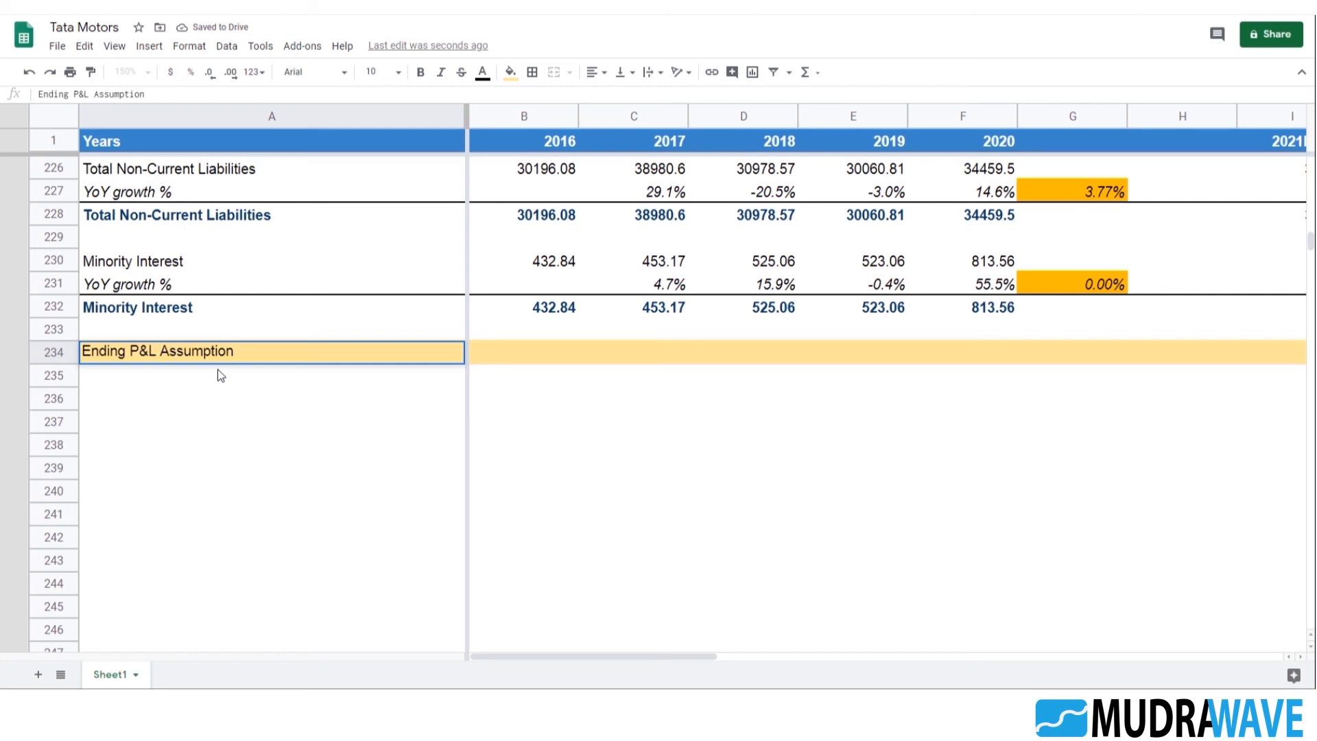
key(BackSpace)
key(BackSpace)
key(BackSpace)
text(BS)
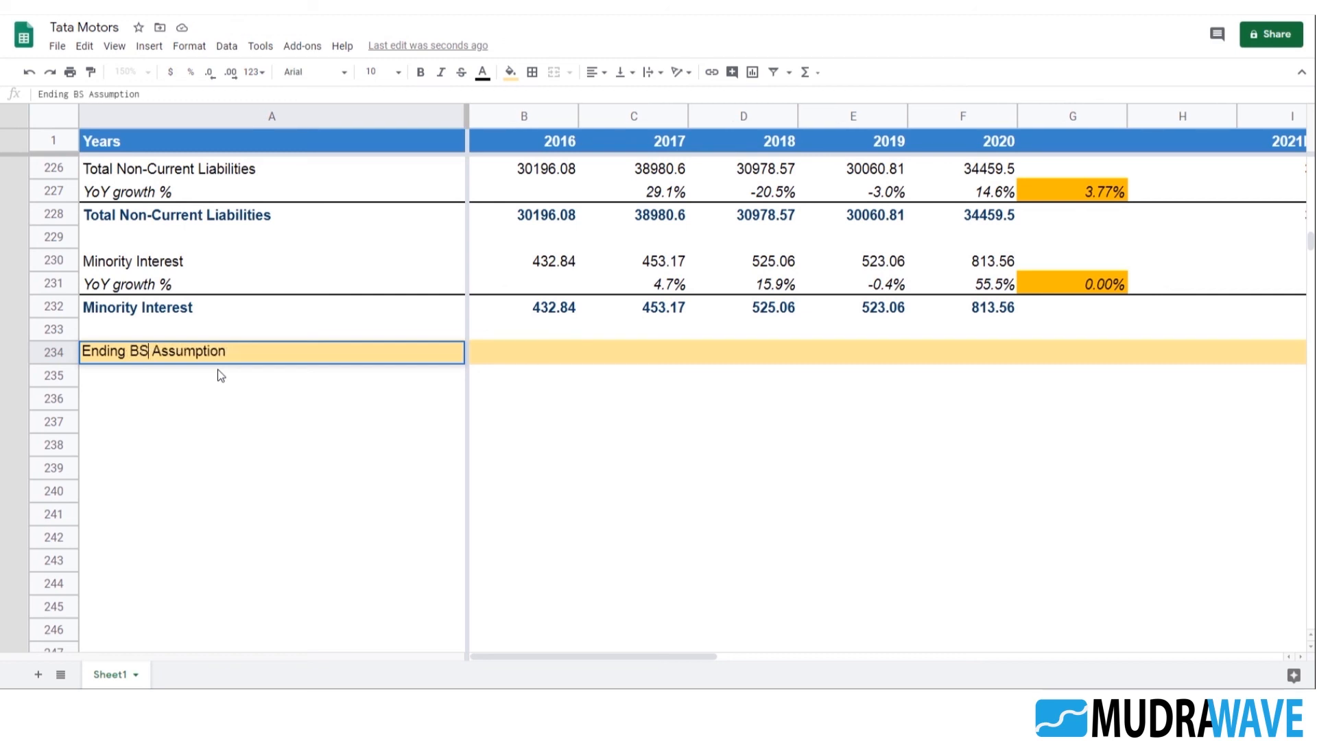
key(Return)
Replace "P&L" with "IS" in the A172 divider label so it reads "Ending IS Assumption"
scroll(265, 392, up, 9)
scroll(277, 416, up, 10)
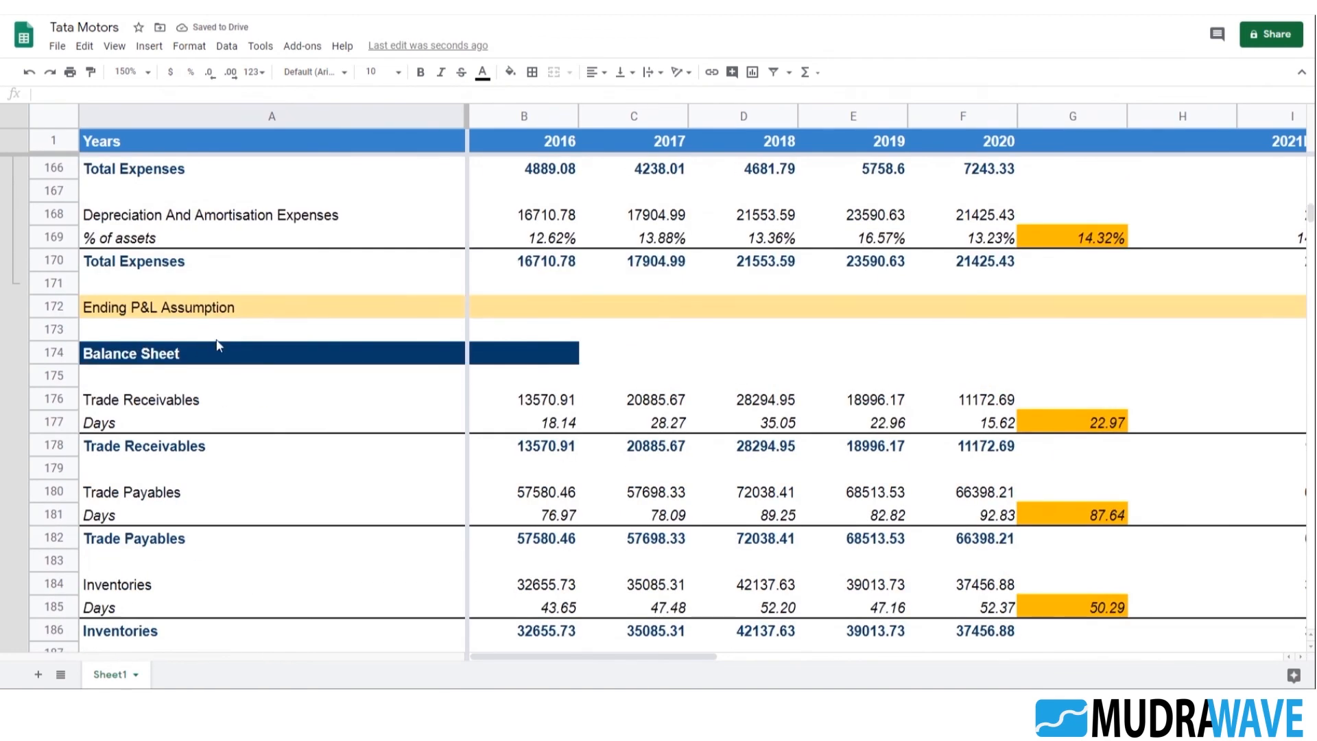
scroll(206, 347, up, 8)
click(148, 401)
scroll(416, 404, down, 4)
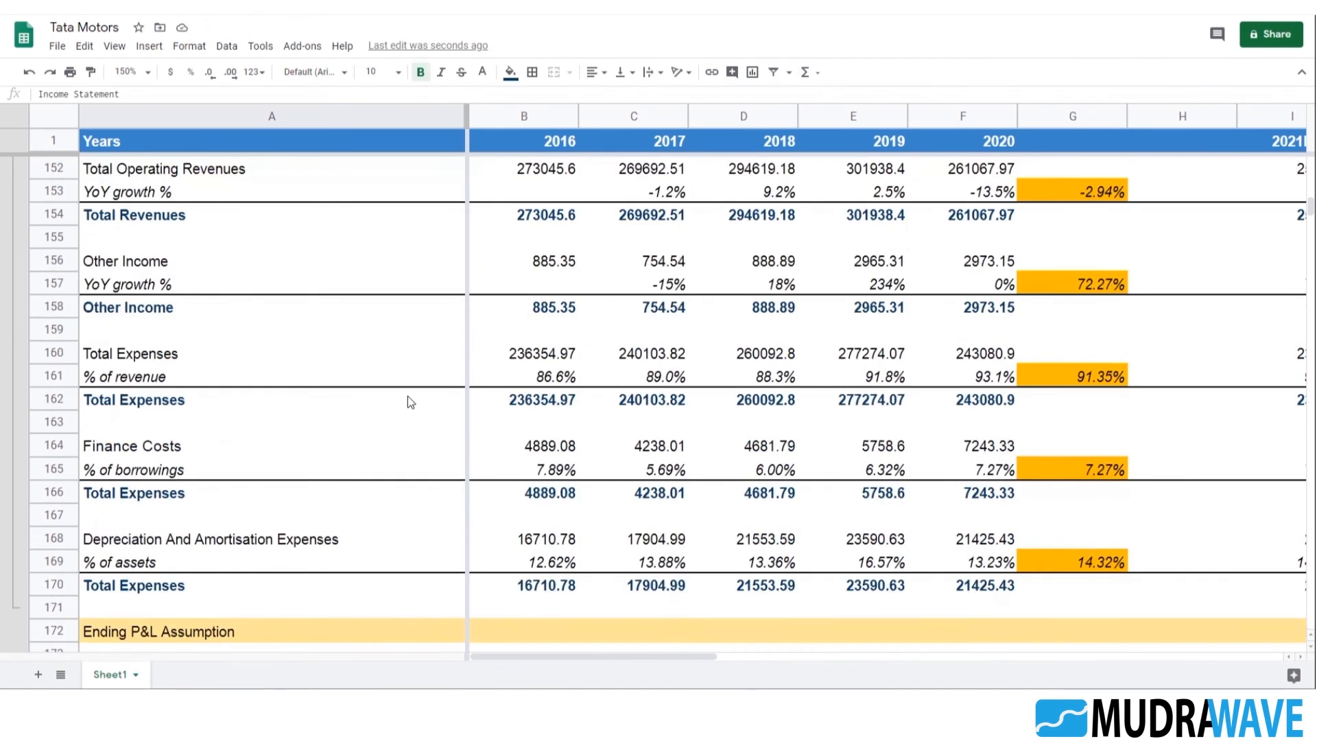
scroll(417, 403, down, 3)
click(164, 402)
double_click(164, 401)
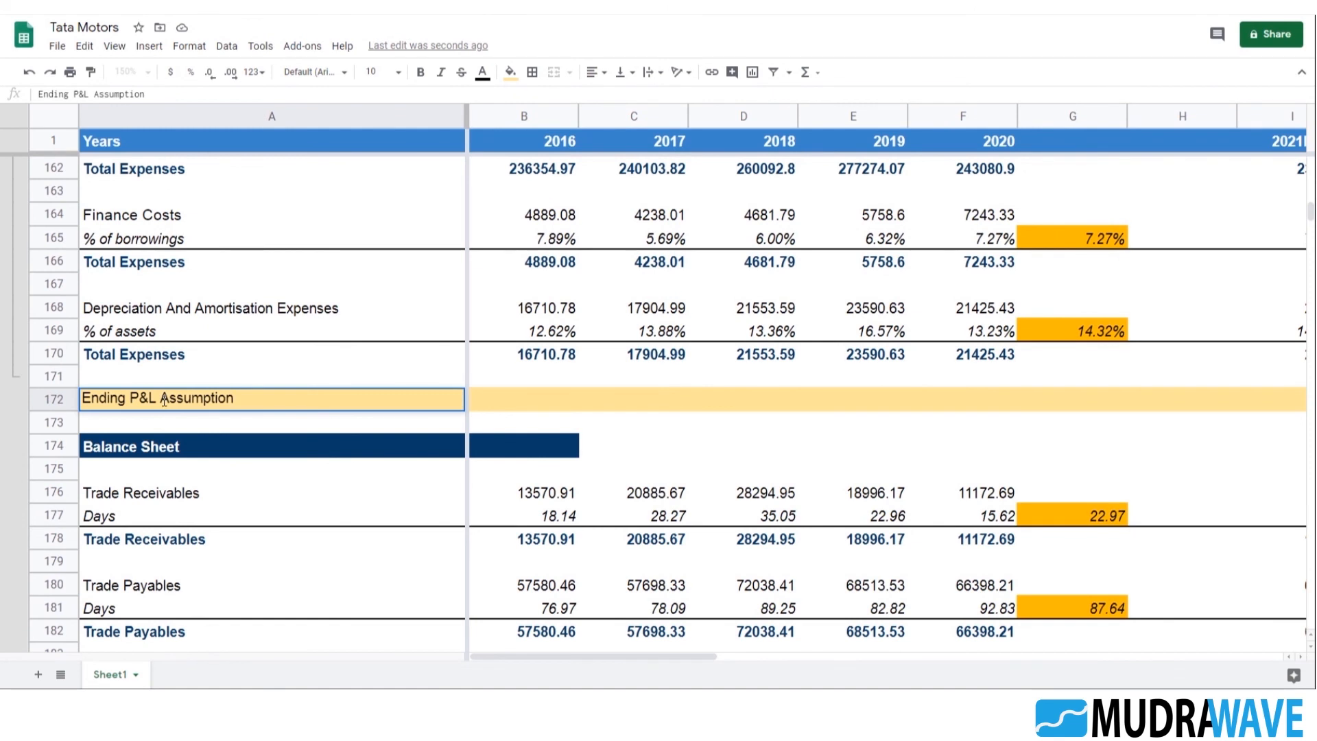
click(164, 400)
key(BackSpace)
key(BackSpace)
key(BackSpace)
text(IS)
key(Return)
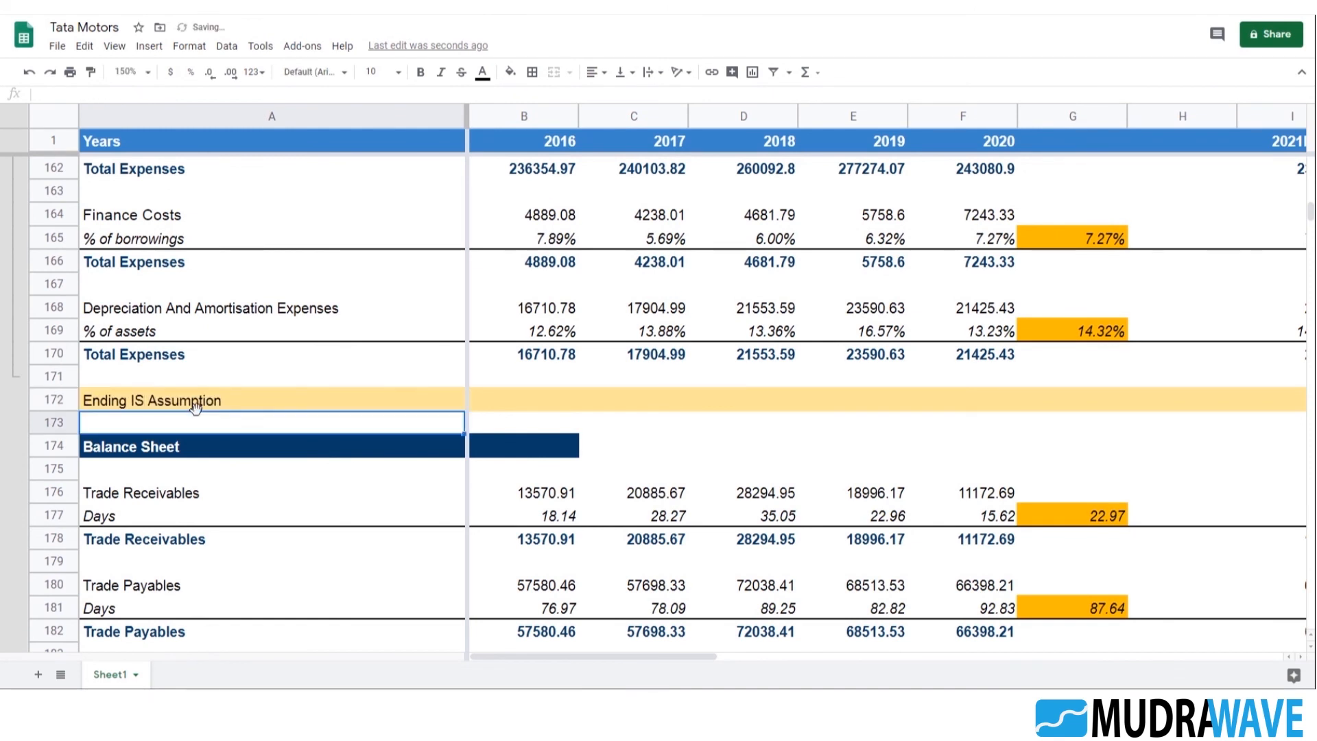
Review the Income Statement and Balance Sheet assumption sections around the divider row, including the Trade Receivables projections for 2021E to 2025E
click(263, 406)
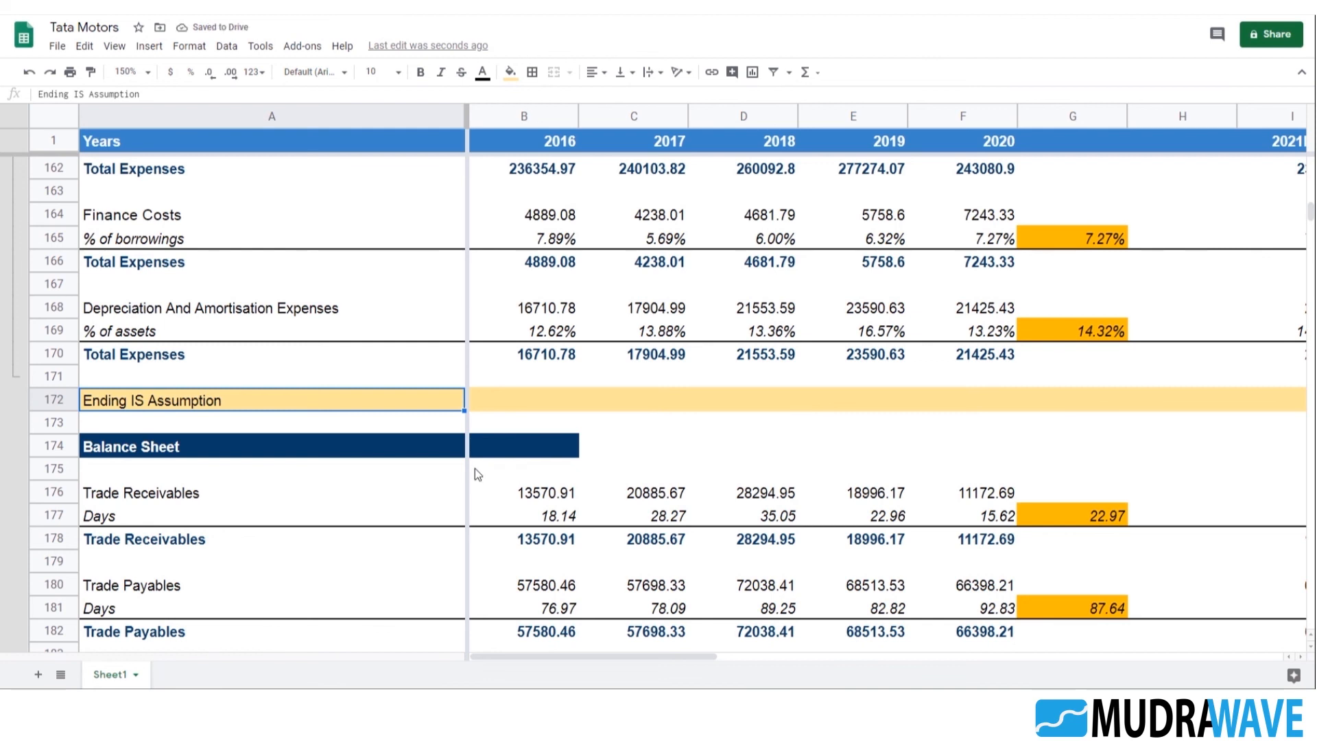
scroll(474, 467, up, 7)
scroll(224, 419, down, 9)
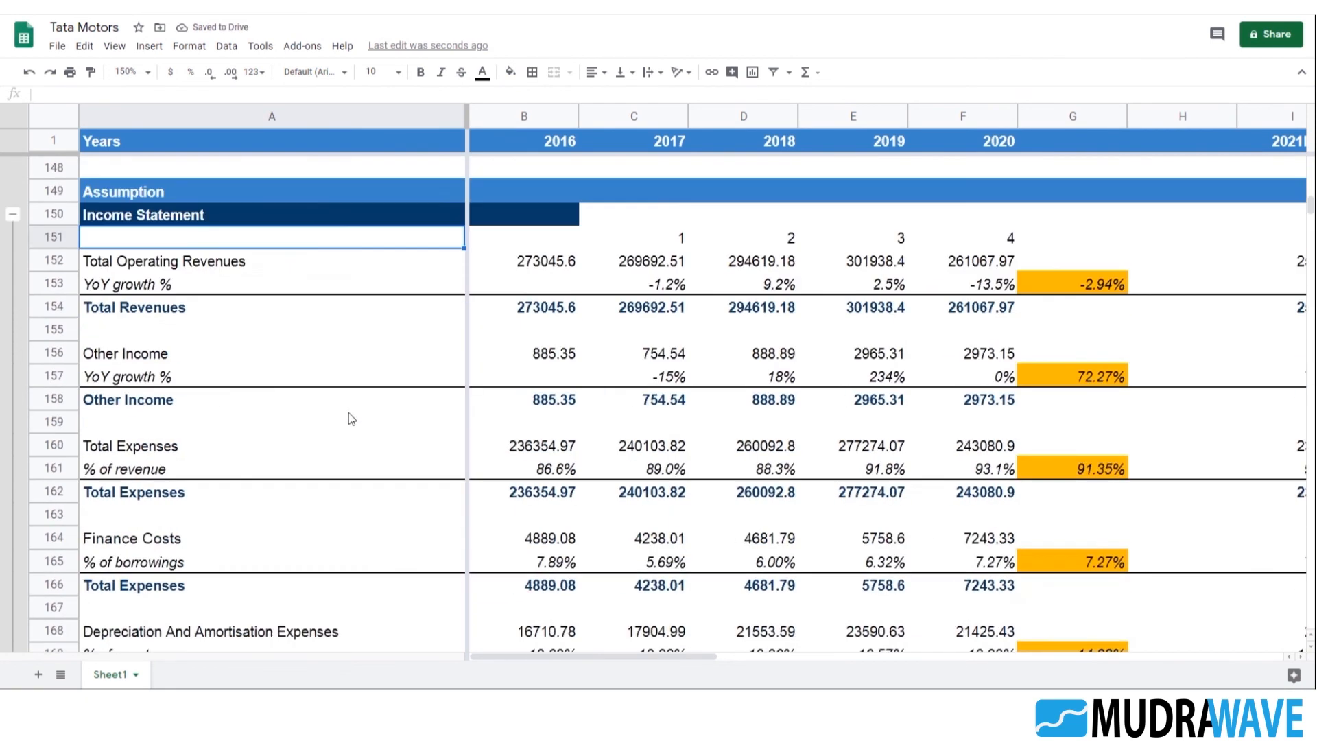
click(153, 291)
click(174, 319)
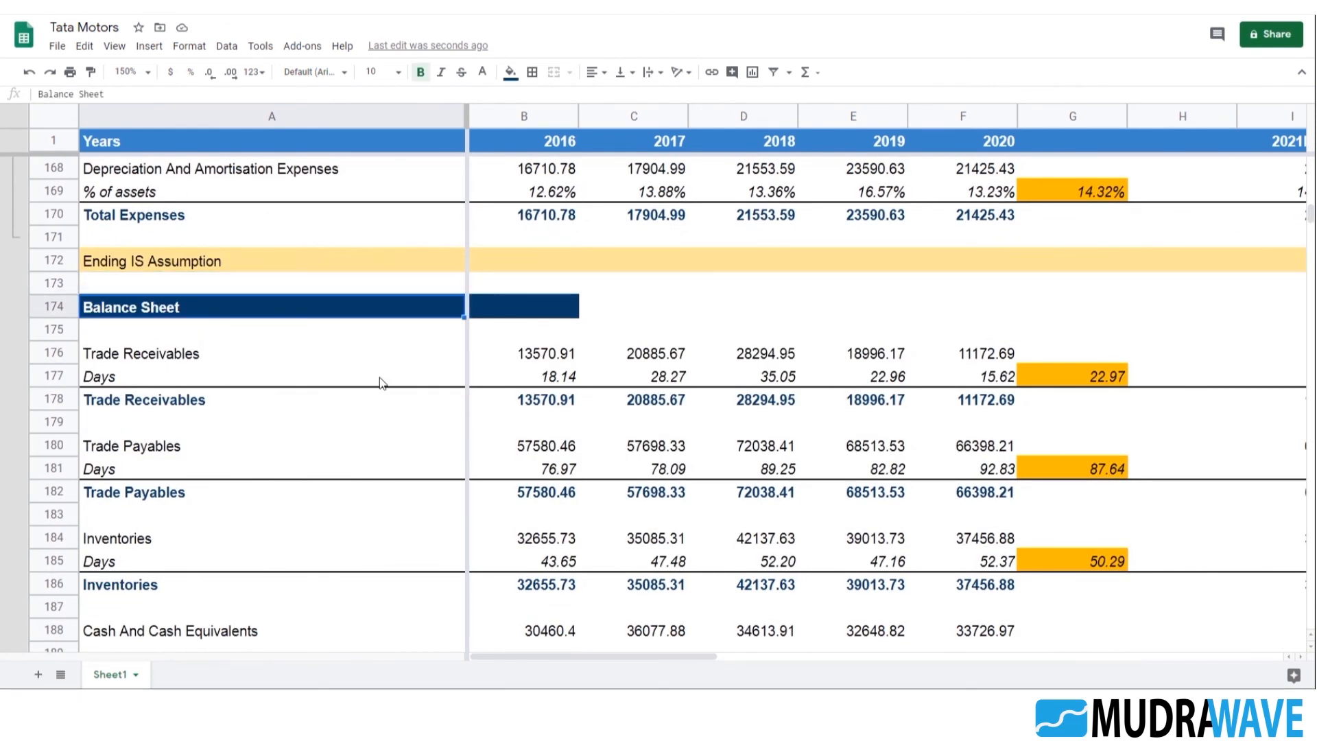
click(899, 358)
key(Right)
key(Right)
key(Right)
key(Right)
key(Right)
key(Right)
key(Right)
key(Right)
key(Right)
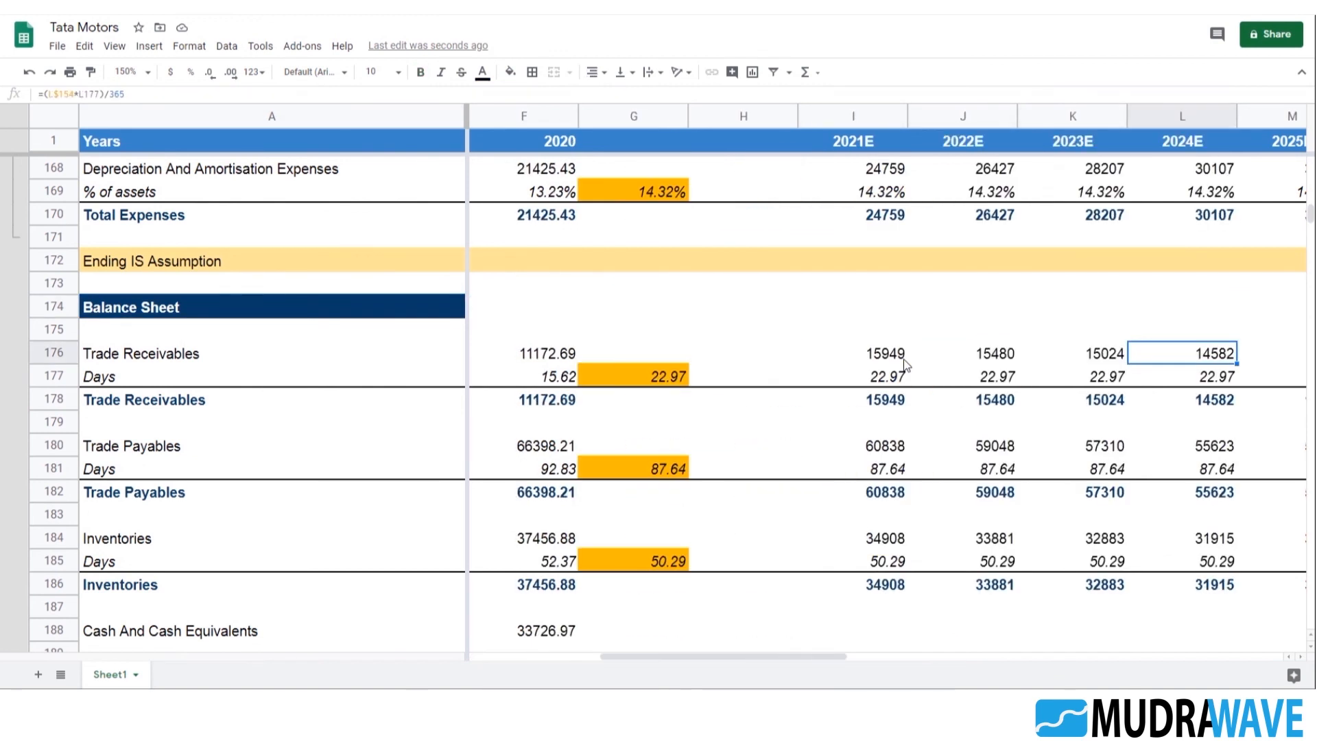
key(Left)
key(Left)
key(Left)
key(Left)
key(Left)
key(Left)
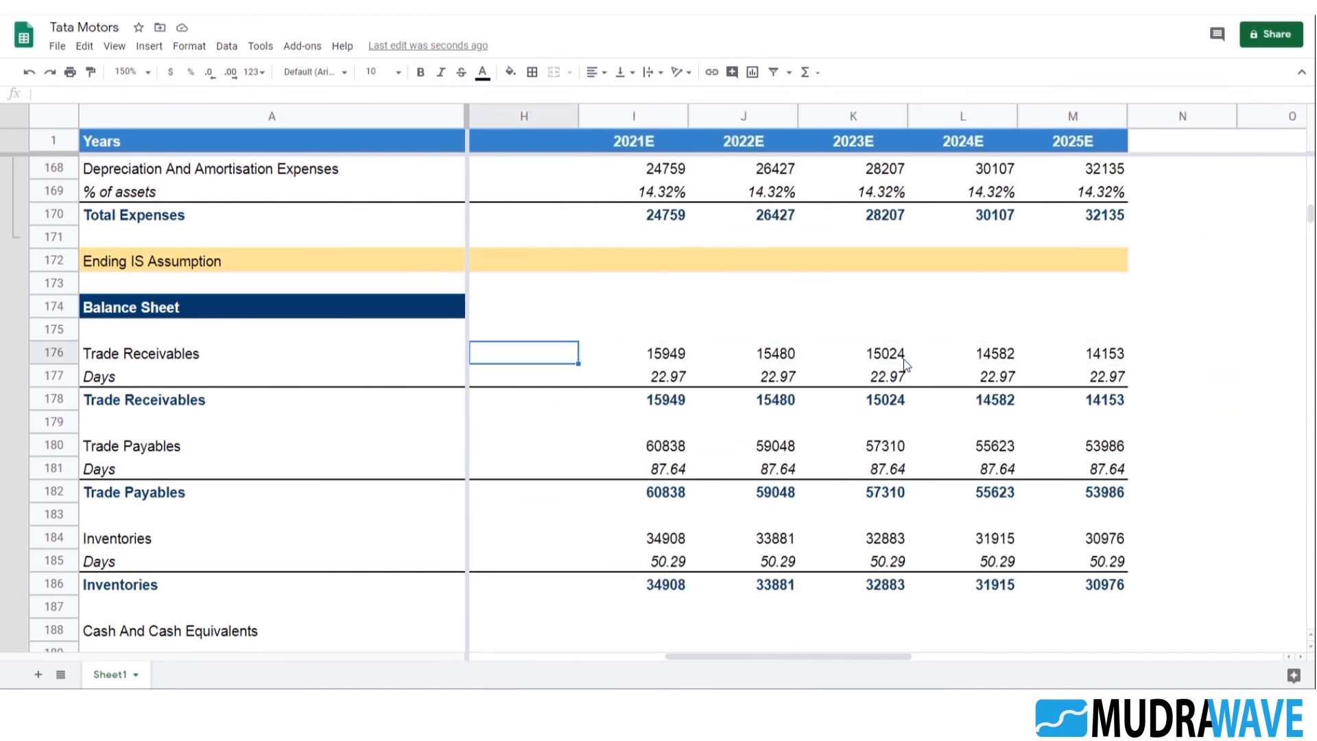
key(Left)
key(Left)
key(Right)
key(Right)
key(Right)
key(Right)
key(Left)
key(Down)
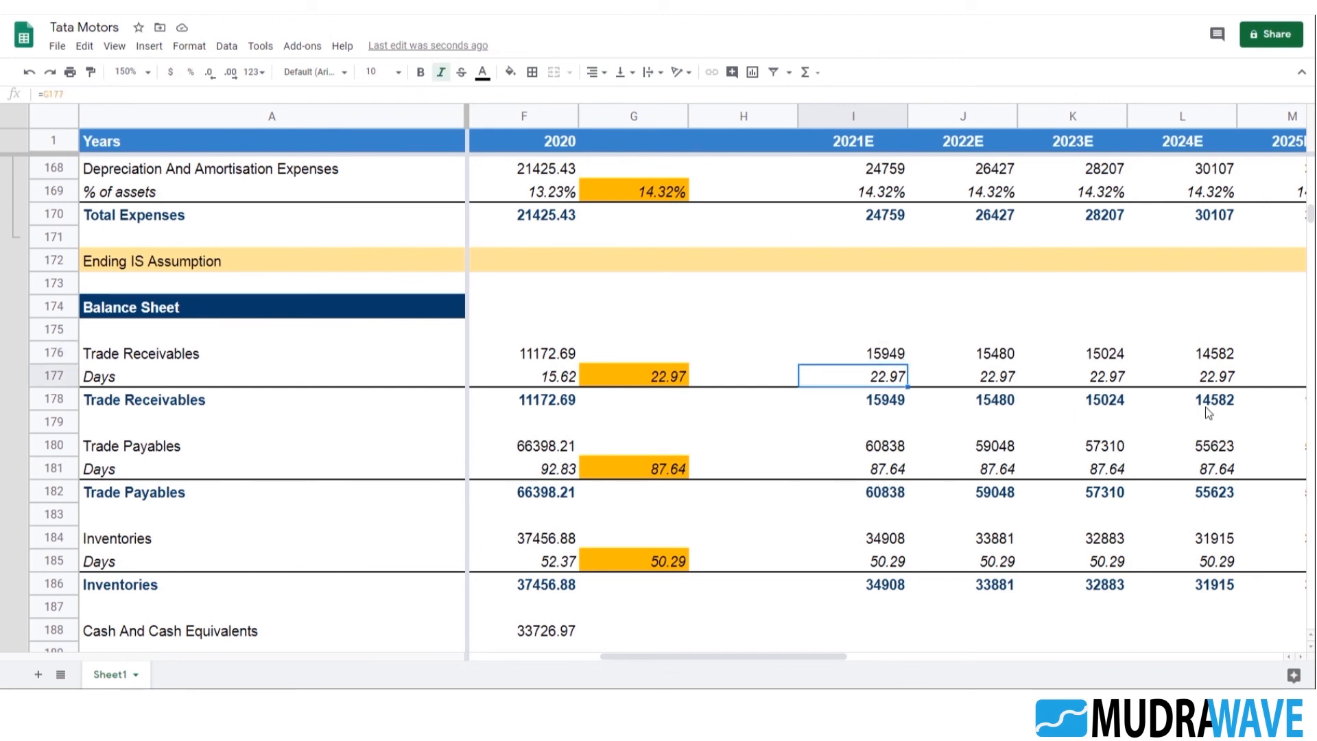
Set the 2022E YoY growth of Total Operating Revenues in J153 to 5%
scroll(967, 435, up, 3)
click(890, 335)
scroll(727, 424, up, 2)
scroll(724, 429, up, 2)
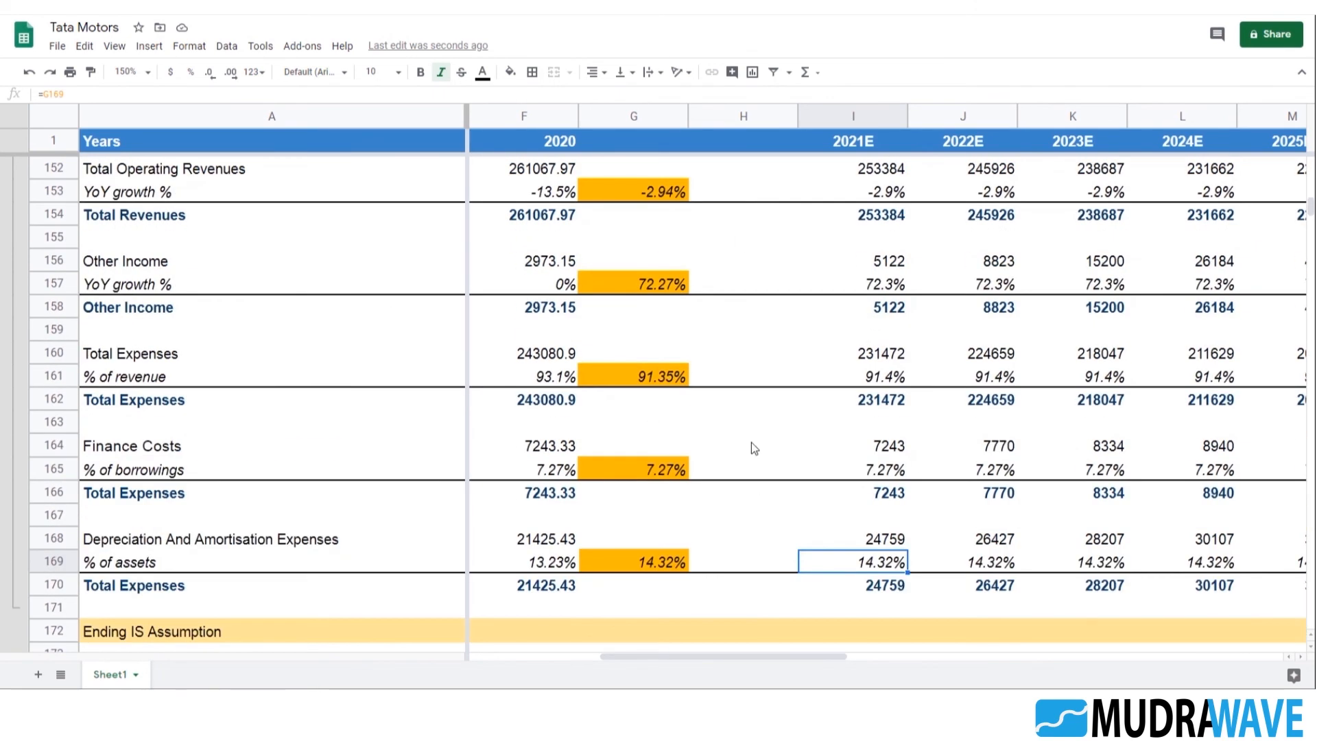
scroll(834, 507, up, 2)
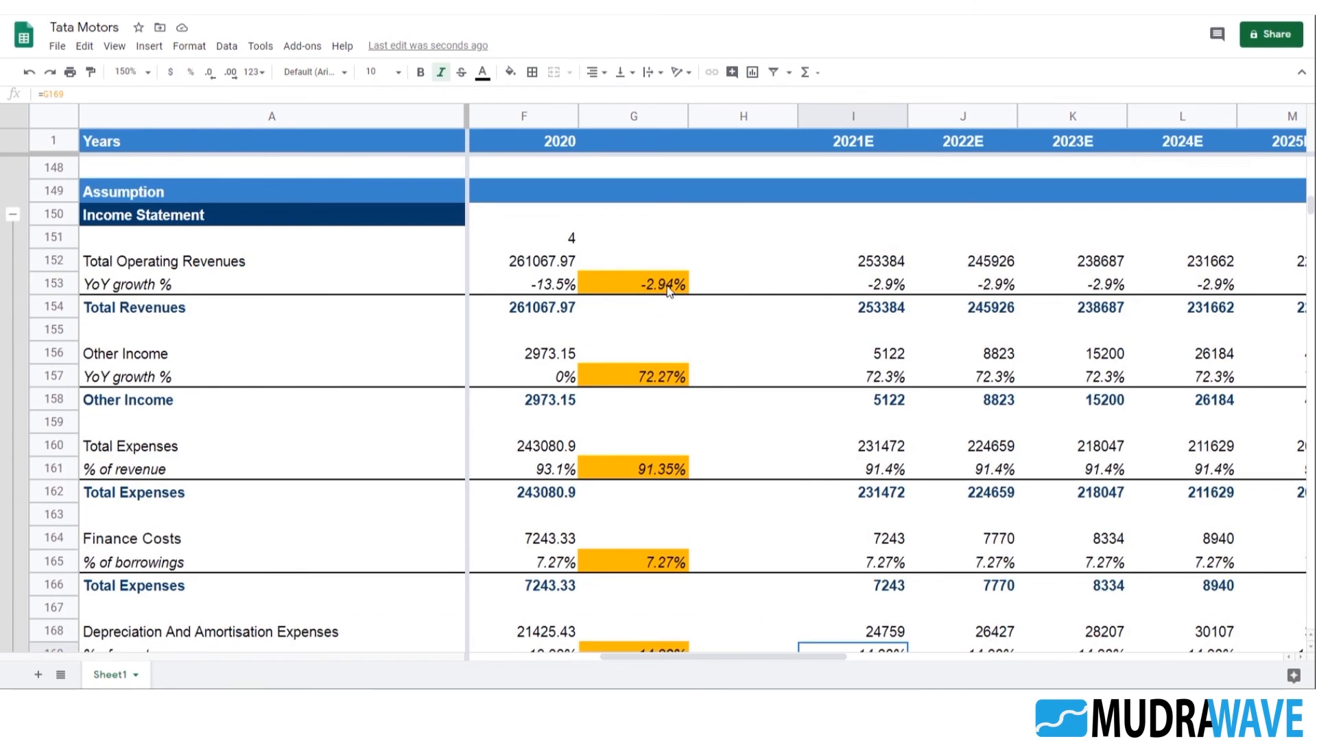
click(888, 284)
key(Right)
key(Right)
key(Right)
key(Right)
key(Right)
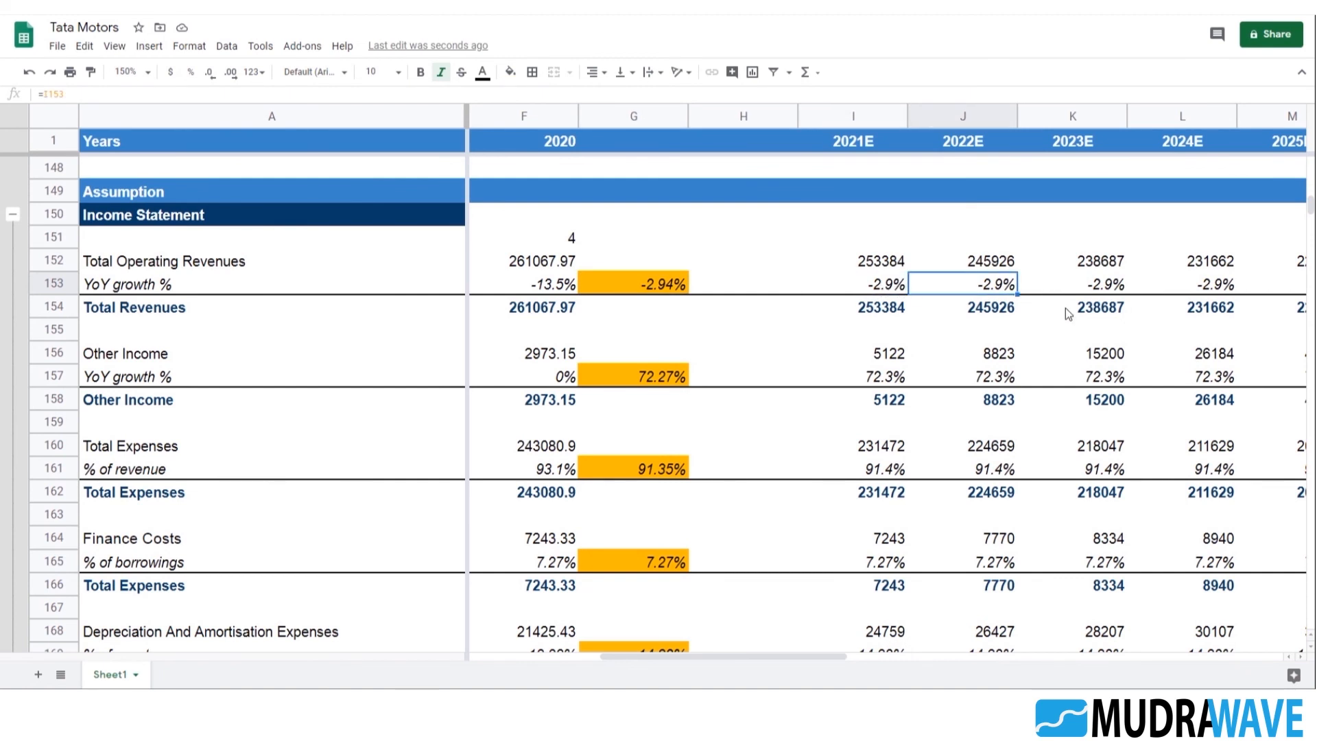
key(Left)
key(Left)
key(Left)
key(Left)
text(5)
Examine how the changed revenue growth rate carries through the YoY growth row and revenue projections up to 2025E
key(Left)
key(Left)
key(Left)
key(Left)
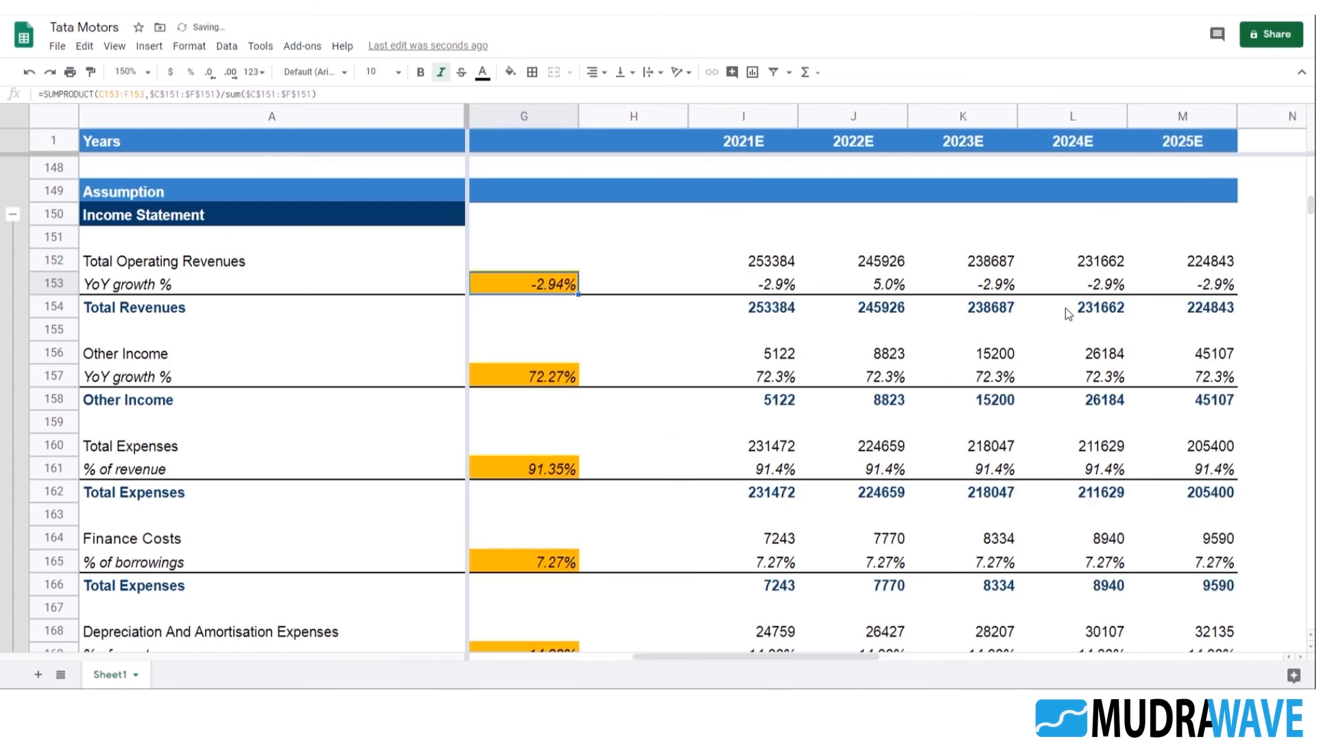
key(Right)
key(Right)
key(Right)
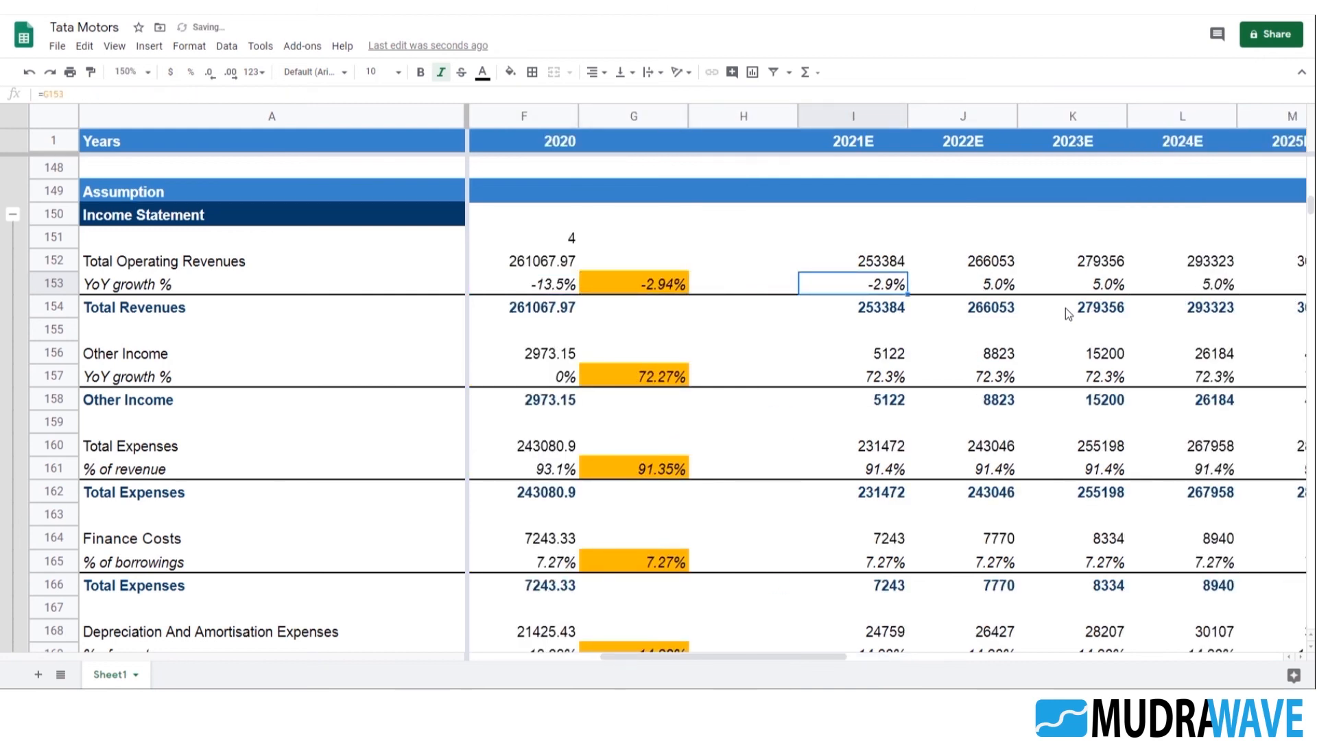
key(Right)
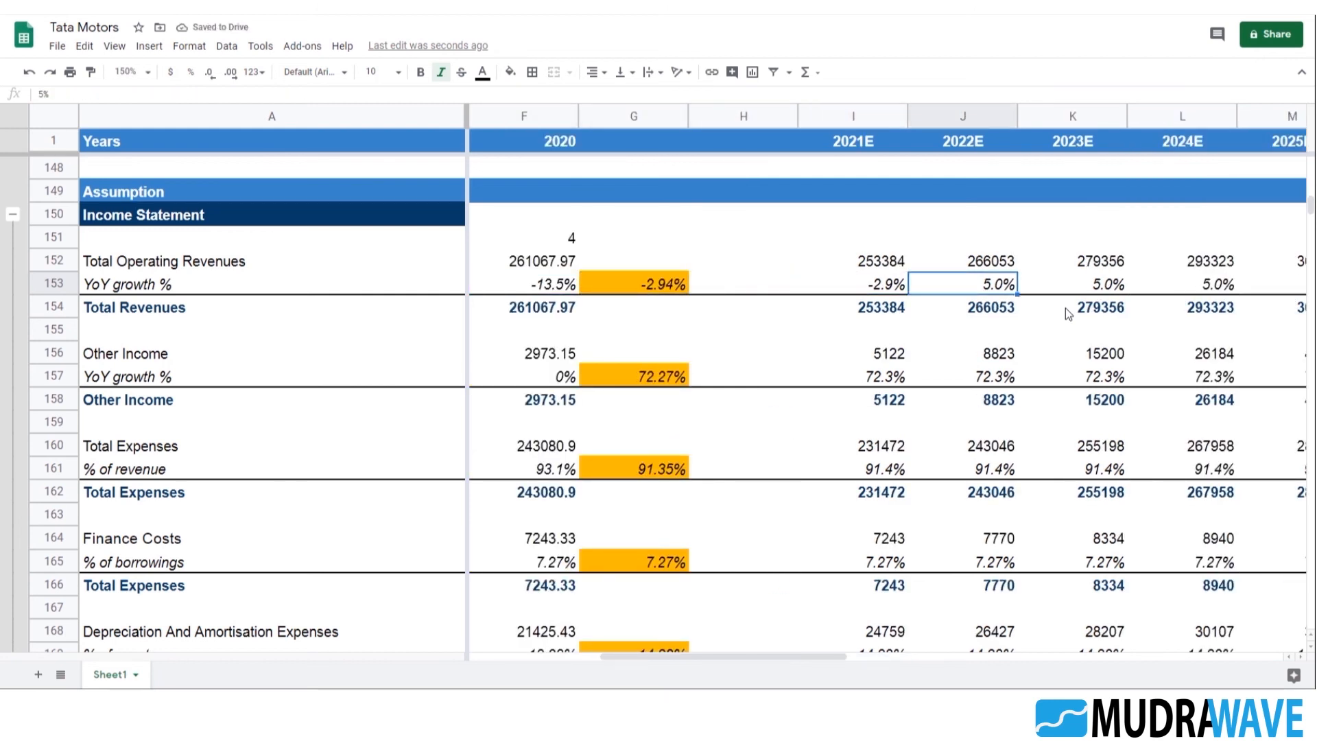
key(Right)
key(Right)
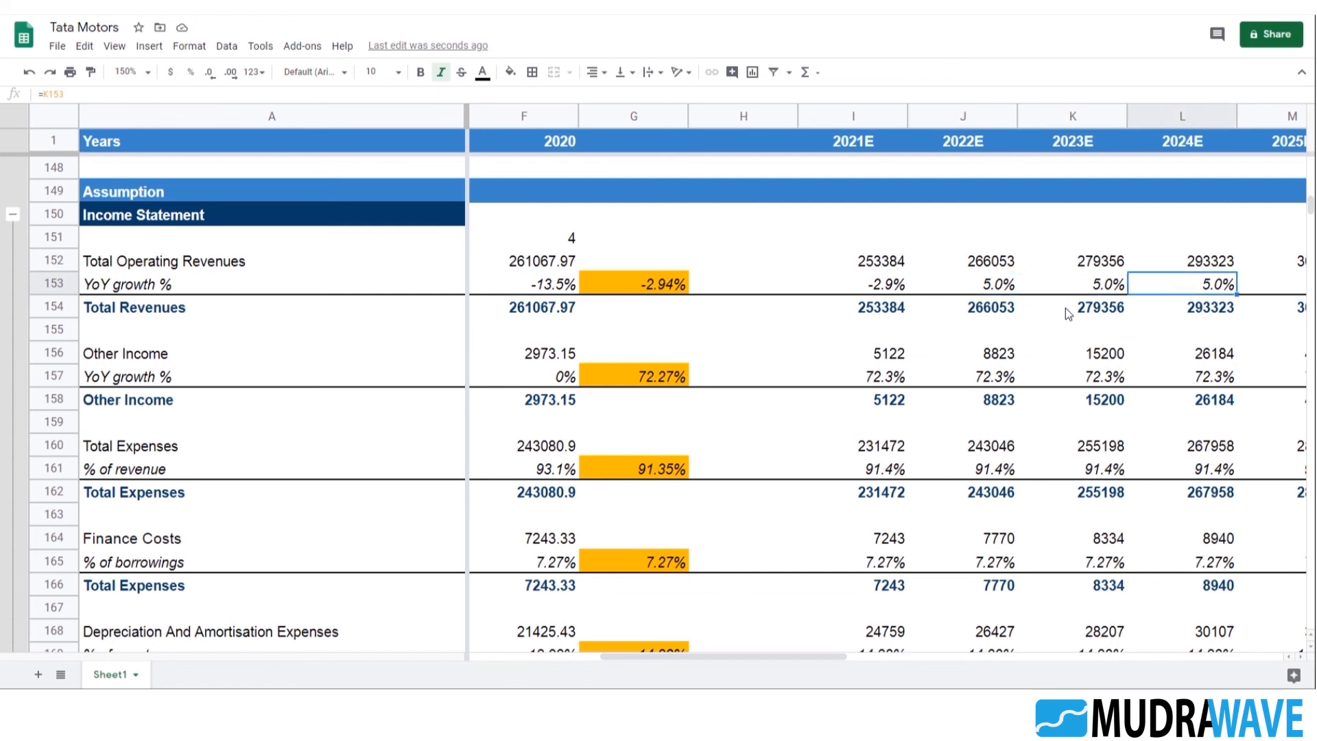
key(Right)
Restore the 2022E revenue growth cell J153 to the formula =I153
key(Left)
key(Left)
key(Left)
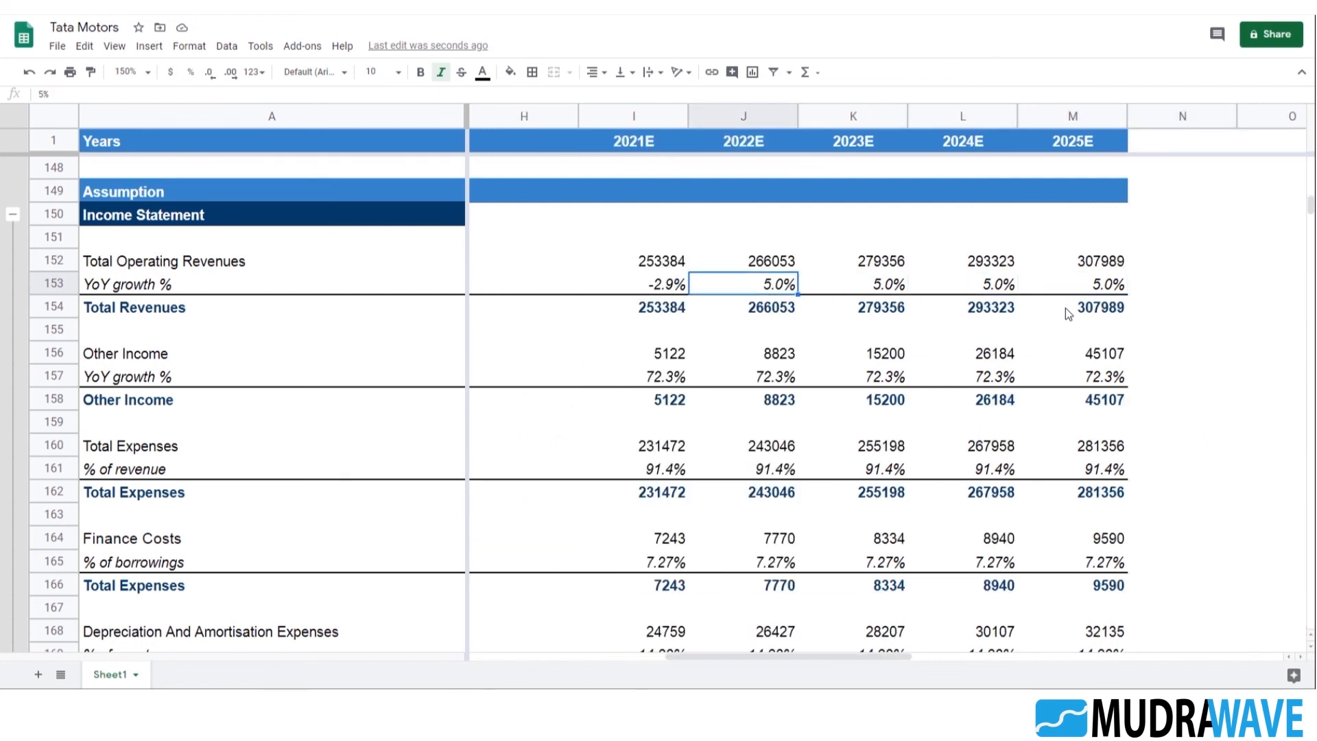
text(=I153)
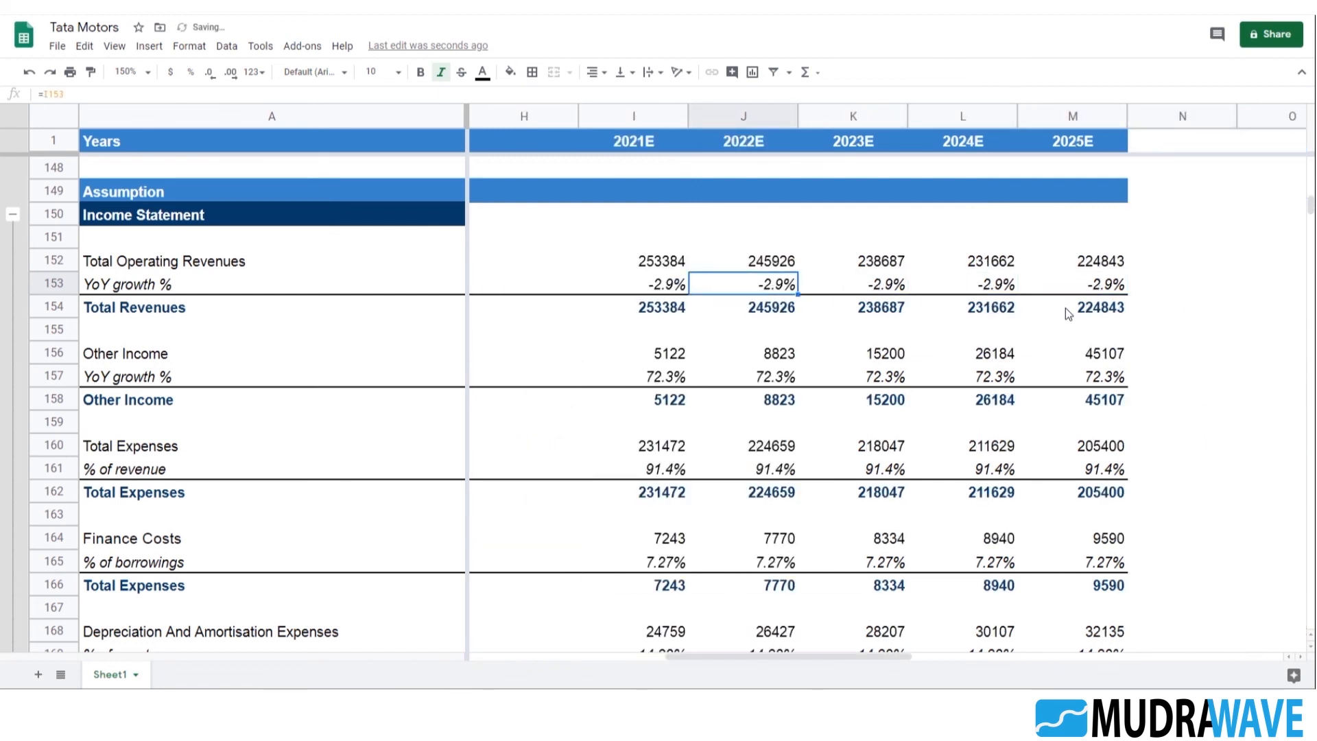